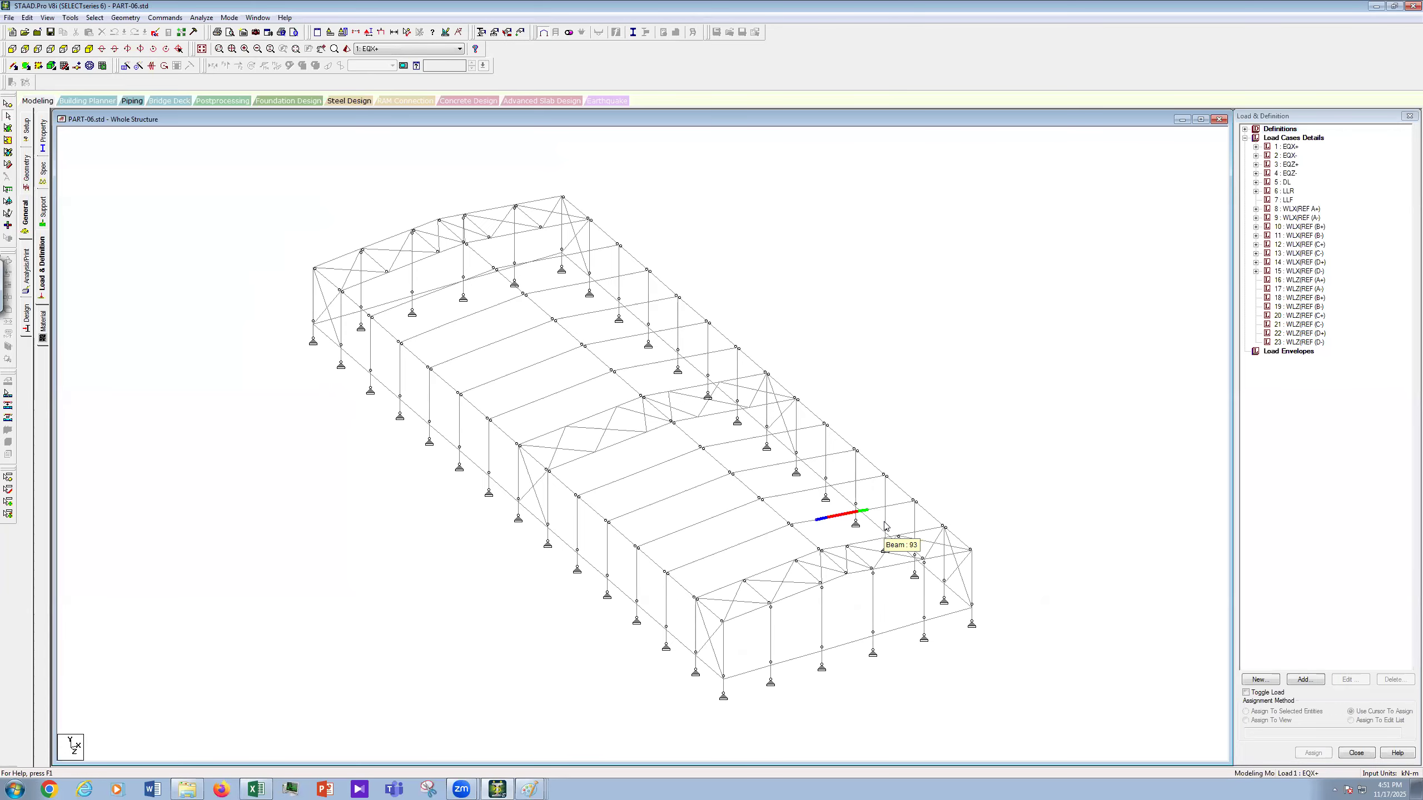
# Step: Annotate the +Z wind direction with arrows at the far gable and -Z at the near gable, and clear the annotations
pyautogui.scroll(1, 1006, 274)
pyautogui.scroll(-5, 1000, 327)
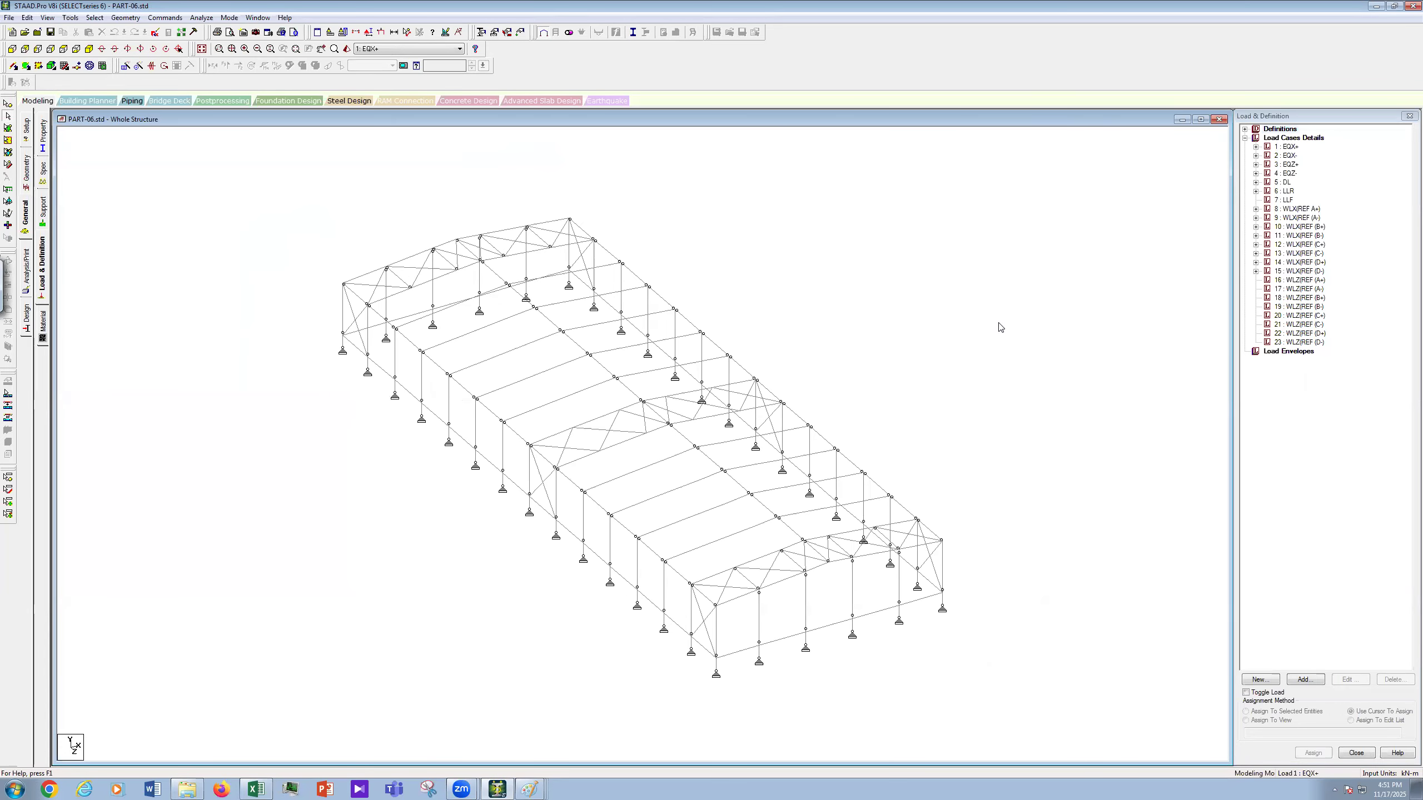
pyautogui.scroll(-1, 1024, 426)
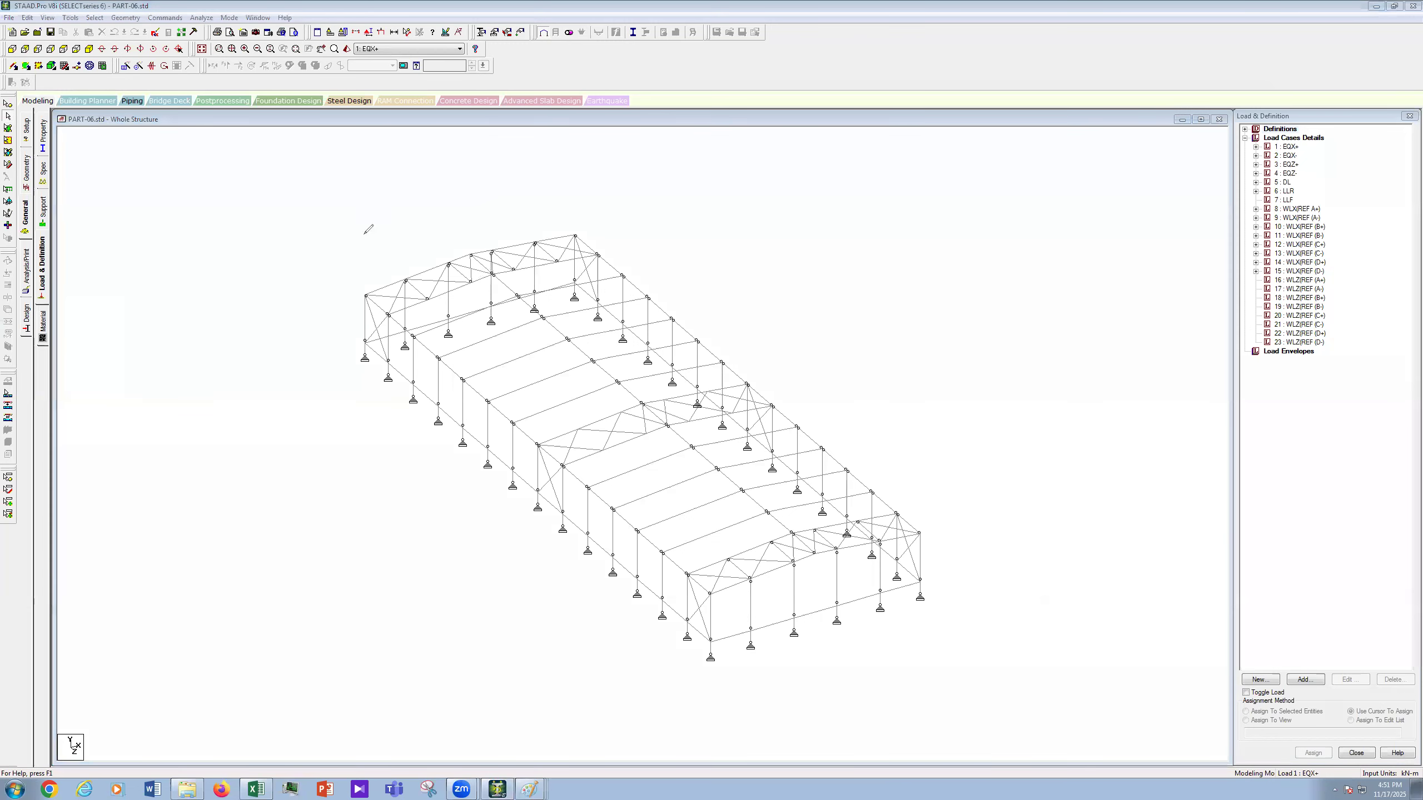
pyautogui.moveTo(309, 188); pyautogui.dragTo(389, 268)
pyautogui.moveTo(361, 168); pyautogui.dragTo(446, 237)
pyautogui.moveTo(424, 153); pyautogui.dragTo(516, 227)
pyautogui.moveTo(852, 738)
pyautogui.mouseDown()
pyautogui.moveTo(787, 660)
pyautogui.moveTo(797, 668)
pyautogui.mouseUp()
pyautogui.moveTo(890, 687); pyautogui.dragTo(841, 639)
pyautogui.moveTo(922, 666); pyautogui.dragTo(885, 624)
pyautogui.moveTo(468, 157)
pyautogui.mouseDown()
pyautogui.moveTo(490, 163)
pyautogui.moveTo(486, 184)
pyautogui.mouseUp()
pyautogui.moveTo(932, 616); pyautogui.dragTo(950, 631)
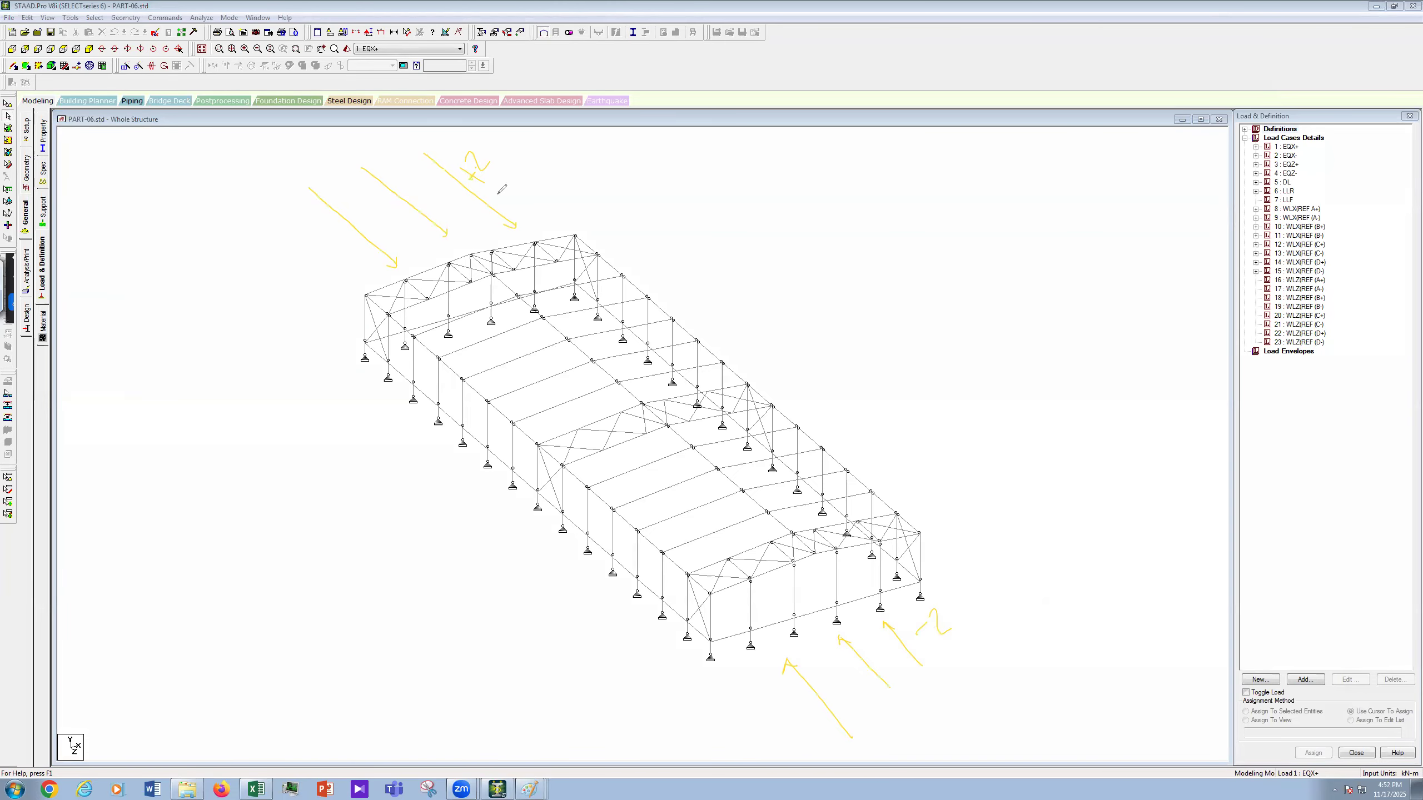
pyautogui.click(73, 454)
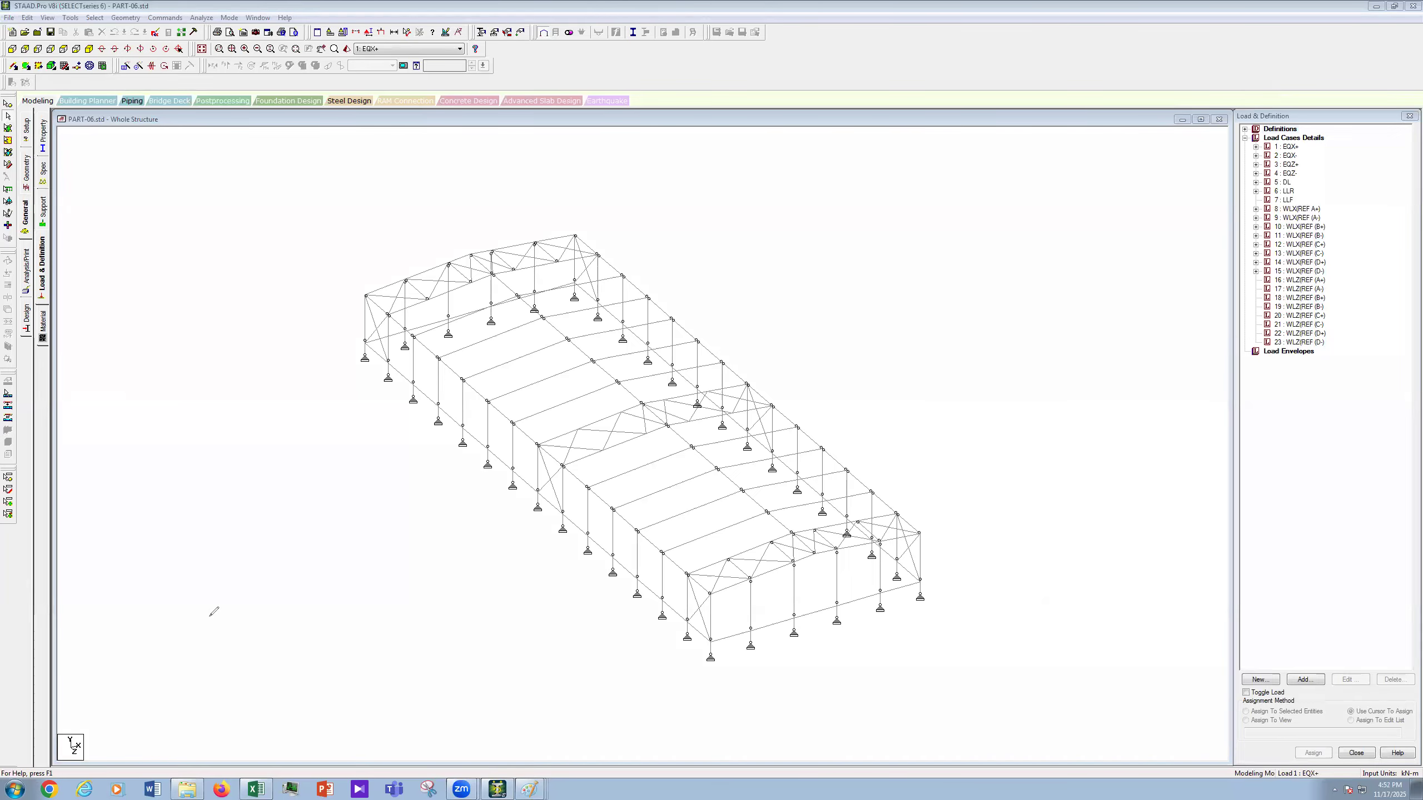
# Step: Look up the MWFRS longitudinal direction table in the Excel wind load workbook, and return to the STAAD.Pro model
pyautogui.click(270, 787)
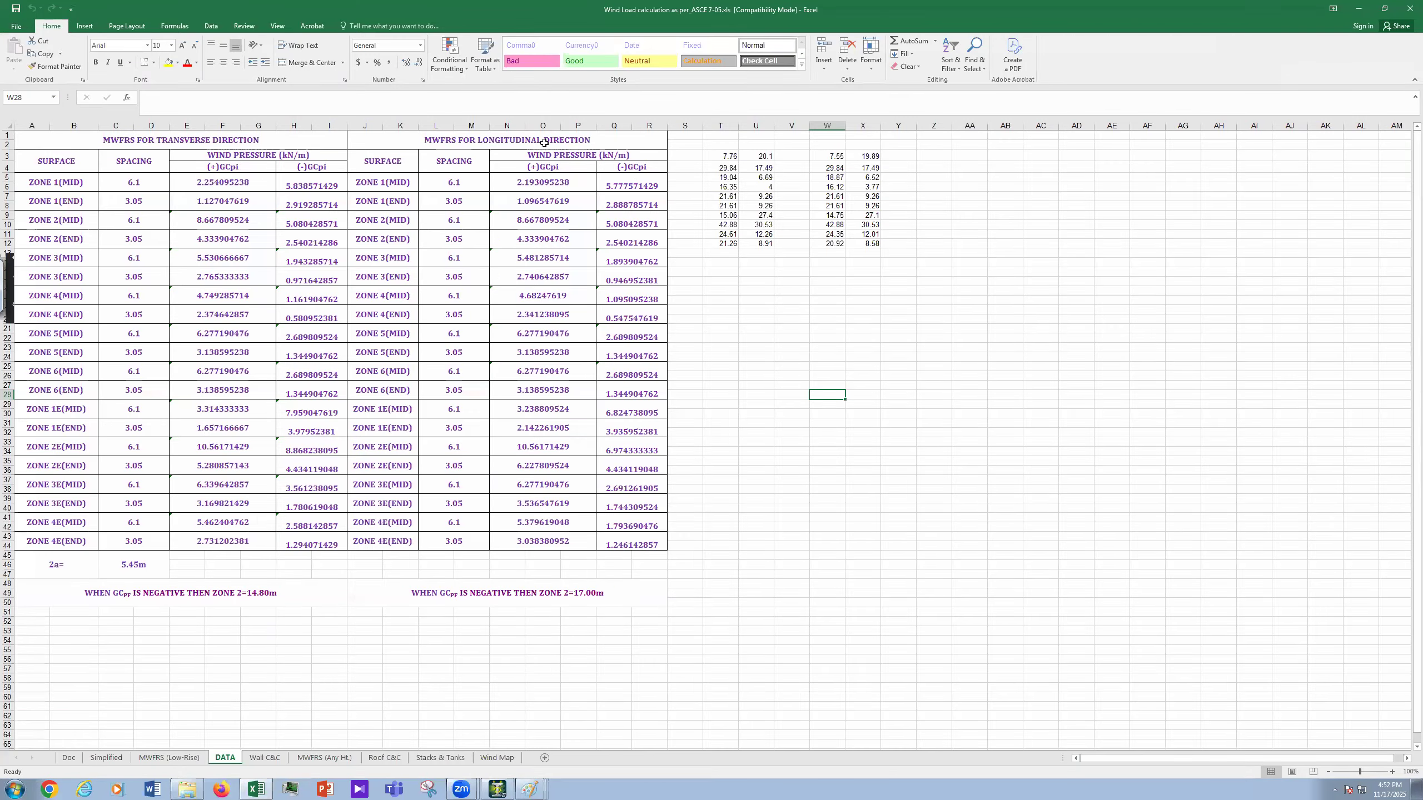
pyautogui.click(544, 142)
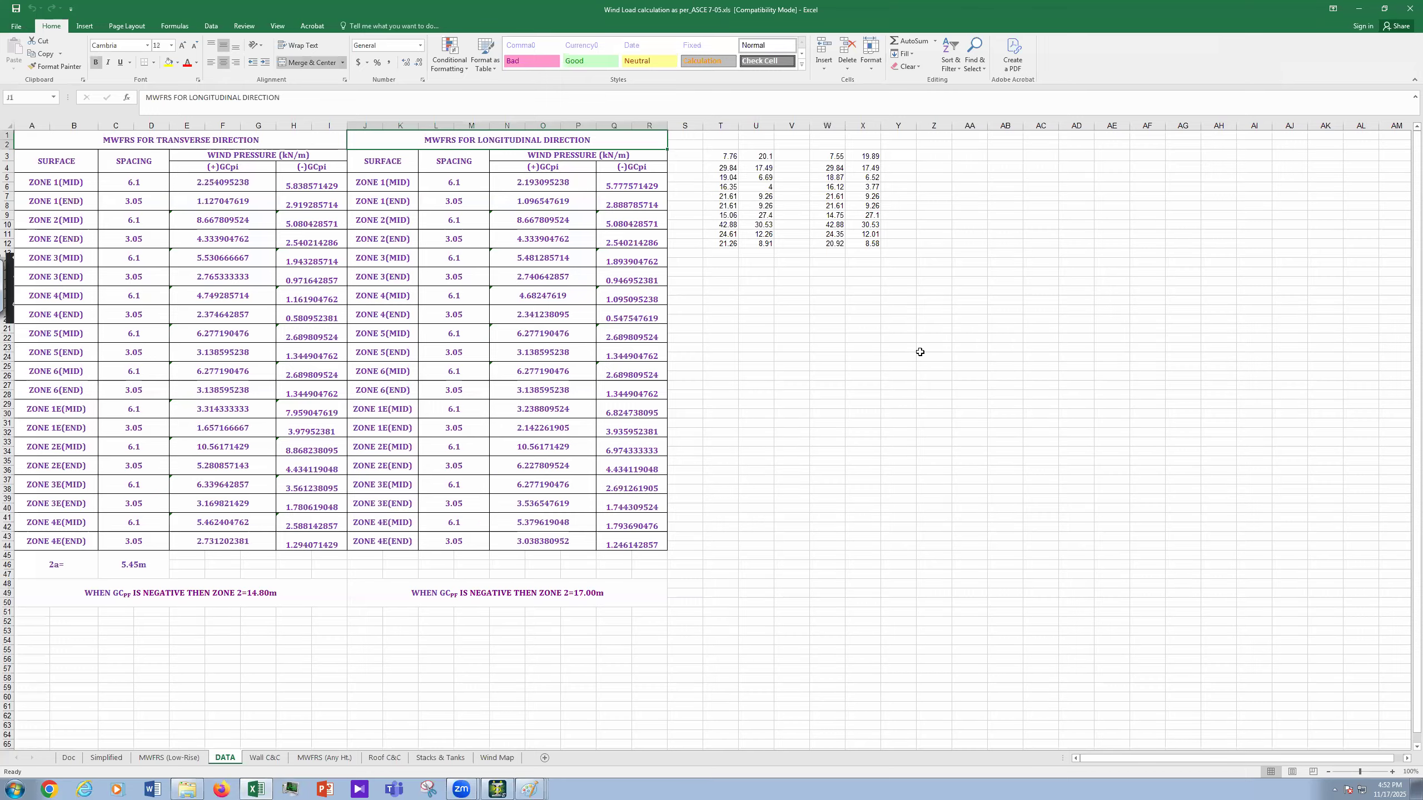
pyautogui.click(1363, 12)
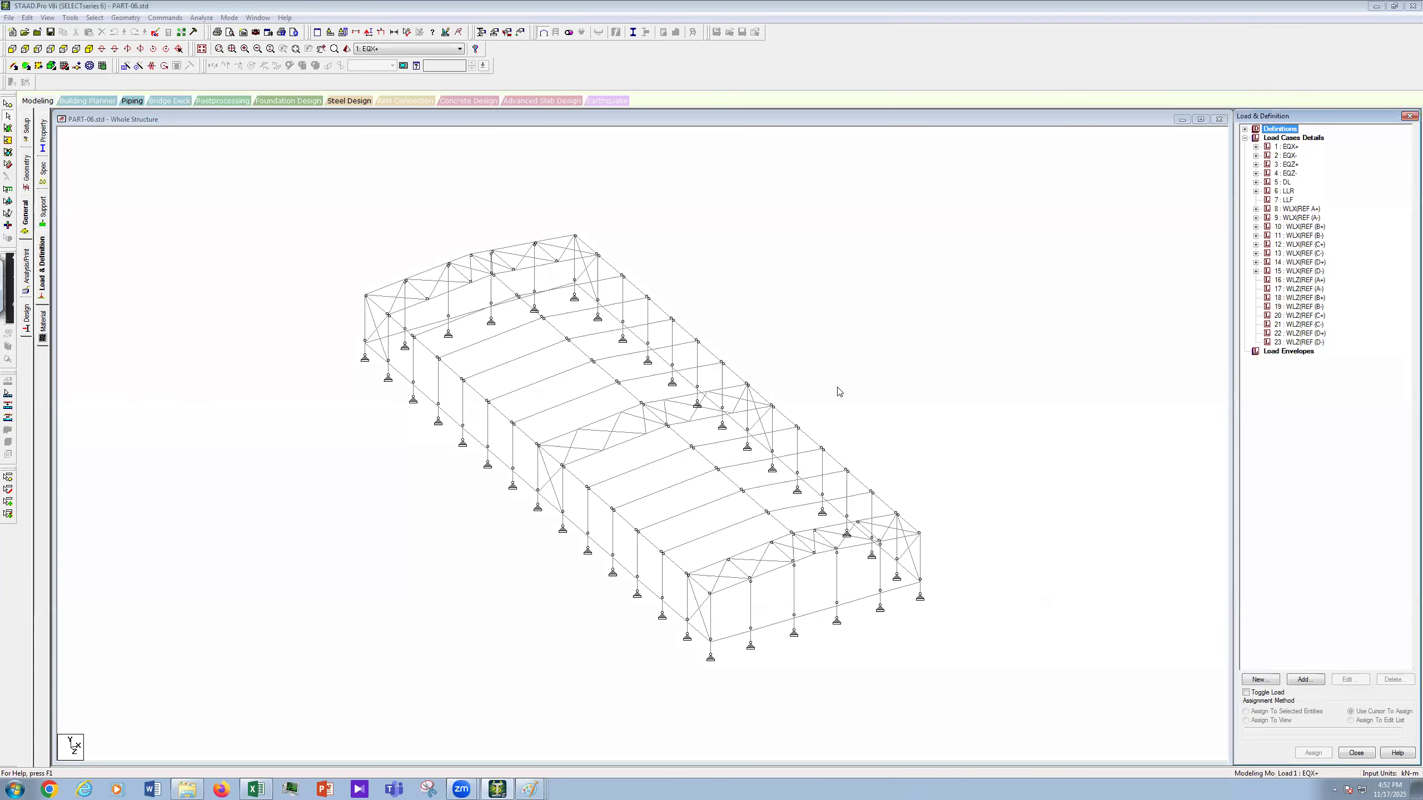
# Step: Hatch the near gable's corner bay, mark its width as 2a and label it zone 1E
pyautogui.scroll(2, 838, 392)
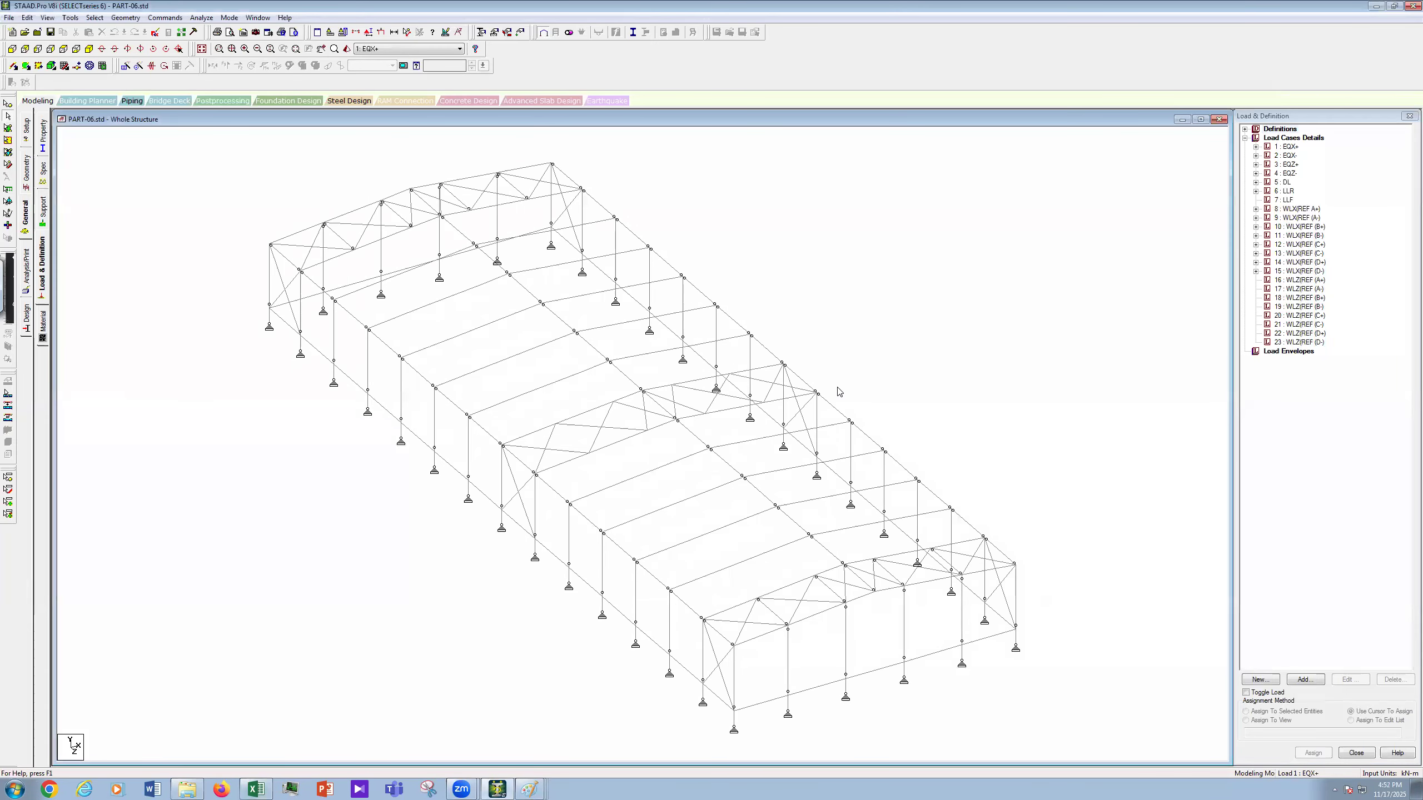
pyautogui.scroll(-1, 839, 392)
pyautogui.scroll(1, 839, 392)
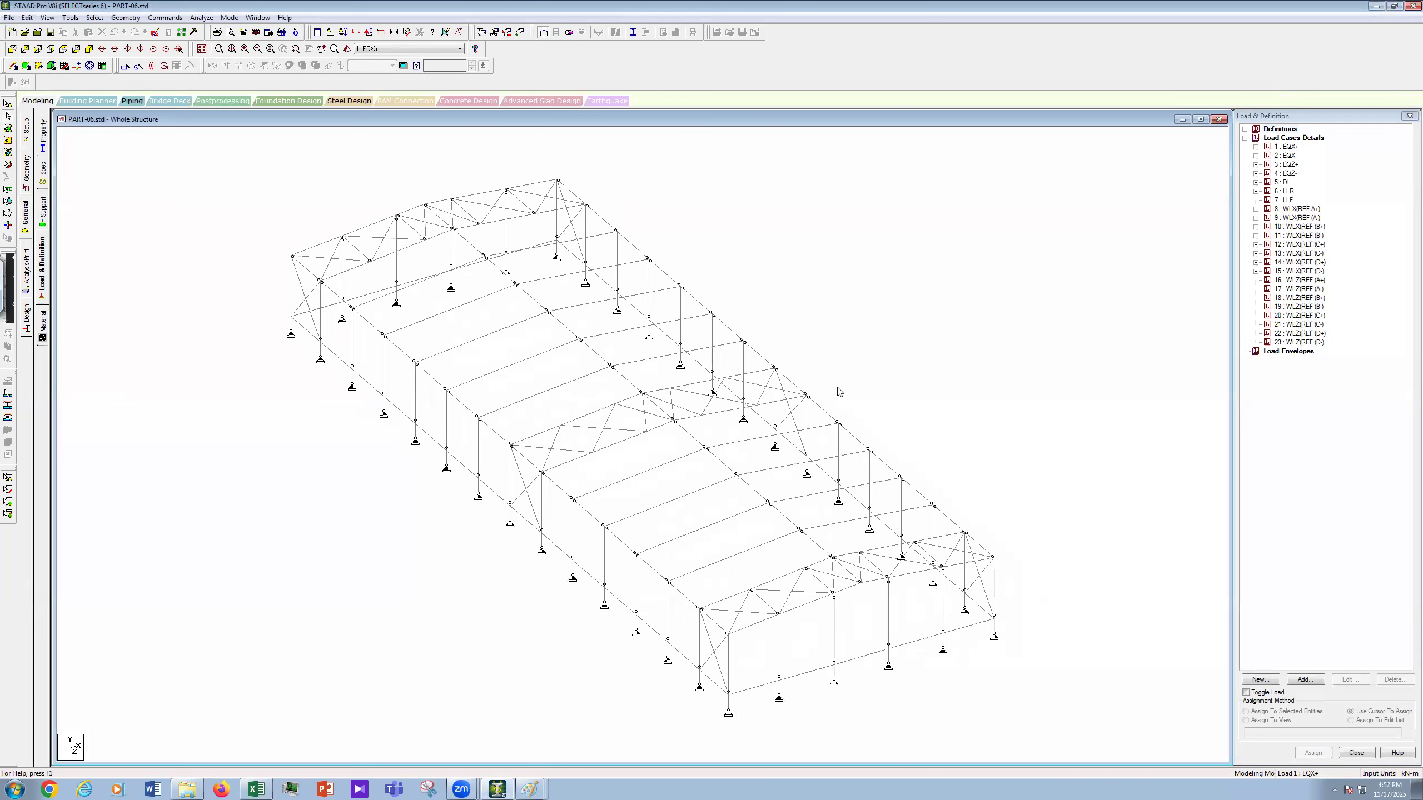
pyautogui.scroll(-1, 838, 392)
pyautogui.scroll(1, 838, 392)
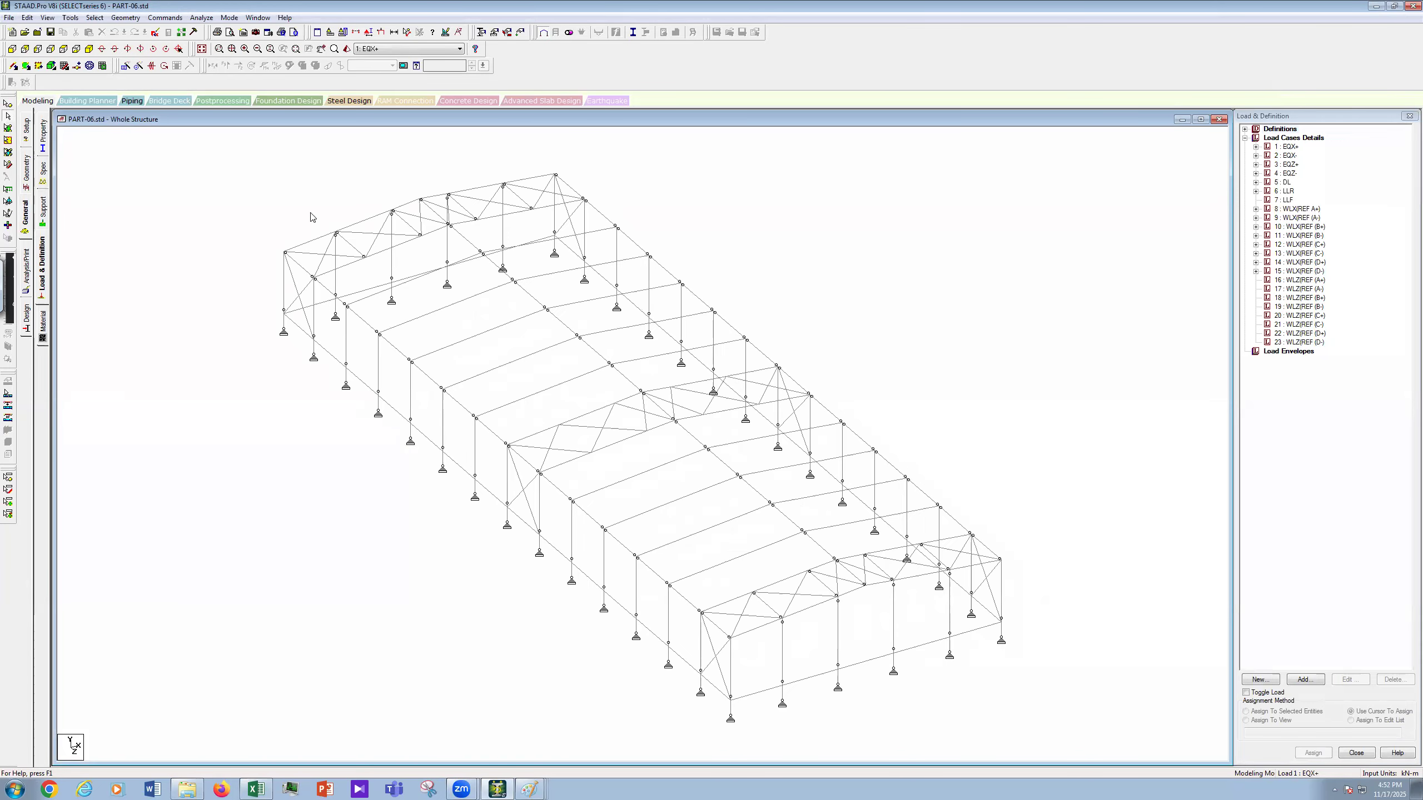
pyautogui.moveTo(20, 314)
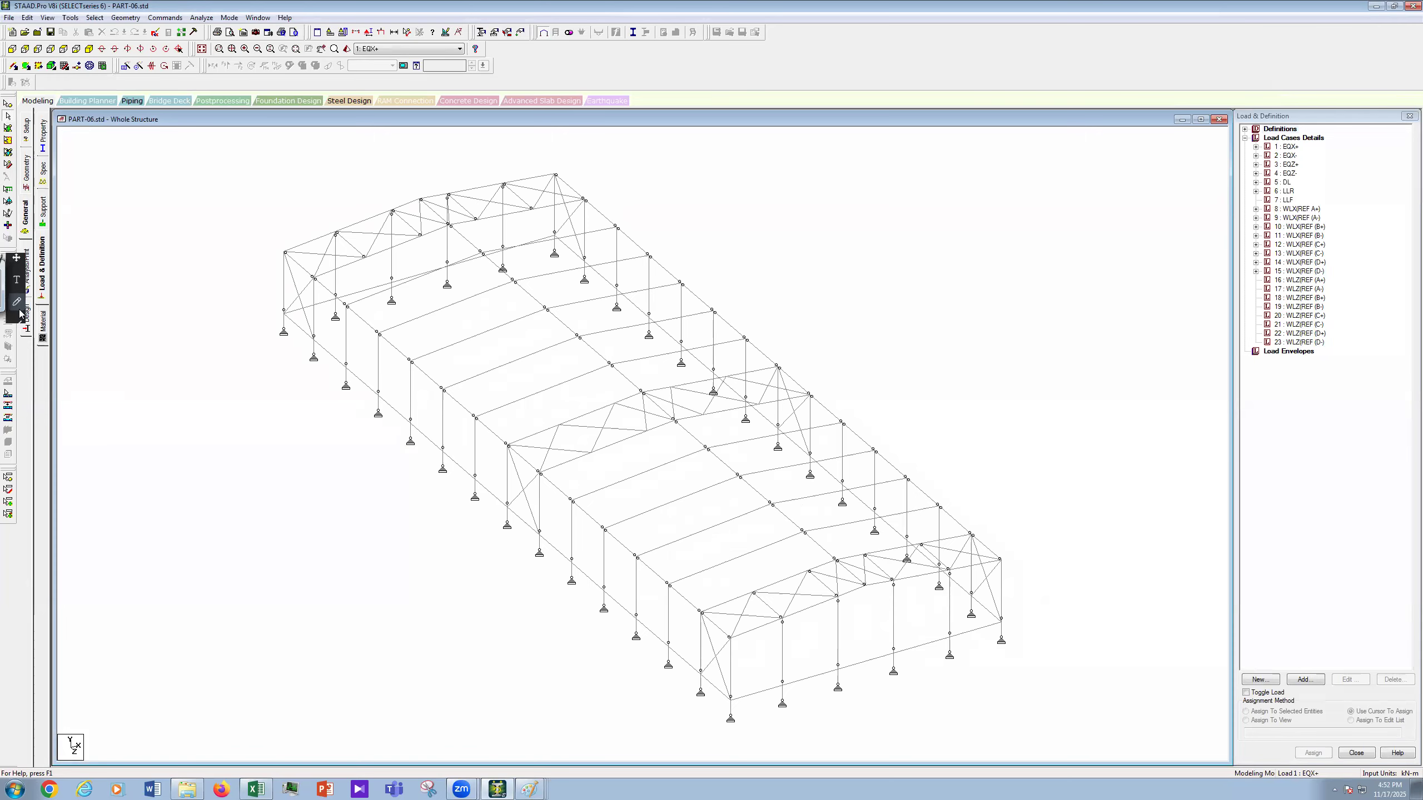
pyautogui.click(19, 312)
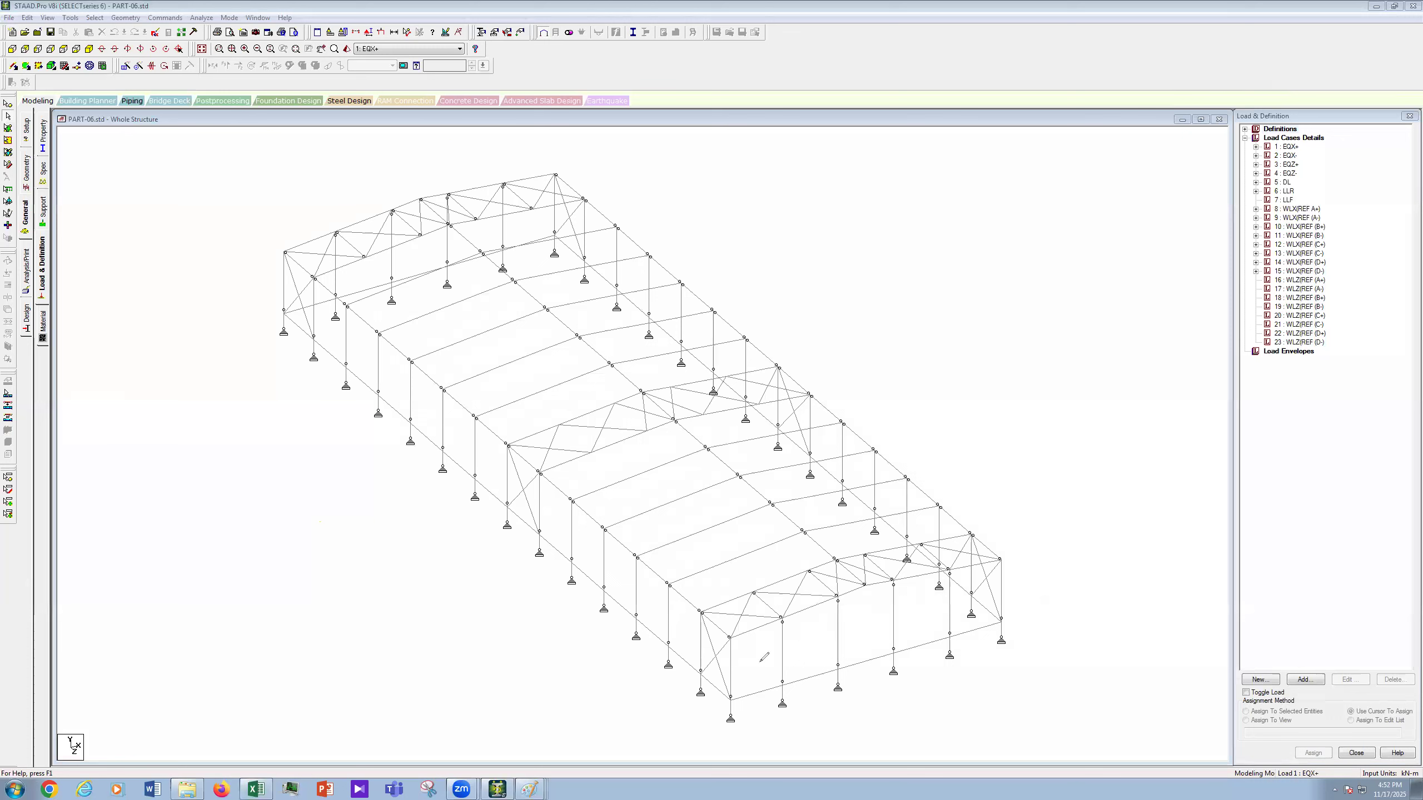
pyautogui.moveTo(731, 718)
pyautogui.mouseDown()
pyautogui.moveTo(782, 702)
pyautogui.moveTo(729, 724)
pyautogui.mouseUp()
pyautogui.moveTo(783, 693); pyautogui.dragTo(761, 740)
pyautogui.moveTo(765, 725)
pyautogui.mouseDown()
pyautogui.moveTo(740, 736)
pyautogui.moveTo(766, 716)
pyautogui.mouseUp()
pyautogui.moveTo(735, 640); pyautogui.dragTo(748, 696)
pyautogui.moveTo(748, 638); pyautogui.dragTo(760, 693)
pyautogui.moveTo(762, 635); pyautogui.dragTo(775, 688)
pyautogui.moveTo(769, 632); pyautogui.dragTo(777, 670)
pyautogui.moveTo(778, 665)
pyautogui.mouseDown()
pyautogui.moveTo(843, 749)
pyautogui.moveTo(859, 729)
pyautogui.mouseUp()
# Step: Outline and hatch the roof edge strip from the near gable to the middle braced frame, and label it 2E
pyautogui.moveTo(559, 425); pyautogui.dragTo(678, 529)
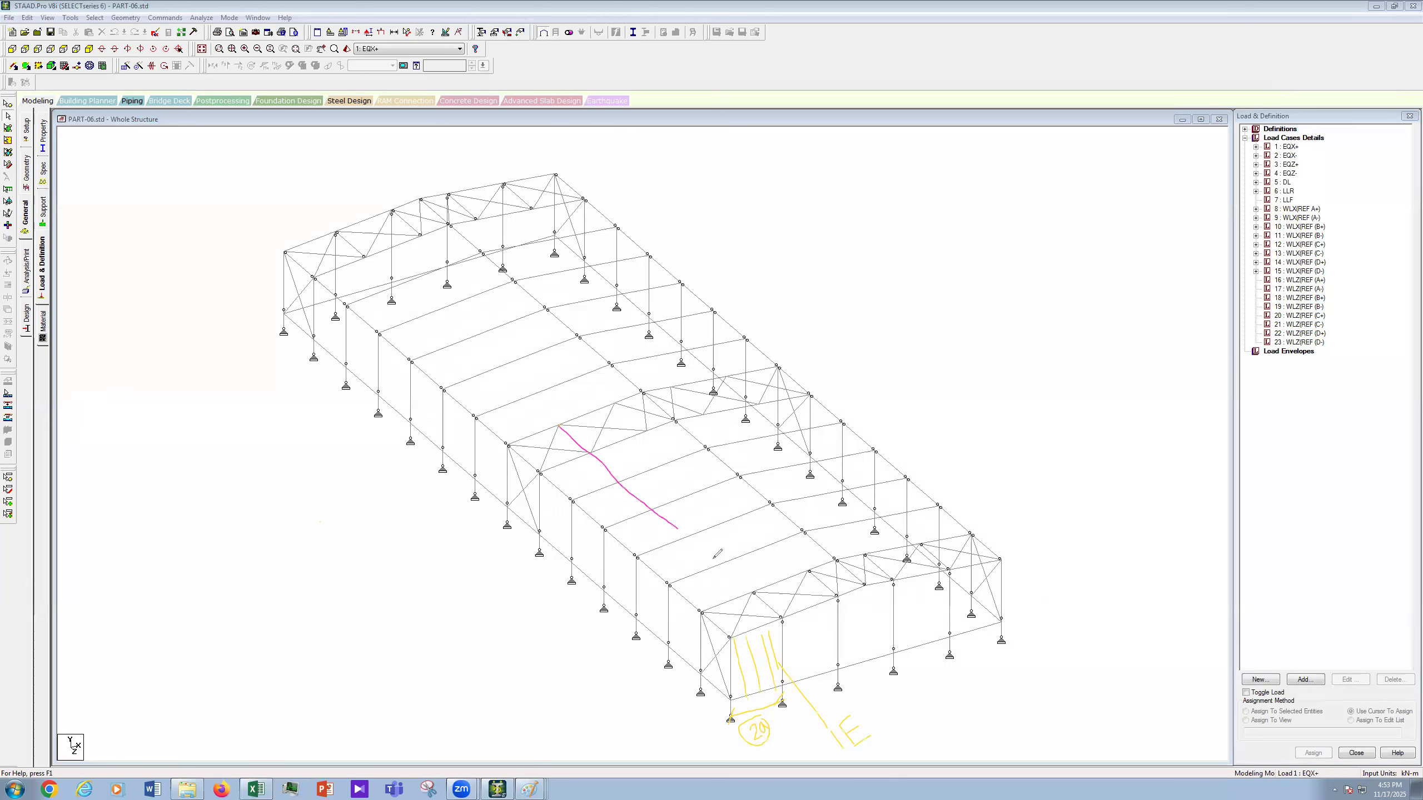
pyautogui.moveTo(754, 588); pyautogui.dragTo(757, 594)
pyautogui.moveTo(519, 454)
pyautogui.mouseDown()
pyautogui.moveTo(553, 427)
pyautogui.moveTo(570, 438)
pyautogui.mouseUp()
pyautogui.moveTo(565, 481)
pyautogui.mouseDown()
pyautogui.moveTo(587, 463)
pyautogui.moveTo(626, 504)
pyautogui.mouseUp()
pyautogui.moveTo(635, 538); pyautogui.dragTo(650, 526)
pyautogui.moveTo(706, 569)
pyautogui.mouseDown()
pyautogui.moveTo(690, 581)
pyautogui.moveTo(672, 564)
pyautogui.moveTo(714, 597)
pyautogui.mouseUp()
pyautogui.click(667, 561)
pyautogui.moveTo(650, 547); pyautogui.dragTo(667, 561)
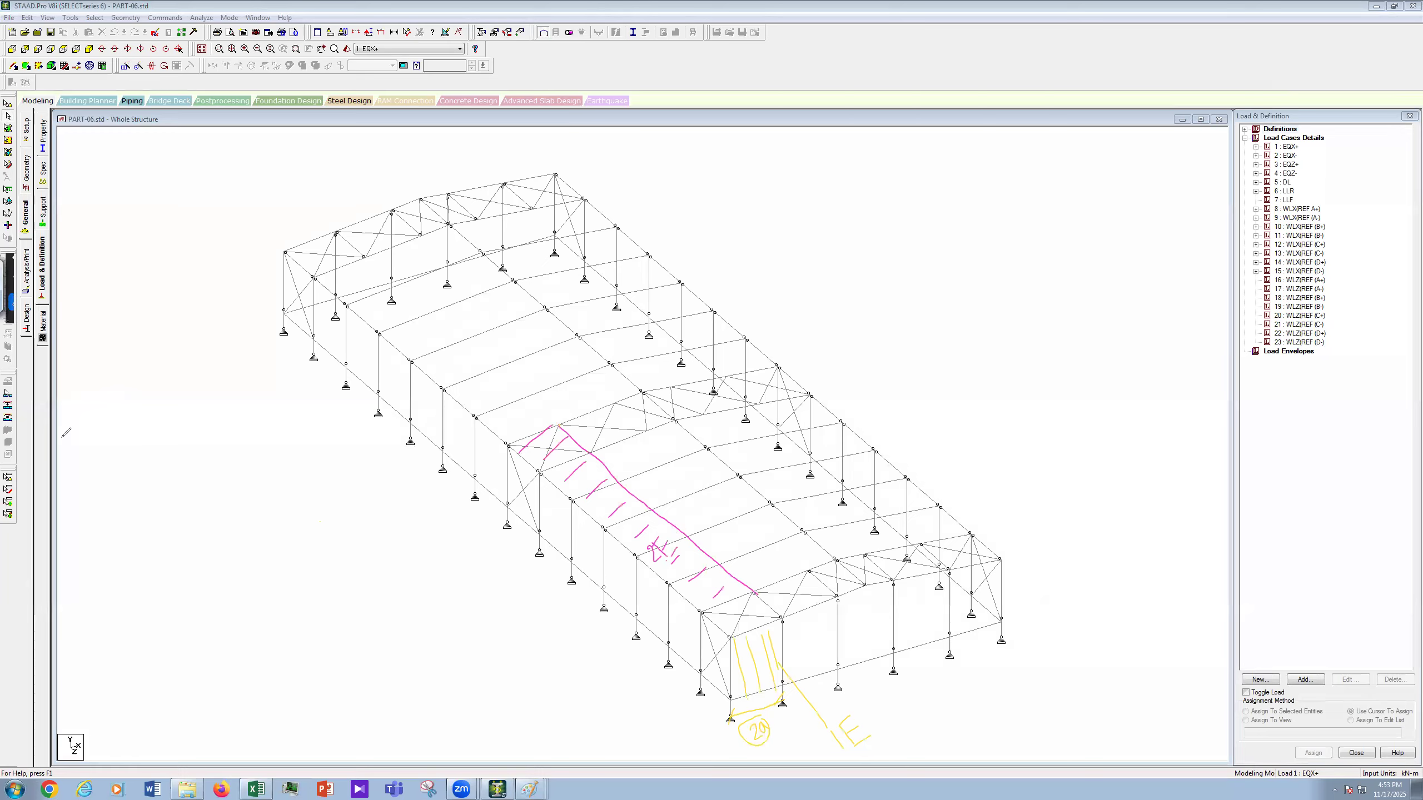
# Step: Outline and hatch the roof edge strip from the middle braced frame to the far gable, and label it 3E
pyautogui.moveTo(364, 257); pyautogui.dragTo(562, 431)
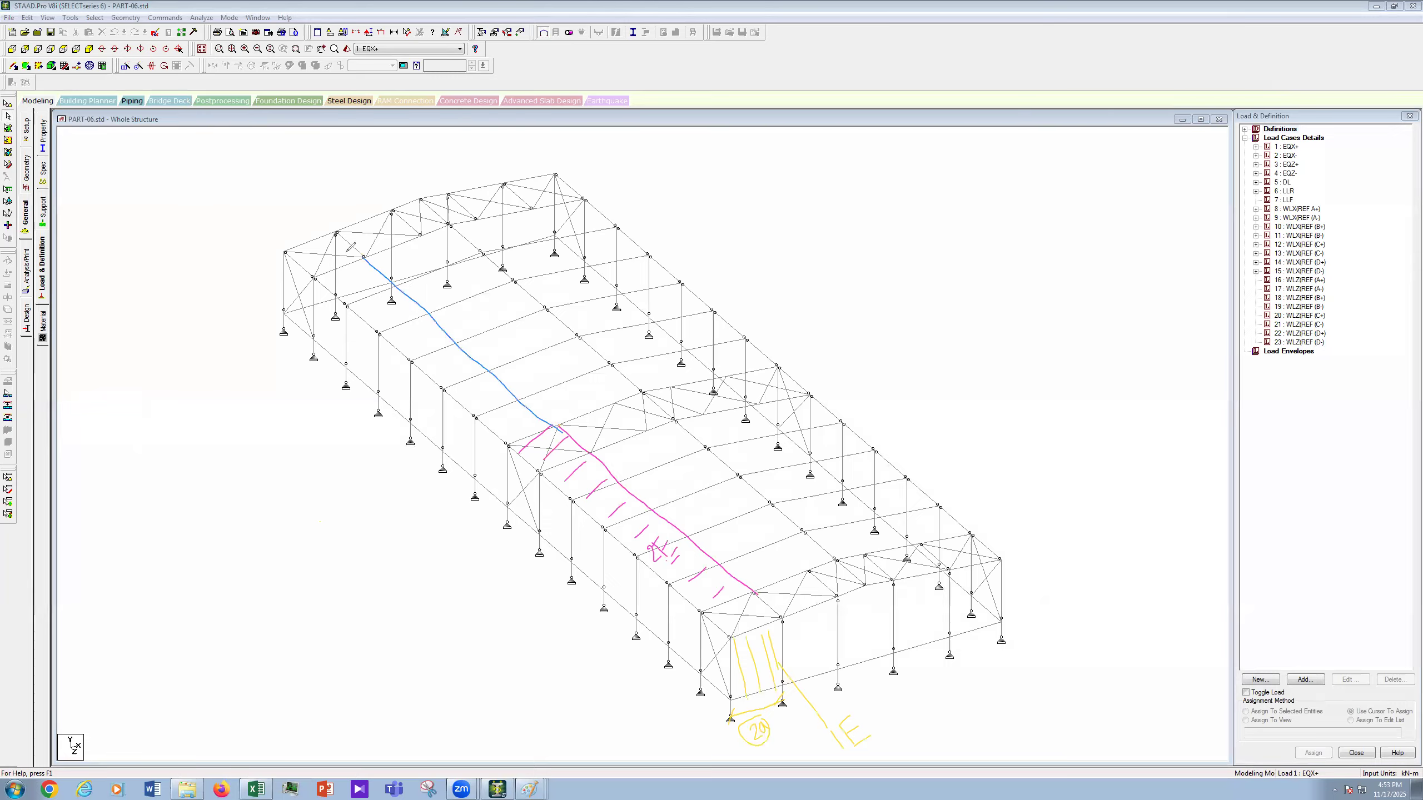
pyautogui.moveTo(337, 234)
pyautogui.mouseDown()
pyautogui.moveTo(365, 258)
pyautogui.moveTo(300, 263)
pyautogui.mouseUp()
pyautogui.moveTo(341, 256)
pyautogui.mouseDown()
pyautogui.moveTo(325, 274)
pyautogui.moveTo(396, 327)
pyautogui.mouseUp()
pyautogui.moveTo(430, 331); pyautogui.dragTo(417, 342)
pyautogui.moveTo(455, 351)
pyautogui.mouseDown()
pyautogui.moveTo(440, 365)
pyautogui.moveTo(480, 399)
pyautogui.mouseUp()
pyautogui.click(462, 379)
pyautogui.click(512, 426)
pyautogui.click(521, 428)
pyautogui.moveTo(506, 401)
pyautogui.mouseDown()
pyautogui.moveTo(497, 412)
pyautogui.moveTo(461, 397)
pyautogui.moveTo(472, 388)
pyautogui.moveTo(455, 377)
pyautogui.mouseUp()
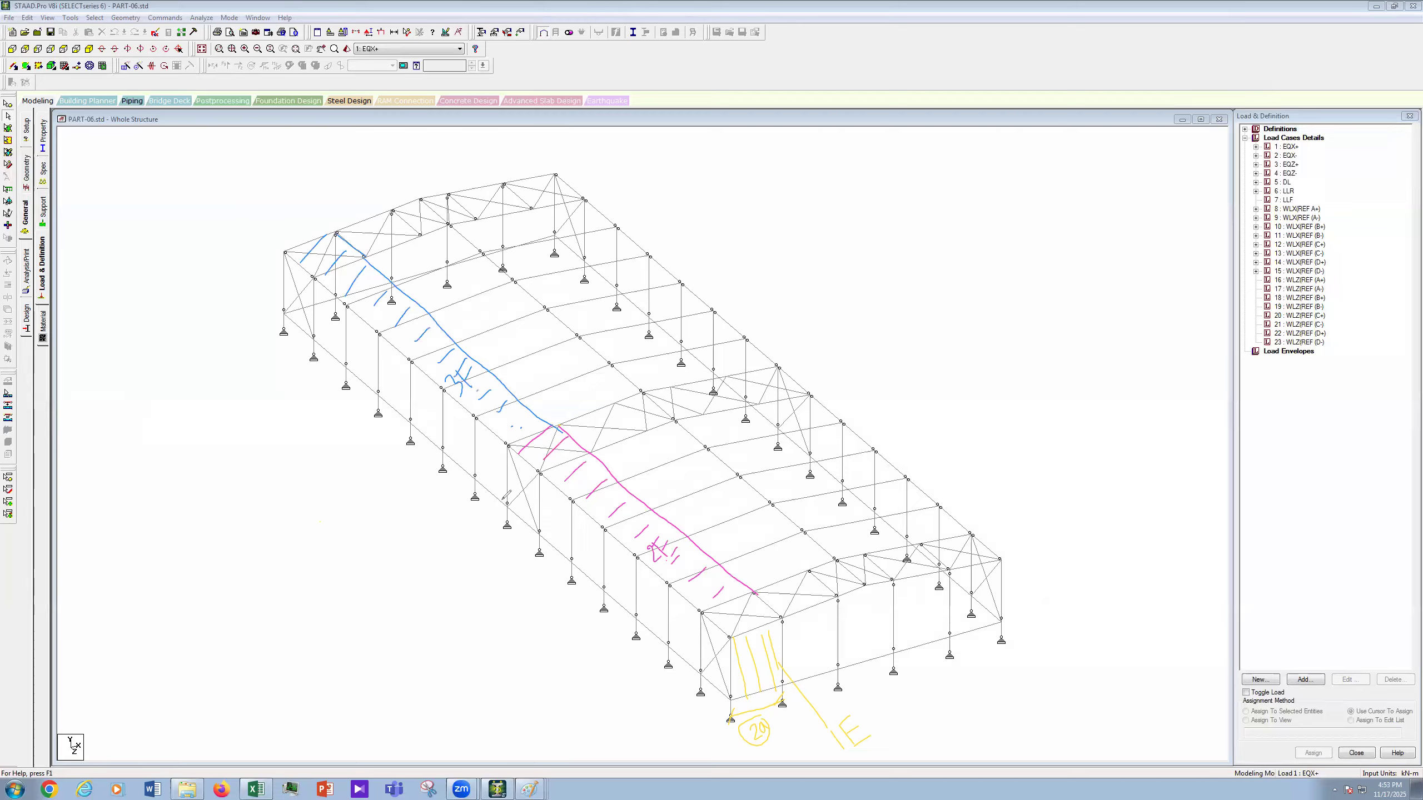
# Step: Hatch the far gable's corner bay in dark red and label it zone 4E
pyautogui.moveTo(500, 499)
pyautogui.mouseDown()
pyautogui.moveTo(510, 513)
pyautogui.moveTo(496, 498)
pyautogui.mouseUp()
pyautogui.moveTo(313, 231)
pyautogui.mouseDown()
pyautogui.moveTo(286, 262)
pyautogui.moveTo(302, 268)
pyautogui.moveTo(291, 306)
pyautogui.mouseUp()
pyautogui.moveTo(325, 278)
pyautogui.mouseDown()
pyautogui.moveTo(304, 307)
pyautogui.moveTo(325, 304)
pyautogui.mouseUp()
pyautogui.moveTo(291, 286)
pyautogui.mouseDown()
pyautogui.moveTo(226, 301)
pyautogui.moveTo(217, 286)
pyautogui.moveTo(237, 299)
pyautogui.mouseUp()
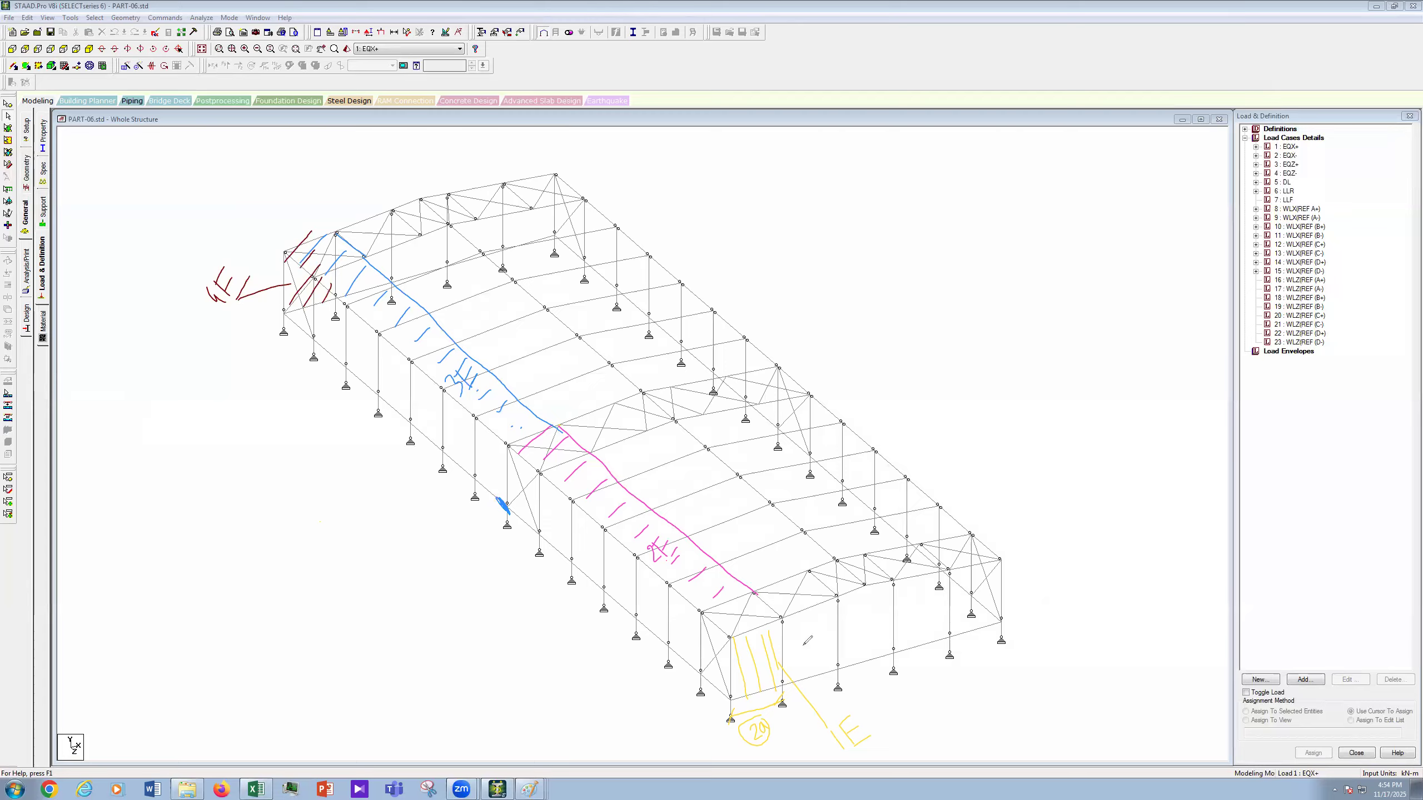
# Step: Hatch the remaining bays of the near gable wall in blue and label them zone 1
pyautogui.moveTo(796, 614); pyautogui.dragTo(809, 677)
pyautogui.moveTo(819, 607); pyautogui.dragTo(843, 662)
pyautogui.moveTo(850, 597); pyautogui.dragTo(879, 662)
pyautogui.moveTo(895, 590); pyautogui.dragTo(918, 638)
pyautogui.moveTo(924, 585); pyautogui.dragTo(947, 634)
pyautogui.moveTo(953, 584); pyautogui.dragTo(974, 622)
pyautogui.moveTo(975, 570); pyautogui.dragTo(992, 614)
pyautogui.moveTo(963, 634); pyautogui.dragTo(985, 686)
pyautogui.moveTo(1006, 701); pyautogui.dragTo(1024, 728)
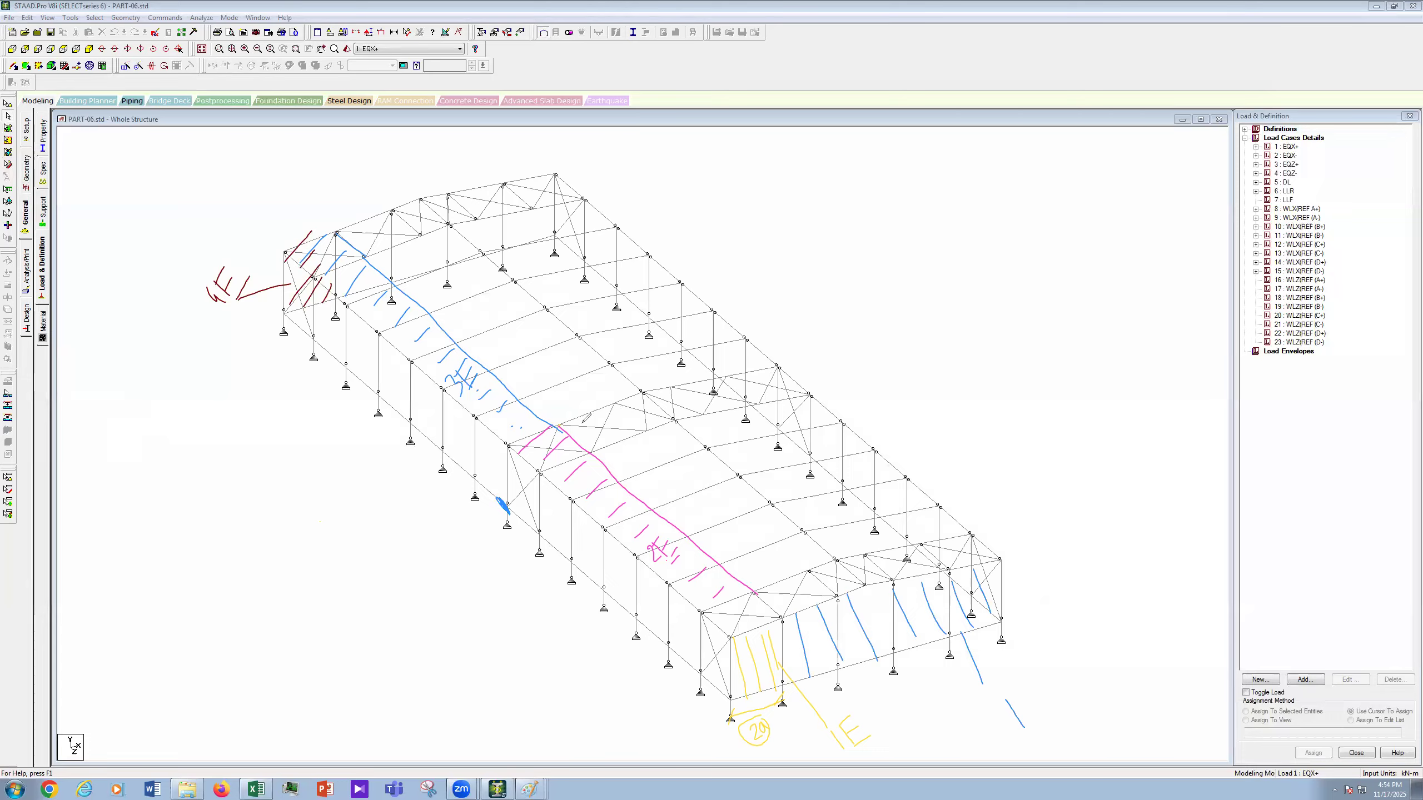
# Step: Hatch the remaining roof area between the middle braced frame and the near gable, and label it zone 2
pyautogui.moveTo(570, 430)
pyautogui.mouseDown()
pyautogui.moveTo(626, 401)
pyautogui.moveTo(633, 421)
pyautogui.moveTo(787, 366)
pyautogui.mouseUp()
pyautogui.moveTo(655, 449); pyautogui.dragTo(794, 396)
pyautogui.moveTo(677, 487); pyautogui.dragTo(839, 442)
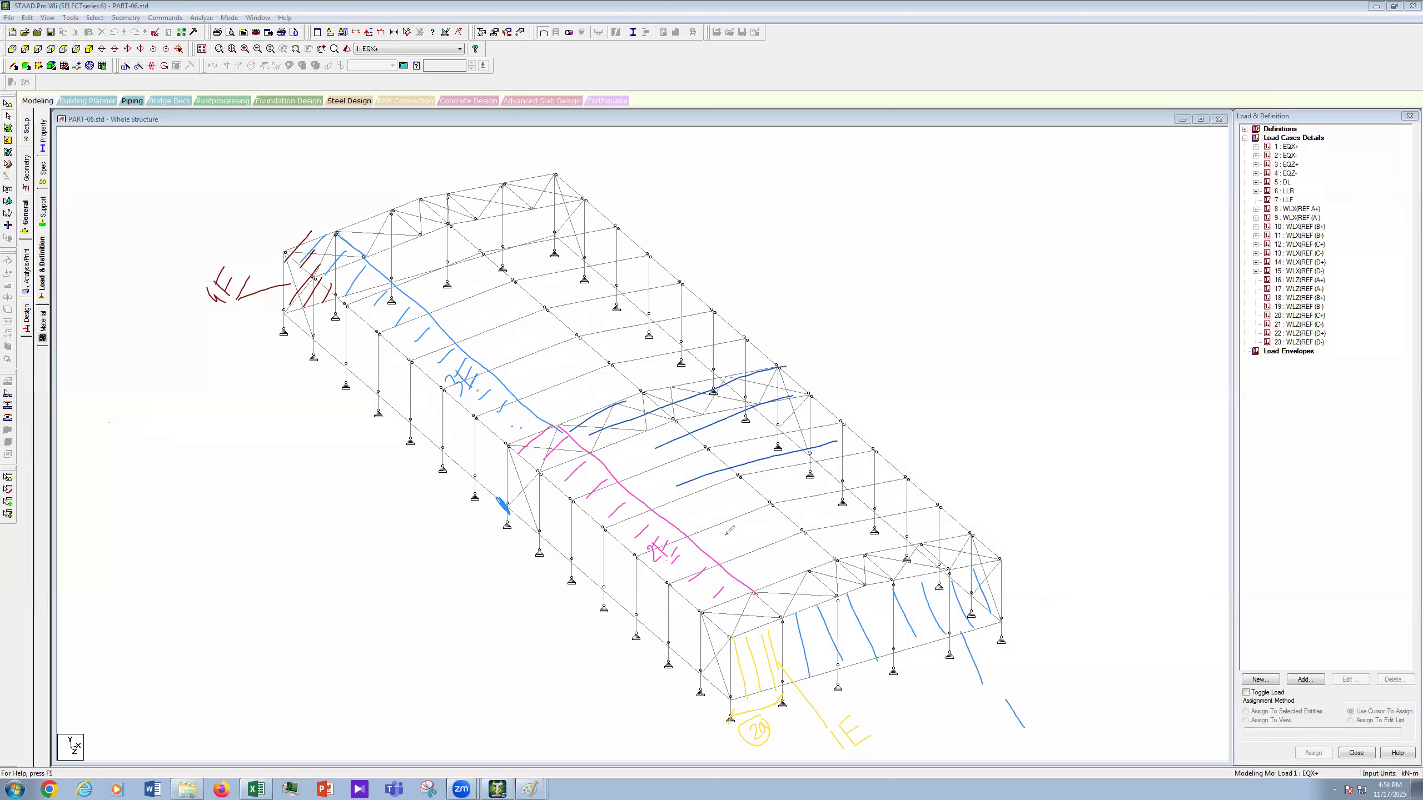
pyautogui.moveTo(730, 535); pyautogui.dragTo(876, 481)
pyautogui.moveTo(779, 559); pyautogui.dragTo(884, 514)
pyautogui.moveTo(731, 504); pyautogui.dragTo(751, 520)
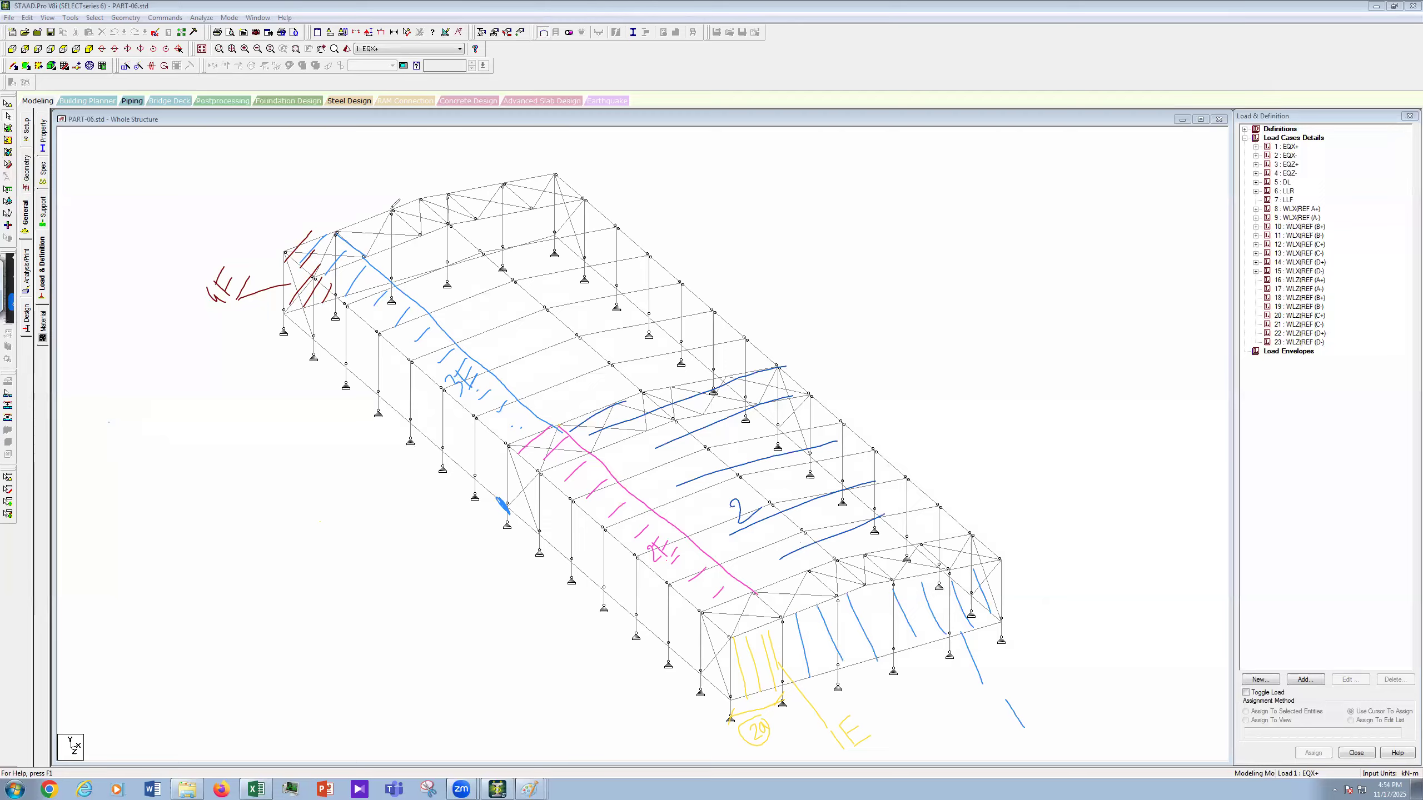
# Step: Hatch the remaining roof area between the far gable and the middle braced frame in yellow, and label it zone 3
pyautogui.moveTo(351, 241); pyautogui.dragTo(444, 181)
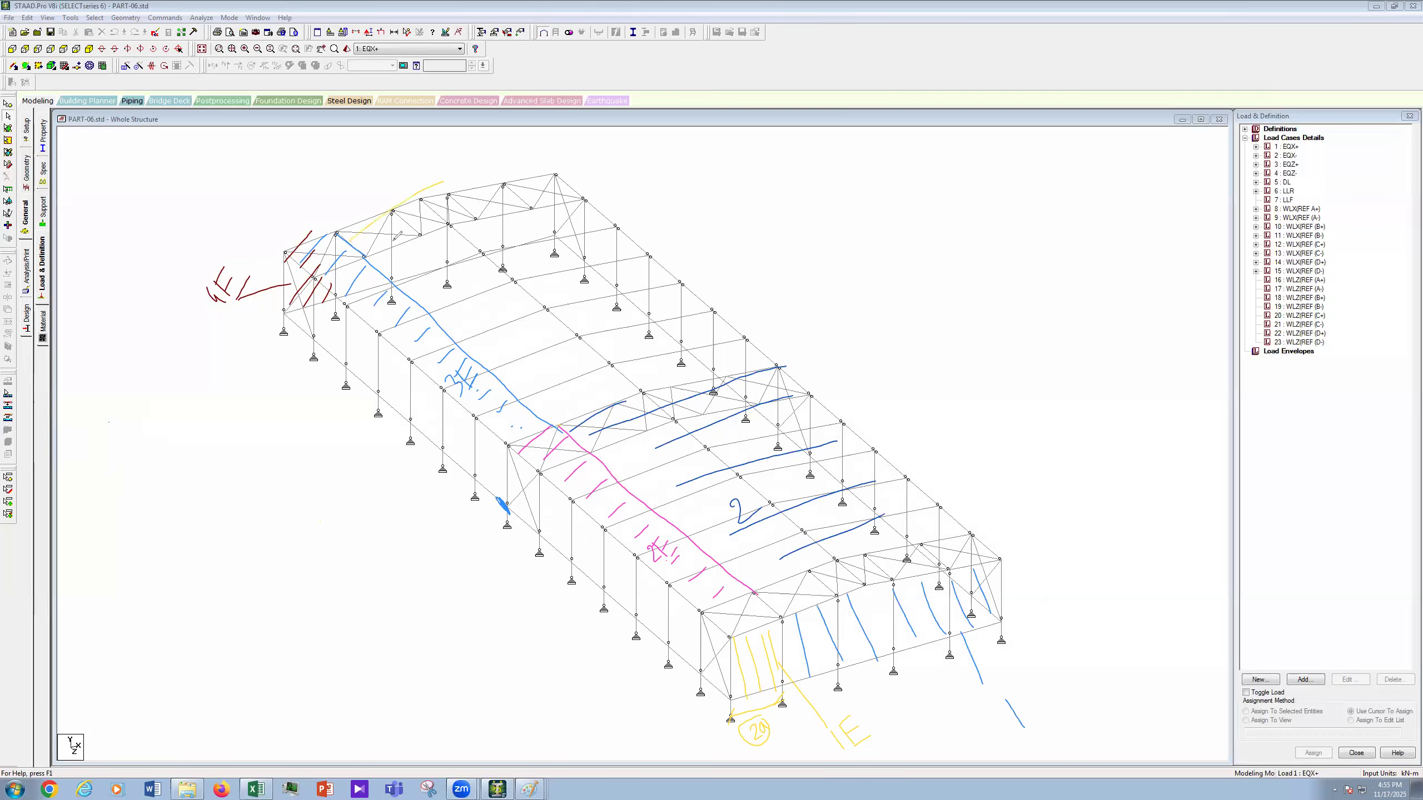
pyautogui.moveTo(433, 274); pyautogui.dragTo(544, 226)
pyautogui.moveTo(485, 297); pyautogui.dragTo(577, 256)
pyautogui.moveTo(519, 339); pyautogui.dragTo(615, 288)
pyautogui.moveTo(552, 375)
pyautogui.mouseDown()
pyautogui.moveTo(600, 339)
pyautogui.moveTo(532, 382)
pyautogui.mouseUp()
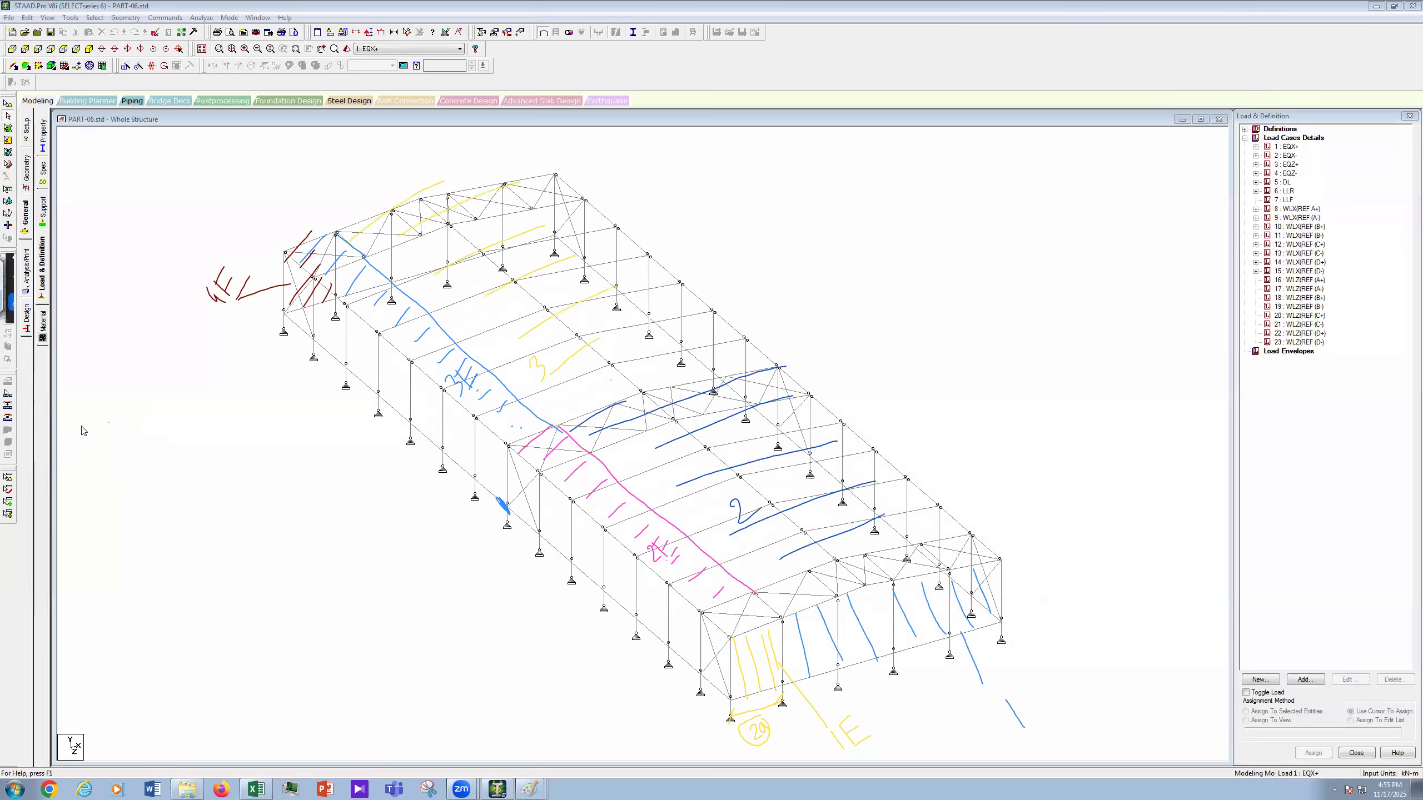
# Step: Hatch the remaining bays of the far gable wall in magenta and label them zone 4
pyautogui.moveTo(351, 227); pyautogui.dragTo(372, 277)
pyautogui.moveTo(382, 242); pyautogui.dragTo(403, 269)
pyautogui.moveTo(406, 227)
pyautogui.mouseDown()
pyautogui.moveTo(437, 261)
pyautogui.moveTo(476, 246)
pyautogui.mouseUp()
pyautogui.moveTo(480, 207)
pyautogui.mouseDown()
pyautogui.moveTo(504, 231)
pyautogui.moveTo(543, 201)
pyautogui.moveTo(537, 232)
pyautogui.mouseUp()
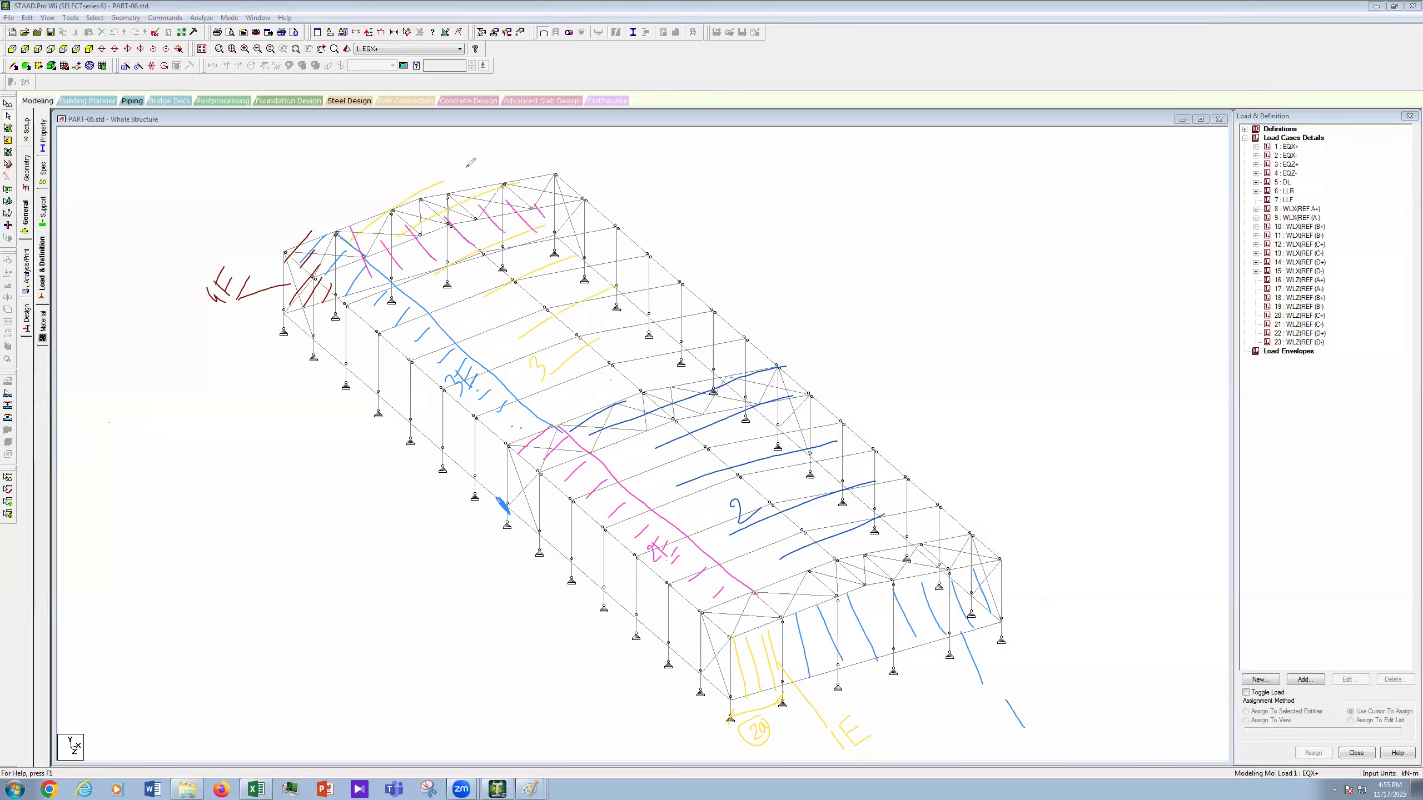
pyautogui.moveTo(451, 155); pyautogui.dragTo(481, 168)
pyautogui.moveTo(480, 171); pyautogui.dragTo(521, 200)
# Step: Hatch the long side wall below the 2E and 3E roof strips in cyan and label it zone 5
pyautogui.moveTo(310, 297); pyautogui.dragTo(286, 317)
pyautogui.moveTo(335, 311)
pyautogui.mouseDown()
pyautogui.moveTo(310, 338)
pyautogui.moveTo(360, 325)
pyautogui.mouseUp()
pyautogui.moveTo(367, 377); pyautogui.dragTo(388, 355)
pyautogui.moveTo(394, 404); pyautogui.dragTo(416, 383)
pyautogui.moveTo(428, 429); pyautogui.dragTo(445, 411)
pyautogui.moveTo(454, 461); pyautogui.dragTo(473, 445)
pyautogui.moveTo(487, 482); pyautogui.dragTo(503, 467)
pyautogui.moveTo(542, 615); pyautogui.dragTo(555, 563)
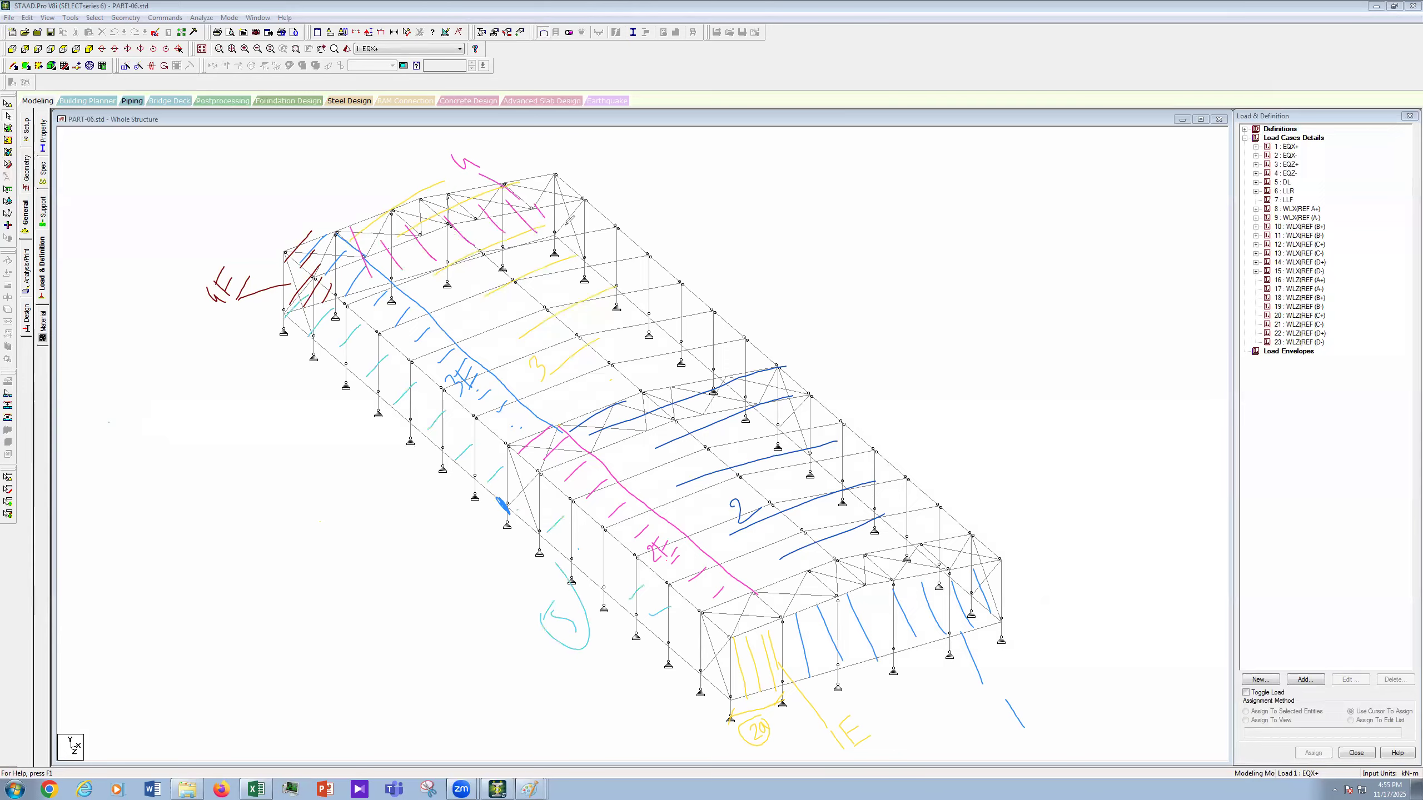
# Step: Hatch the long side wall opposite zone 5 in cyan and label it with a circled 6
pyautogui.moveTo(557, 238)
pyautogui.mouseDown()
pyautogui.moveTo(581, 214)
pyautogui.moveTo(612, 235)
pyautogui.mouseUp()
pyautogui.moveTo(619, 276)
pyautogui.mouseDown()
pyautogui.moveTo(647, 265)
pyautogui.moveTo(675, 291)
pyautogui.mouseUp()
pyautogui.moveTo(716, 349); pyautogui.dragTo(732, 346)
pyautogui.moveTo(739, 386); pyautogui.dragTo(776, 374)
pyautogui.moveTo(801, 433); pyautogui.dragTo(829, 427)
pyautogui.moveTo(852, 482); pyautogui.dragTo(871, 476)
pyautogui.moveTo(876, 505)
pyautogui.mouseDown()
pyautogui.moveTo(899, 495)
pyautogui.moveTo(908, 446)
pyautogui.mouseUp()
pyautogui.moveTo(920, 534); pyautogui.dragTo(937, 519)
pyautogui.moveTo(920, 419)
pyautogui.mouseDown()
pyautogui.moveTo(931, 444)
pyautogui.moveTo(908, 417)
pyautogui.mouseUp()
# Step: Circle the zone 2 and zone 2E labels on the near half of the roof
pyautogui.moveTo(728, 488); pyautogui.dragTo(726, 492)
pyautogui.moveTo(660, 529); pyautogui.dragTo(657, 533)
pyautogui.moveTo(508, 438); pyautogui.dragTo(512, 462)
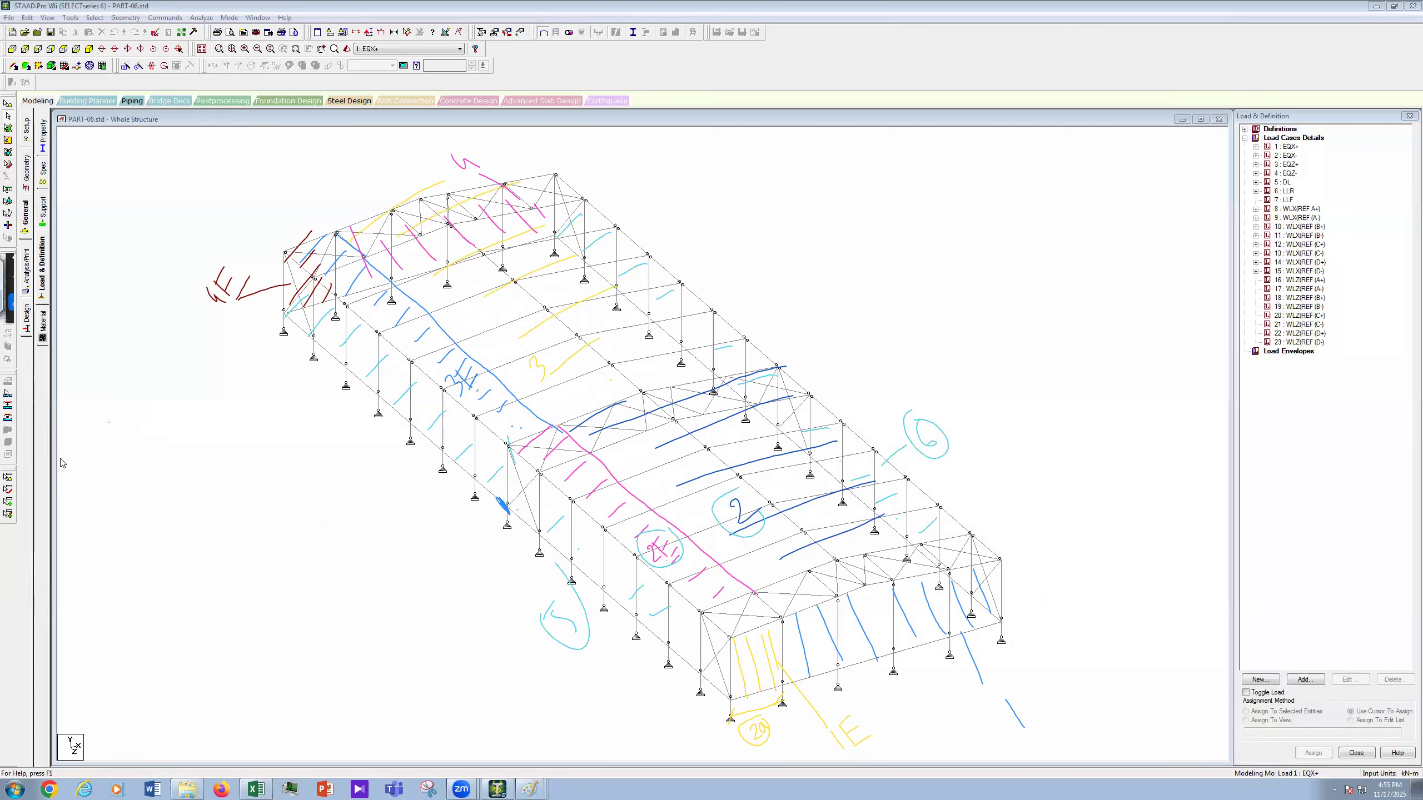
# Step: Look up the longitudinal zone 2 distance on the workbook's MWFRS (Low-Rise) and DATA sheets in Excel
pyautogui.click(256, 790)
pyautogui.click(173, 749)
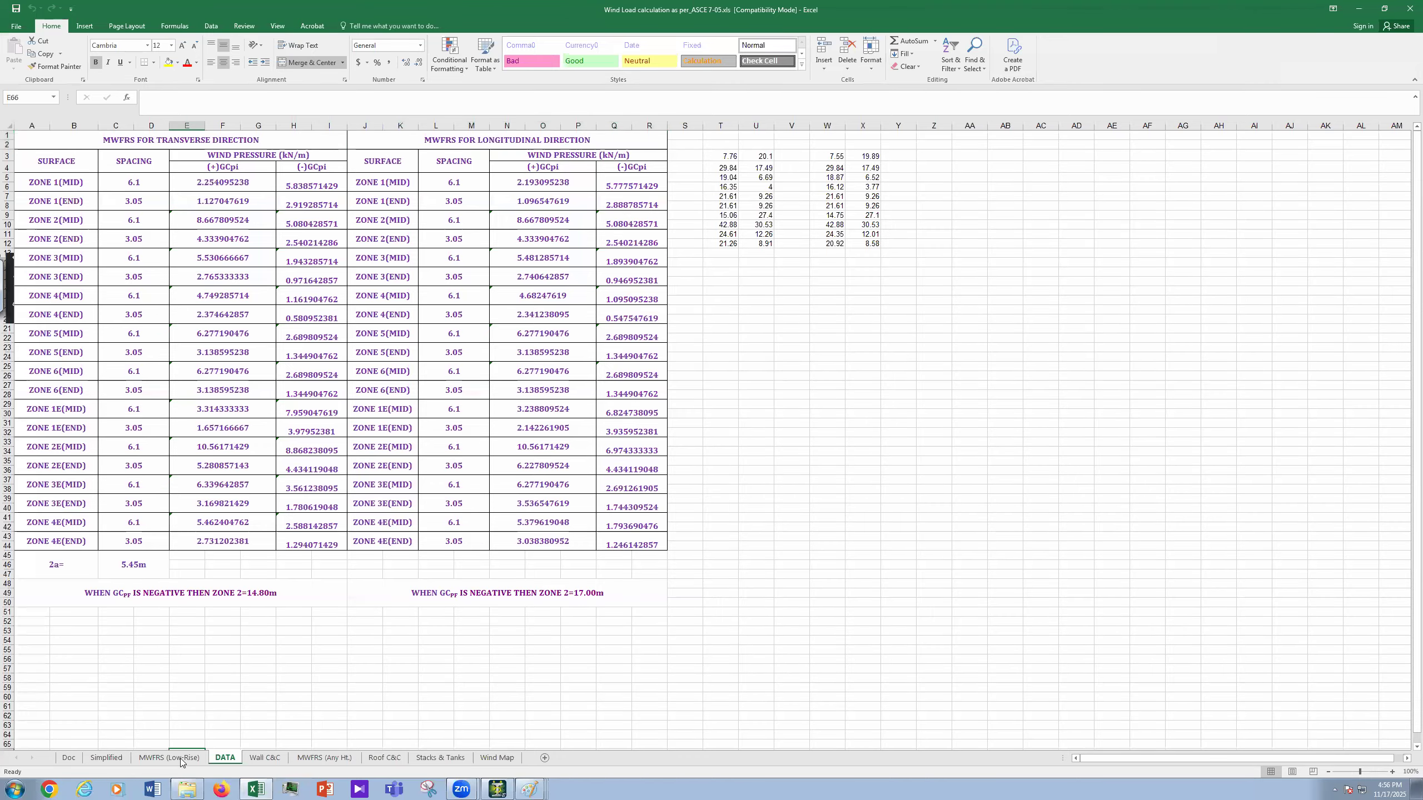
pyautogui.click(190, 756)
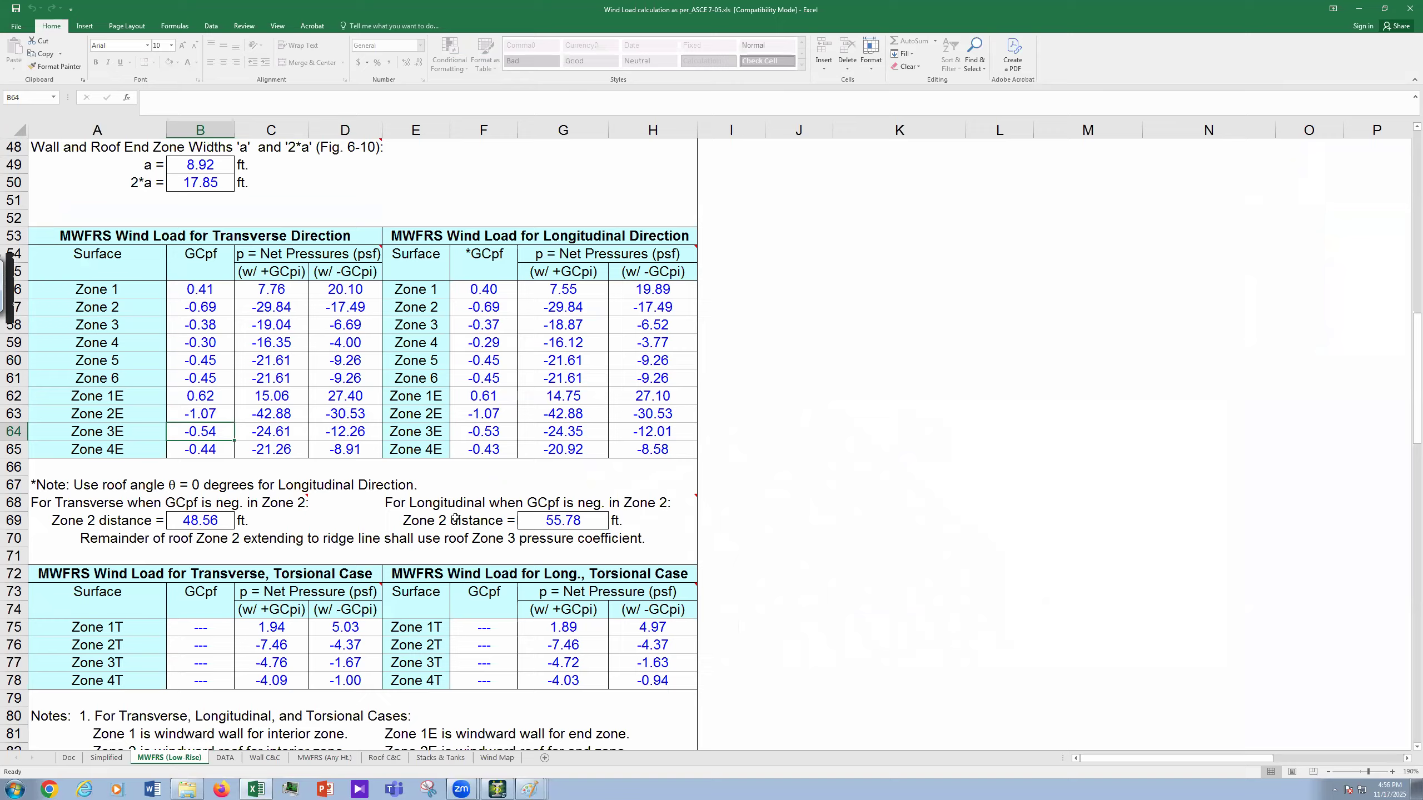
pyautogui.click(557, 522)
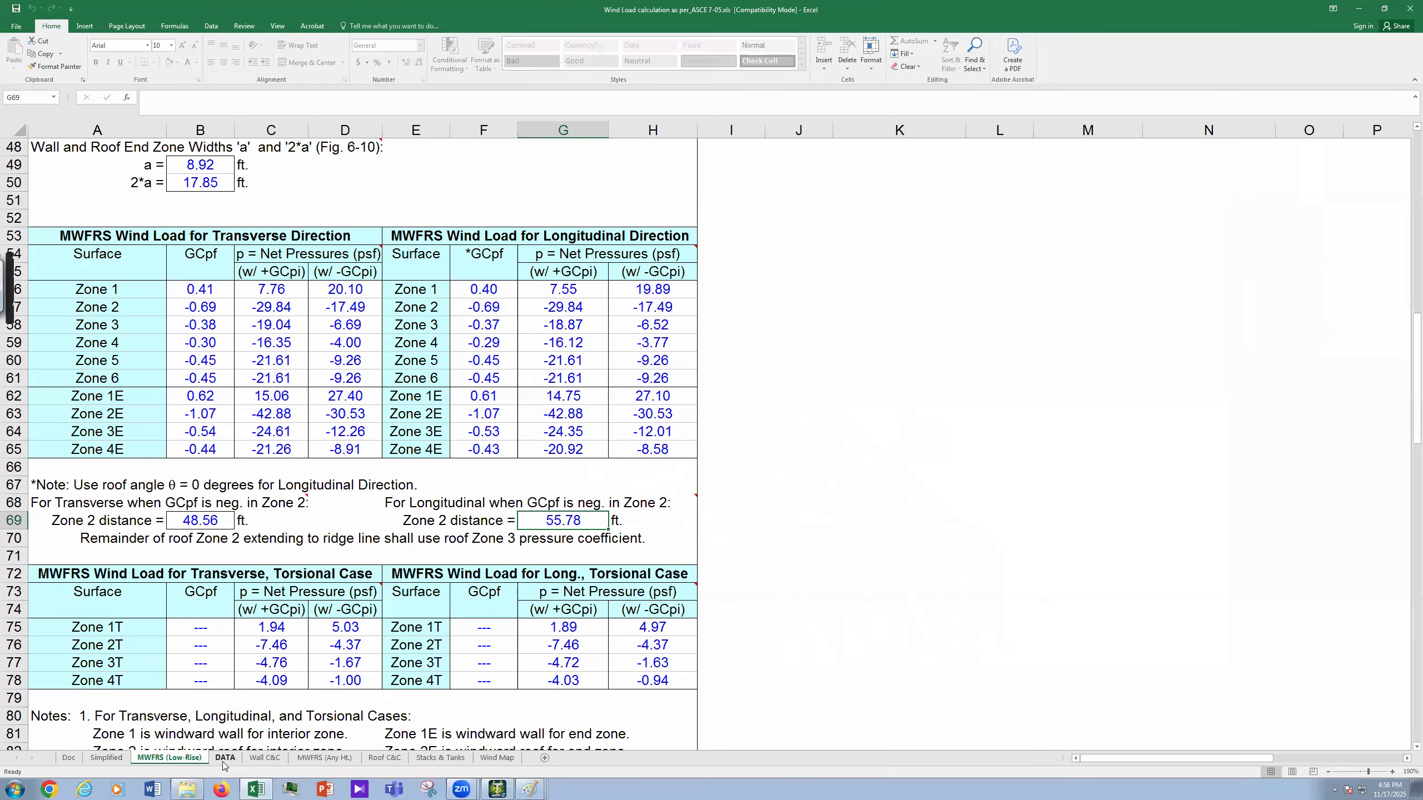
pyautogui.hotkey('ctrl', 'pagedown')
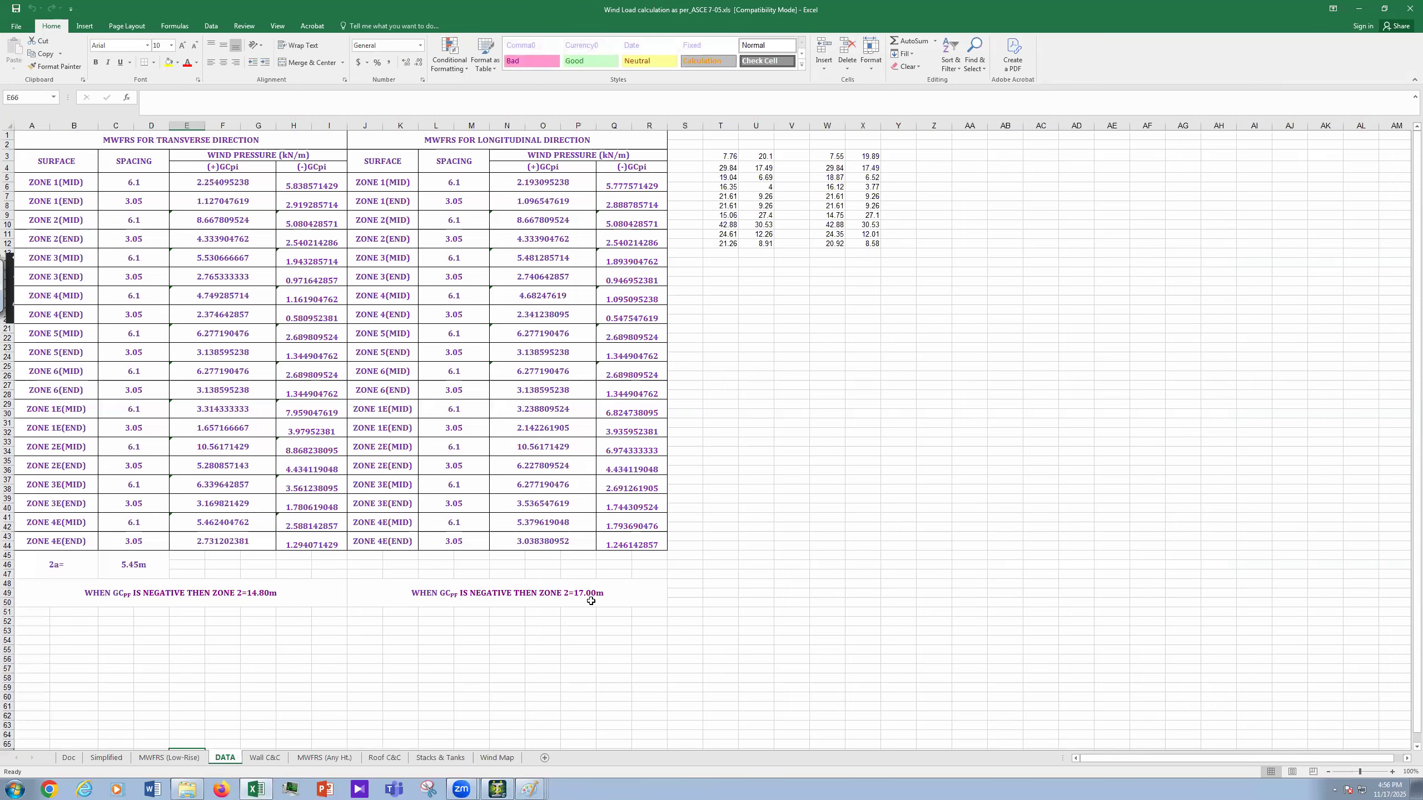
# Step: In STAAD.Pro, measure eave distances from the near gable's corner node to the middle braced frame and to a nearer column
pyautogui.hotkey('alt', 'Tab')
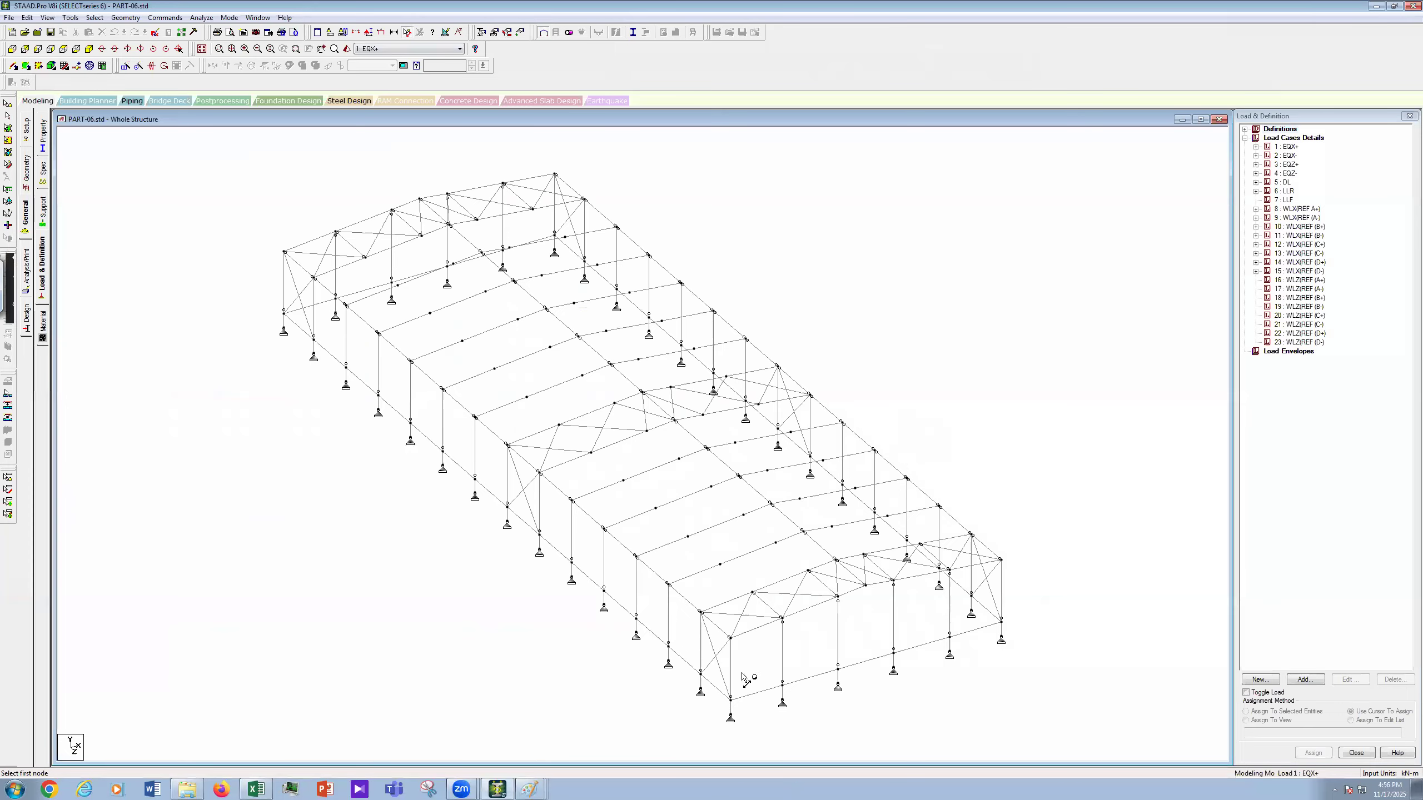
pyautogui.click(730, 638)
pyautogui.click(730, 639)
pyautogui.click(731, 639)
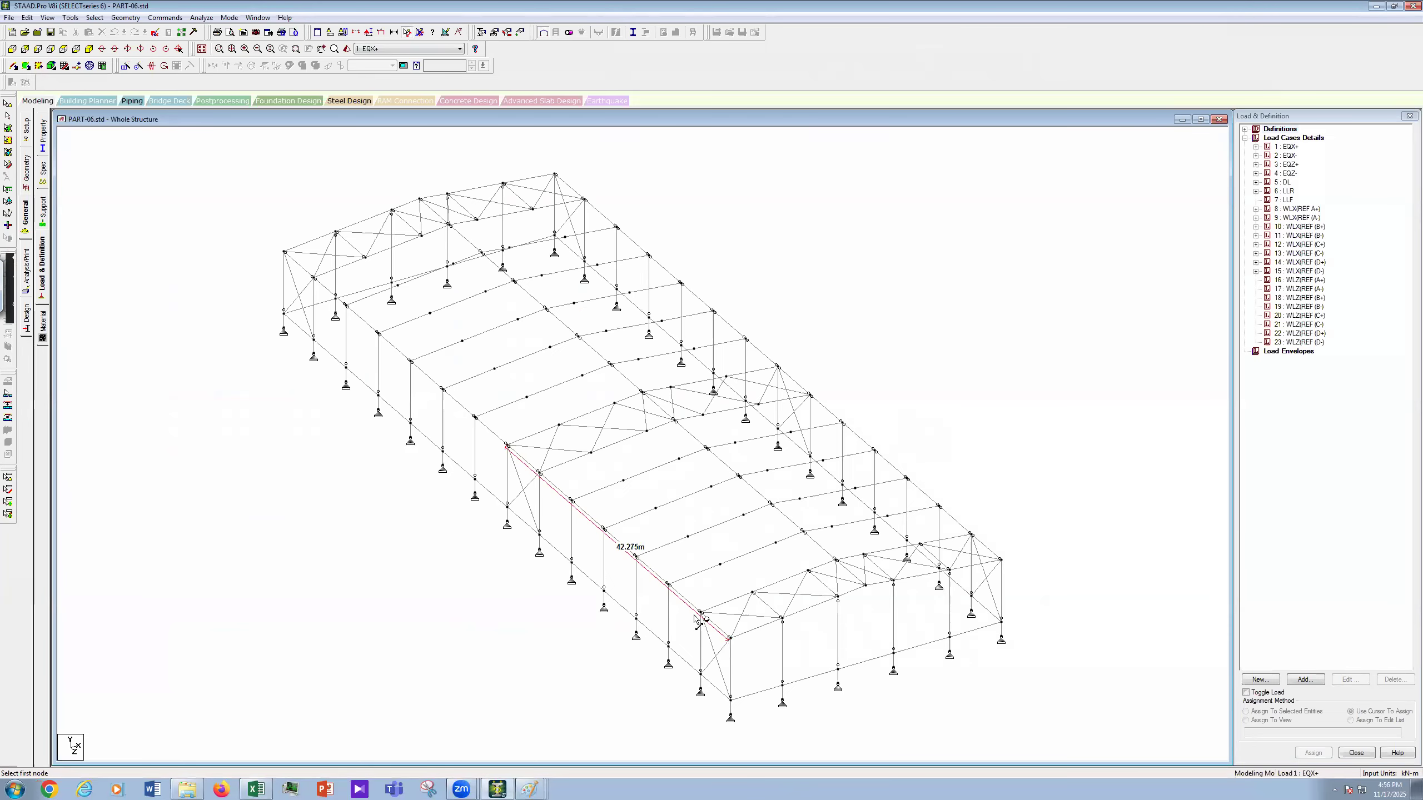
pyautogui.click(605, 530)
pyautogui.click(421, 35)
pyautogui.click(26, 66)
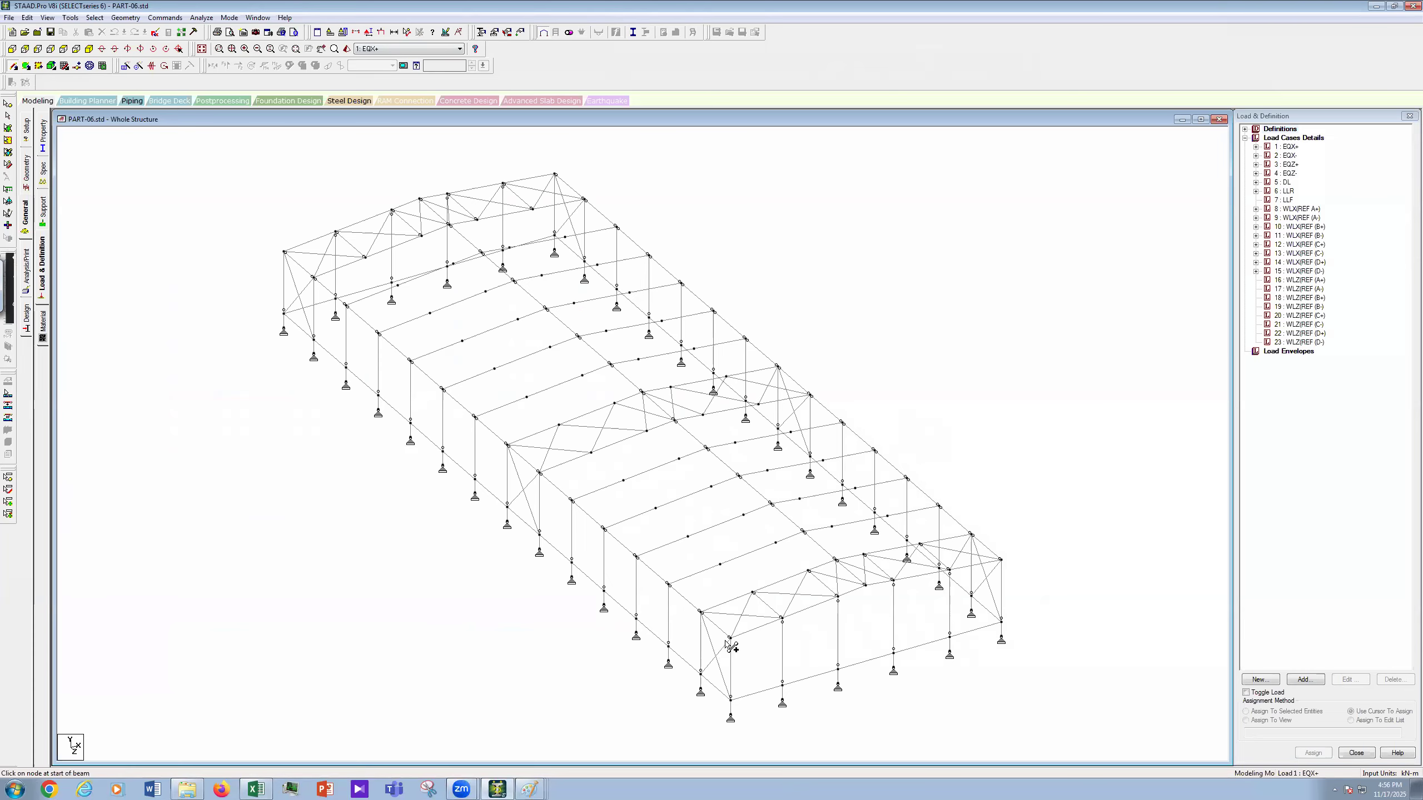
pyautogui.moveTo(728, 638); pyautogui.dragTo(636, 556)
pyautogui.click(115, 34)
# Step: Measure the eave distance from the near gable's corner node to the third column node along the side wall
pyautogui.click(394, 31)
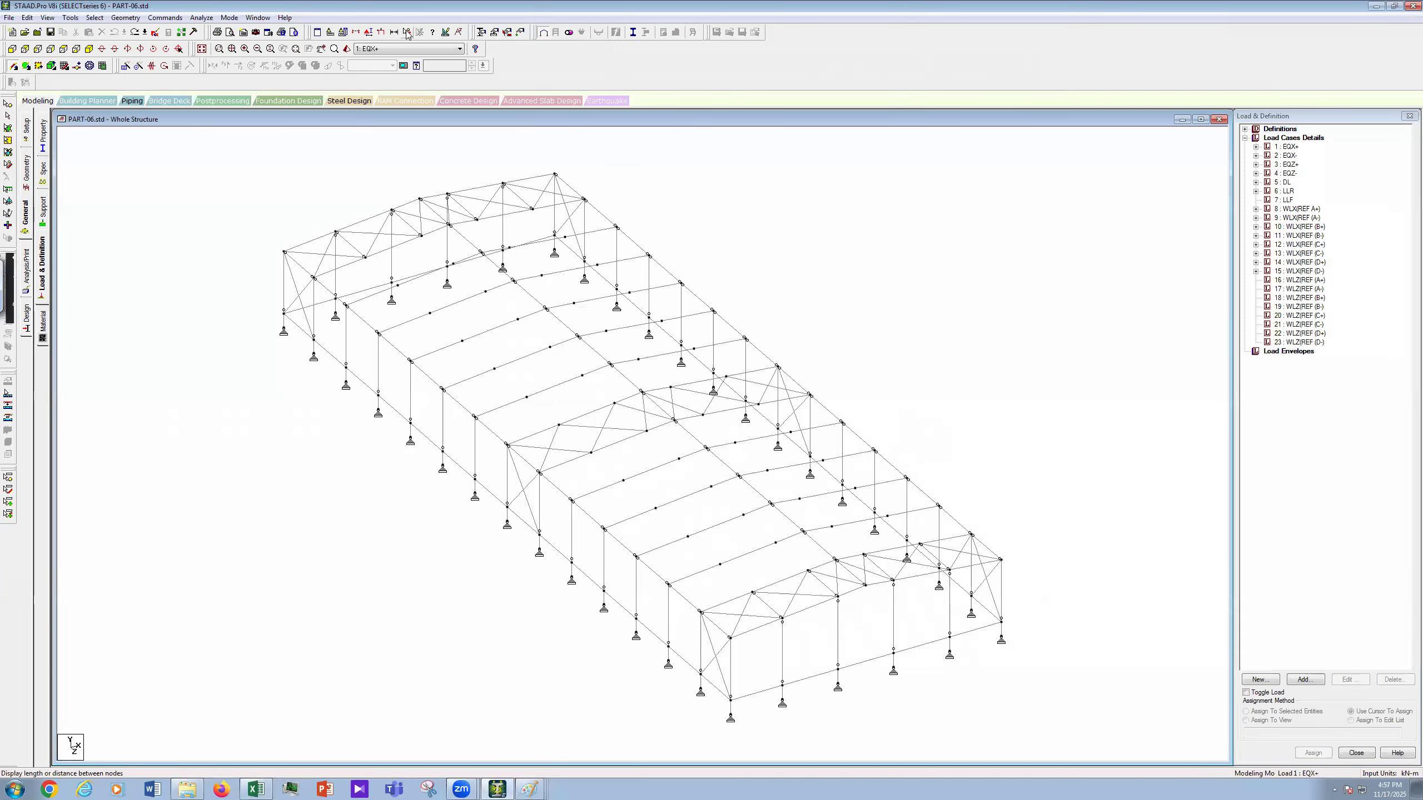
pyautogui.click(730, 639)
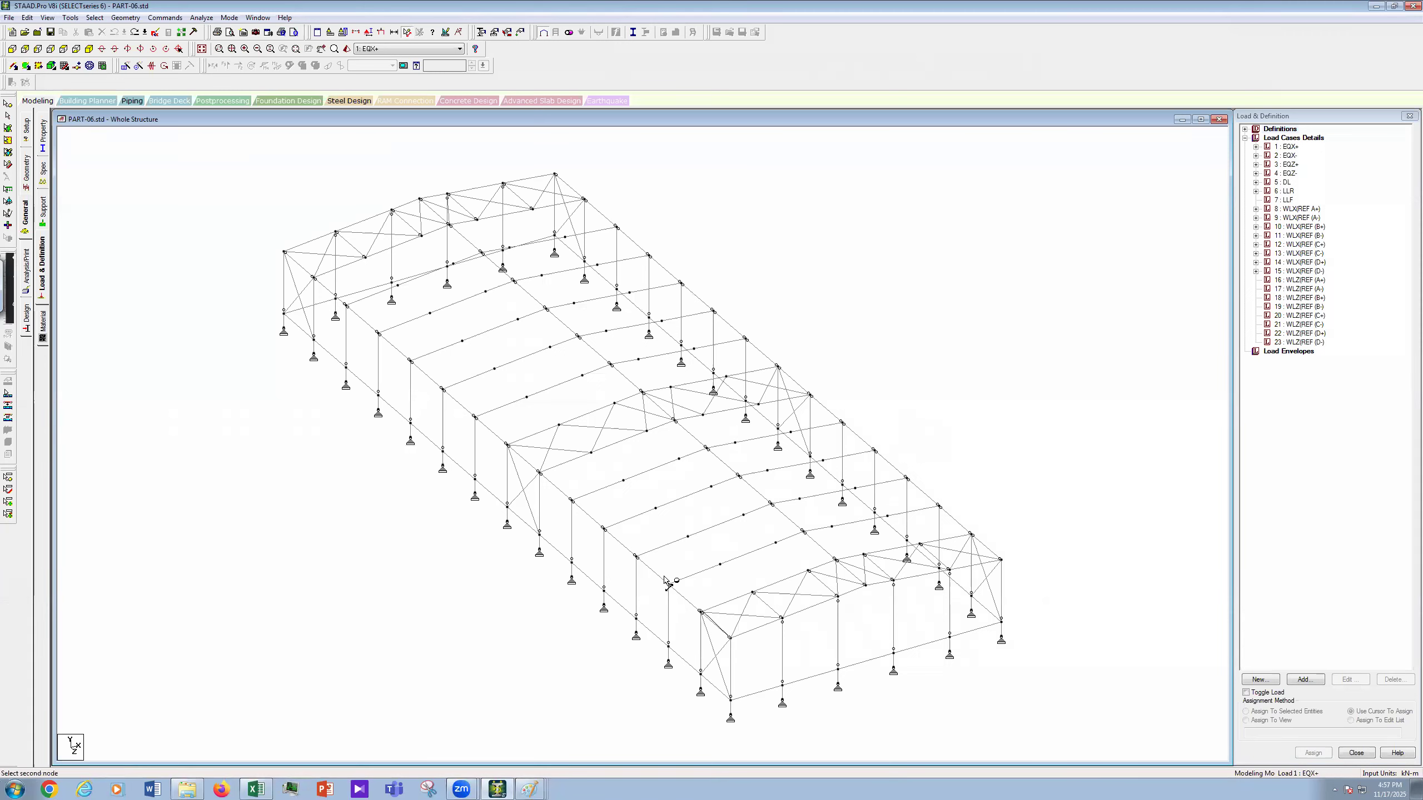
pyautogui.click(636, 557)
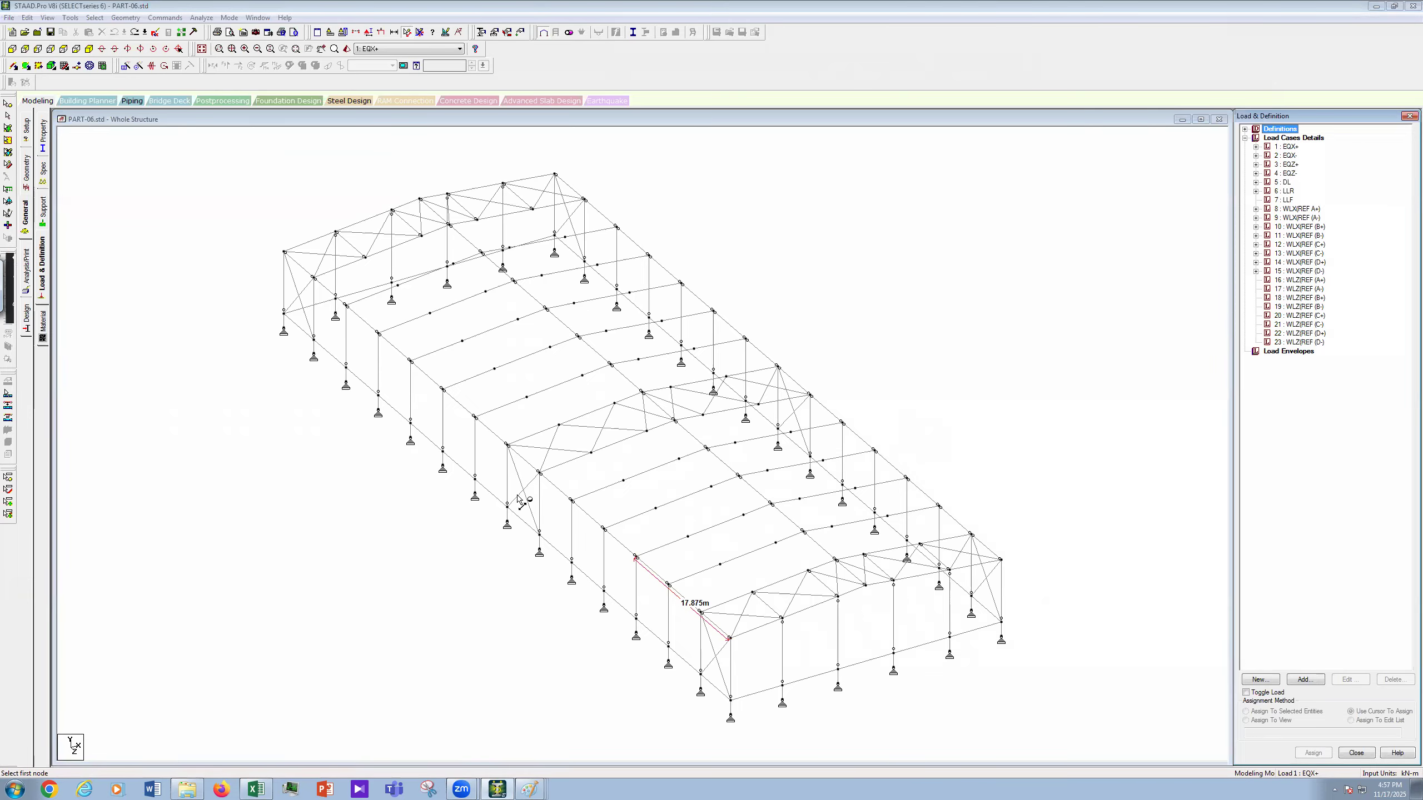
# Step: Leave the distance measurement and label the base corners A and B at the far gable, C and D at the near gable
pyautogui.click(420, 31)
pyautogui.click(8, 116)
pyautogui.scroll(1, 518, 495)
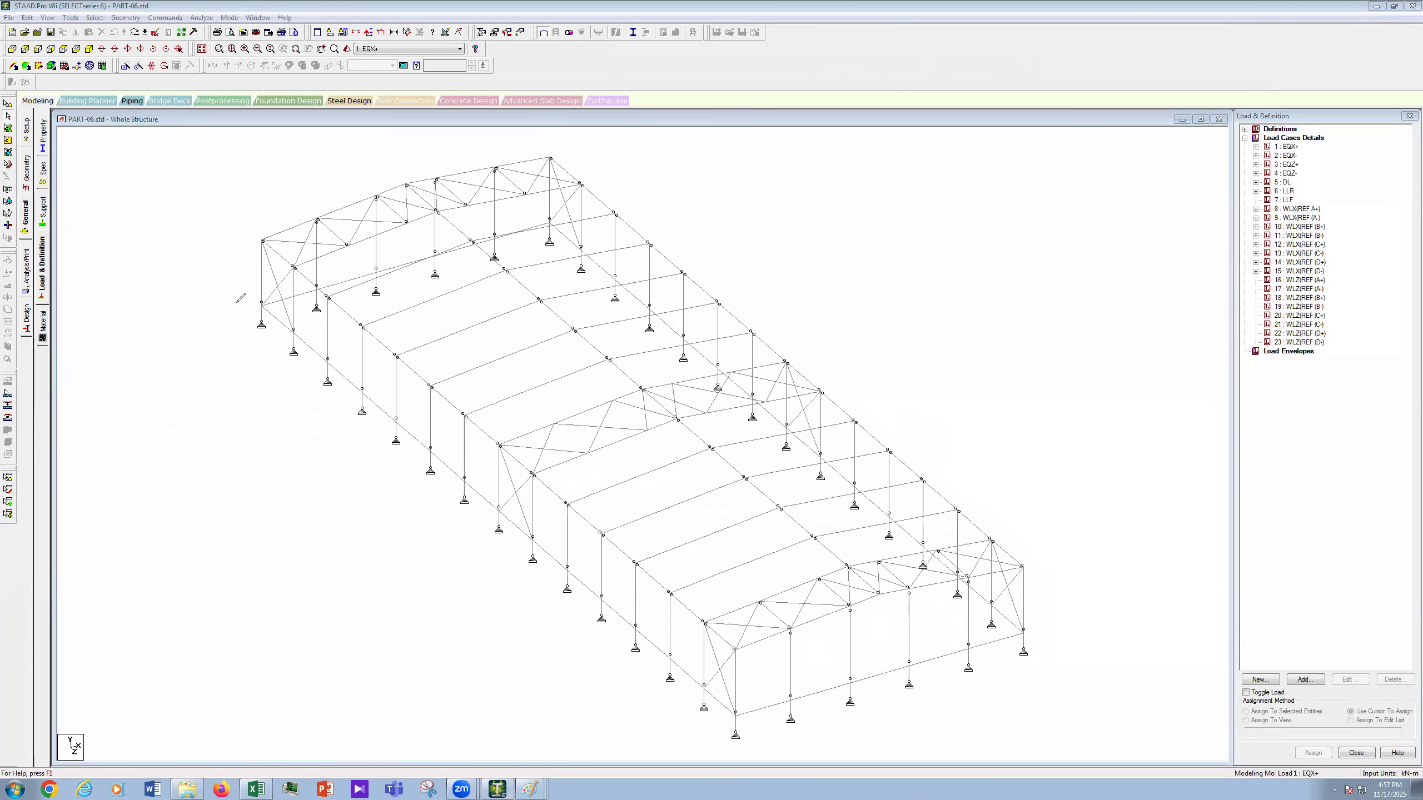
pyautogui.moveTo(235, 304); pyautogui.dragTo(250, 314)
pyautogui.moveTo(532, 214); pyautogui.dragTo(544, 231)
pyautogui.moveTo(535, 210); pyautogui.dragTo(545, 231)
pyautogui.moveTo(1035, 627); pyautogui.dragTo(1024, 637)
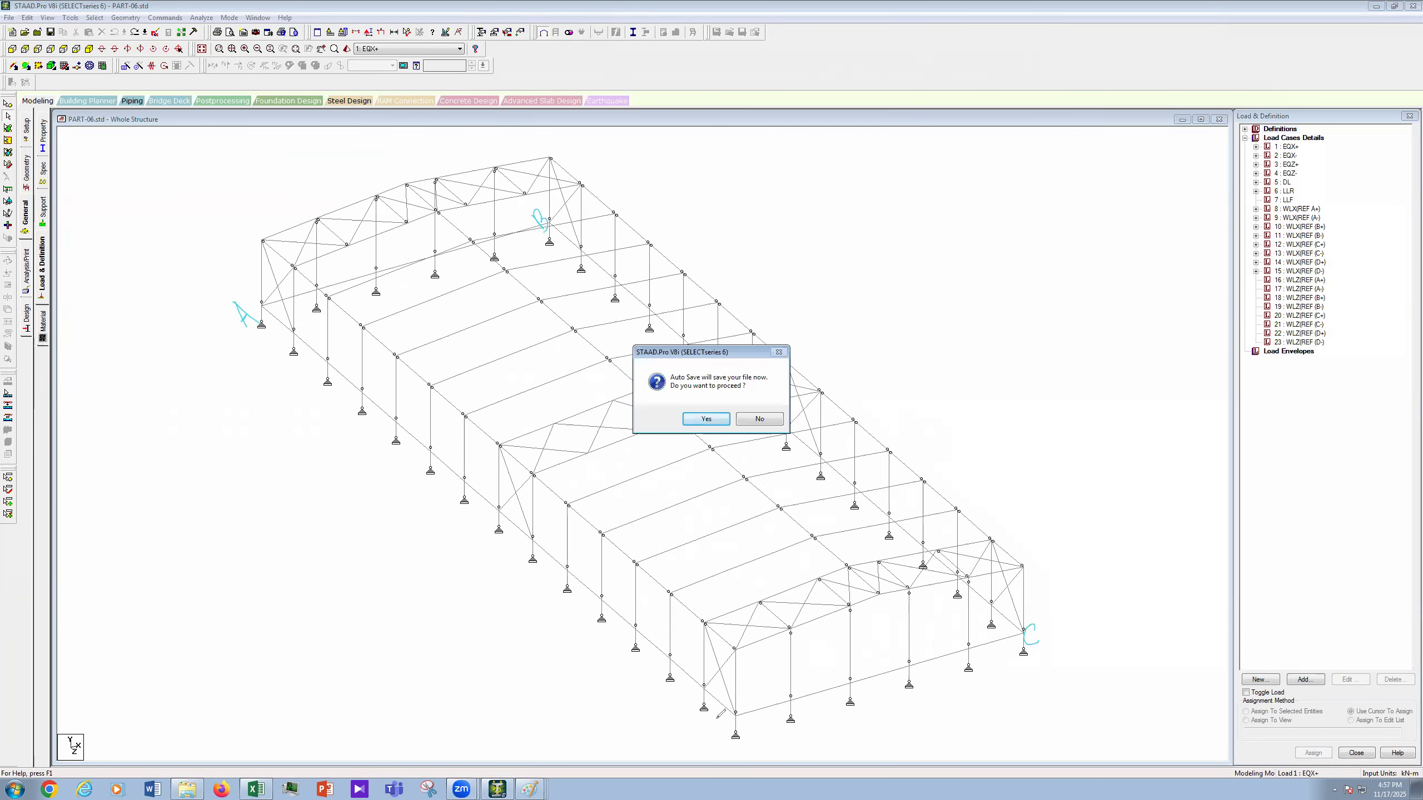
pyautogui.moveTo(712, 719); pyautogui.dragTo(721, 736)
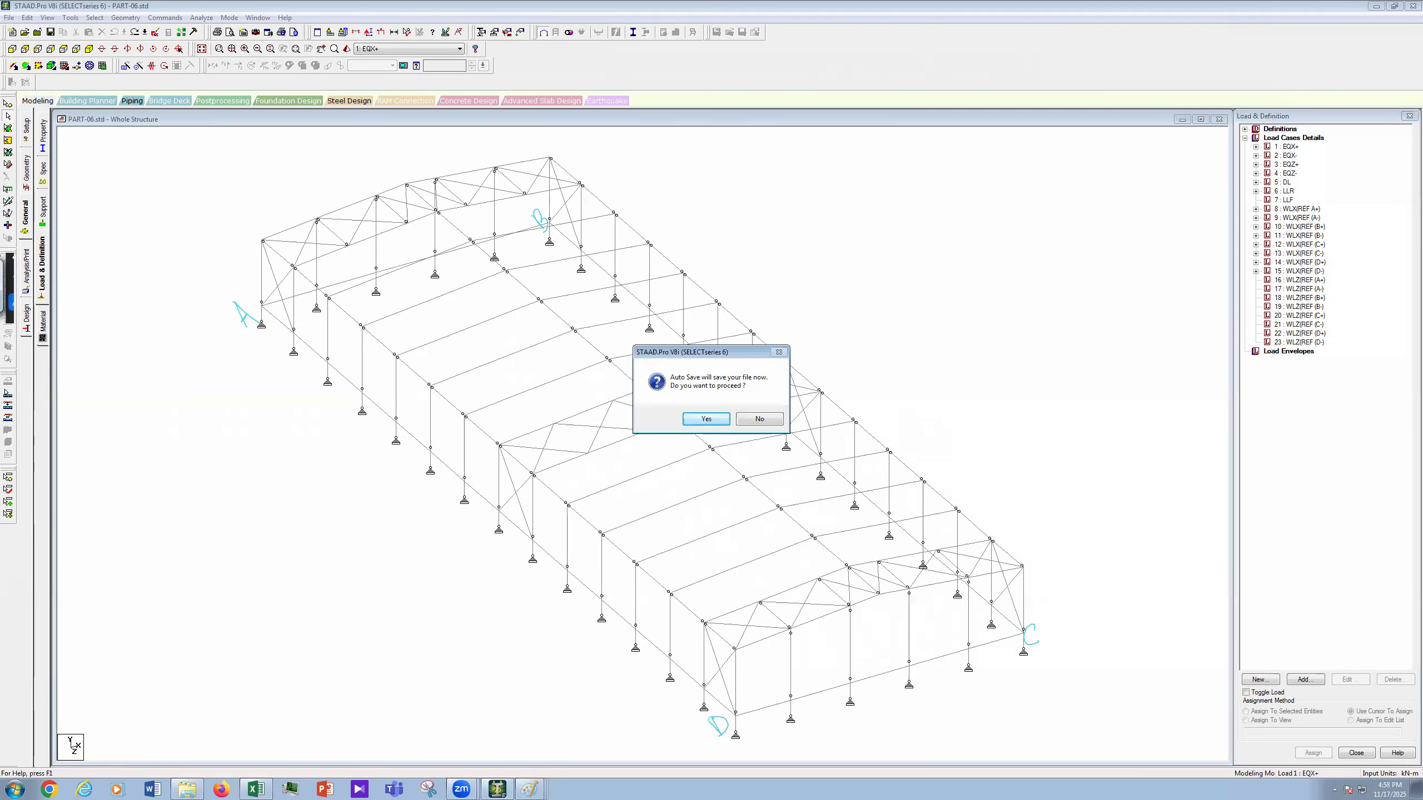
# Step: Accept the auto-save and save the modified structure
pyautogui.click(705, 421)
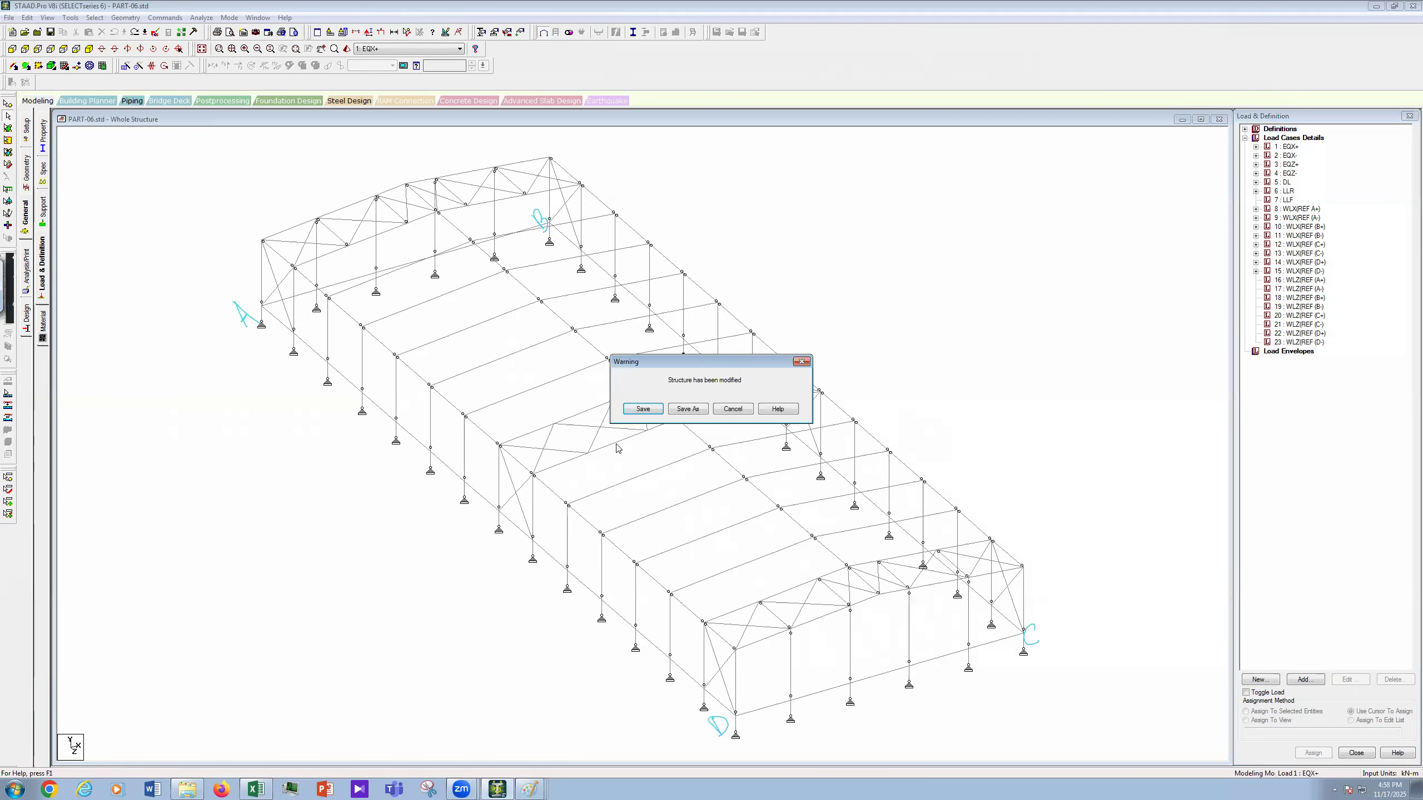
pyautogui.click(644, 410)
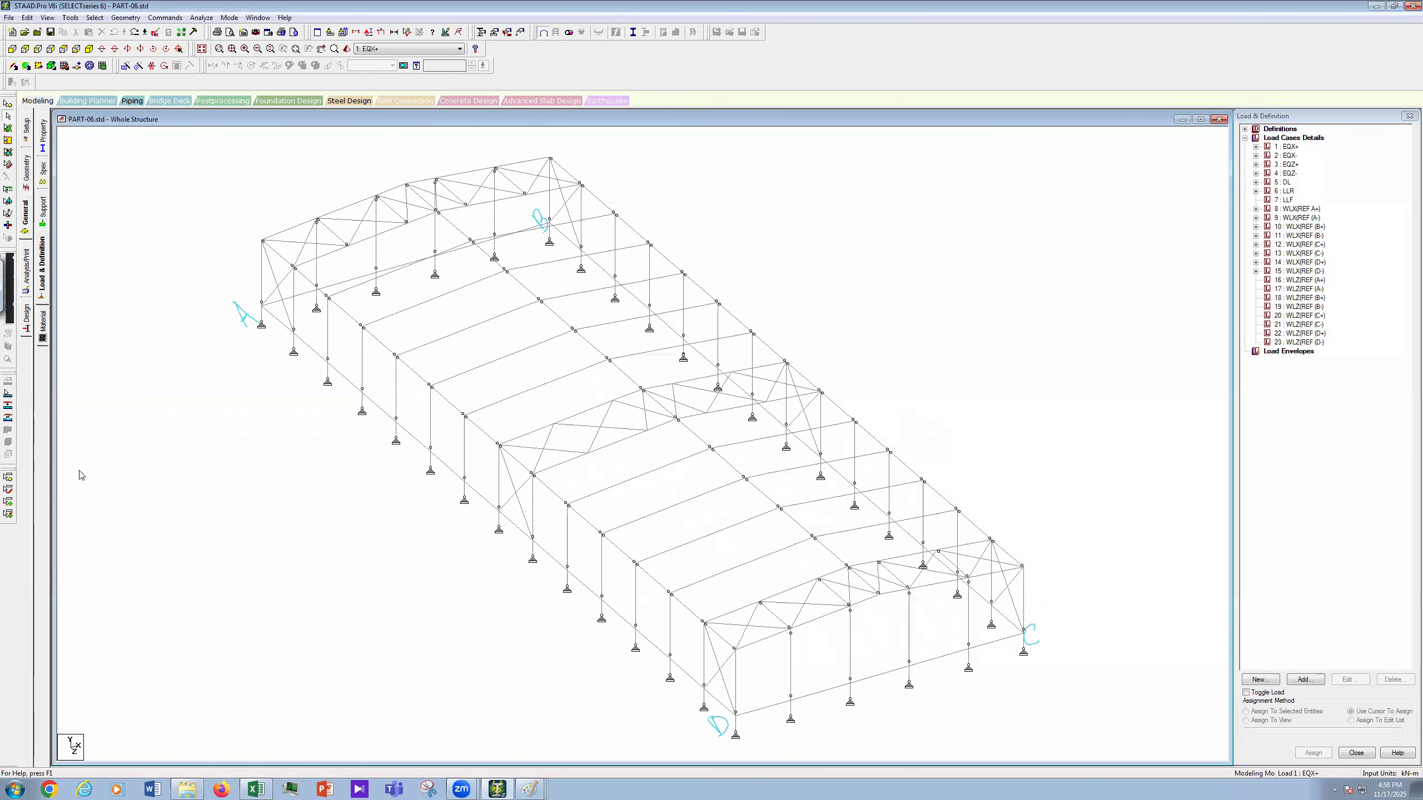
pyautogui.hotkey('alt', 'Tab')
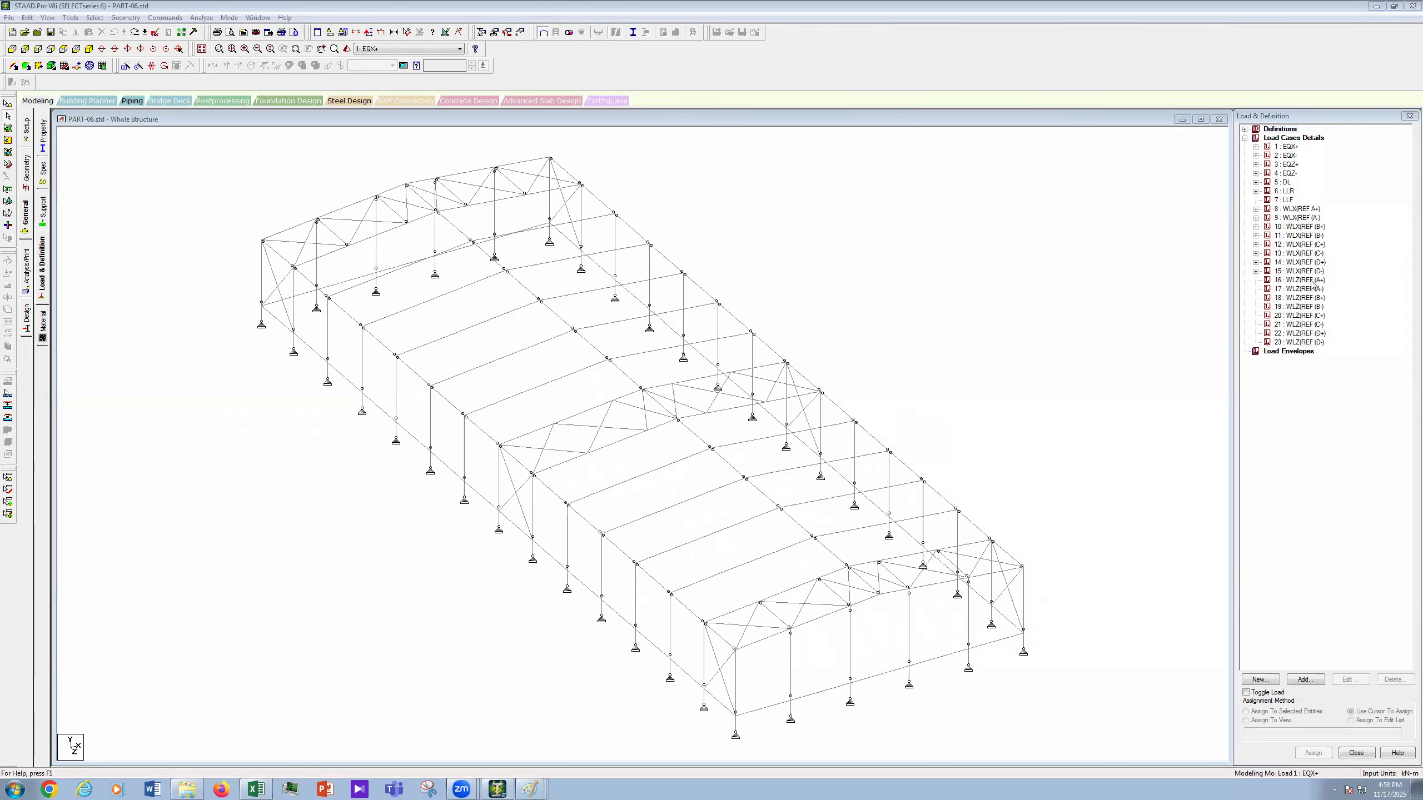
# Step: Add a GZ uniform member force of 2.14 kN/m to load case 16: WLZ(REF A+), consulting the longitudinal pressures on Excel's DATA sheet
pyautogui.click(1310, 282)
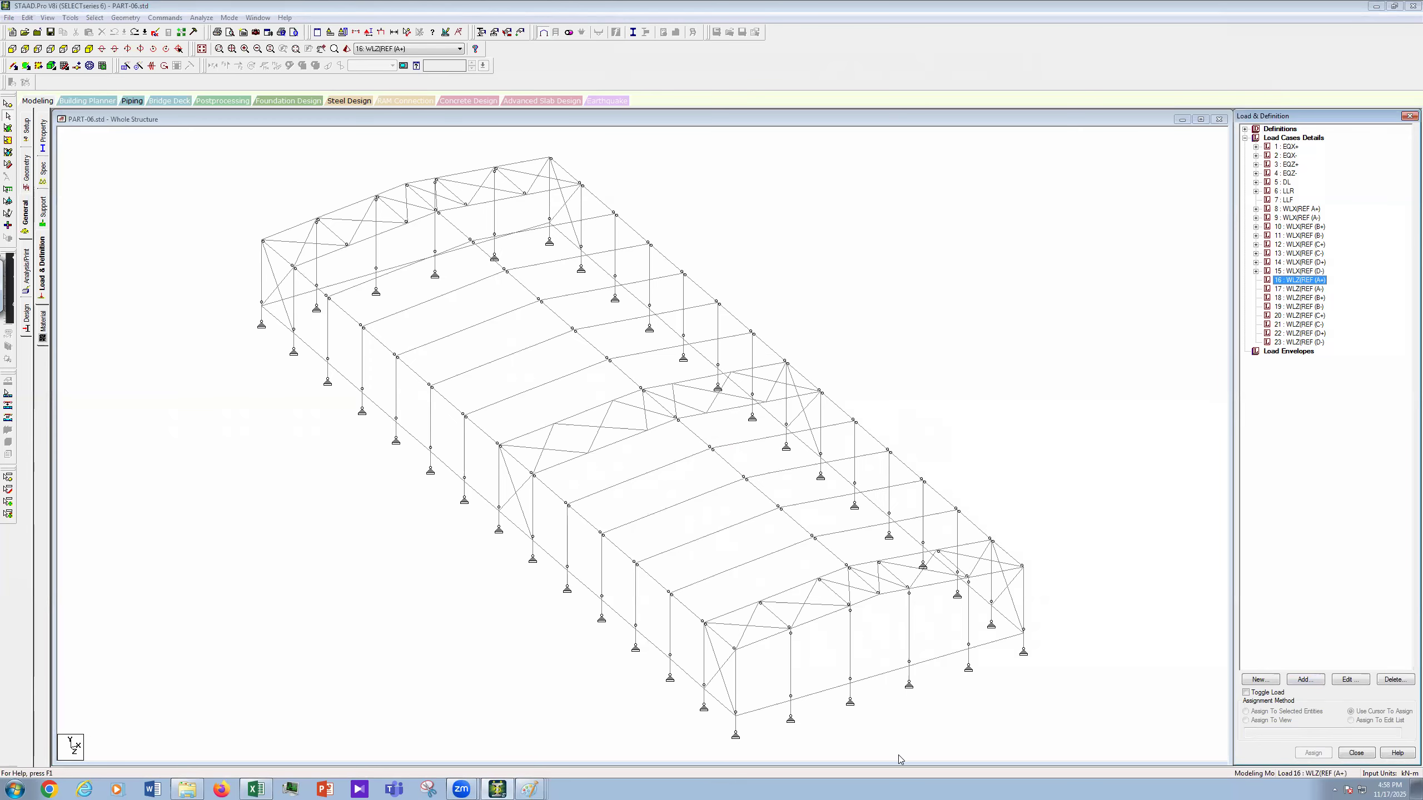
pyautogui.click(1304, 679)
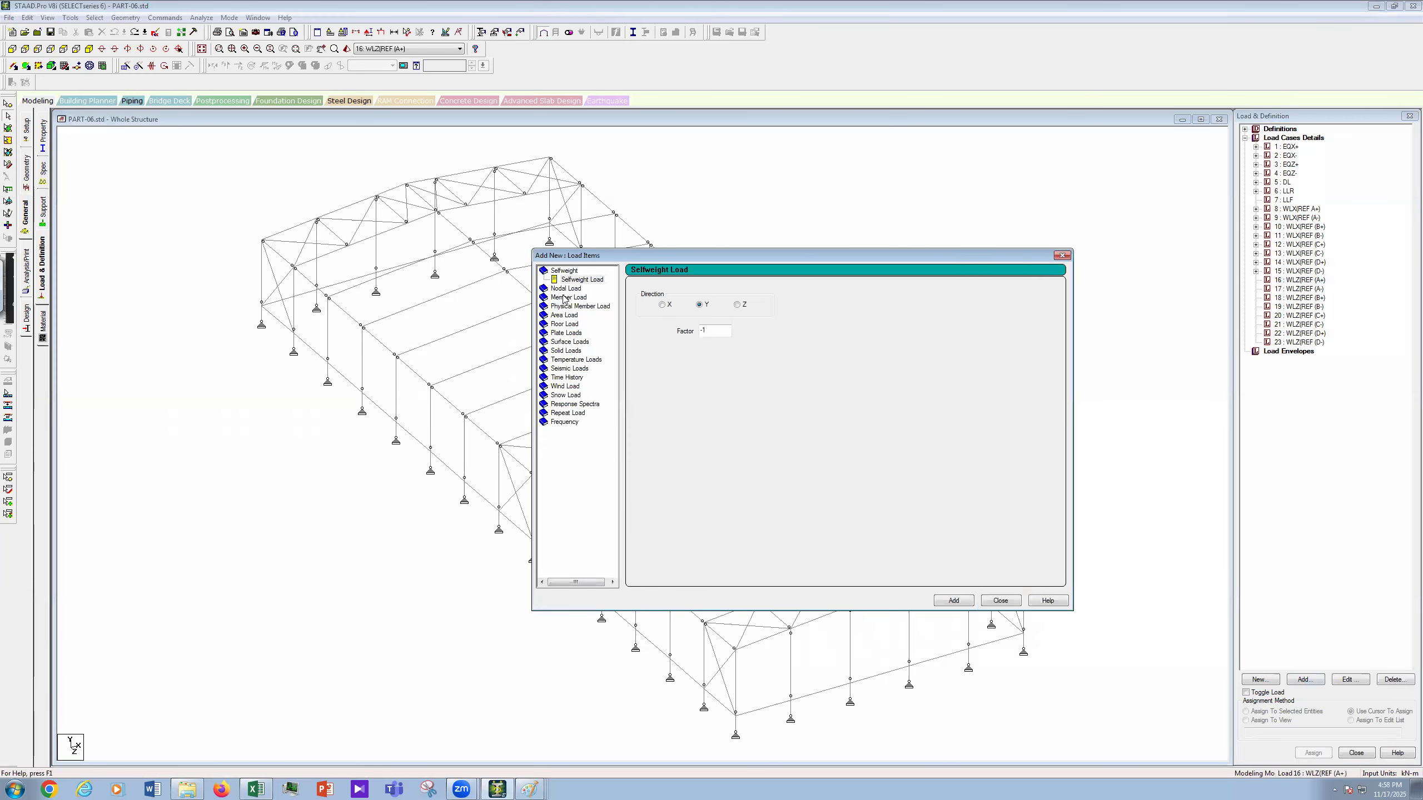
pyautogui.click(573, 298)
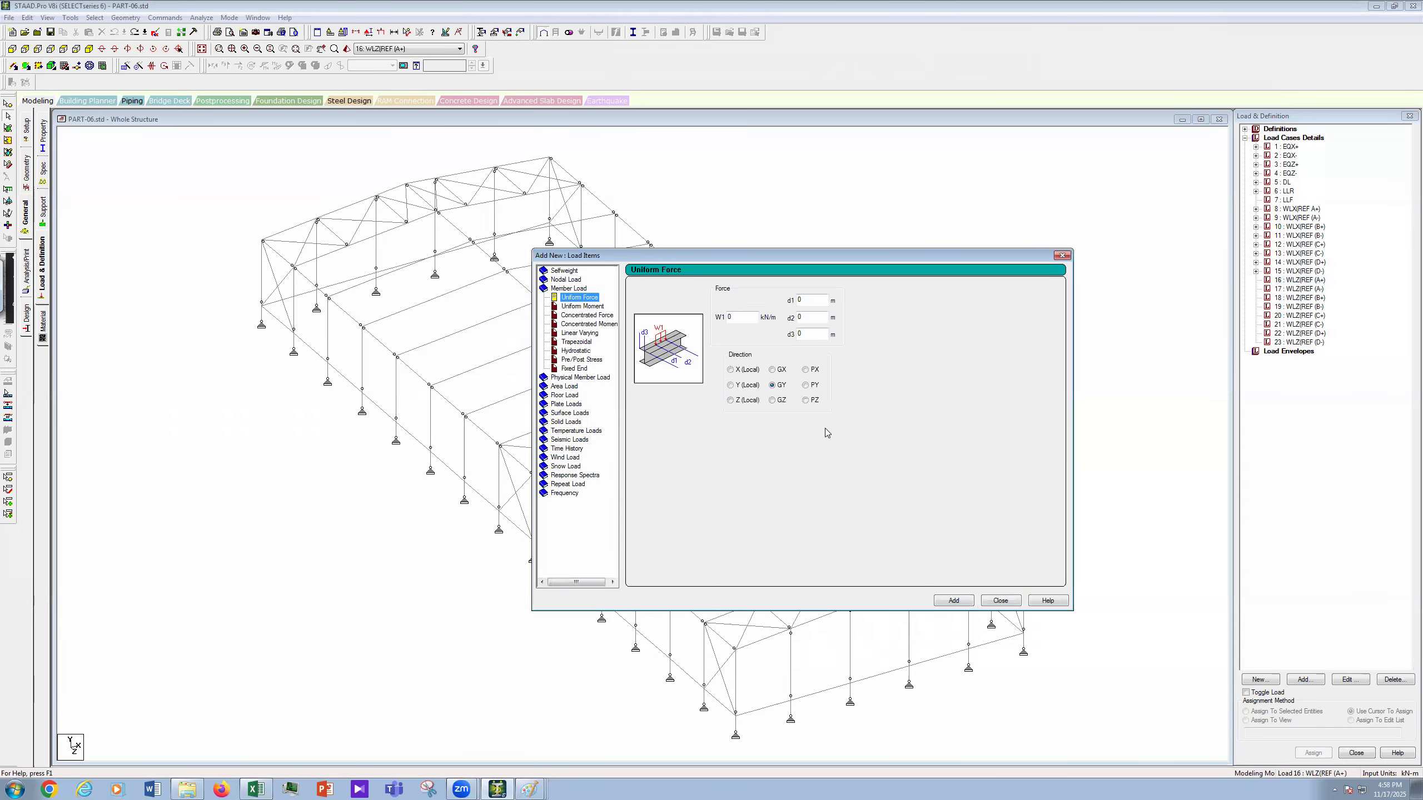
pyautogui.click(771, 401)
pyautogui.moveTo(737, 317); pyautogui.dragTo(723, 319)
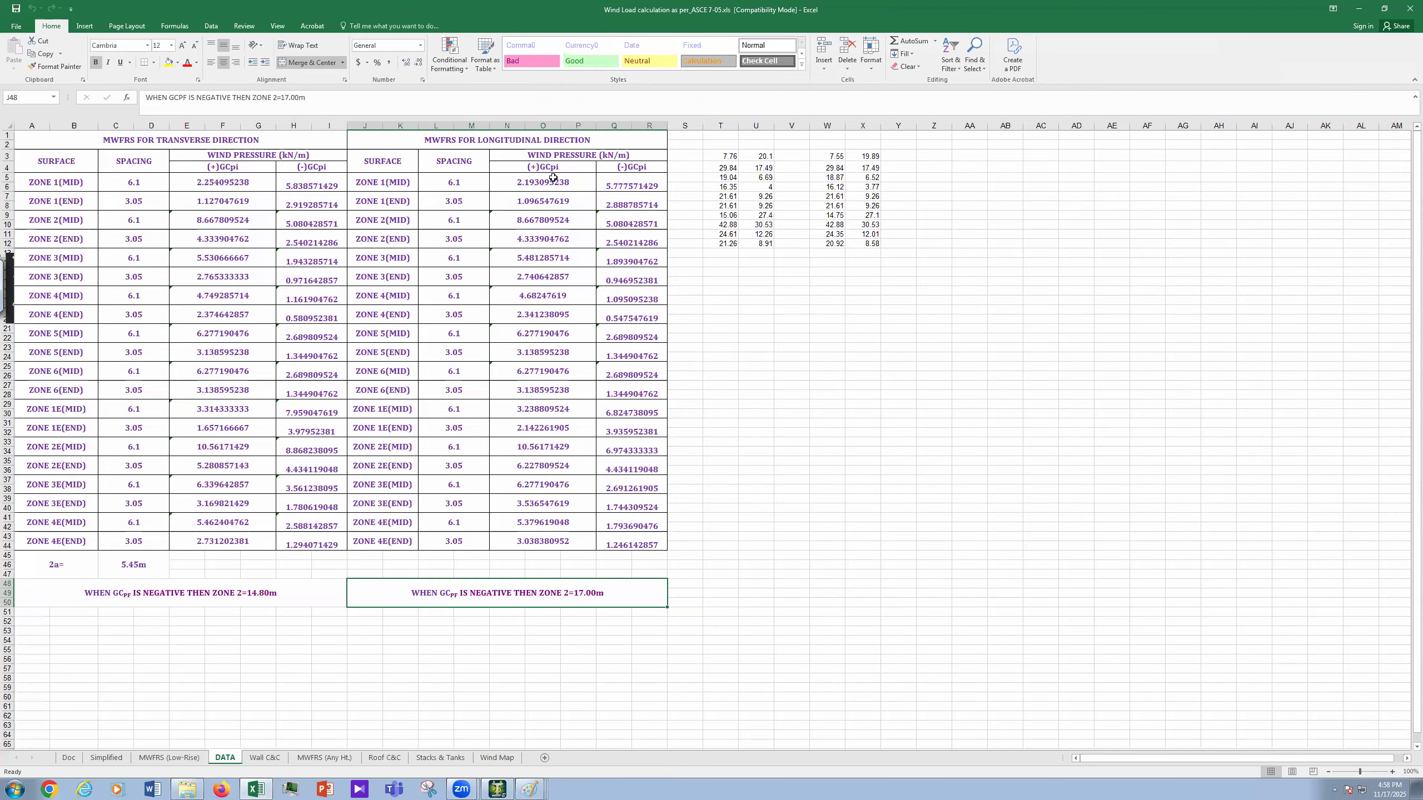
pyautogui.click(519, 144)
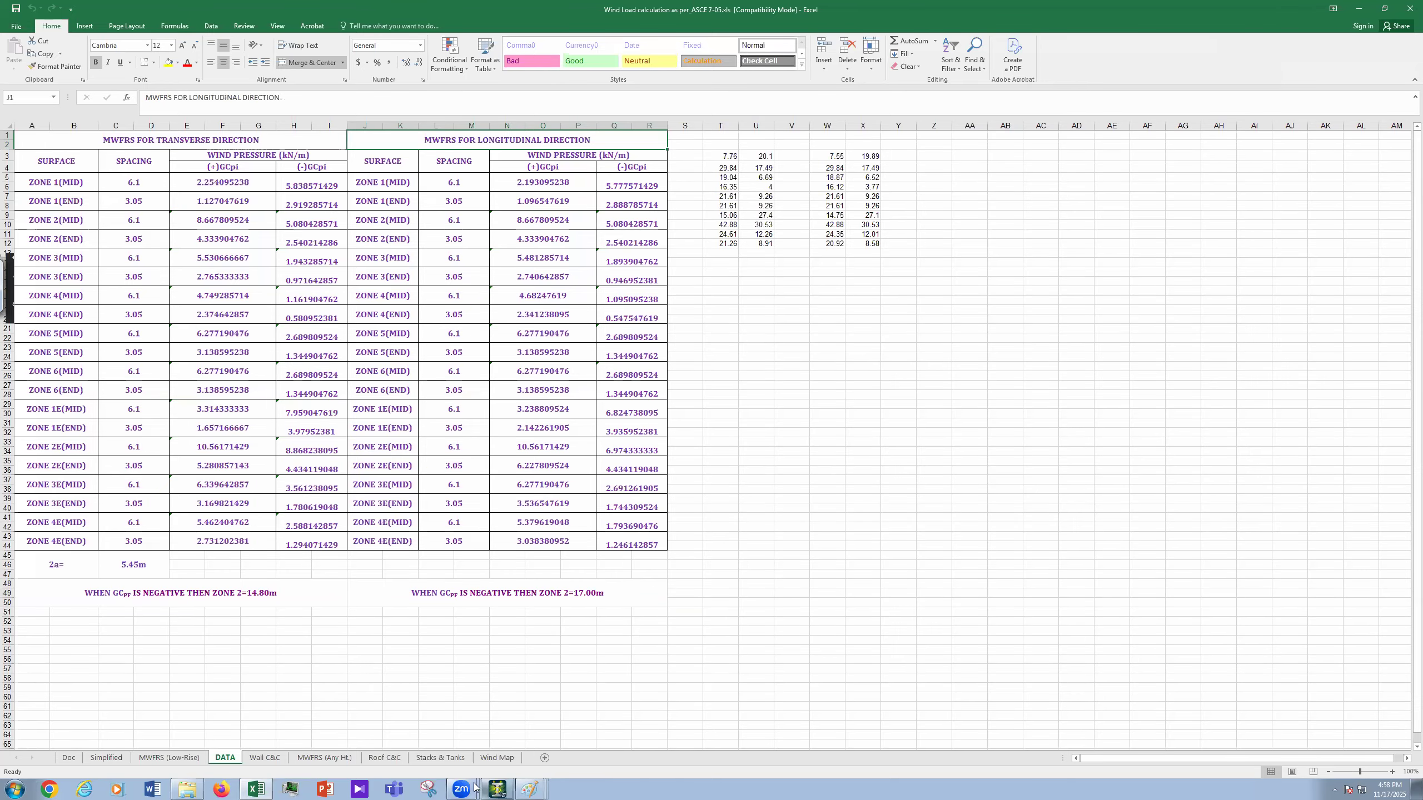
pyautogui.click(496, 788)
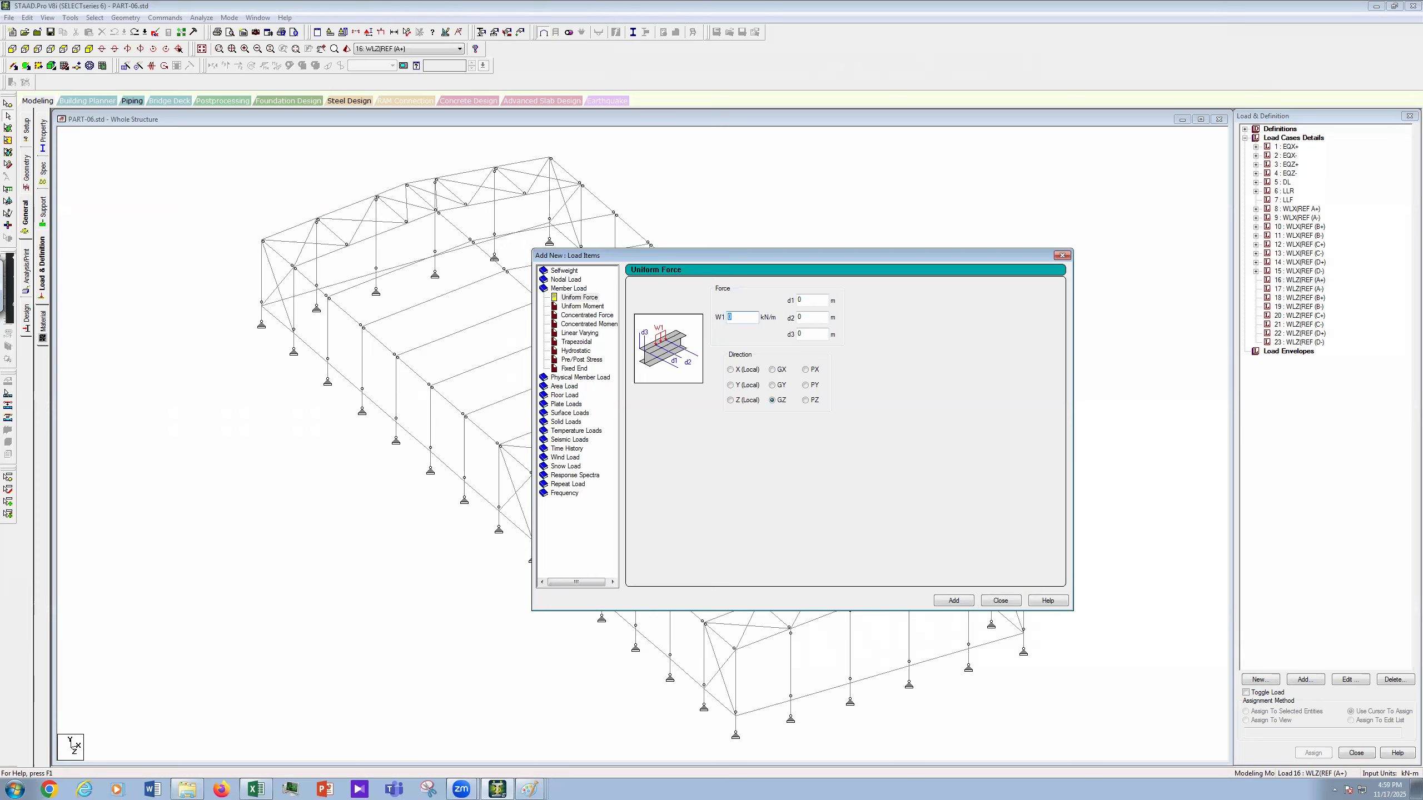
pyautogui.write('2.14')
pyautogui.click(954, 601)
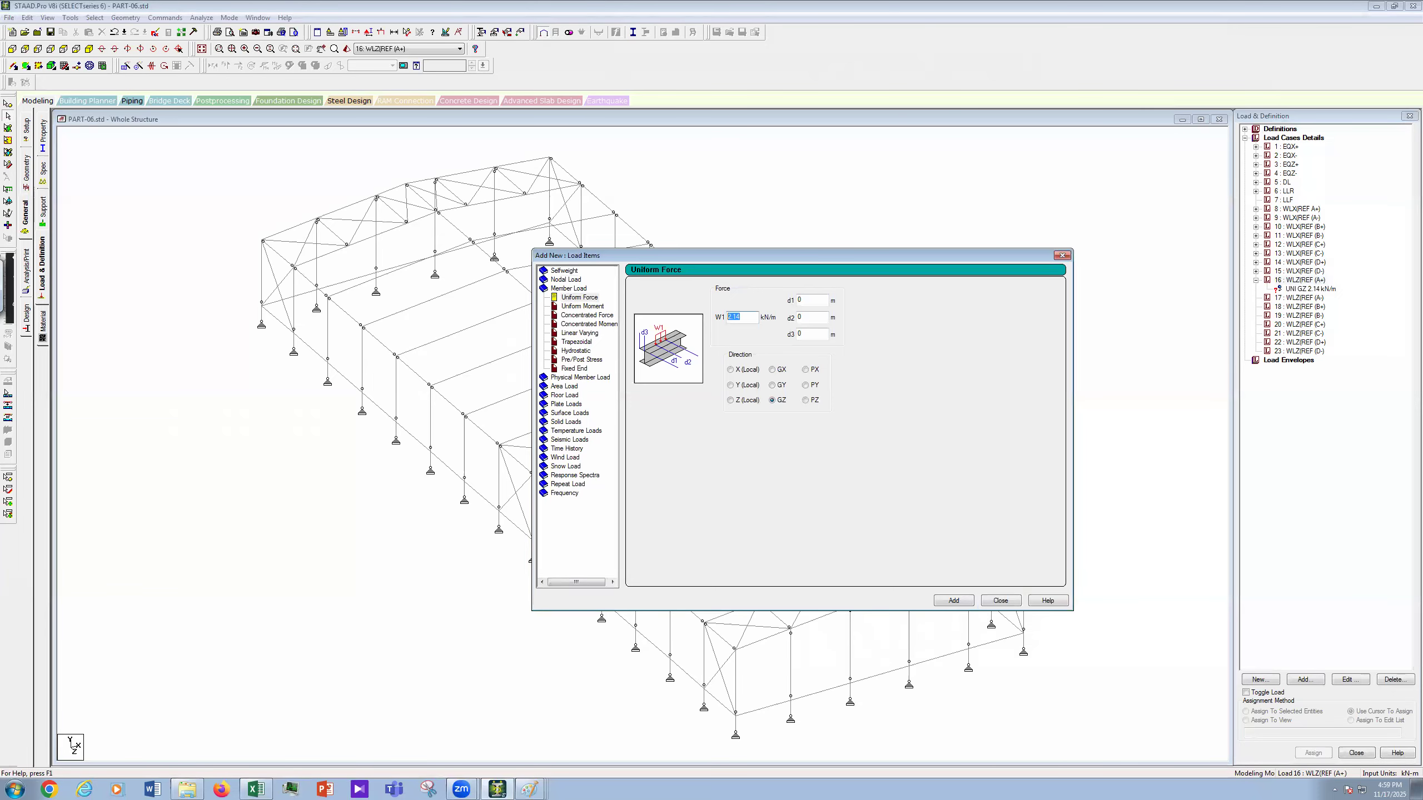
# Step: Add GZ uniform forces of 3.23, 2.19 and 1.09 kN/m to load case 16: WLZ(REF A+)
pyautogui.write('3.23')
pyautogui.press('Return')
pyautogui.doubleClick(724, 318)
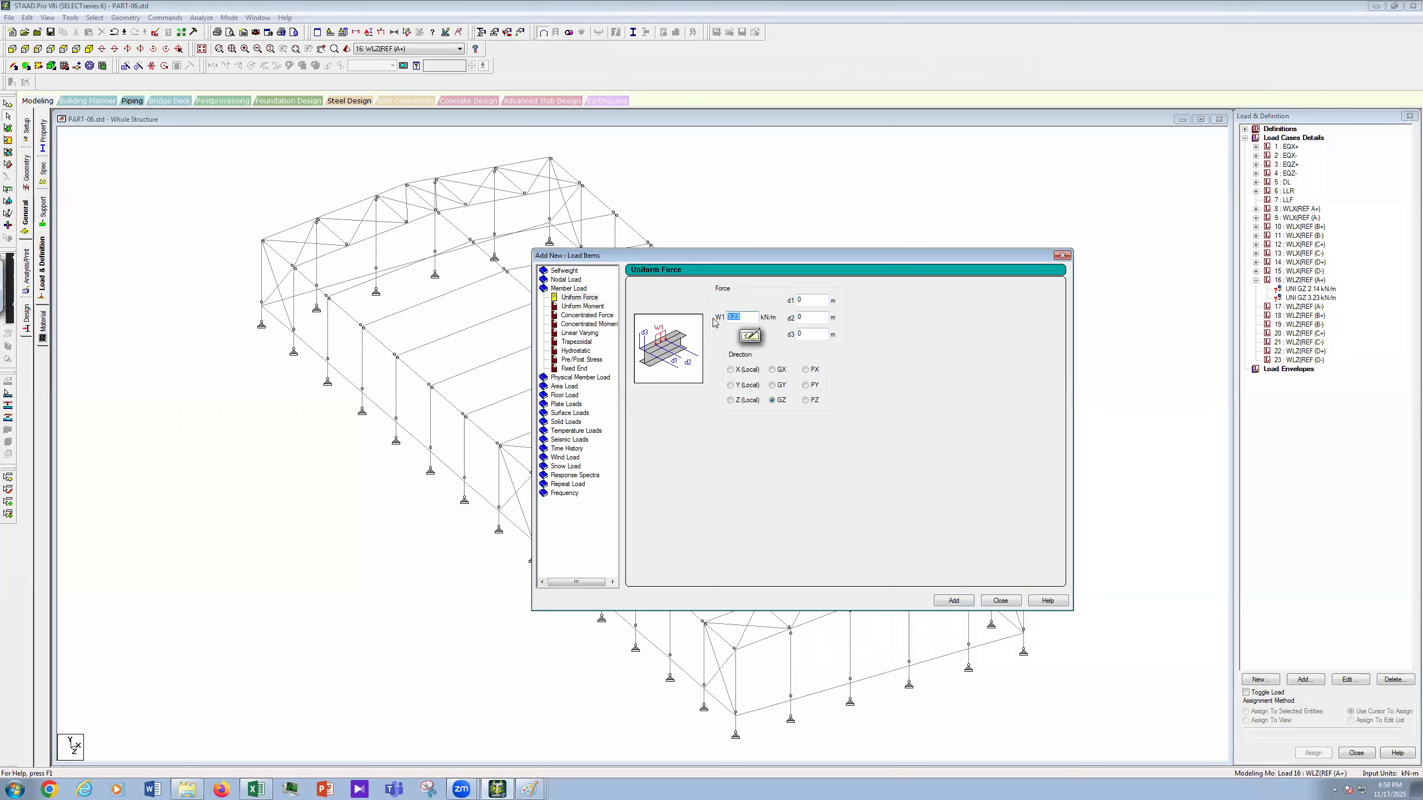
pyautogui.write('2.19')
pyautogui.click(953, 601)
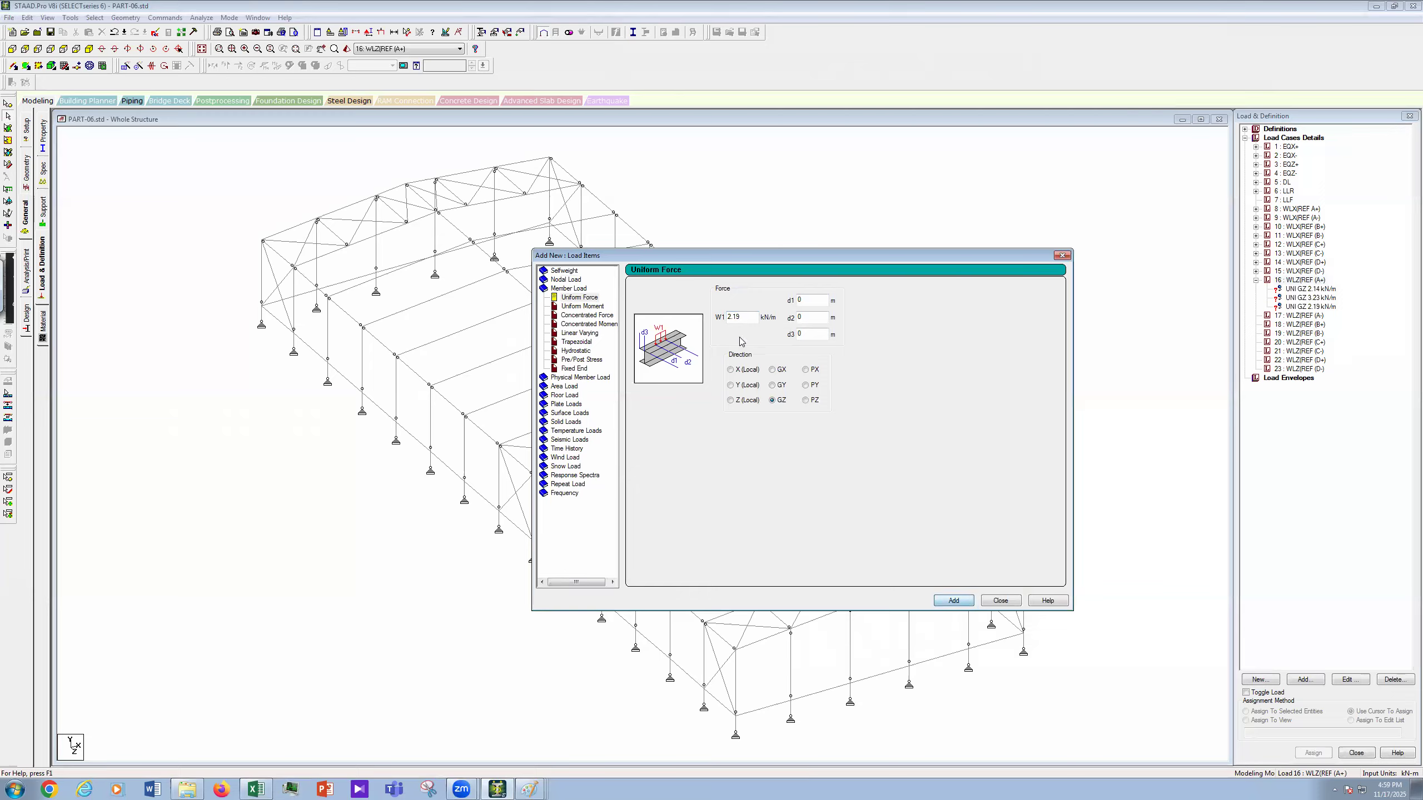
pyautogui.moveTo(713, 325); pyautogui.dragTo(710, 327)
pyautogui.write('1.09')
pyautogui.moveTo(892, 259); pyautogui.dragTo(1106, 168)
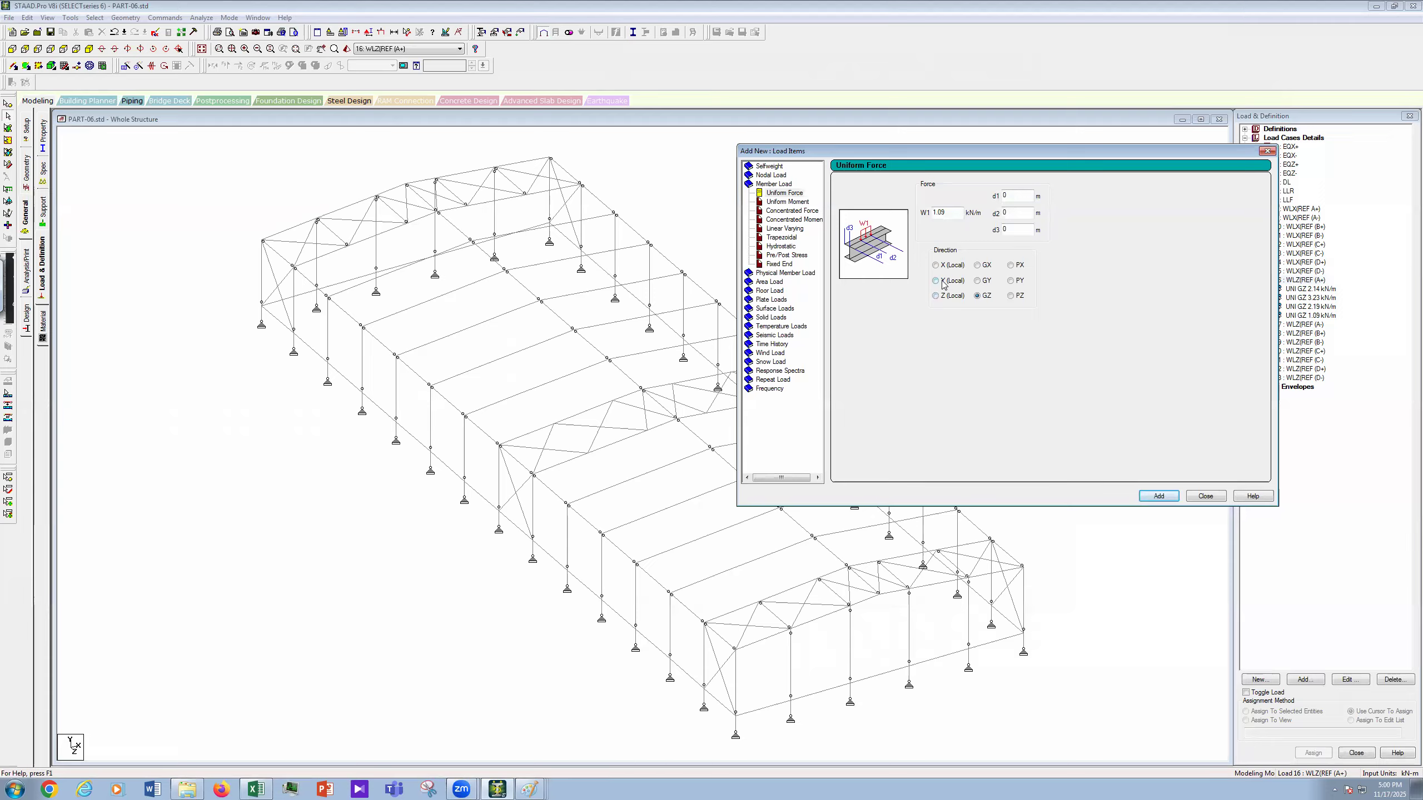
# Step: Add local Y uniform forces of 6.22 and 10.56 kN/m to load case 16
pyautogui.click(936, 281)
pyautogui.press('Tab')
pyautogui.write('6.22')
pyautogui.click(1157, 497)
pyautogui.moveTo(947, 213); pyautogui.dragTo(850, 226)
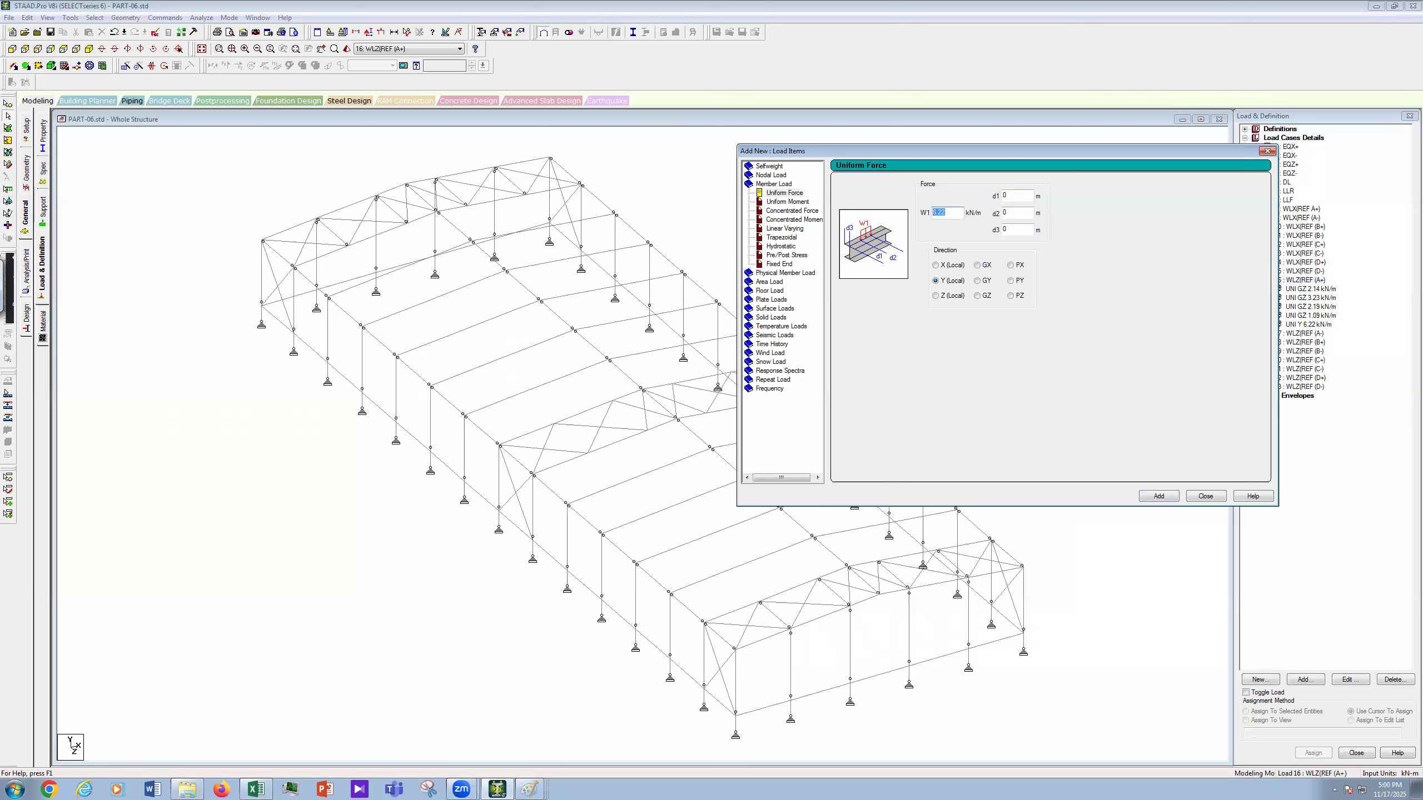
pyautogui.write('10.56')
pyautogui.click(1159, 497)
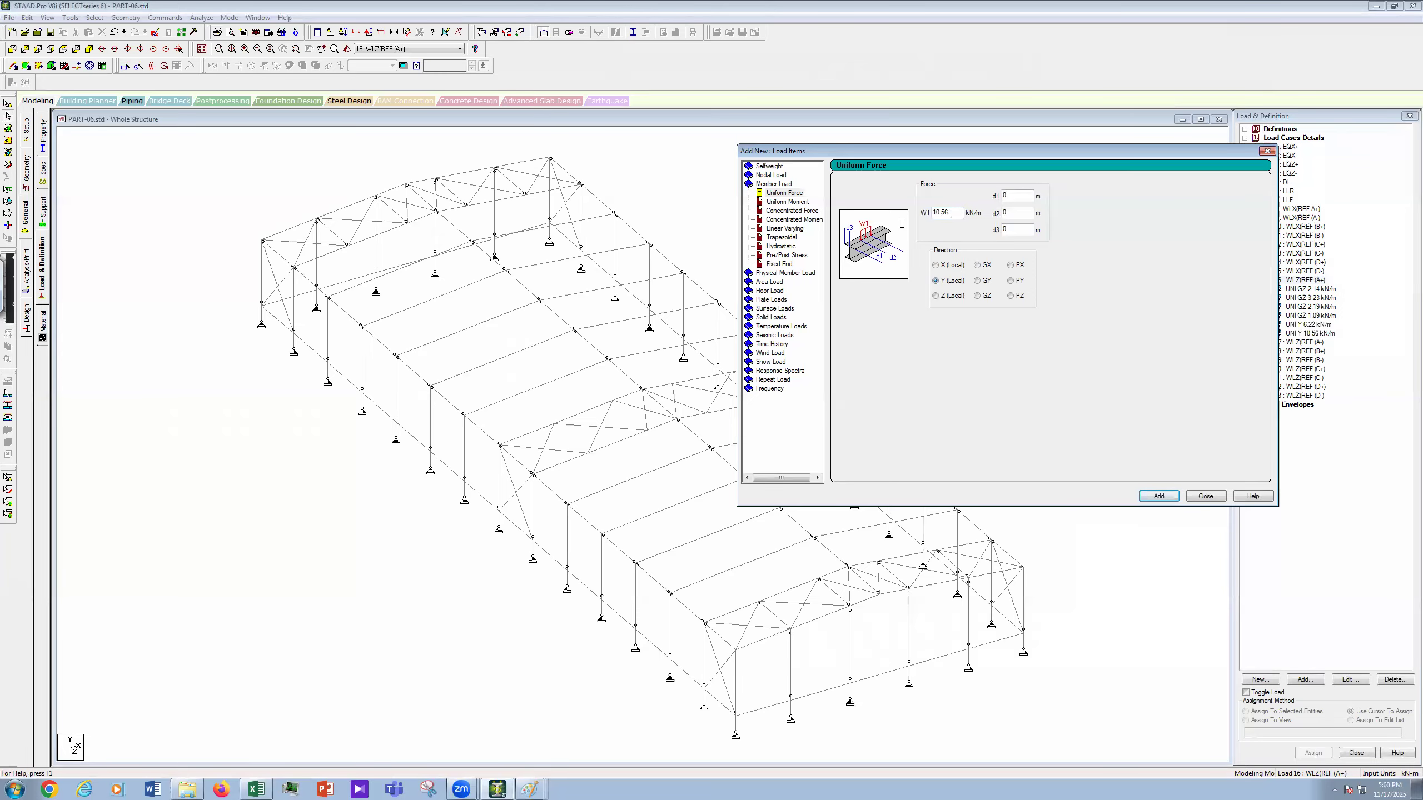
# Step: Add local Y uniform forces of 6.27 and 3.53 kN/m to load case 16
pyautogui.press('Tab')
pyautogui.write('6')
pyautogui.click(1173, 499)
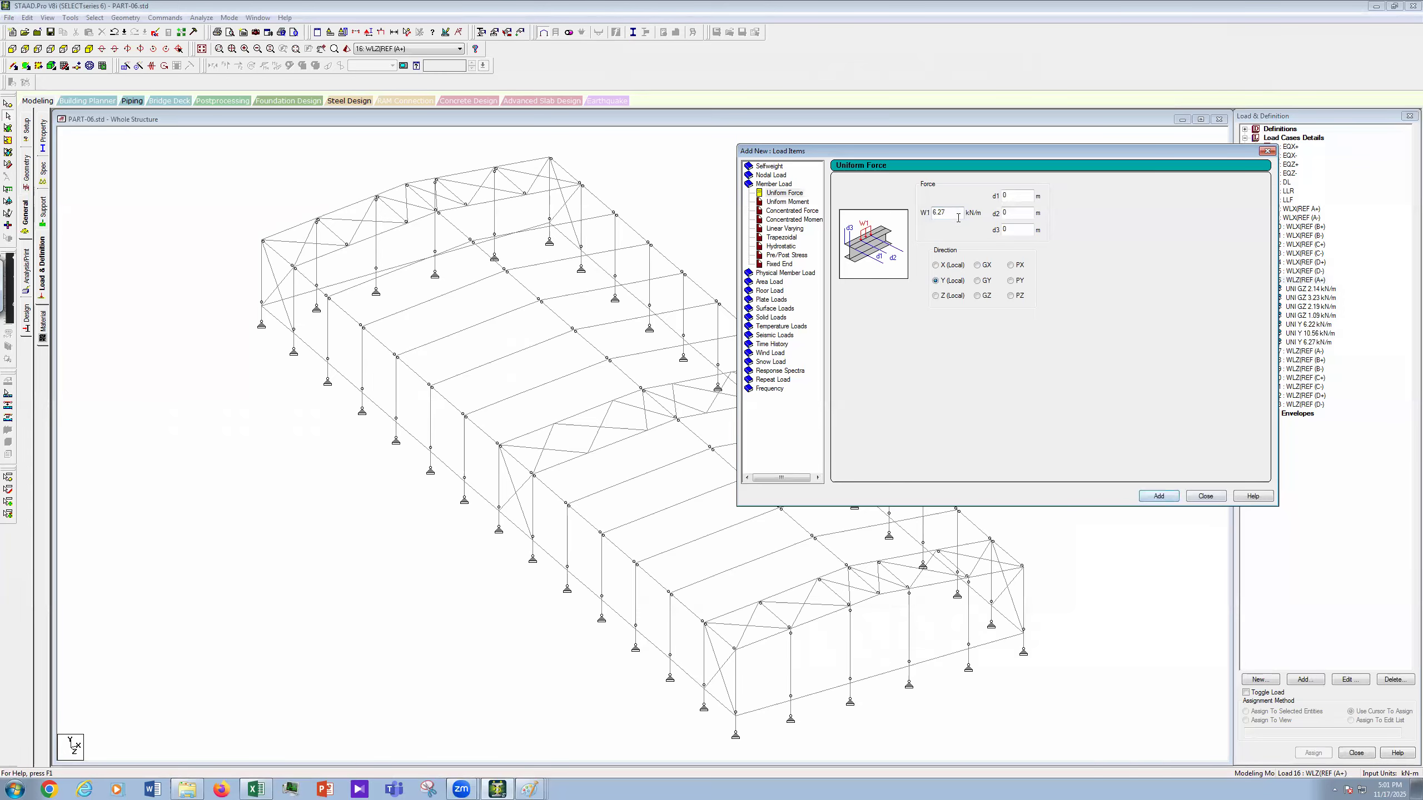
pyautogui.moveTo(946, 213); pyautogui.dragTo(919, 217)
pyautogui.write('3.53')
pyautogui.click(1160, 497)
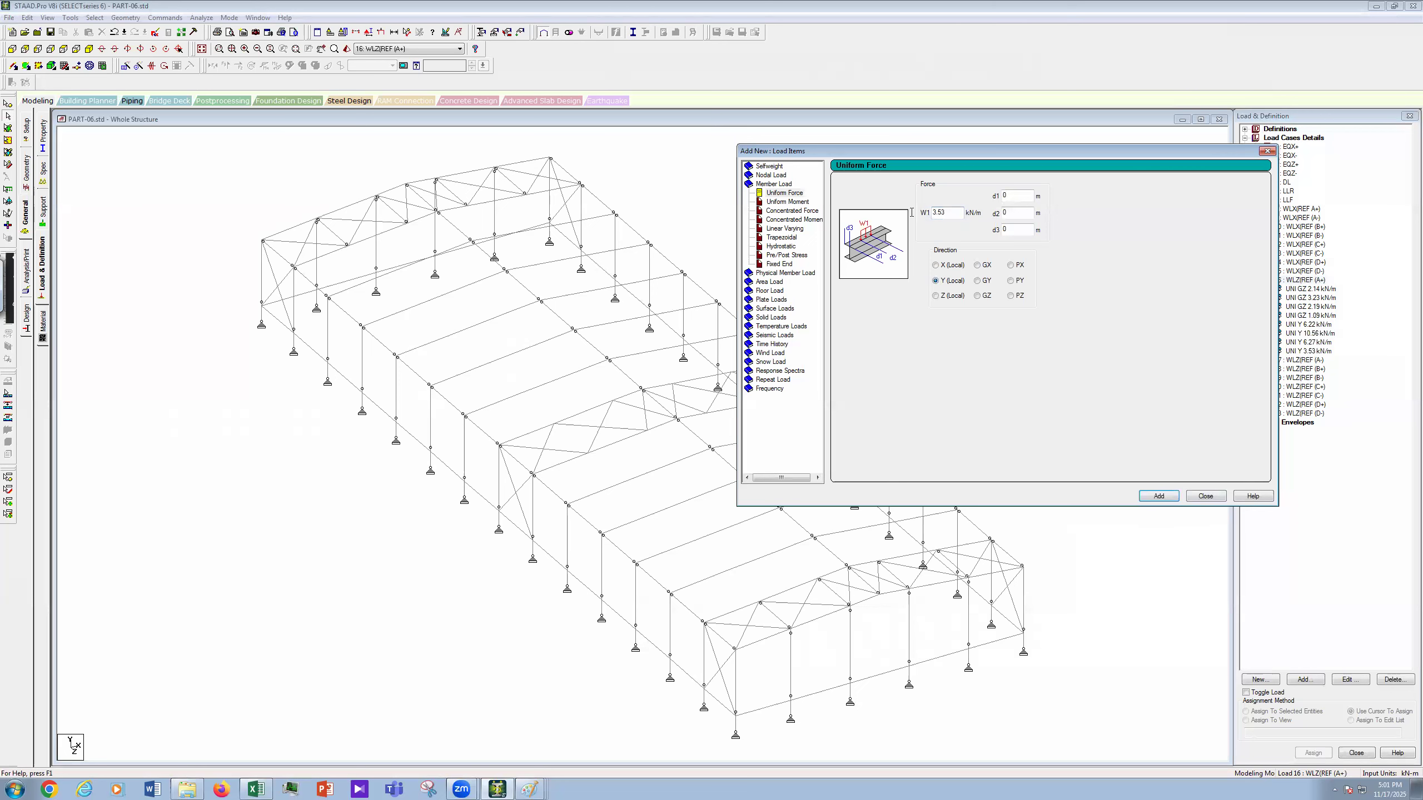
# Step: Add GZ uniform forces of 3.03 and 5.37 kN/m to load case 16
pyautogui.moveTo(951, 212); pyautogui.dragTo(911, 217)
pyautogui.write('3.03')
pyautogui.click(978, 296)
pyautogui.press('Return')
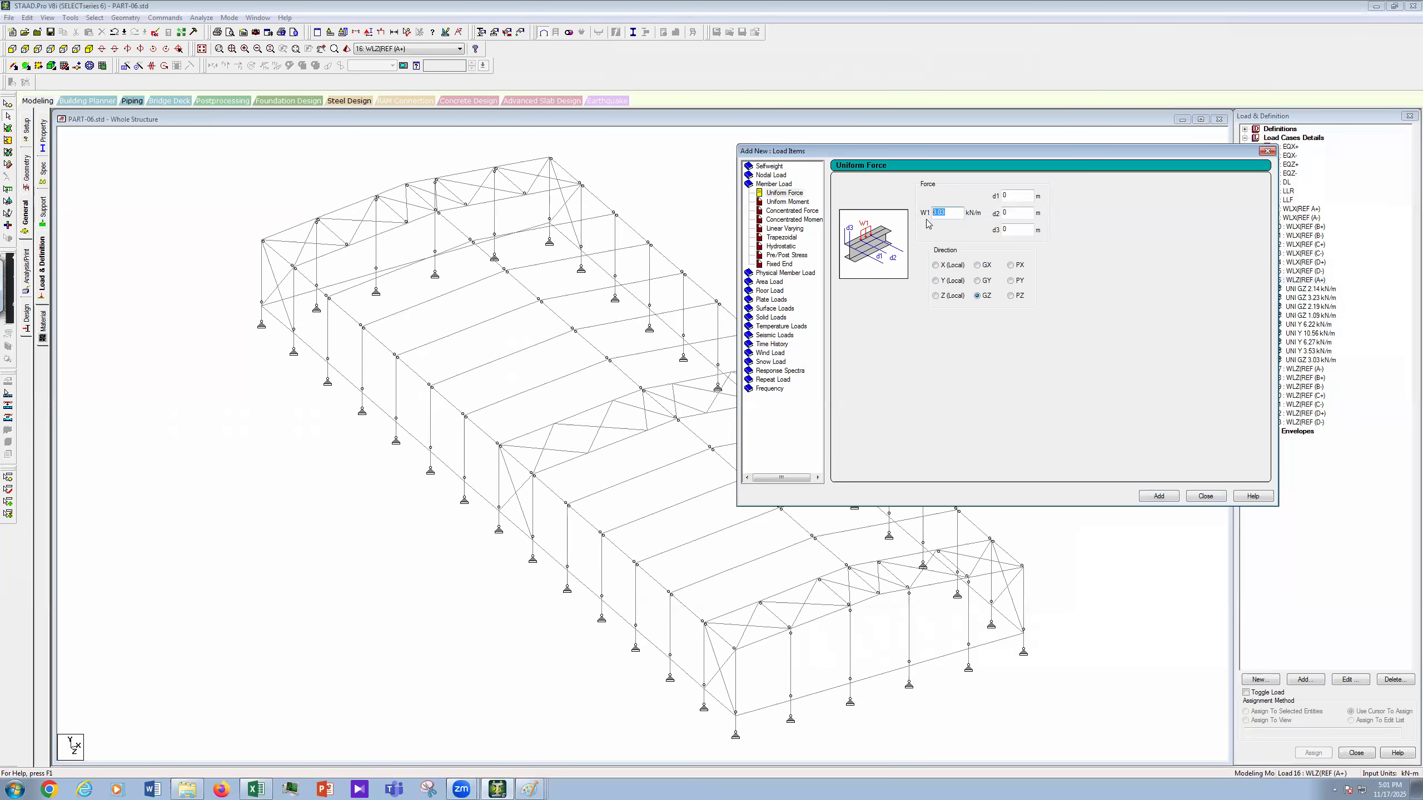
pyautogui.write('5.37')
pyautogui.click(1159, 496)
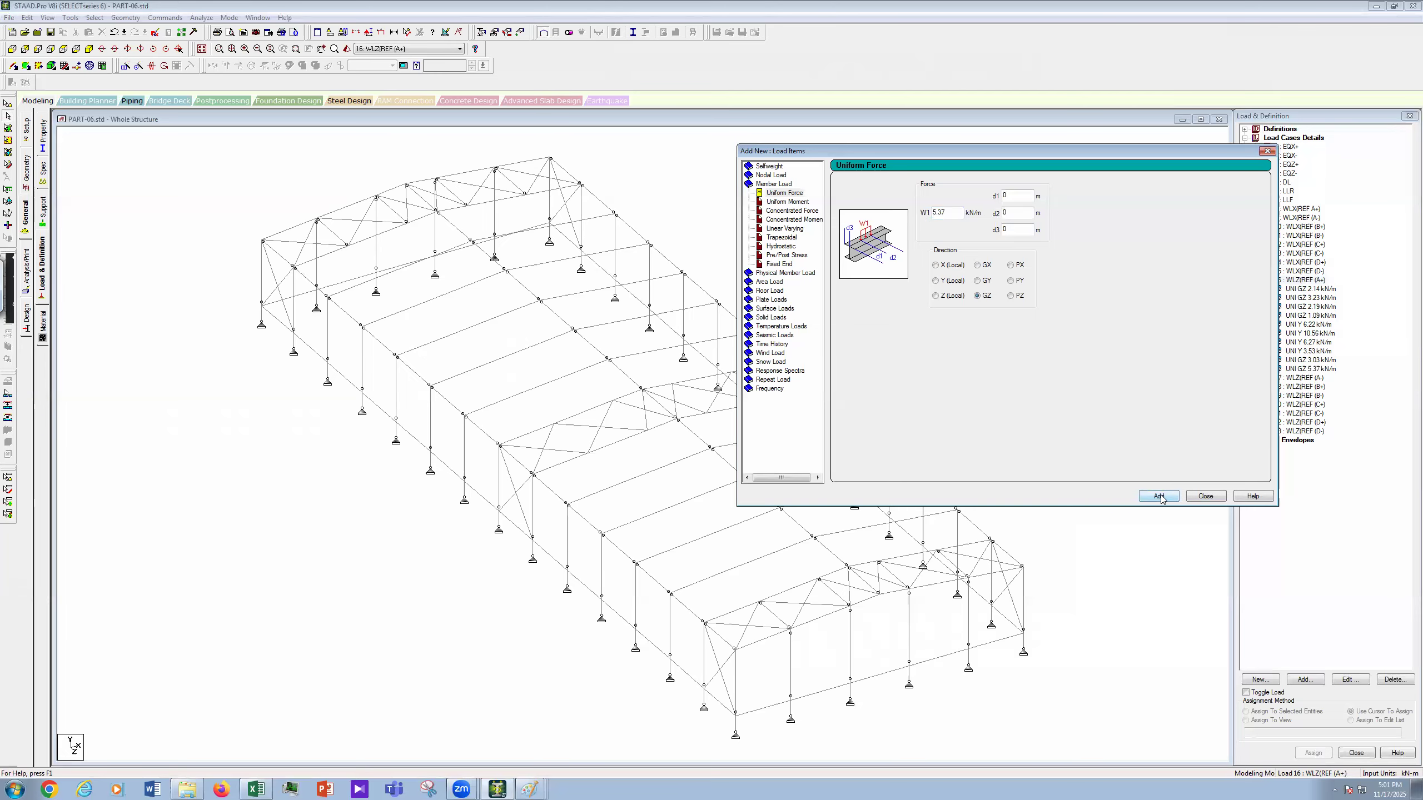
# Step: Add local Y uniform forces of 8.66 and 4.33 kN/m to load case 16
pyautogui.click(945, 281)
pyautogui.press('Tab')
pyautogui.write('8.66')
pyautogui.click(1171, 497)
pyautogui.moveTo(949, 217); pyautogui.dragTo(857, 225)
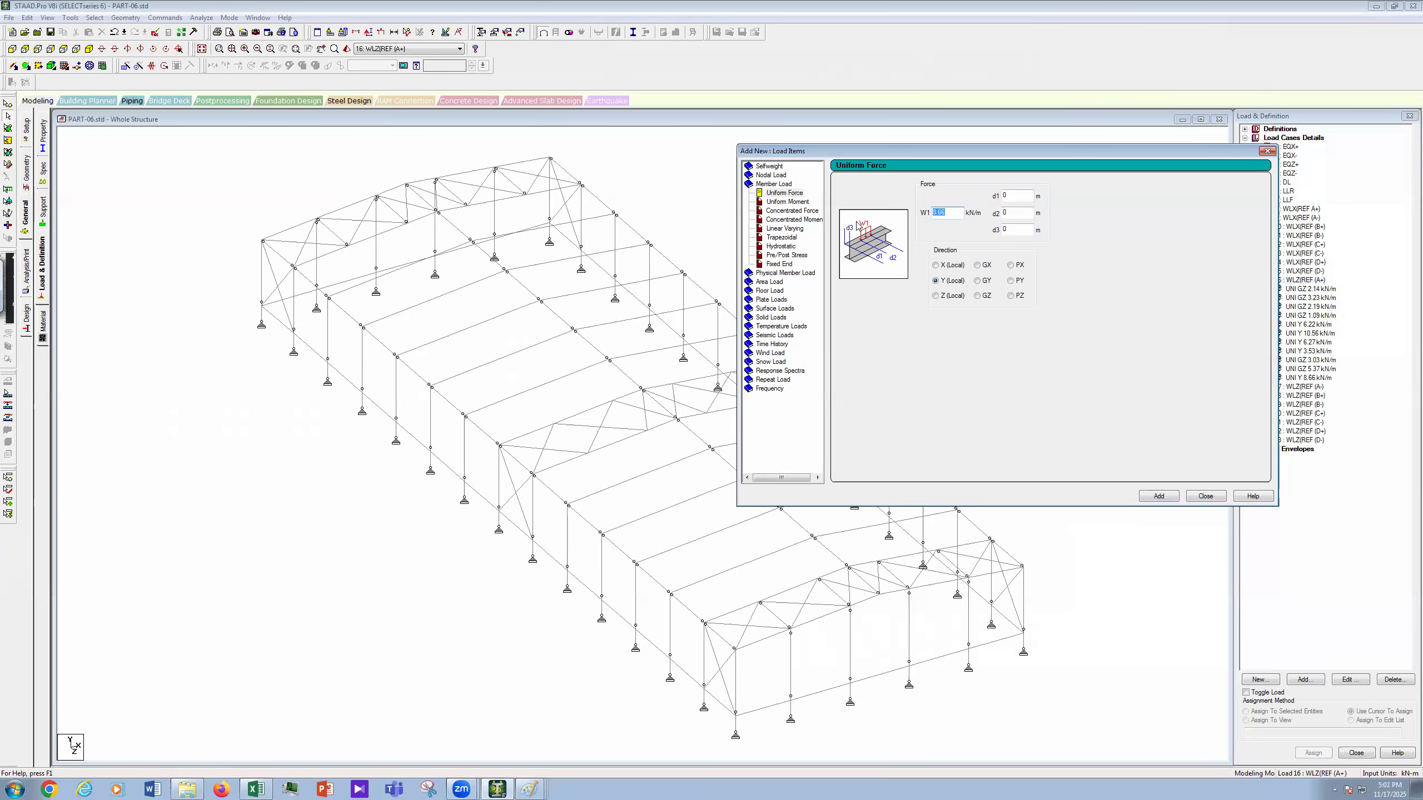
pyautogui.write('4.33')
pyautogui.click(1157, 497)
# Step: Add local Y uniform forces of 5.48 and 2.74 kN/m to load case 16
pyautogui.moveTo(949, 213); pyautogui.dragTo(909, 219)
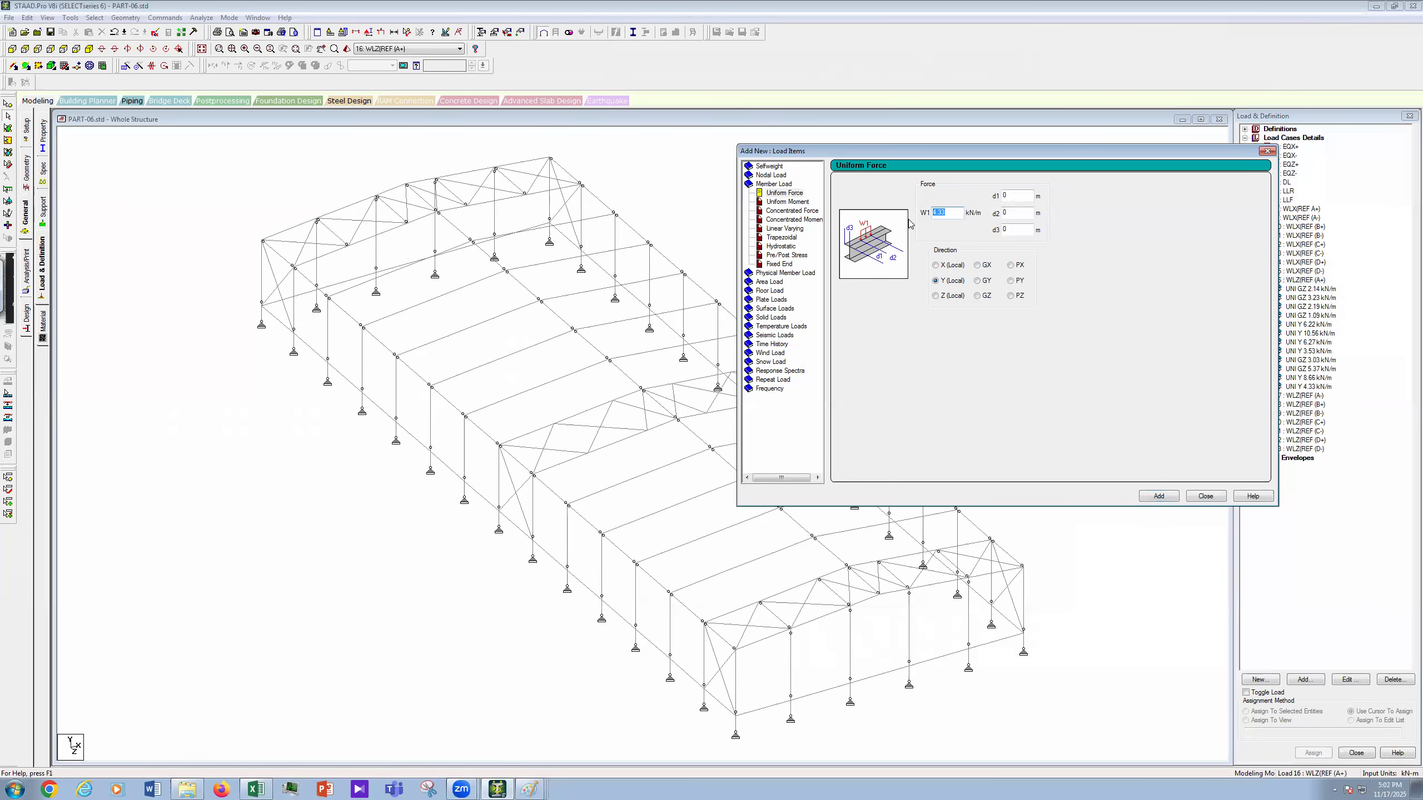
pyautogui.write('5.48')
pyautogui.click(1159, 497)
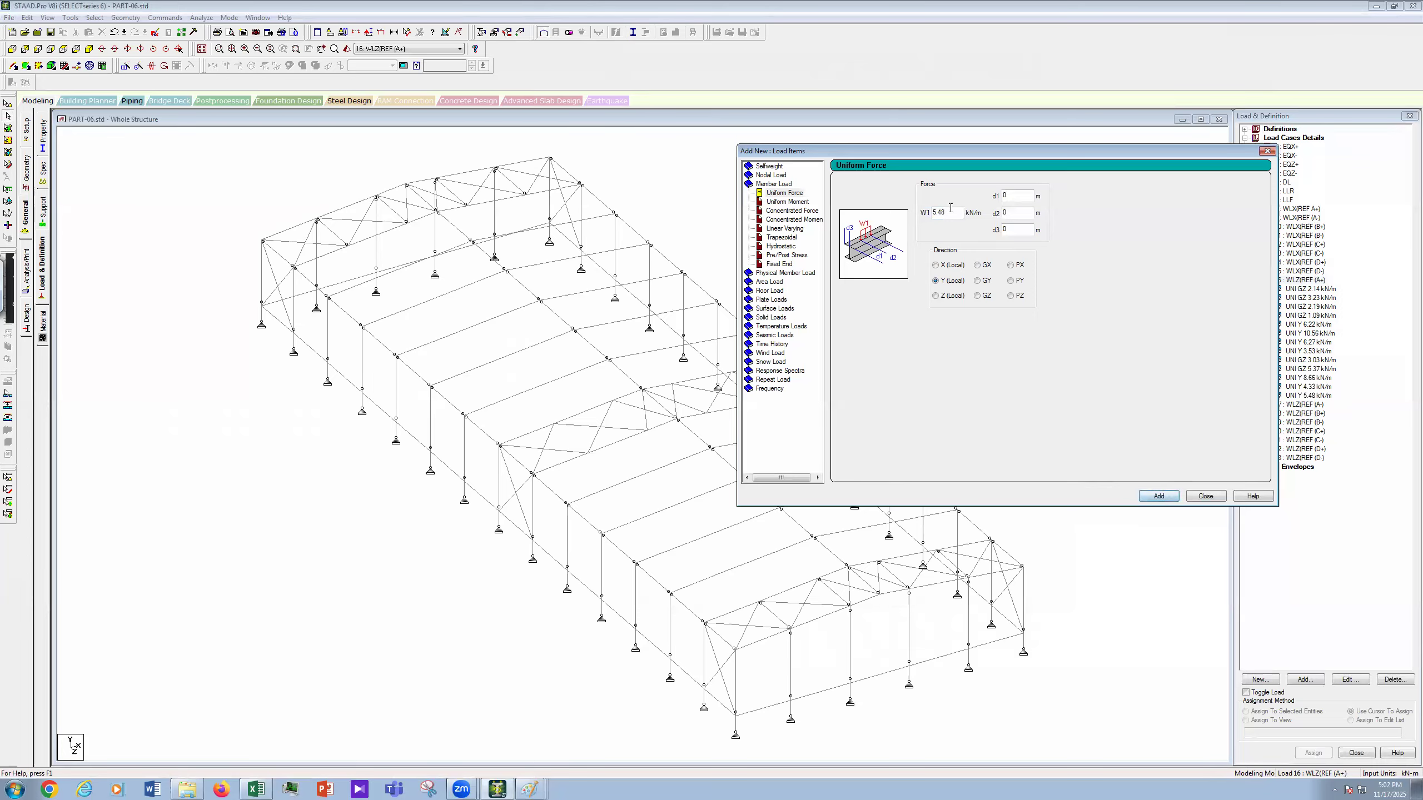
pyautogui.moveTo(959, 213); pyautogui.dragTo(914, 215)
pyautogui.write('2')
pyautogui.click(1160, 497)
# Step: Add a GZ uniform force of 2.34 kN/m to load case 16
pyautogui.click(978, 295)
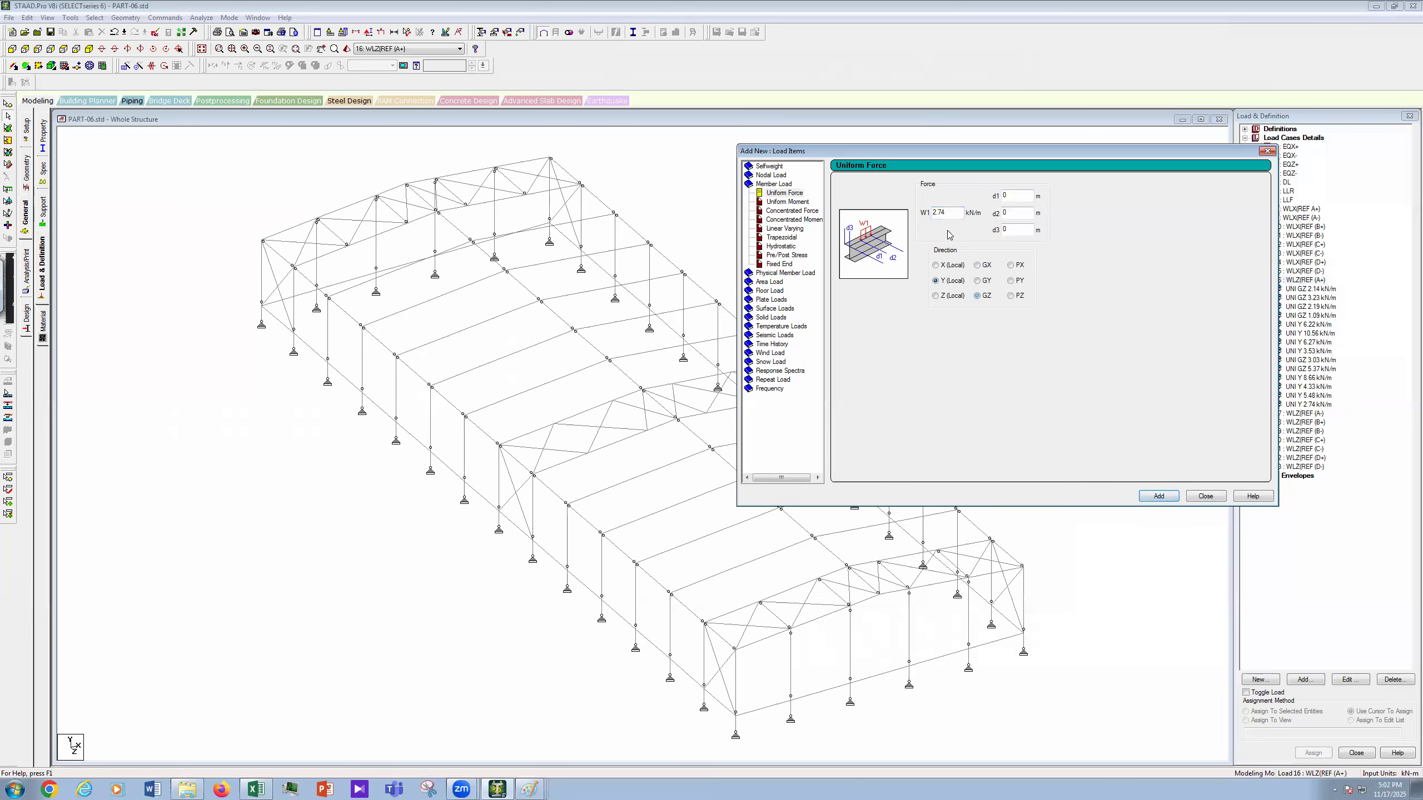
pyautogui.moveTo(952, 212); pyautogui.dragTo(900, 227)
pyautogui.write('4.68')
pyautogui.moveTo(945, 212); pyautogui.dragTo(878, 216)
pyautogui.write('2.34')
pyautogui.click(1160, 497)
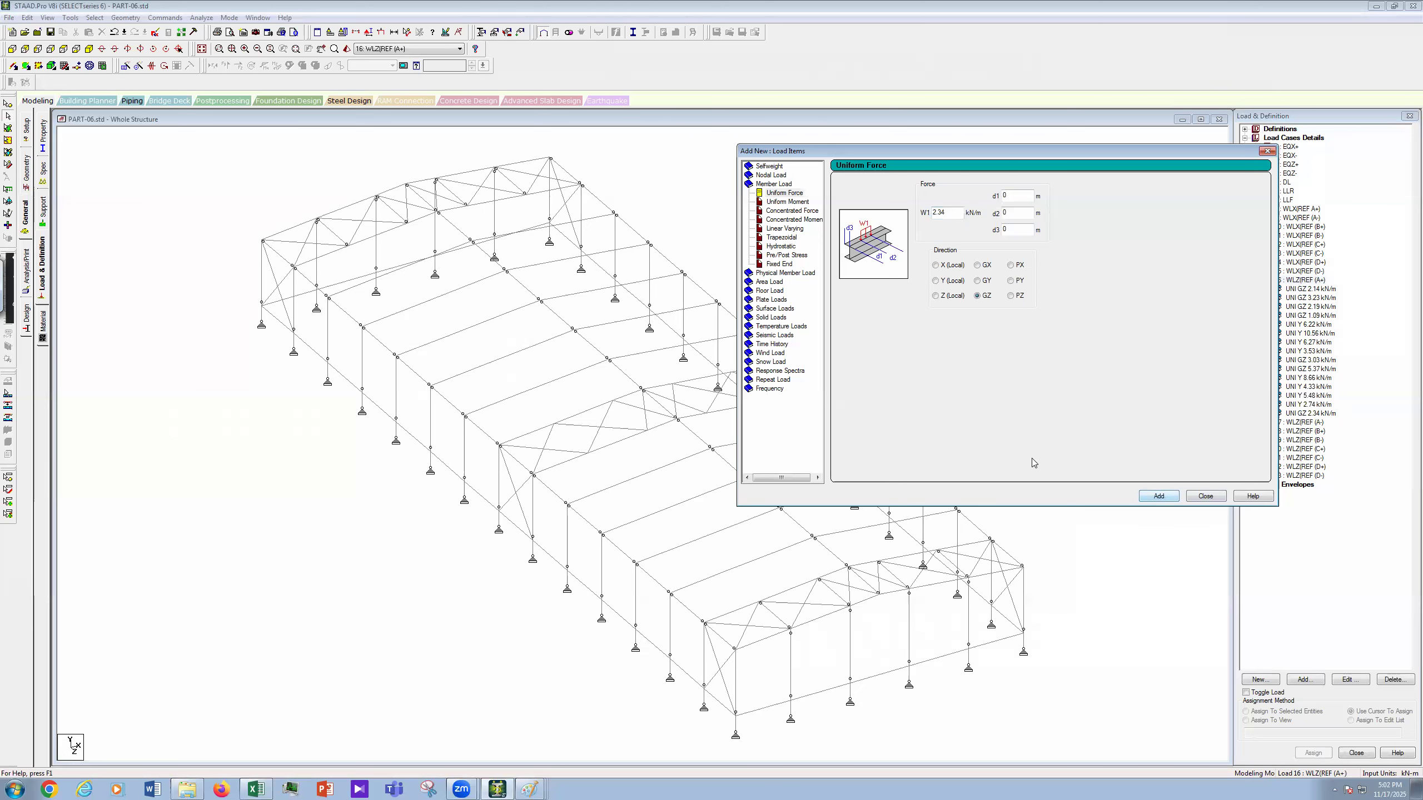
# Step: Add GX uniform forces of 6.27 and 3.13 kN/m to load case 16 and save the modified structure
pyautogui.click(981, 265)
pyautogui.moveTo(952, 214); pyautogui.dragTo(864, 227)
pyautogui.write('6.27')
pyautogui.click(1163, 497)
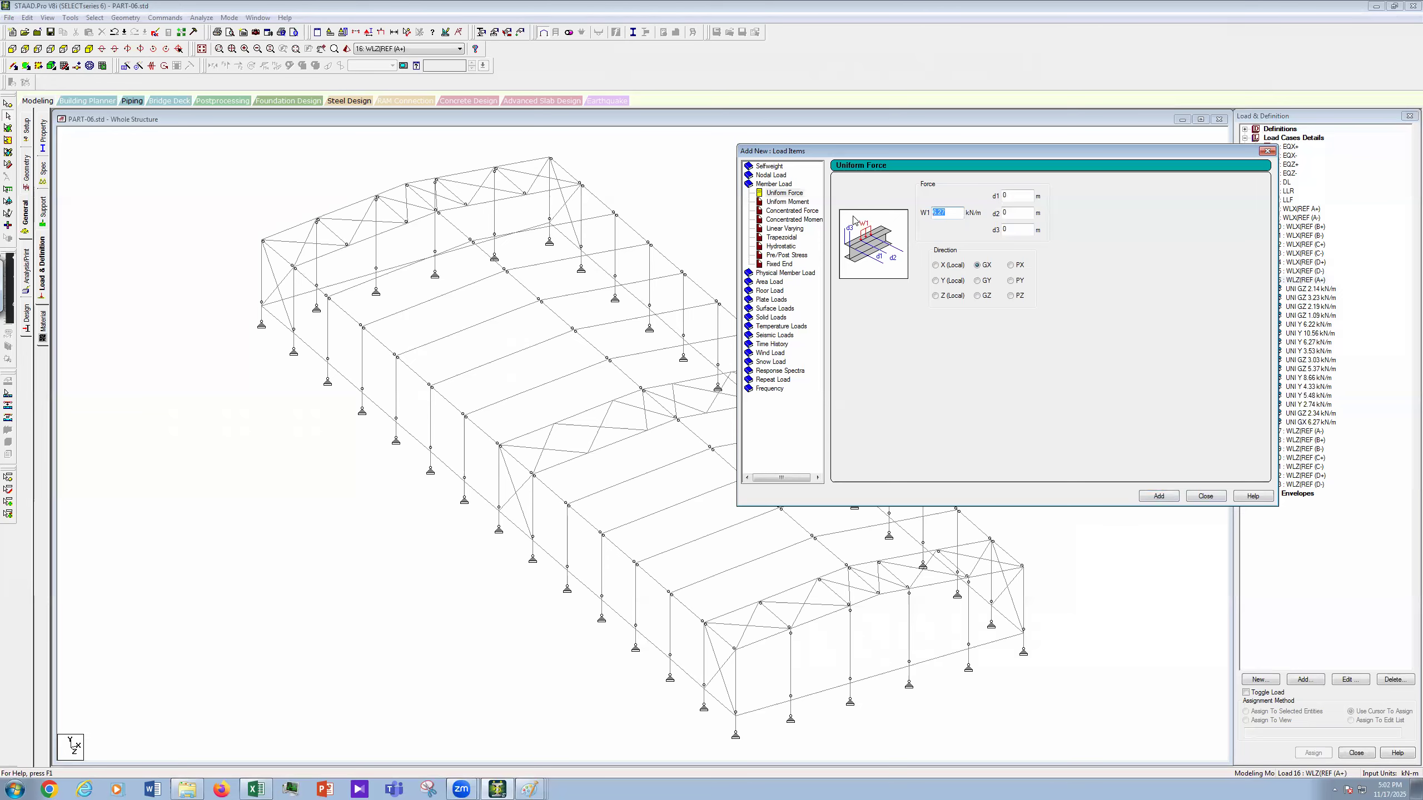
pyautogui.write('3.13')
pyautogui.press('Return')
pyautogui.click(1021, 360)
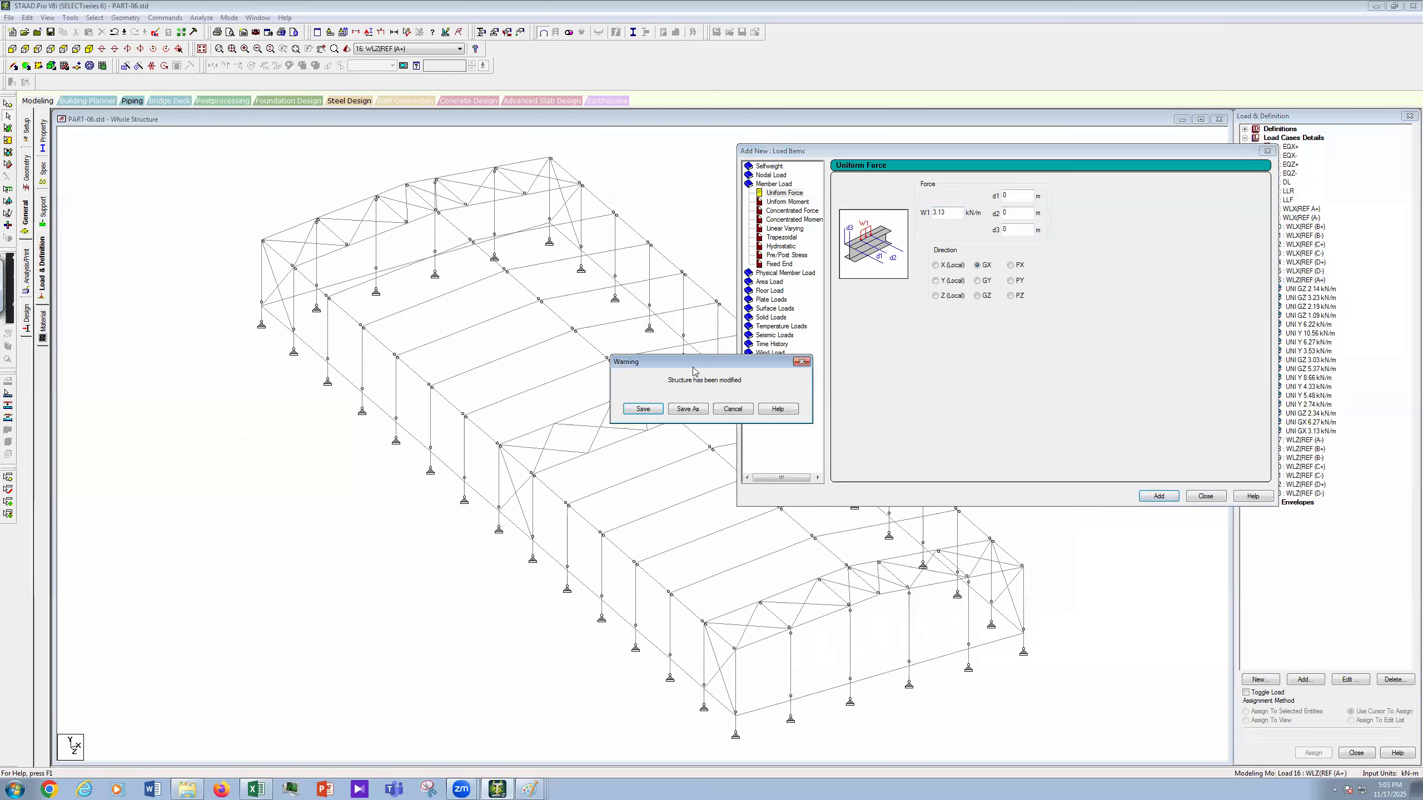
pyautogui.click(643, 409)
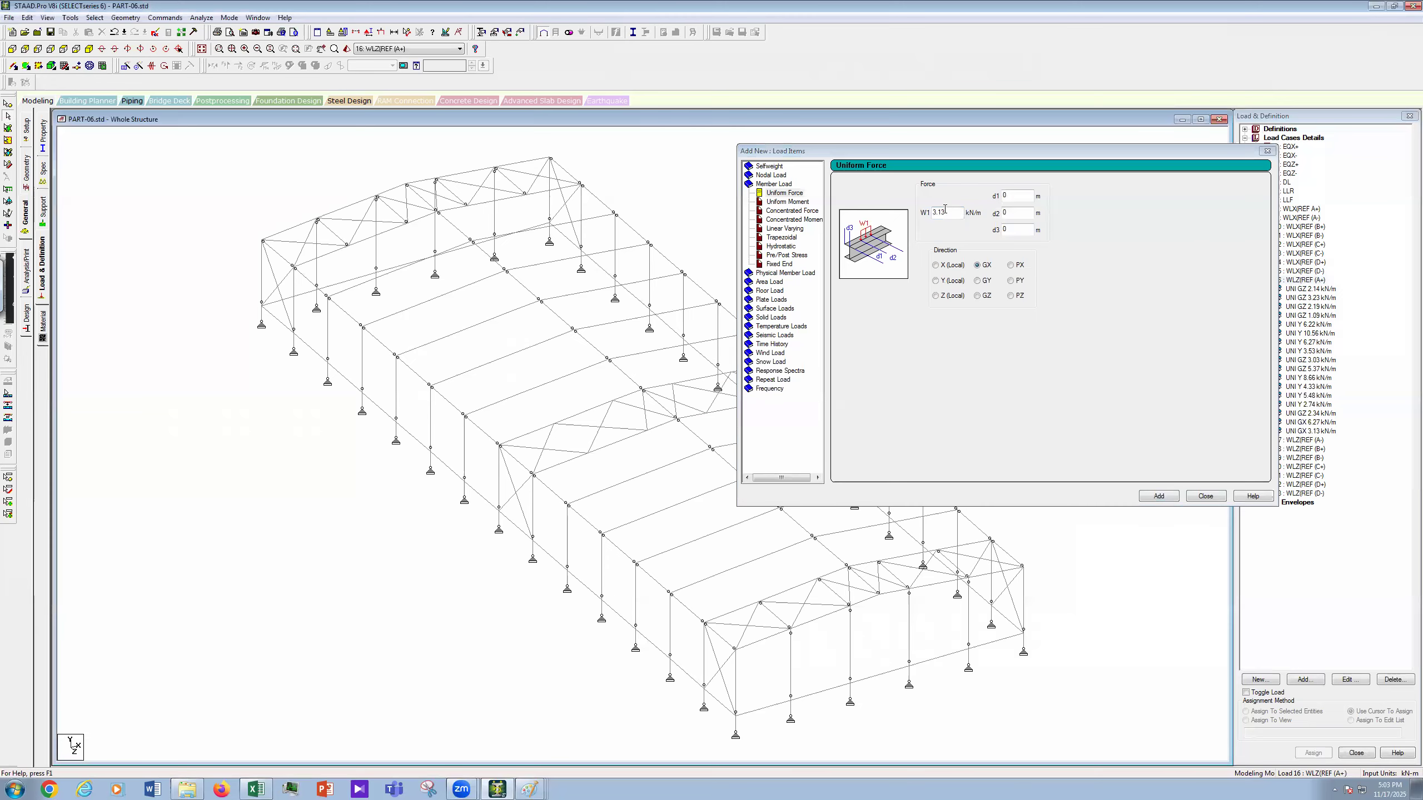
# Step: Add GX uniform forces of -6.27 and -3.13 kN/m to load case 16 and finish adding load items
pyautogui.press('BackSpace')
pyautogui.write('-6.27')
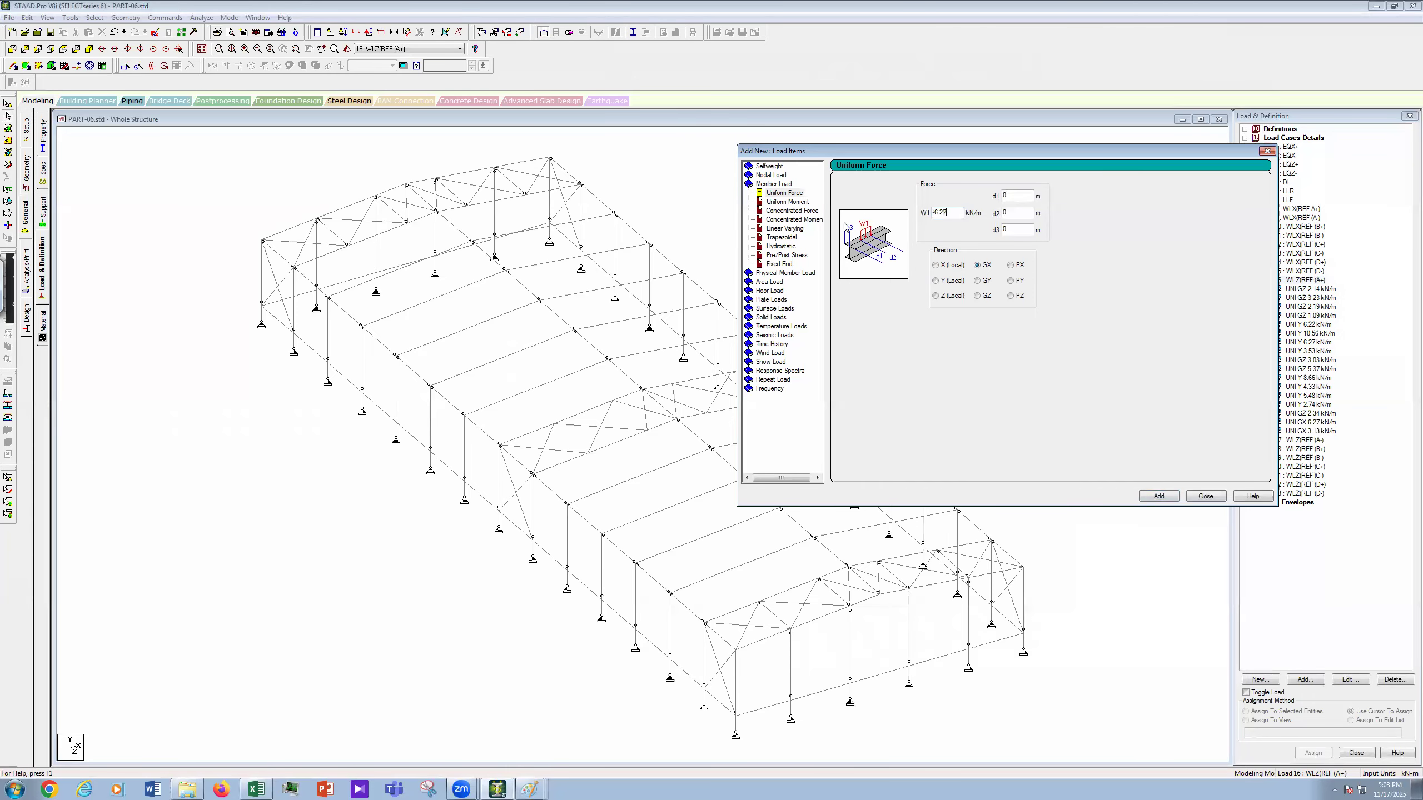
pyautogui.click(1177, 496)
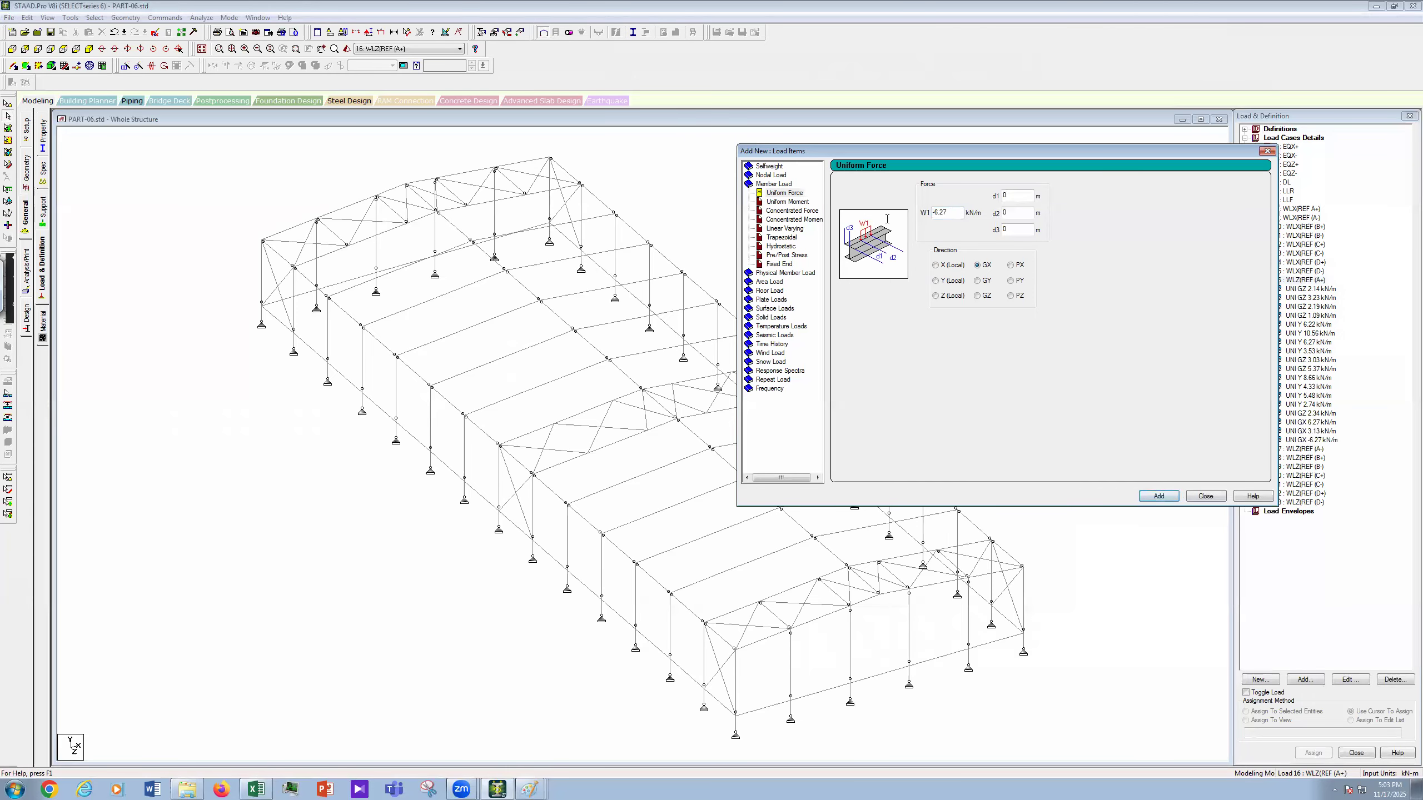
pyautogui.write('-3.13')
pyautogui.press('Return')
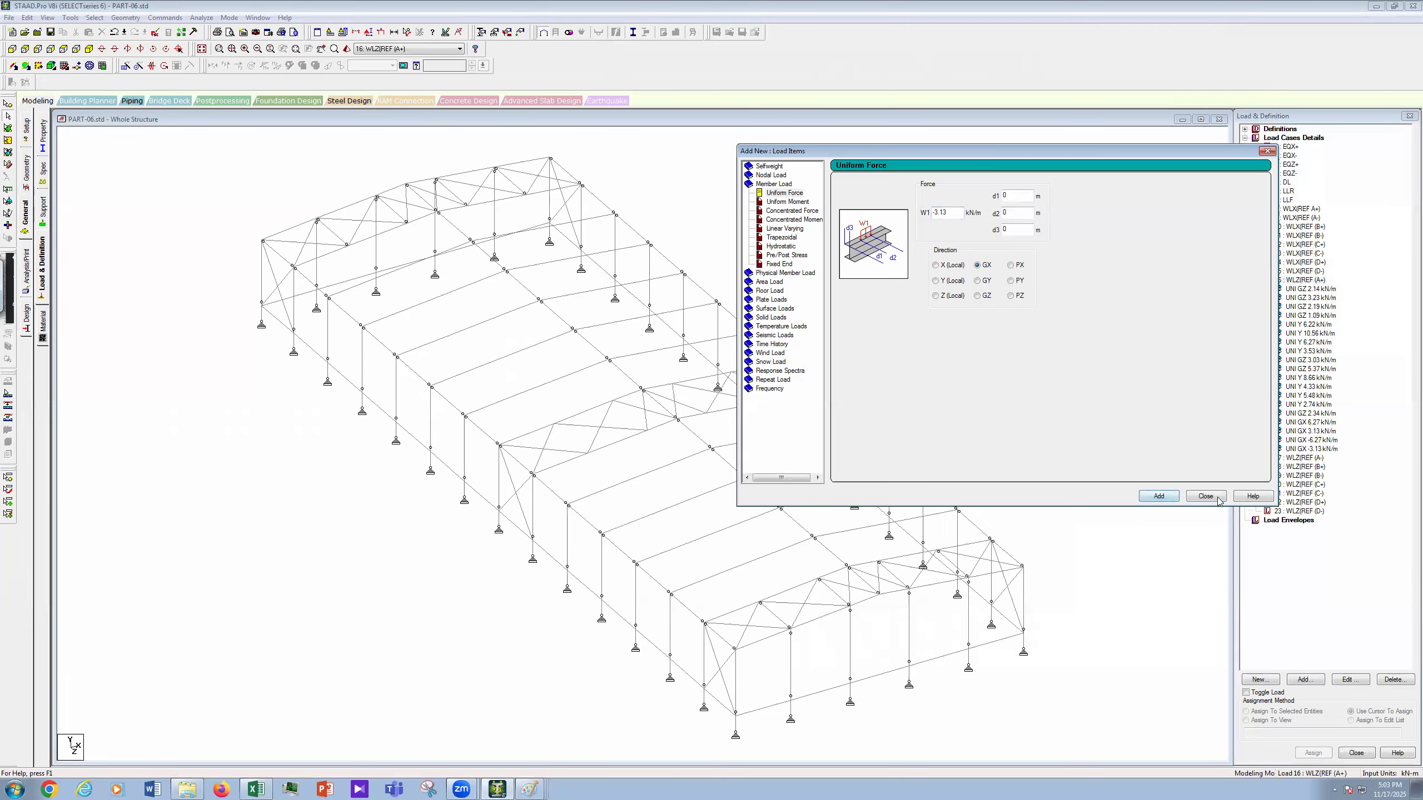
pyautogui.press('Escape')
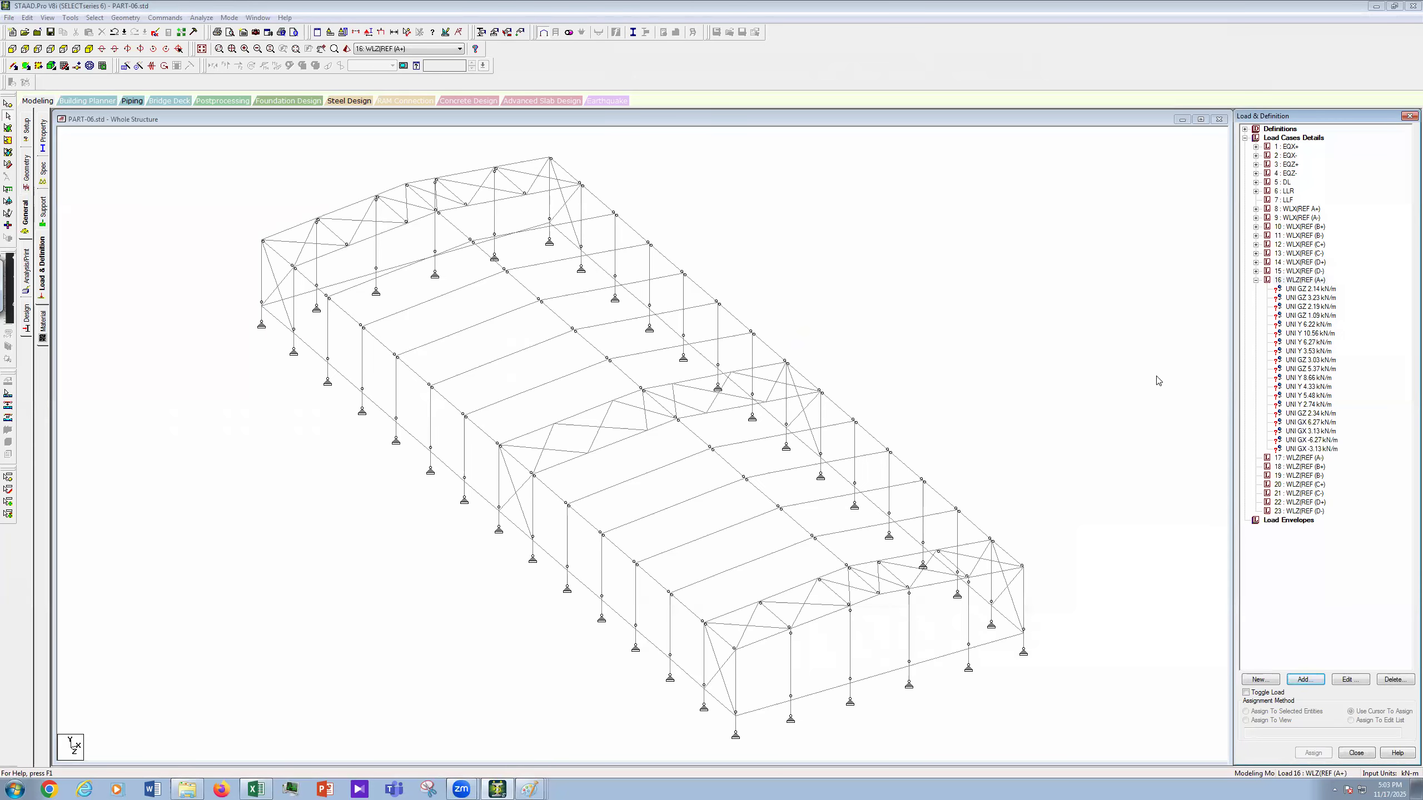
pyautogui.click(1001, 386)
pyautogui.scroll(1, 1001, 446)
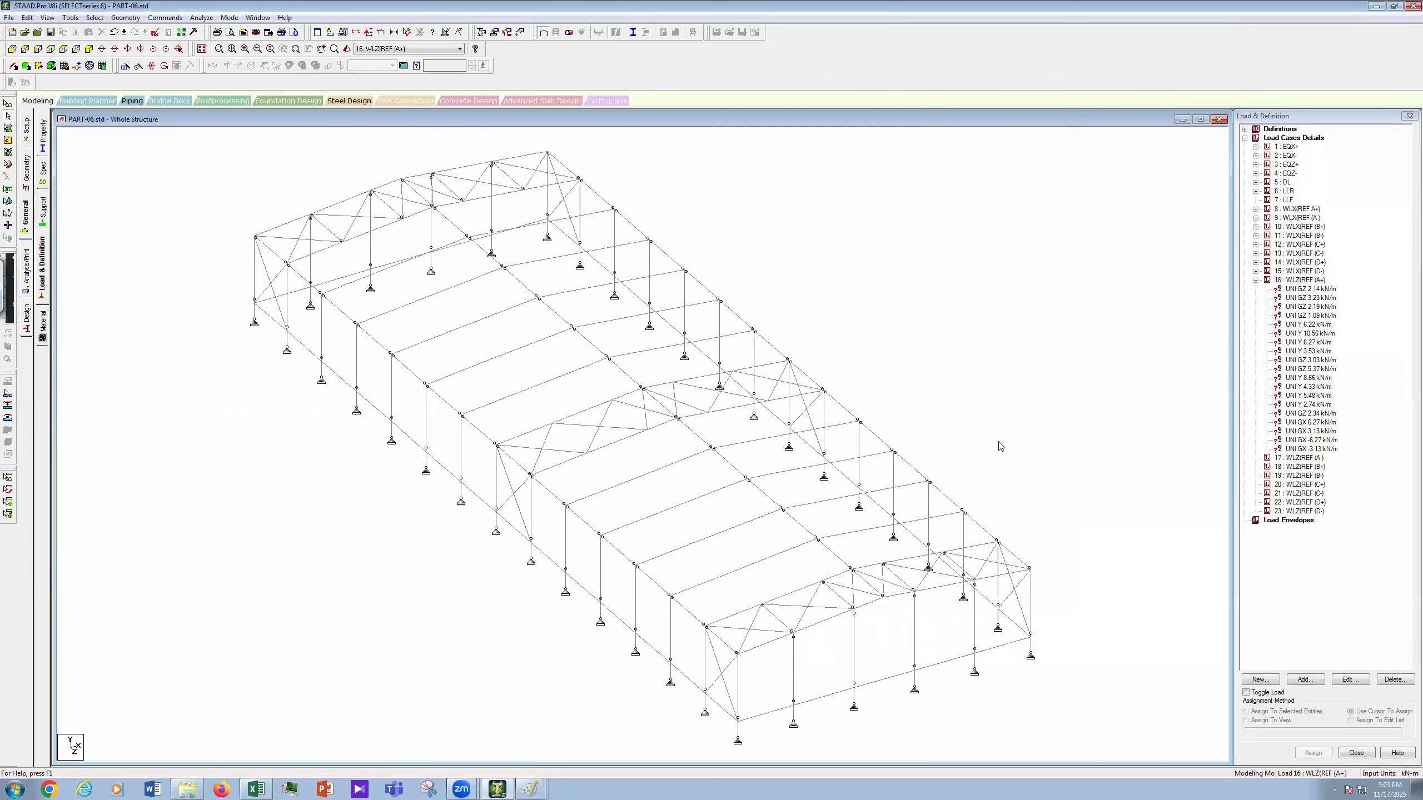
# Step: Assign the GZ 2.14 kN/m force of load case 16 to the western corner column of the rear end wall, using the selected-beams method
pyautogui.scroll(-3, 1009, 451)
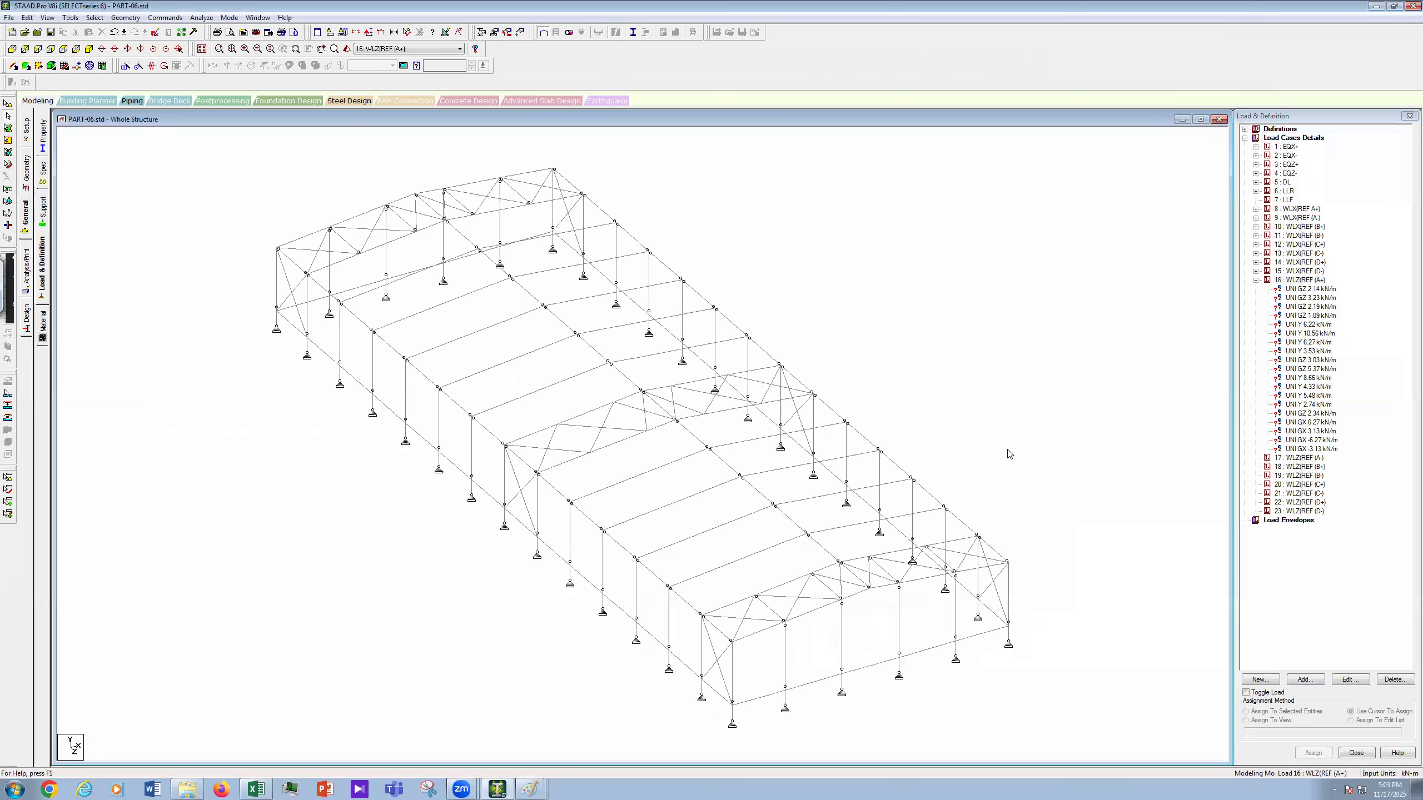
pyautogui.click(1311, 289)
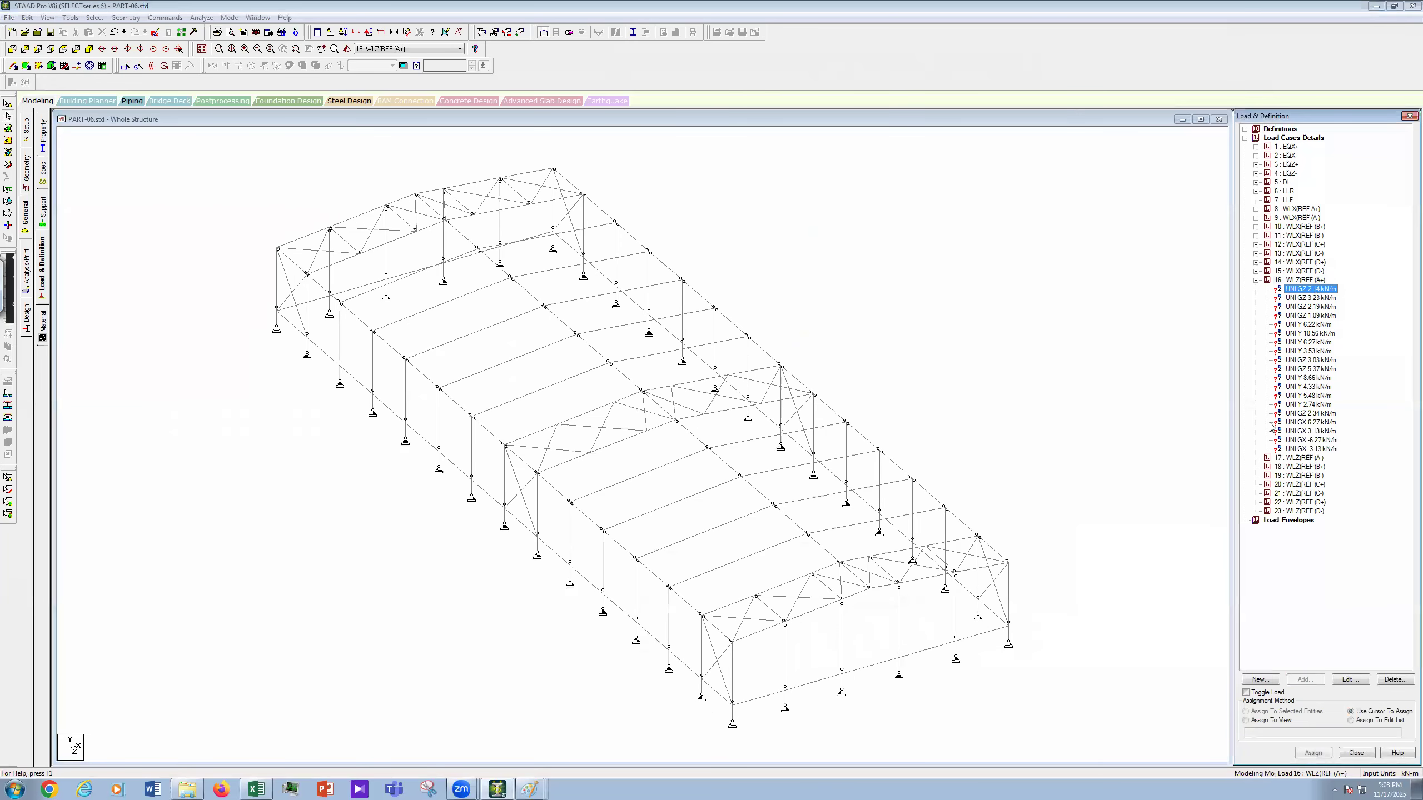
pyautogui.click(278, 287)
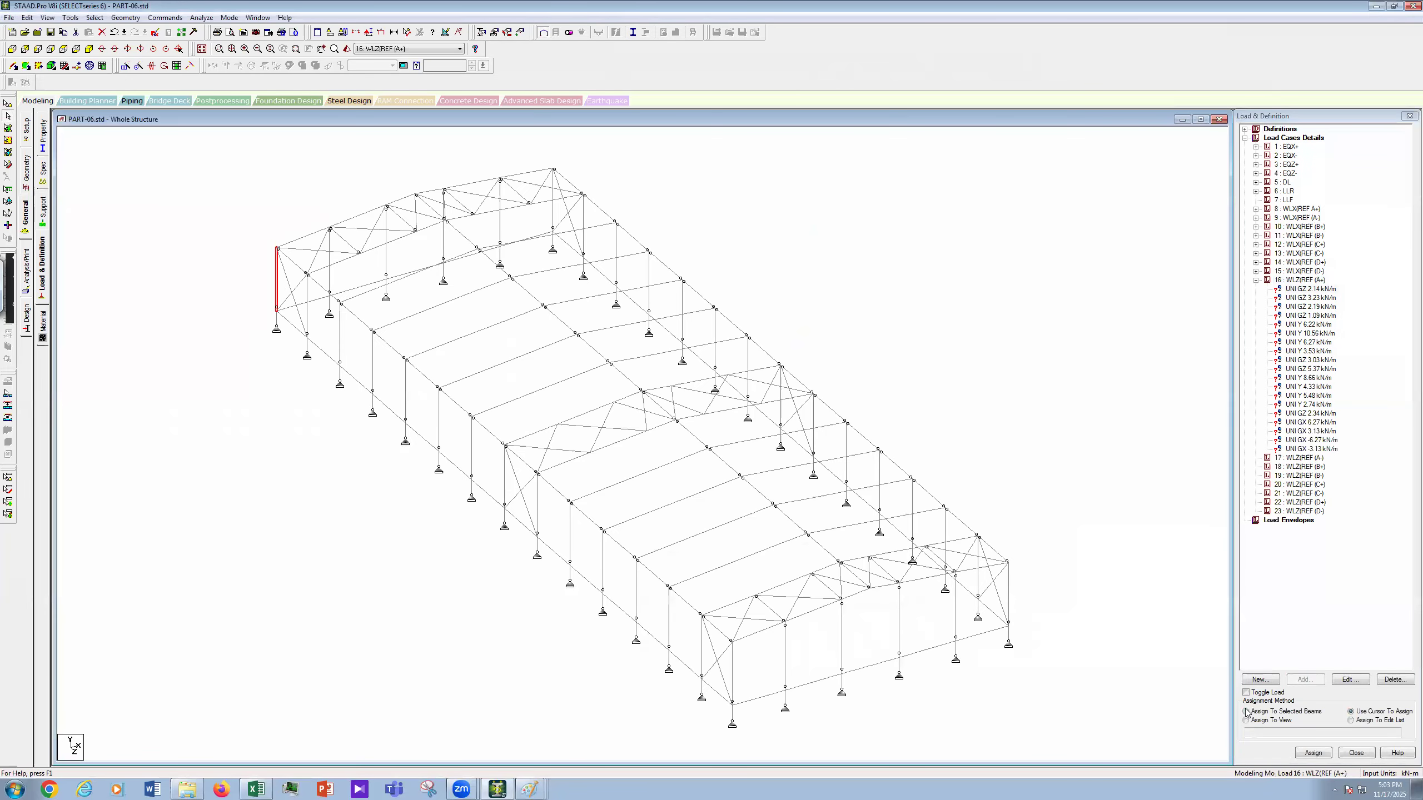
pyautogui.click(1246, 712)
pyautogui.click(1314, 752)
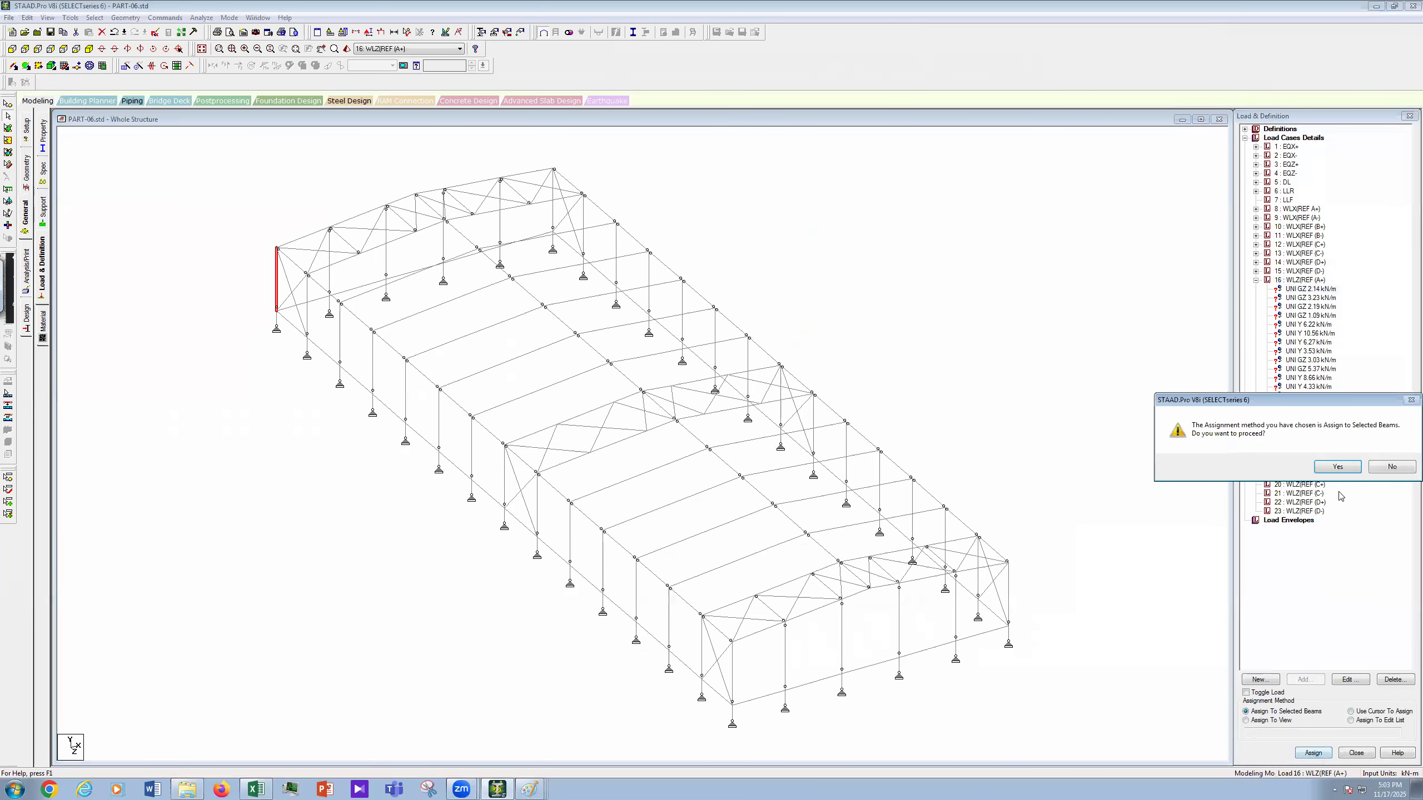
pyautogui.click(1337, 468)
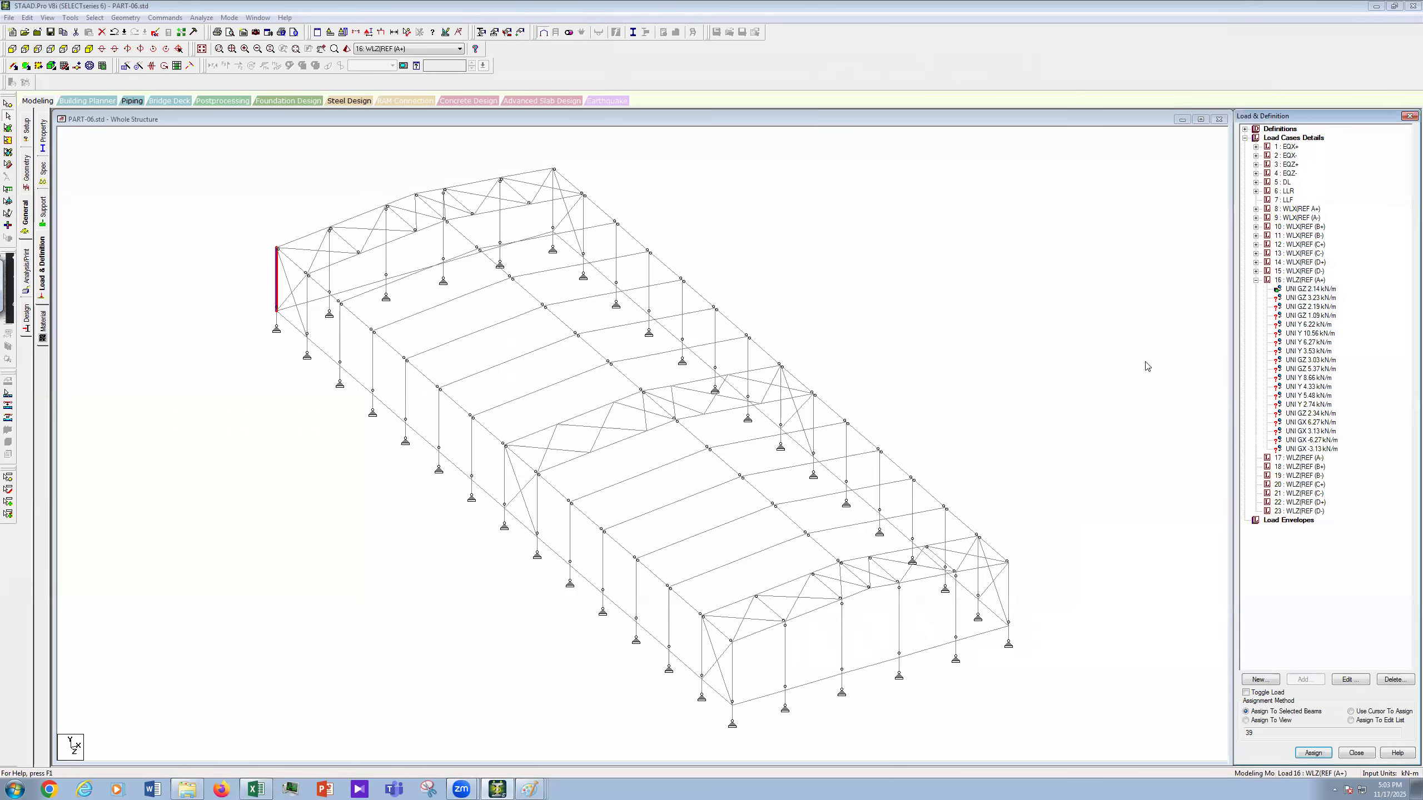
# Step: Assign the GZ 3.23 kN/m force of load case 16 to the rear end-wall column next to that loaded corner column
pyautogui.click(1317, 297)
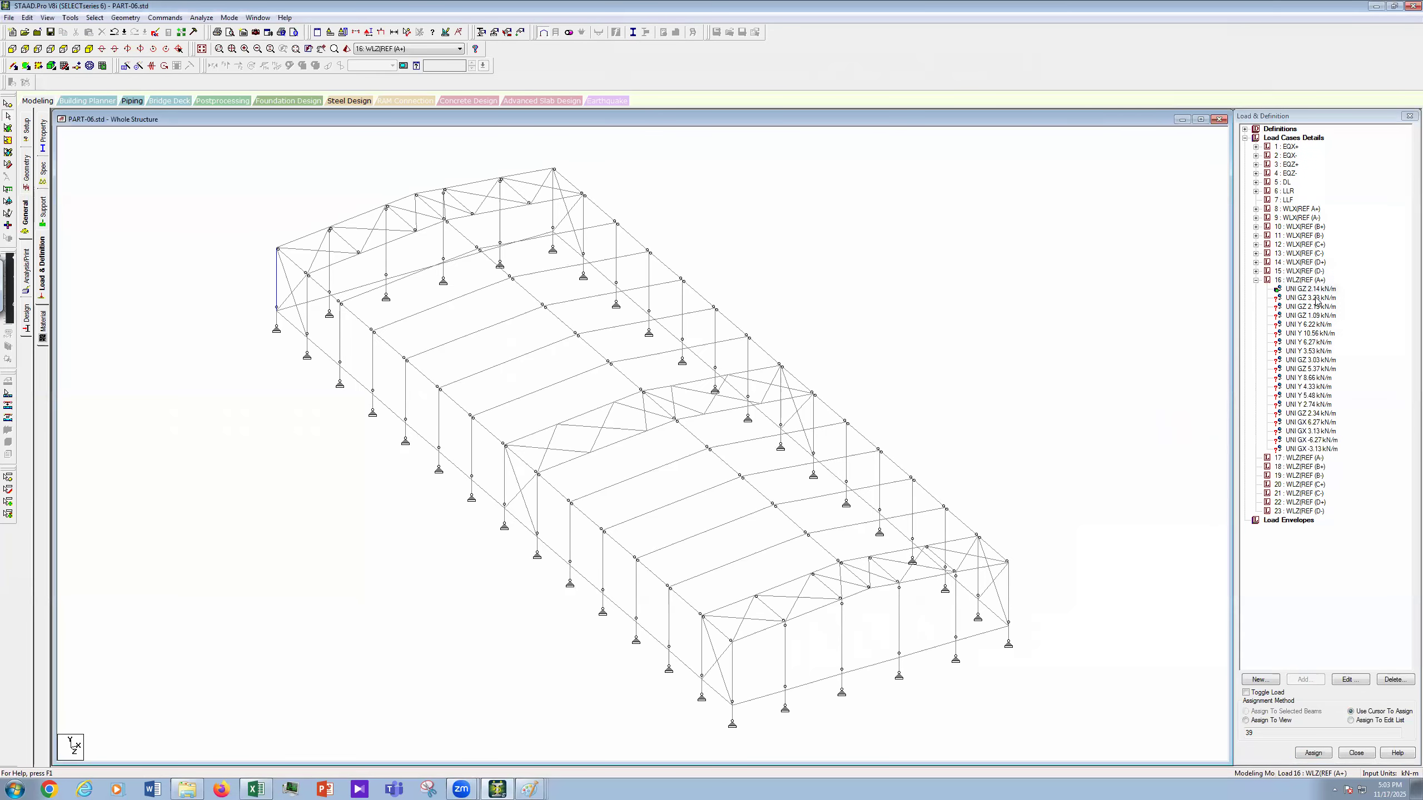
pyautogui.click(330, 280)
pyautogui.click(1310, 754)
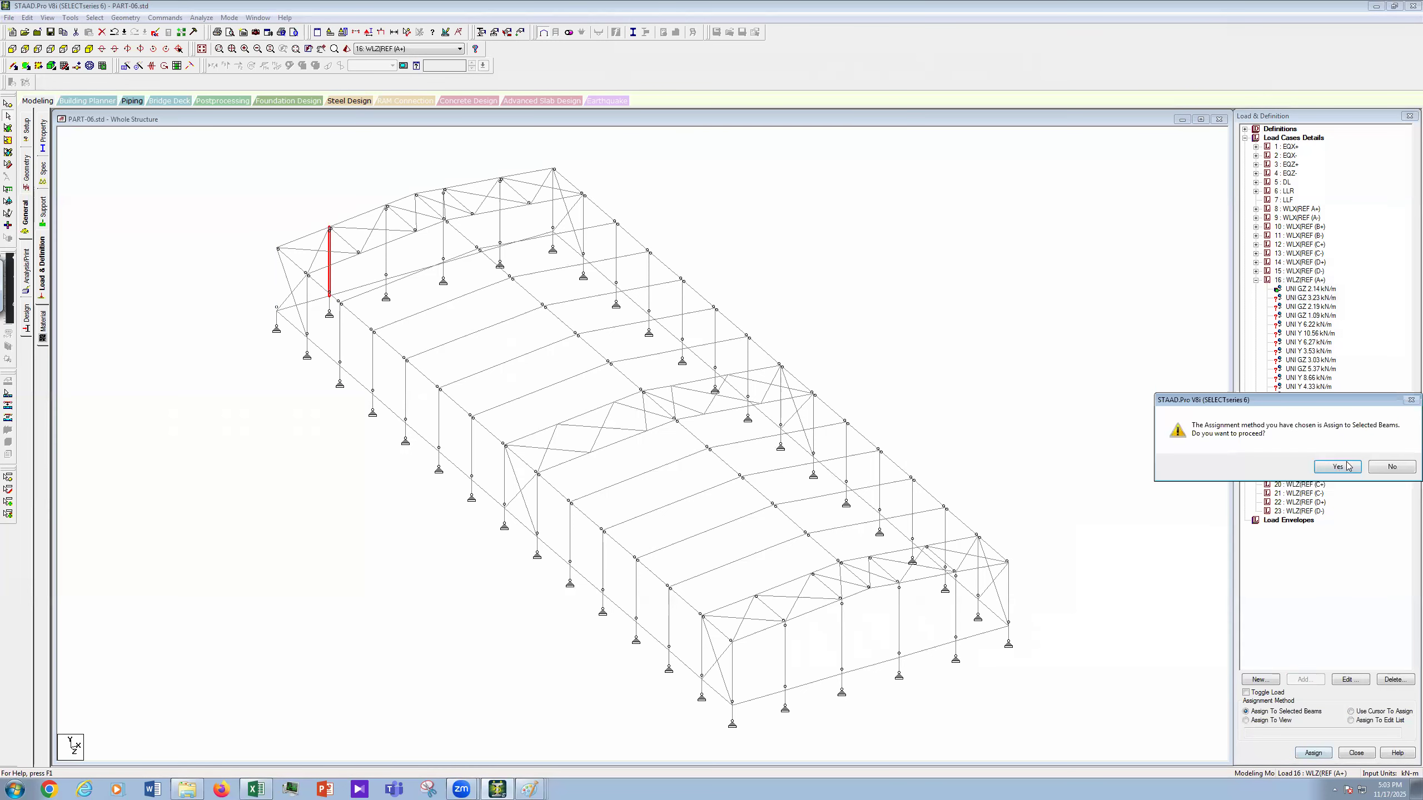
pyautogui.click(1350, 468)
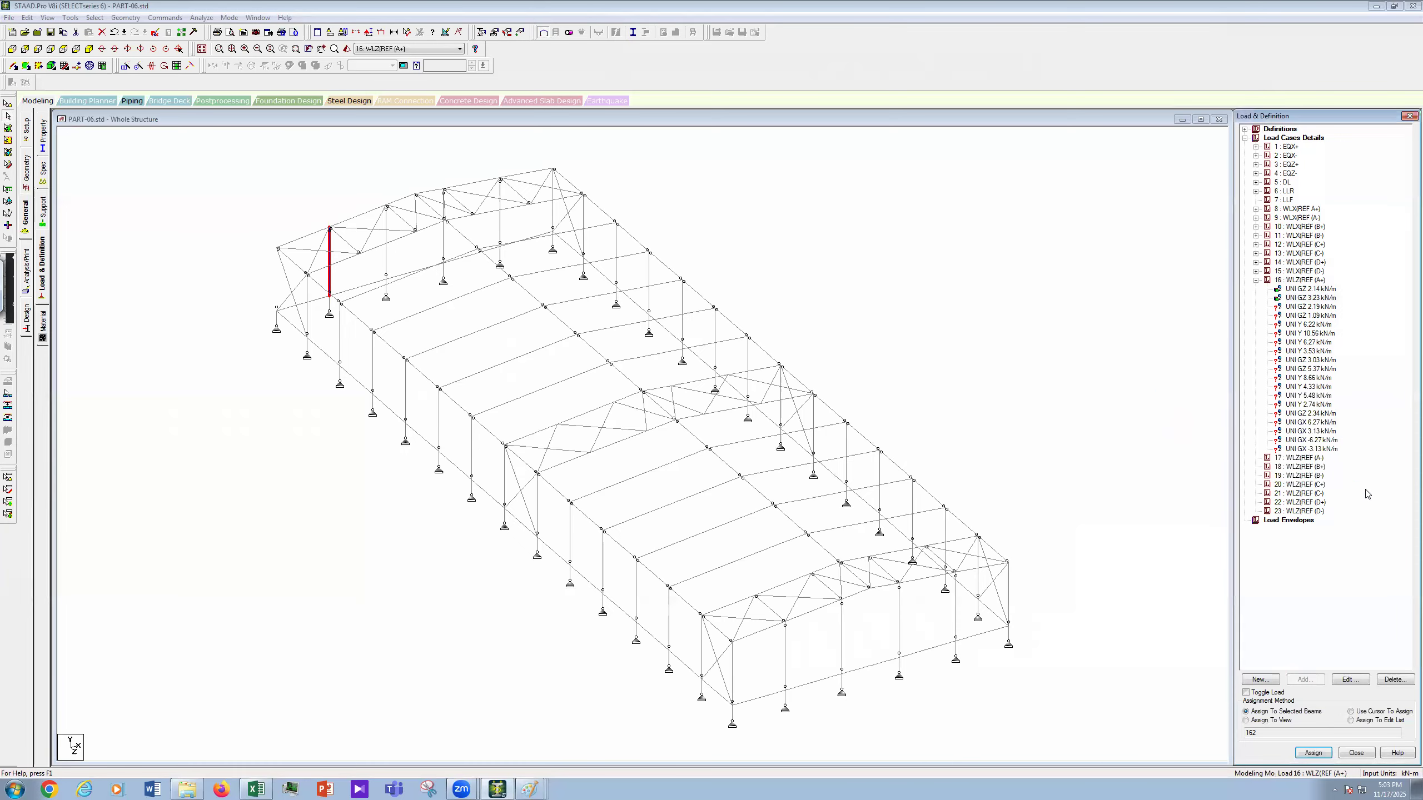
# Step: Assign the GZ 2.19 kN/m force of load case 16 to the three remaining intermediate columns of the rear end wall
pyautogui.click(1314, 307)
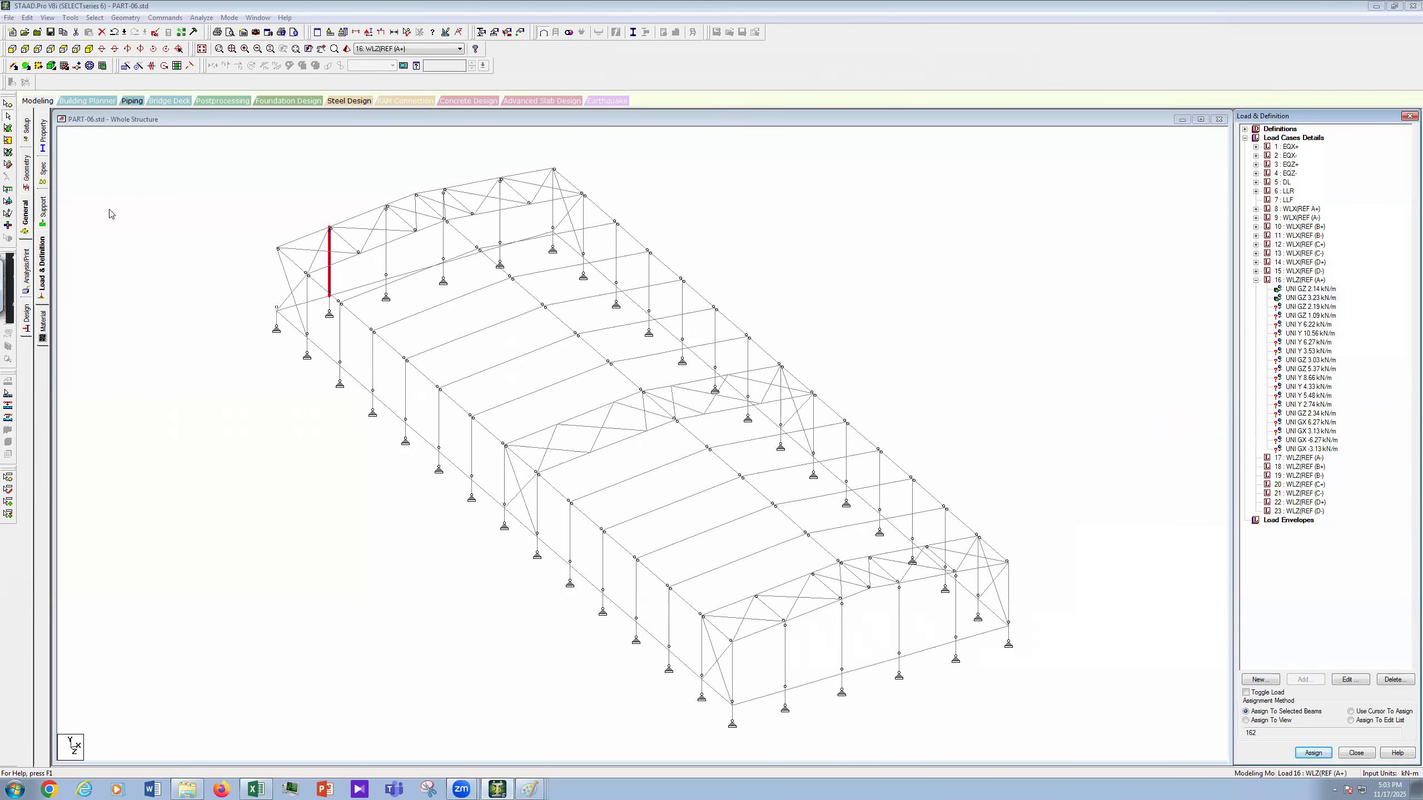
pyautogui.click(390, 266)
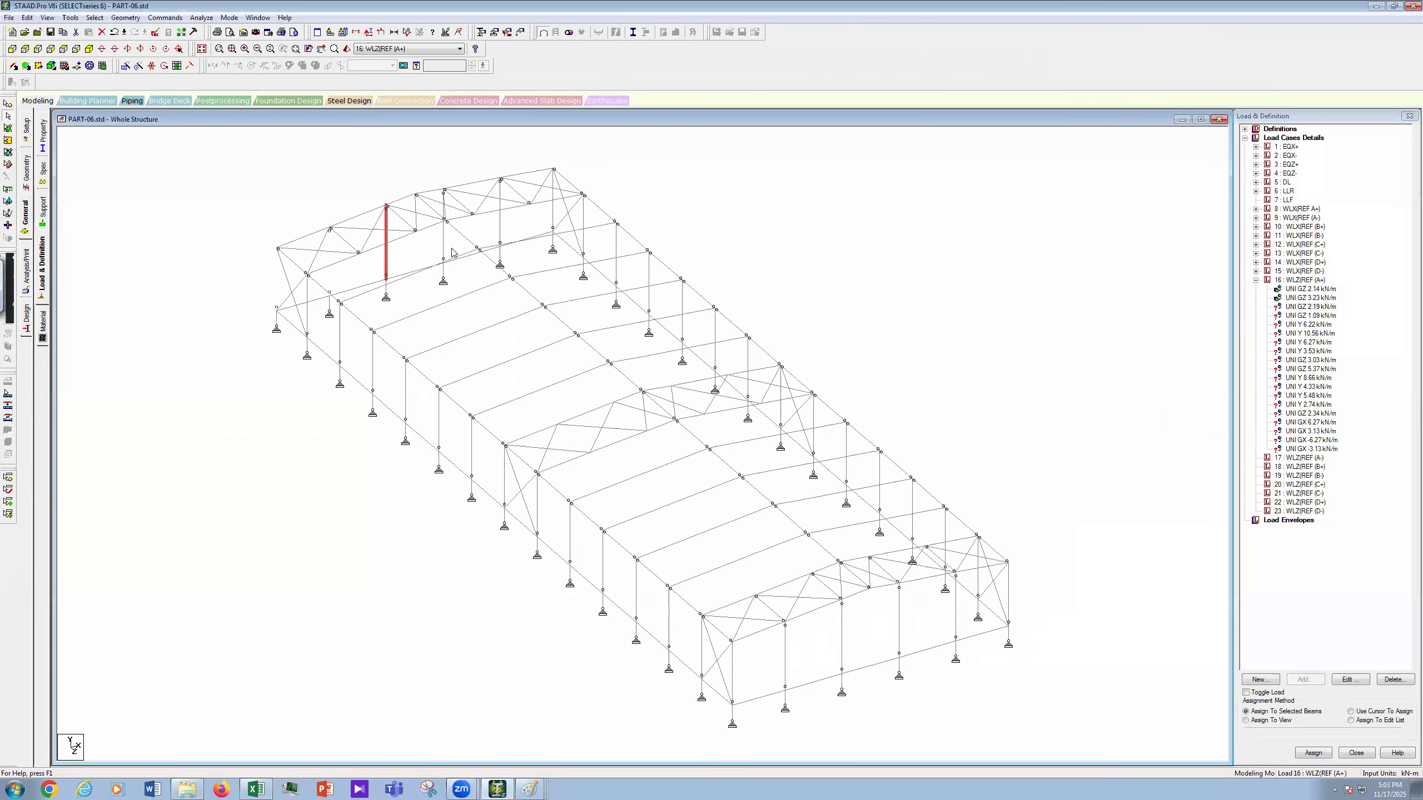
pyautogui.keyDown('ctrl'); pyautogui.click(443, 241); pyautogui.keyUp('ctrl')
pyautogui.keyDown('ctrl'); pyautogui.click(500, 230); pyautogui.keyUp('ctrl')
pyautogui.click(1317, 753)
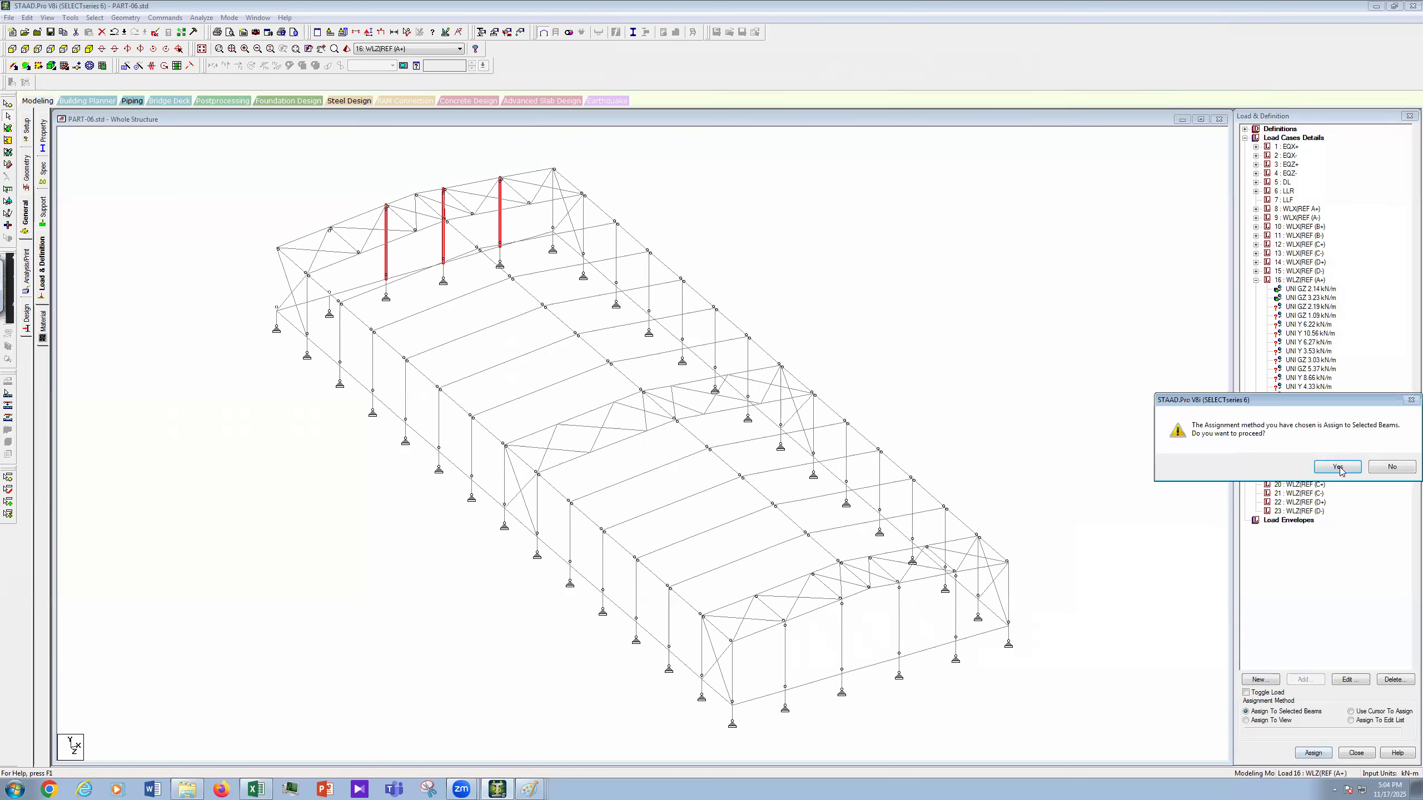
pyautogui.click(1339, 470)
# Step: Assign the GZ 1.09 kN/m force of load case 16 to the opposite corner column of the rear end wall
pyautogui.click(1327, 316)
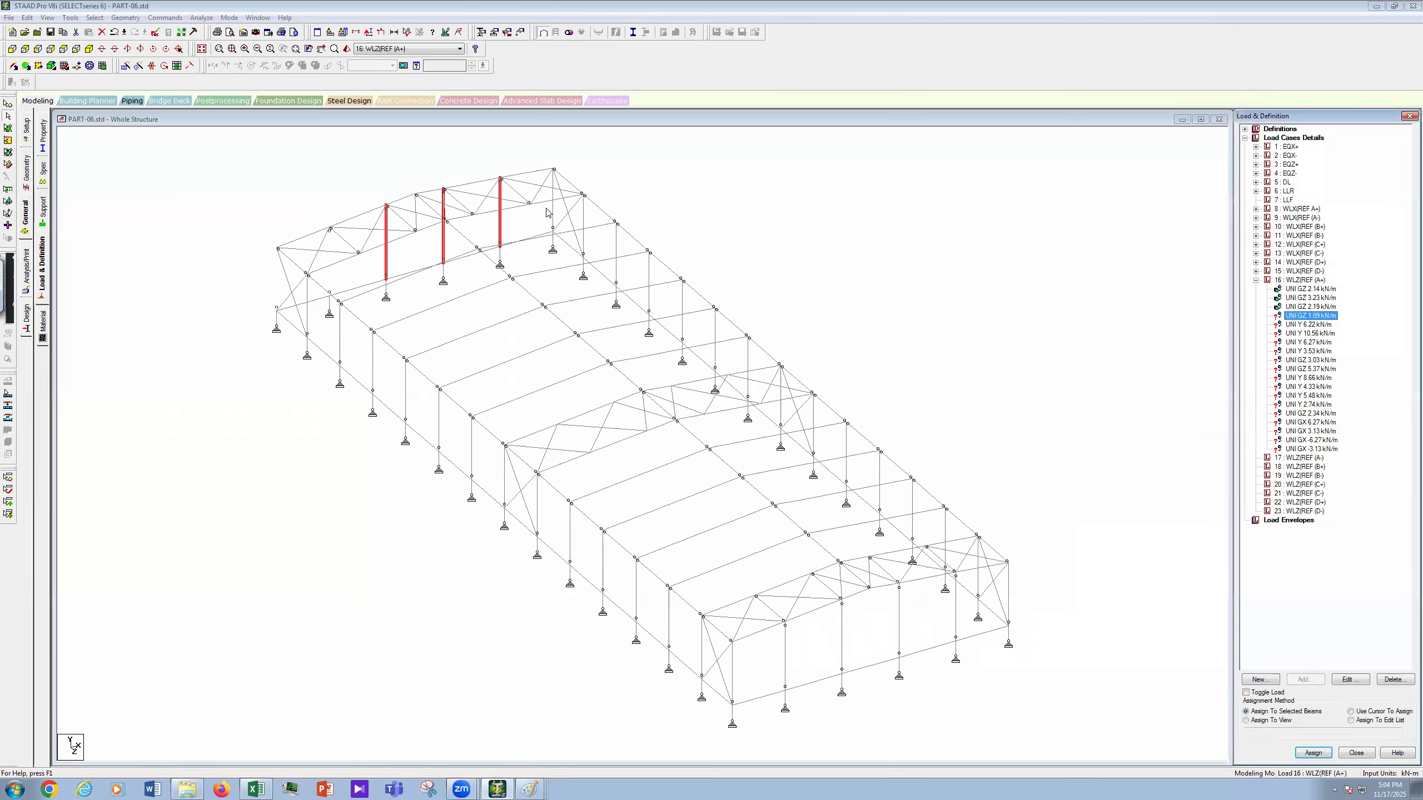
pyautogui.click(554, 214)
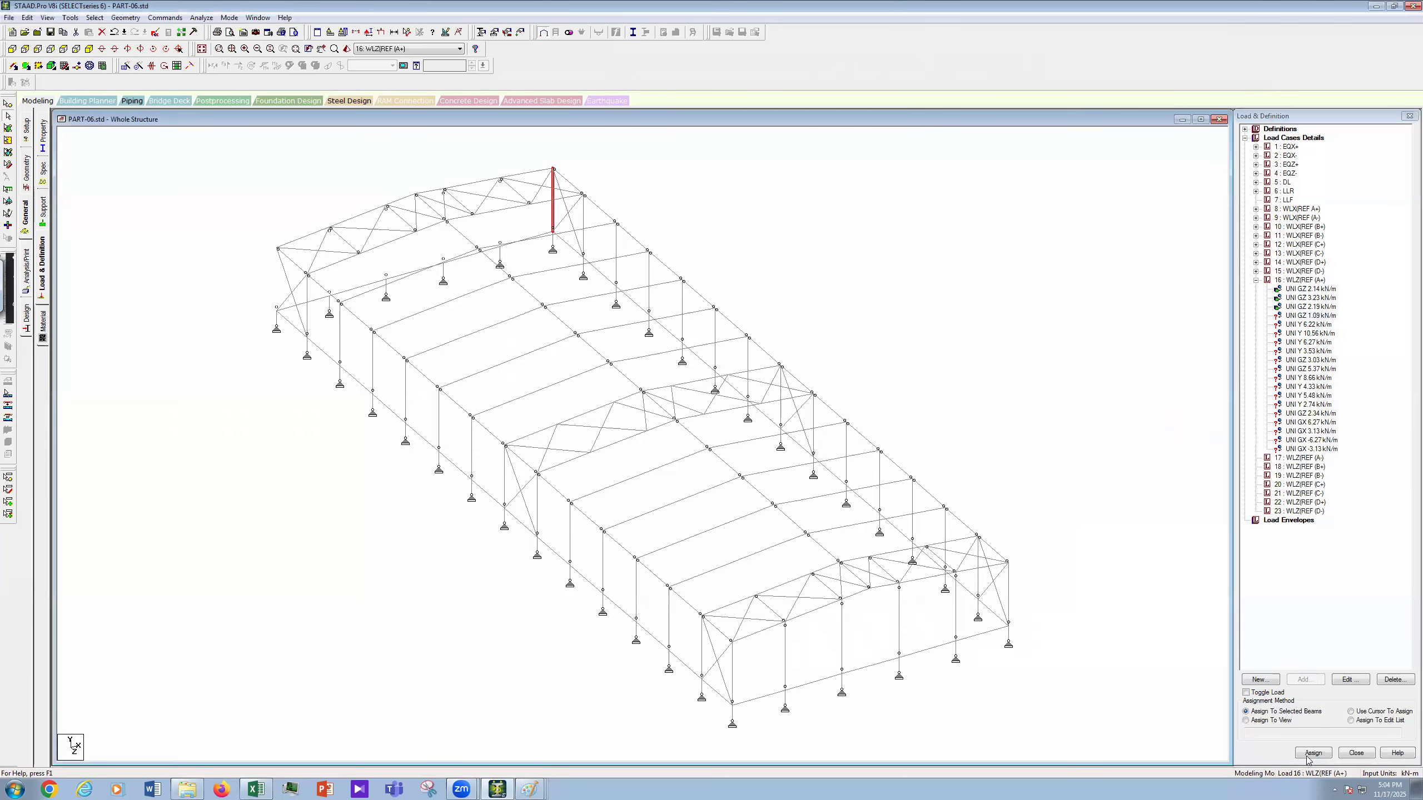
pyautogui.click(1345, 466)
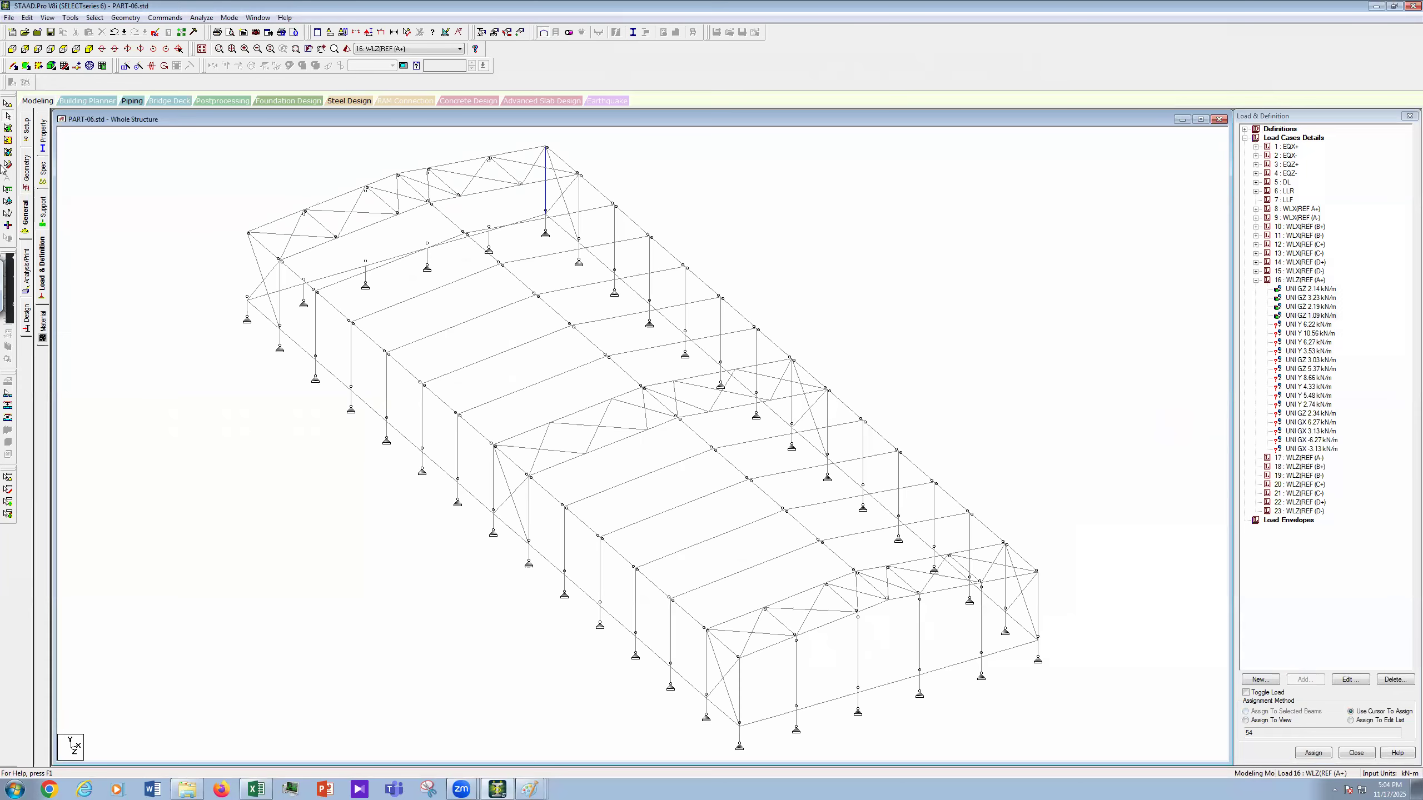
# Step: Review which members carry the local Y roof forces of load case 14 and the GZ wall forces of load case 16
pyautogui.click(1256, 280)
pyautogui.click(1257, 280)
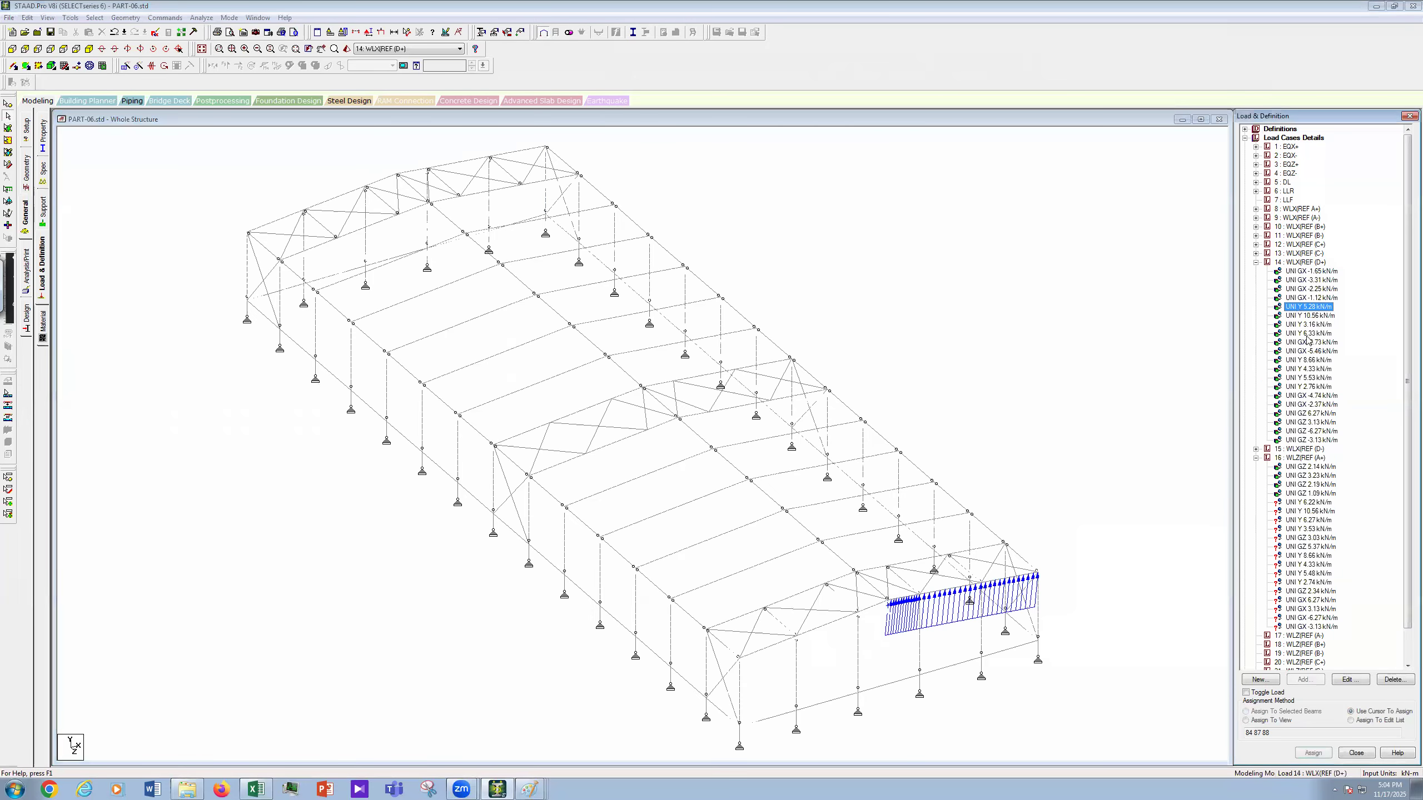
pyautogui.doubleClick(1308, 334)
pyautogui.click(812, 494)
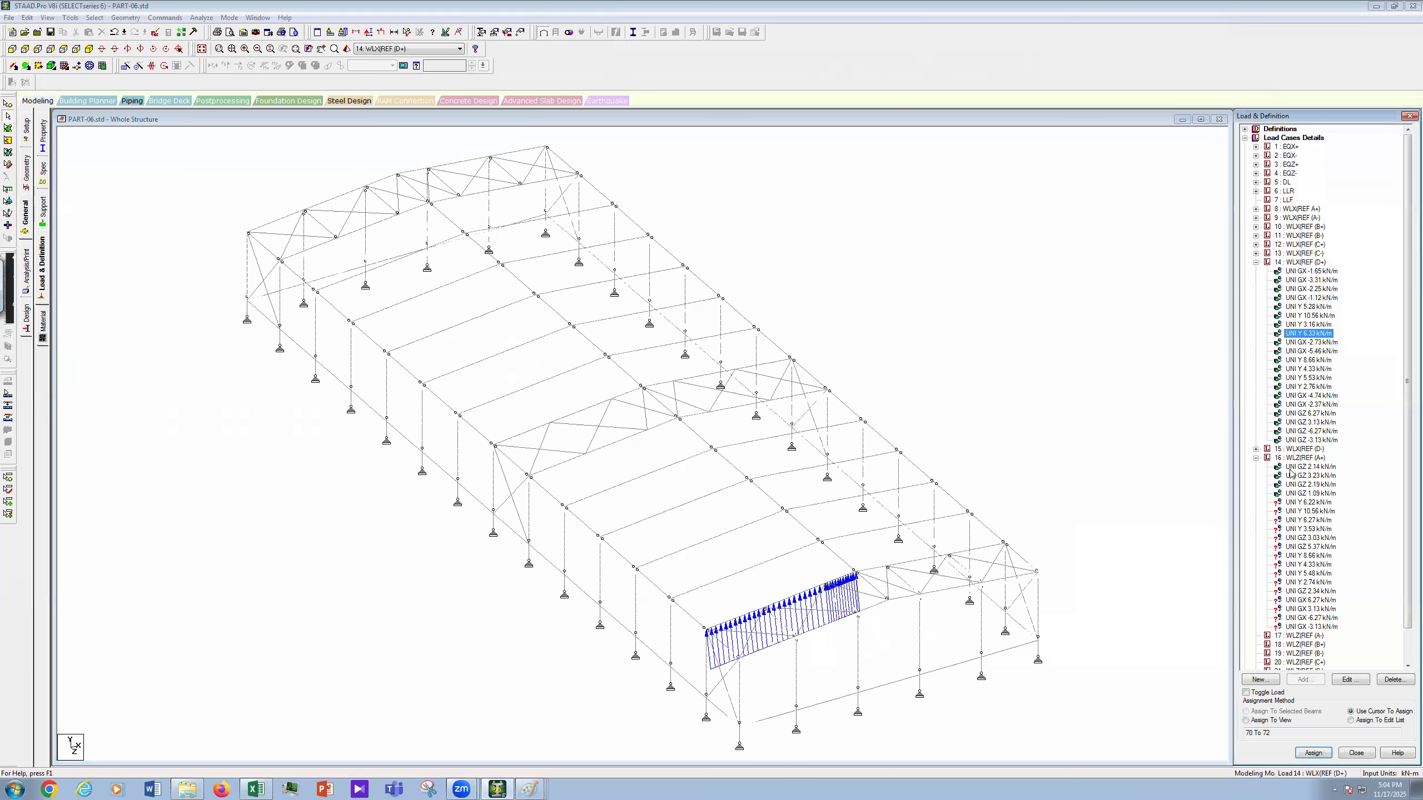
pyautogui.click(1305, 467)
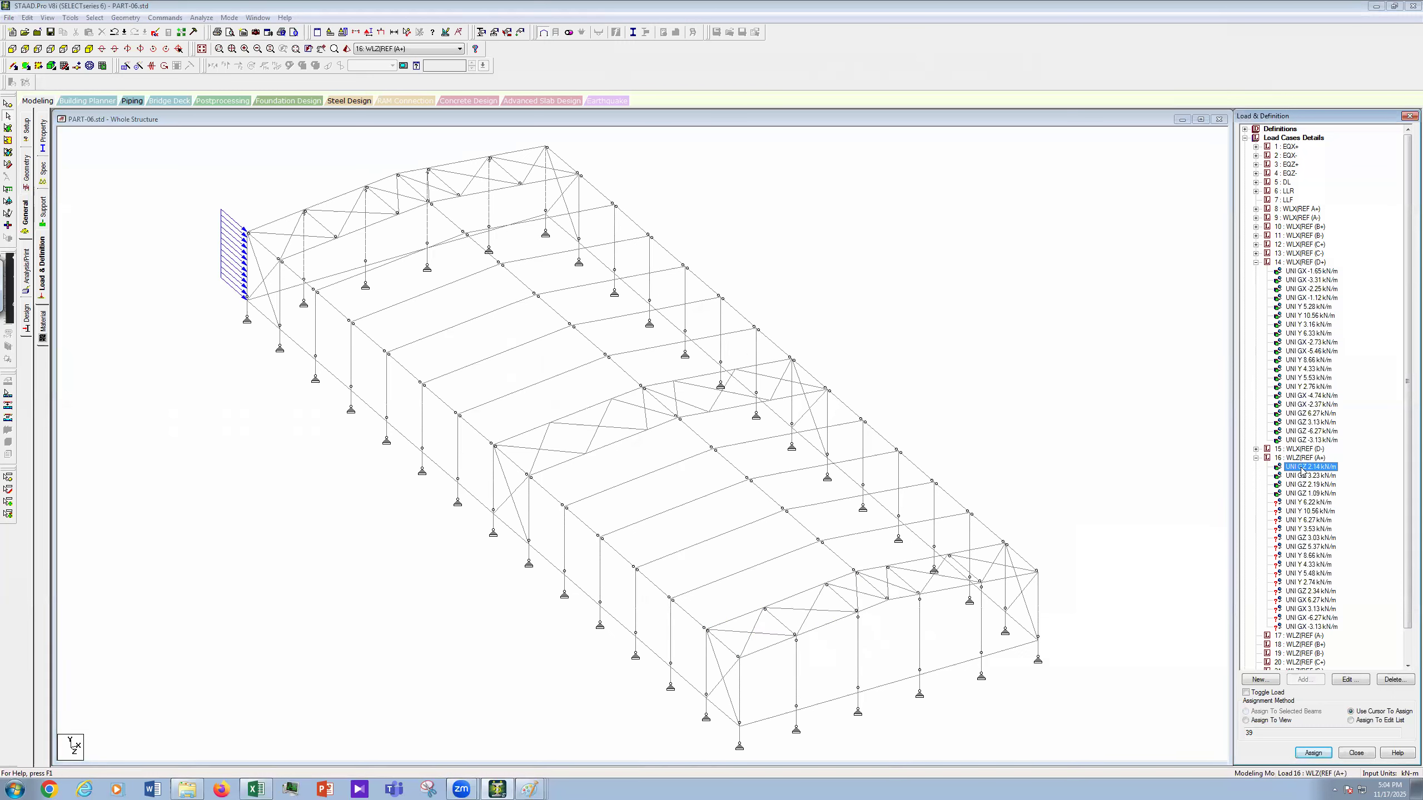
pyautogui.press('Down')
pyautogui.press('Down')
pyautogui.press('Down')
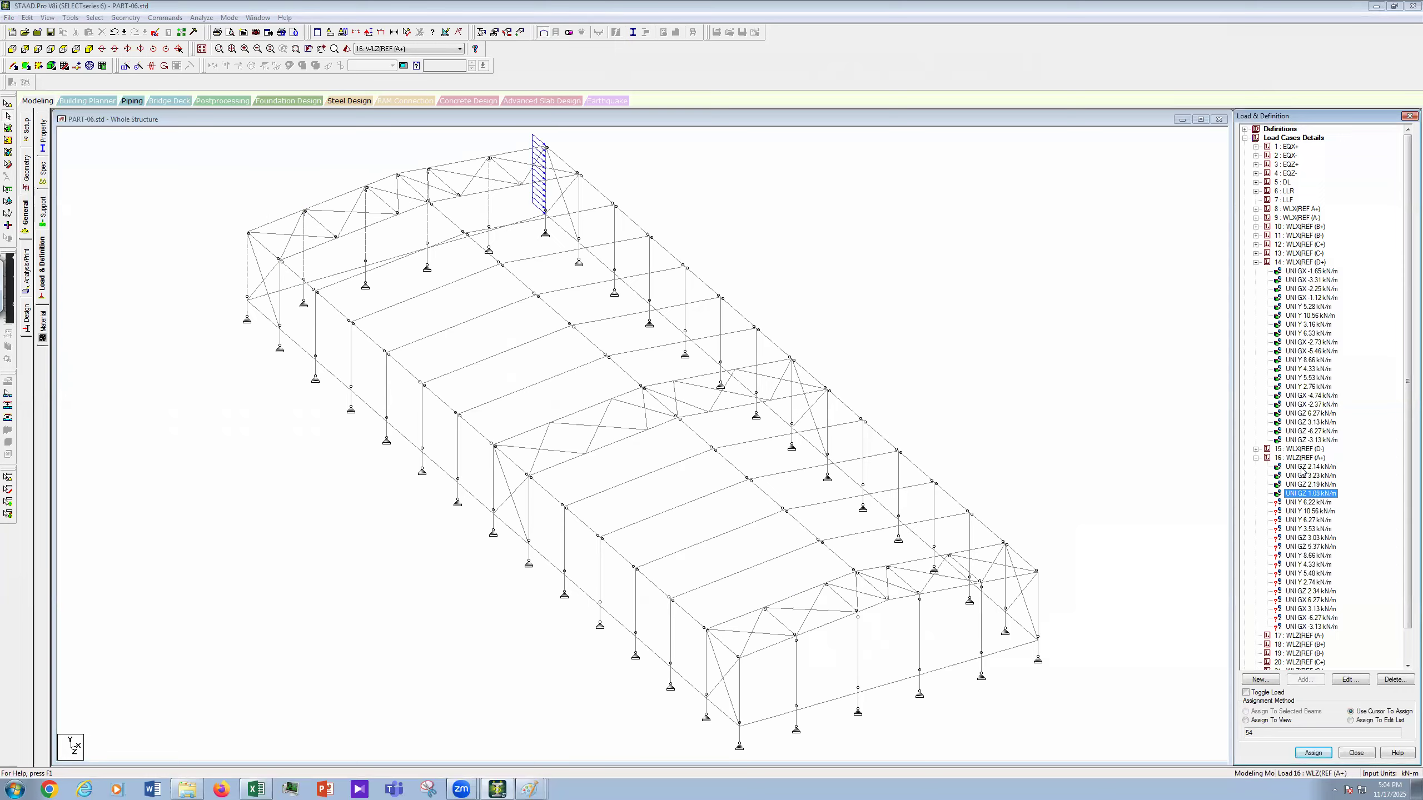
pyautogui.press('Down')
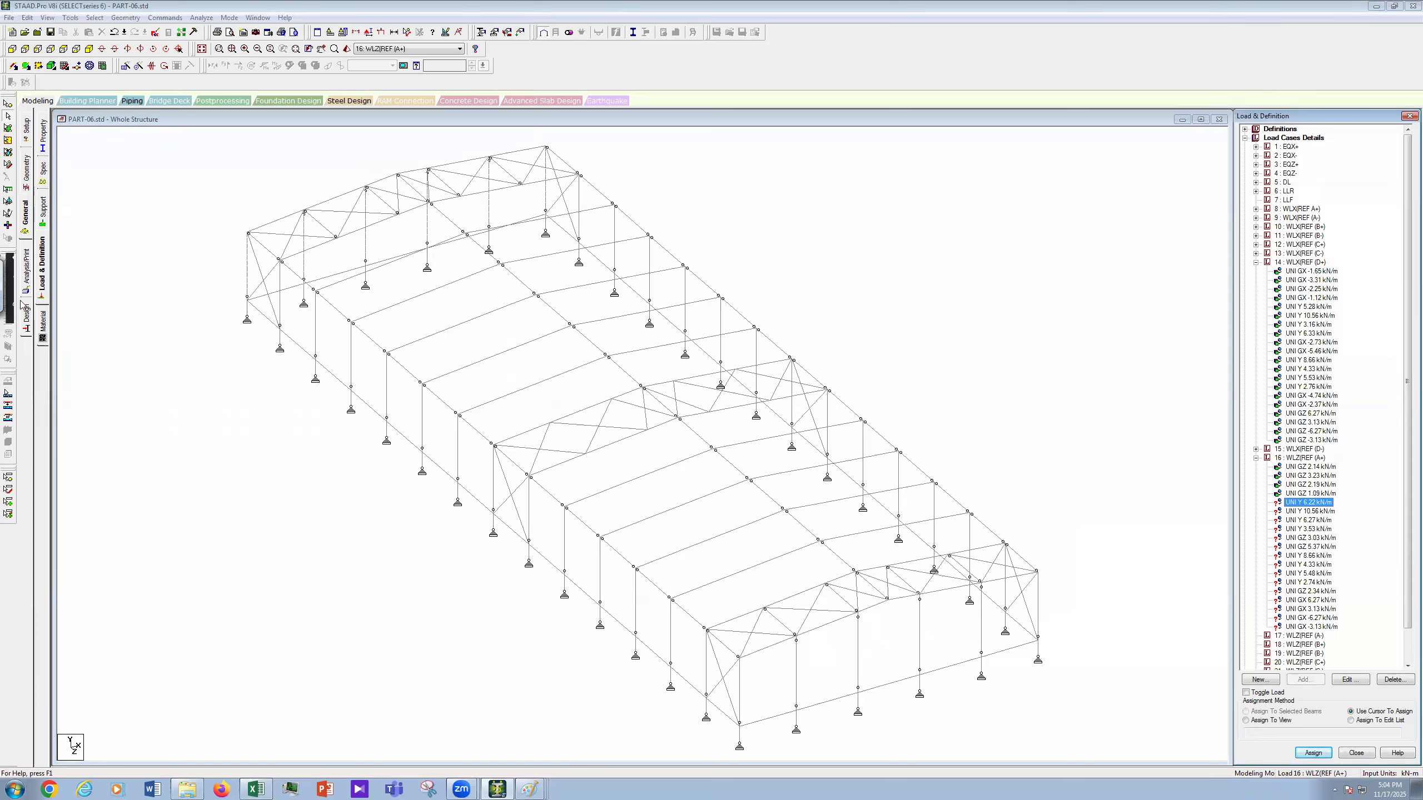
pyautogui.click(185, 325)
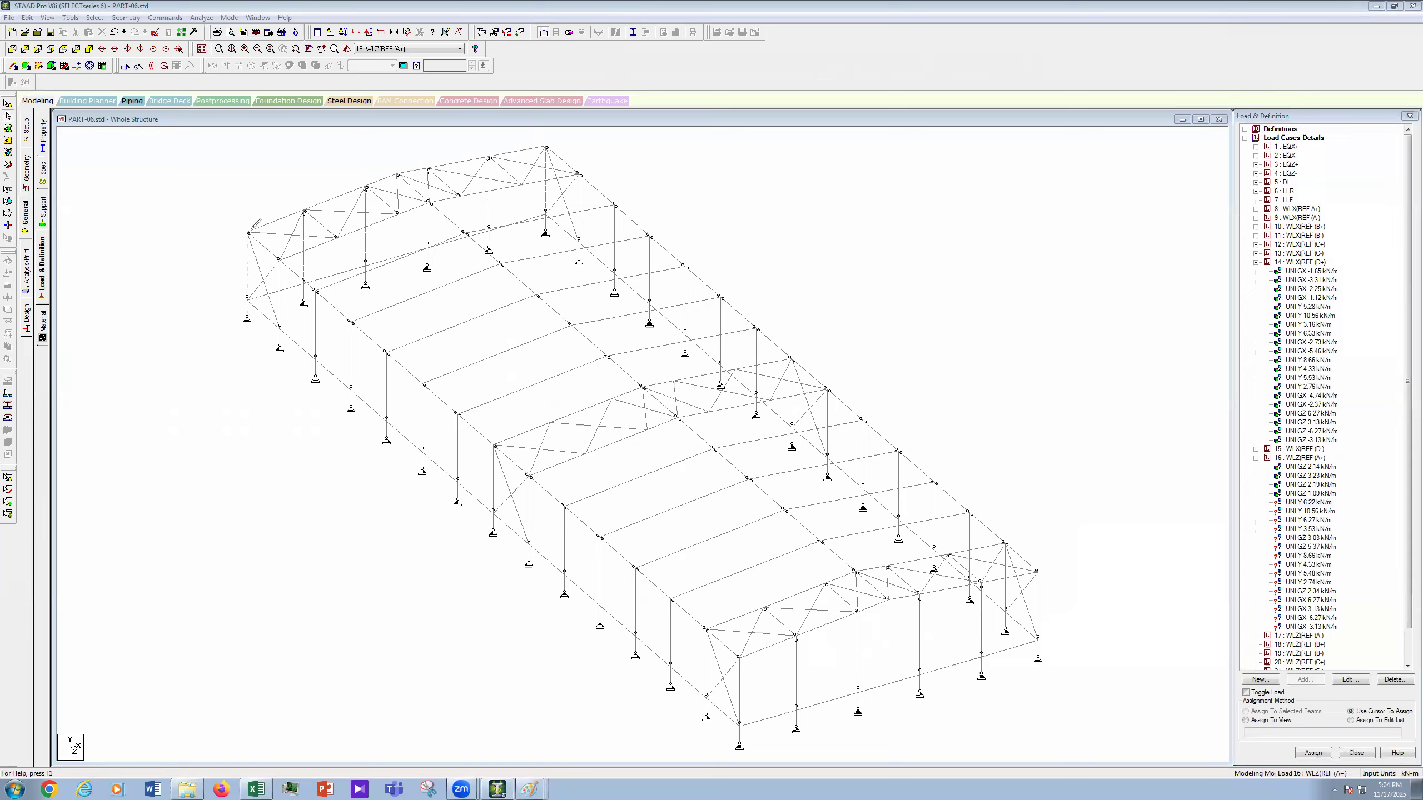
pyautogui.click(249, 229)
pyautogui.click(495, 443)
pyautogui.click(354, 320)
pyautogui.moveTo(286, 312)
pyautogui.mouseDown()
pyautogui.moveTo(328, 364)
pyautogui.moveTo(316, 389)
pyautogui.mouseUp()
pyautogui.moveTo(236, 359); pyautogui.dragTo(243, 400)
pyautogui.moveTo(255, 387)
pyautogui.mouseDown()
pyautogui.moveTo(277, 401)
pyautogui.moveTo(283, 390)
pyautogui.mouseUp()
pyautogui.moveTo(268, 376); pyautogui.dragTo(288, 363)
pyautogui.hotkey('ctrl', 'z')
pyautogui.hotkey('ctrl', 'z')
pyautogui.hotkey('ctrl', 'z')
pyautogui.hotkey('ctrl', 'z')
pyautogui.hotkey('ctrl', 'z')
pyautogui.hotkey('ctrl', 'z')
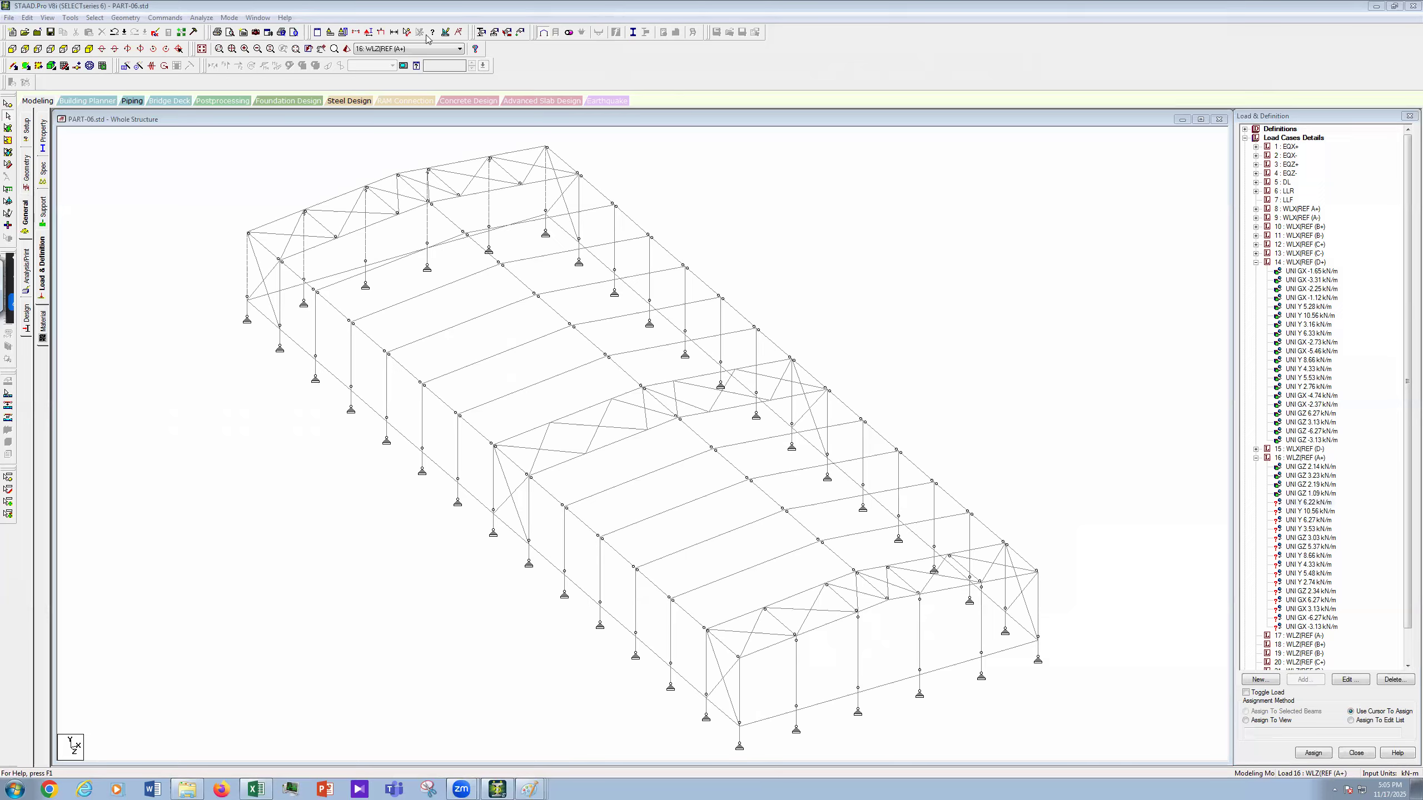
# Step: Measure the eave distance from the rear corner to the fourth frame and compare it with the longitudinal Zone 2 distance in the Excel wind calculation
pyautogui.click(248, 233)
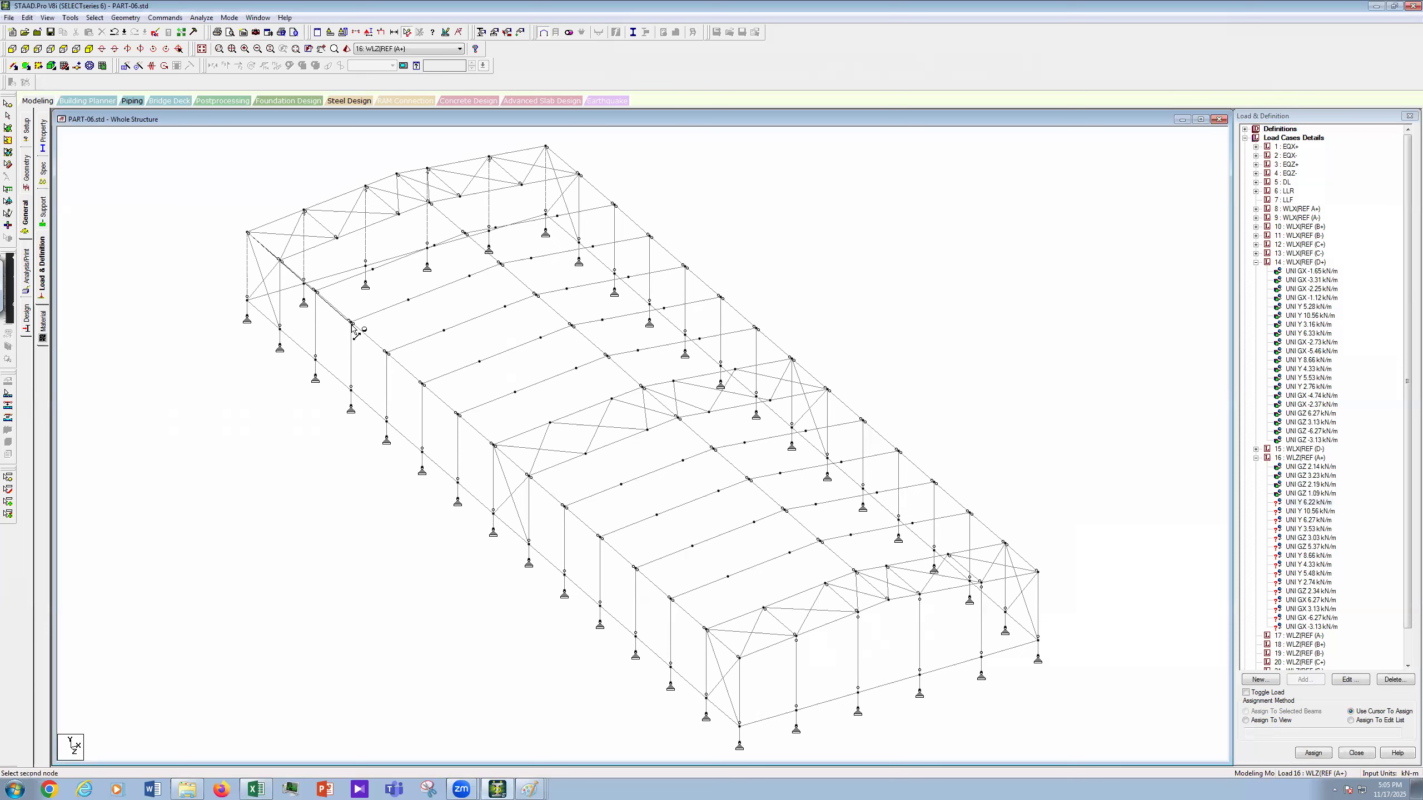
pyautogui.click(308, 286)
pyautogui.click(252, 789)
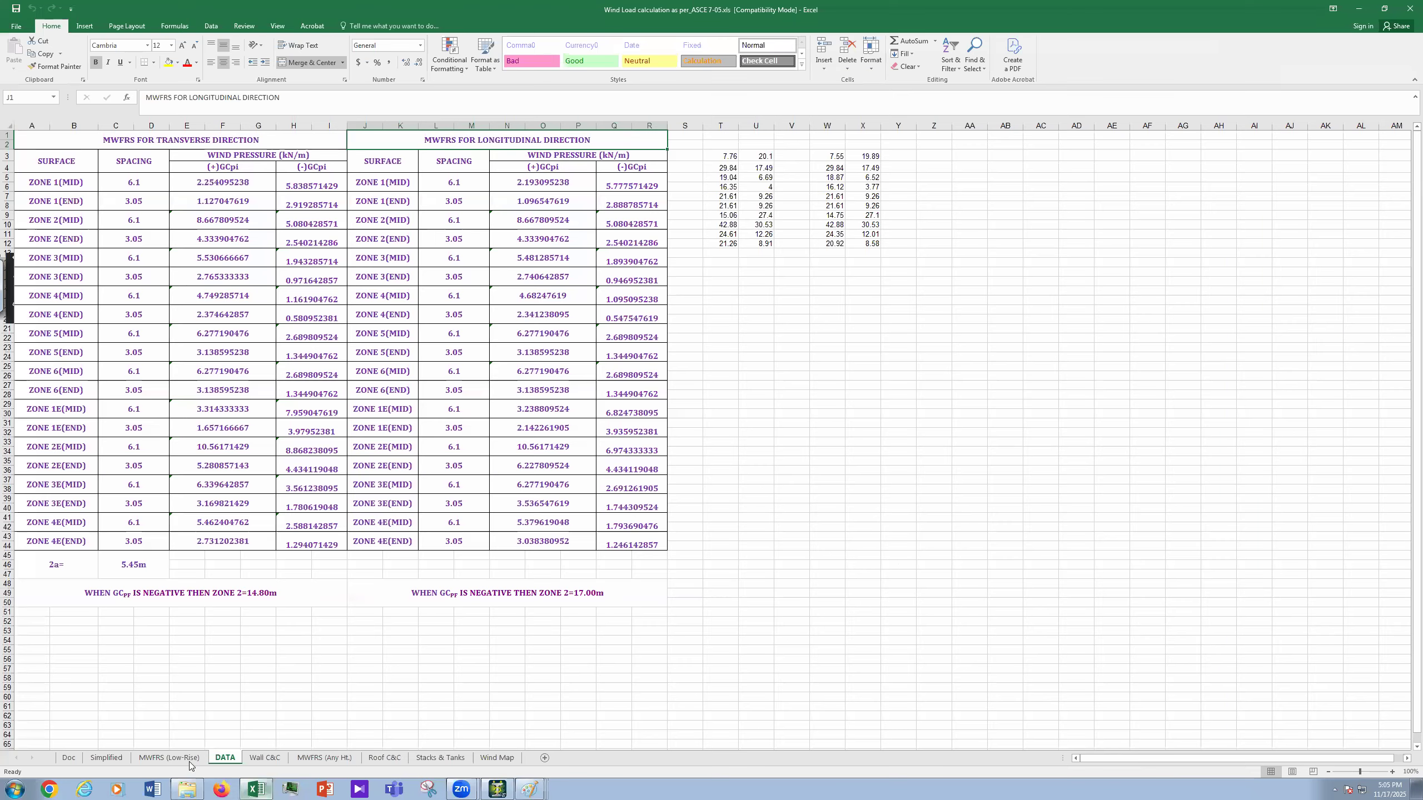
pyautogui.click(189, 760)
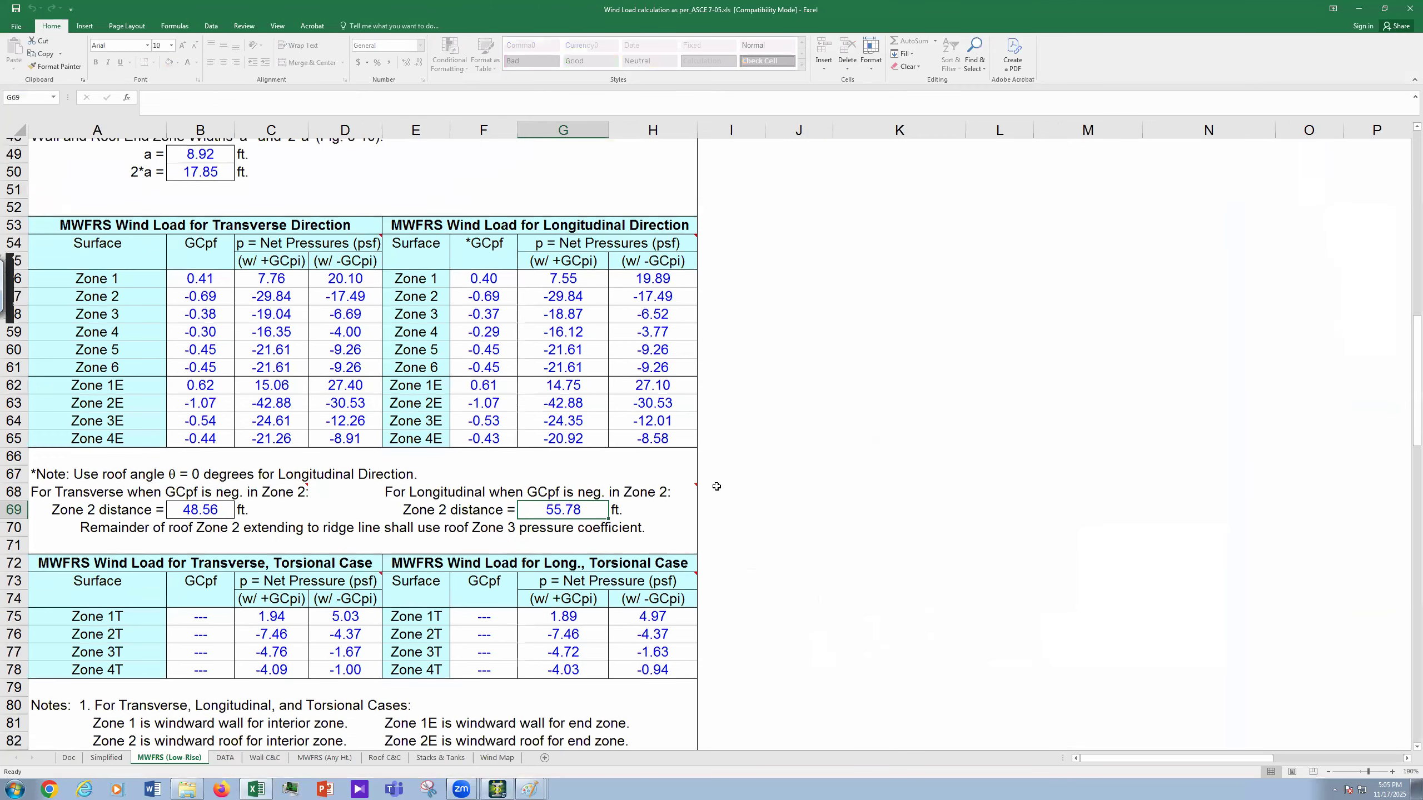
pyautogui.scroll(-2, 565, 422)
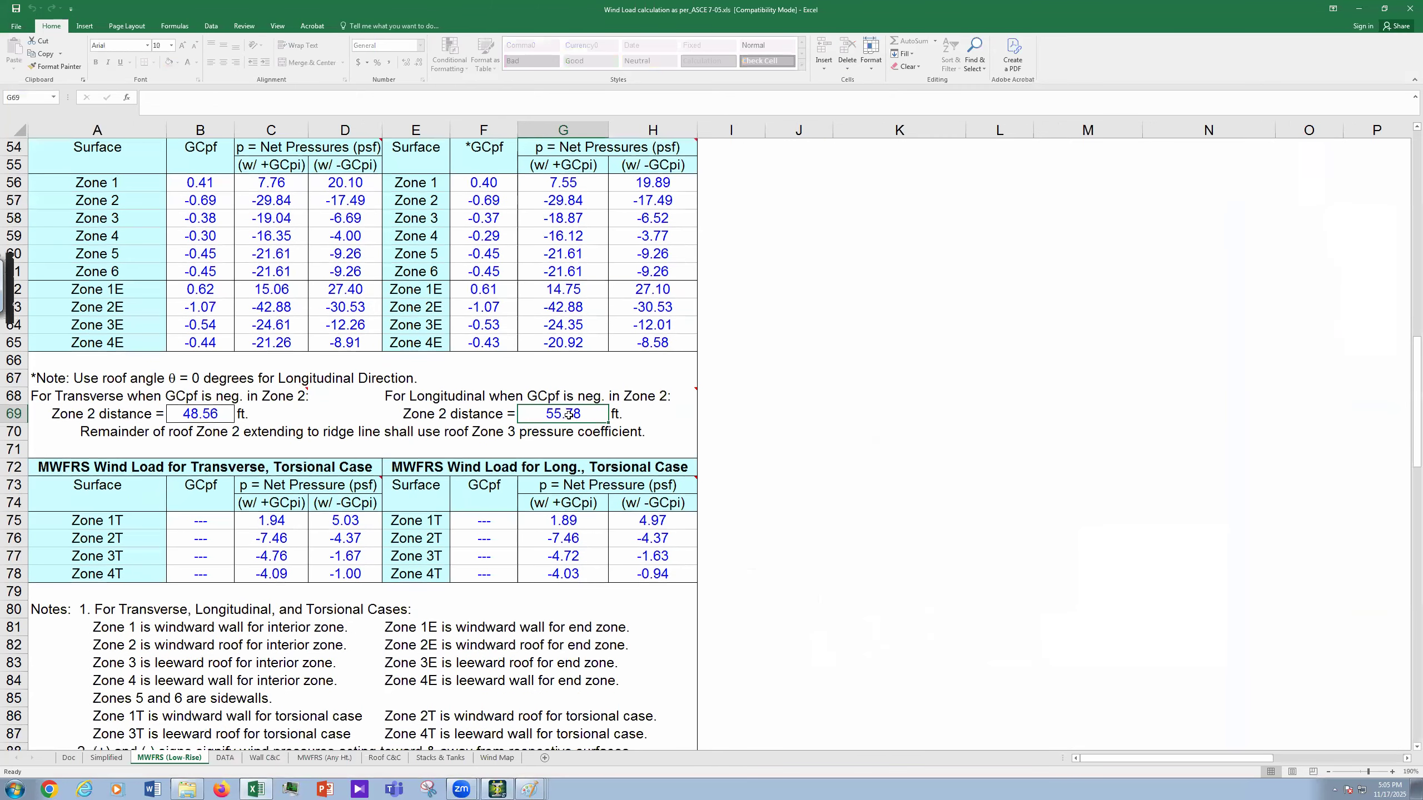
pyautogui.click(224, 758)
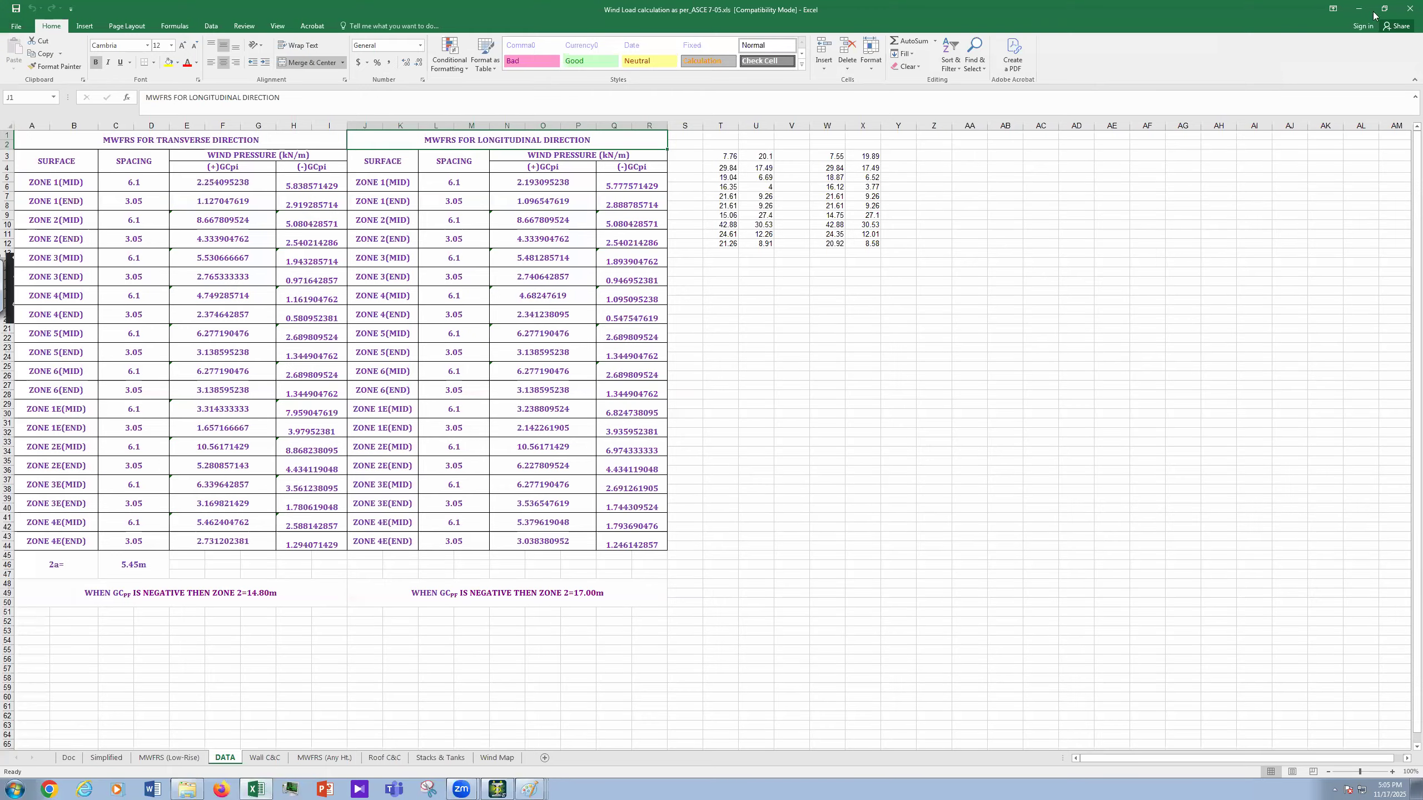
pyautogui.hotkey('alt', 'Tab')
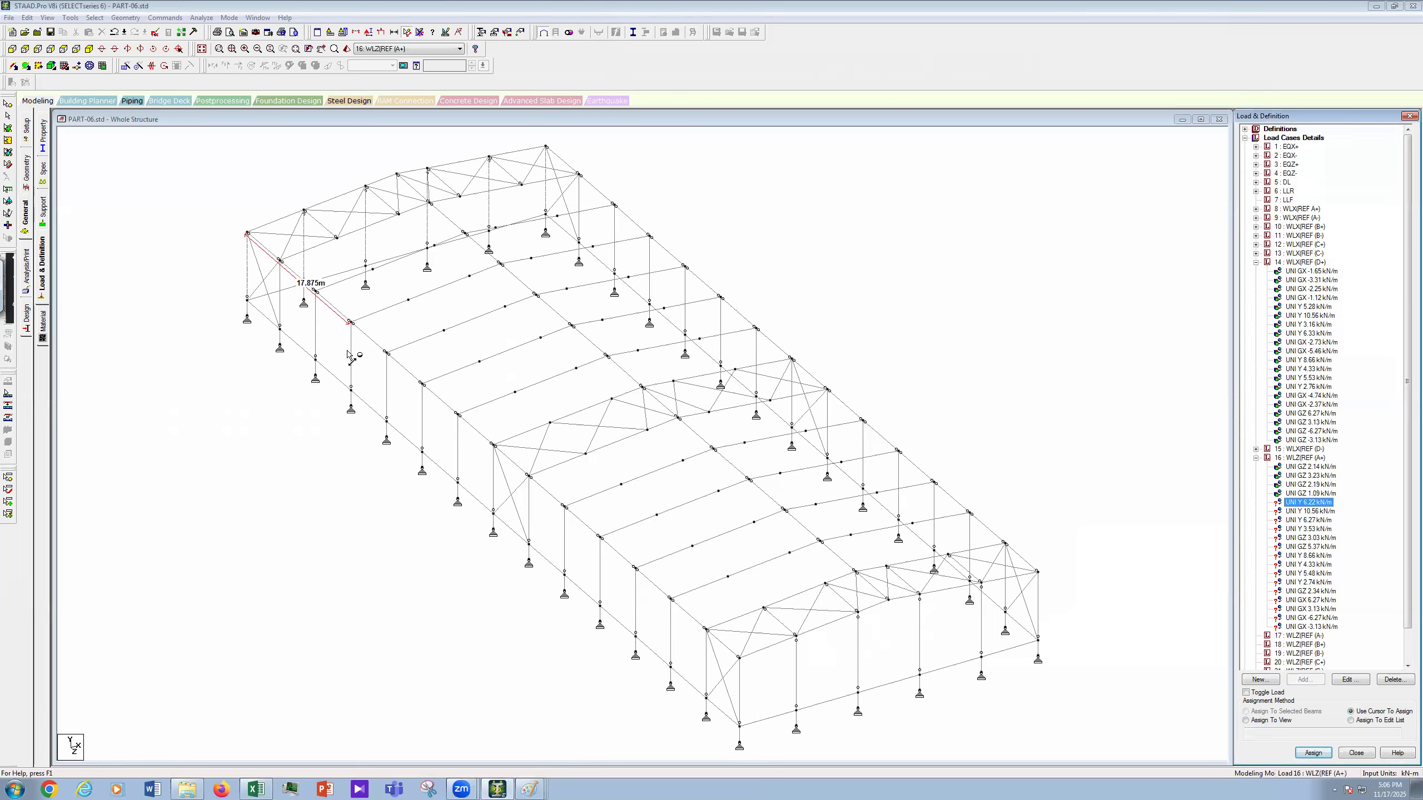
pyautogui.click(264, 789)
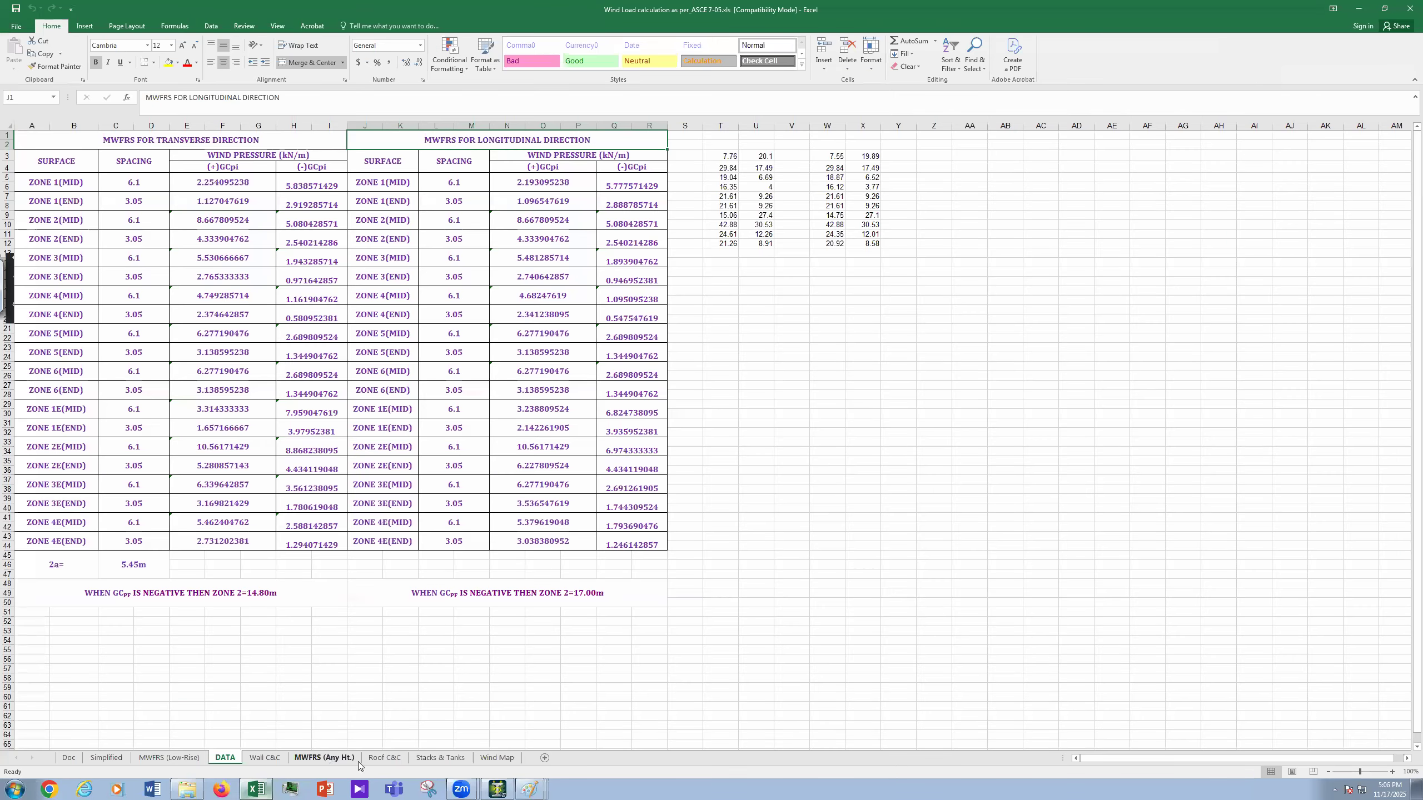
pyautogui.click(499, 787)
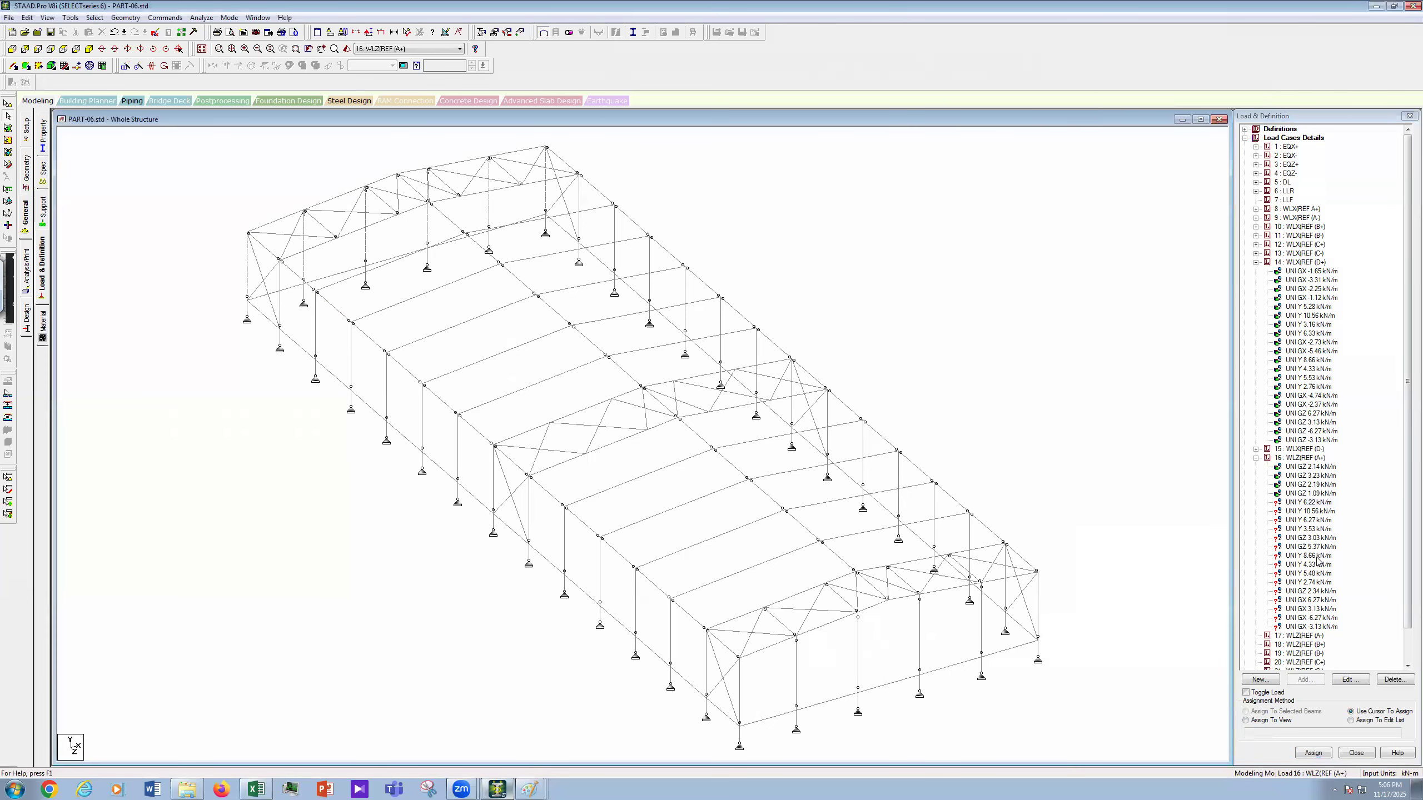
# Step: Assign the local Y 6.22 kN/m force of load case 16 to the eave-side rafter segment of the rear end frame
pyautogui.click(1316, 506)
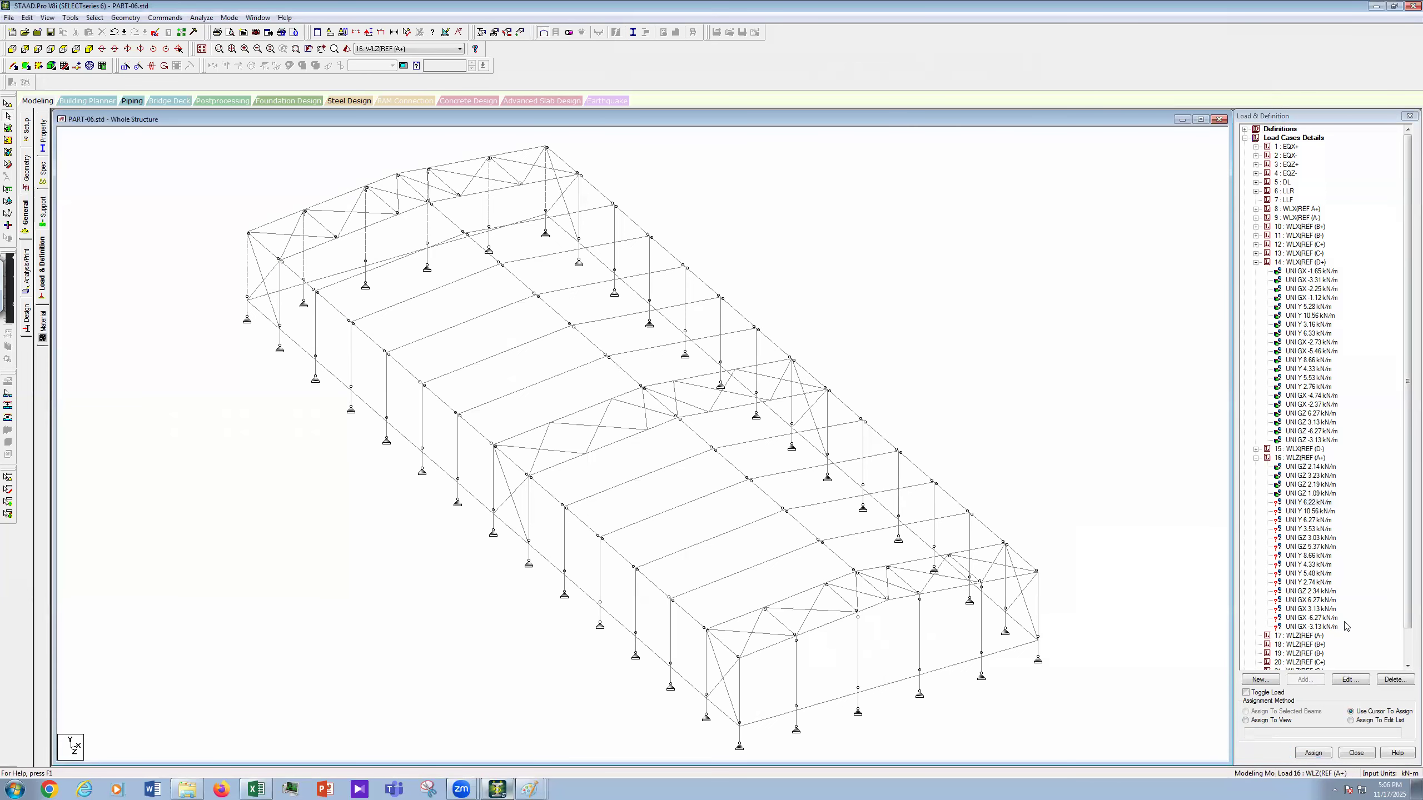
pyautogui.click(278, 222)
pyautogui.click(1279, 714)
pyautogui.click(1314, 753)
pyautogui.click(1339, 467)
# Step: Assign the local Y 10.56 kN/m force of load case 16 to the eave-side rafter segments of the second, third and fourth frames
pyautogui.click(1317, 512)
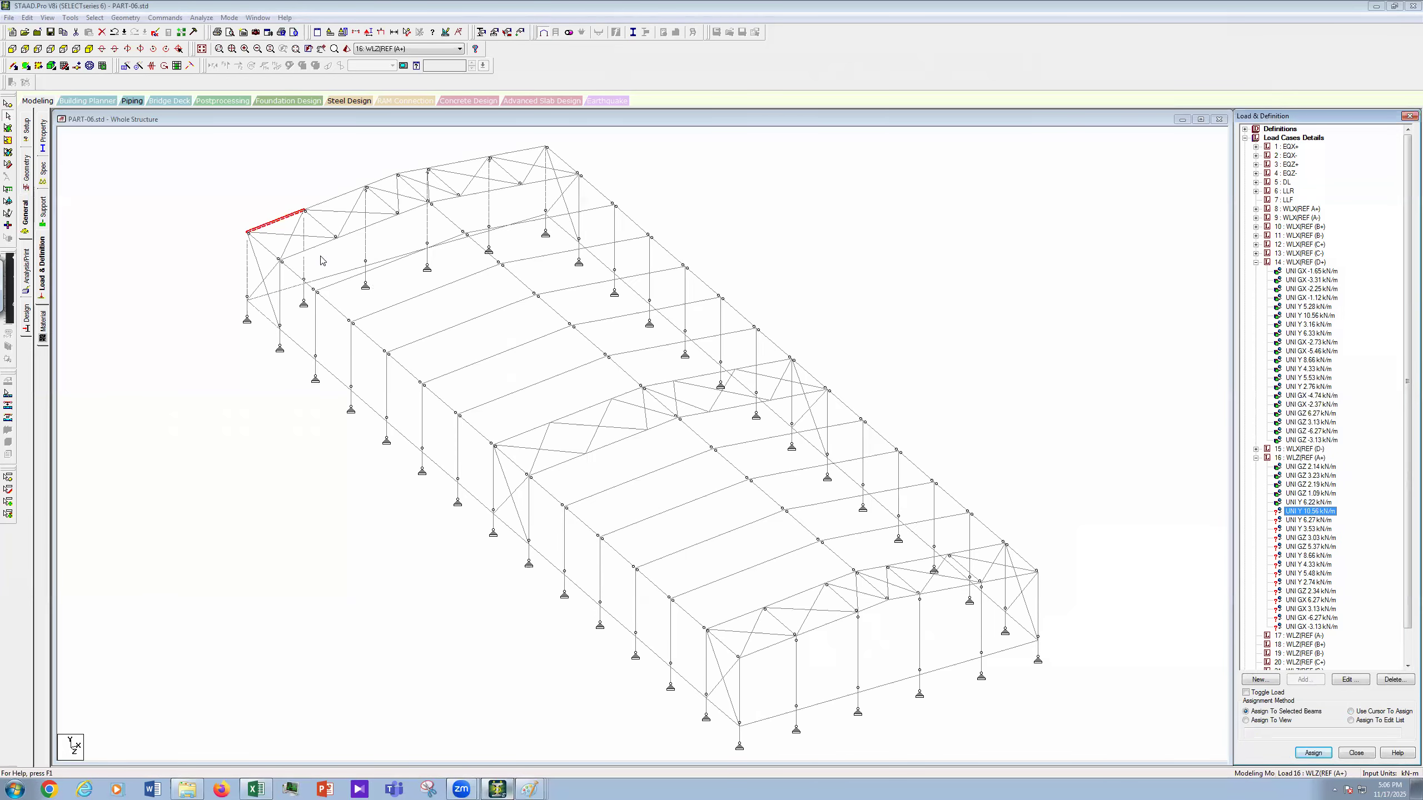
pyautogui.click(335, 280)
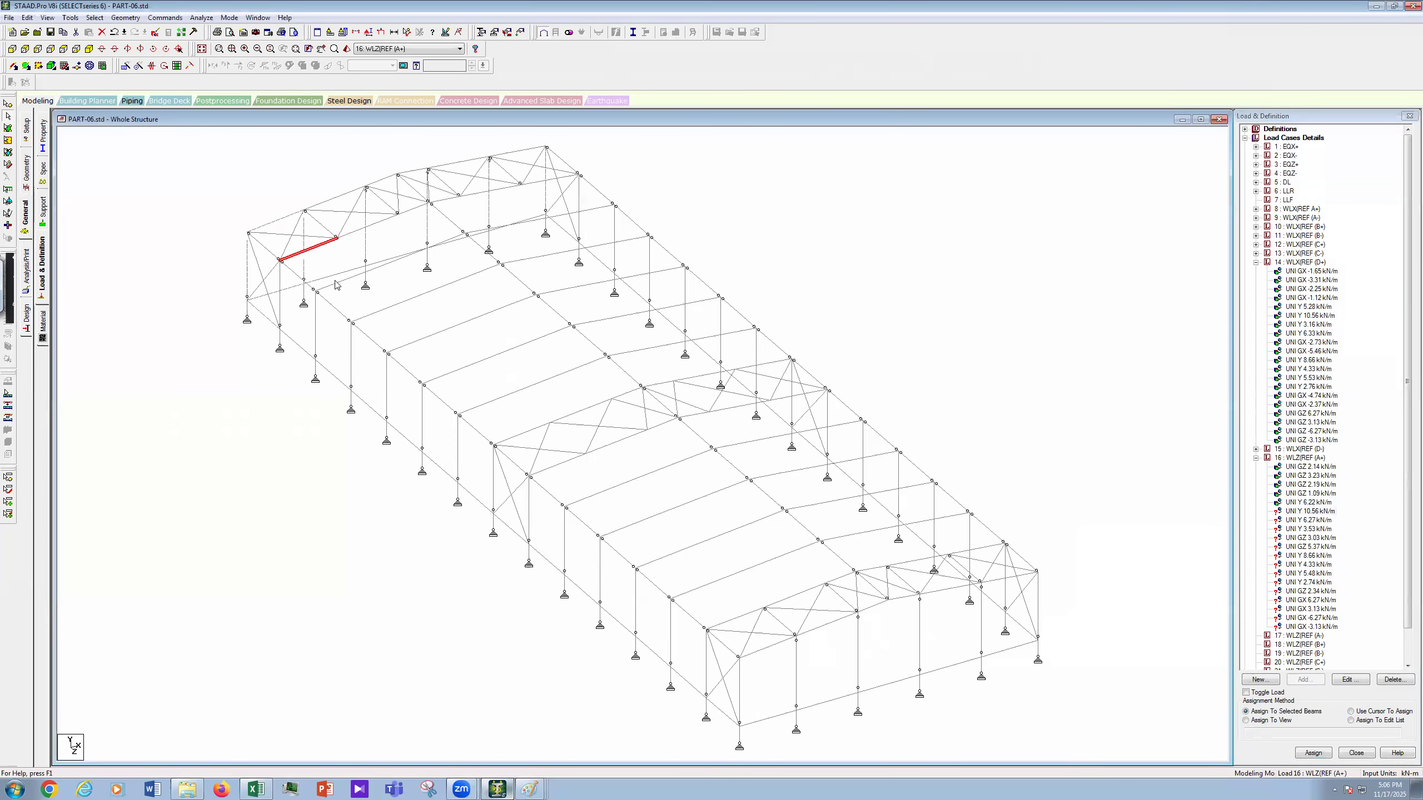
pyautogui.keyDown('ctrl'); pyautogui.click(344, 280); pyautogui.keyUp('ctrl')
pyautogui.keyDown('ctrl'); pyautogui.click(380, 311); pyautogui.keyUp('ctrl')
pyautogui.click(1313, 754)
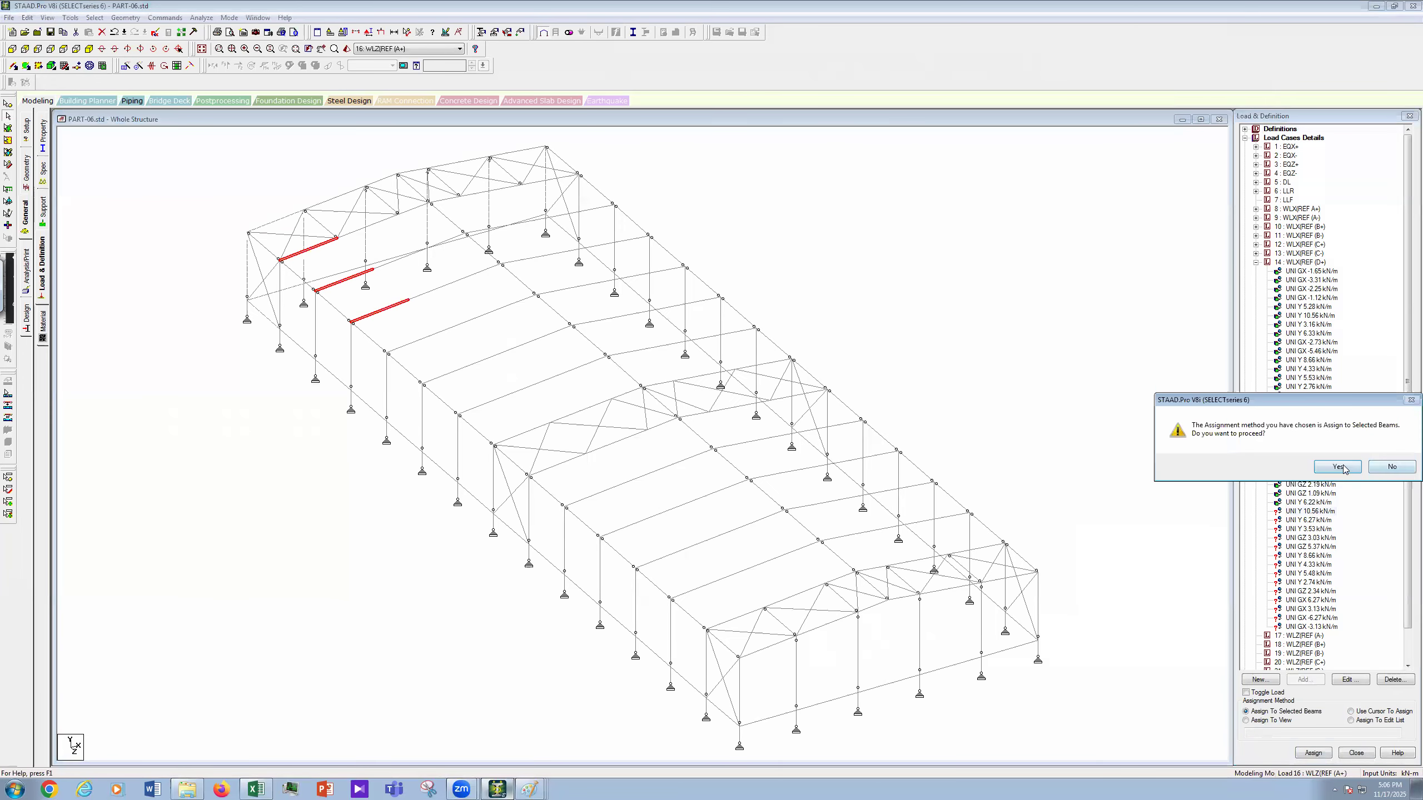
pyautogui.click(1343, 467)
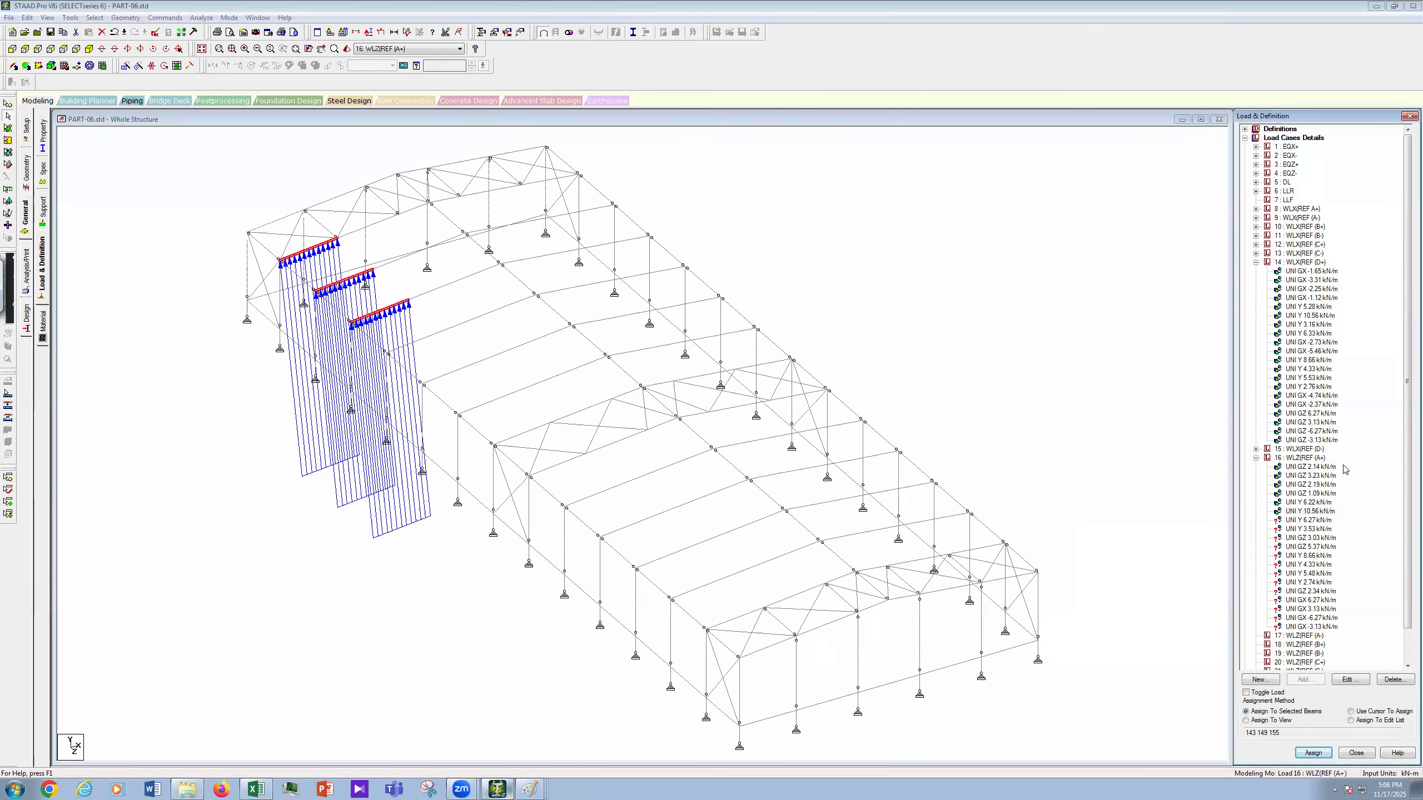
# Step: Assign the local Y 6.27 kN/m force of load case 16 to the eave-side rafter segments of the fifth through fourteenth frames
pyautogui.click(1327, 522)
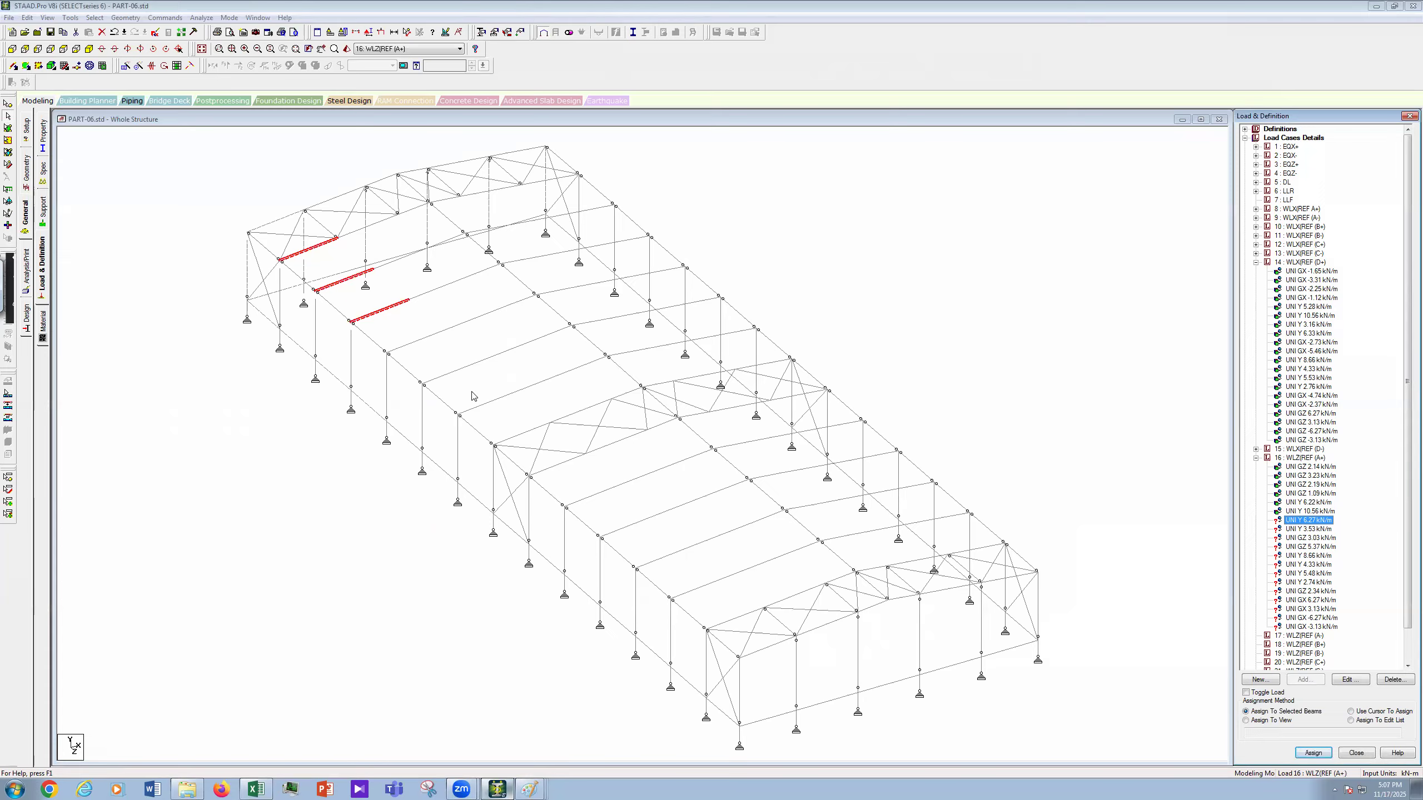
pyautogui.click(416, 340)
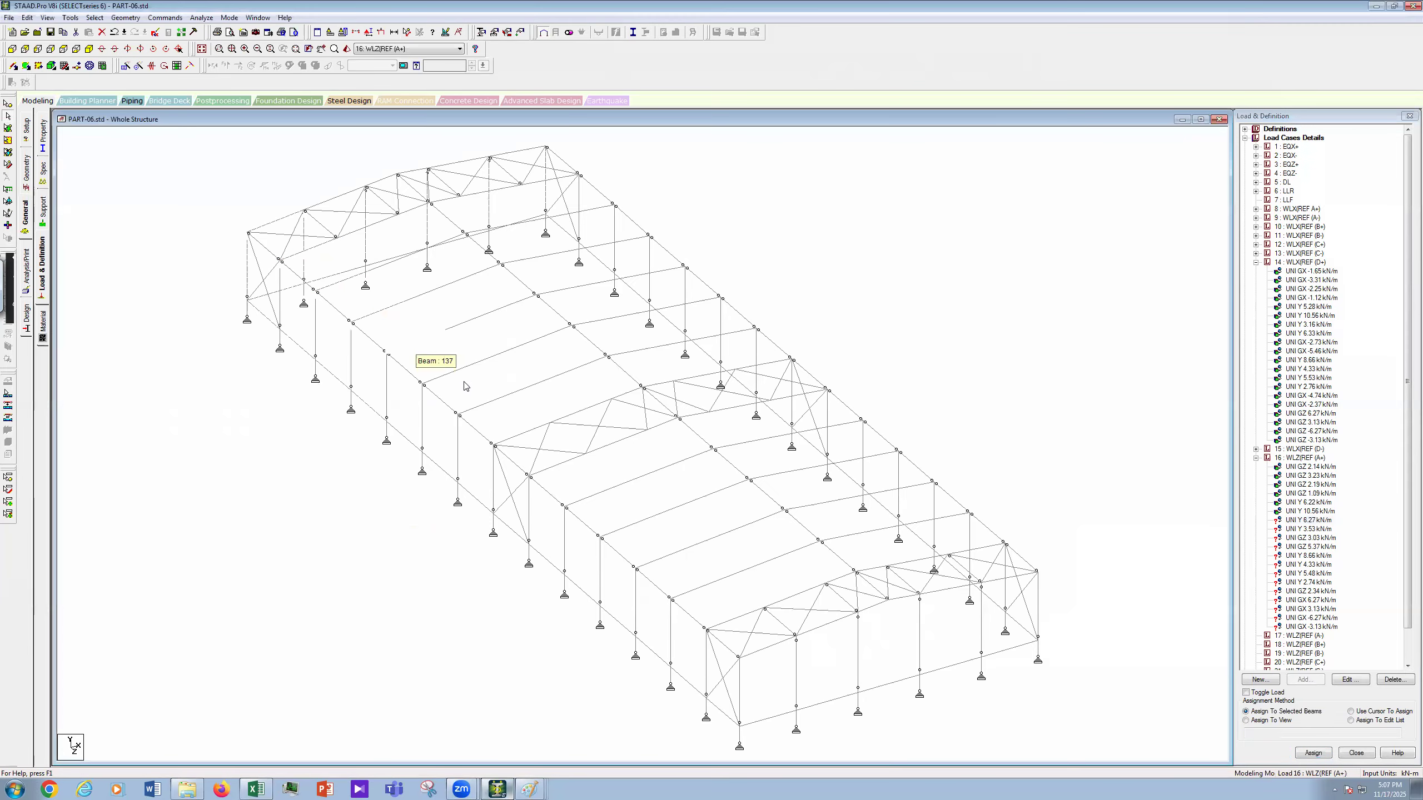
pyautogui.keyDown('ctrl'); pyautogui.click(487, 403); pyautogui.keyUp('ctrl')
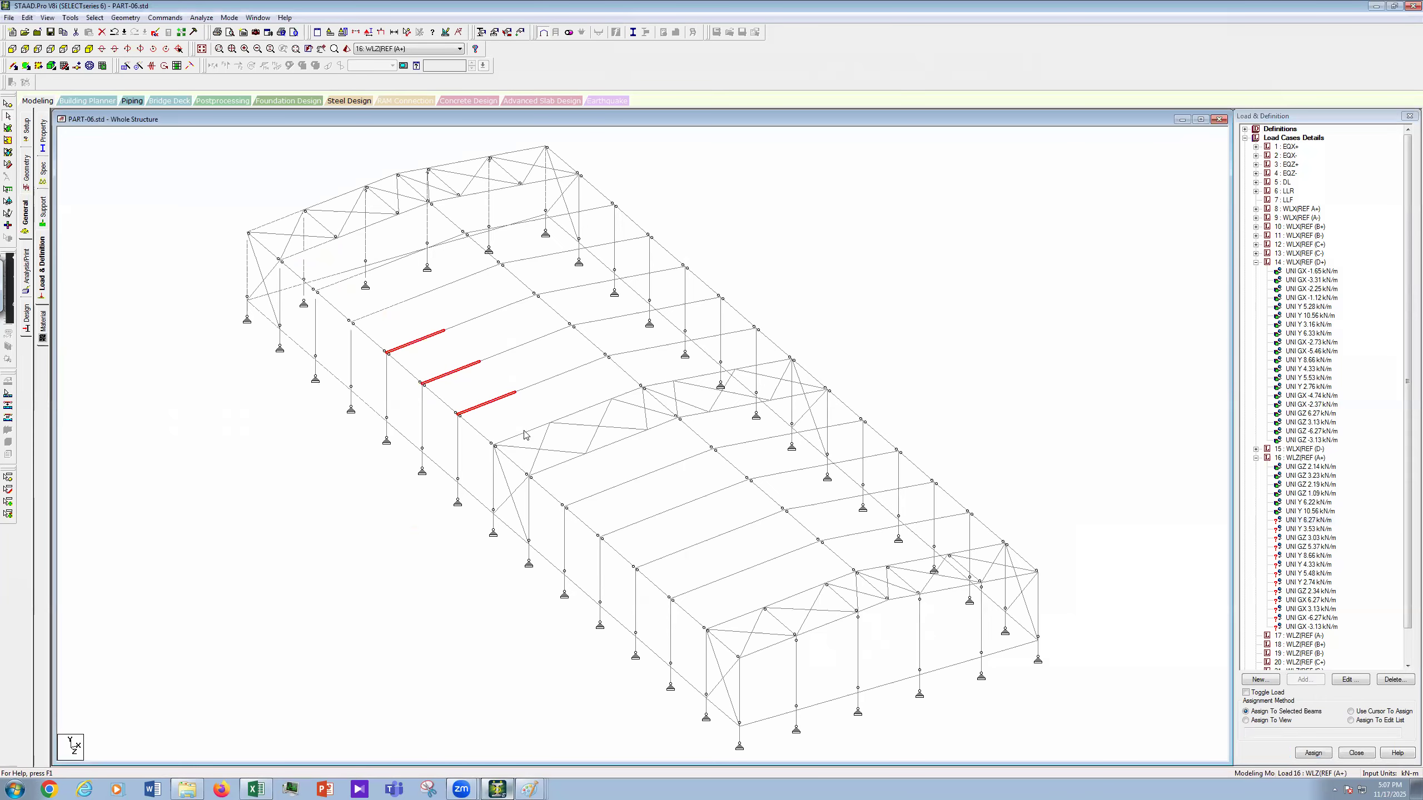
pyautogui.keyDown('ctrl'); pyautogui.click(524, 433); pyautogui.keyUp('ctrl')
pyautogui.keyDown('ctrl'); pyautogui.click(595, 495); pyautogui.keyUp('ctrl')
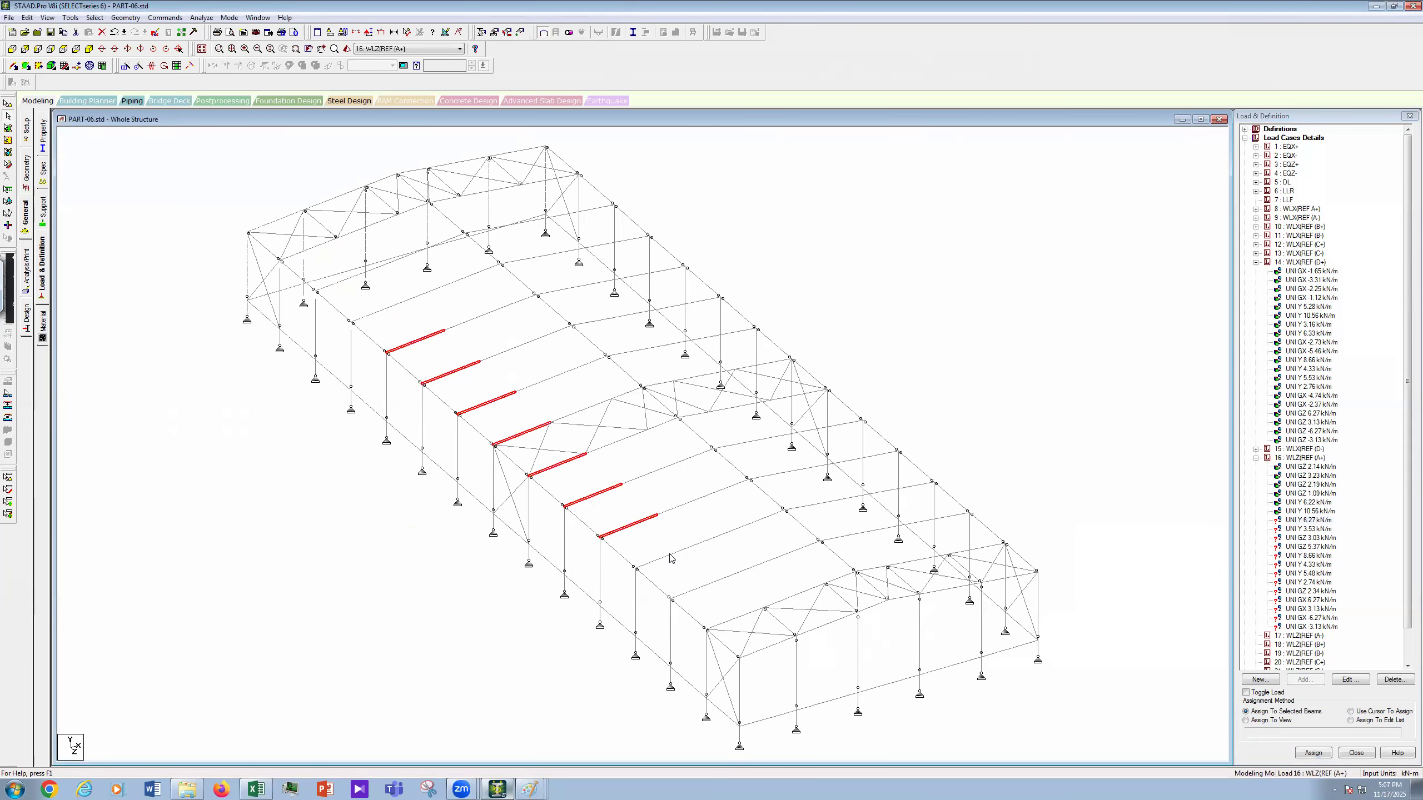
pyautogui.keyDown('ctrl'); pyautogui.click(704, 589); pyautogui.keyUp('ctrl')
pyautogui.click(1314, 752)
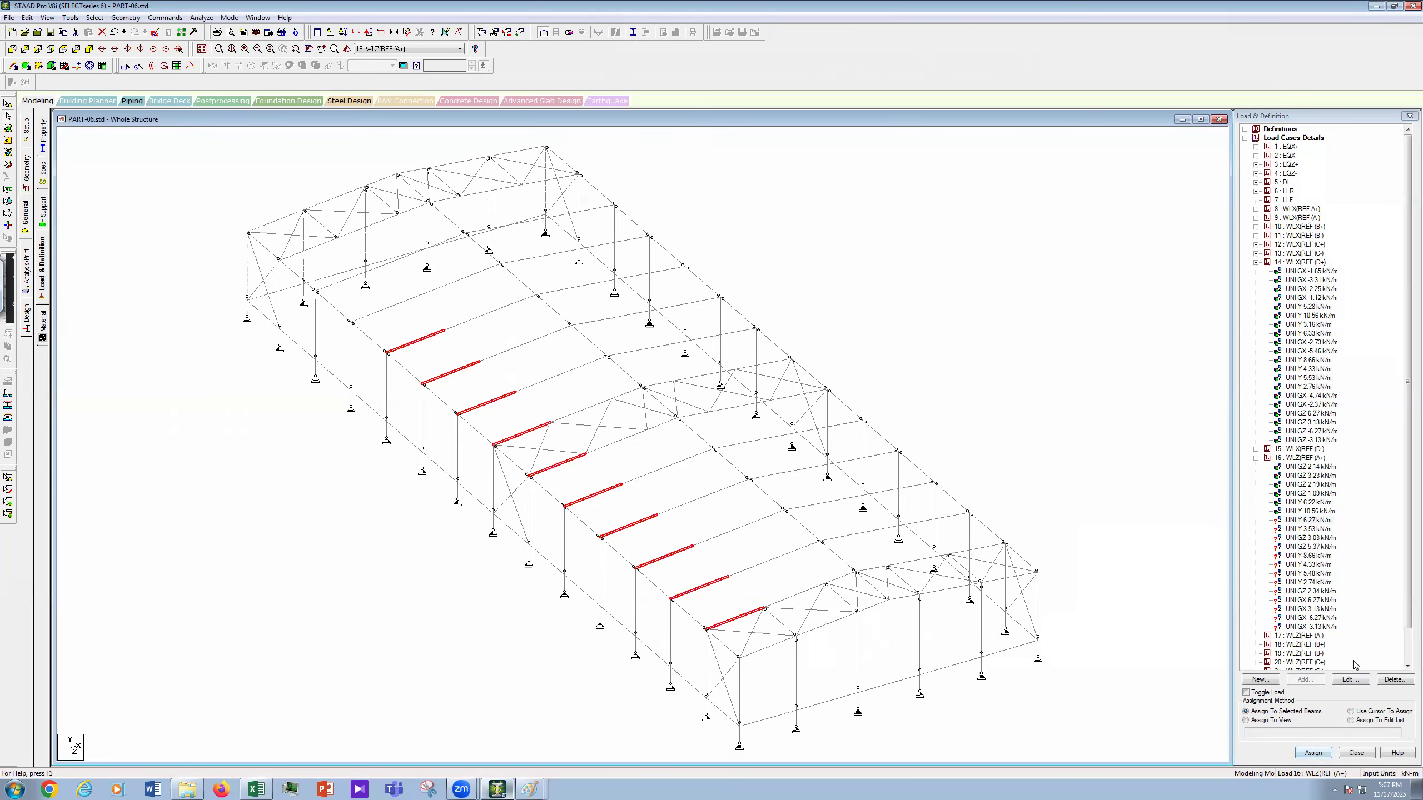
pyautogui.click(1338, 467)
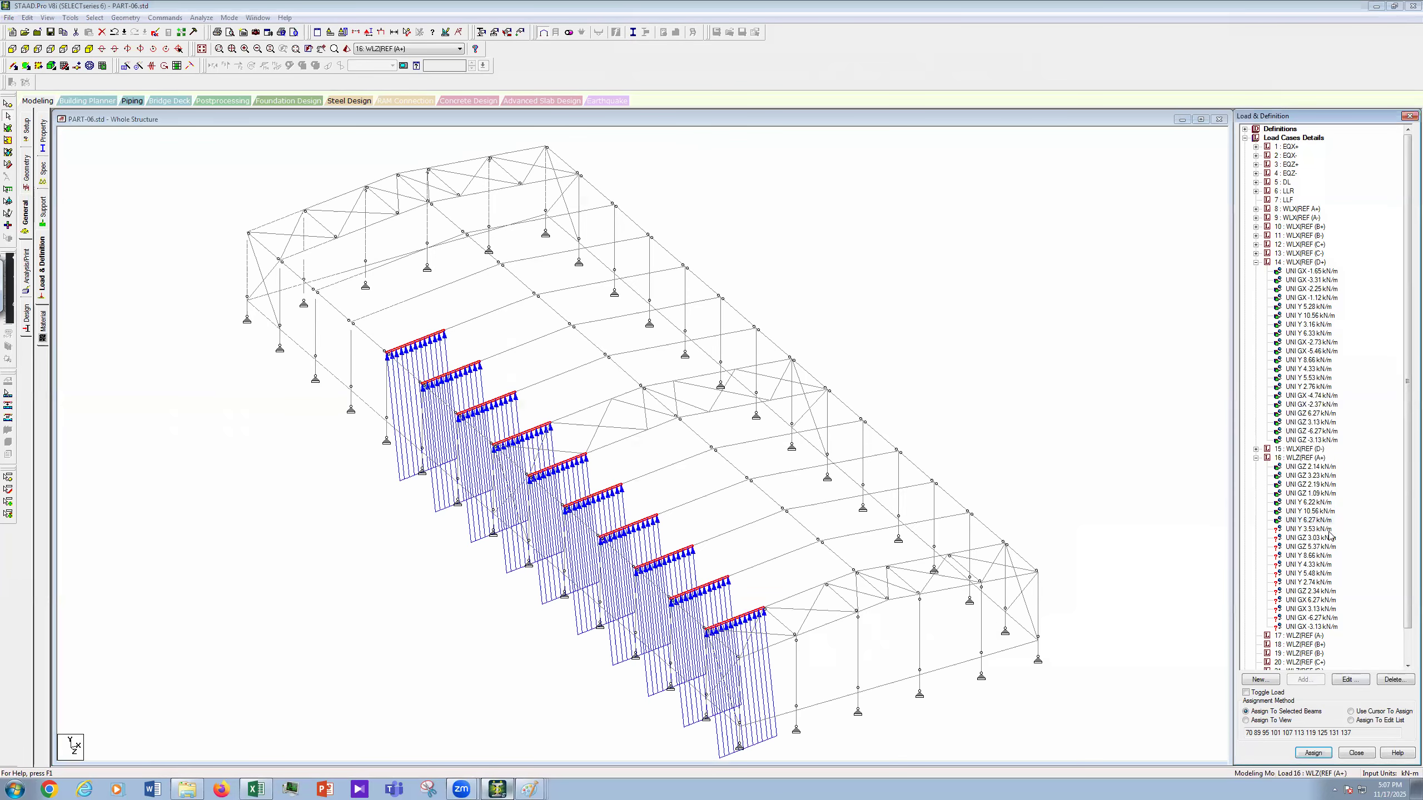
# Step: Assign the local Y 3.53 kN/m force of load case 16 to the eave-side rafter segment of the front end frame
pyautogui.click(766, 647)
pyautogui.click(1313, 752)
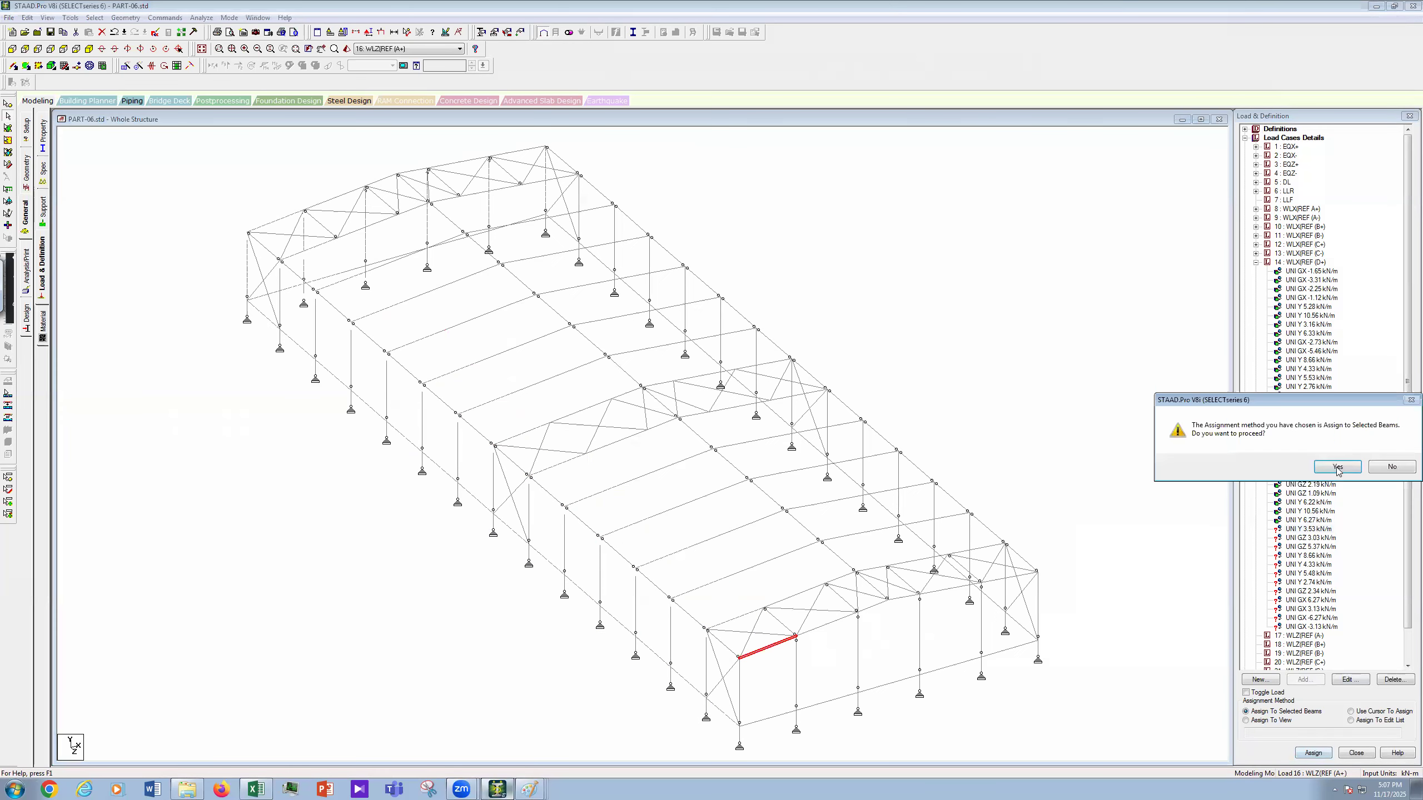
pyautogui.click(1338, 467)
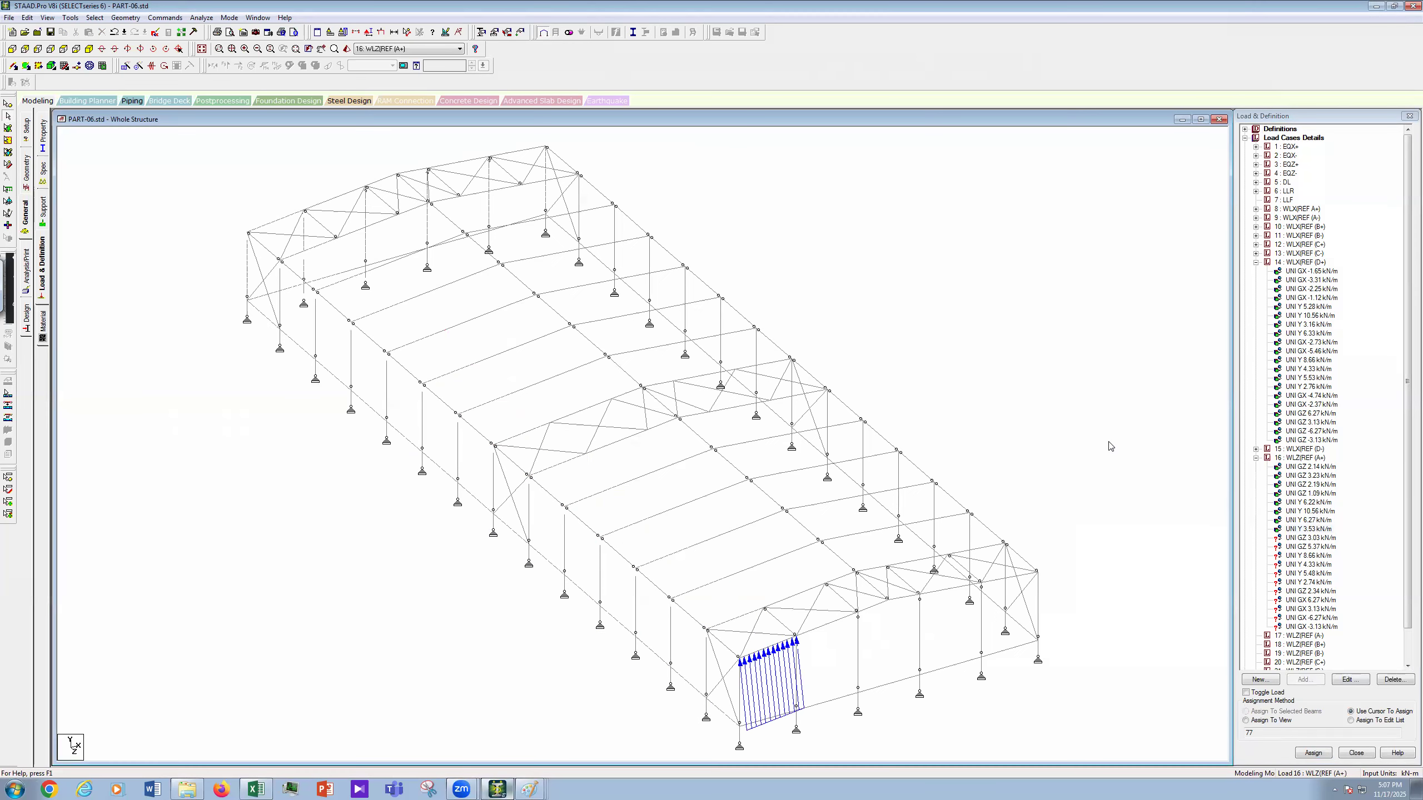
# Step: Review which members carry the GZ wall forces and the local Y eave-side roof forces already assigned in load case 16
pyautogui.click(1320, 467)
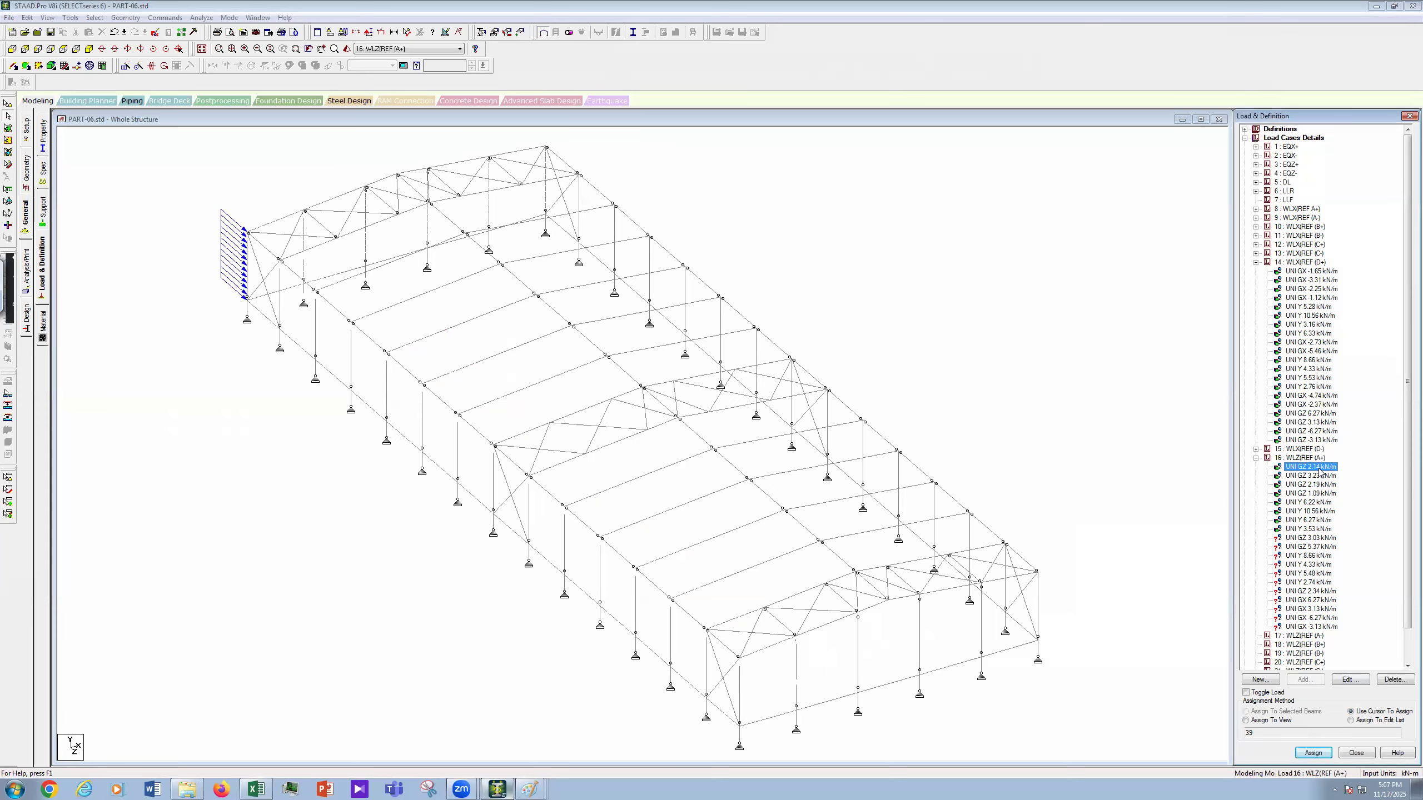
pyautogui.press('Down')
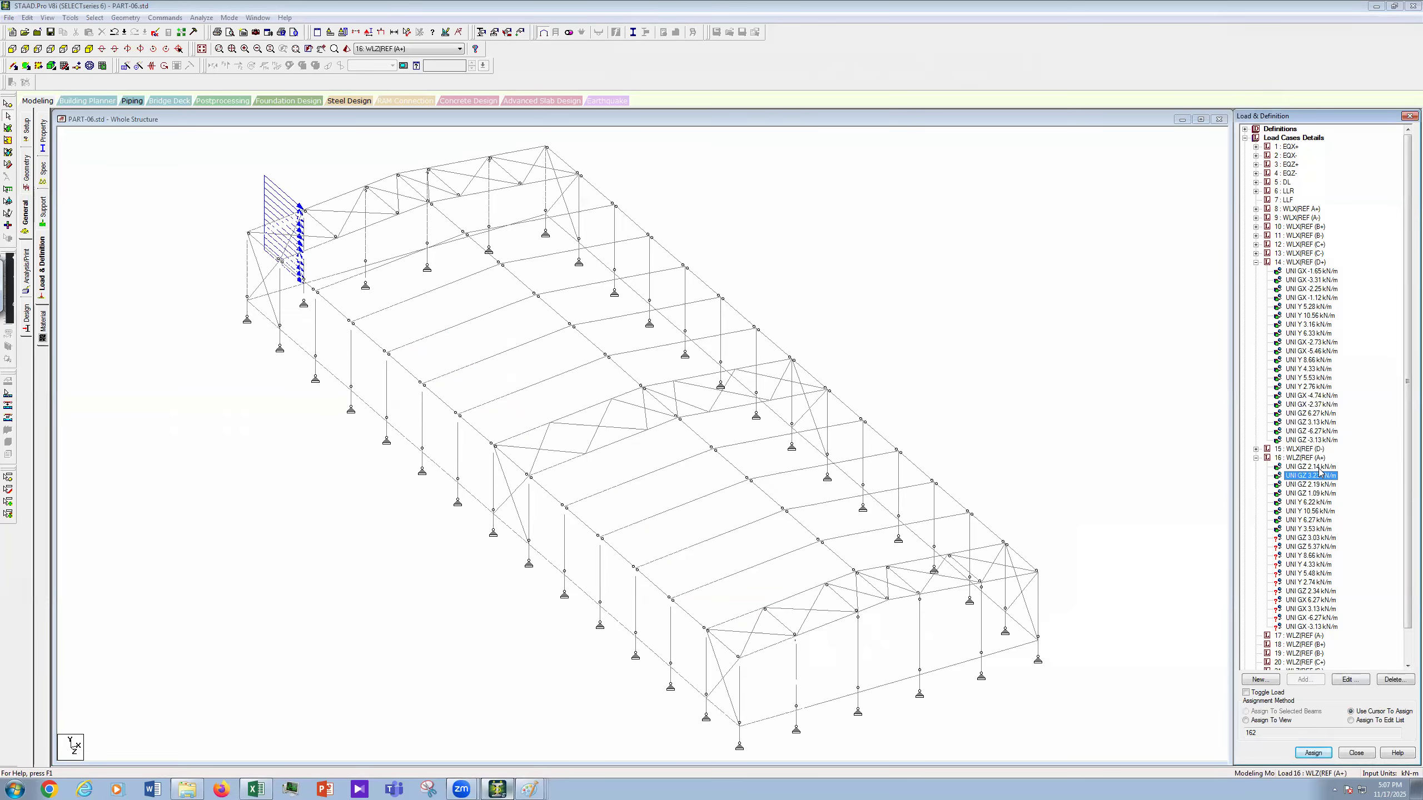
pyautogui.press('Down')
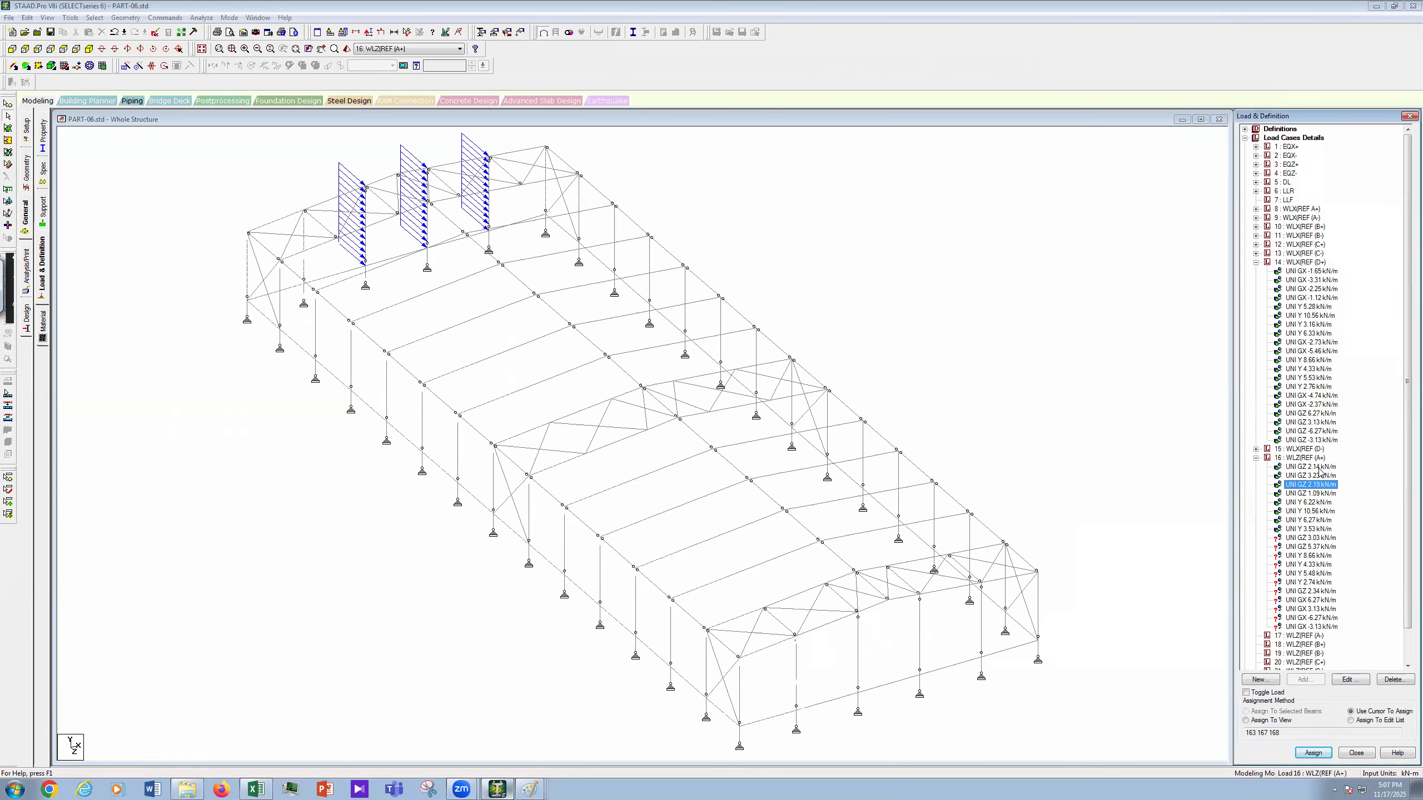
pyautogui.press('Down')
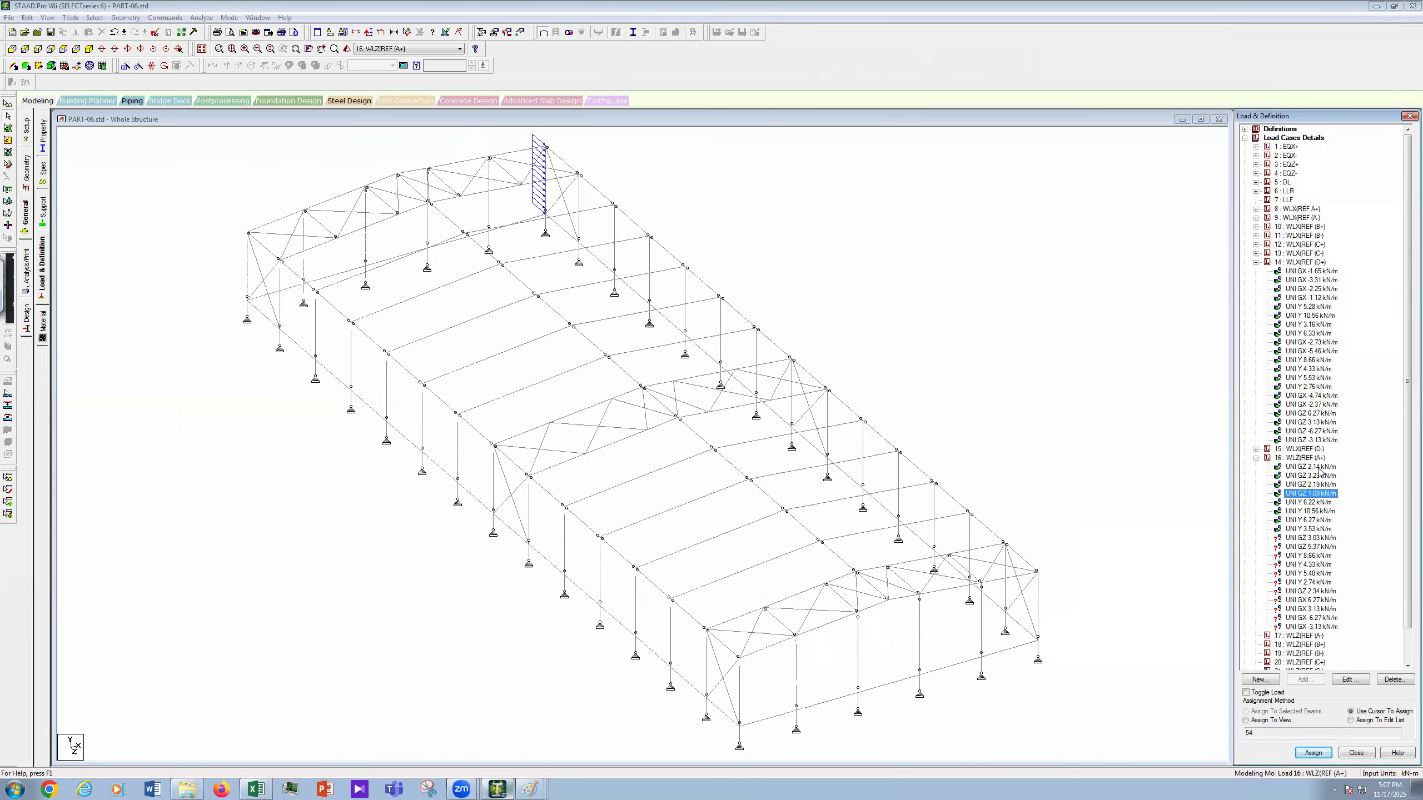
pyautogui.press('Down')
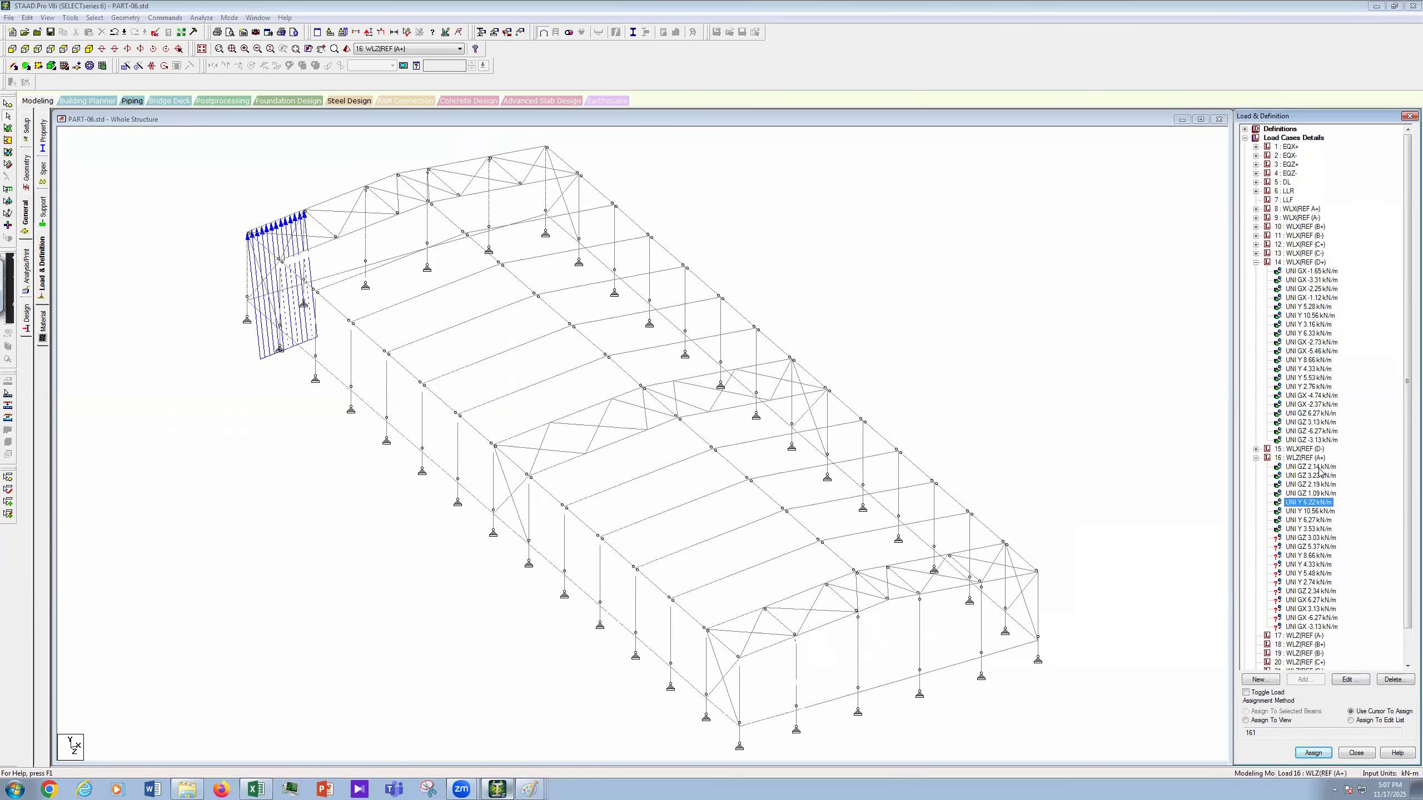
pyautogui.press('Down')
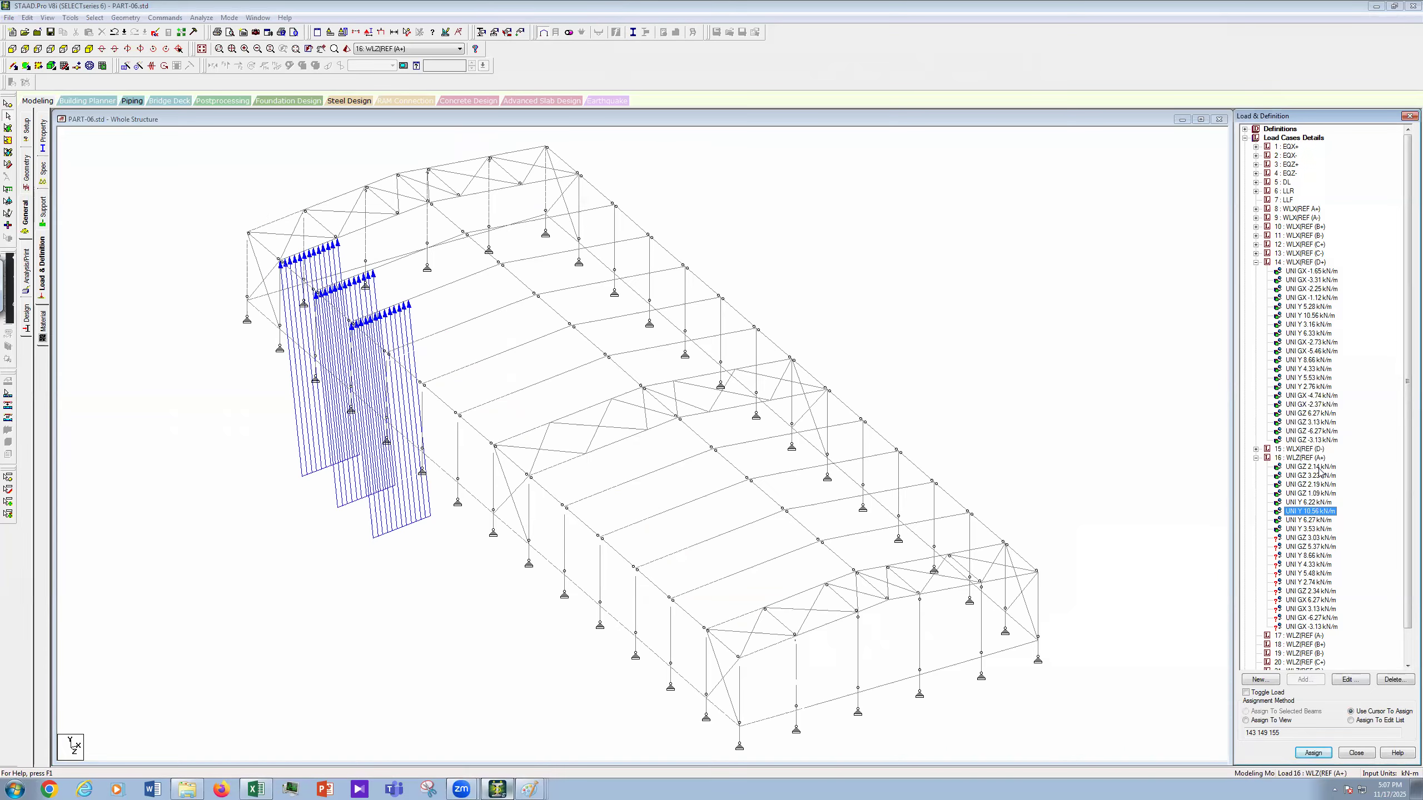
pyautogui.press('Up')
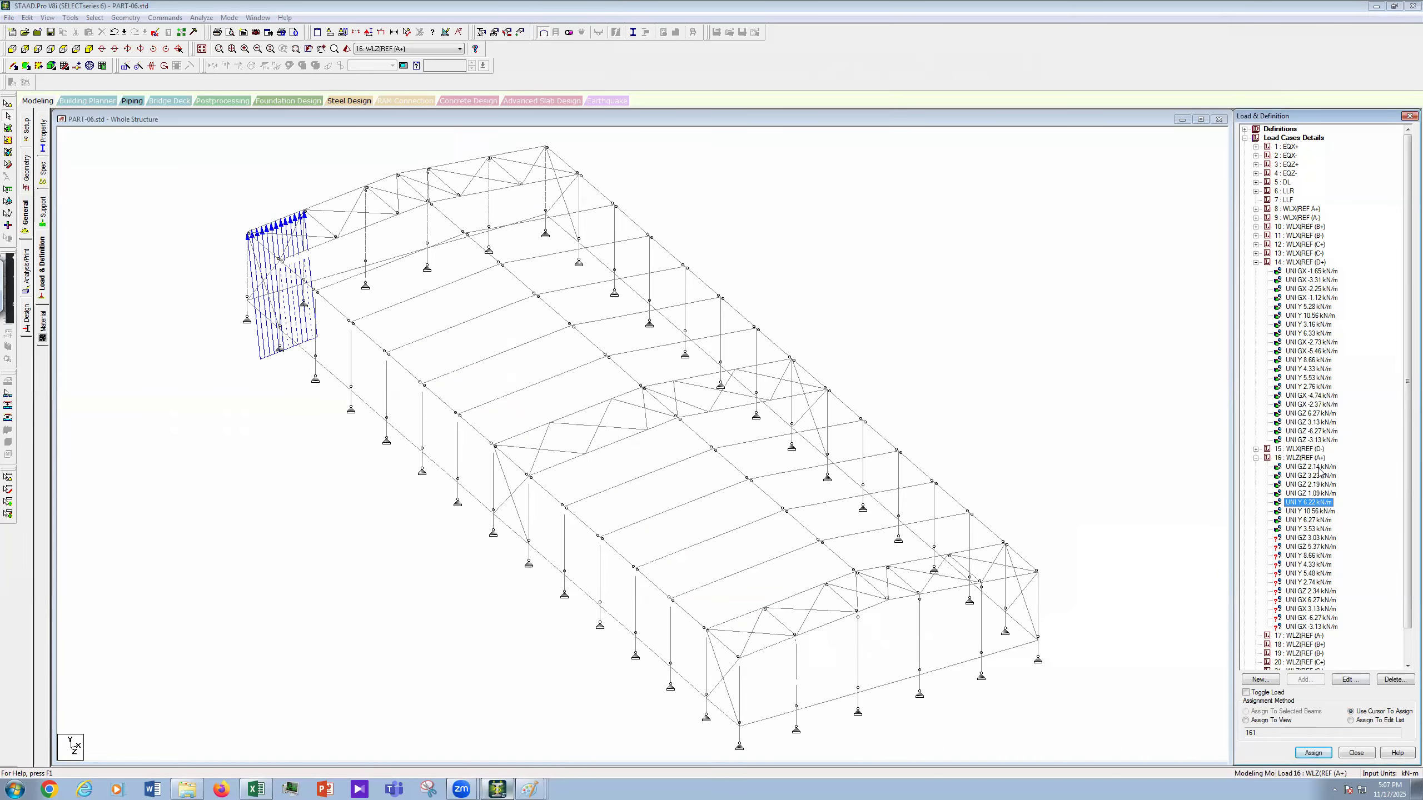
pyautogui.press('Down')
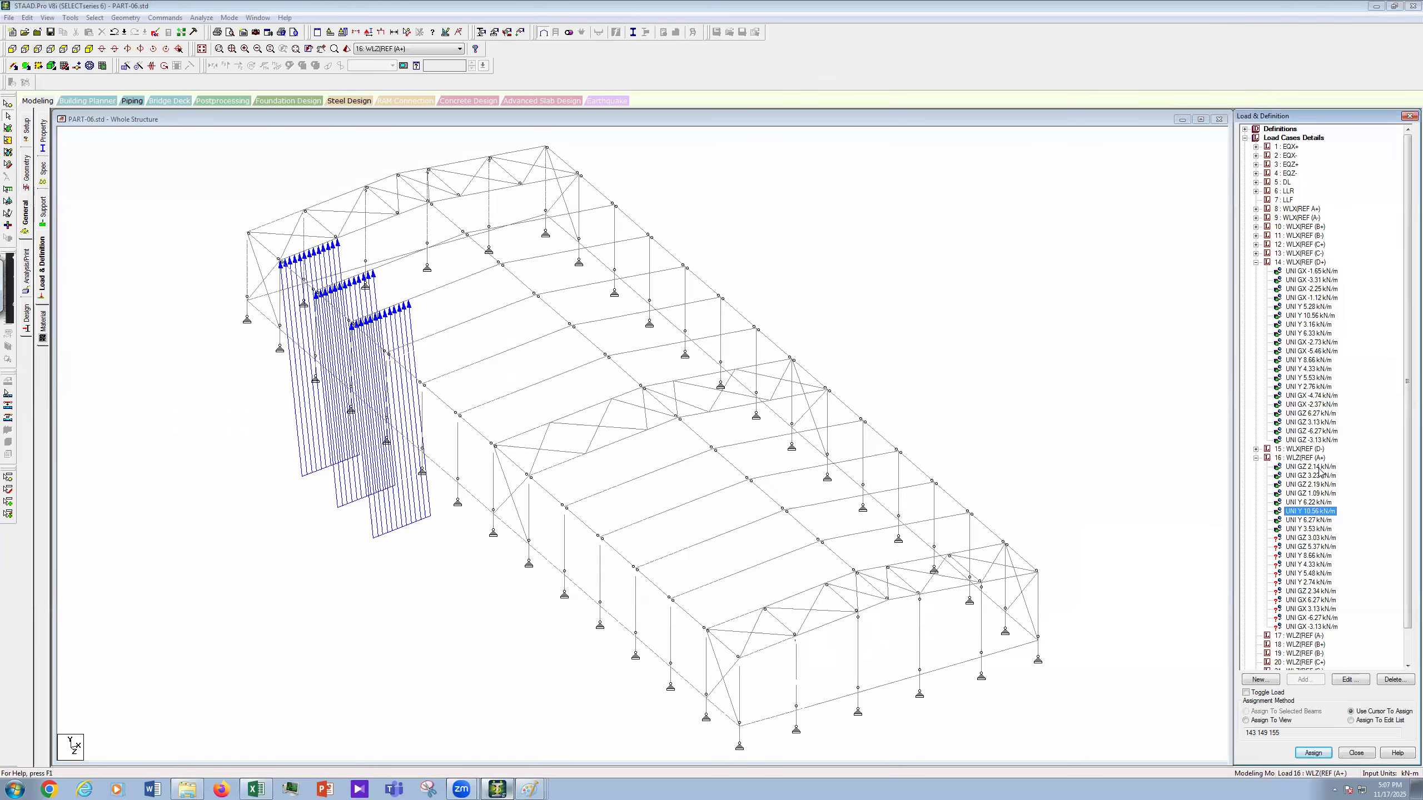
pyautogui.press('Down')
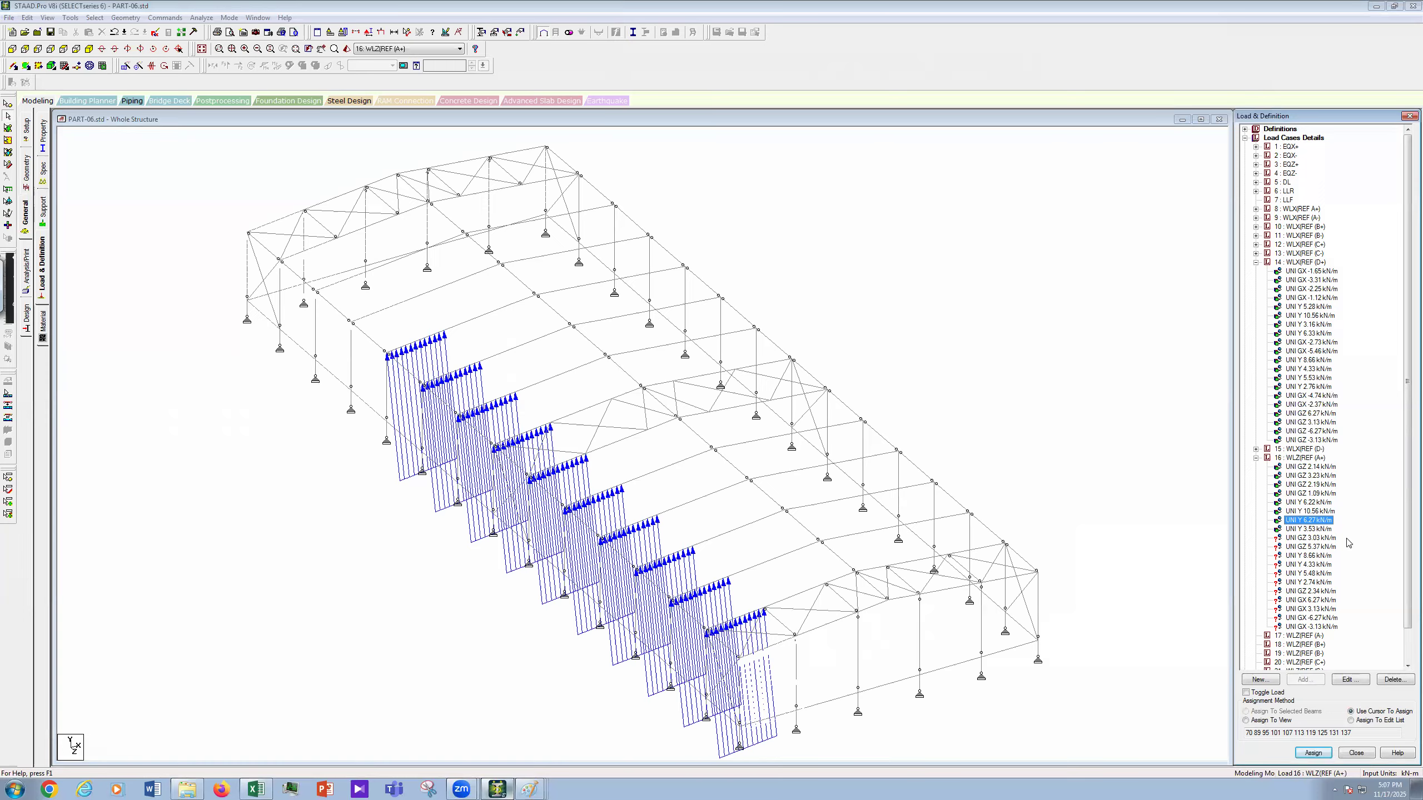
pyautogui.click(1311, 529)
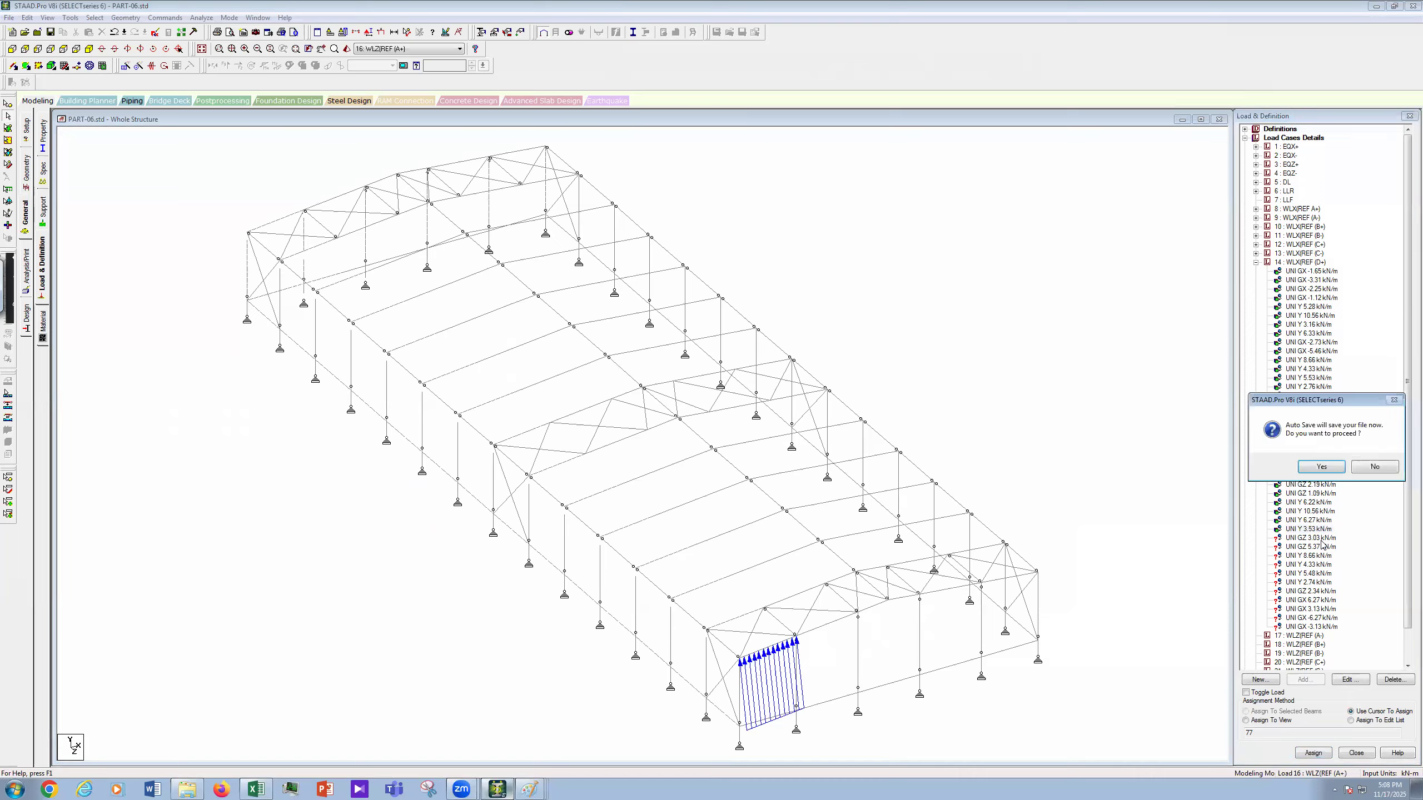
# Step: Save the modified structure and assign the GZ 3.03 kN/m force of load case 16 to the near corner column of the front end wall
pyautogui.click(1322, 467)
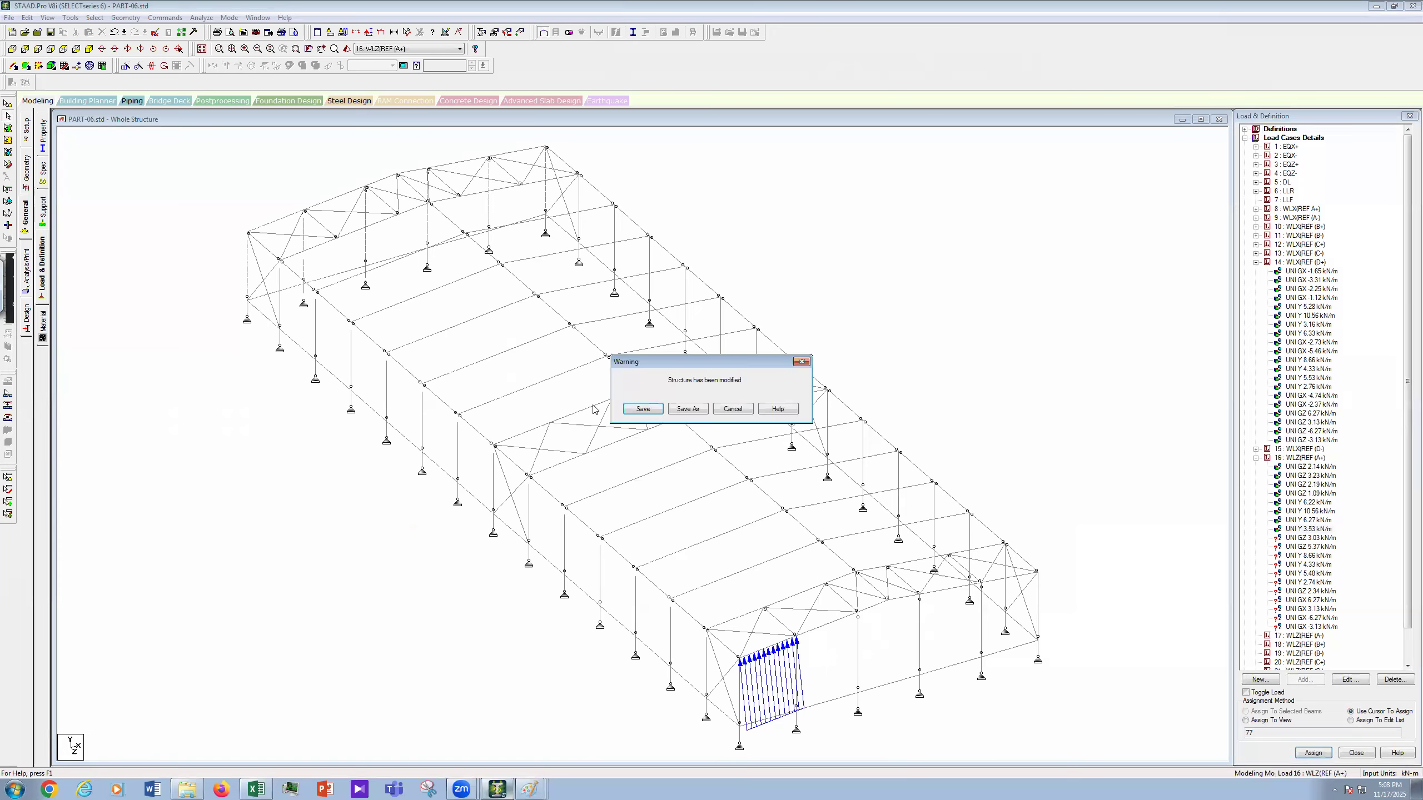
pyautogui.click(638, 405)
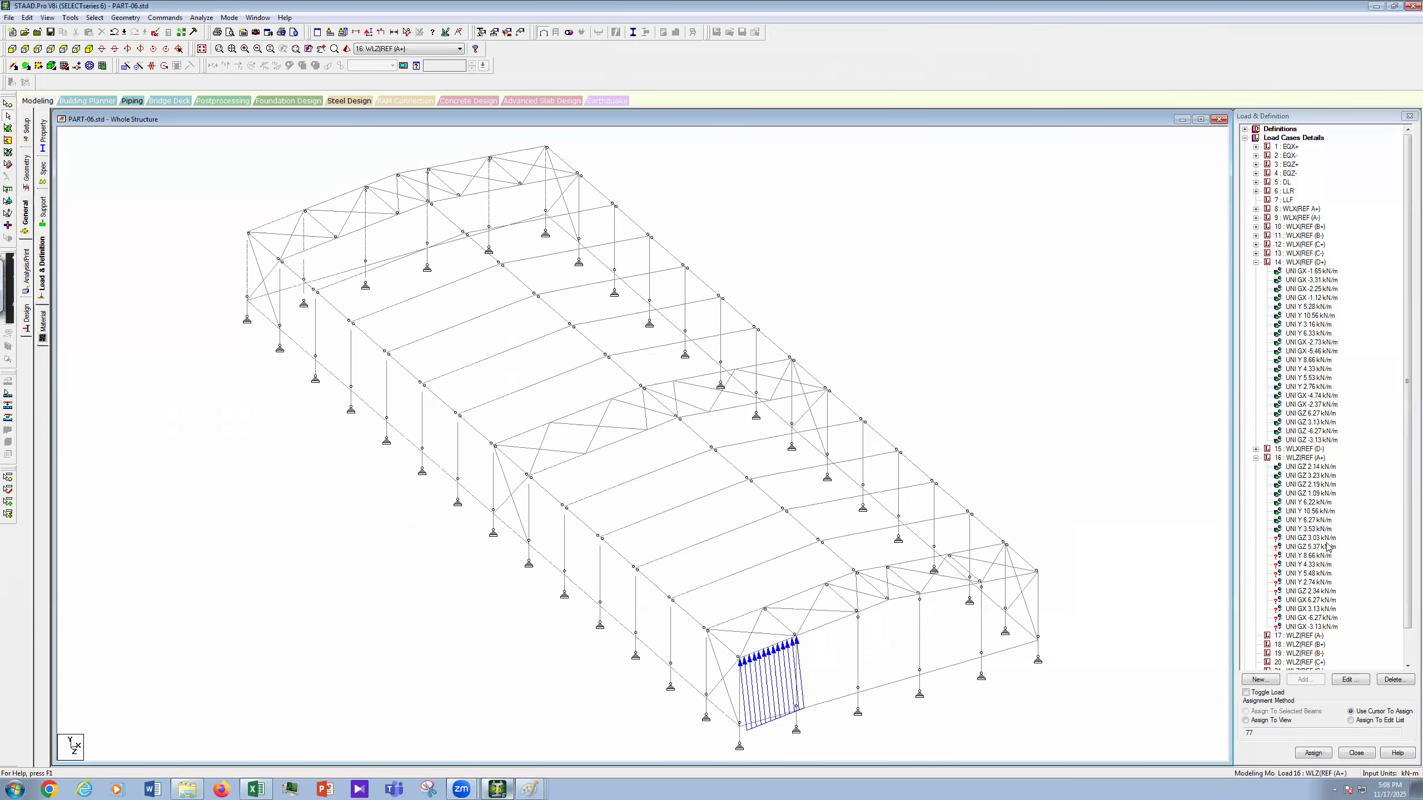
pyautogui.click(741, 692)
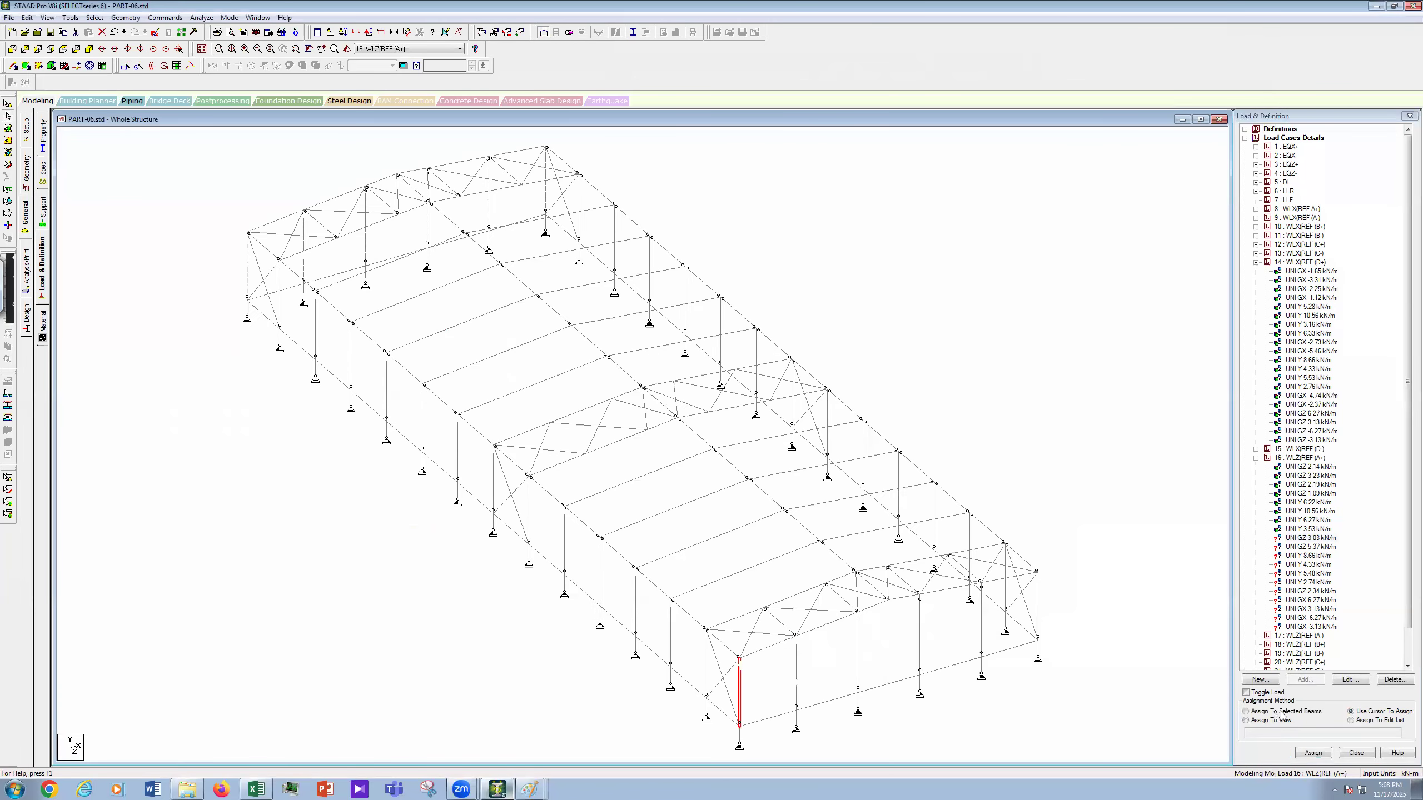
pyautogui.click(1303, 754)
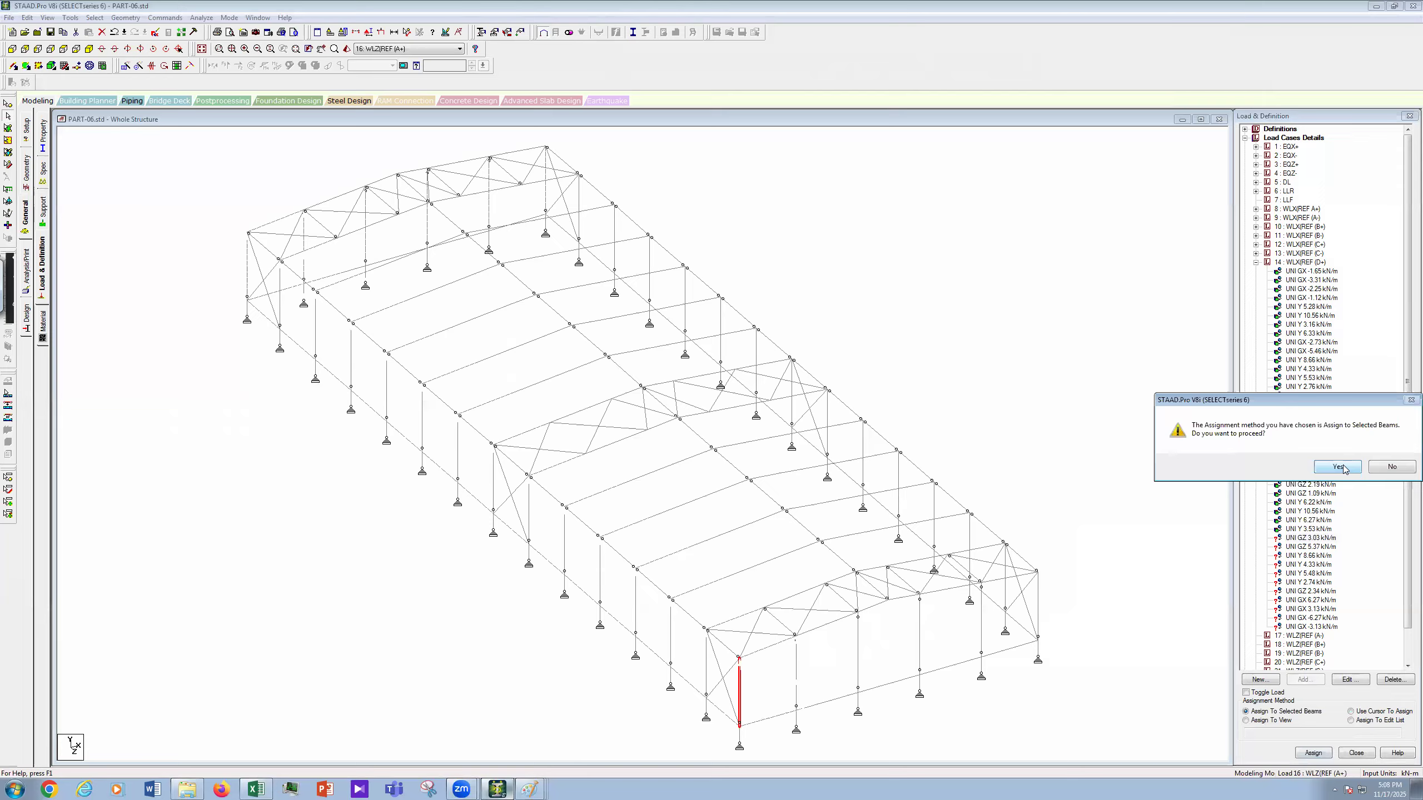
pyautogui.press('Return')
# Step: Assign the GZ 5.37 kN/m force of load case 16 to the front end wall column next to the near corner
pyautogui.click(1314, 548)
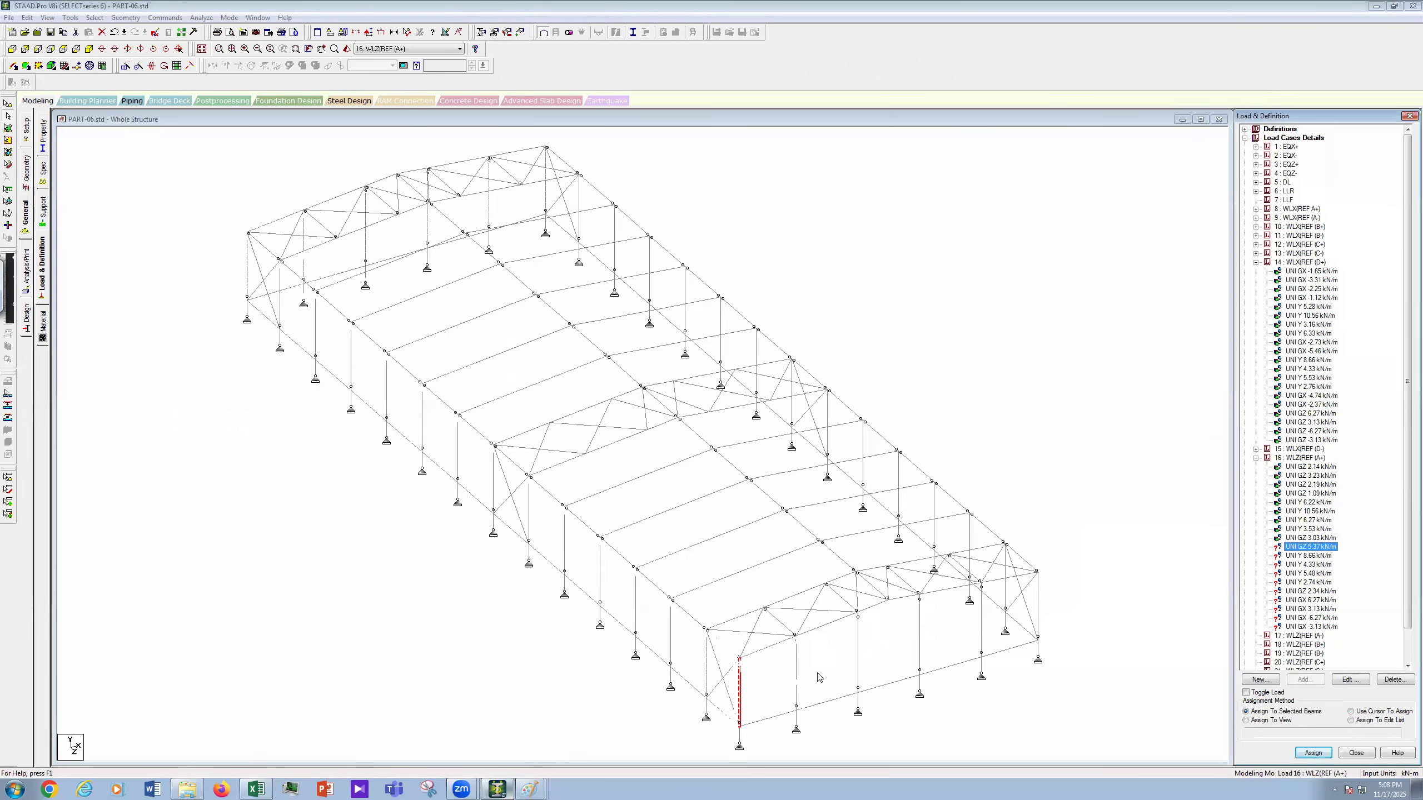
pyautogui.click(1313, 752)
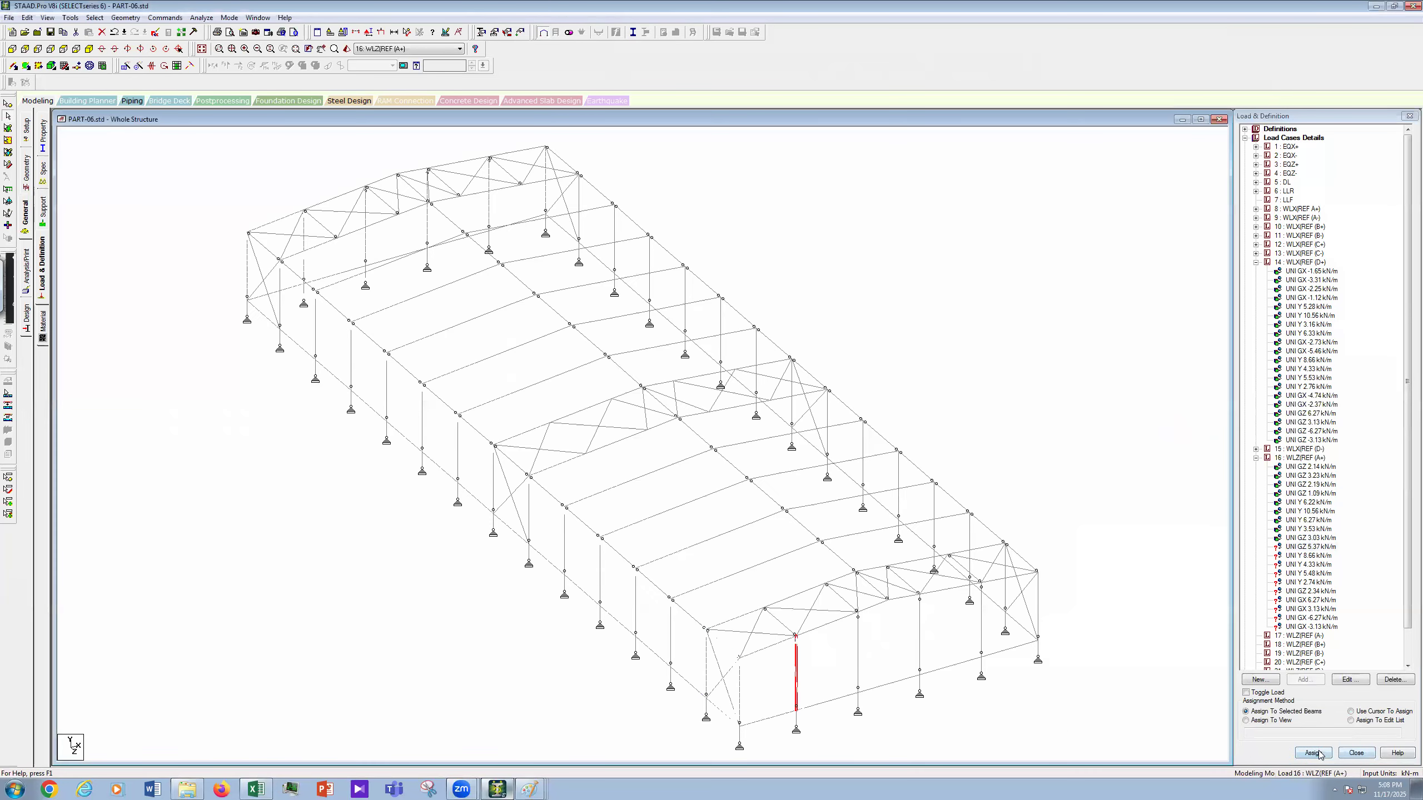
pyautogui.press('Return')
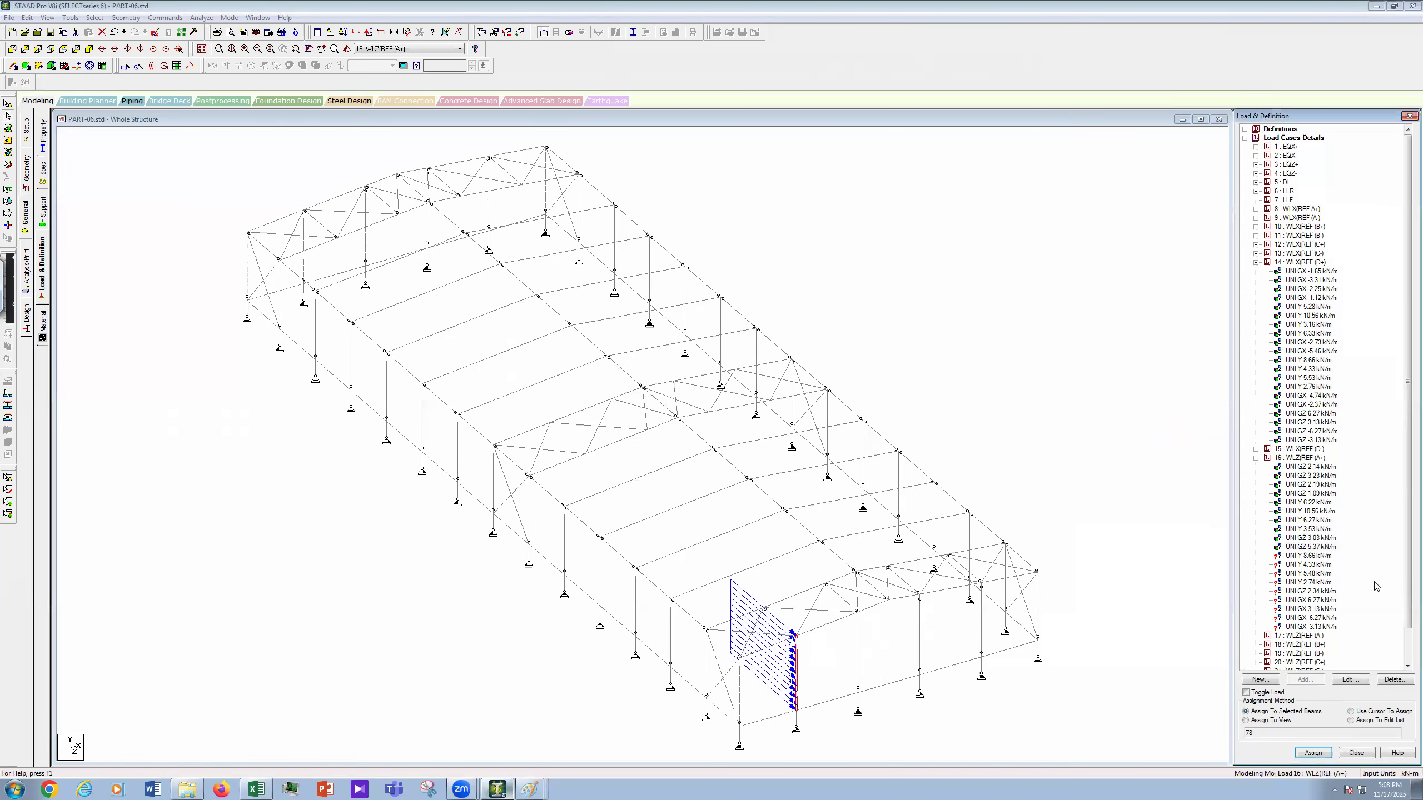
# Step: Assign the local Y 8.66 kN/m force of load case 16 to the remaining rafter segments of the second, third and fourth frames
pyautogui.click(1306, 557)
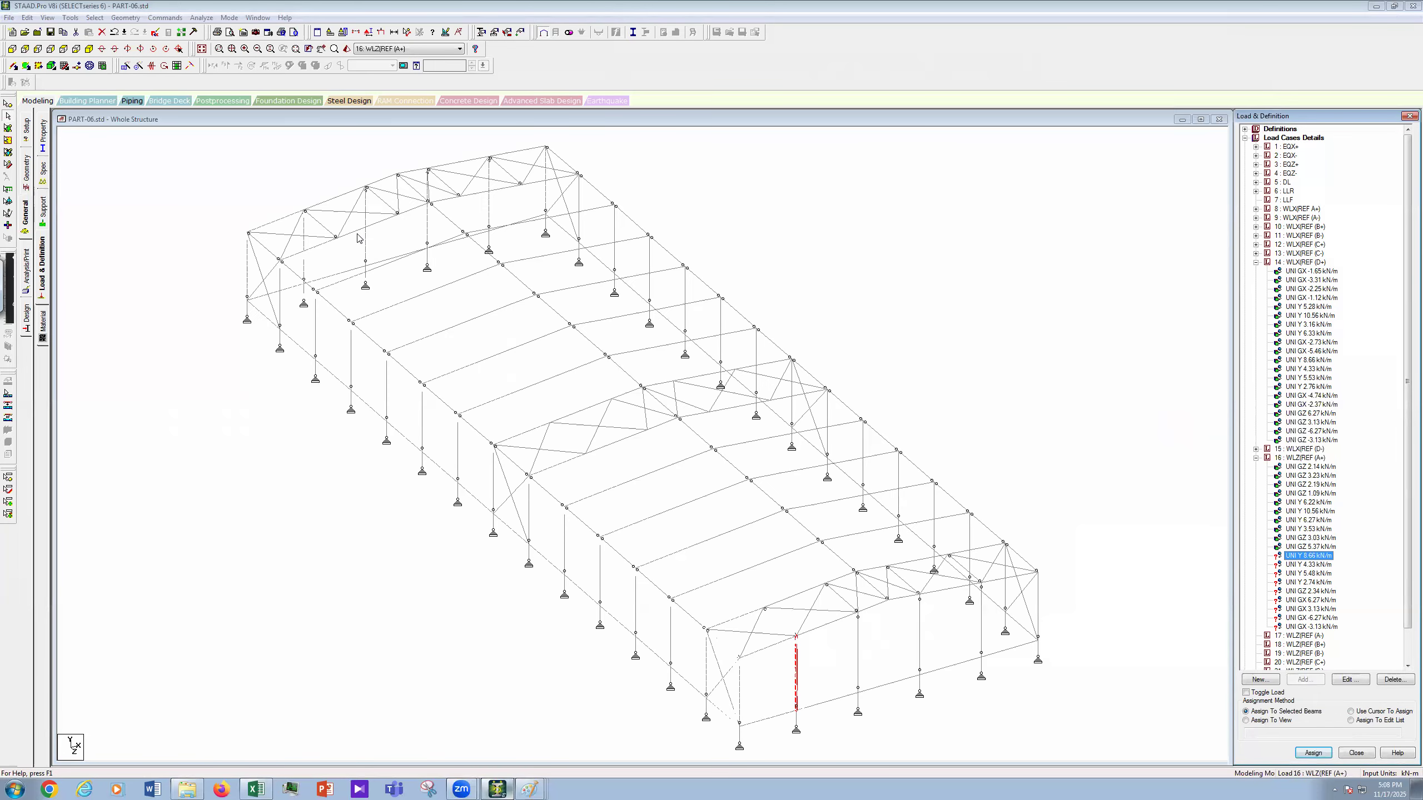
pyautogui.click(429, 215)
pyautogui.keyDown('ctrl'); pyautogui.click(423, 206); pyautogui.keyUp('ctrl')
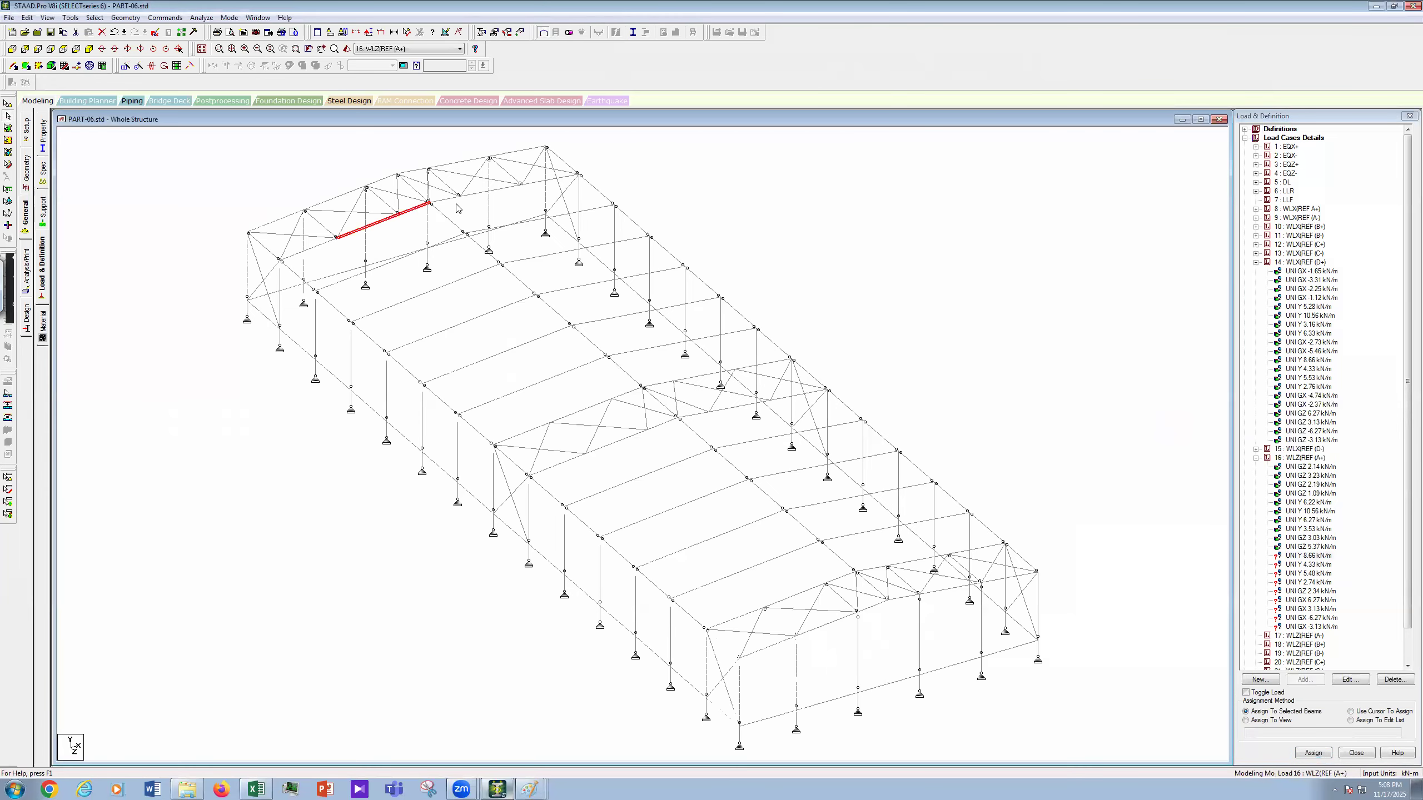
pyautogui.keyDown('ctrl'); pyautogui.click(458, 197); pyautogui.keyUp('ctrl')
pyautogui.keyDown('ctrl'); pyautogui.click(522, 188); pyautogui.keyUp('ctrl')
pyautogui.keyDown('ctrl'); pyautogui.click(538, 181); pyautogui.keyUp('ctrl')
pyautogui.keyDown('ctrl'); pyautogui.click(411, 253); pyautogui.keyUp('ctrl')
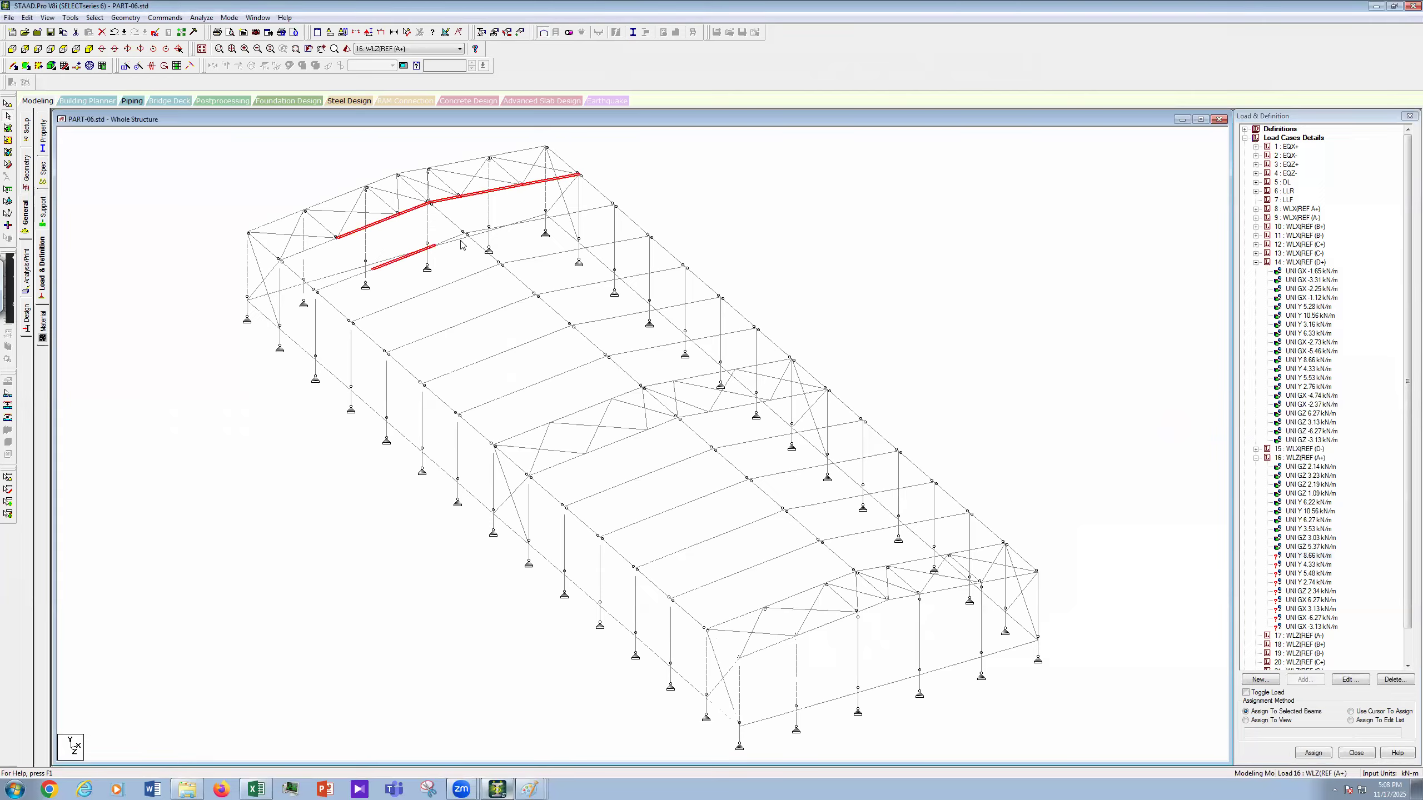
pyautogui.keyDown('ctrl'); pyautogui.click(455, 240); pyautogui.keyUp('ctrl')
pyautogui.keyDown('ctrl'); pyautogui.click(488, 229); pyautogui.keyUp('ctrl')
pyautogui.keyDown('ctrl'); pyautogui.click(476, 230); pyautogui.keyUp('ctrl')
pyautogui.keyDown('ctrl'); pyautogui.click(526, 222); pyautogui.keyUp('ctrl')
pyautogui.keyDown('ctrl'); pyautogui.click(536, 258); pyautogui.keyUp('ctrl')
pyautogui.keyDown('ctrl'); pyautogui.click(440, 288); pyautogui.keyUp('ctrl')
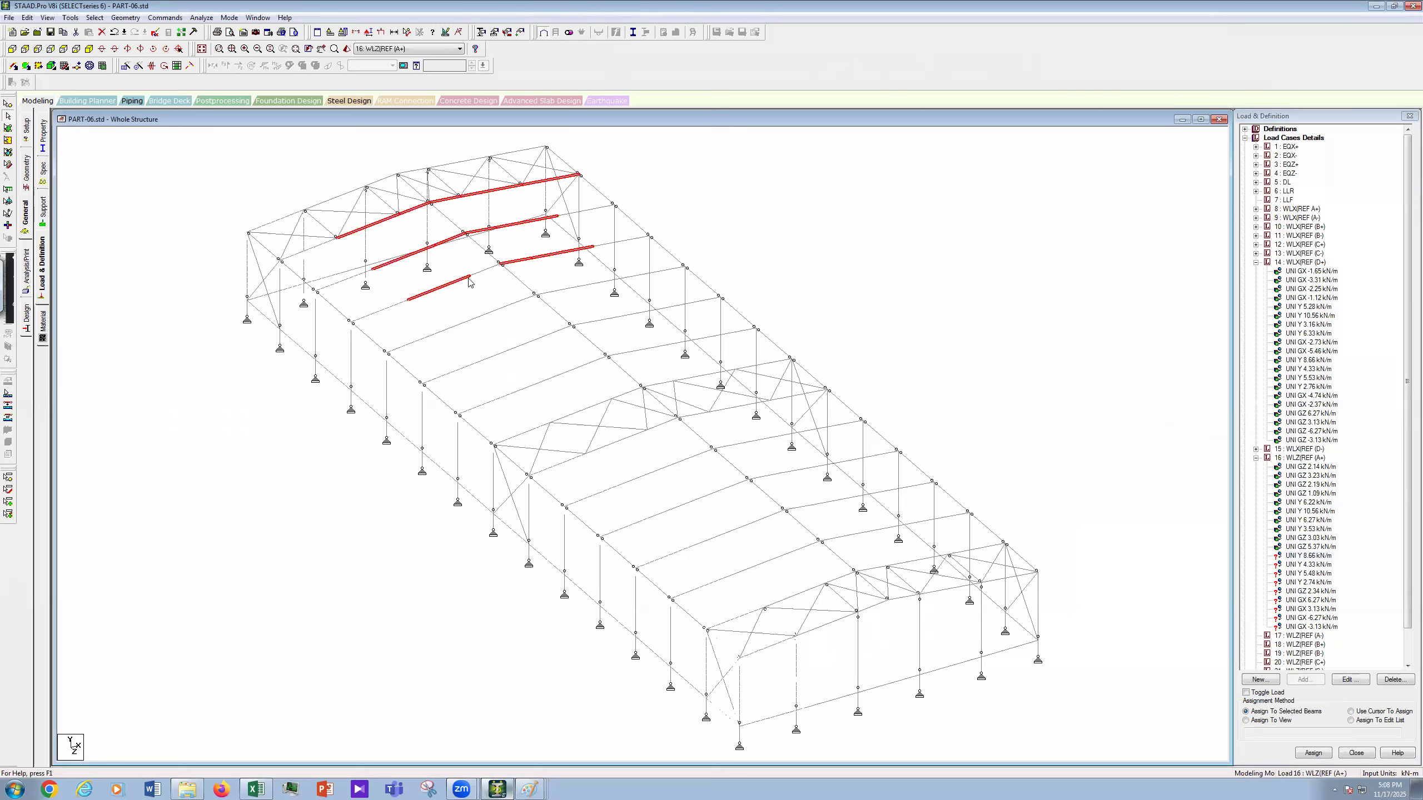
pyautogui.keyDown('ctrl'); pyautogui.click(484, 270); pyautogui.keyUp('ctrl')
pyautogui.keyDown('ctrl'); pyautogui.click(593, 210); pyautogui.keyUp('ctrl')
pyautogui.keyDown('ctrl'); pyautogui.click(622, 242); pyautogui.keyUp('ctrl')
pyautogui.click(1313, 752)
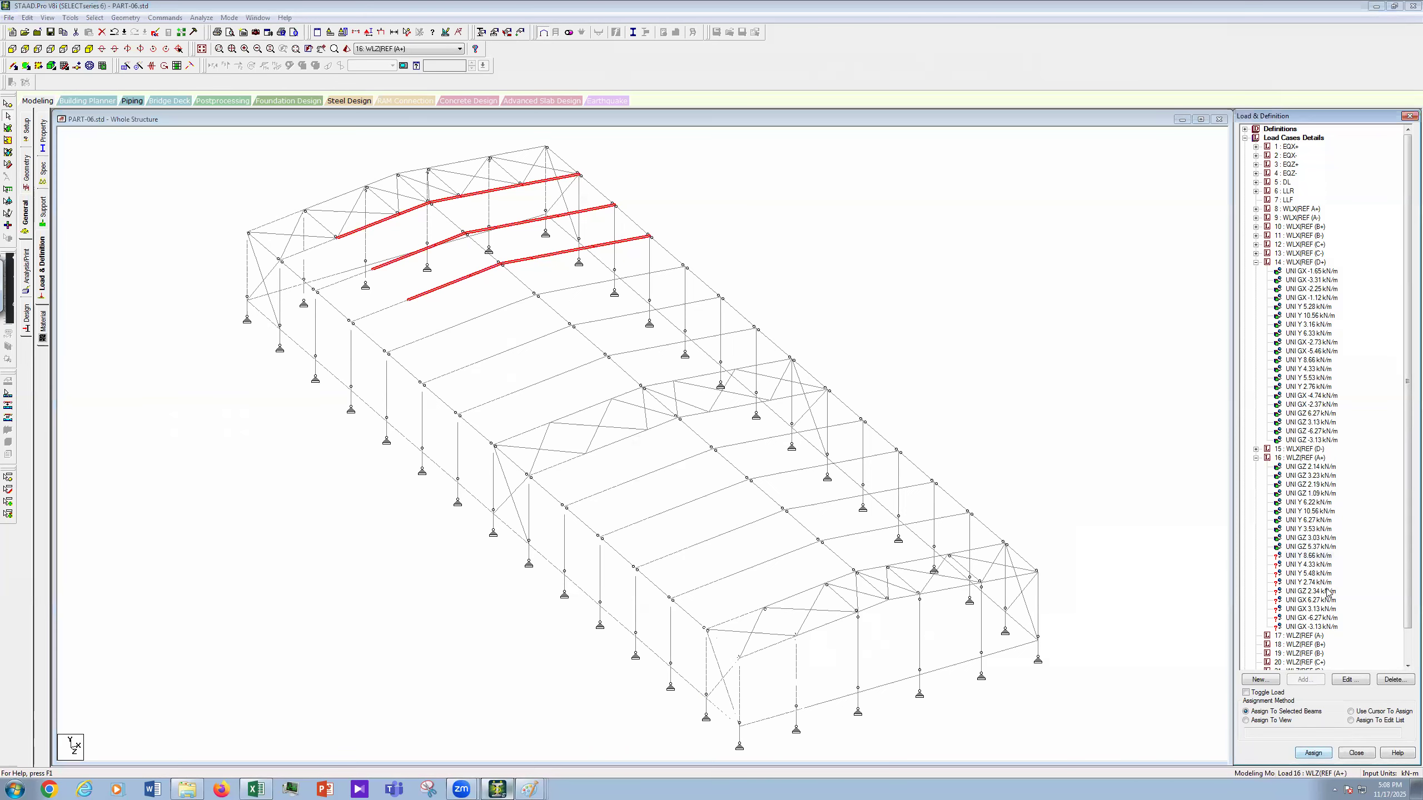
pyautogui.click(1337, 467)
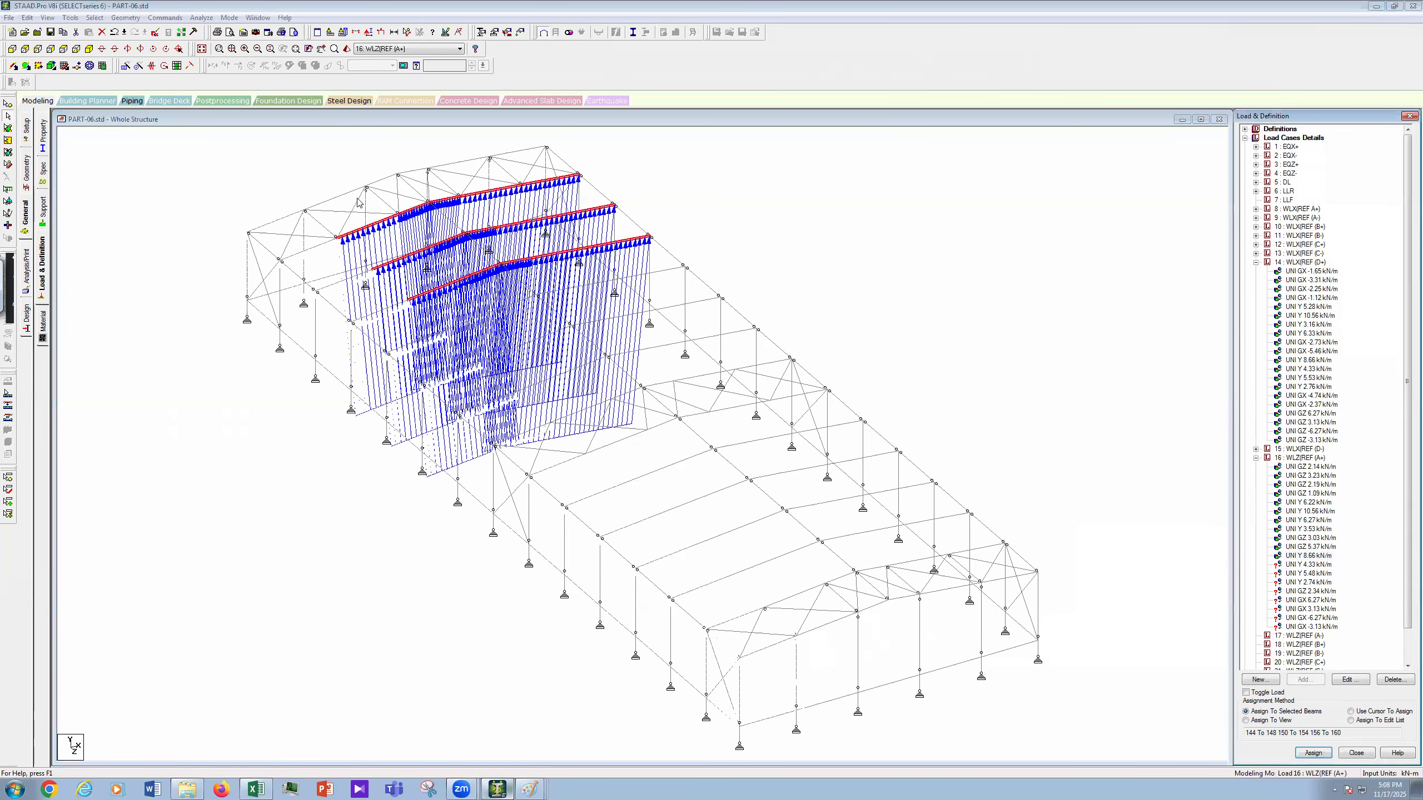
# Step: Assign the local Y 4.33 kN/m force of load case 16 to the remaining rafter segments of the rear end frame
pyautogui.click(342, 196)
pyautogui.keyDown('ctrl'); pyautogui.click(383, 180); pyautogui.keyUp('ctrl')
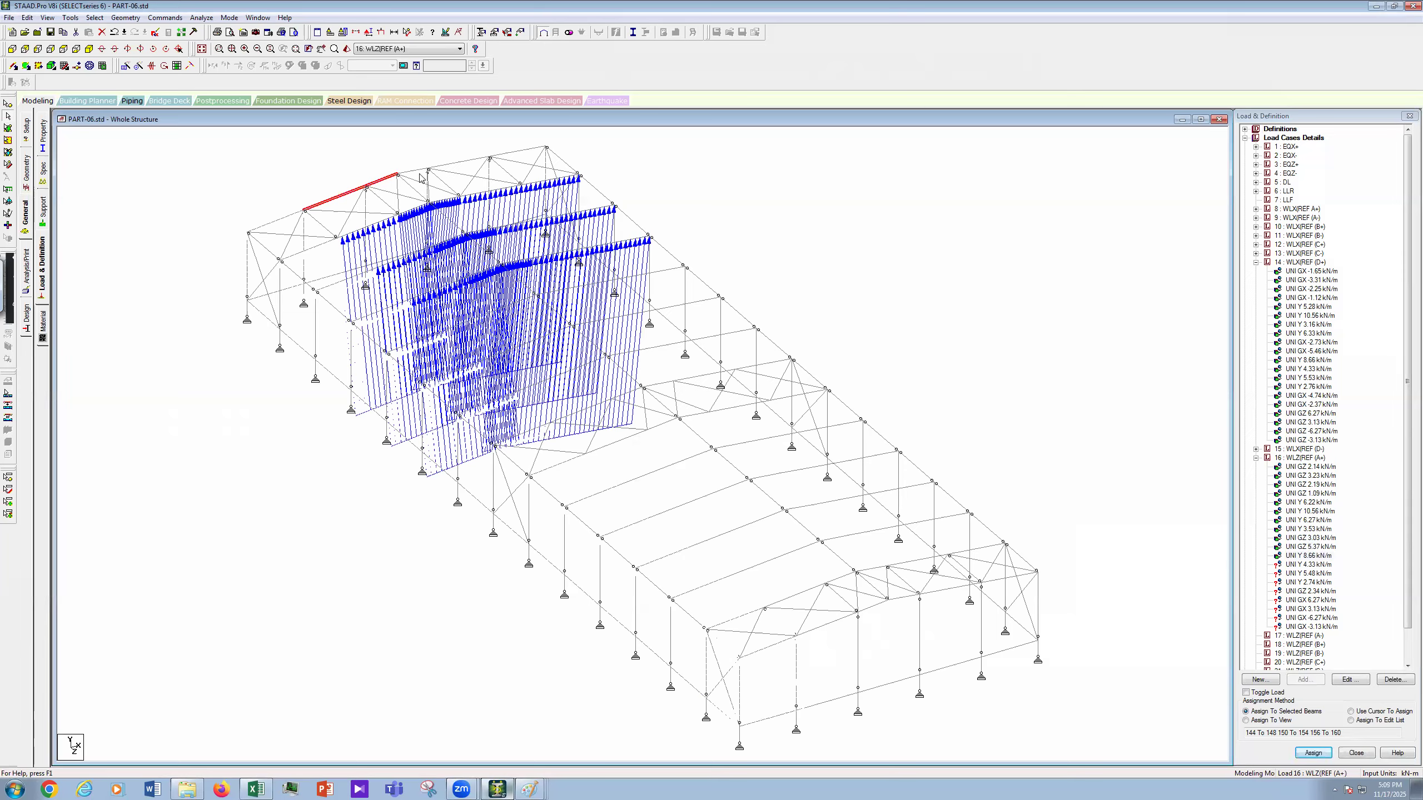
pyautogui.keyDown('ctrl'); pyautogui.click(452, 165); pyautogui.keyUp('ctrl')
pyautogui.click(1304, 565)
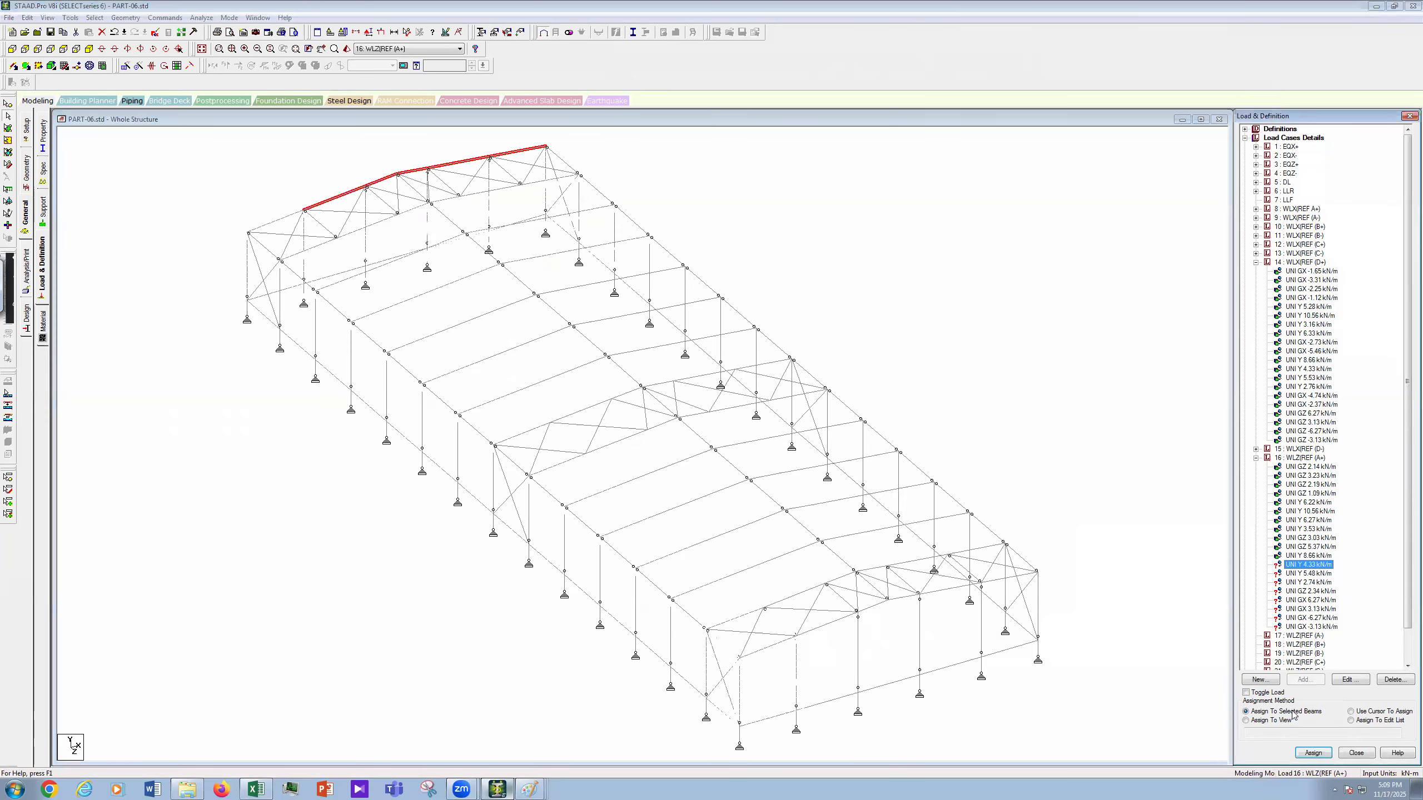
pyautogui.click(1329, 470)
pyautogui.click(1040, 516)
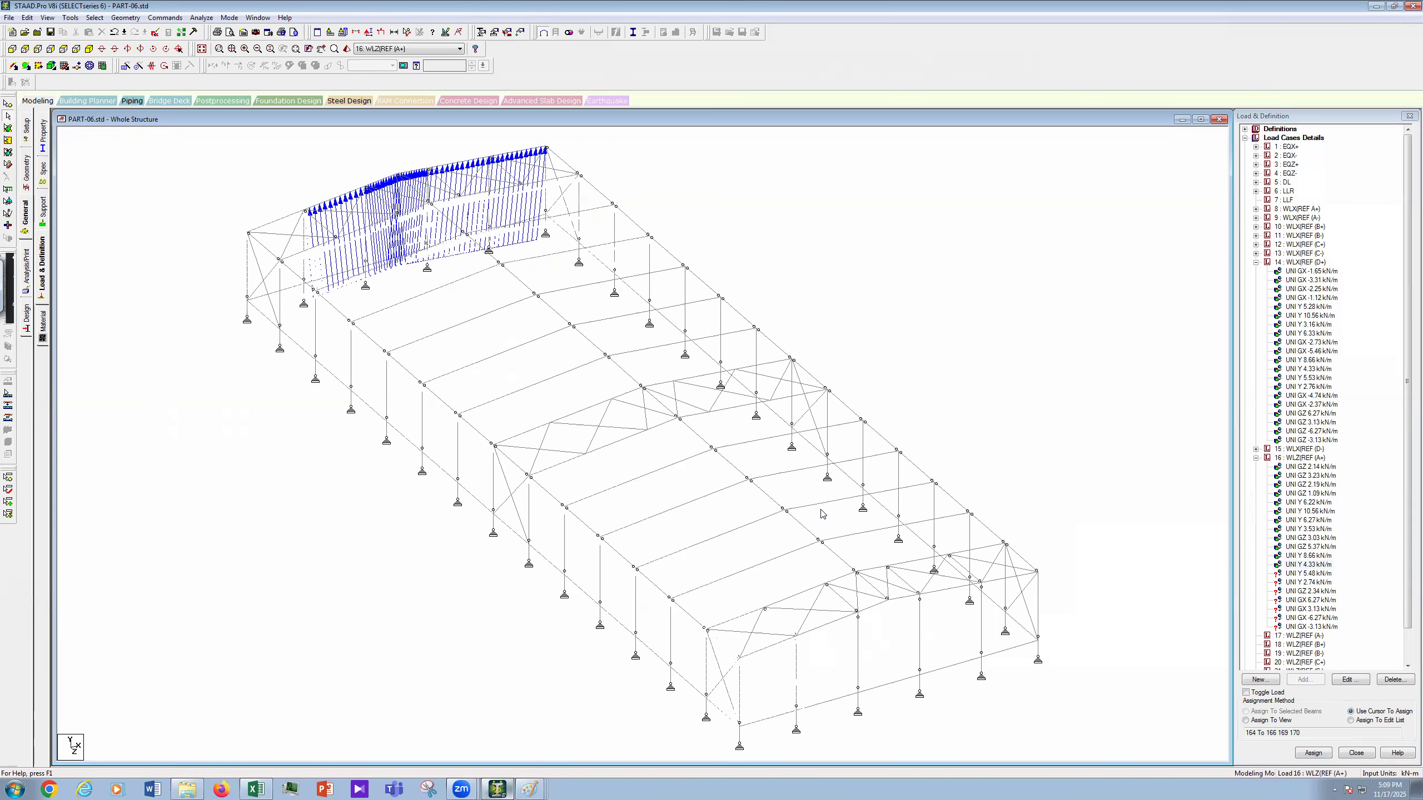
# Step: Assign the local Y 5.48 kN/m force of load case 16 to the remaining rafter segments of the fifth to fourteenth frames
pyautogui.click(1308, 573)
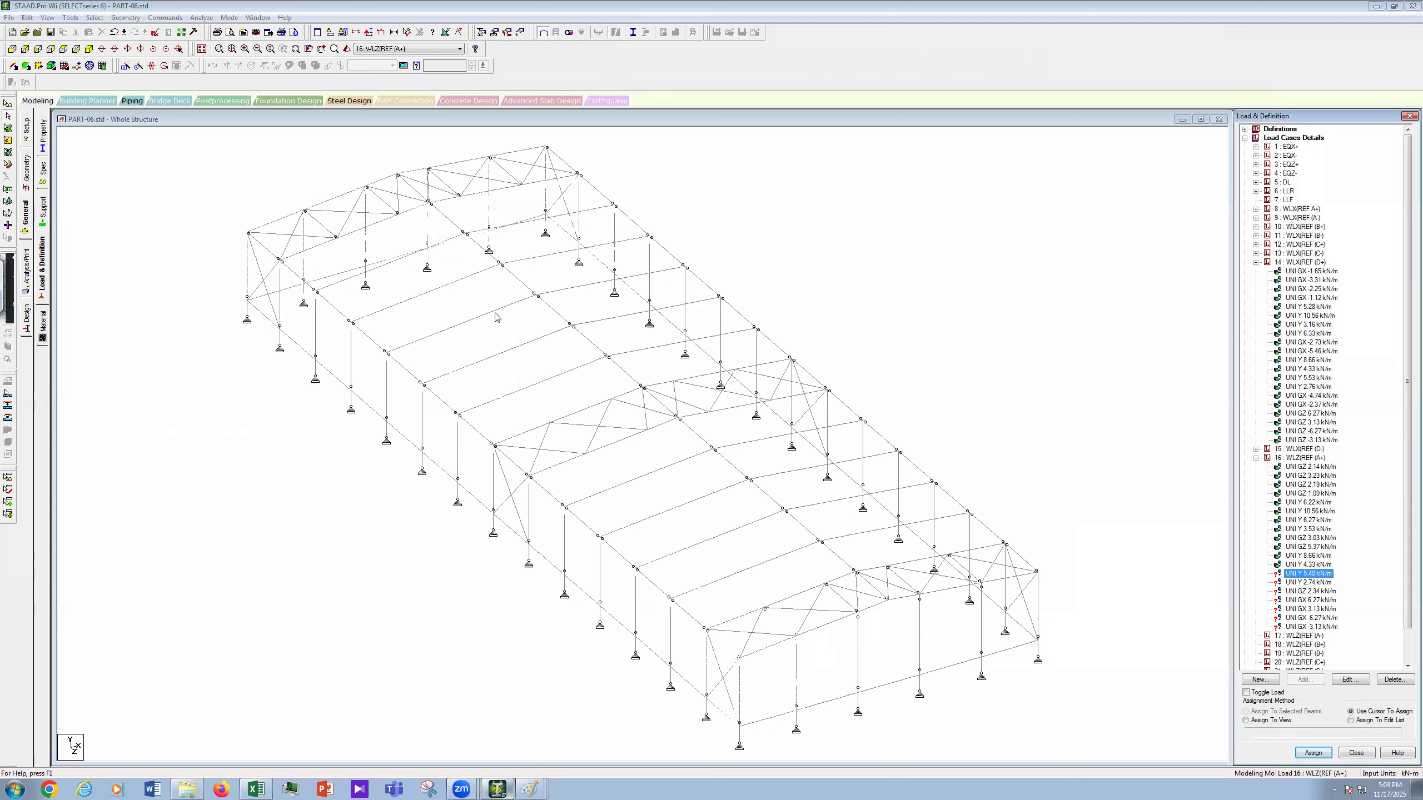
pyautogui.click(482, 327)
pyautogui.keyDown('ctrl'); pyautogui.click(523, 298); pyautogui.keyUp('ctrl')
pyautogui.keyDown('ctrl'); pyautogui.click(560, 291); pyautogui.keyUp('ctrl')
pyautogui.keyDown('ctrl'); pyautogui.click(651, 276); pyautogui.keyUp('ctrl')
pyautogui.keyDown('ctrl'); pyautogui.click(690, 303); pyautogui.keyUp('ctrl')
pyautogui.keyDown('ctrl'); pyautogui.click(633, 314); pyautogui.keyUp('ctrl')
pyautogui.keyDown('ctrl'); pyautogui.click(587, 323); pyautogui.keyUp('ctrl')
pyautogui.keyDown('ctrl'); pyautogui.click(555, 332); pyautogui.keyUp('ctrl')
pyautogui.keyDown('ctrl'); pyautogui.click(508, 349); pyautogui.keyUp('ctrl')
pyautogui.keyDown('ctrl'); pyautogui.click(552, 375); pyautogui.keyUp('ctrl')
pyautogui.keyDown('ctrl'); pyautogui.click(592, 361); pyautogui.keyUp('ctrl')
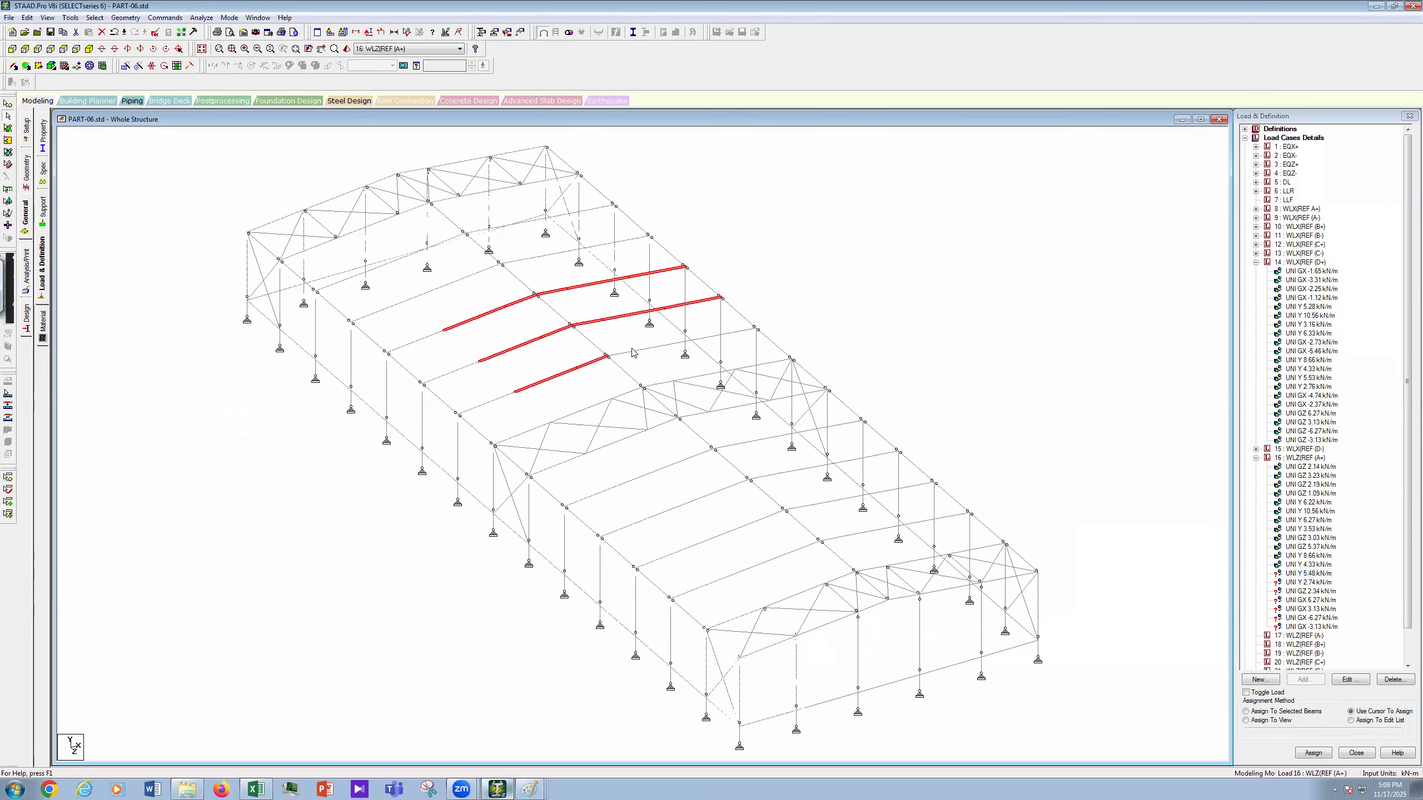
pyautogui.keyDown('ctrl'); pyautogui.click(670, 345); pyautogui.keyUp('ctrl')
pyautogui.keyDown('ctrl'); pyautogui.click(594, 408); pyautogui.keyUp('ctrl')
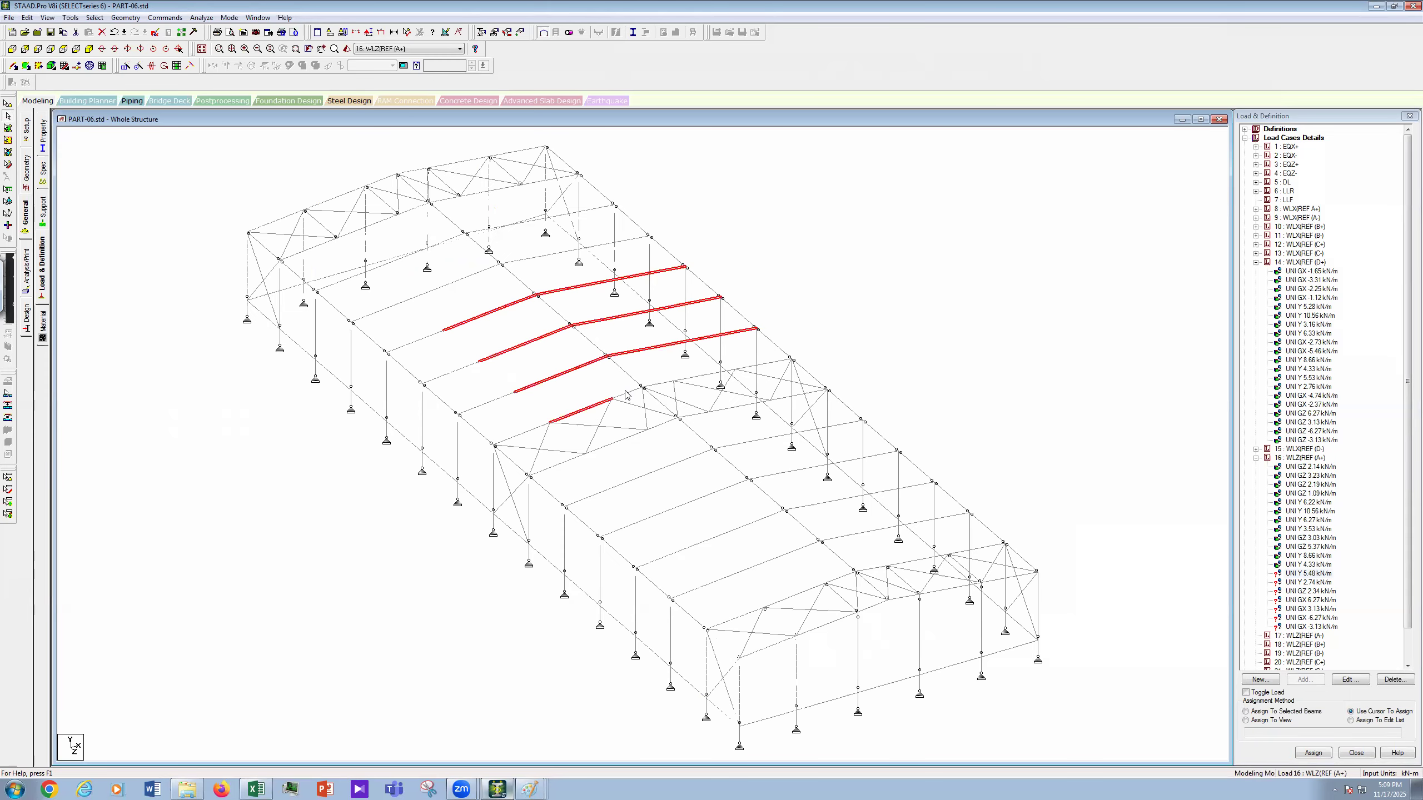
pyautogui.keyDown('ctrl'); pyautogui.click(697, 379); pyautogui.keyUp('ctrl')
pyautogui.keyDown('ctrl'); pyautogui.click(774, 363); pyautogui.keyUp('ctrl')
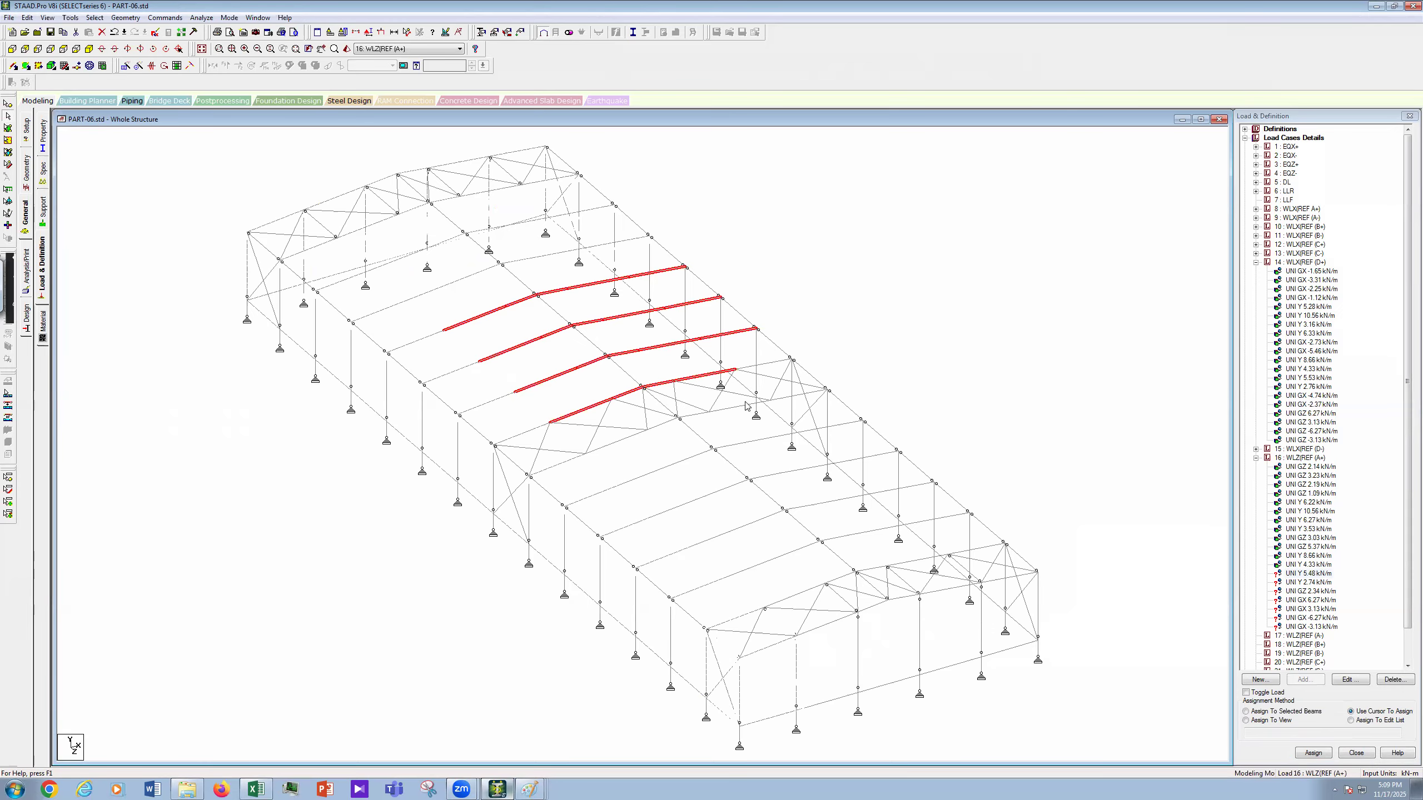
pyautogui.keyDown('ctrl'); pyautogui.click(628, 437); pyautogui.keyUp('ctrl')
pyautogui.keyDown('ctrl'); pyautogui.click(762, 403); pyautogui.keyUp('ctrl')
pyautogui.keyDown('ctrl'); pyautogui.click(782, 397); pyautogui.keyUp('ctrl')
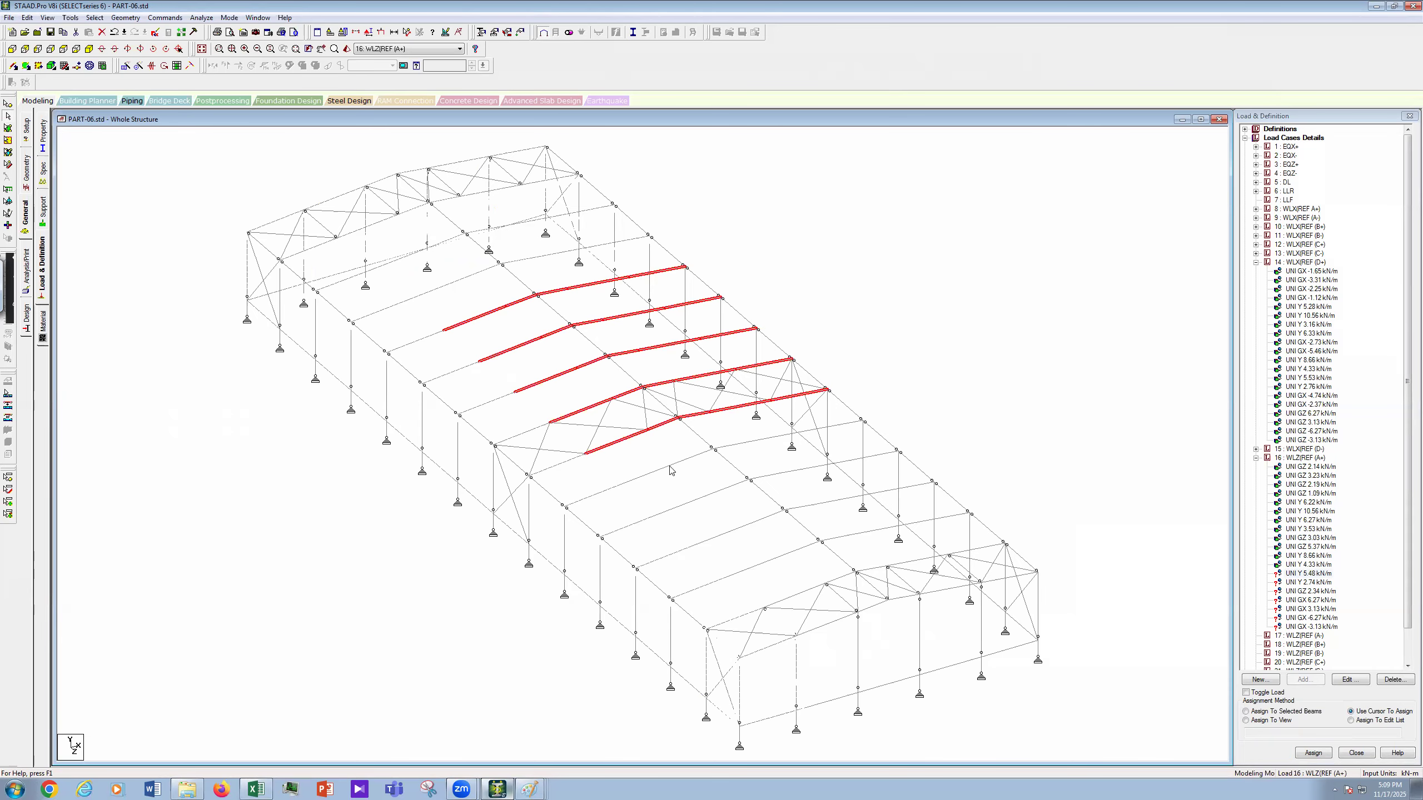
pyautogui.click(529, 789)
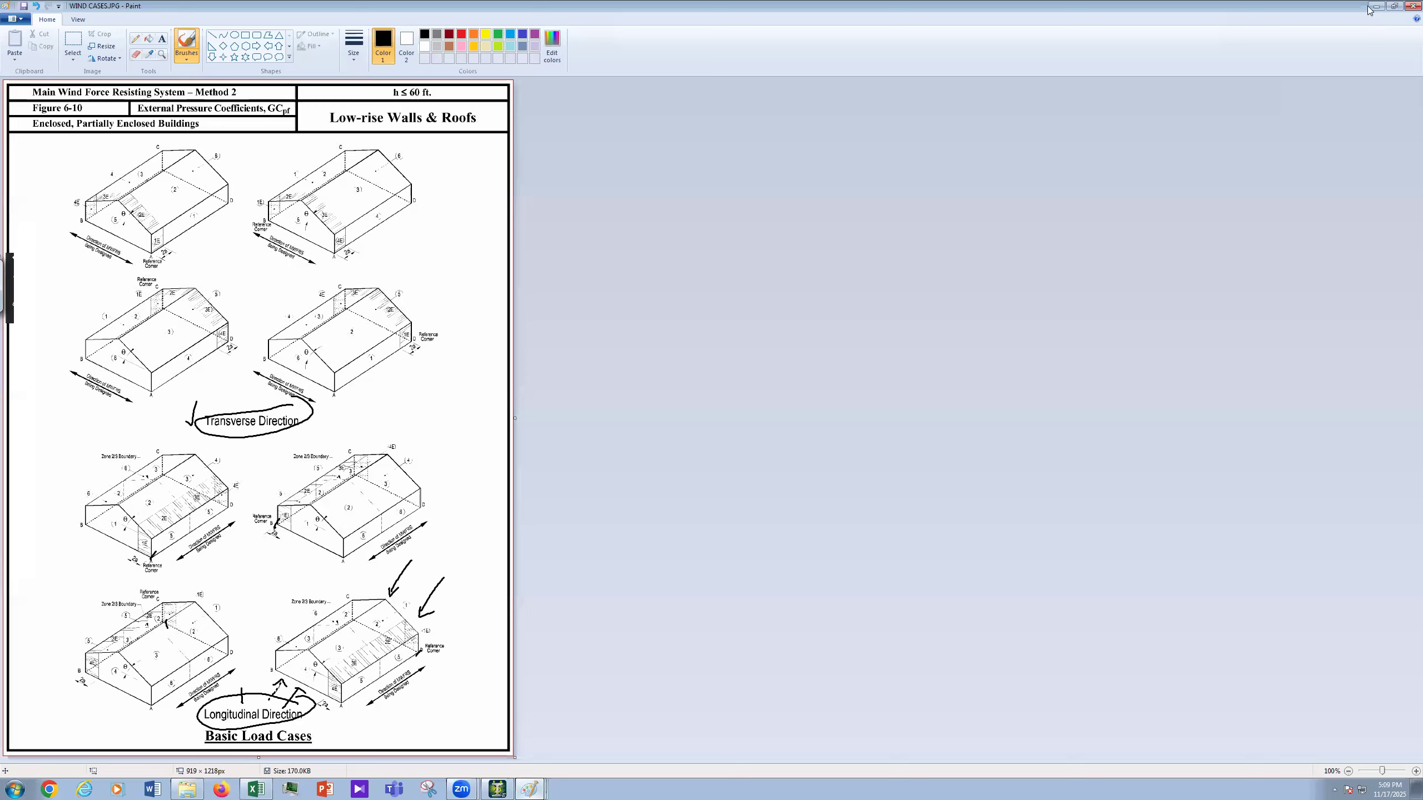
pyautogui.hotkey('alt', 'Tab')
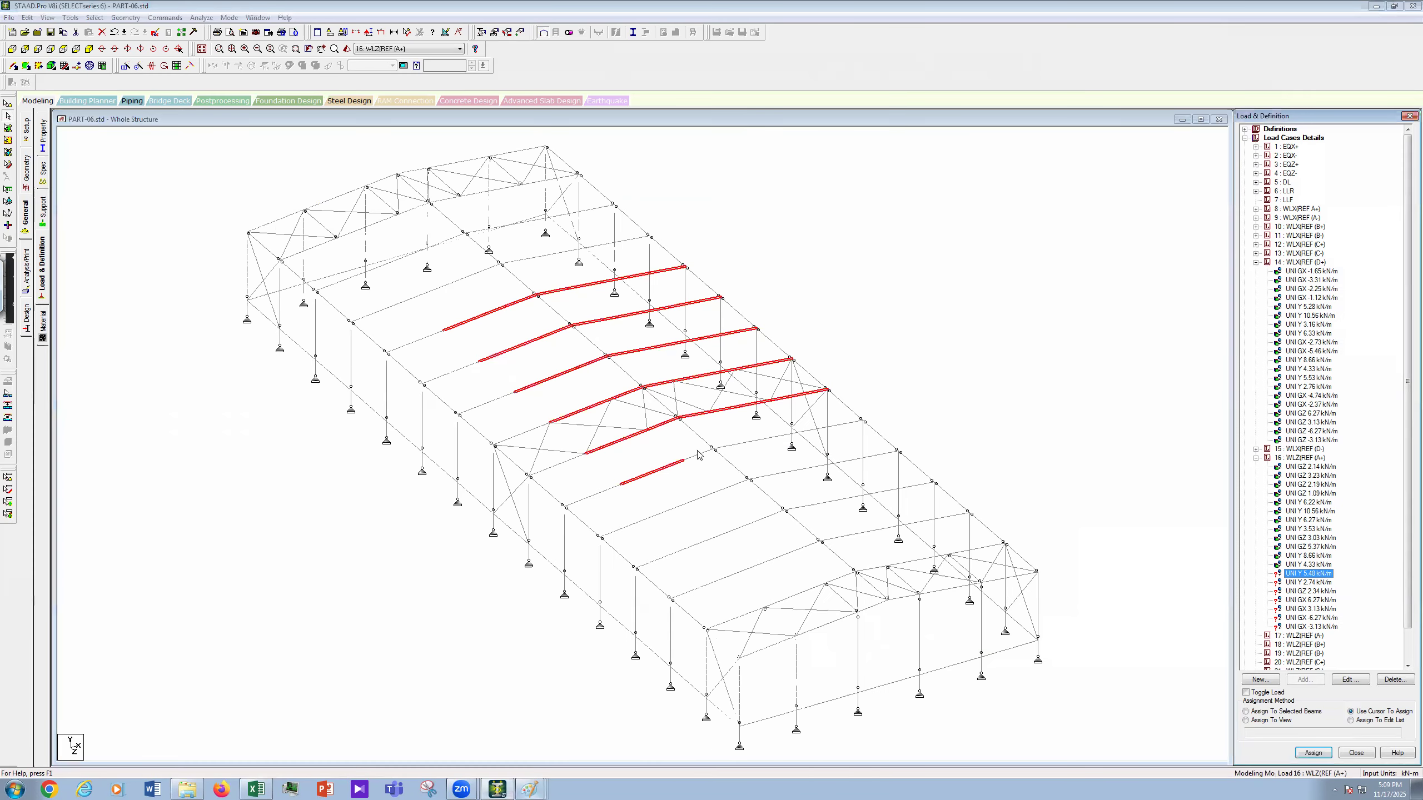
pyautogui.click(833, 427)
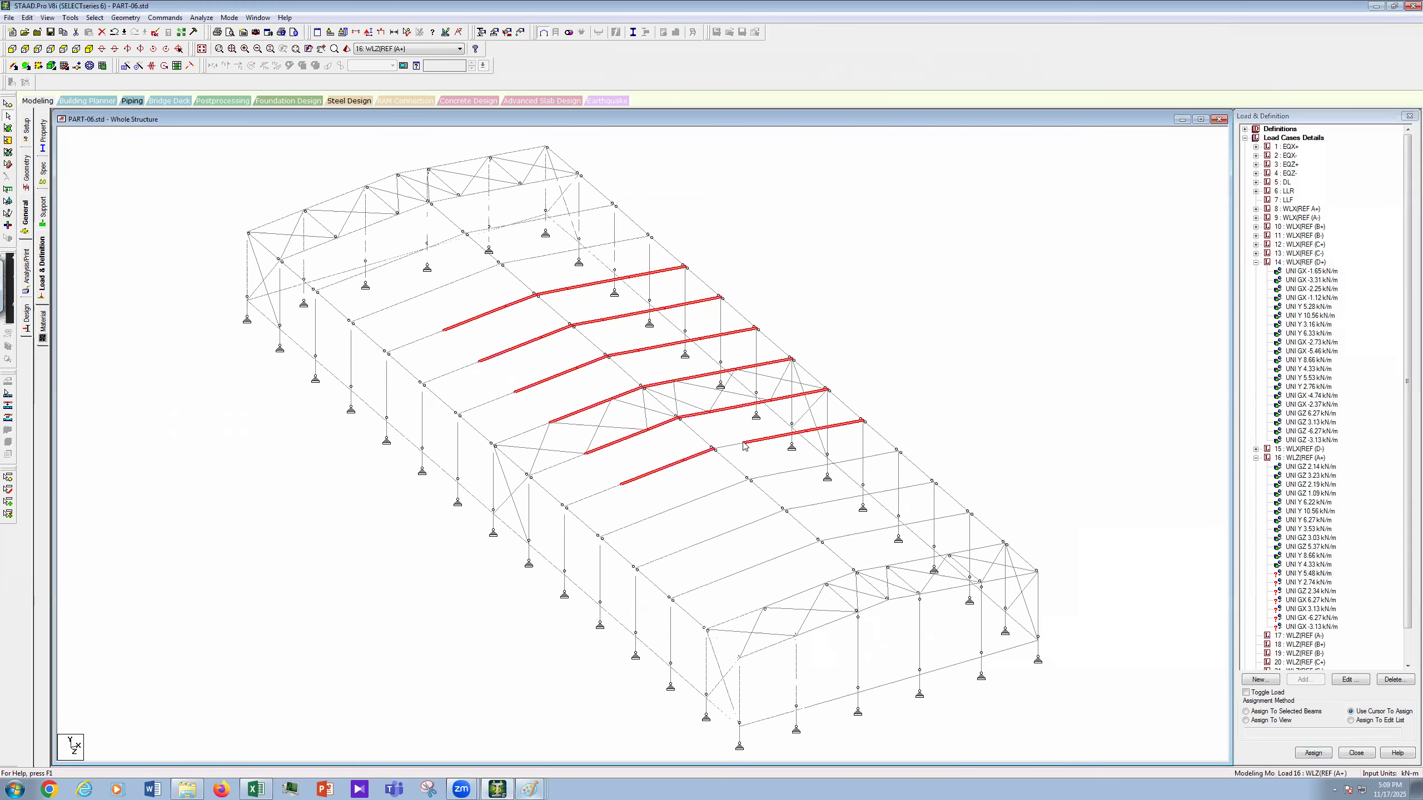
pyautogui.click(728, 446)
pyautogui.click(734, 485)
pyautogui.click(764, 476)
pyautogui.click(808, 468)
pyautogui.click(868, 457)
pyautogui.click(904, 487)
pyautogui.click(845, 499)
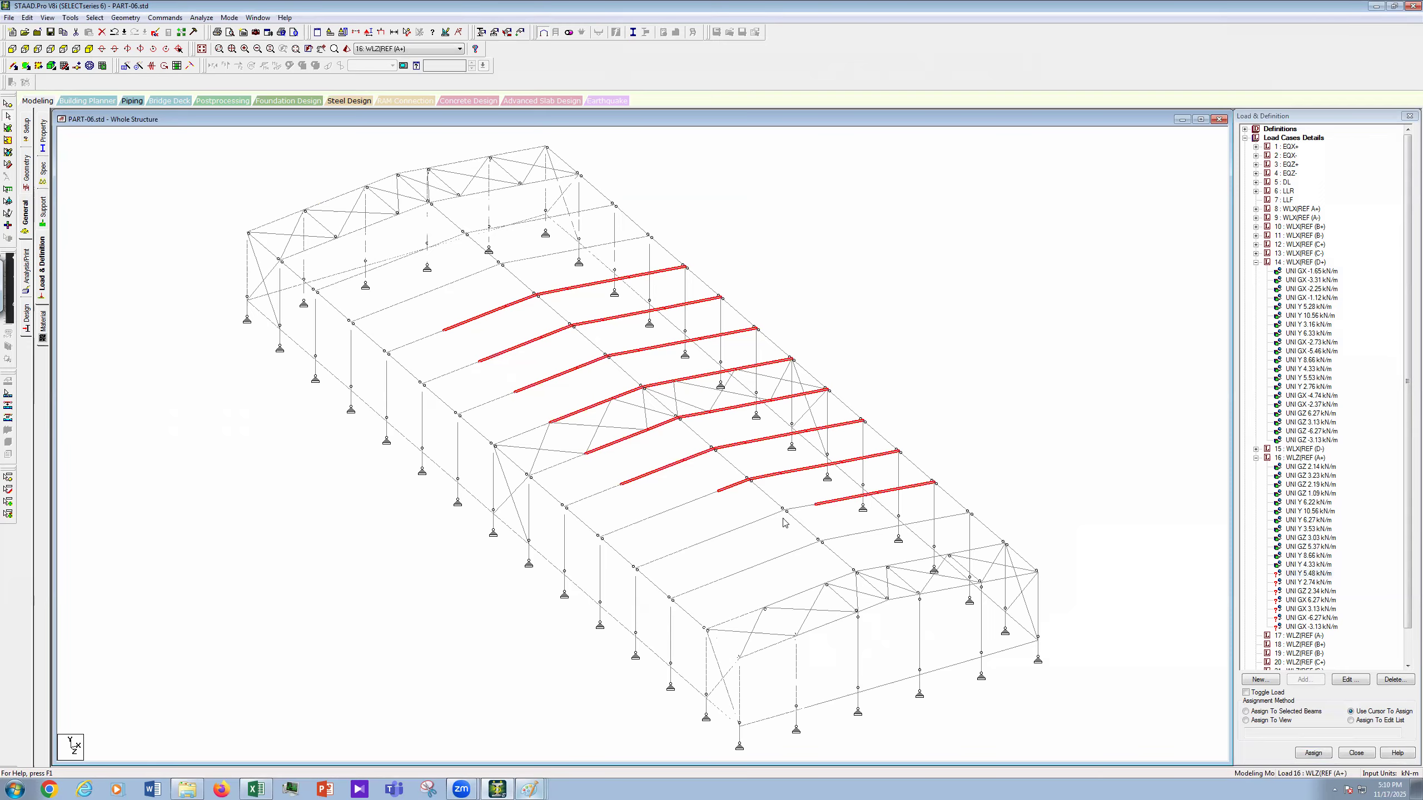
pyautogui.click(760, 524)
pyautogui.click(696, 500)
pyautogui.click(728, 532)
pyautogui.click(814, 546)
pyautogui.click(922, 526)
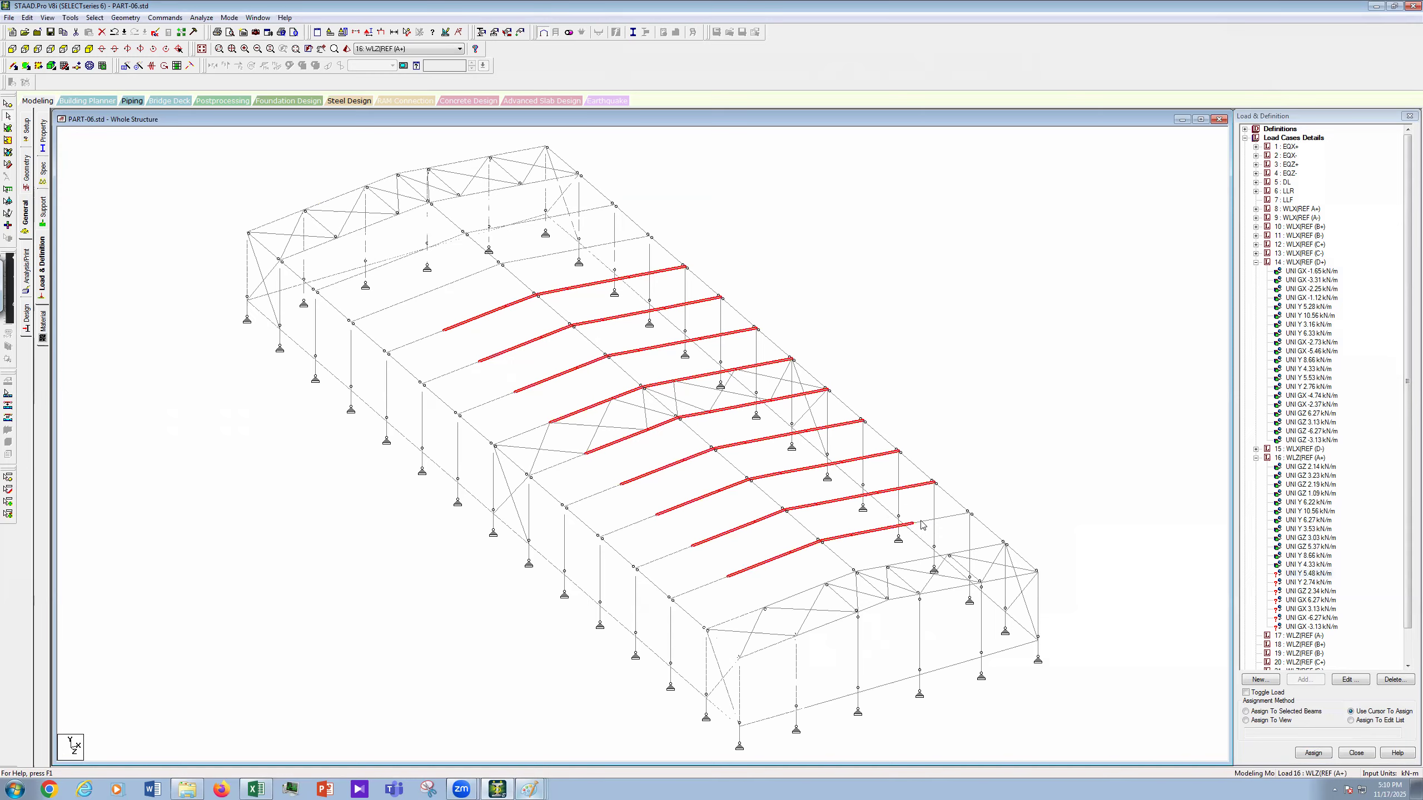
pyautogui.click(794, 597)
pyautogui.click(907, 563)
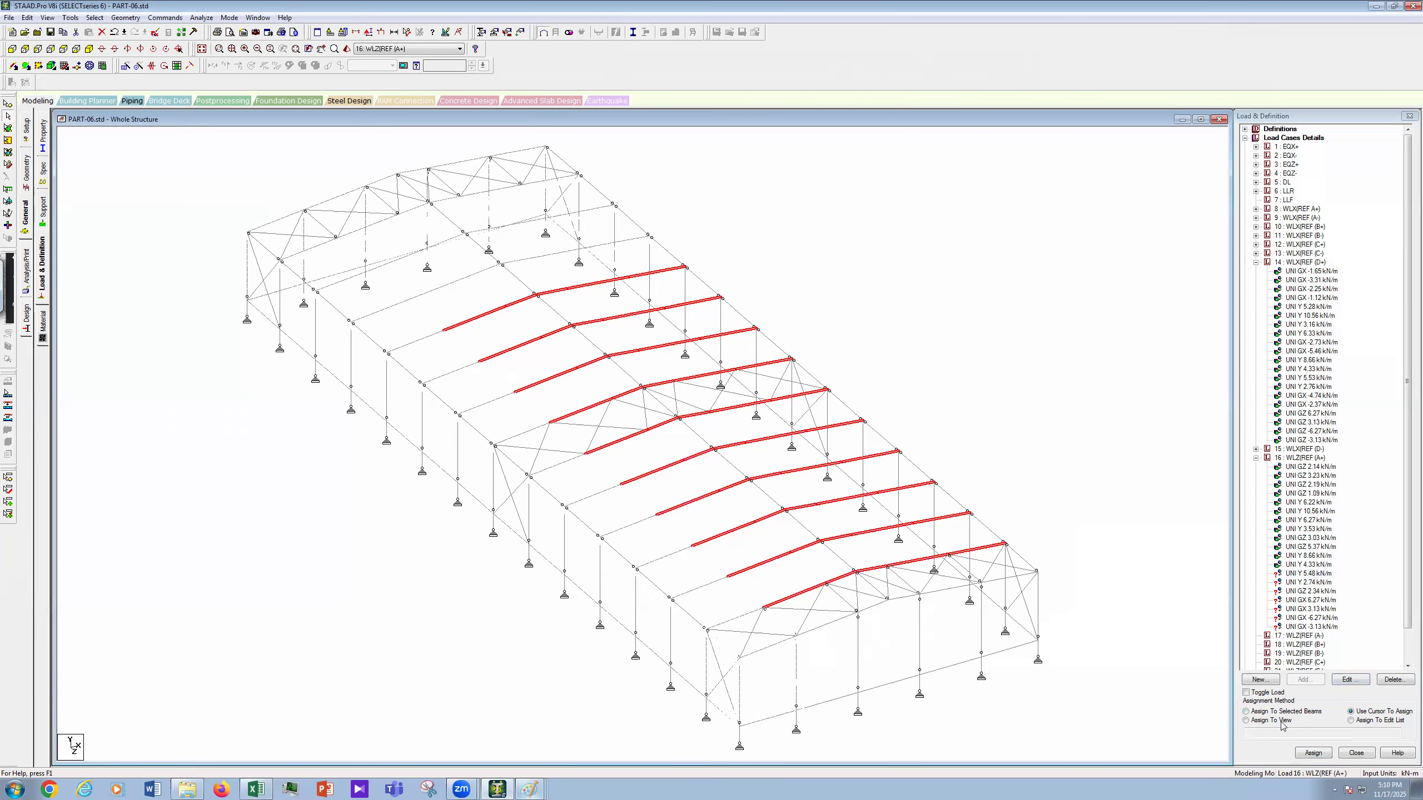
pyautogui.click(1265, 712)
pyautogui.press('Return')
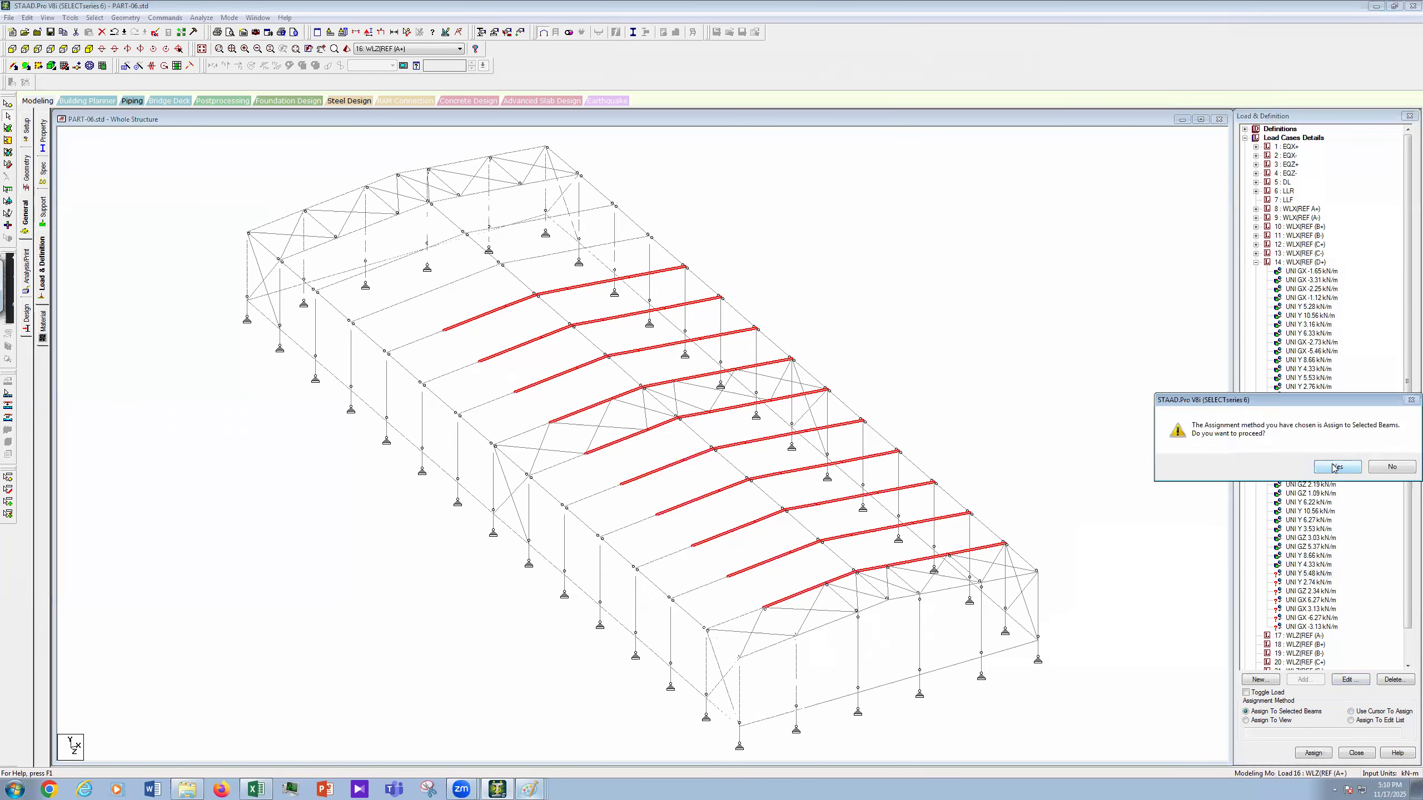
pyautogui.click(1336, 466)
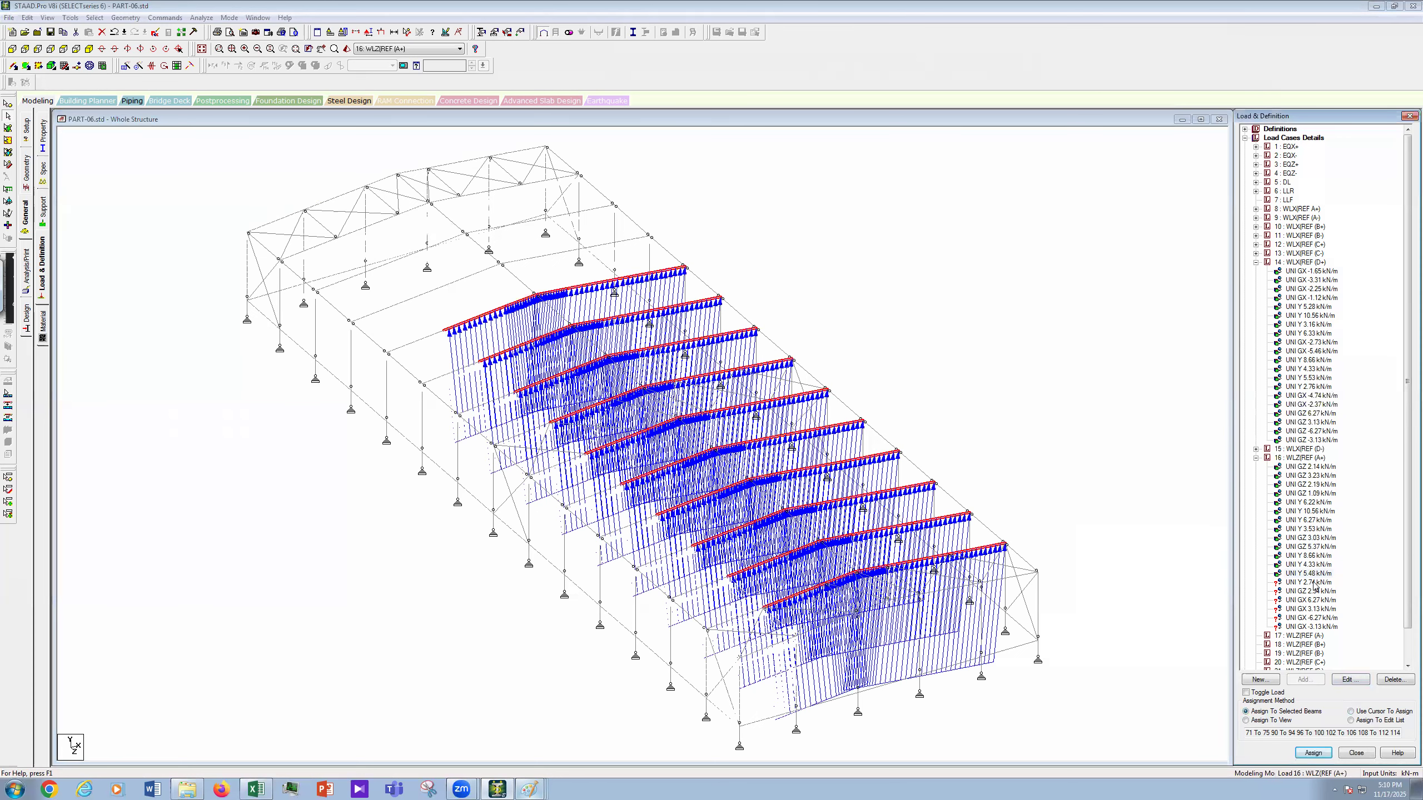
# Step: Assign the local Y 2.74 kN/m force of load case 16 to the remaining rafter segments of the front end frame
pyautogui.click(827, 623)
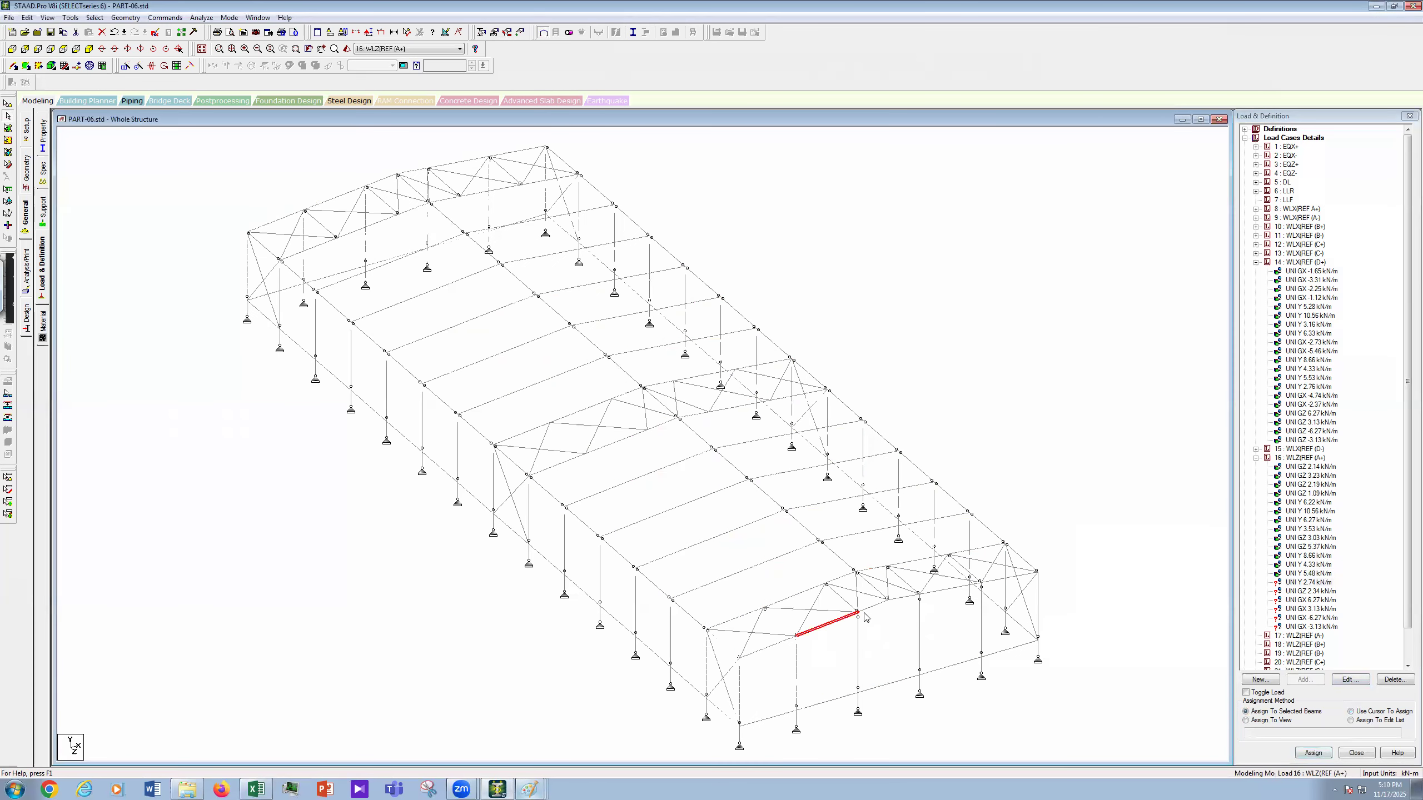
pyautogui.keyDown('ctrl'); pyautogui.click(891, 603); pyautogui.keyUp('ctrl')
pyautogui.keyDown('ctrl'); pyautogui.click(954, 588); pyautogui.keyUp('ctrl')
pyautogui.keyDown('ctrl'); pyautogui.click(1000, 580); pyautogui.keyUp('ctrl')
pyautogui.click(1314, 753)
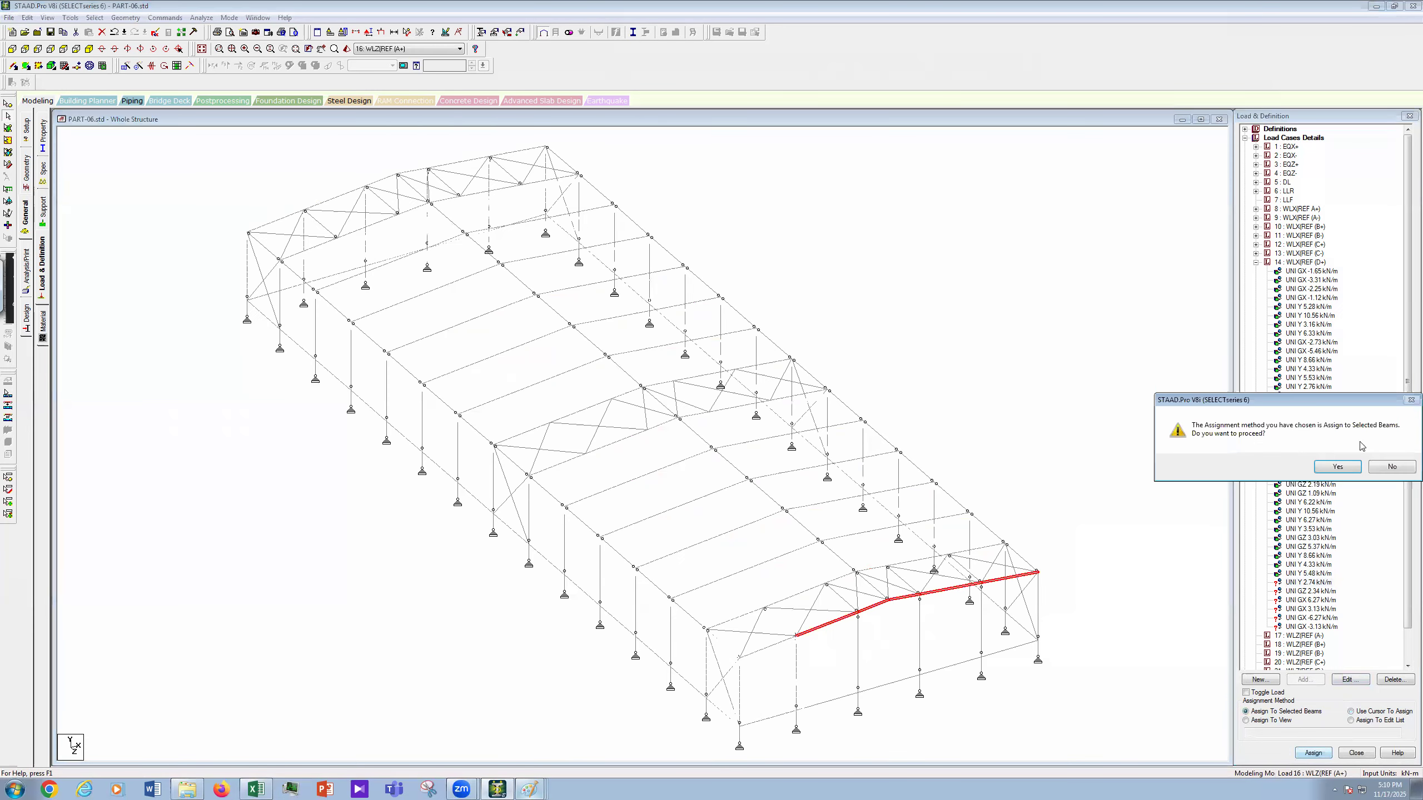
pyautogui.click(1337, 467)
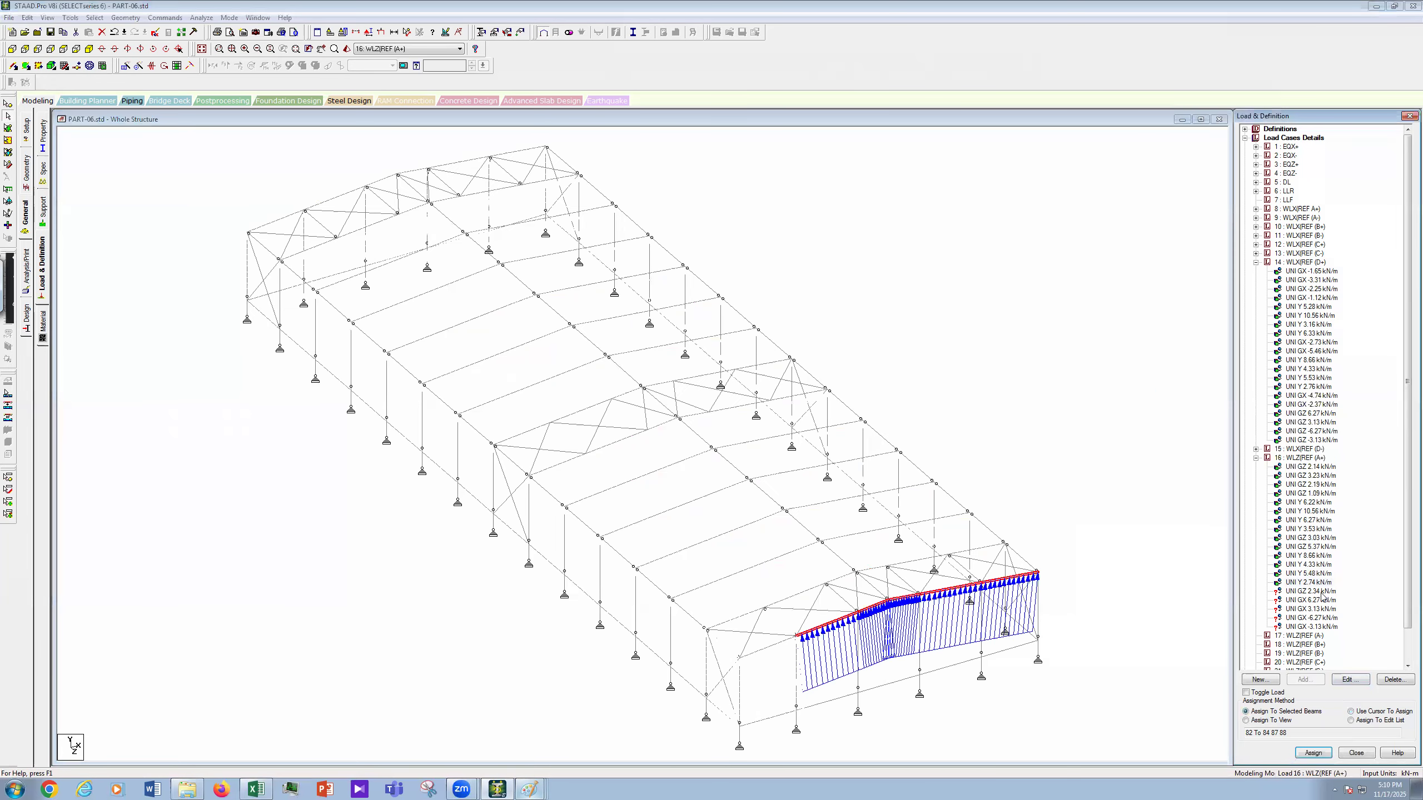
pyautogui.click(1310, 592)
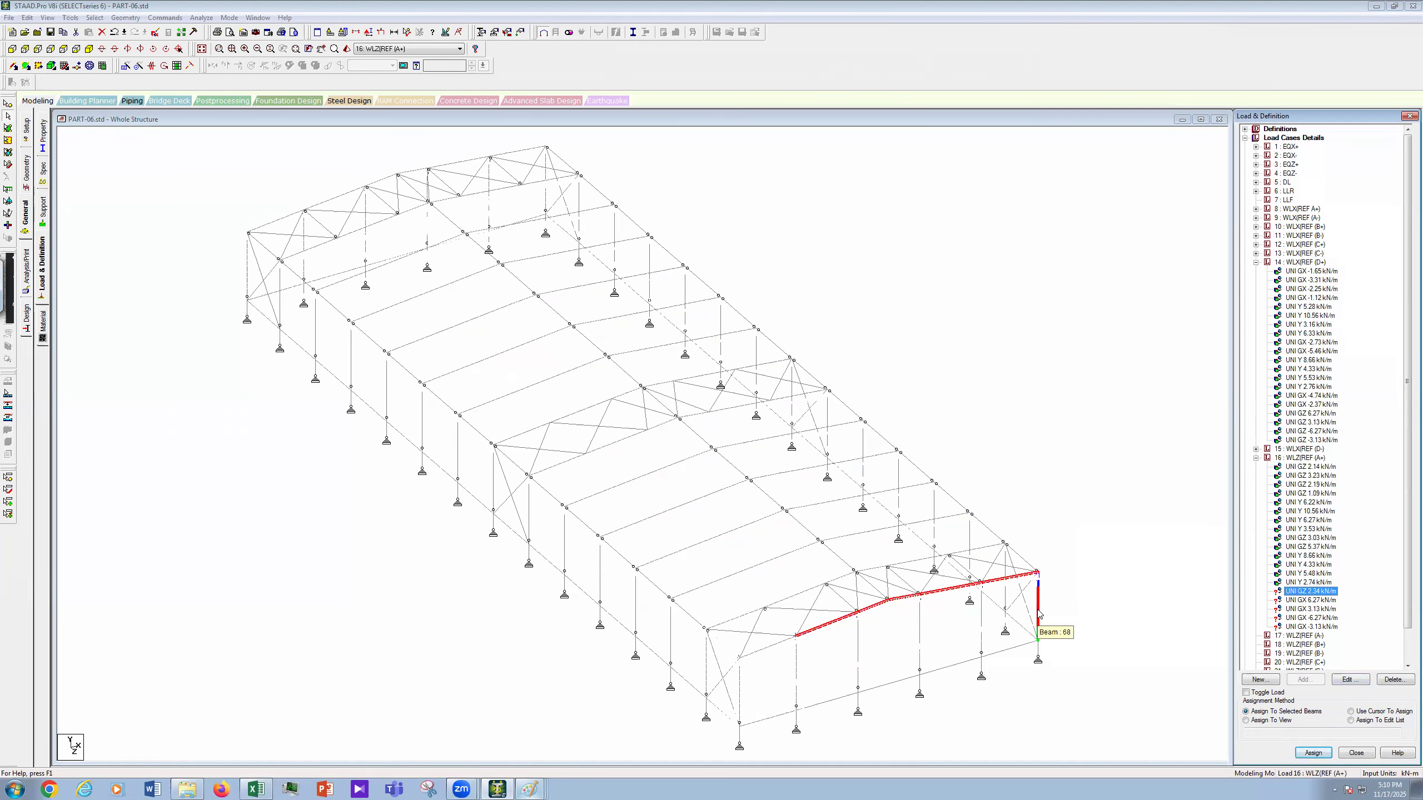
pyautogui.click(1314, 753)
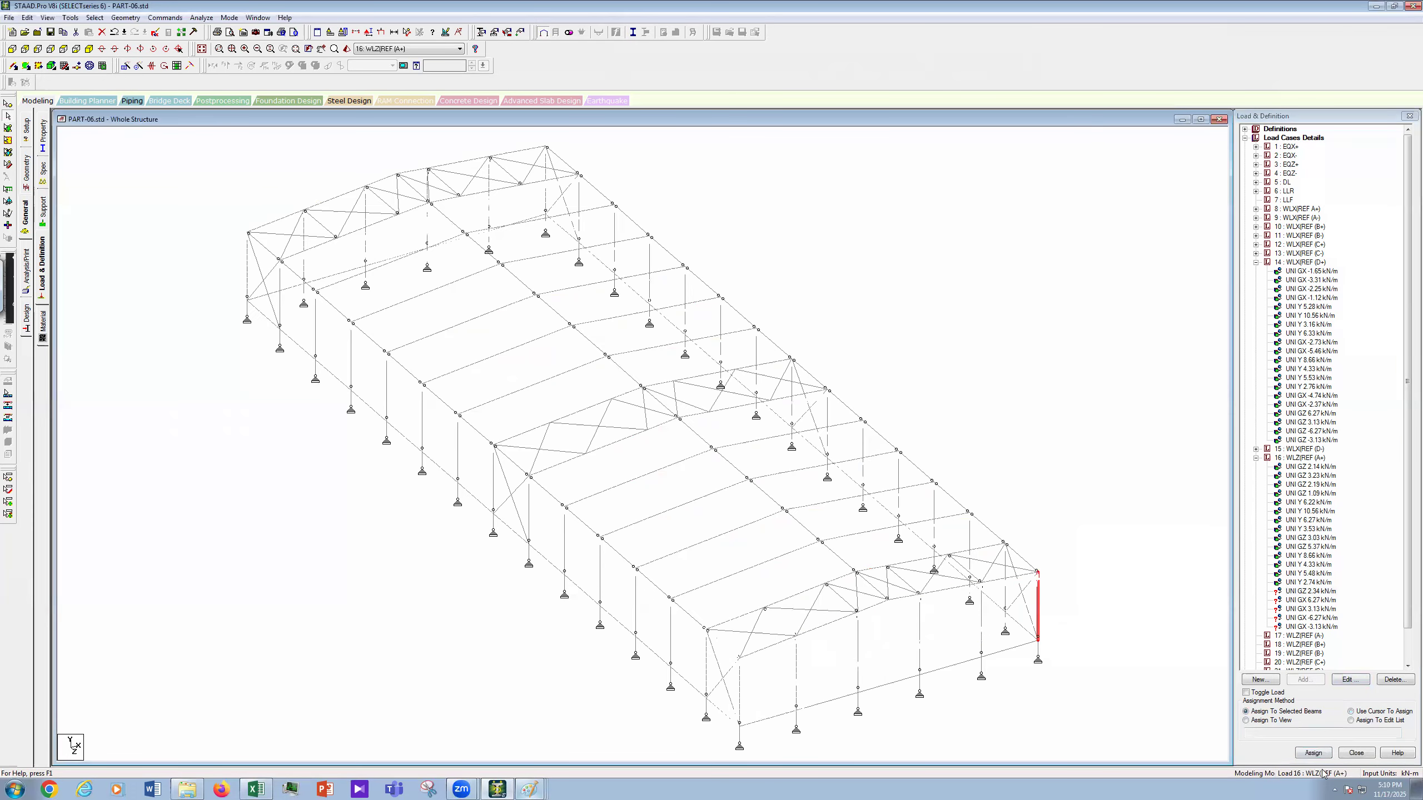
pyautogui.click(1344, 467)
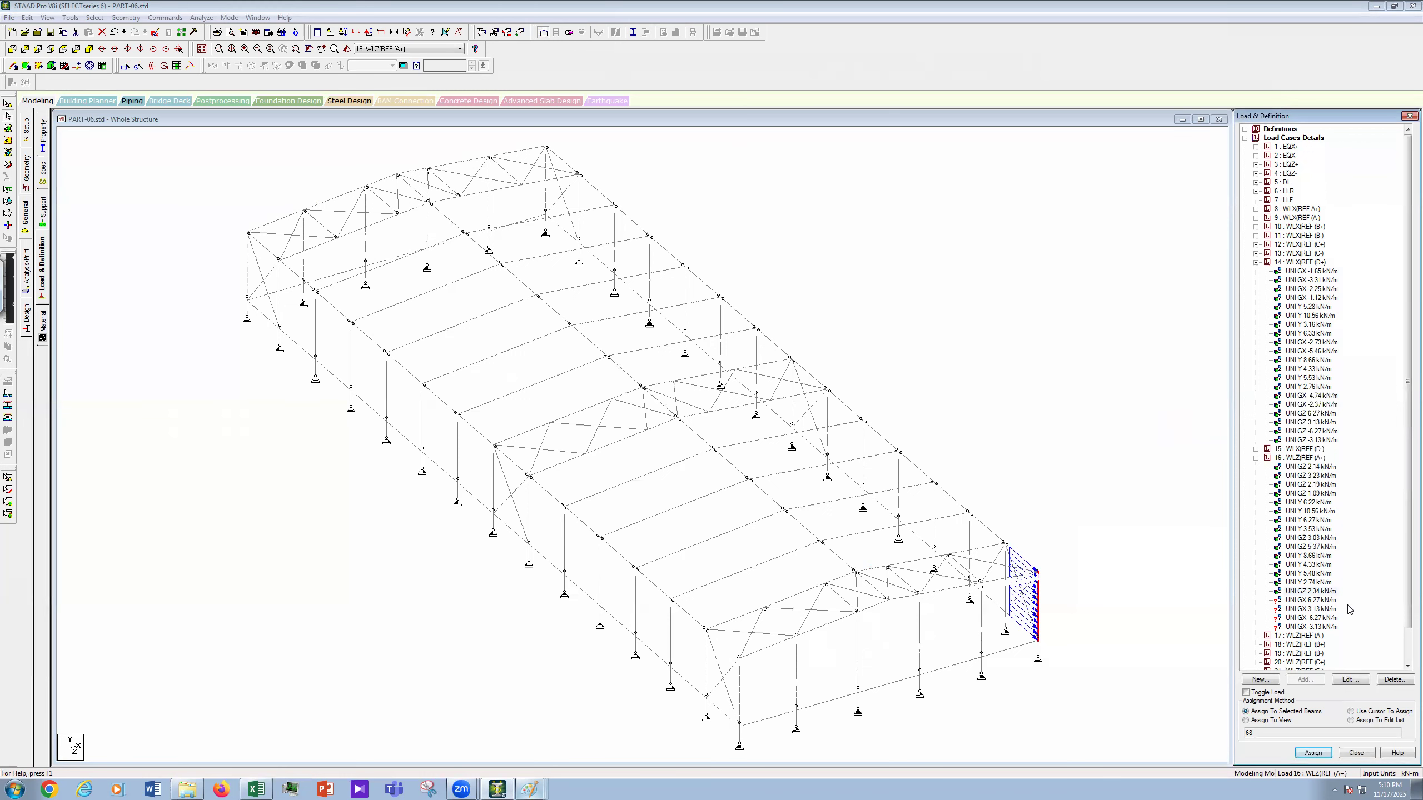
pyautogui.click(115, 32)
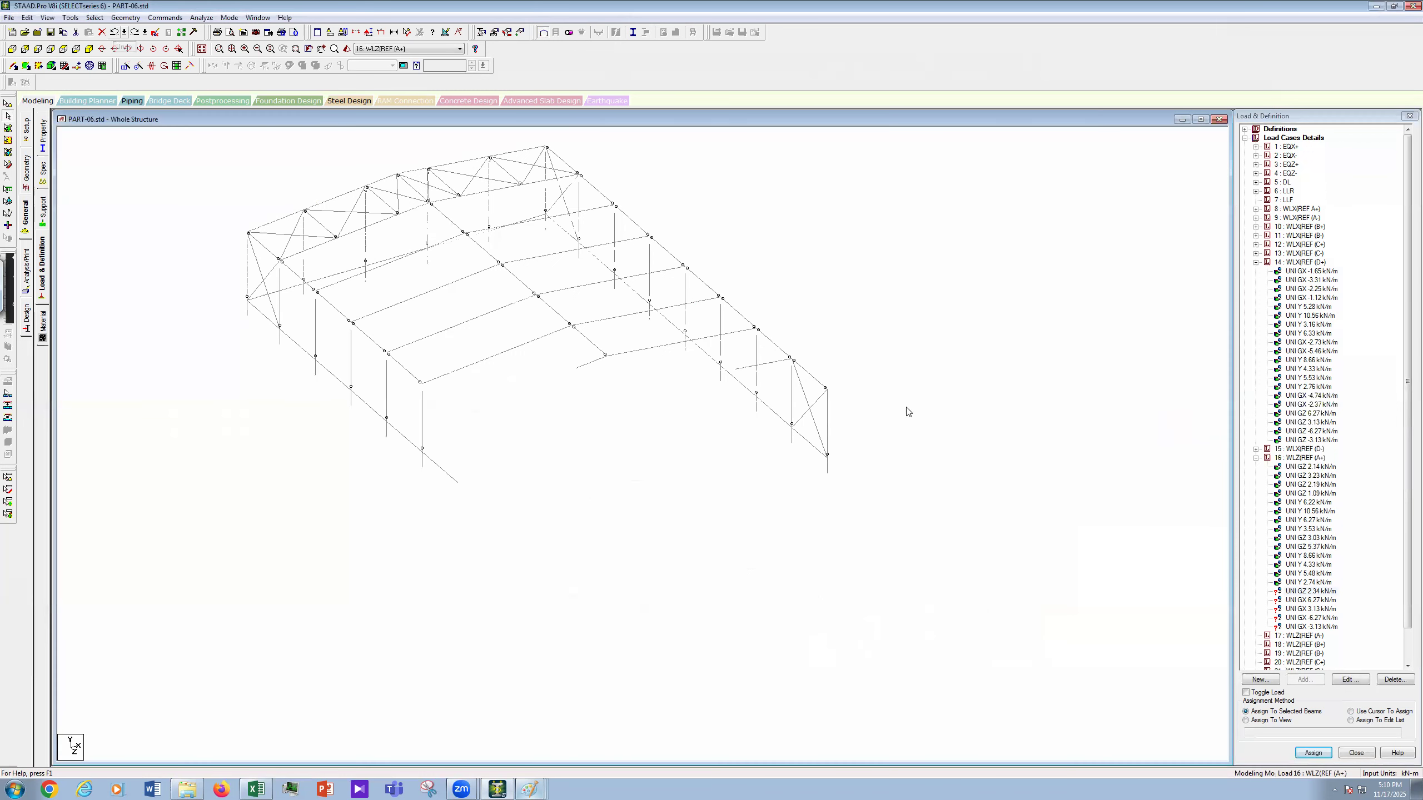
# Step: Add a uniform member force of 4.68 kN/m in the GZ direction to load case 16, WLZ(REF A+)
pyautogui.click(1309, 583)
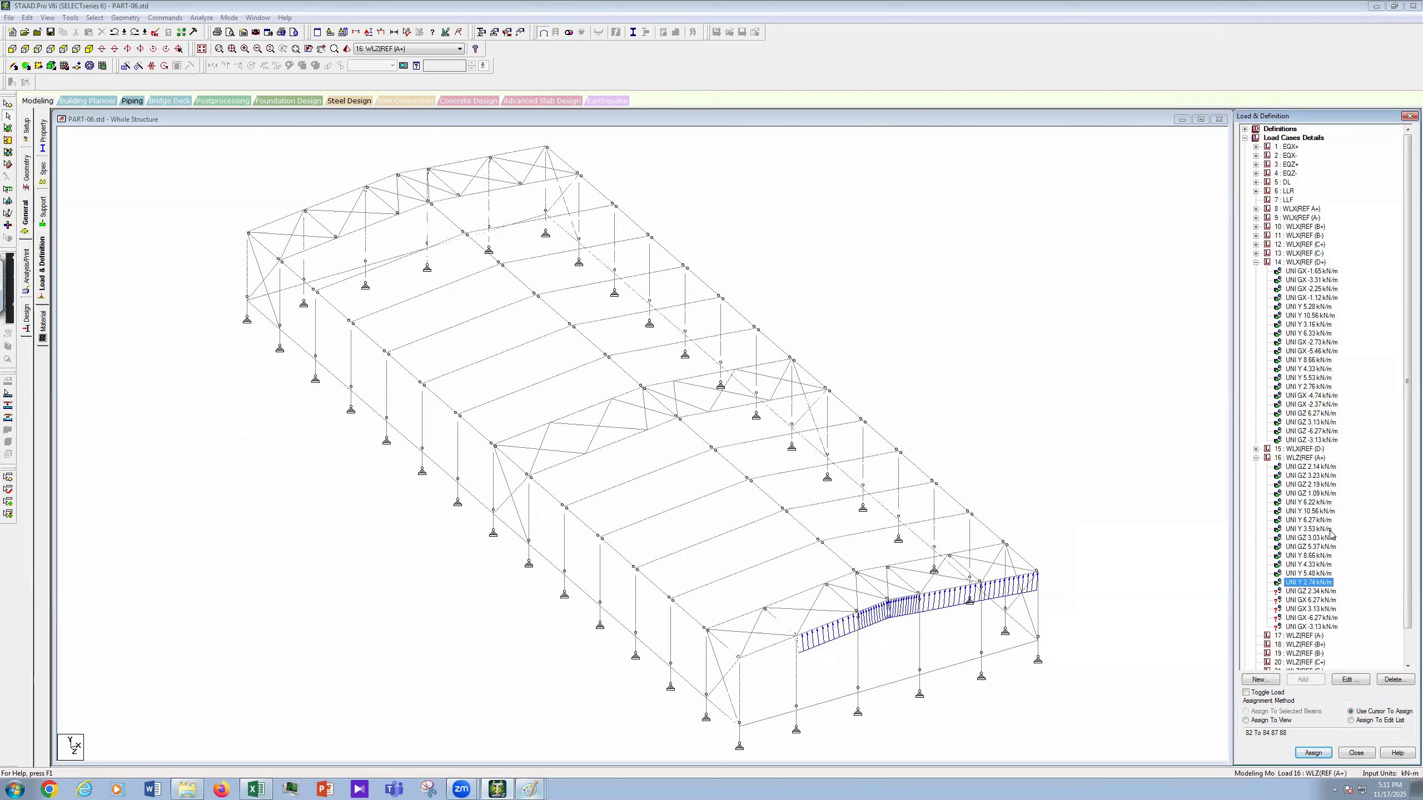
pyautogui.click(1299, 458)
pyautogui.click(1305, 679)
pyautogui.click(477, 248)
pyautogui.click(480, 274)
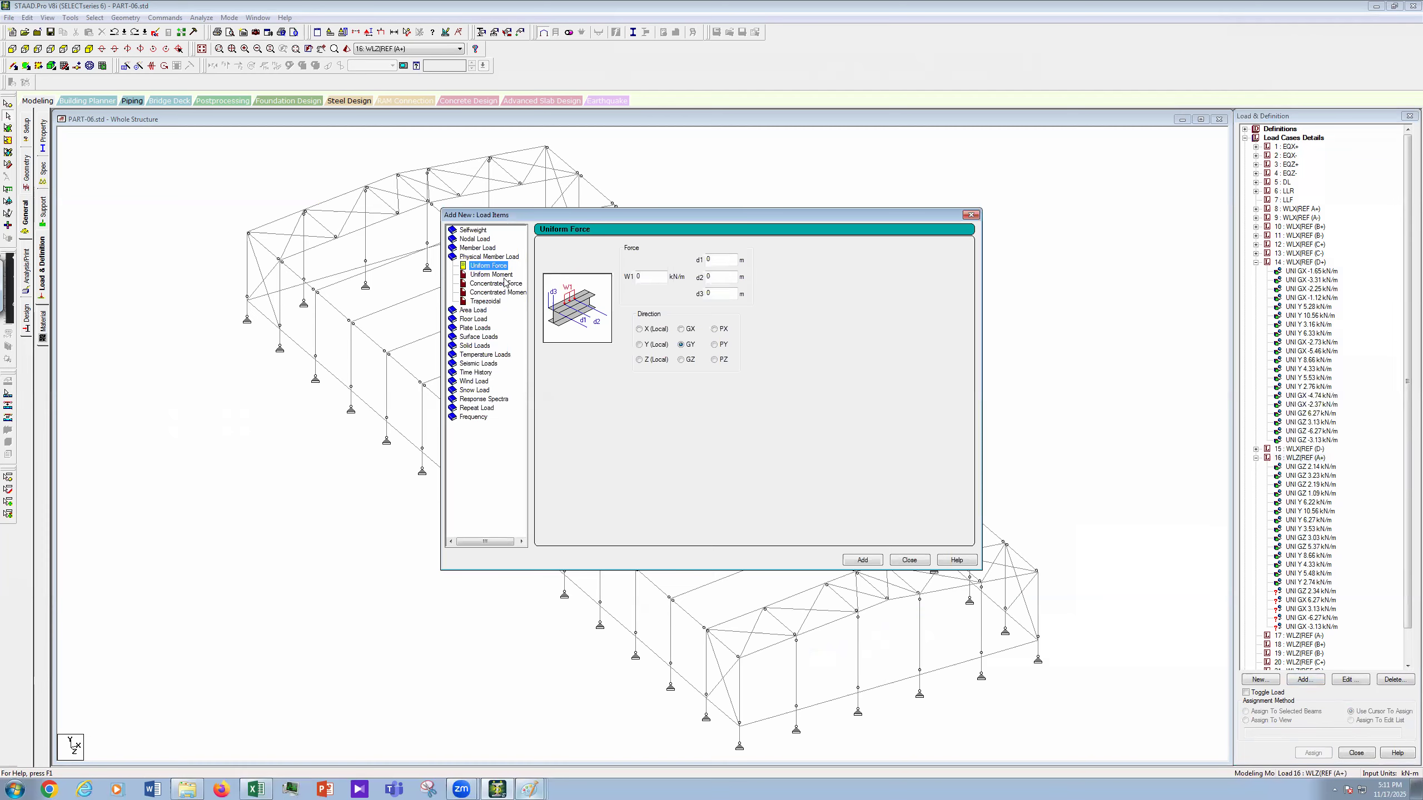
pyautogui.click(683, 360)
pyautogui.write('4')
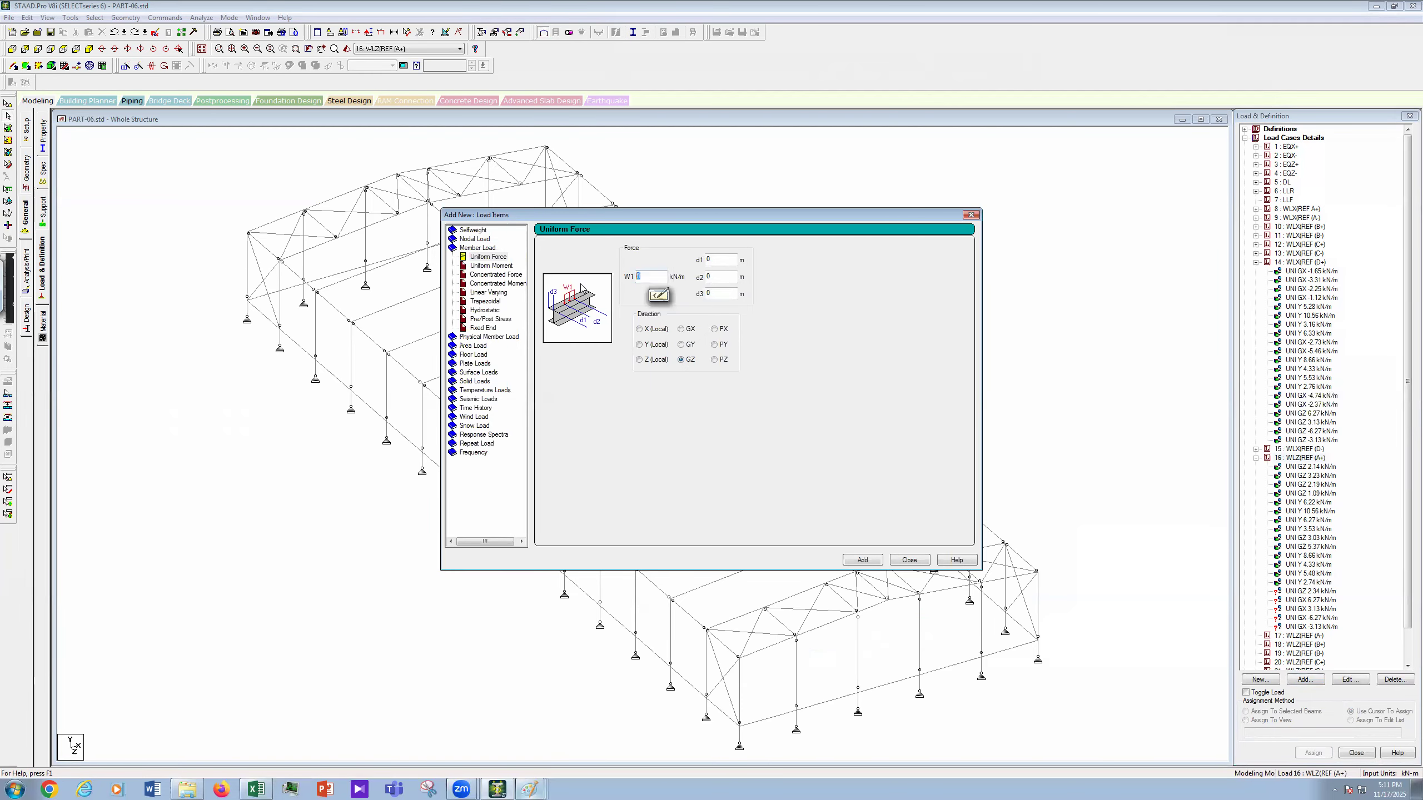
pyautogui.write('.68')
pyautogui.click(871, 562)
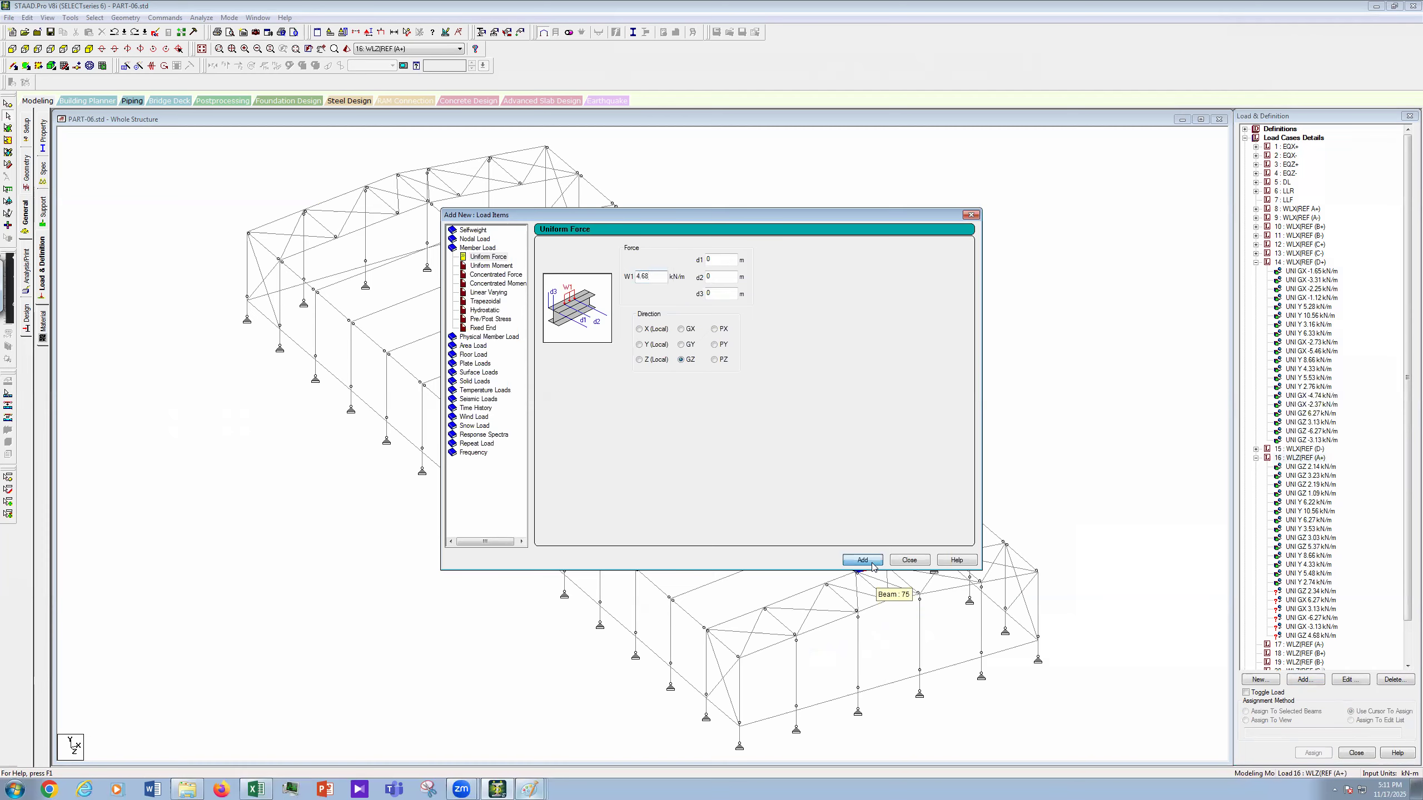
# Step: Assign the GZ 4.68 kN/m force of load case 16 to the three front end wall columns nearest the far corner column
pyautogui.click(1320, 637)
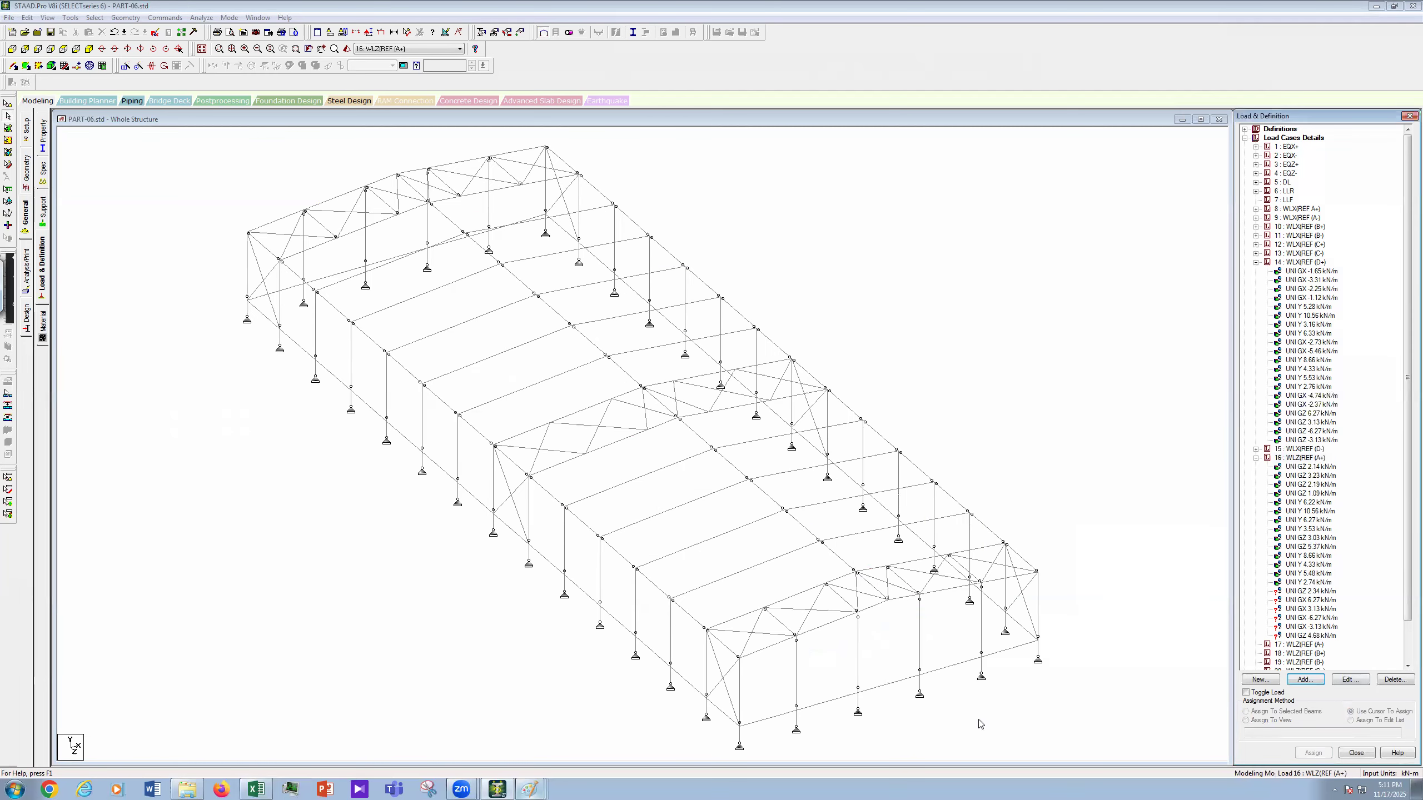
pyautogui.click(857, 657)
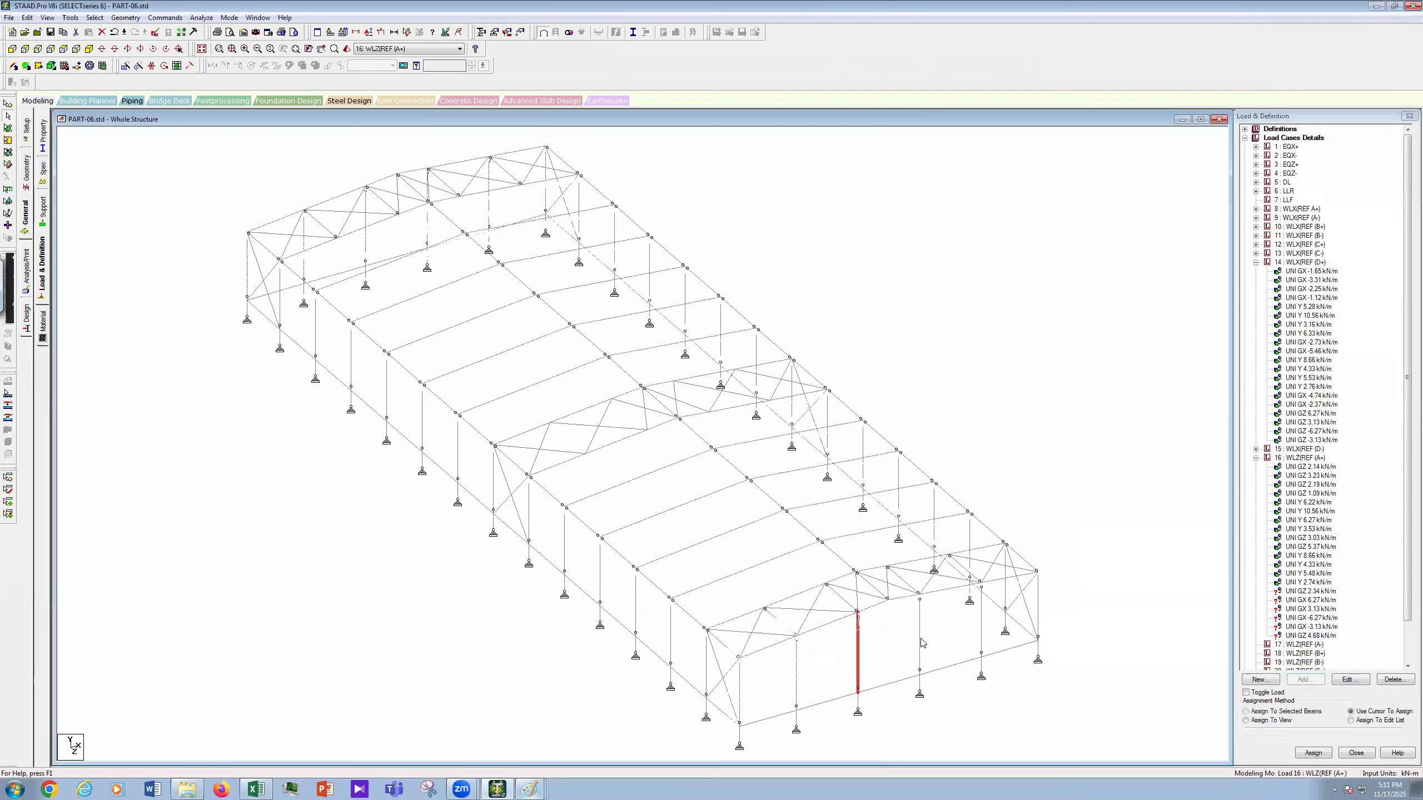
pyautogui.click(920, 645)
pyautogui.click(1263, 712)
pyautogui.click(1319, 754)
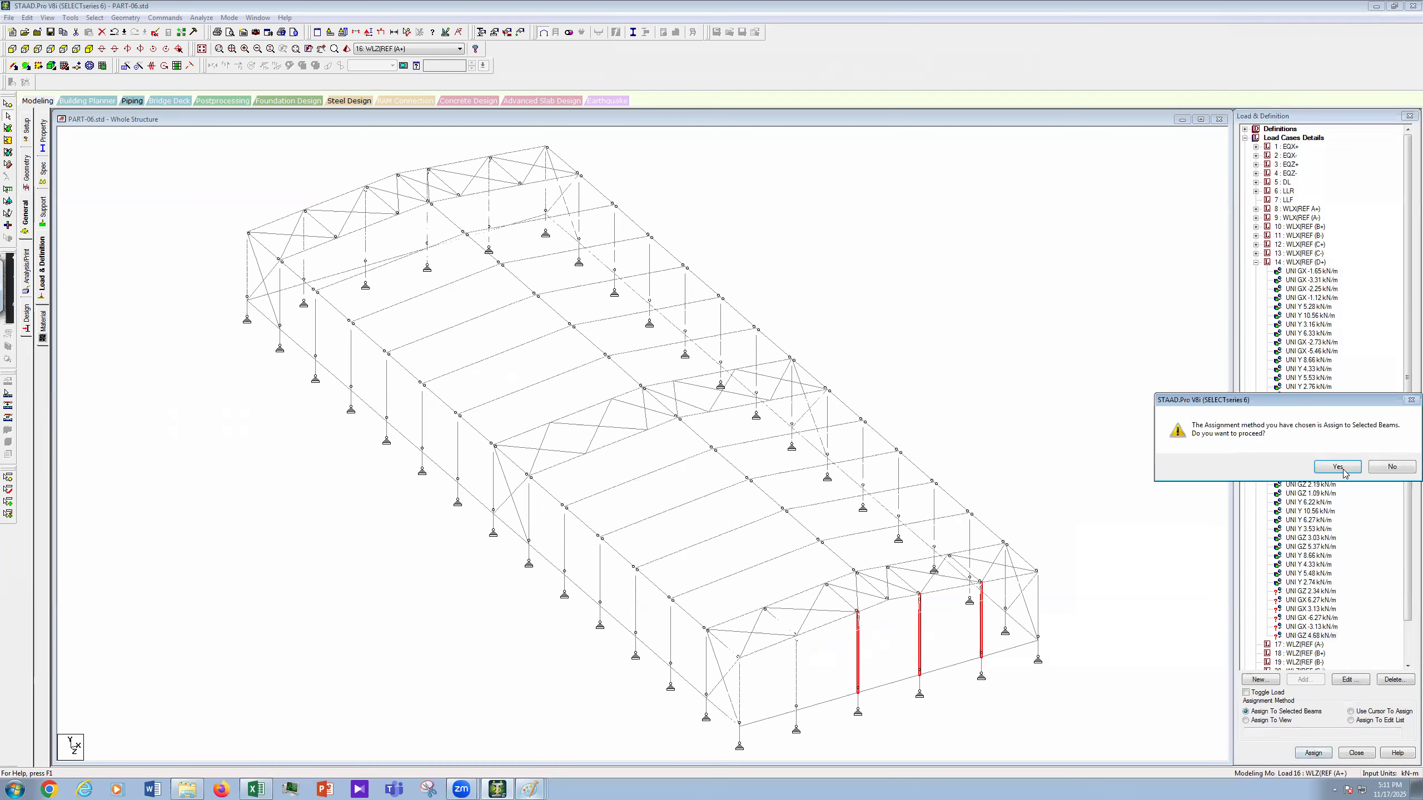
pyautogui.click(1343, 471)
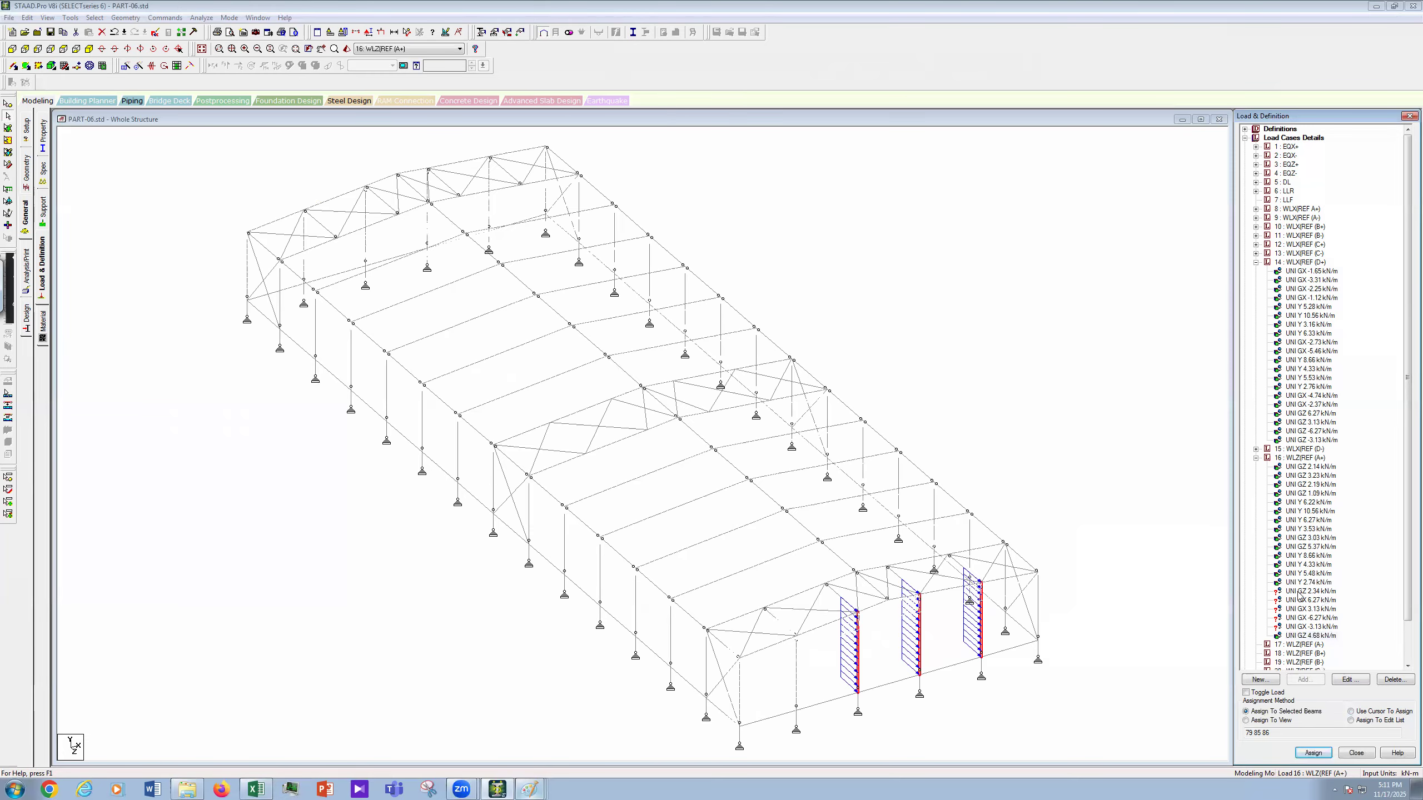
# Step: Assign the GZ 2.34 kN/m force of load case 16 to the far corner column of the front end wall
pyautogui.click(1038, 602)
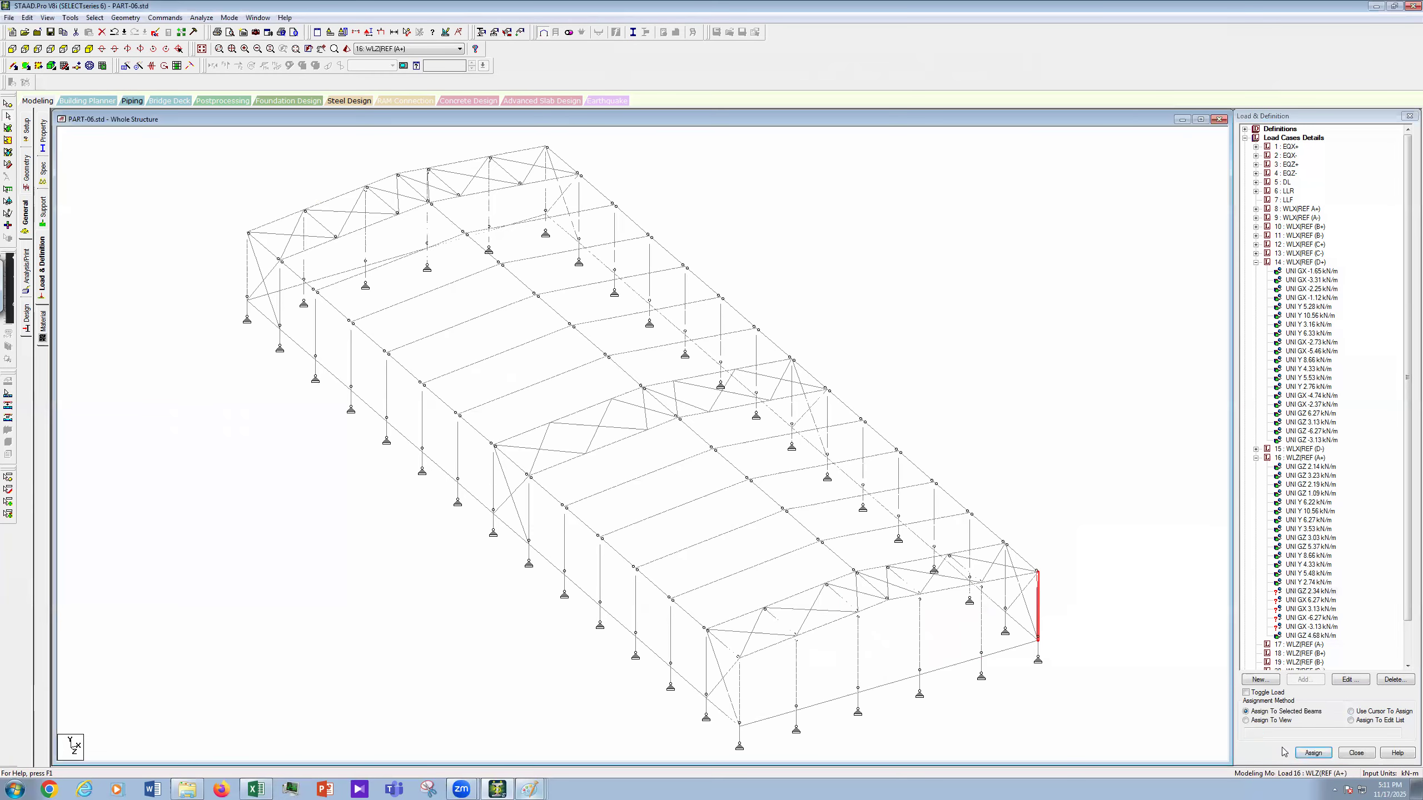
pyautogui.click(1314, 753)
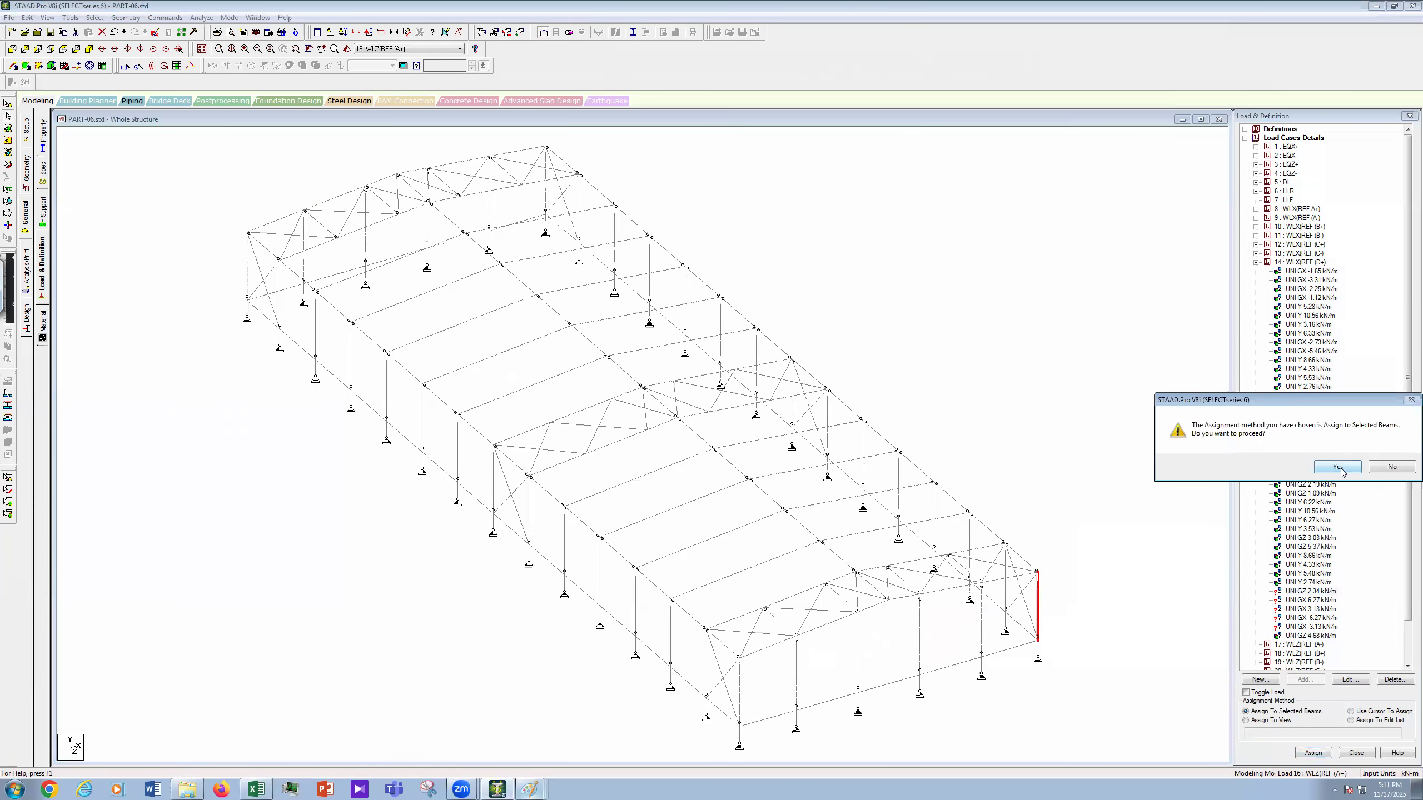
pyautogui.click(1337, 467)
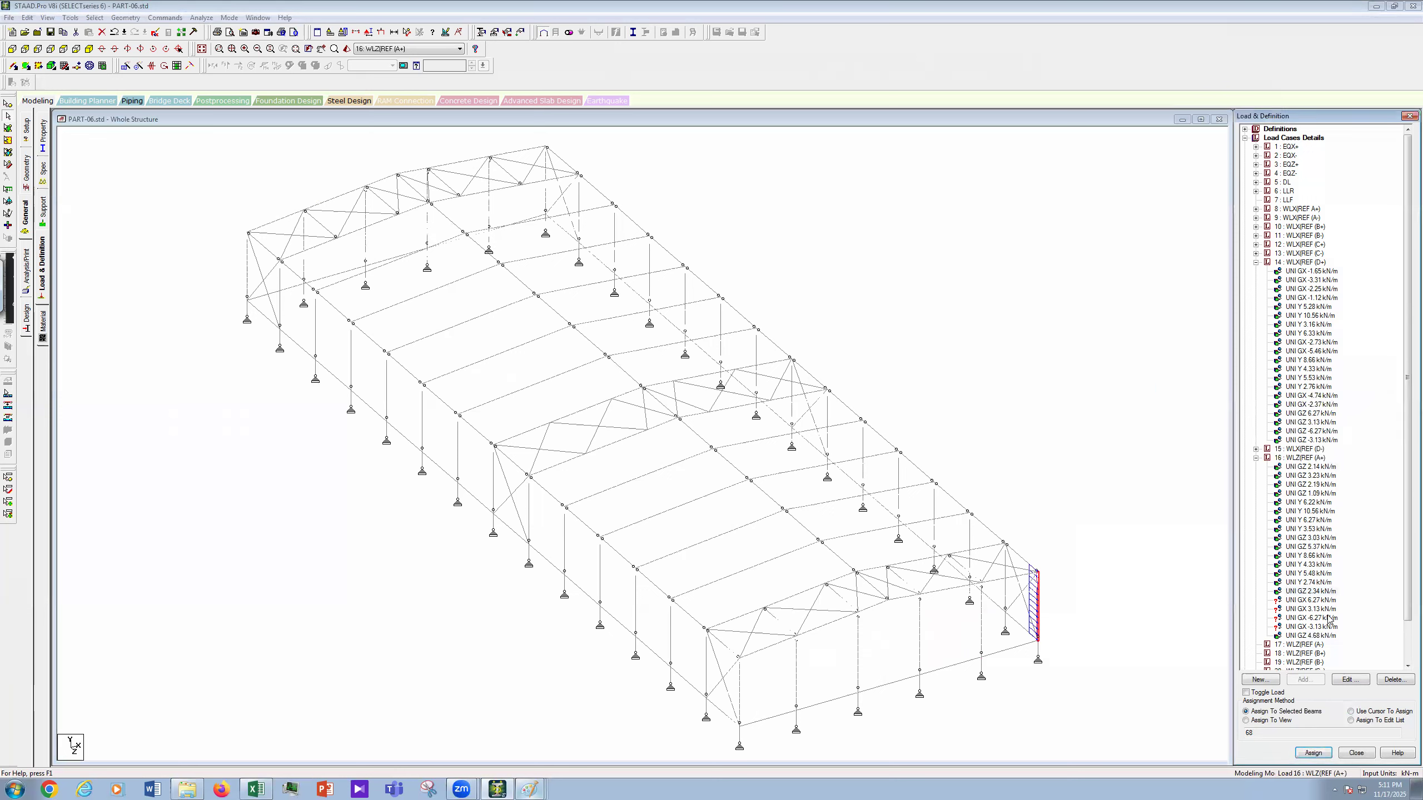
# Step: Assign the GX 6.27 kN/m force of load case 16 to the far side wall columns of all frames between the two end frames
pyautogui.click(1314, 602)
pyautogui.click(579, 203)
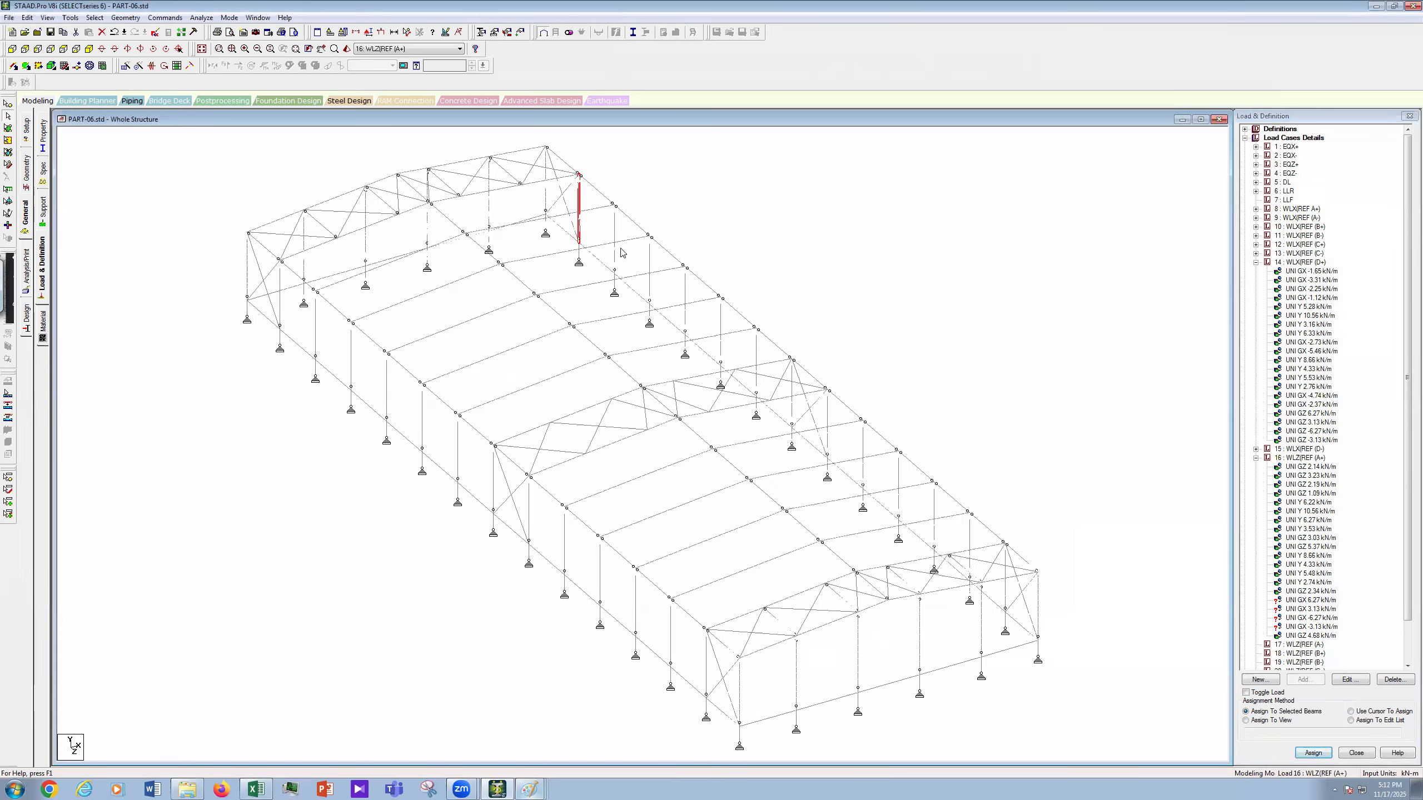
pyautogui.keyDown('ctrl'); pyautogui.click(616, 234); pyautogui.keyUp('ctrl')
pyautogui.keyDown('ctrl'); pyautogui.click(649, 261); pyautogui.keyUp('ctrl')
pyautogui.keyDown('ctrl'); pyautogui.click(685, 297); pyautogui.keyUp('ctrl')
pyautogui.keyDown('ctrl'); pyautogui.click(722, 329); pyautogui.keyUp('ctrl')
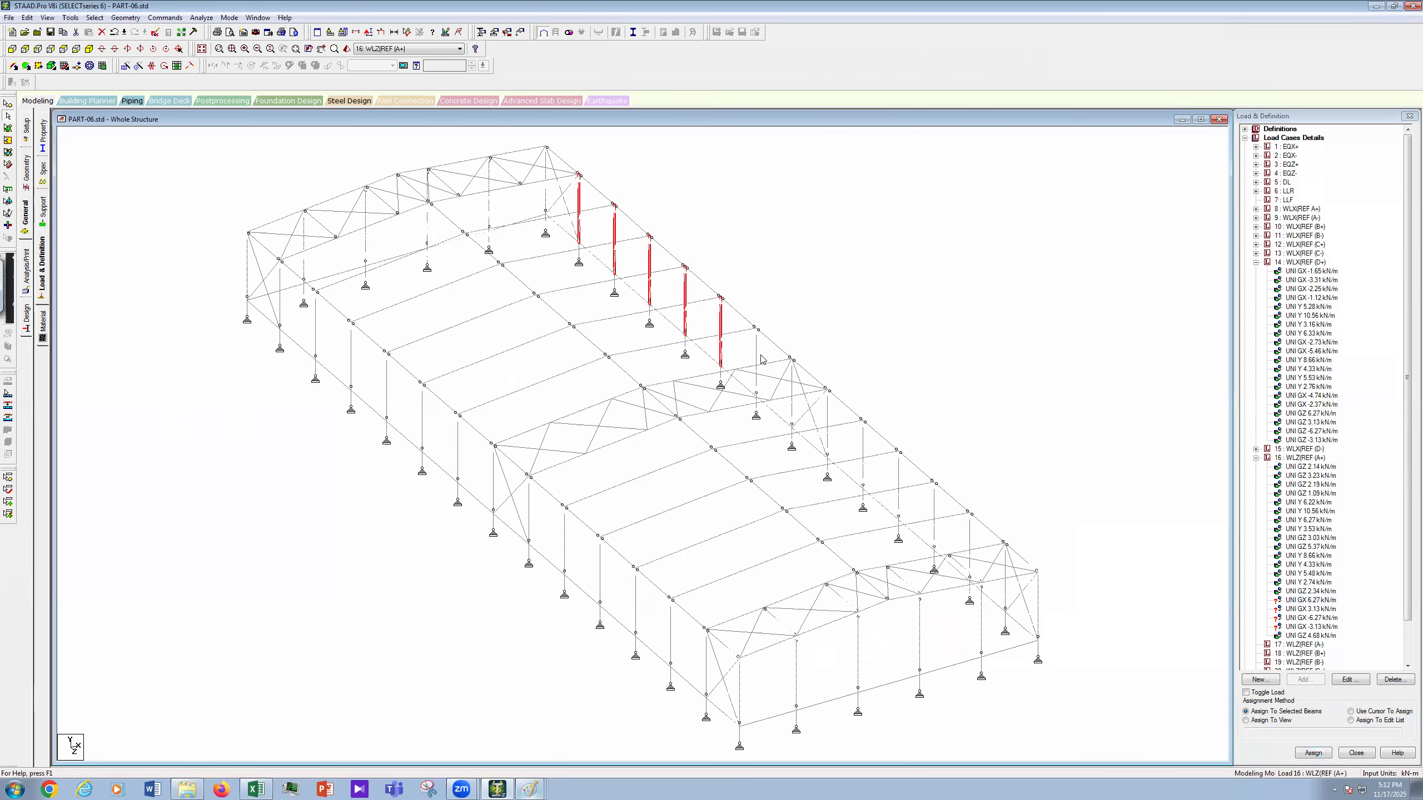
pyautogui.keyDown('ctrl'); pyautogui.click(757, 356); pyautogui.keyUp('ctrl')
pyautogui.keyDown('ctrl'); pyautogui.click(793, 391); pyautogui.keyUp('ctrl')
pyautogui.keyDown('ctrl'); pyautogui.click(829, 425); pyautogui.keyUp('ctrl')
pyautogui.keyDown('ctrl'); pyautogui.click(864, 453); pyautogui.keyUp('ctrl')
pyautogui.keyDown('ctrl'); pyautogui.click(899, 481); pyautogui.keyUp('ctrl')
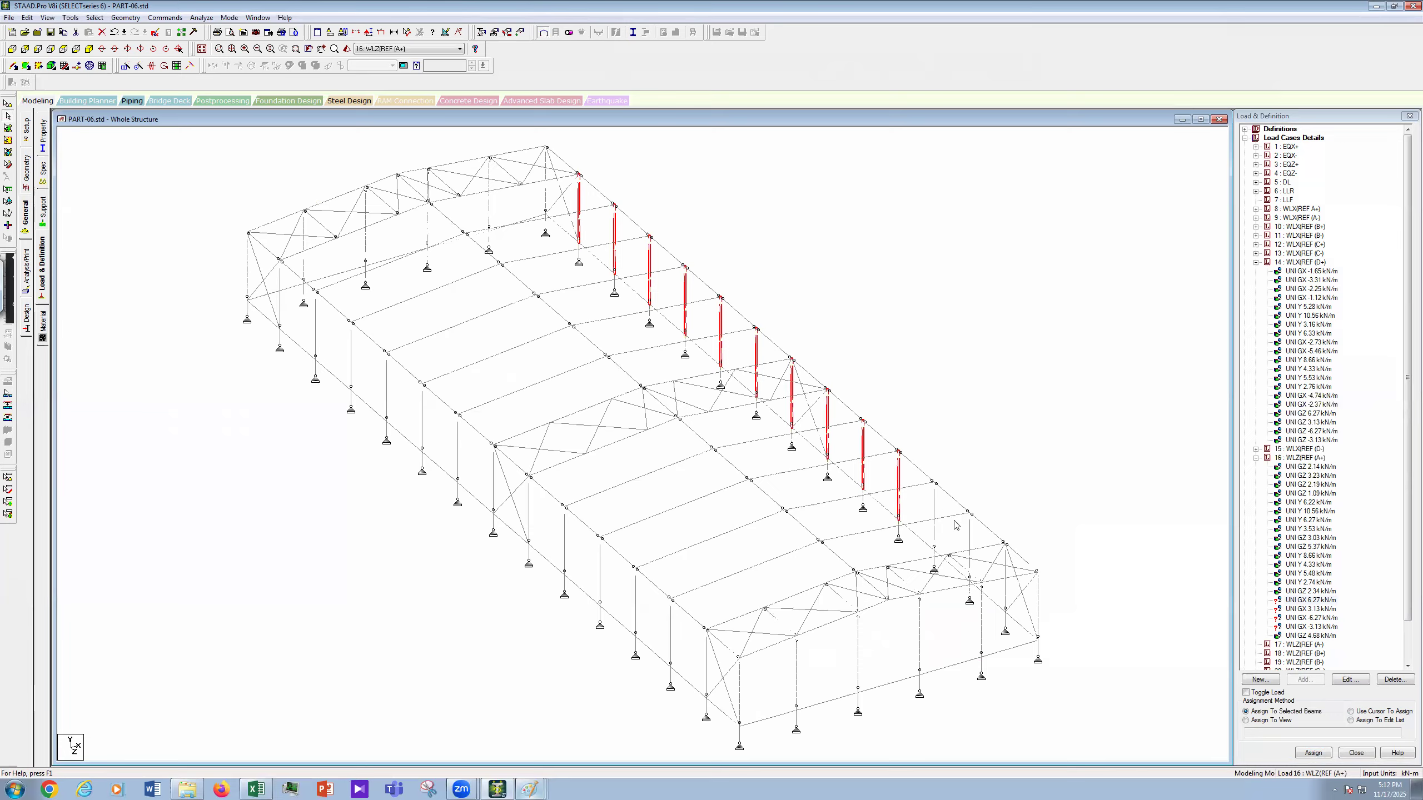
pyautogui.keyDown('ctrl'); pyautogui.click(935, 513); pyautogui.keyUp('ctrl')
pyautogui.keyDown('ctrl'); pyautogui.click(971, 537); pyautogui.keyUp('ctrl')
pyautogui.keyDown('ctrl'); pyautogui.click(1005, 583); pyautogui.keyUp('ctrl')
pyautogui.click(1310, 752)
pyautogui.click(1344, 476)
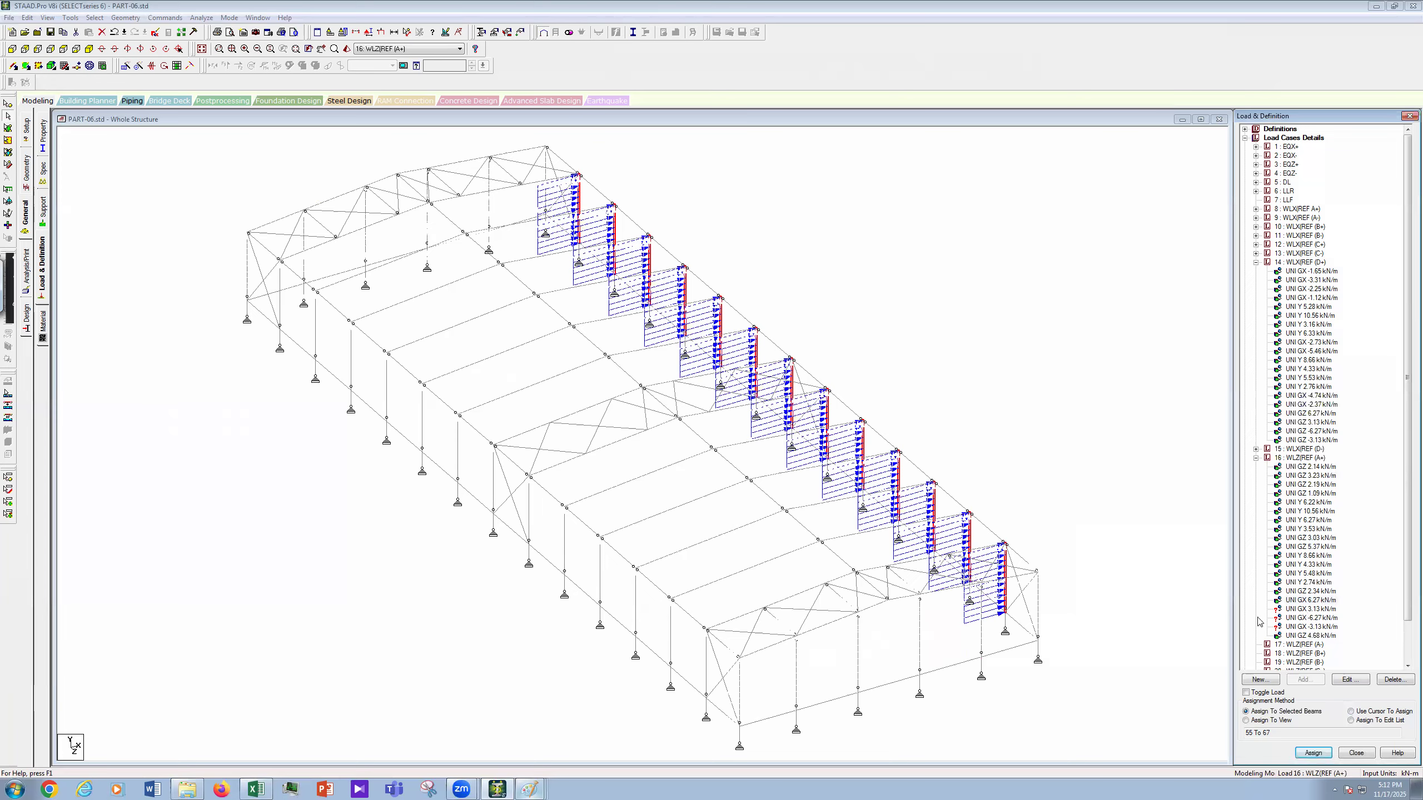
# Step: Assign the GX 3.13 kN/m force of load case 16 to the two corner columns of the far side wall
pyautogui.click(1037, 603)
pyautogui.keyDown('ctrl'); pyautogui.click(547, 200); pyautogui.keyUp('ctrl')
pyautogui.click(1313, 753)
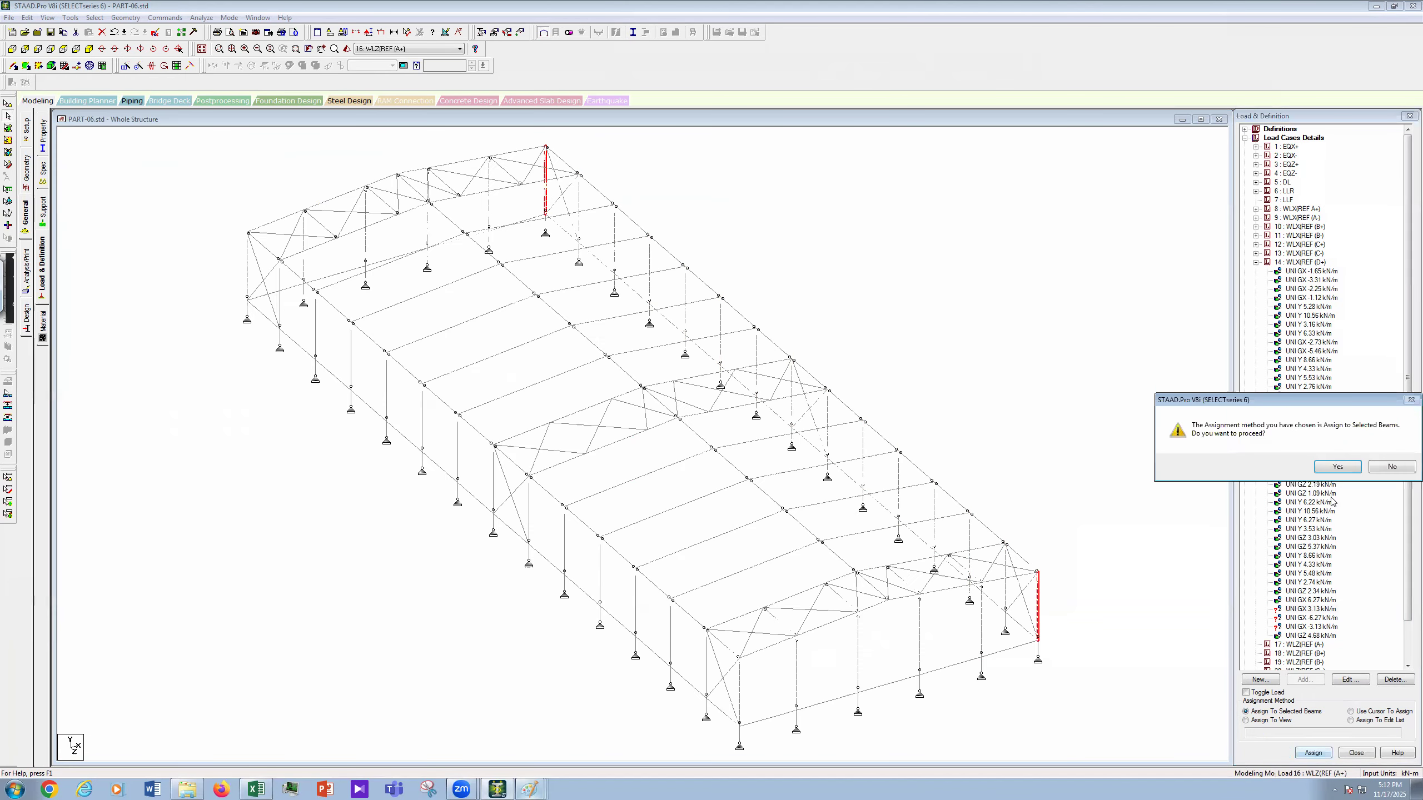
pyautogui.click(1338, 466)
# Step: Assign the GX -6.27 kN/m force of load case 16 to the near side wall columns of all frames between the two end frames
pyautogui.click(1314, 620)
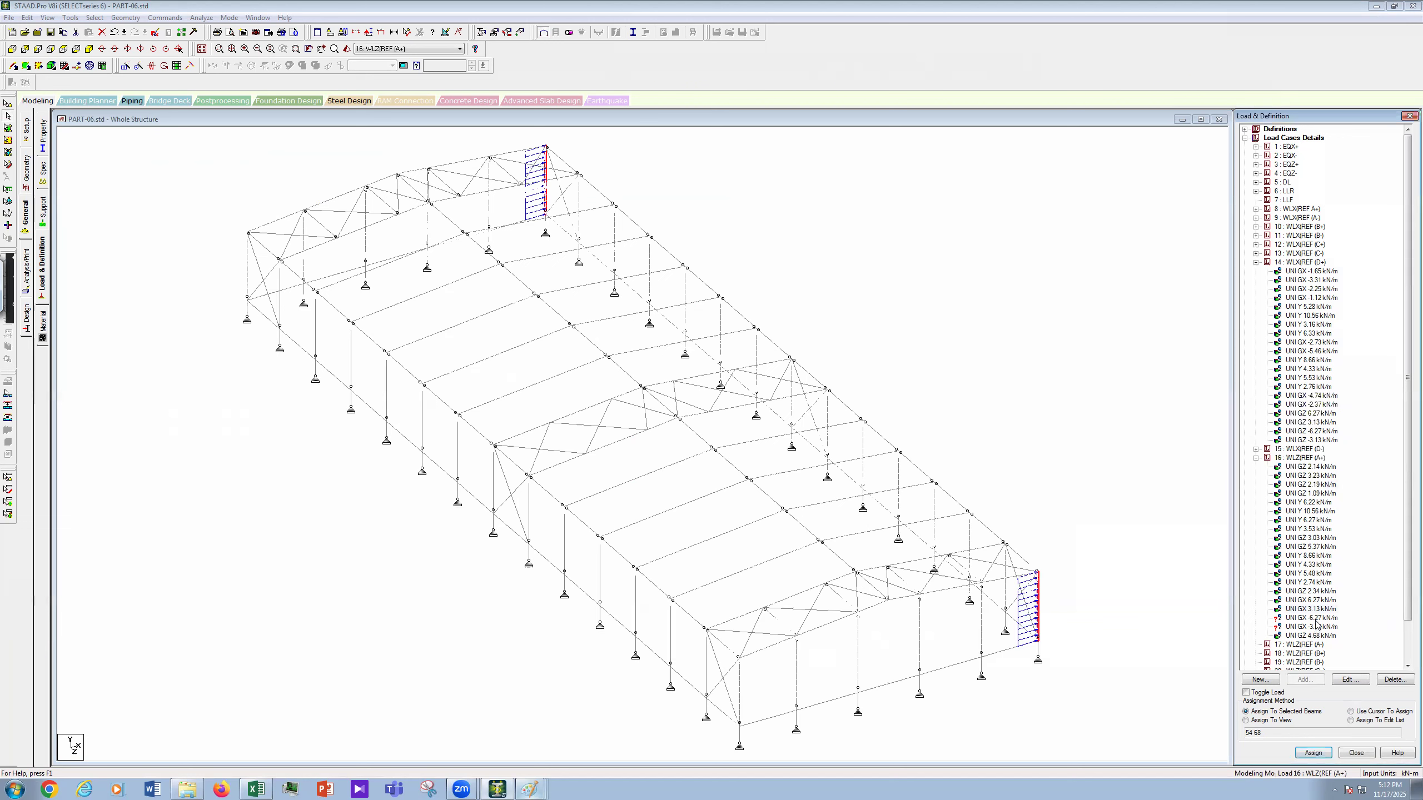
pyautogui.click(281, 304)
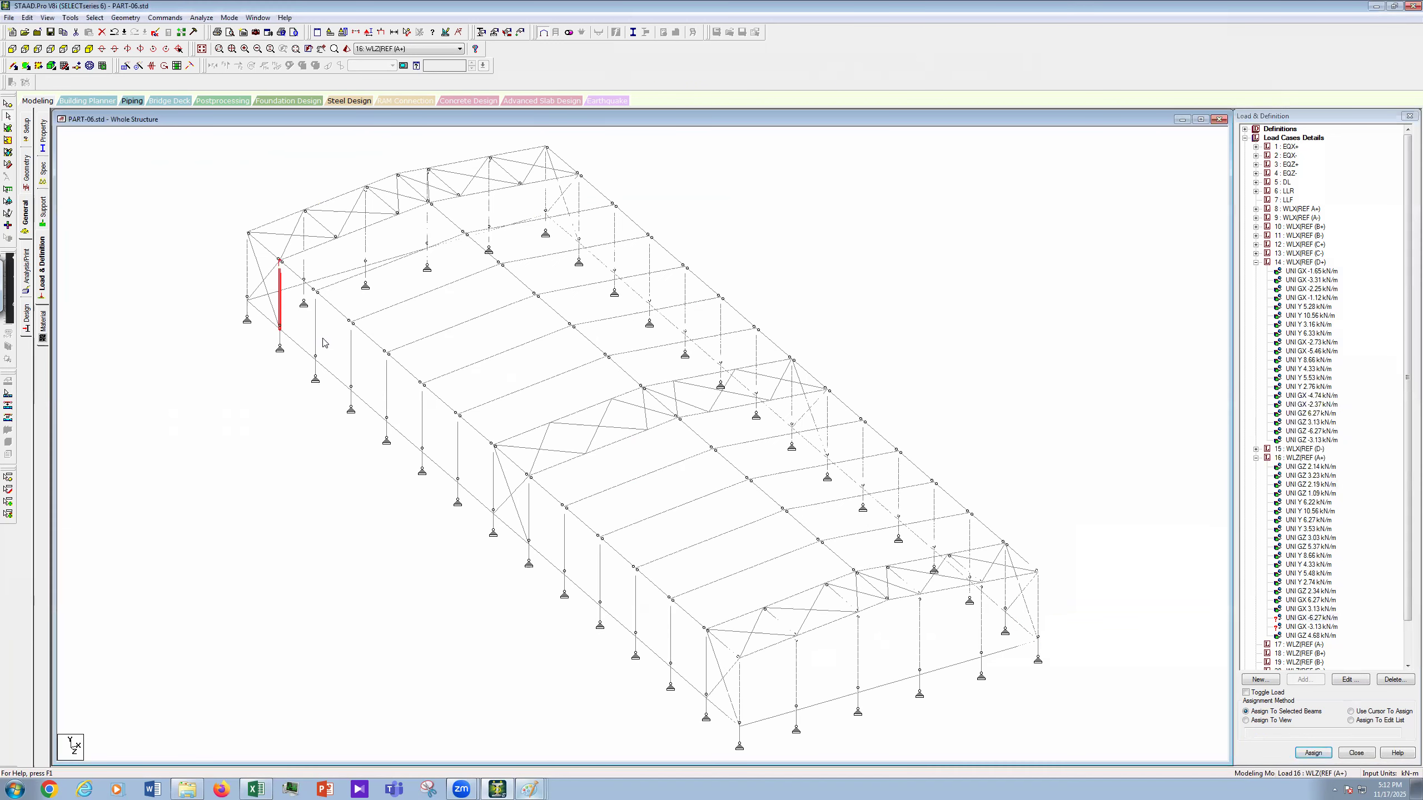
pyautogui.keyDown('ctrl'); pyautogui.click(315, 339); pyautogui.keyUp('ctrl')
pyautogui.keyDown('ctrl'); pyautogui.click(352, 372); pyautogui.keyUp('ctrl')
pyautogui.keyDown('ctrl'); pyautogui.click(387, 406); pyautogui.keyUp('ctrl')
pyautogui.keyDown('ctrl'); pyautogui.click(423, 441); pyautogui.keyUp('ctrl')
pyautogui.keyDown('ctrl'); pyautogui.click(457, 460); pyautogui.keyUp('ctrl')
pyautogui.keyDown('ctrl'); pyautogui.click(494, 502); pyautogui.keyUp('ctrl')
pyautogui.keyDown('ctrl'); pyautogui.click(528, 536); pyautogui.keyUp('ctrl')
pyautogui.keyDown('ctrl'); pyautogui.click(564, 560); pyautogui.keyUp('ctrl')
pyautogui.keyDown('ctrl'); pyautogui.click(601, 594); pyautogui.keyUp('ctrl')
pyautogui.keyDown('ctrl'); pyautogui.click(670, 652); pyautogui.keyUp('ctrl')
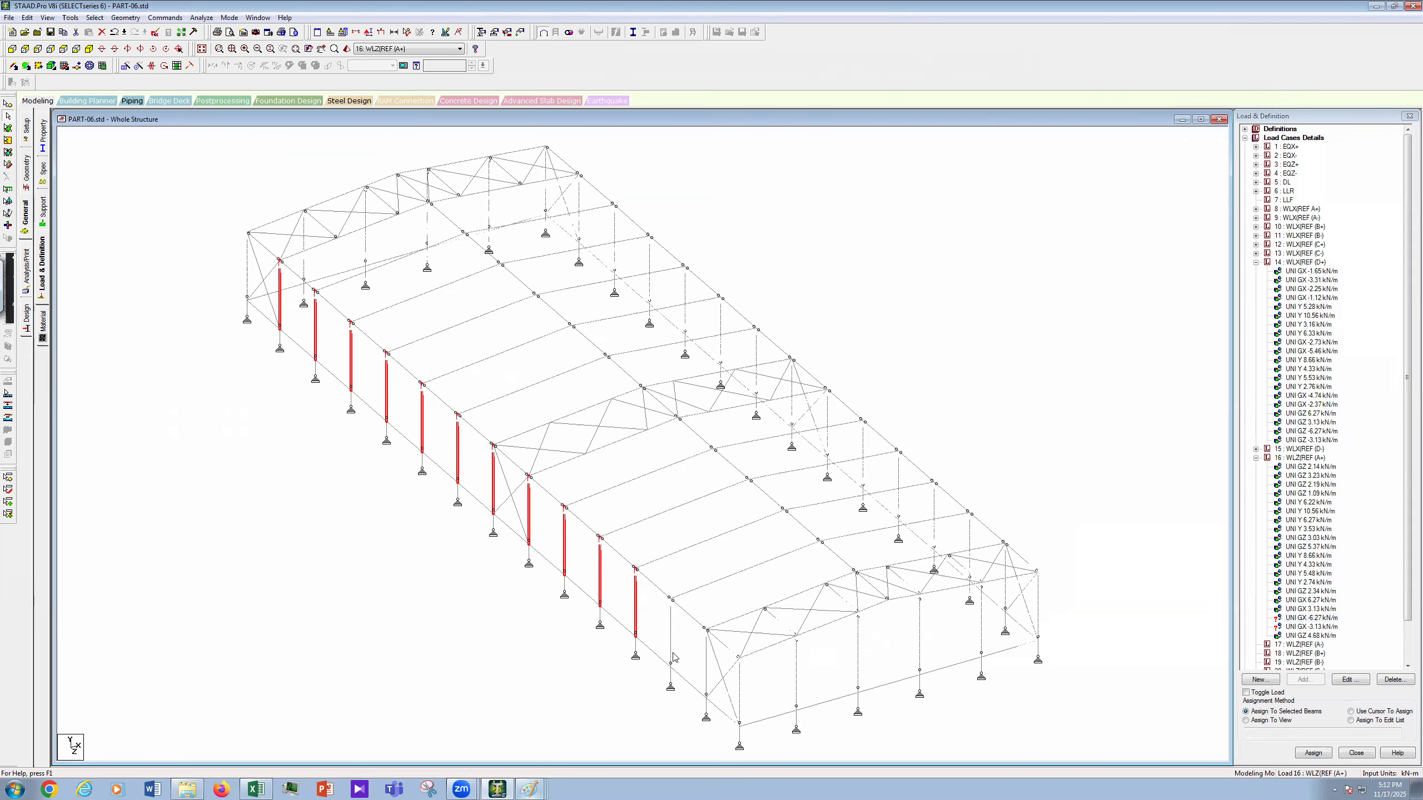
pyautogui.keyDown('ctrl'); pyautogui.click(707, 674); pyautogui.keyUp('ctrl')
pyautogui.click(1313, 753)
pyautogui.click(1338, 467)
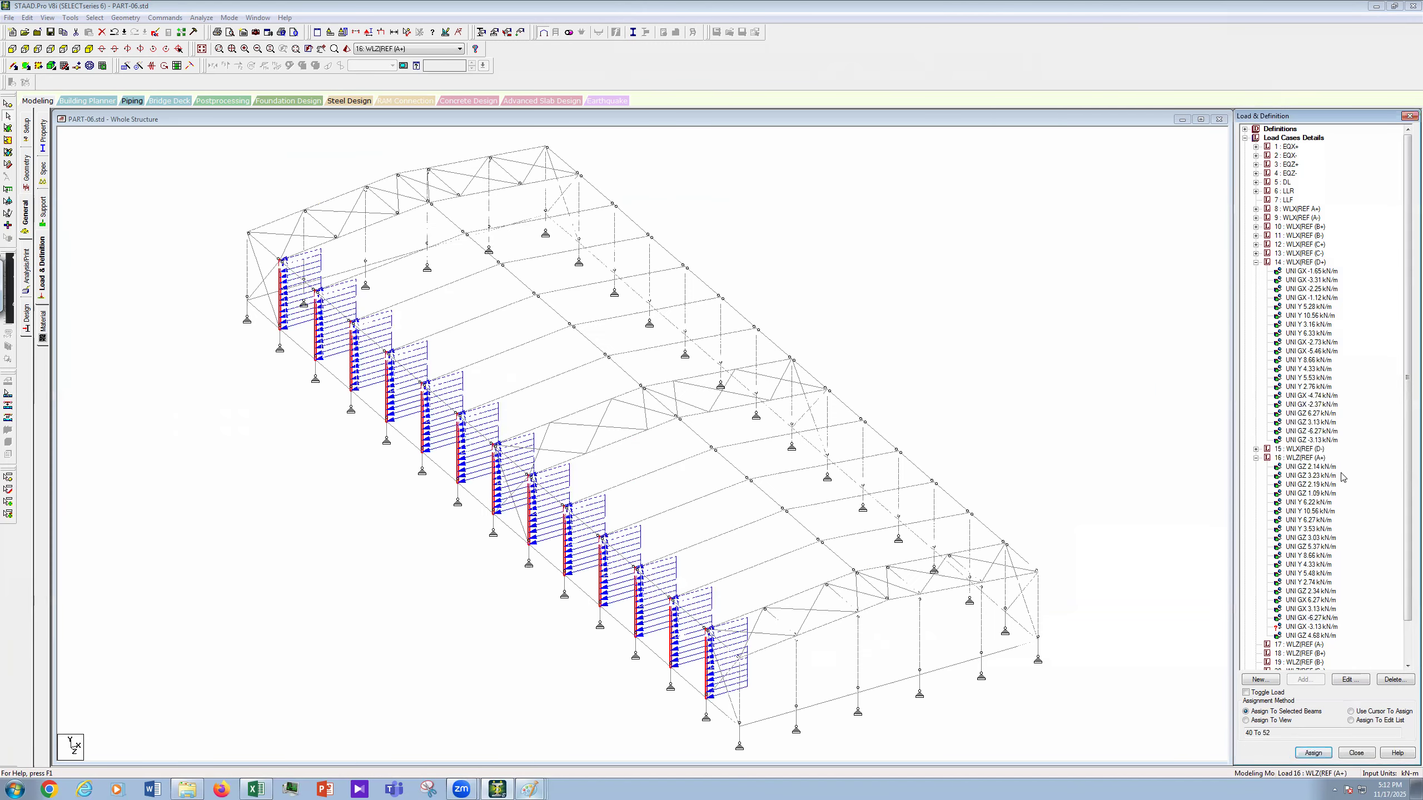
# Step: Assign the GX -3.13 kN/m force of load case 16 to the two near side wall corner columns and accept the automatic file save
pyautogui.click(1328, 627)
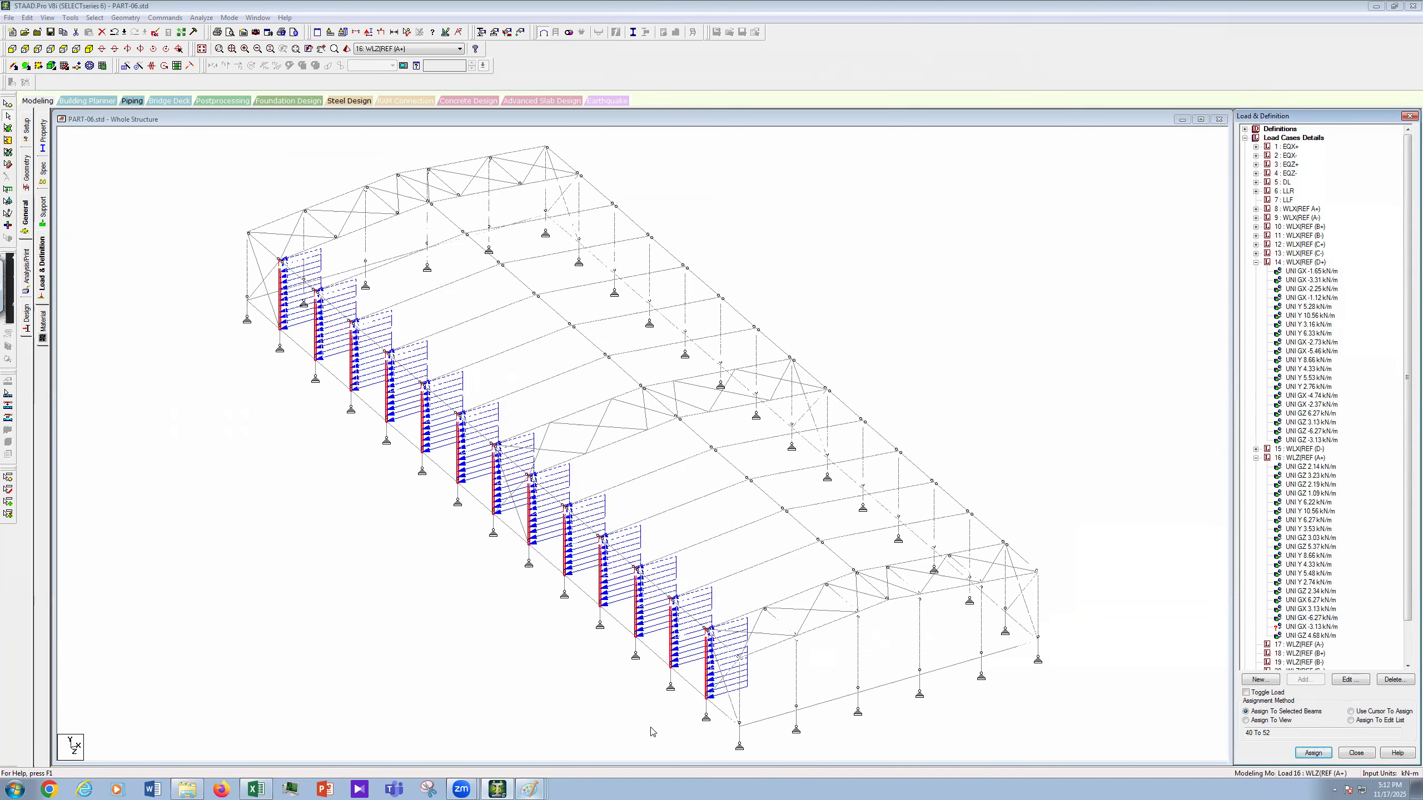
pyautogui.click(737, 699)
pyautogui.keyDown('ctrl'); pyautogui.click(247, 264); pyautogui.keyUp('ctrl')
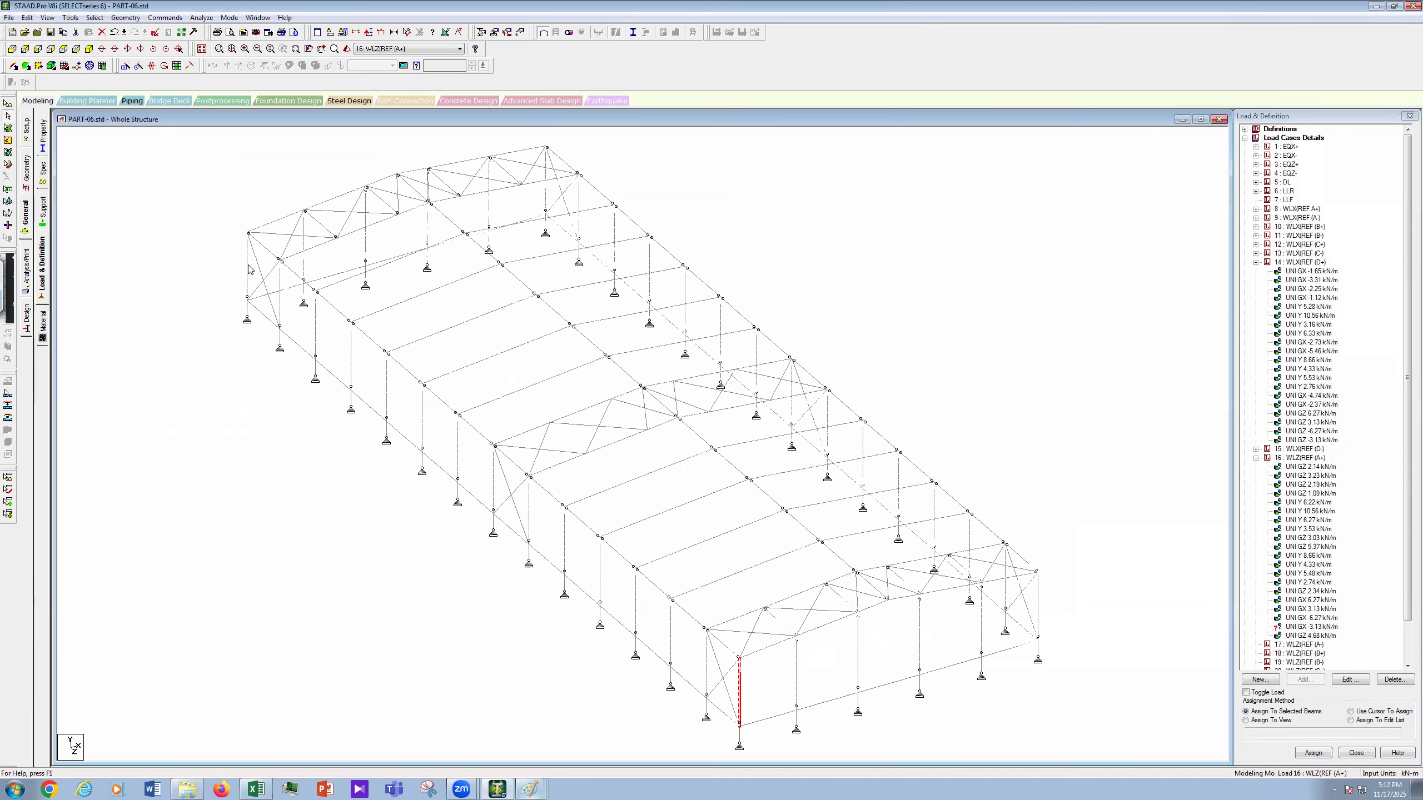
pyautogui.click(1309, 675)
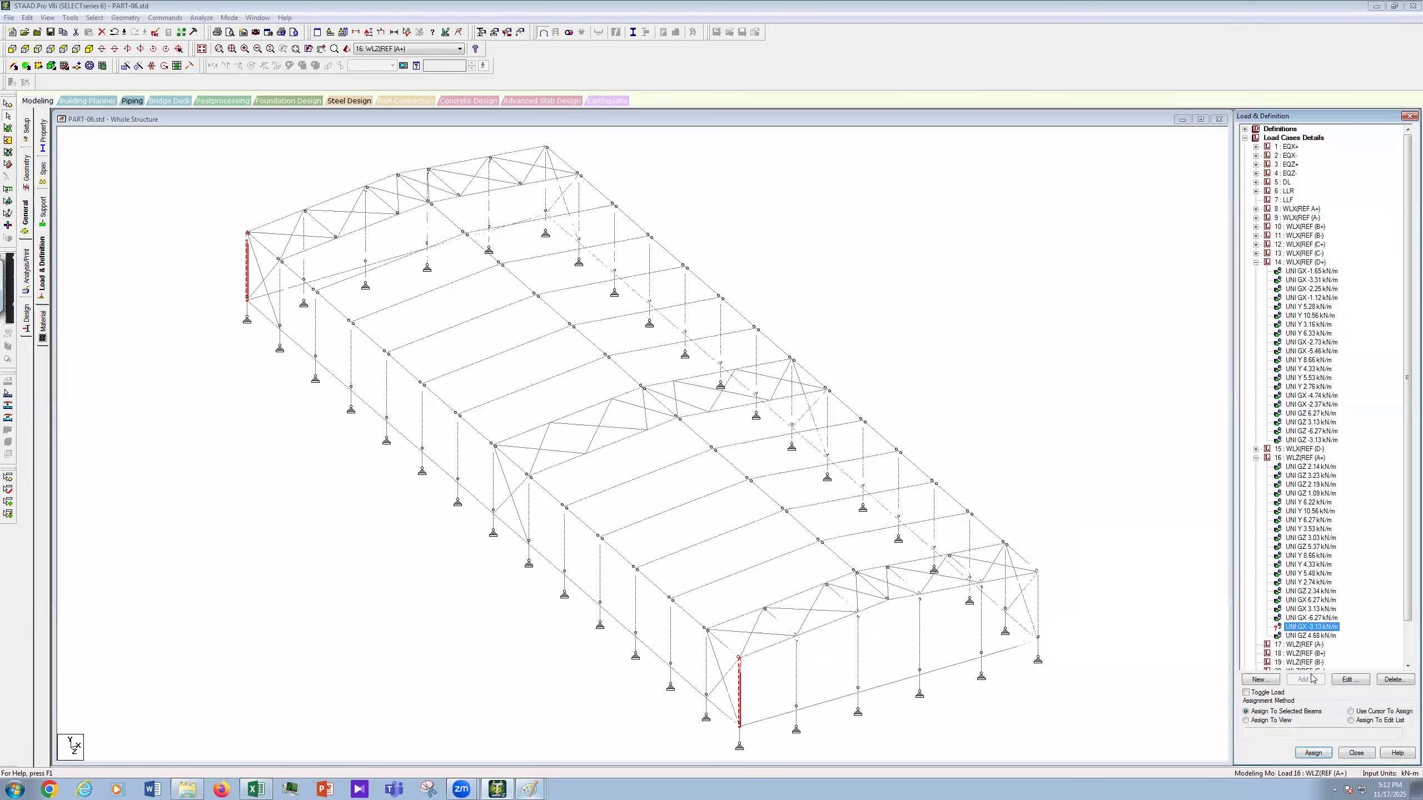
pyautogui.click(1313, 754)
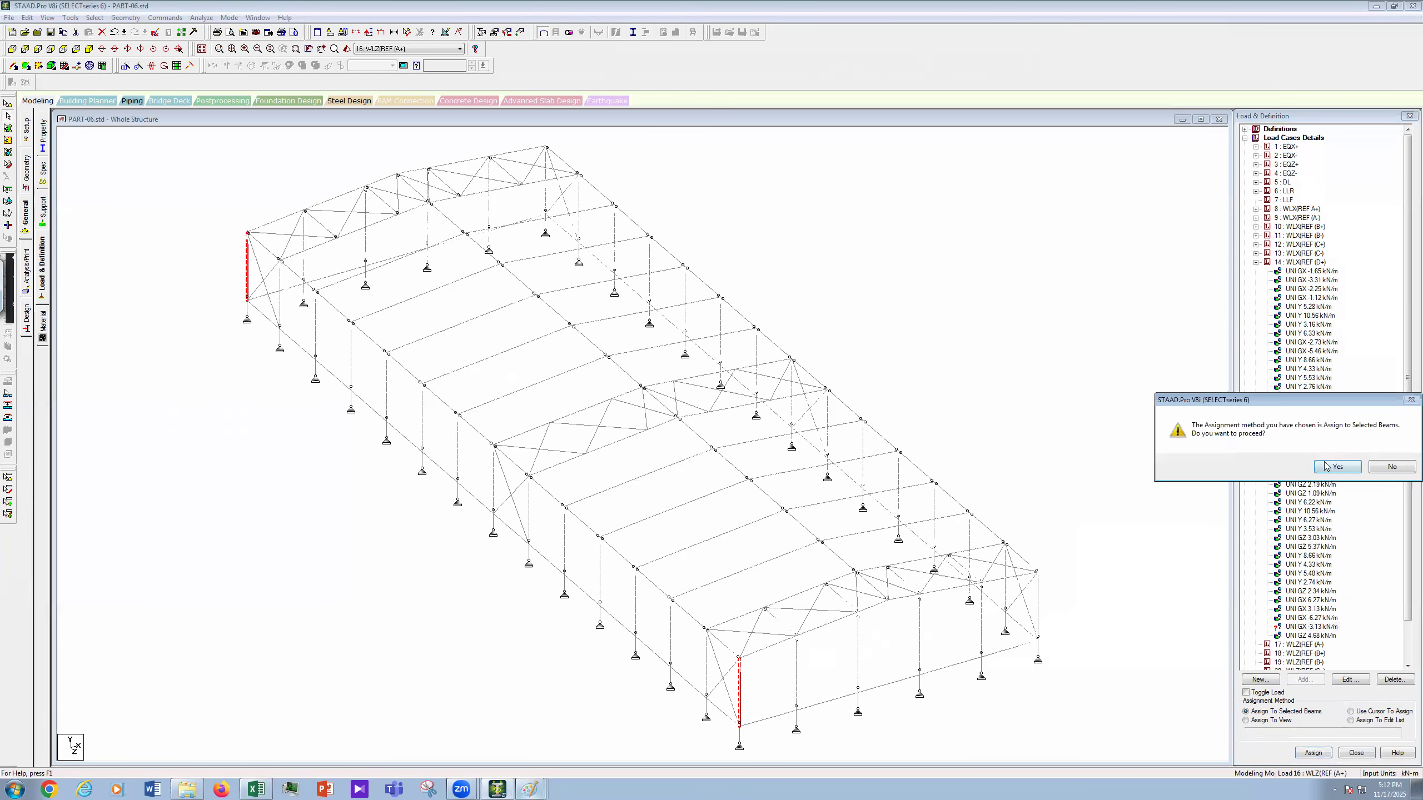
pyautogui.click(1337, 467)
pyautogui.click(933, 532)
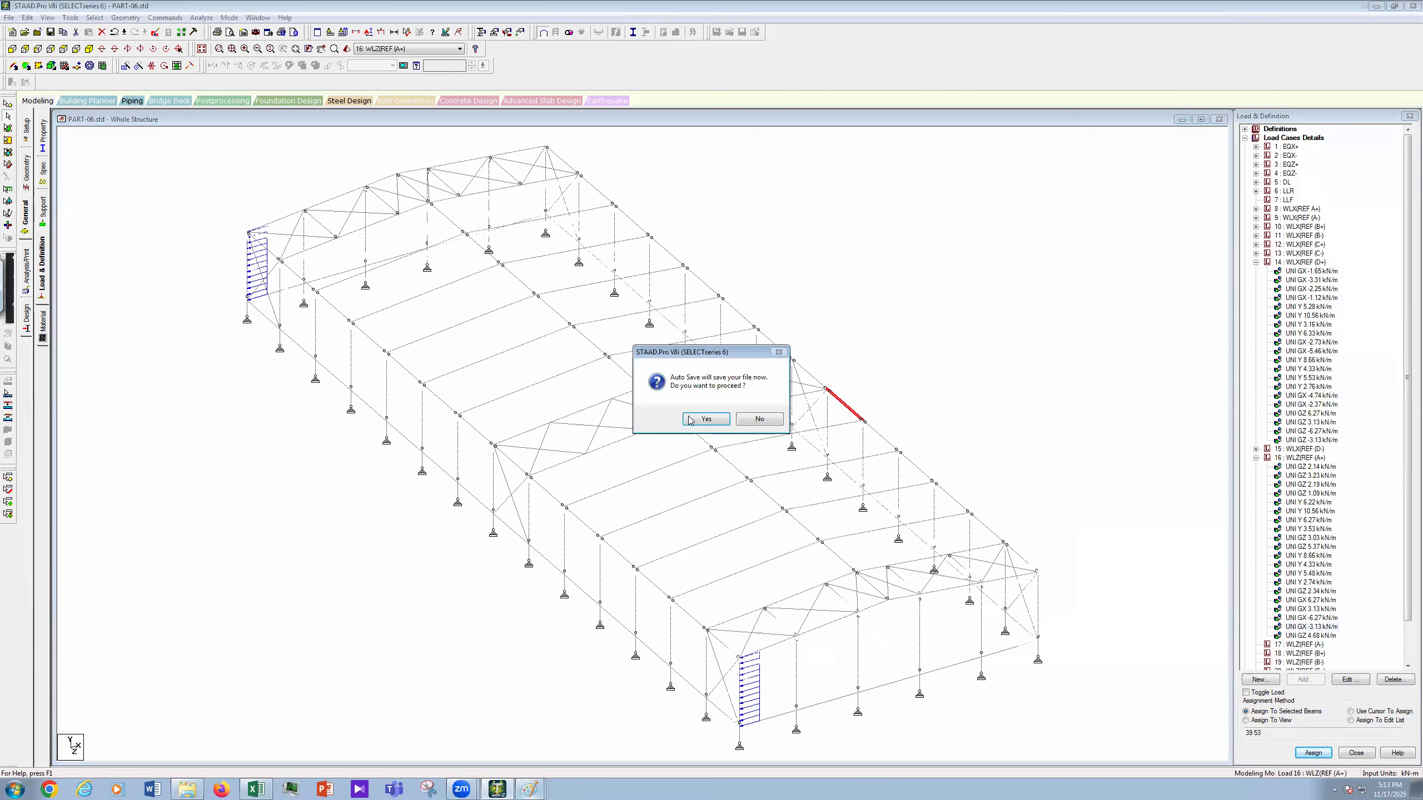
pyautogui.press('Return')
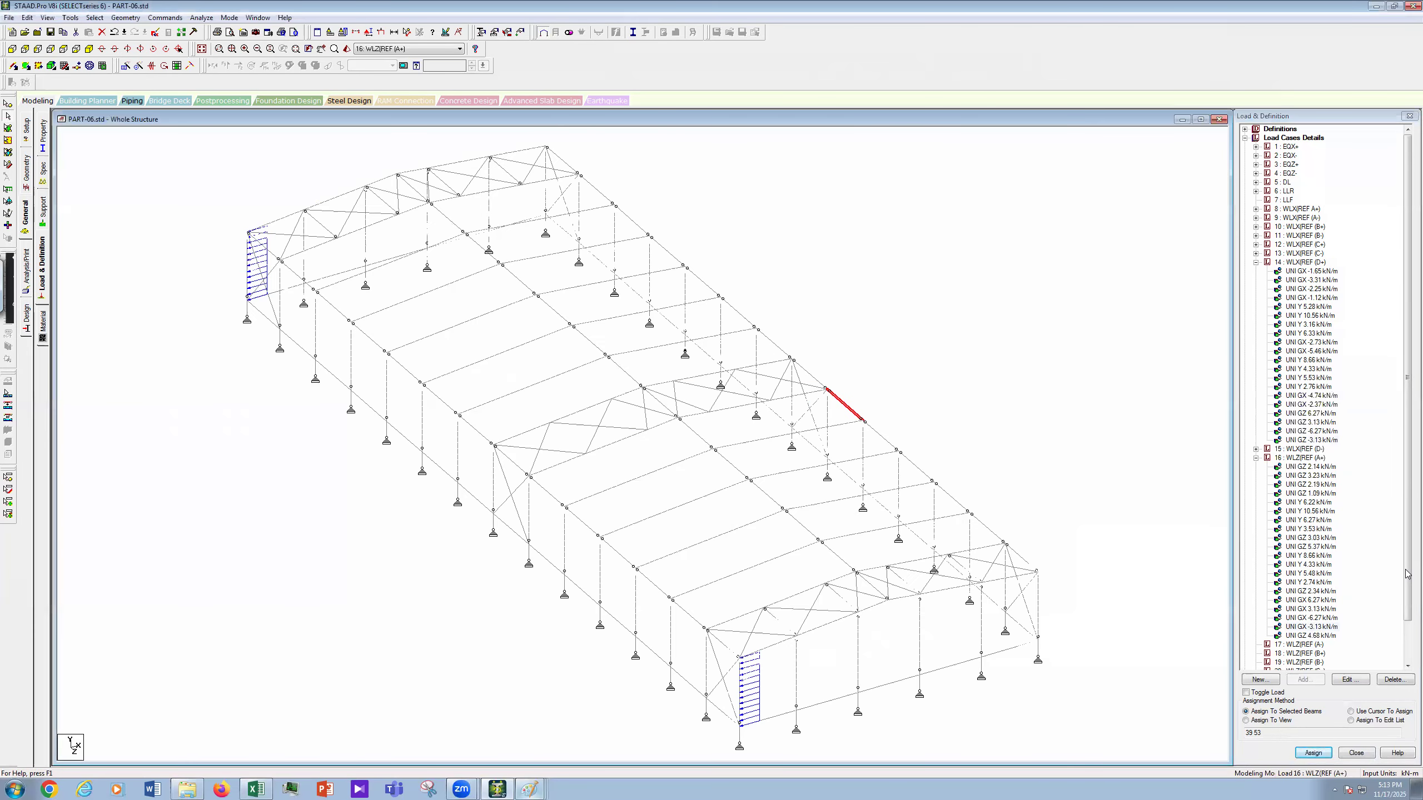
# Step: Display the GZ 4.68 kN/m force of load case 16 on the model and open the input command file at its end
pyautogui.scroll(-2, 1320, 593)
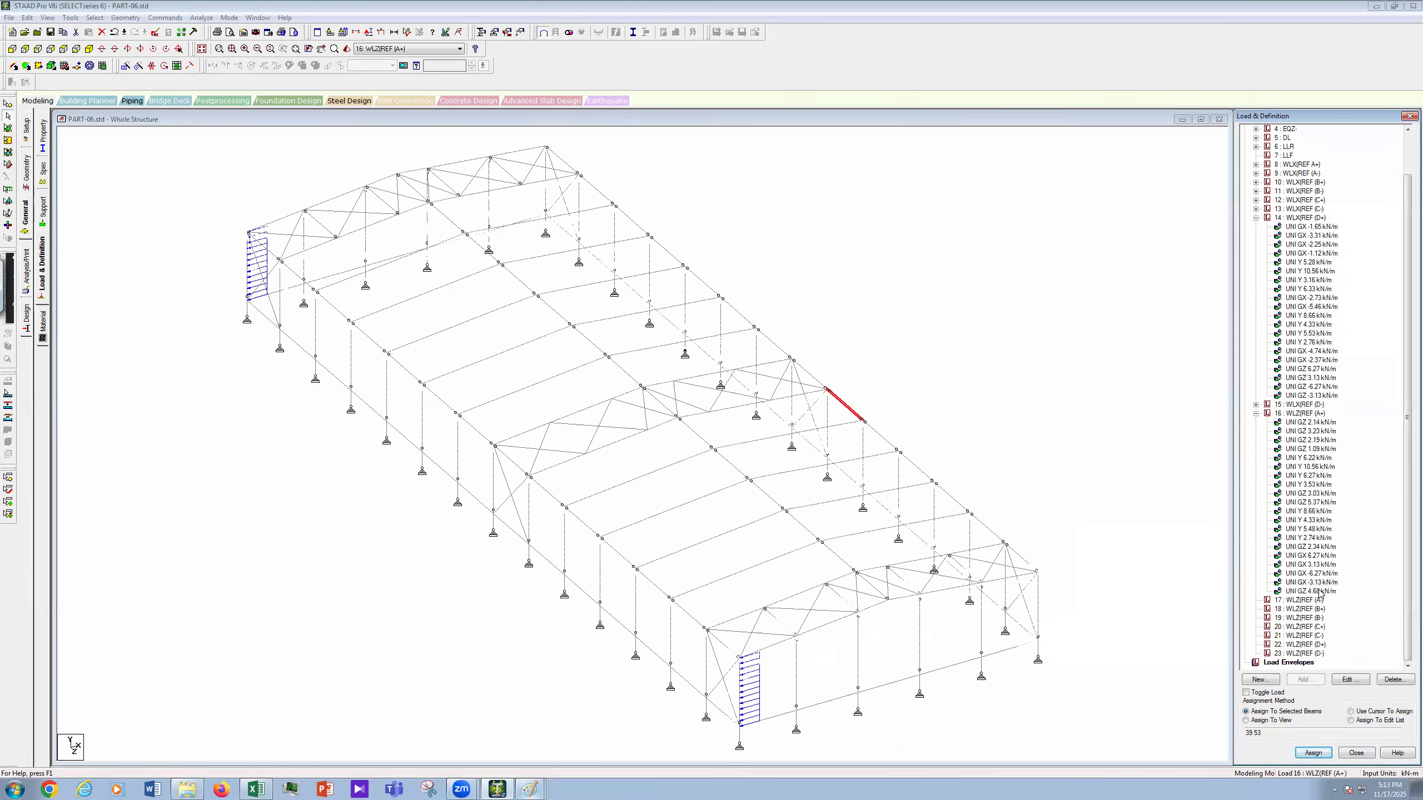
pyautogui.click(1319, 593)
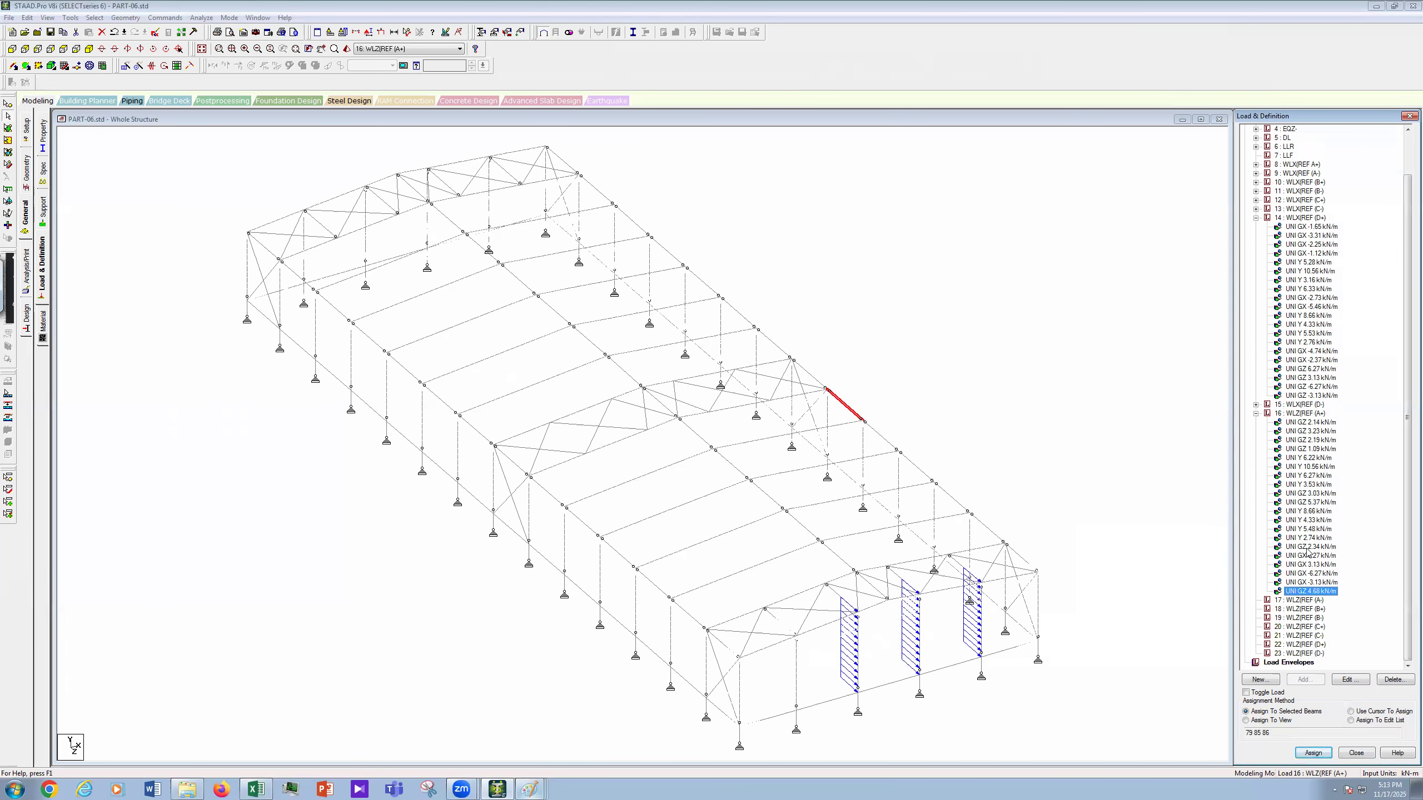
pyautogui.click(133, 227)
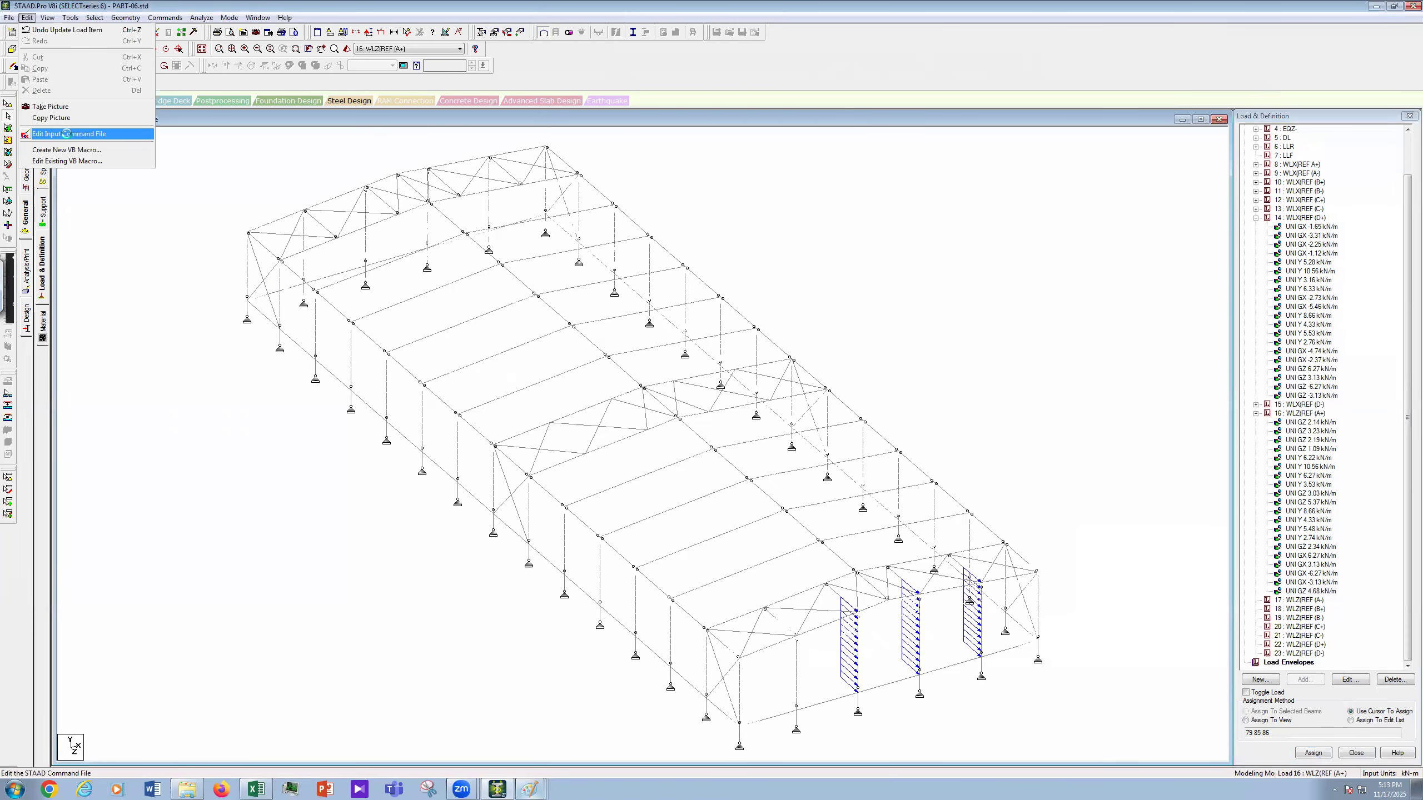
pyautogui.click(67, 134)
pyautogui.moveTo(1415, 148); pyautogui.dragTo(1415, 667)
pyautogui.moveTo(1406, 721); pyautogui.dragTo(1415, 747)
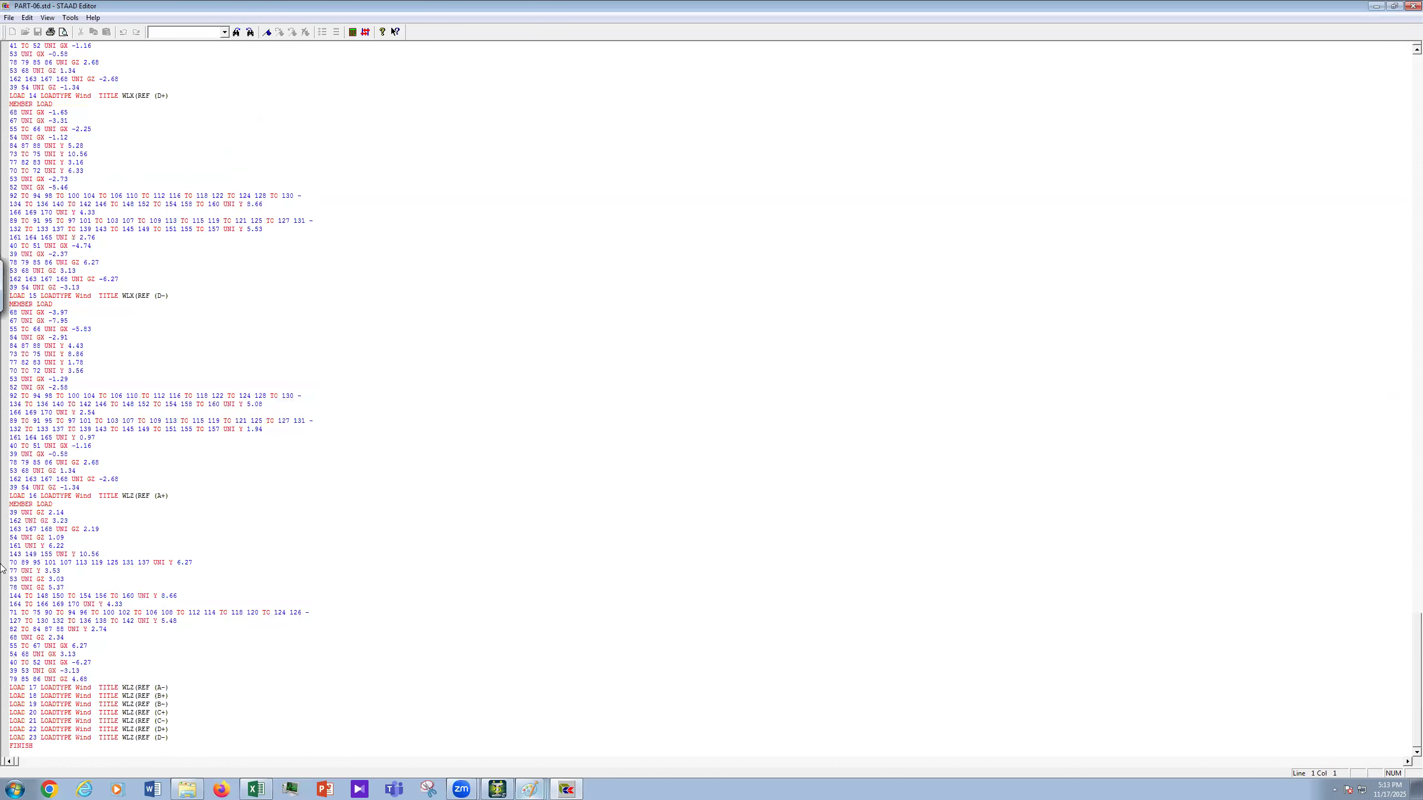
# Step: Cut the UNI GZ 4.68 line from the end of load 16 in the command file and remove the blank line left behind
pyautogui.moveTo(82, 679); pyautogui.dragTo(10, 681)
pyautogui.hotkey('ctrl', 'c')
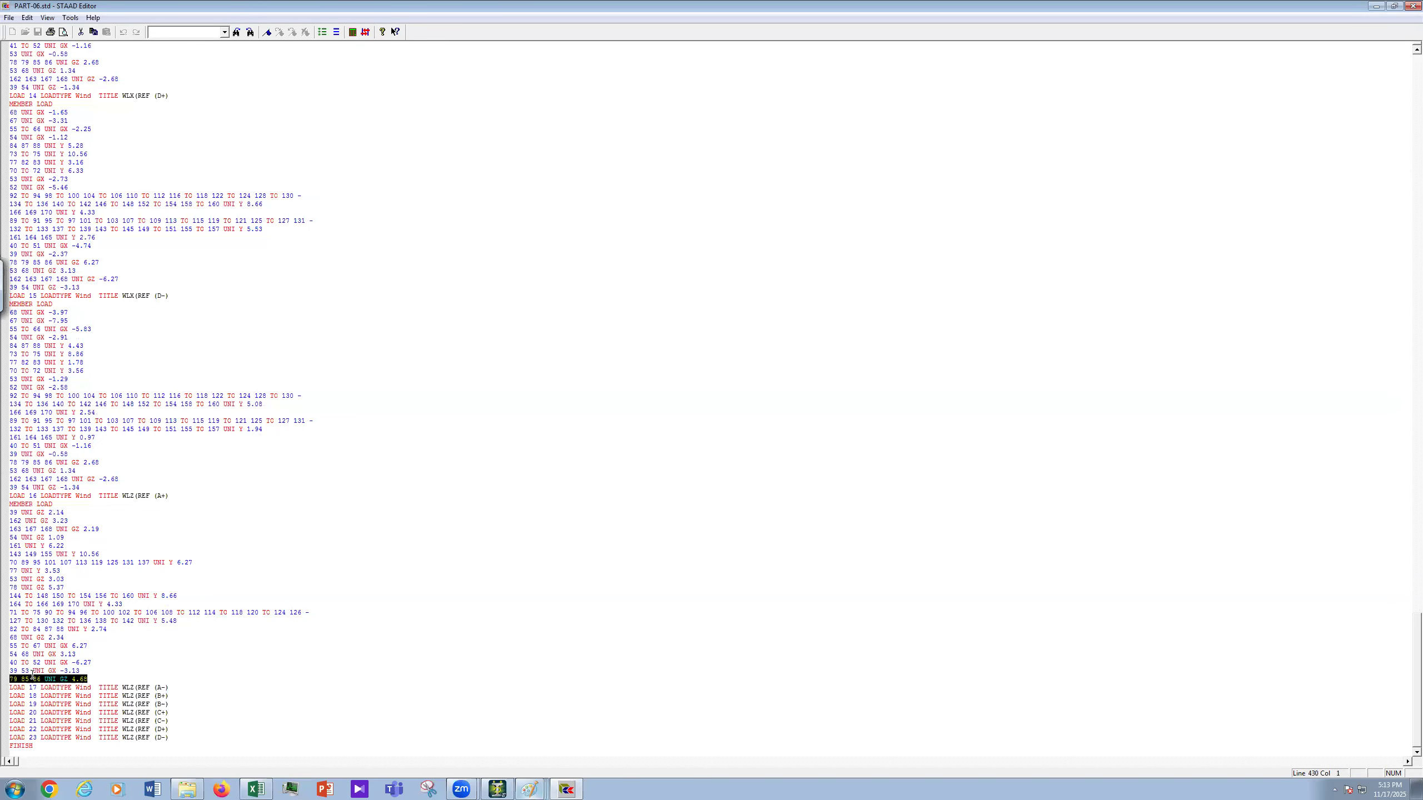
pyautogui.rightClick(33, 680)
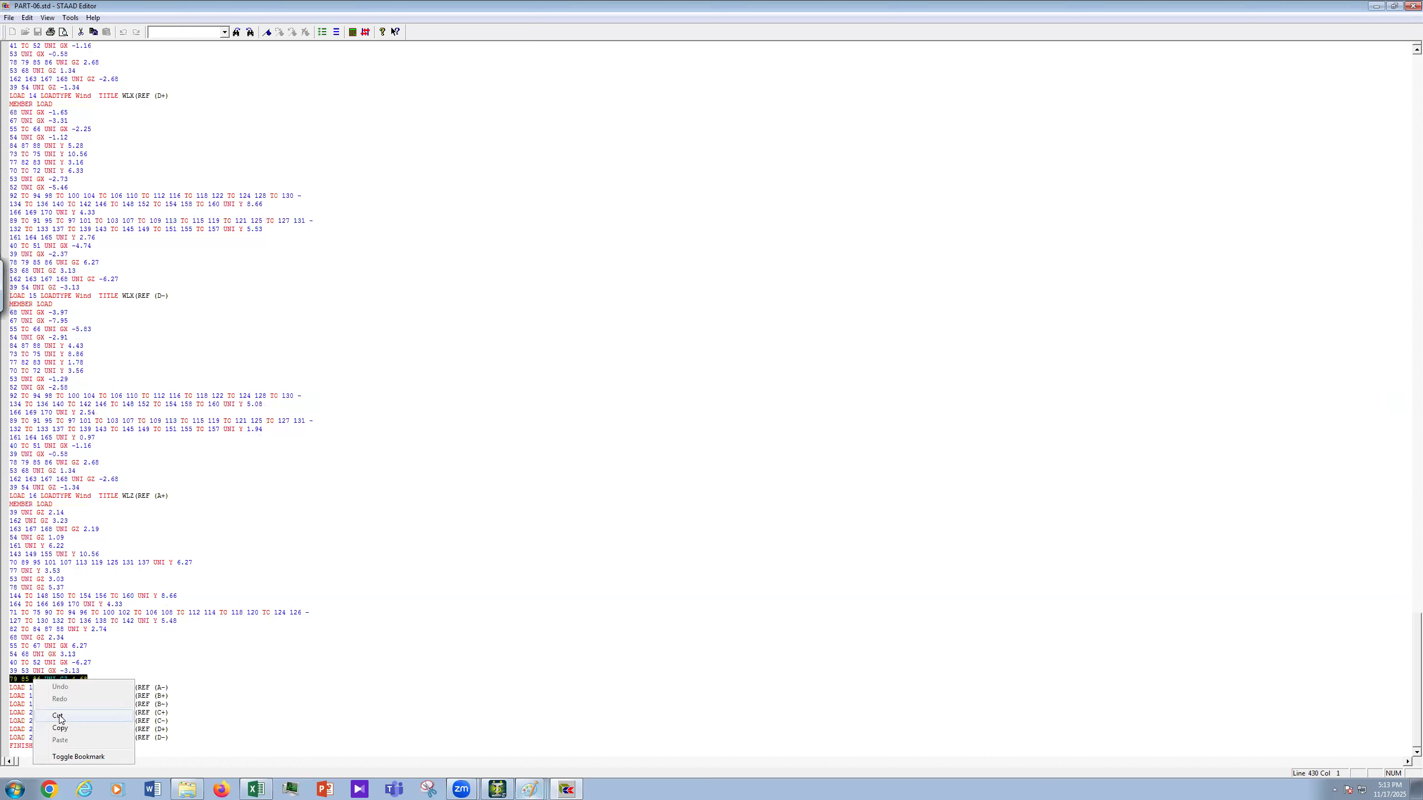
pyautogui.click(58, 716)
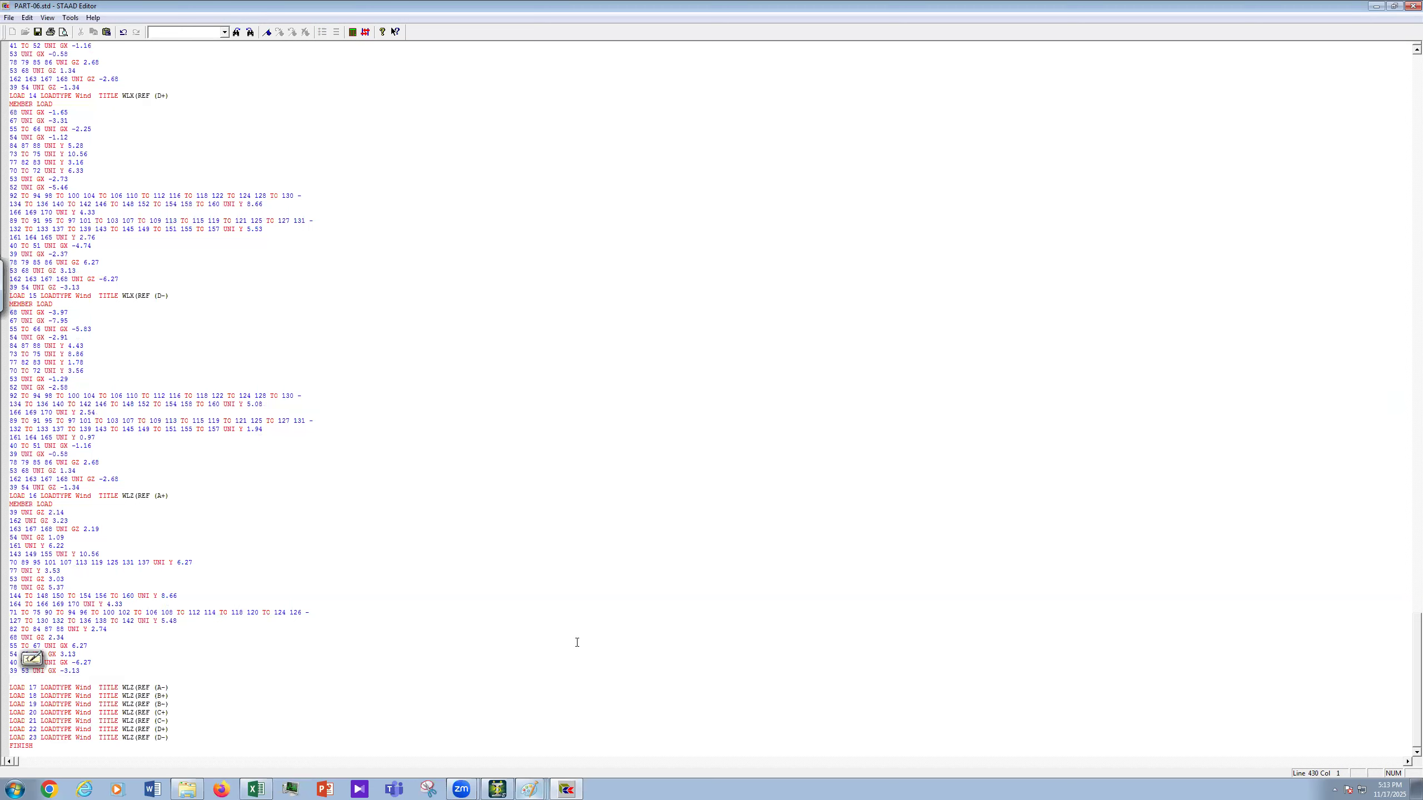
pyautogui.press('BackSpace')
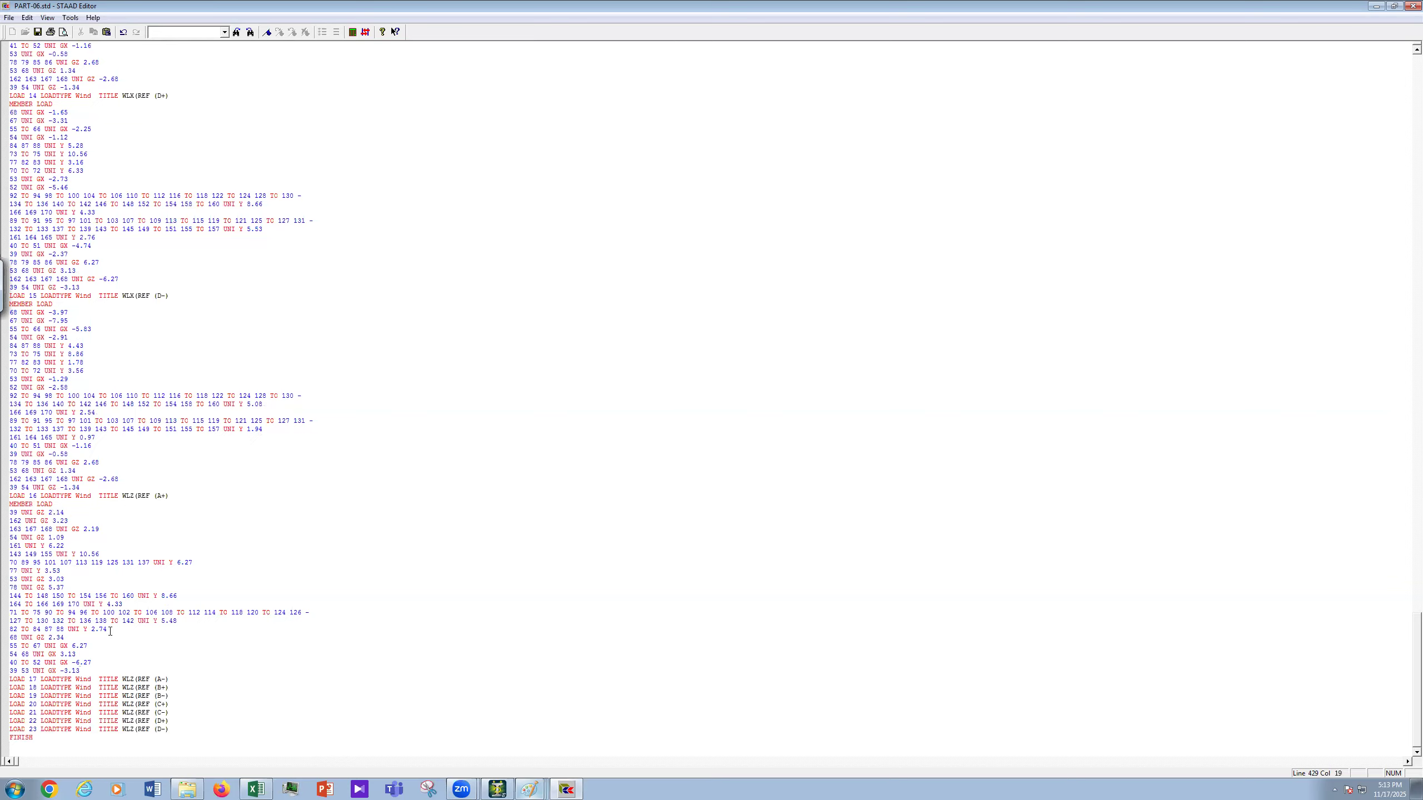
# Step: Paste the UNI GZ 4.68 line directly above the UNI GZ 2.34 line of load 16, then save and close the command file
pyautogui.press('Return')
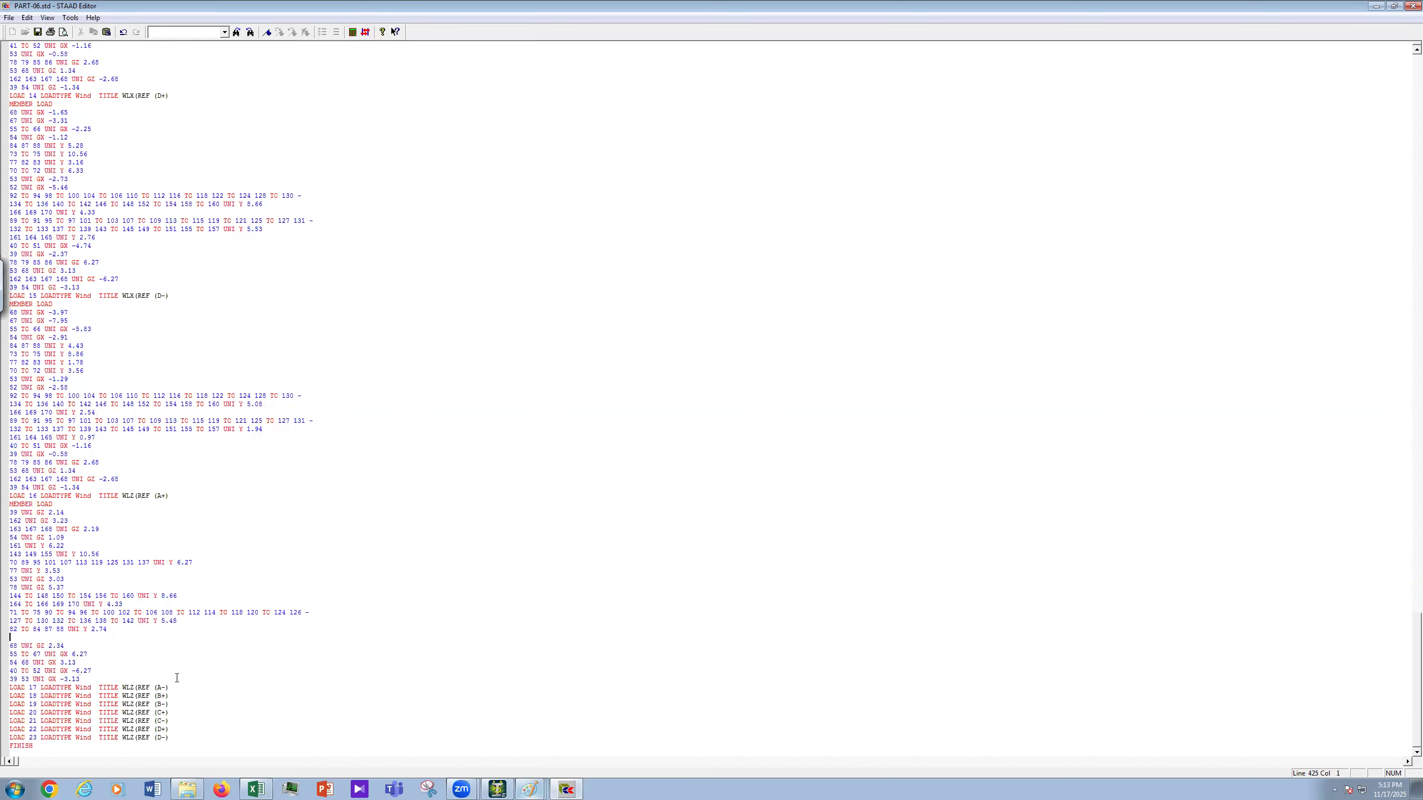
pyautogui.hotkey('ctrl', 'v')
pyautogui.click(38, 32)
pyautogui.click(1410, 6)
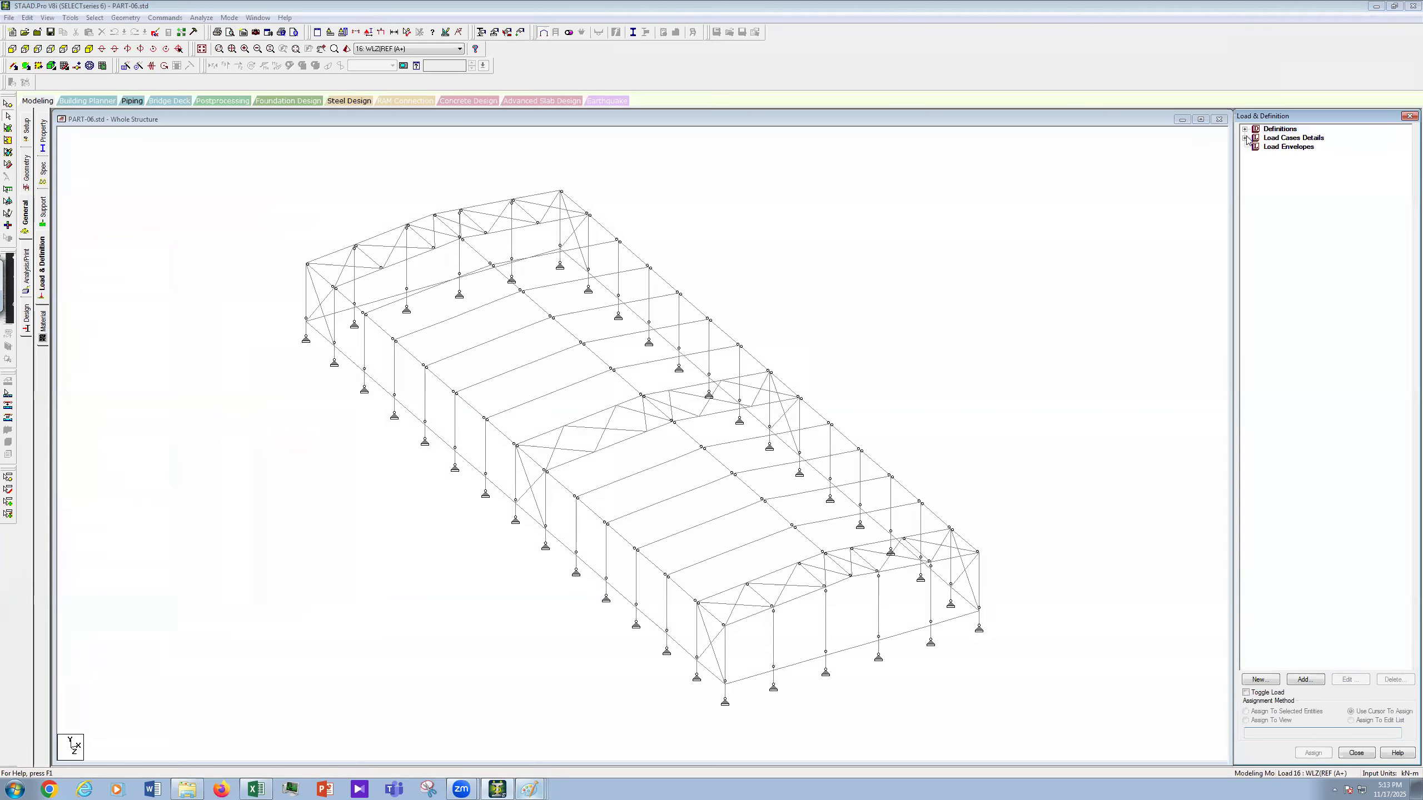
# Step: Review each member load of load case 16, WLZ(REF A+), in turn on the model, from GZ 2.14 to GX -3.13 kN/m
pyautogui.click(1244, 138)
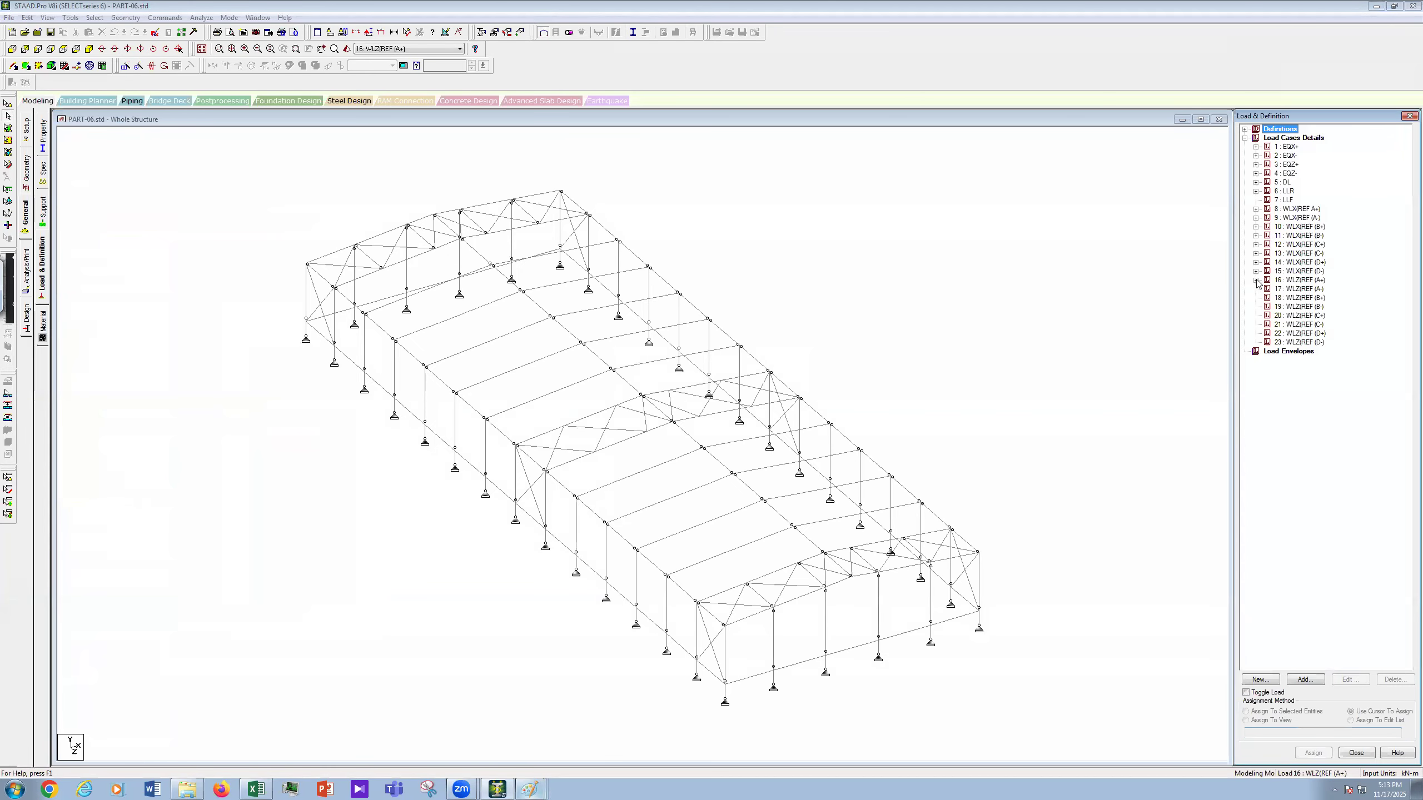
pyautogui.click(1256, 280)
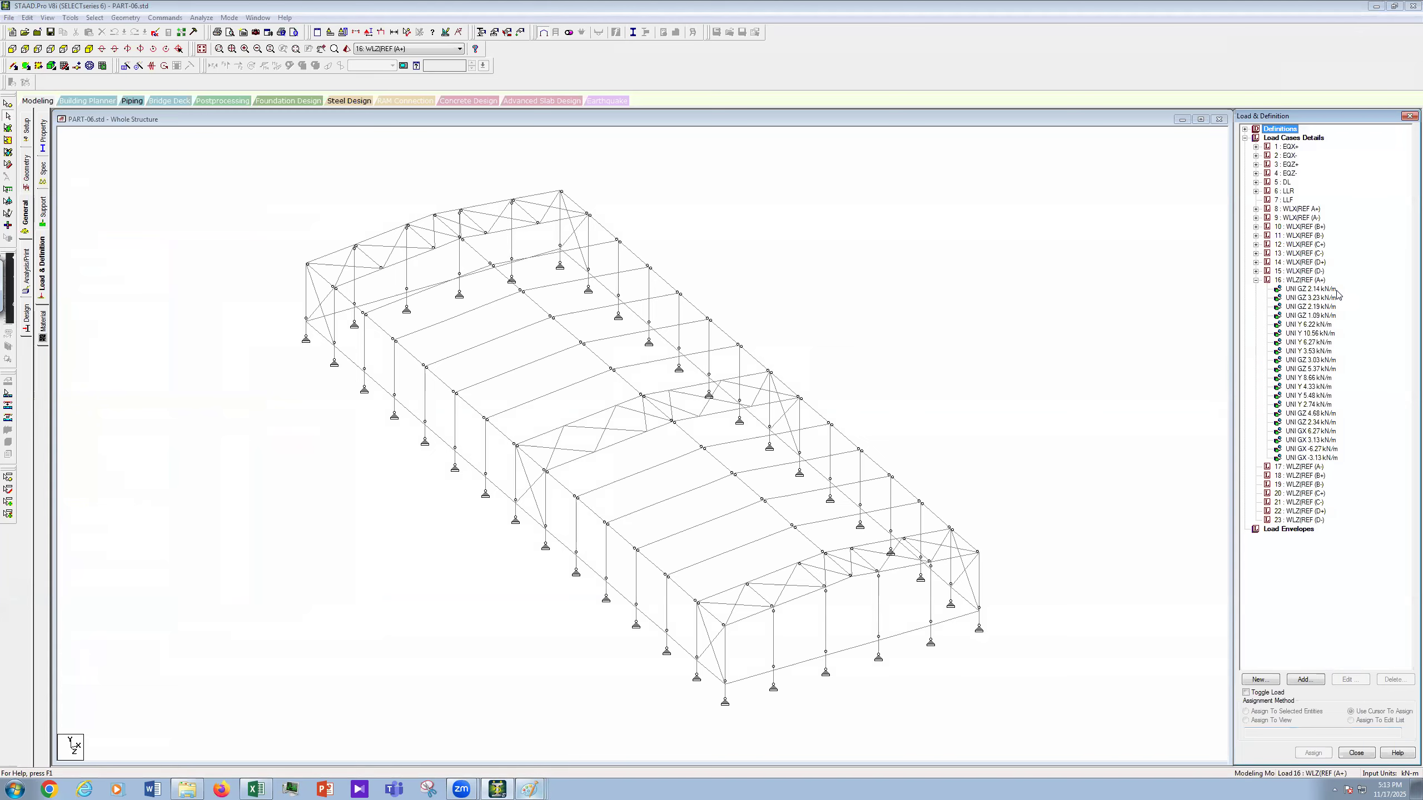
pyautogui.click(1324, 289)
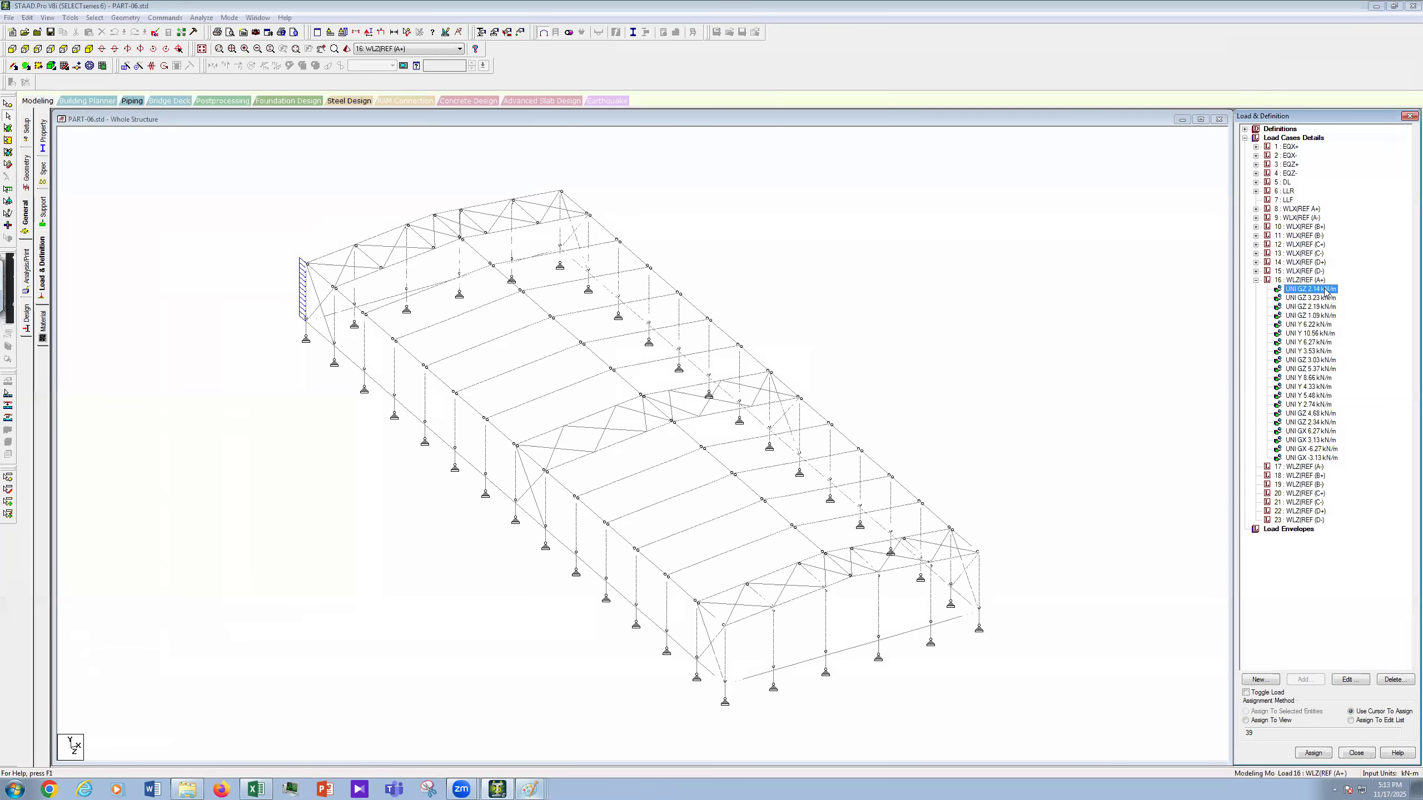
pyautogui.press('Down')
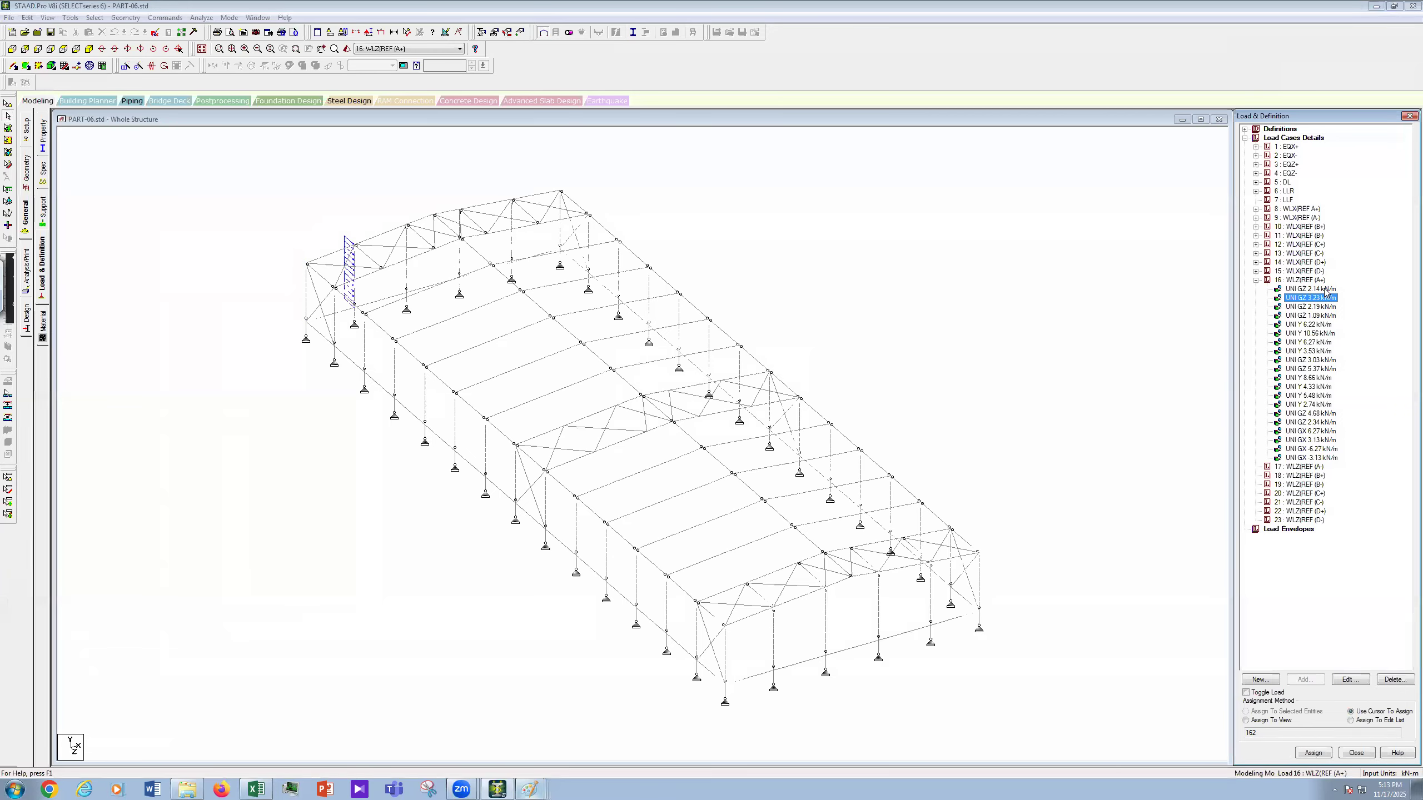
pyautogui.press('Down')
pyautogui.press('Down')
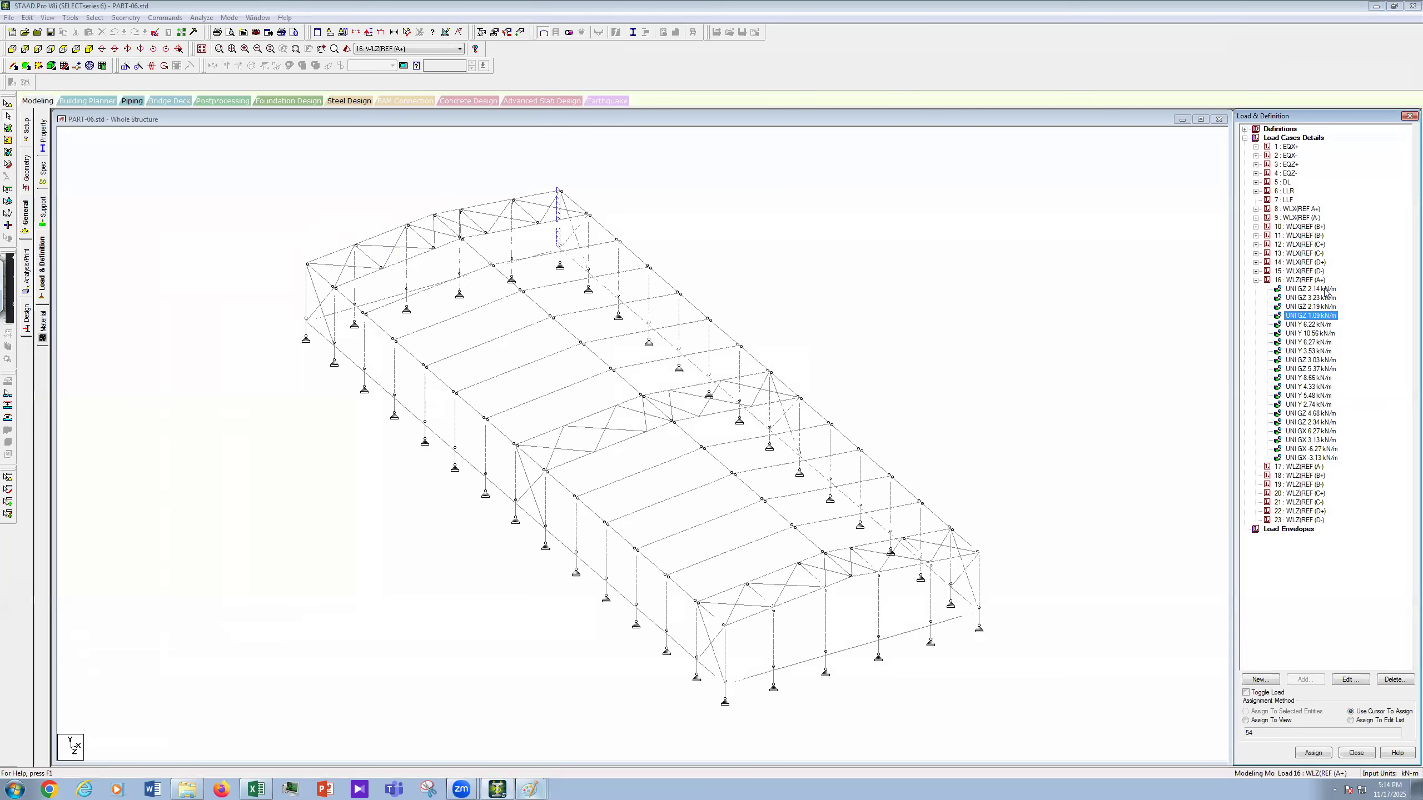
pyautogui.press('Down')
pyautogui.press('Down')
pyautogui.press('Down')
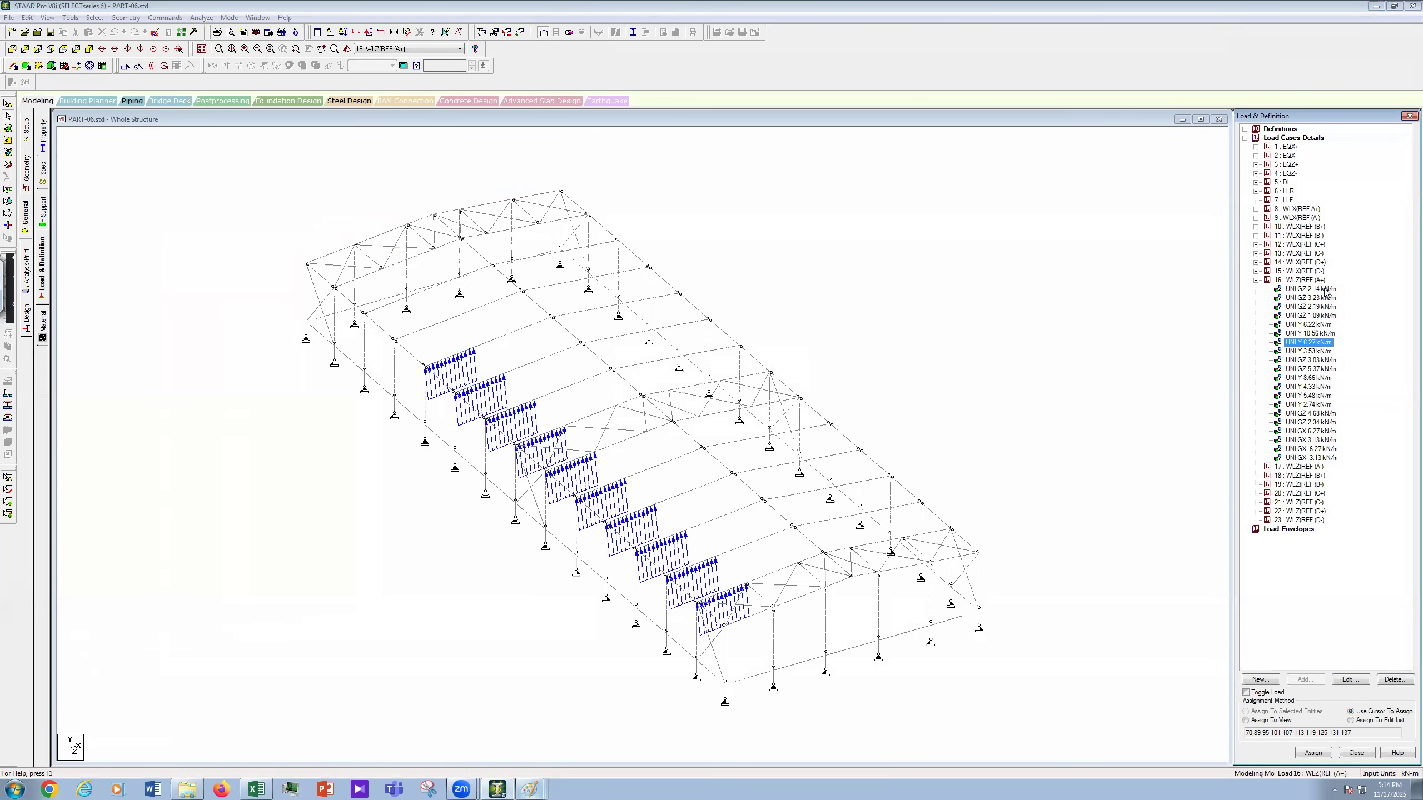
pyautogui.press('Down')
pyautogui.press('Down')
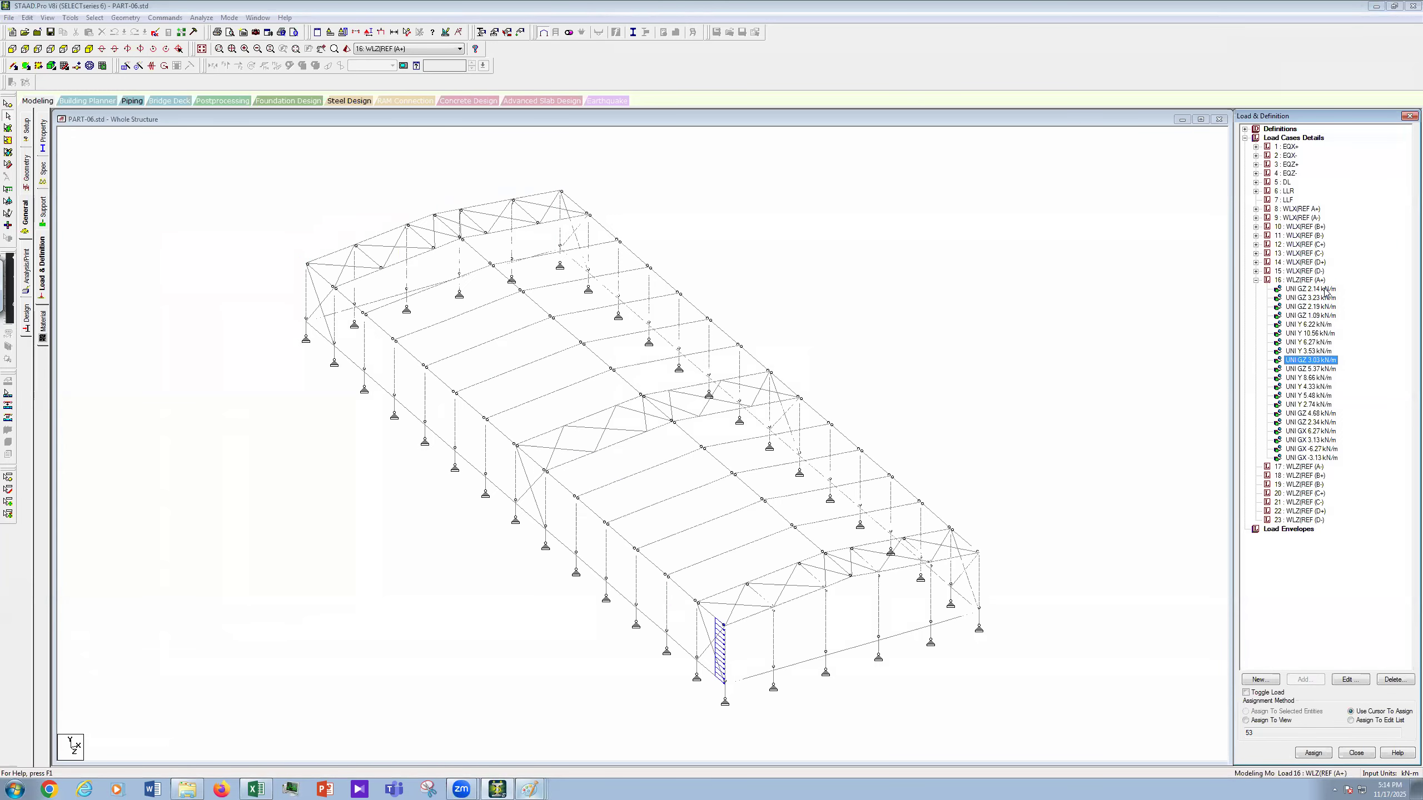
pyautogui.press('Down')
pyautogui.press('Down')
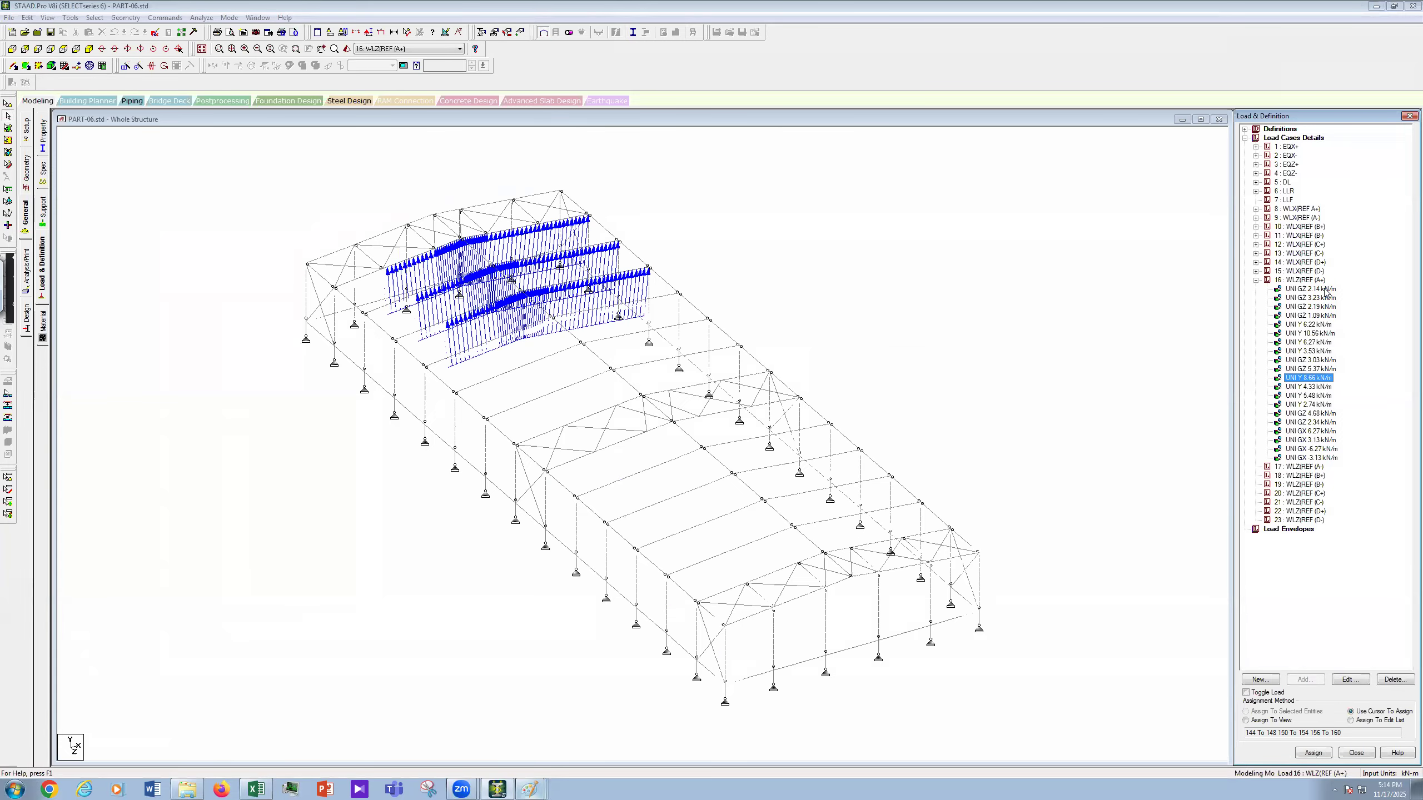
pyautogui.press('Down')
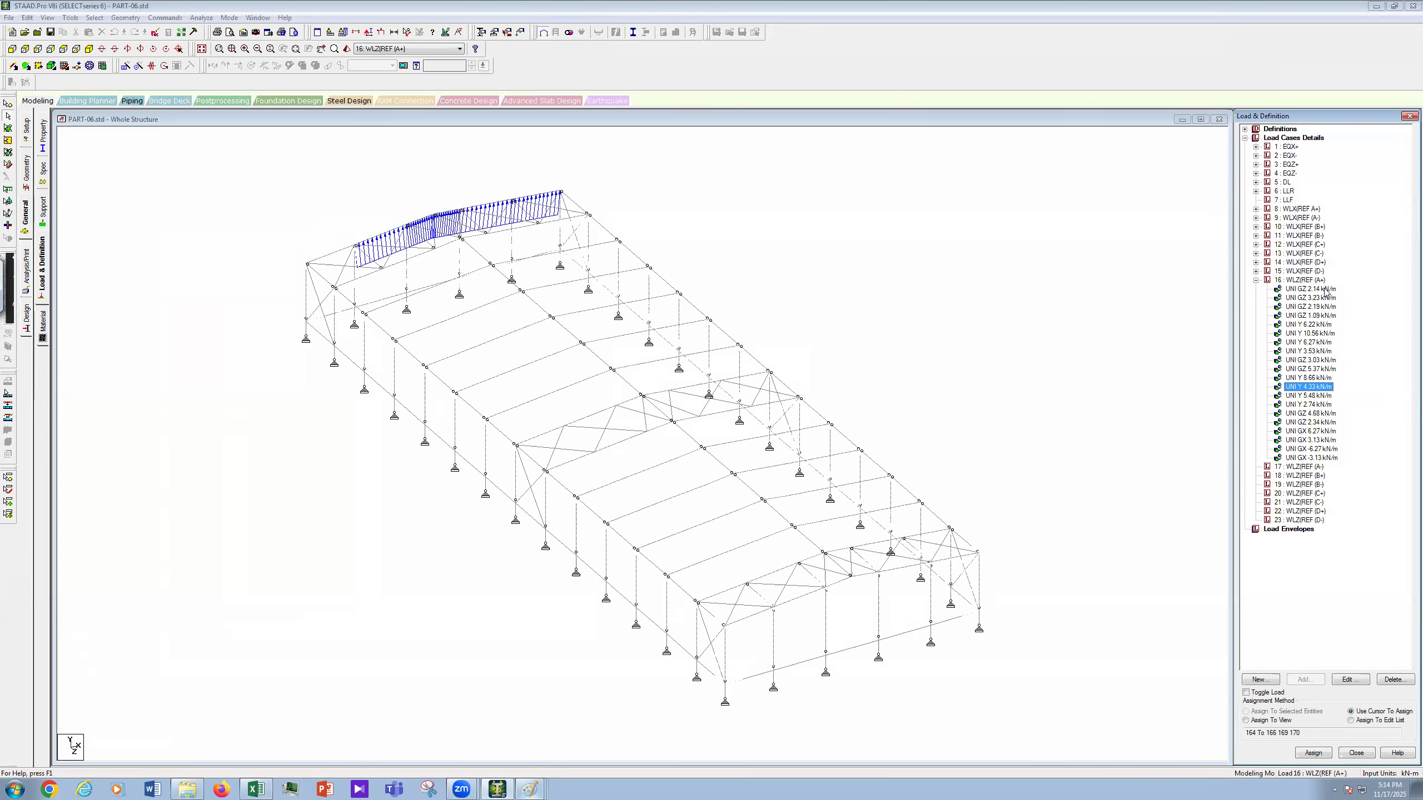
pyautogui.press('Down')
pyautogui.press('Down')
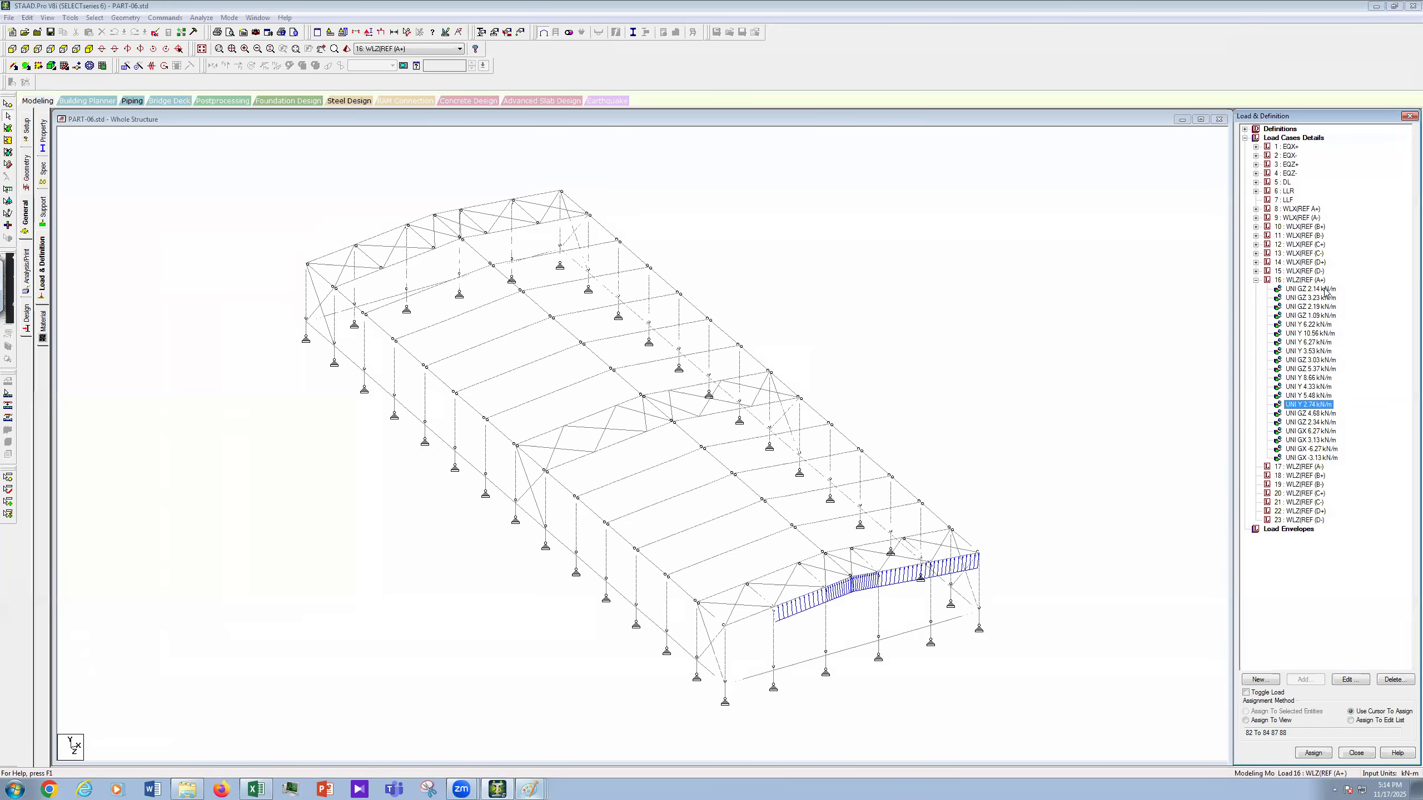
pyautogui.press('Down')
pyautogui.press('Down')
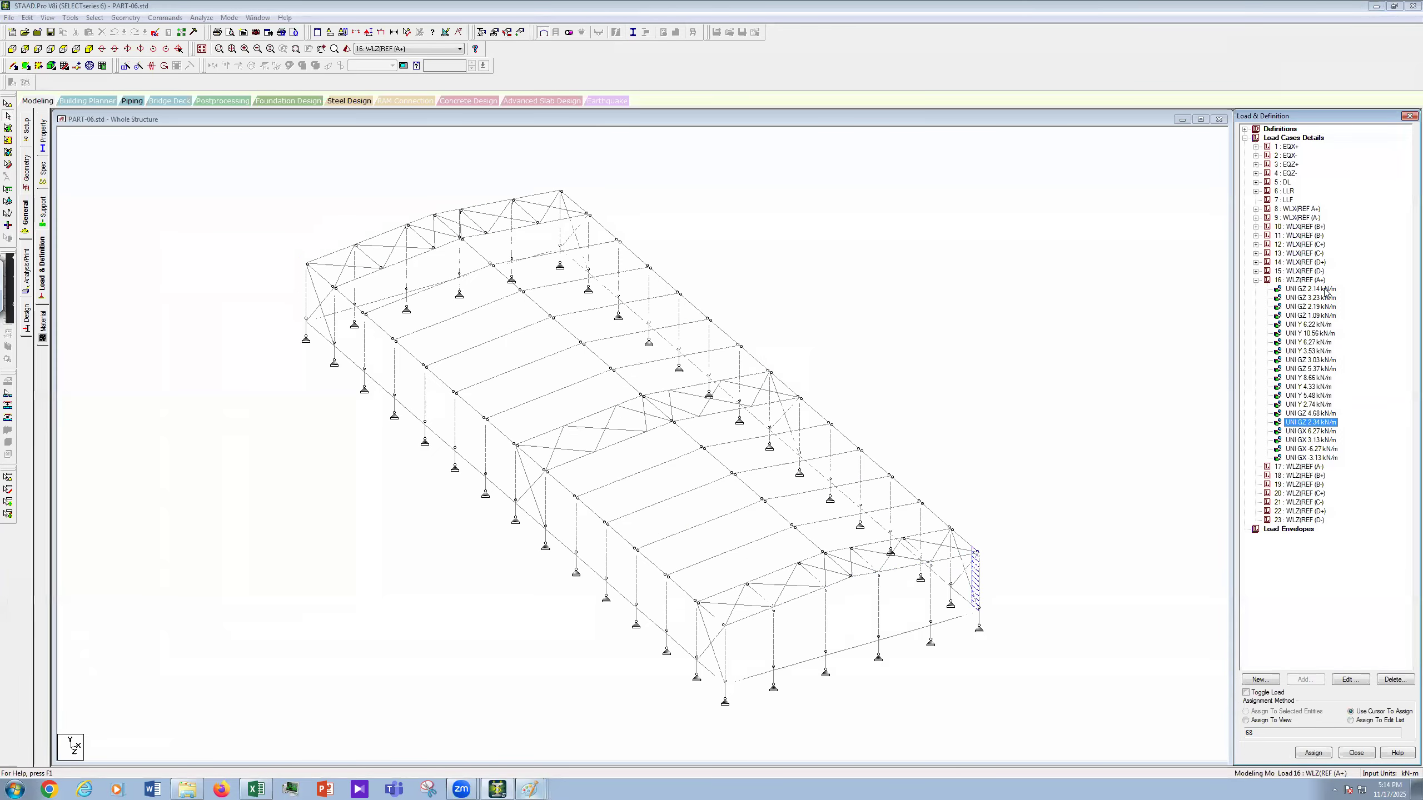
pyautogui.press('Down')
pyautogui.press('Down')
pyautogui.press('Down')
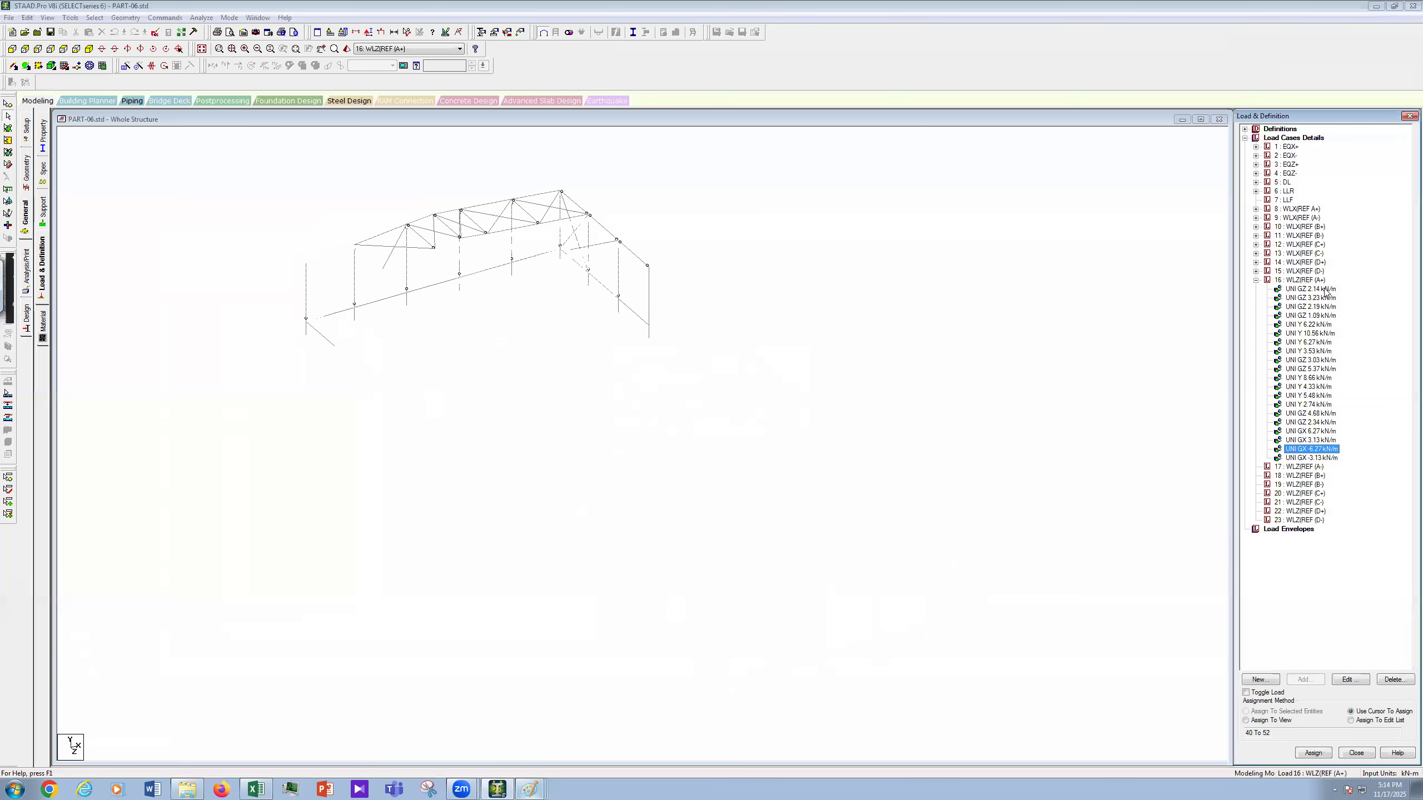
pyautogui.press('Down')
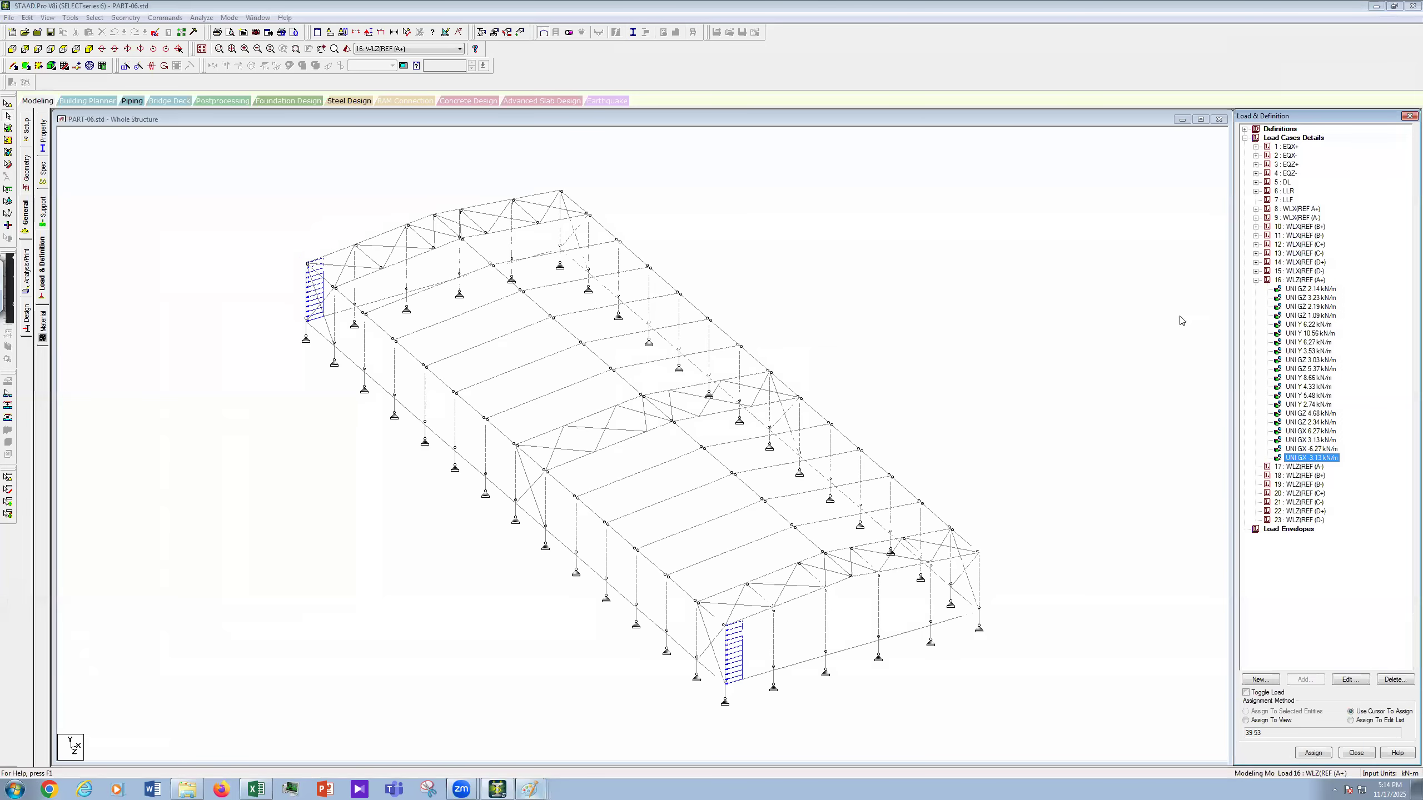
pyautogui.click(1046, 381)
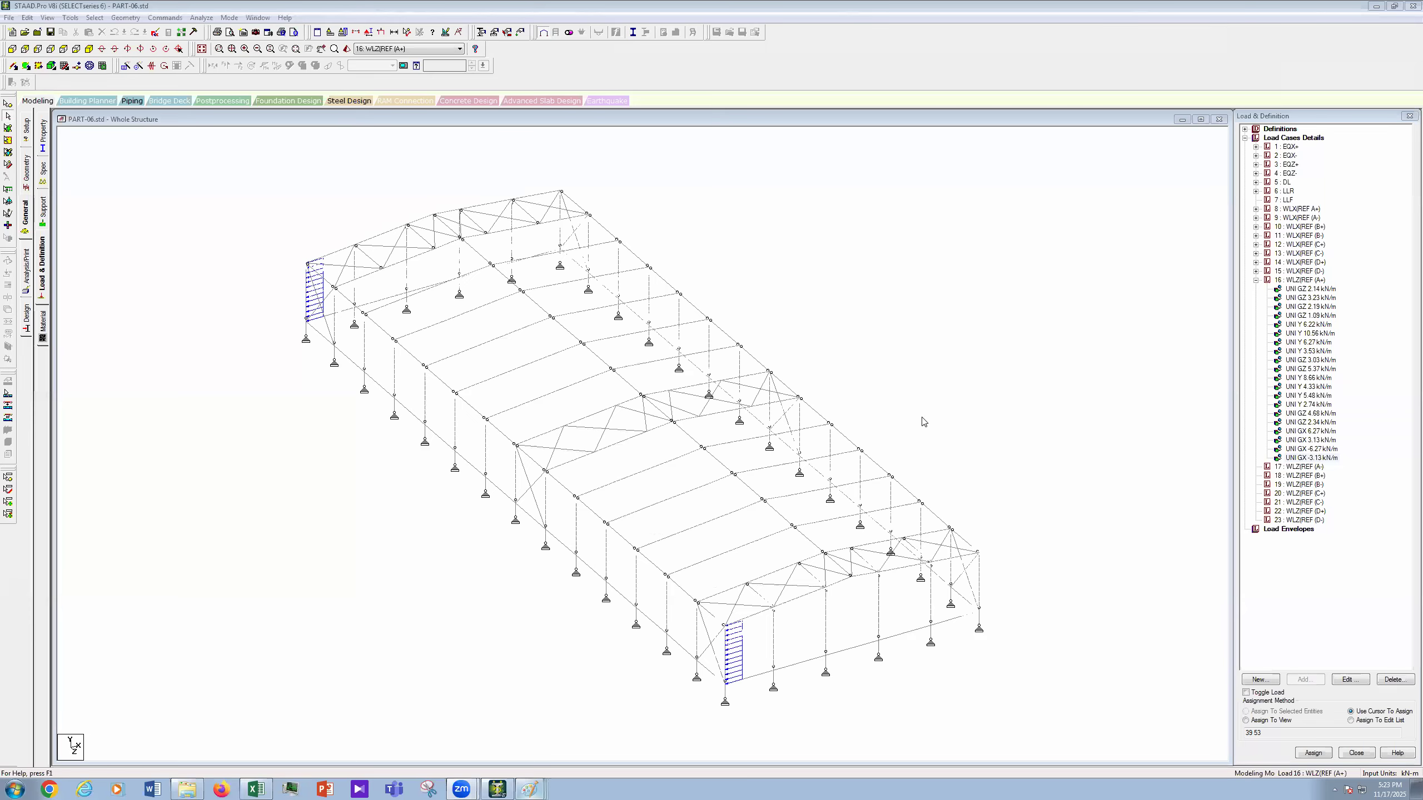
# Step: Copy the complete member load block of load 16, WLZ(REF A+), from the input command file
pyautogui.click(959, 425)
pyautogui.scroll(3, 959, 425)
pyautogui.scroll(-1, 1321, 491)
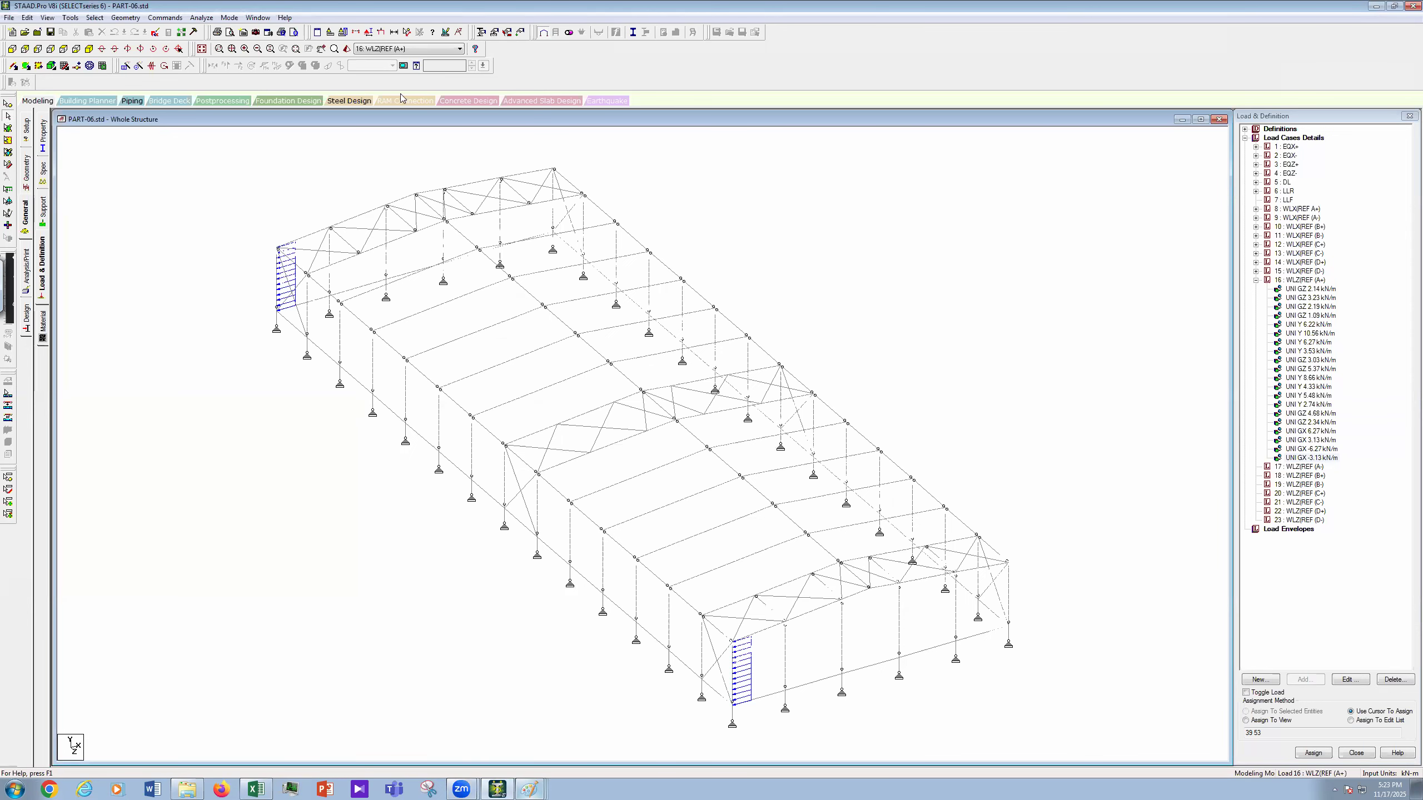
pyautogui.click(29, 18)
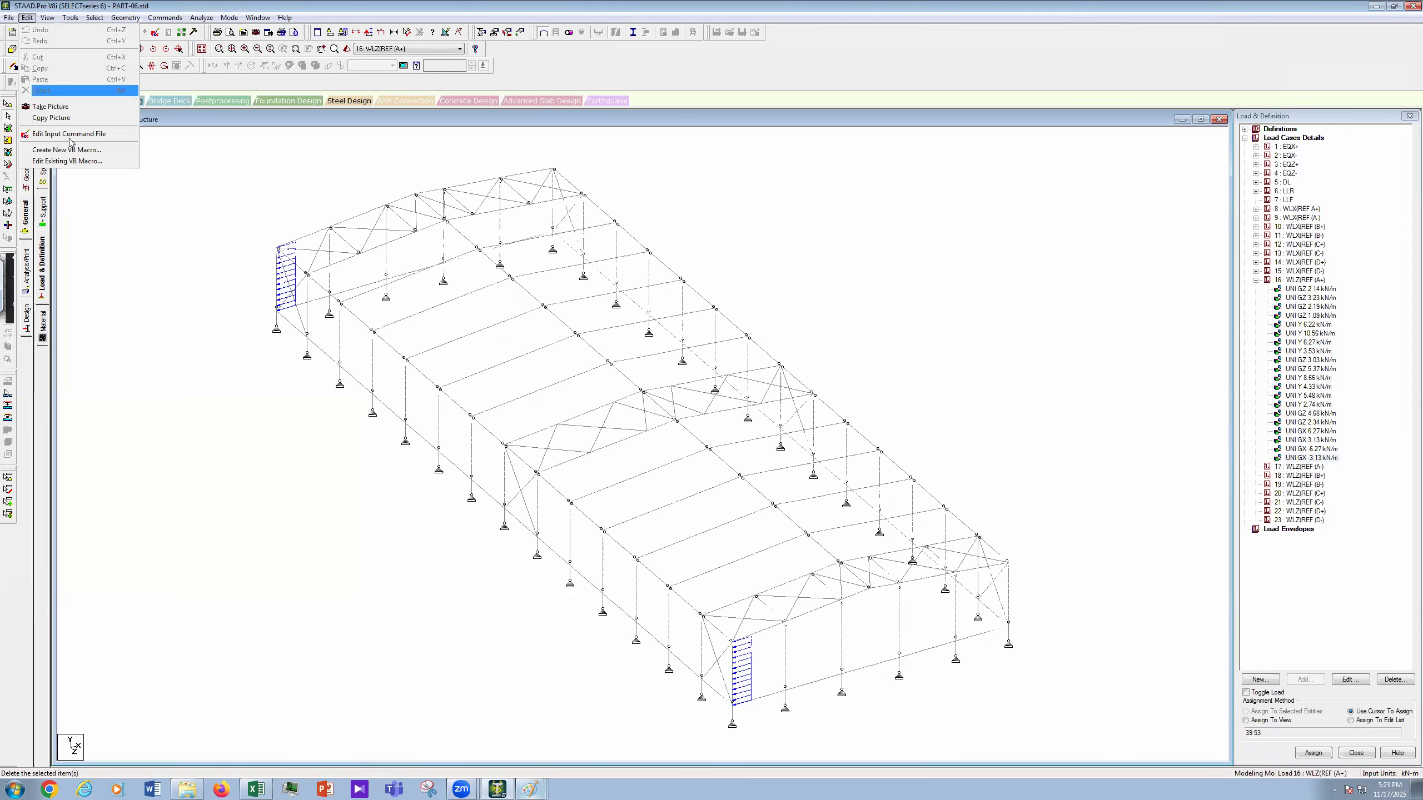
pyautogui.click(69, 137)
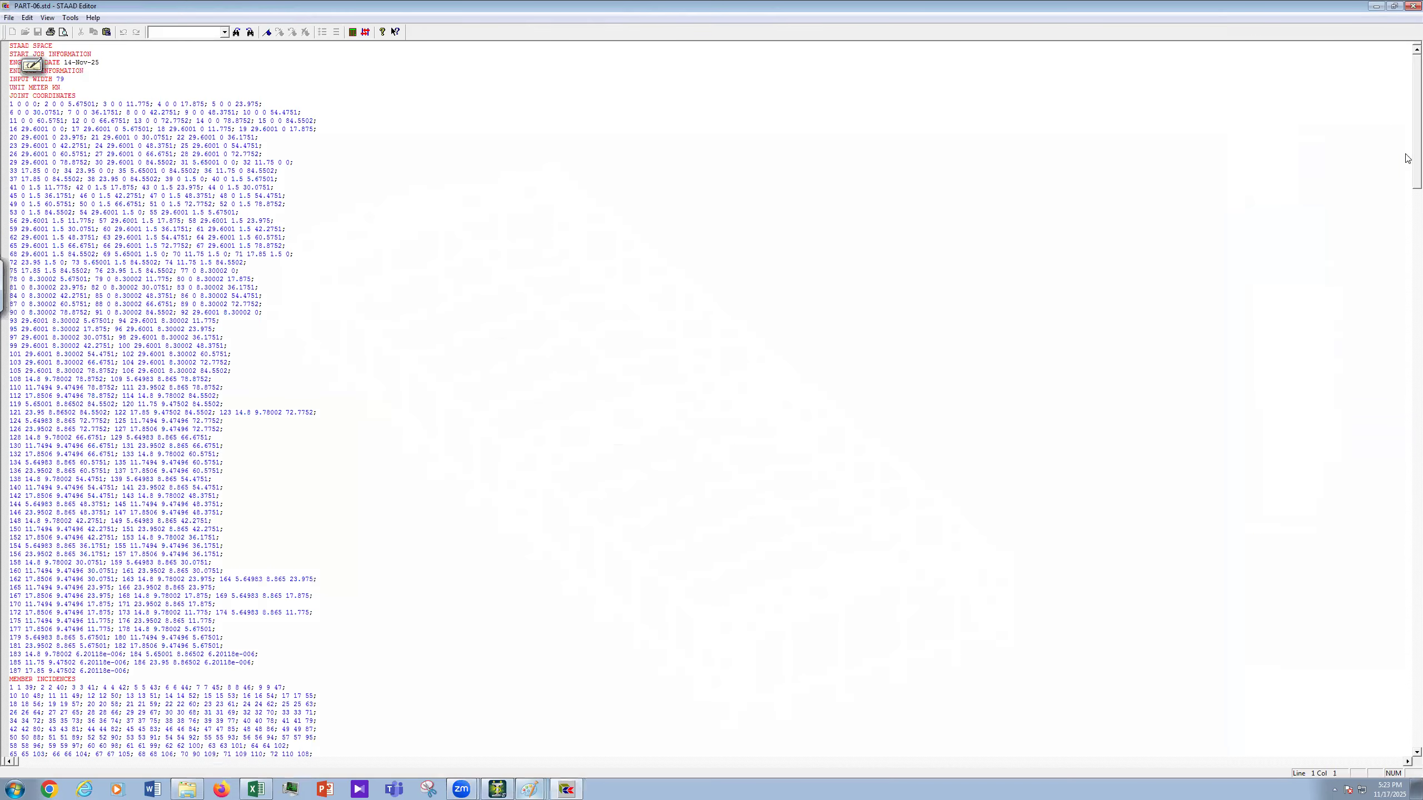
pyautogui.moveTo(1406, 537); pyautogui.dragTo(1411, 749)
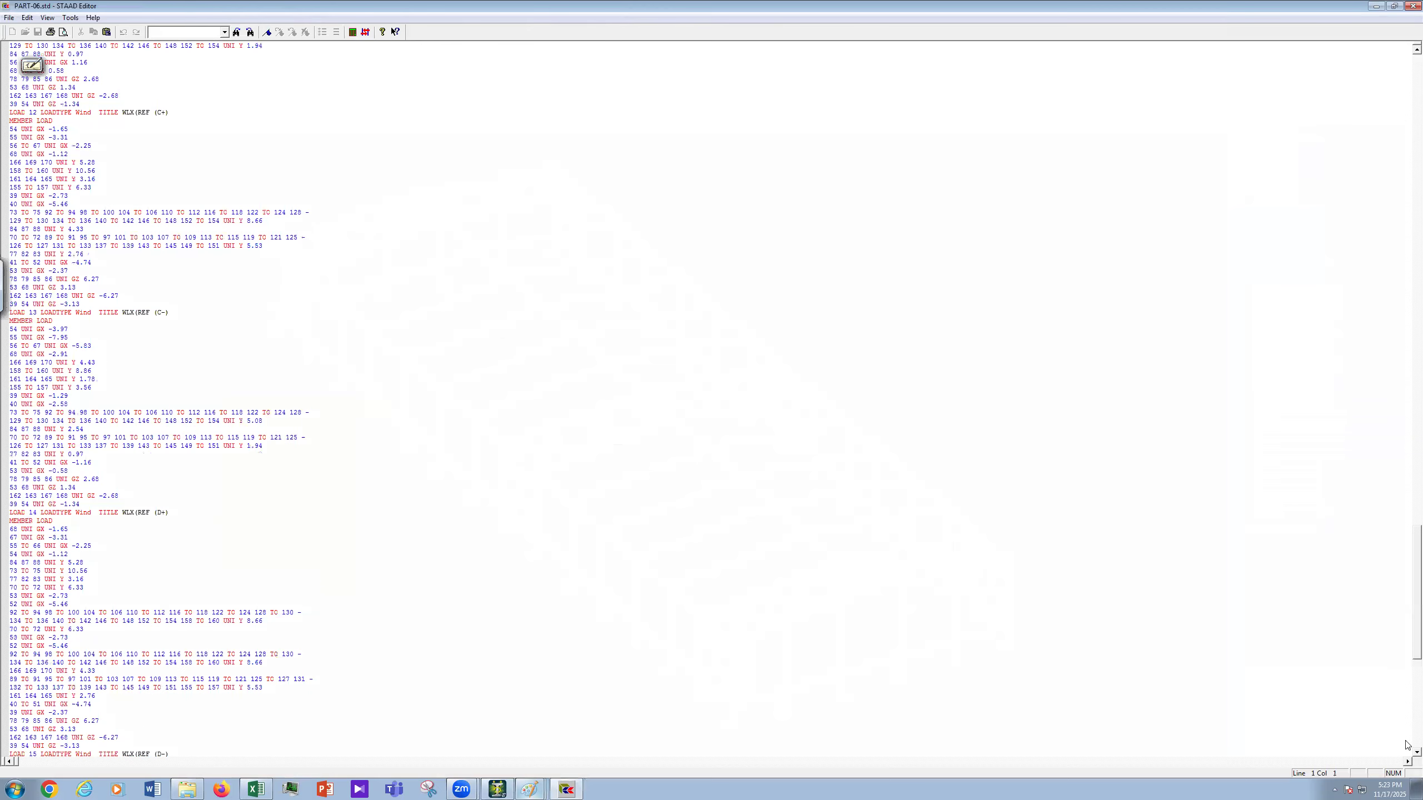
pyautogui.scroll(-4, 94, 621)
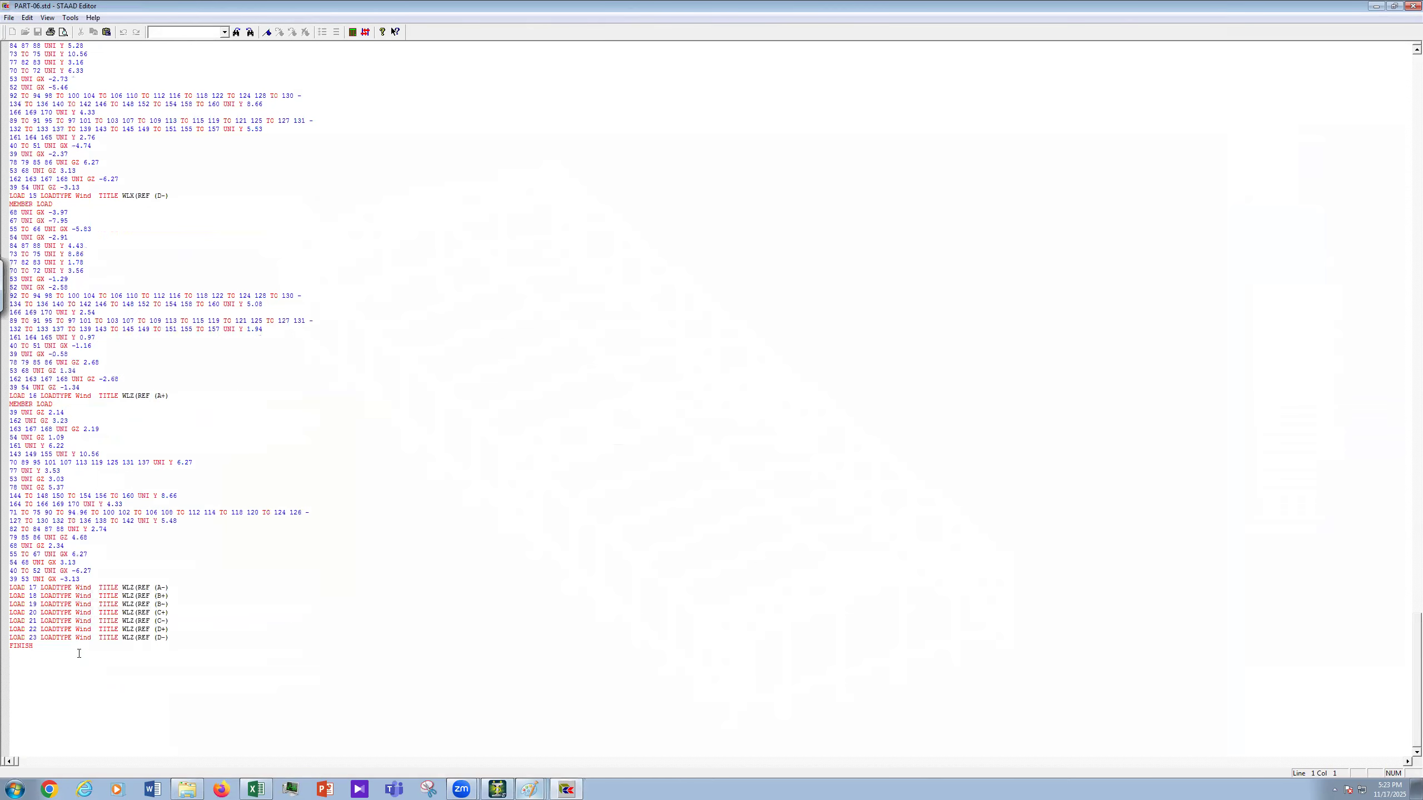
pyautogui.scroll(3, 79, 653)
pyautogui.moveTo(81, 655); pyautogui.dragTo(9, 479)
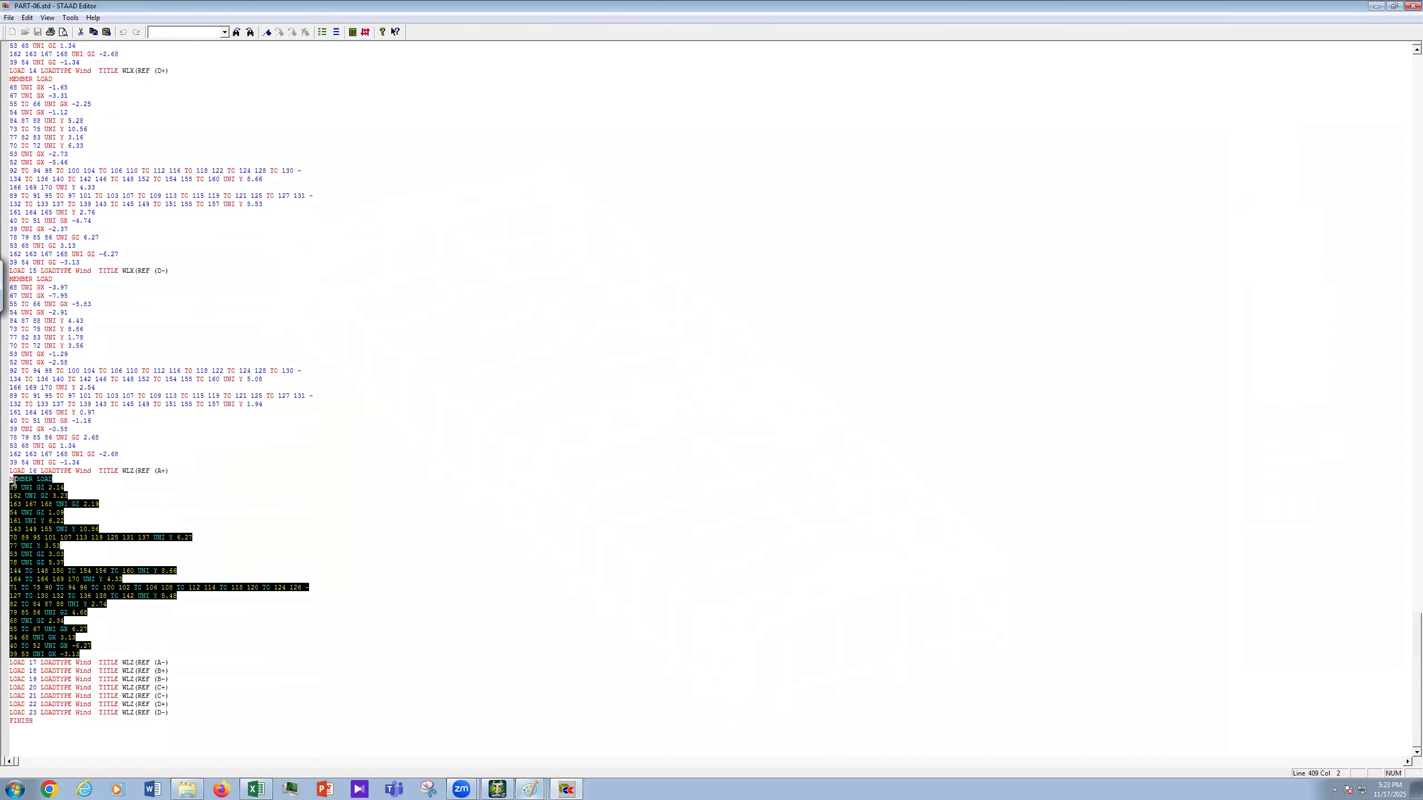
pyautogui.rightClick(31, 528)
pyautogui.click(166, 660)
# Step: Paste the copied member load block under the LOAD 17 title line, save the command file and list the load cases in the model
pyautogui.click(190, 663)
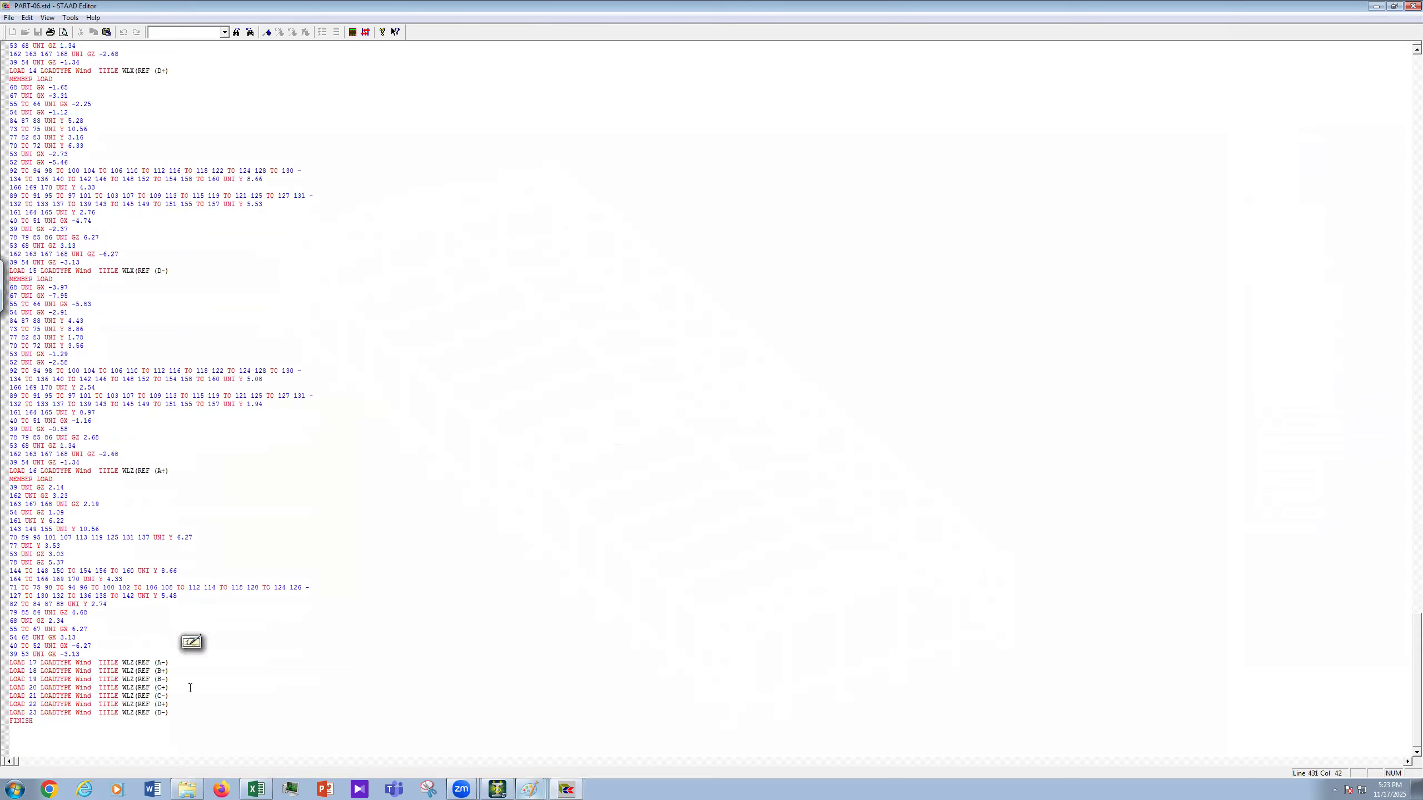
pyautogui.press('Return')
pyautogui.hotkey('ctrl', 'v')
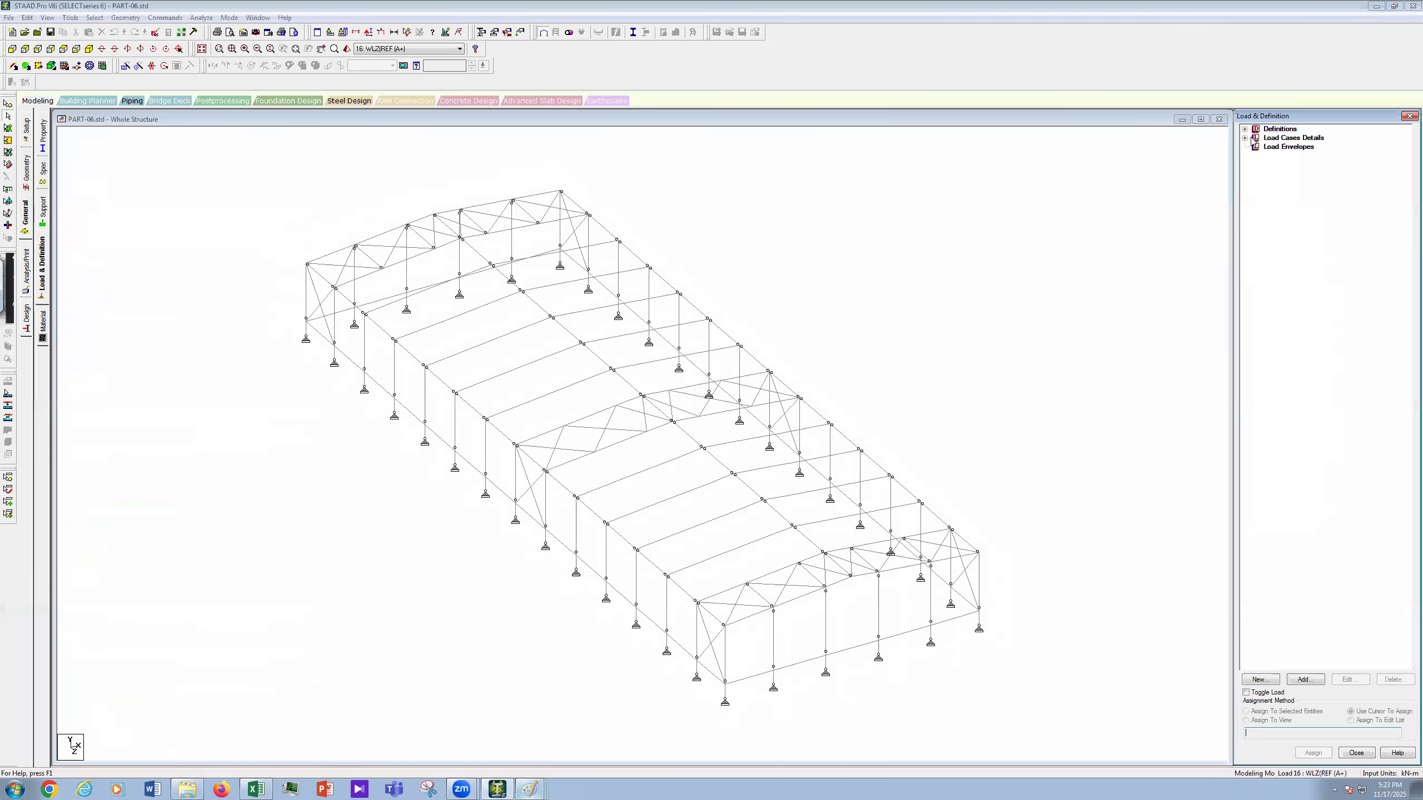
pyautogui.click(1245, 138)
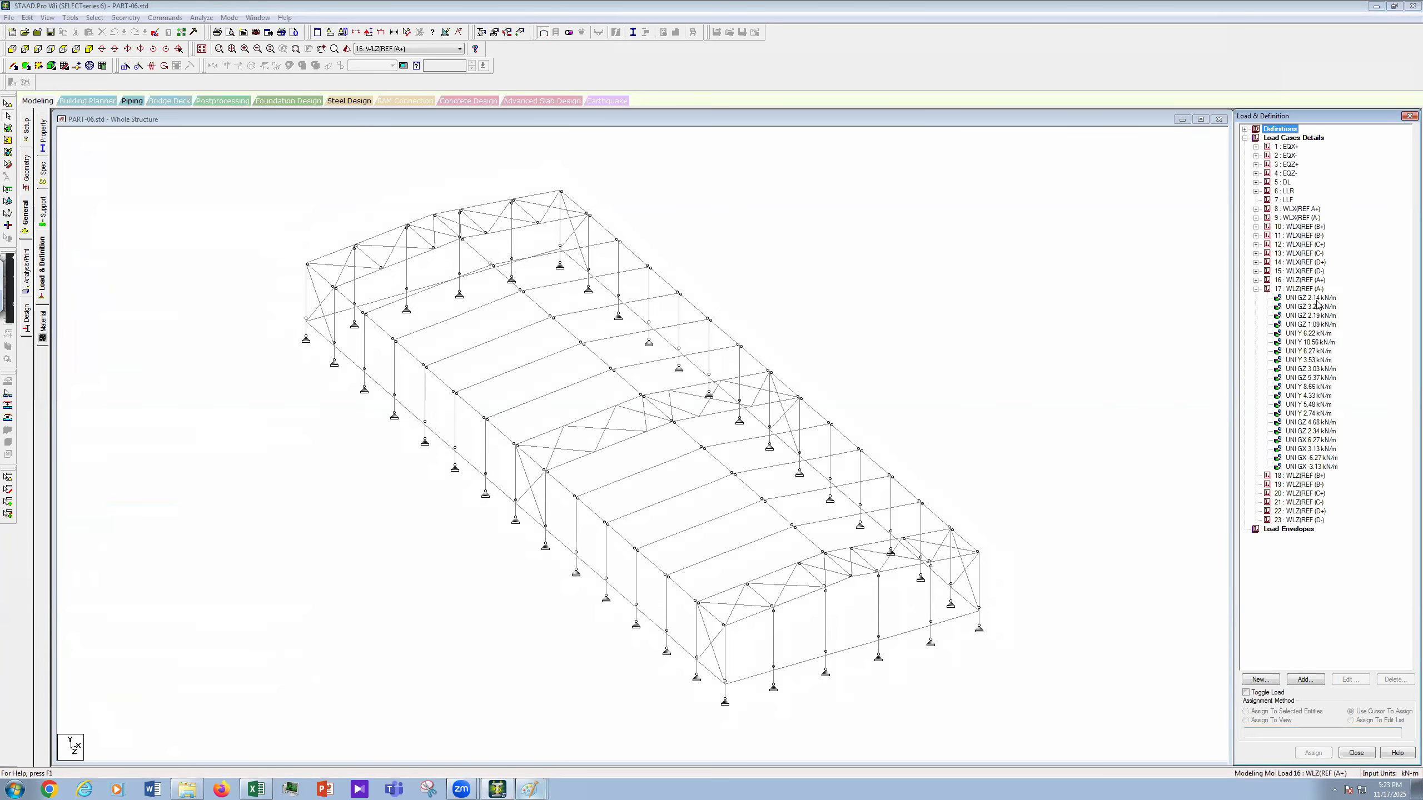
# Step: Set the GZ uniform force on member 39 in load case 17, WLZ(REF A-), to 3.93 kN/m
pyautogui.click(1311, 297)
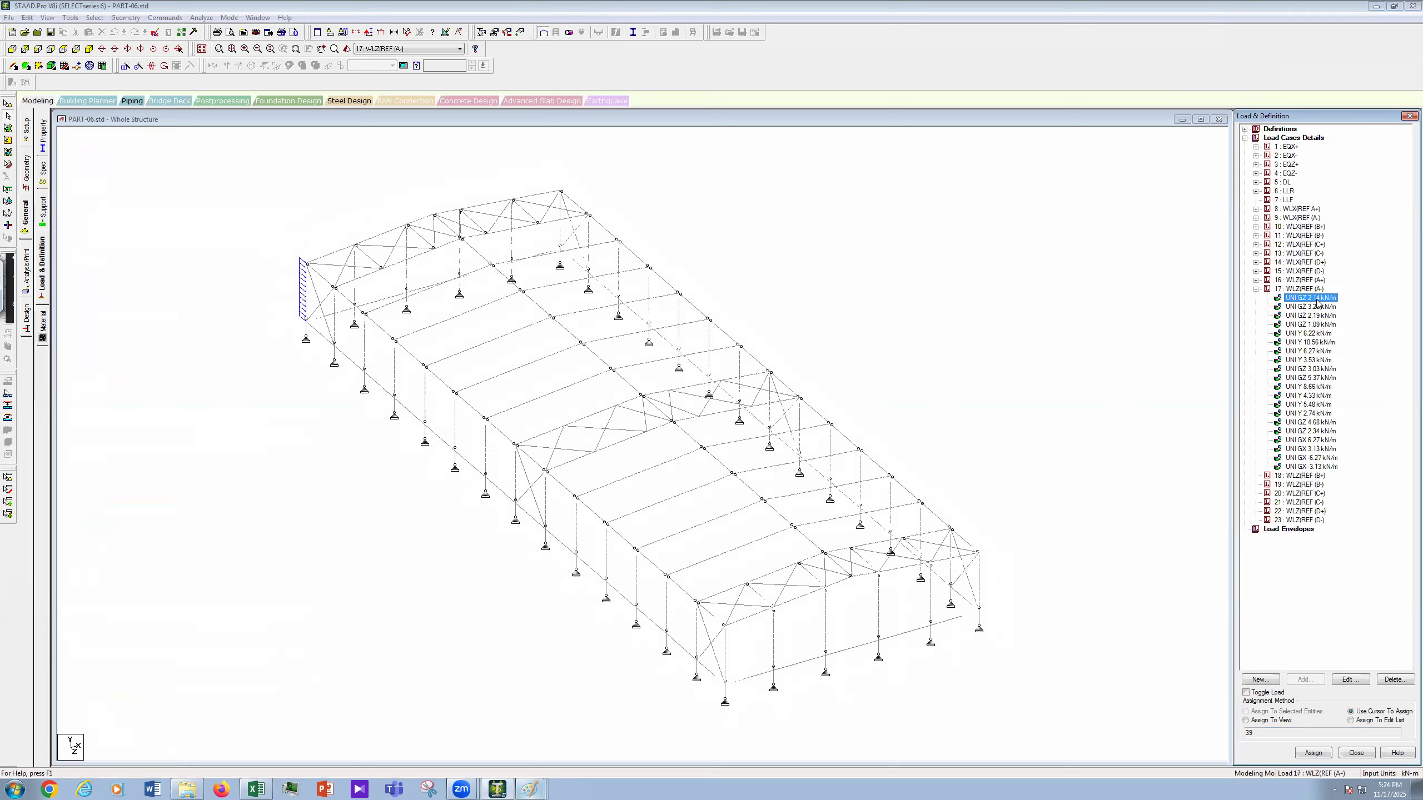
pyautogui.doubleClick(1317, 303)
pyautogui.moveTo(642, 342); pyautogui.dragTo(640, 346)
pyautogui.write('3.93')
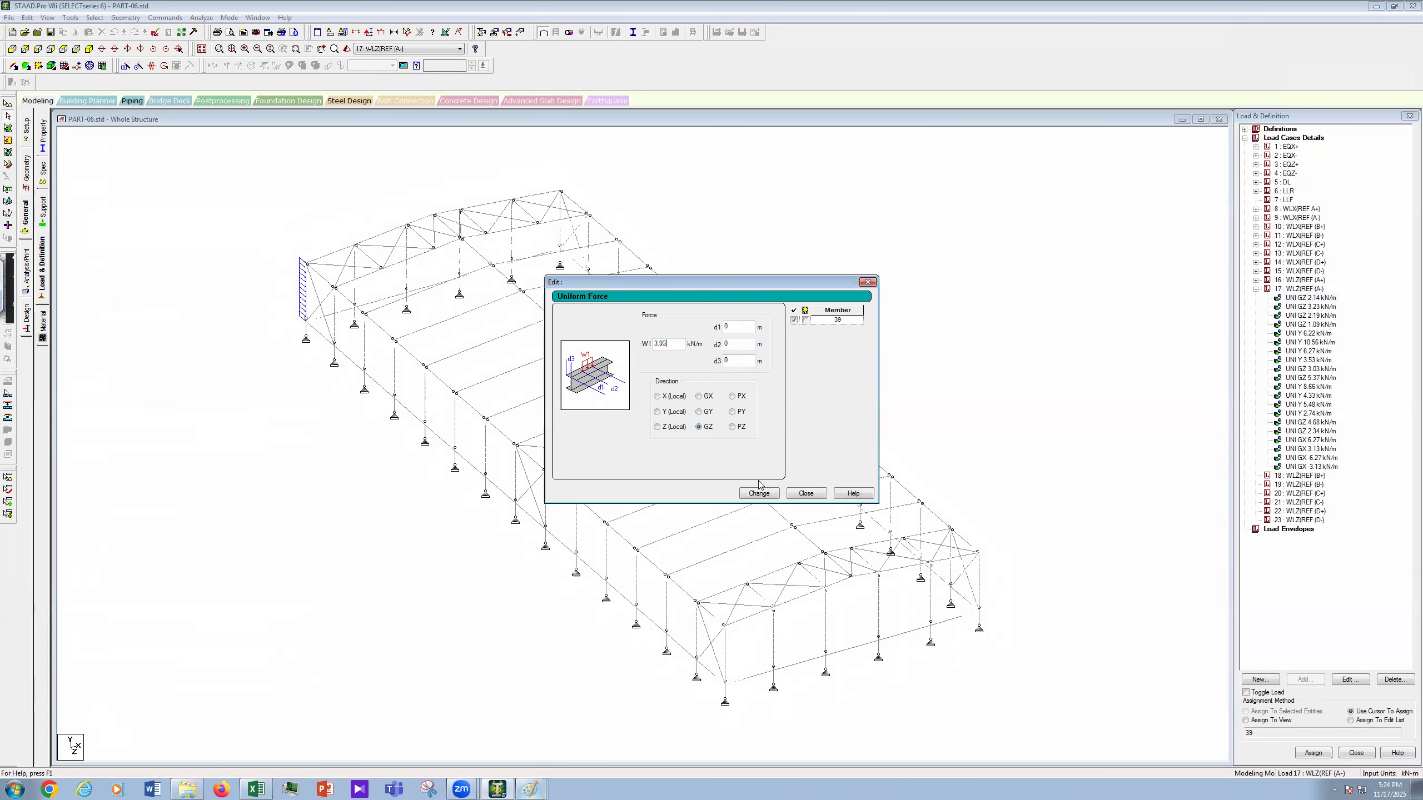
pyautogui.click(754, 493)
# Step: Set the GZ uniform force on member 162 in load case 17 to 6.82 kN/m
pyautogui.click(1314, 307)
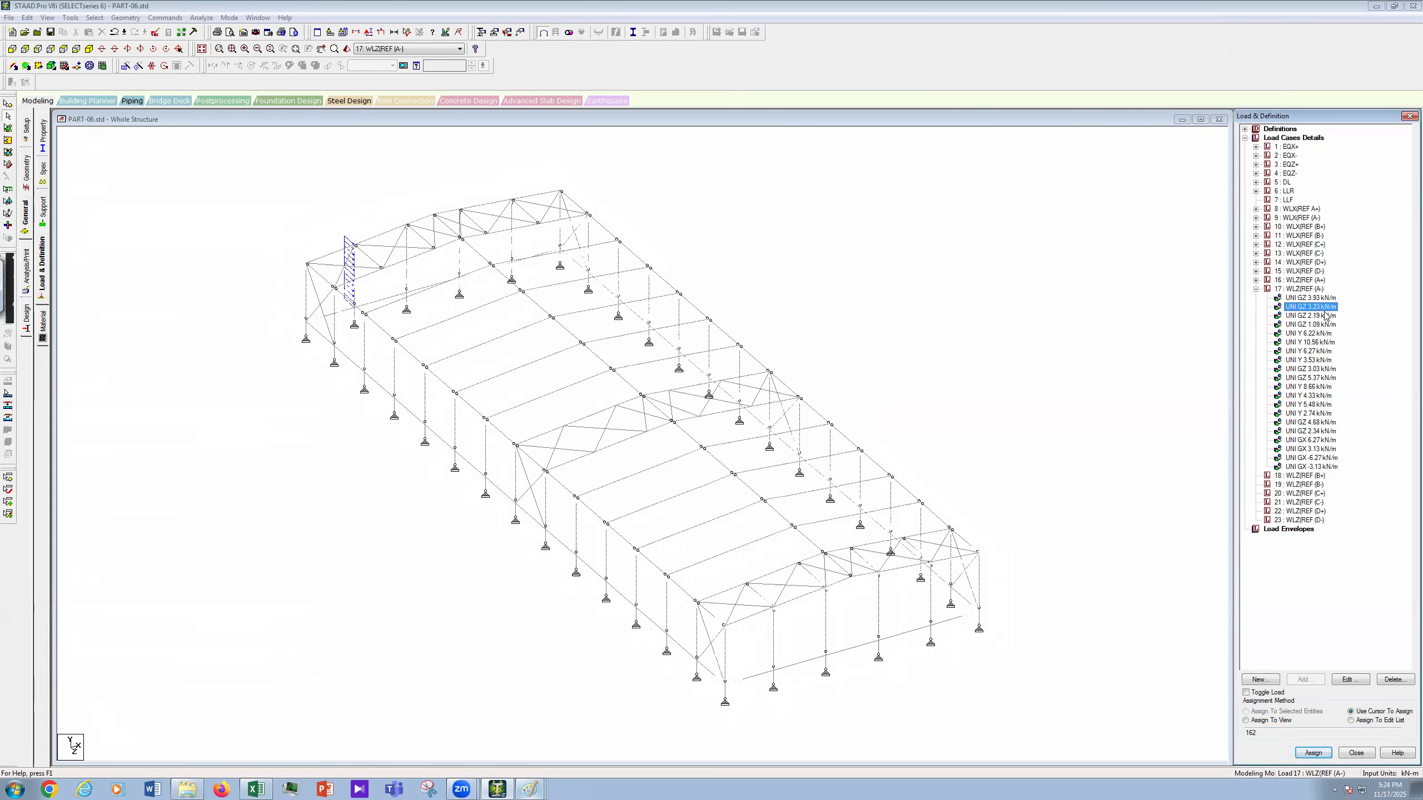
pyautogui.doubleClick(1320, 308)
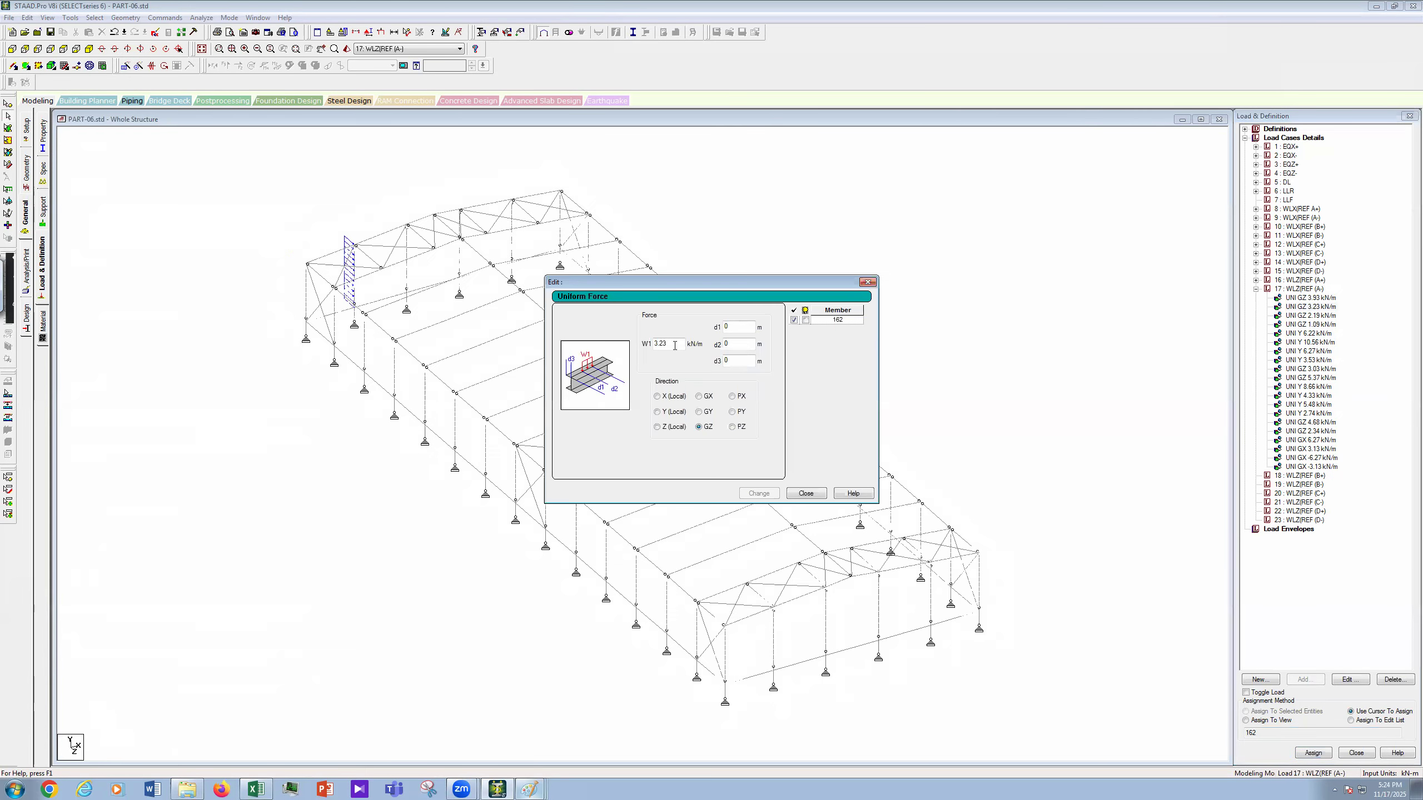
pyautogui.write('6.82')
pyautogui.click(811, 495)
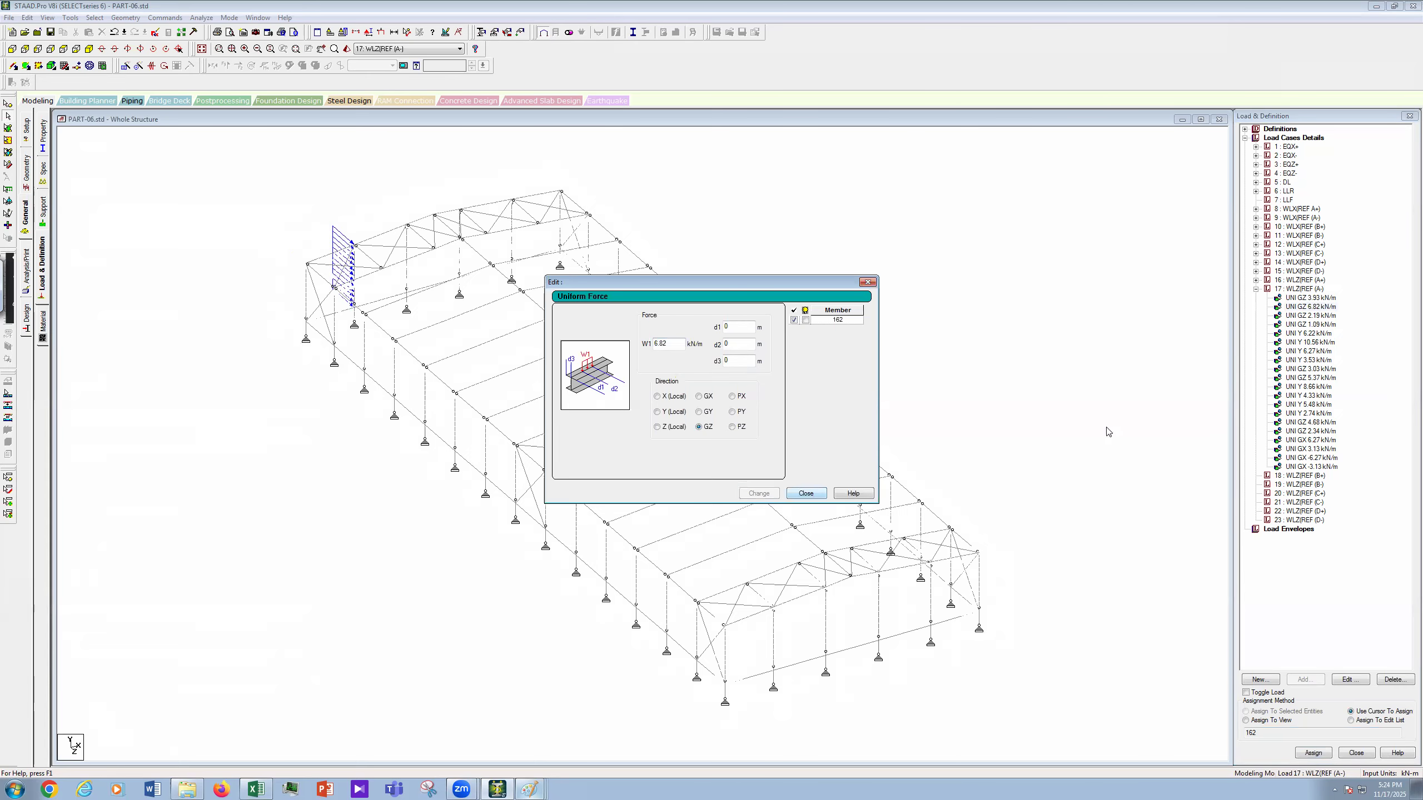
# Step: Set the GZ uniform force on members 163, 167 and 168 in load case 17 to 5.77 kN/m
pyautogui.click(1317, 316)
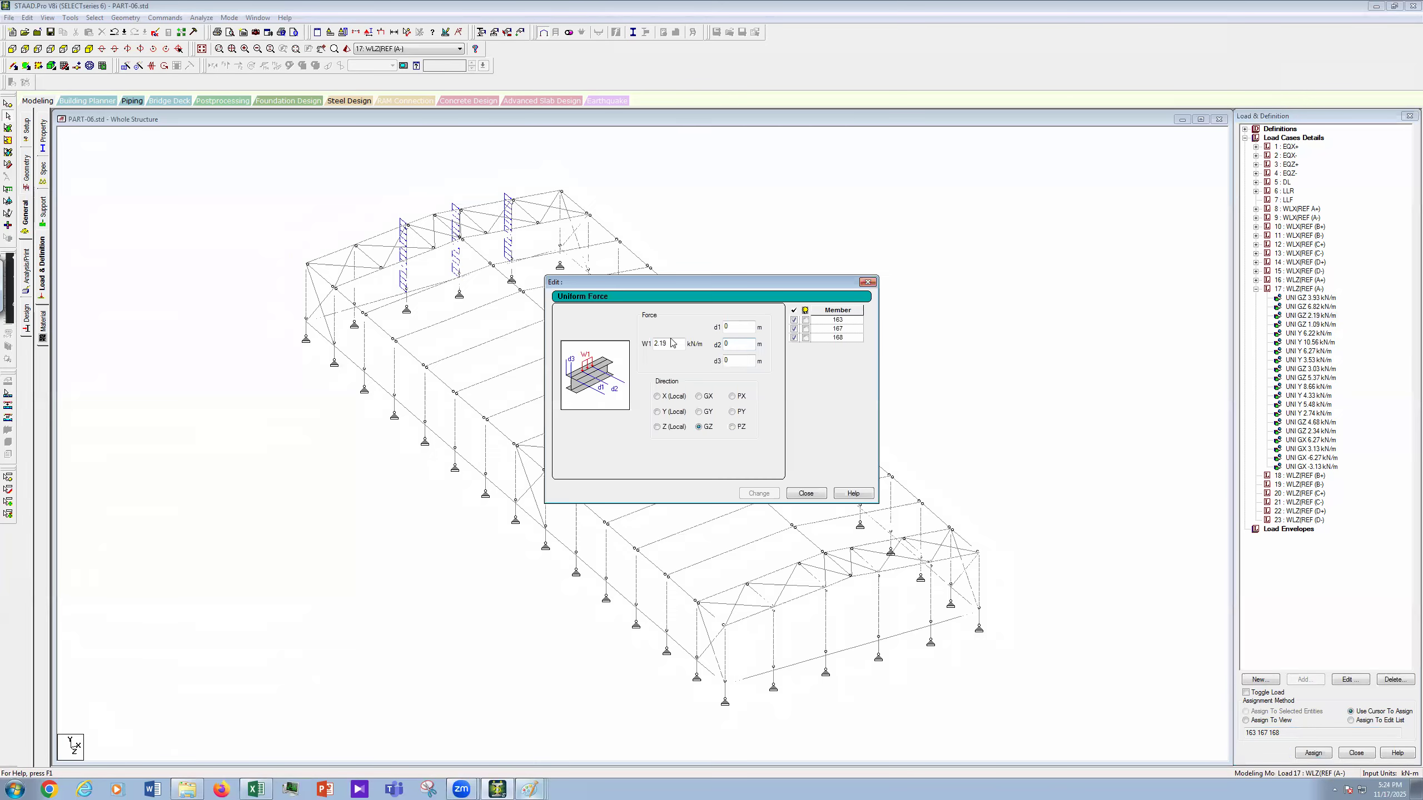
pyautogui.moveTo(619, 356); pyautogui.dragTo(617, 360)
pyautogui.write('5.77')
pyautogui.click(760, 494)
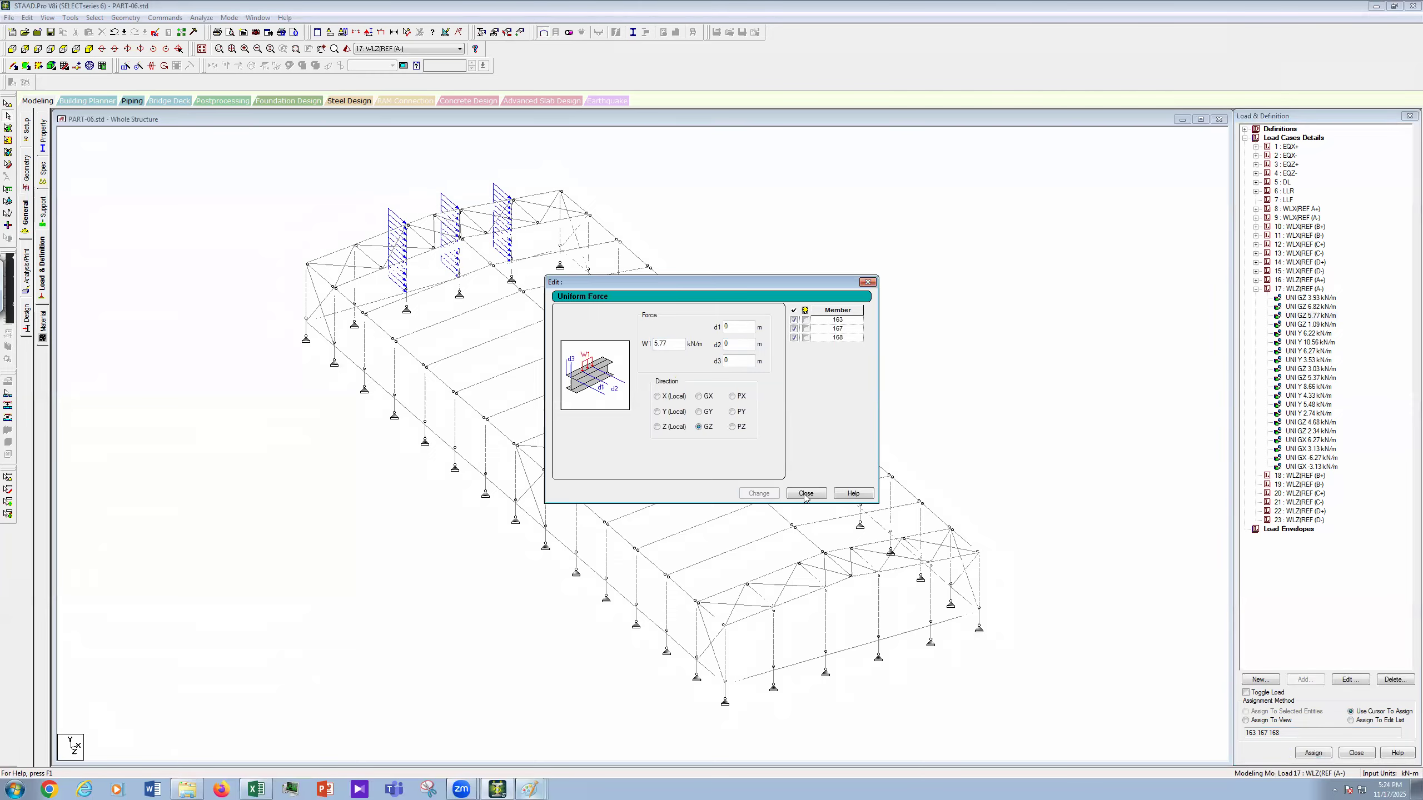
pyautogui.click(805, 493)
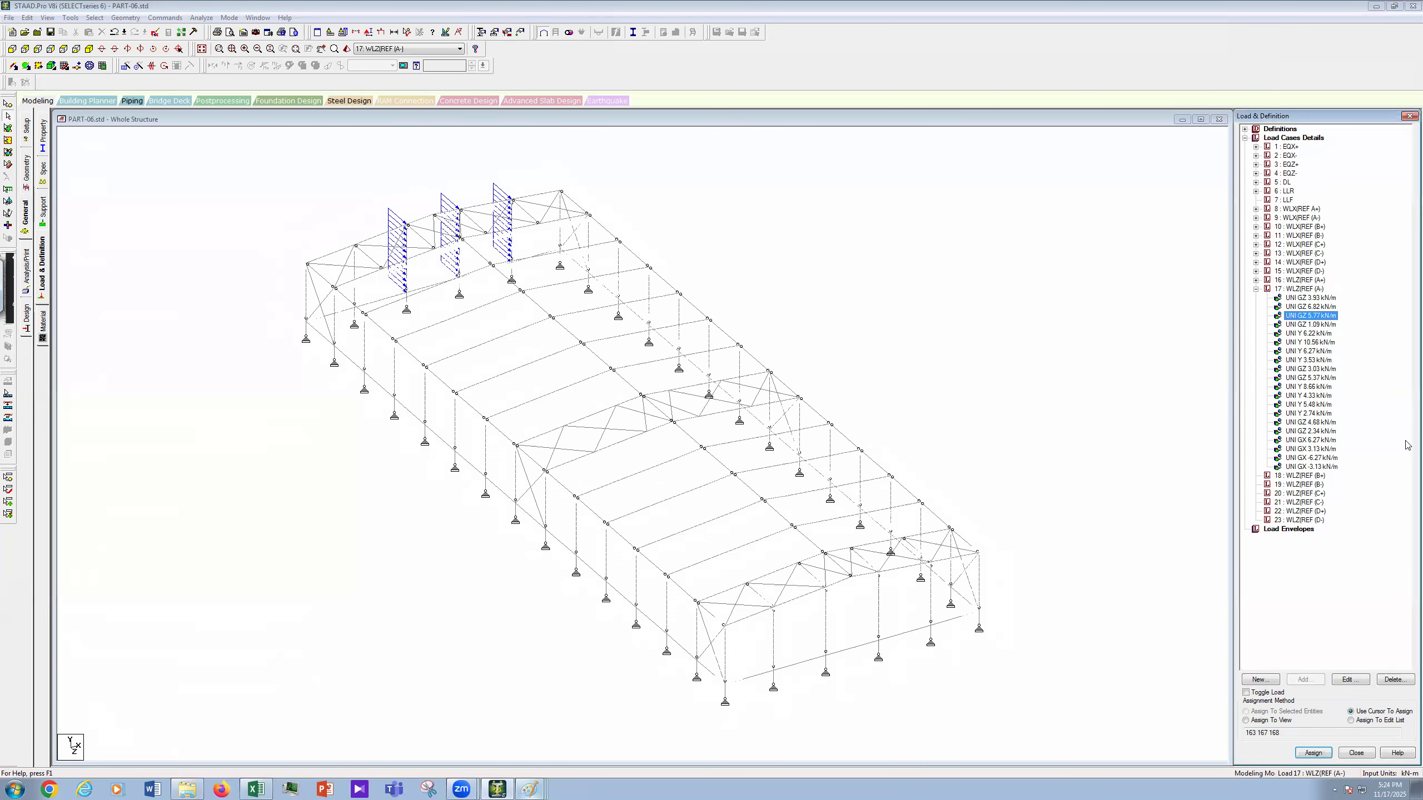
# Step: Set the GZ uniform force on member 54 in load case 17 to 2.88 kN/m
pyautogui.click(1309, 326)
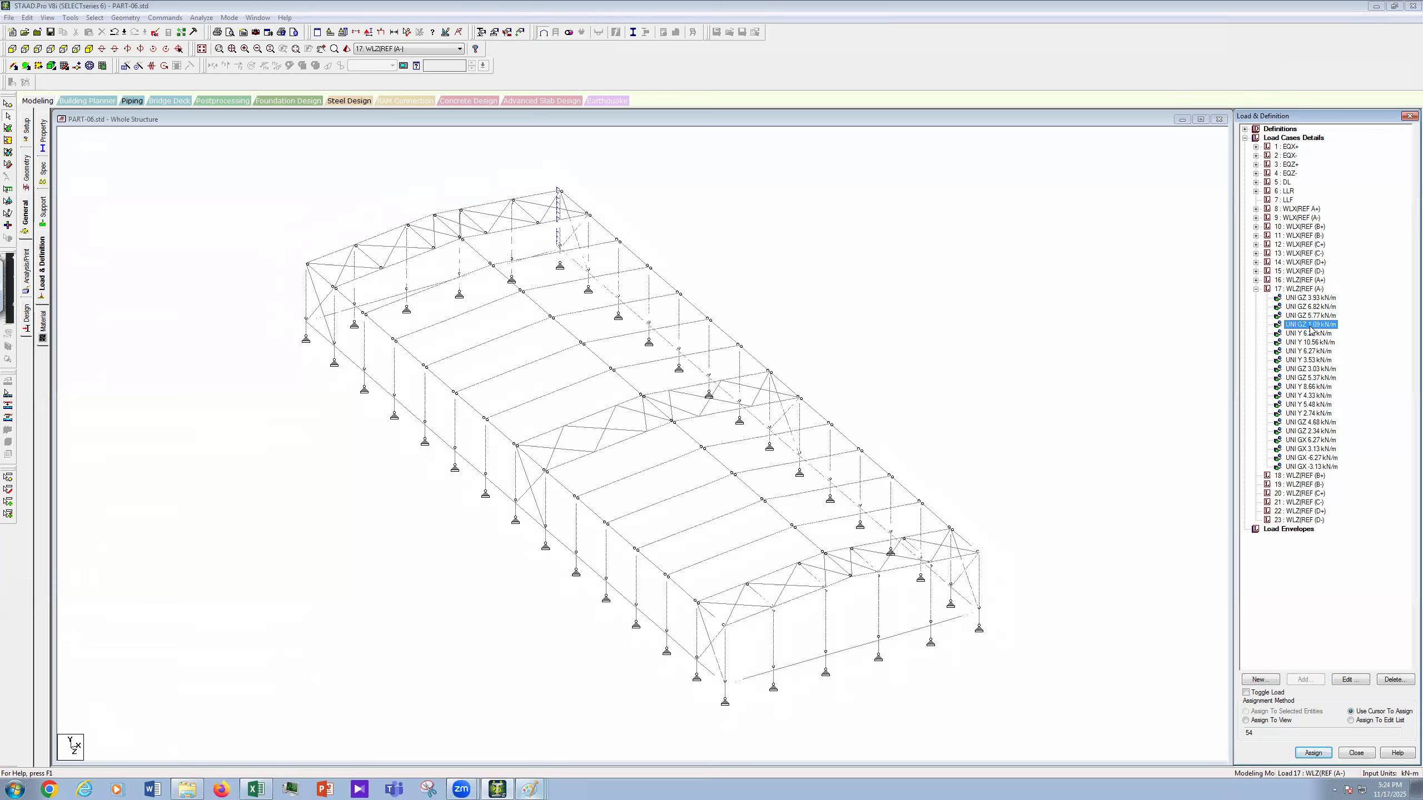
pyautogui.doubleClick(1309, 327)
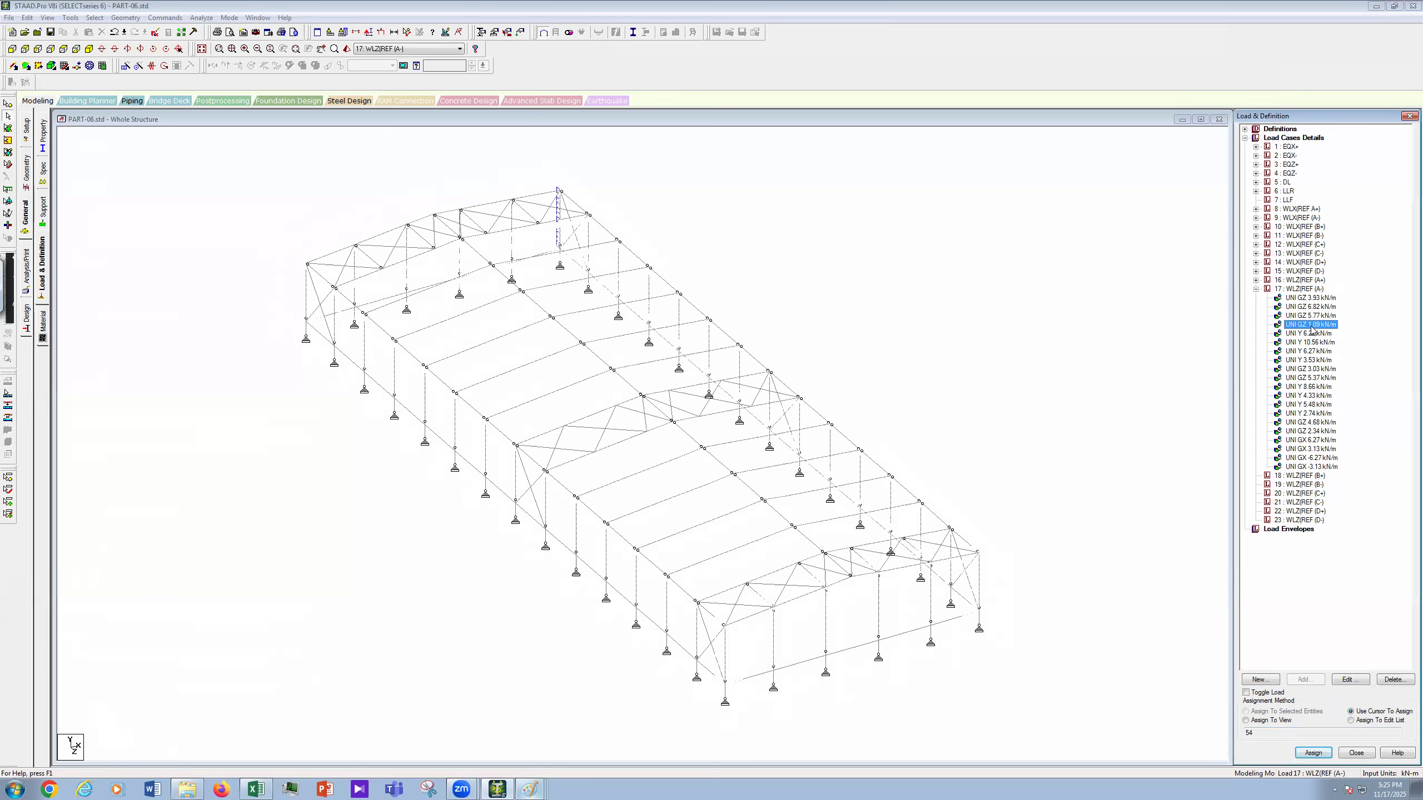
pyautogui.doubleClick(670, 348)
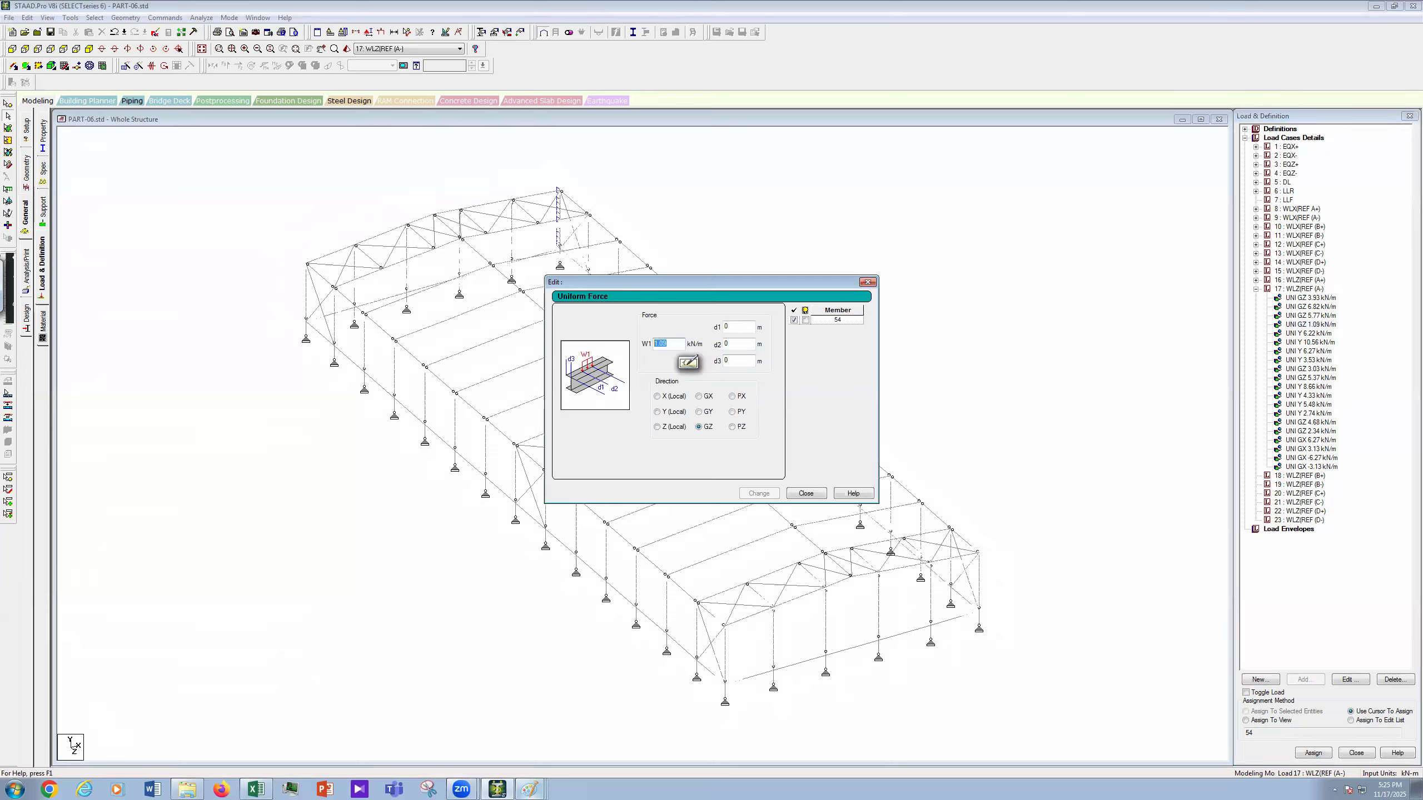
pyautogui.write('2.88')
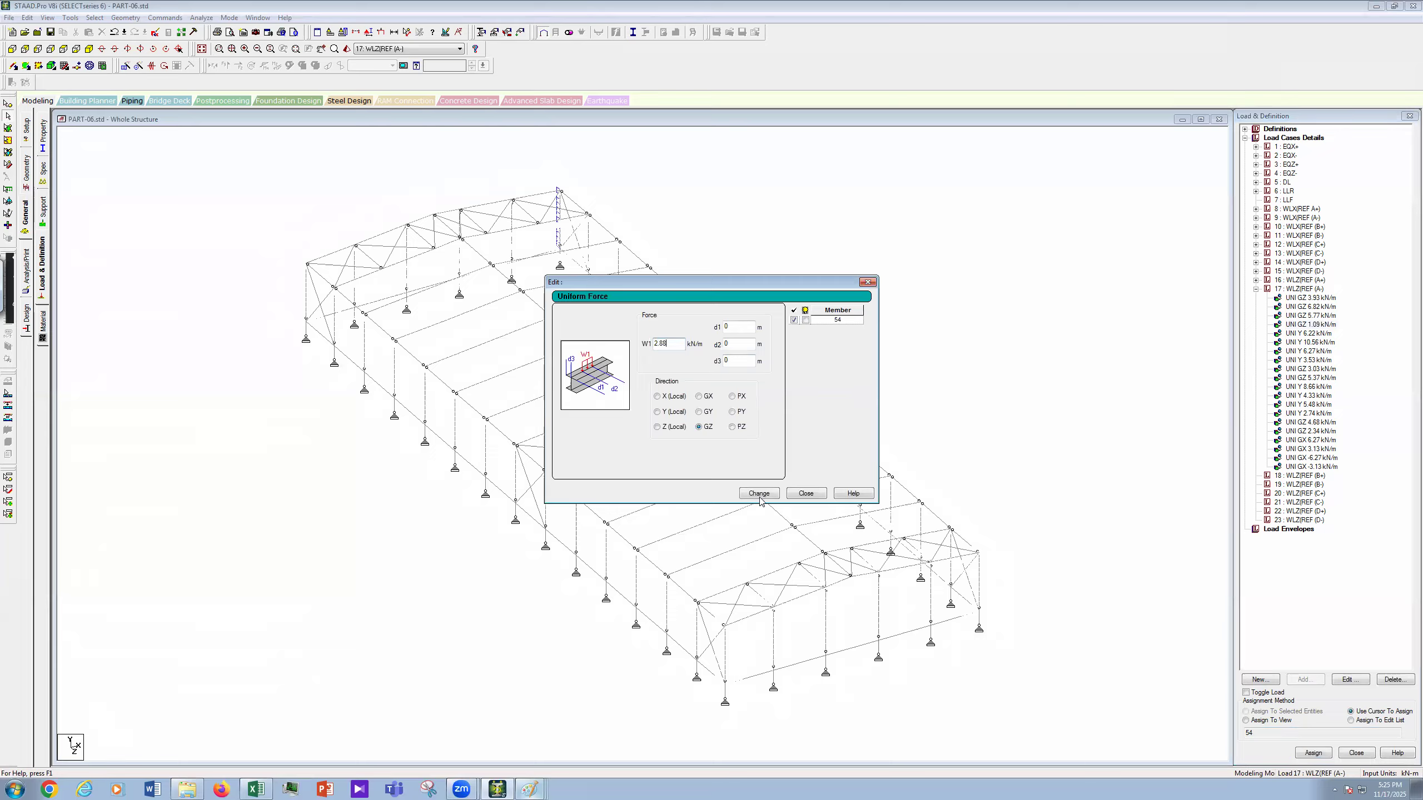
pyautogui.click(824, 494)
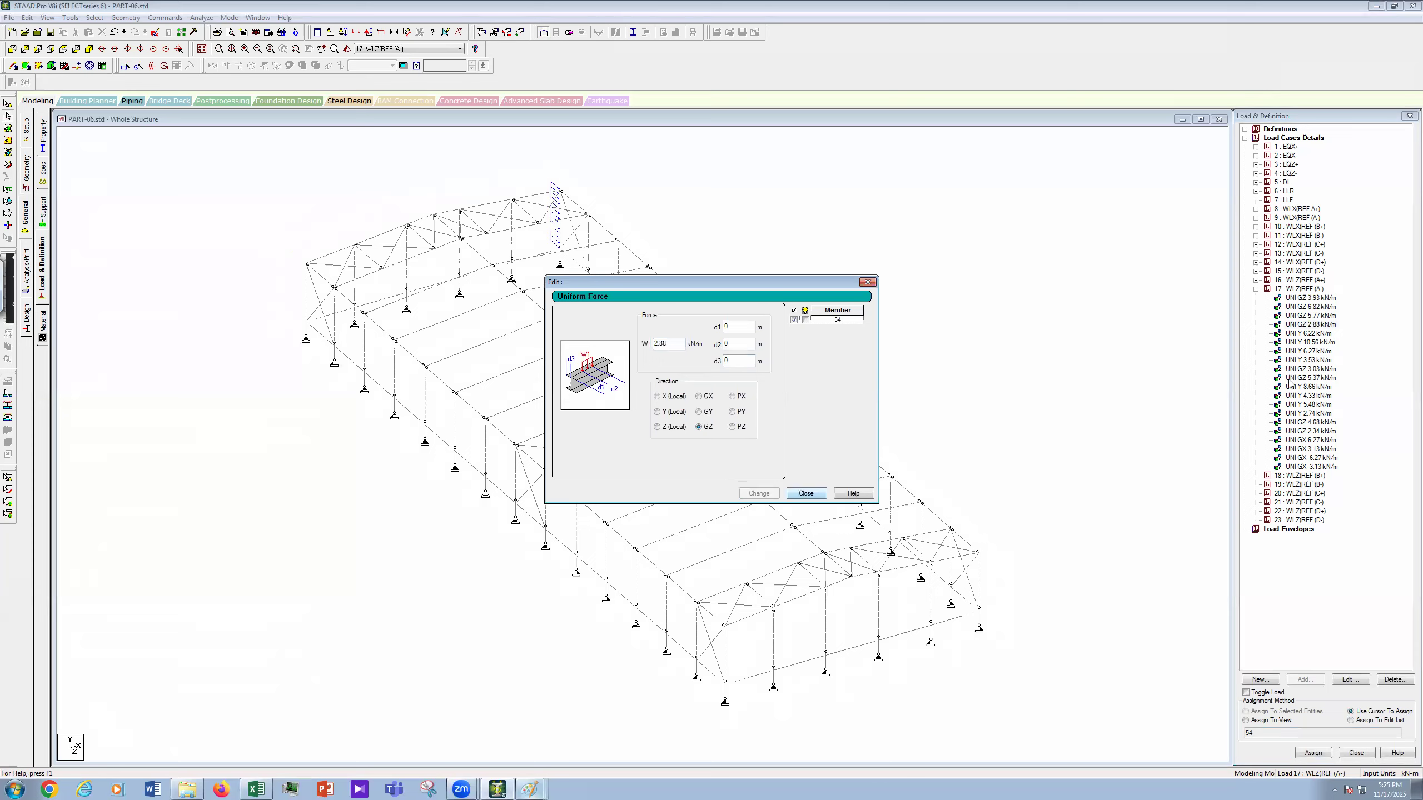
# Step: Set the local Y uniform force on member 161 in load case 17 to 4.43 kN/m
pyautogui.click(1309, 334)
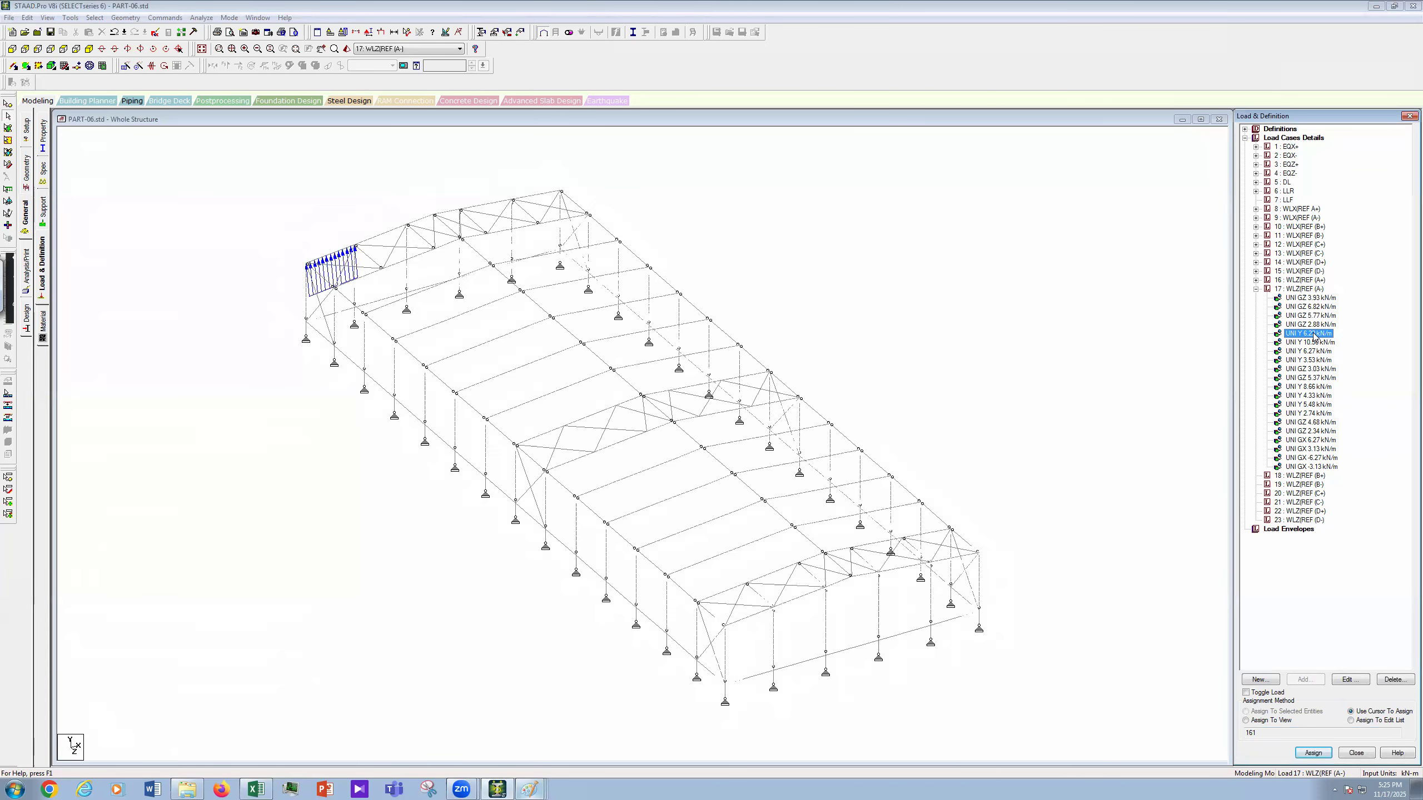
pyautogui.doubleClick(1314, 334)
pyautogui.press('Tab')
pyautogui.write('4.43')
pyautogui.click(760, 495)
pyautogui.click(792, 499)
# Step: Set the local Y uniform force on members 143, 149 and 155 in load case 17 to 6.97 kN/m
pyautogui.doubleClick(1311, 342)
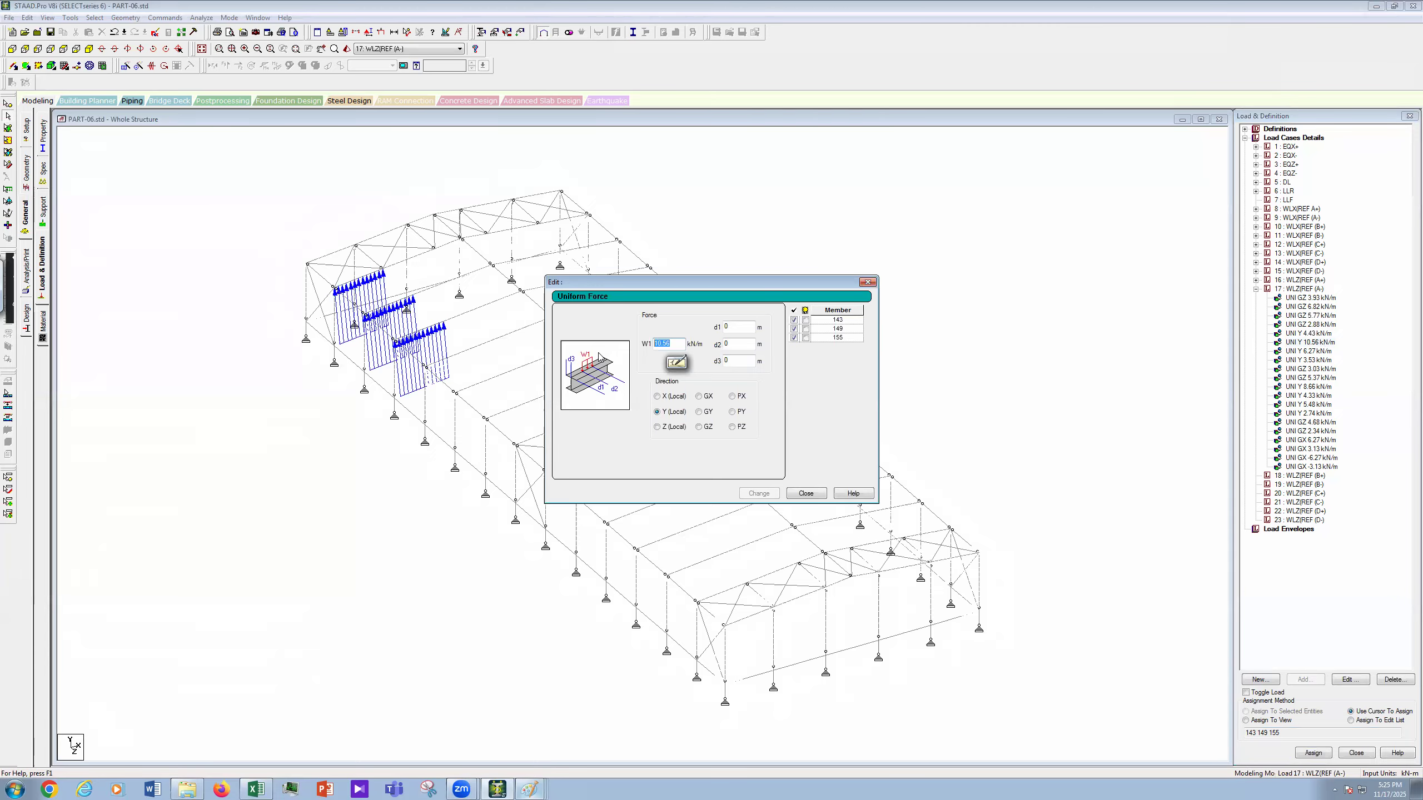
pyautogui.write('6')
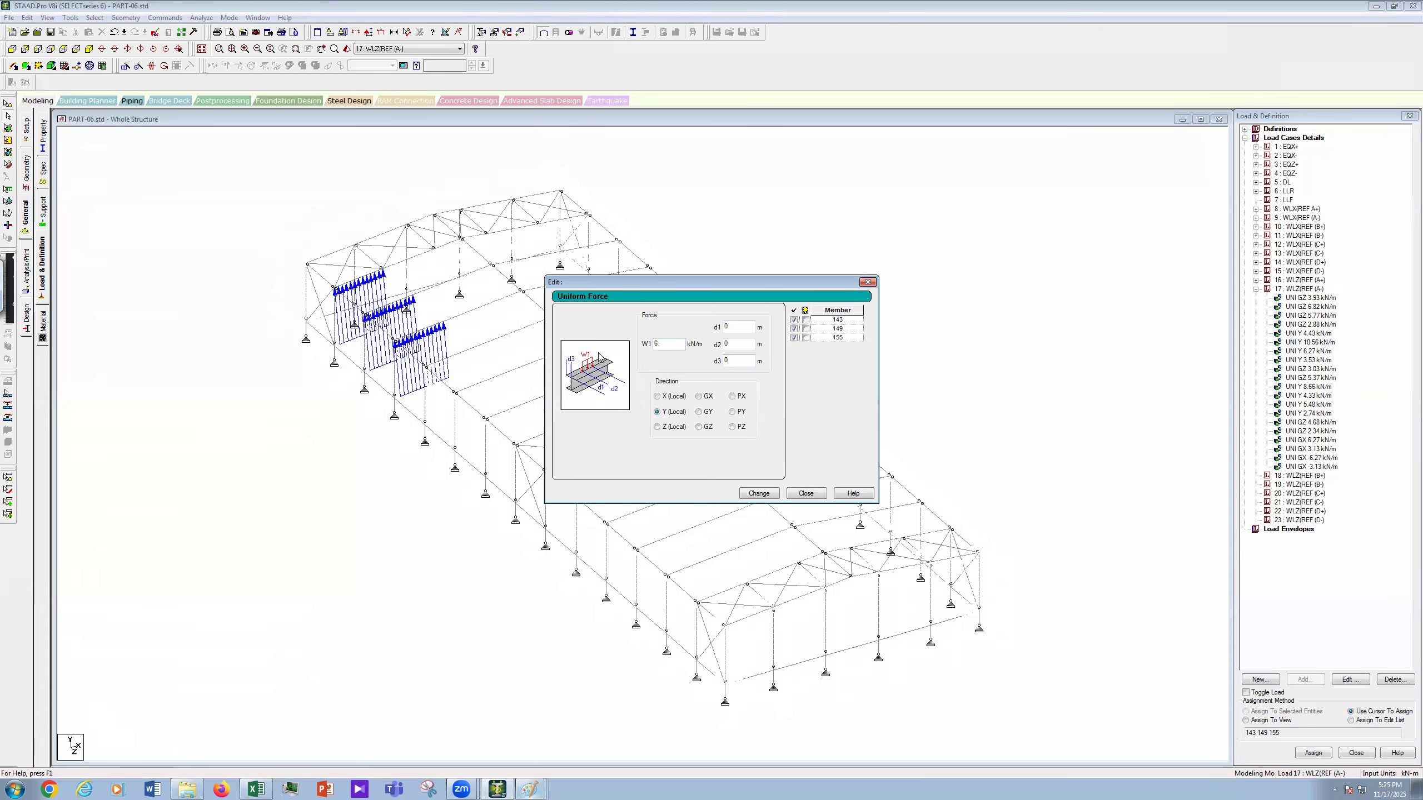
pyautogui.write('.97')
pyautogui.click(759, 493)
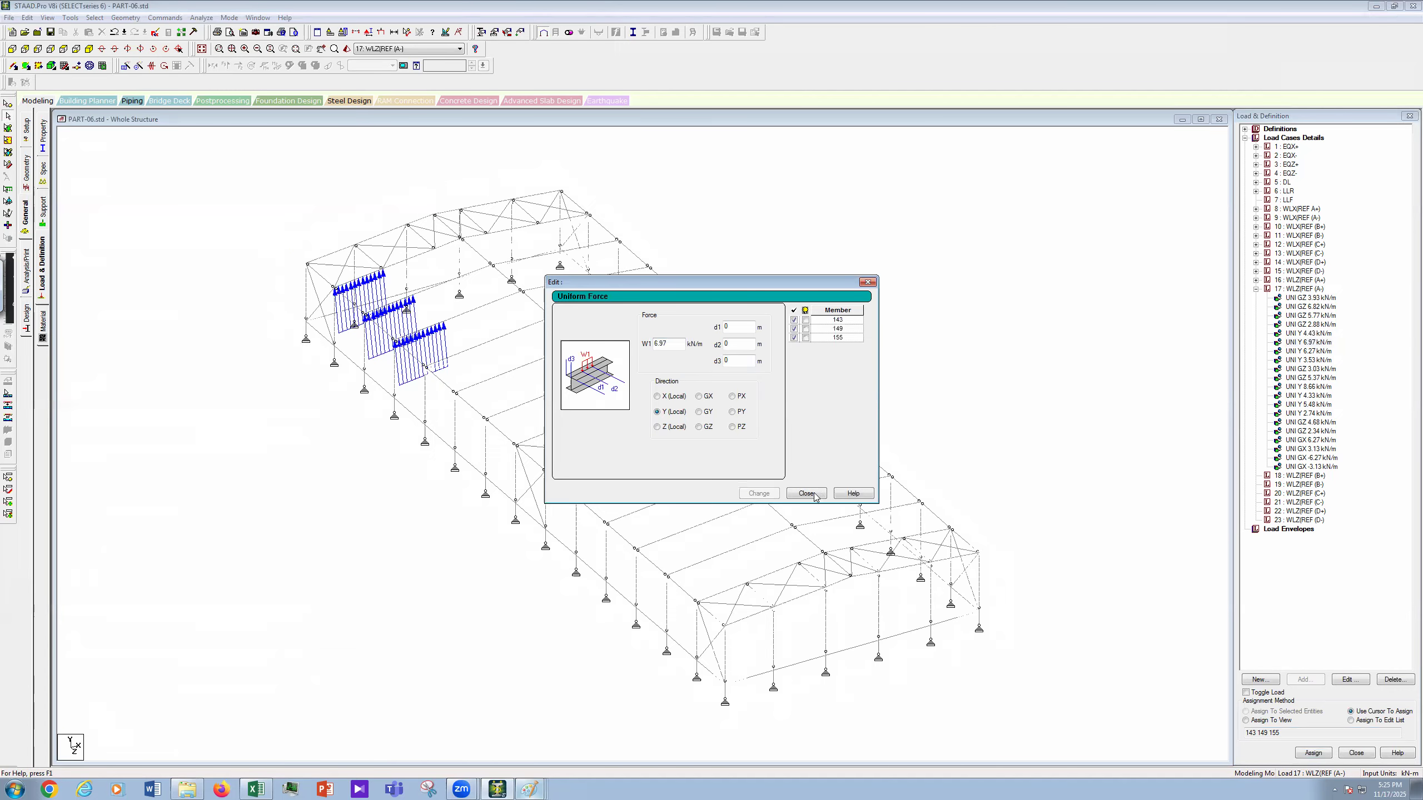
pyautogui.click(813, 494)
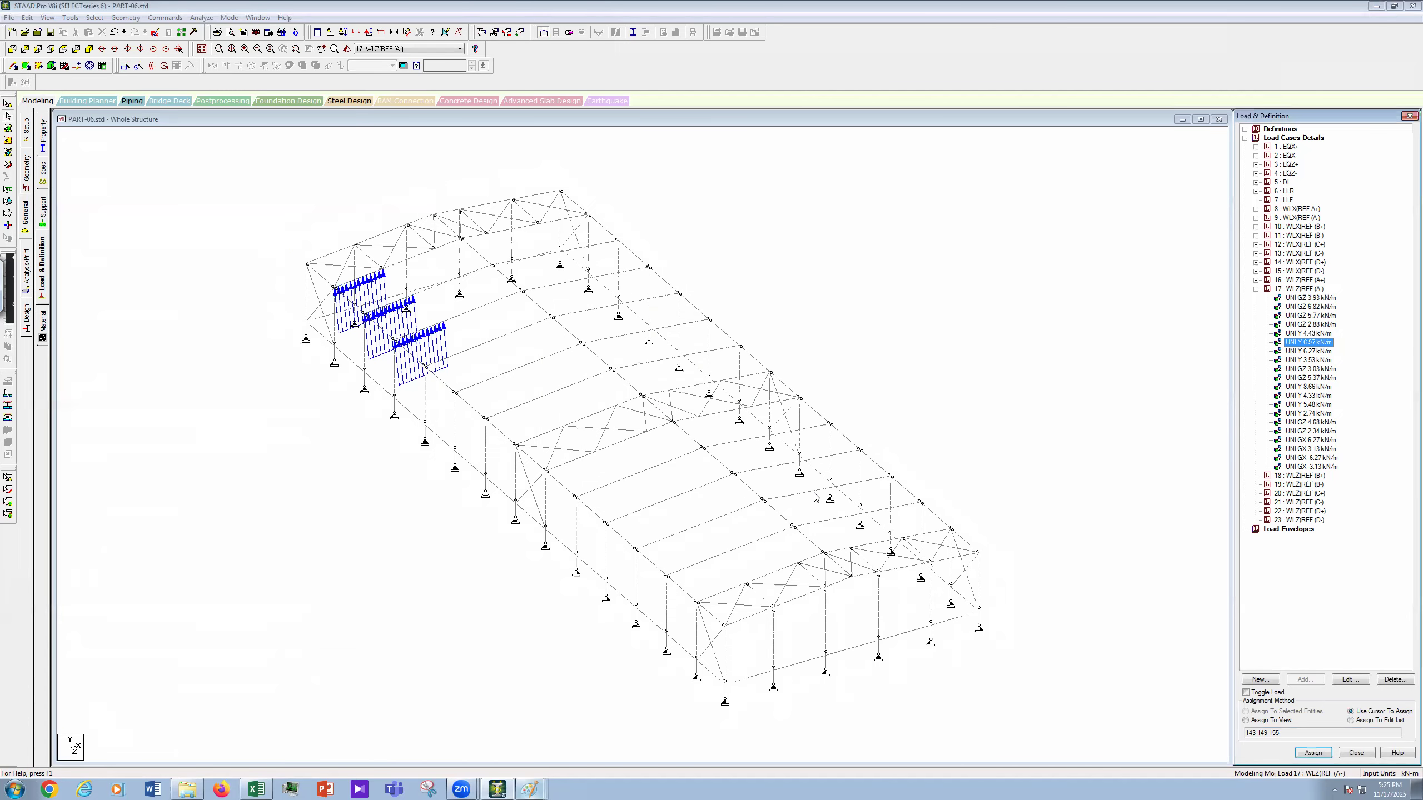
# Step: Set the local Y uniform force on the ten rafter members 70 to 137 in load case 17 to 2.69 kN/m
pyautogui.click(1309, 350)
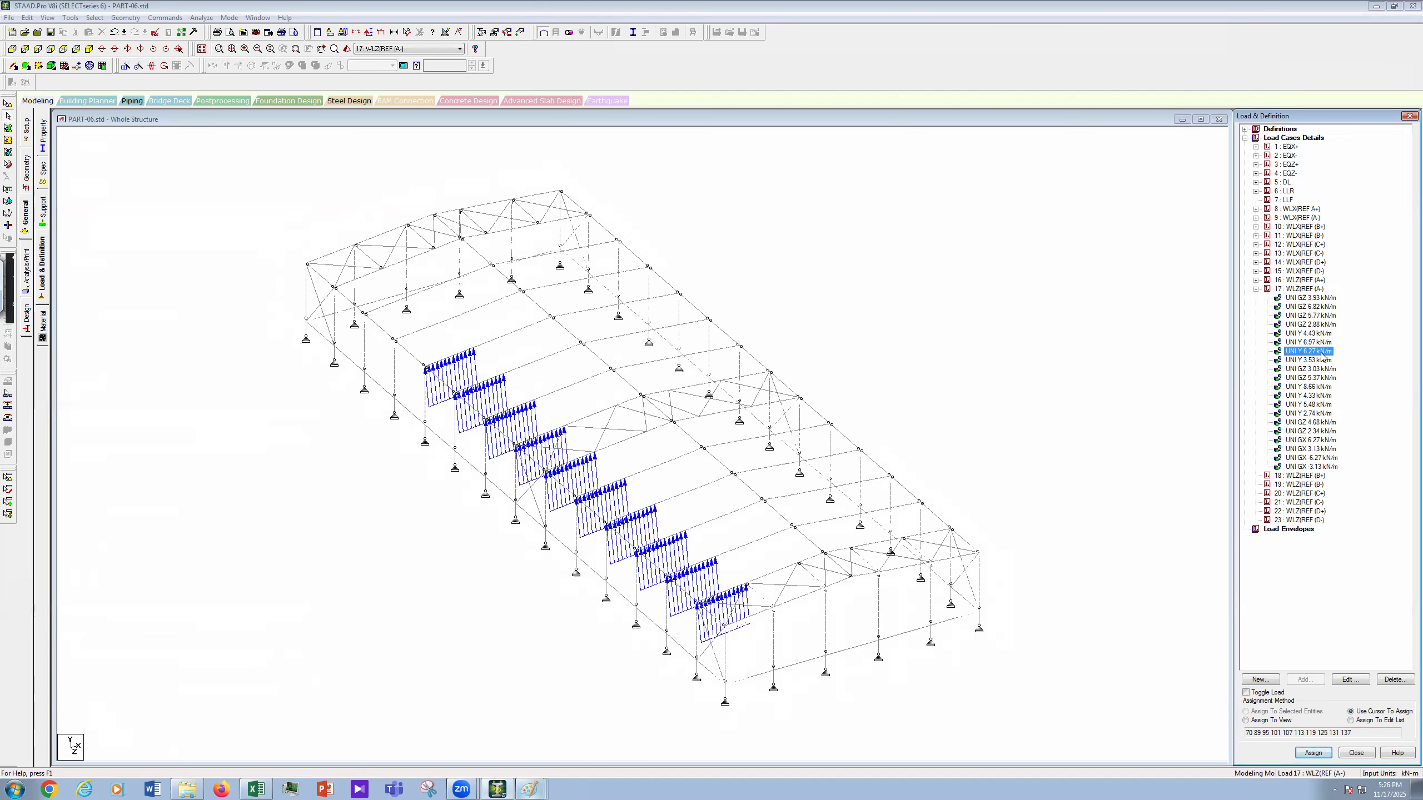
pyautogui.doubleClick(1322, 352)
pyautogui.write('2.69')
pyautogui.click(774, 499)
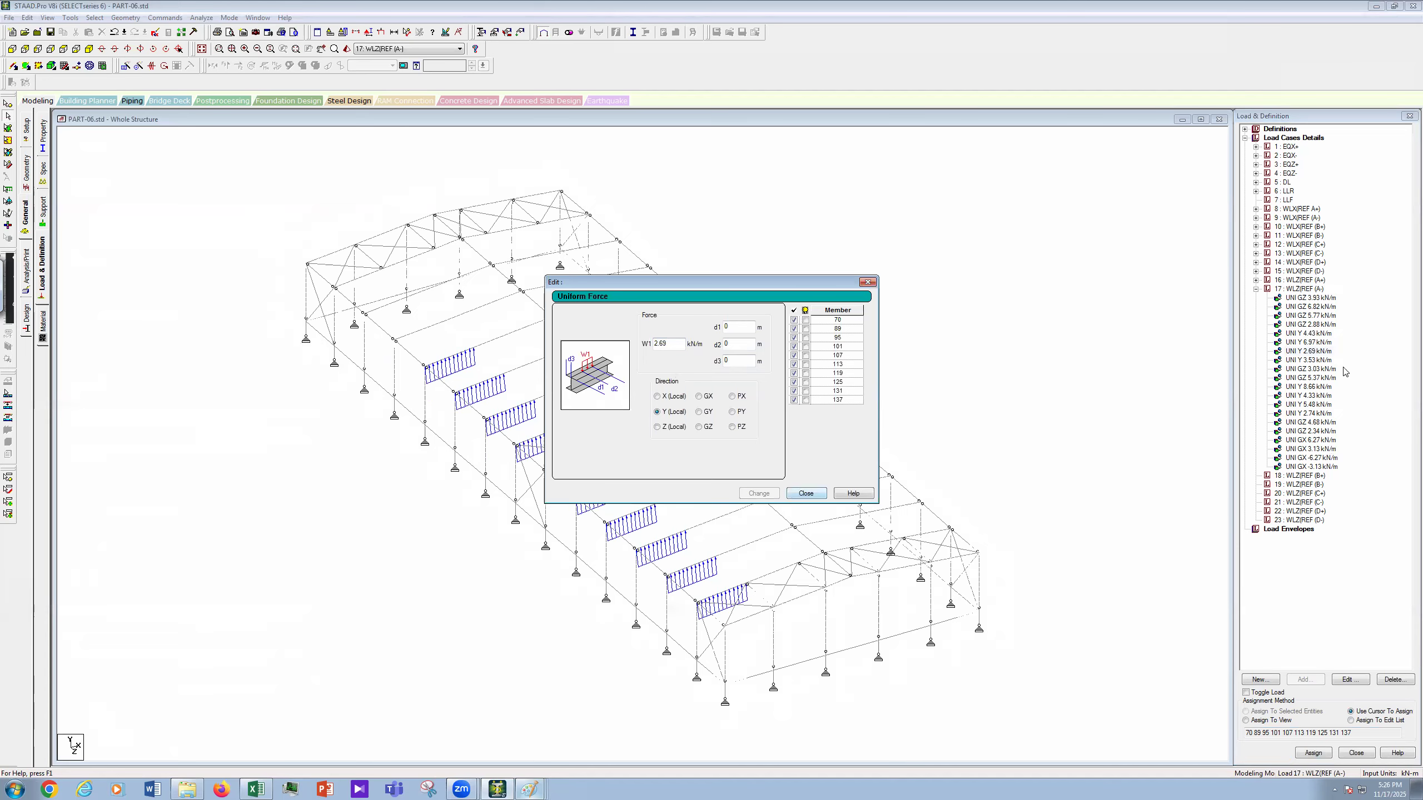
pyautogui.press('Escape')
# Step: Set the local Y uniform force on member 77 in load case 17 to 1.74 kN/m
pyautogui.doubleClick(1314, 360)
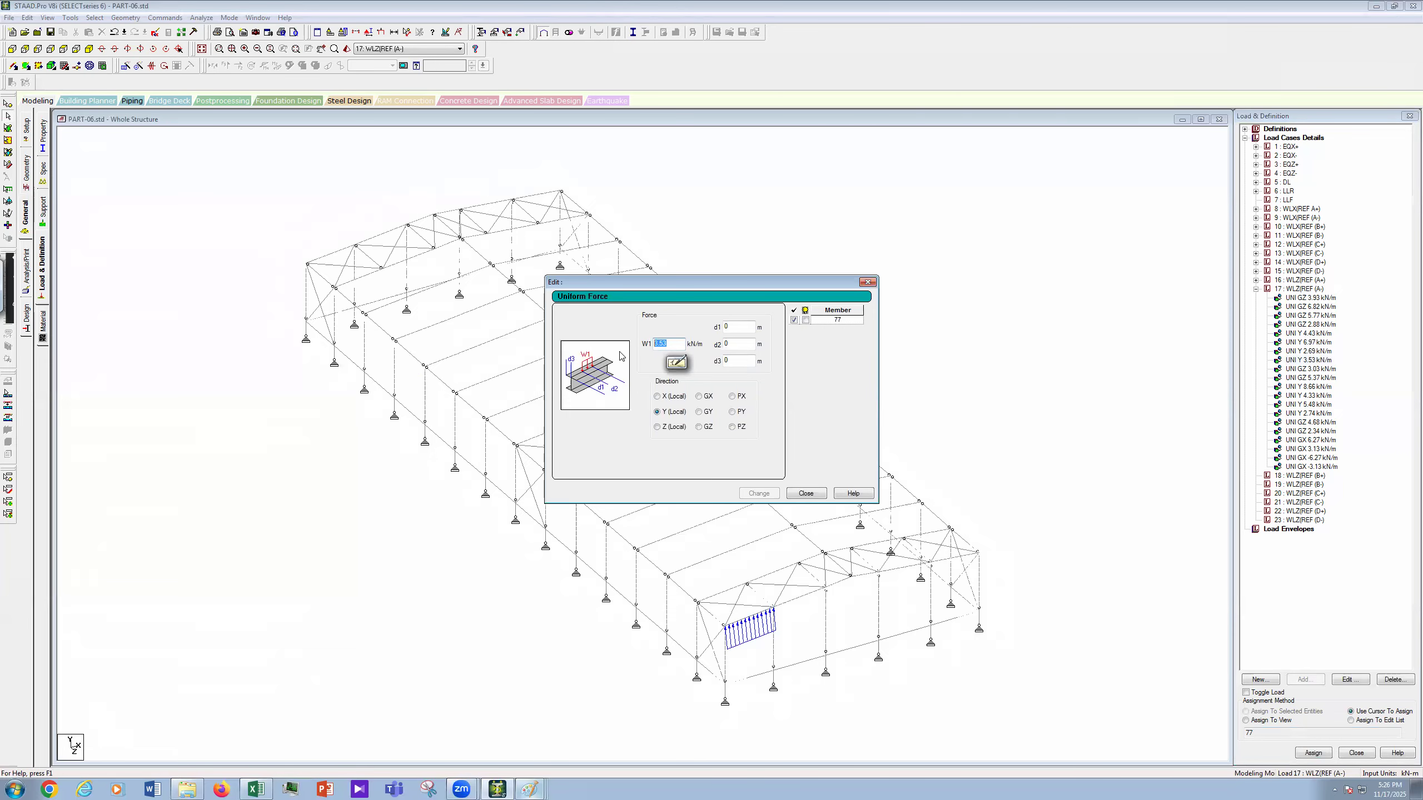
pyautogui.write('1.')
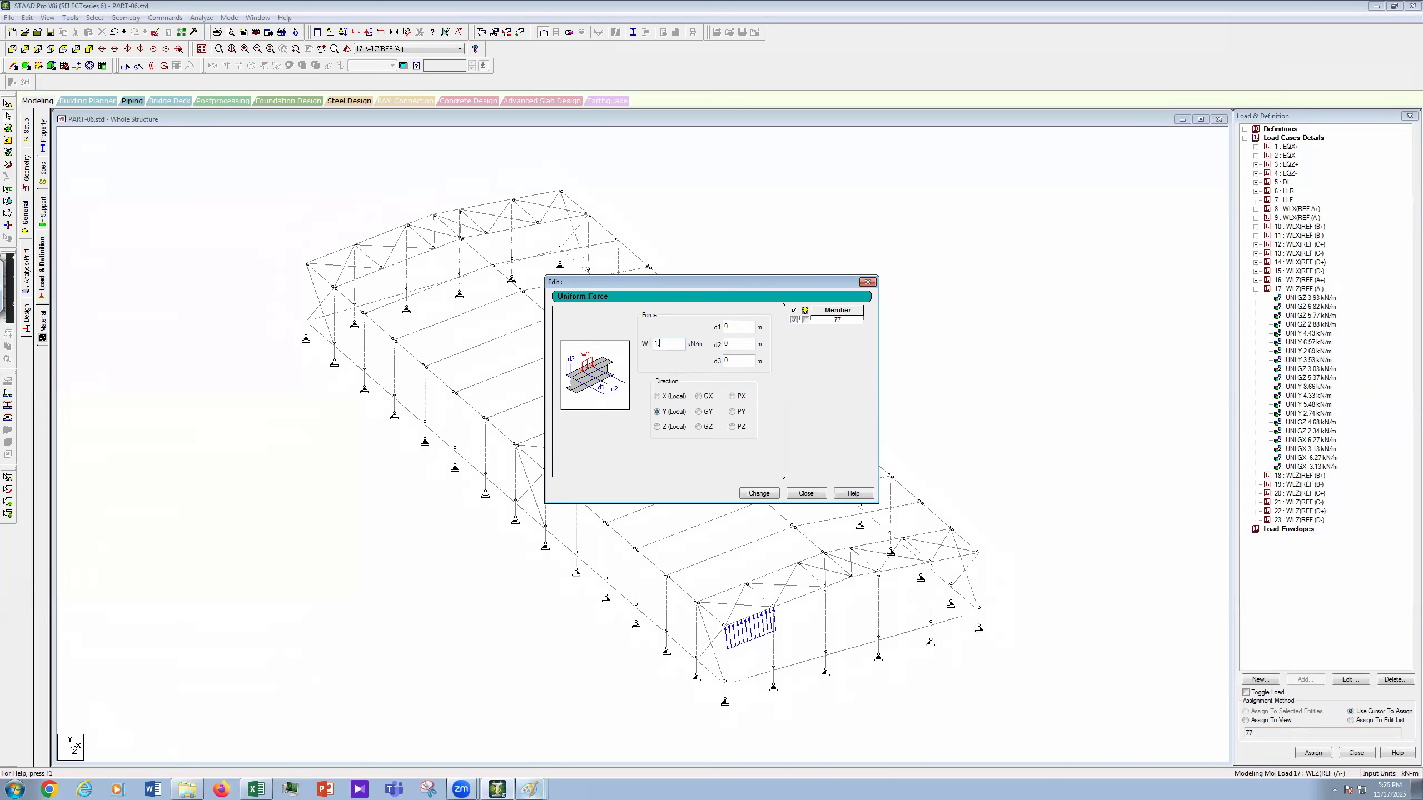
pyautogui.write('744')
pyautogui.press('BackSpace')
pyautogui.click(760, 494)
pyautogui.click(822, 495)
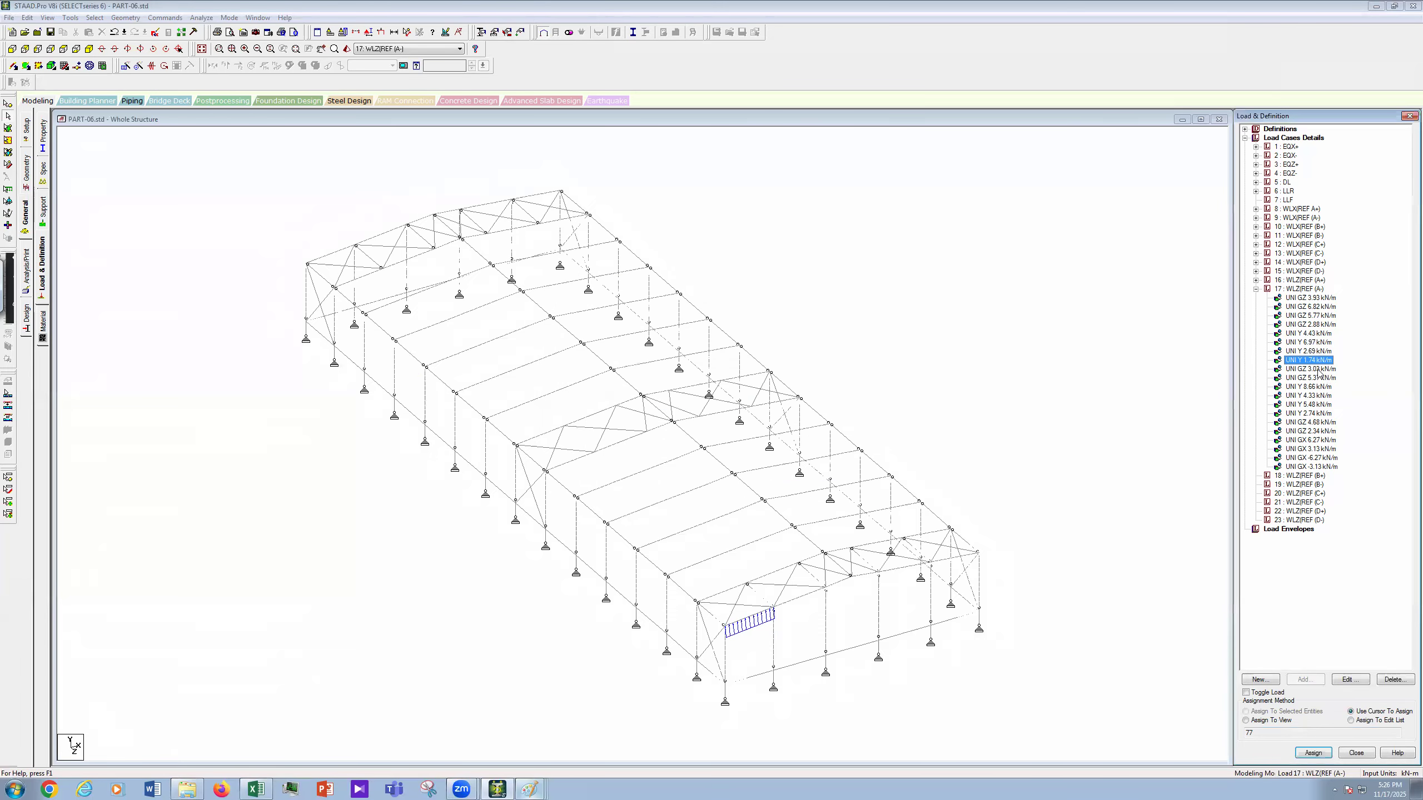
# Step: Set the GZ uniform force on member 53 in load case 17 to 1.24 kN/m
pyautogui.click(1319, 371)
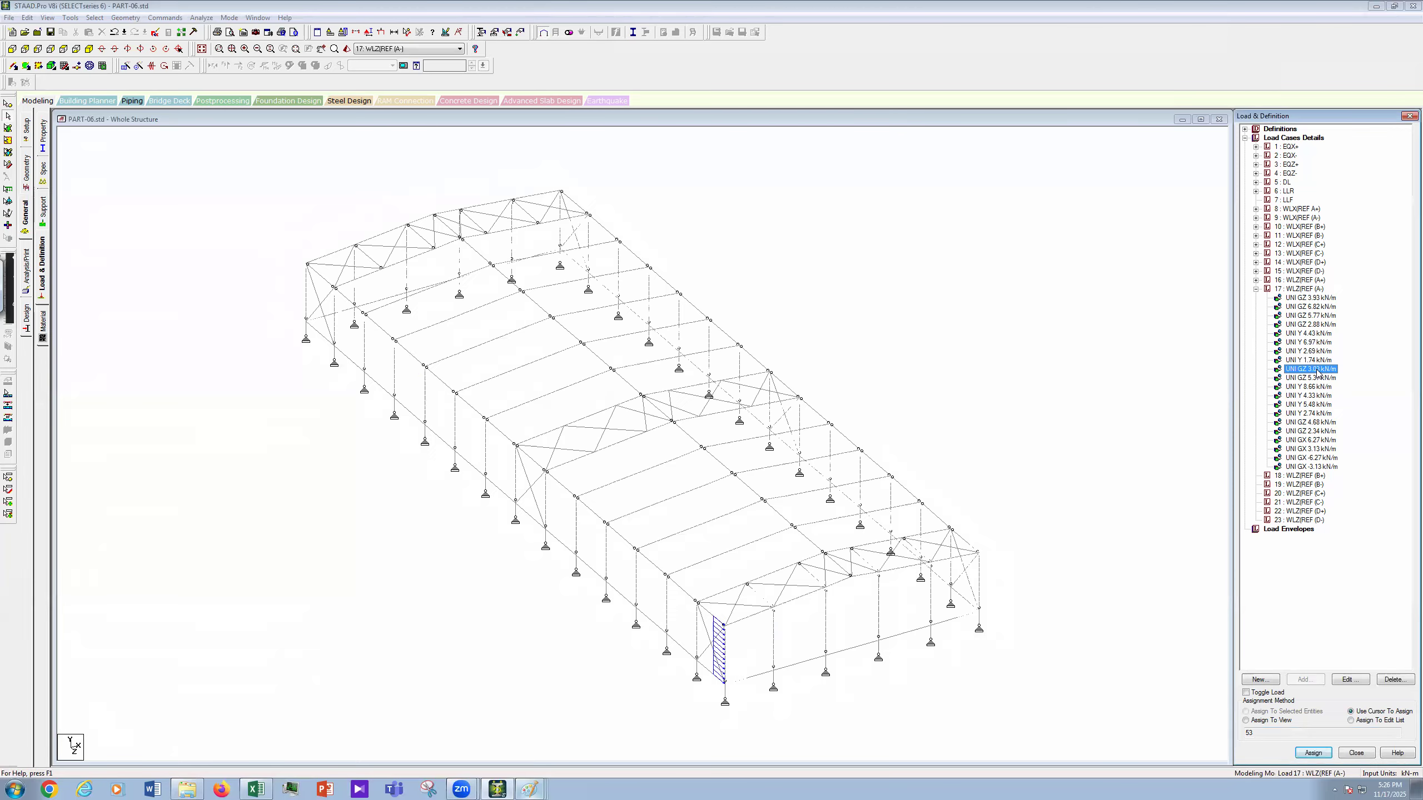
pyautogui.doubleClick(1319, 371)
pyautogui.moveTo(671, 349); pyautogui.dragTo(621, 352)
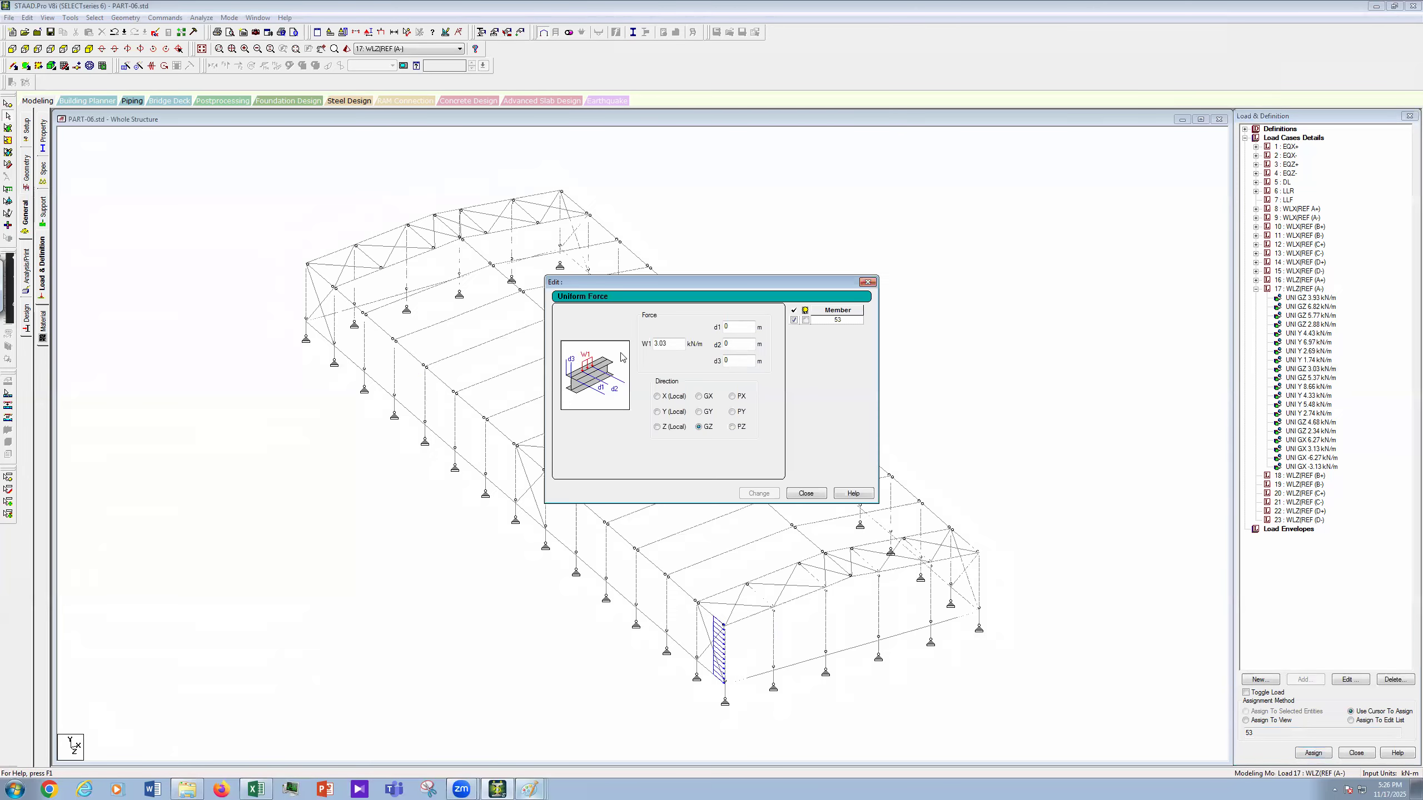
pyautogui.write('1.24')
pyautogui.click(772, 495)
pyautogui.click(795, 495)
# Step: Set the GZ uniform force on member 78 in load case 17 to 1.79 kN/m
pyautogui.click(1329, 379)
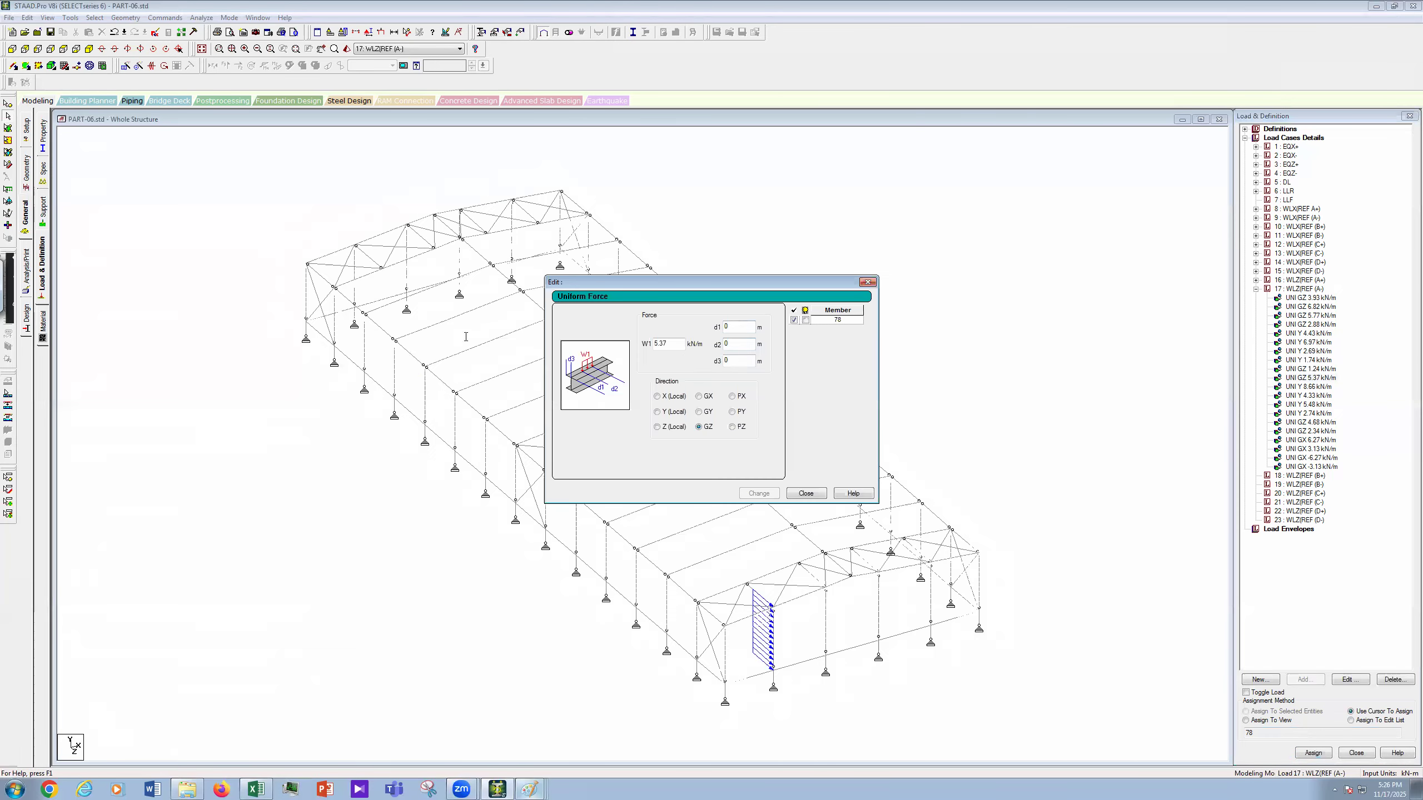
pyautogui.write('1.79')
pyautogui.click(768, 495)
pyautogui.click(812, 494)
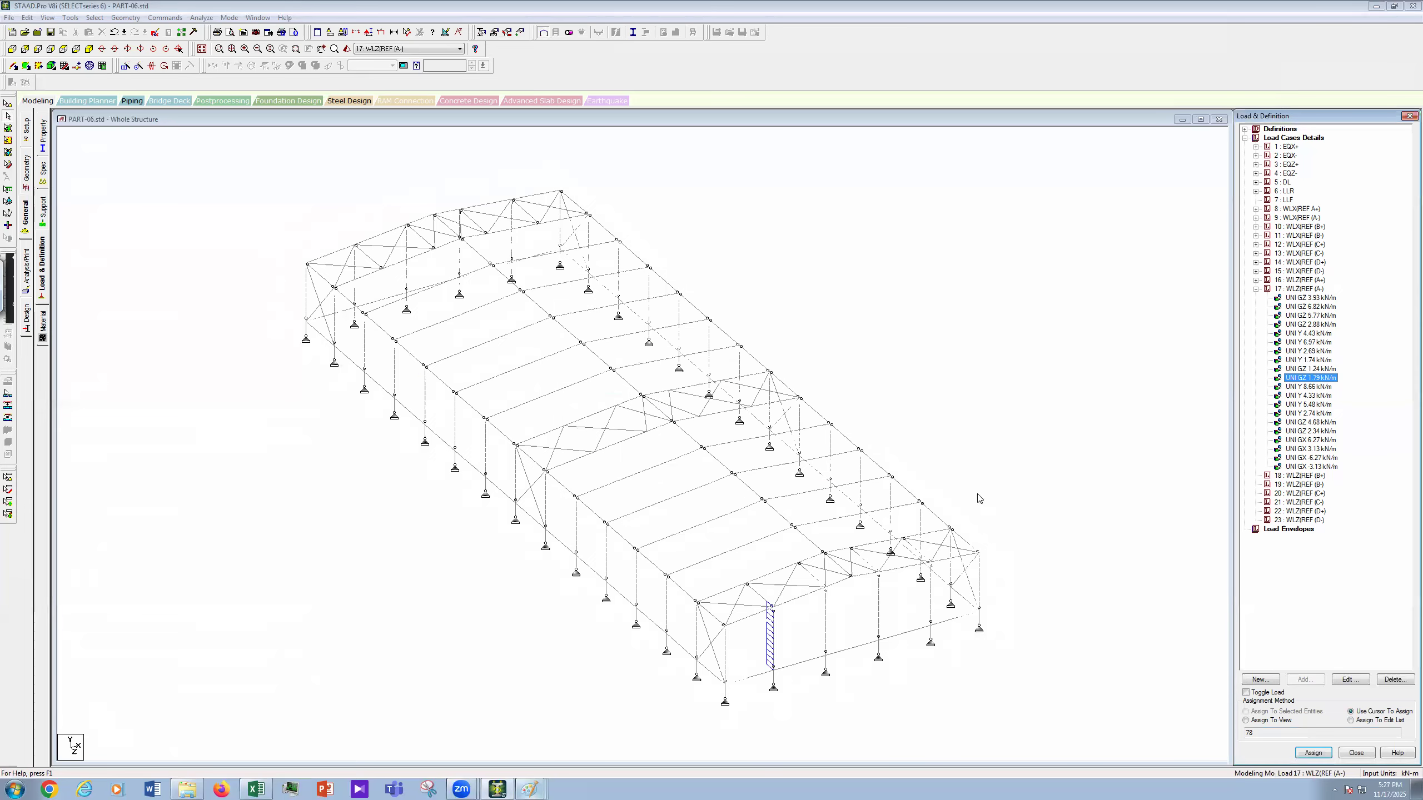
# Step: Set the local Y uniform force on members 144 to 148, 150 to 154 and 156 to 160 in load case 17 to 5.08 kN/m
pyautogui.click(1309, 387)
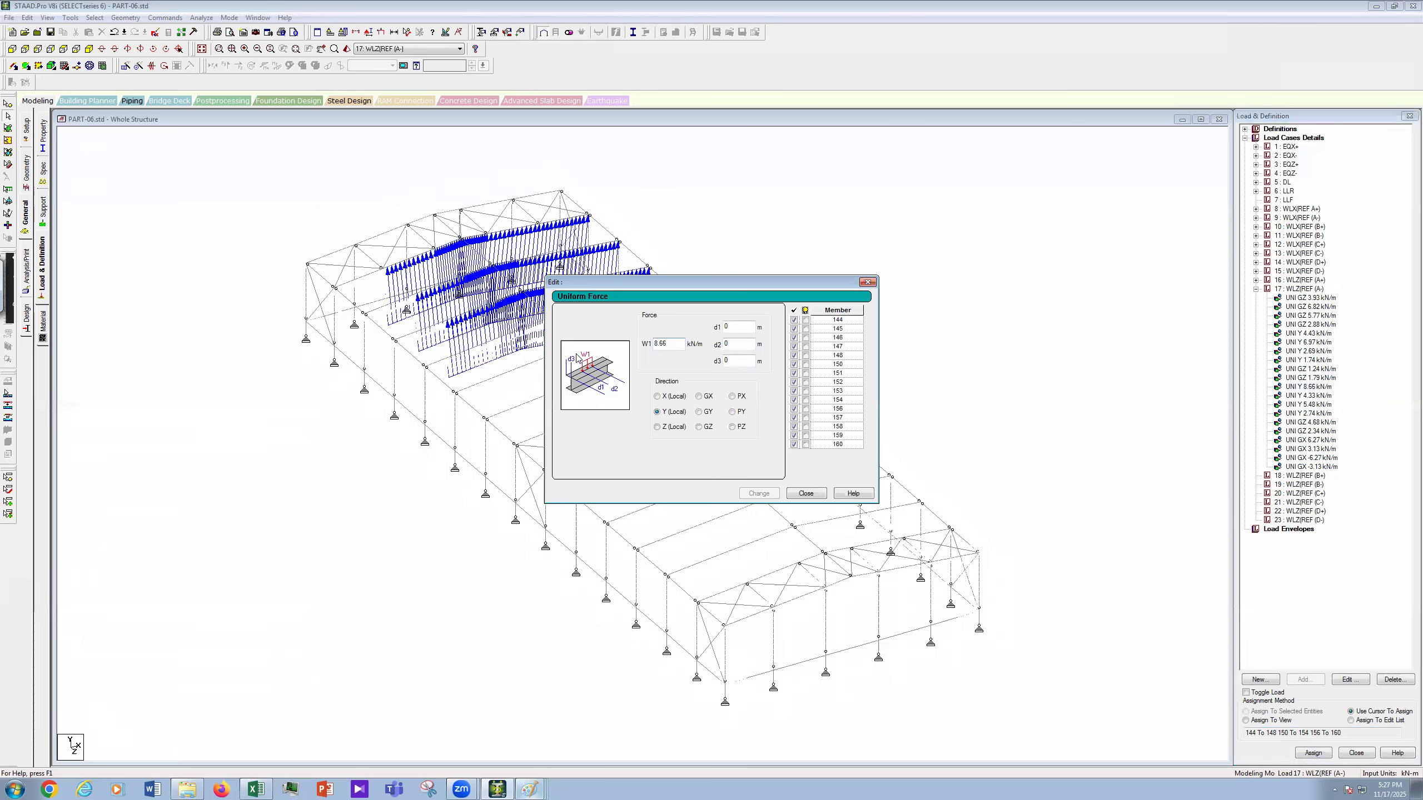
pyautogui.write('5.08')
pyautogui.click(805, 493)
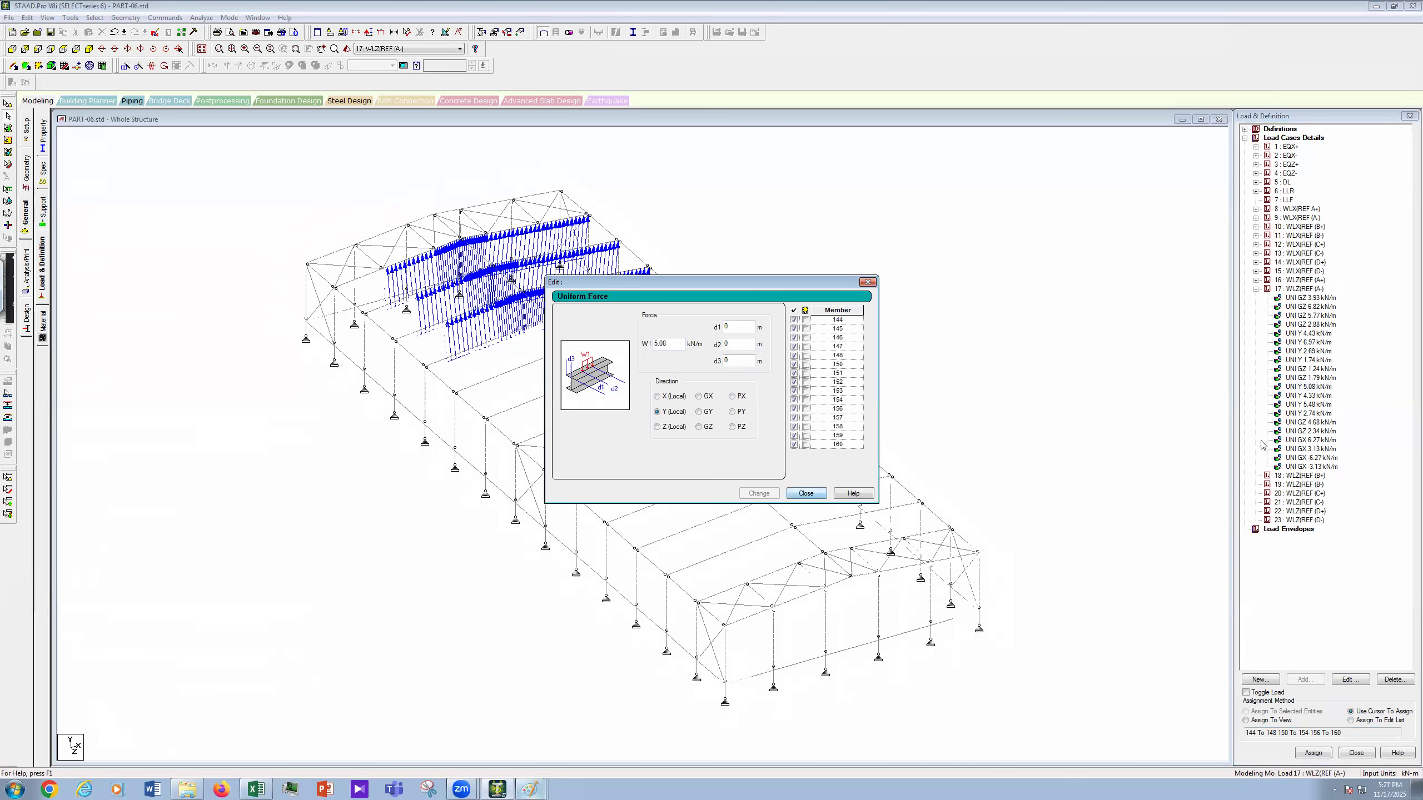
# Step: Set the local Y uniform force on members 164 to 166, 169 and 170 in load case 17 to 2.54 kN/m
pyautogui.click(1317, 397)
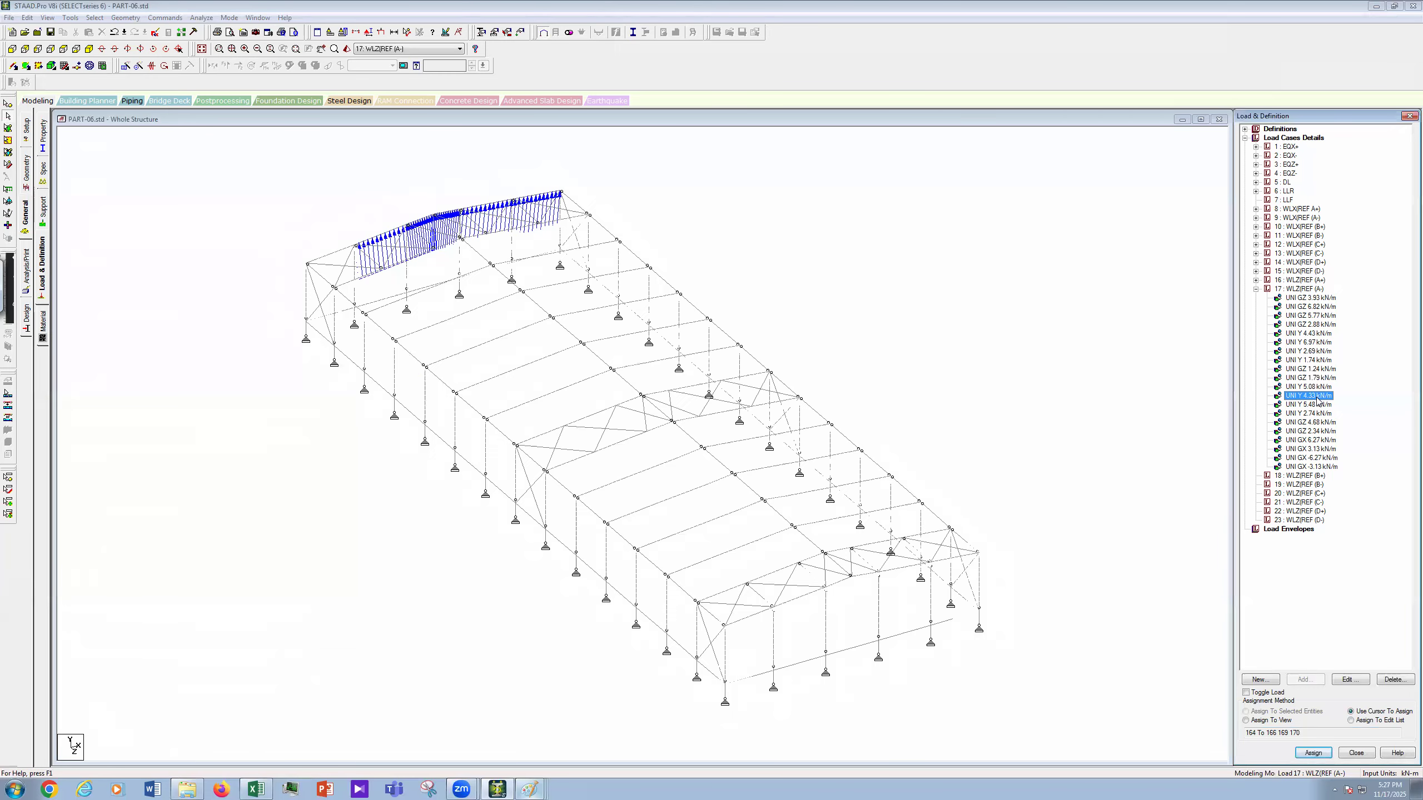
pyautogui.doubleClick(1317, 397)
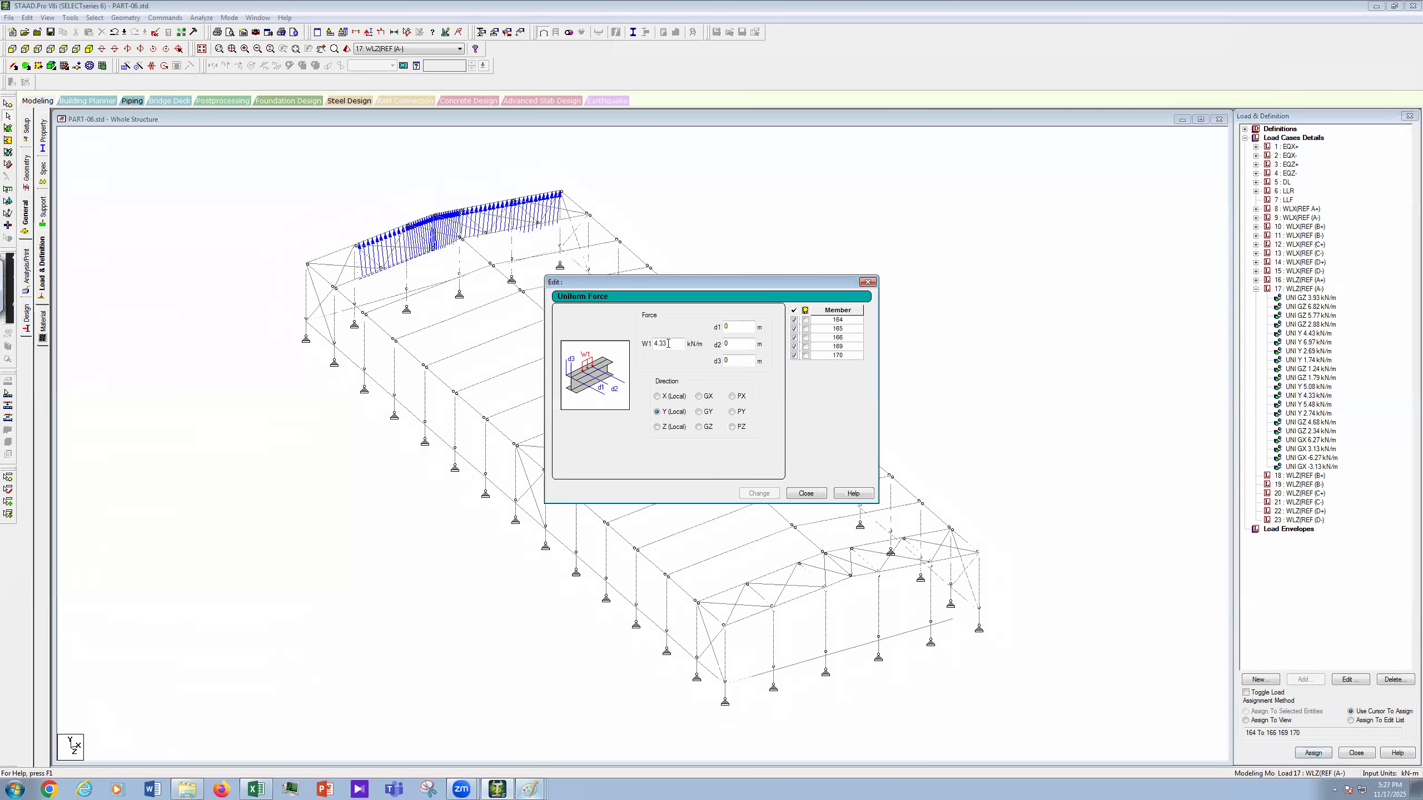
pyautogui.click(805, 494)
# Step: Set the local Y uniform force on the rafter members 71 to 142 in load case 17 to 1.89 kN/m
pyautogui.click(1307, 404)
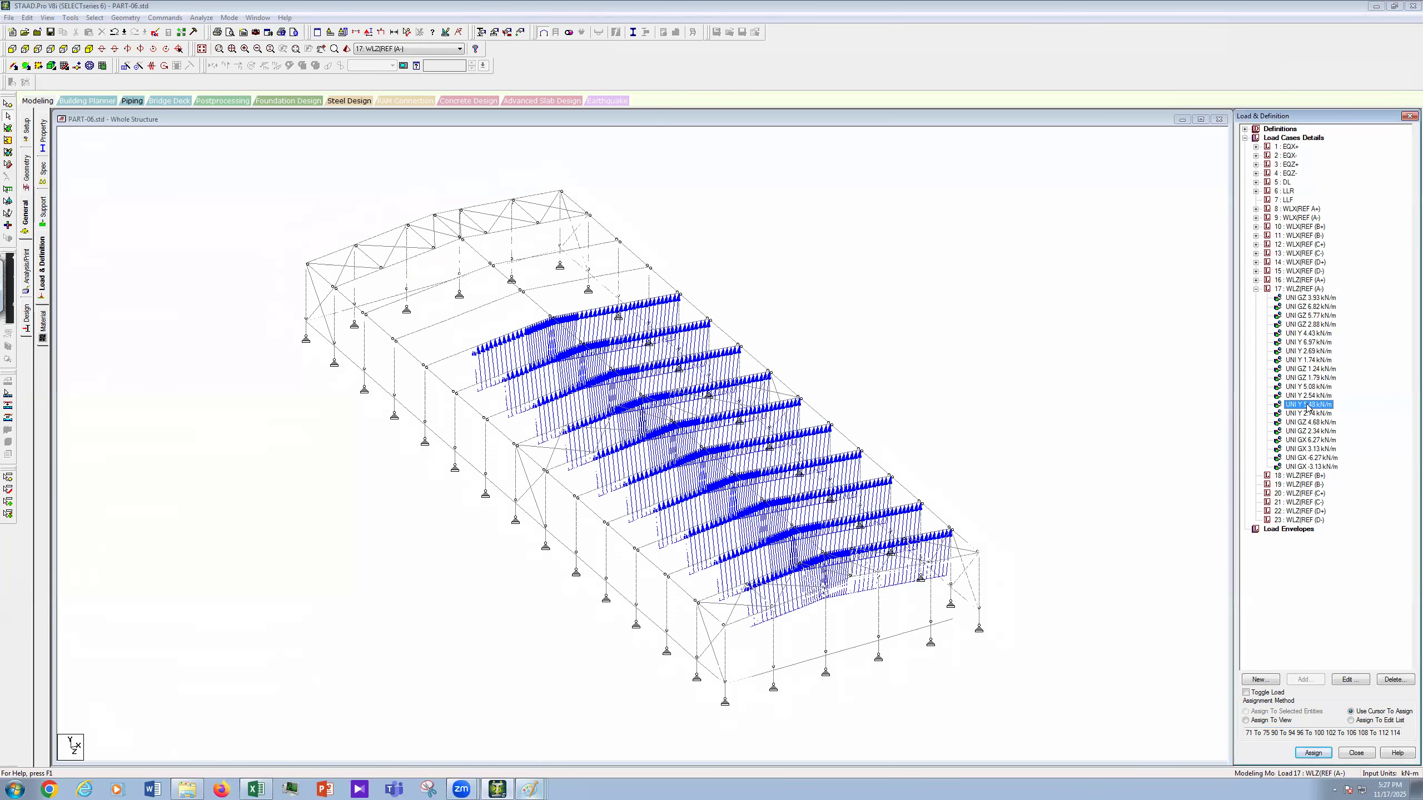
pyautogui.doubleClick(1307, 404)
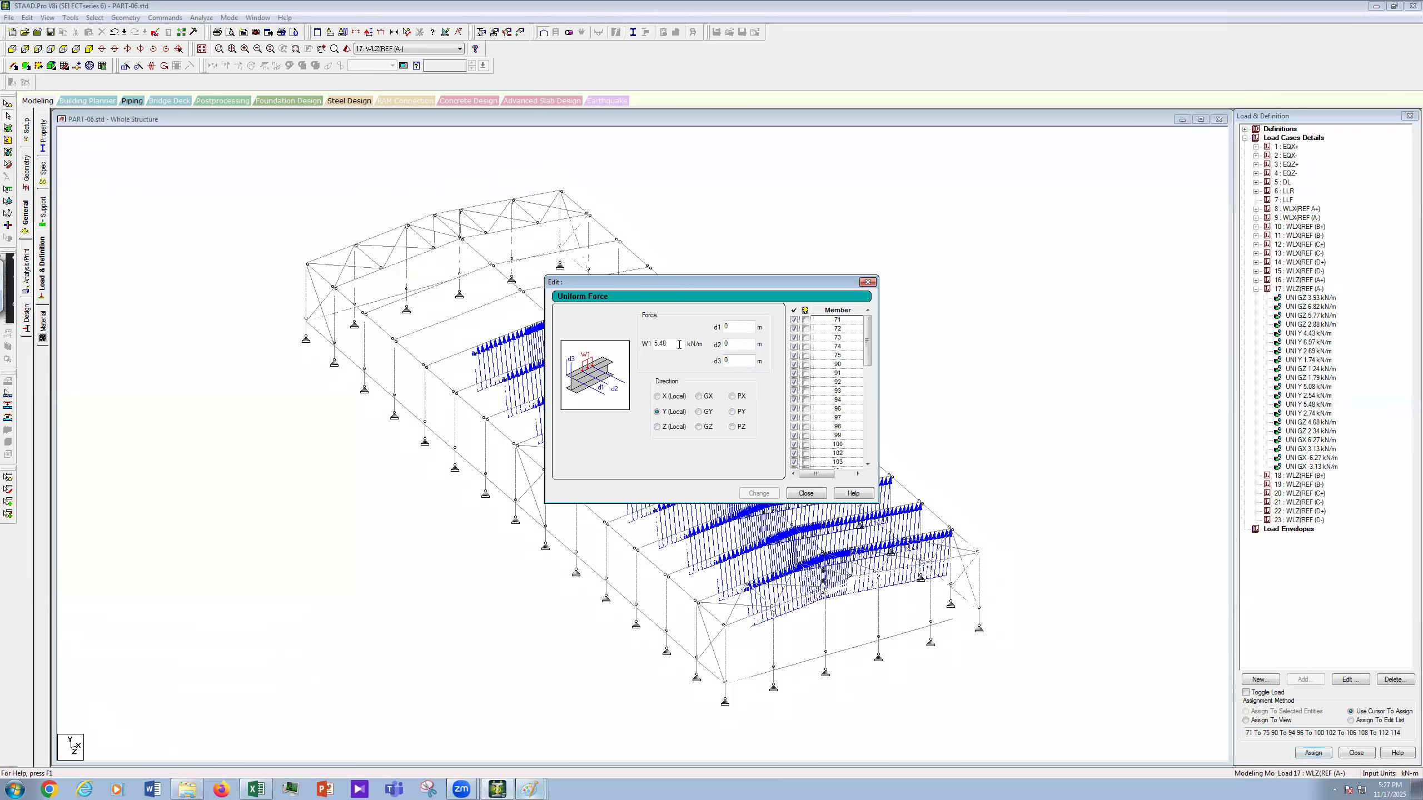
pyautogui.write('1.89')
pyautogui.click(764, 494)
pyautogui.click(805, 494)
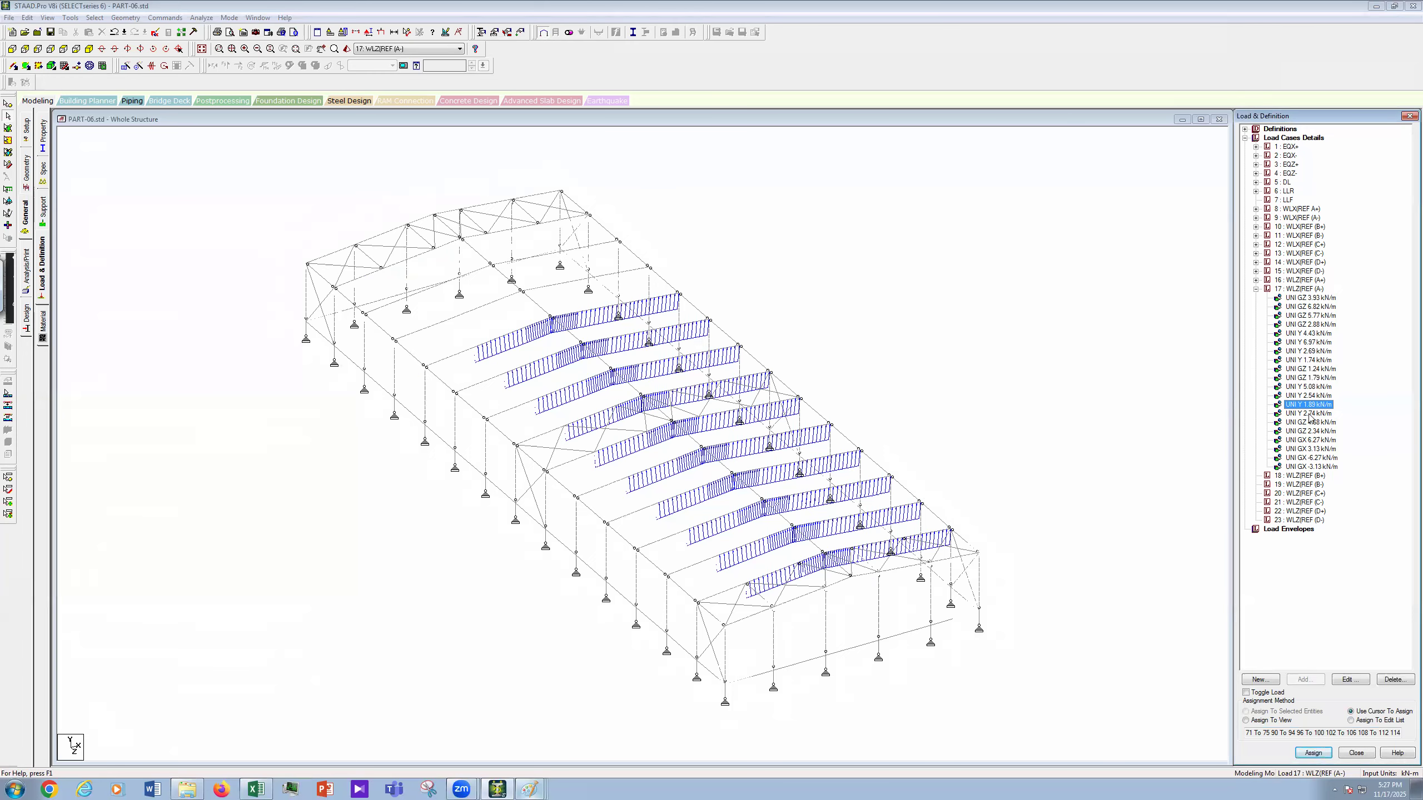
# Step: Set the local Y uniform force on members 82 to 84, 87 and 88 in load case 17 to 0.94 kN/m
pyautogui.doubleClick(571, 367)
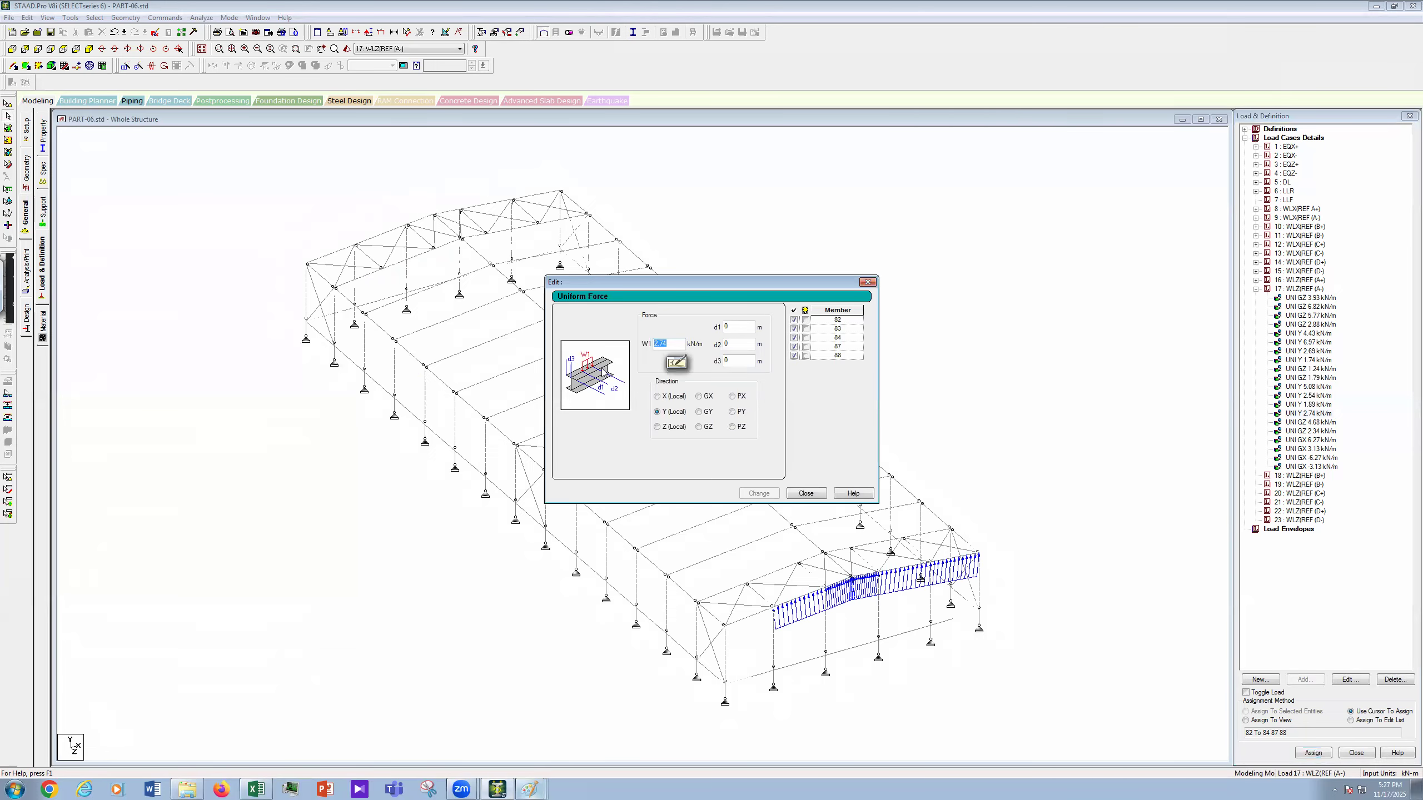
pyautogui.write('0.94')
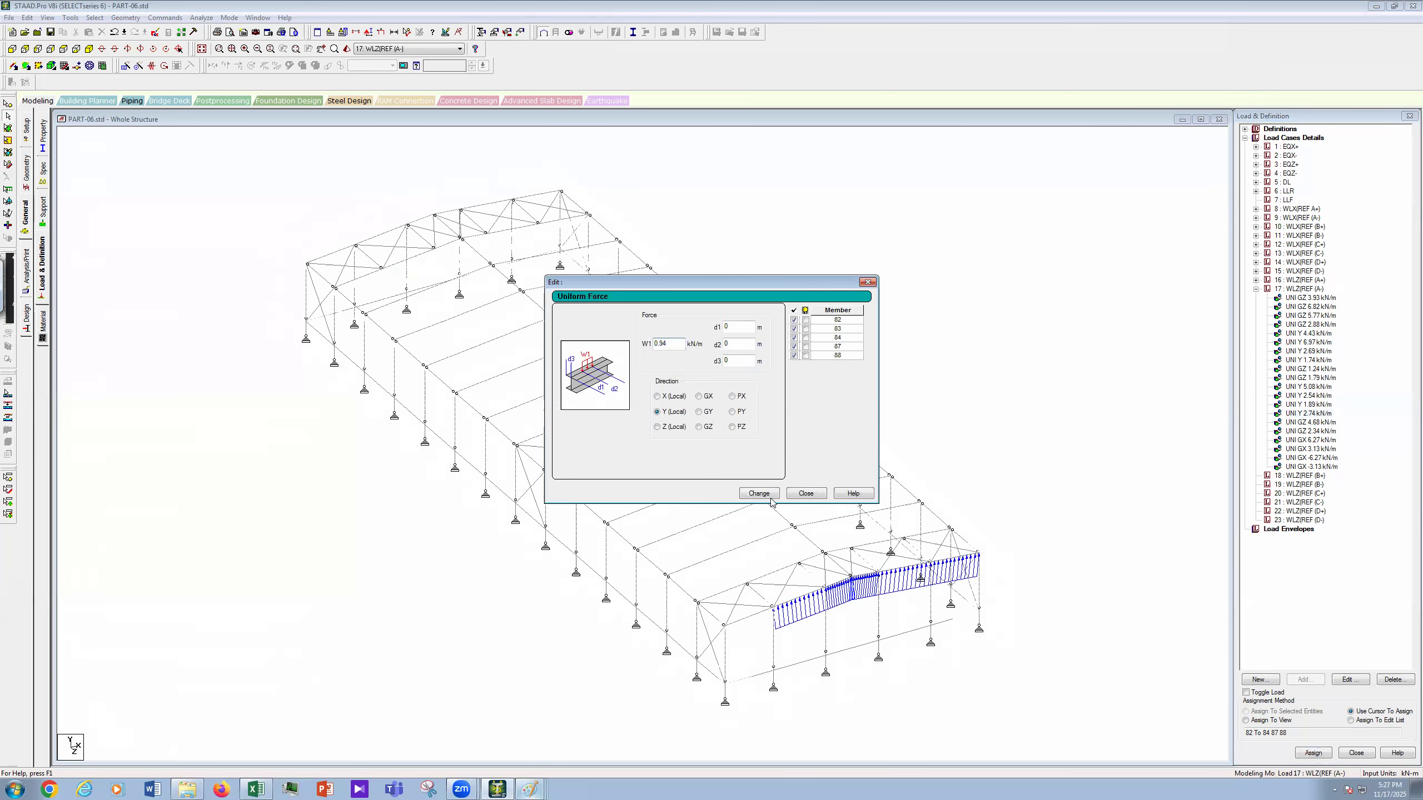
pyautogui.click(816, 495)
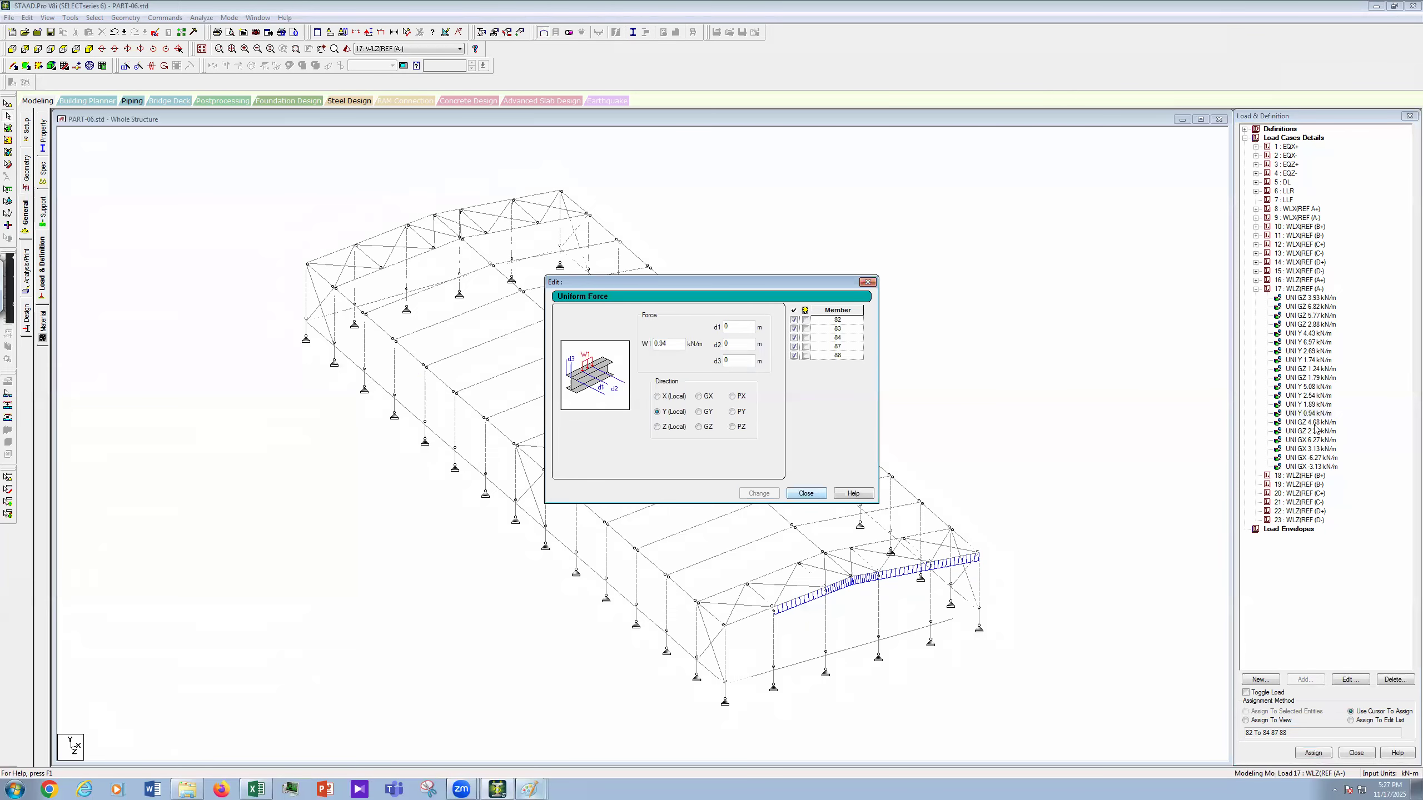
# Step: Set the GZ uniform force on members 79, 85 and 86 in load case 17 to 1.09 kN/m
pyautogui.click(1312, 422)
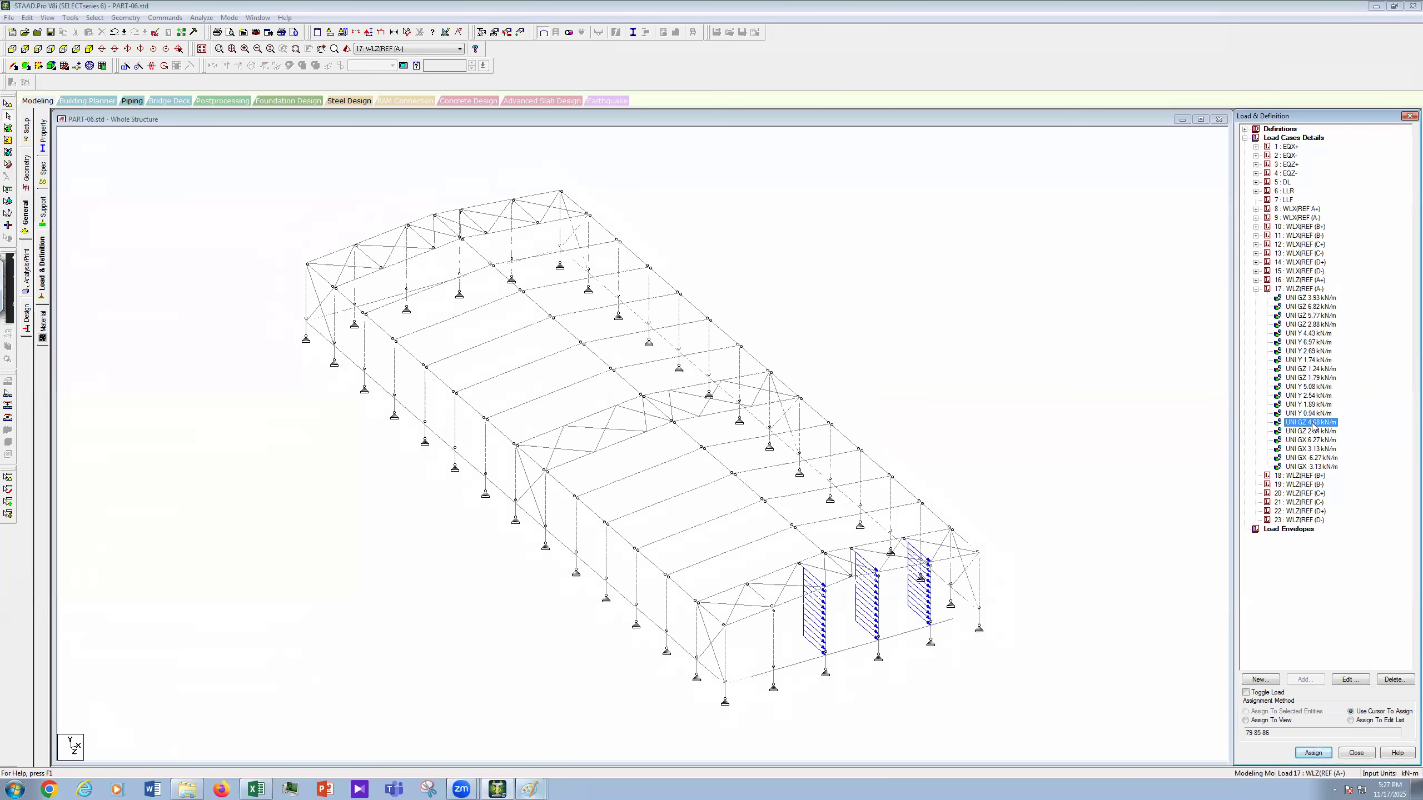
pyautogui.doubleClick(1313, 425)
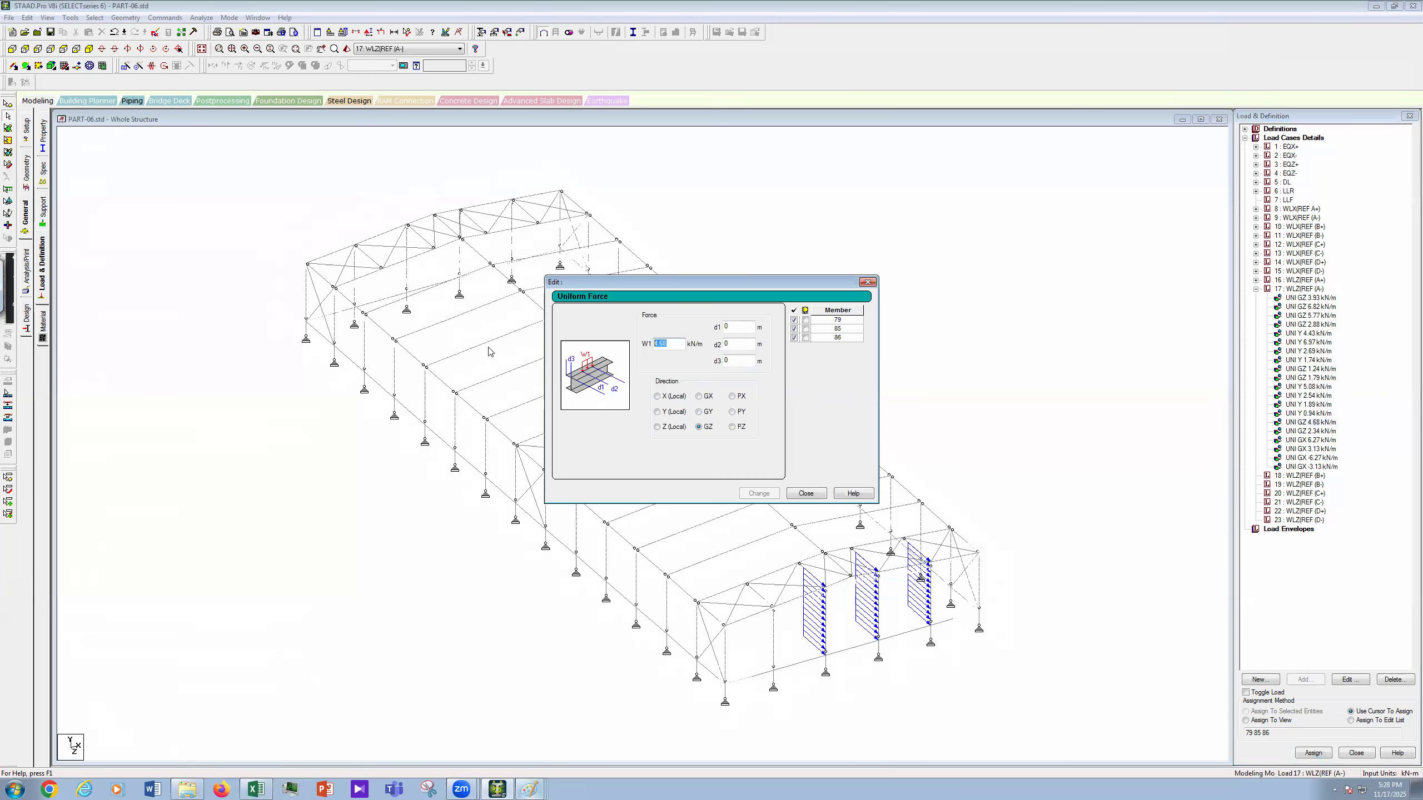
pyautogui.write('1.09')
pyautogui.click(758, 493)
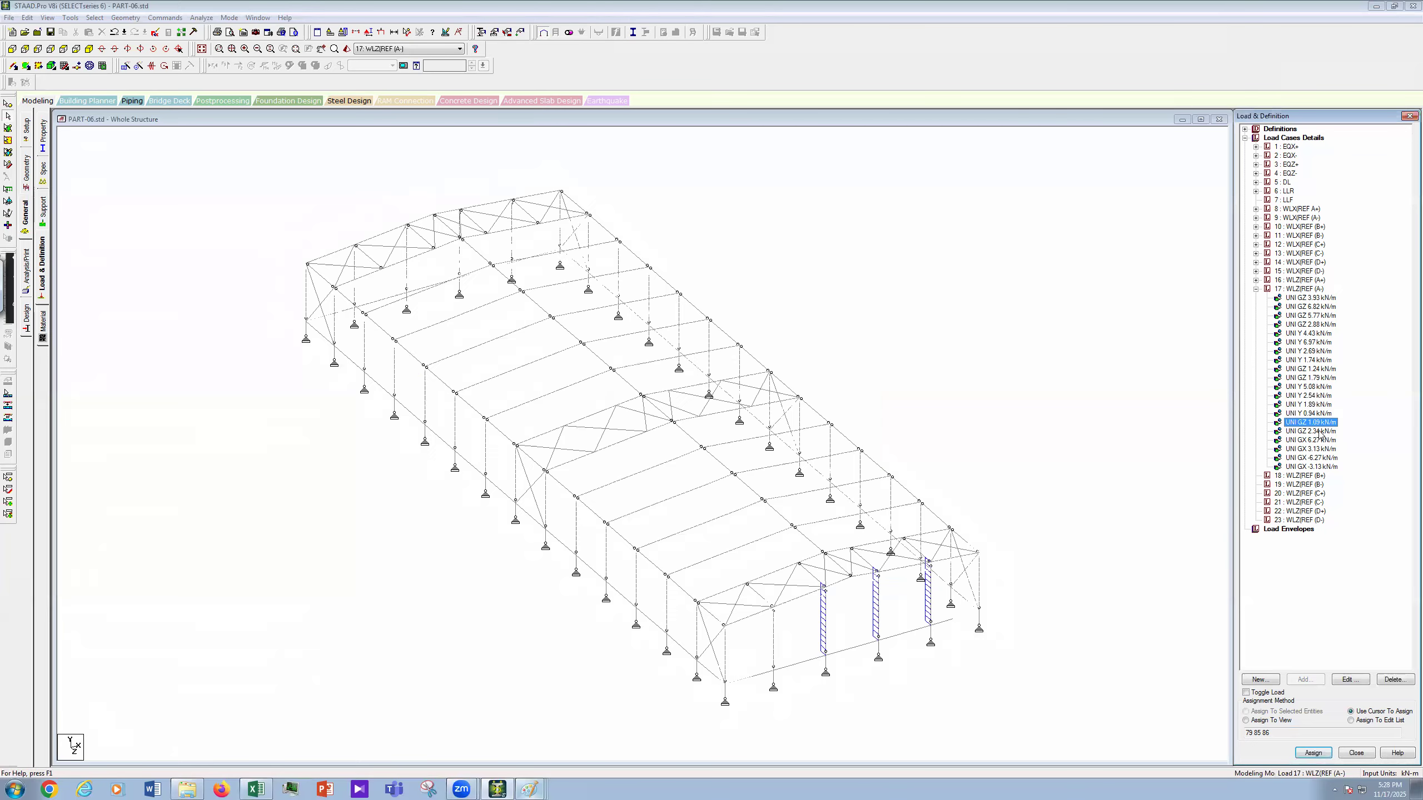
# Step: Set the GZ uniform force on member 68 in load case 17 to 0.54 kN/m
pyautogui.click(1319, 432)
pyautogui.doubleClick(1319, 432)
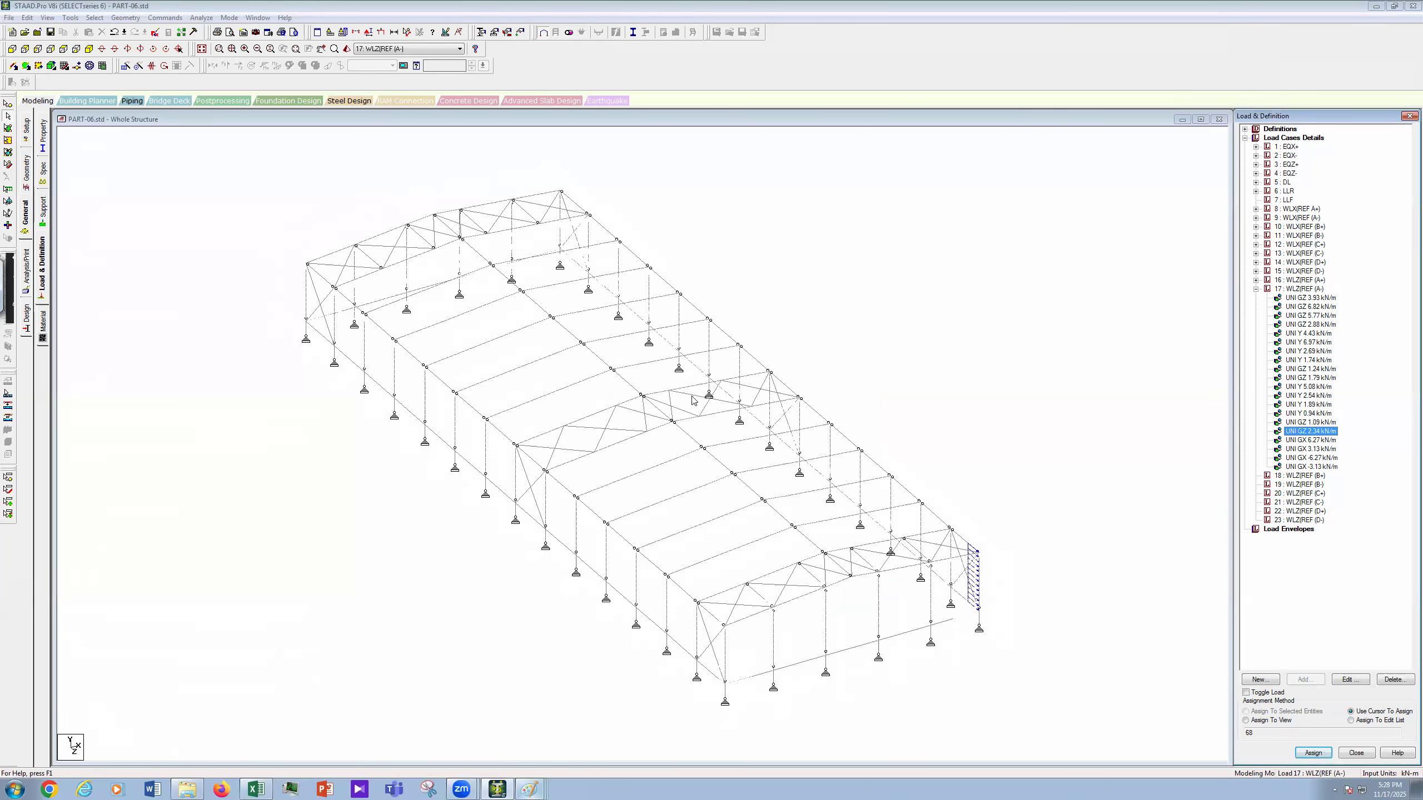
pyautogui.press('BackSpace')
pyautogui.press('BackSpace')
pyautogui.press('BackSpace')
pyautogui.press('BackSpace')
pyautogui.write('0.54')
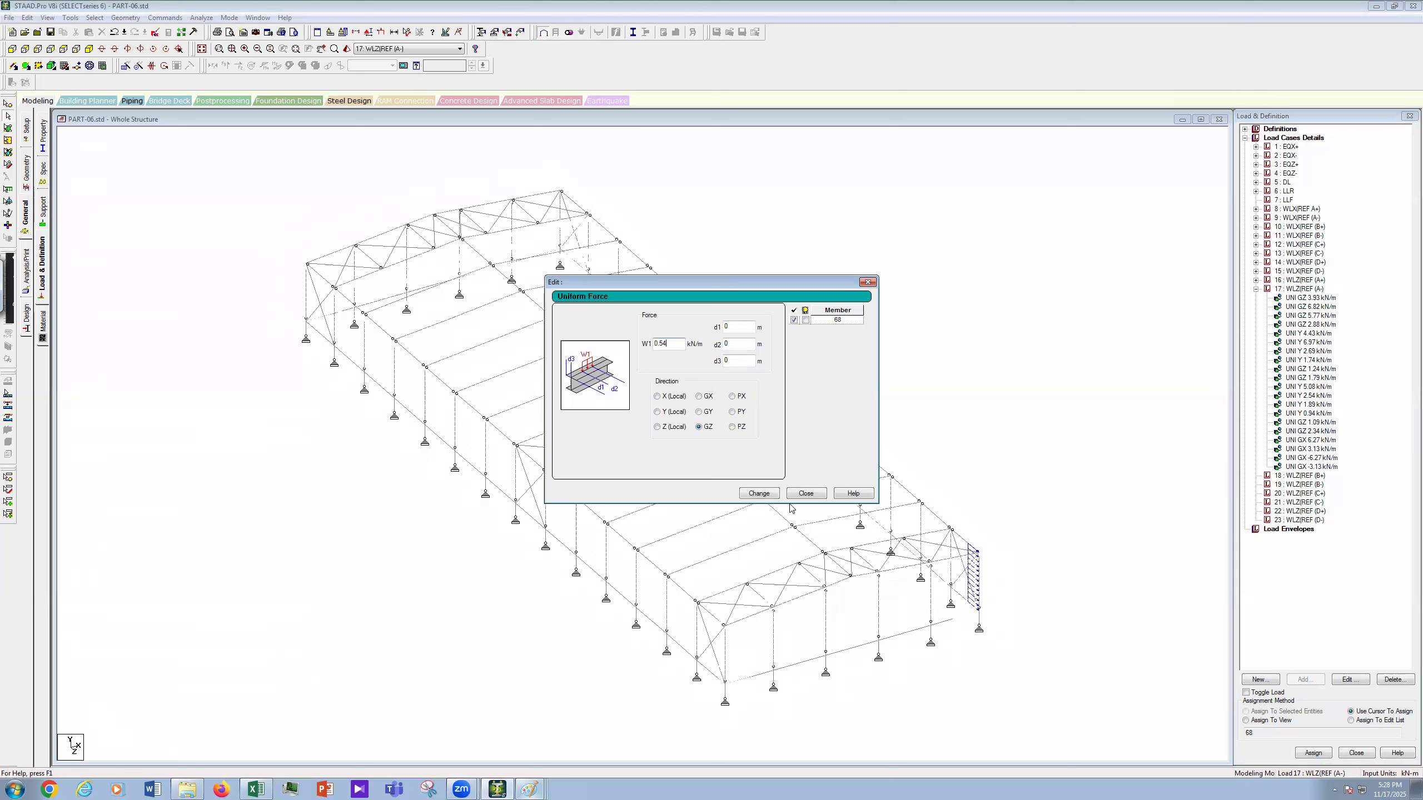
pyautogui.click(775, 497)
# Step: Review the GX uniform force on members 39 and 53 in load case 17 and accept the automatic file save
pyautogui.click(1317, 466)
pyautogui.click(854, 504)
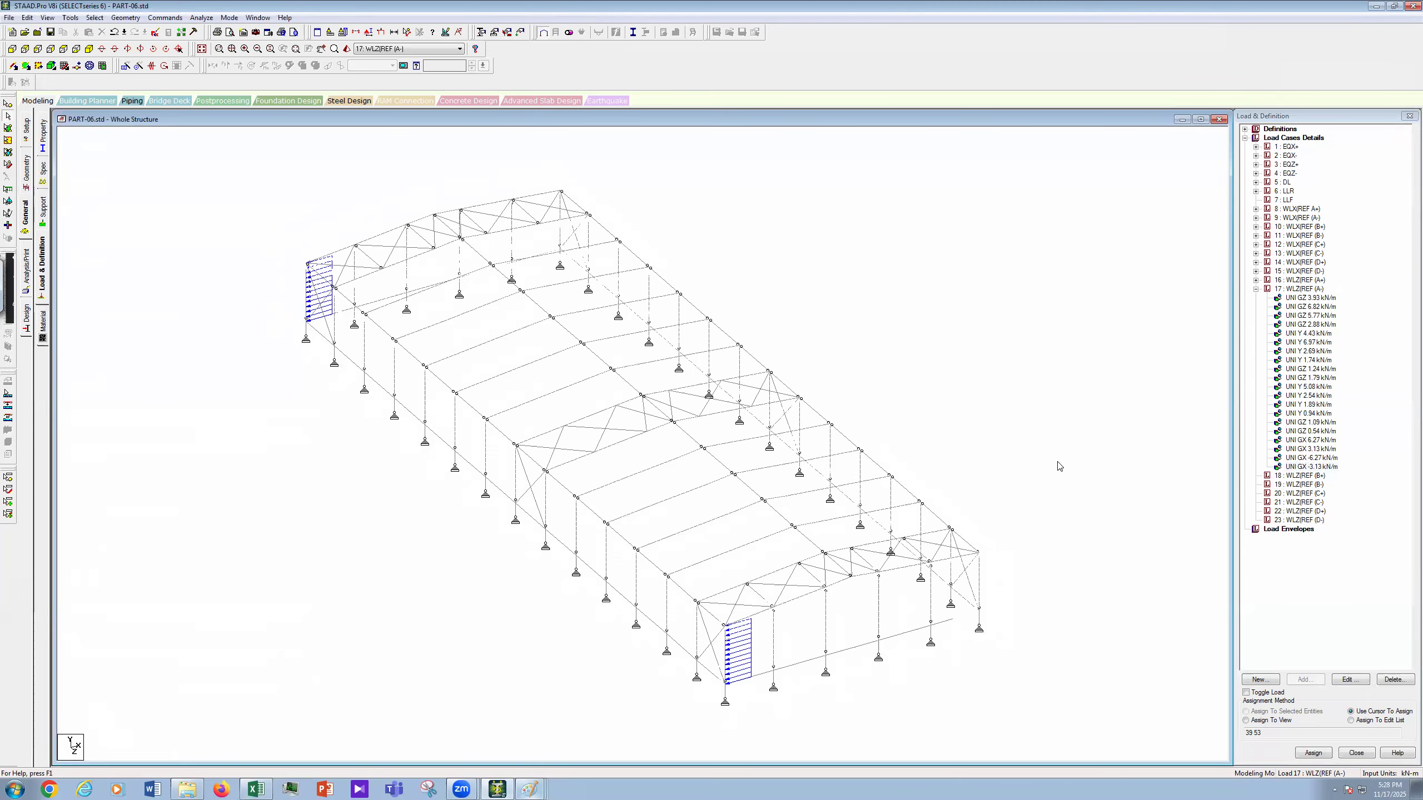
pyautogui.scroll(1, 1059, 466)
pyautogui.scroll(-1, 686, 380)
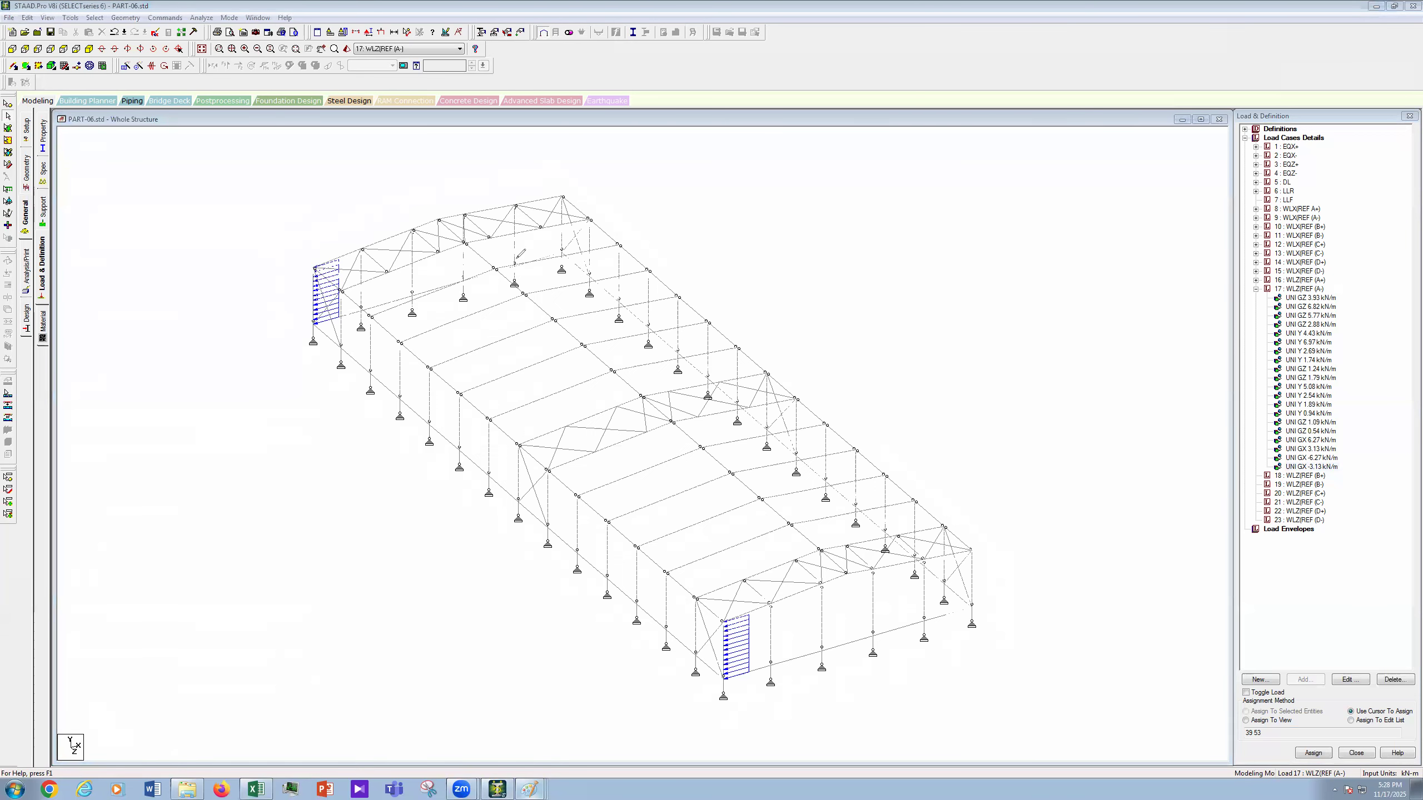
pyautogui.moveTo(514, 264)
pyautogui.mouseDown()
pyautogui.moveTo(559, 237)
pyautogui.moveTo(515, 264)
pyautogui.moveTo(558, 242)
pyautogui.moveTo(526, 270)
pyautogui.moveTo(532, 287)
pyautogui.moveTo(575, 263)
pyautogui.mouseUp()
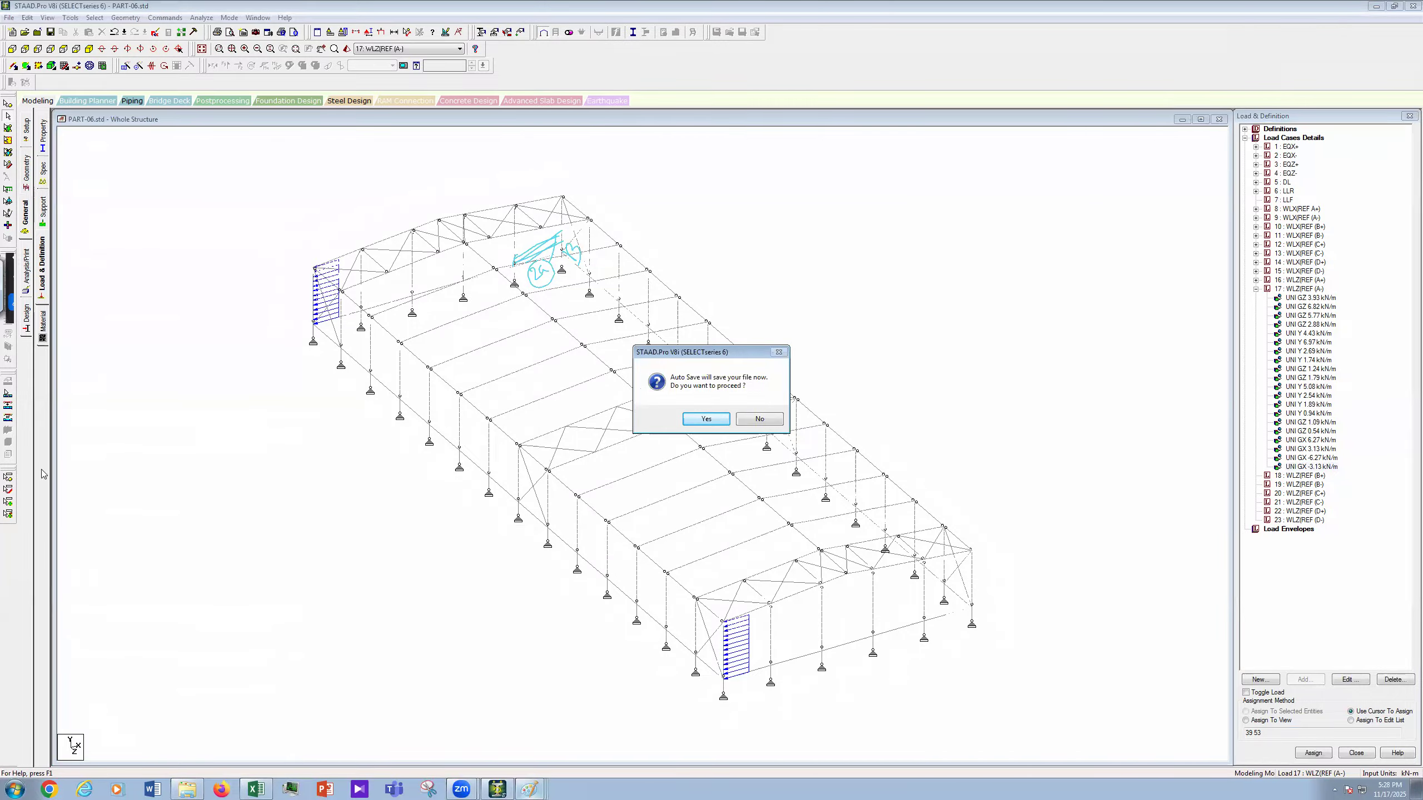
pyautogui.click(704, 419)
pyautogui.click(645, 410)
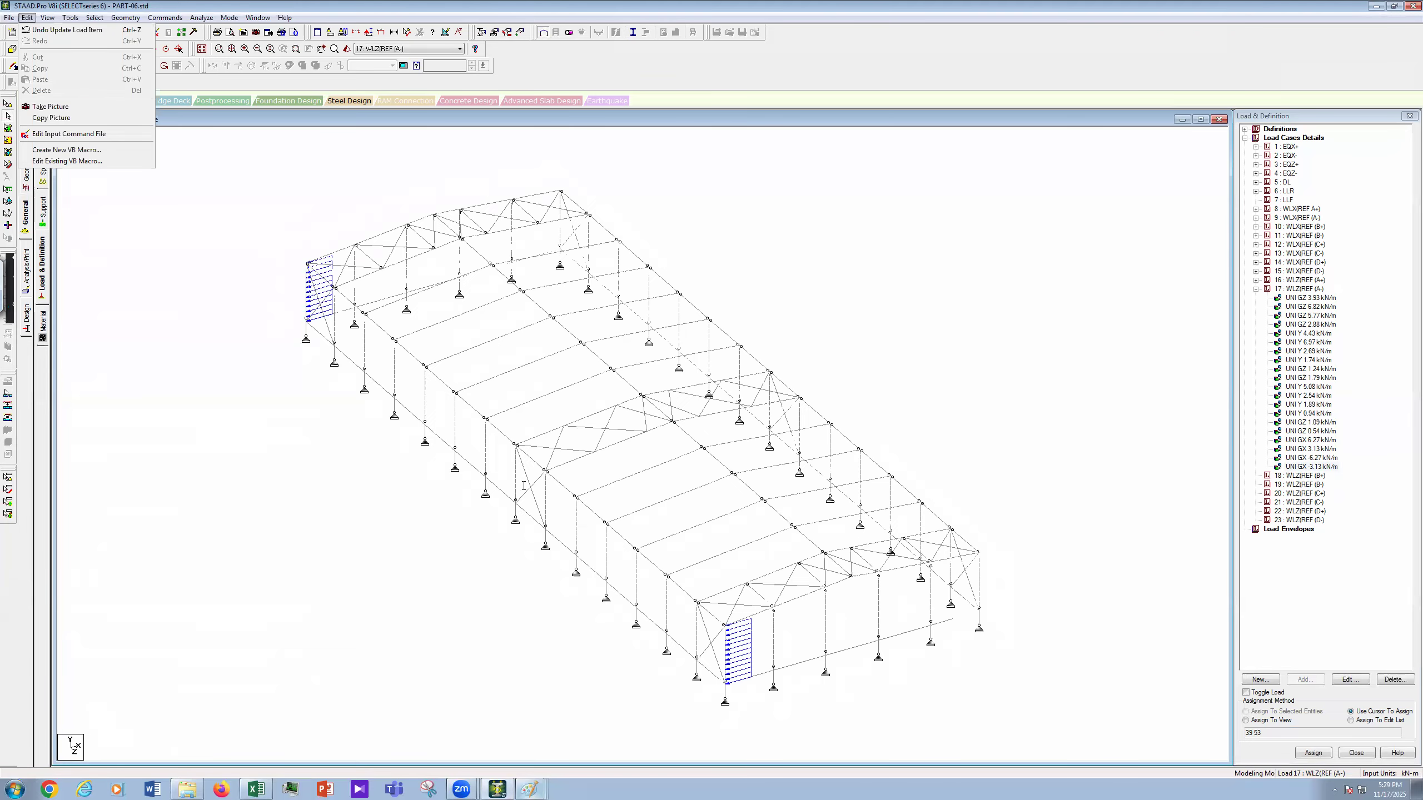
# Step: Open the input command file and copy the whole member load block of load case 16, WLZ(REF A+)
pyautogui.click(63, 133)
pyautogui.scroll(-3, 621, 561)
pyautogui.moveTo(1414, 118); pyautogui.dragTo(1409, 728)
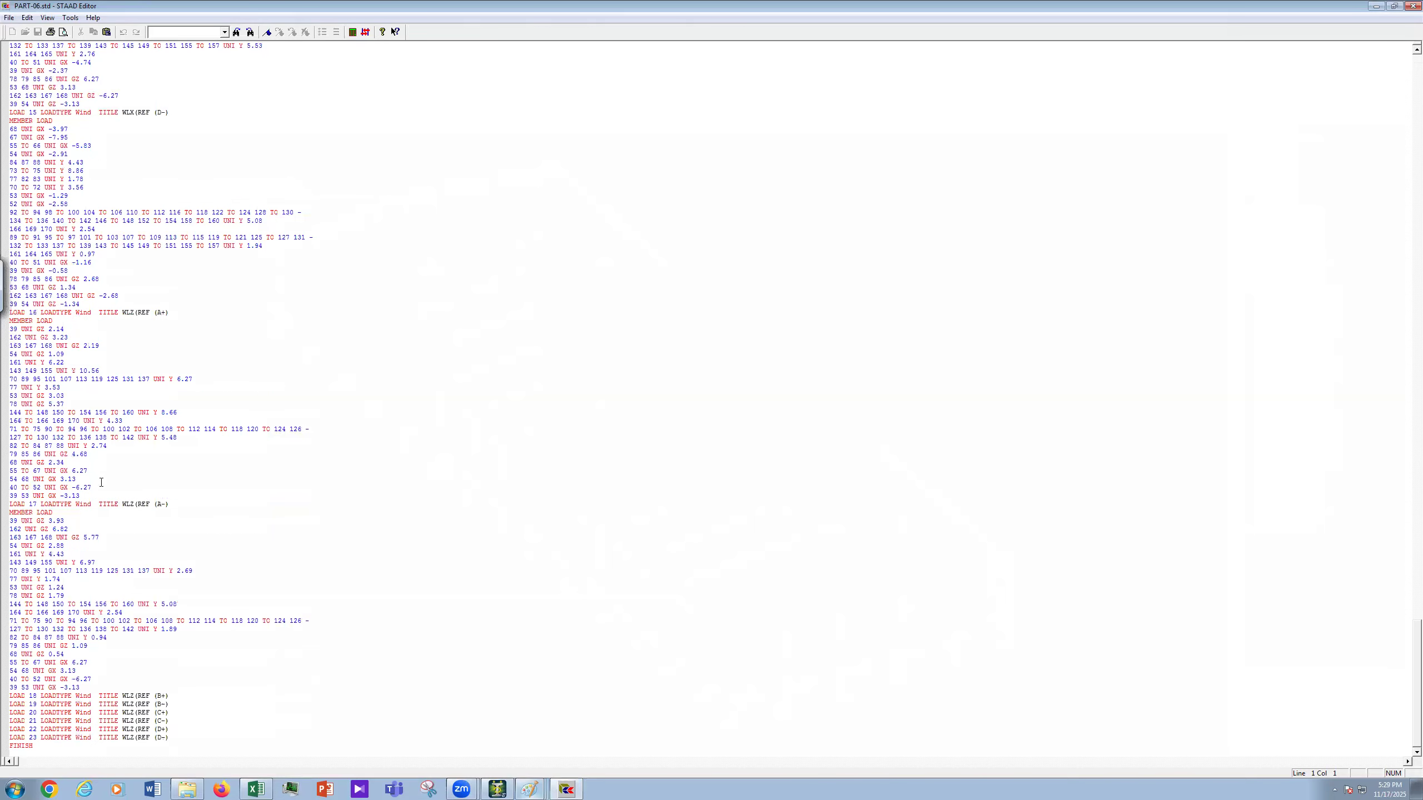
pyautogui.moveTo(81, 497); pyautogui.dragTo(9, 320)
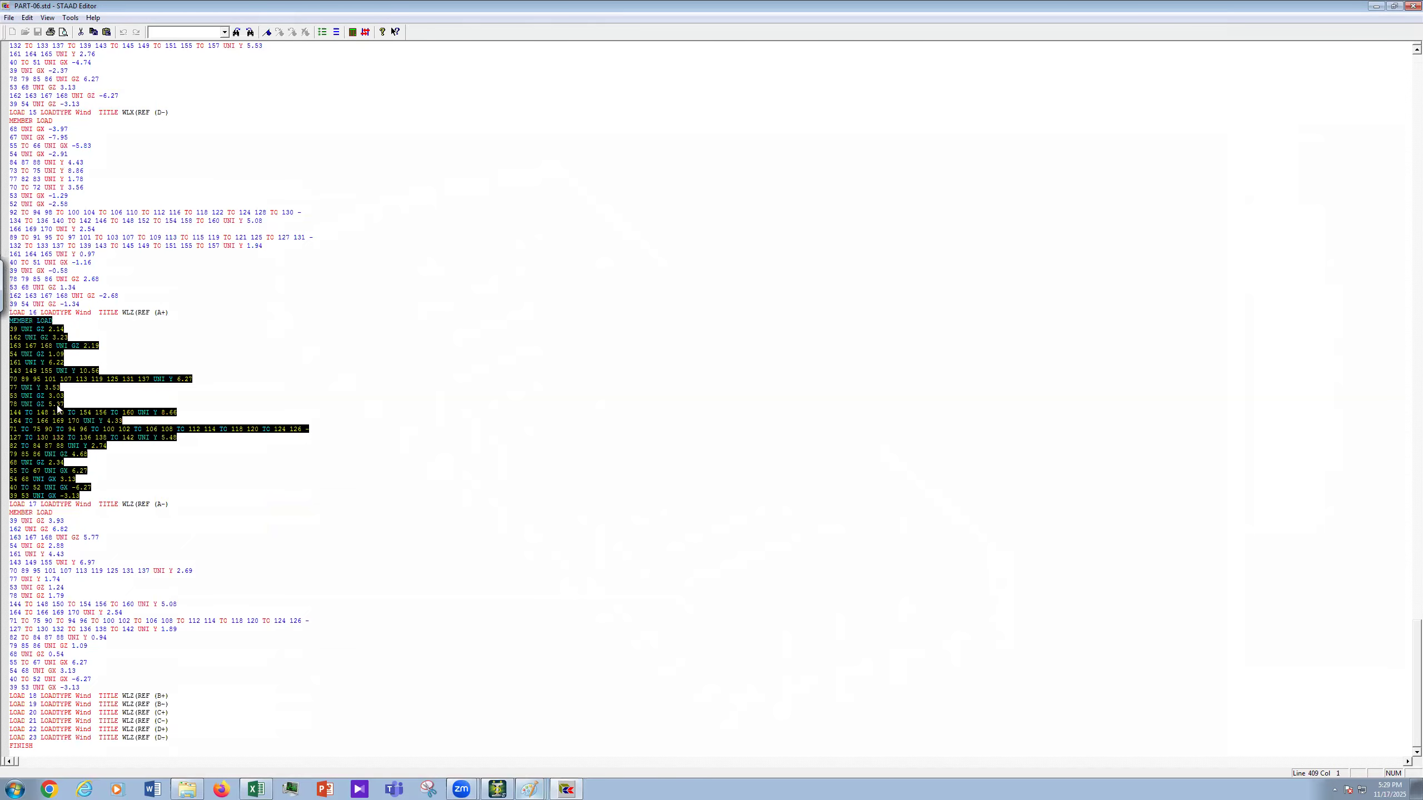
pyautogui.rightClick(88, 443)
pyautogui.click(94, 455)
# Step: Paste the copied member loads below the load case 18 WLZ(REF B+) title, save the input file and close the editor
pyautogui.click(169, 696)
pyautogui.press('Return')
pyautogui.hotkey('ctrl', 'v')
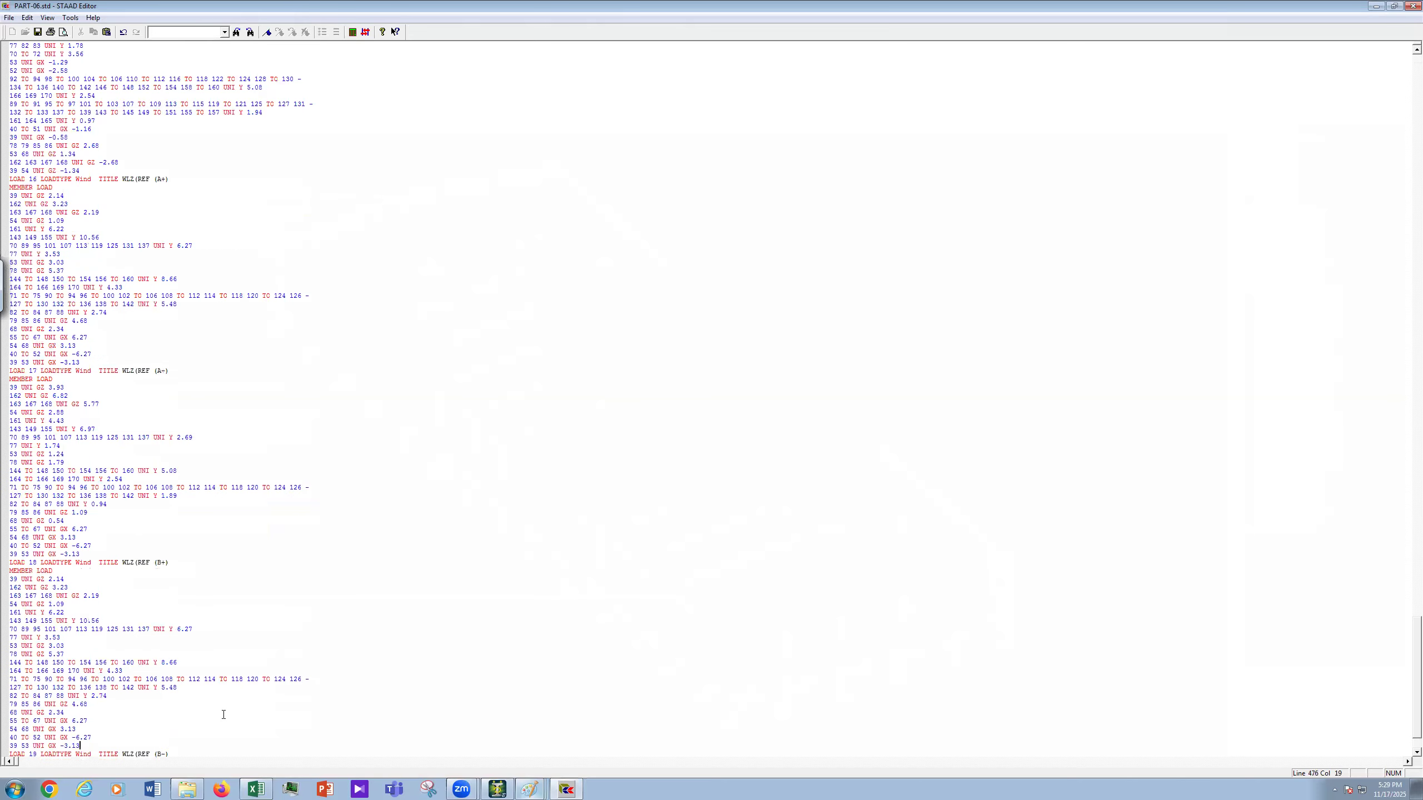
pyautogui.scroll(-1, 269, 692)
pyautogui.scroll(-5, 269, 692)
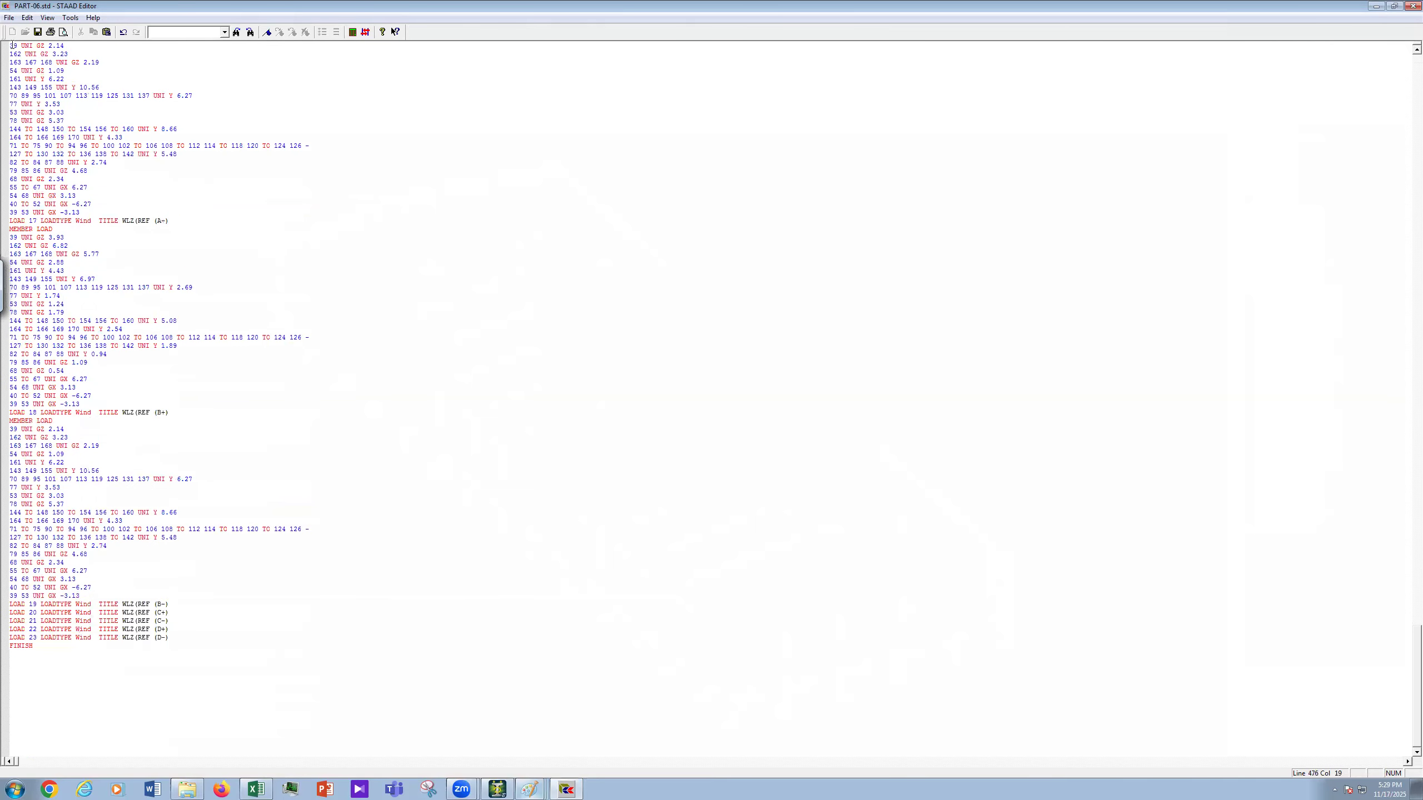
pyautogui.scroll(3, 11, 46)
pyautogui.click(38, 35)
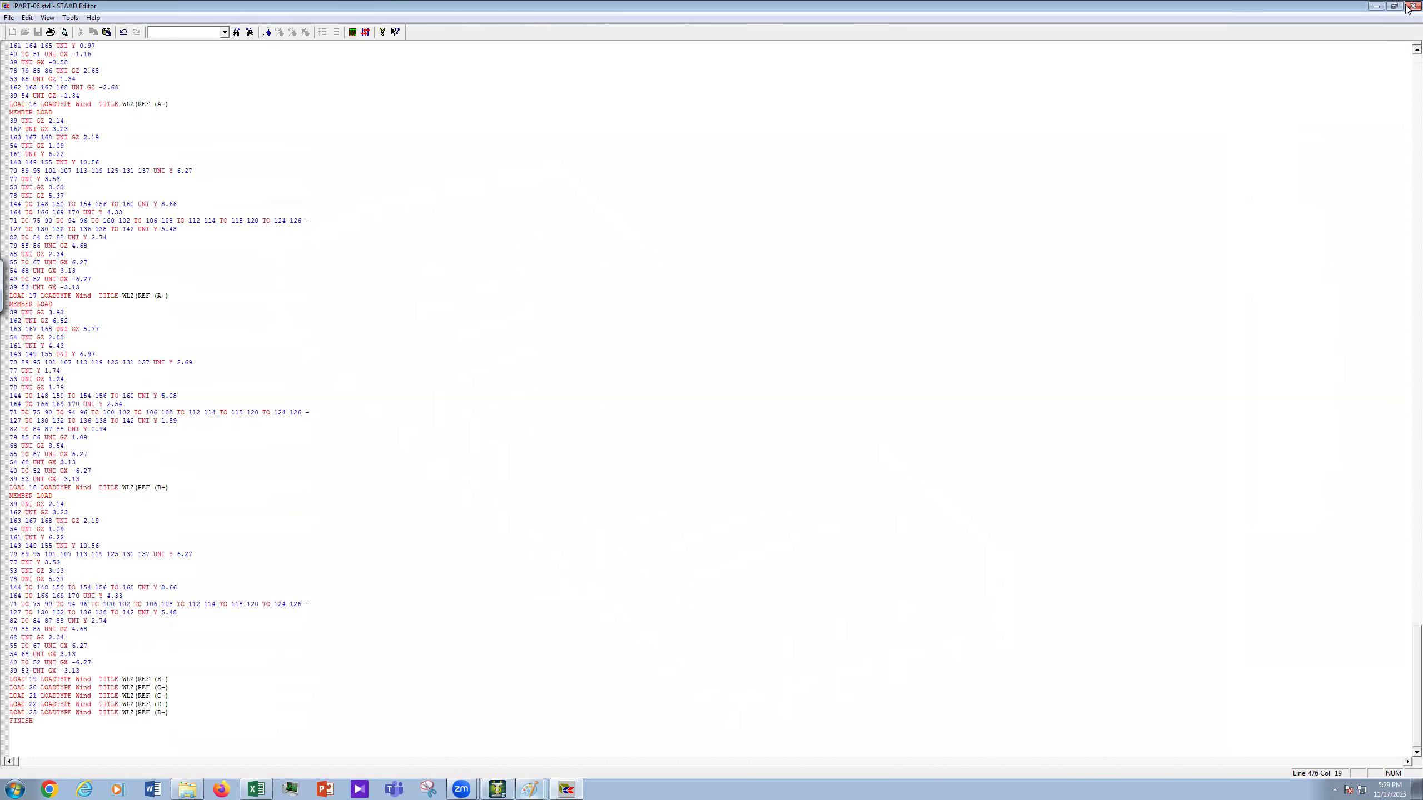
pyautogui.hotkey('alt', 'F4')
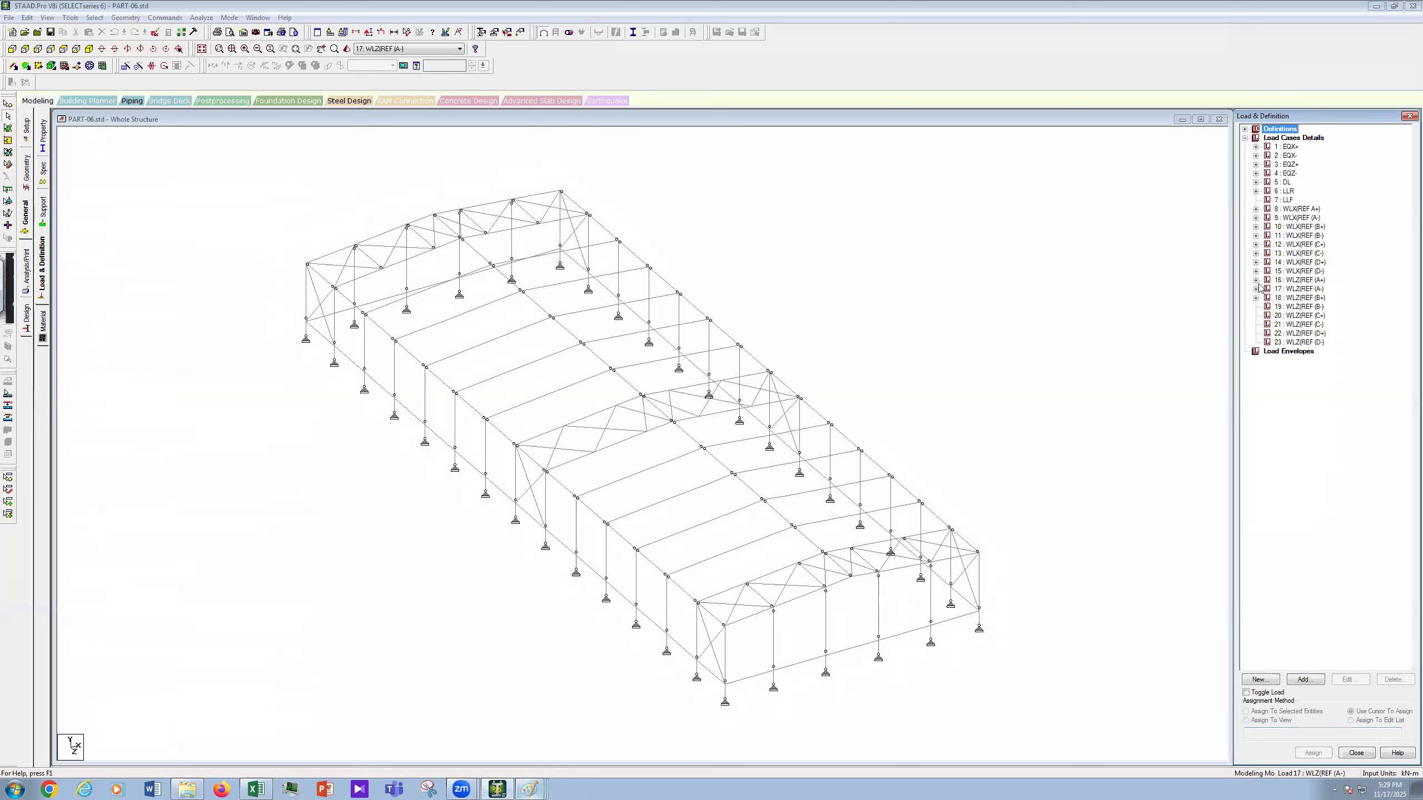
# Step: Unassign the GZ 2.14 kN/m uniform force from member 39 in load case 18, using Toggle Load with Assign To Selected Beams
pyautogui.click(1257, 298)
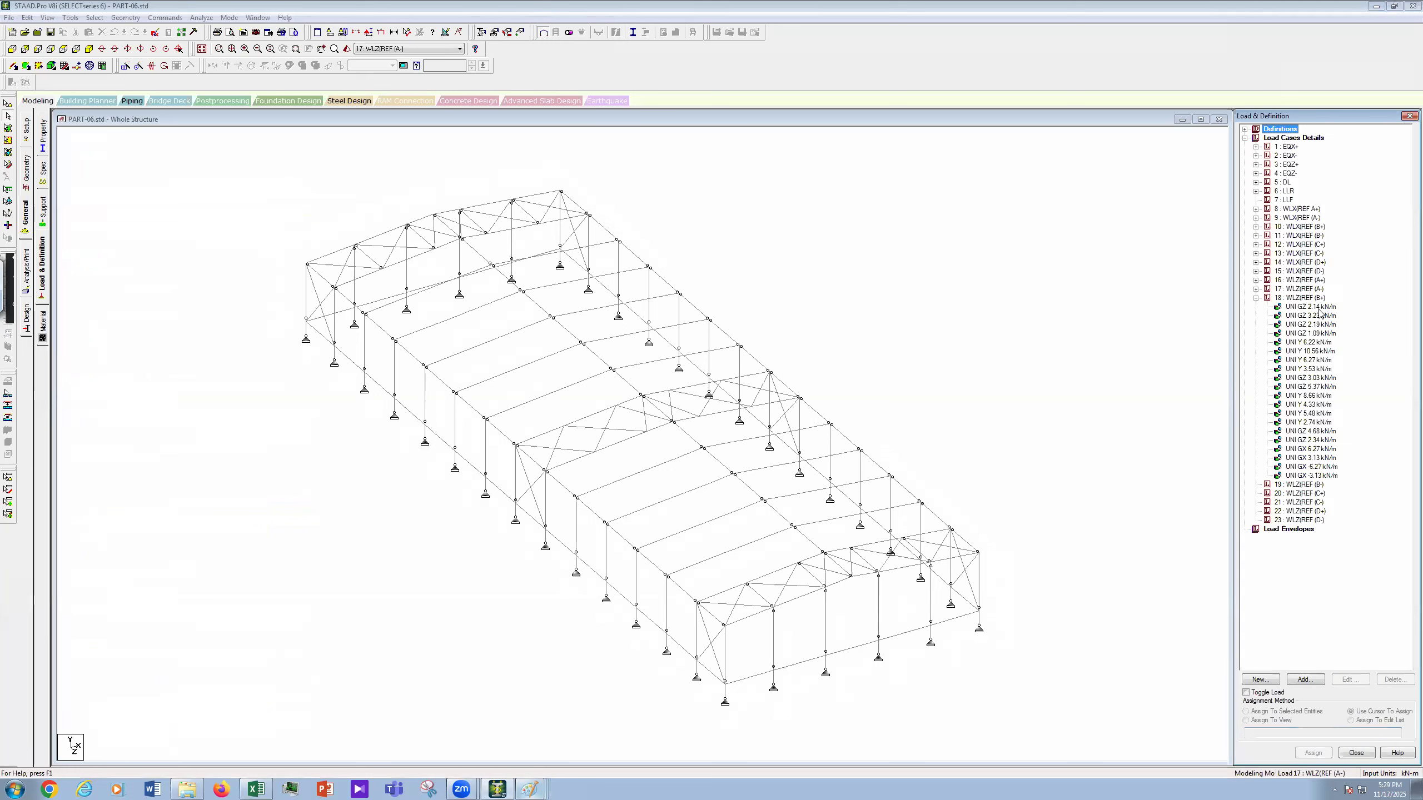
pyautogui.click(1317, 308)
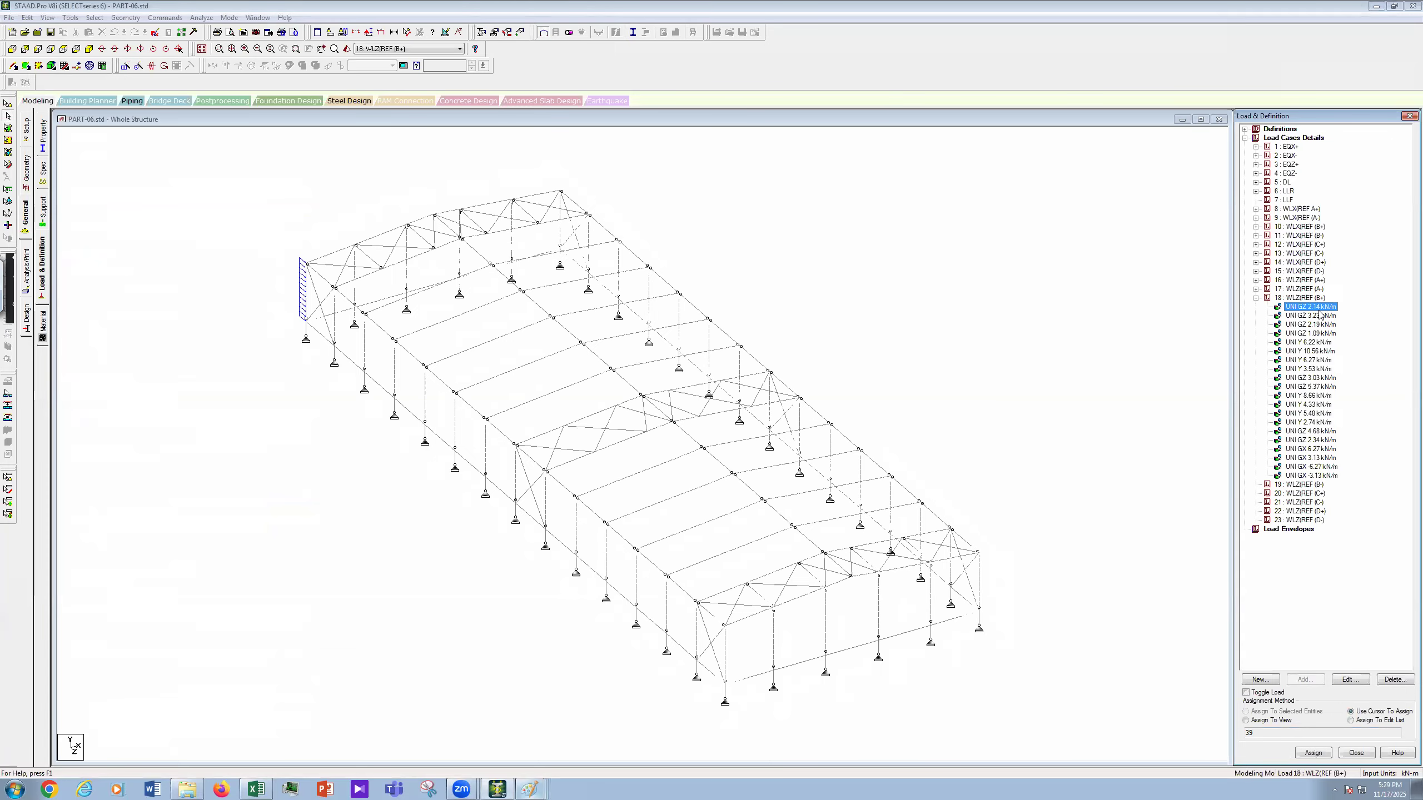
pyautogui.click(1329, 352)
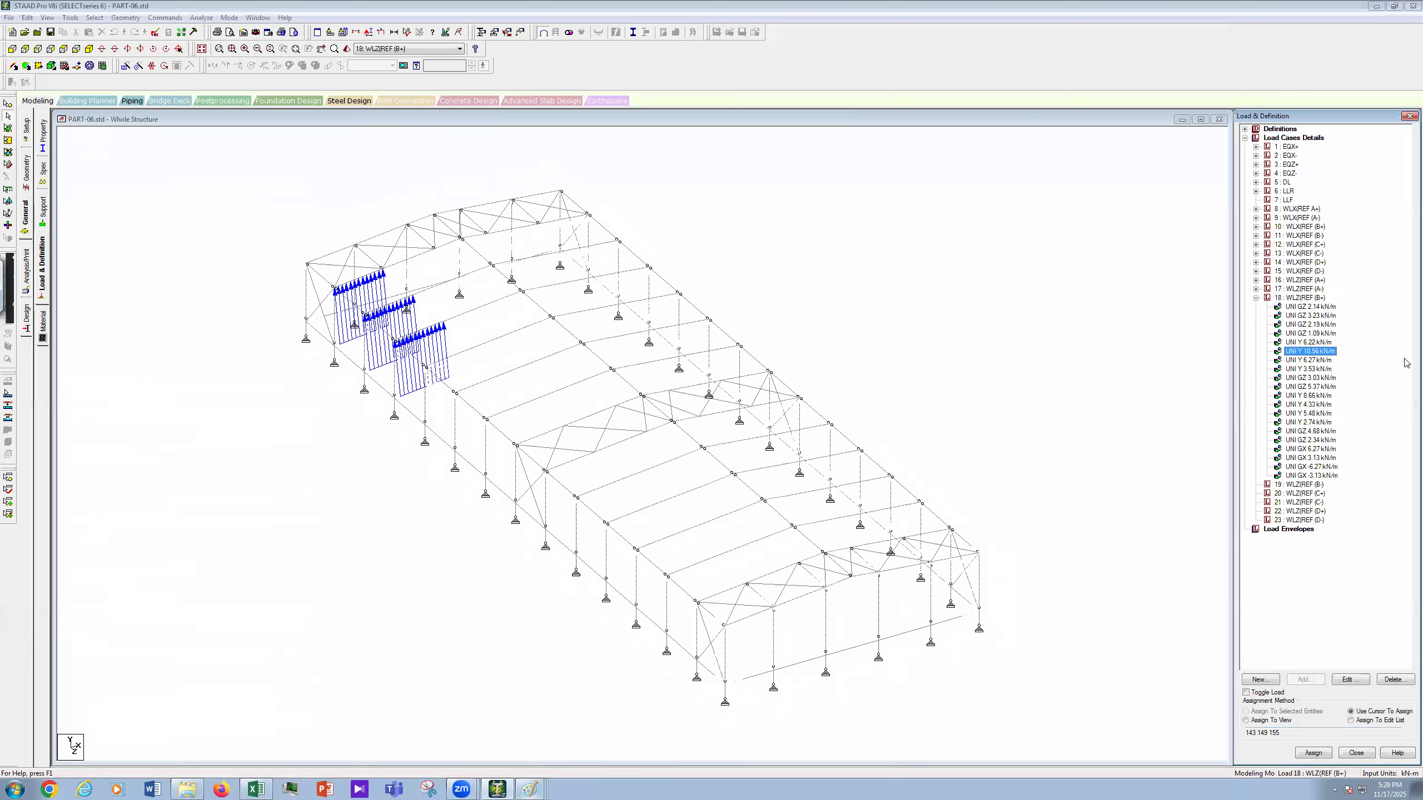
pyautogui.click(1311, 308)
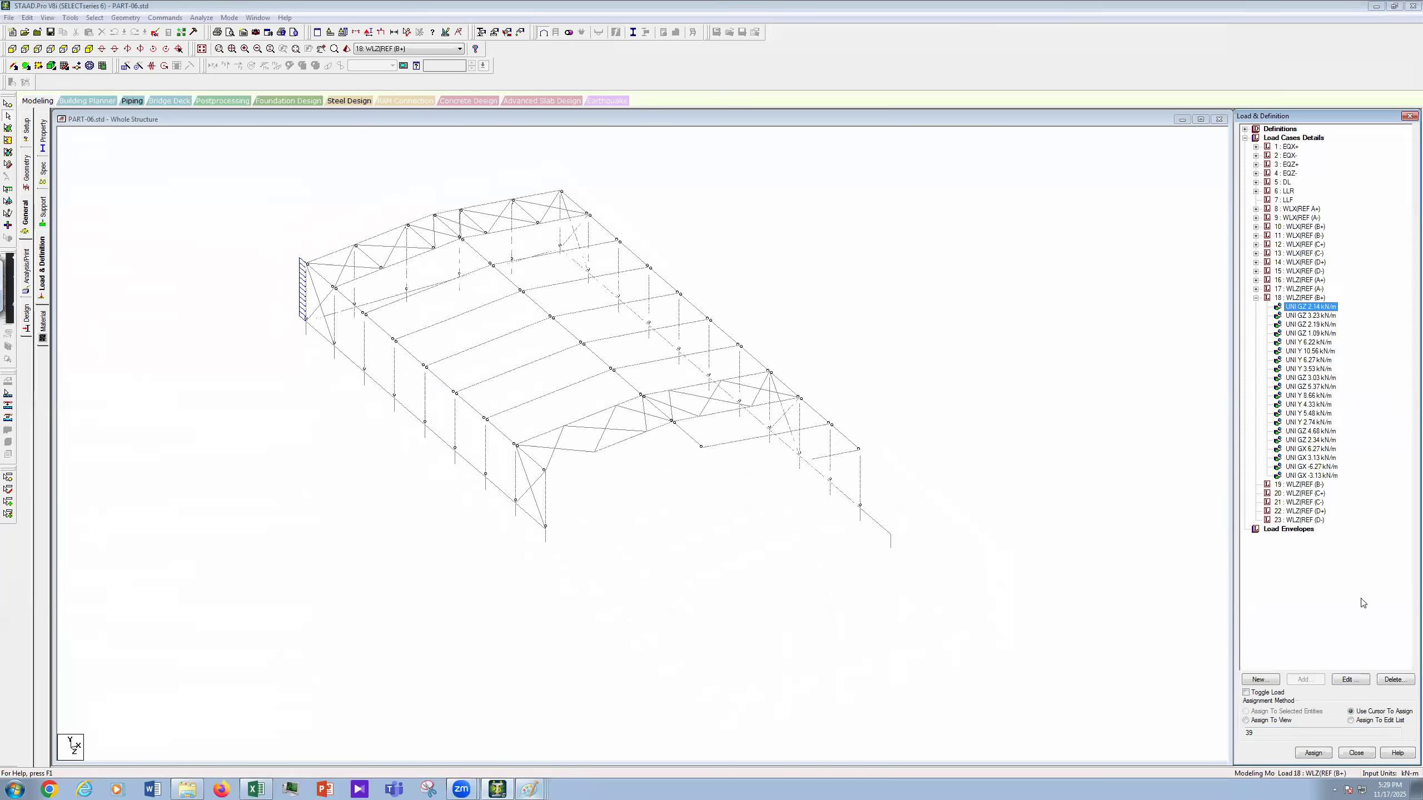
pyautogui.click(307, 292)
pyautogui.click(1250, 693)
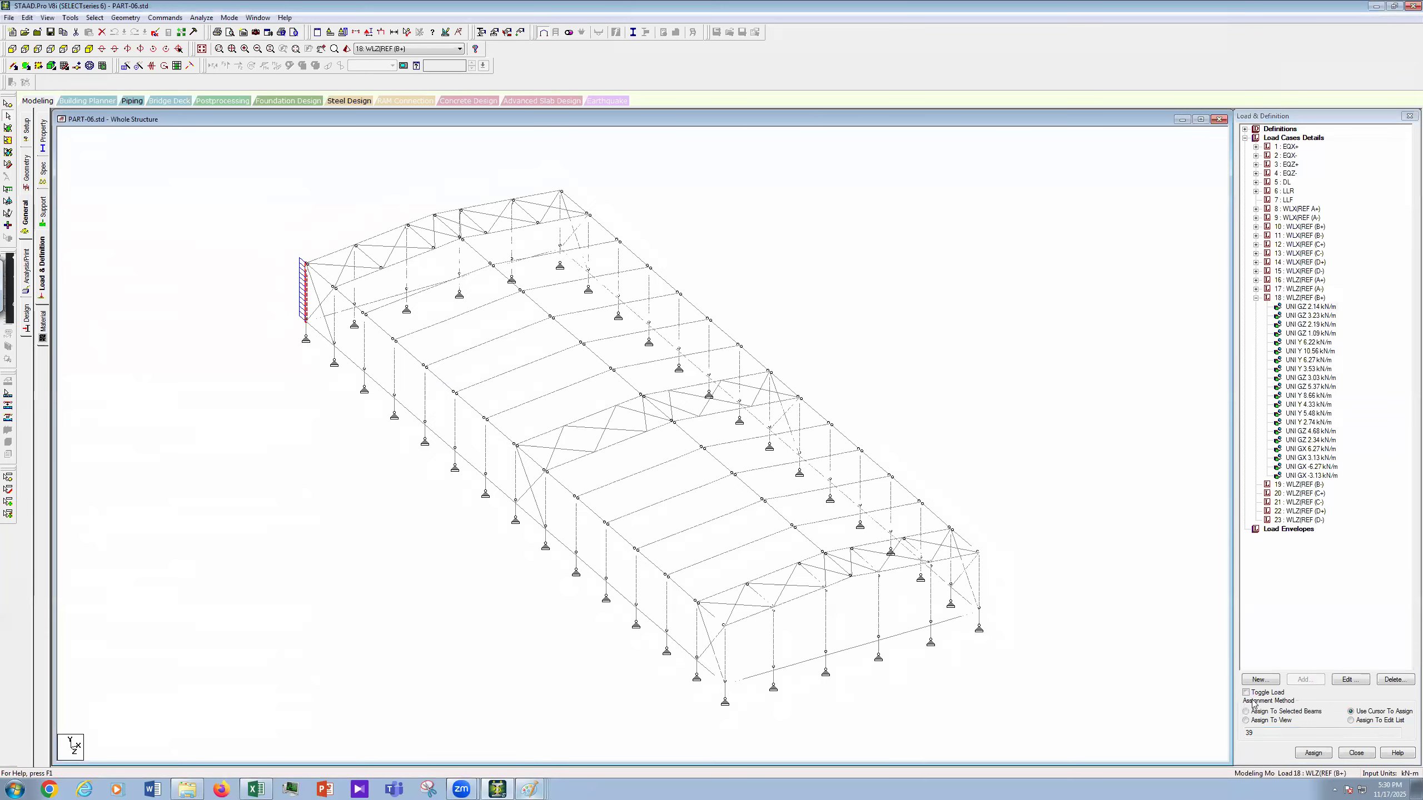
pyautogui.click(1272, 712)
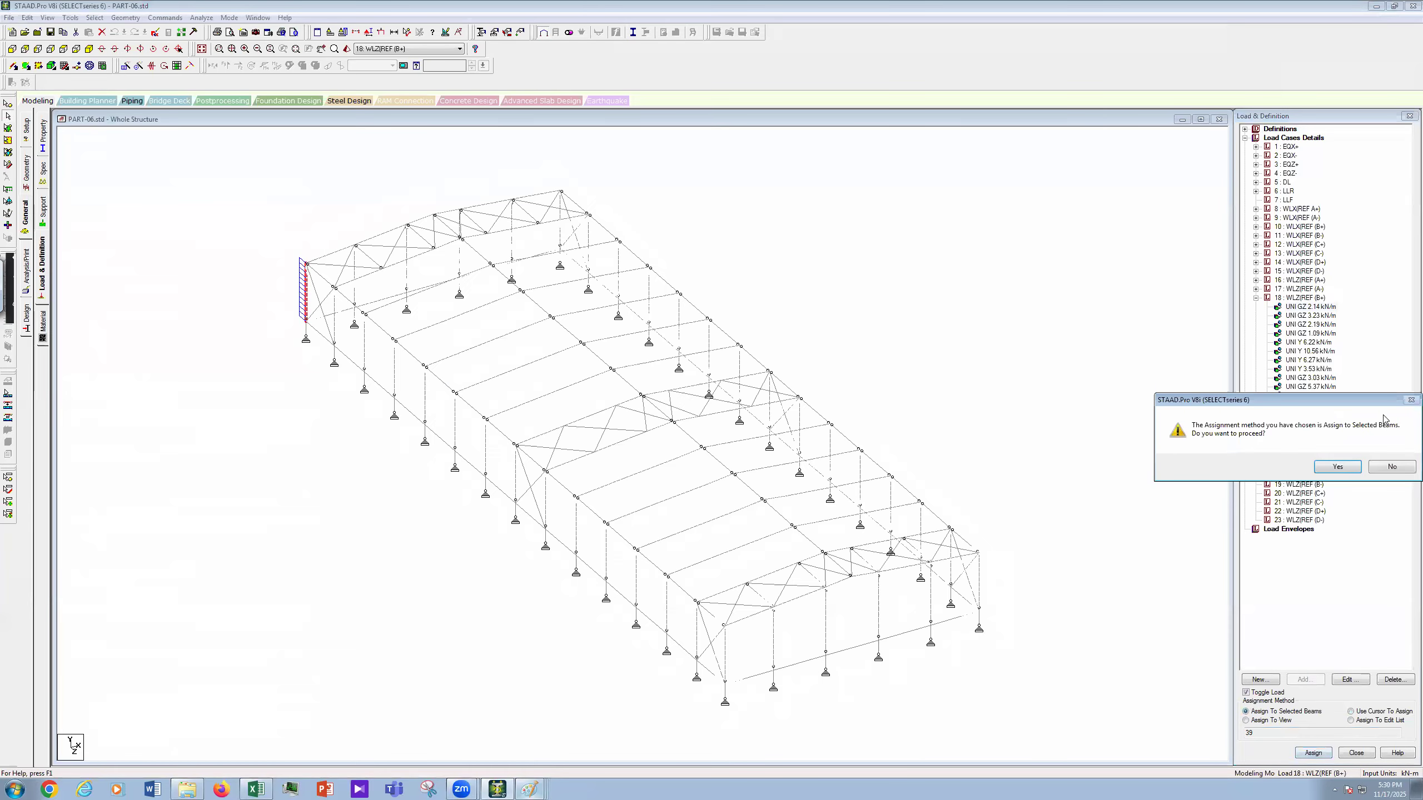
pyautogui.click(1337, 467)
# Step: Unassign the GZ 3.23 kN/m uniform force from member 162 in load case 18, using Toggle Load with Assign To Selected Beams
pyautogui.click(1305, 317)
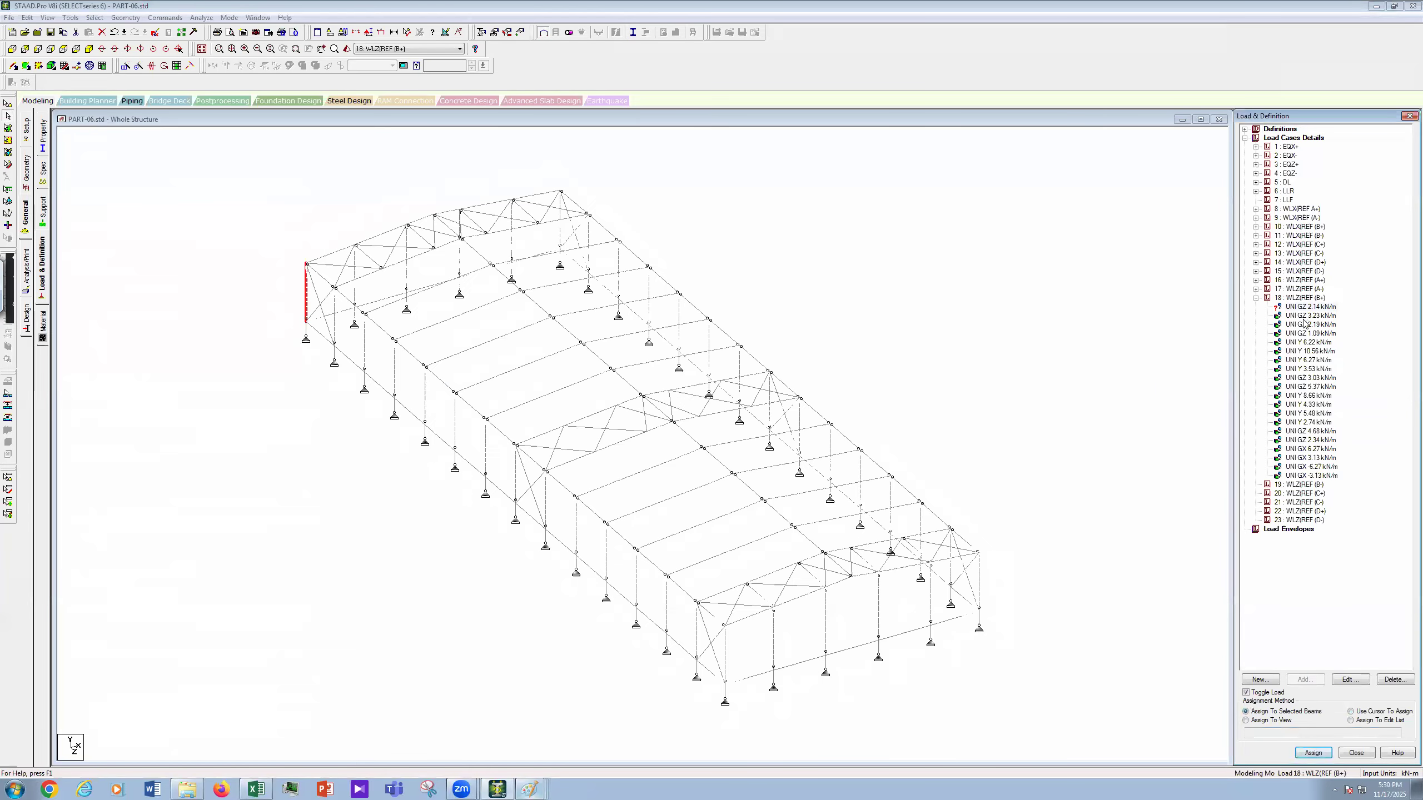
pyautogui.click(355, 295)
pyautogui.click(1307, 752)
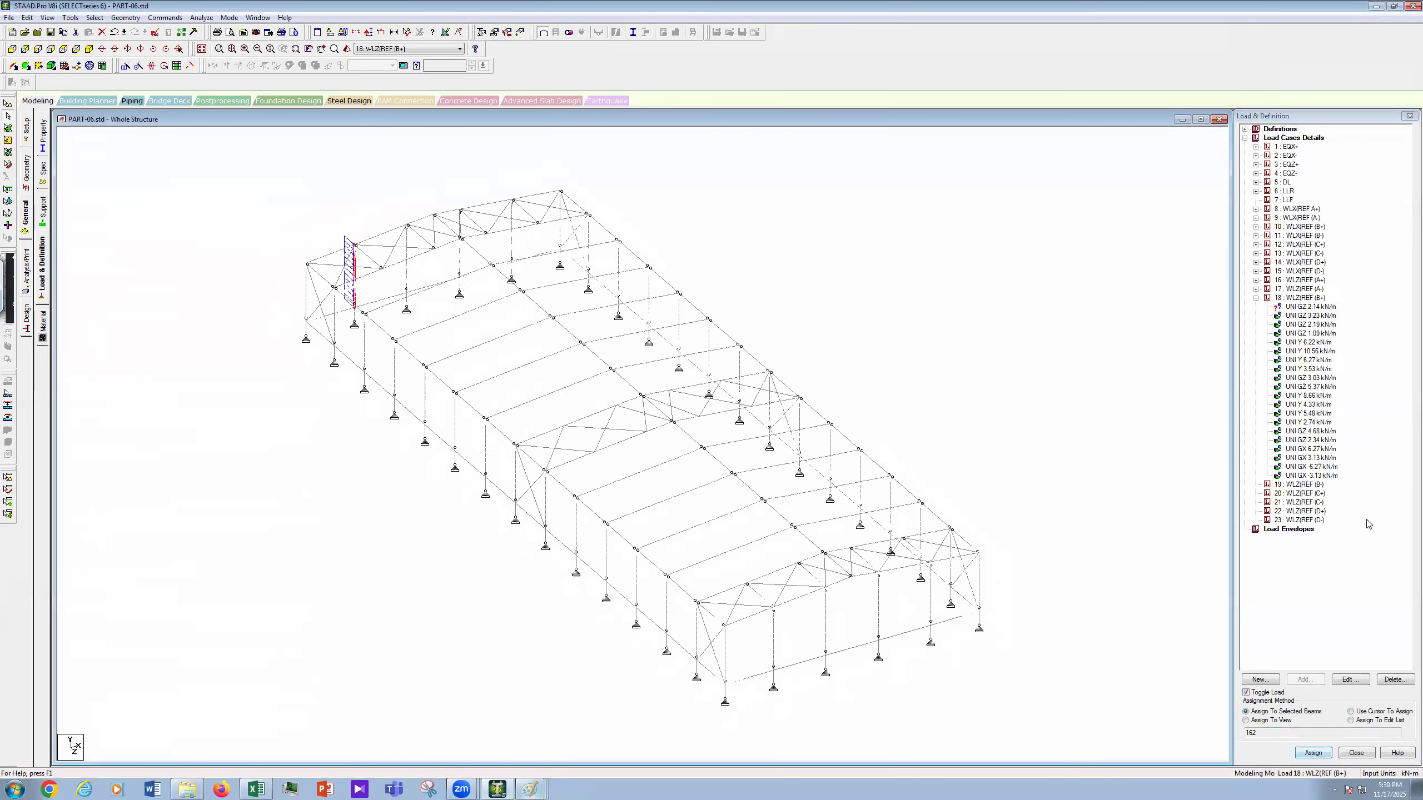
pyautogui.click(1338, 467)
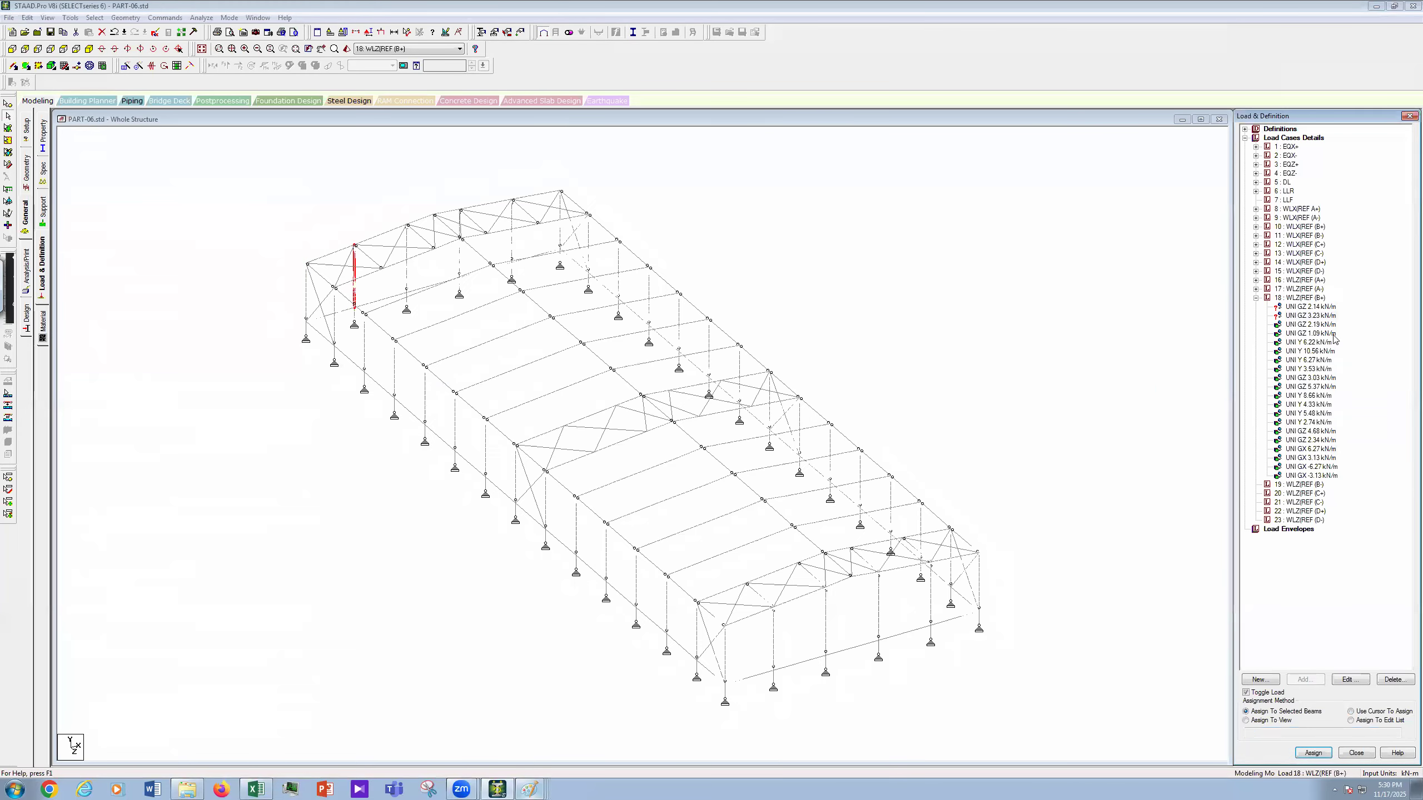
# Step: Unassign the GZ 2.19 kN/m force from the end-wall column next to the far corner column, and the GZ 1.09 kN/m force from member 54
pyautogui.click(1310, 325)
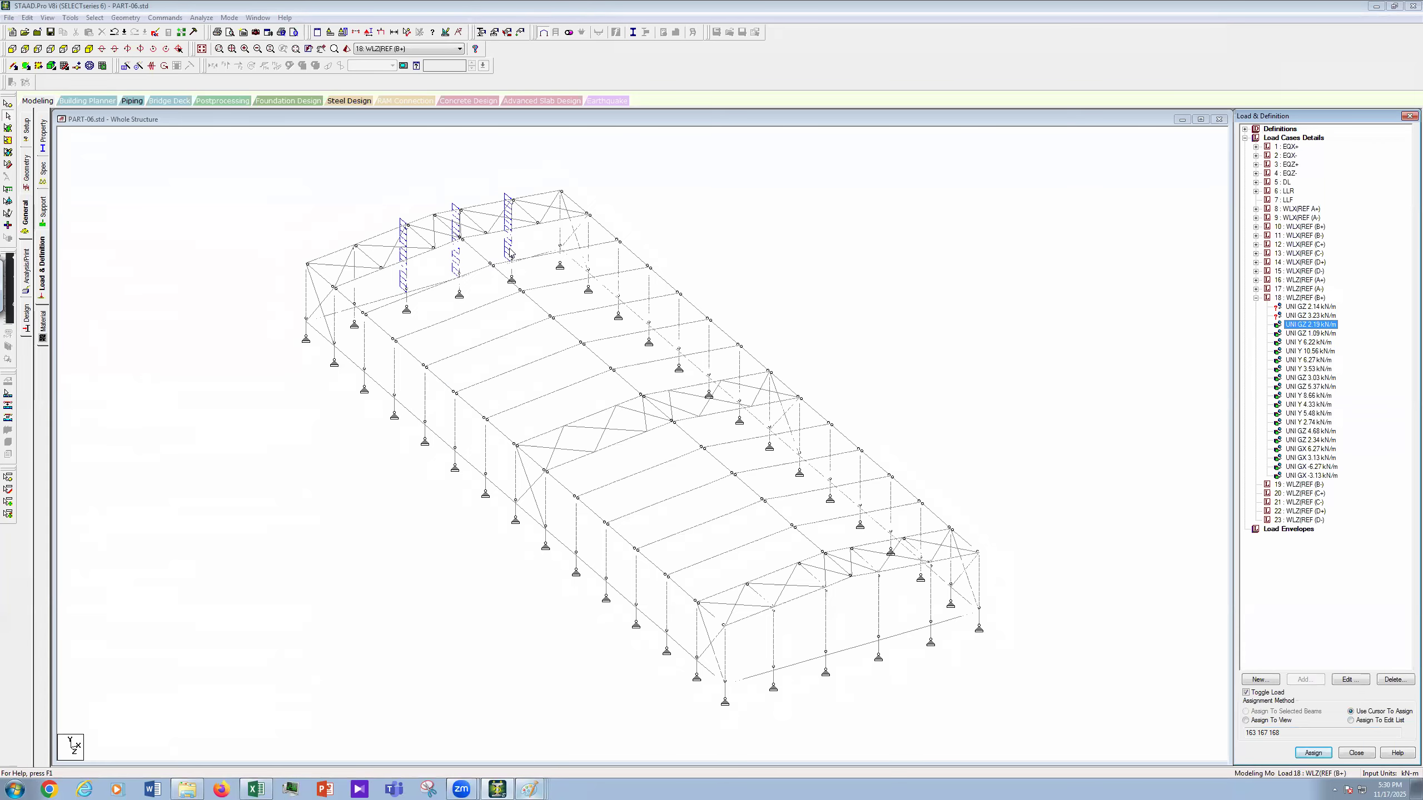
pyautogui.click(510, 255)
pyautogui.click(1271, 713)
pyautogui.click(1315, 753)
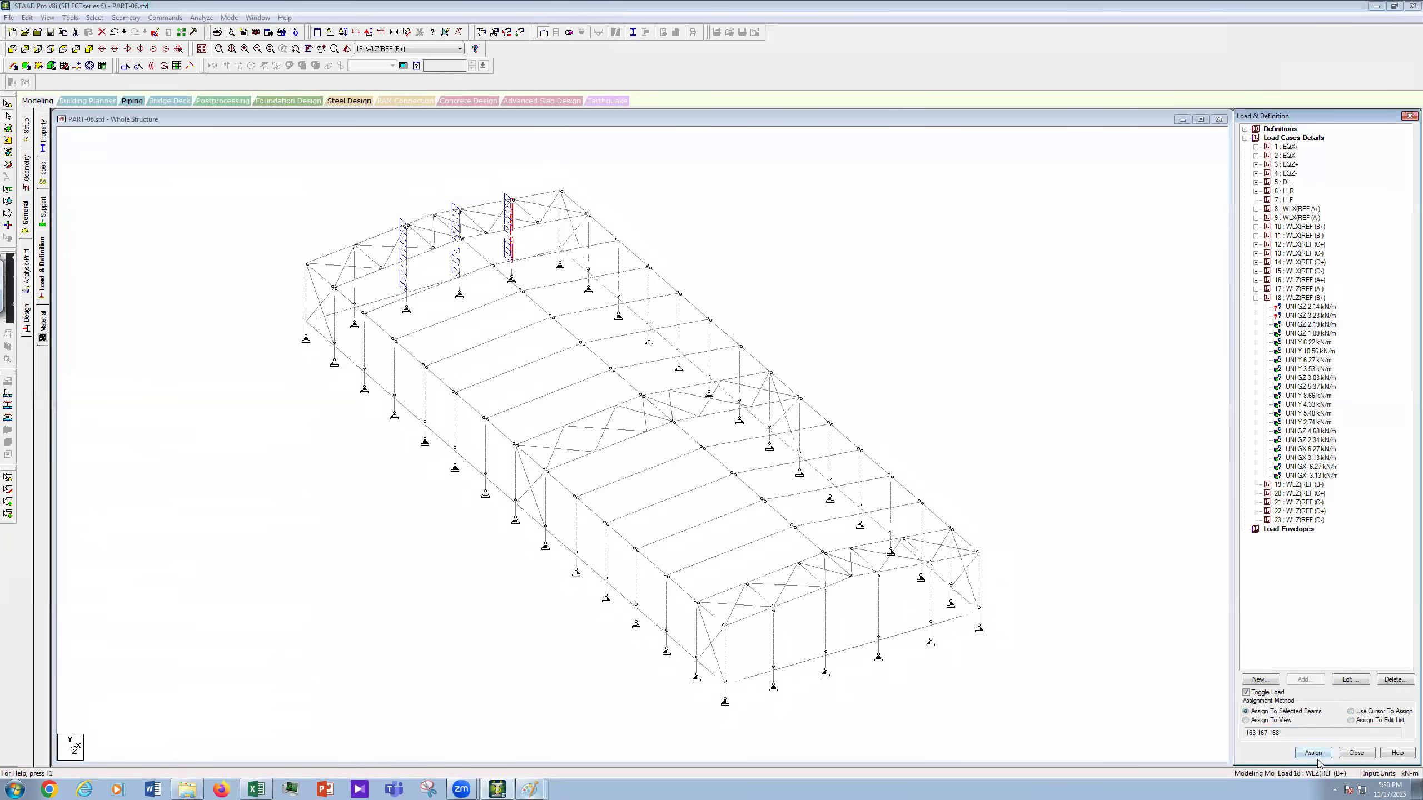
pyautogui.click(1344, 468)
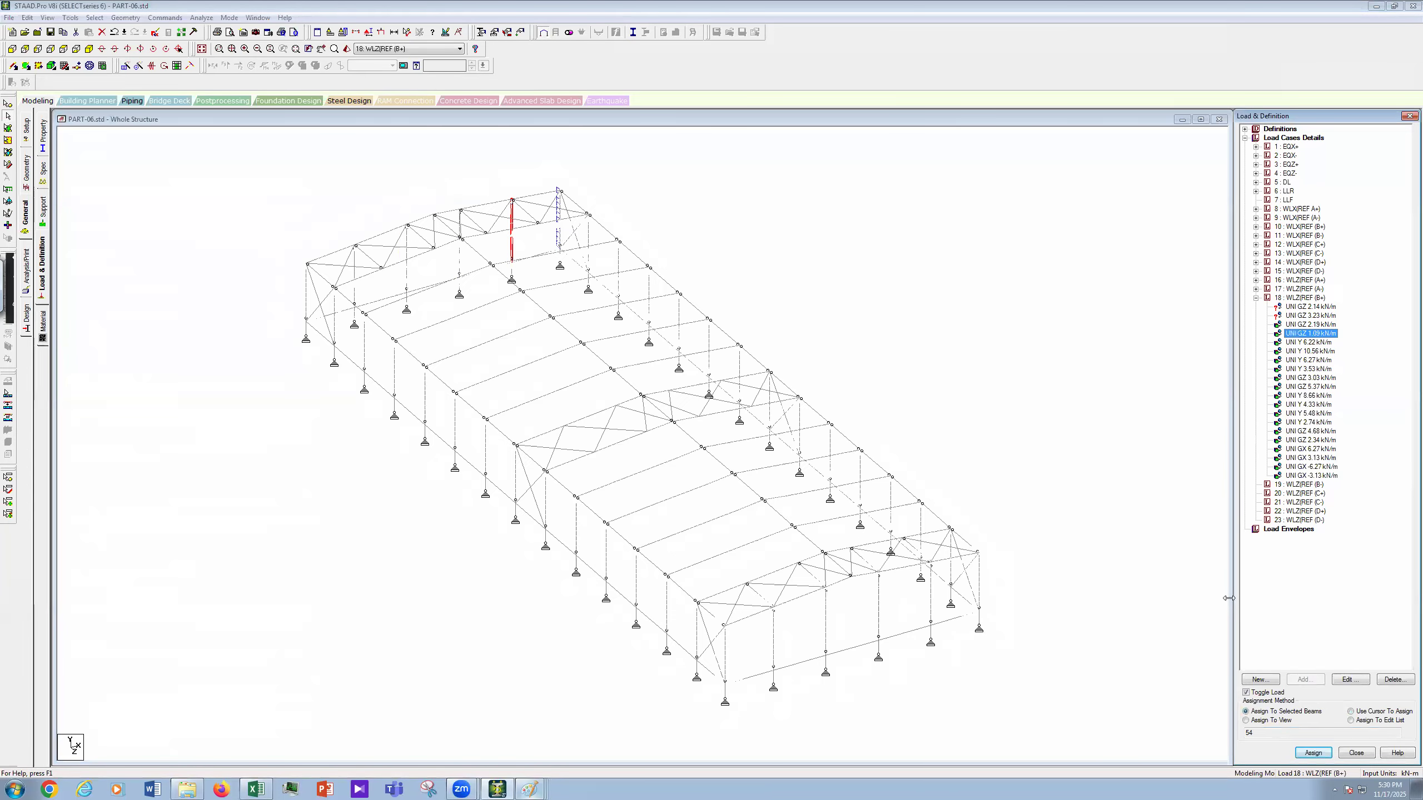
pyautogui.click(1314, 753)
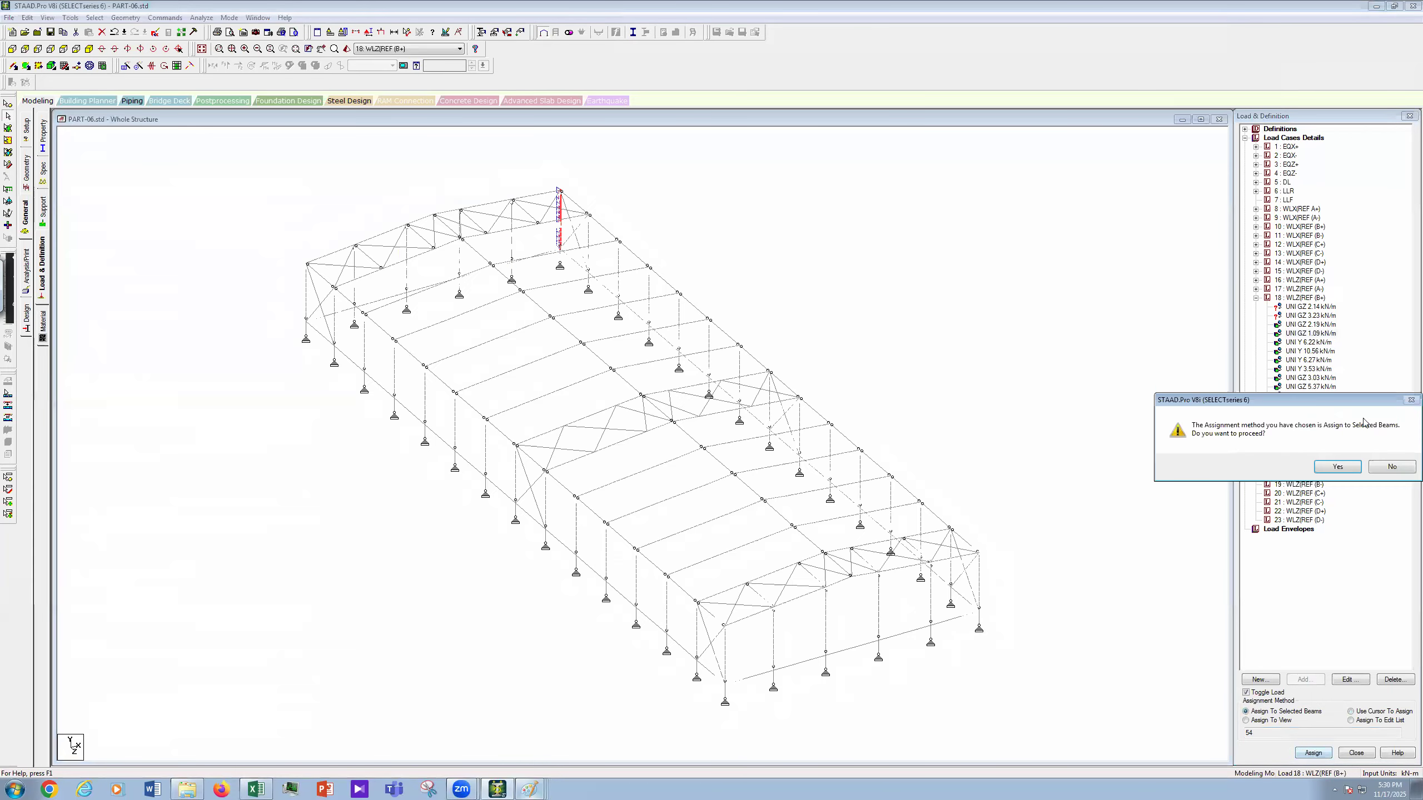
pyautogui.click(1342, 468)
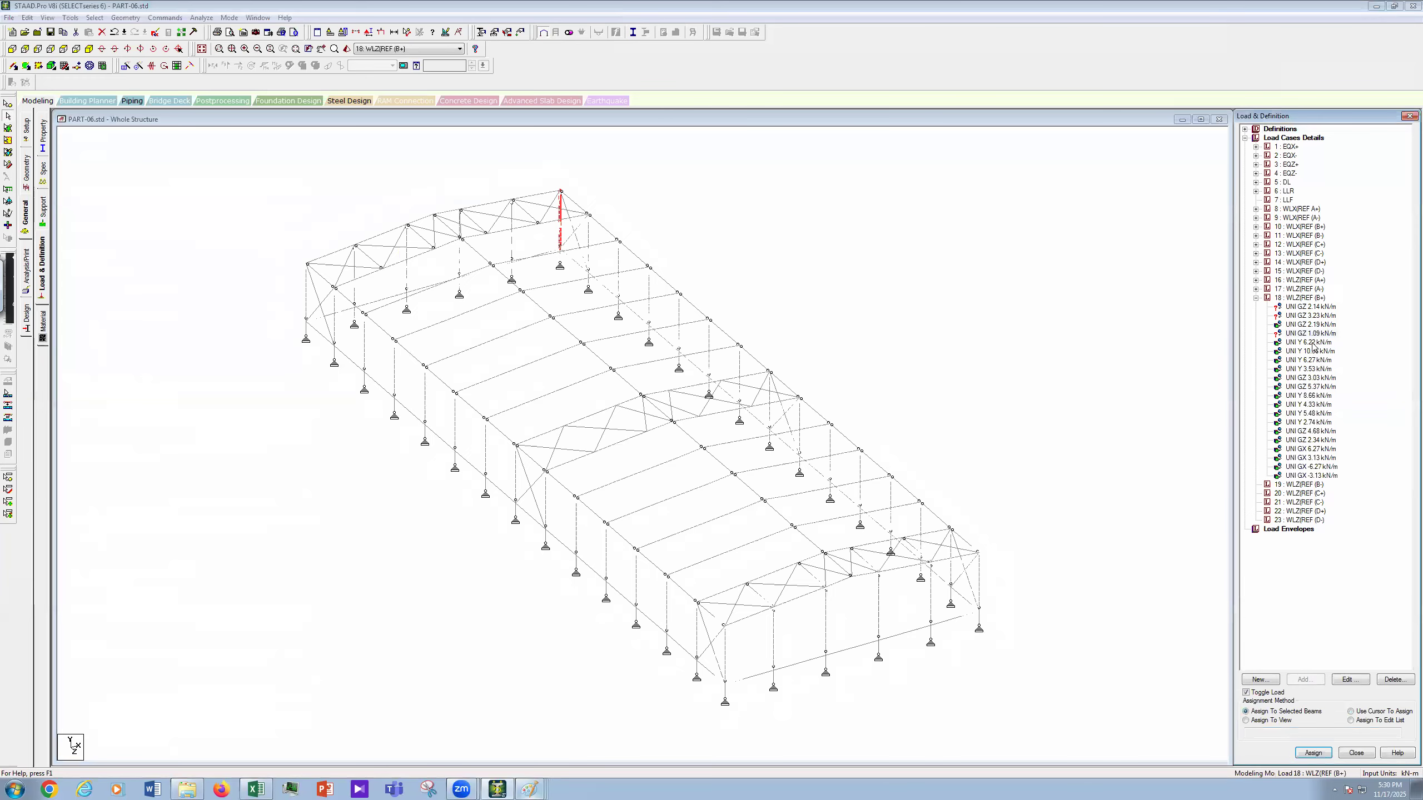
# Step: Unassign the Y 6.22 kN/m uniform force from roof member 161 in load case 18
pyautogui.click(1310, 342)
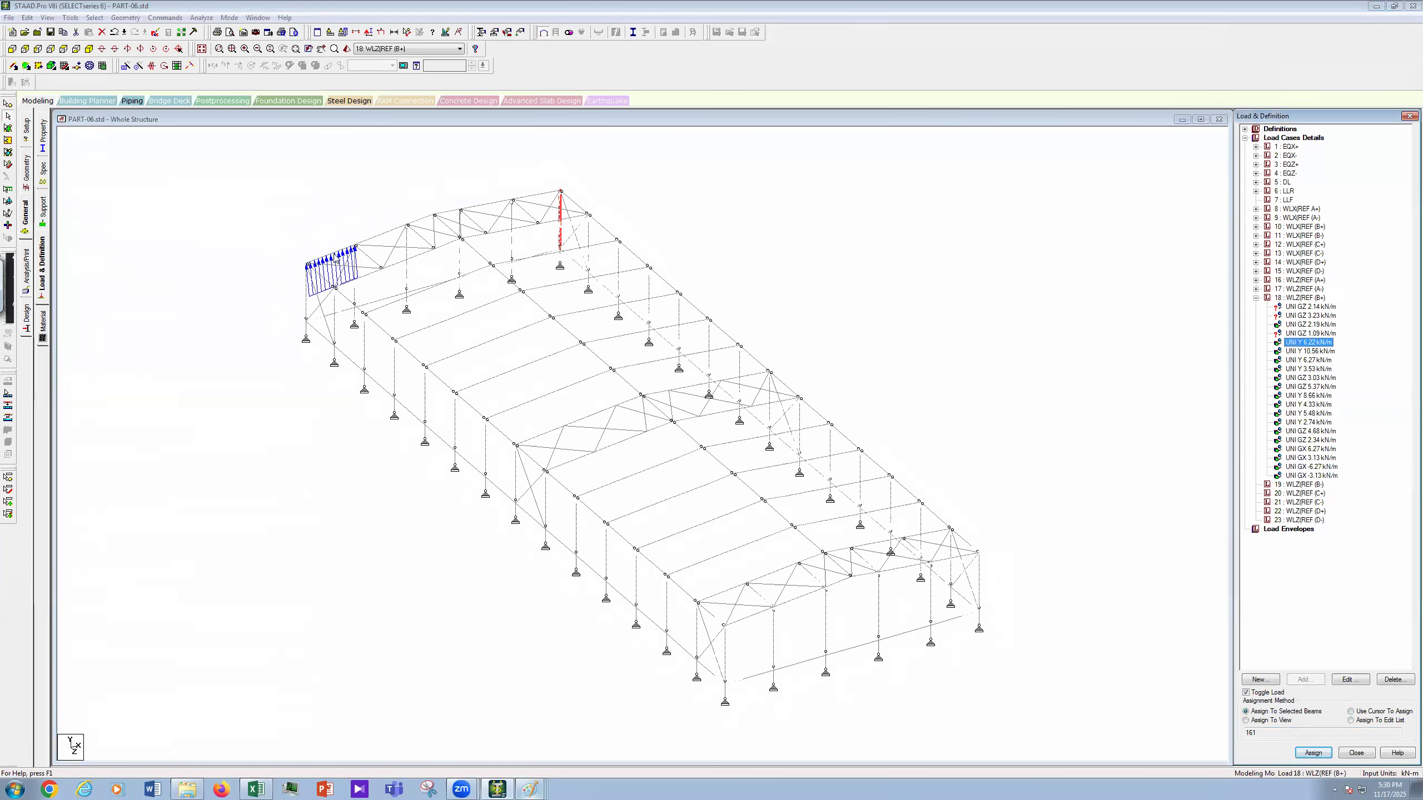
pyautogui.click(338, 261)
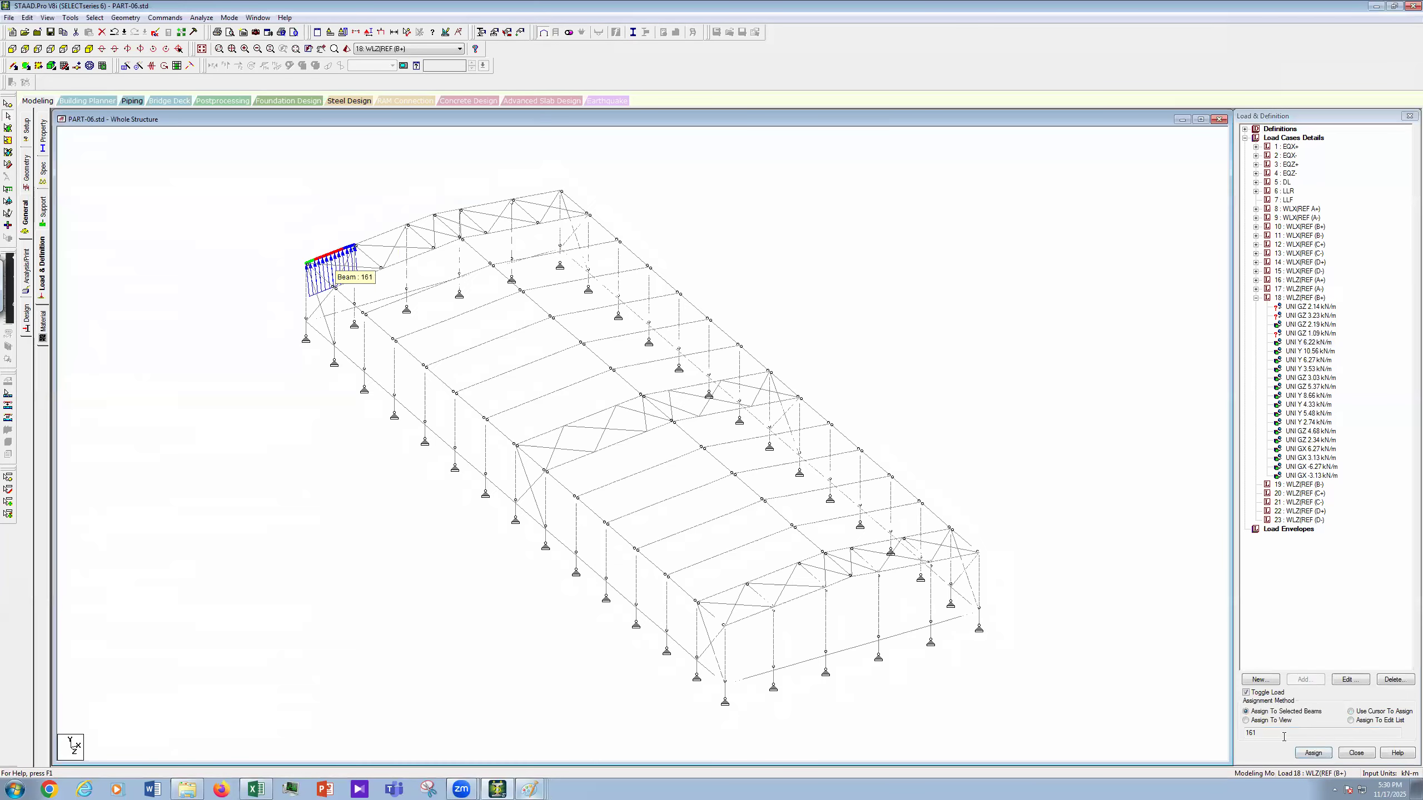
pyautogui.click(1312, 753)
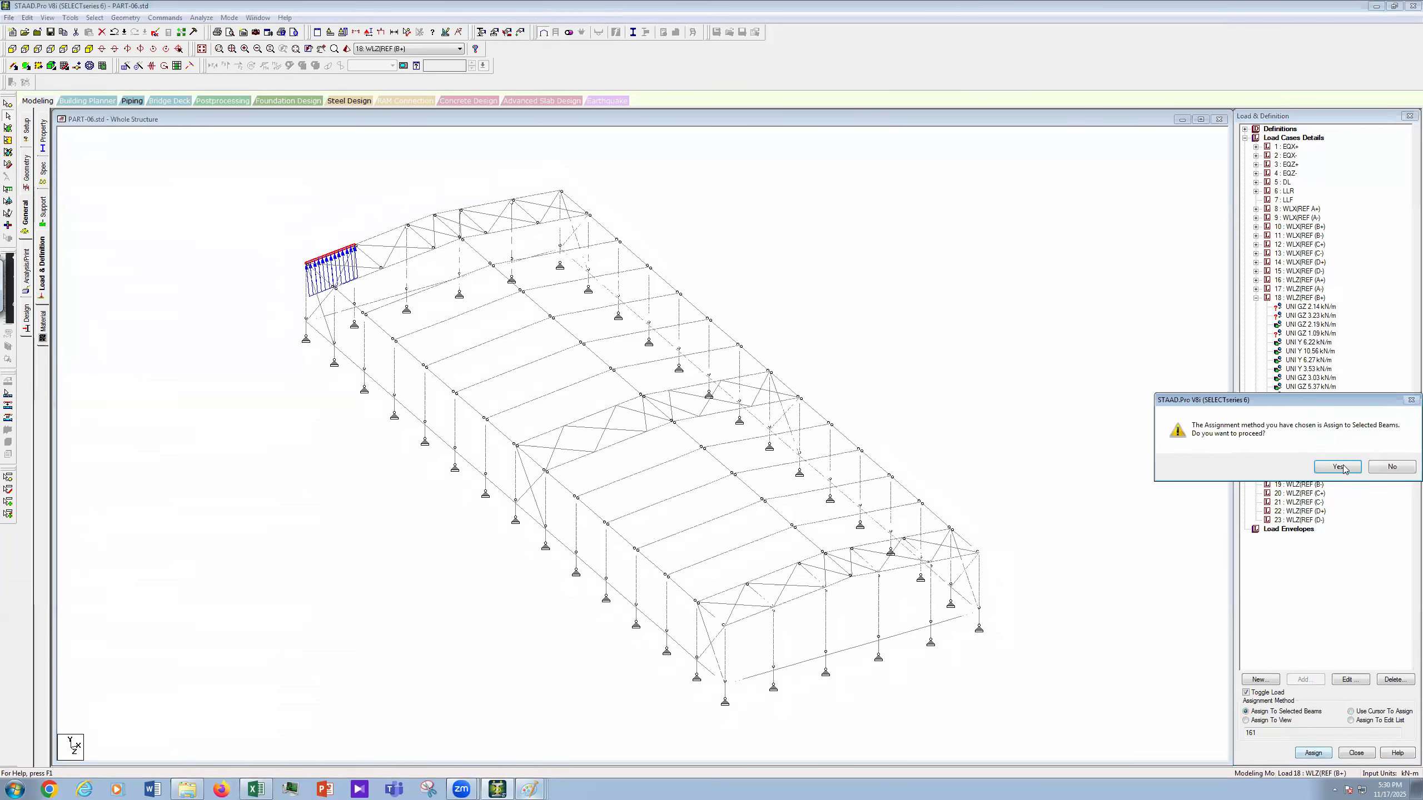
pyautogui.click(1339, 467)
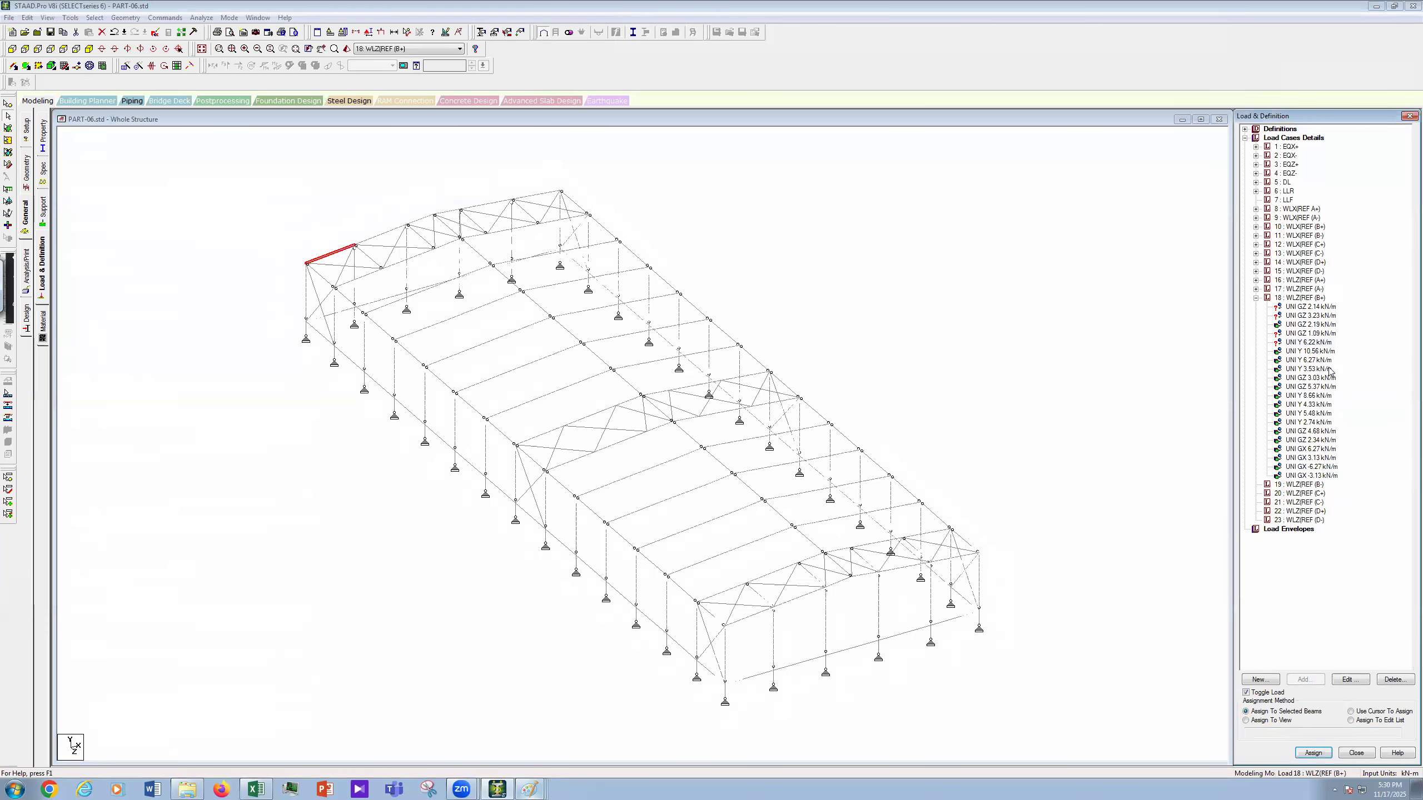
# Step: Unassign the Y 10.56 kN/m uniform force from roof members 143, 149 and 155 in load case 18
pyautogui.click(1310, 352)
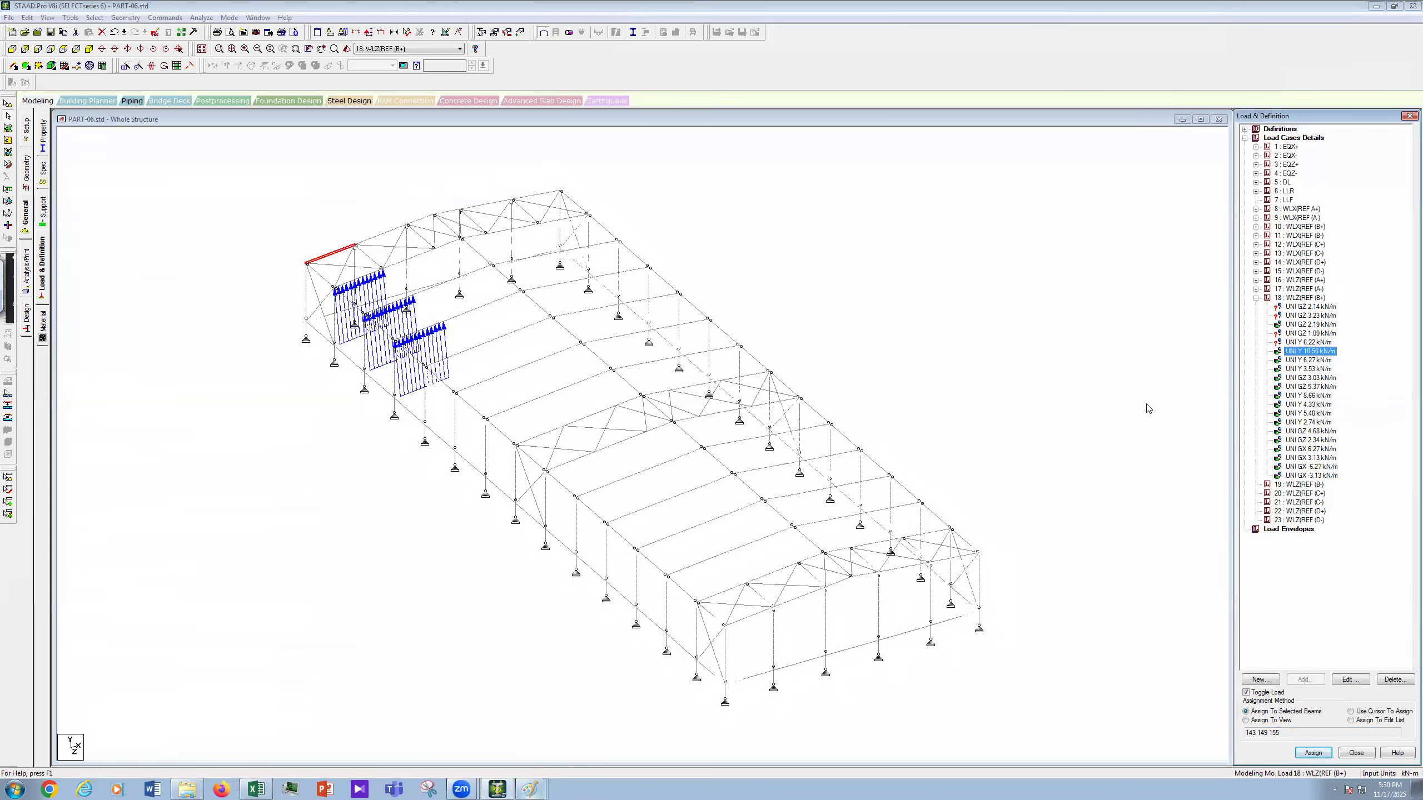
pyautogui.click(364, 279)
pyautogui.keyDown('ctrl'); pyautogui.click(392, 306); pyautogui.keyUp('ctrl')
pyautogui.keyDown('ctrl'); pyautogui.click(442, 325); pyautogui.keyUp('ctrl')
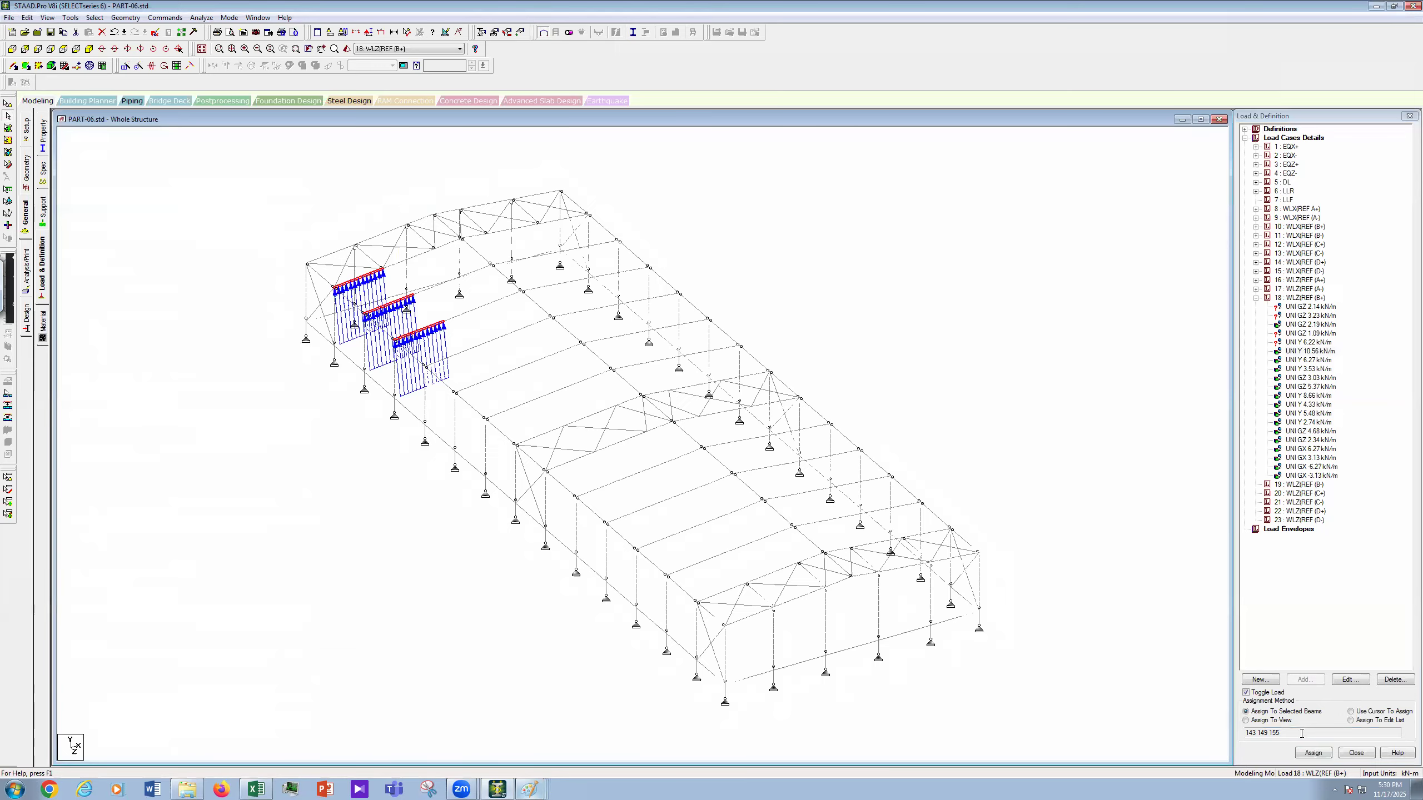
pyautogui.click(1310, 753)
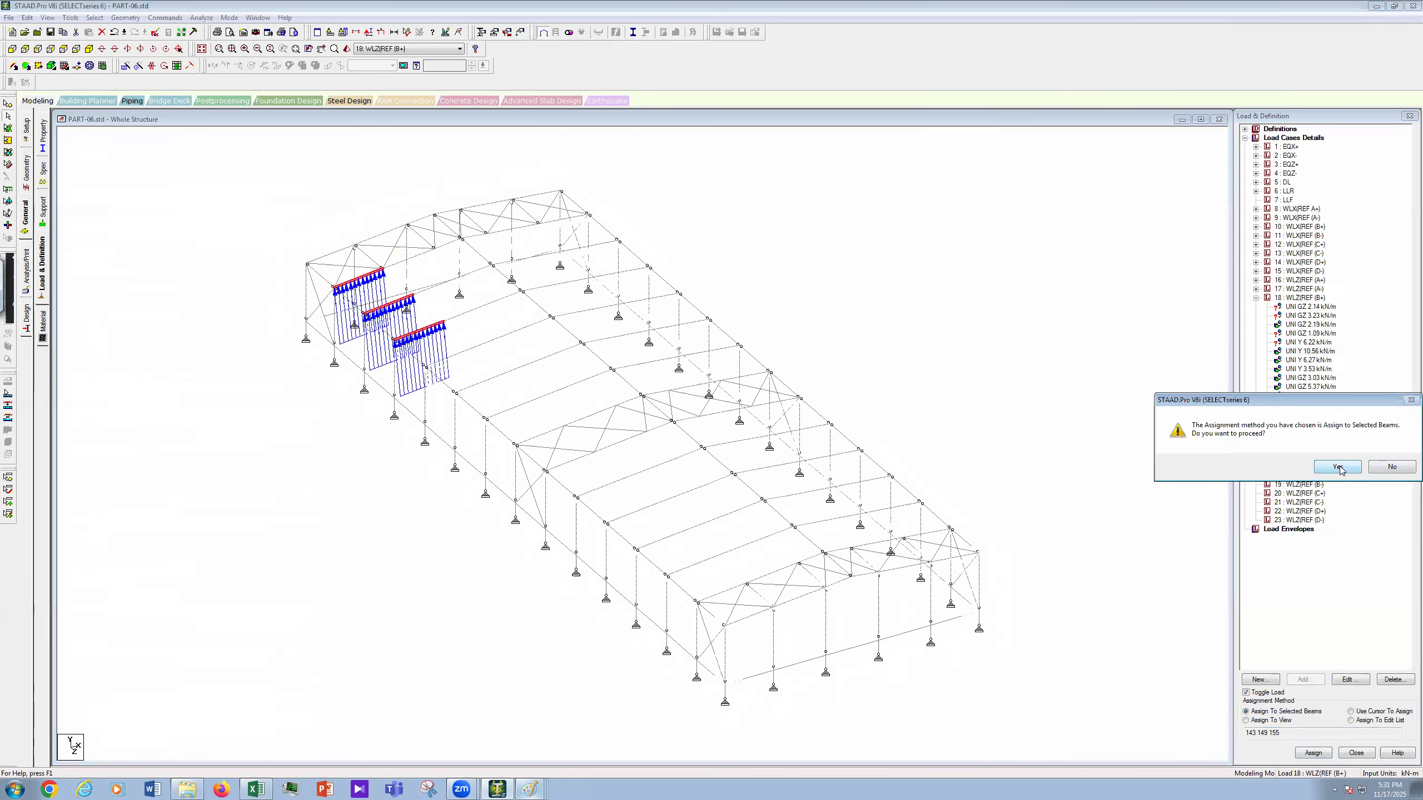
pyautogui.click(1338, 467)
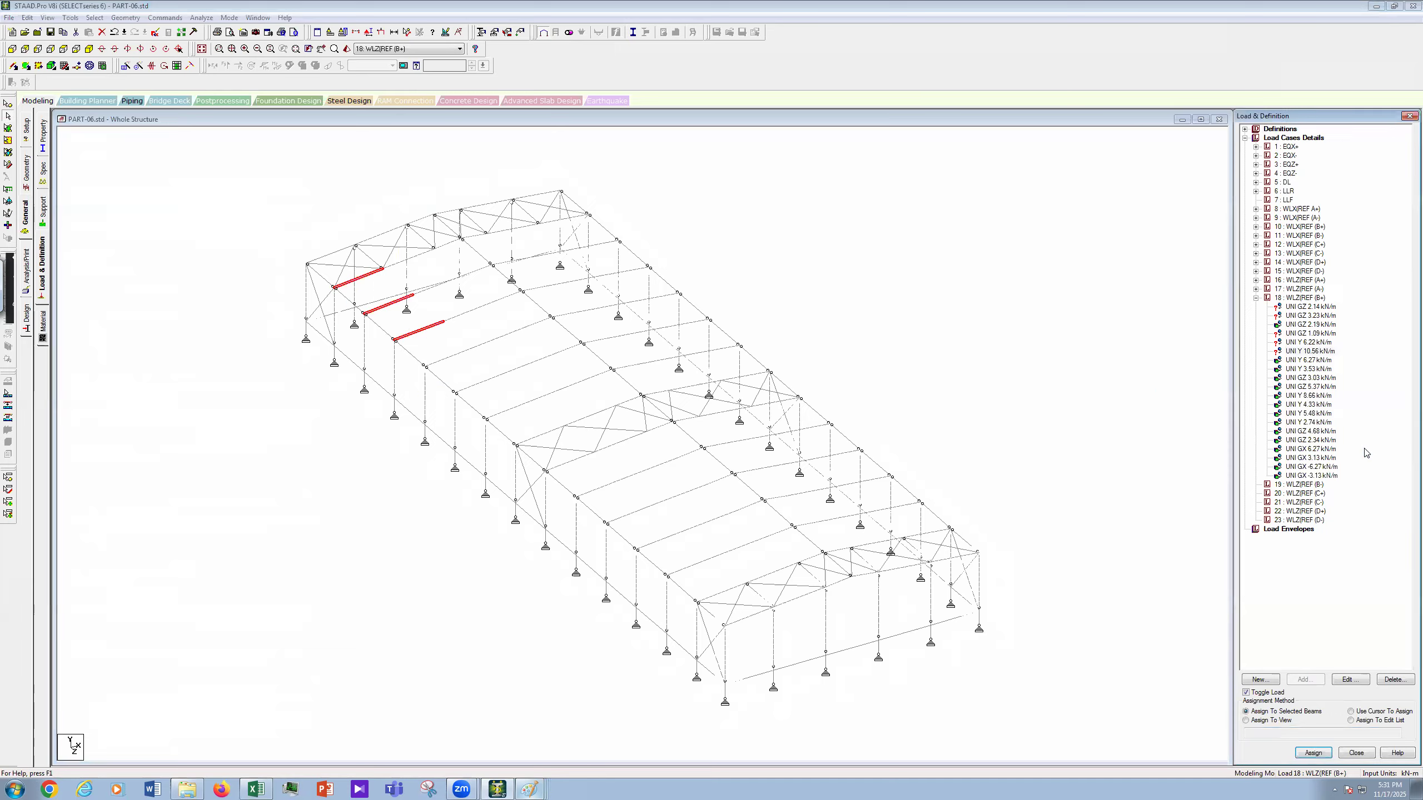
# Step: Unassign the Y 6.27 kN/m uniform force from the row of roof members that carries it in load case 18
pyautogui.click(1308, 361)
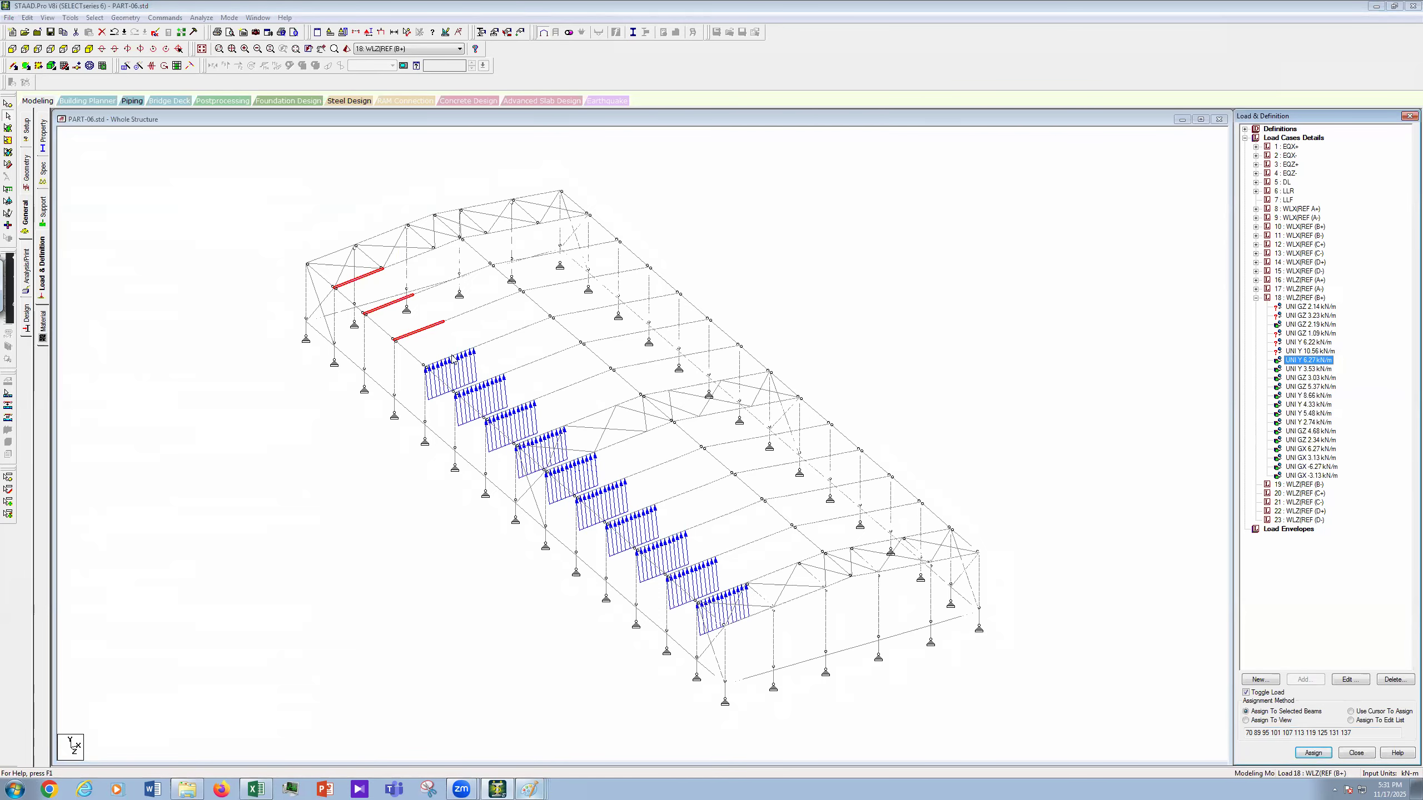
# Step: Unassign the UNI Y 6.27 kN/m load of load case 18 from the ten eave-side rafter segments that carry it
pyautogui.click(452, 356)
pyautogui.keyDown('ctrl'); pyautogui.click(481, 383); pyautogui.keyUp('ctrl')
pyautogui.keyDown('ctrl'); pyautogui.click(524, 407); pyautogui.keyUp('ctrl')
pyautogui.keyDown('ctrl'); pyautogui.click(551, 440); pyautogui.keyUp('ctrl')
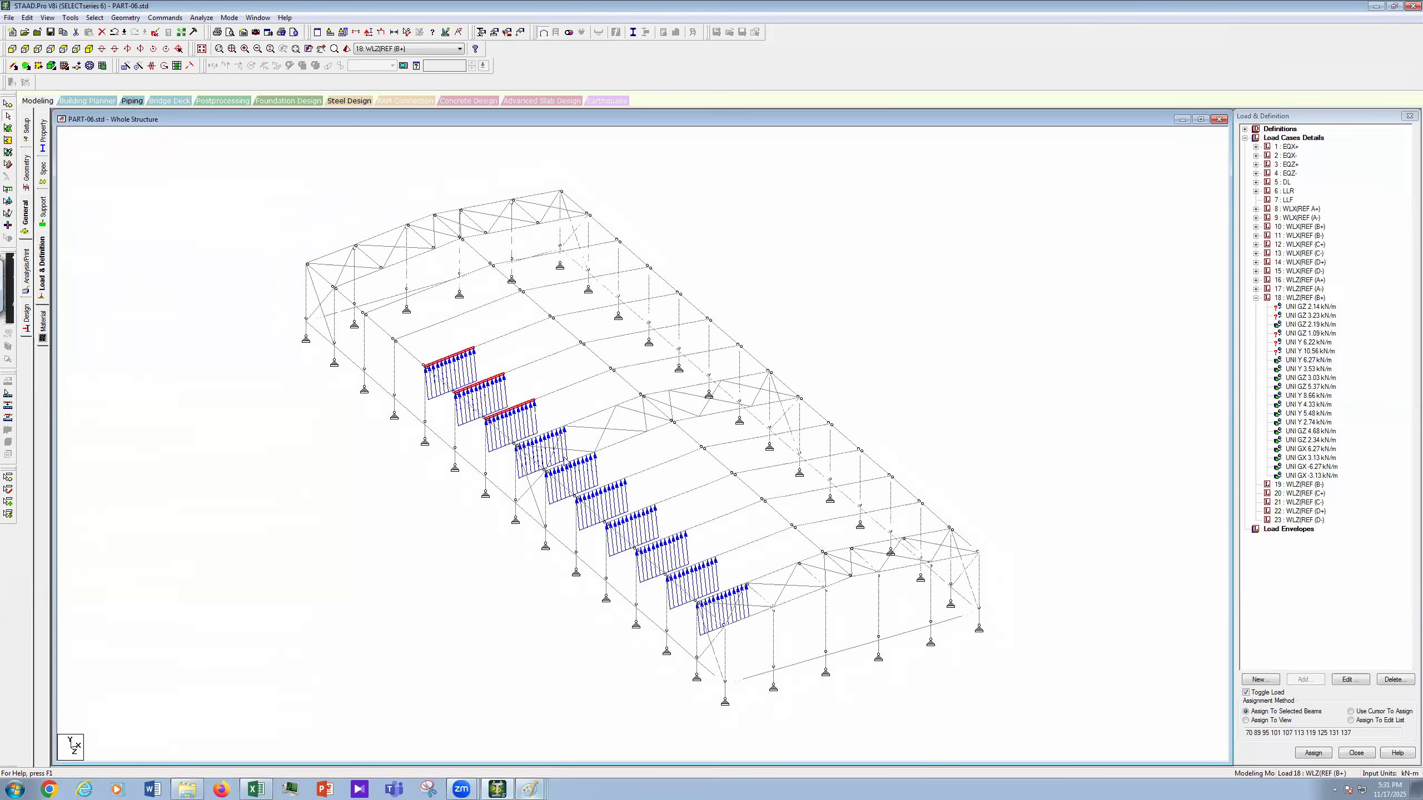
pyautogui.keyDown('ctrl'); pyautogui.click(578, 467); pyautogui.keyUp('ctrl')
pyautogui.keyDown('ctrl'); pyautogui.click(644, 507); pyautogui.keyUp('ctrl')
pyautogui.keyDown('ctrl'); pyautogui.click(647, 511); pyautogui.keyUp('ctrl')
pyautogui.keyDown('ctrl'); pyautogui.click(673, 537); pyautogui.keyUp('ctrl')
pyautogui.keyDown('ctrl'); pyautogui.click(710, 568); pyautogui.keyUp('ctrl')
pyautogui.keyDown('ctrl'); pyautogui.click(728, 599); pyautogui.keyUp('ctrl')
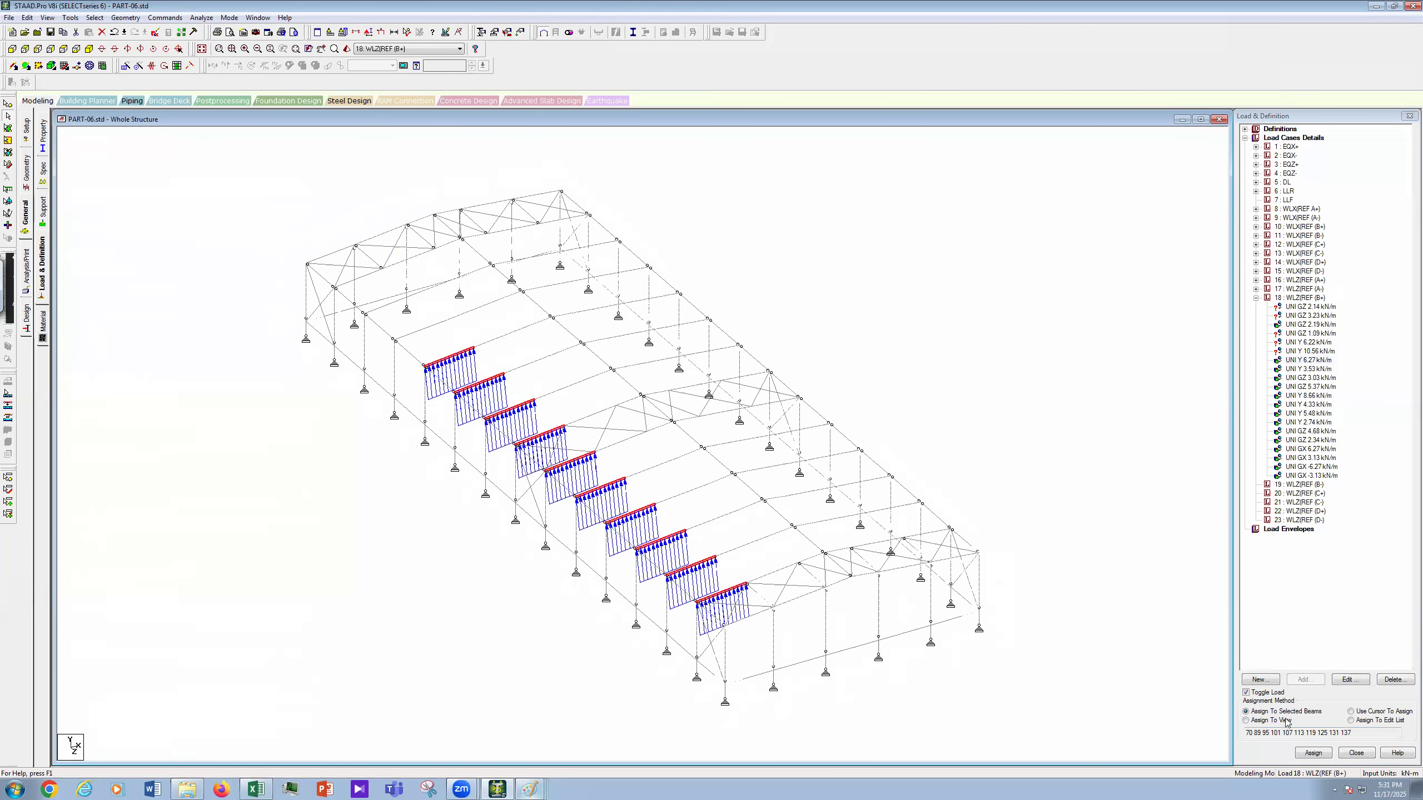
pyautogui.click(1313, 753)
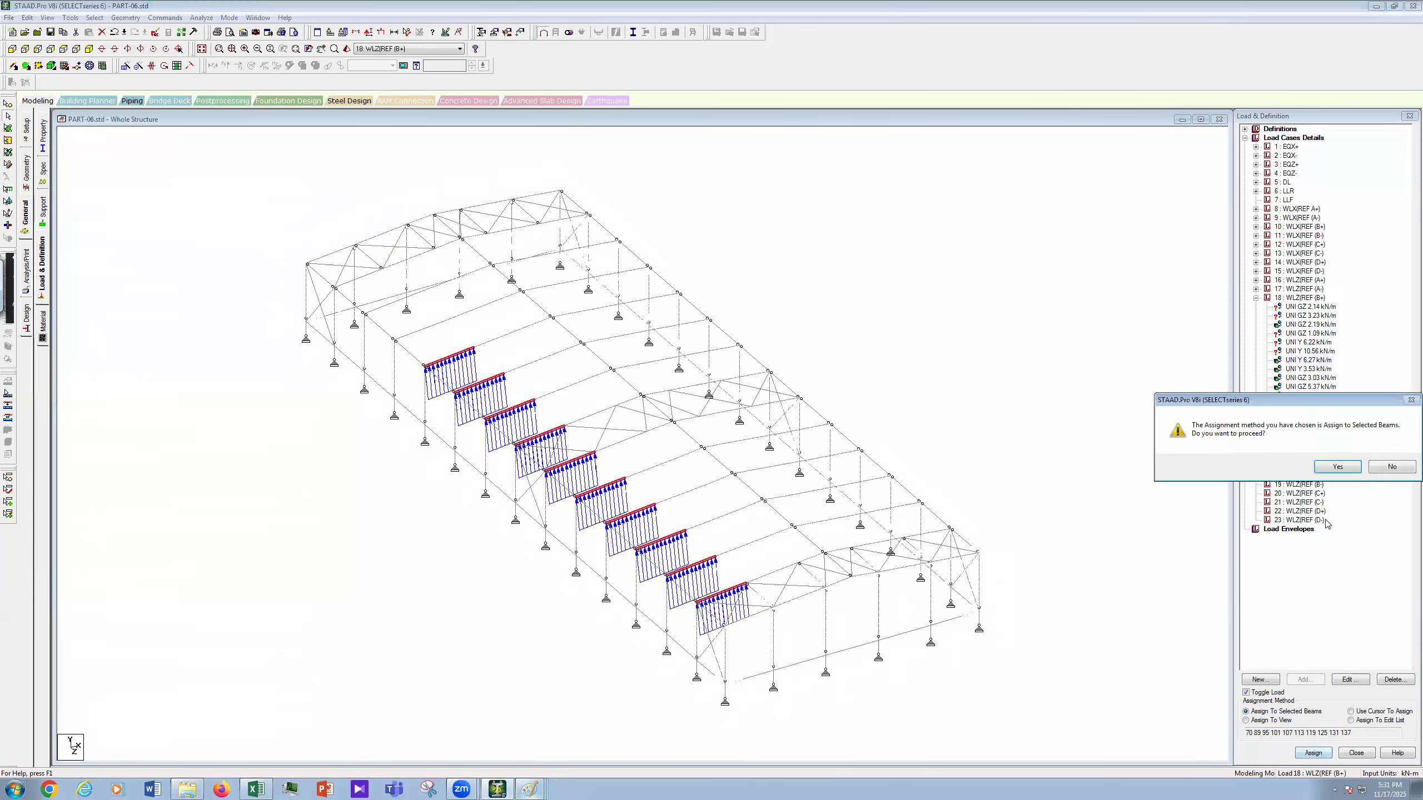
pyautogui.click(1345, 465)
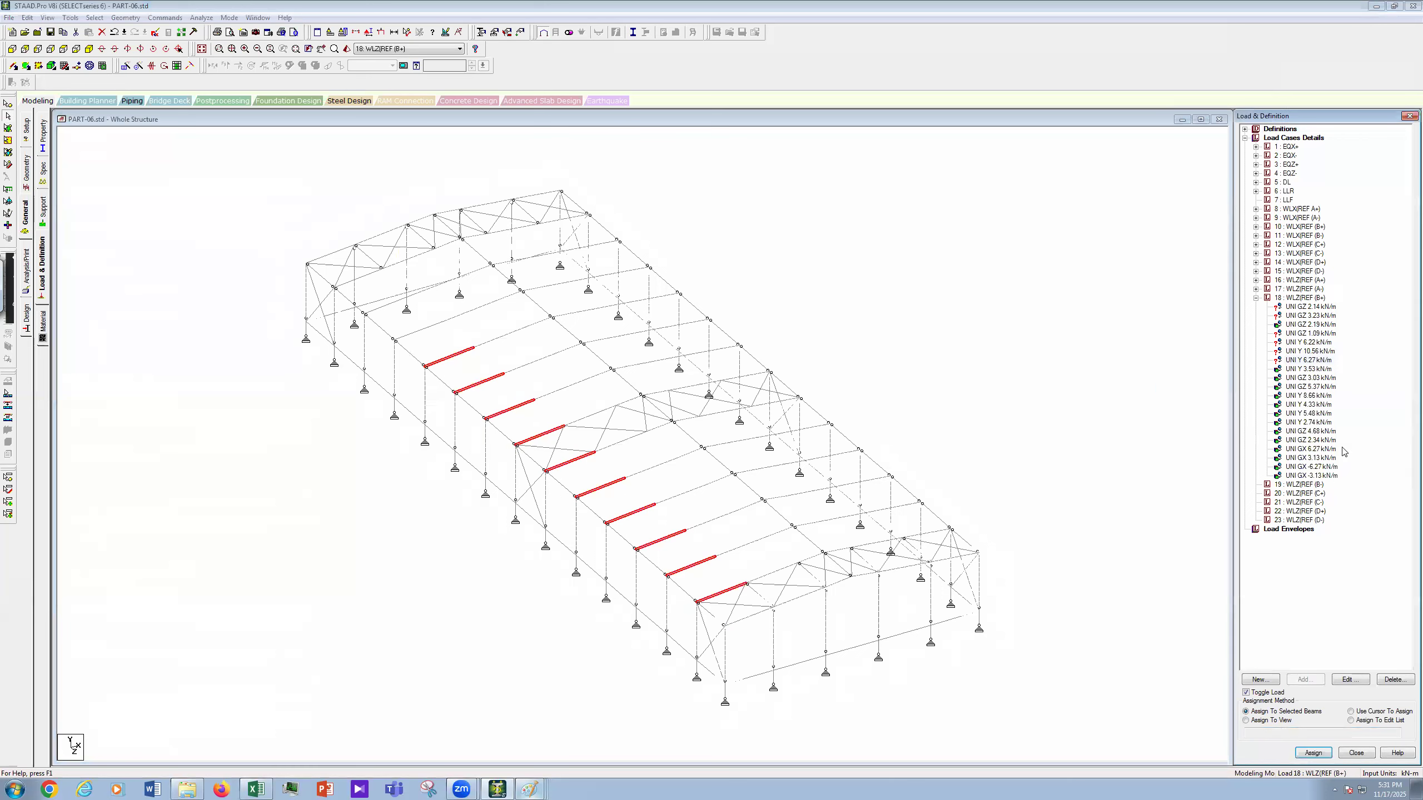
# Step: Unassign the UNI Y 3.53 kN/m load from the eave-side rafter segment of the front end frame
pyautogui.click(1309, 370)
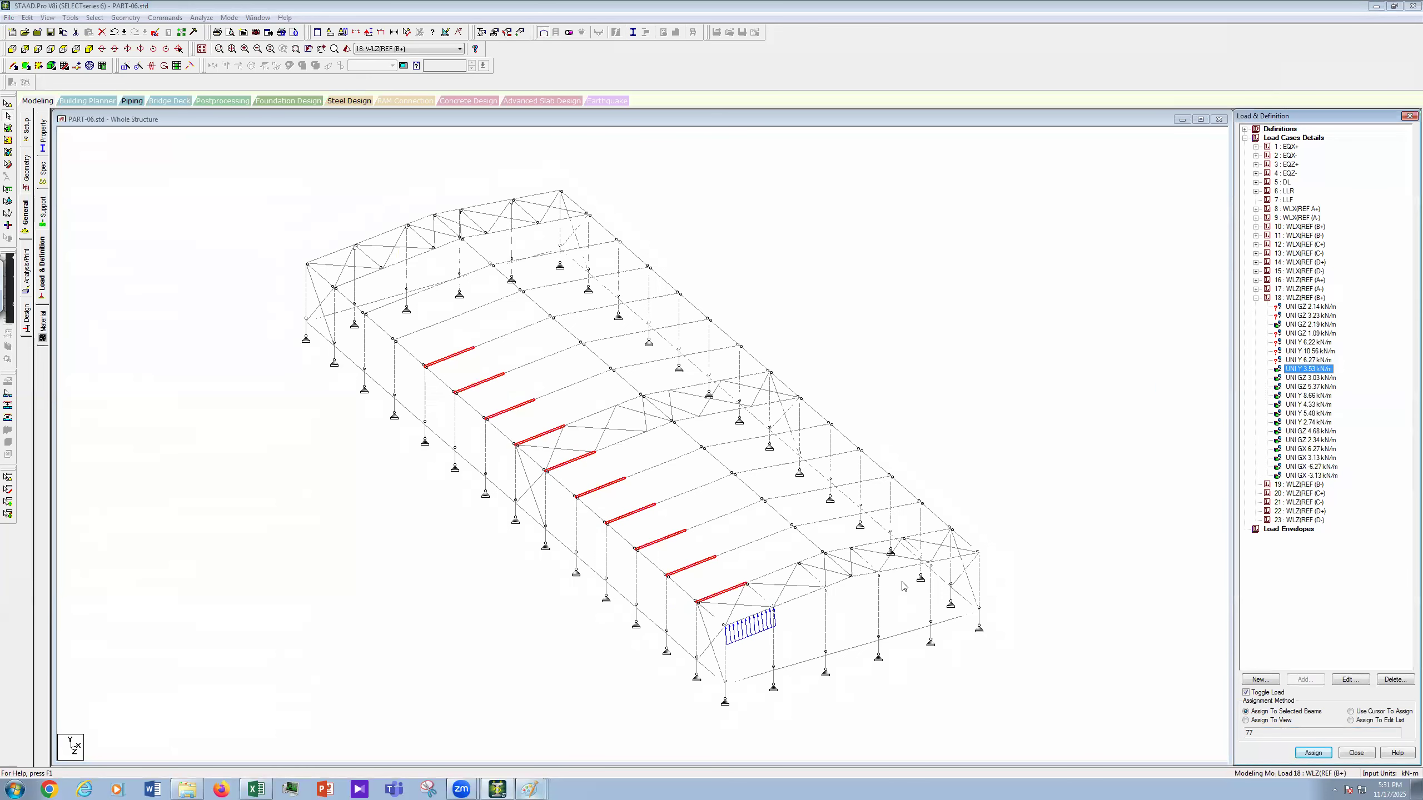
pyautogui.click(762, 617)
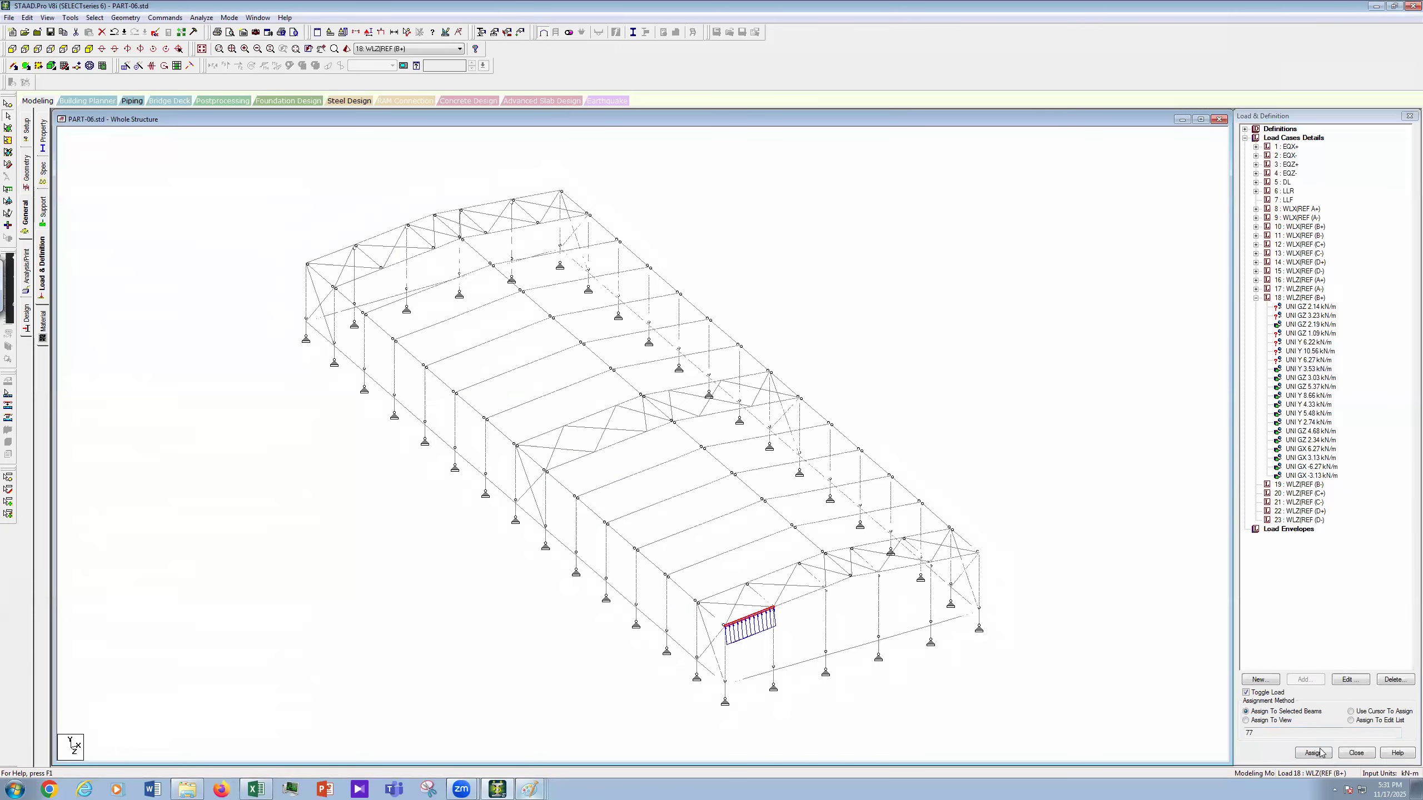
pyautogui.click(1317, 753)
pyautogui.click(1340, 468)
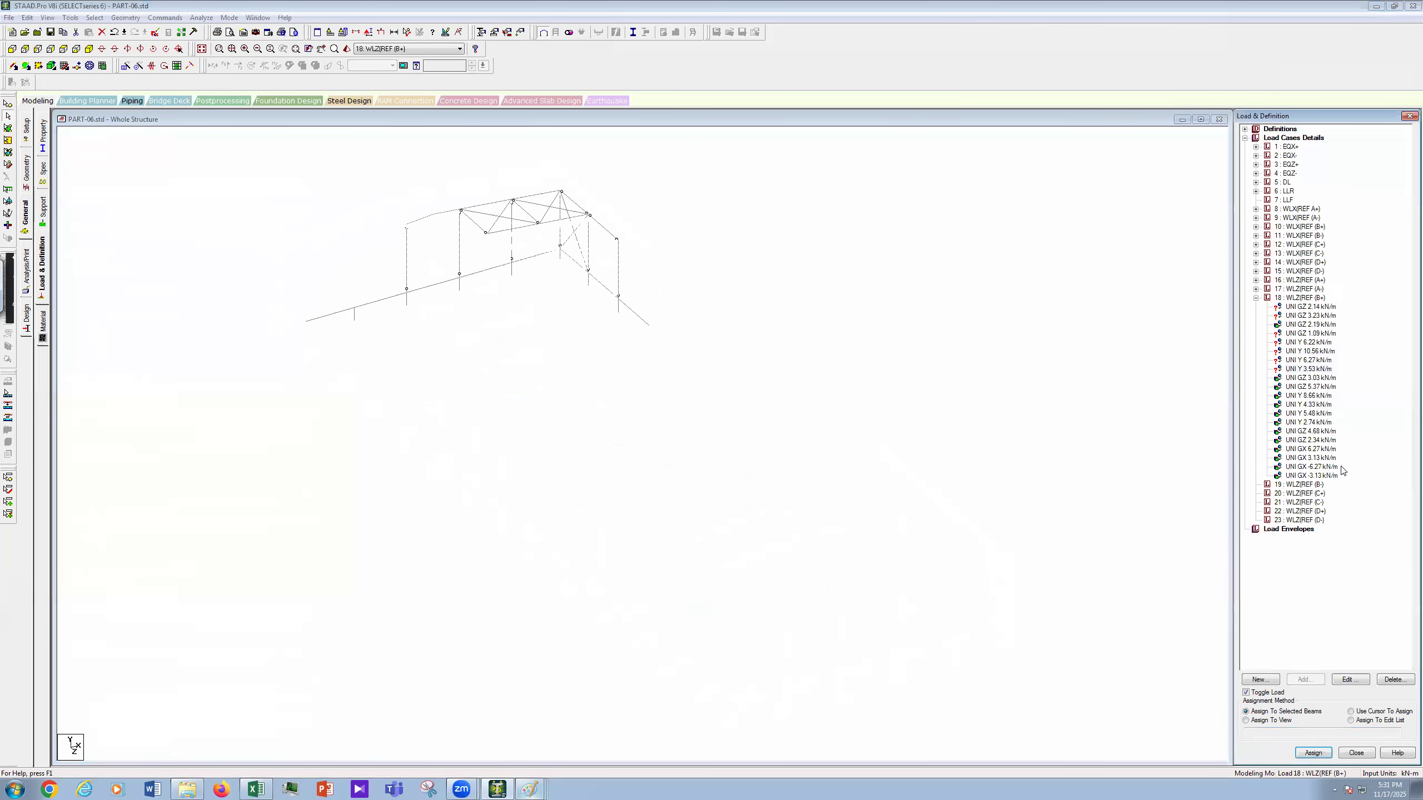
# Step: Unassign the UNI GZ 3.03 kN/m load from the front corner column and UNI GZ 5.37 kN/m from the adjacent end-wall column
pyautogui.click(1305, 378)
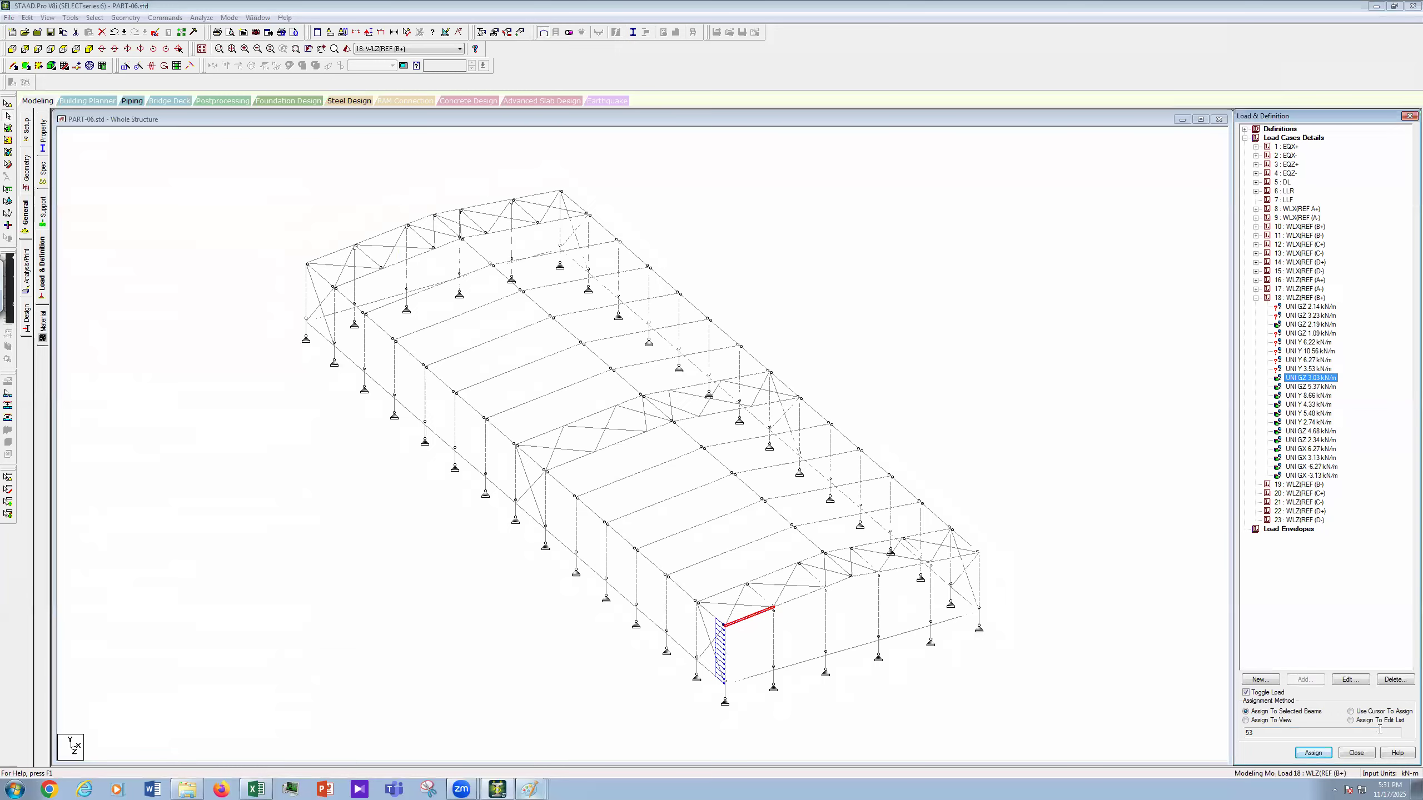
pyautogui.click(1315, 754)
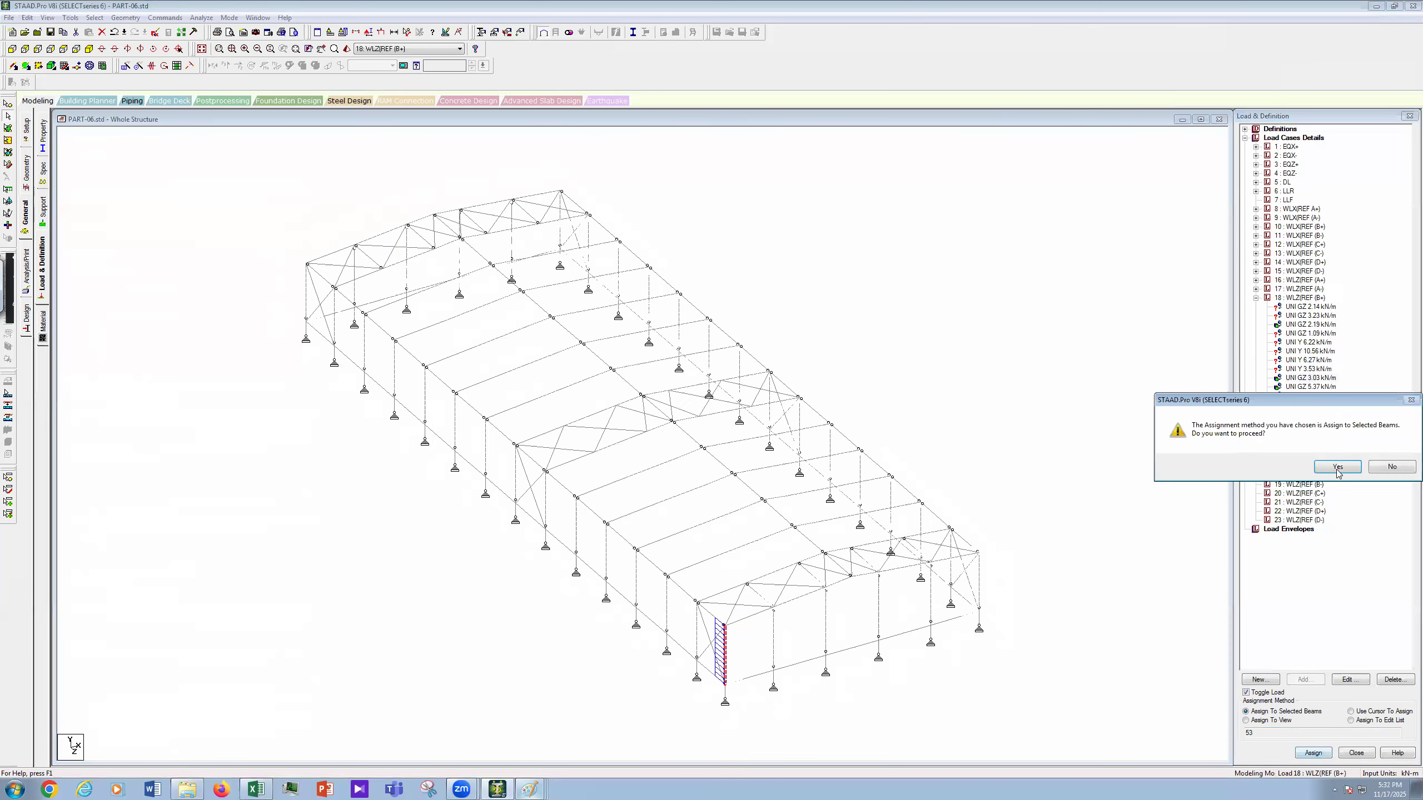
pyautogui.click(1337, 467)
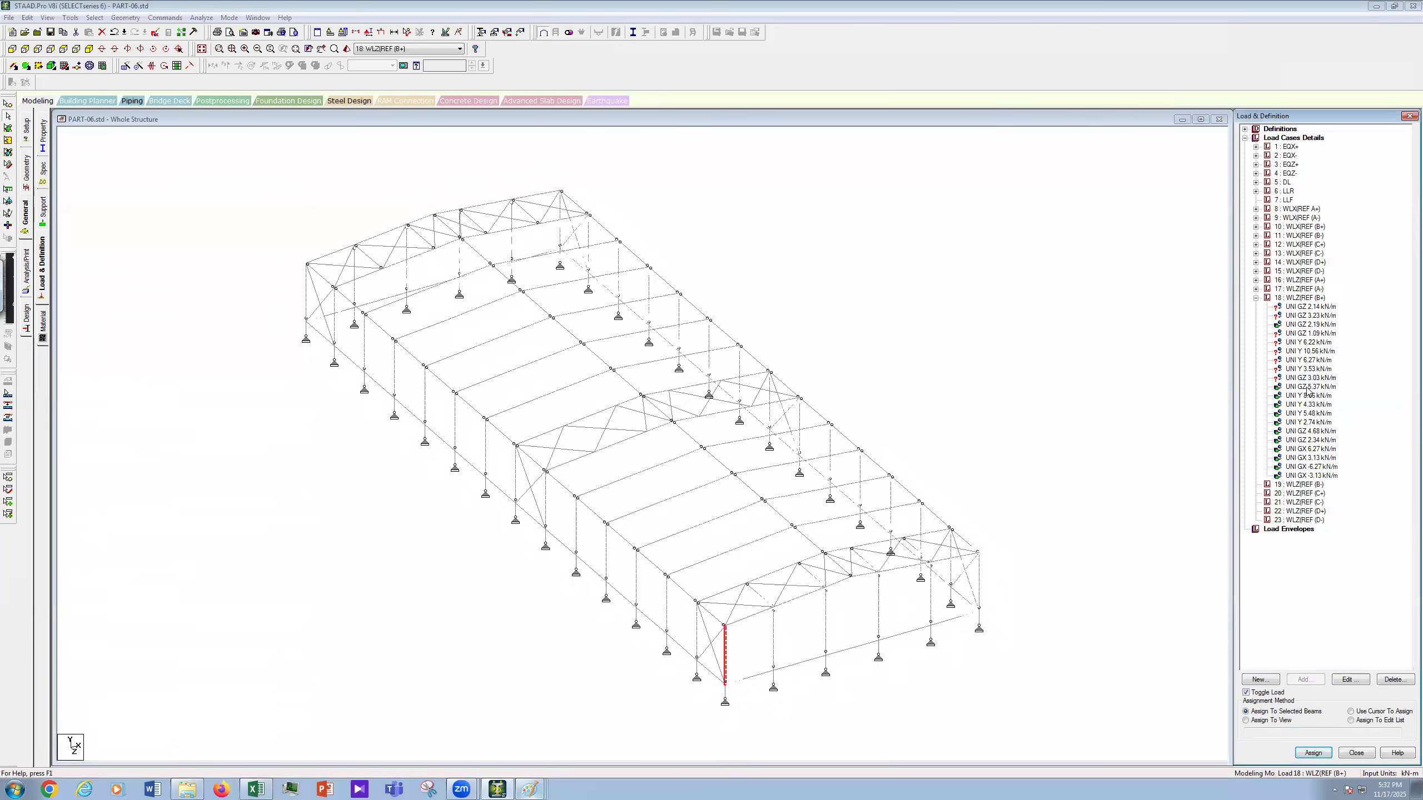
pyautogui.click(1306, 387)
pyautogui.click(773, 648)
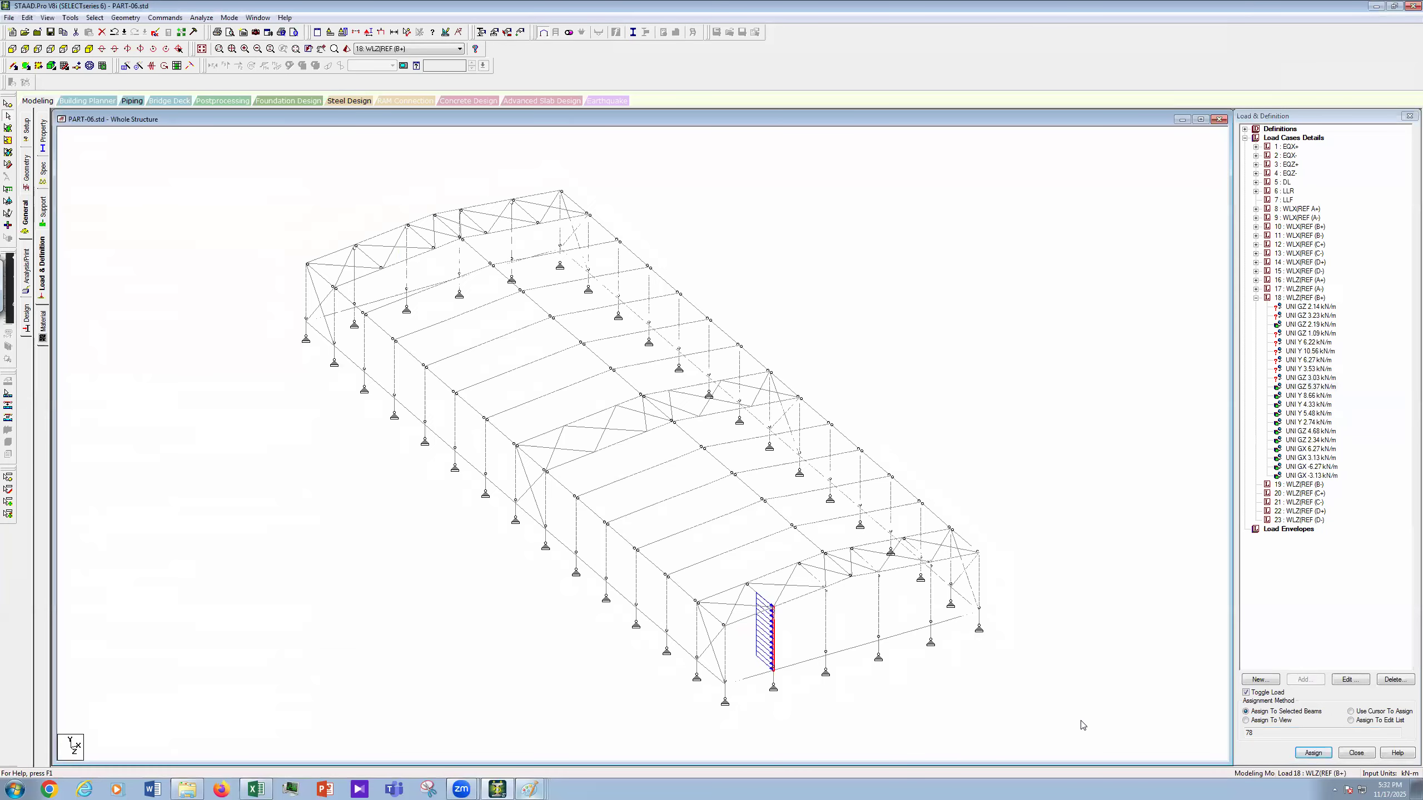
pyautogui.click(1308, 755)
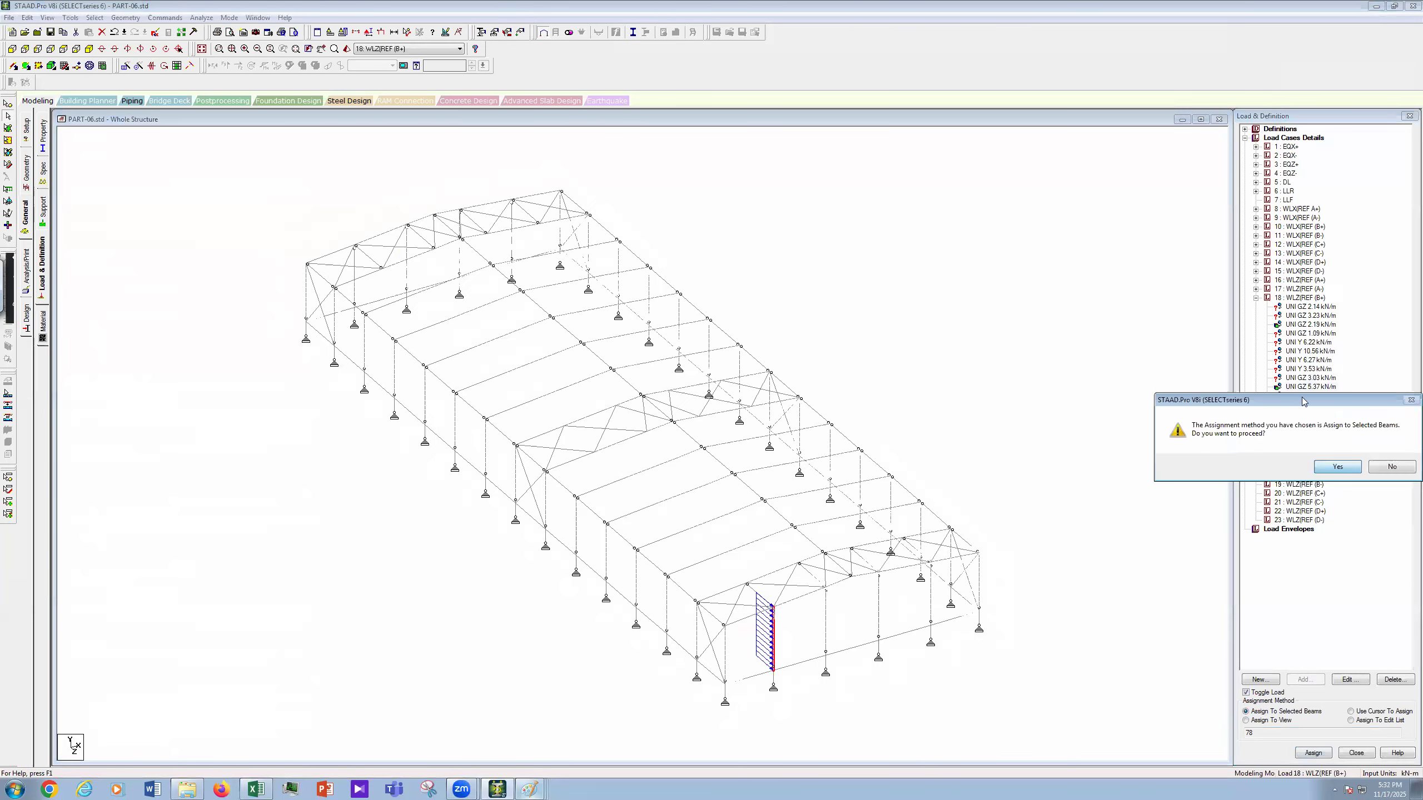
pyautogui.press('Return')
# Step: Unassign the UNI Y 8.66 kN/m load from all the rafter segments carrying it on the three frames behind the rear end frame
pyautogui.click(1304, 396)
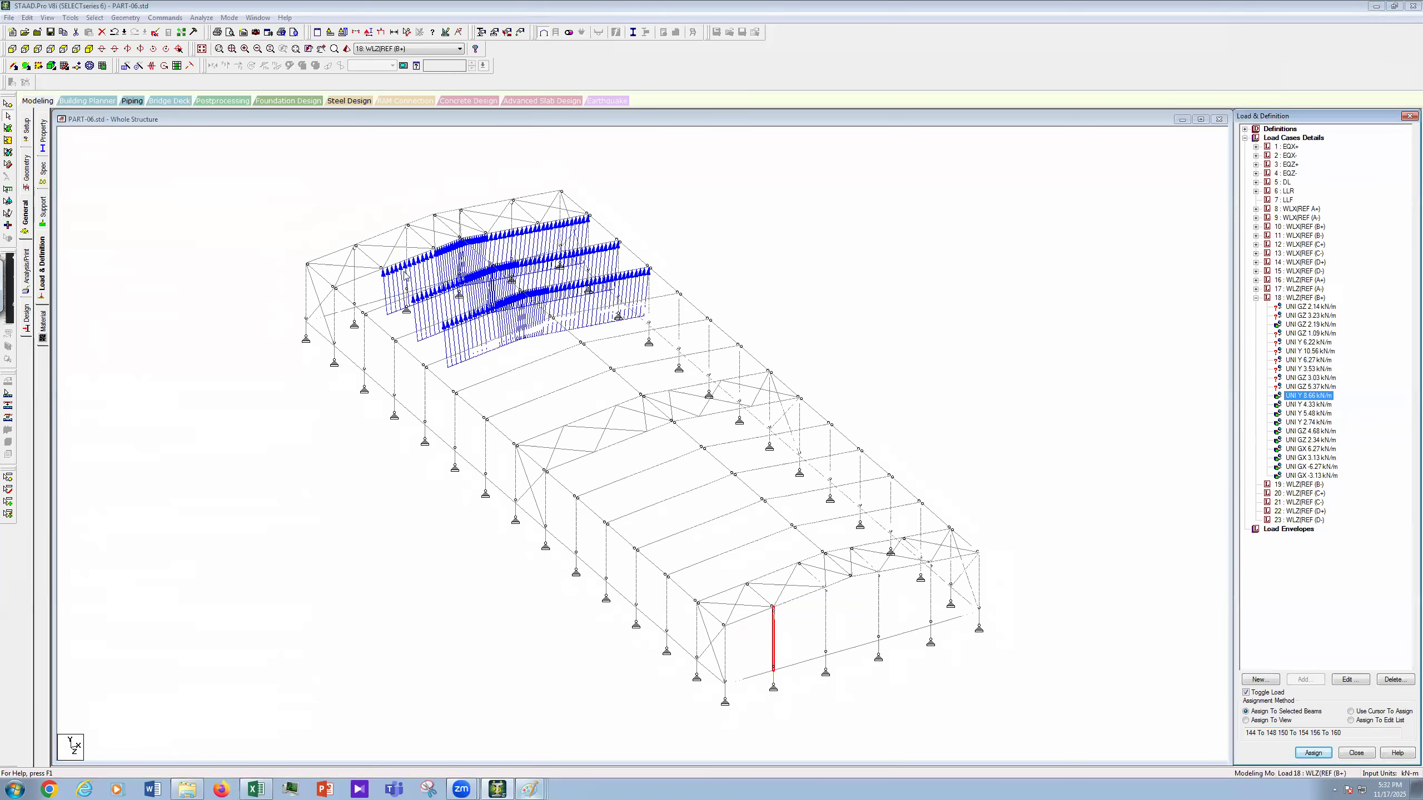
pyautogui.click(458, 243)
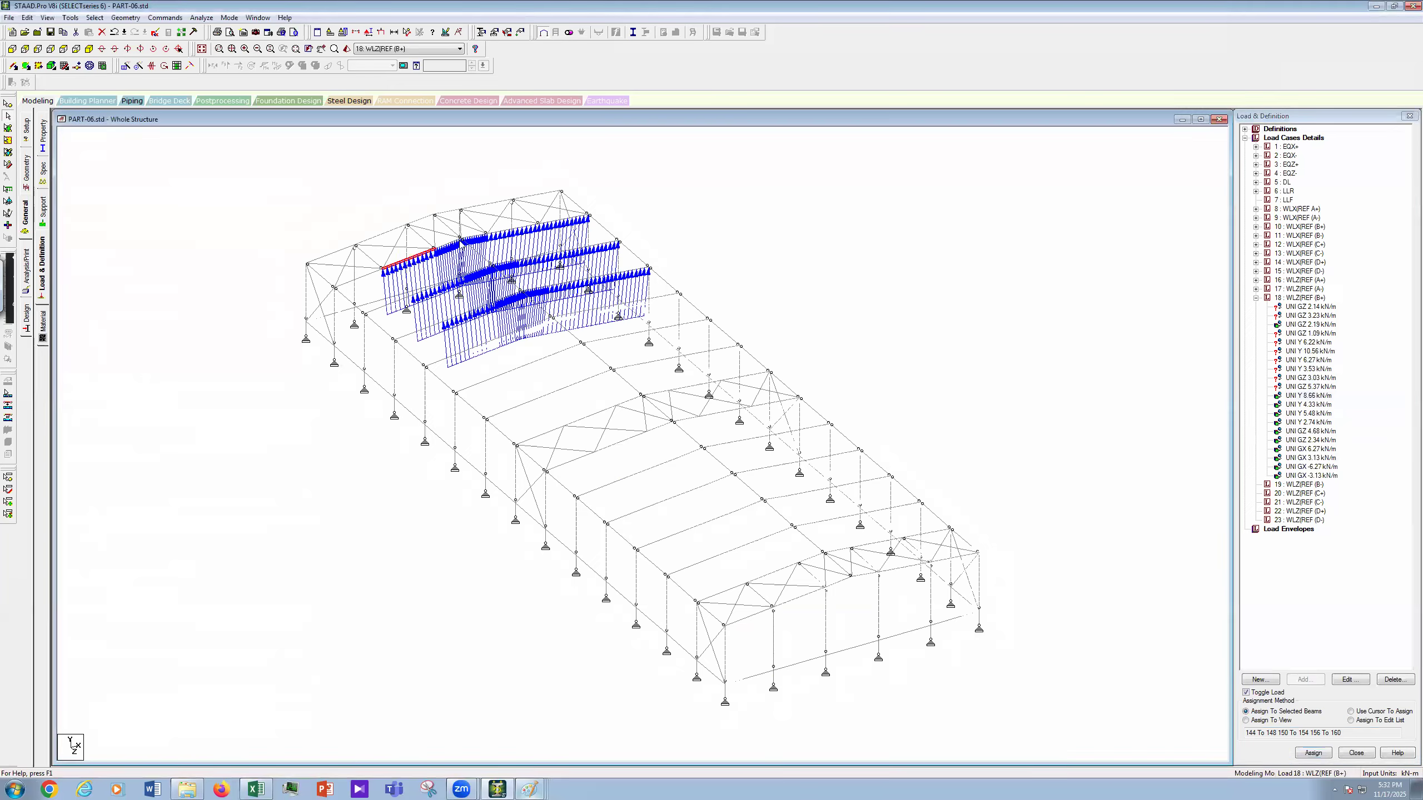
pyautogui.keyDown('ctrl'); pyautogui.click(500, 232); pyautogui.keyUp('ctrl')
pyautogui.keyDown('ctrl'); pyautogui.click(608, 244); pyautogui.keyUp('ctrl')
pyautogui.click(134, 50)
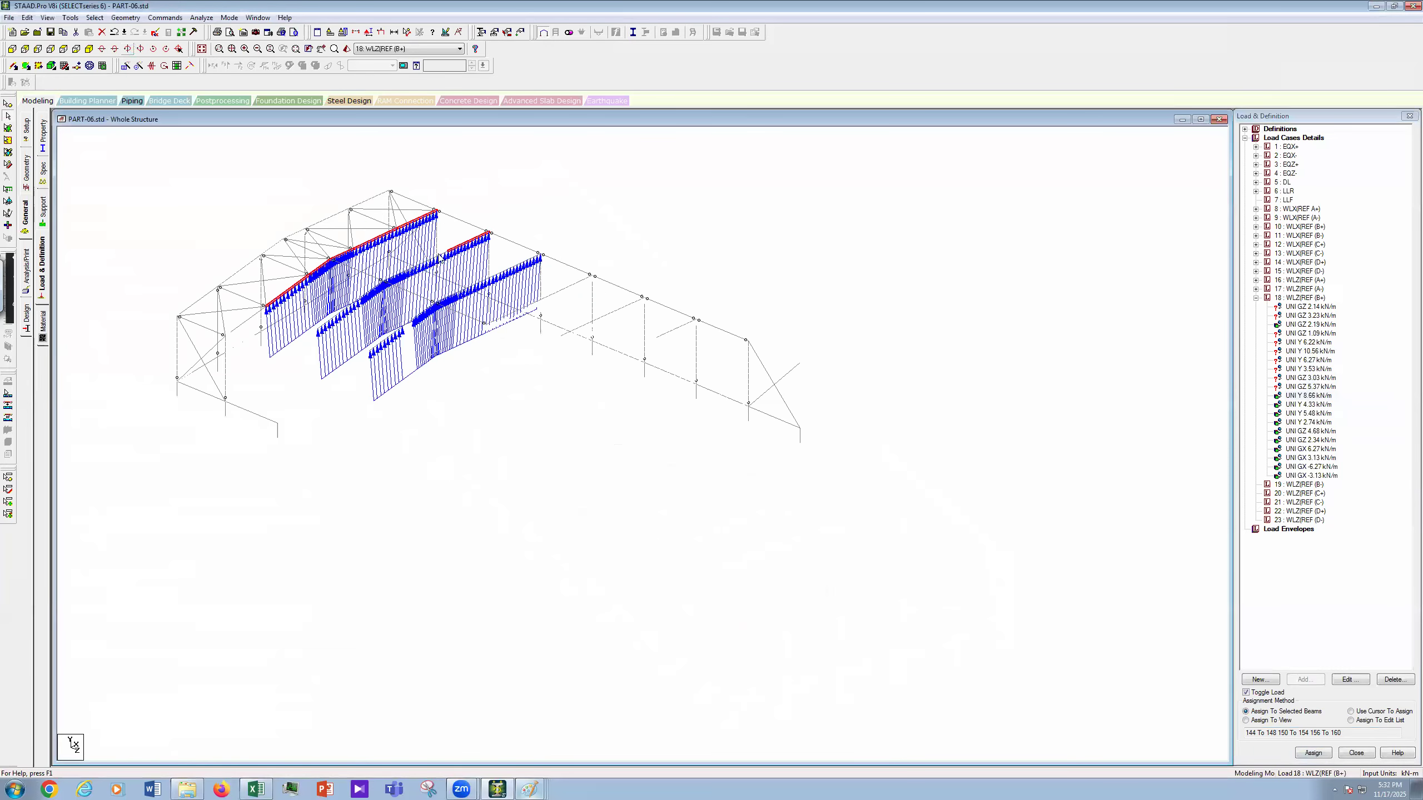
pyautogui.keyDown('ctrl'); pyautogui.click(412, 269); pyautogui.keyUp('ctrl')
pyautogui.keyDown('ctrl'); pyautogui.click(389, 278); pyautogui.keyUp('ctrl')
pyautogui.keyDown('ctrl'); pyautogui.click(380, 285); pyautogui.keyUp('ctrl')
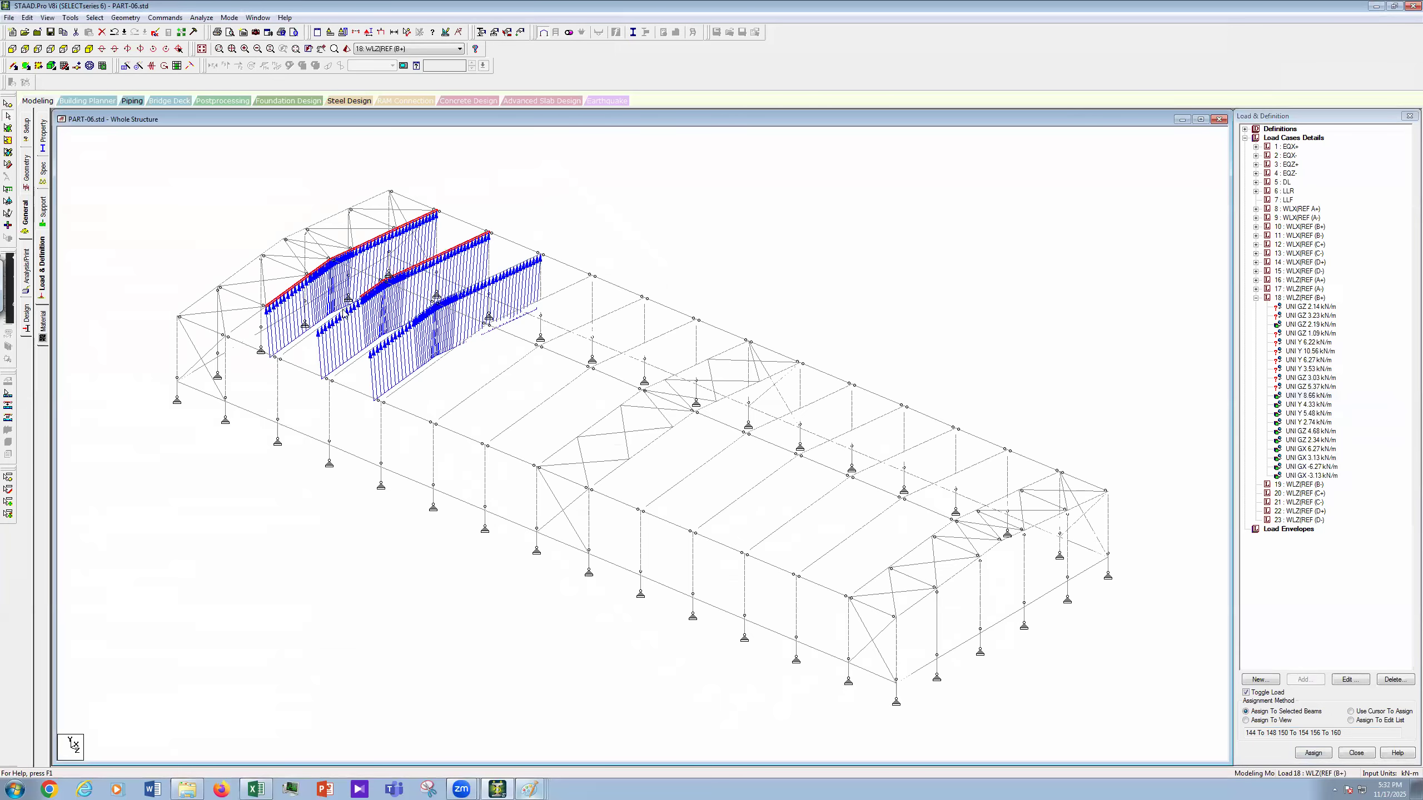
pyautogui.keyDown('ctrl'); pyautogui.click(342, 311); pyautogui.keyUp('ctrl')
pyautogui.keyDown('ctrl'); pyautogui.click(412, 324); pyautogui.keyUp('ctrl')
pyautogui.keyDown('ctrl'); pyautogui.click(499, 276); pyautogui.keyUp('ctrl')
pyautogui.keyDown('ctrl'); pyautogui.click(527, 263); pyautogui.keyUp('ctrl')
pyautogui.click(1306, 755)
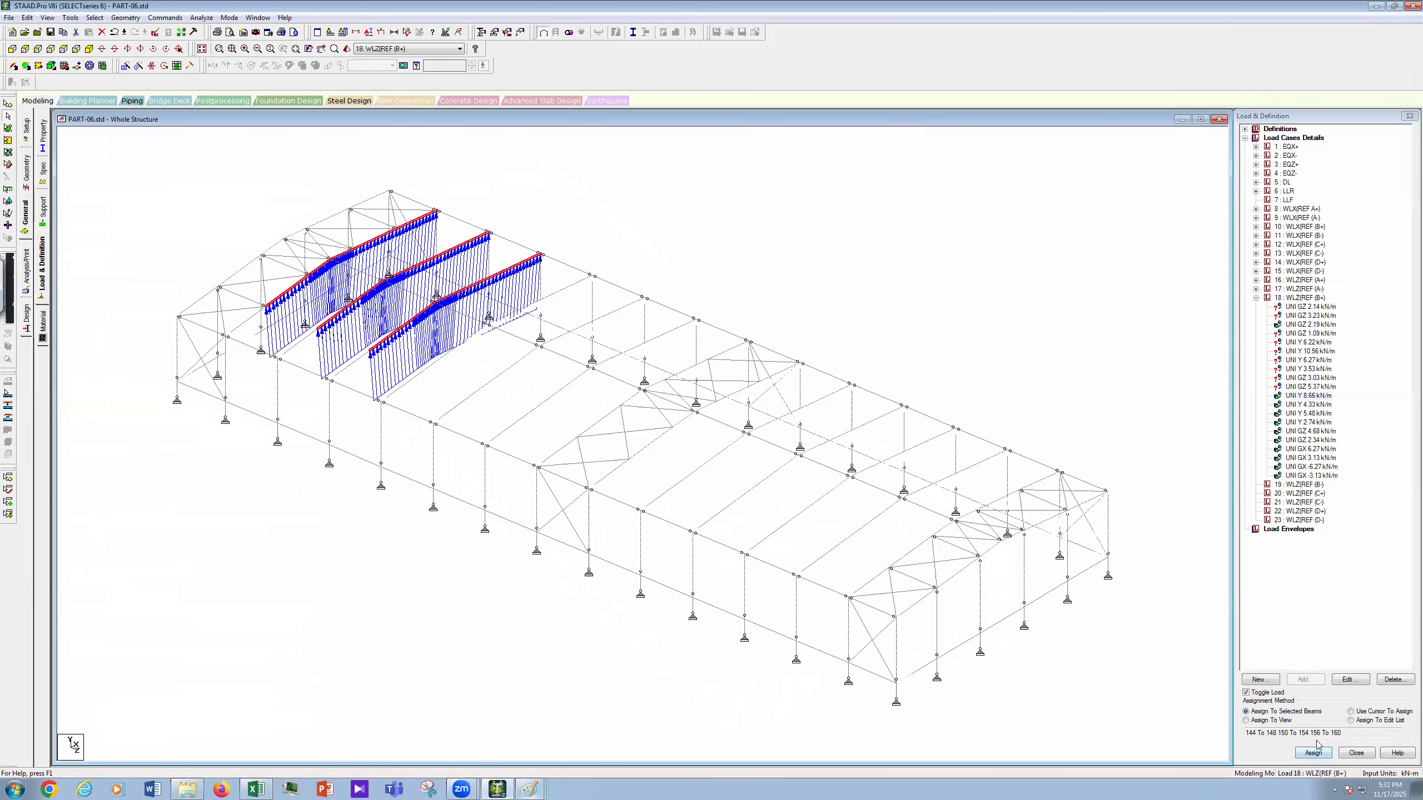
pyautogui.click(1337, 466)
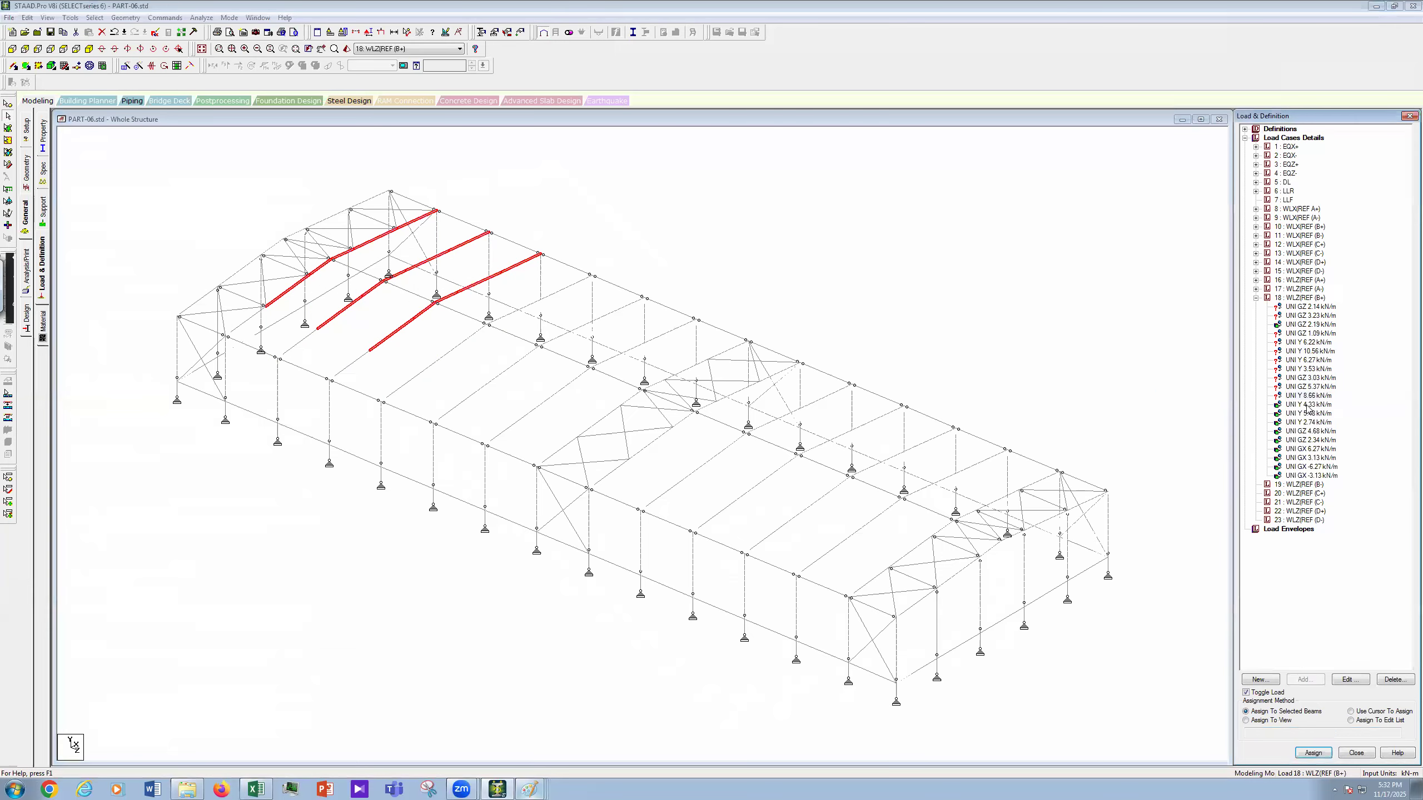
# Step: Unassign the UNI Y 4.33 kN/m load from the rafter segments of the rear end frame
pyautogui.click(1307, 405)
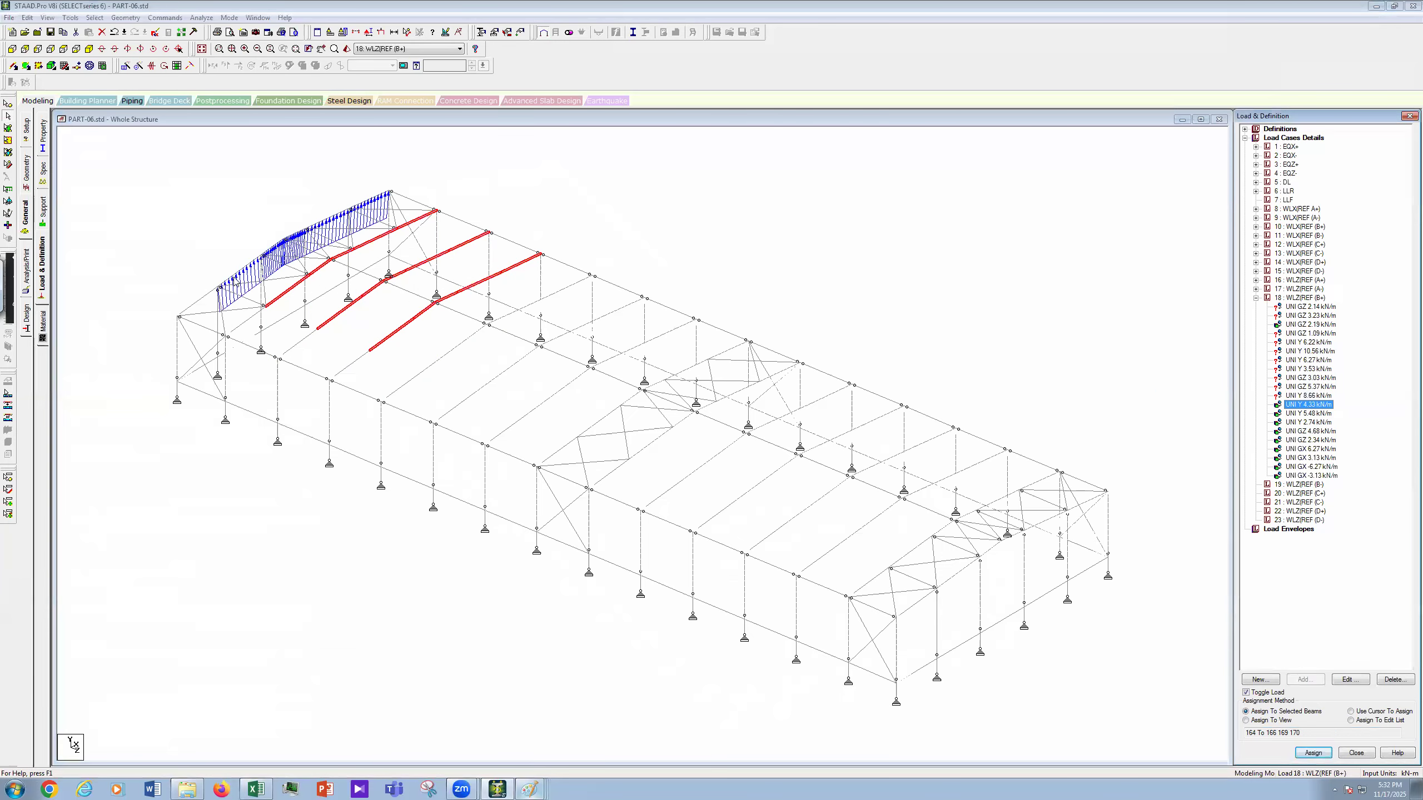
pyautogui.click(239, 278)
pyautogui.keyDown('ctrl'); pyautogui.click(270, 247); pyautogui.keyUp('ctrl')
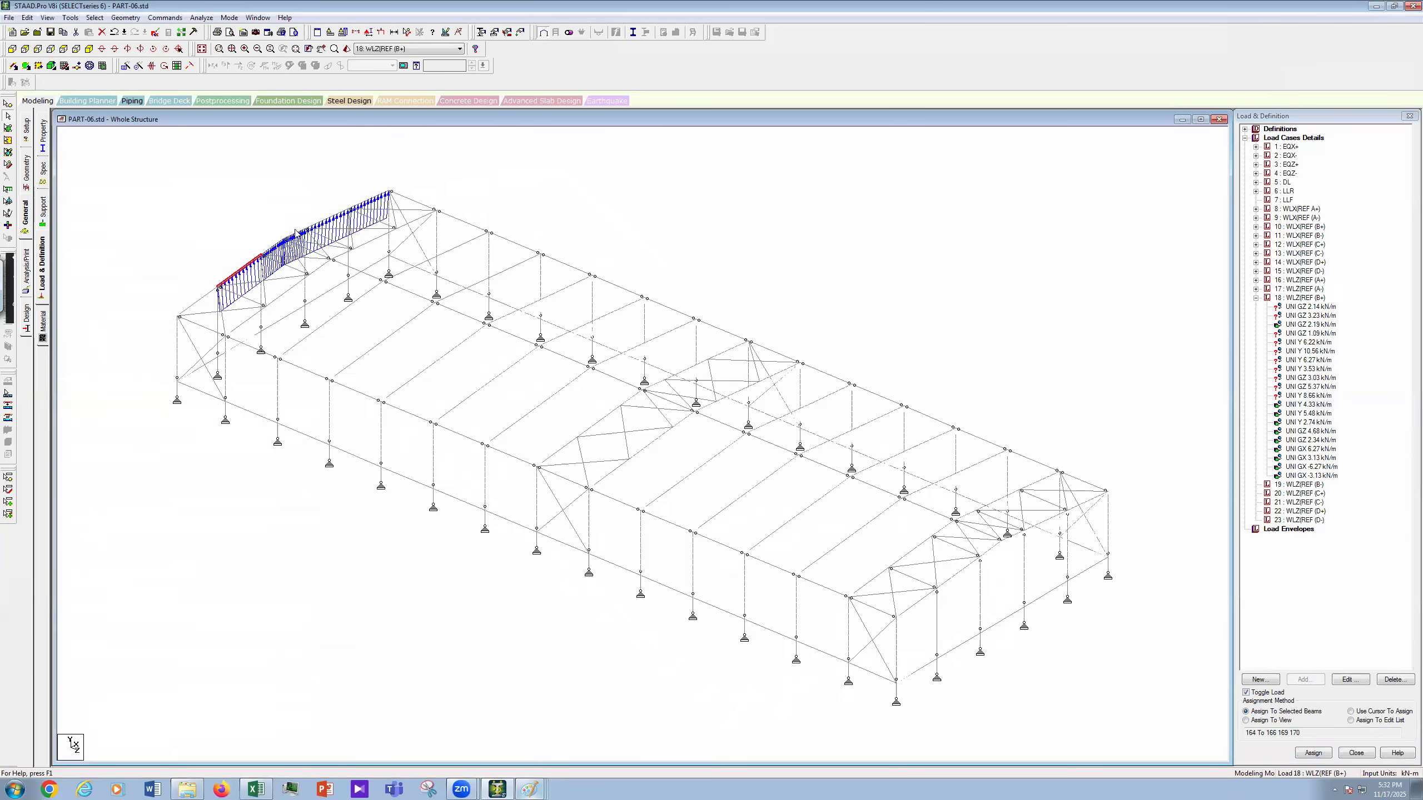
pyautogui.keyDown('ctrl'); pyautogui.click(297, 234); pyautogui.keyUp('ctrl')
pyautogui.keyDown('ctrl'); pyautogui.click(357, 210); pyautogui.keyUp('ctrl')
pyautogui.click(1313, 753)
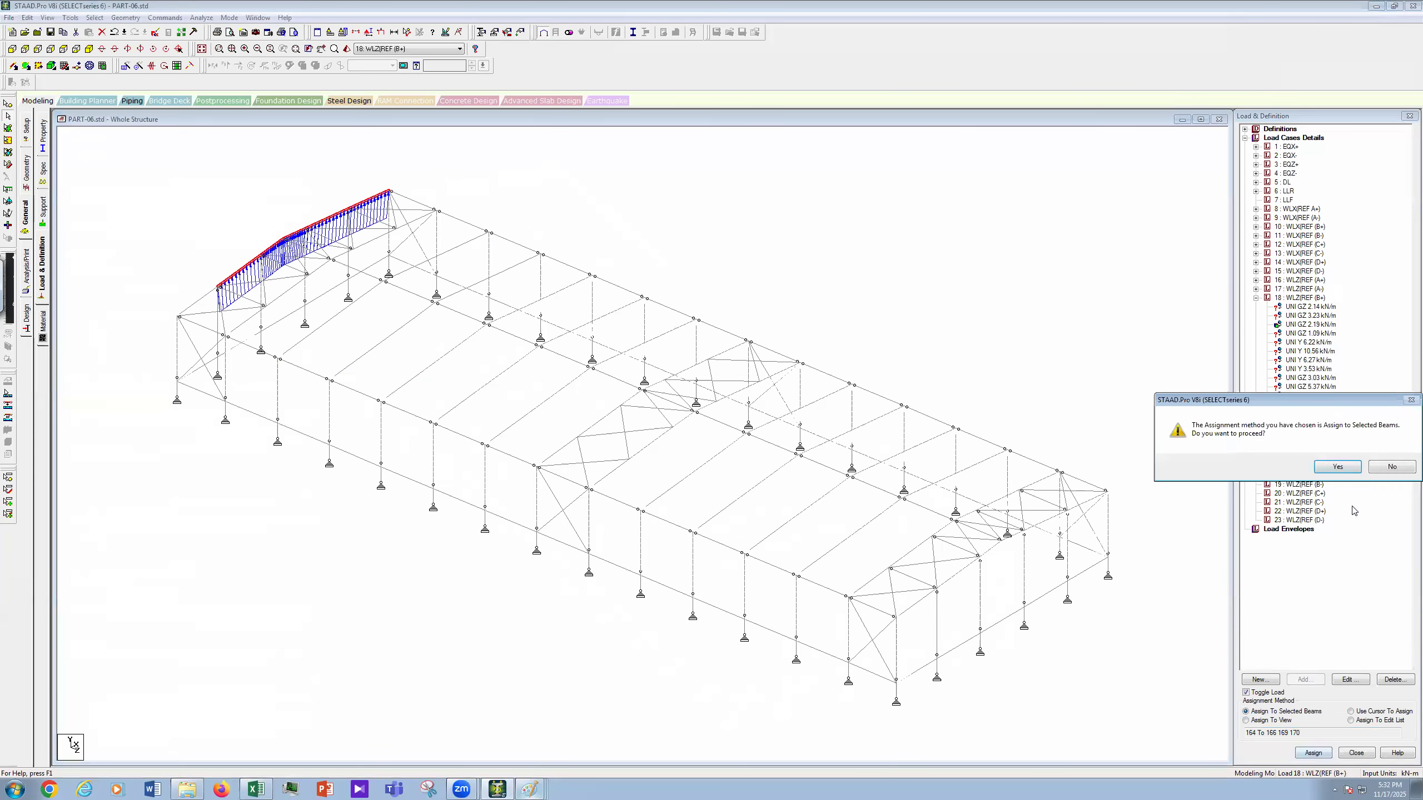
pyautogui.click(1338, 468)
# Step: Pick the UNI Y 5.48 kN/m load and select the rafter segments carrying it on the first two loaded interior frames
pyautogui.click(1308, 413)
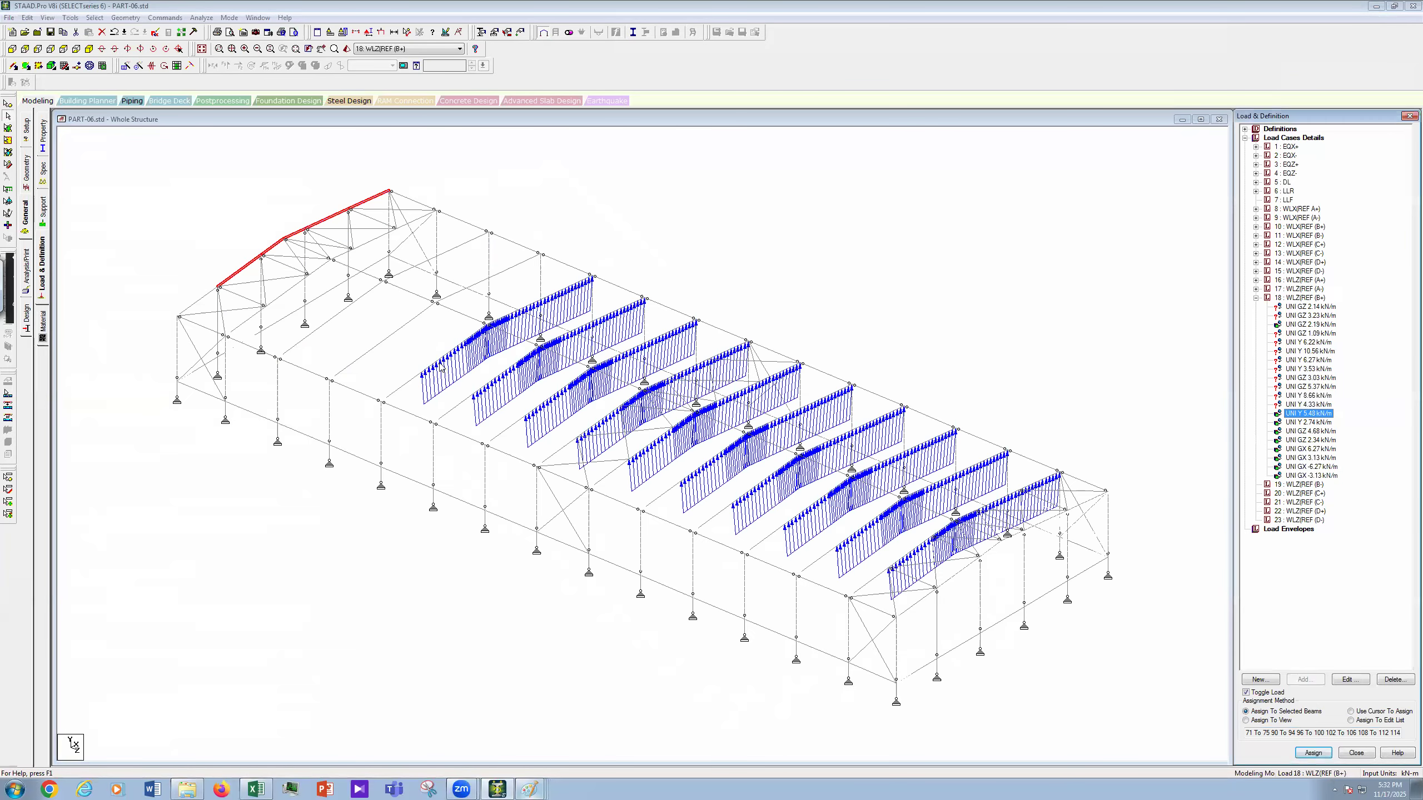
pyautogui.click(474, 335)
pyautogui.keyDown('ctrl'); pyautogui.click(507, 317); pyautogui.keyUp('ctrl')
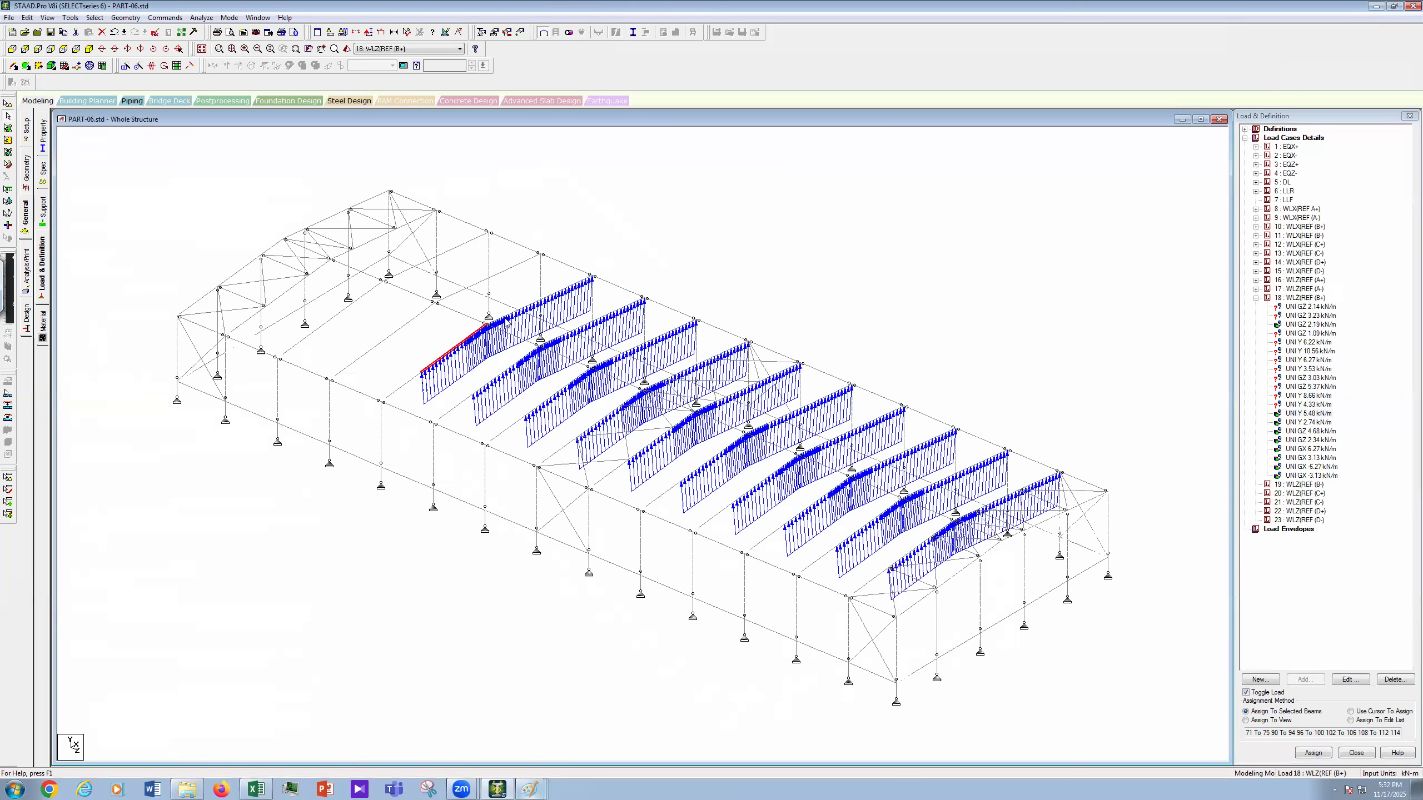
pyautogui.keyDown('ctrl'); pyautogui.click(563, 294); pyautogui.keyUp('ctrl')
pyautogui.keyDown('ctrl'); pyautogui.click(533, 304); pyautogui.keyUp('ctrl')
pyautogui.keyDown('ctrl'); pyautogui.click(619, 310); pyautogui.keyUp('ctrl')
pyautogui.keyDown('ctrl'); pyautogui.click(559, 338); pyautogui.keyUp('ctrl')
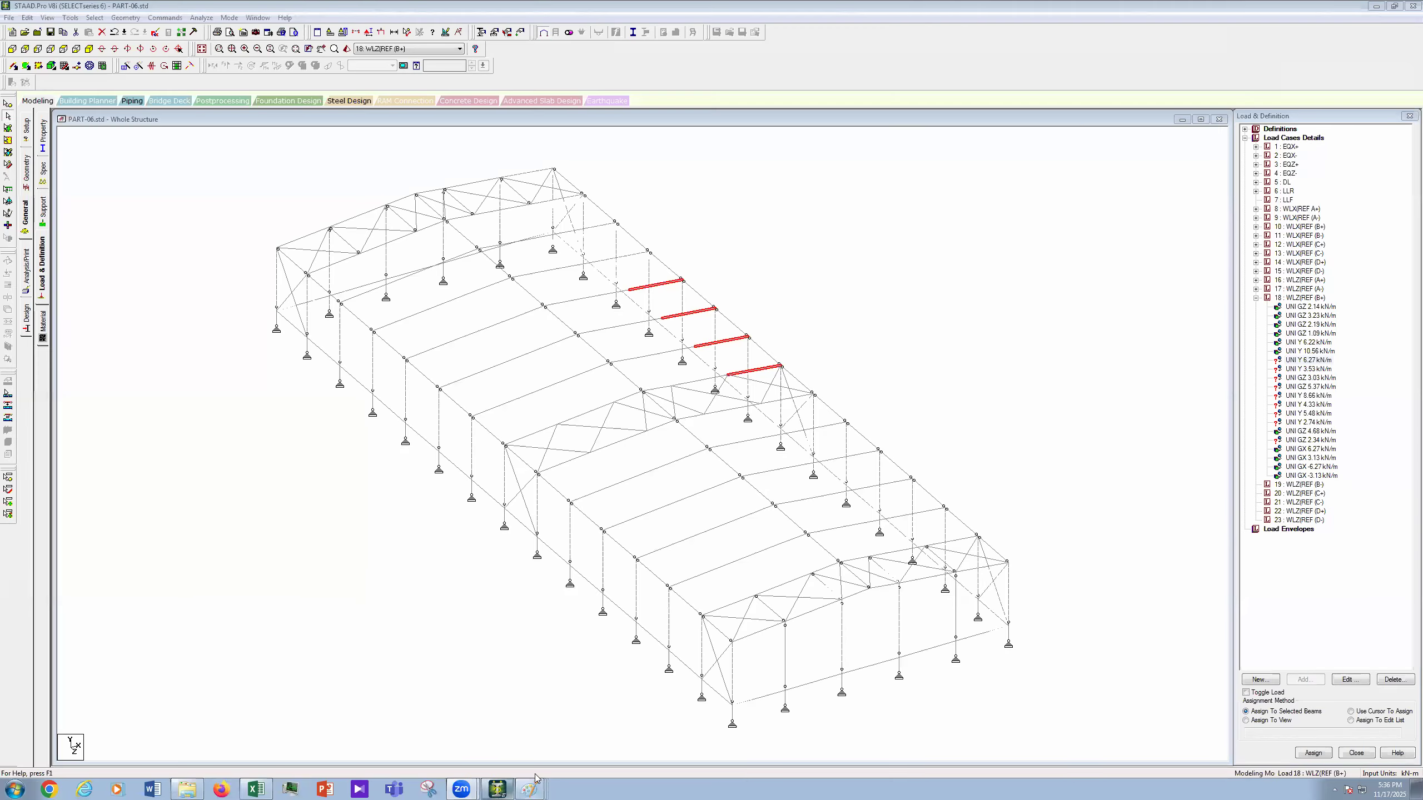
# Step: Switch to Paint to check the longitudinal wind load diagrams in WIND CASES.JPG, then return to the STAAD.Pro model
pyautogui.moveTo(529, 787)
pyautogui.click(522, 763)
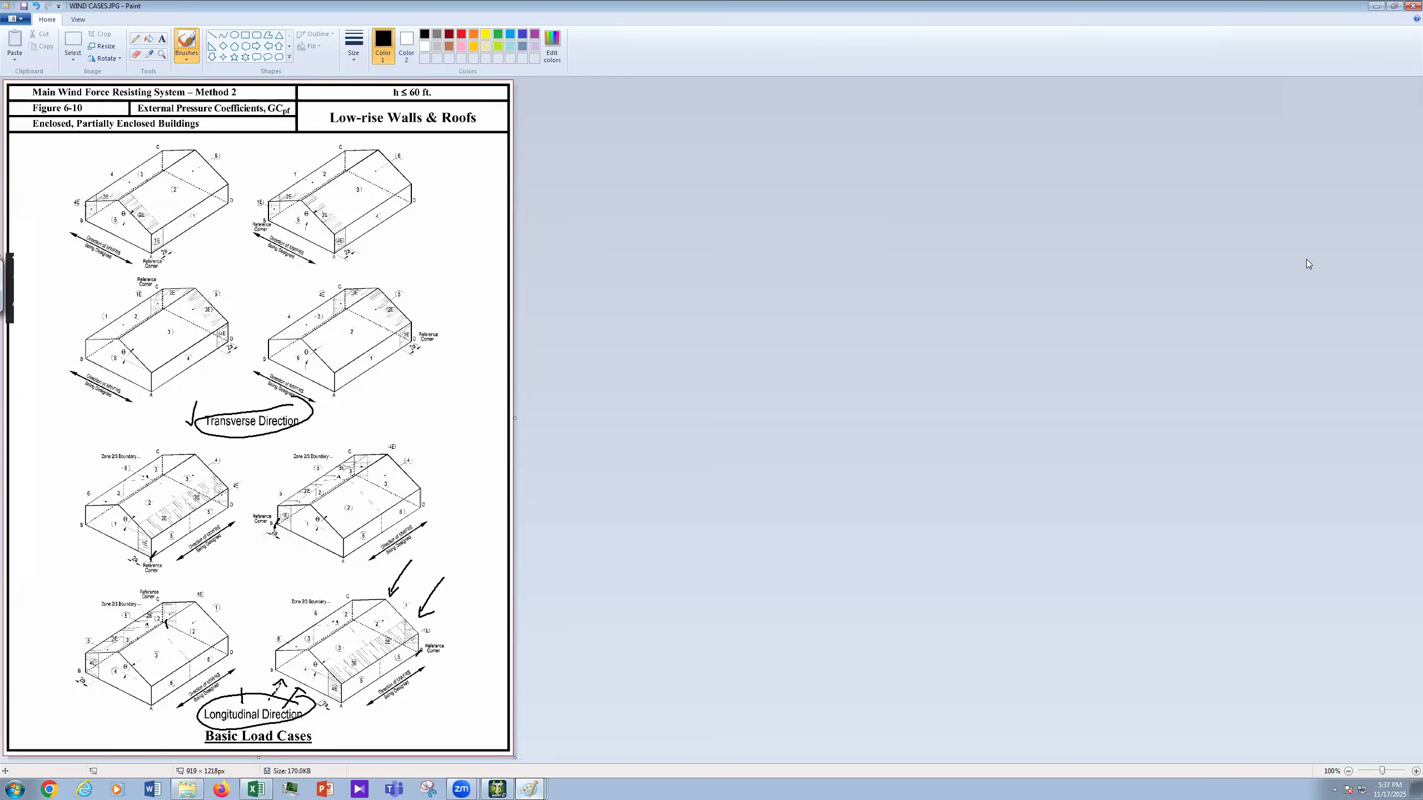
pyautogui.moveTo(502, 787)
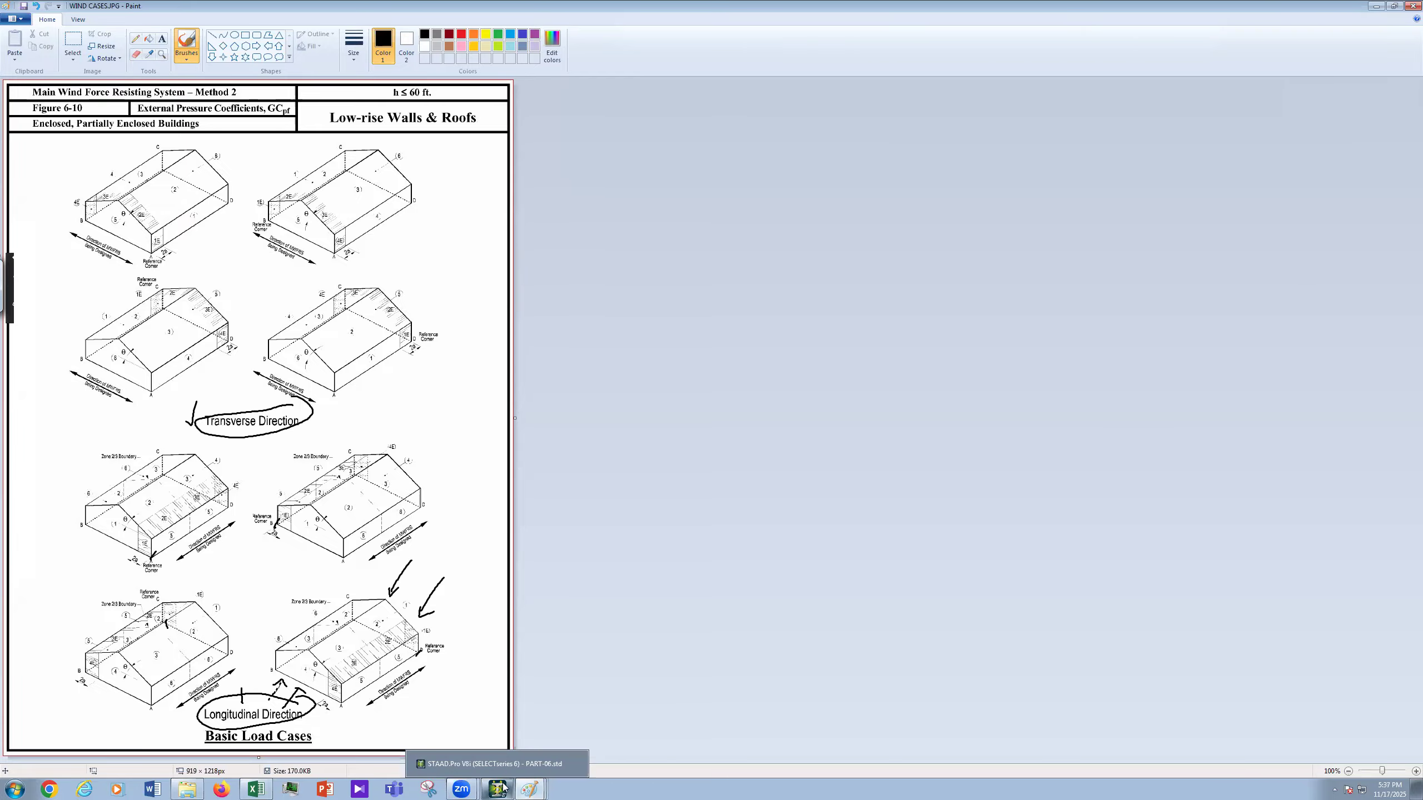
pyautogui.click(502, 787)
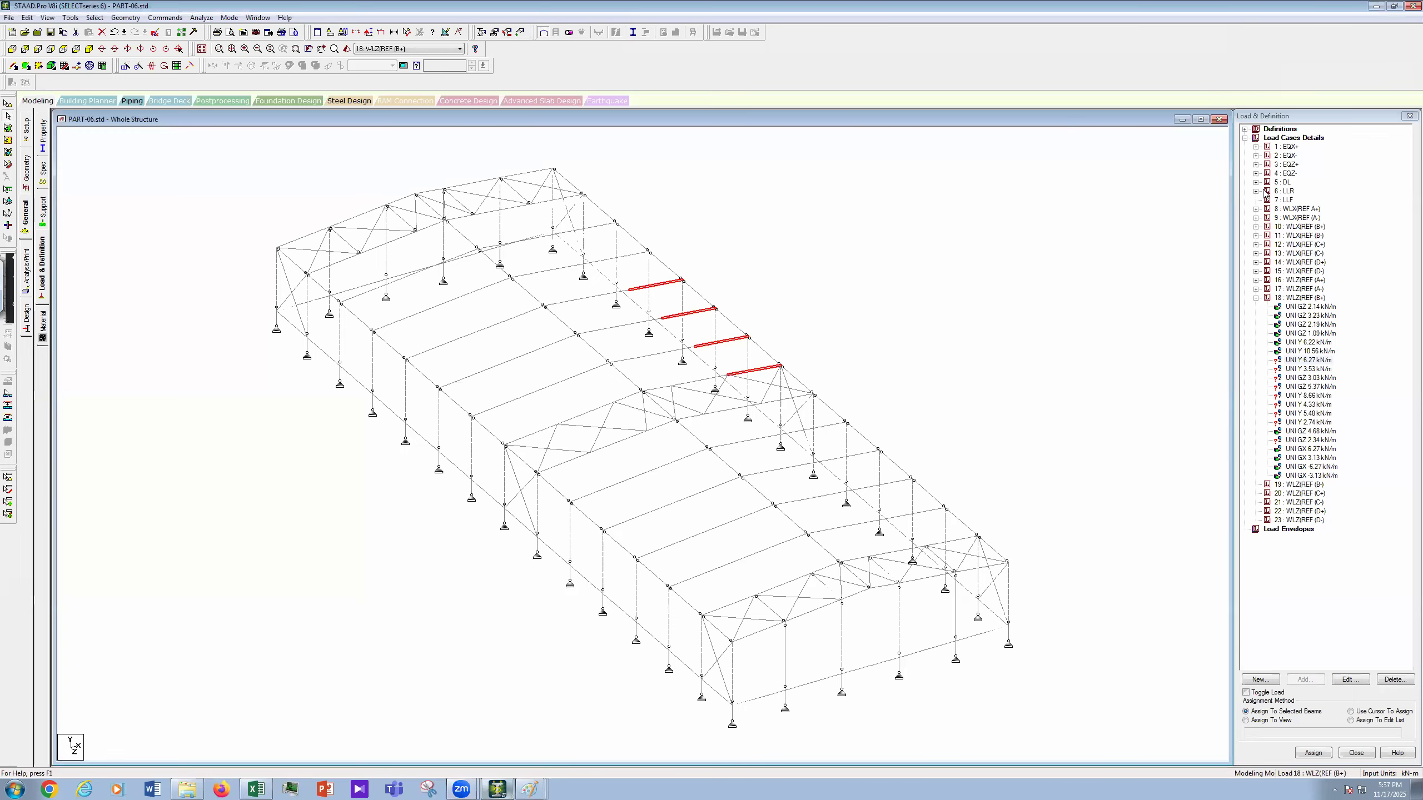
# Step: Clear the beam selection and review the members assigned to each load of case 18, from UNI GZ 2.14 to UNI Y 6.27 kN/m
pyautogui.click(1035, 298)
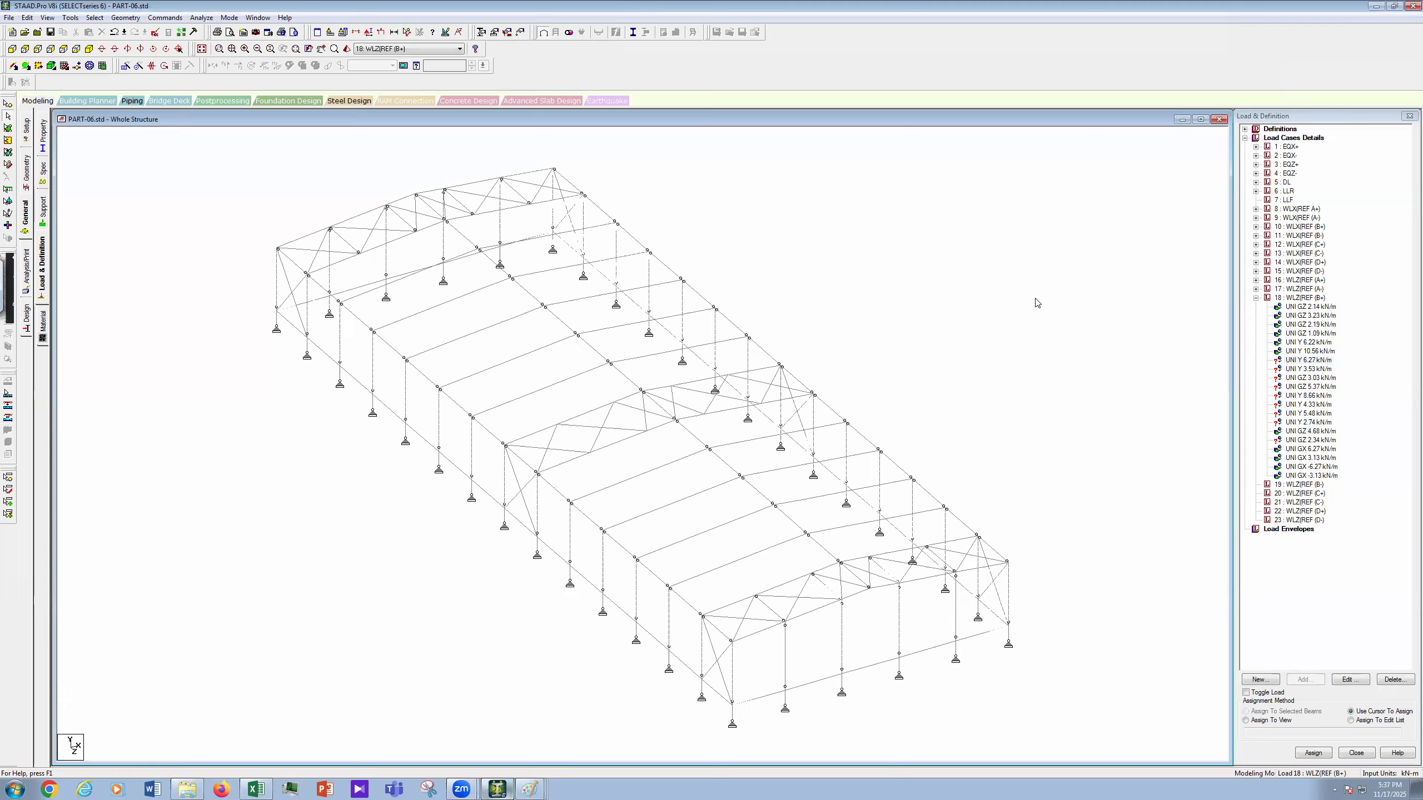
pyautogui.scroll(1, 1354, 349)
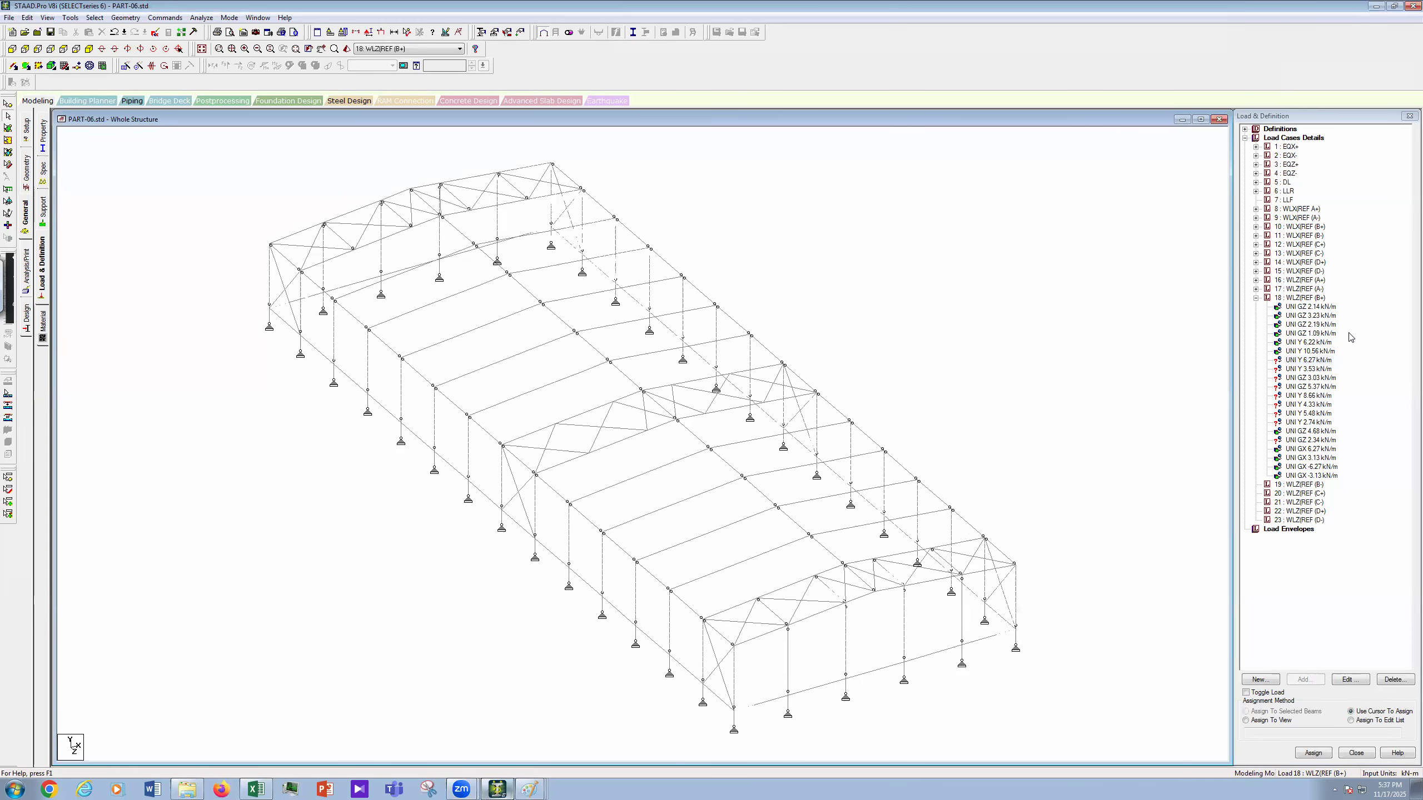
pyautogui.click(1310, 307)
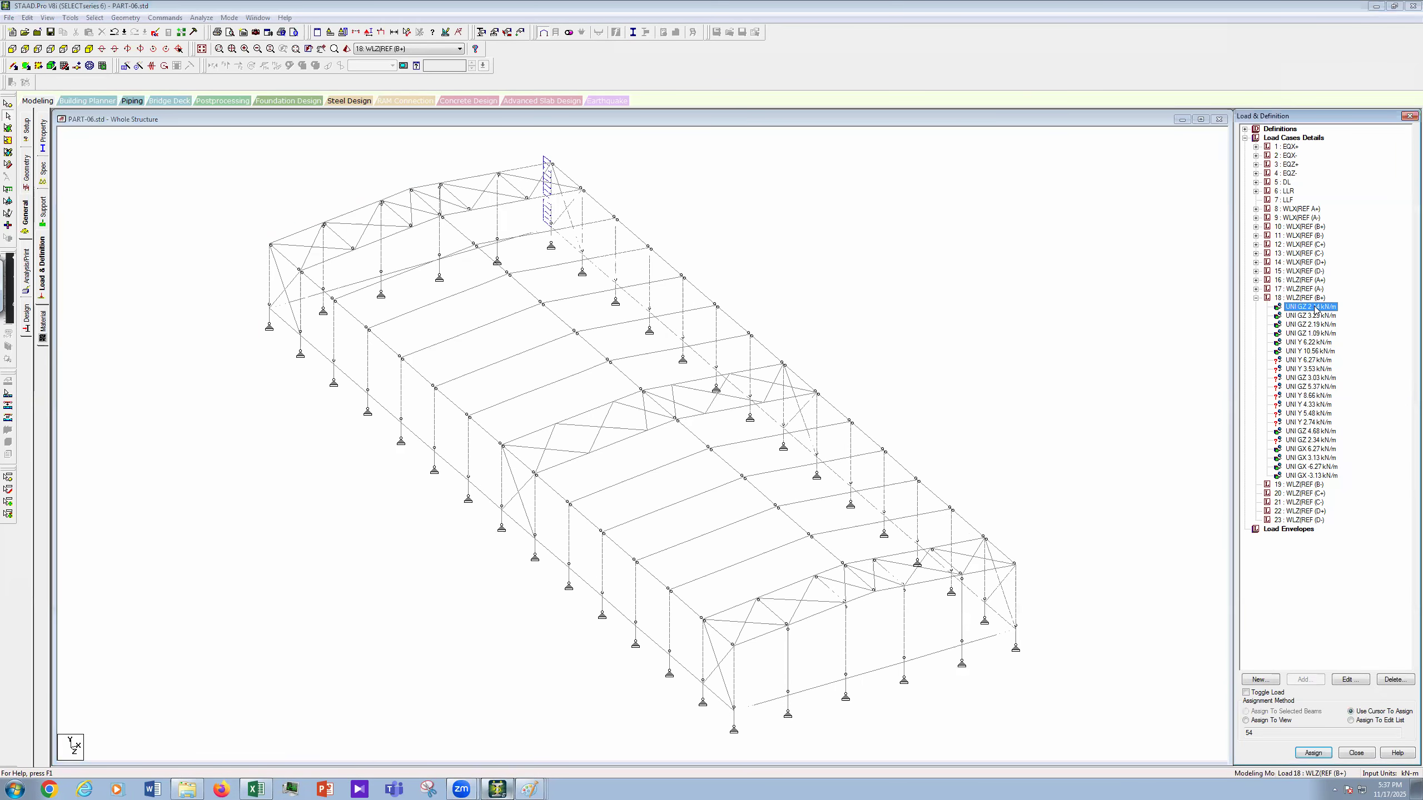
pyautogui.press('Down')
pyautogui.press('Down')
pyautogui.press('Down')
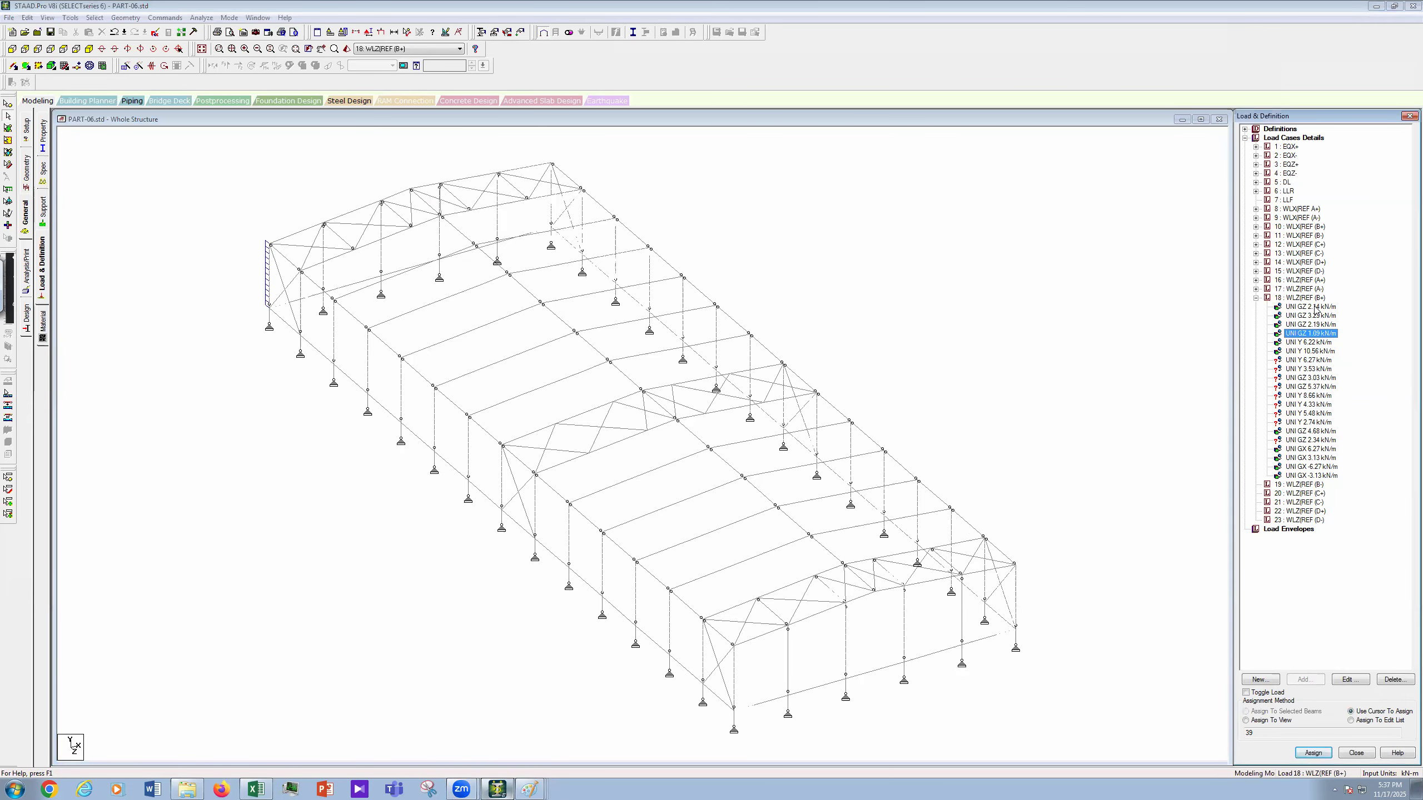
pyautogui.press('Down')
pyautogui.press('Down')
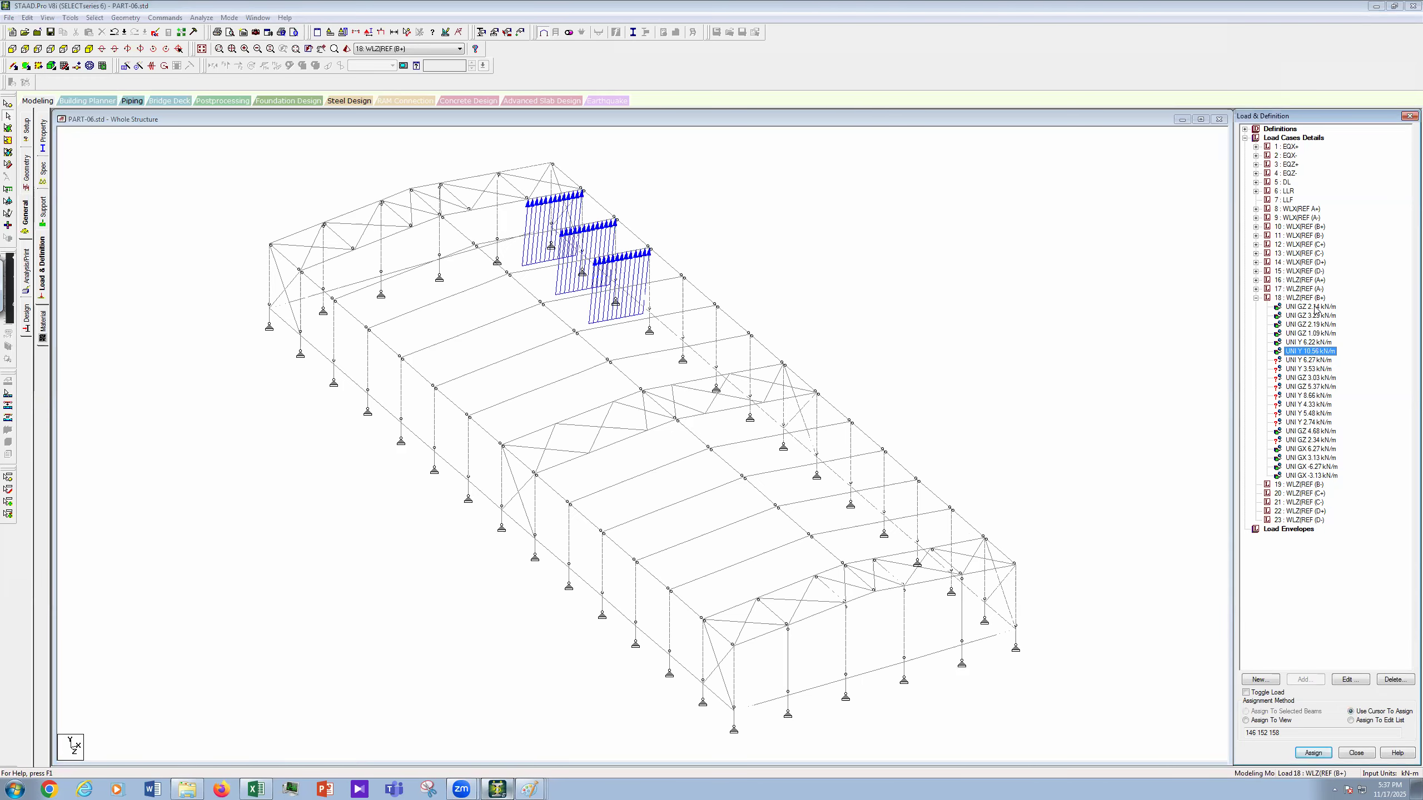
pyautogui.press('Down')
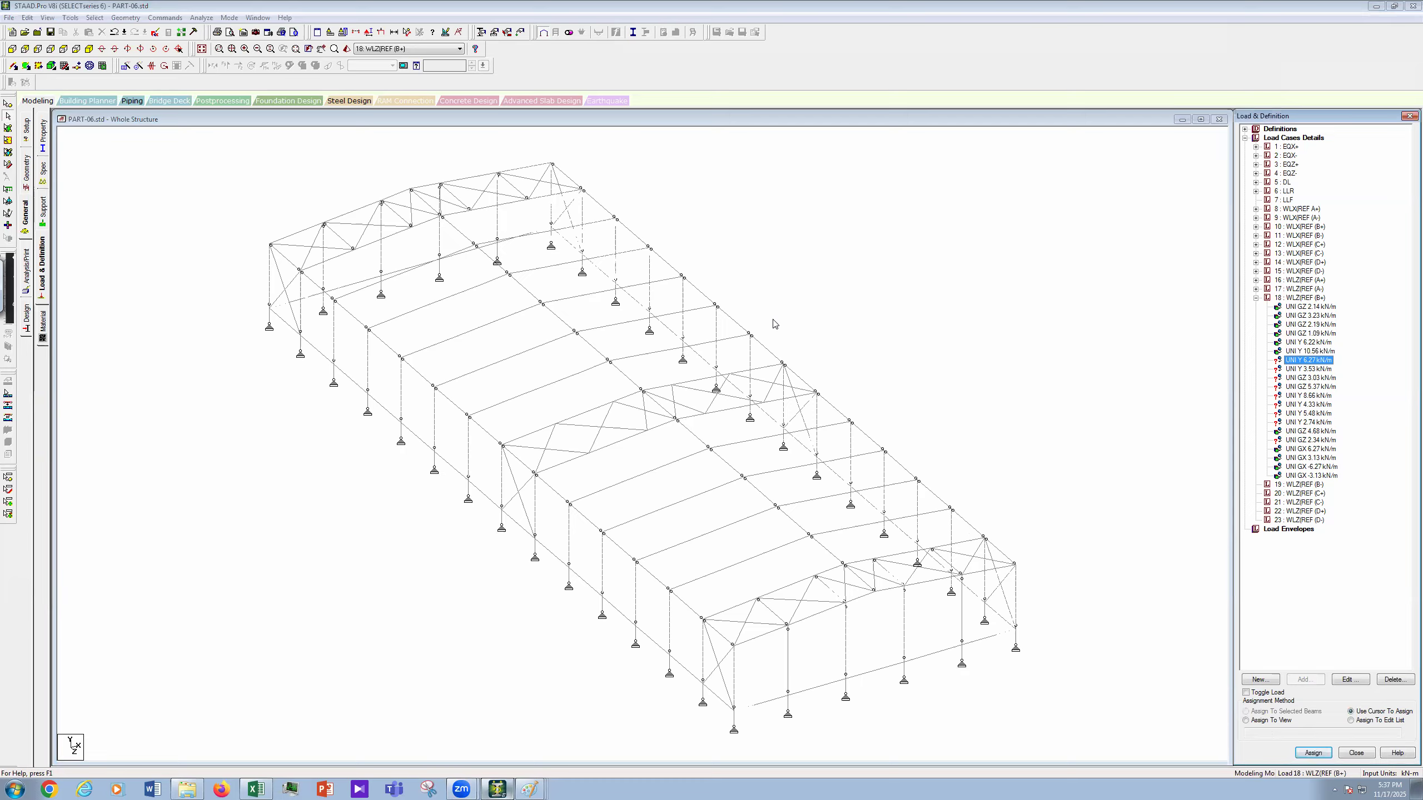
# Step: Assign the UNI Y 6.27 kN/m load to the far-side eaves rafter segments of the nine interior frames nearest the front end frame
pyautogui.click(1320, 362)
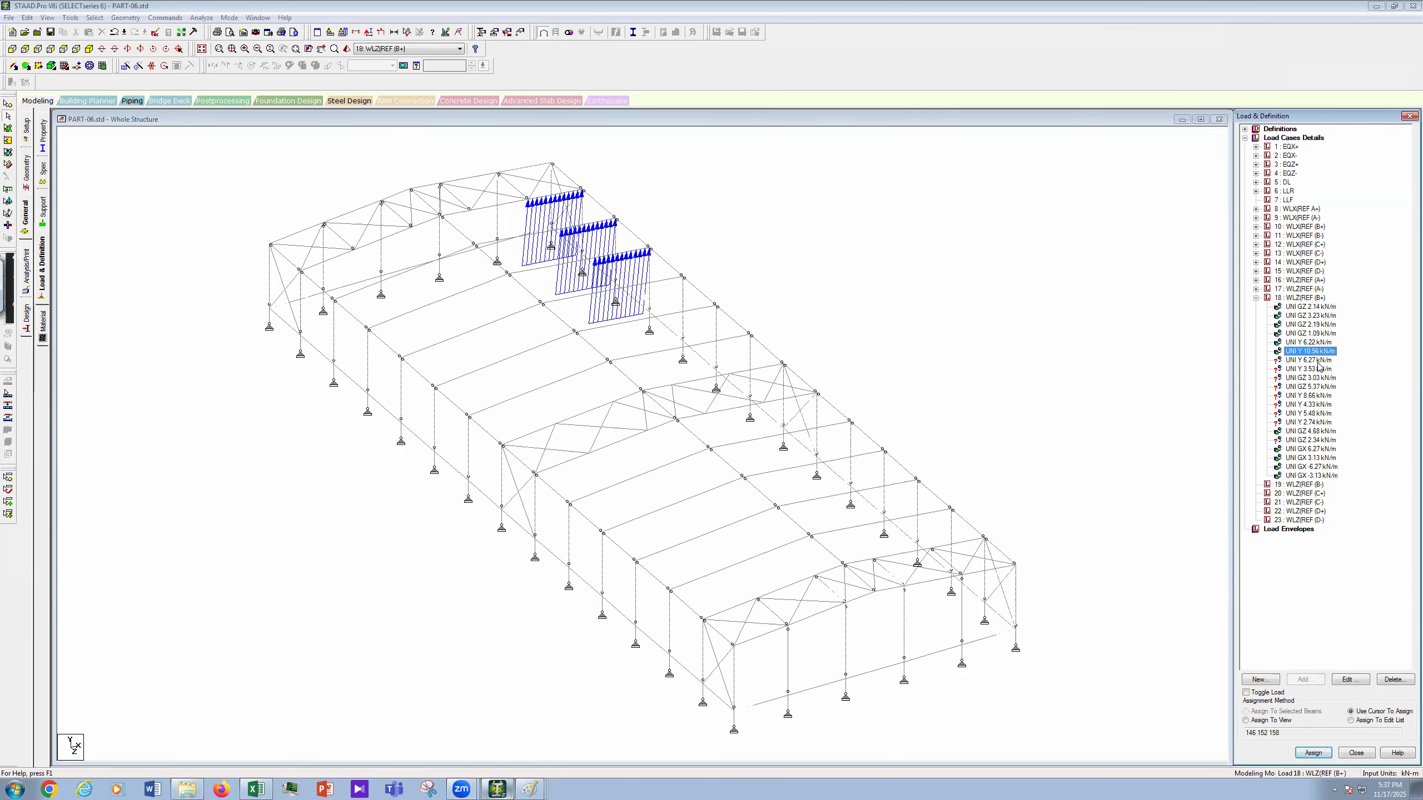
pyautogui.click(699, 312)
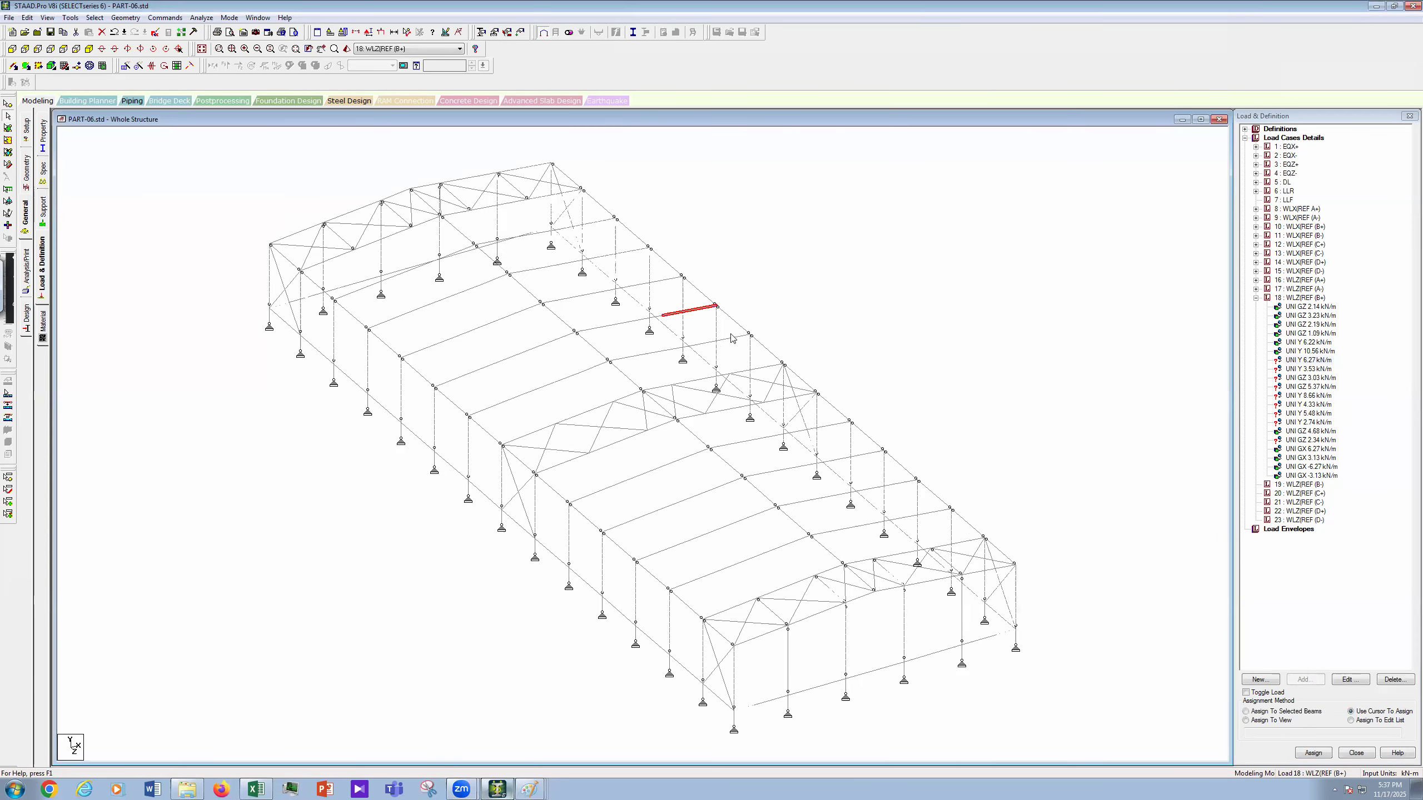
pyautogui.click(737, 338)
pyautogui.click(766, 369)
pyautogui.click(790, 397)
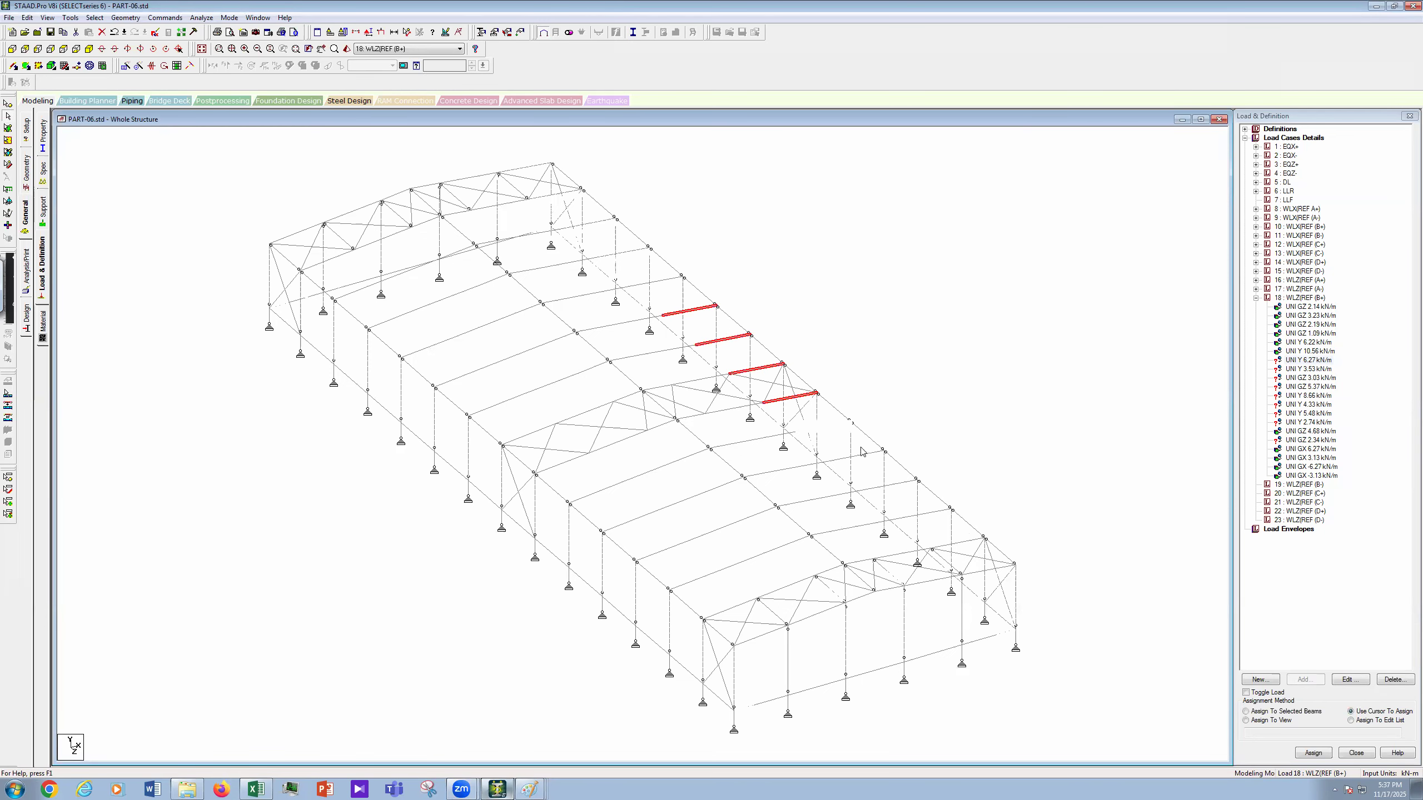
pyautogui.click(823, 427)
pyautogui.click(863, 455)
pyautogui.click(926, 513)
pyautogui.click(968, 540)
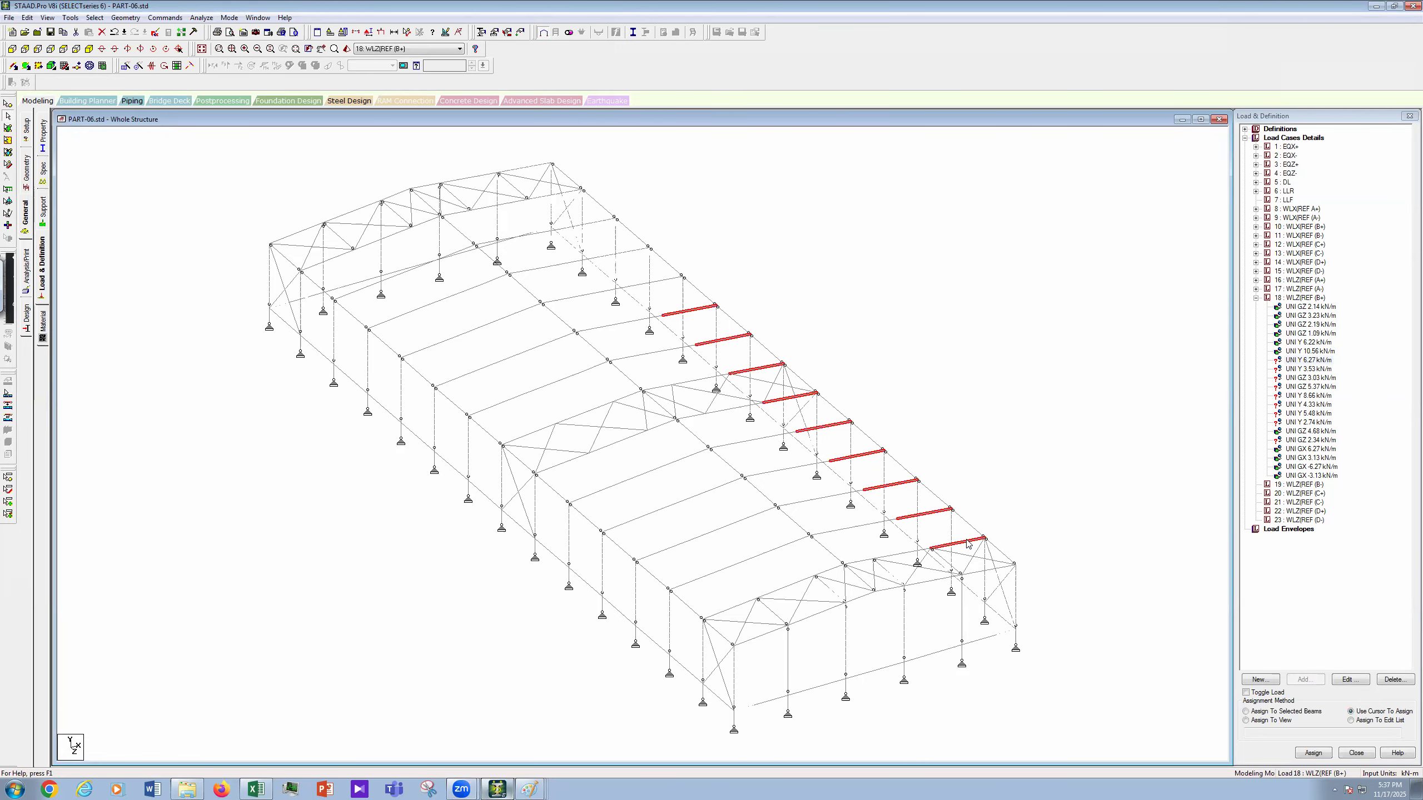
pyautogui.click(1292, 713)
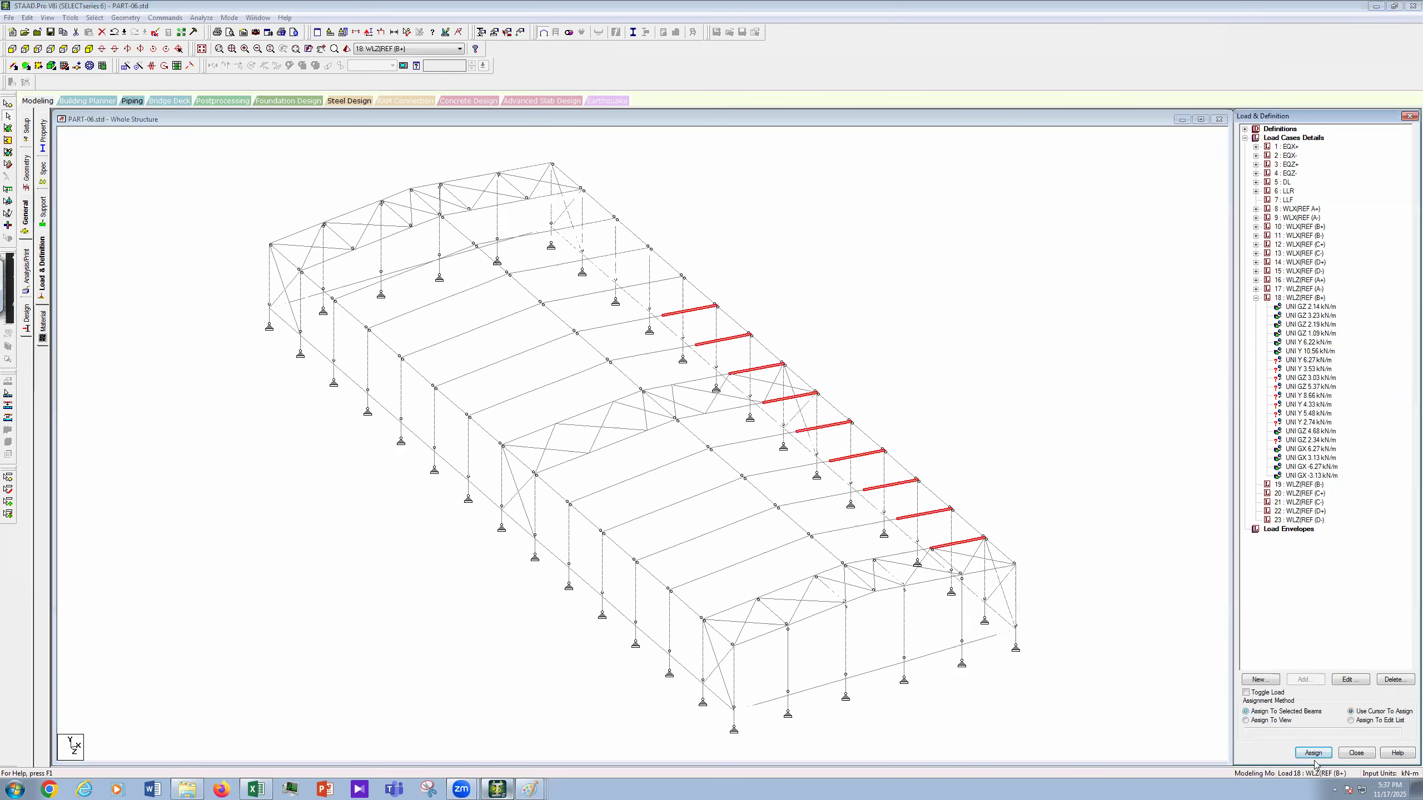
pyautogui.click(1337, 467)
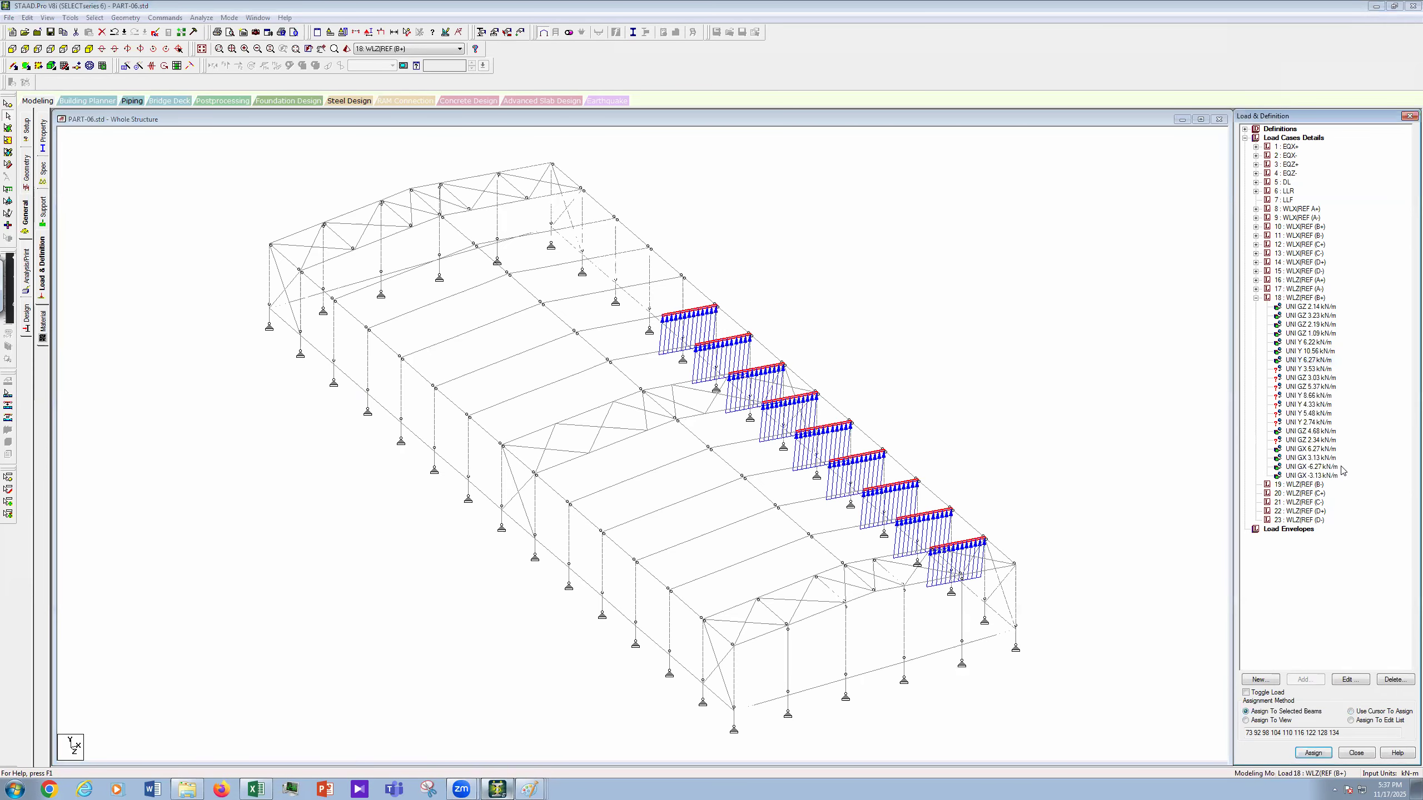
# Step: Assign the UNI Y 3.53 kN/m load to the front end frame's far eaves rafter segment and the next GZ load to the corner column below
pyautogui.click(1313, 370)
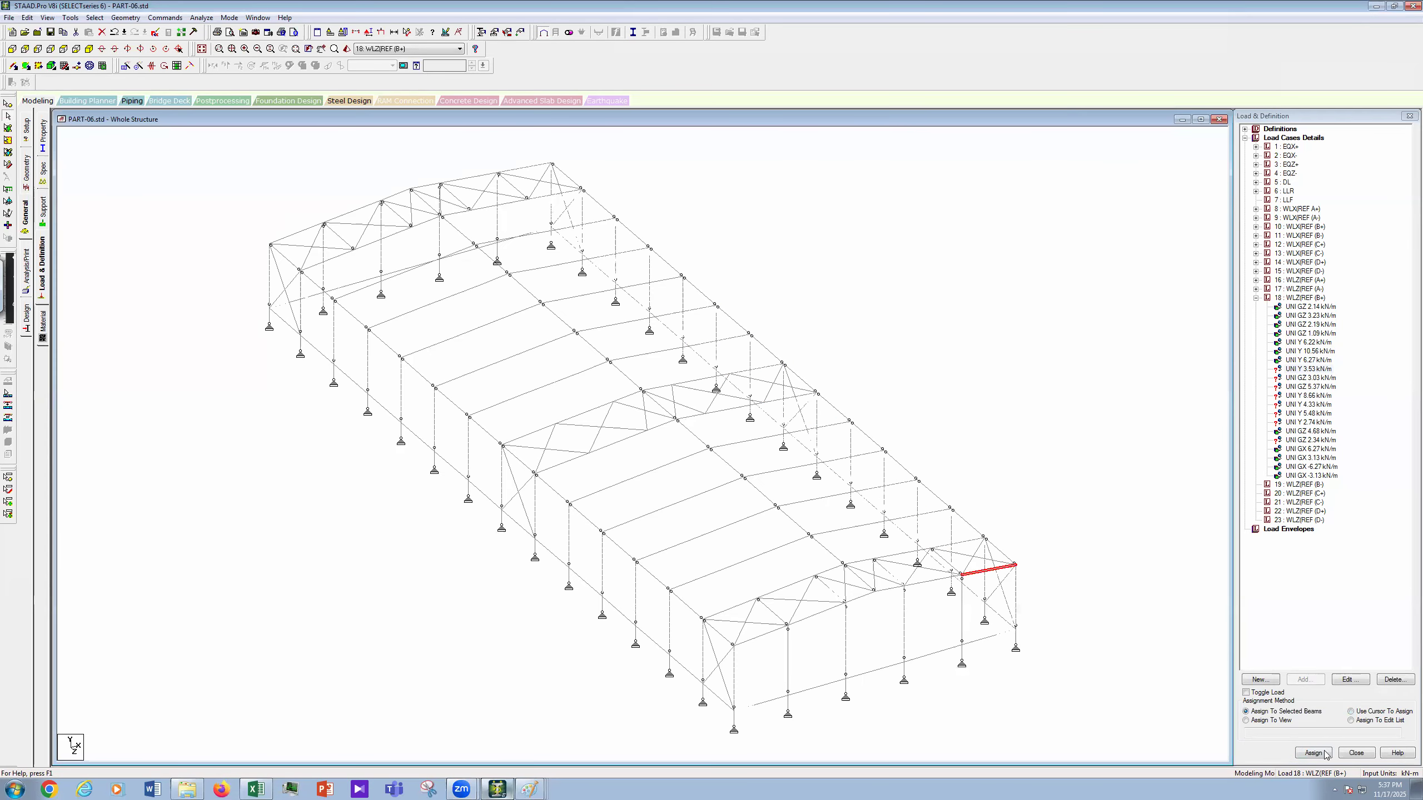
pyautogui.click(1323, 751)
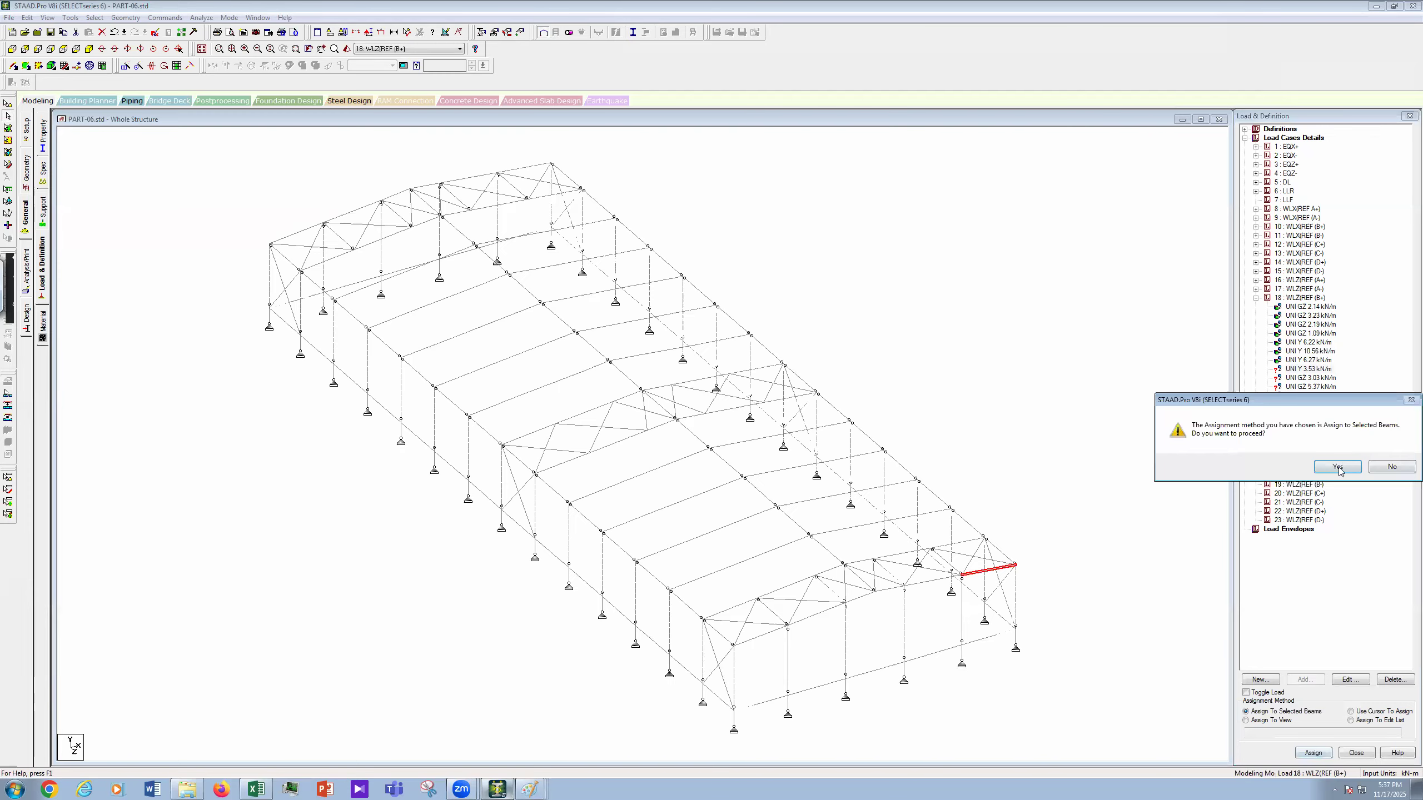
pyautogui.click(1338, 468)
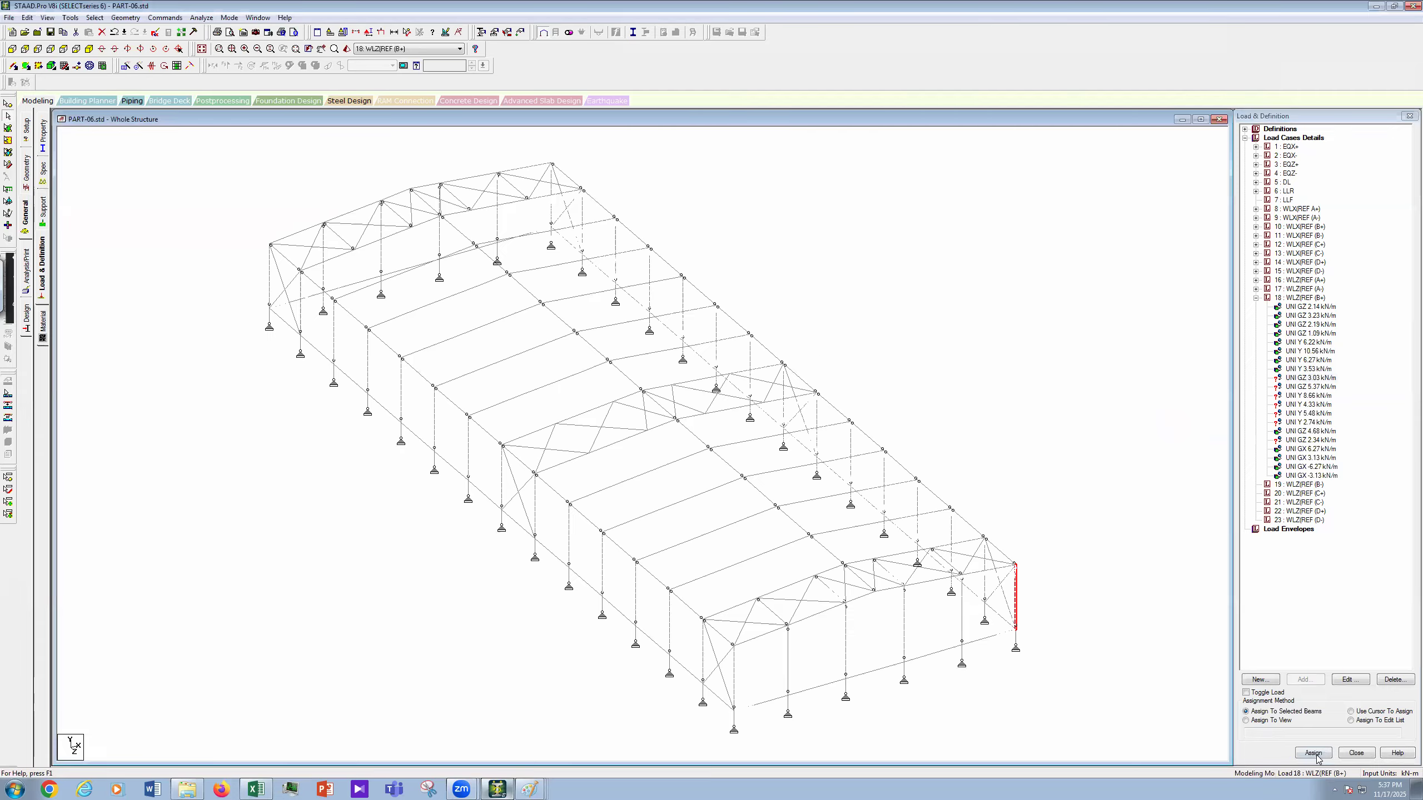
pyautogui.click(1343, 463)
# Step: Assign the UNI Y 8.66 kN/m load to the rafters of the first three interior frames from the rear, leaving out the far-side eaves segments
pyautogui.click(1310, 396)
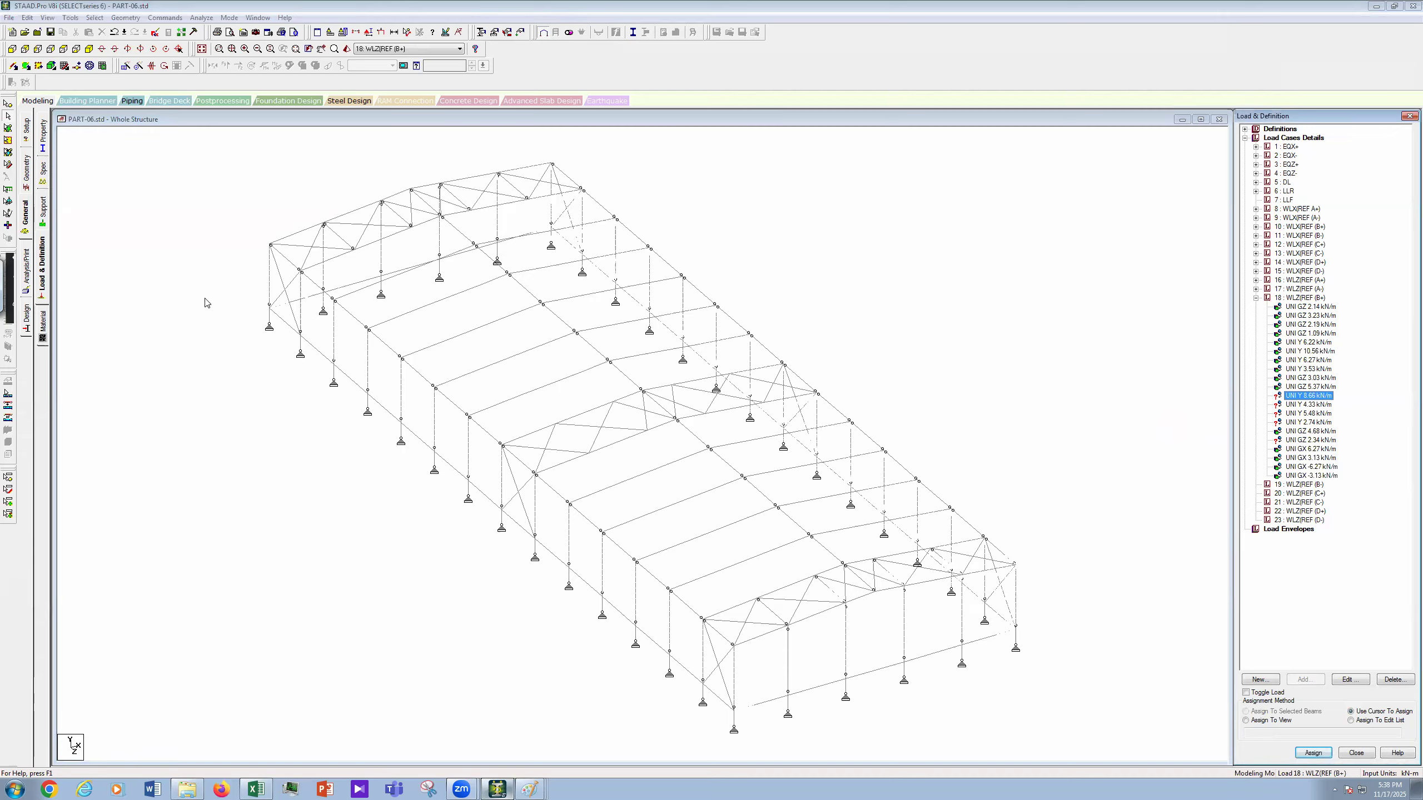
pyautogui.click(329, 260)
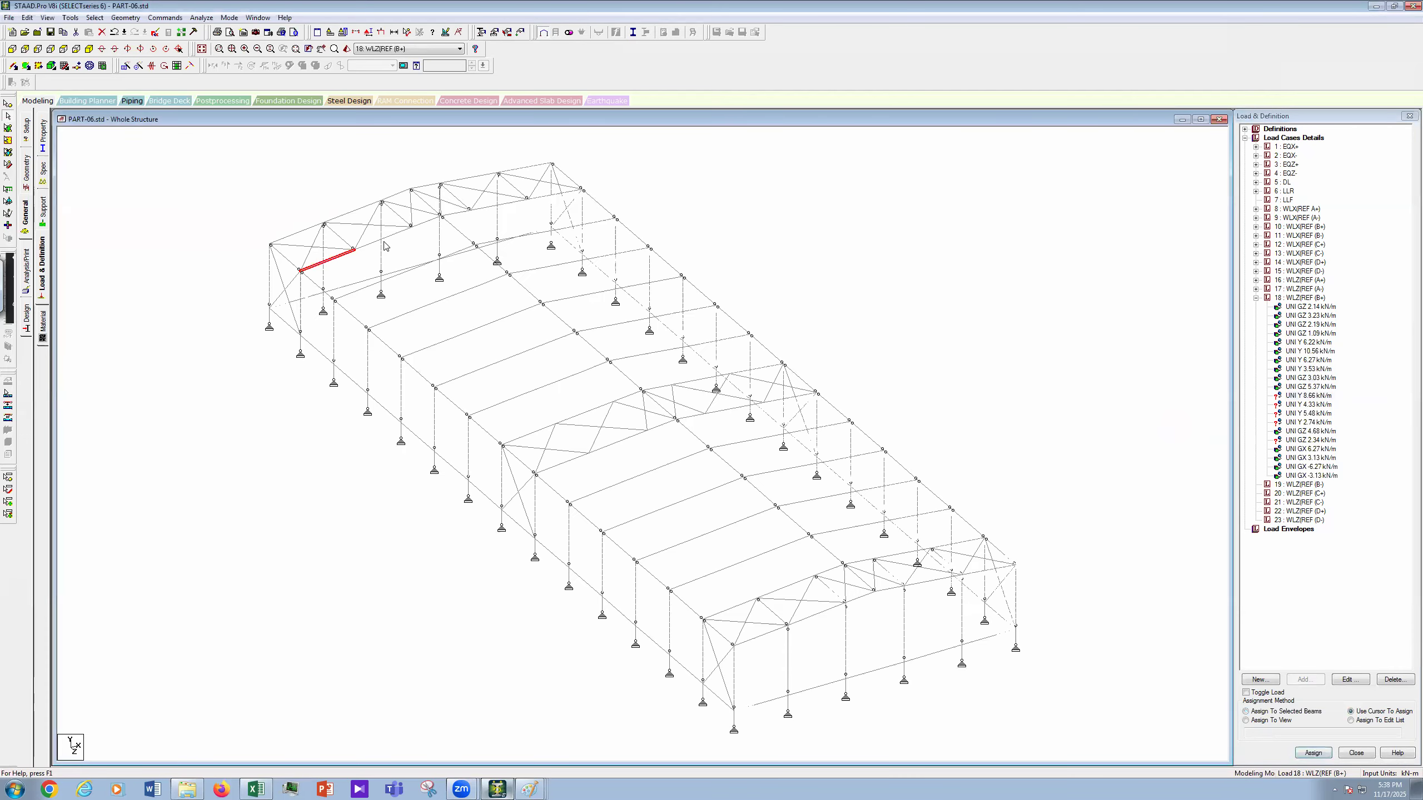
pyautogui.click(374, 243)
pyautogui.click(429, 220)
pyautogui.click(457, 214)
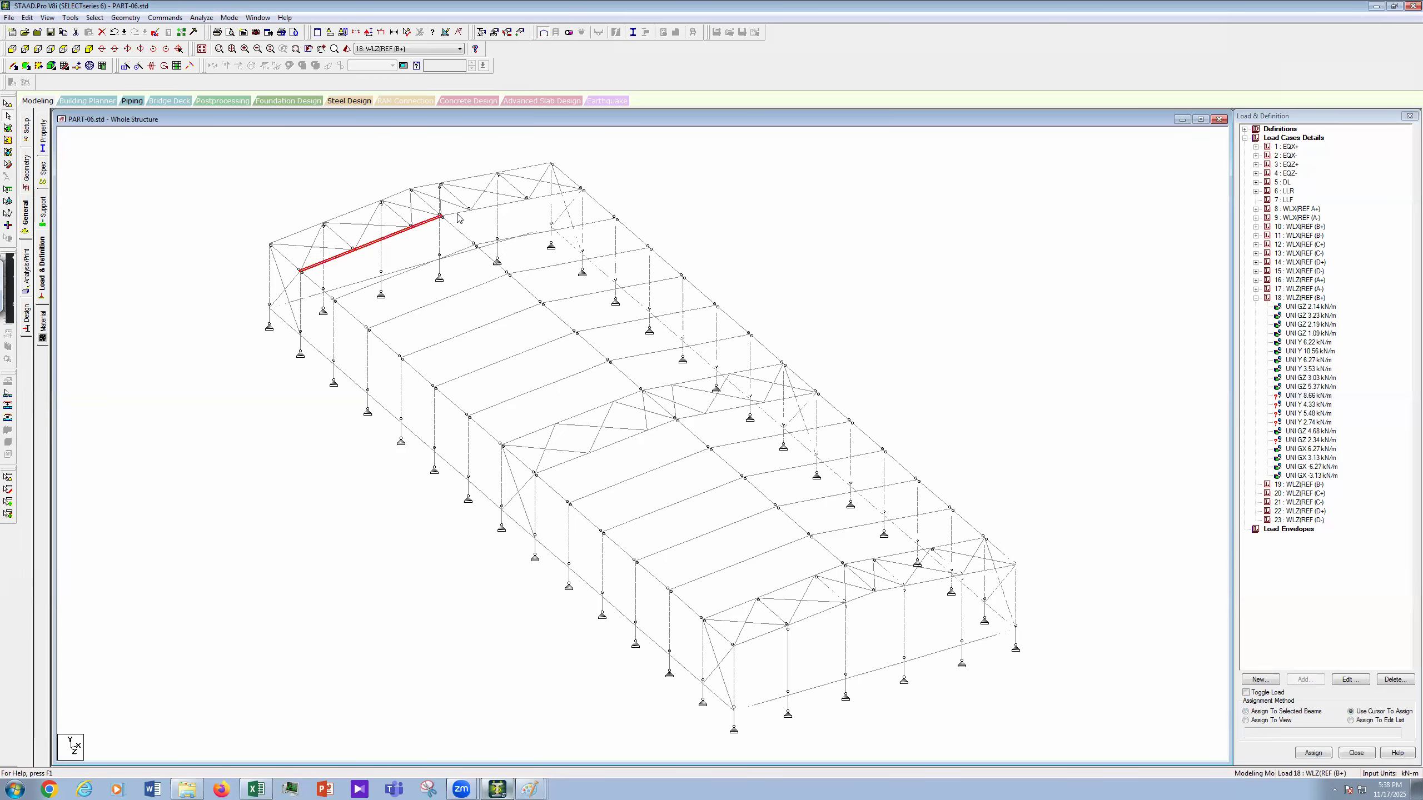
pyautogui.click(502, 205)
pyautogui.click(126, 49)
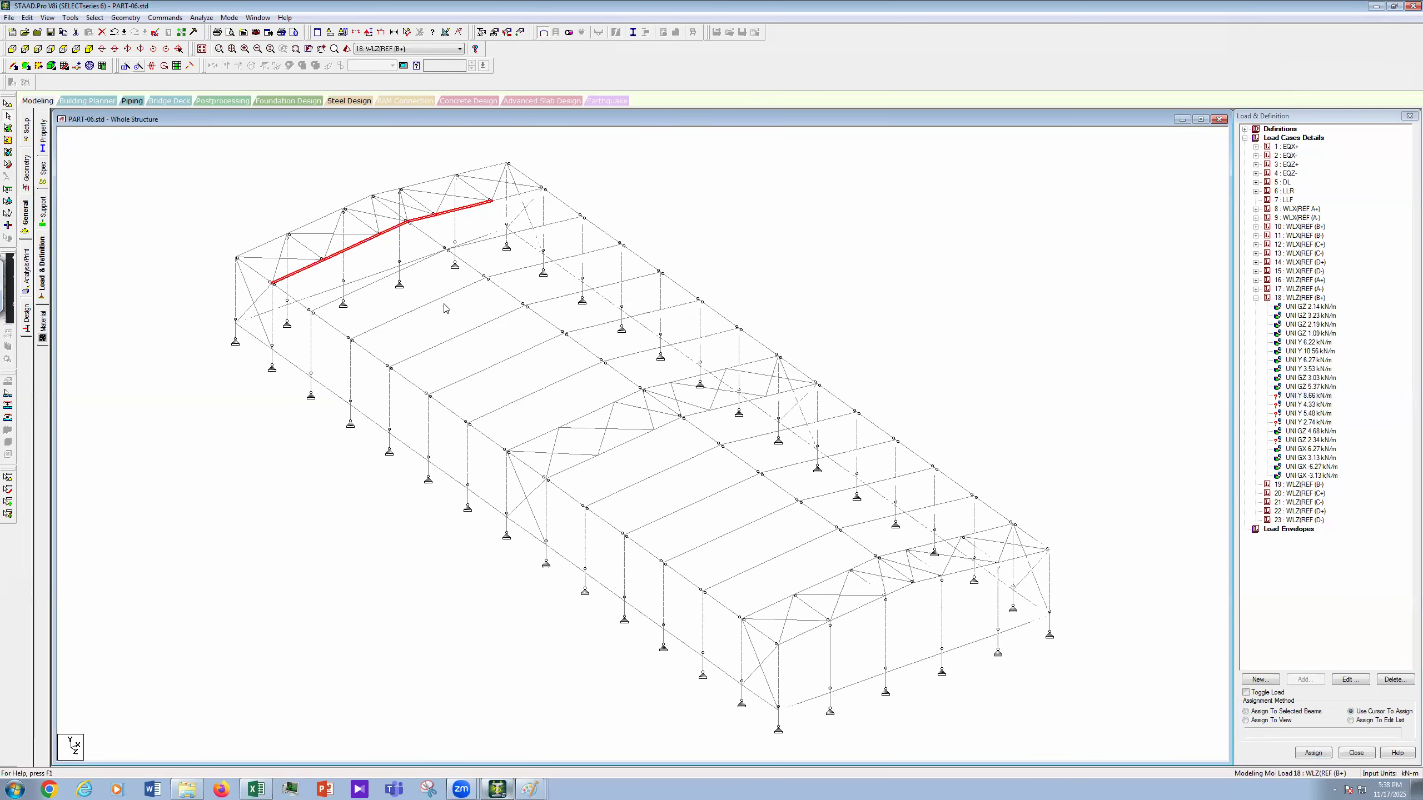
pyautogui.click(339, 298)
pyautogui.click(430, 264)
pyautogui.click(479, 253)
pyautogui.click(504, 250)
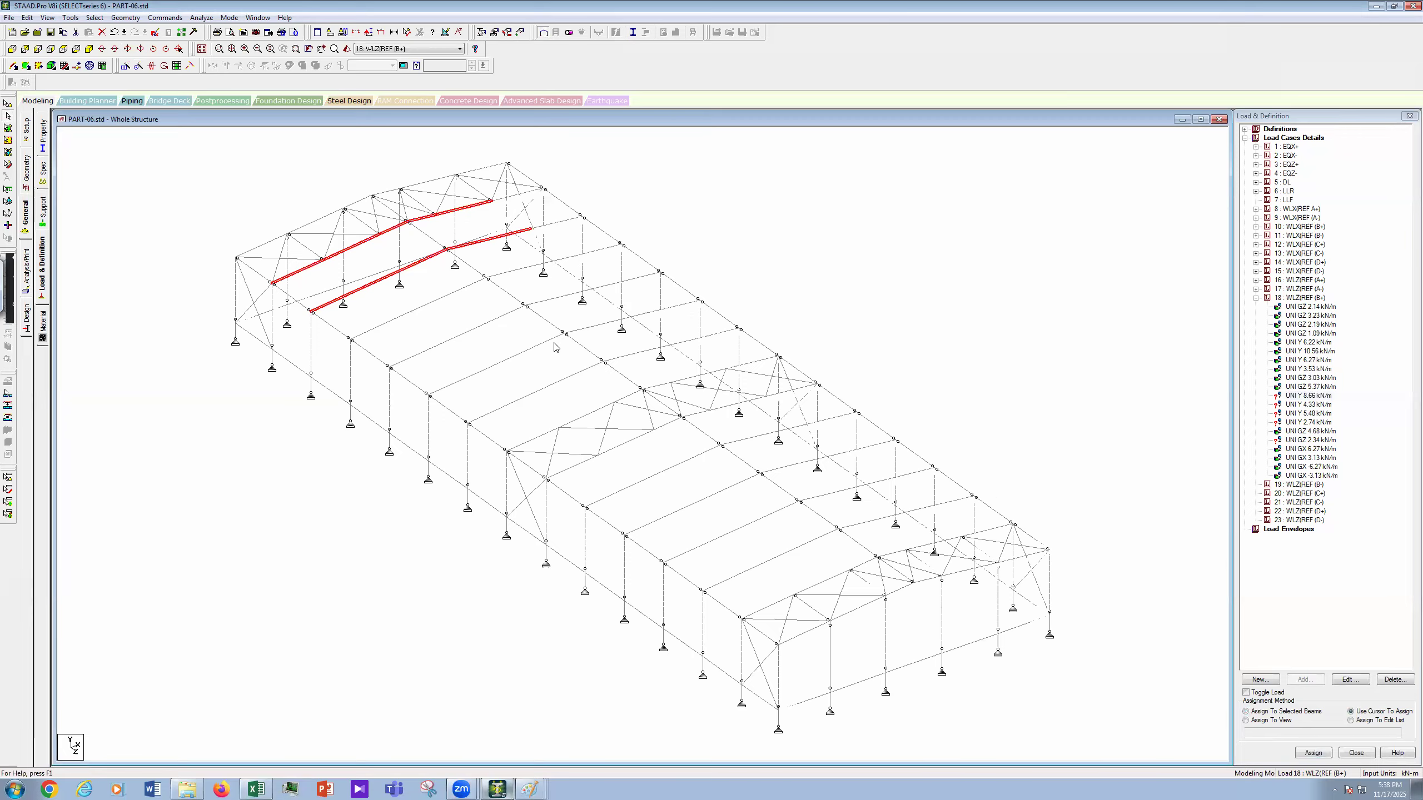
pyautogui.click(371, 330)
pyautogui.click(437, 304)
pyautogui.click(525, 268)
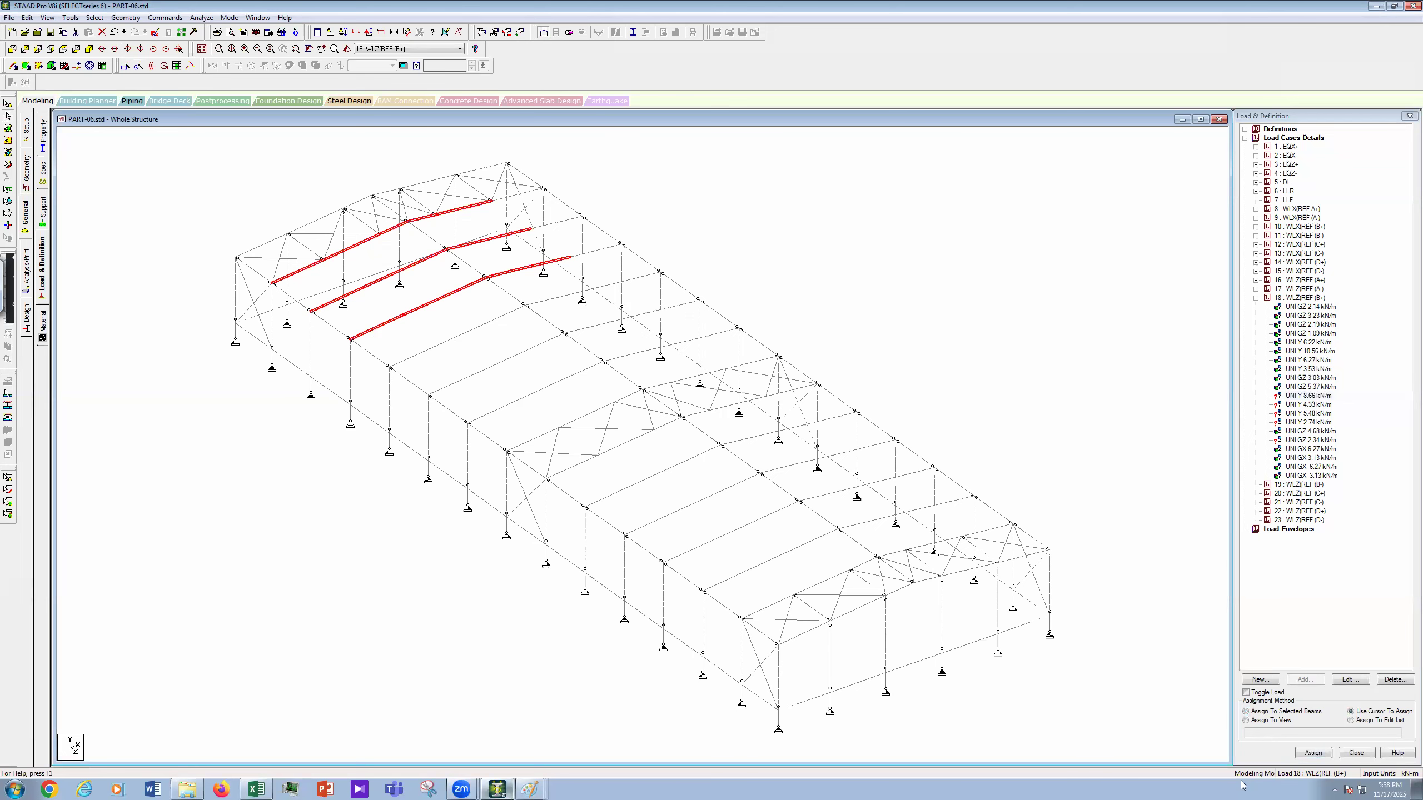
pyautogui.click(1313, 753)
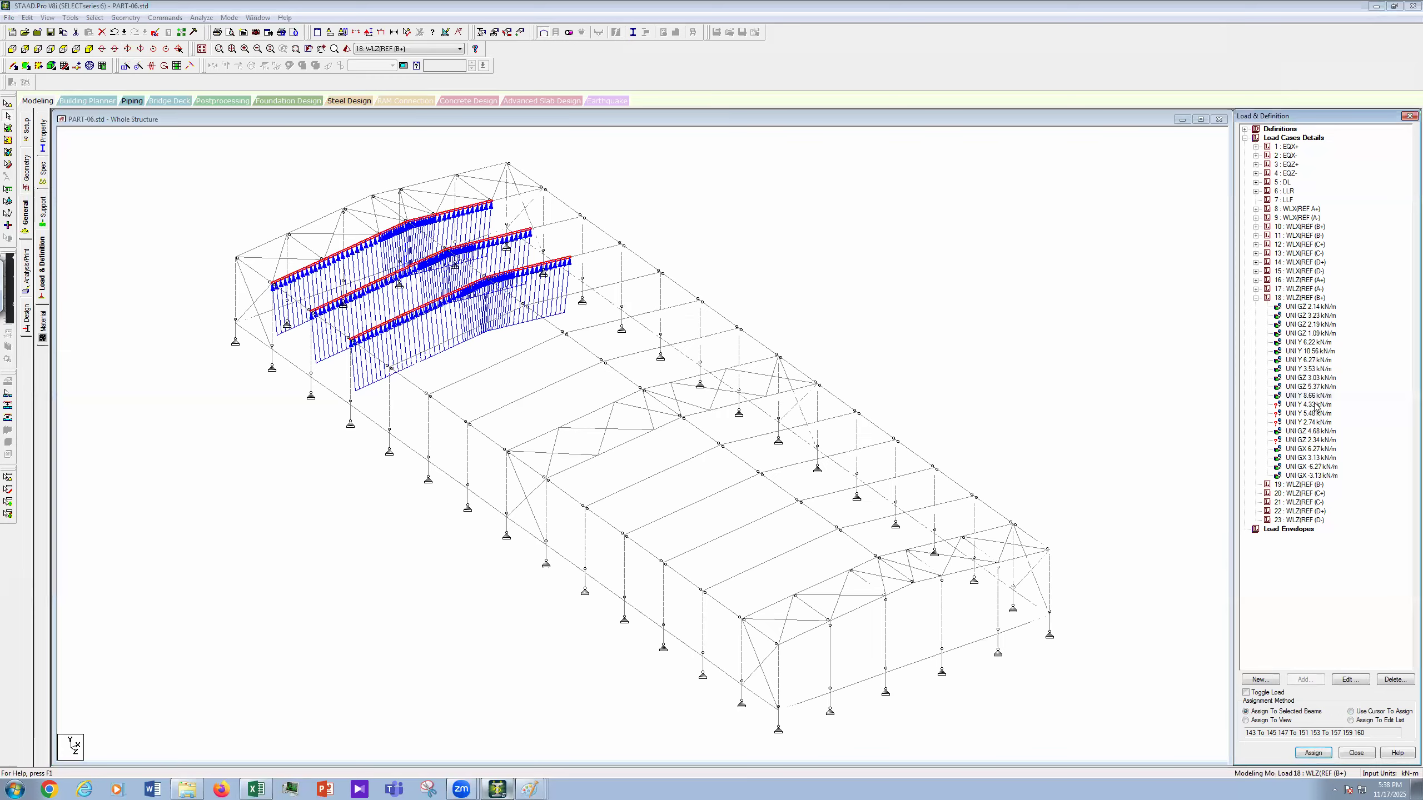
# Step: Assign the UNI Y 4.33 kN/m load to the rear end frame's rafter segments, leaving out the far-side eaves segment
pyautogui.click(303, 228)
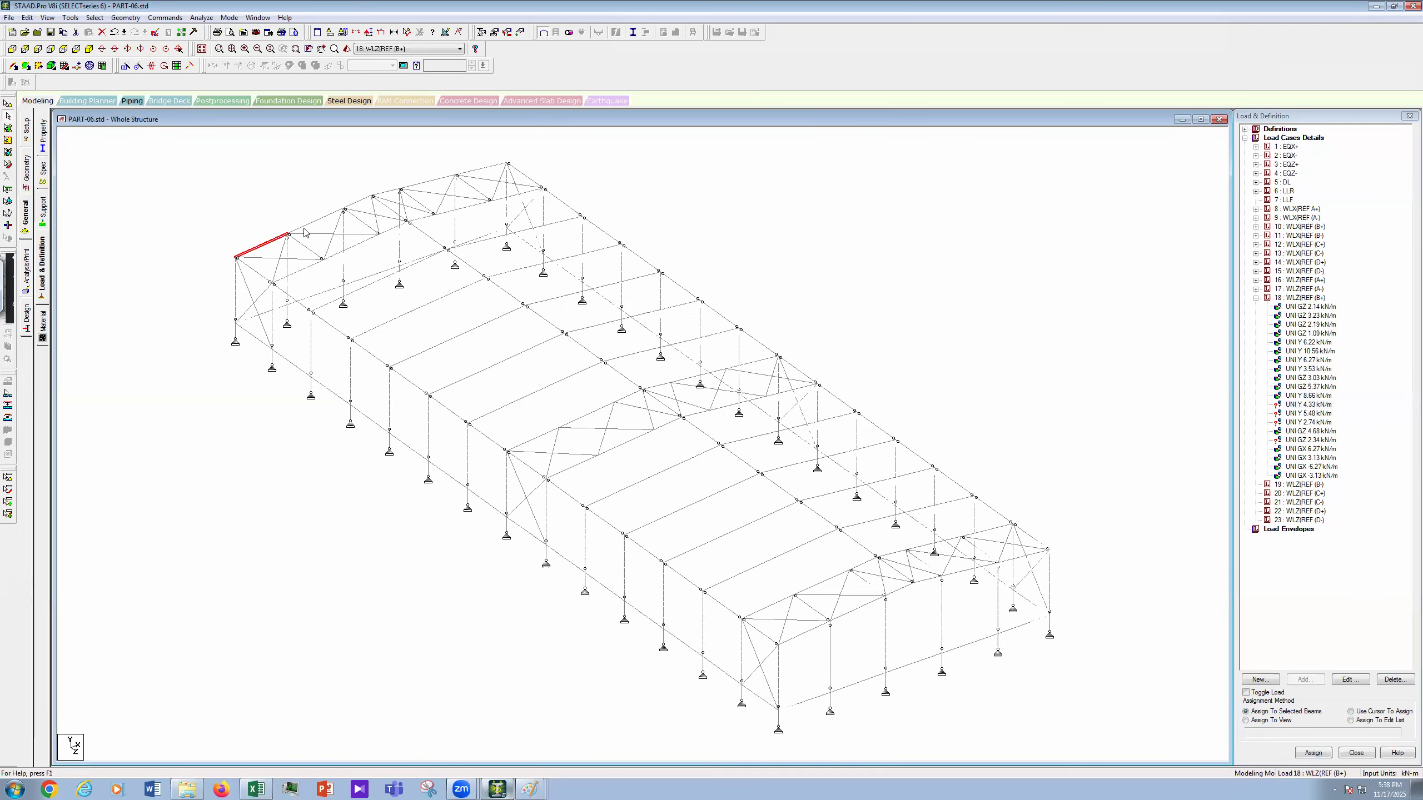
pyautogui.keyDown('ctrl'); pyautogui.click(364, 199); pyautogui.keyUp('ctrl')
pyautogui.keyDown('ctrl'); pyautogui.click(418, 186); pyautogui.keyUp('ctrl')
pyautogui.click(1313, 753)
pyautogui.click(1338, 467)
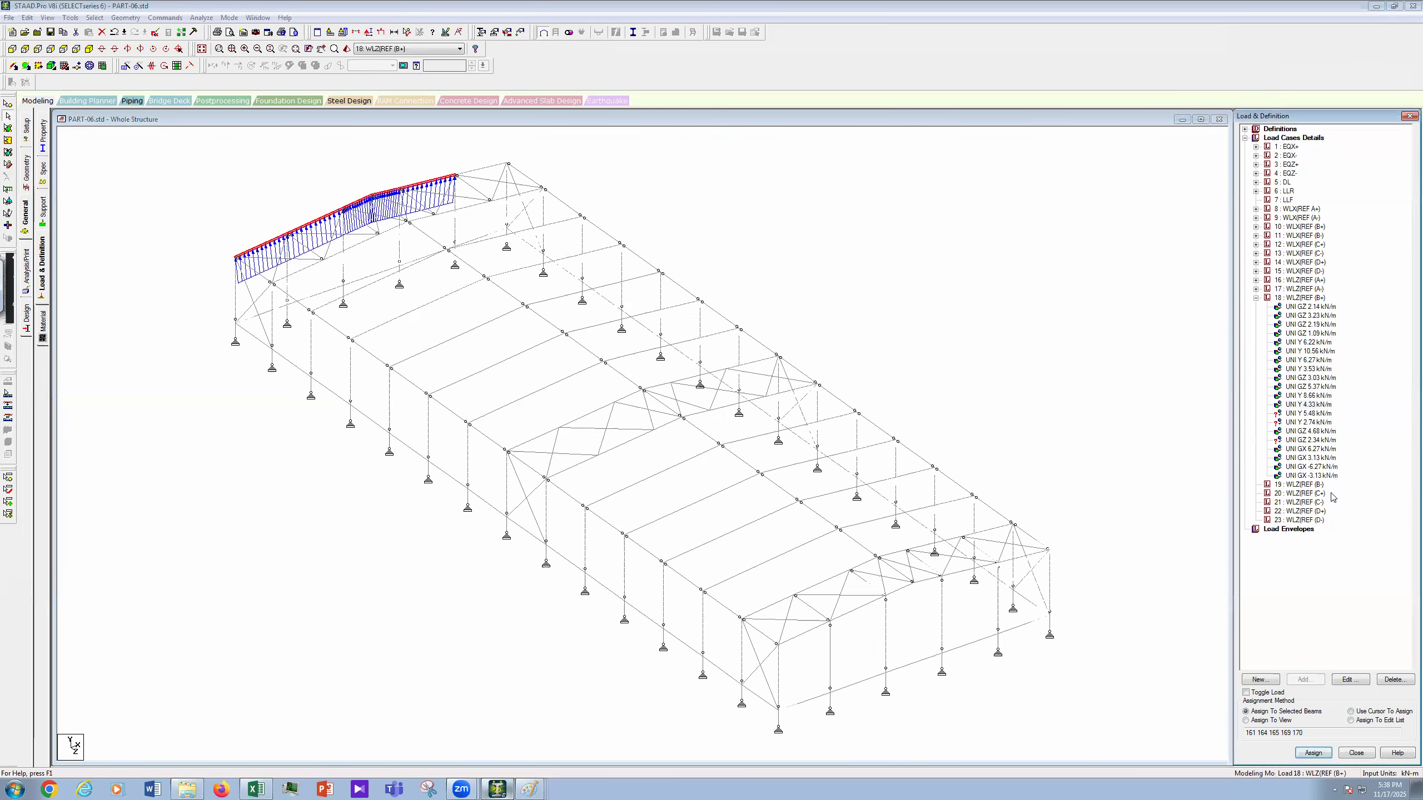
# Step: Assign the UNI Y 5.48 kN/m load to the rafters of the remaining ten interior frames, leaving out the far-side eaves segments
pyautogui.click(1308, 414)
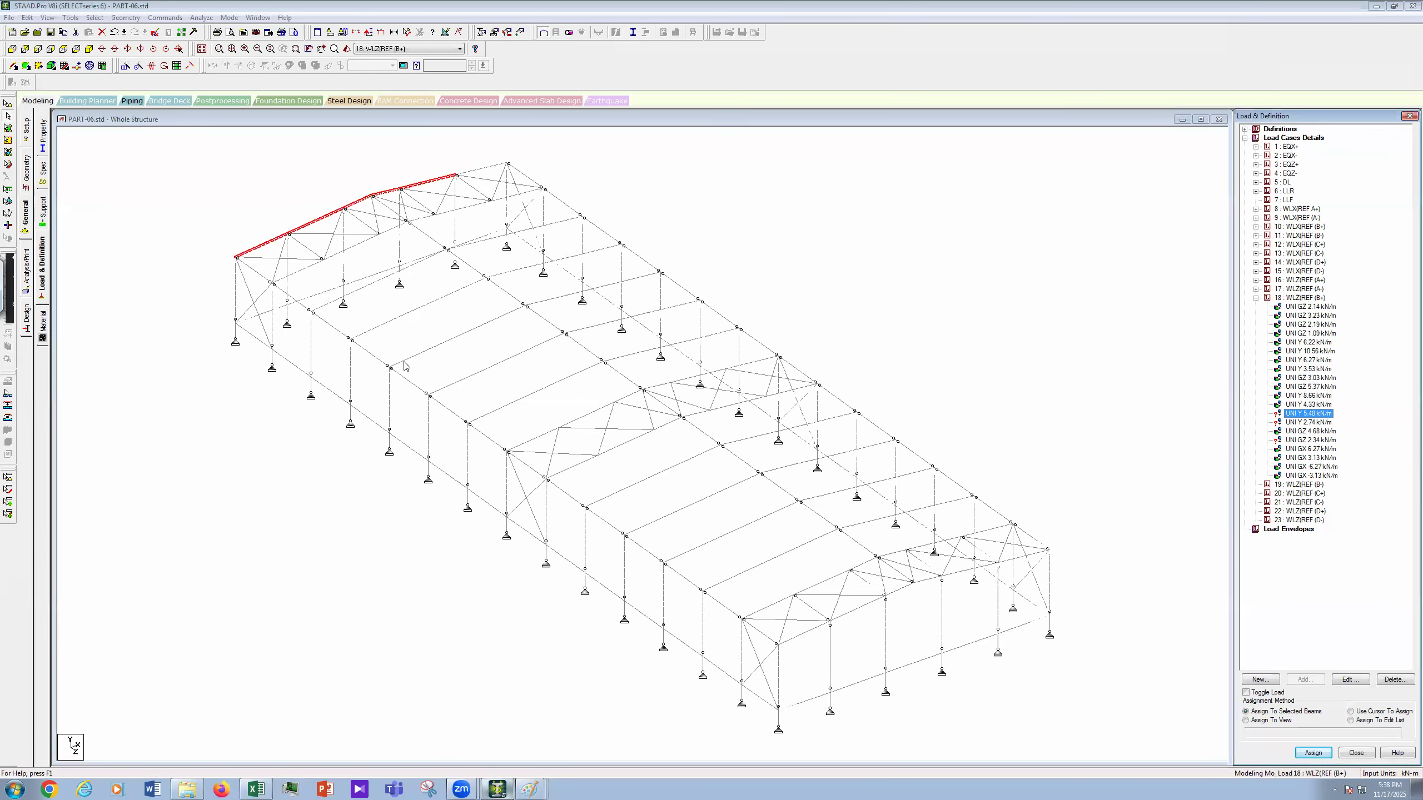
pyautogui.click(507, 315)
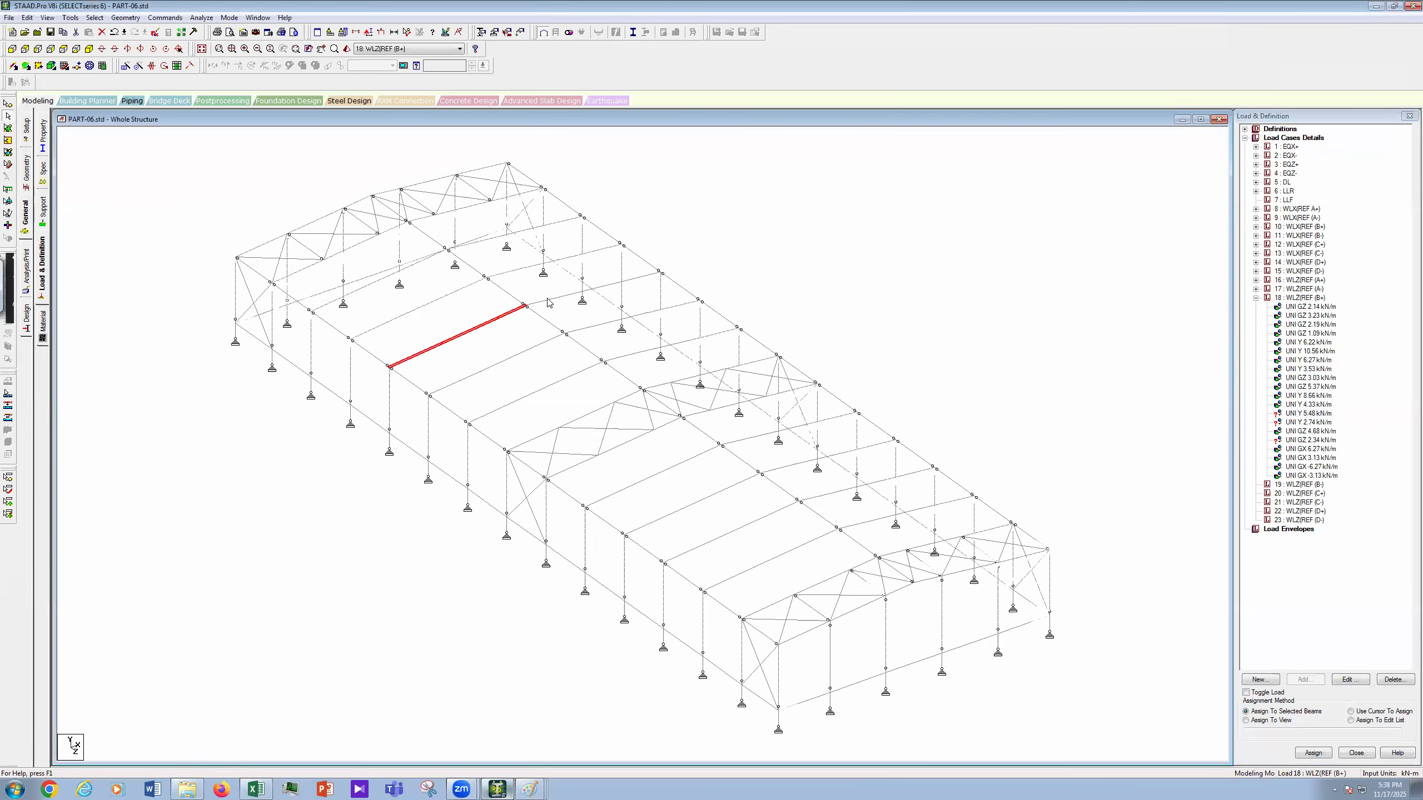
pyautogui.keyDown('ctrl'); pyautogui.click(570, 294); pyautogui.keyUp('ctrl')
pyautogui.keyDown('ctrl'); pyautogui.click(615, 323); pyautogui.keyUp('ctrl')
pyautogui.keyDown('ctrl'); pyautogui.click(468, 382); pyautogui.keyUp('ctrl')
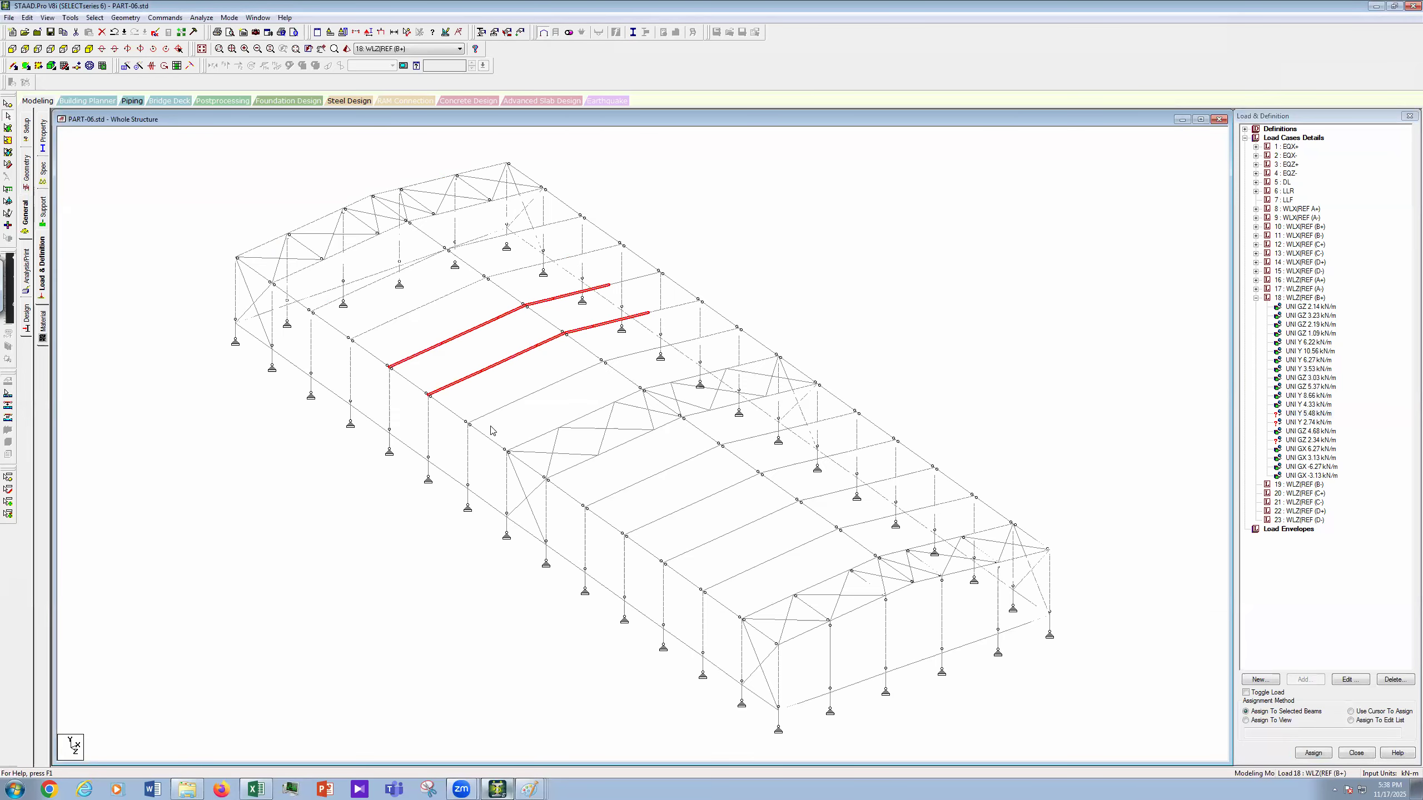
pyautogui.keyDown('ctrl'); pyautogui.click(544, 393); pyautogui.keyUp('ctrl')
pyautogui.keyDown('ctrl'); pyautogui.click(607, 363); pyautogui.keyUp('ctrl')
pyautogui.keyDown('ctrl'); pyautogui.click(643, 352); pyautogui.keyUp('ctrl')
pyautogui.keyDown('ctrl'); pyautogui.click(585, 415); pyautogui.keyUp('ctrl')
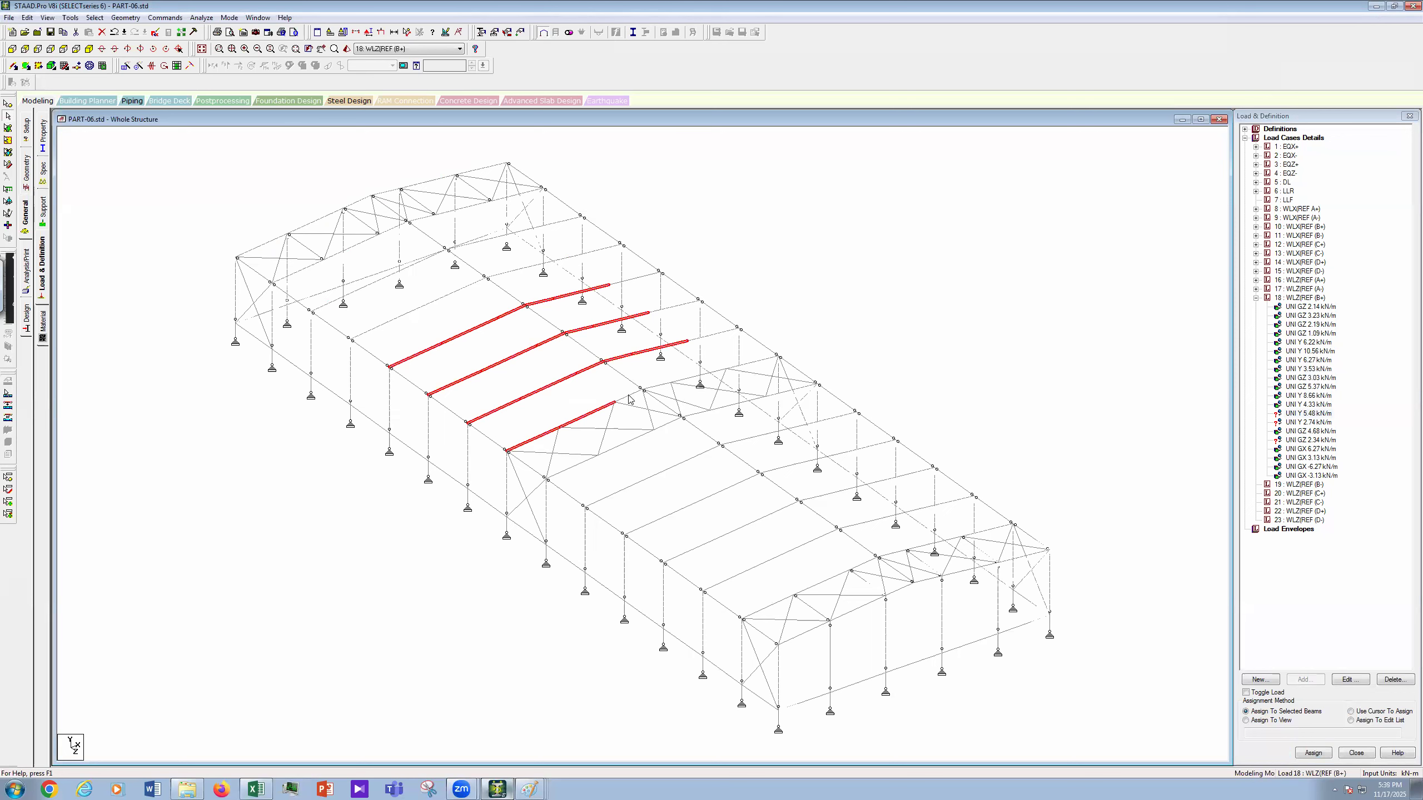
pyautogui.keyDown('ctrl'); pyautogui.click(668, 384); pyautogui.keyUp('ctrl')
pyautogui.keyDown('ctrl'); pyautogui.click(686, 380); pyautogui.keyUp('ctrl')
pyautogui.keyDown('ctrl'); pyautogui.click(713, 410); pyautogui.keyUp('ctrl')
pyautogui.keyDown('ctrl'); pyautogui.click(693, 413); pyautogui.keyUp('ctrl')
pyautogui.keyDown('ctrl'); pyautogui.click(665, 424); pyautogui.keyUp('ctrl')
pyautogui.keyDown('ctrl'); pyautogui.click(636, 437); pyautogui.keyUp('ctrl')
pyautogui.keyDown('ctrl'); pyautogui.click(619, 429); pyautogui.keyUp('ctrl')
pyautogui.keyDown('ctrl'); pyautogui.click(650, 421); pyautogui.keyUp('ctrl')
pyautogui.keyDown('ctrl'); pyautogui.click(650, 420); pyautogui.keyUp('ctrl')
pyautogui.keyDown('ctrl'); pyautogui.click(637, 429); pyautogui.keyUp('ctrl')
pyautogui.keyDown('ctrl'); pyautogui.click(562, 471); pyautogui.keyUp('ctrl')
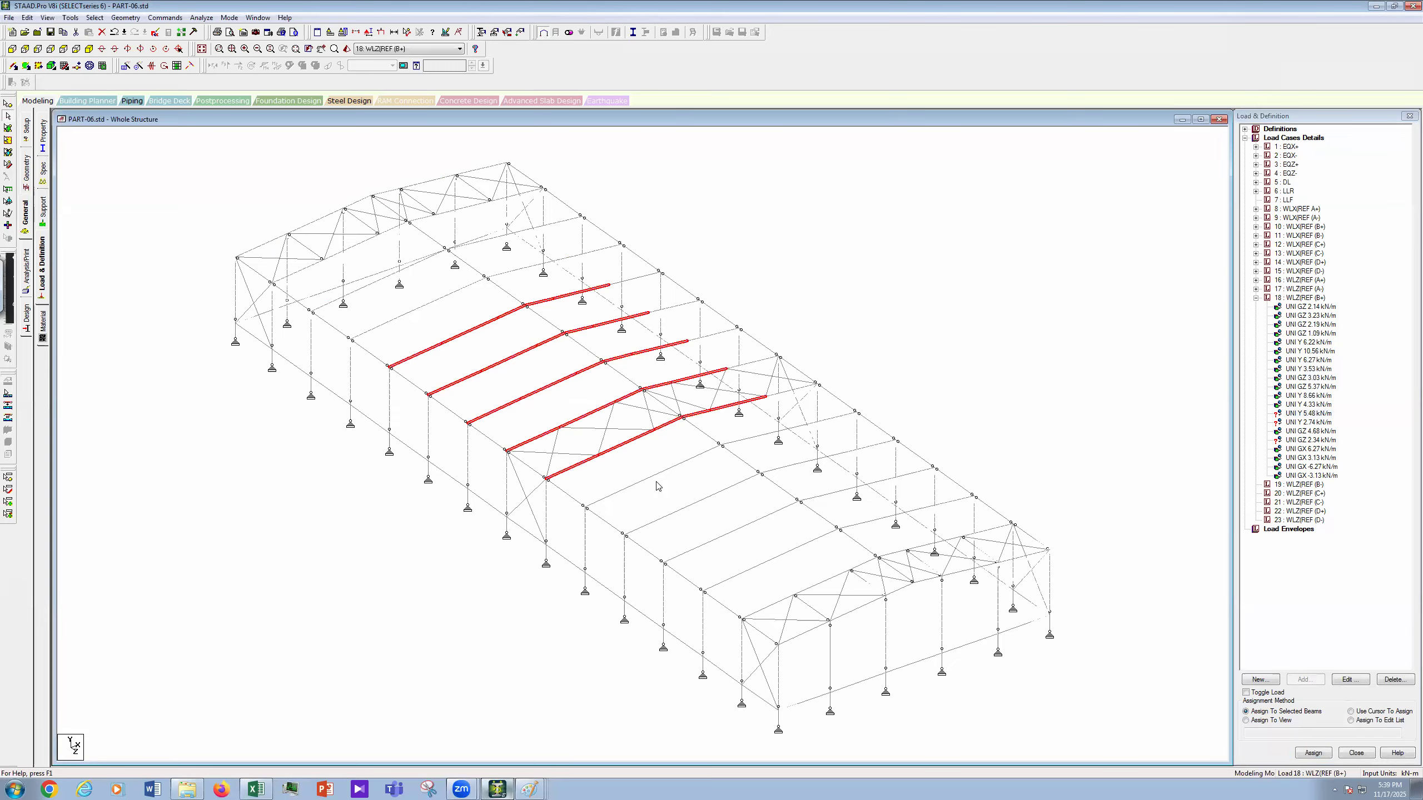
pyautogui.keyDown('ctrl'); pyautogui.click(676, 465); pyautogui.keyUp('ctrl')
pyautogui.keyDown('ctrl'); pyautogui.click(736, 442); pyautogui.keyUp('ctrl')
pyautogui.keyDown('ctrl'); pyautogui.click(776, 448); pyautogui.keyUp('ctrl')
pyautogui.keyDown('ctrl'); pyautogui.click(762, 443); pyautogui.keyUp('ctrl')
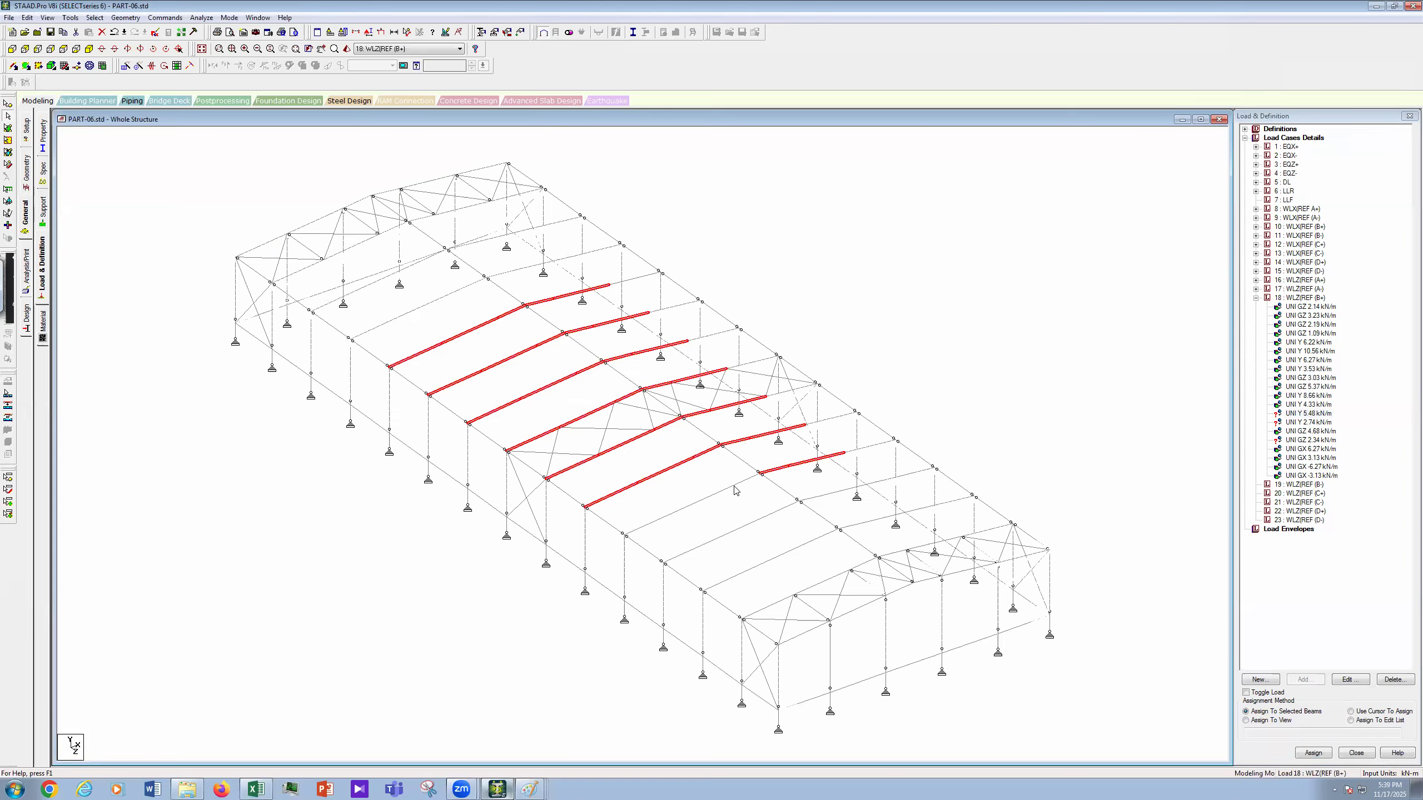
pyautogui.keyDown('ctrl'); pyautogui.click(663, 519); pyautogui.keyUp('ctrl')
pyautogui.keyDown('ctrl'); pyautogui.click(690, 552); pyautogui.keyUp('ctrl')
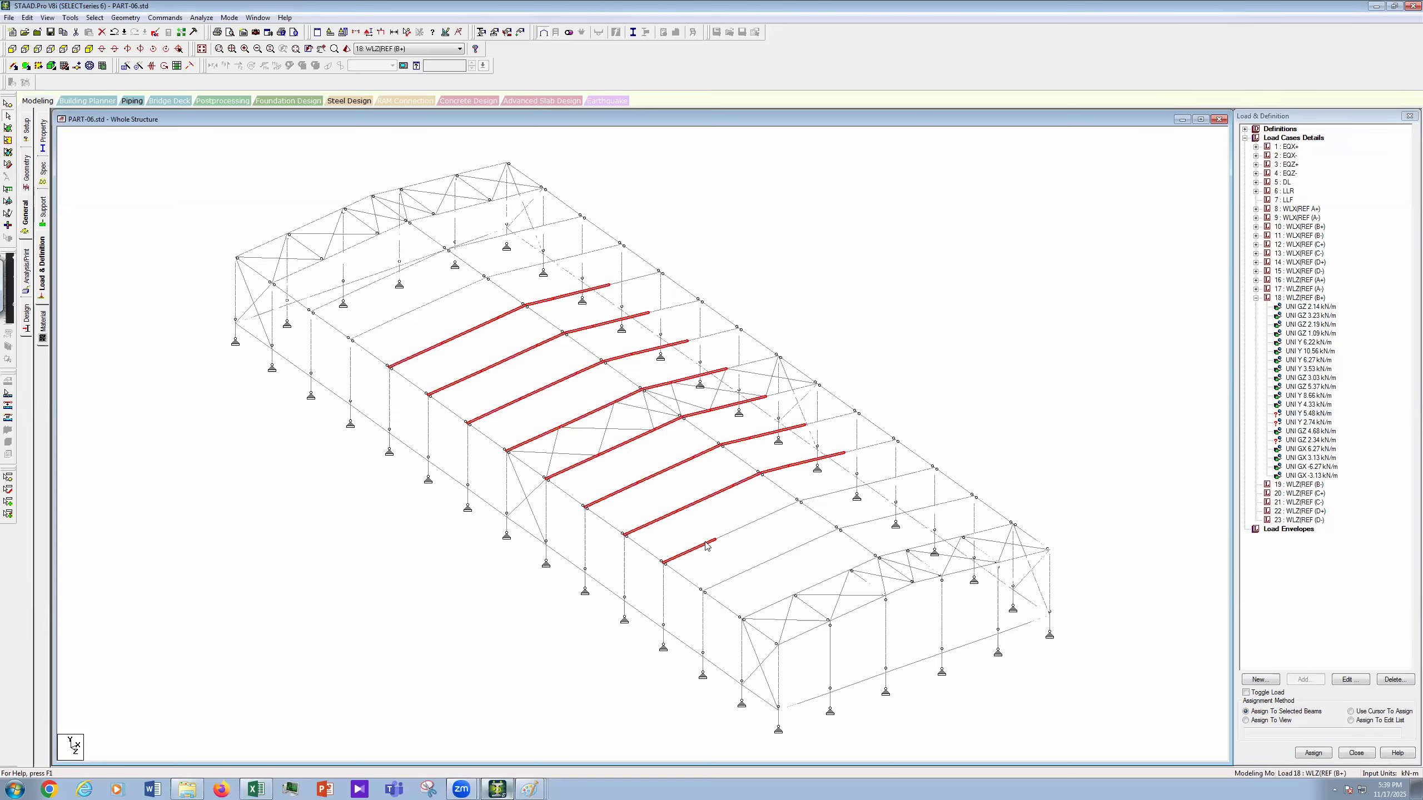
pyautogui.keyDown('ctrl'); pyautogui.click(792, 507); pyautogui.keyUp('ctrl')
pyautogui.keyDown('ctrl'); pyautogui.click(817, 496); pyautogui.keyUp('ctrl')
pyautogui.keyDown('ctrl'); pyautogui.click(877, 522); pyautogui.keyUp('ctrl')
pyautogui.keyDown('ctrl'); pyautogui.click(832, 537); pyautogui.keyUp('ctrl')
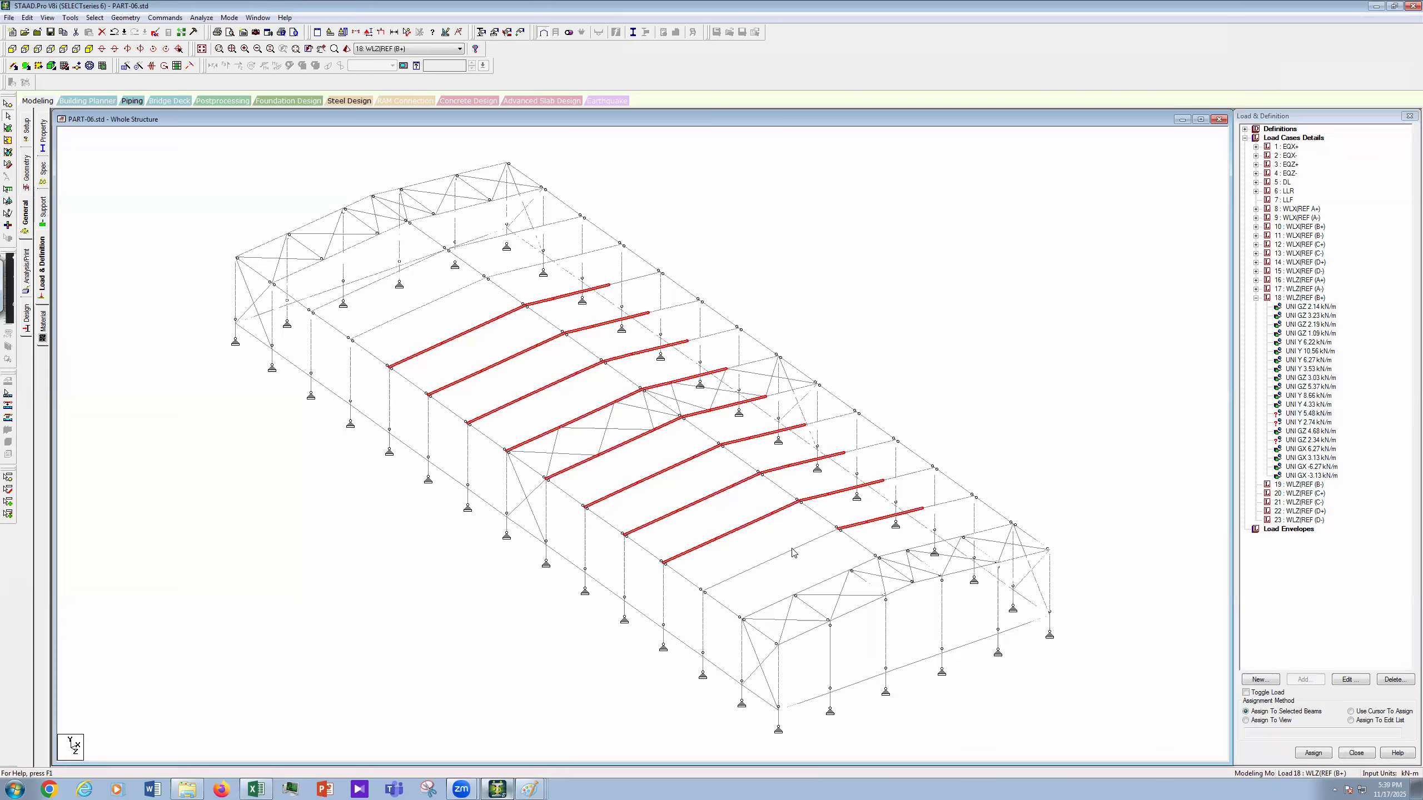
pyautogui.keyDown('ctrl'); pyautogui.click(739, 578); pyautogui.keyUp('ctrl')
pyautogui.keyDown('ctrl'); pyautogui.click(847, 577); pyautogui.keyUp('ctrl')
pyautogui.keyDown('ctrl'); pyautogui.click(867, 564); pyautogui.keyUp('ctrl')
pyautogui.keyDown('ctrl'); pyautogui.click(930, 547); pyautogui.keyUp('ctrl')
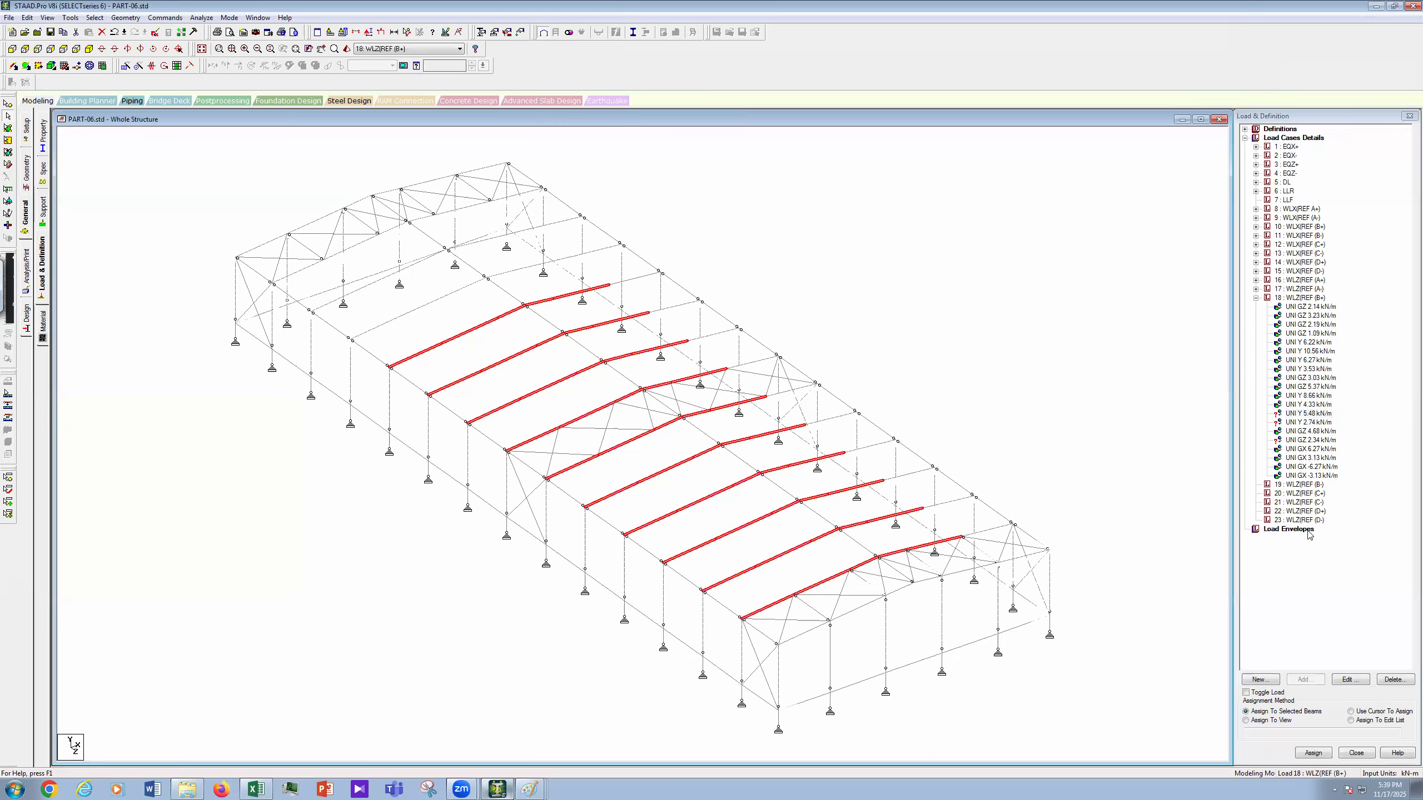
pyautogui.click(1313, 753)
# Step: Assign the UNI Y 2.74 kN/m load to the front end frame's rafter segments, leaving out the far-side eaves segment
pyautogui.click(1310, 423)
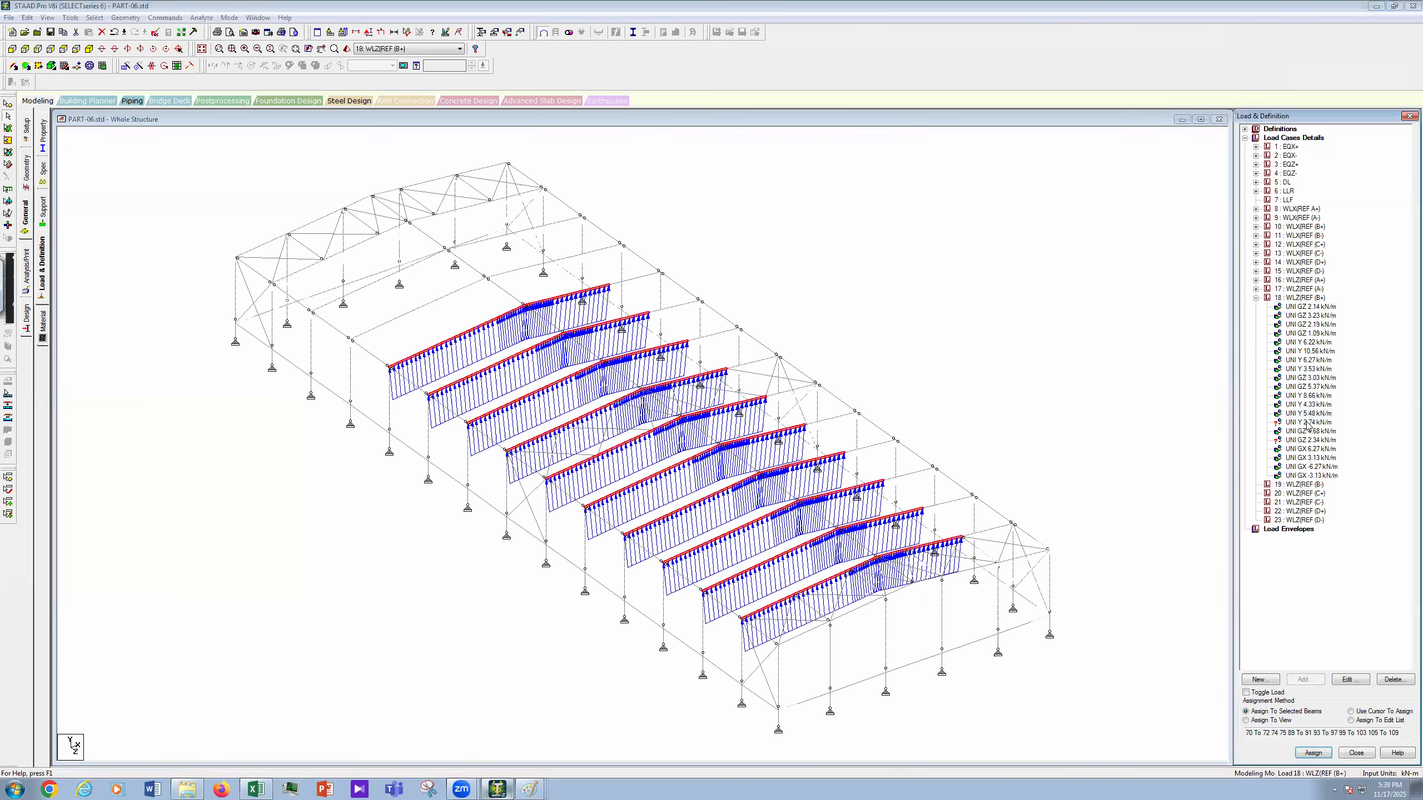
pyautogui.click(863, 606)
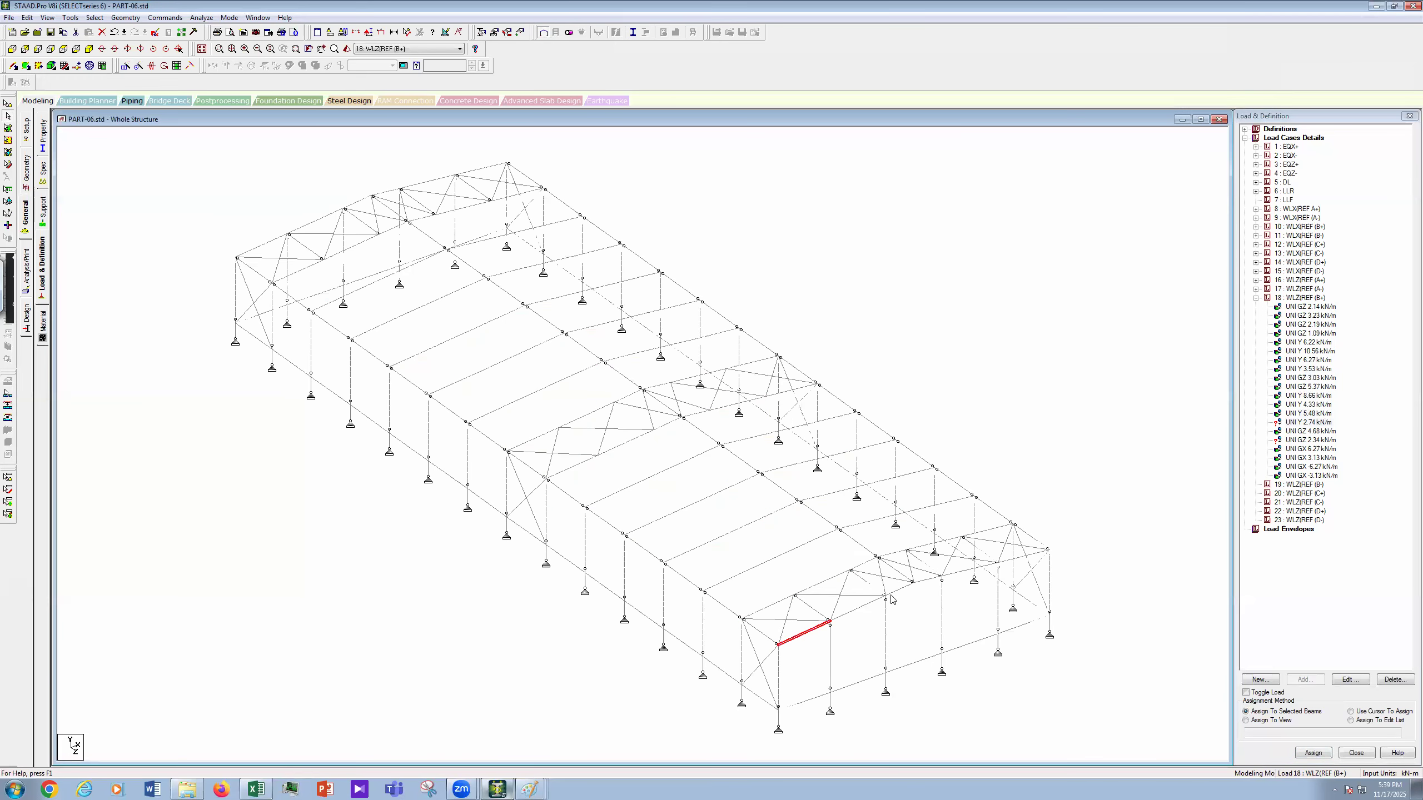
pyautogui.keyDown('ctrl'); pyautogui.click(903, 588); pyautogui.keyUp('ctrl')
pyautogui.keyDown('ctrl'); pyautogui.click(927, 581); pyautogui.keyUp('ctrl')
pyautogui.keyDown('ctrl'); pyautogui.click(960, 573); pyautogui.keyUp('ctrl')
pyautogui.click(1314, 753)
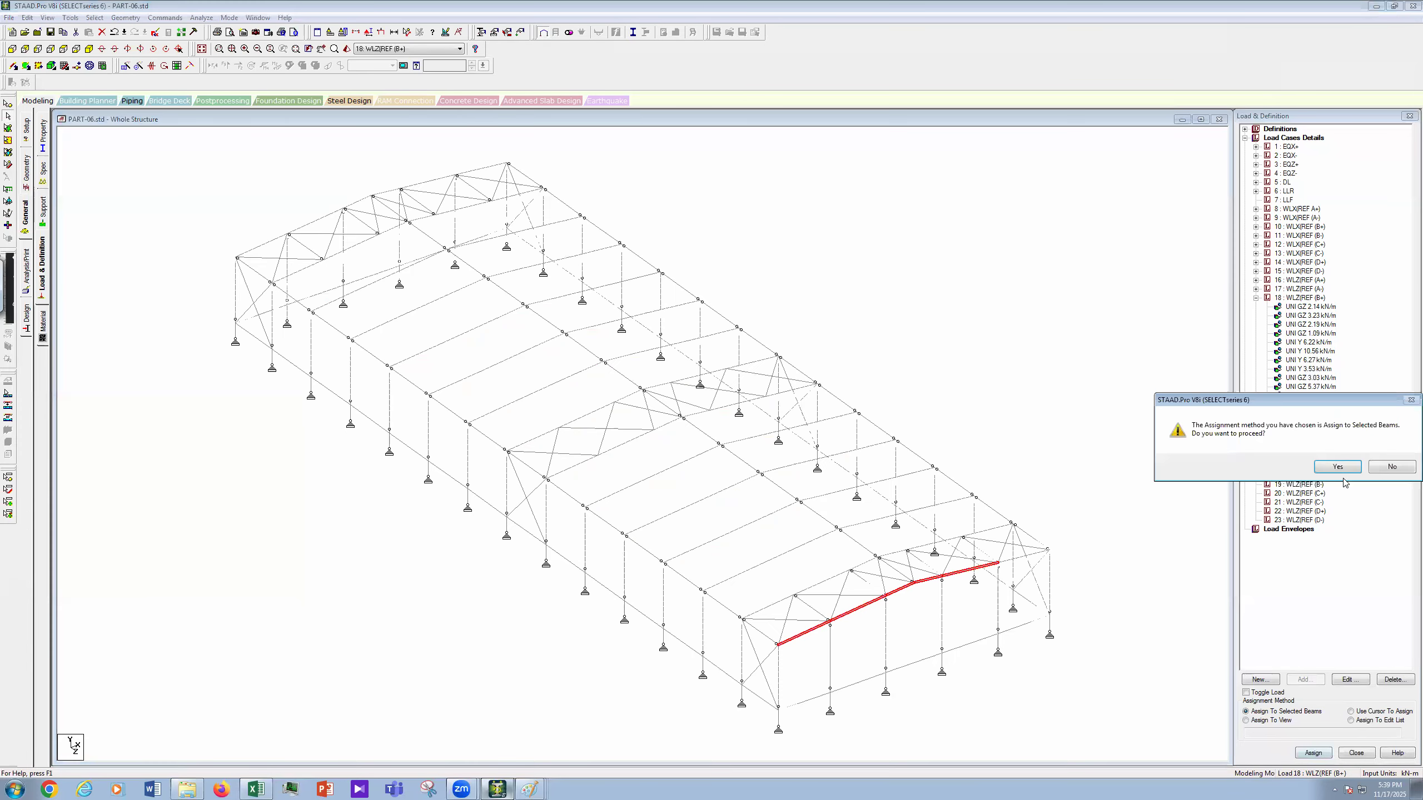
pyautogui.click(1340, 472)
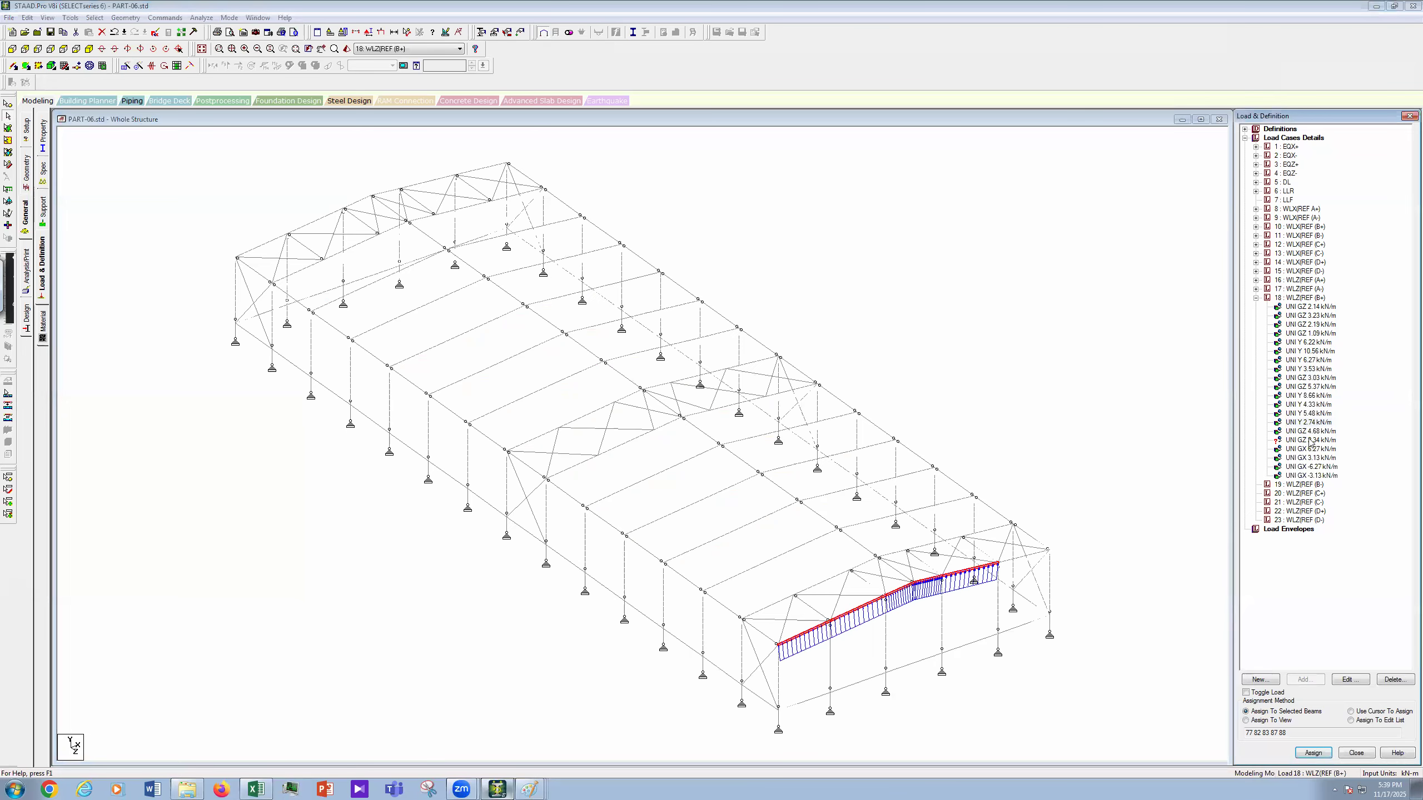
# Step: Review the UNI Y 2.74 kN/m members and assign the UNI GZ 4.68 kN/m load to the front wall column beside the near corner
pyautogui.click(1120, 454)
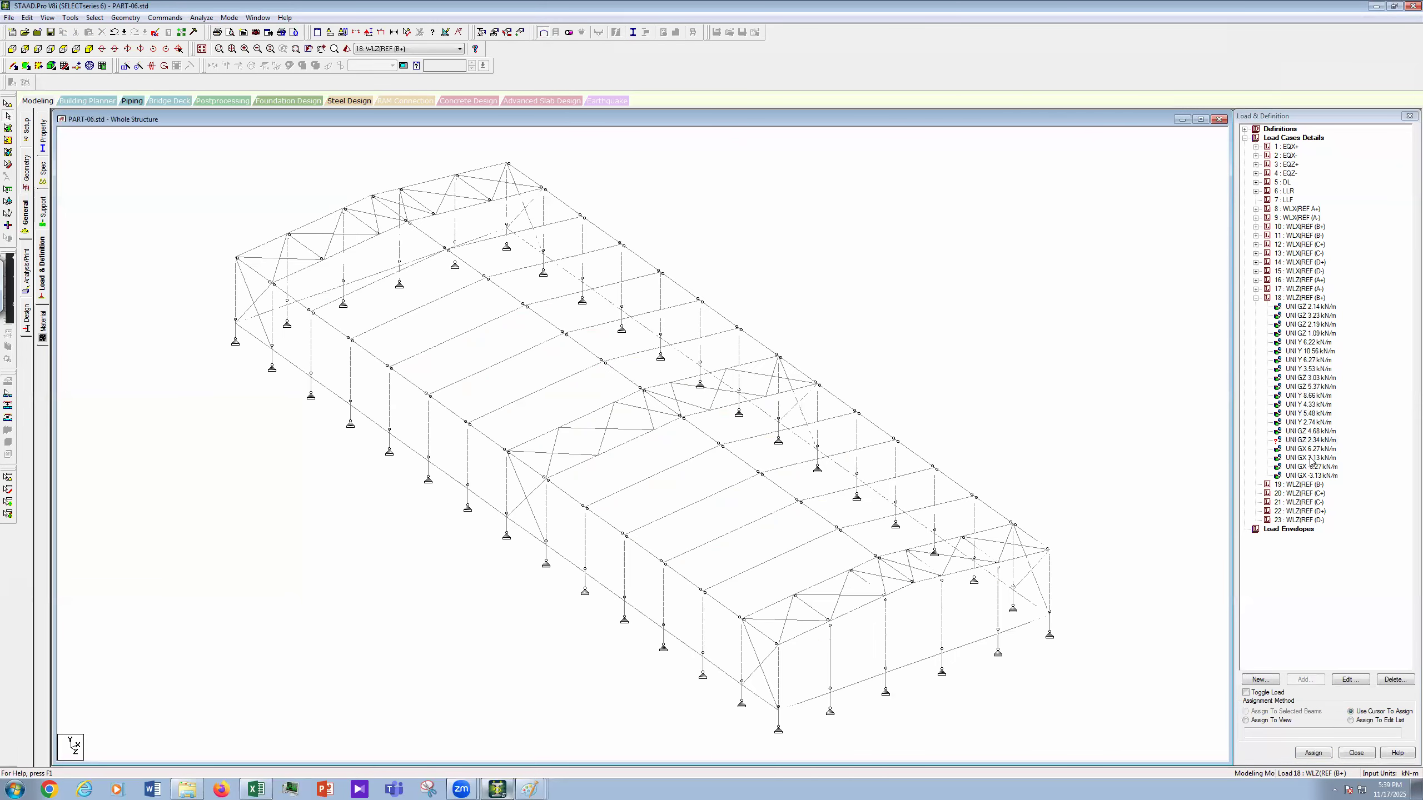
pyautogui.click(1313, 422)
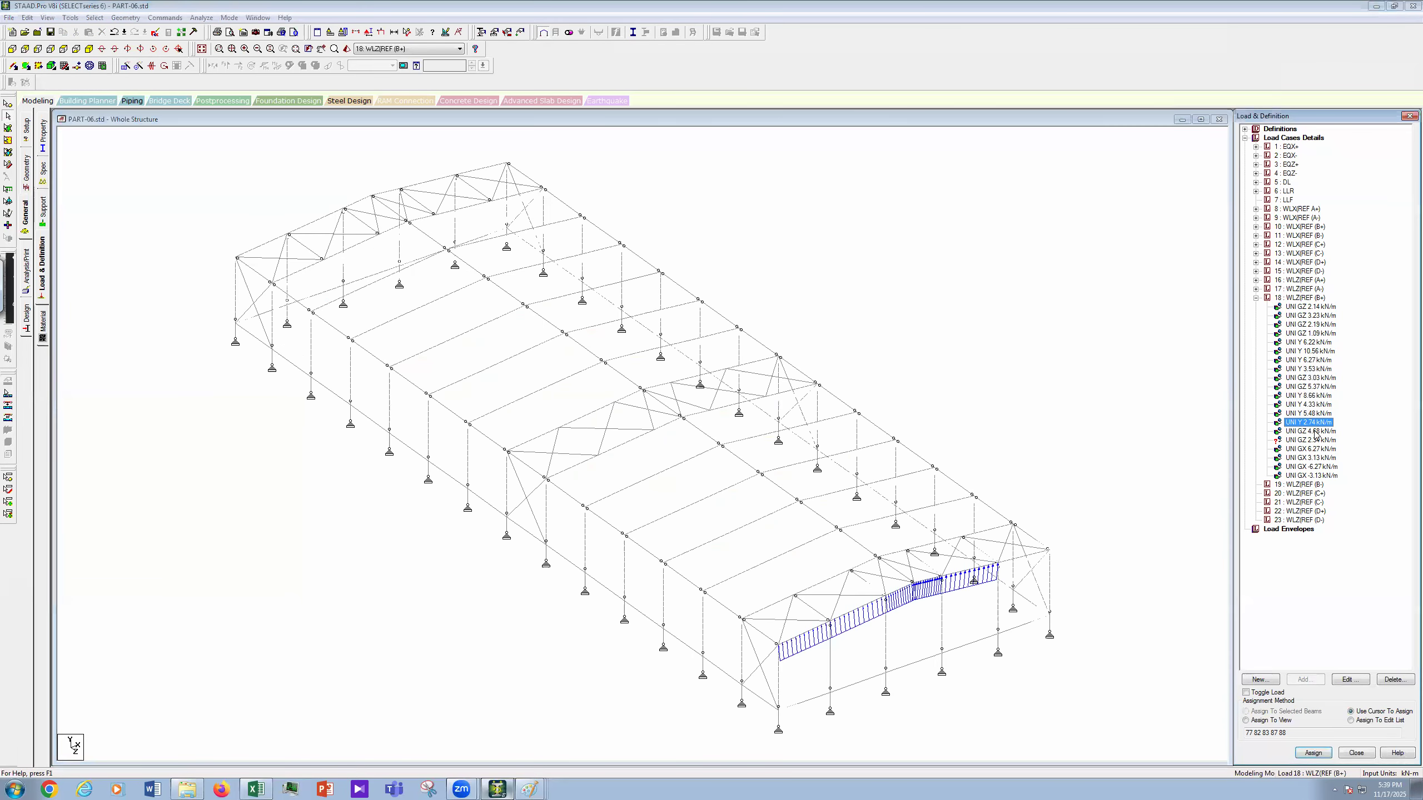
pyautogui.click(830, 661)
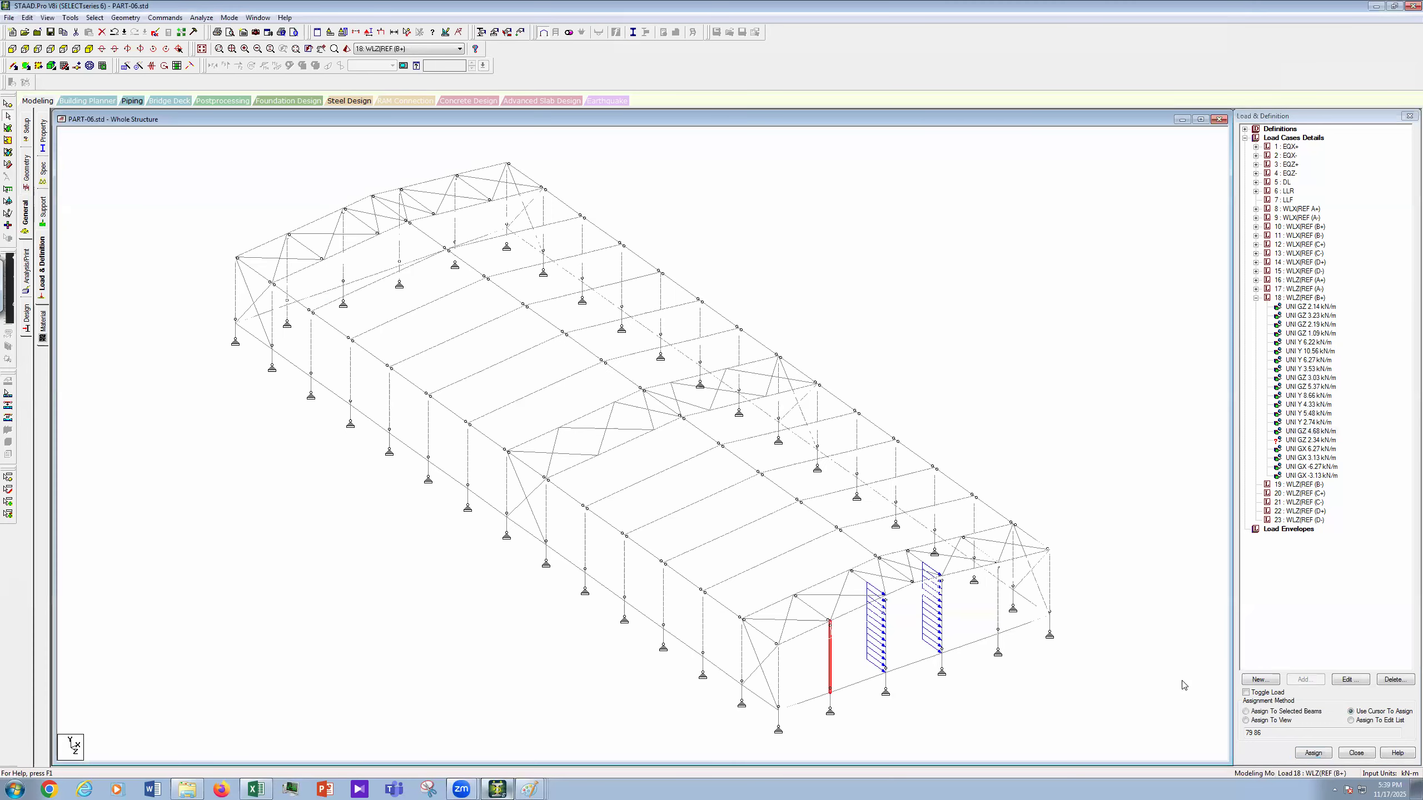
pyautogui.click(1264, 711)
pyautogui.click(1337, 471)
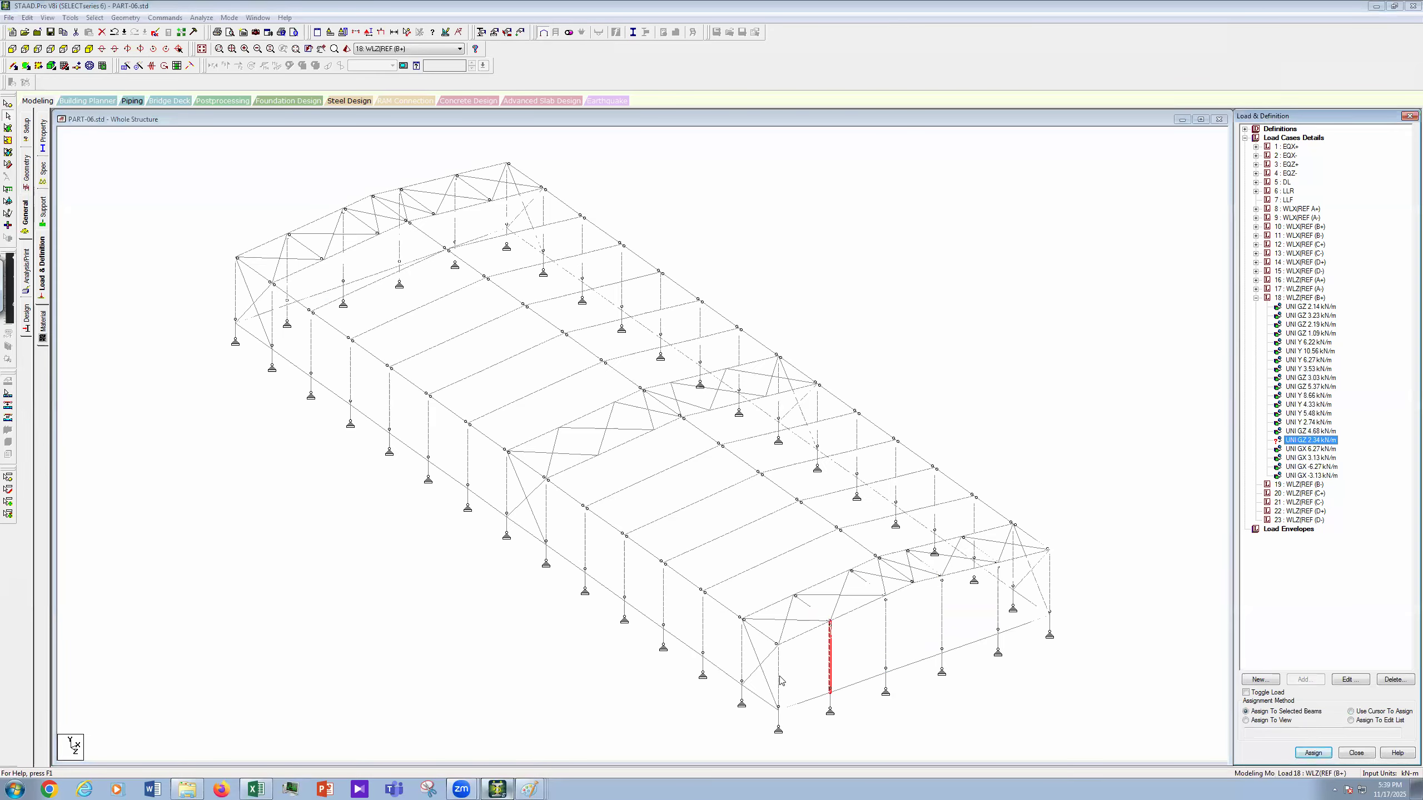
# Step: Assign the UNI GZ 2.34 kN/m load to the near corner column of the front wall
pyautogui.click(1313, 752)
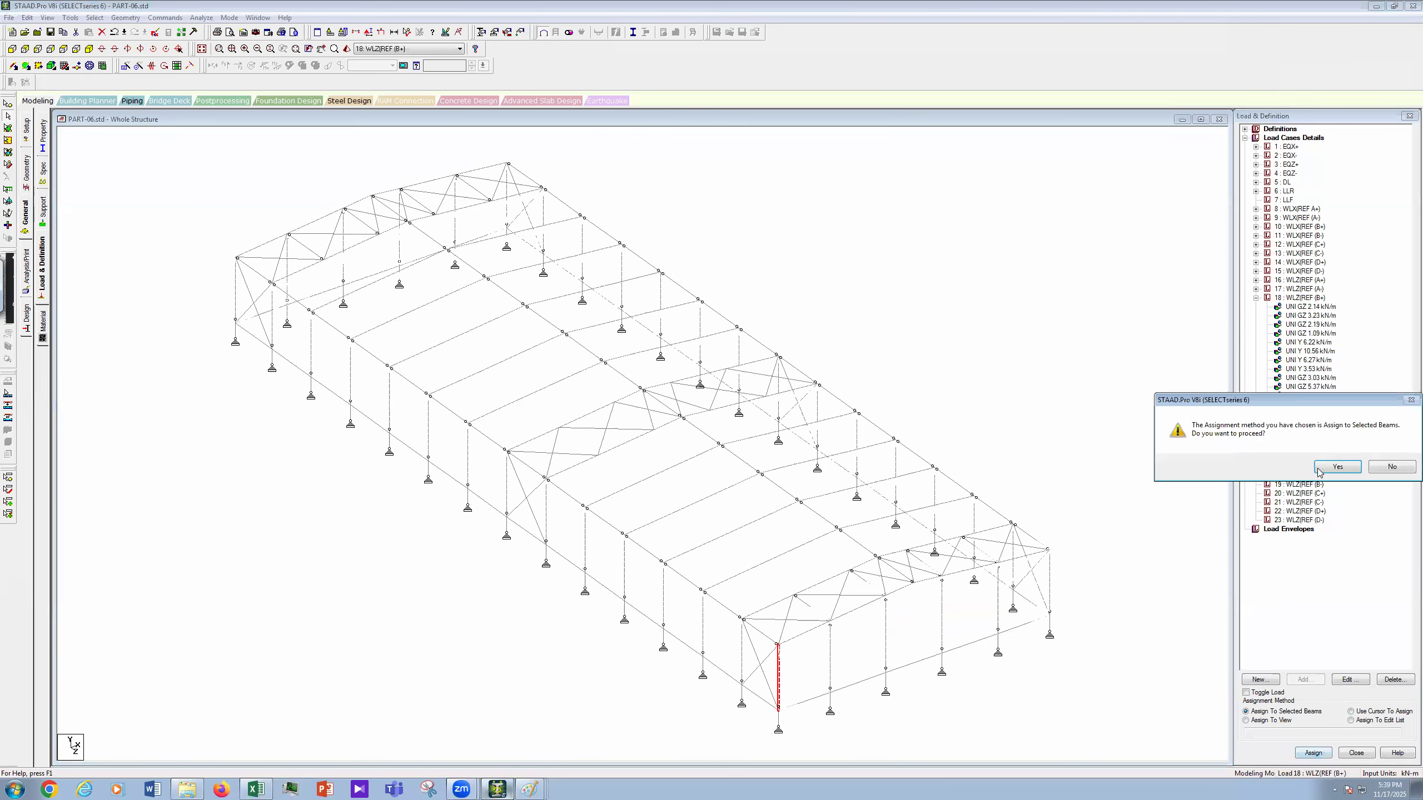
pyautogui.press('Return')
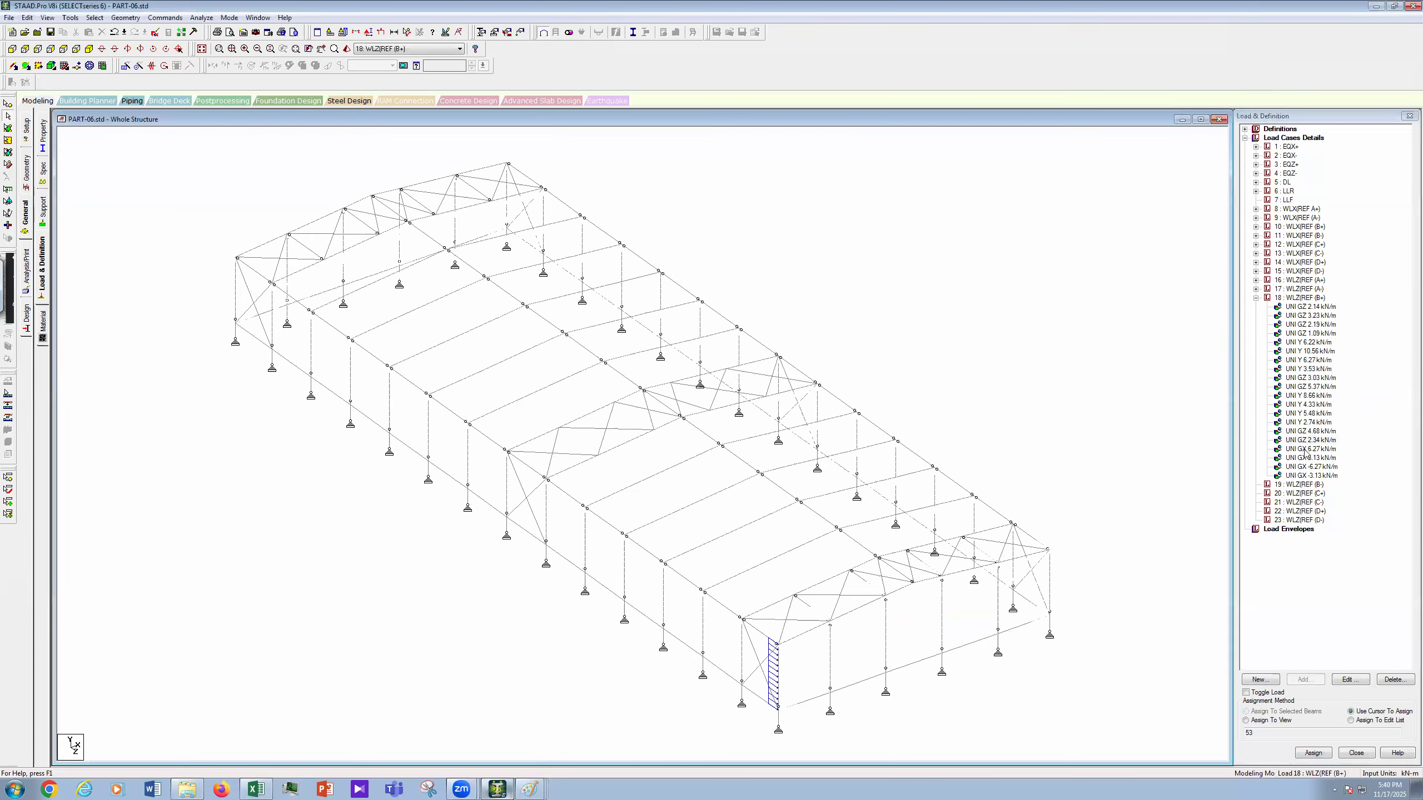
# Step: Review the members carrying the GX side wall loads and the GZ rear wall column loads of load case 18
pyautogui.click(1303, 450)
pyautogui.press('Down')
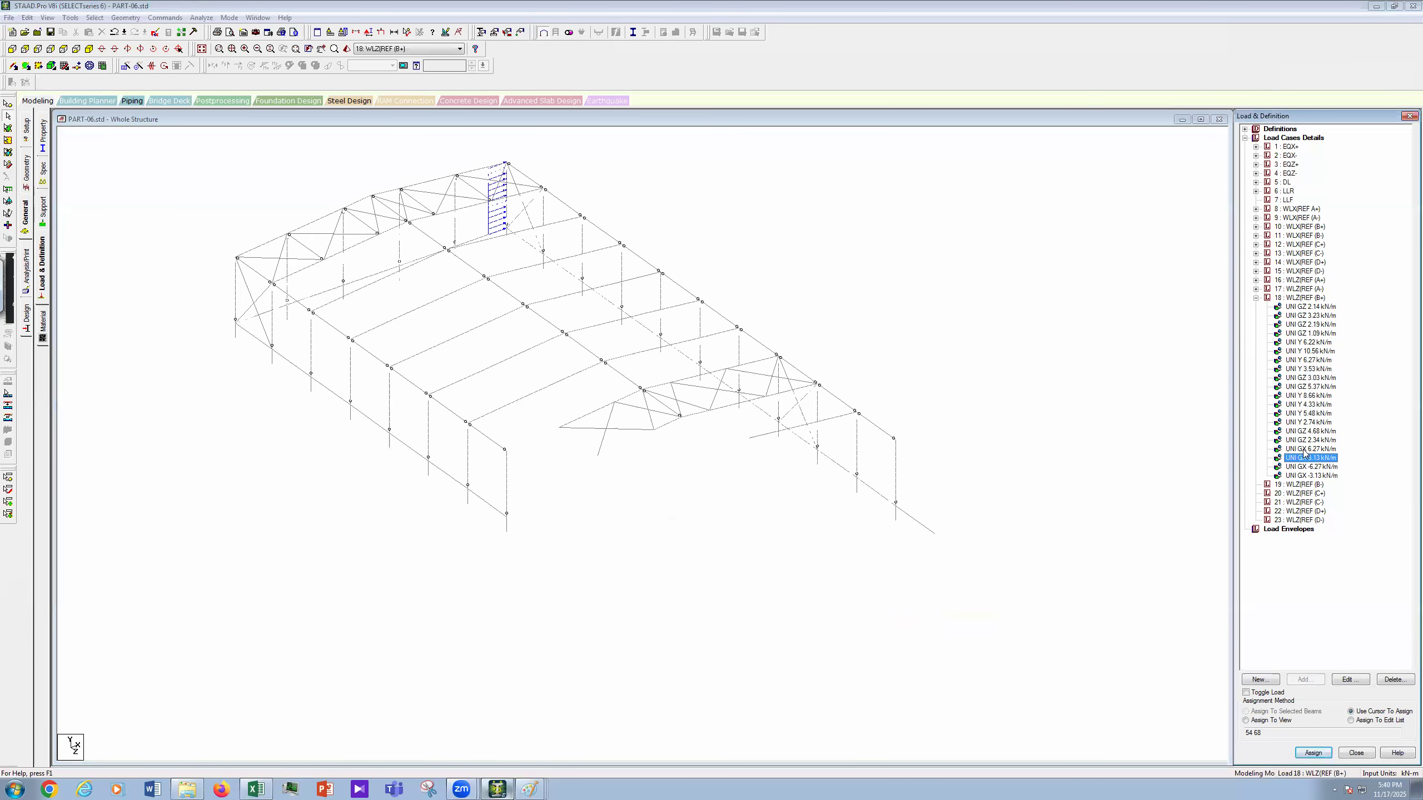
pyautogui.press('Down')
pyautogui.click(1110, 451)
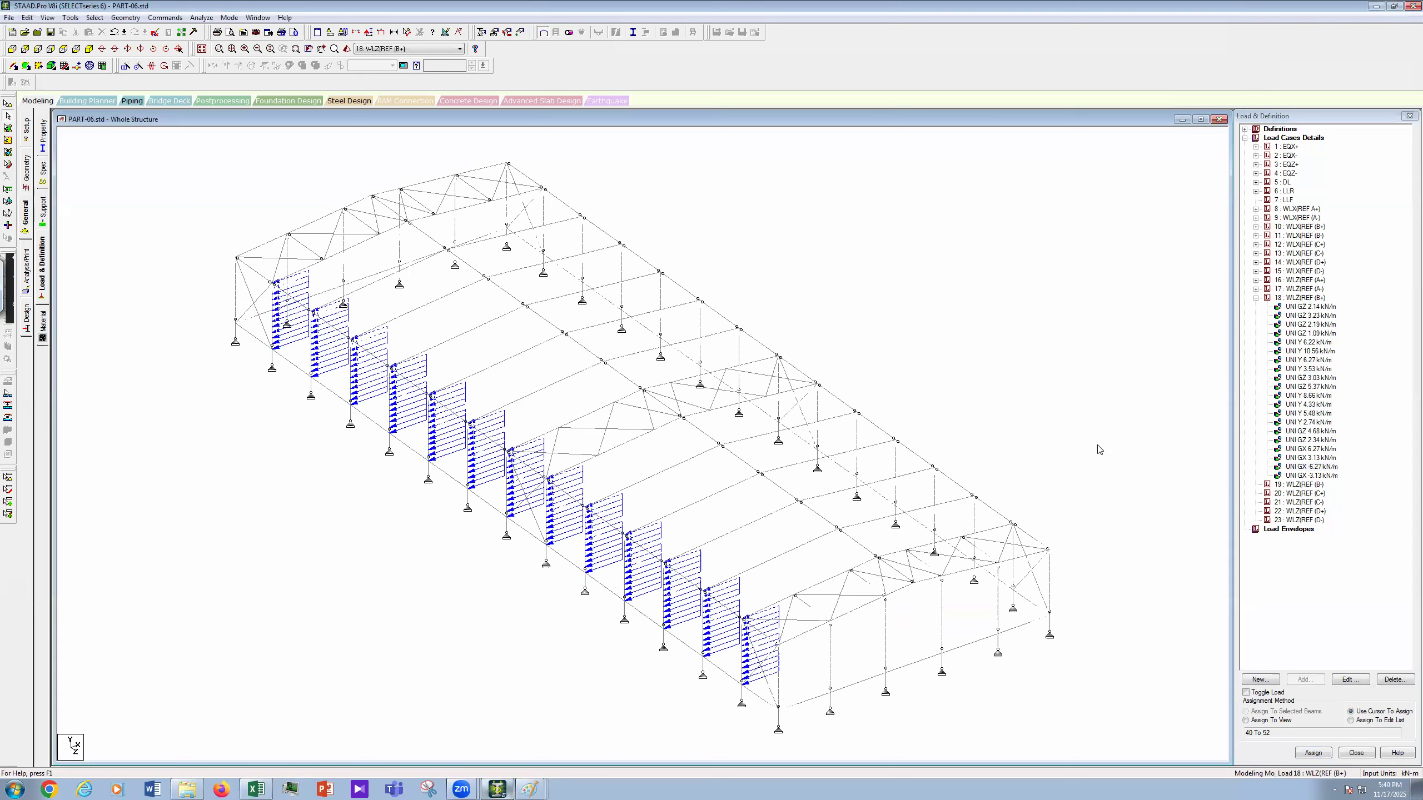
pyautogui.scroll(-1, 1048, 451)
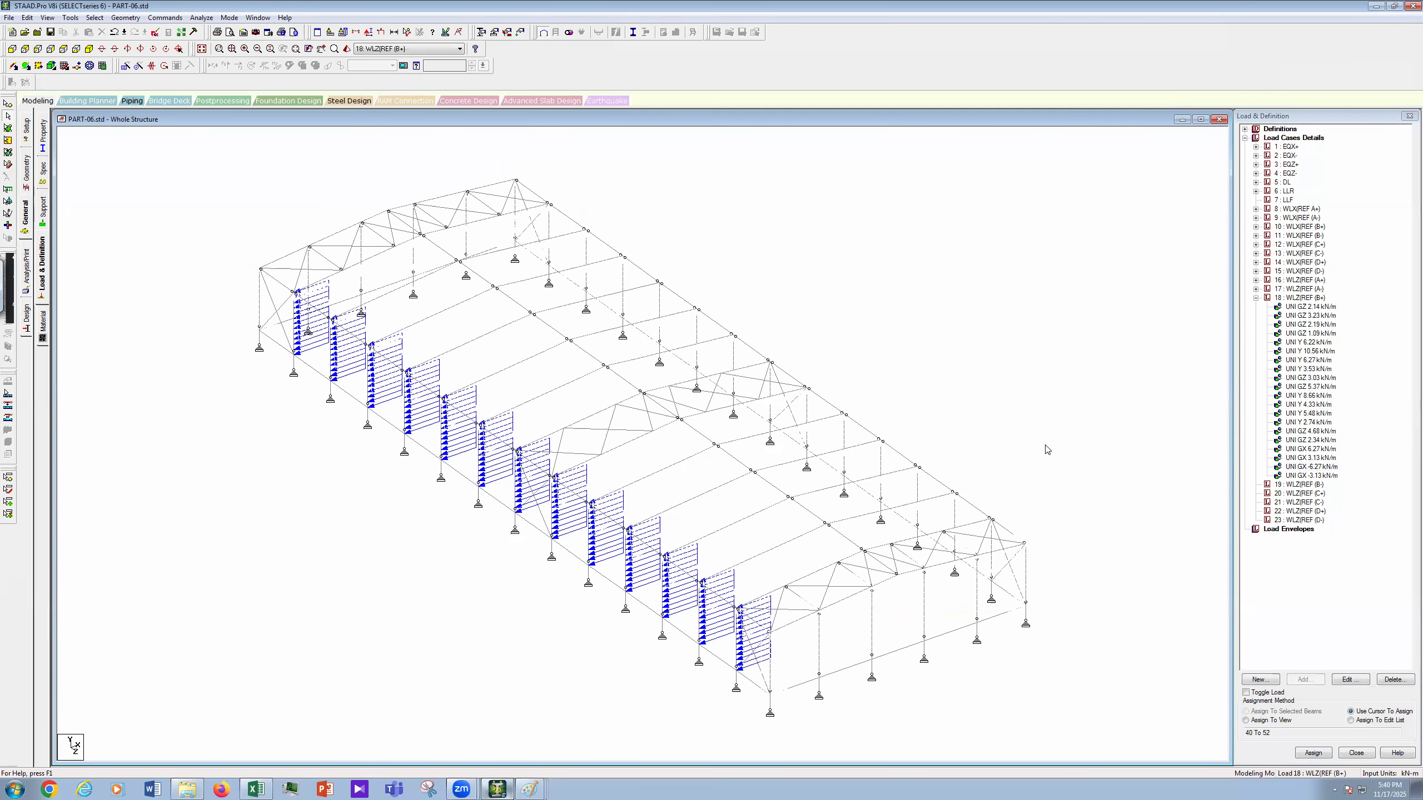
pyautogui.scroll(1, 1365, 313)
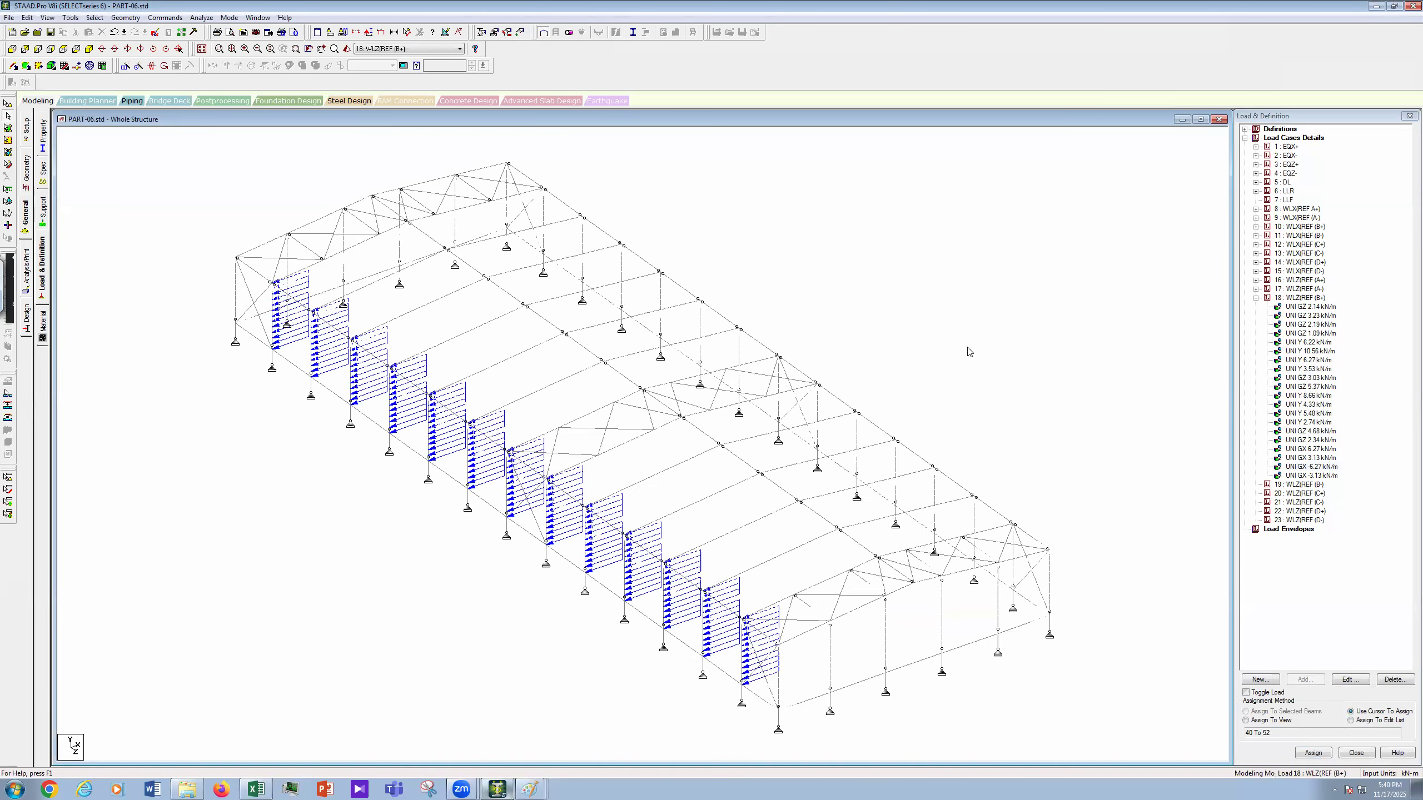
pyautogui.scroll(-1, 990, 377)
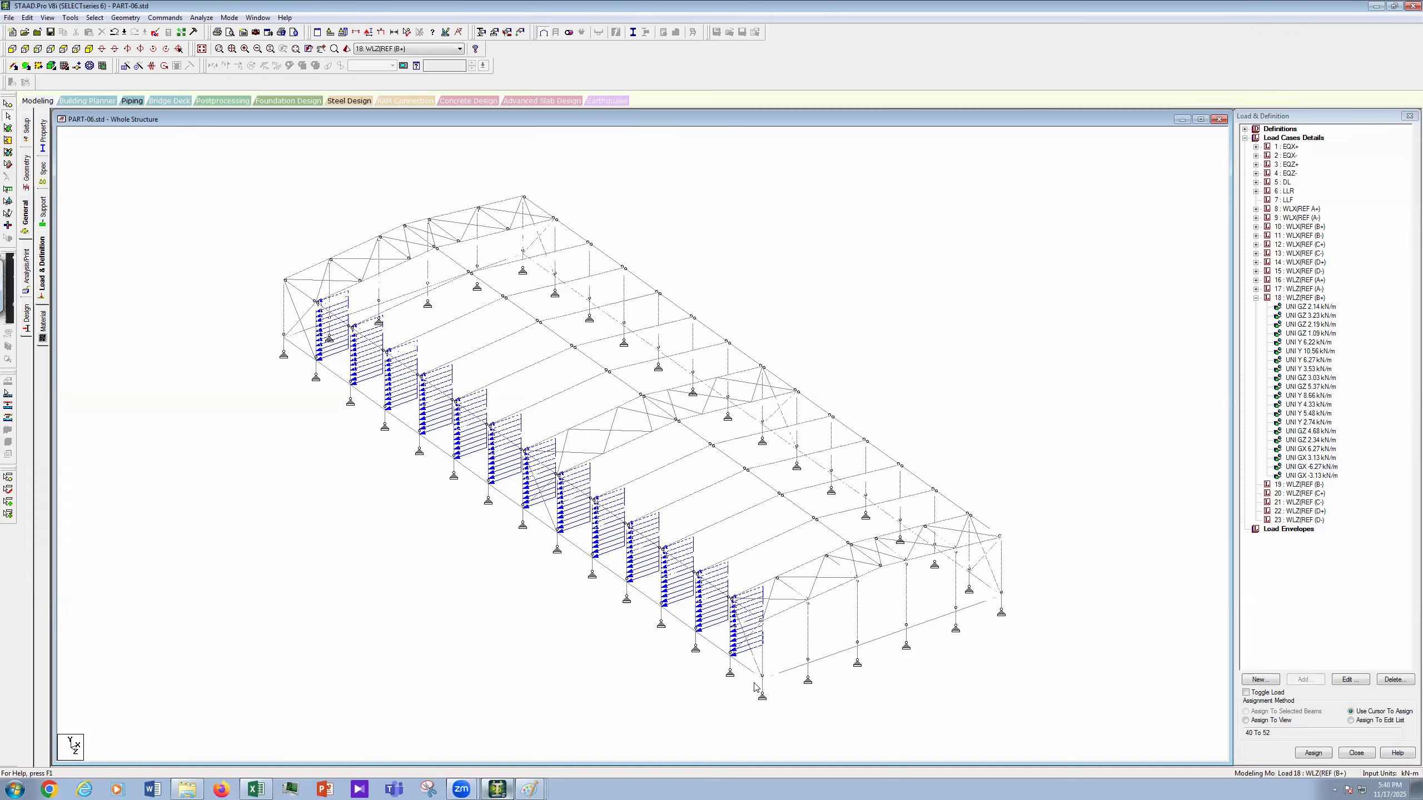
pyautogui.click(1331, 475)
pyautogui.click(1035, 524)
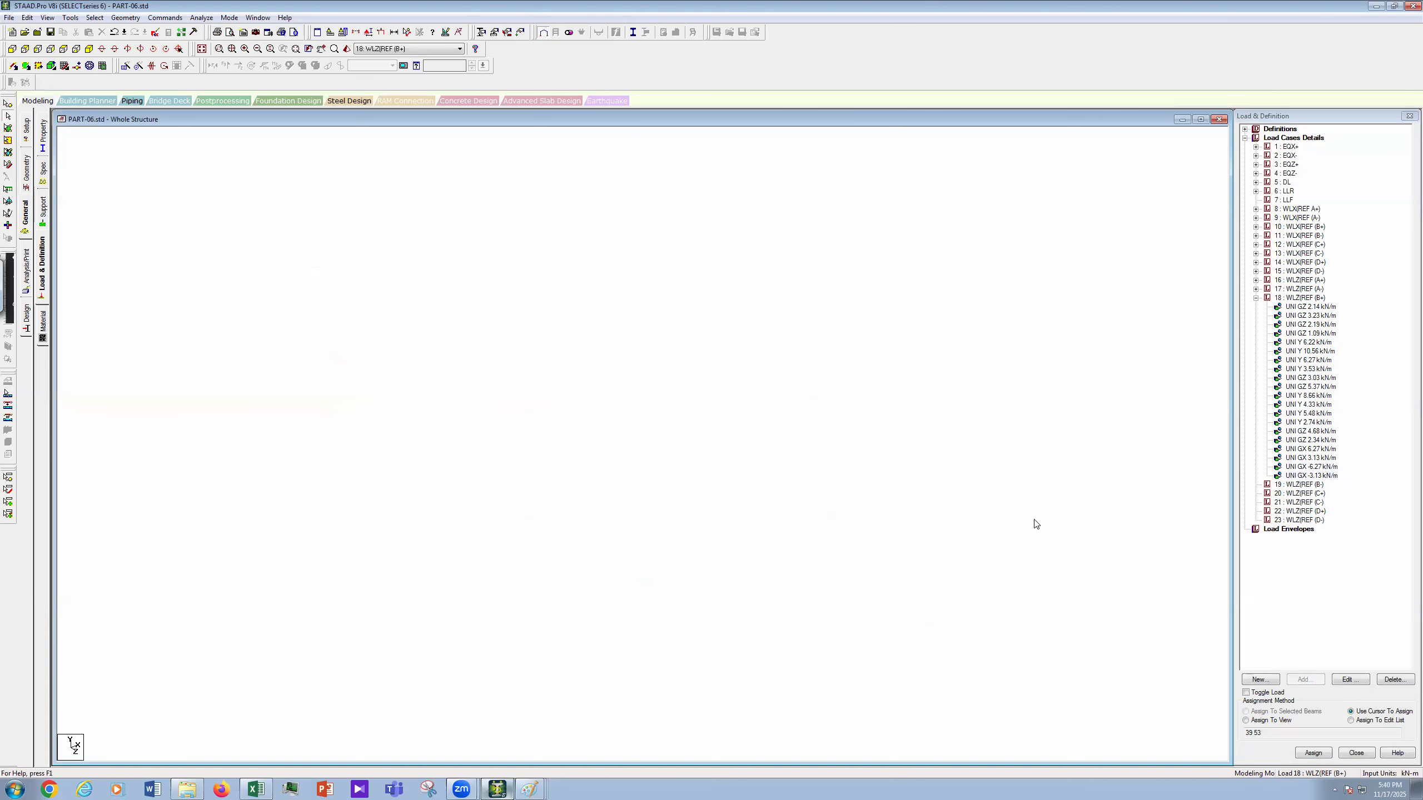
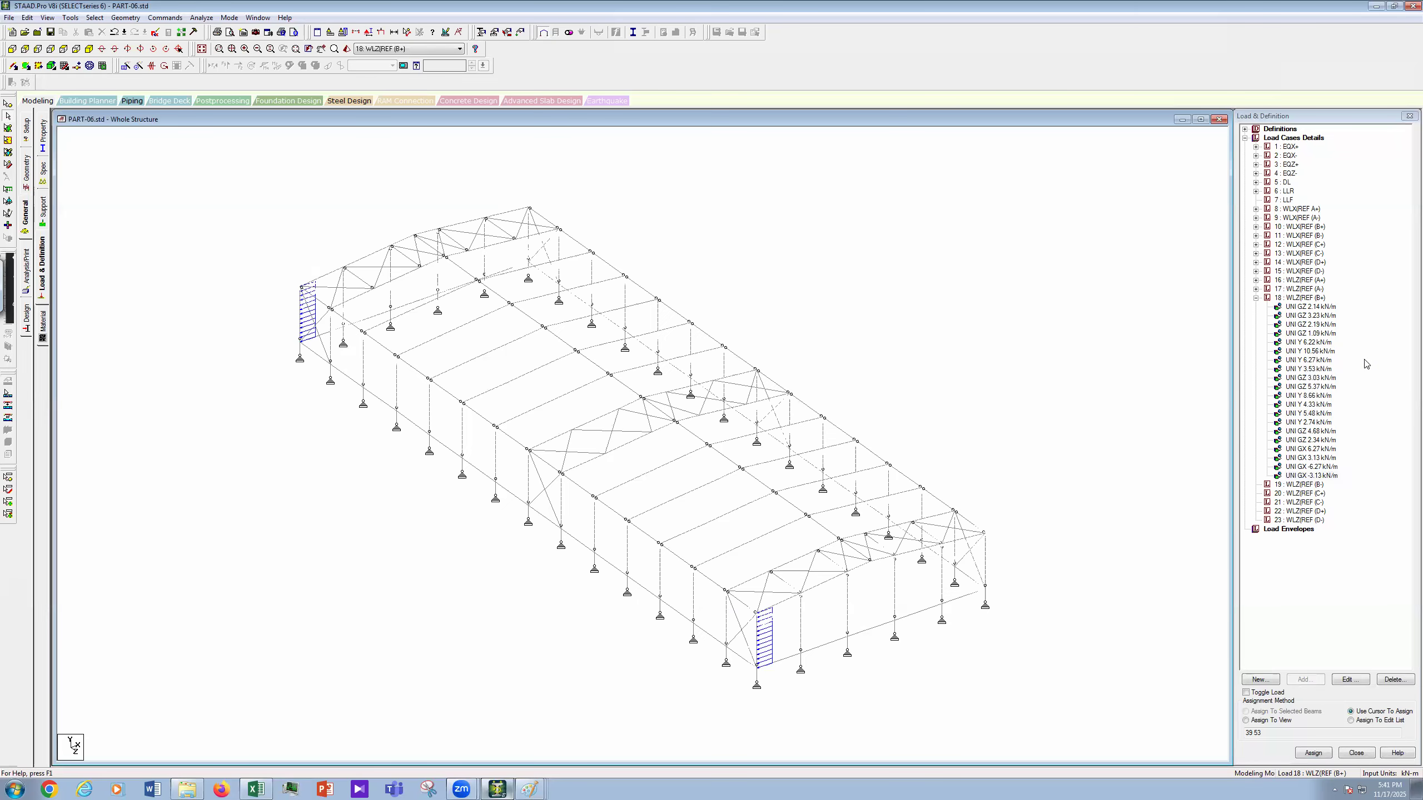
pyautogui.click(1317, 308)
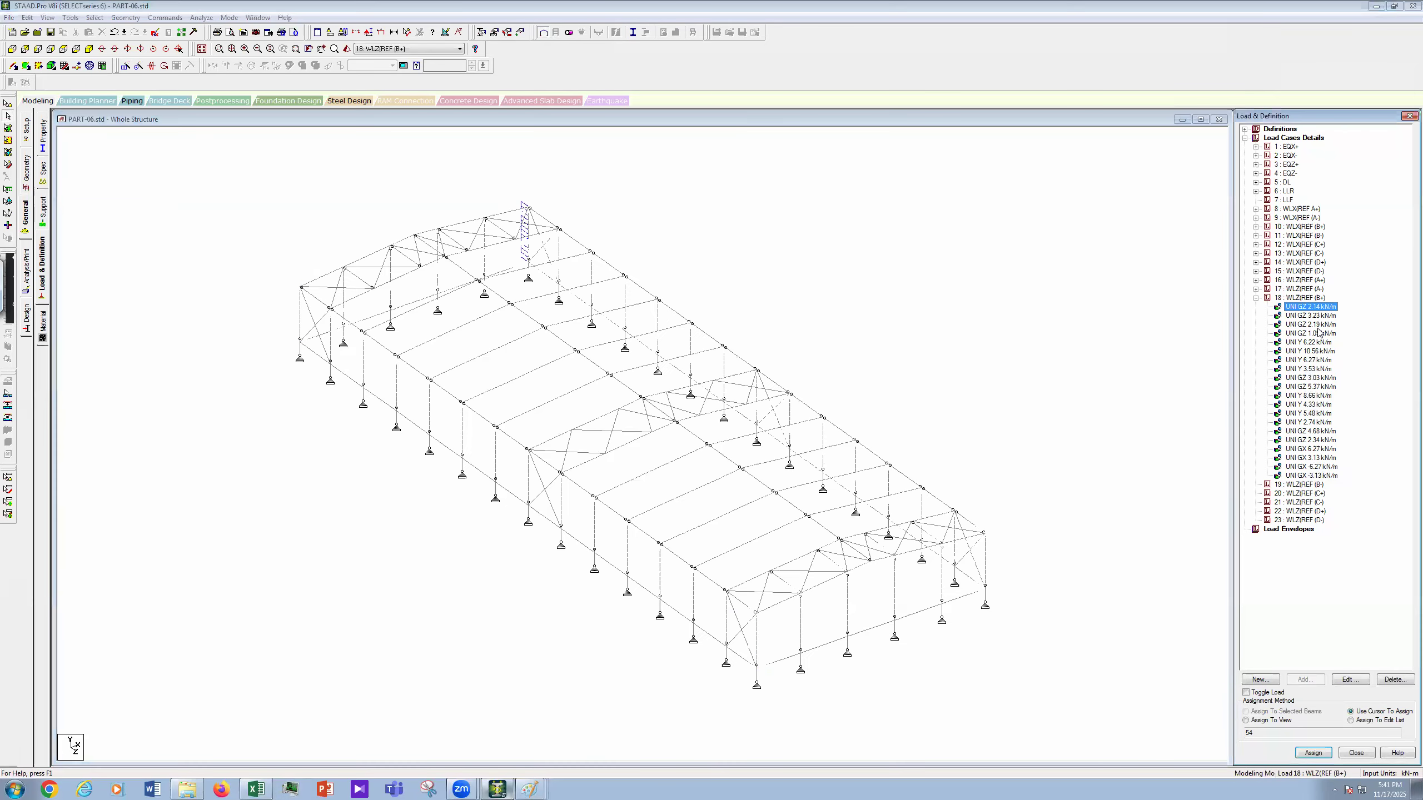
pyautogui.click(1316, 335)
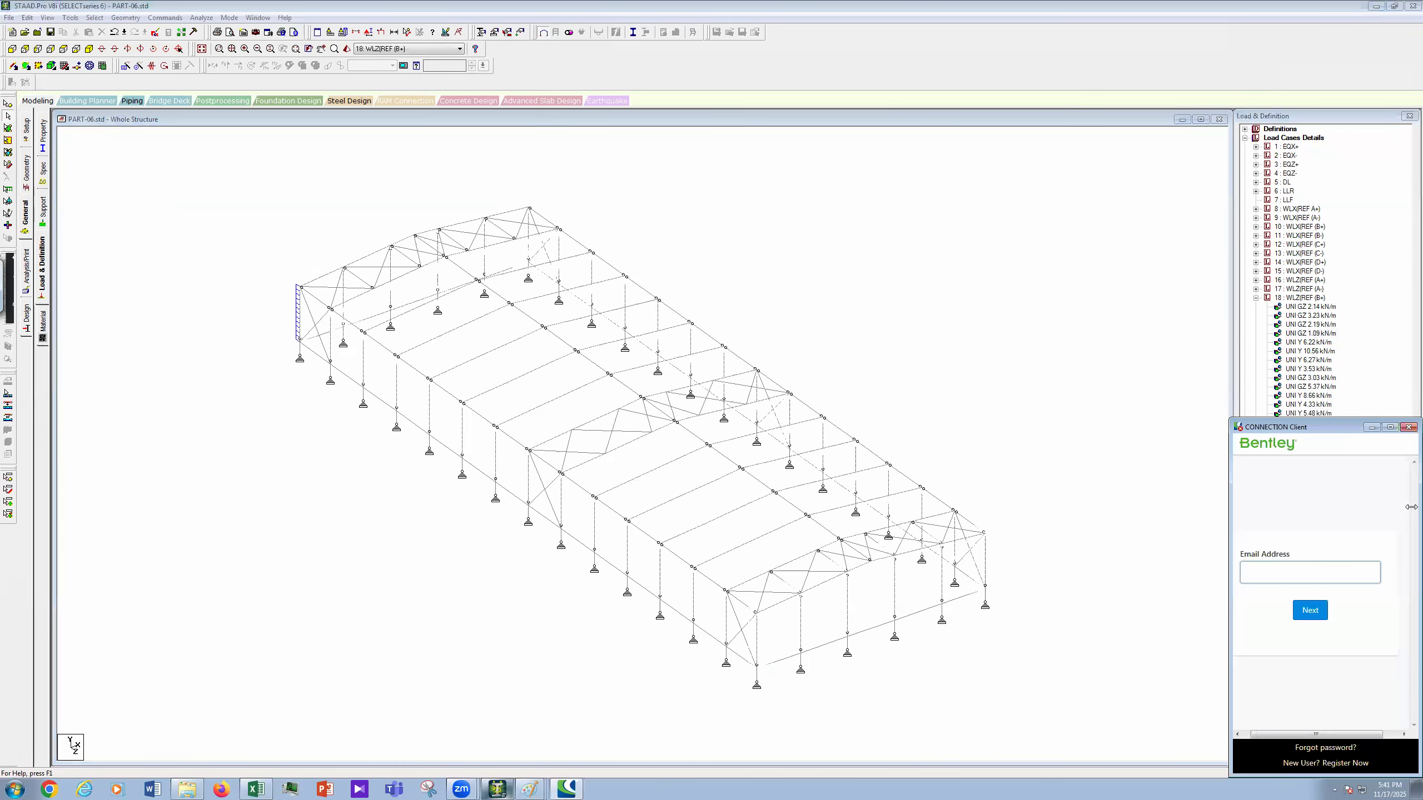
pyautogui.click(1354, 376)
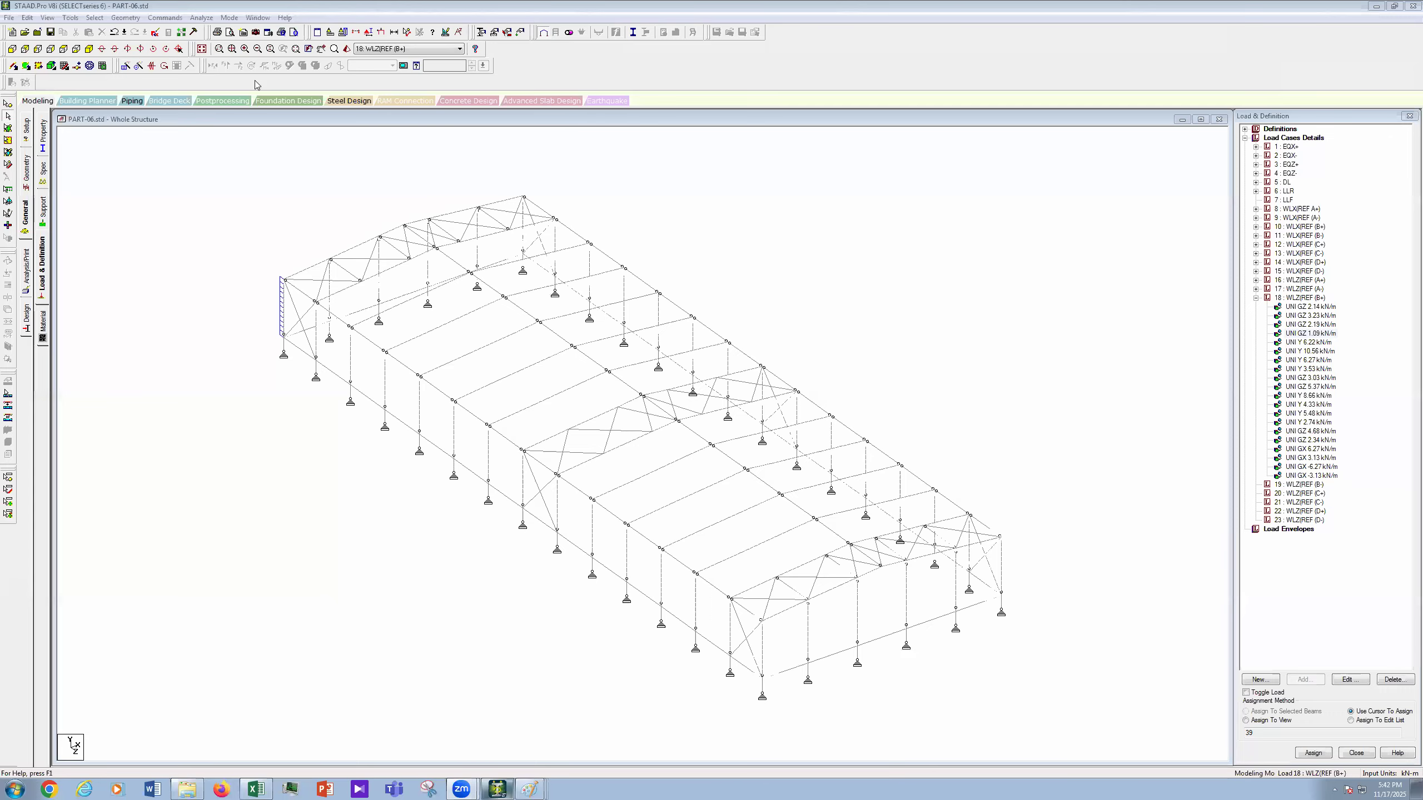
# Step: Open the input command file and copy the complete MEMBER LOAD block of load case 18, WLZ(REF (B+)
pyautogui.click(26, 17)
pyautogui.click(65, 134)
pyautogui.scroll(-20, 1134, 681)
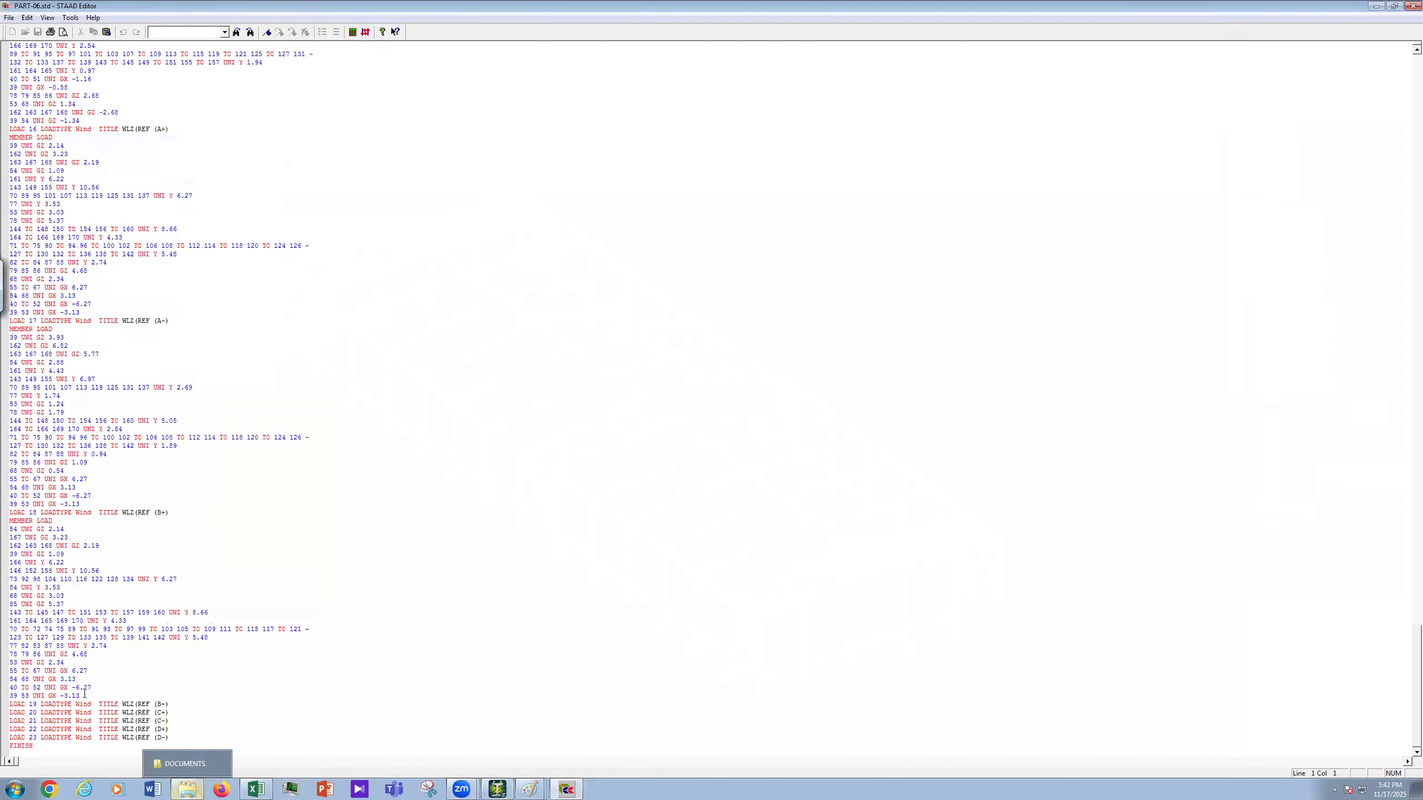
pyautogui.moveTo(81, 695); pyautogui.dragTo(66, 654)
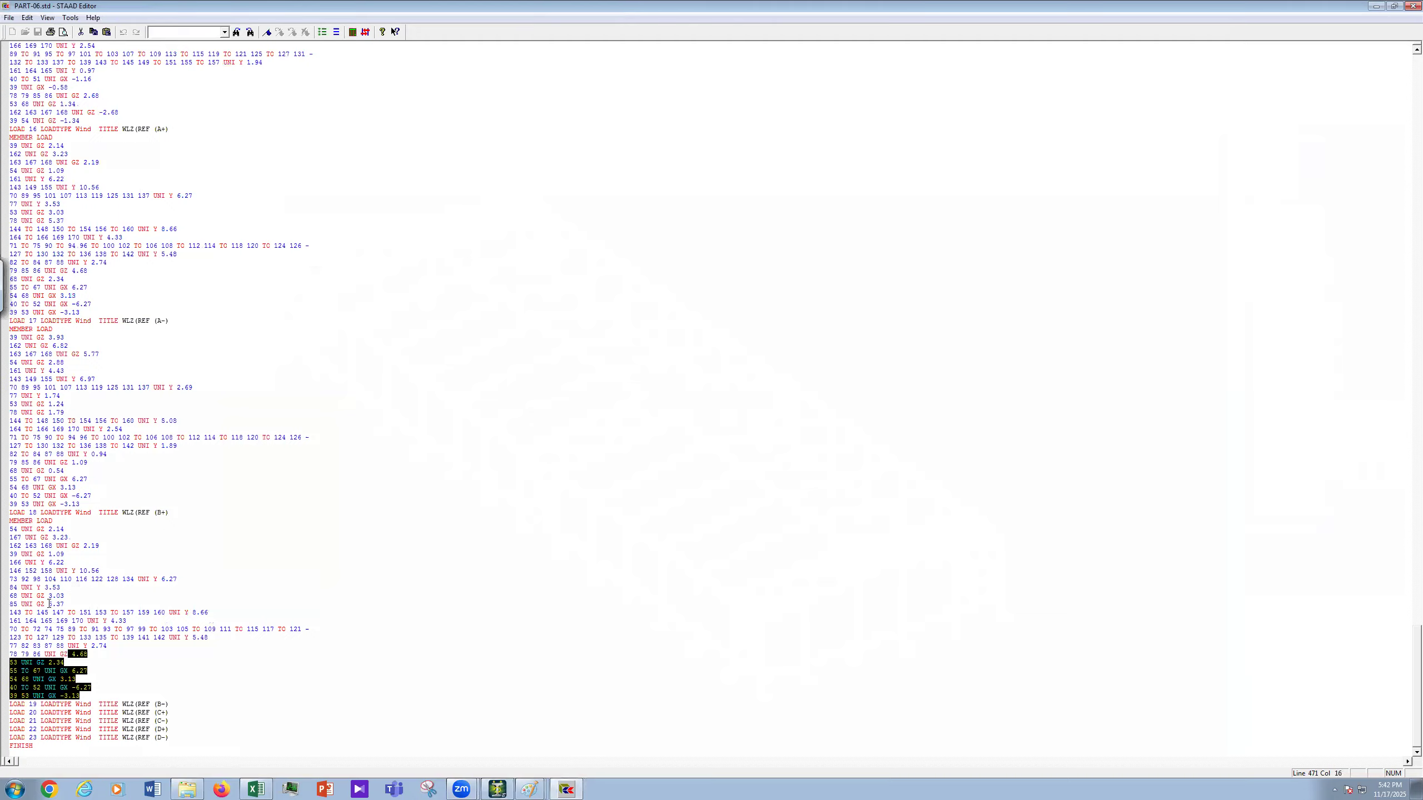
pyautogui.moveTo(48, 603); pyautogui.dragTo(32, 578)
pyautogui.keyDown('shift'); pyautogui.click(8, 520); pyautogui.keyUp('shift')
pyautogui.hotkey('ctrl', 'c')
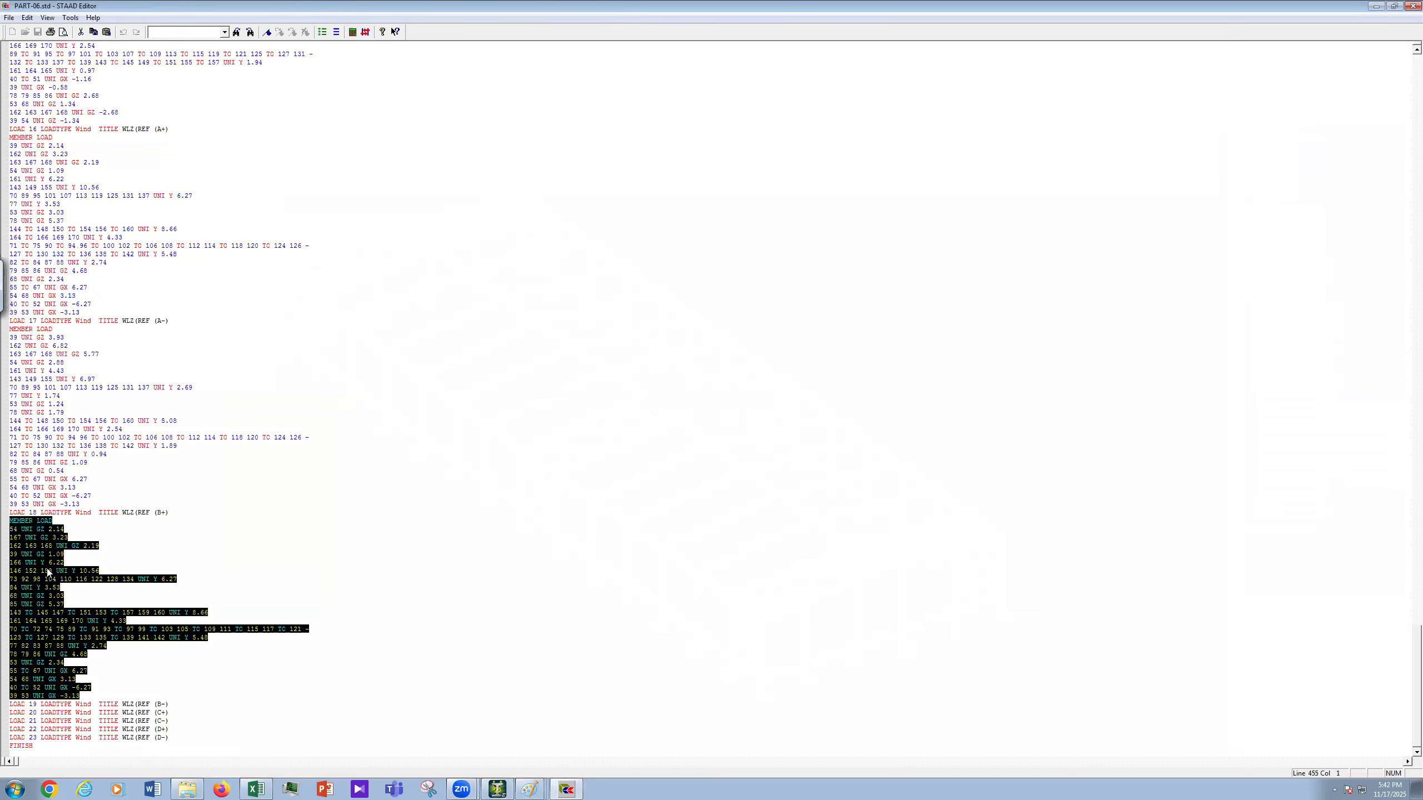
# Step: Paste the copied member load block under LOAD 19, WLZ(REF (B-), then save the input file and return to the model
pyautogui.rightClick(48, 572)
pyautogui.click(178, 704)
pyautogui.press('Return')
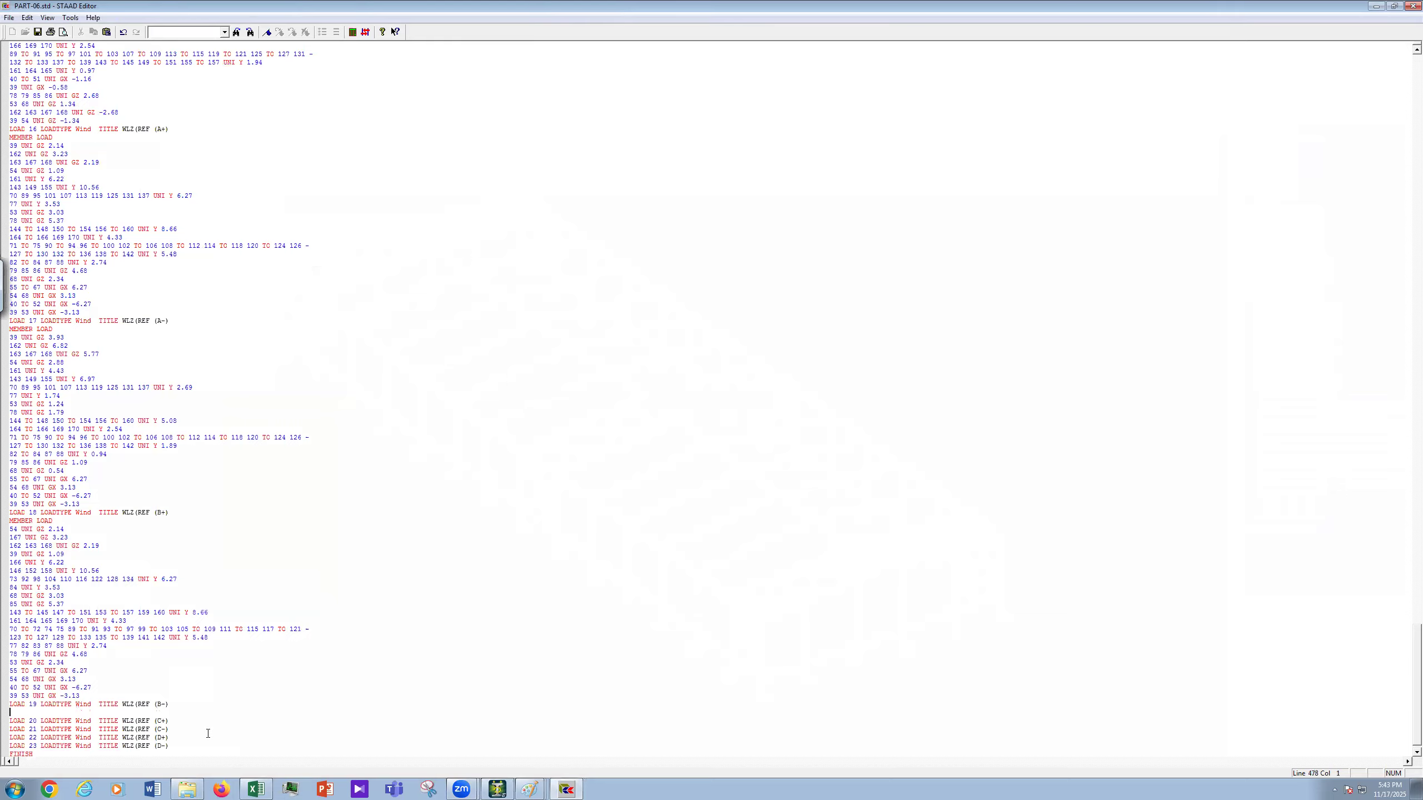
pyautogui.hotkey('ctrl', 'v')
pyautogui.hotkey('ctrl', 's')
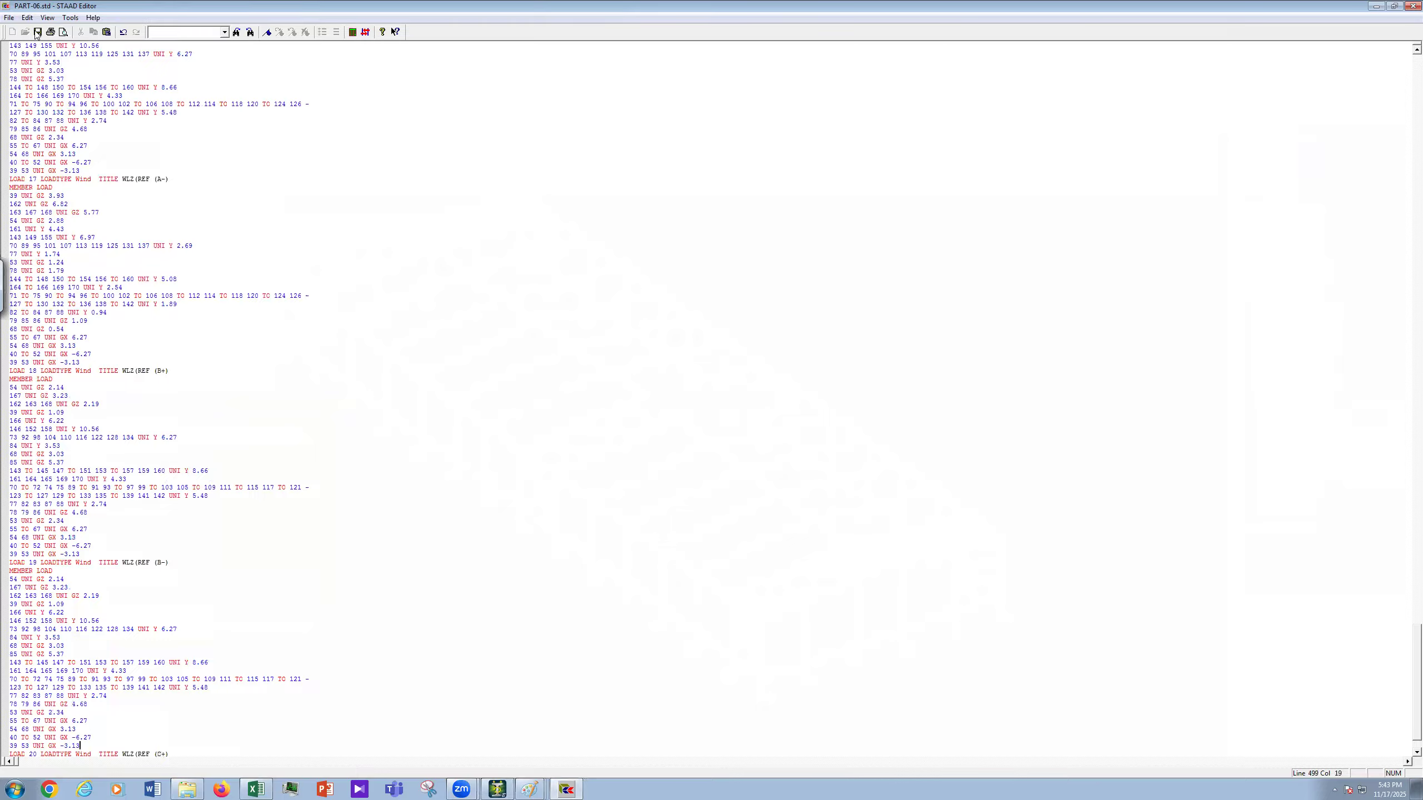
pyautogui.click(1406, 10)
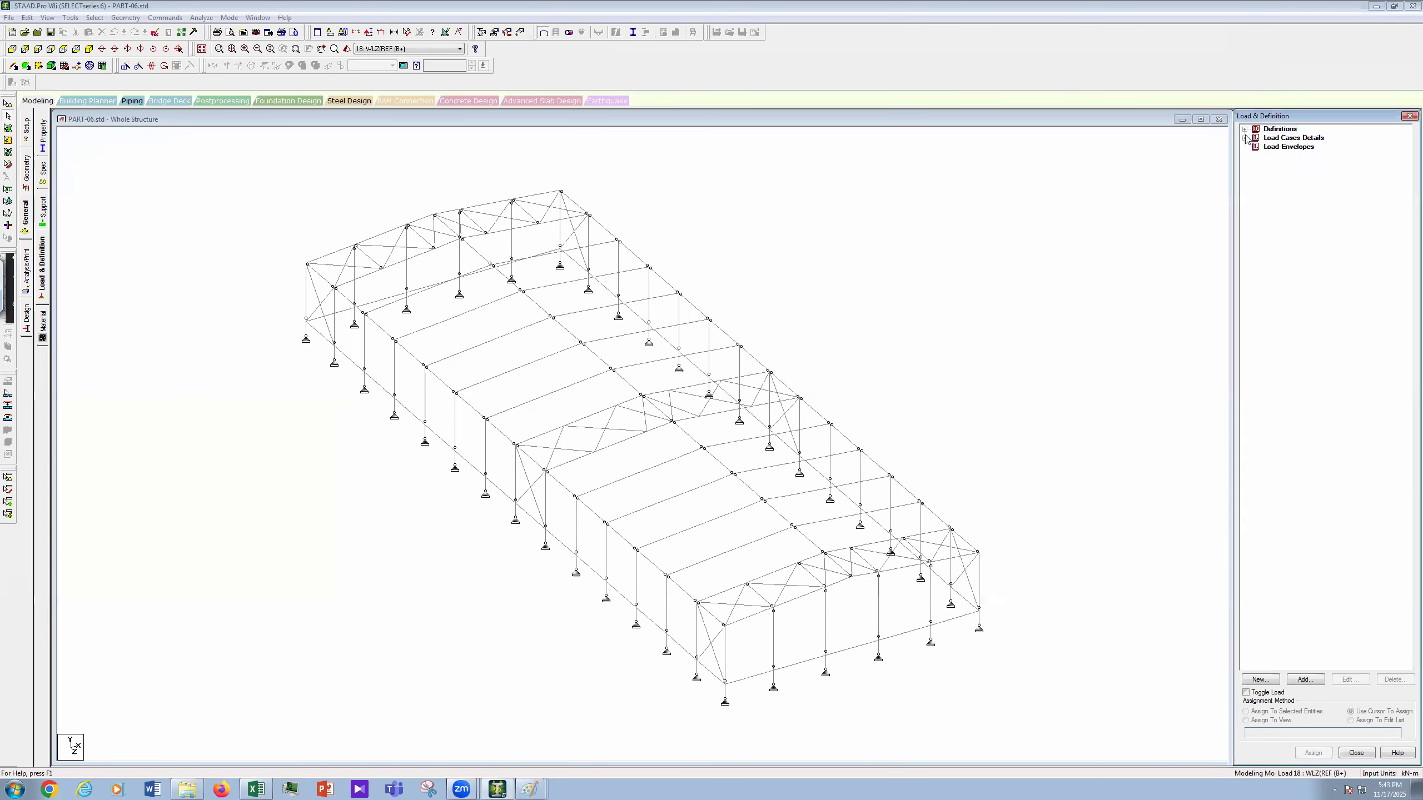
# Step: In load case 19, WLZ(REF (B-), set the GZ load on the rear wall's far corner column to 3.93 kN/m
pyautogui.click(1244, 138)
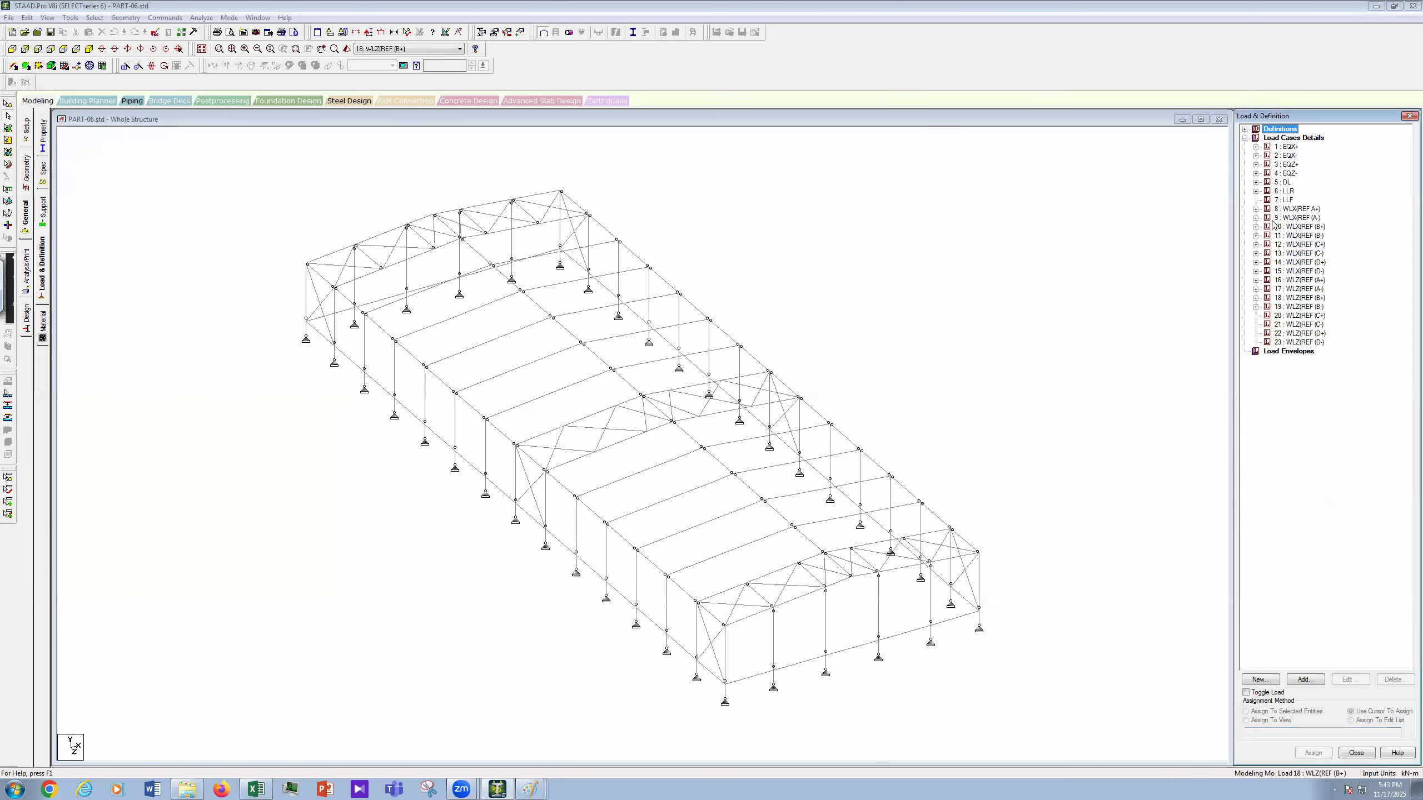
pyautogui.click(1256, 307)
pyautogui.click(1311, 316)
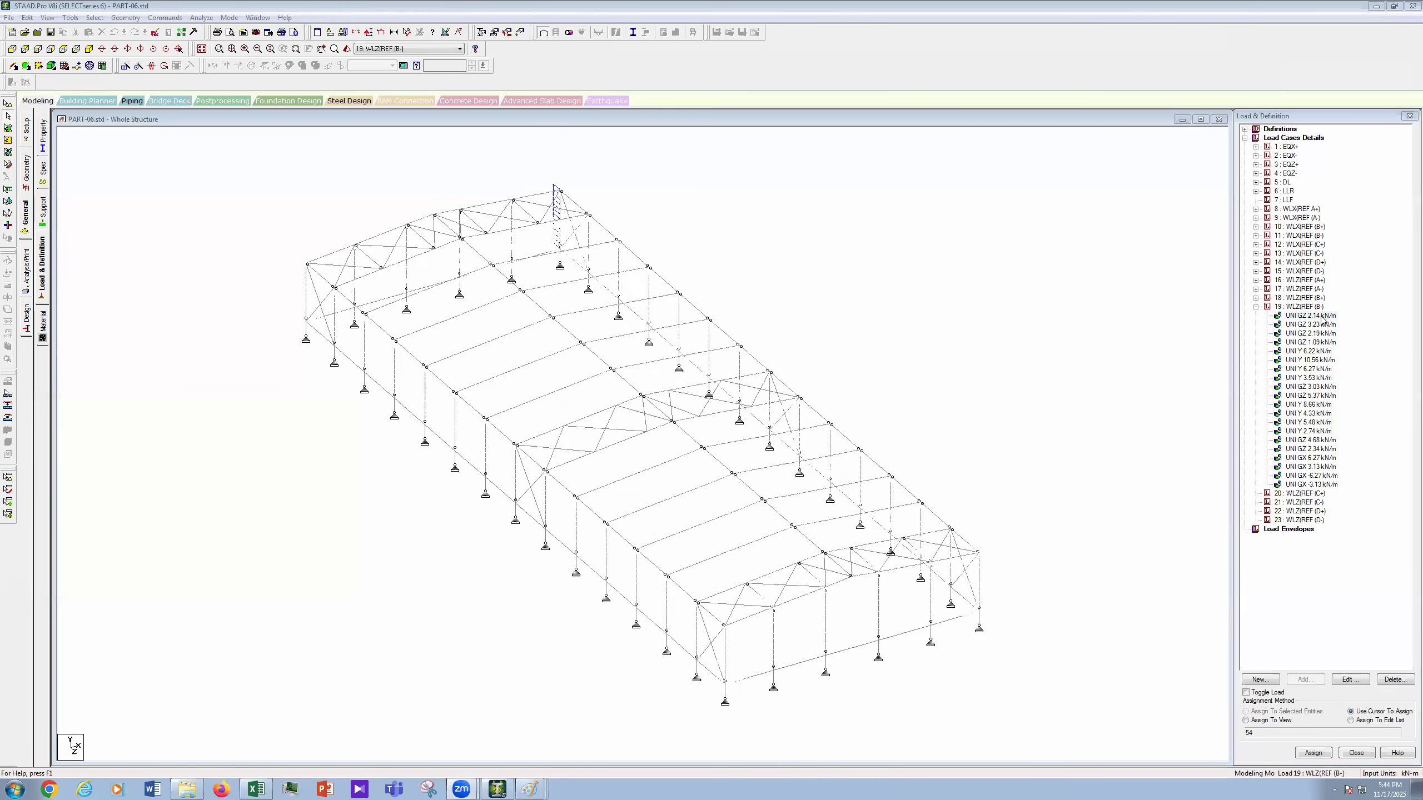
pyautogui.doubleClick(1310, 316)
pyautogui.moveTo(619, 351); pyautogui.dragTo(609, 359)
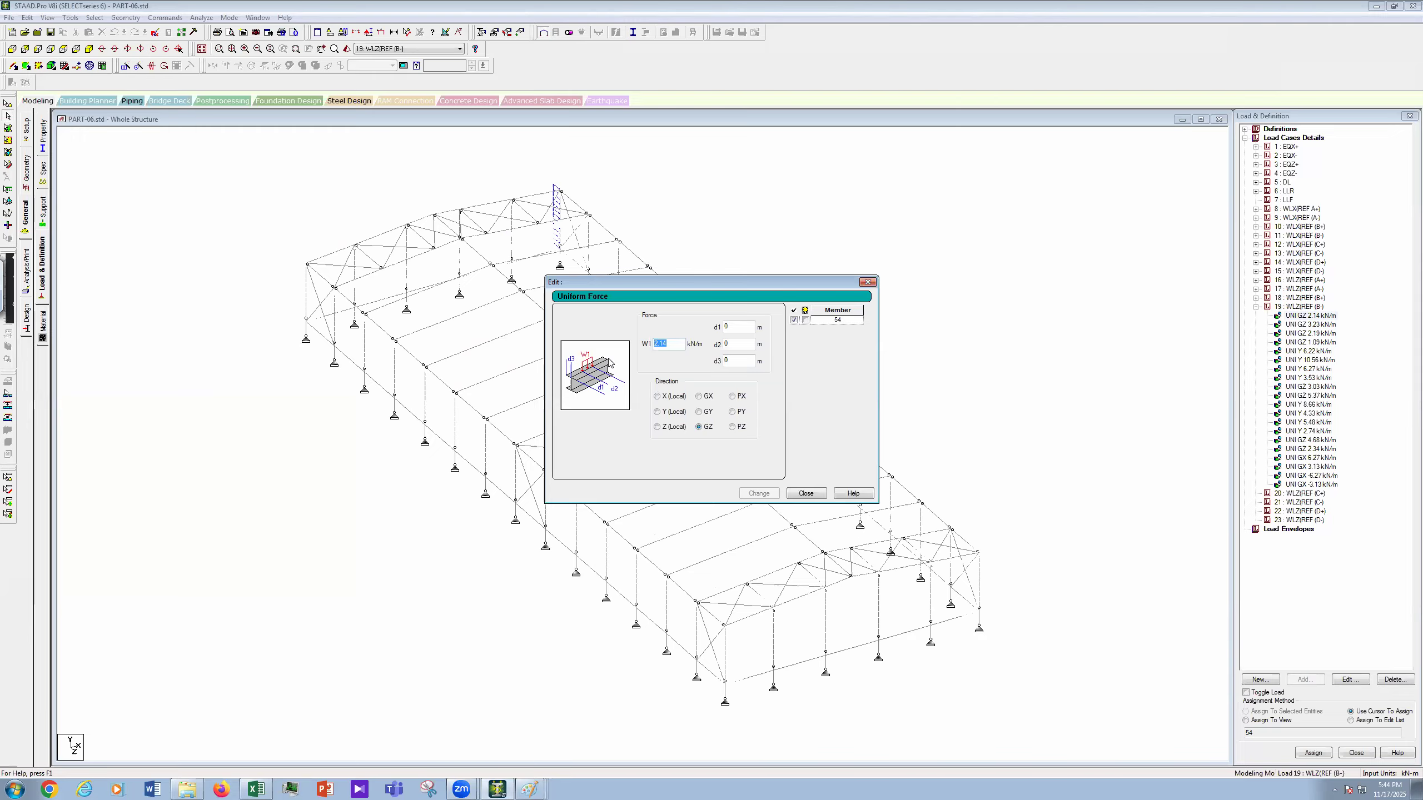
pyautogui.write('3.93')
pyautogui.click(802, 493)
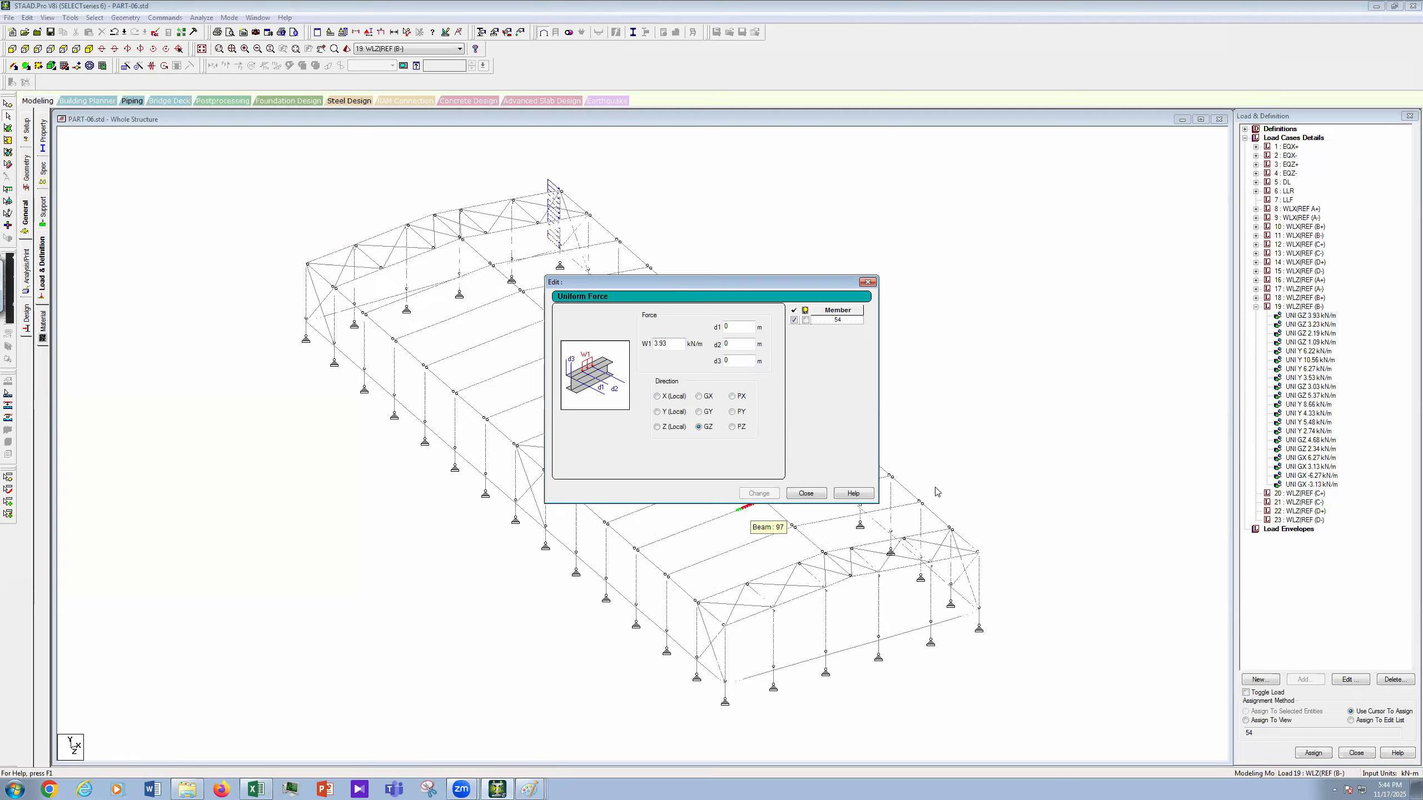
# Step: Set load case 19's GZ load on the rear wall column beside the far corner to 6.82 kN/m
pyautogui.click(1310, 324)
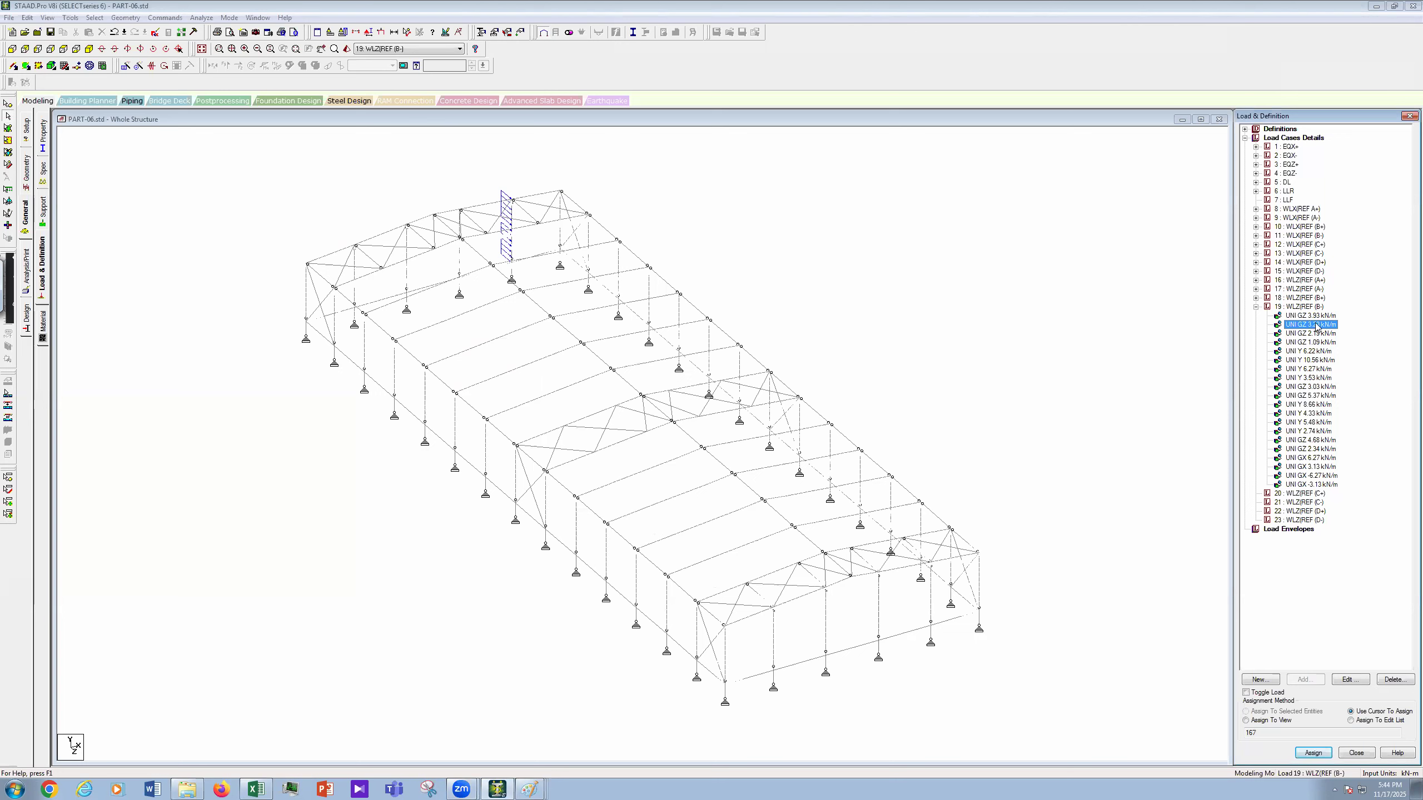
pyautogui.moveTo(670, 343); pyautogui.dragTo(541, 359)
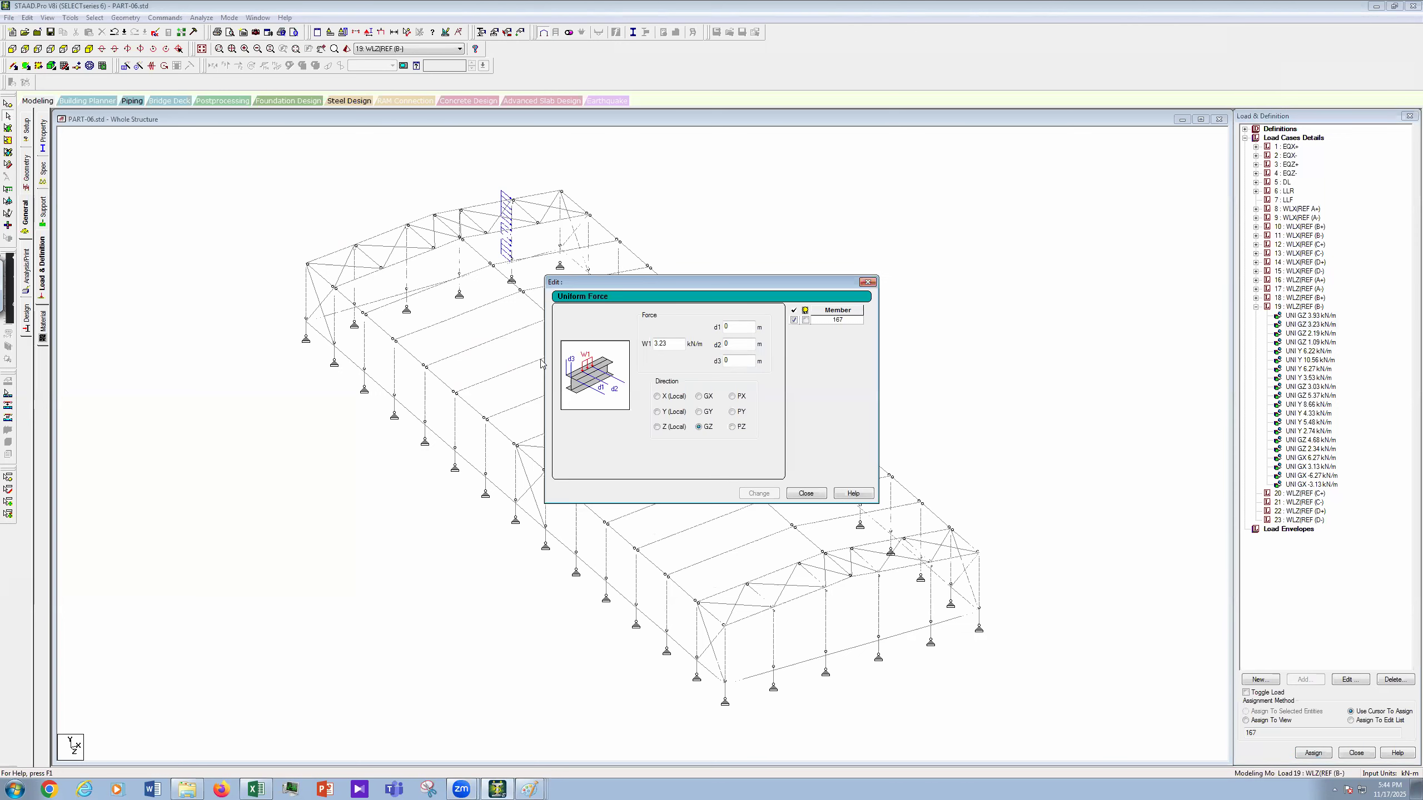
pyautogui.write('6.82')
pyautogui.click(762, 494)
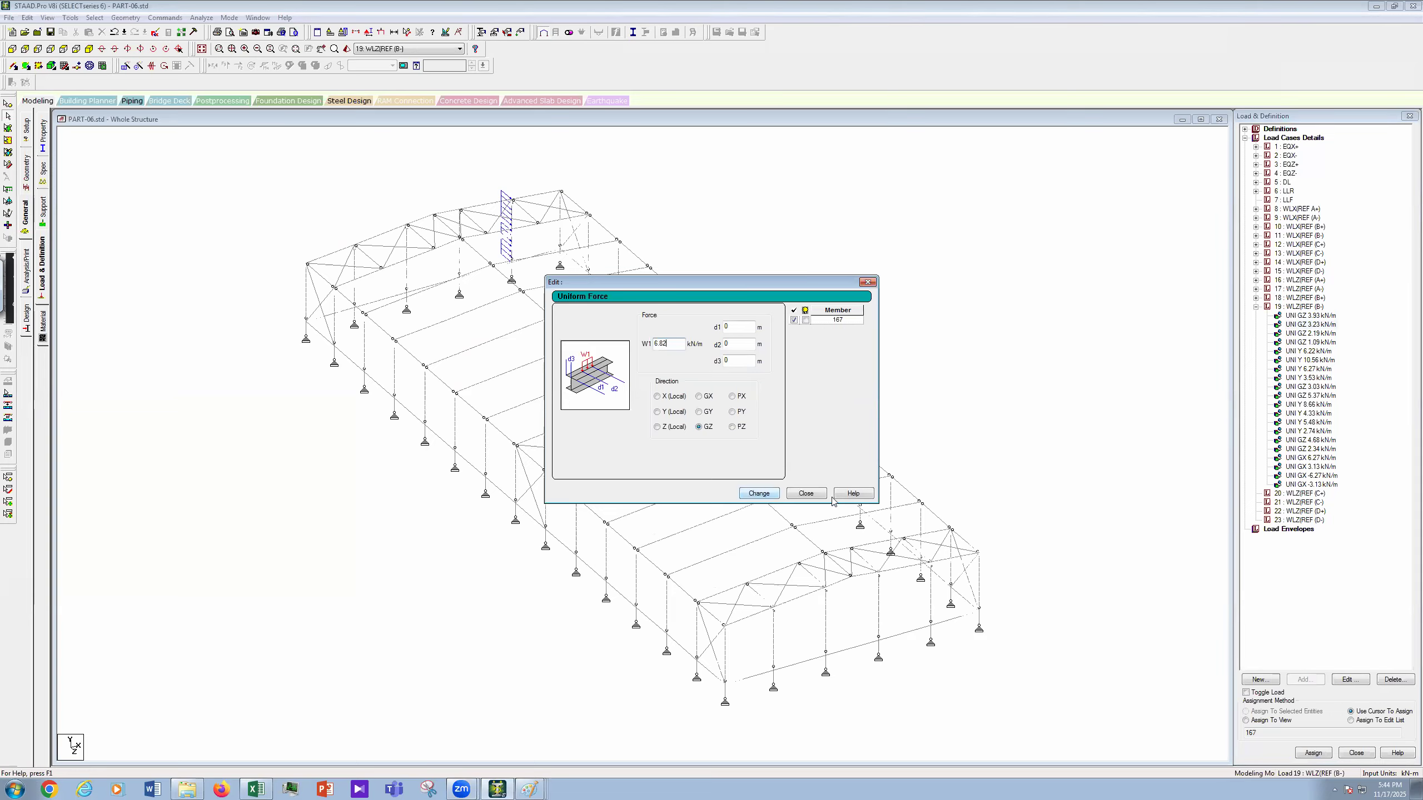
pyautogui.press('Escape')
# Step: Set load case 19's GZ load on the remaining three intermediate rear wall columns to 5.77 kN/m
pyautogui.click(1310, 333)
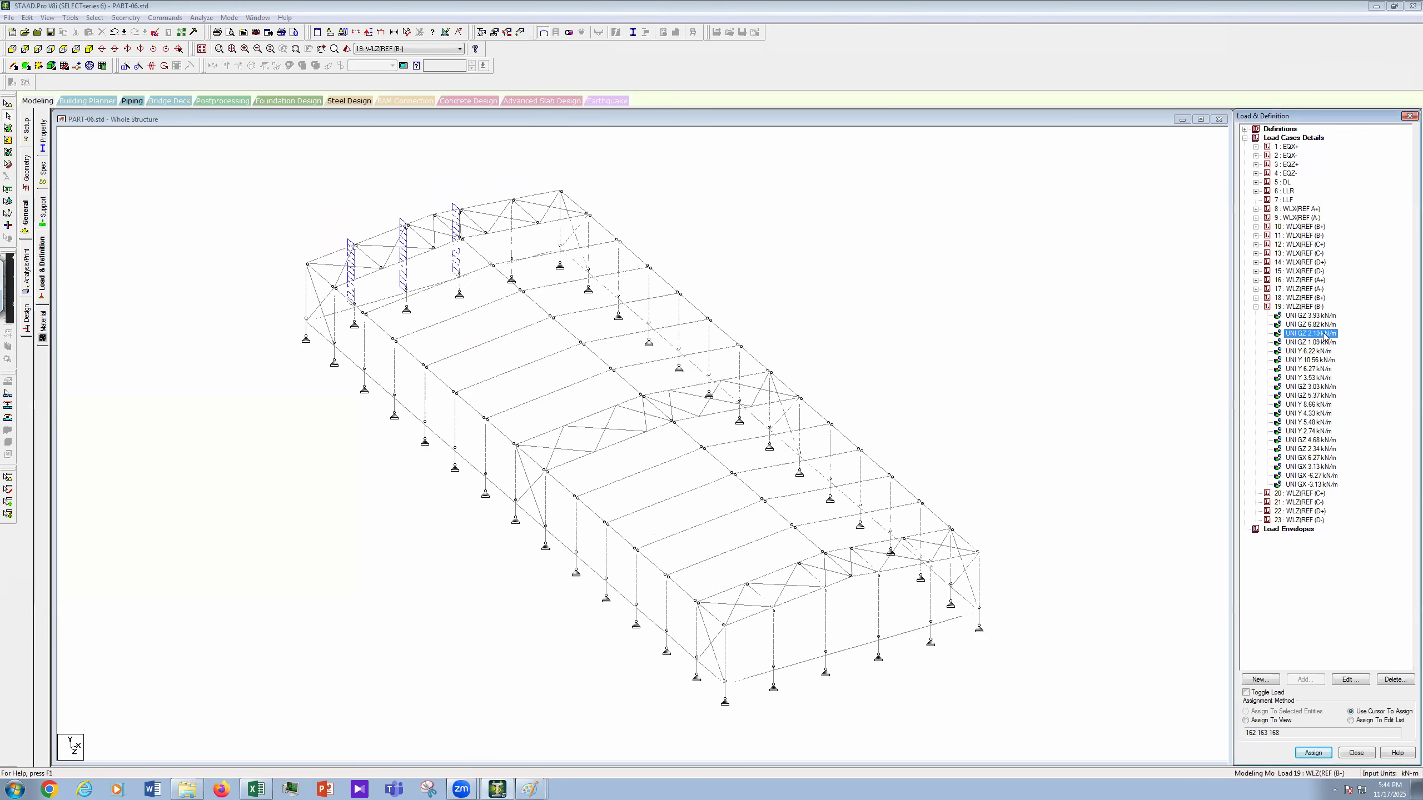
pyautogui.doubleClick(1324, 335)
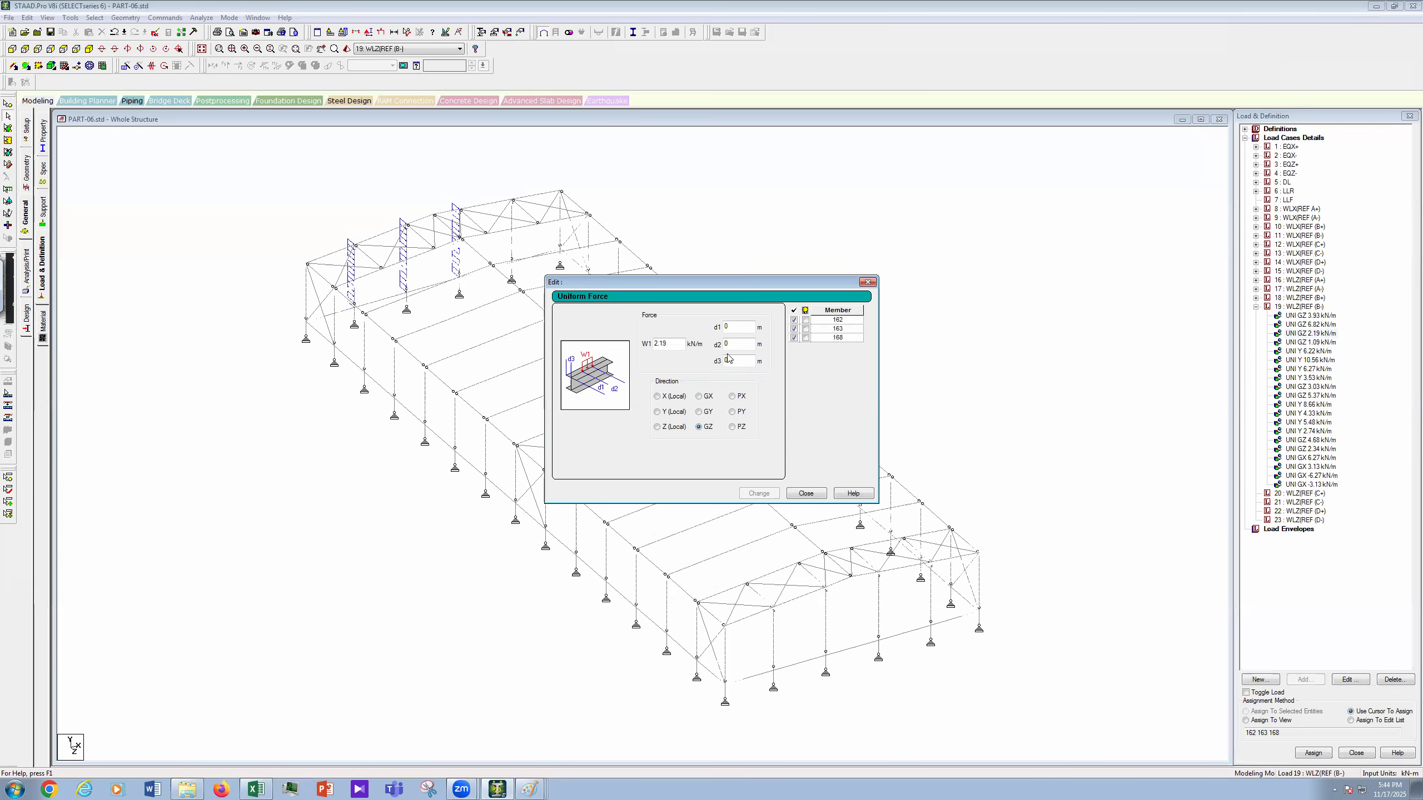
pyautogui.moveTo(677, 342); pyautogui.dragTo(552, 374)
pyautogui.write('5.77')
pyautogui.click(759, 493)
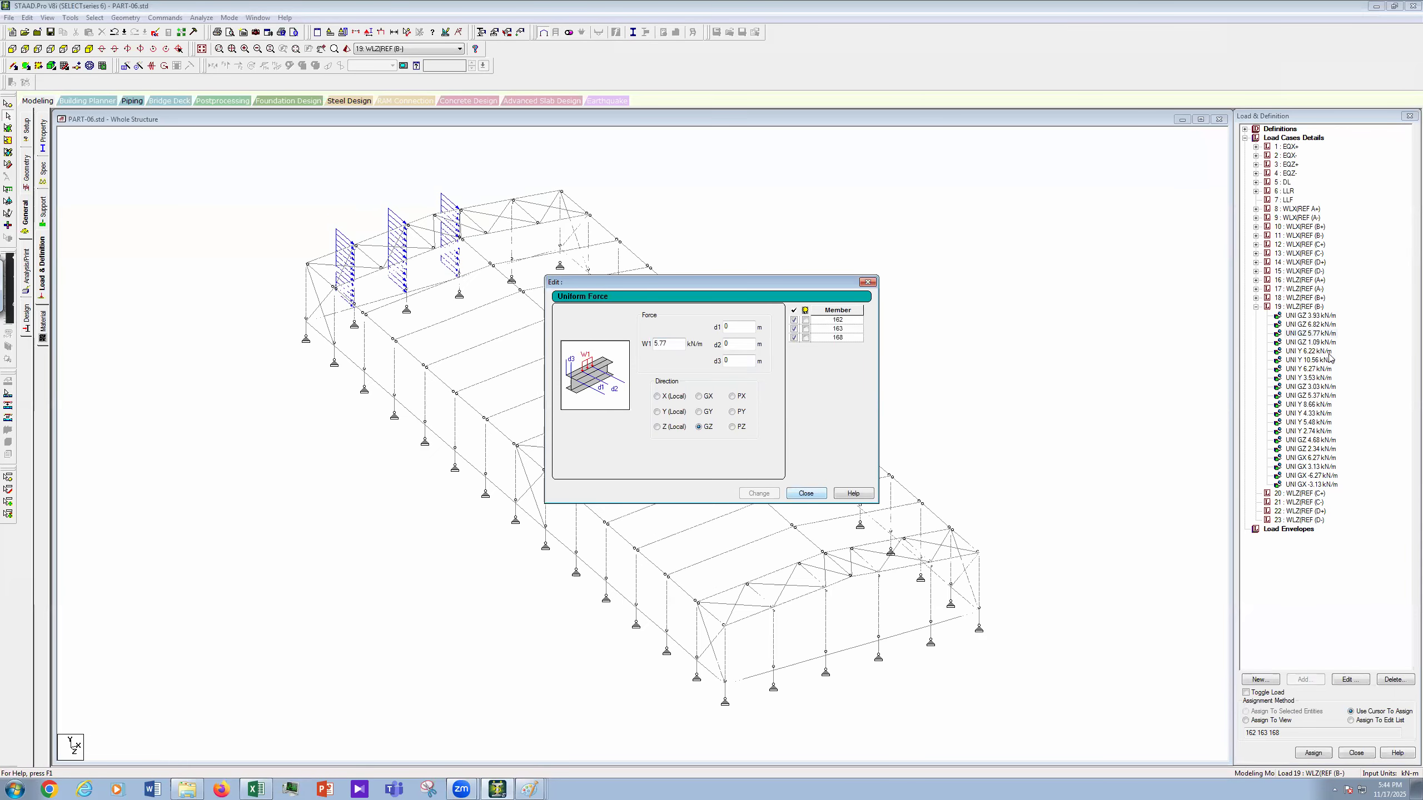
pyautogui.click(805, 496)
# Step: Set load case 19's GZ load on the rear wall's near corner column to 2.88 kN/m
pyautogui.doubleClick(1310, 342)
pyautogui.moveTo(674, 344); pyautogui.dragTo(607, 350)
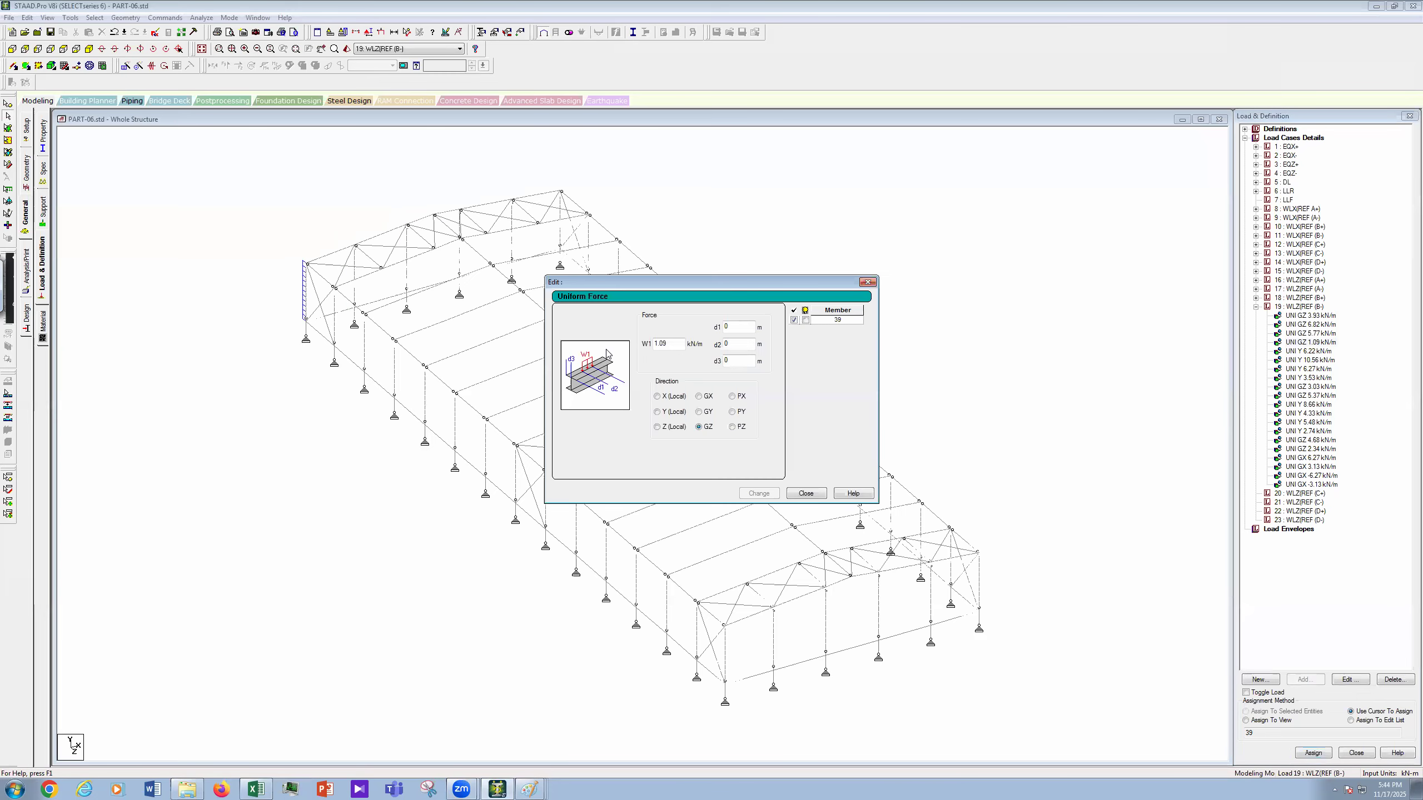
pyautogui.write('2.88')
pyautogui.click(758, 493)
# Step: Set load case 19's local Y load on the rear end frame's far-side eaves rafter segment to 4.43 kN/m
pyautogui.click(1322, 352)
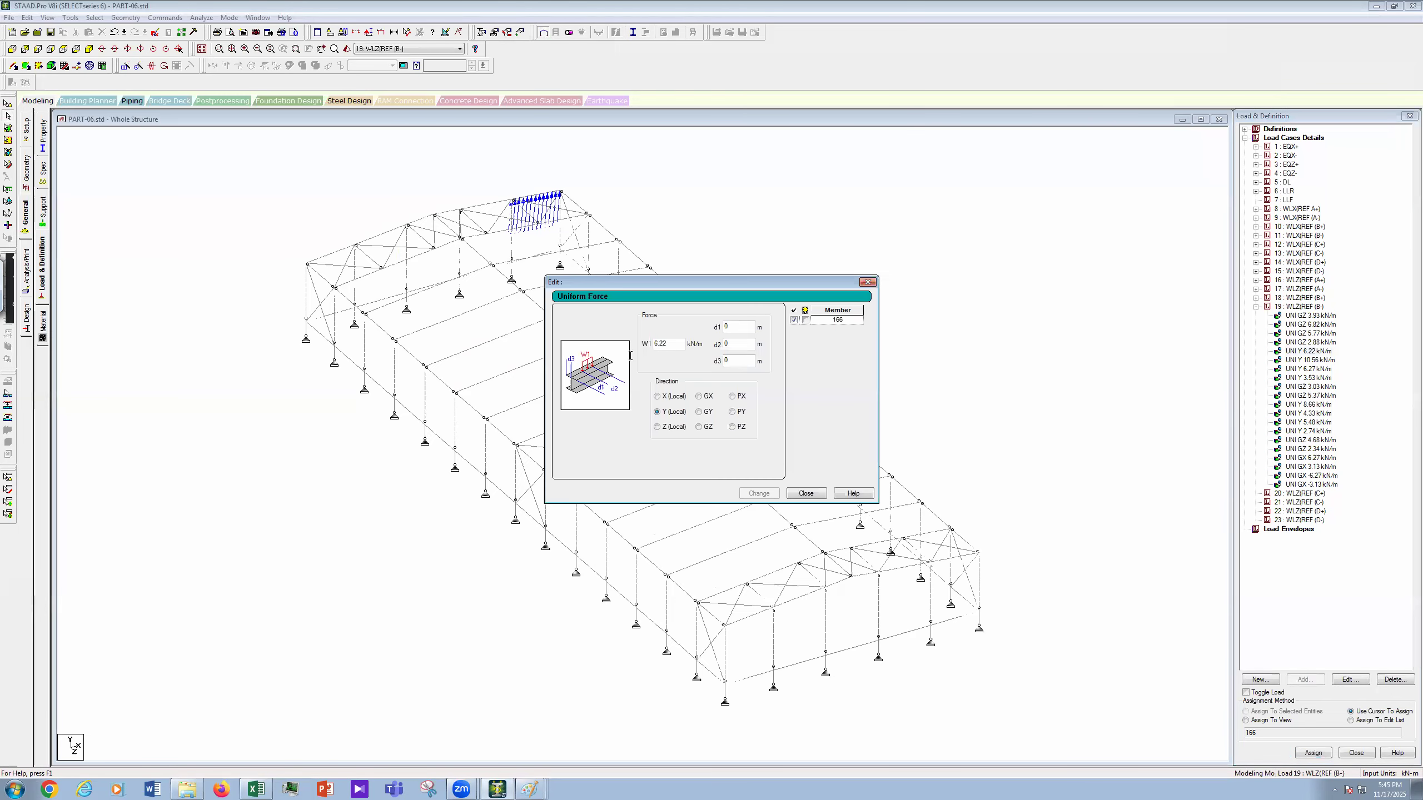
pyautogui.moveTo(669, 343); pyautogui.dragTo(630, 355)
pyautogui.write('4.43')
pyautogui.click(809, 495)
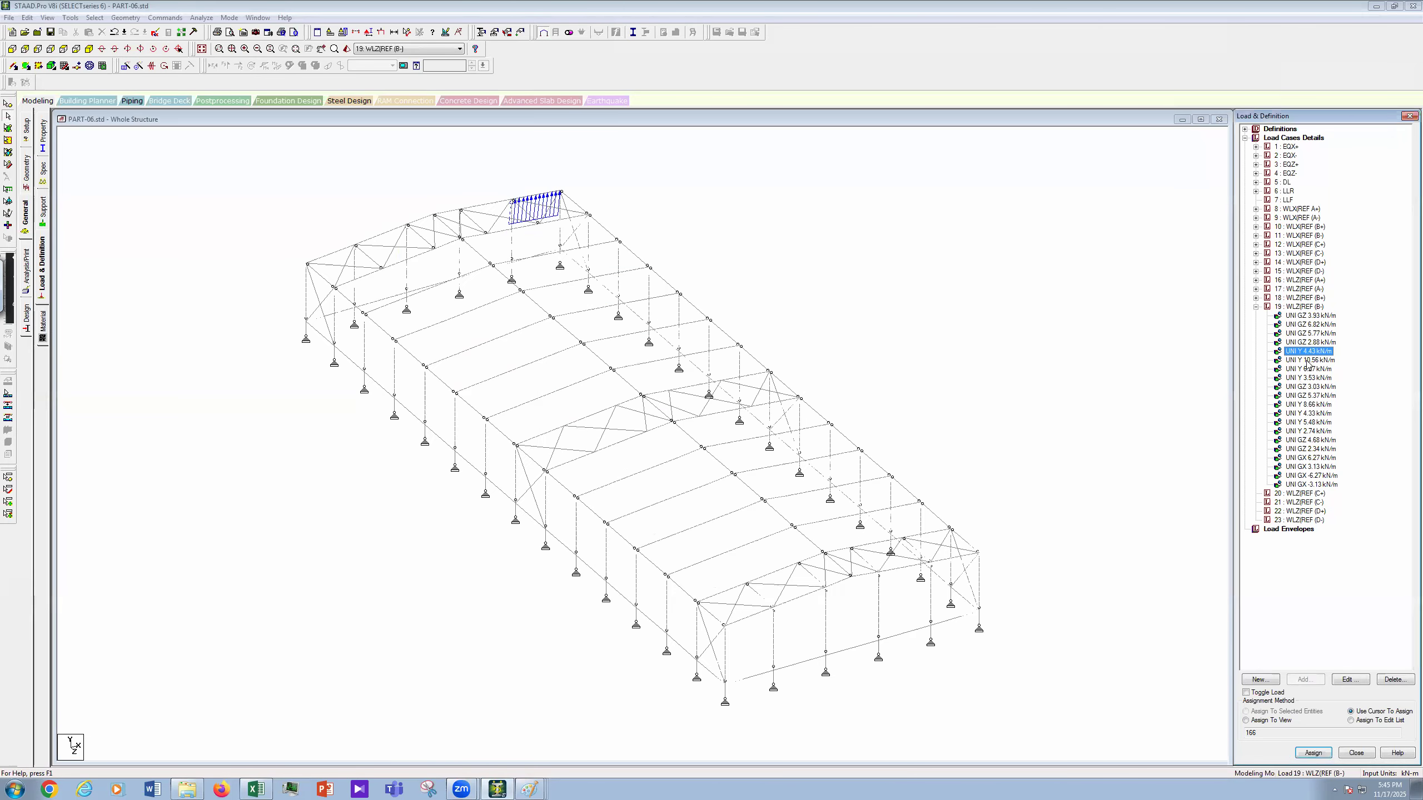
# Step: Set load case 19's local Y load on the far-side eaves segments of the three rearmost interior frames to 6.97 kN/m
pyautogui.click(1307, 359)
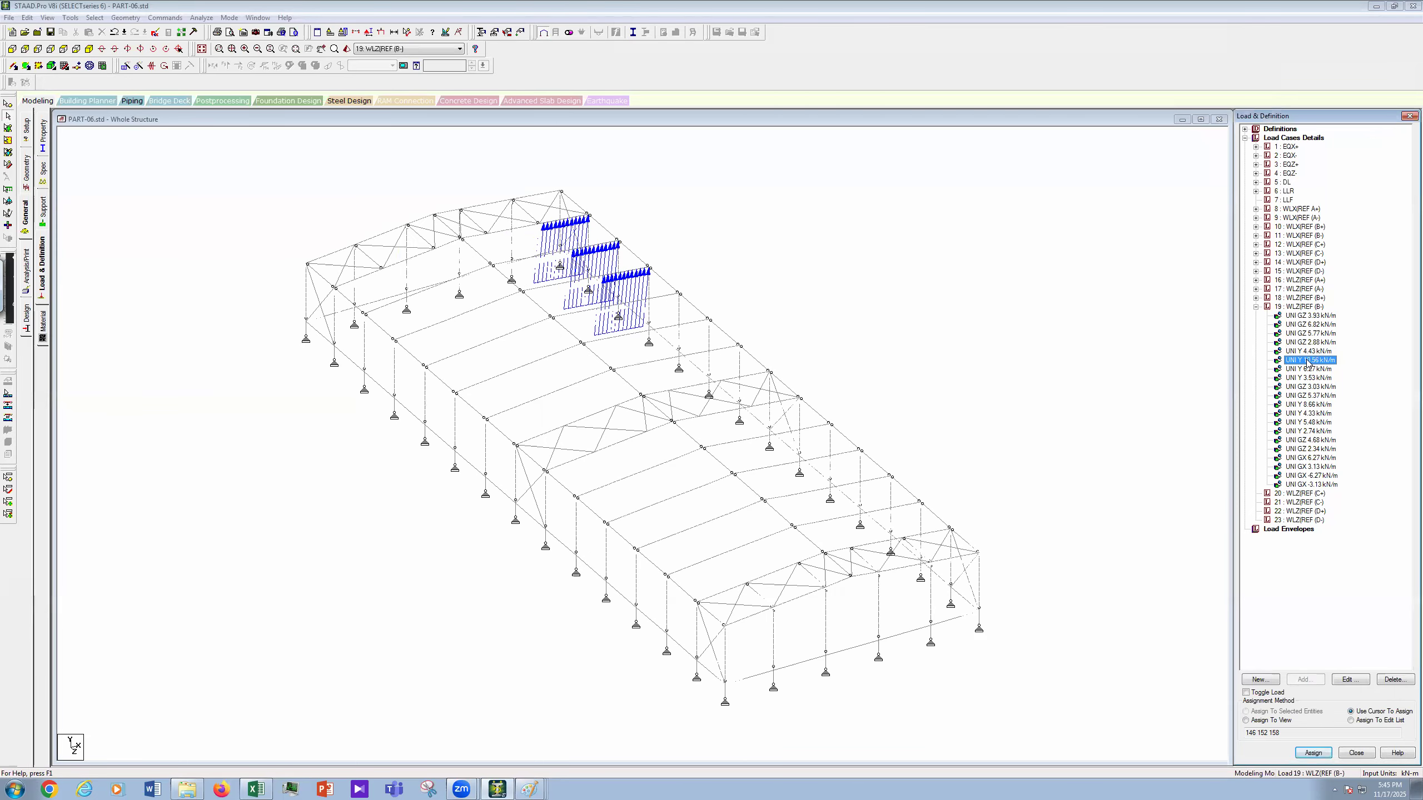
pyautogui.doubleClick(1308, 359)
pyautogui.doubleClick(666, 343)
pyautogui.write('6.97')
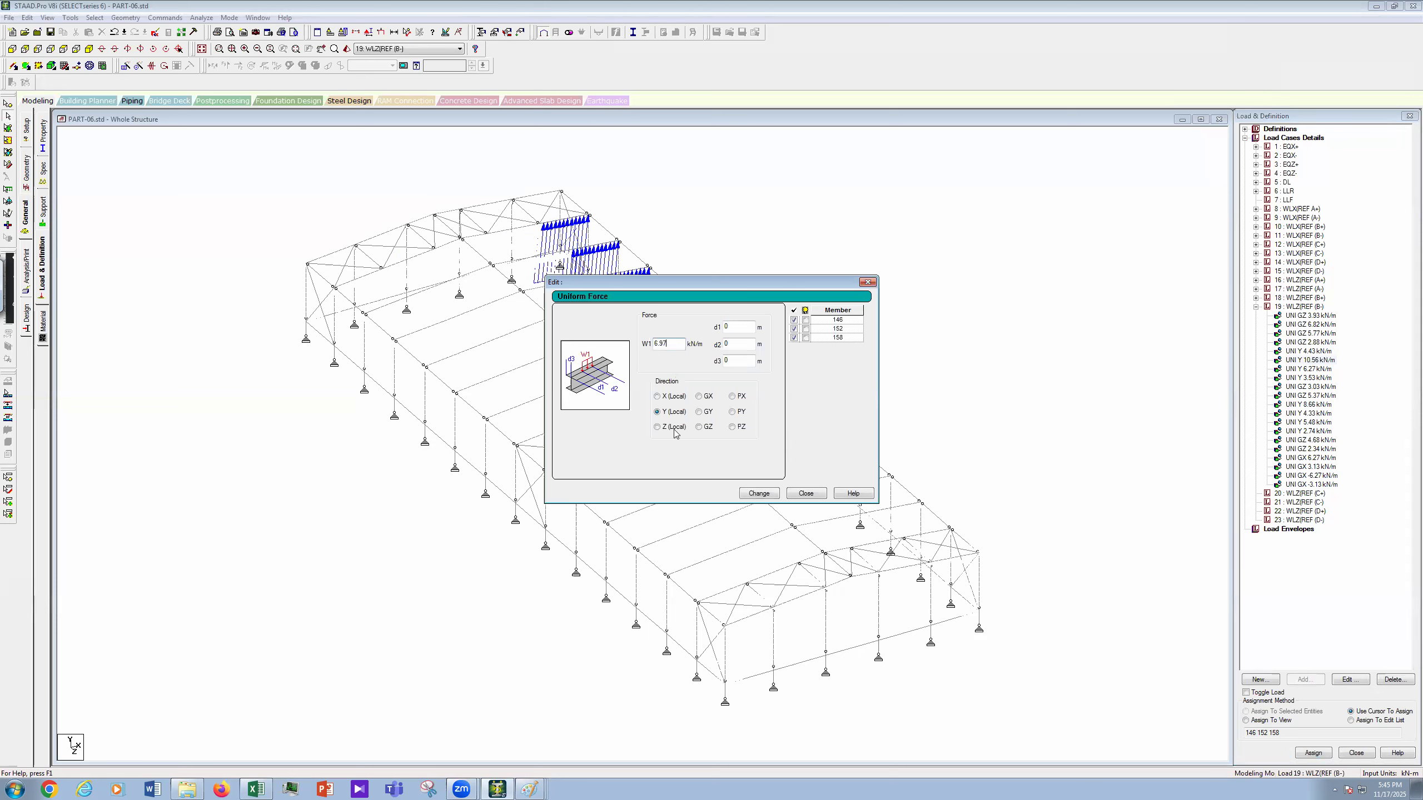
pyautogui.click(759, 493)
pyautogui.click(824, 496)
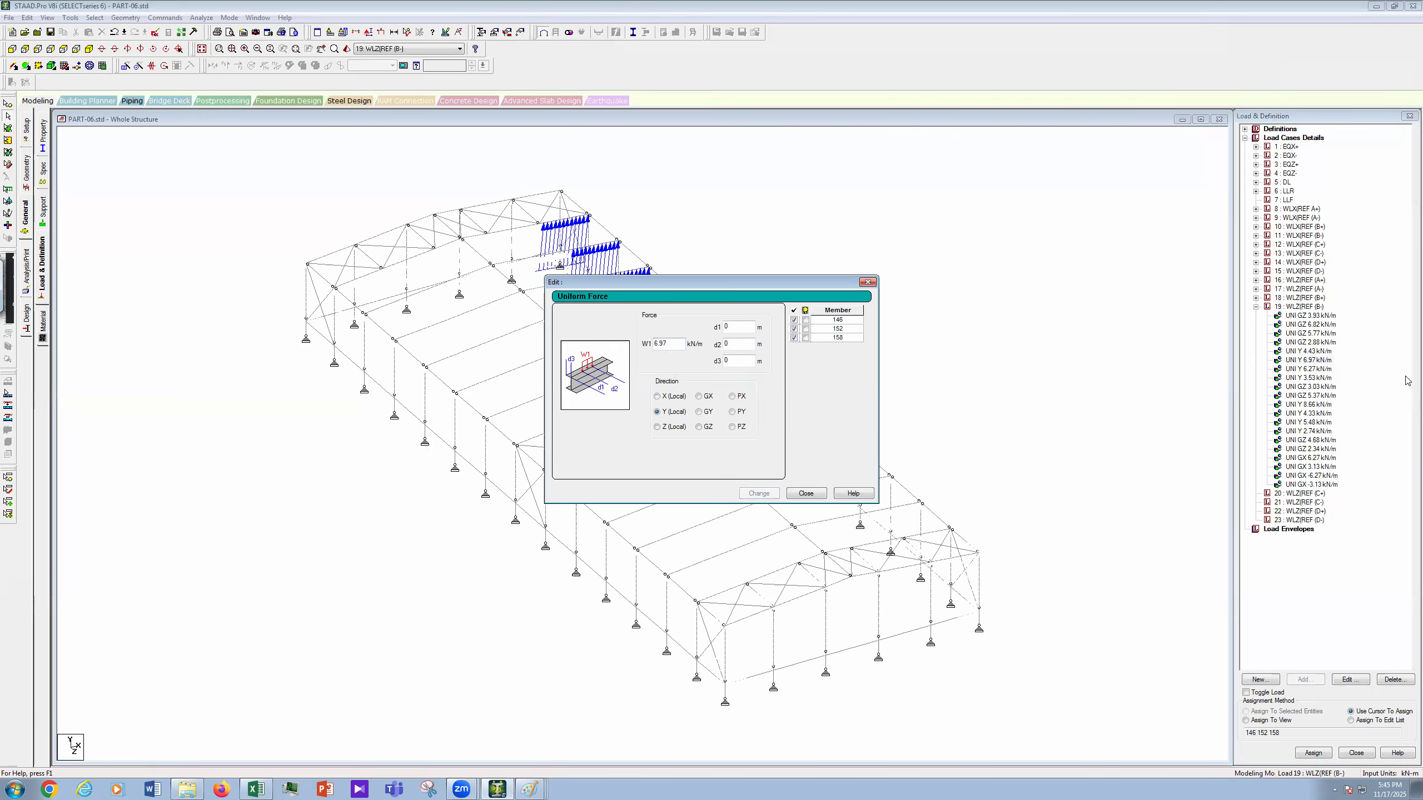
# Step: Set load case 19's local Y load on the far-side eaves segments of the remaining nine interior frames to 2.69 kN/m
pyautogui.click(1309, 369)
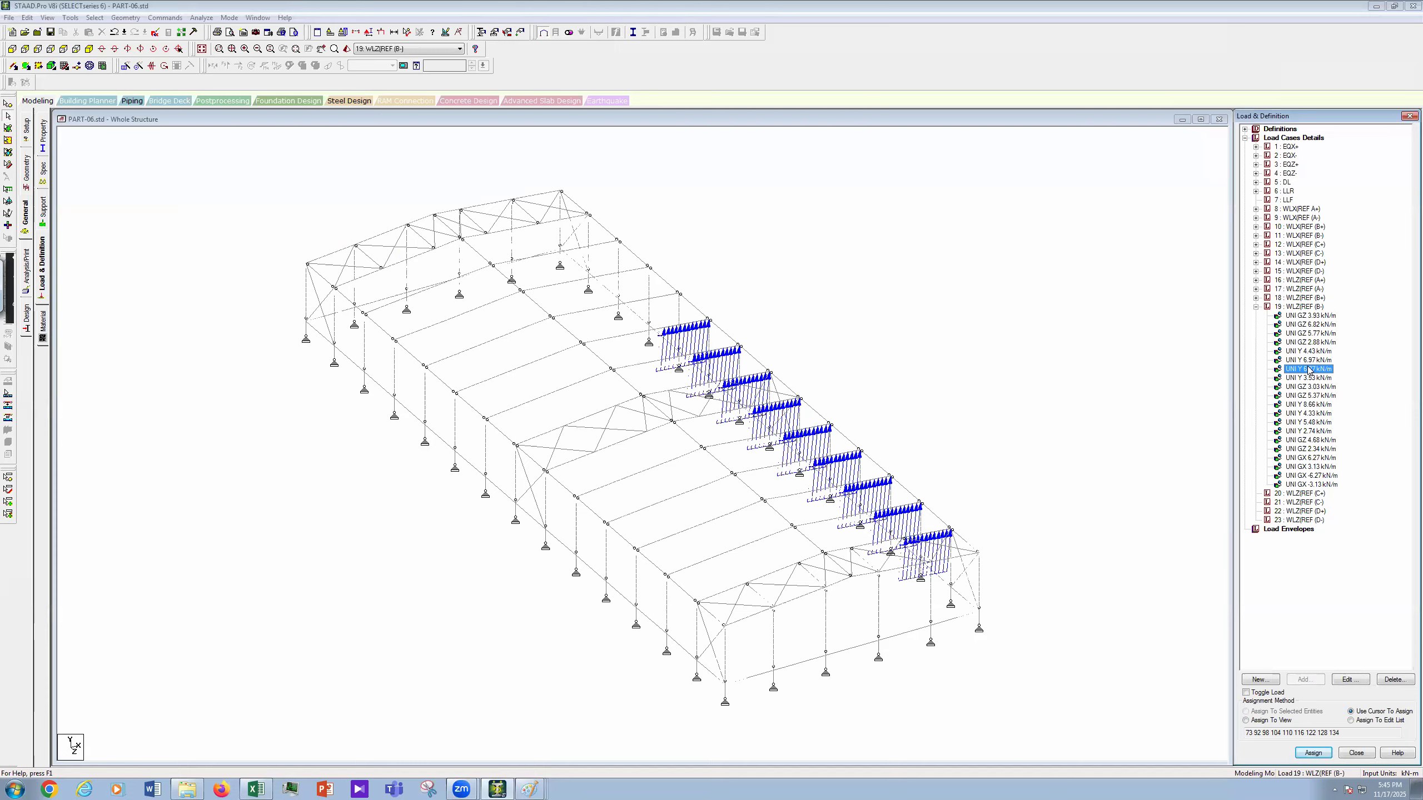
pyautogui.doubleClick(1309, 369)
pyautogui.press('Tab')
pyautogui.write('2.69')
pyautogui.click(759, 493)
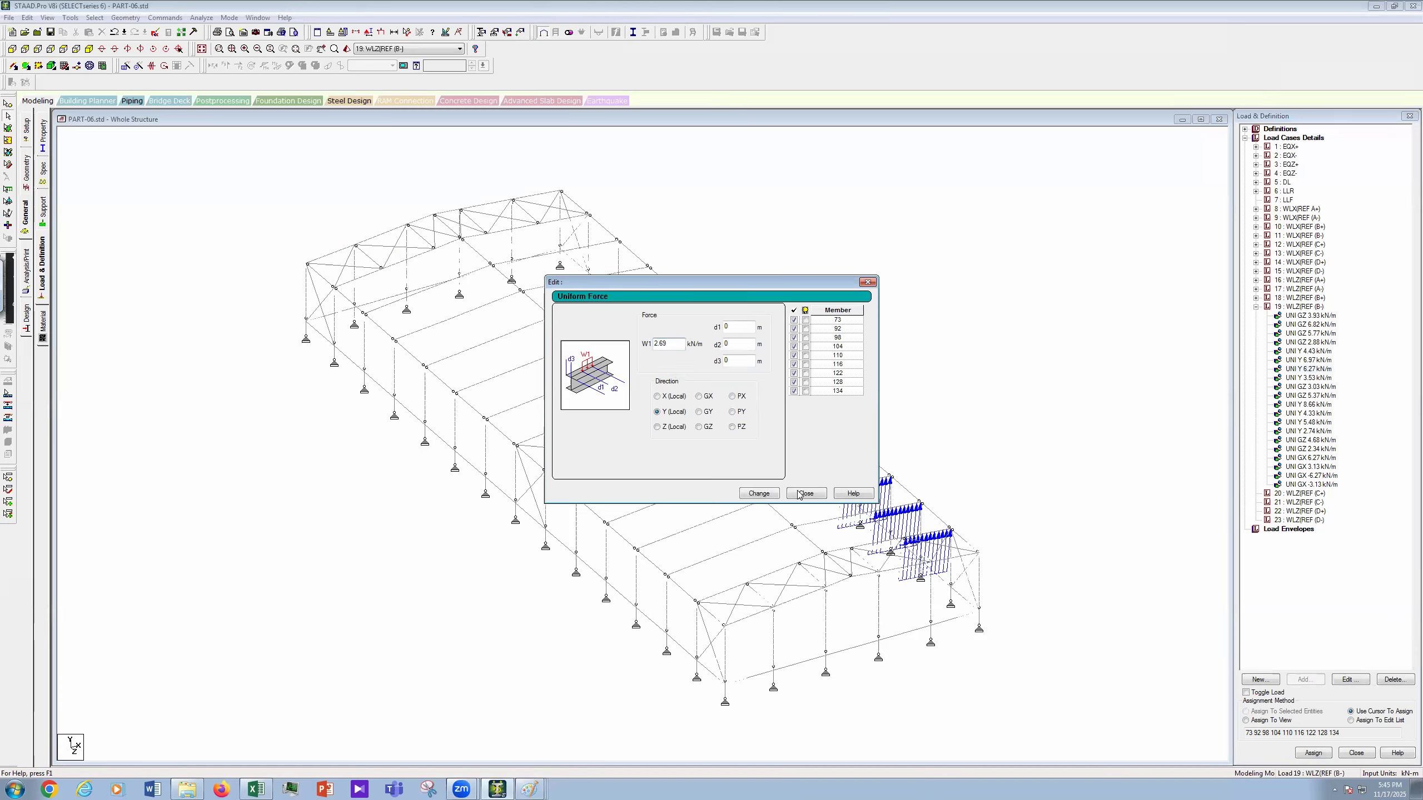
pyautogui.press('Escape')
# Step: Set load case 19's local Y load on the front end frame's far-side eaves rafter segment to 1.74 kN/m
pyautogui.click(1309, 378)
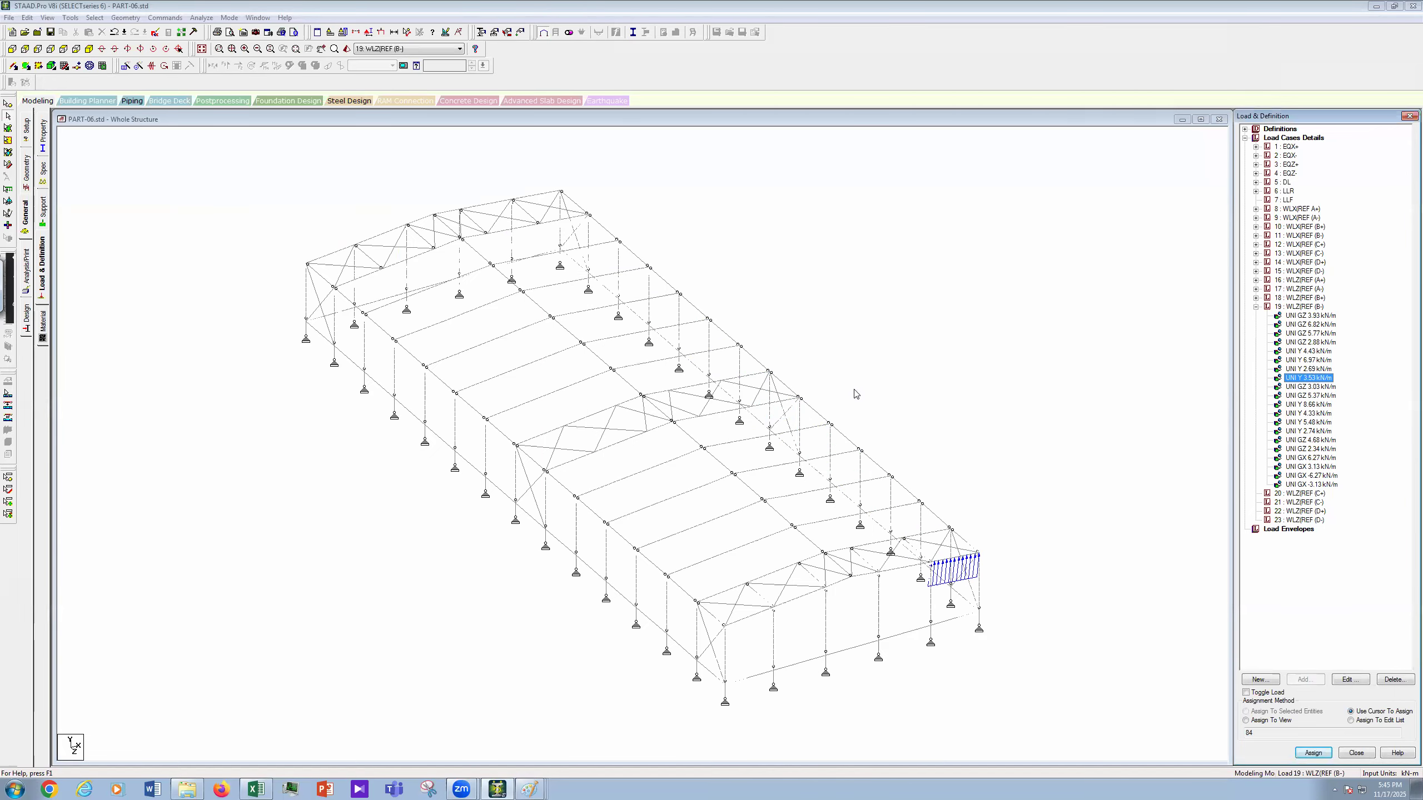
pyautogui.doubleClick(668, 344)
pyautogui.write('1.74')
pyautogui.click(766, 496)
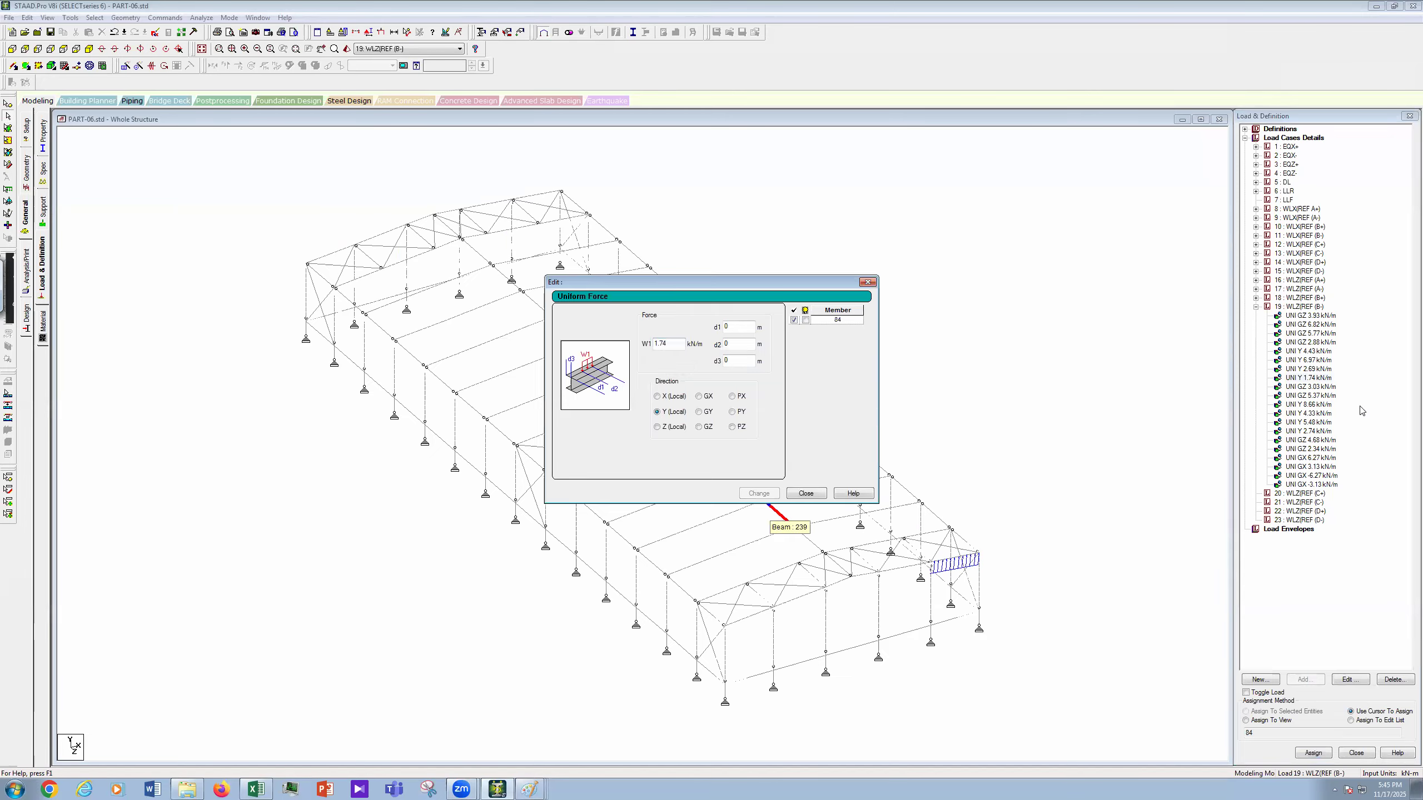
# Step: Set load case 19's GZ load on the front wall's far corner column to 1.24 kN/m
pyautogui.click(1310, 388)
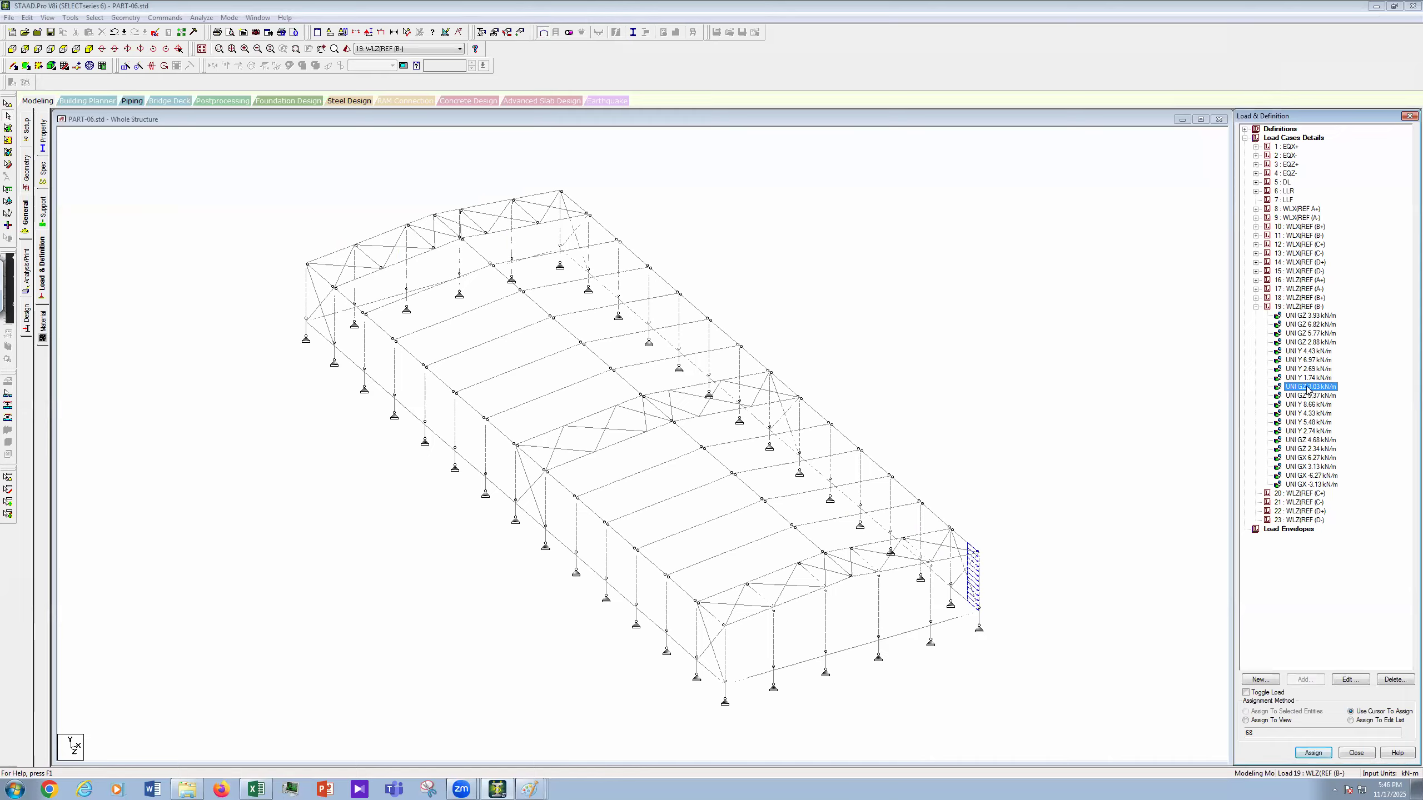
pyautogui.doubleClick(1308, 387)
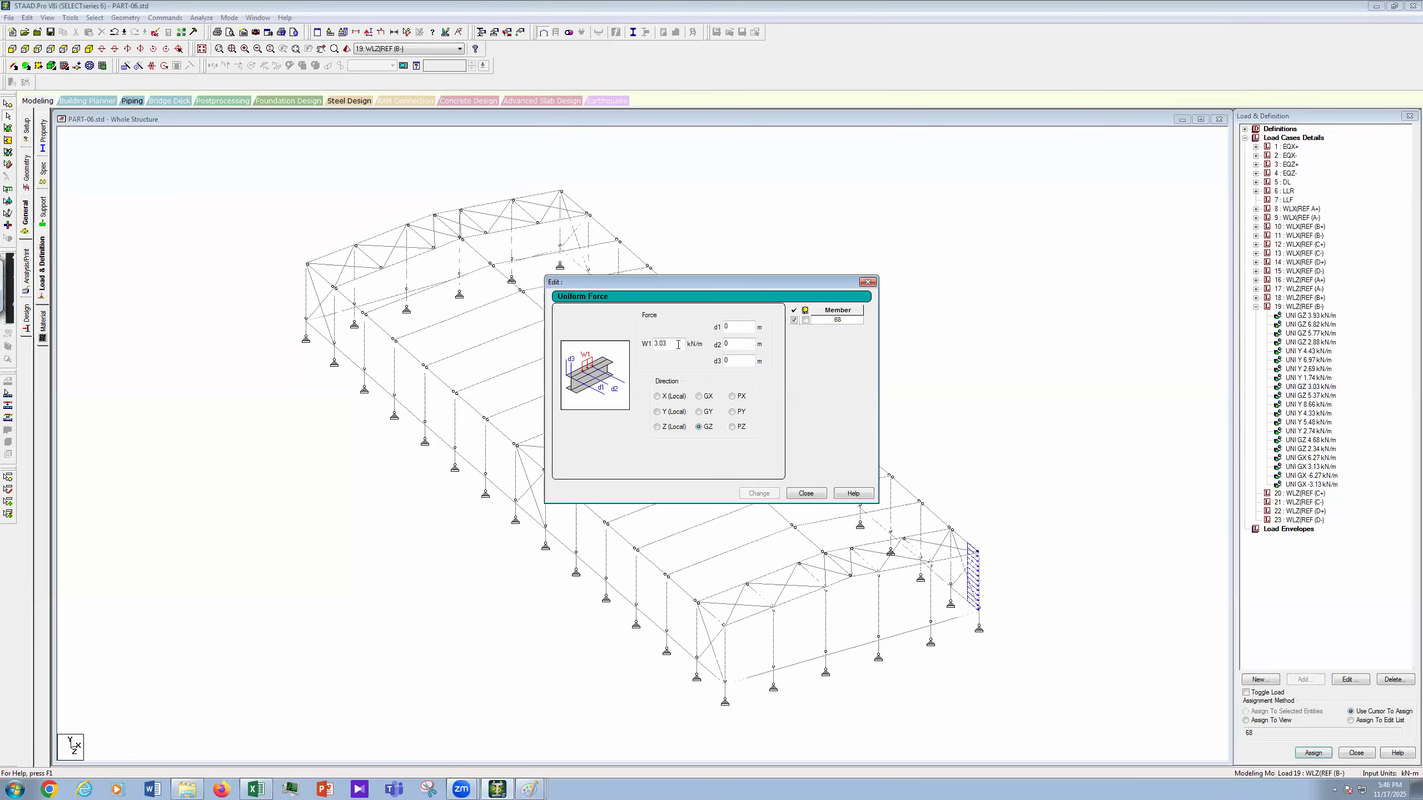
pyautogui.write('1.2')
pyautogui.click(759, 494)
# Step: Set load case 19's GZ load on the front wall column next to the far corner to 1.79 kN/m
pyautogui.click(1305, 397)
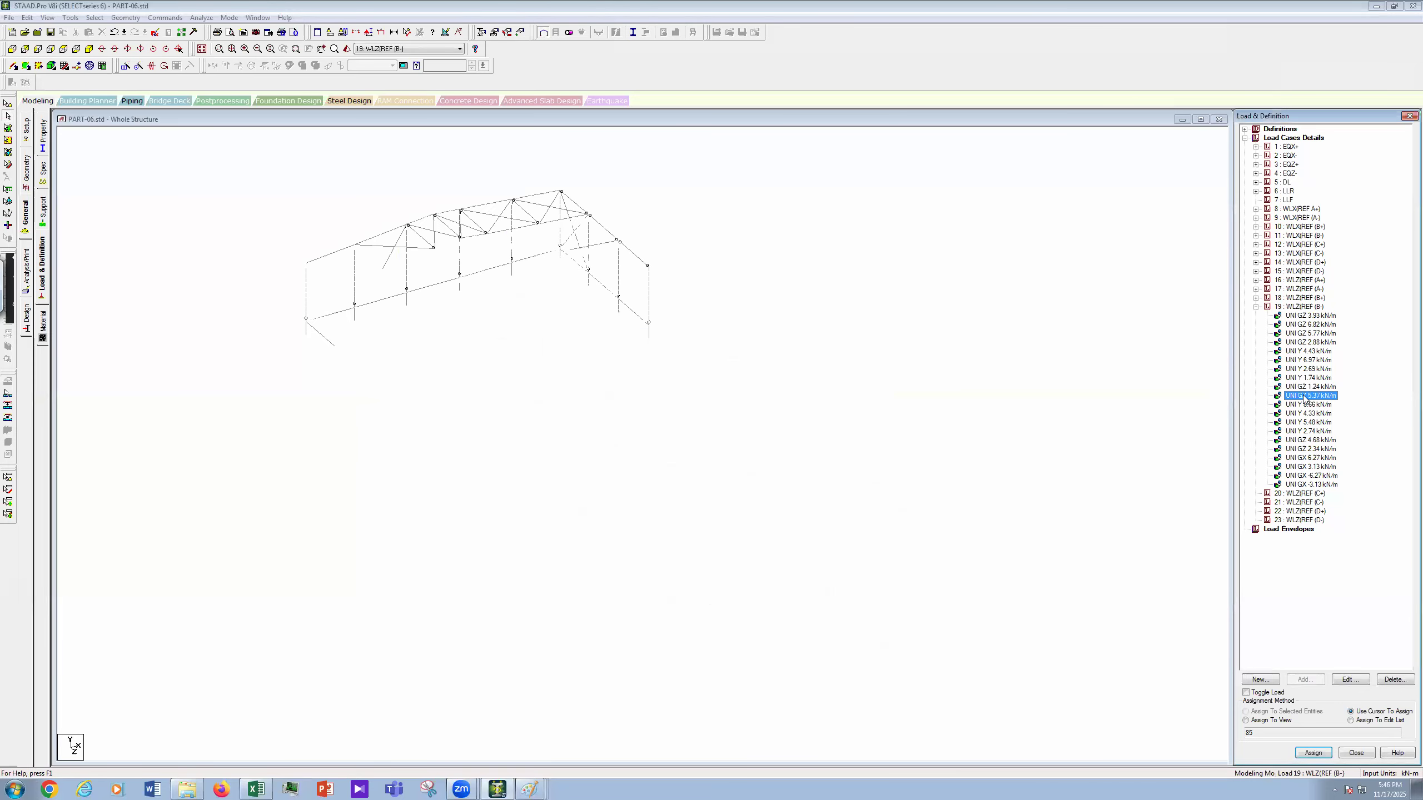
pyautogui.doubleClick(1304, 396)
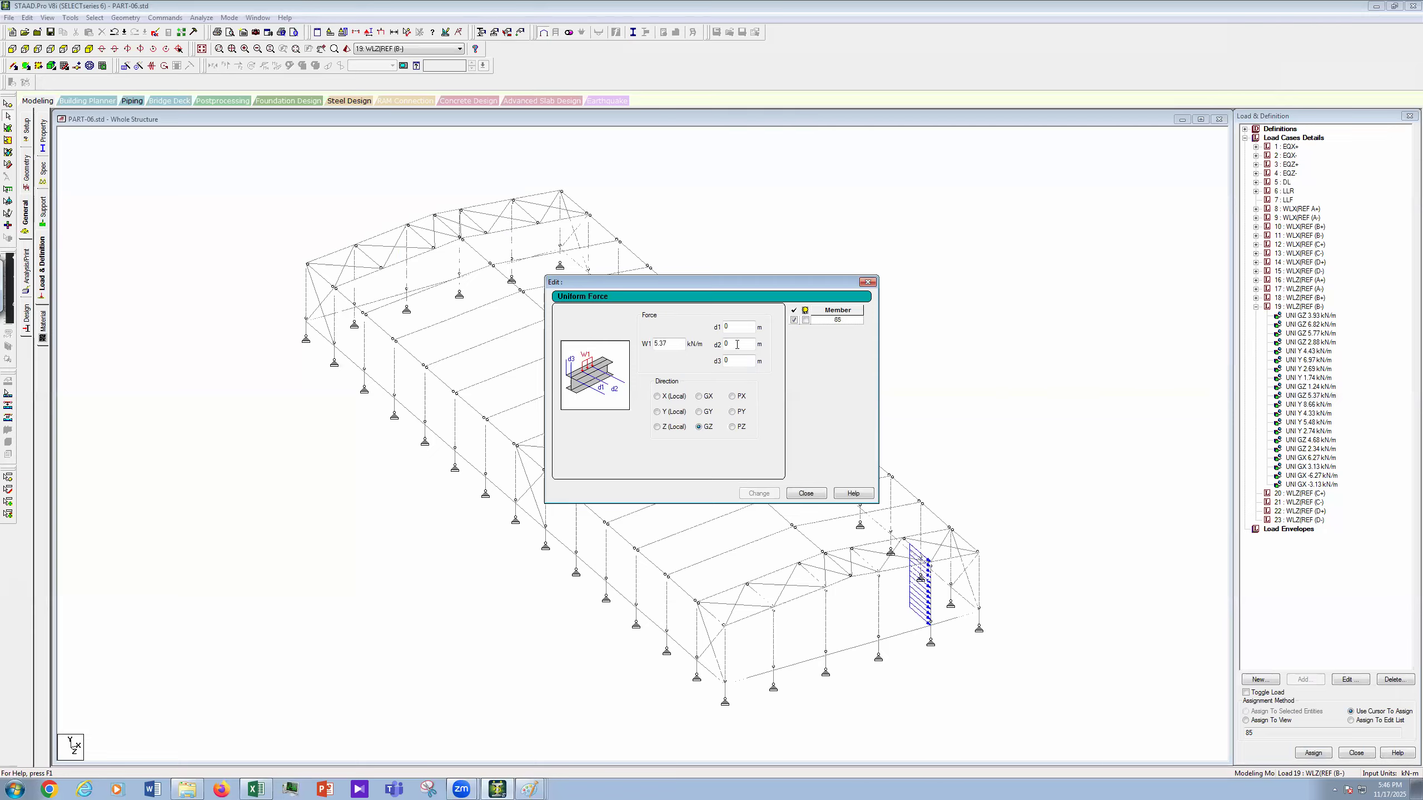
pyautogui.write('1.79')
pyautogui.click(760, 494)
pyautogui.press('Escape')
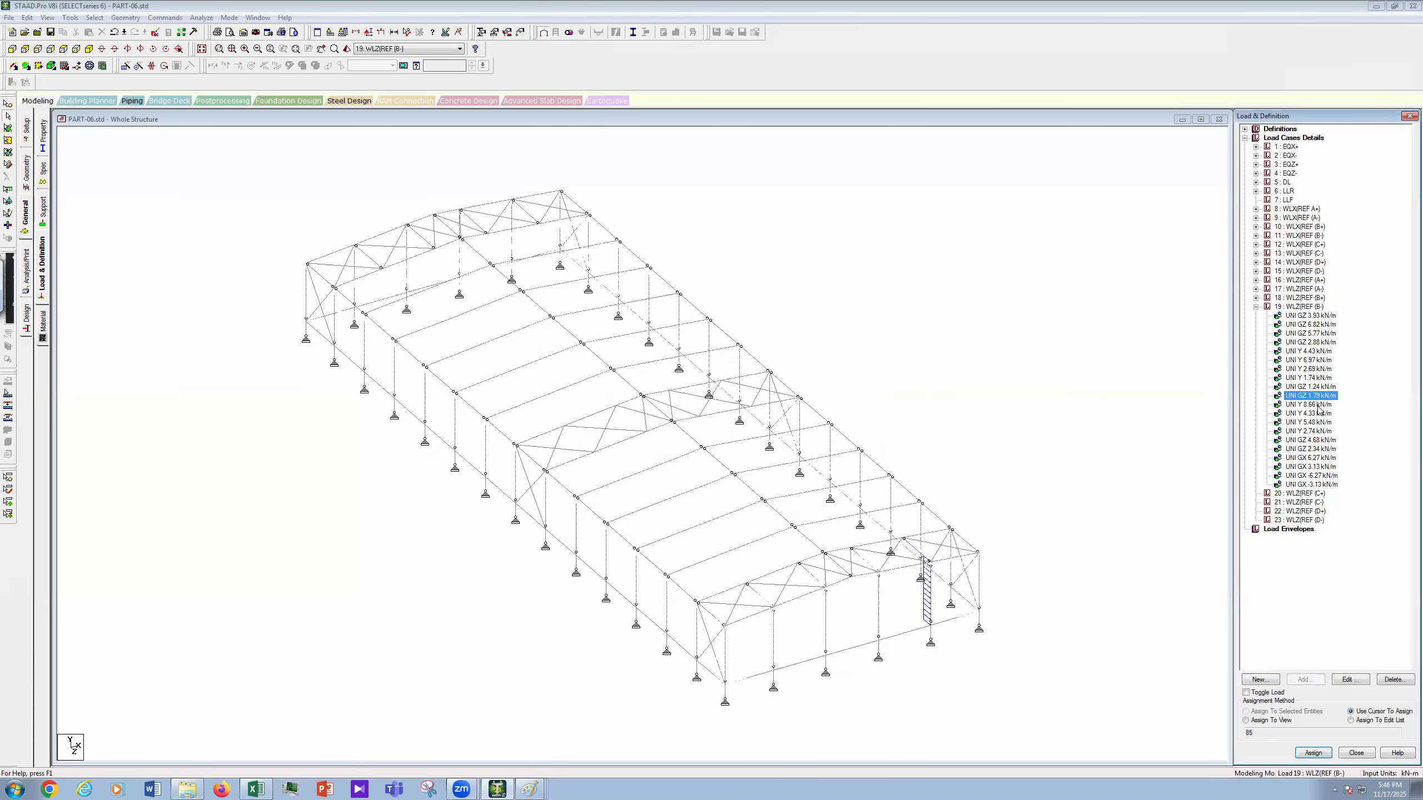
# Step: Set load case 19's local Y load on the remaining rafter segments of the three rearmost interior frames to 5.08 kN/m
pyautogui.click(1317, 404)
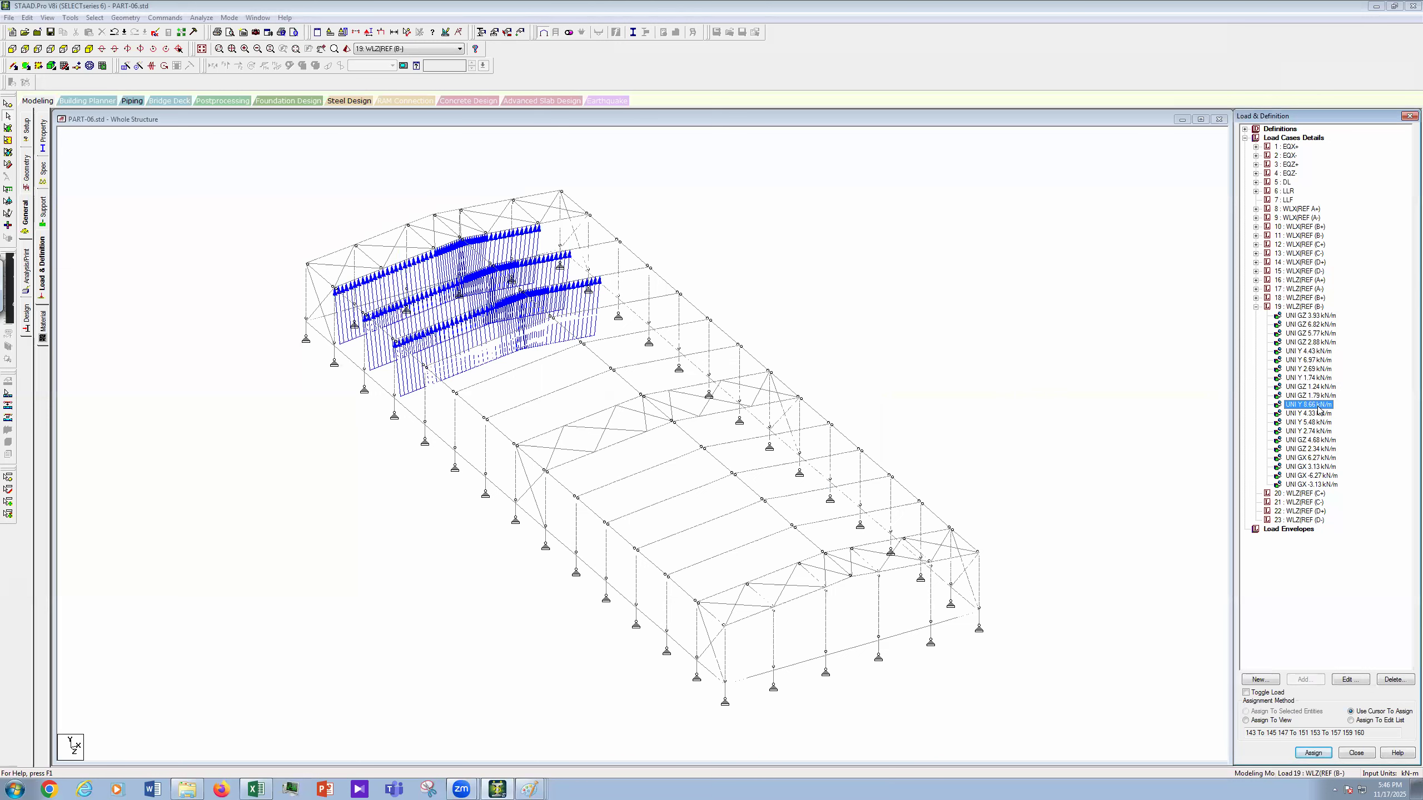
pyautogui.doubleClick(1319, 409)
pyautogui.moveTo(672, 344); pyautogui.dragTo(641, 350)
pyautogui.write('5.08')
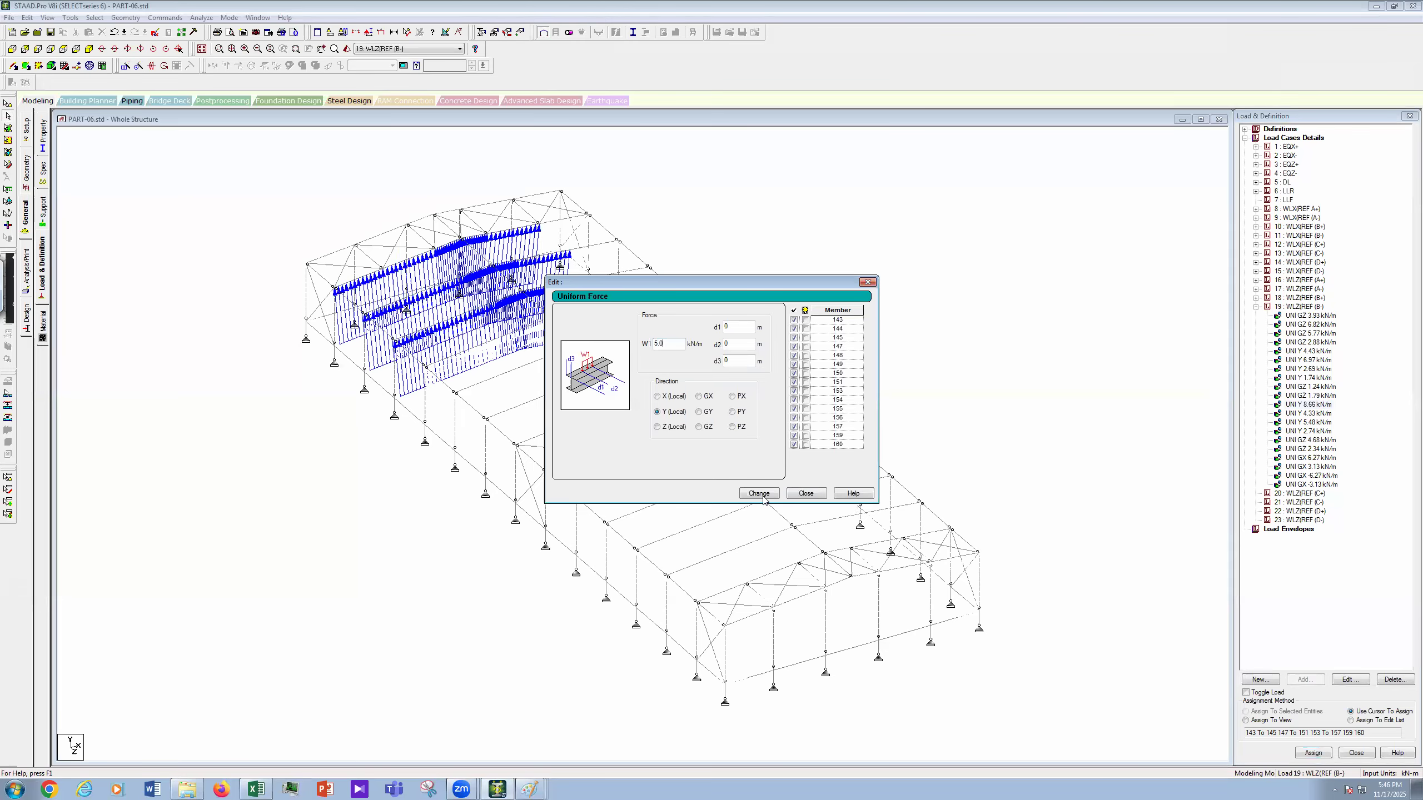
pyautogui.press('Return')
pyautogui.press('Return')
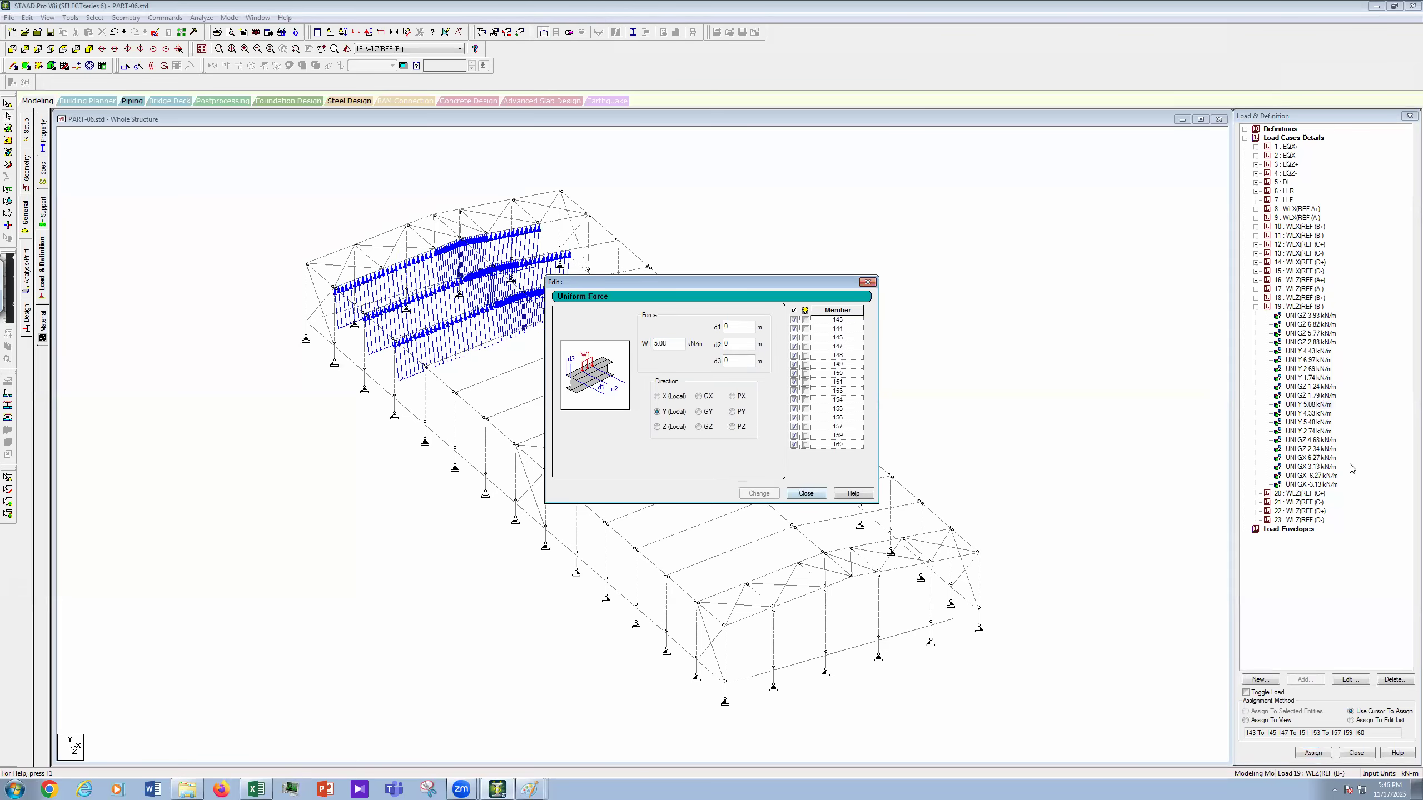
# Step: Set load case 19's local Y load on the rear end frame's remaining rafter segments to 2.54 kN/m
pyautogui.click(1308, 413)
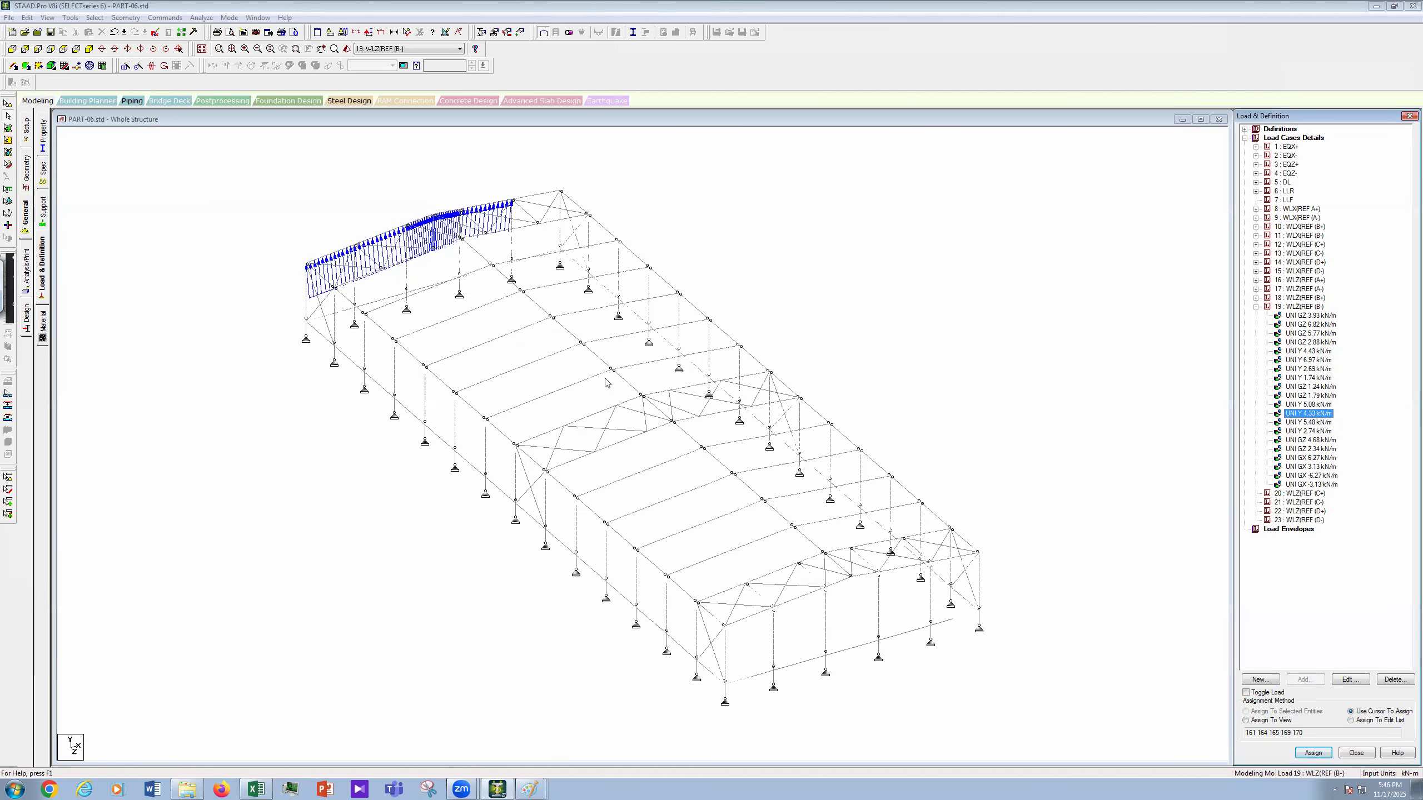
pyautogui.write('2.54')
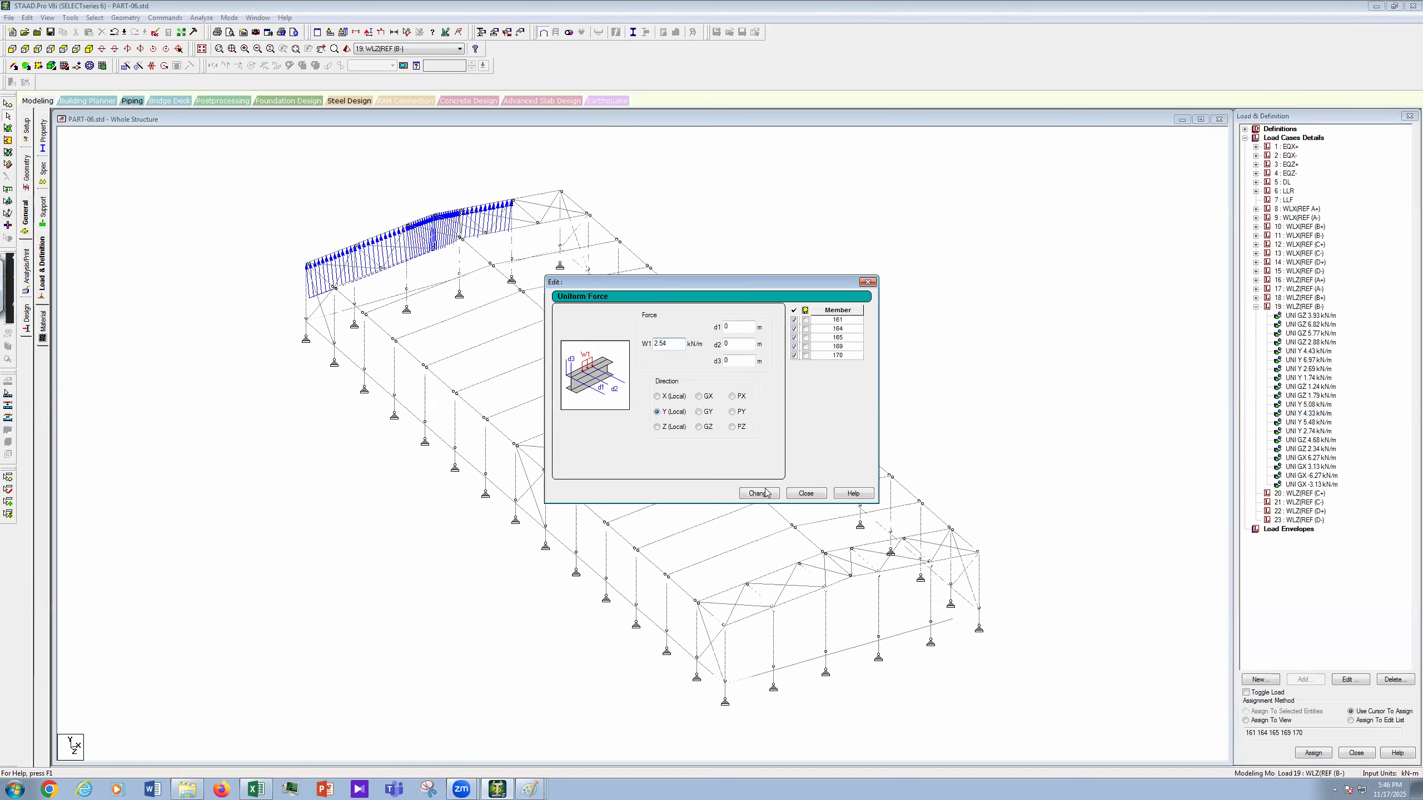
pyautogui.click(805, 494)
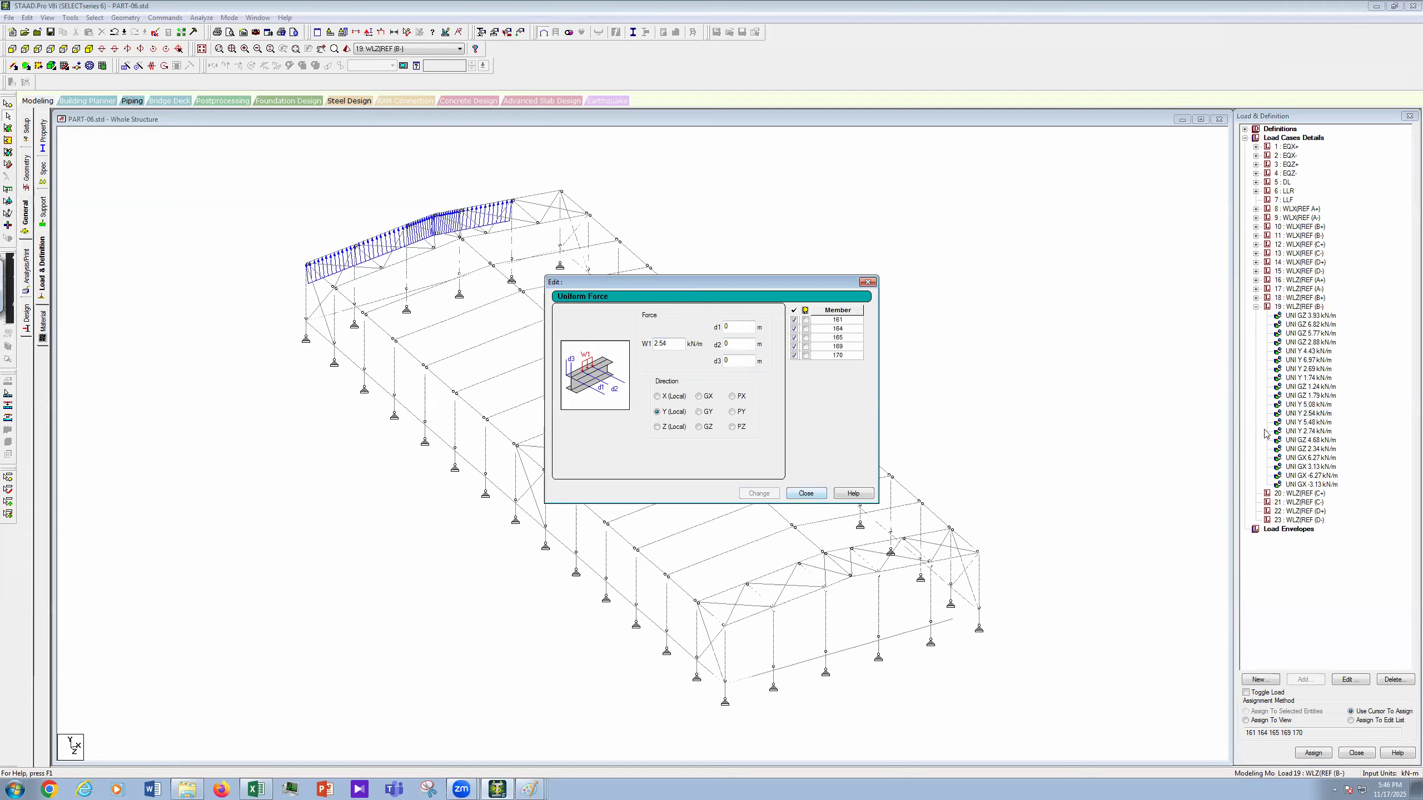
# Step: Set load case 19's local Y load on the remaining rafter segments of the other interior frames to 1.89 kN/m
pyautogui.click(1308, 422)
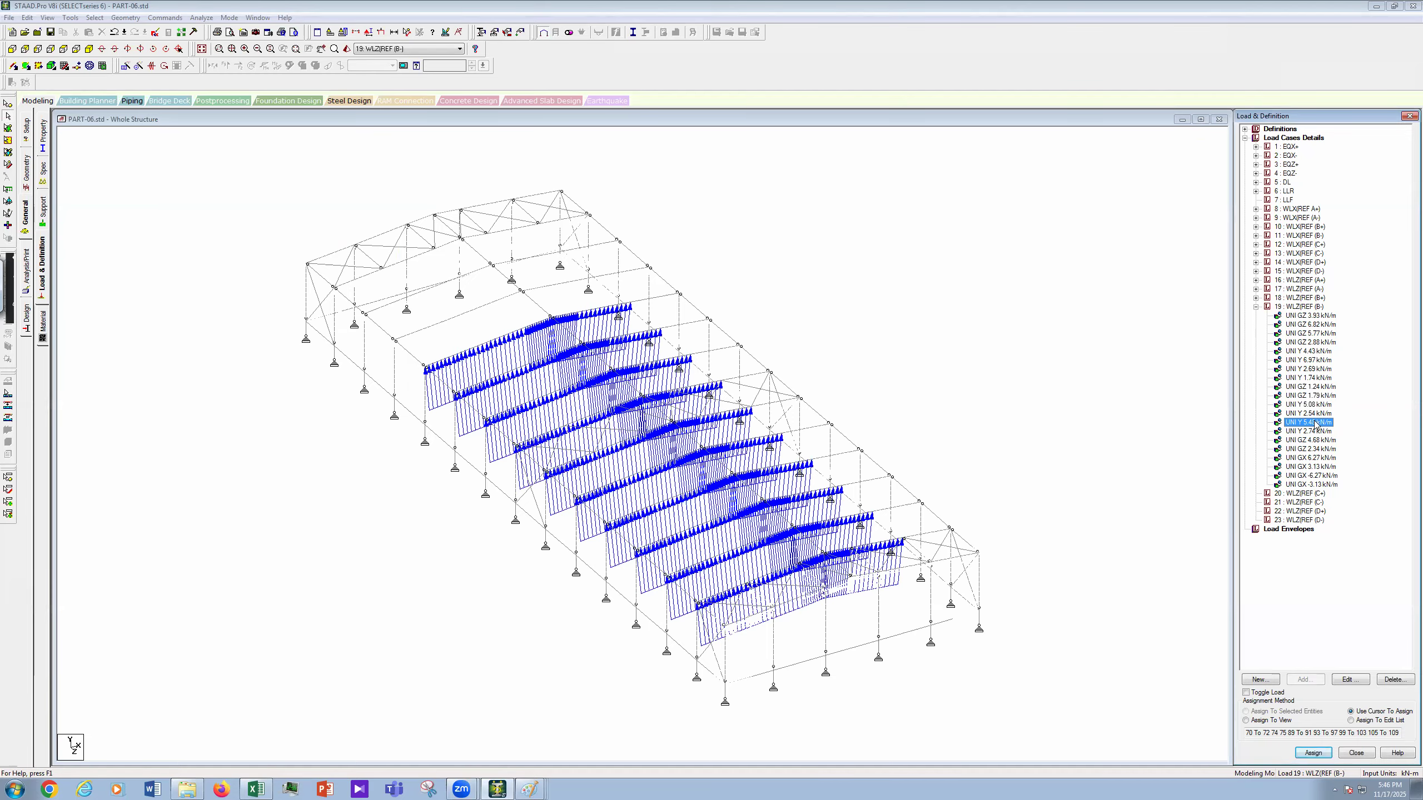
pyautogui.doubleClick(1314, 424)
pyautogui.doubleClick(661, 343)
pyautogui.write('1.89')
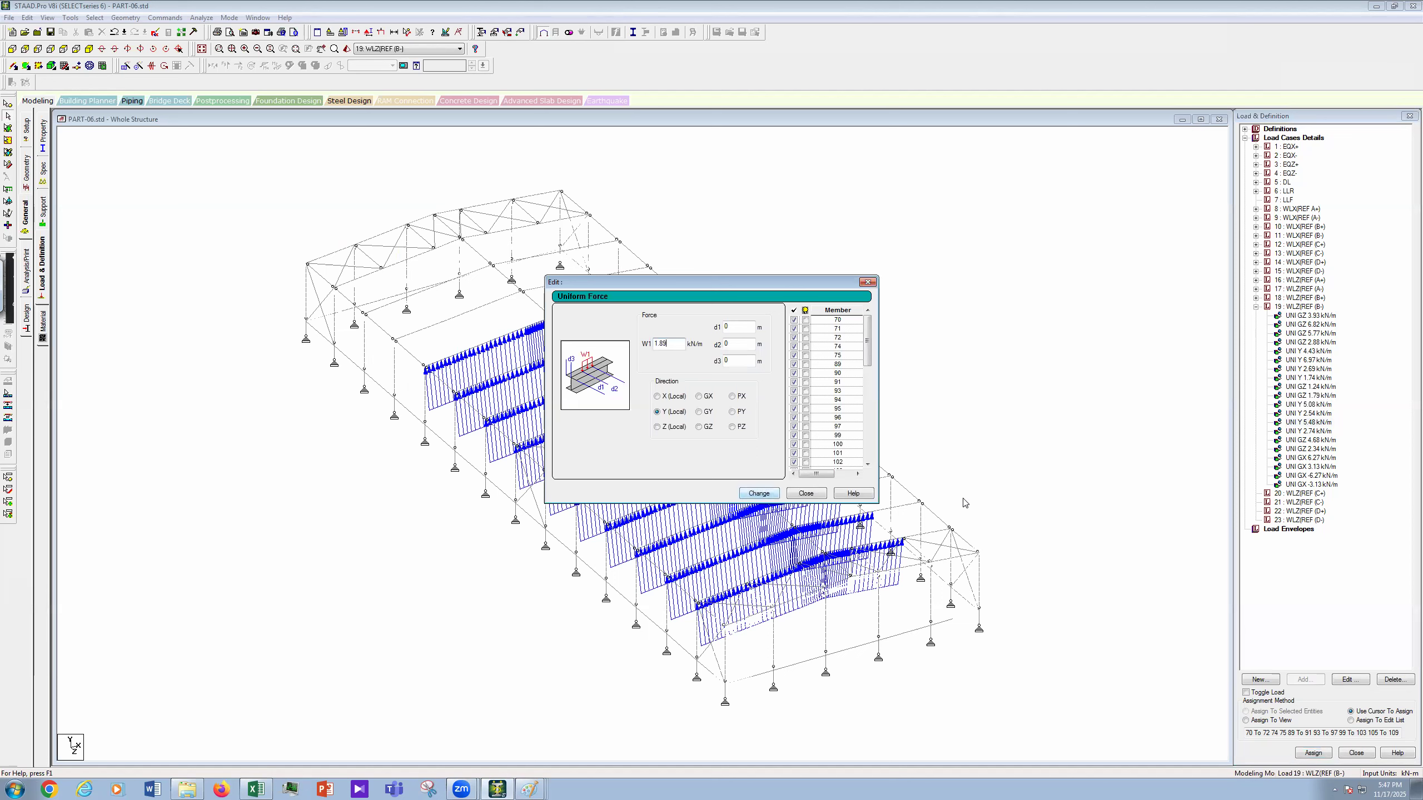
pyautogui.click(762, 494)
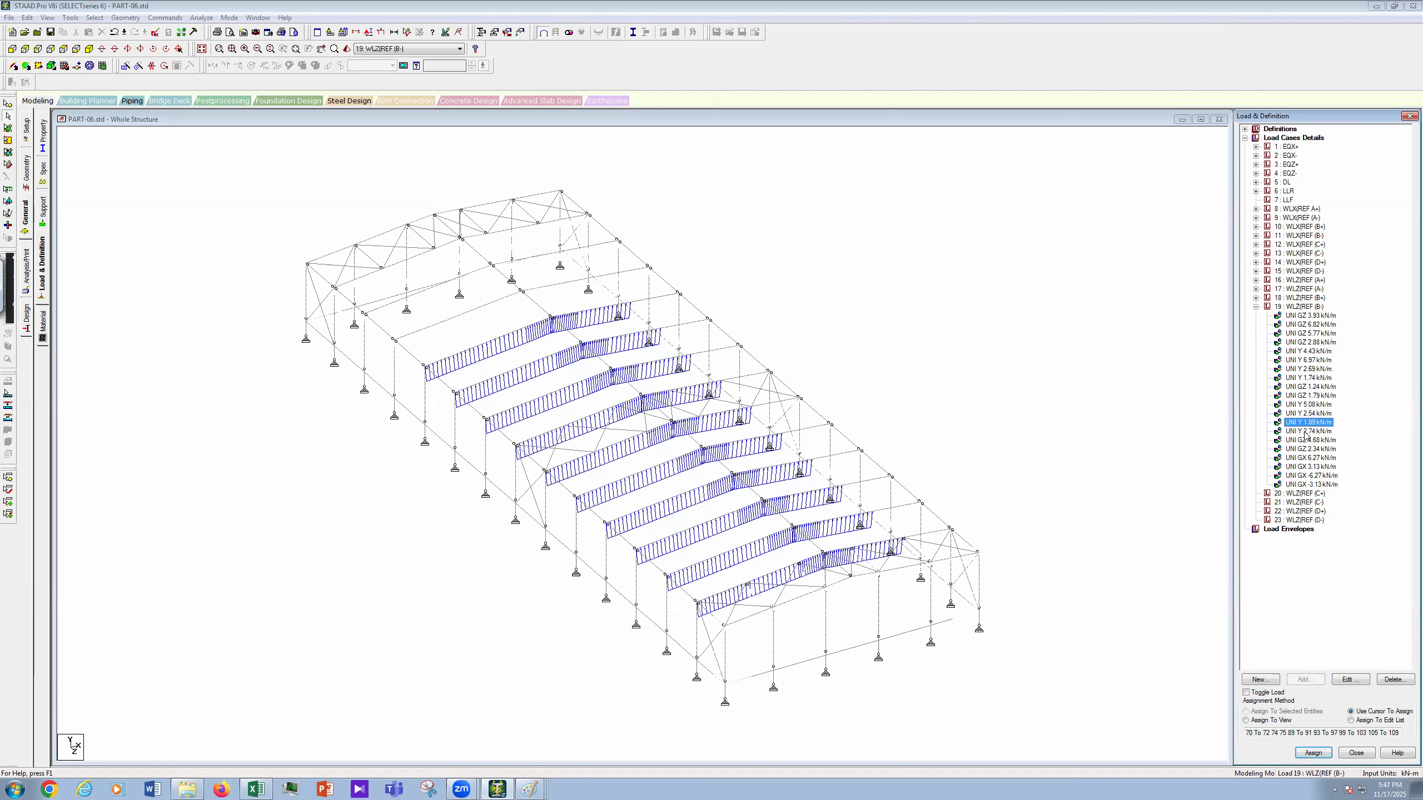
# Step: Set load case 19's local Y load on the front end frame's remaining rafter segments to 0.94 kN/m
pyautogui.doubleClick(1305, 431)
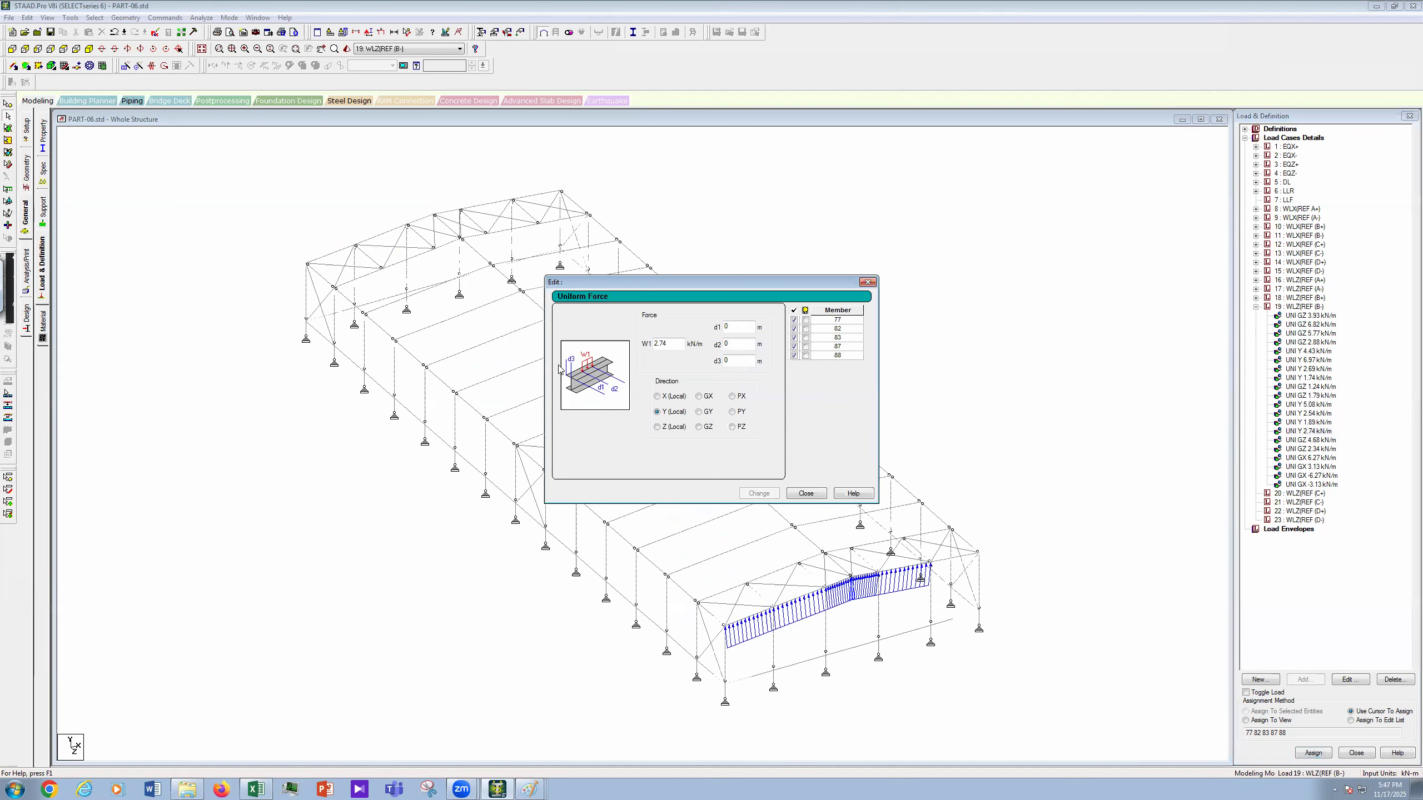
pyautogui.write('0.94')
pyautogui.click(761, 494)
pyautogui.click(806, 493)
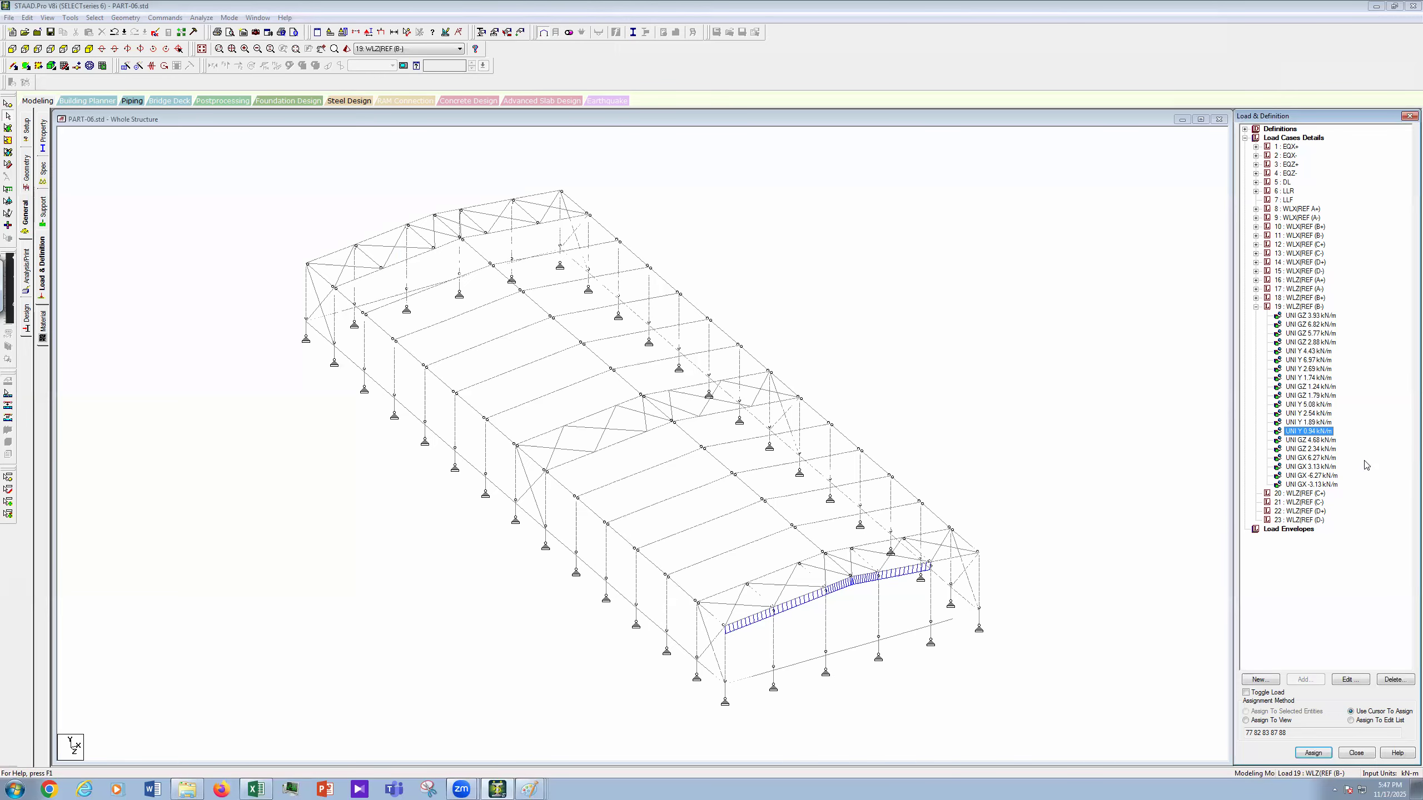
# Step: Set load case 19's GZ load on the front wall's remaining three intermediate columns to 1.09 kN/m
pyautogui.click(1308, 441)
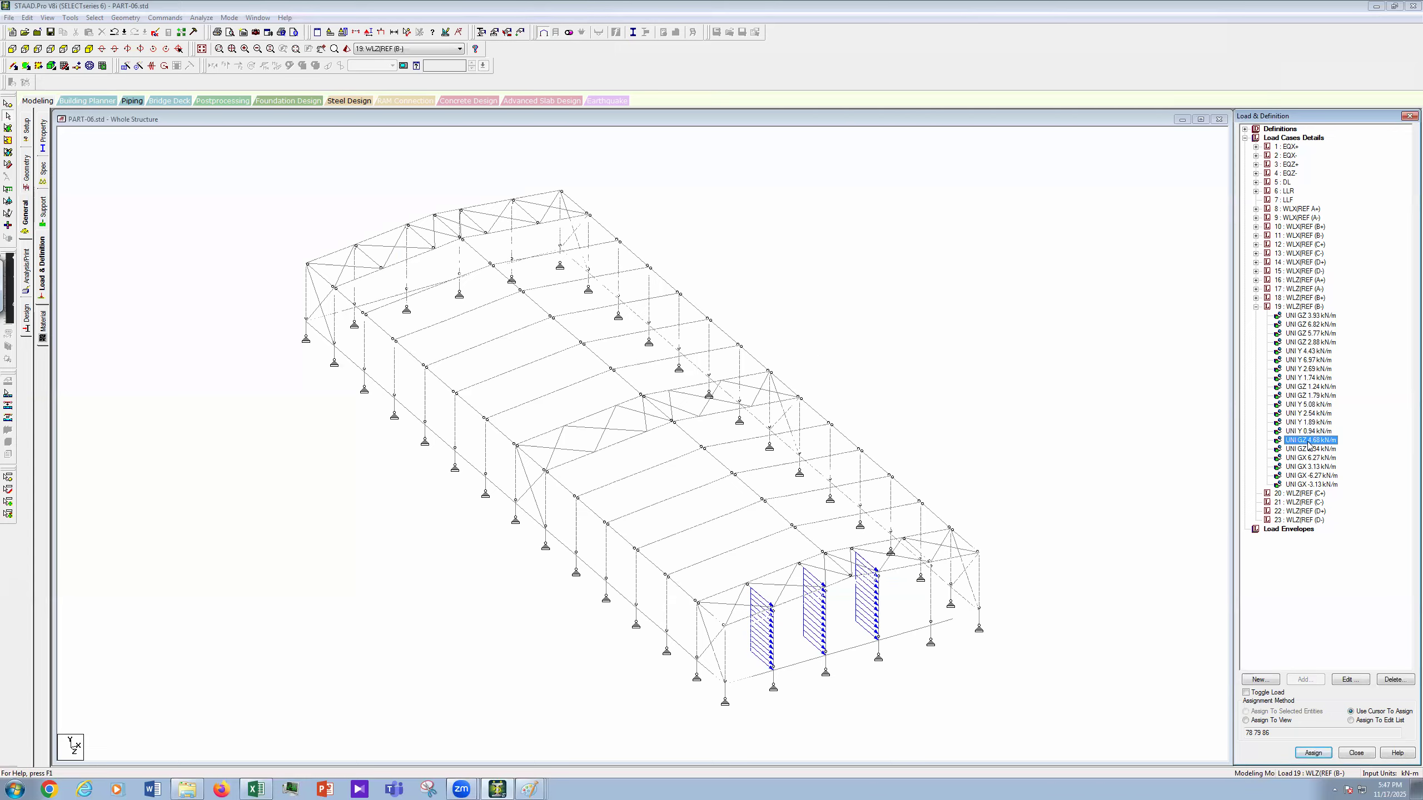
pyautogui.doubleClick(1308, 441)
pyautogui.write('1.09')
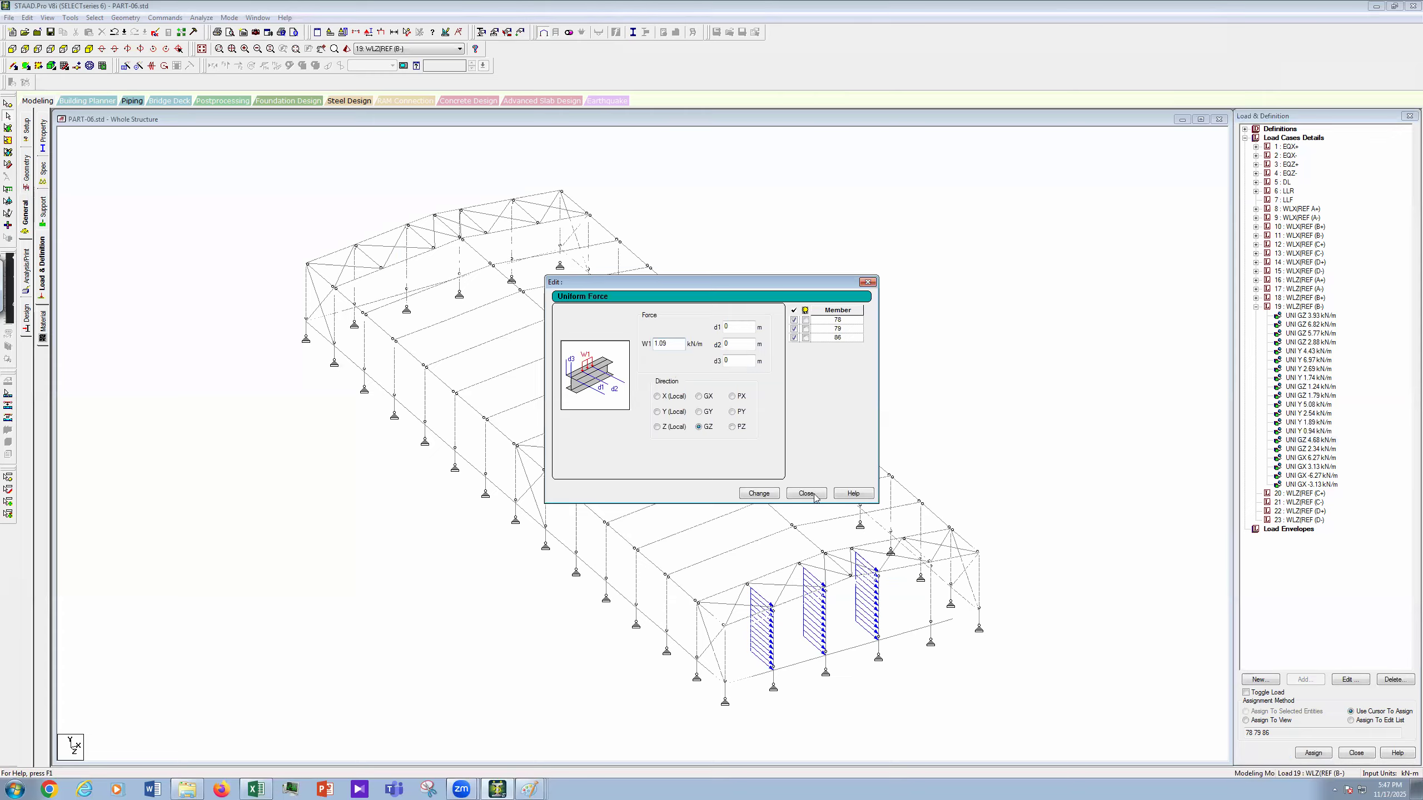
pyautogui.click(807, 493)
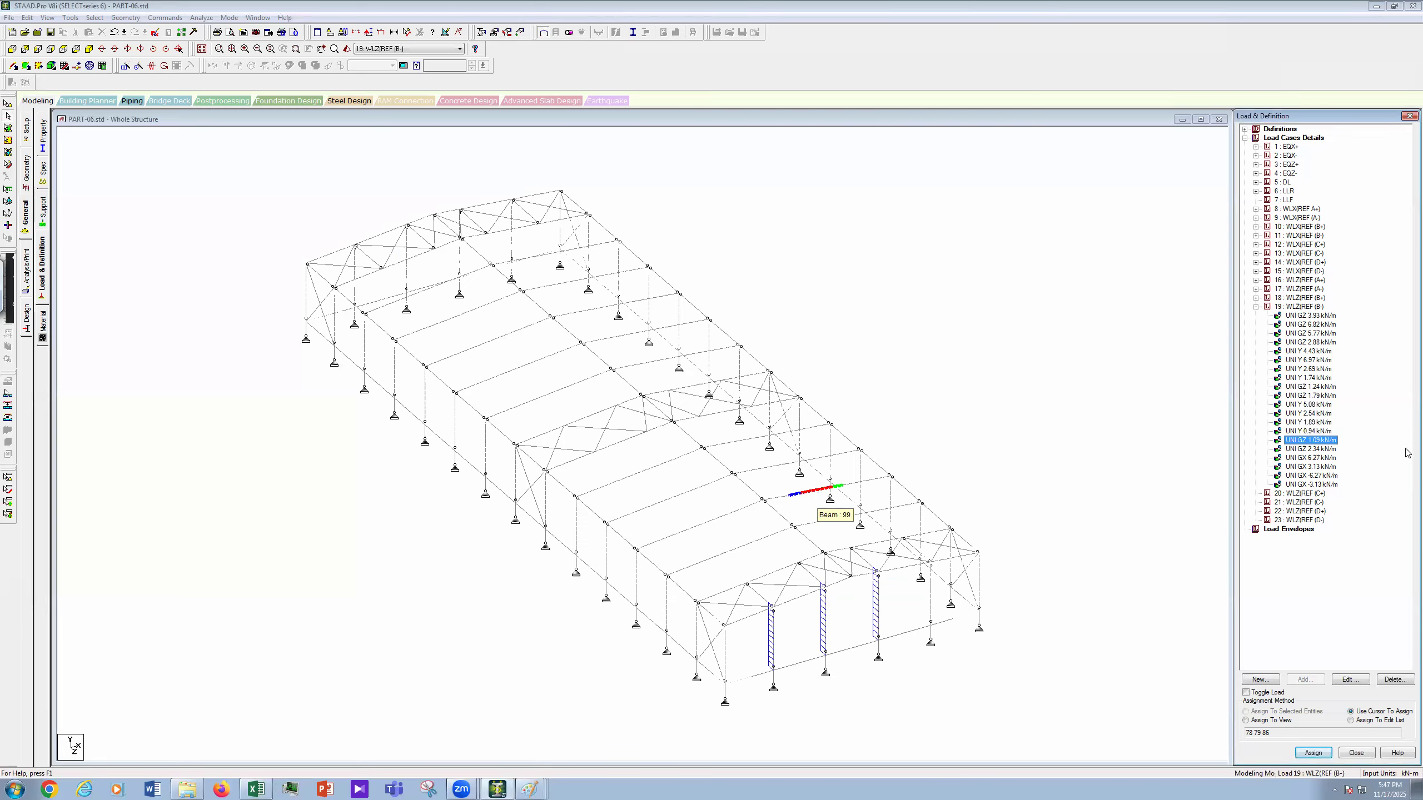
# Step: Try a GZ load of 0.54 kN/m on the front wall's three intermediate columns and undo that change
pyautogui.doubleClick(1303, 443)
pyautogui.moveTo(670, 343); pyautogui.dragTo(604, 348)
pyautogui.write('0.54')
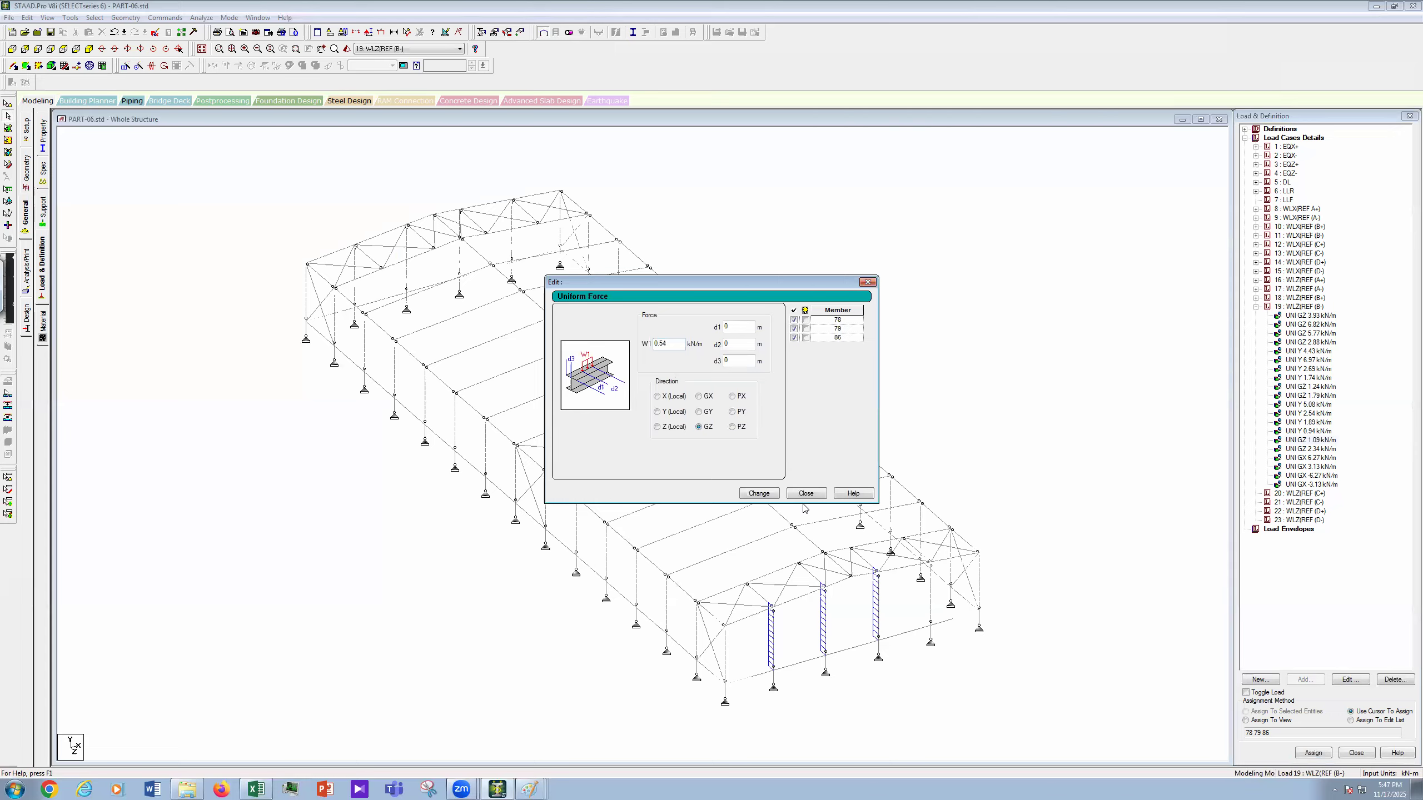
pyautogui.click(760, 493)
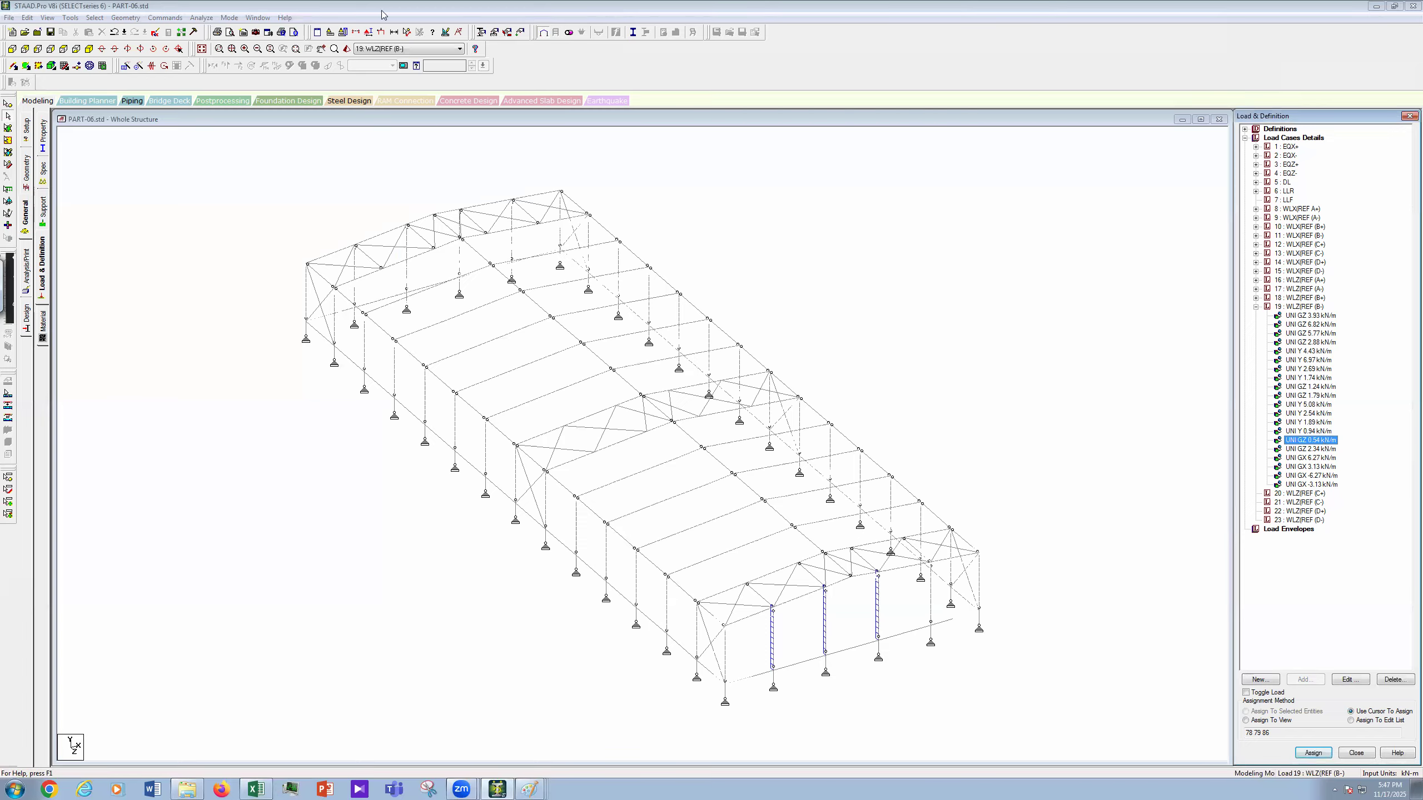
pyautogui.click(115, 32)
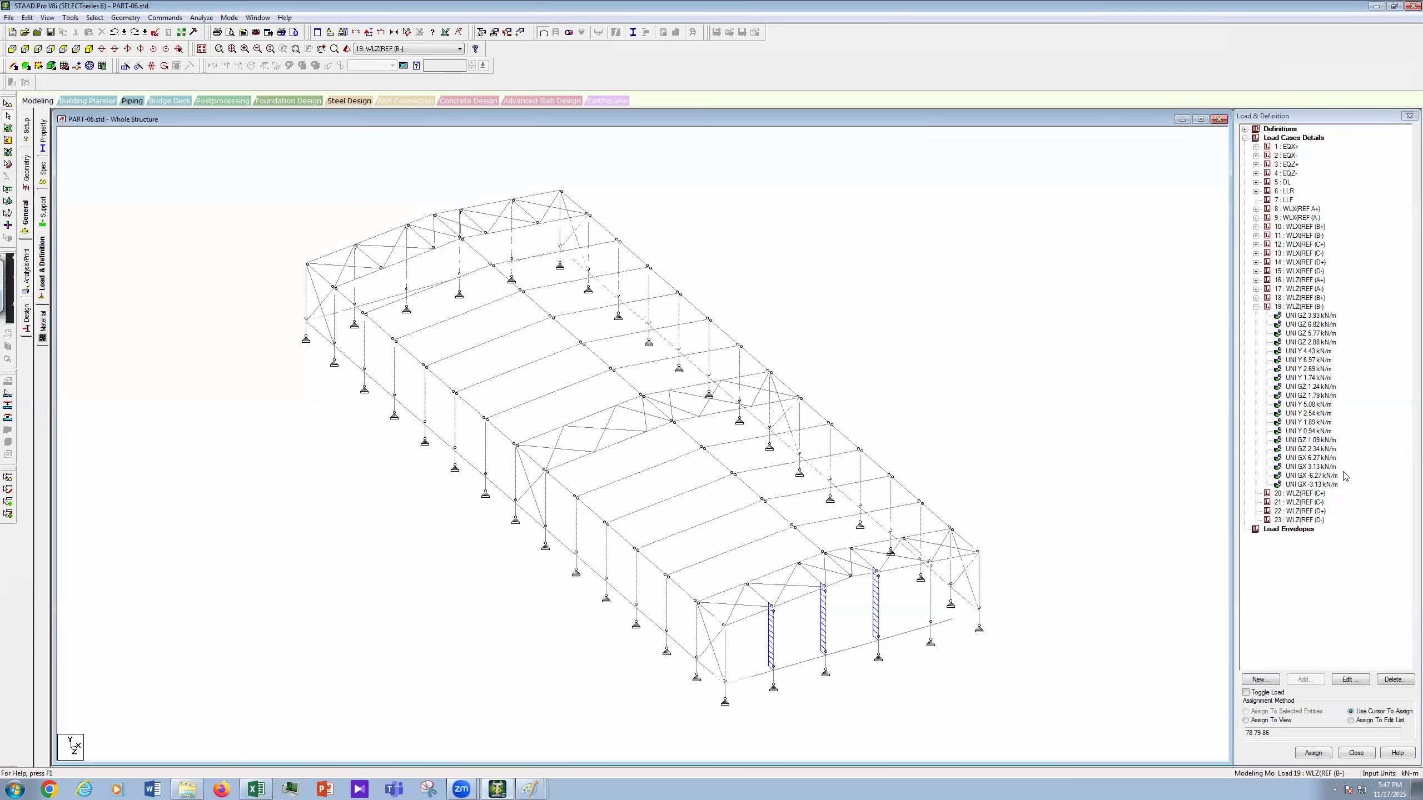
# Step: Save the modified structure with the interior frames' 1.89 kN/m local Y load selected
pyautogui.click(1308, 422)
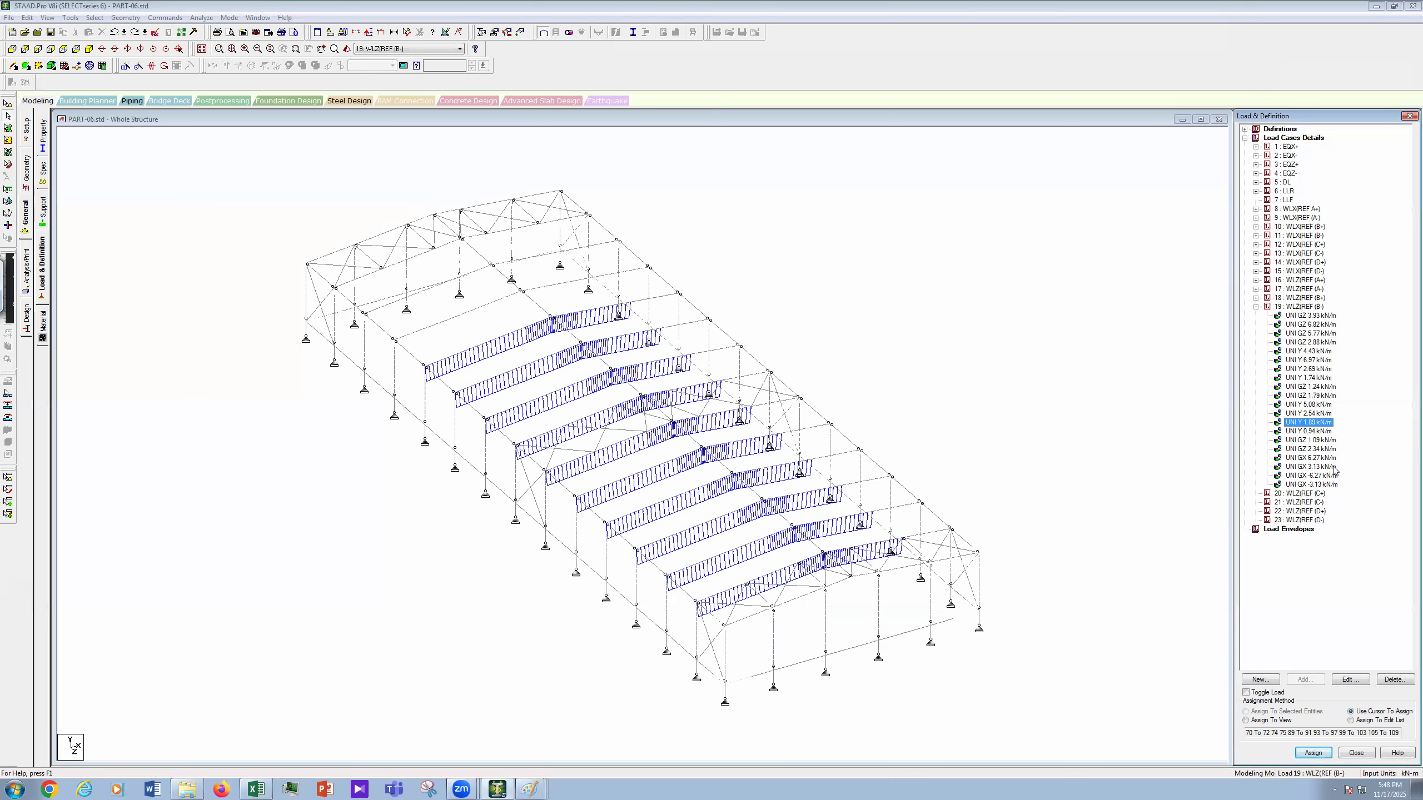
pyautogui.click(636, 408)
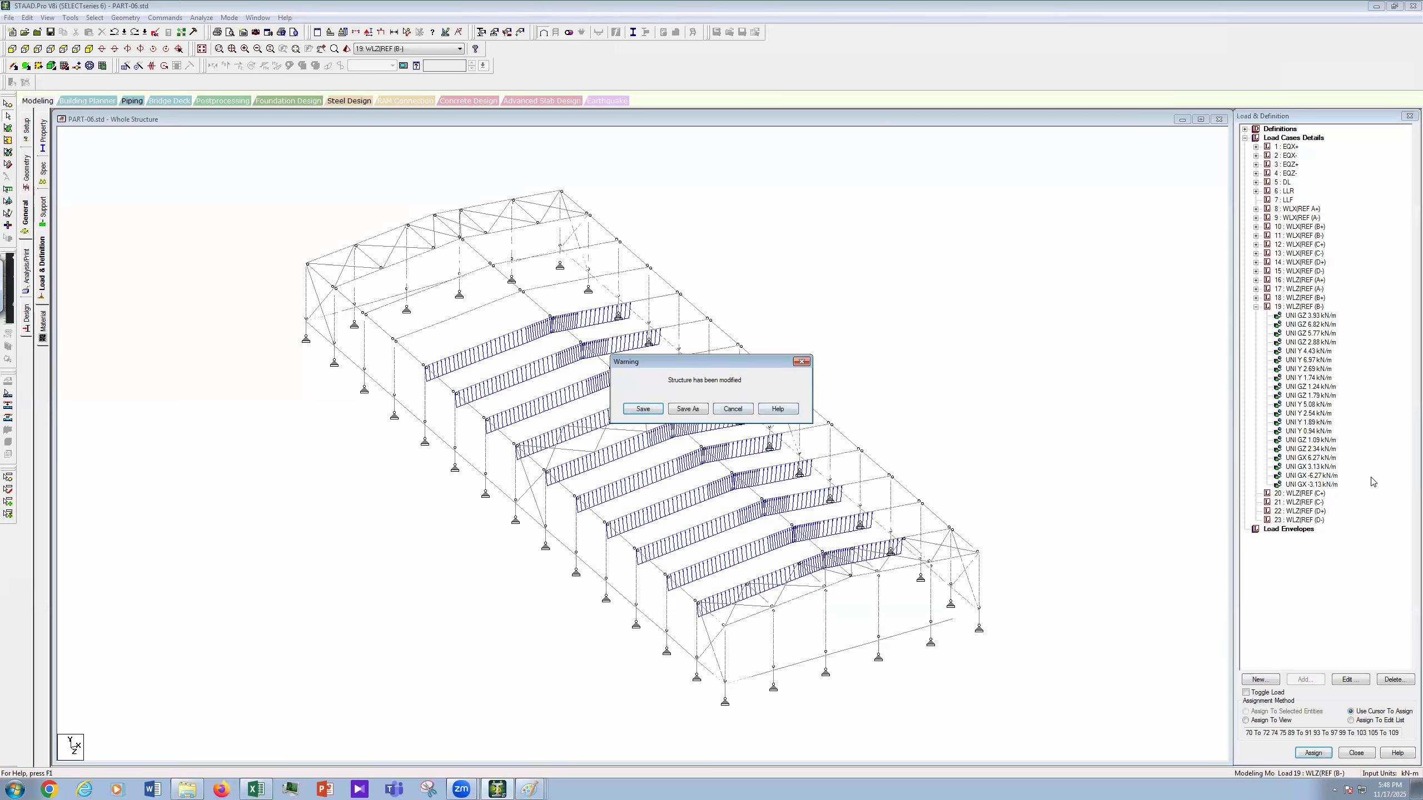
pyautogui.doubleClick(1322, 432)
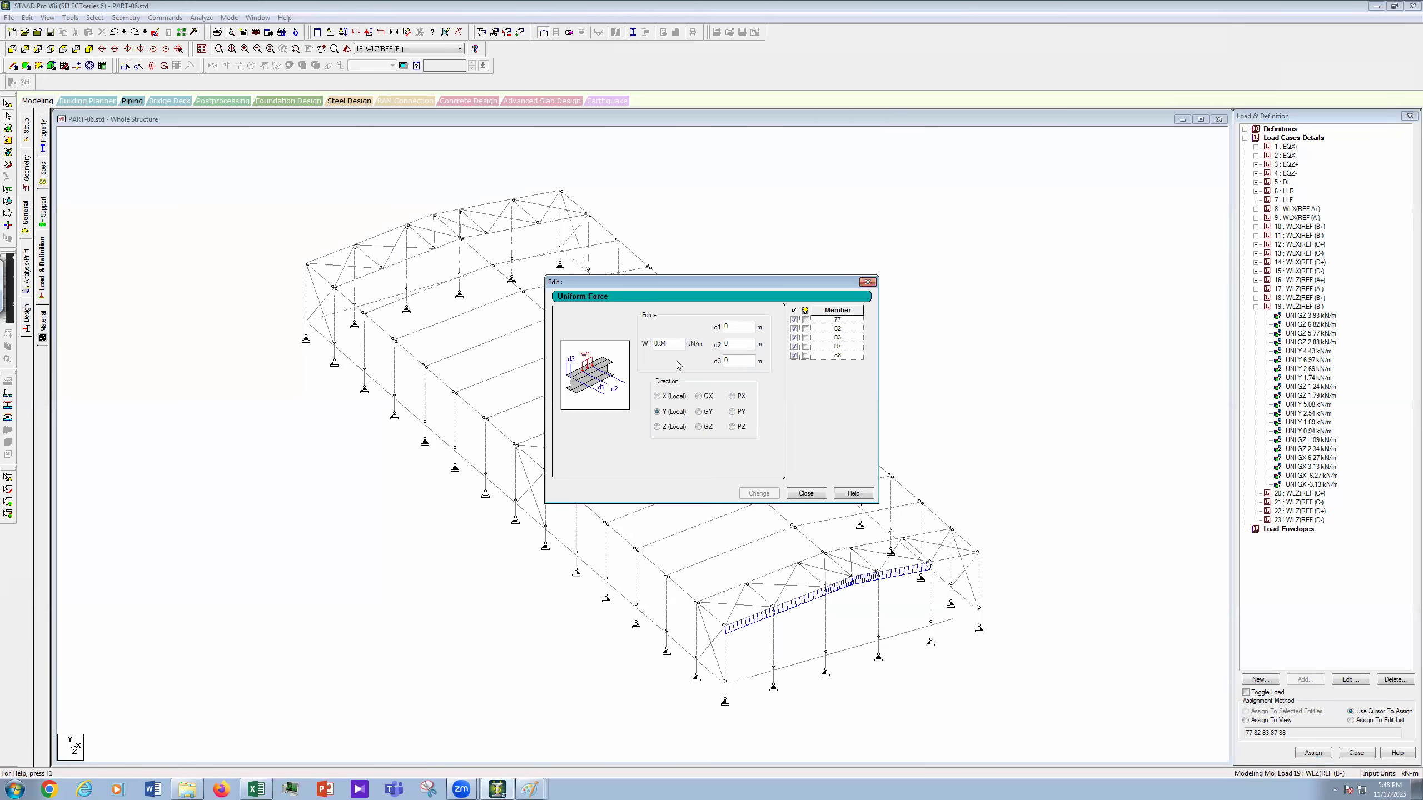
pyautogui.write('1.0')
pyautogui.click(801, 494)
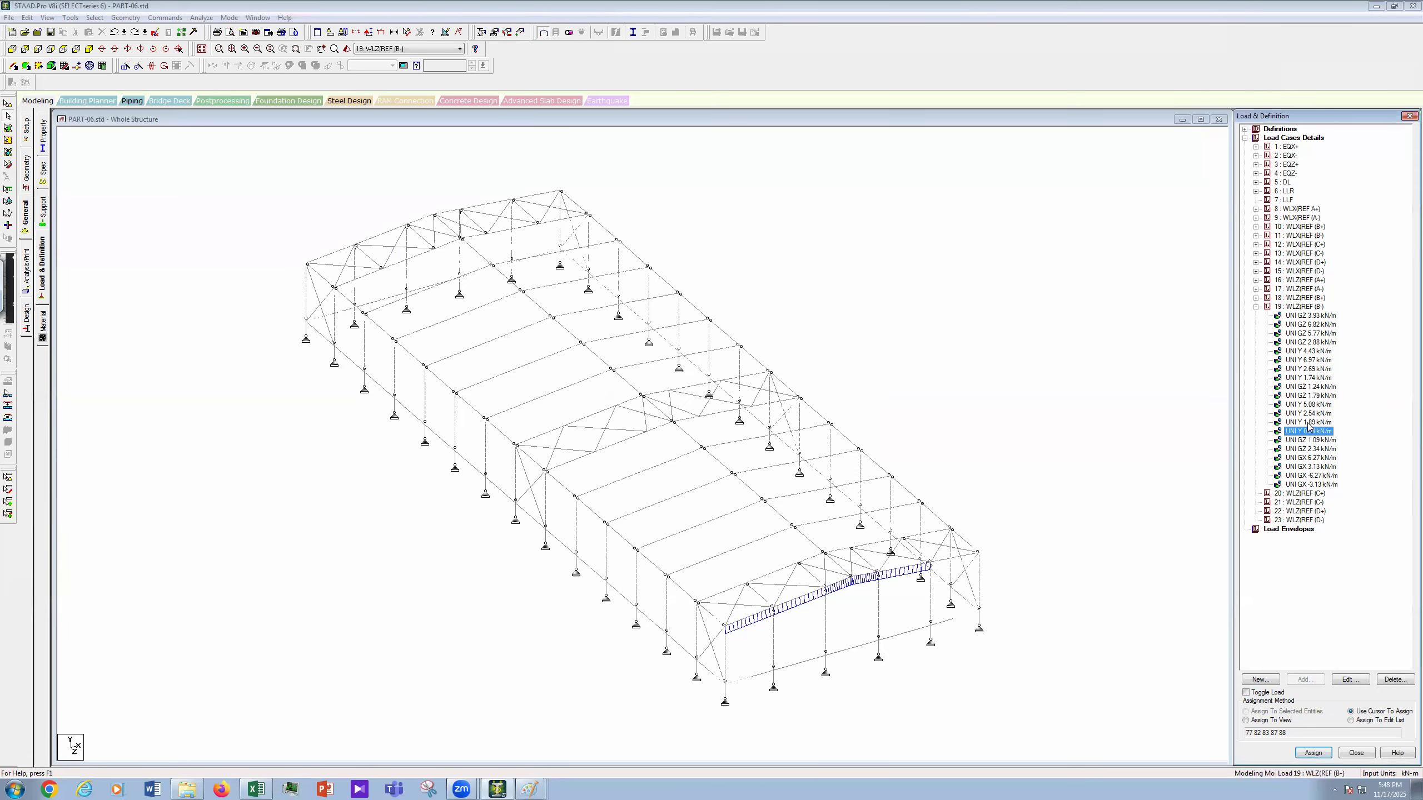
pyautogui.click(1308, 424)
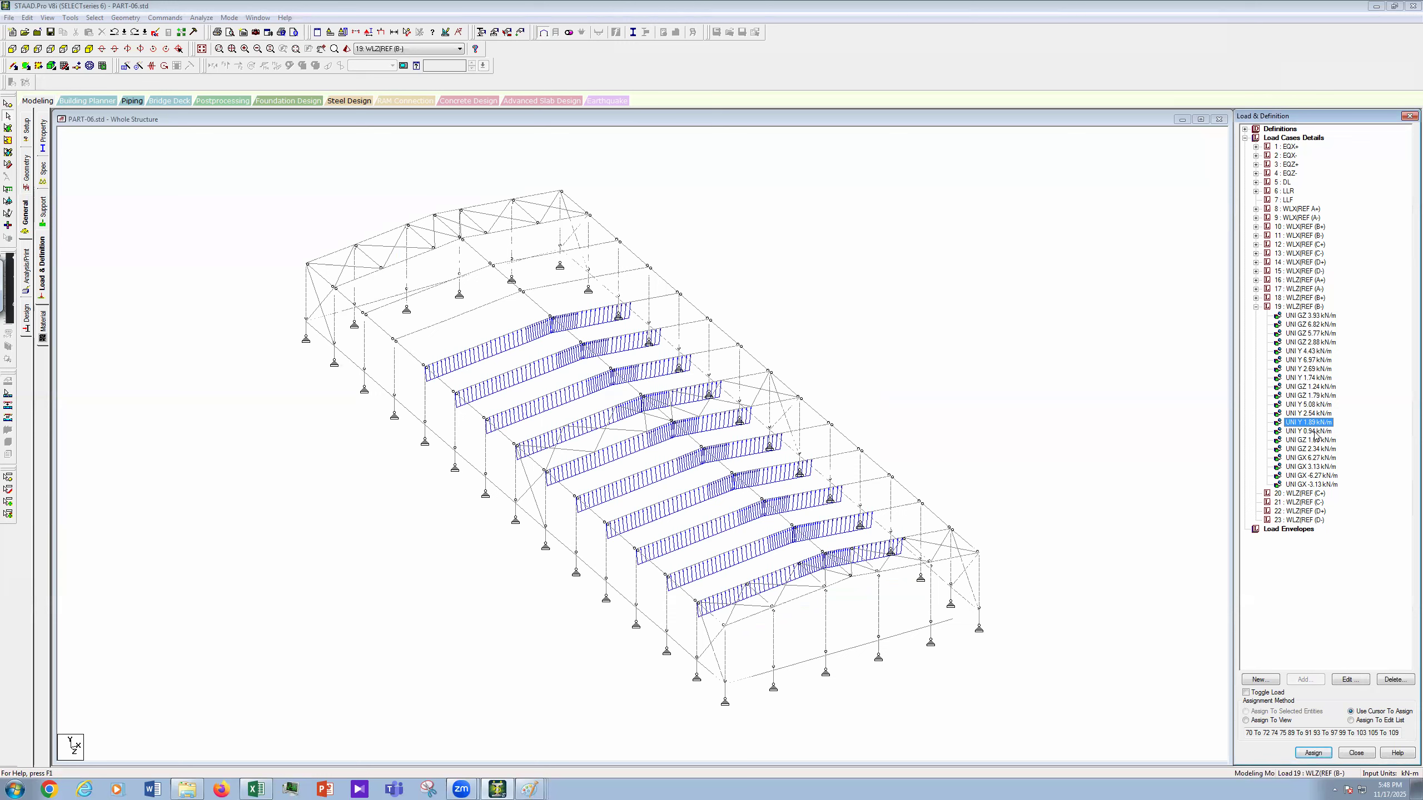
pyautogui.click(1316, 433)
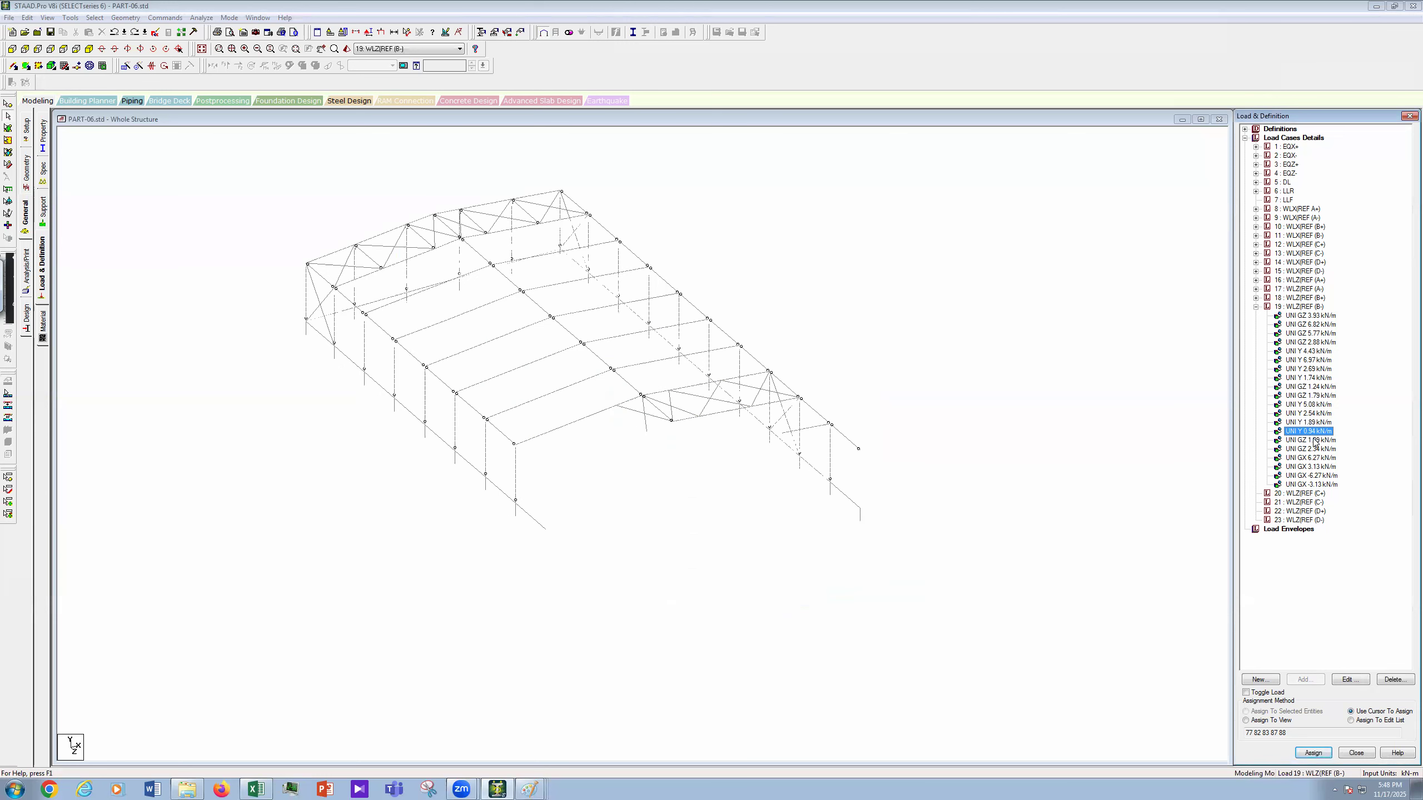
pyautogui.click(1314, 440)
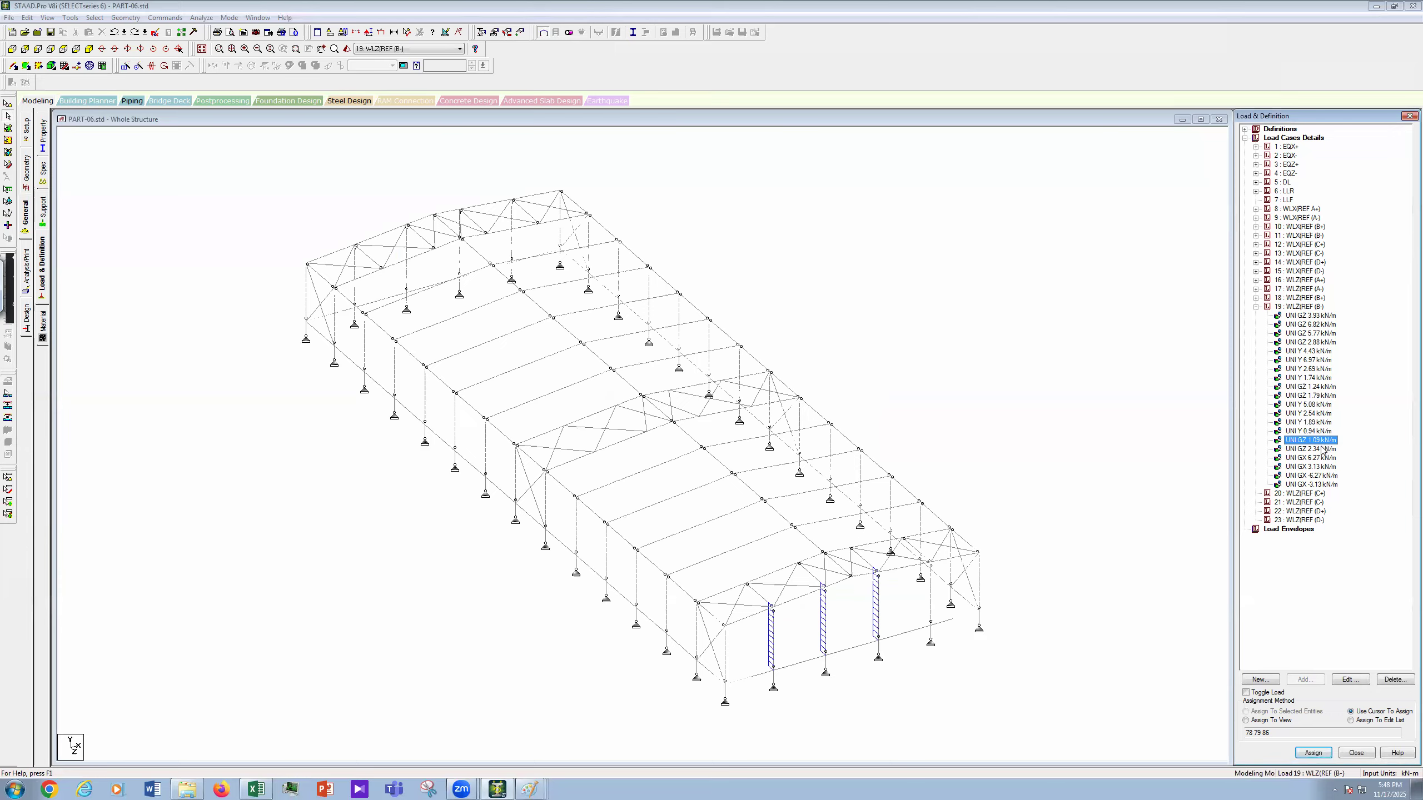
# Step: Set load case 19's GZ load on the front wall's near corner column to 0.54 kN/m
pyautogui.doubleClick(1322, 450)
pyautogui.moveTo(672, 343); pyautogui.dragTo(574, 355)
pyautogui.write('0.')
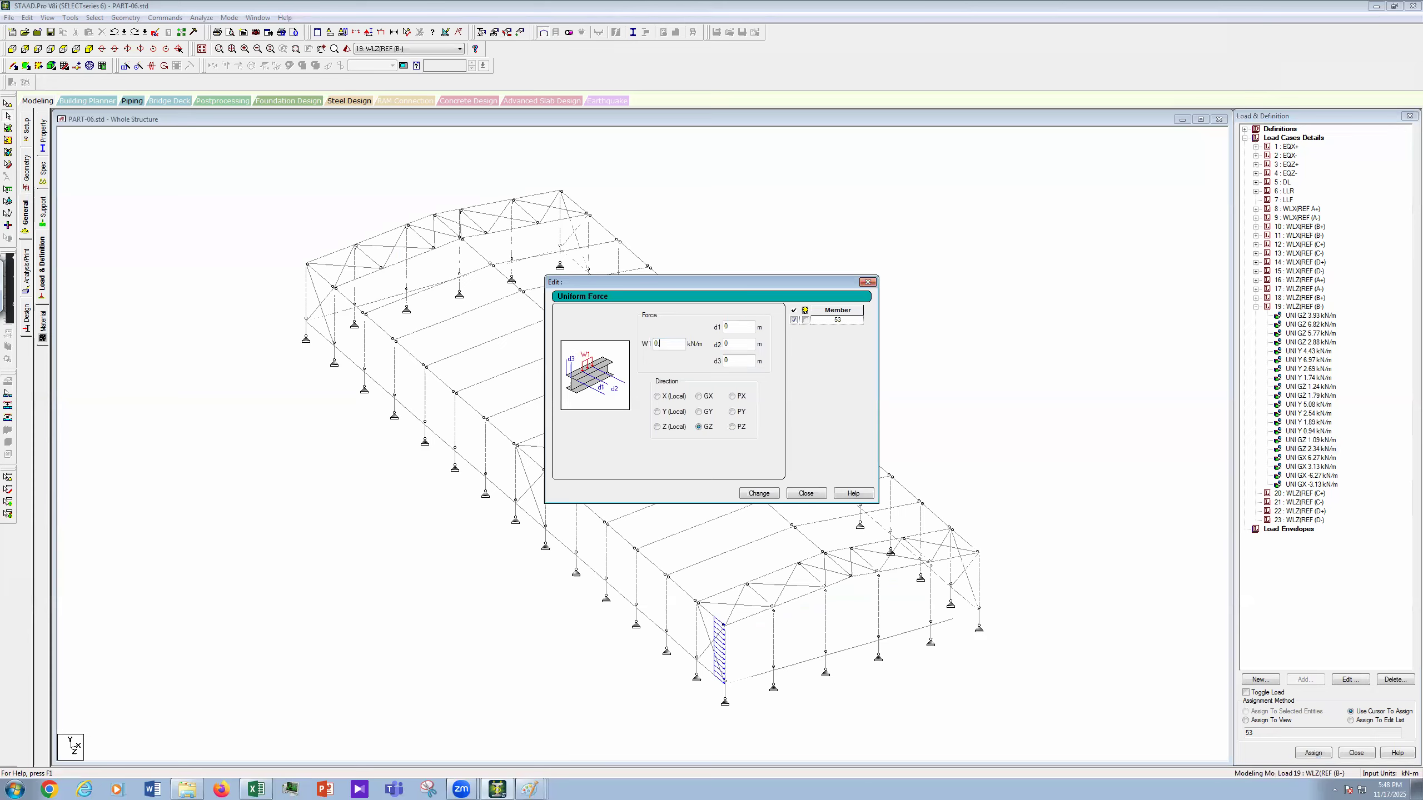
pyautogui.write('54')
pyautogui.click(759, 493)
pyautogui.press('Escape')
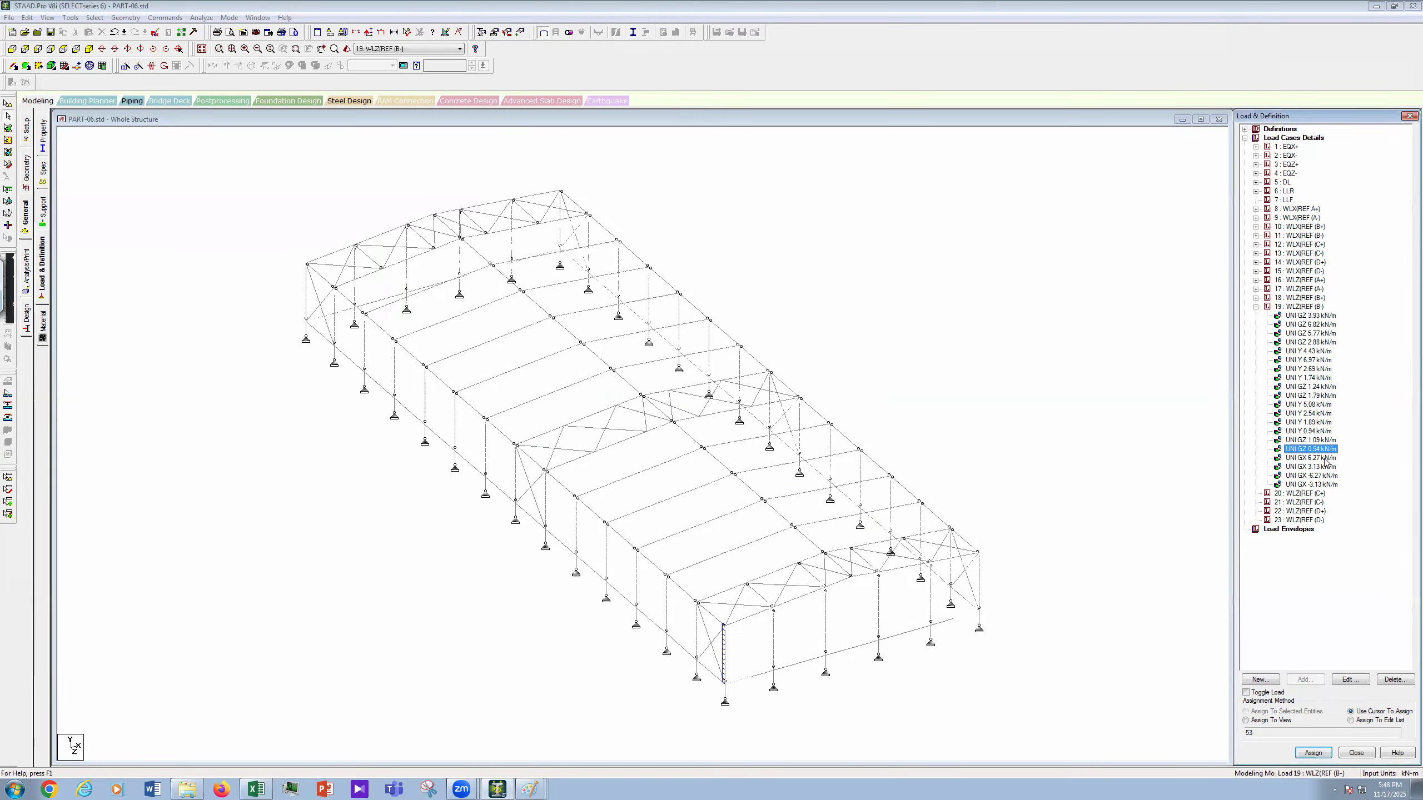
# Step: Set load case 19's GX load on the far long wall's interior columns (members 55 to 67) to 2.68 kN/m
pyautogui.click(1325, 459)
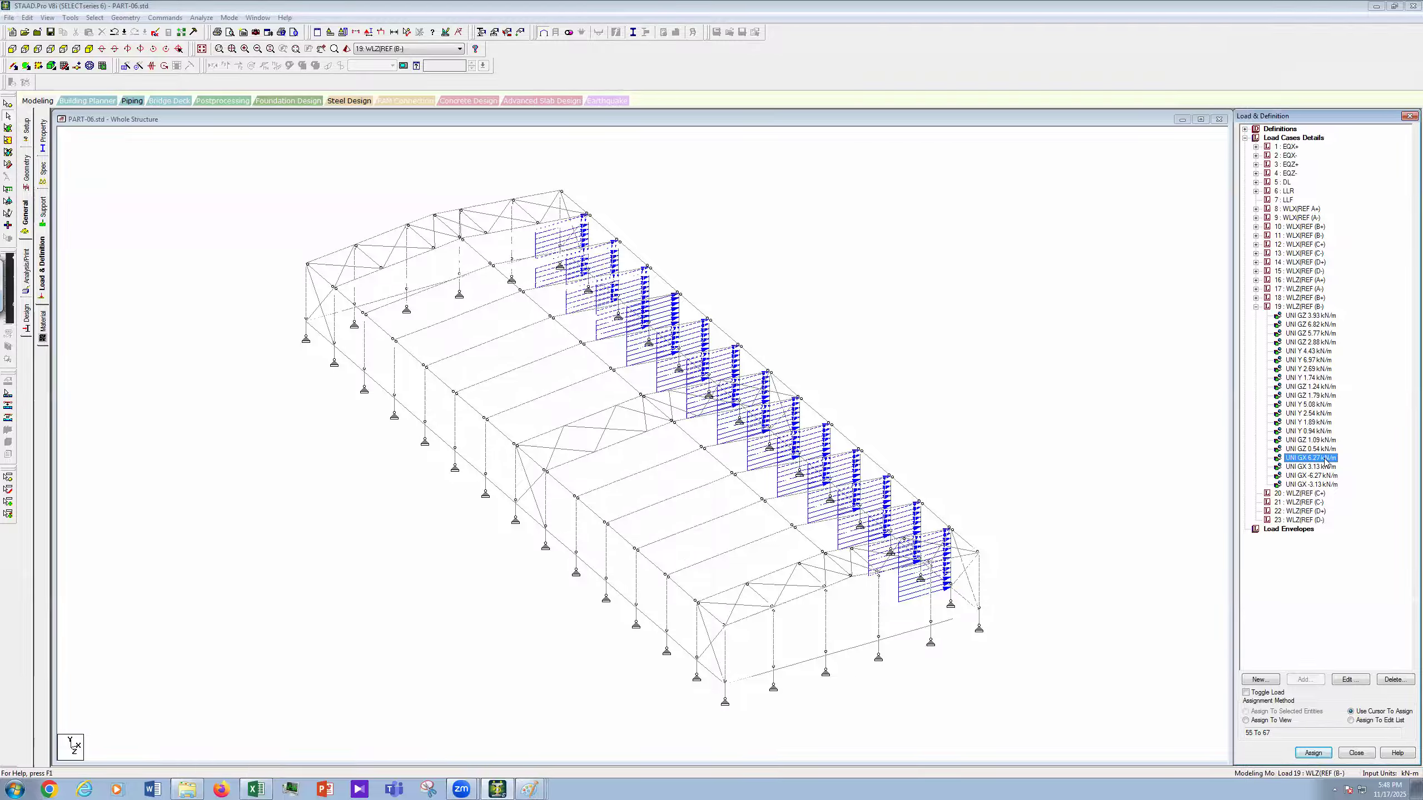
pyautogui.doubleClick(1325, 459)
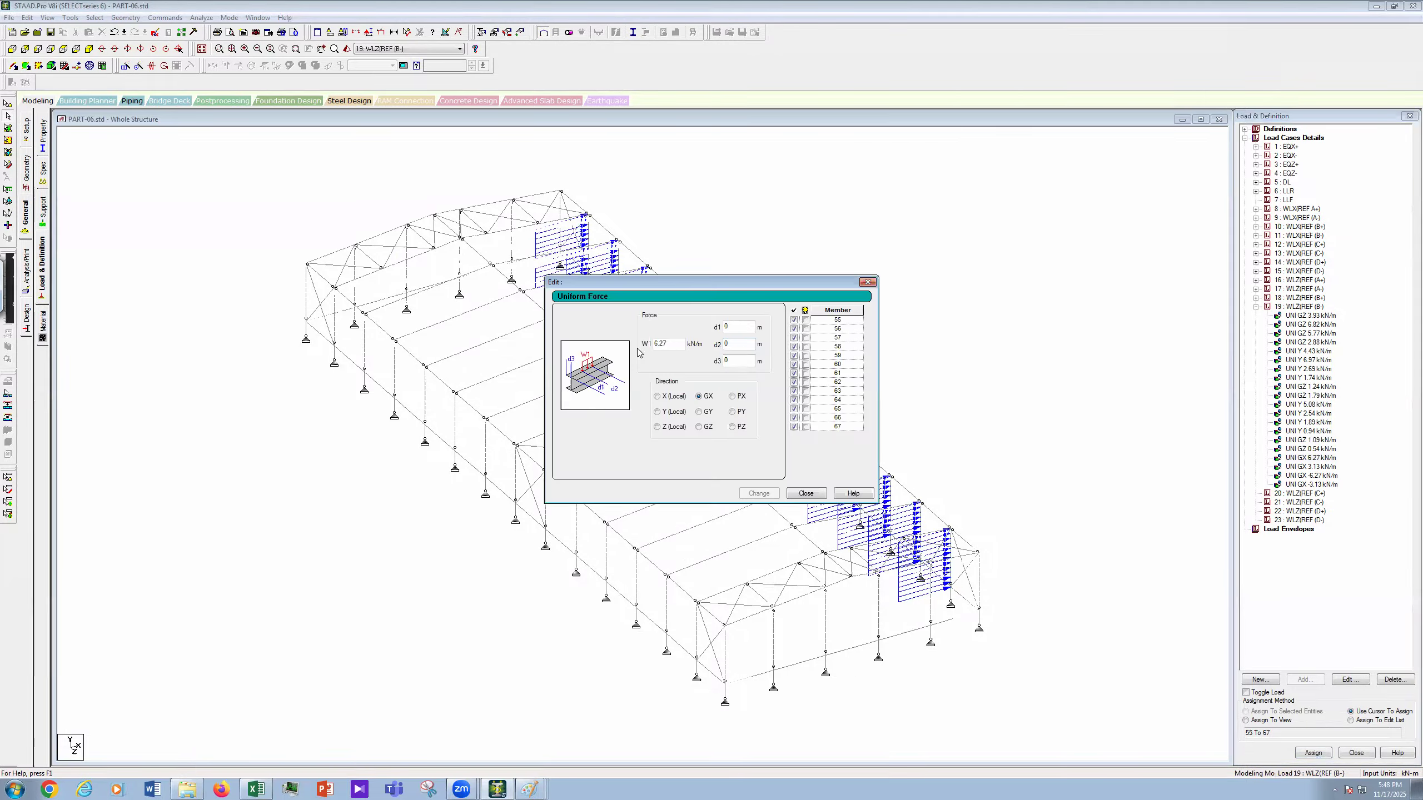
pyautogui.write('2')
pyautogui.write('.69')
pyautogui.write('8')
pyautogui.click(772, 497)
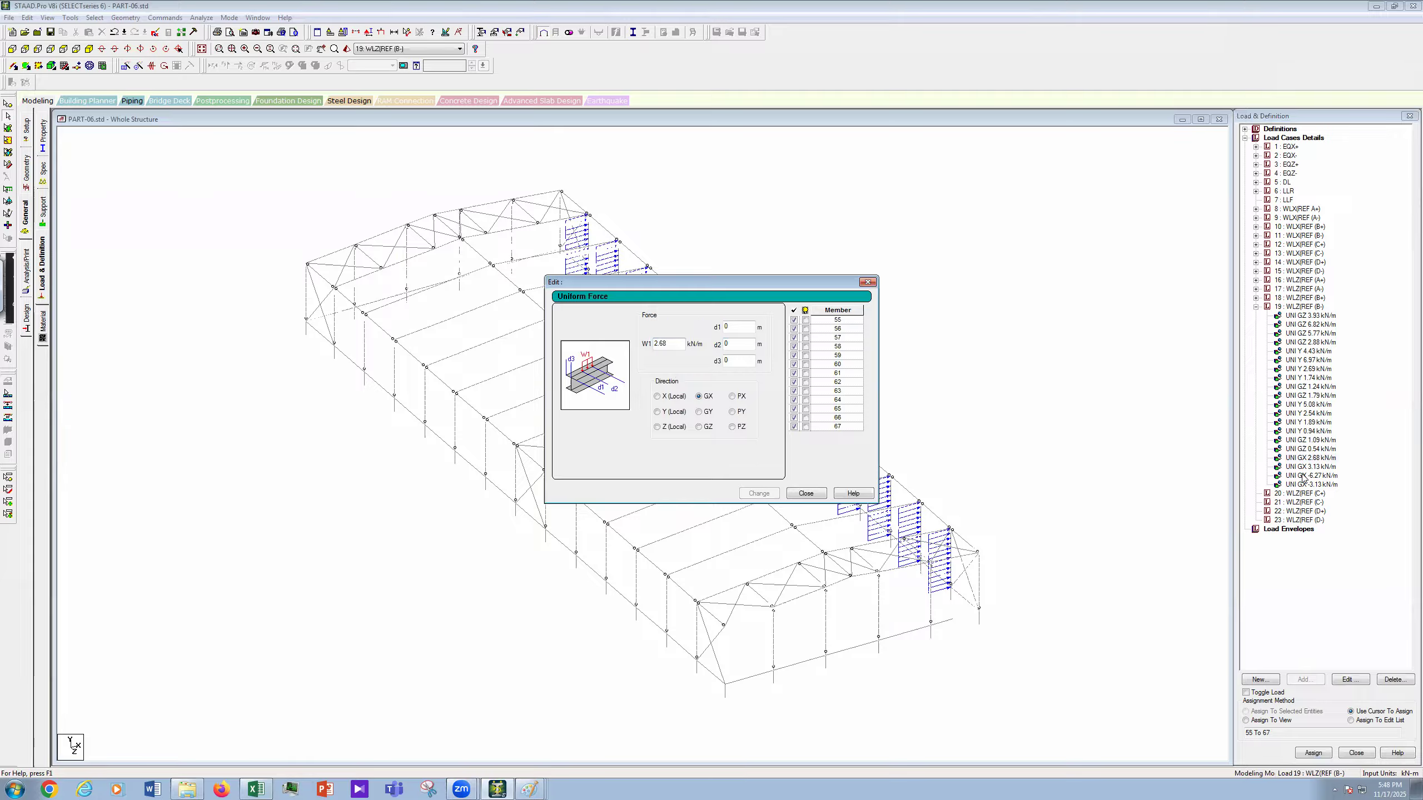
pyautogui.click(1312, 459)
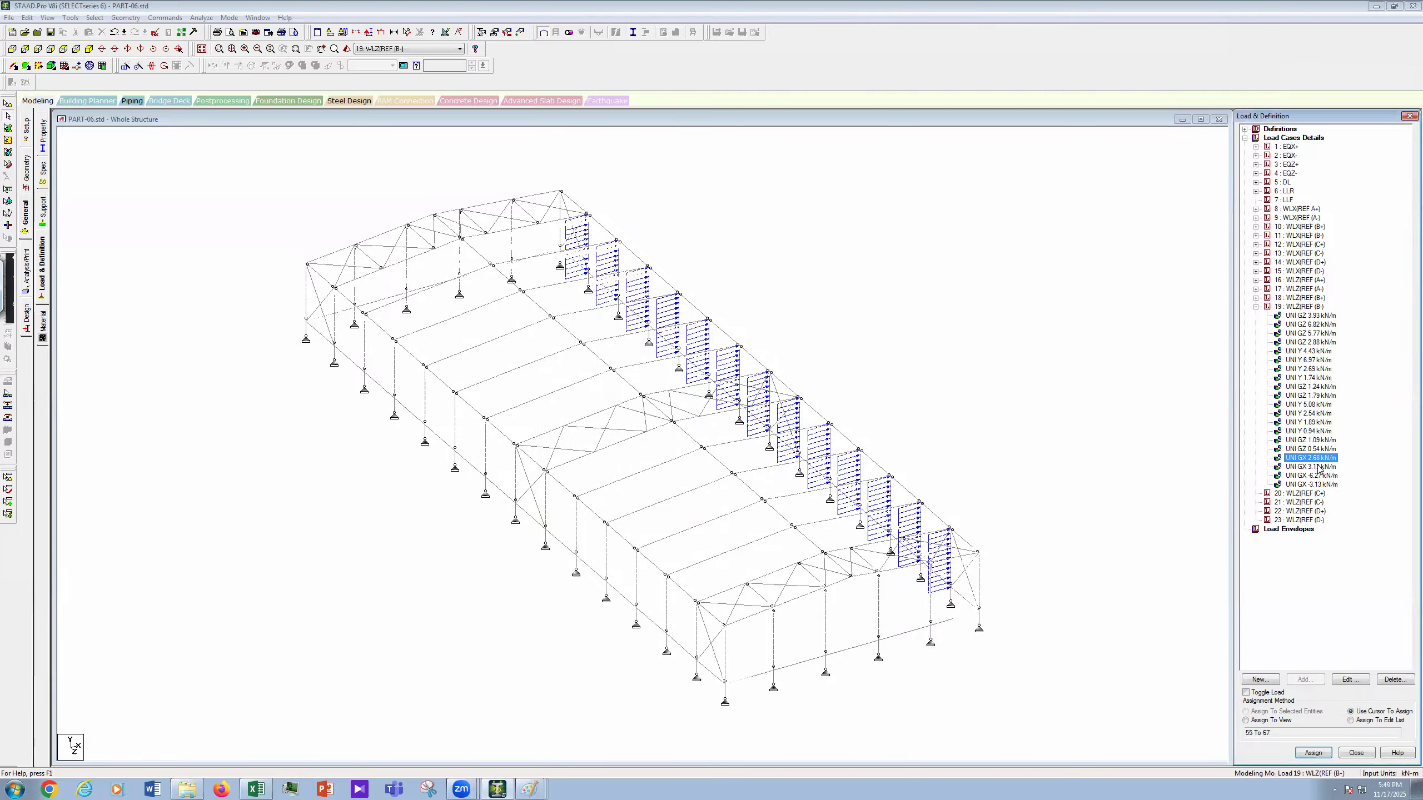
# Step: Set load case 19's GX load on the far long wall's two end columns (members 54 and 68) to 1.34 kN/m
pyautogui.doubleClick(1318, 468)
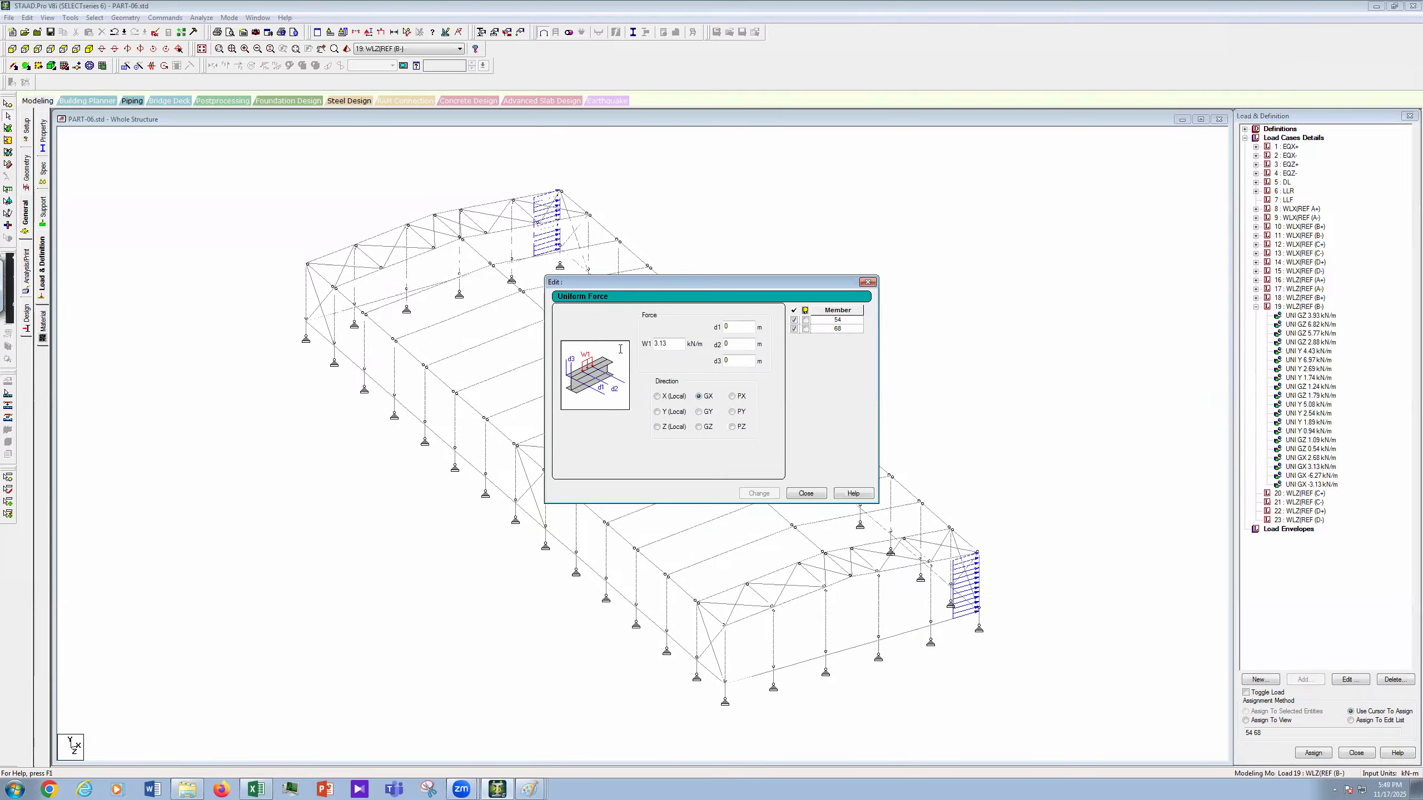
pyautogui.write('1.34')
pyautogui.click(805, 493)
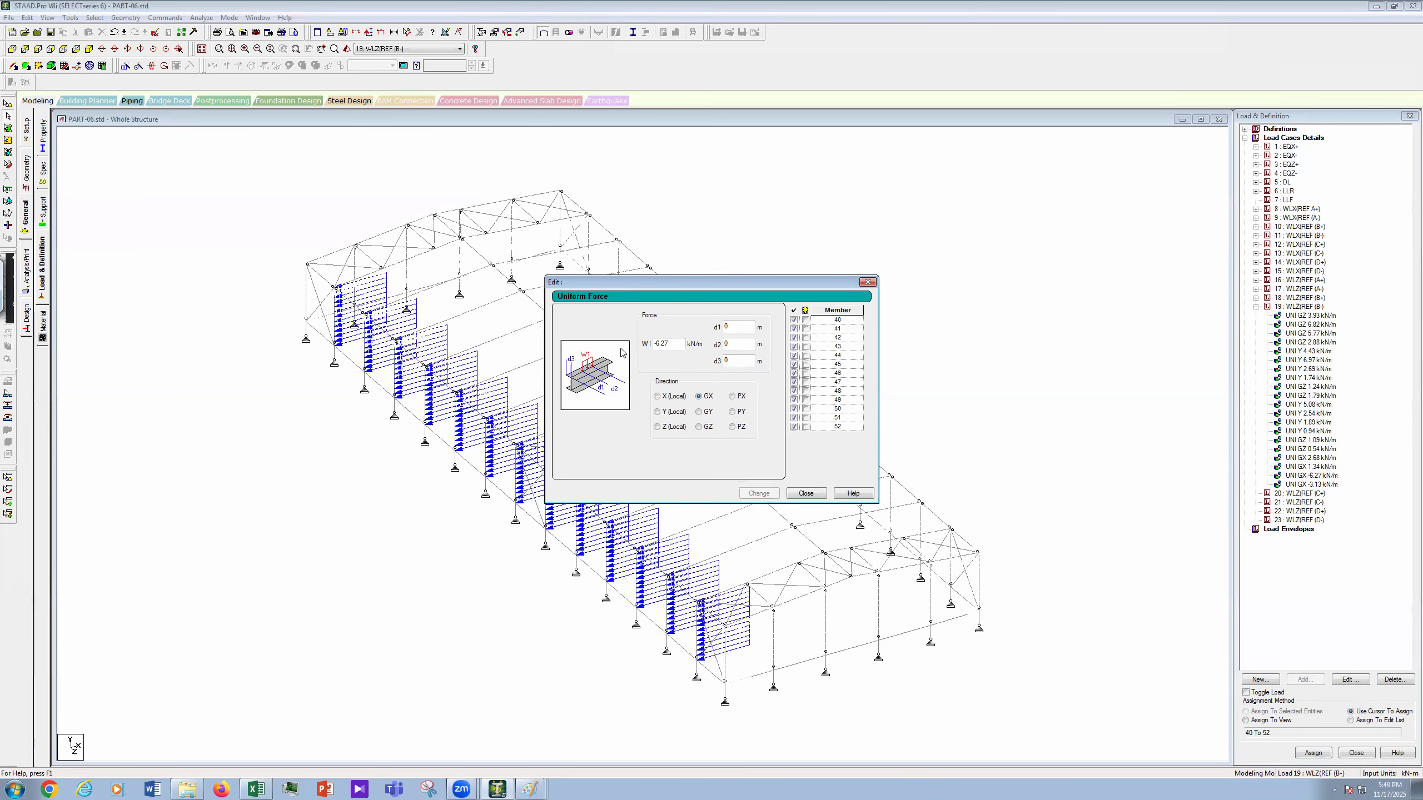
# Step: Set load case 19's GX loads on the near long wall to -2.68 kN/m for the interior columns and -1.34 kN/m for the end columns
pyautogui.write('-2.68')
pyautogui.click(759, 495)
pyautogui.doubleClick(1328, 485)
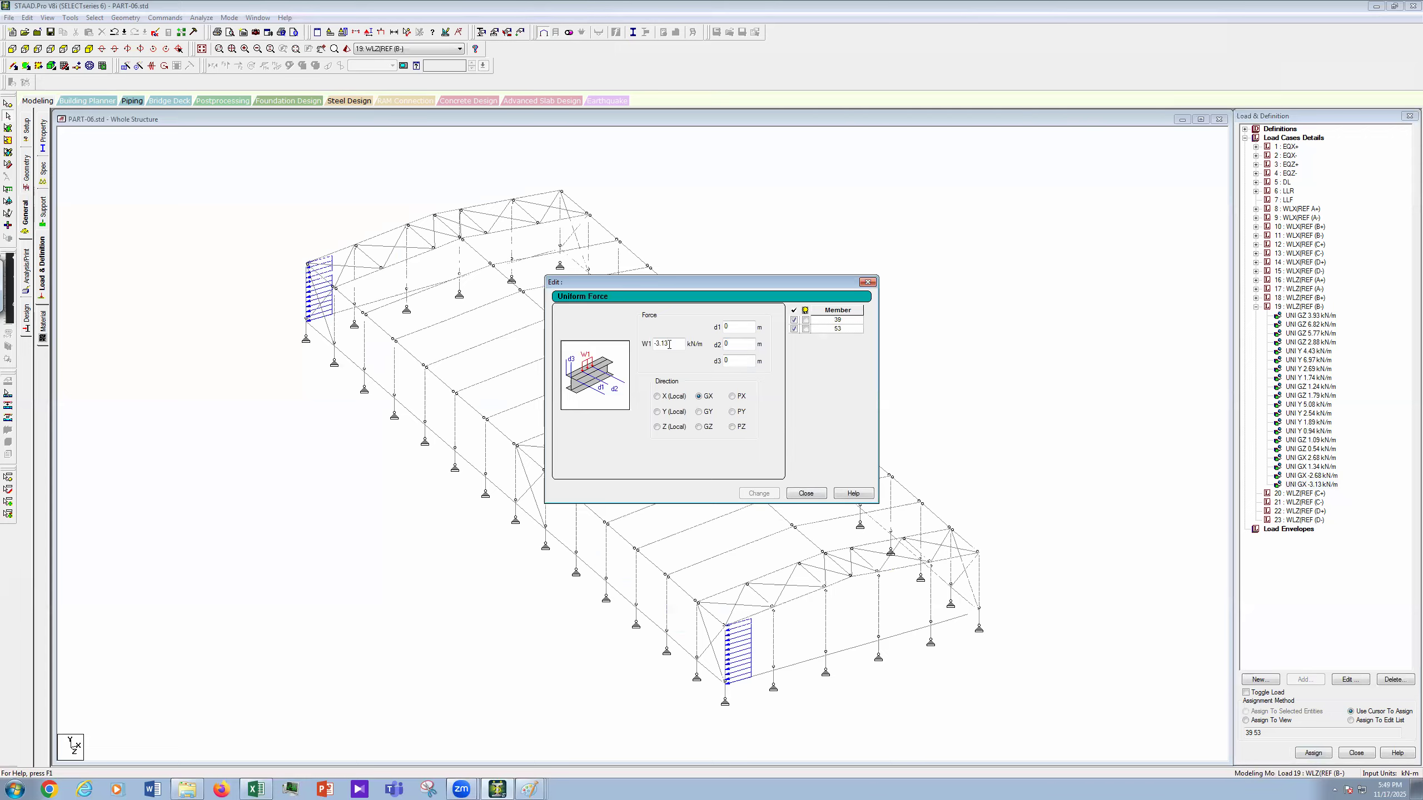
pyautogui.press('Tab')
pyautogui.write('-1.34')
pyautogui.click(808, 497)
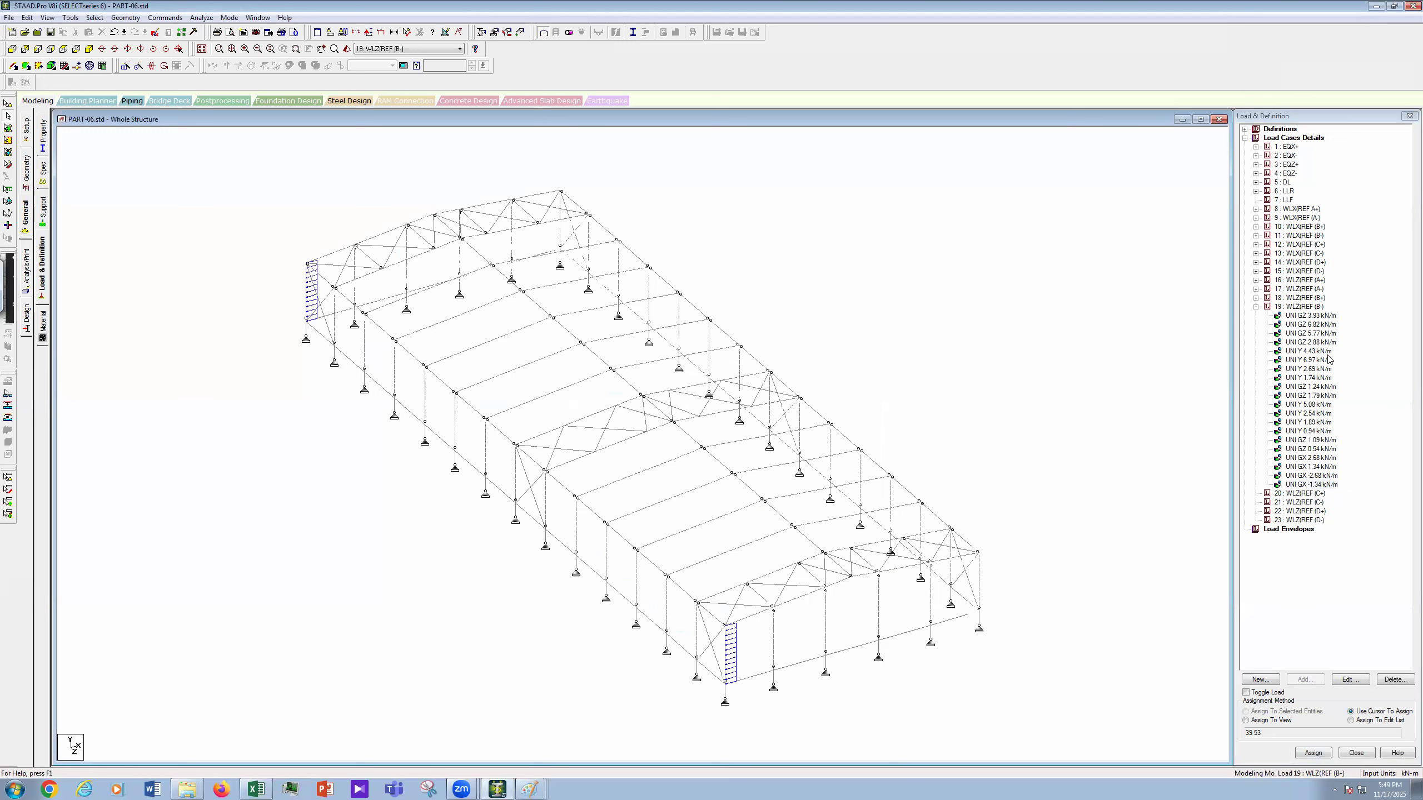
# Step: Set load case 17's GX load on the far long wall's interior columns (members 55 to 67) to 2.68 kN/m
pyautogui.click(1256, 280)
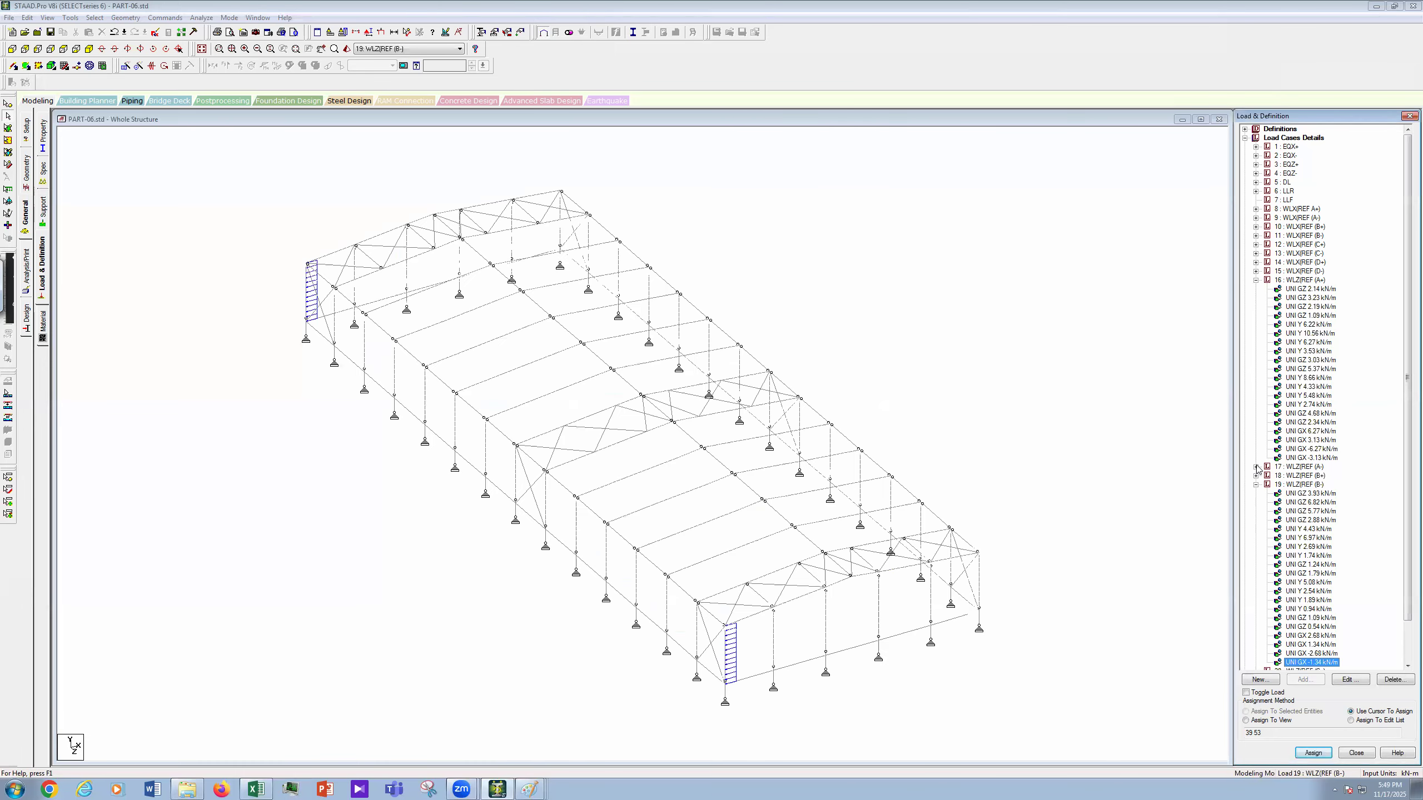
pyautogui.doubleClick(1309, 469)
pyautogui.scroll(-2, 1337, 467)
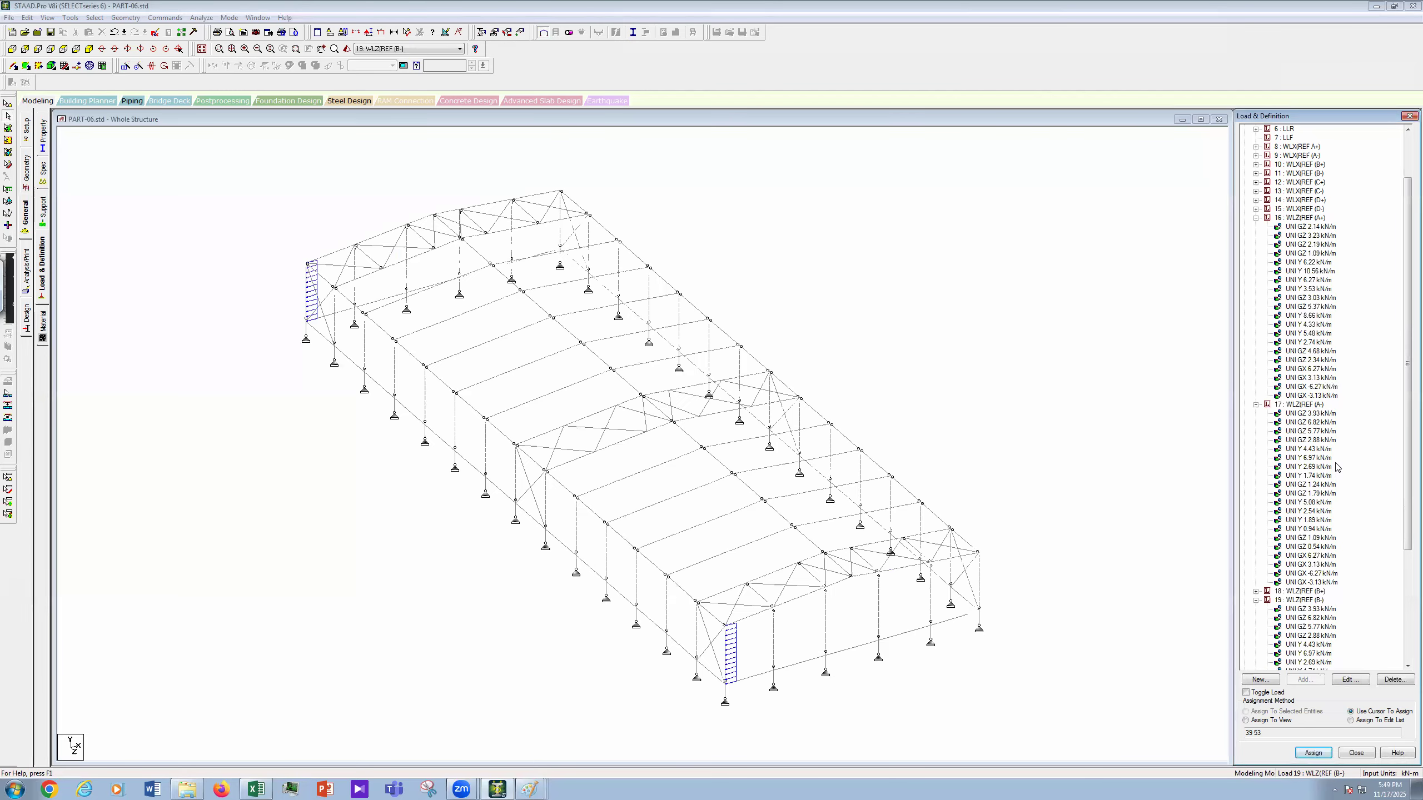
pyautogui.scroll(-1, 1338, 467)
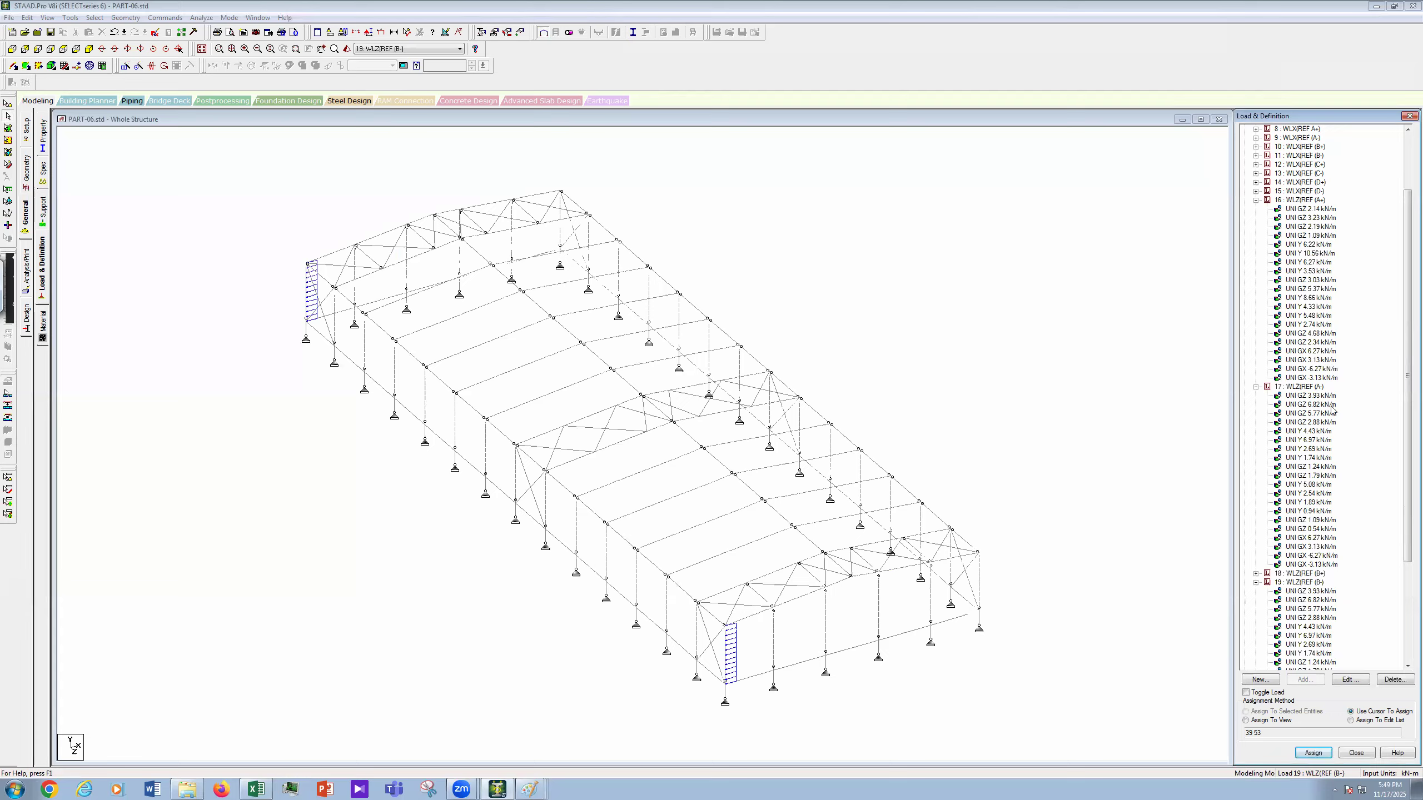
pyautogui.scroll(-1, 1372, 616)
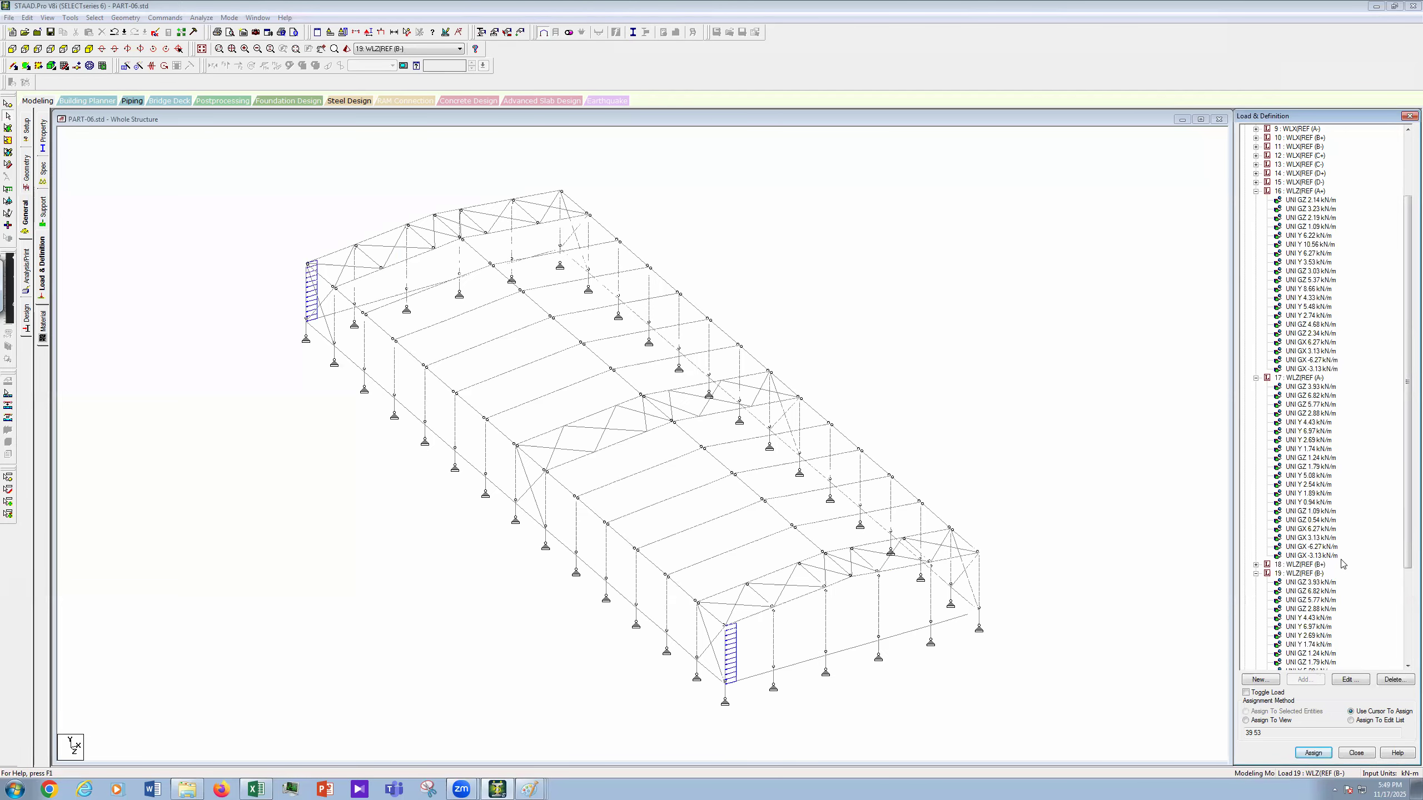
pyautogui.doubleClick(1321, 533)
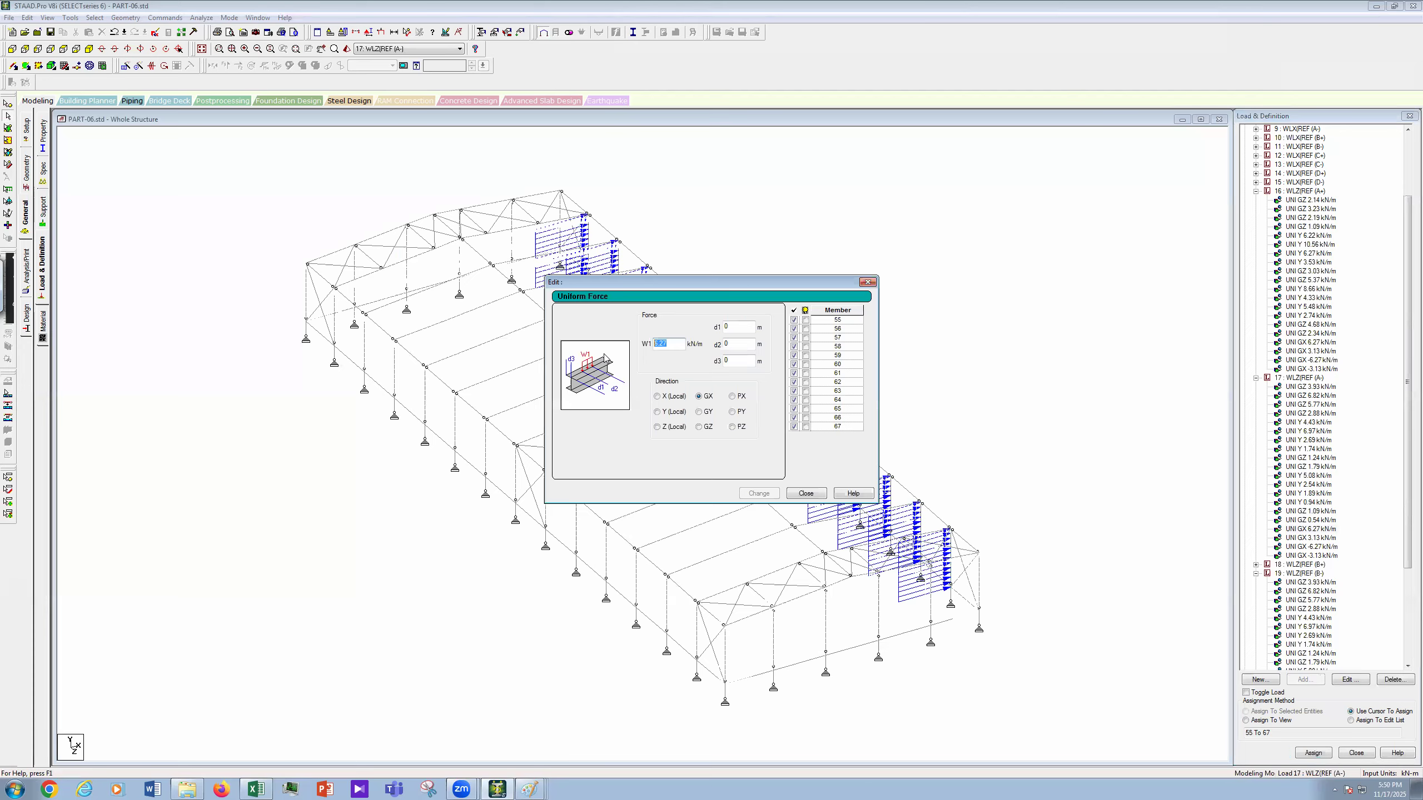
pyautogui.write('2.68')
pyautogui.click(760, 493)
# Step: Try a GX load of 1.34 kN/m on load case 17's far-wall interior columns and return it to 2.68 kN/m
pyautogui.moveTo(601, 342); pyautogui.dragTo(601, 341)
pyautogui.write('1.34')
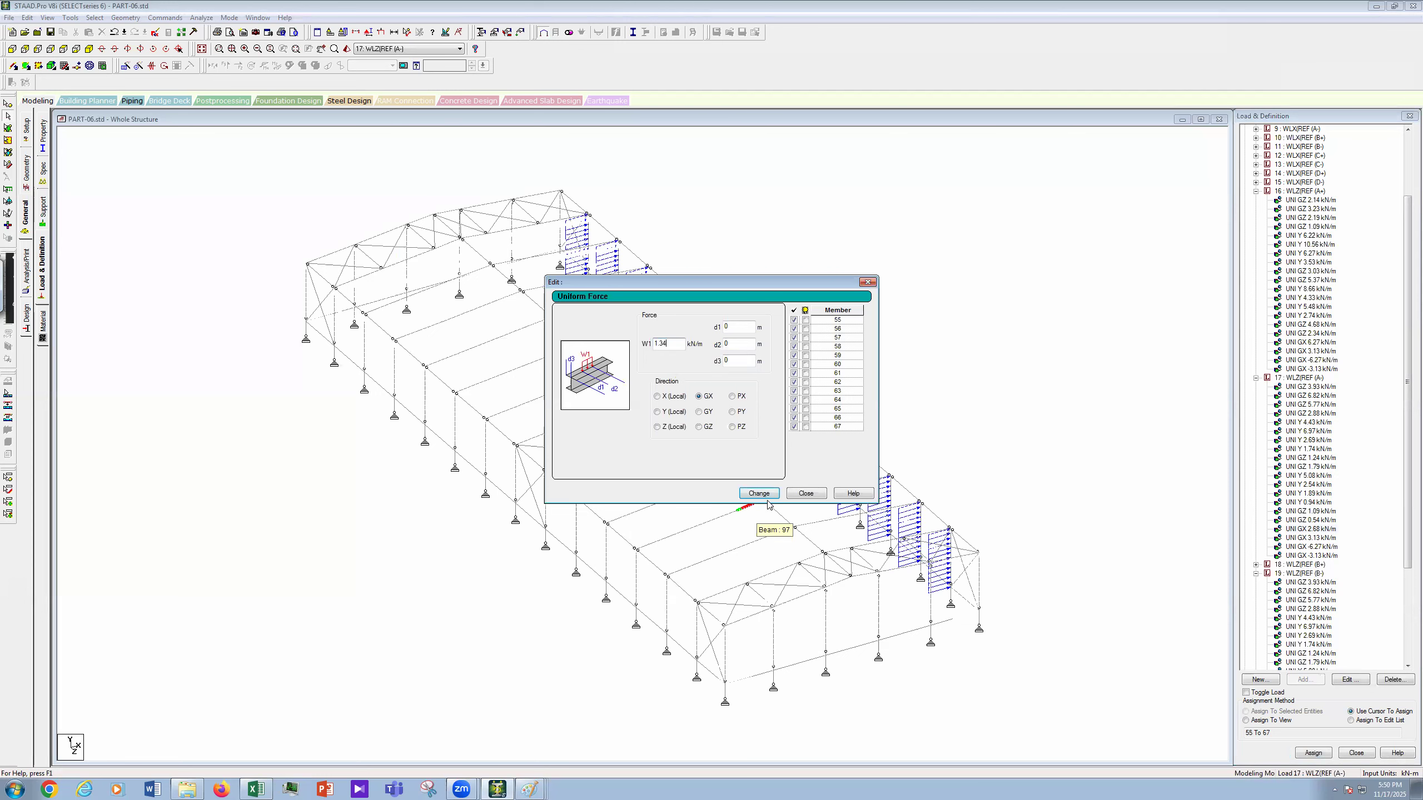
pyautogui.click(760, 493)
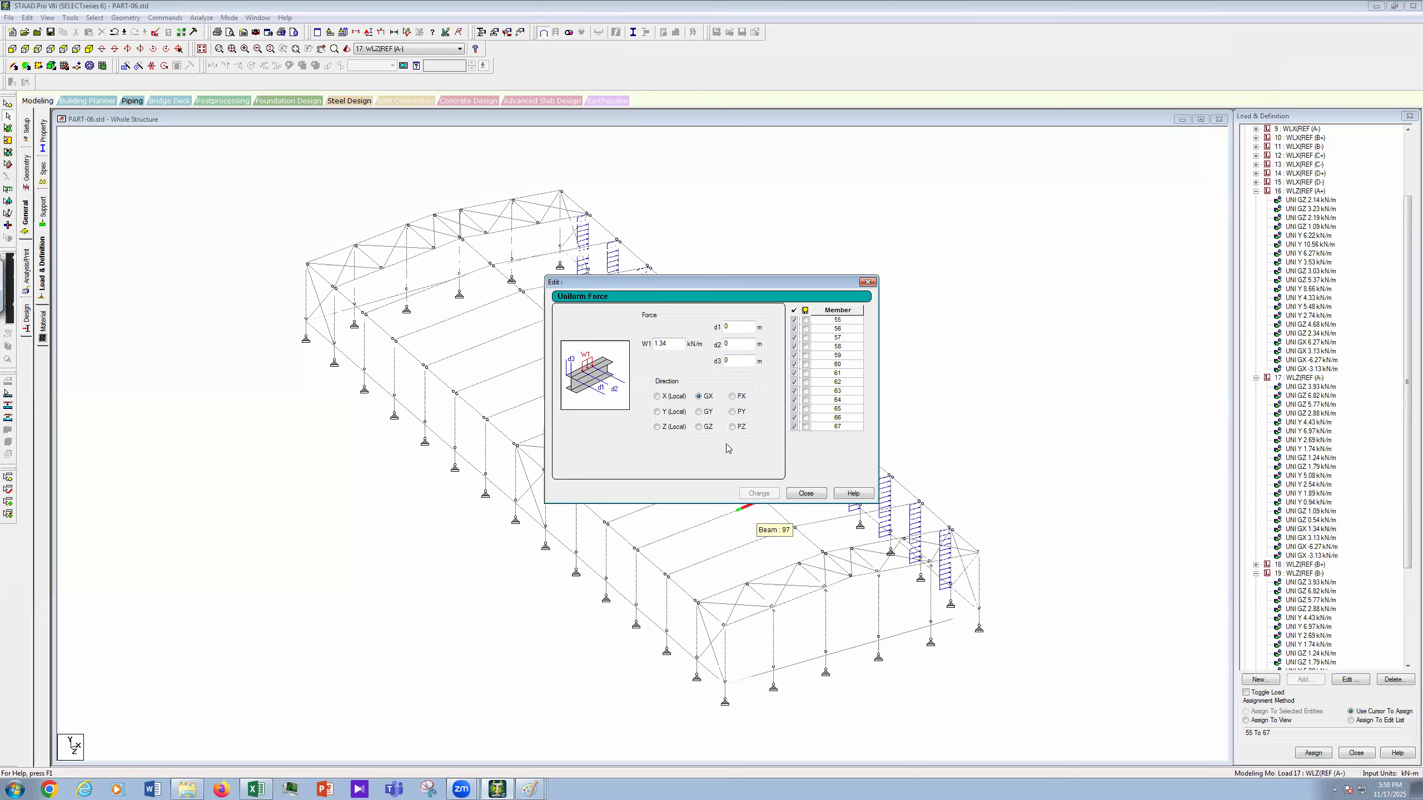
pyautogui.click(806, 493)
pyautogui.doubleClick(1318, 529)
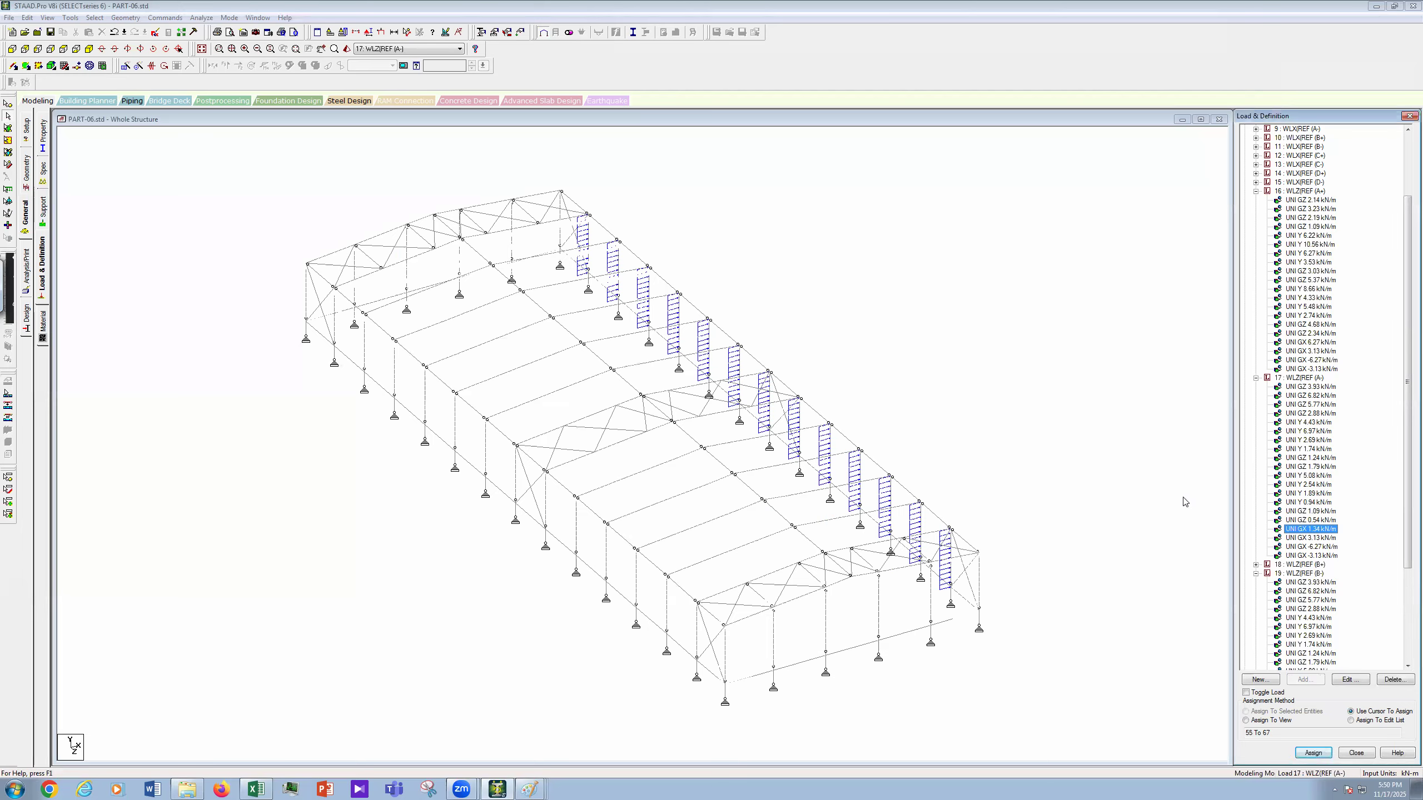
pyautogui.moveTo(681, 343); pyautogui.dragTo(648, 343)
pyautogui.write('2.68')
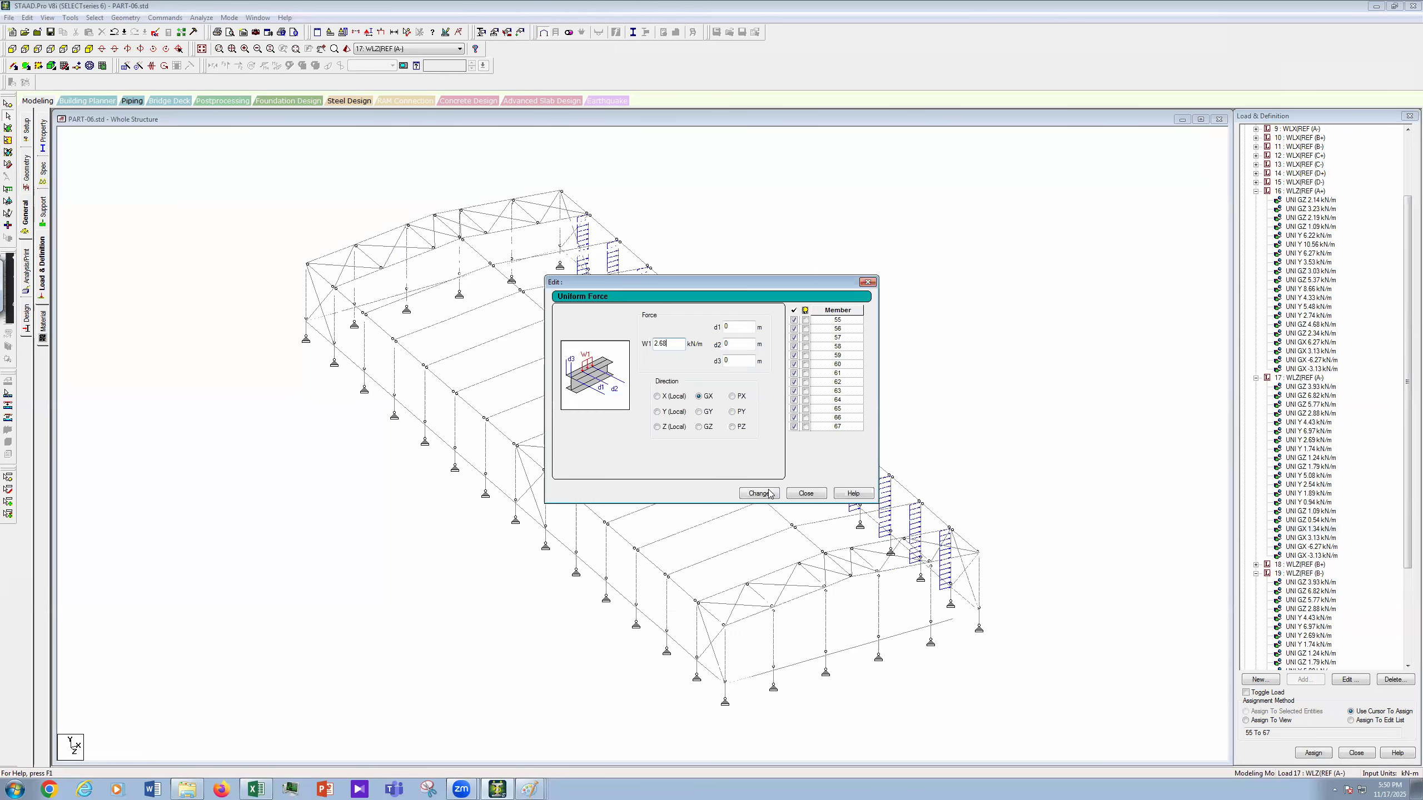
pyautogui.press('Return')
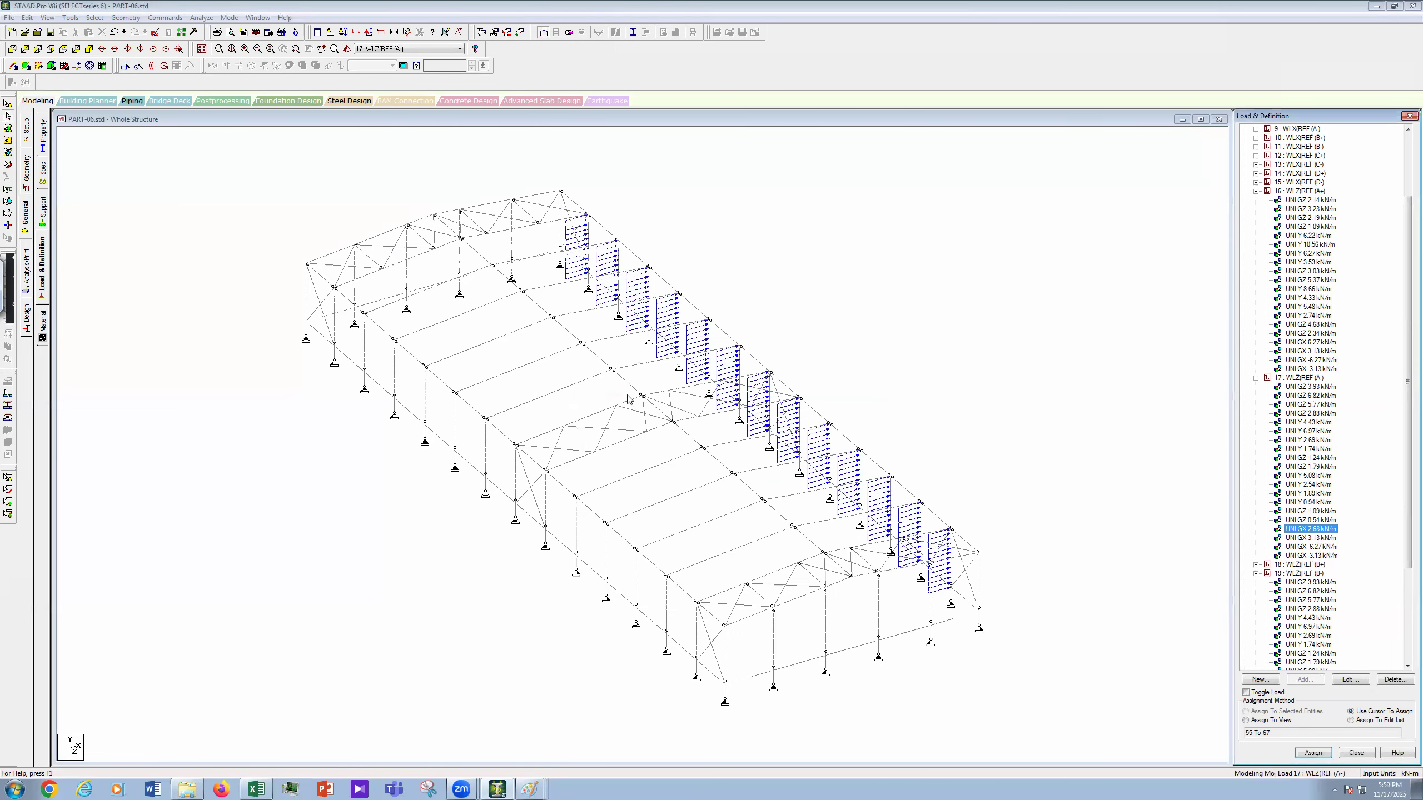
# Step: Set load case 17's GX load on the far long wall's two end columns (members 54 and 68) to 1.34 kN/m
pyautogui.doubleClick(1318, 539)
pyautogui.moveTo(669, 344); pyautogui.dragTo(611, 350)
pyautogui.write('1')
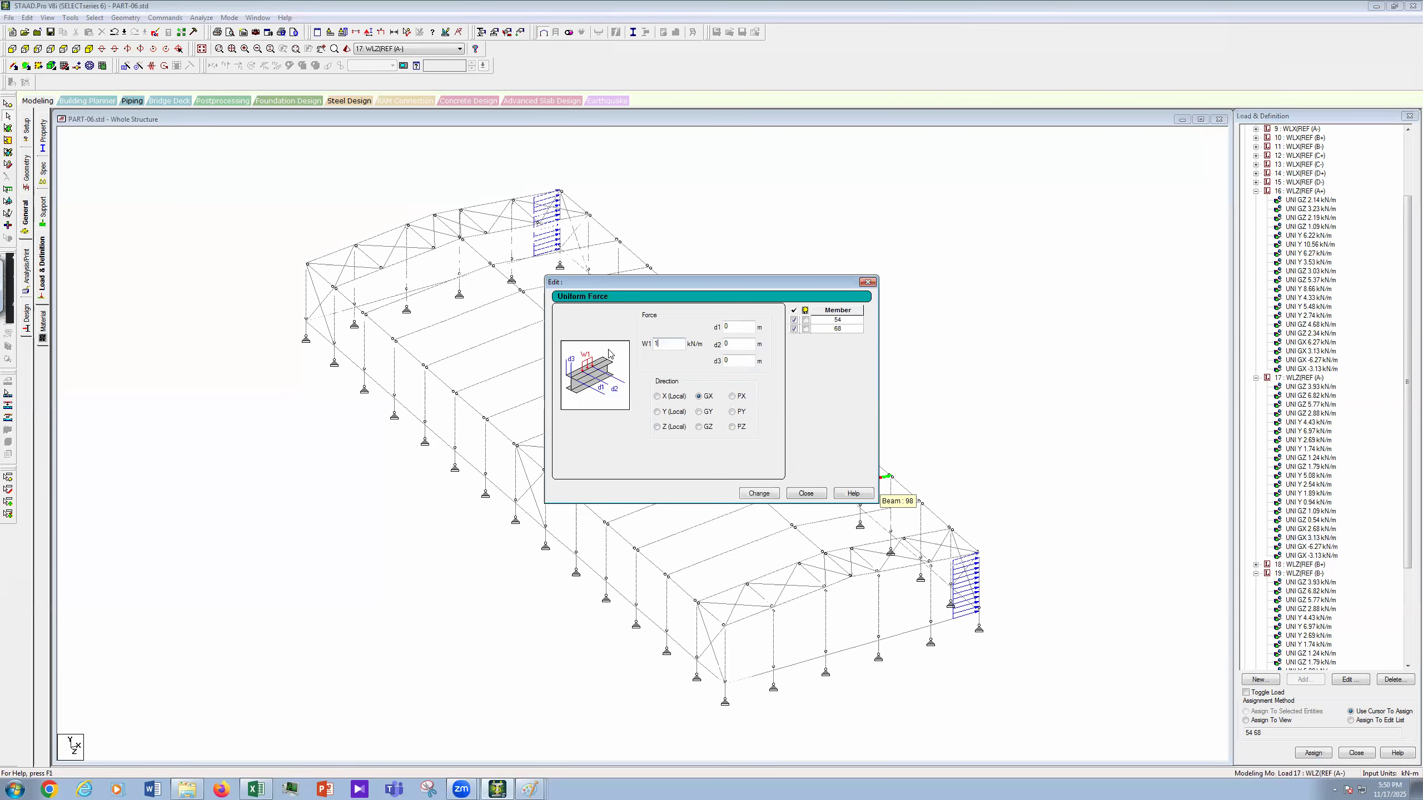
pyautogui.write('.34')
pyautogui.press('Return')
# Step: Set load case 17's GX load on the near long wall's interior columns (members 40 to 52) to -2.68 kN/m
pyautogui.doubleClick(1311, 546)
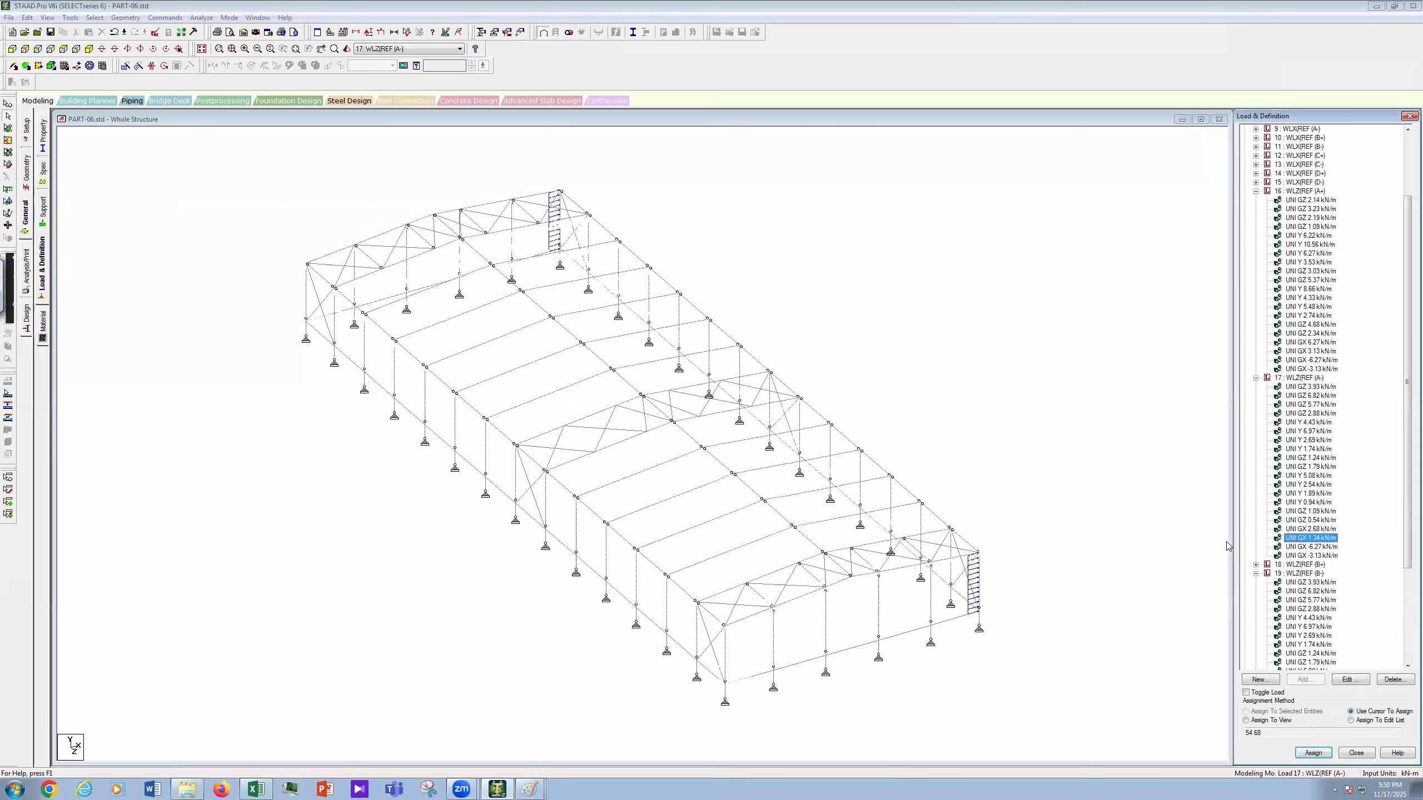
pyautogui.press('BackSpace')
pyautogui.press('BackSpace')
pyautogui.press('BackSpace')
pyautogui.press('BackSpace')
pyautogui.write('2.68')
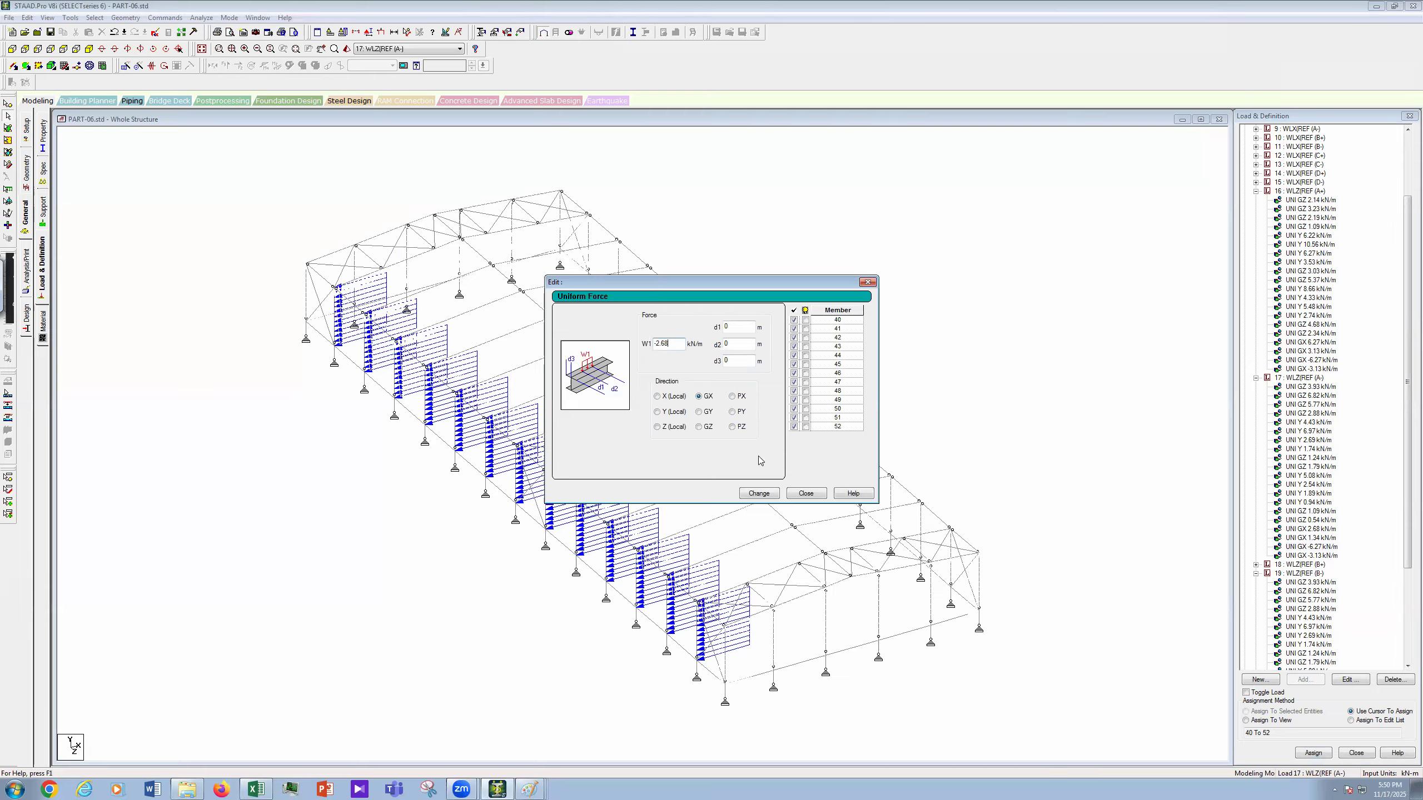
pyautogui.click(805, 493)
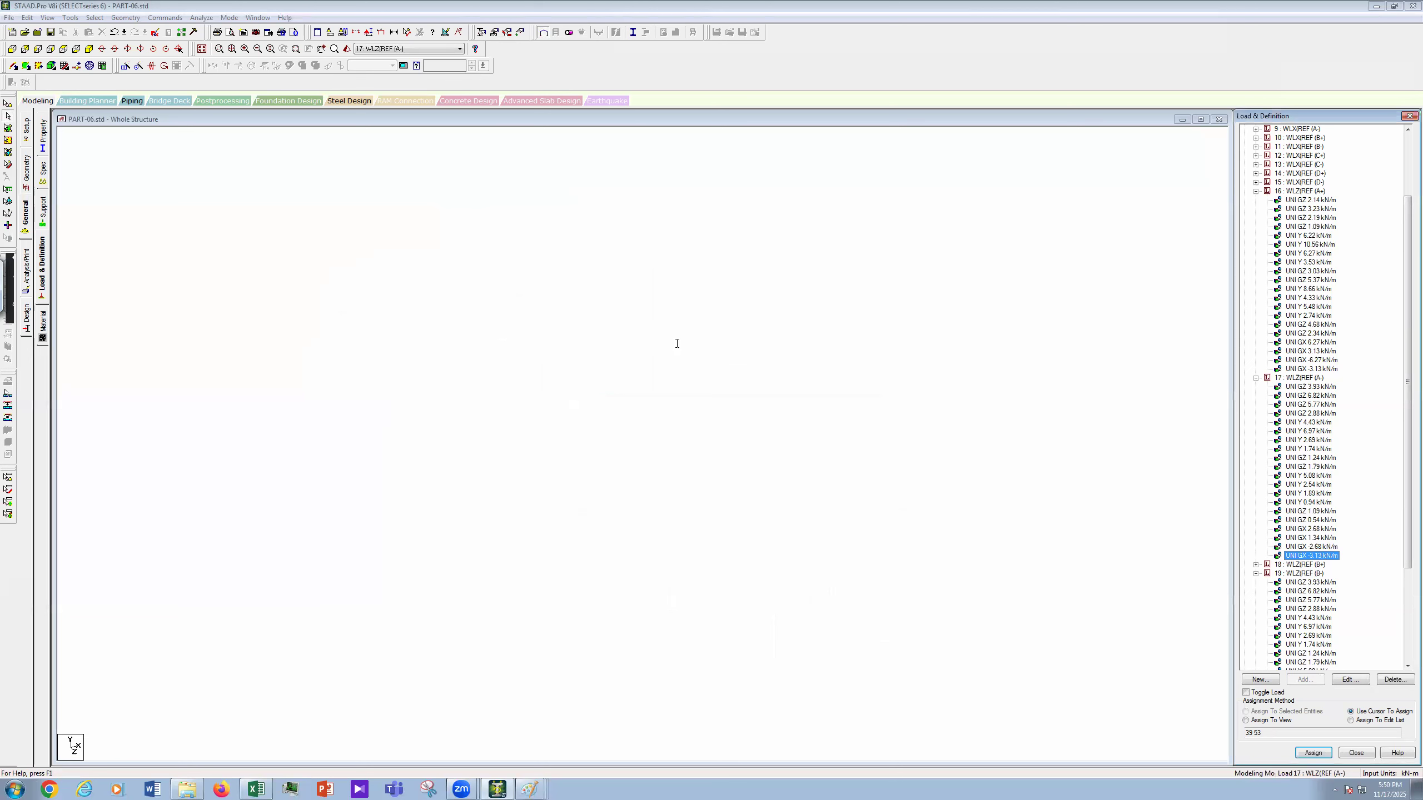
# Step: Set load case 17's GX load on the near long wall's two end columns (members 39 and 53) to -1.34 kN/m
pyautogui.write('-1.')
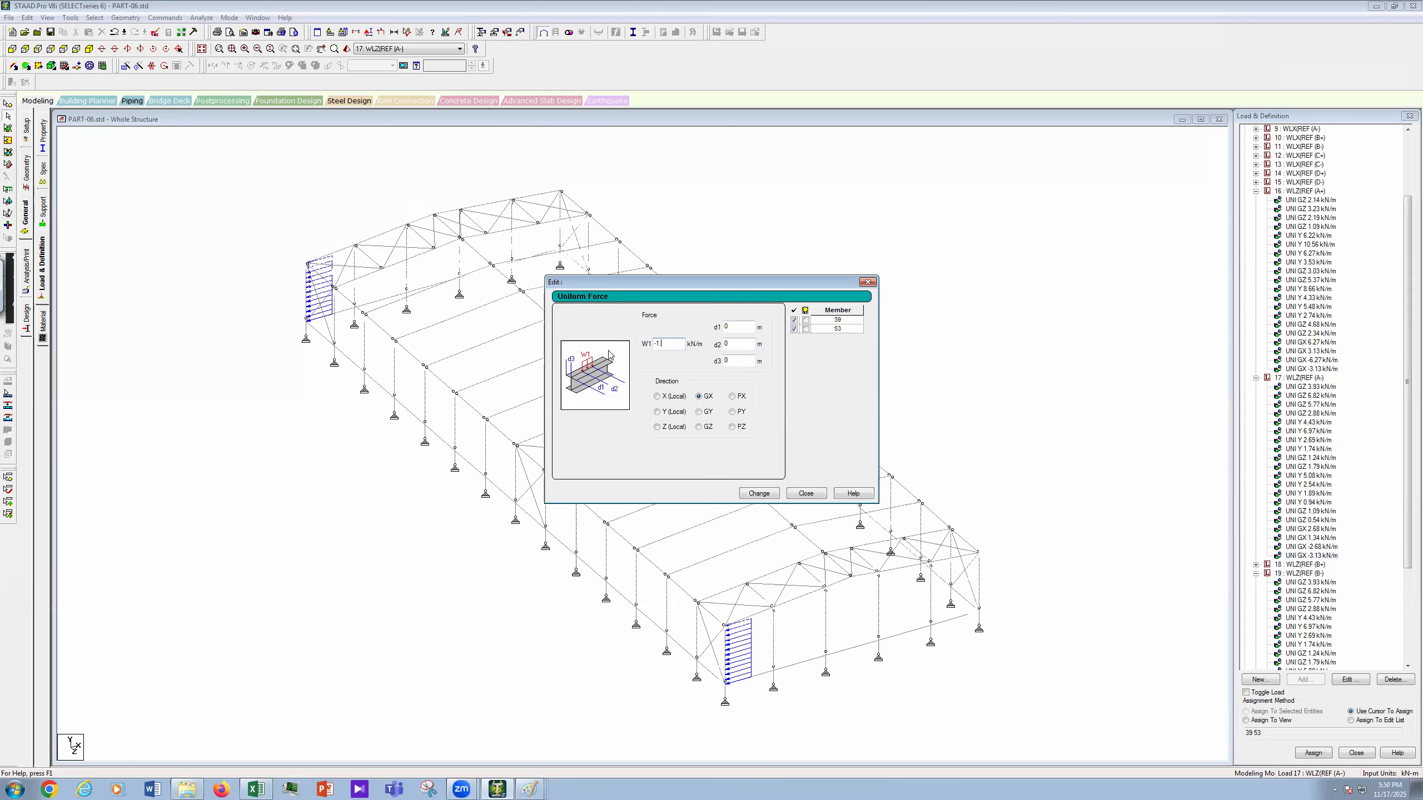
pyautogui.write('34')
pyautogui.click(759, 494)
pyautogui.press('Return')
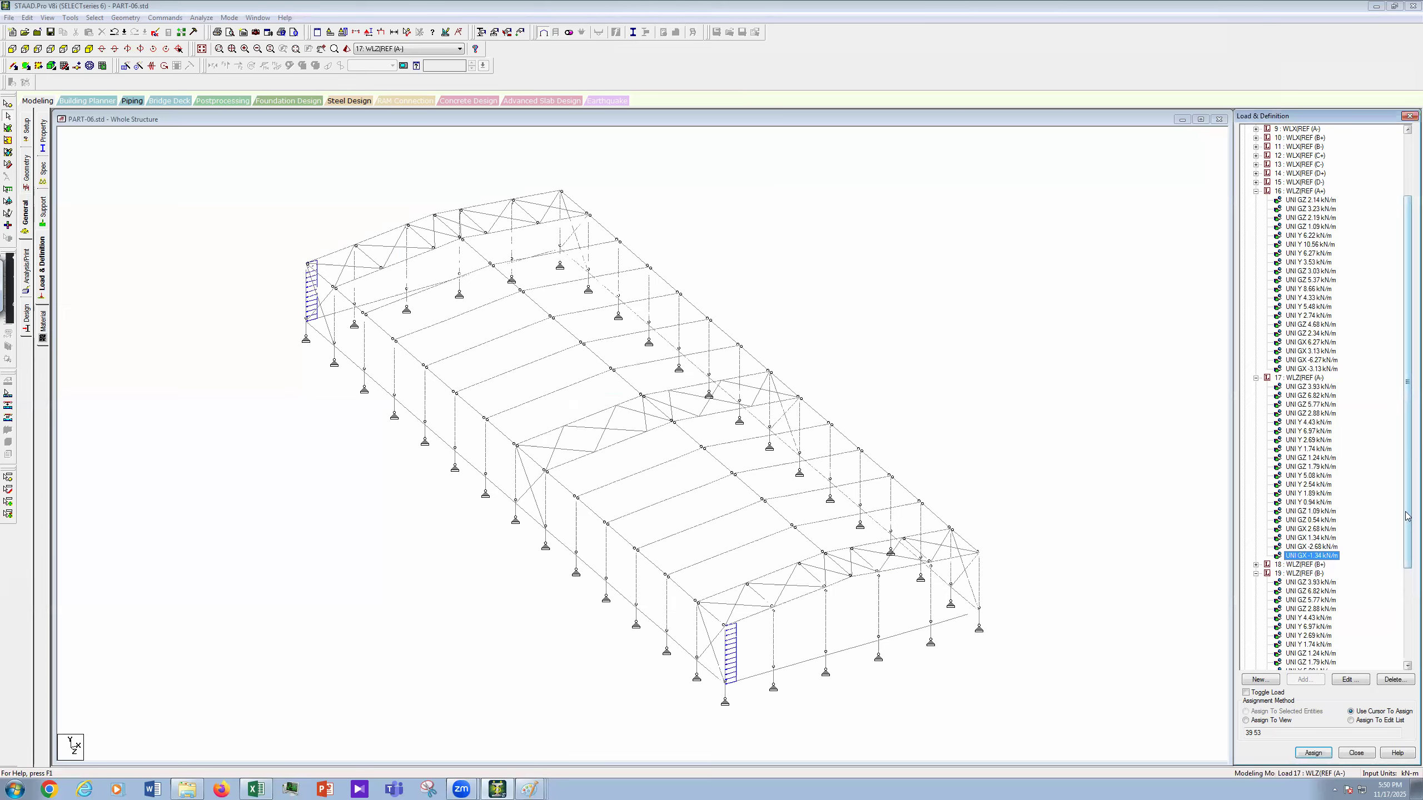
# Step: Collapse load cases 16, 17 and 19 in the load list and accept the automatic save of the file
pyautogui.scroll(-2, 1408, 605)
pyautogui.scroll(-3, 1408, 625)
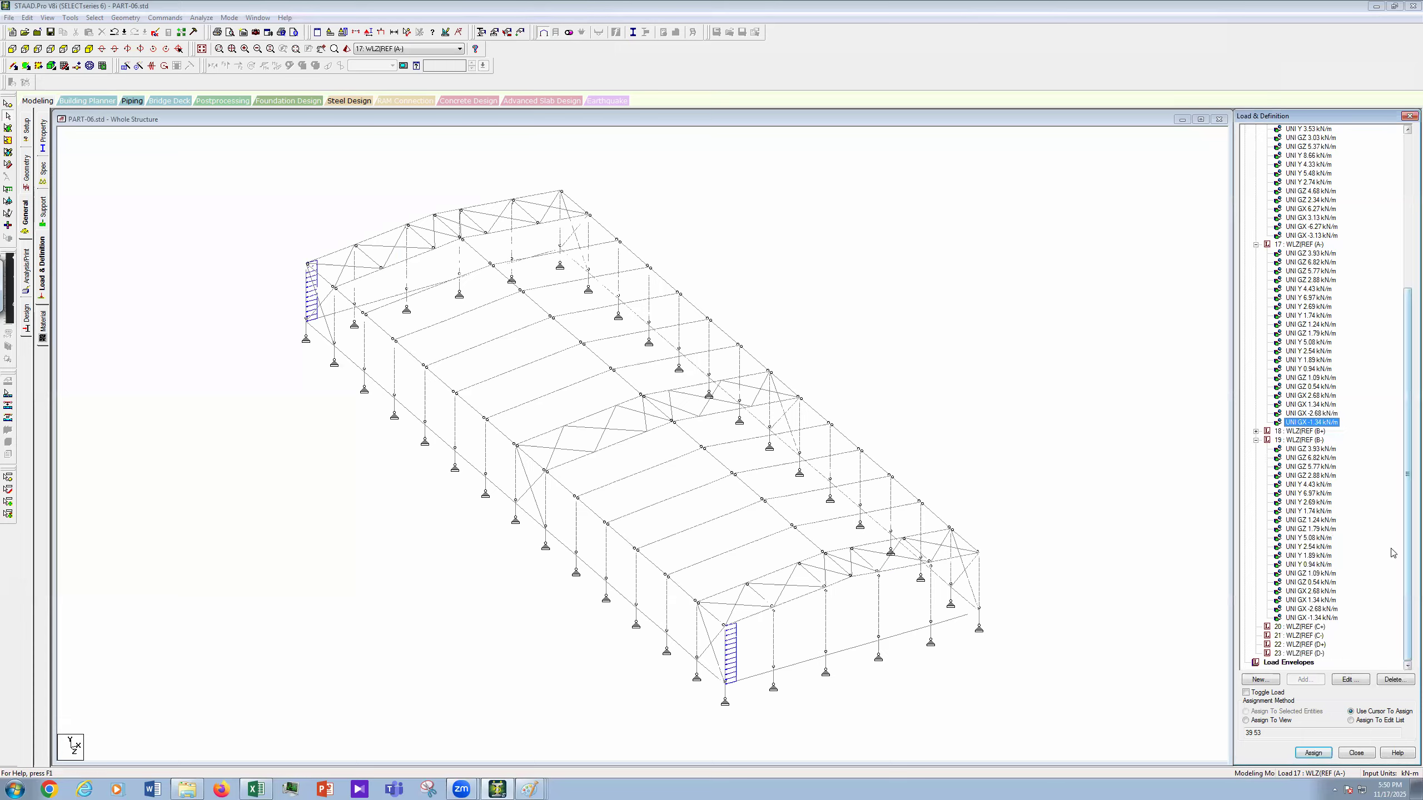
pyautogui.click(1256, 245)
pyautogui.click(1256, 237)
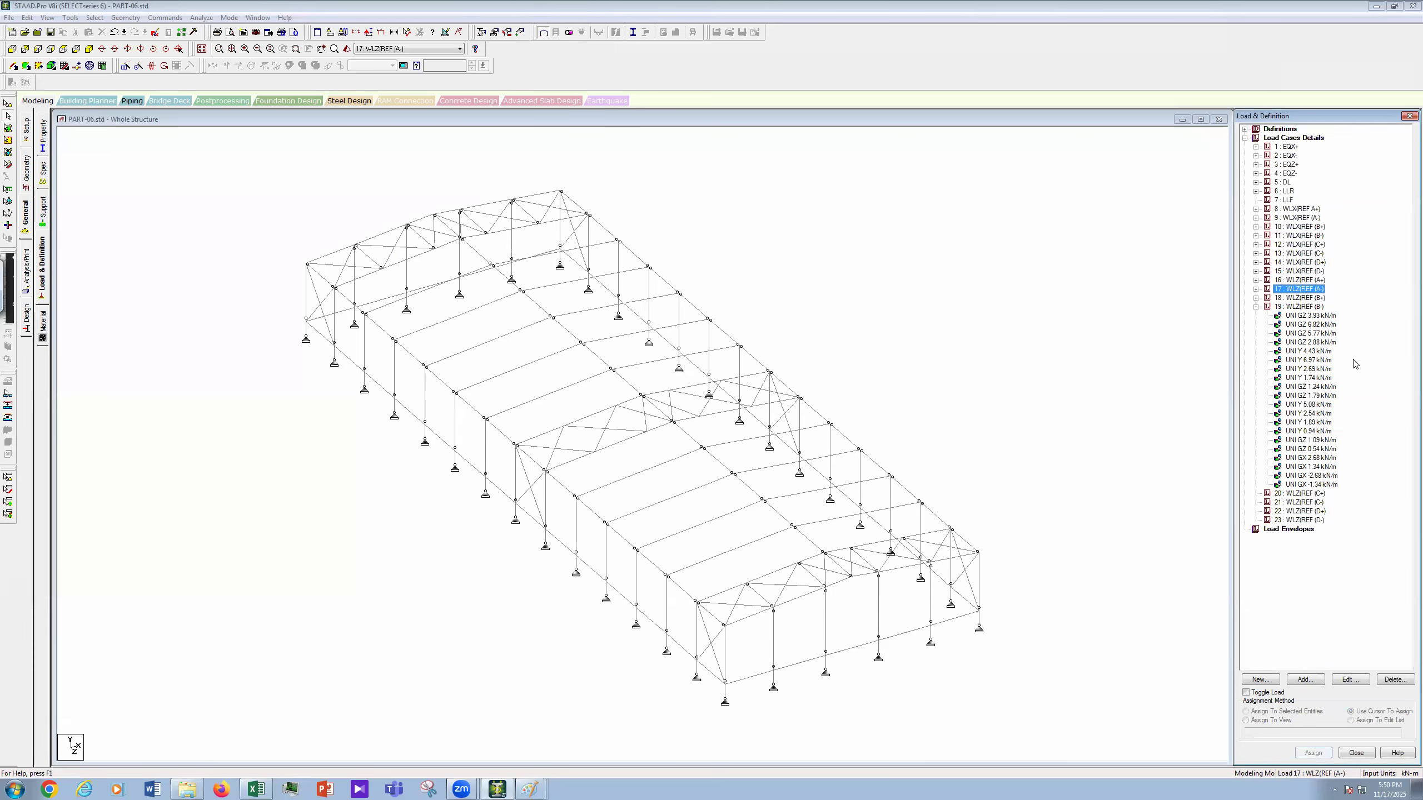
pyautogui.click(1257, 308)
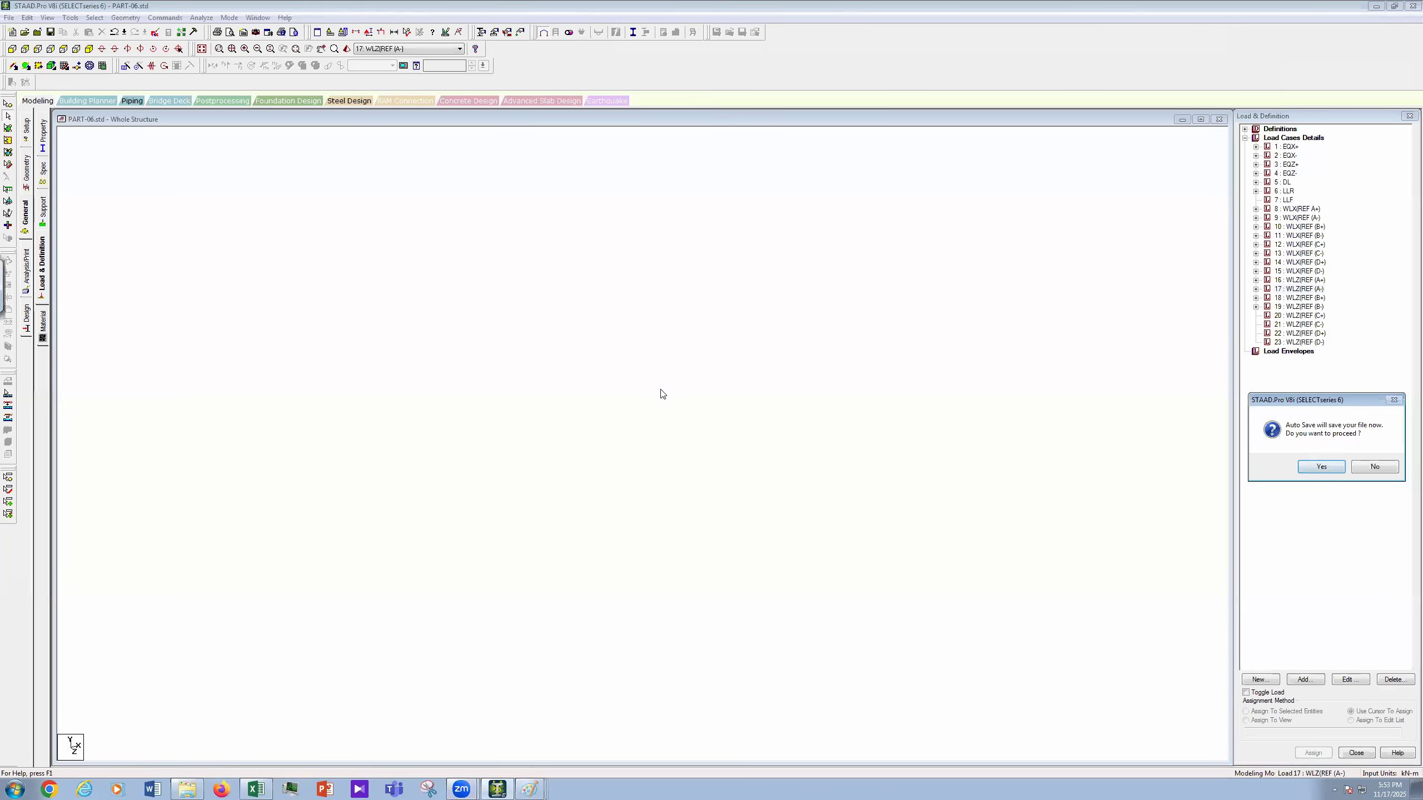
pyautogui.press('Return')
pyautogui.click(642, 408)
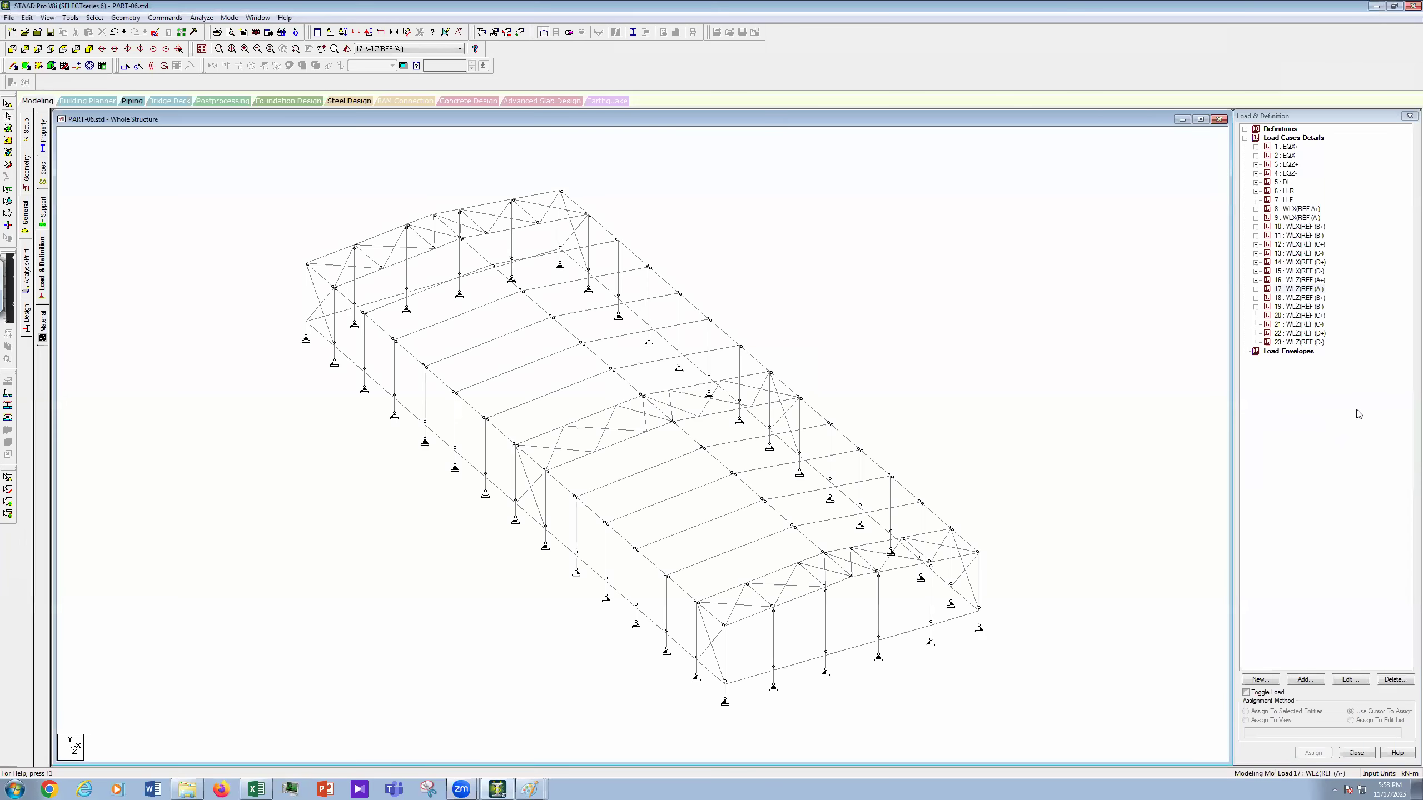
# Step: Add a uniform member force of -2.14 kN/m in the GZ direction to load case 20, WLZ(REF (C+)
pyautogui.click(1298, 316)
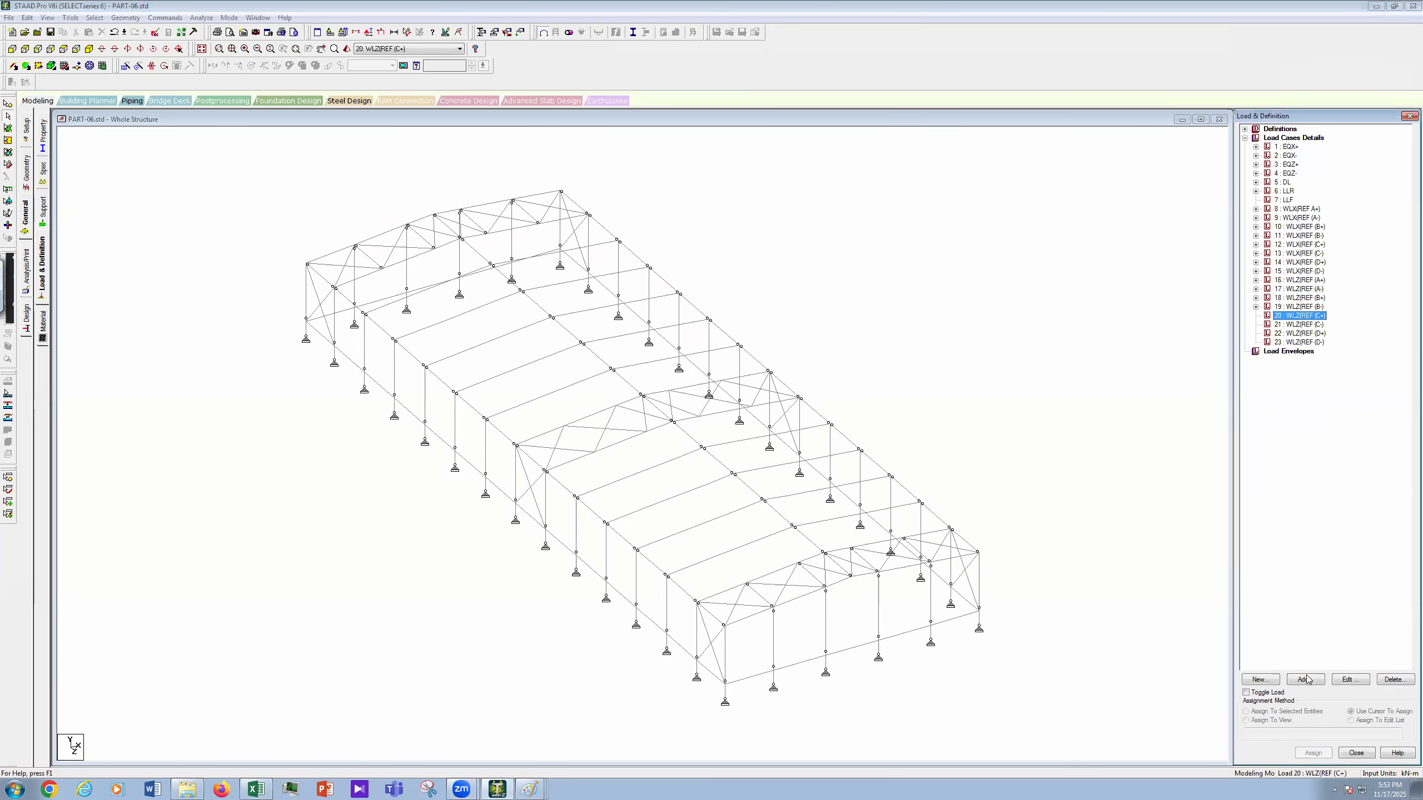
pyautogui.press('Return')
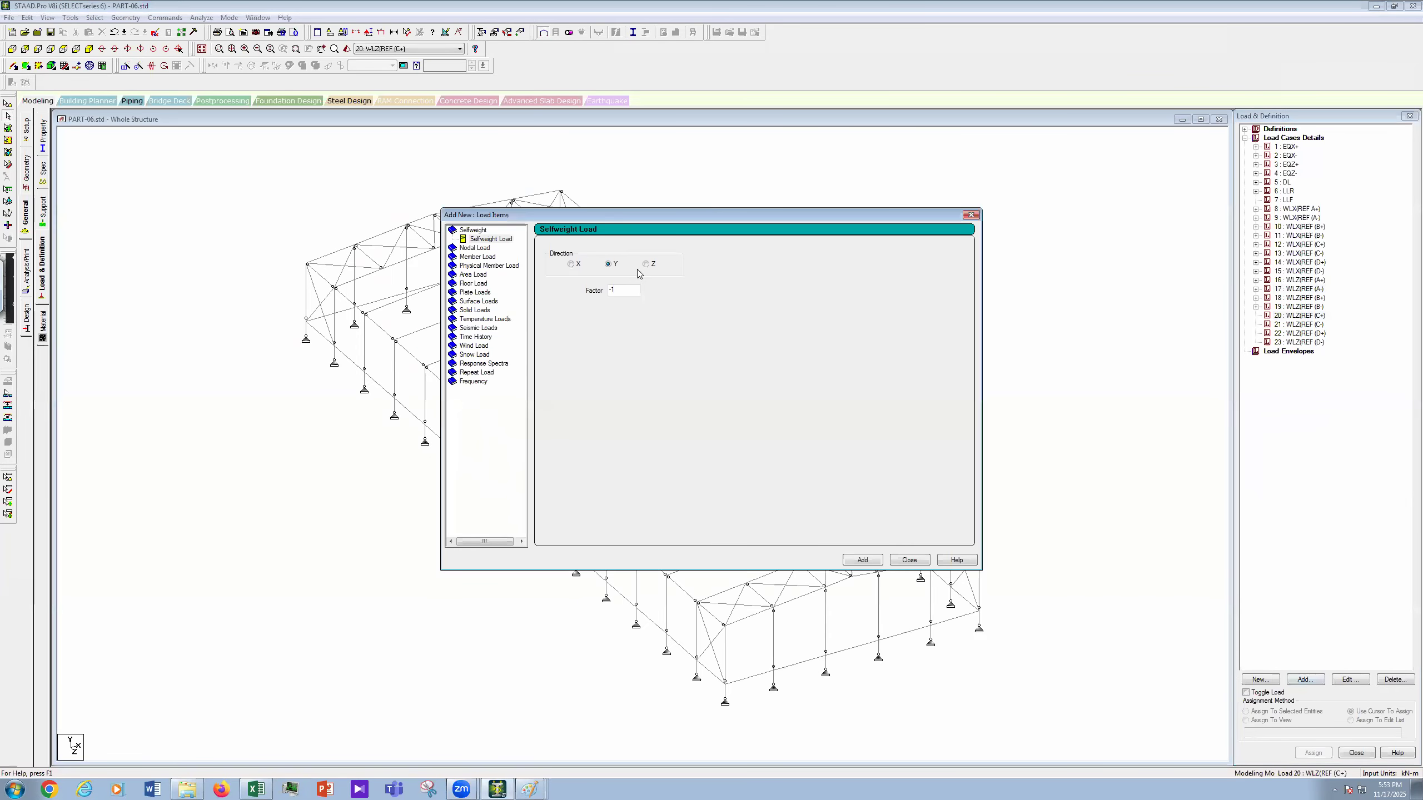
pyautogui.moveTo(629, 218); pyautogui.dragTo(690, 296)
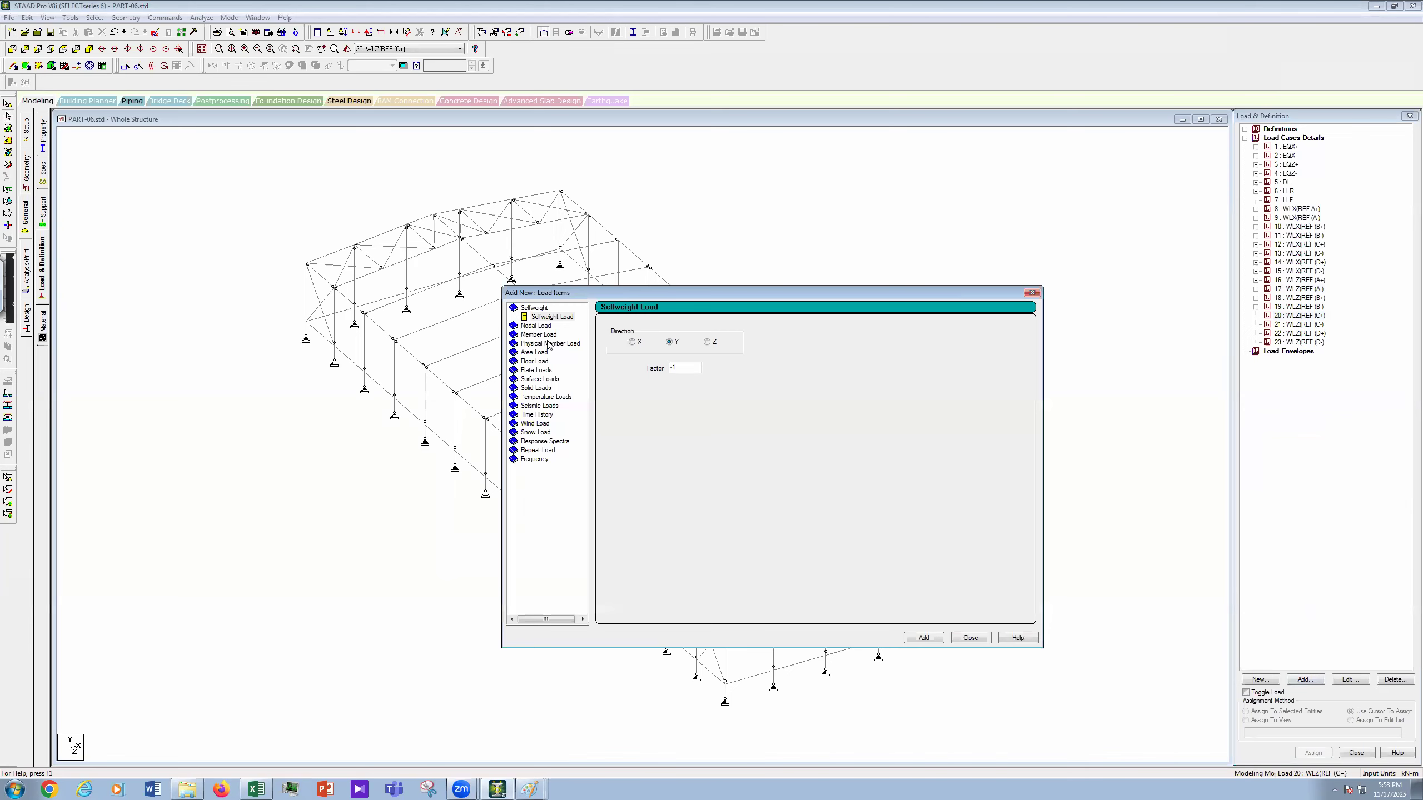
pyautogui.click(543, 335)
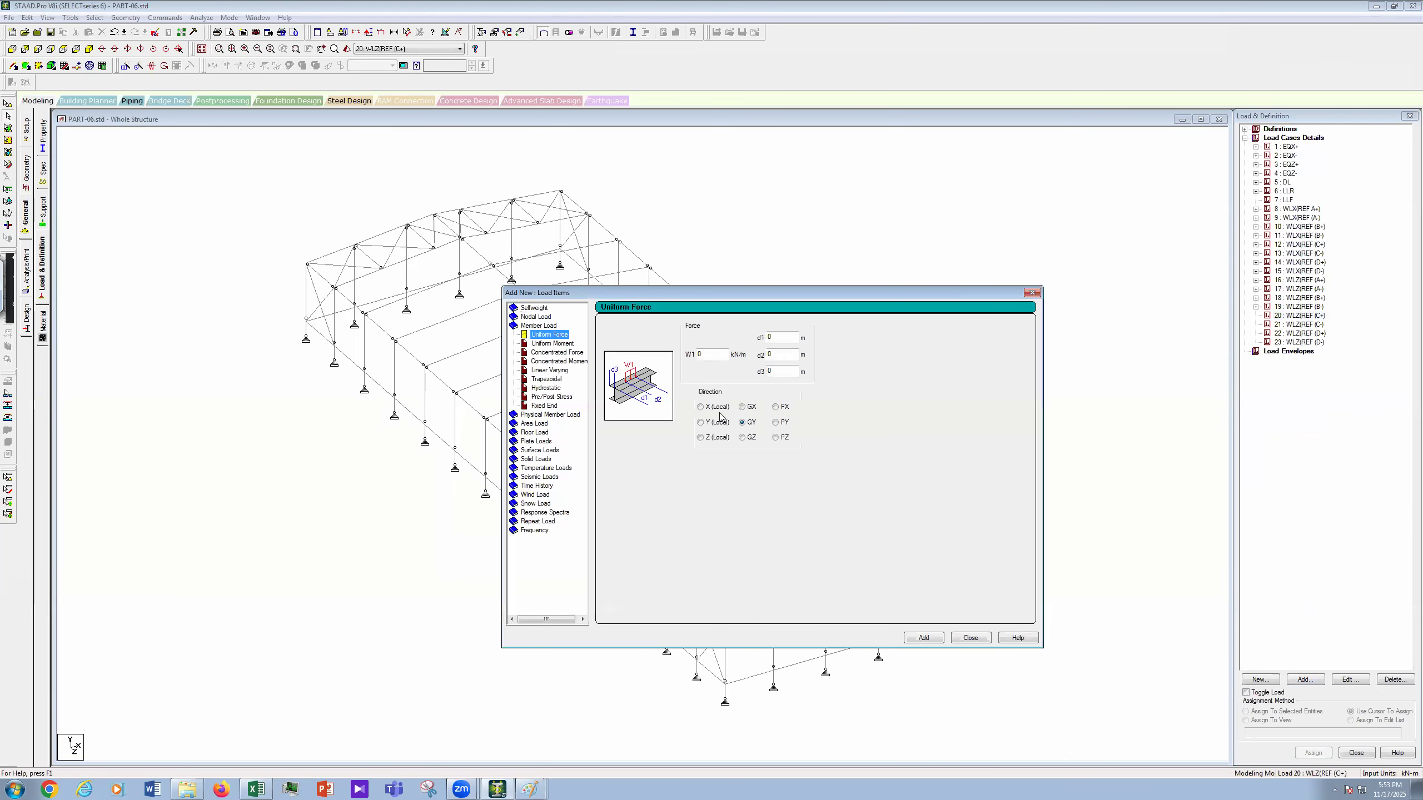
pyautogui.click(742, 438)
pyautogui.click(711, 354)
pyautogui.write('-2.14')
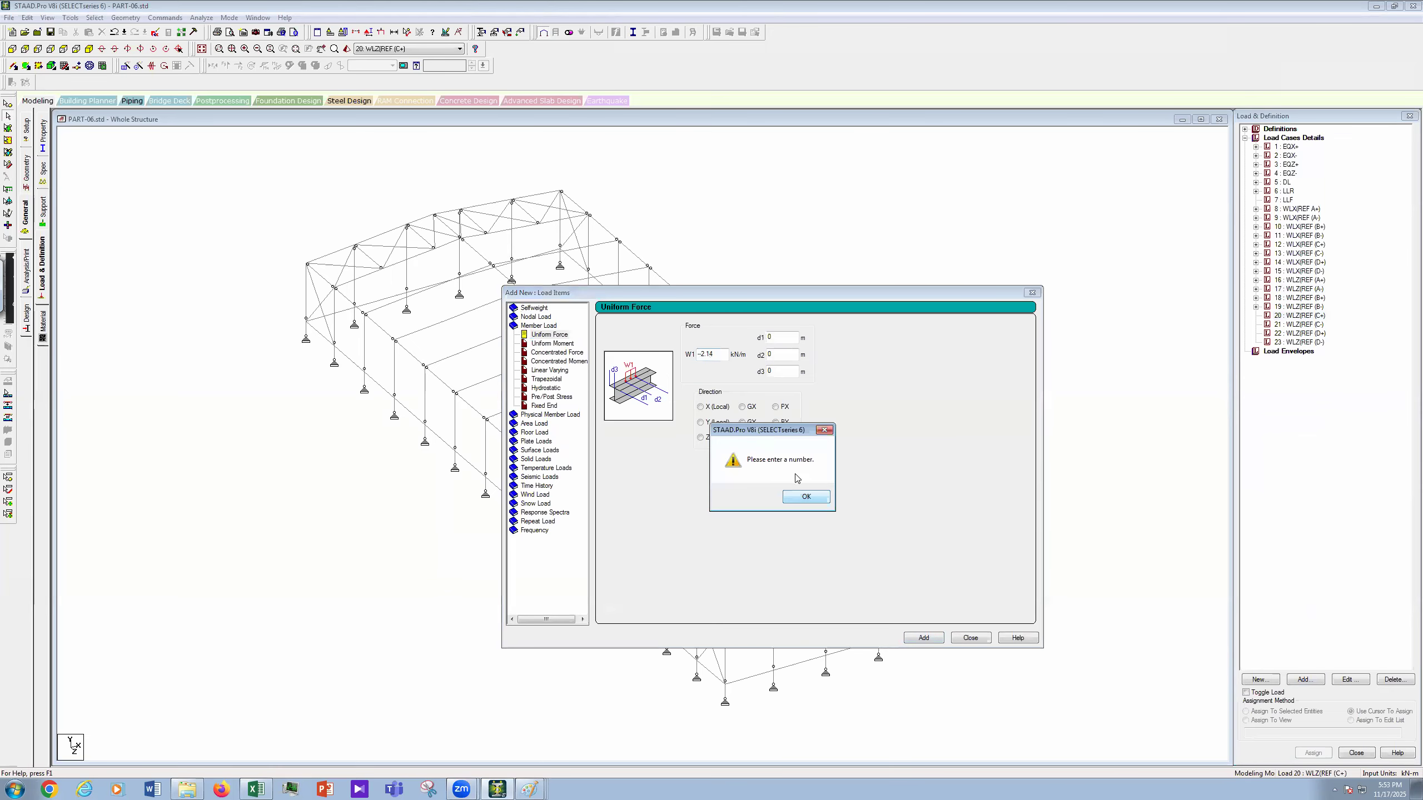
pyautogui.press('Return')
pyautogui.click(700, 354)
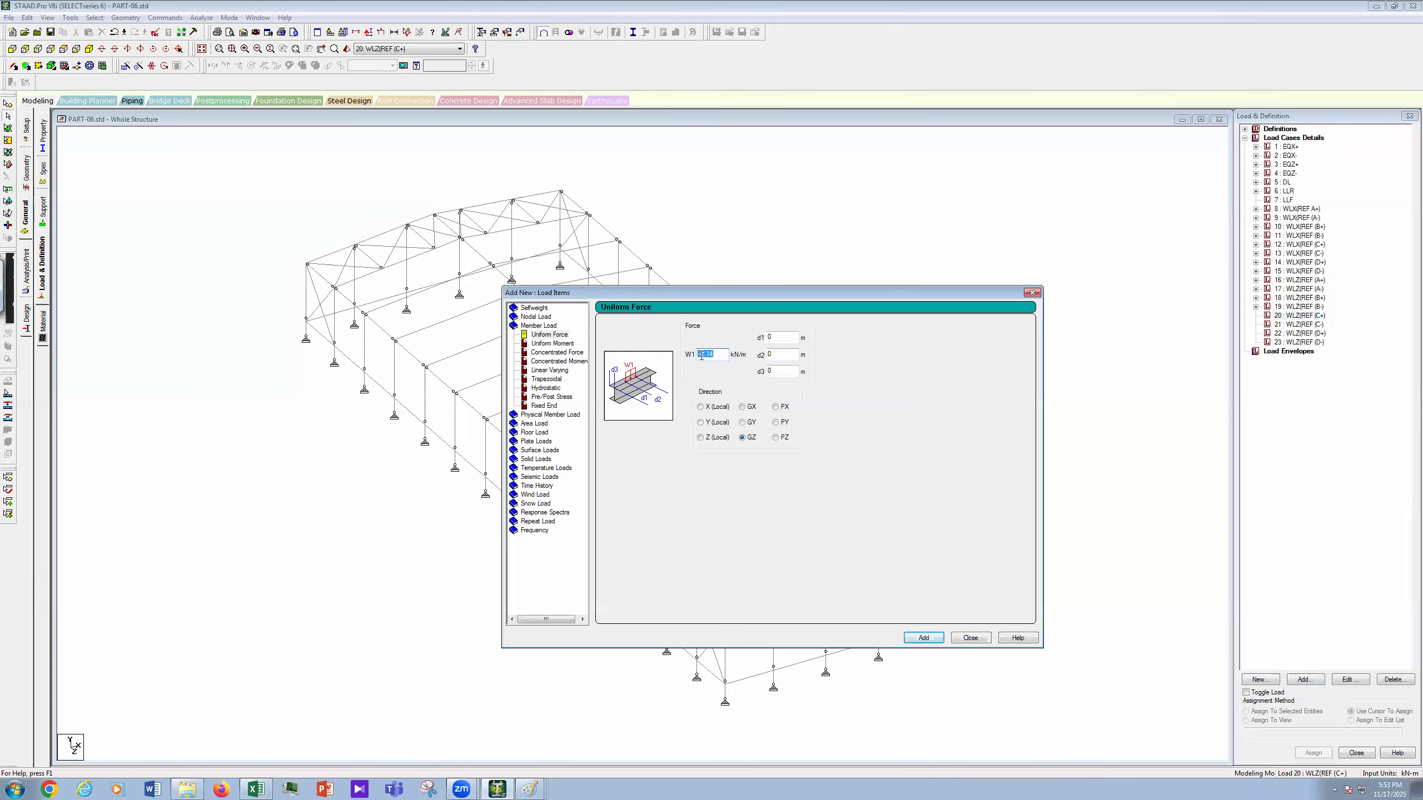
pyautogui.click(928, 641)
# Step: Add a uniform member force of -3.23 kN/m in the GZ direction to load case 20
pyautogui.moveTo(714, 354); pyautogui.dragTo(683, 360)
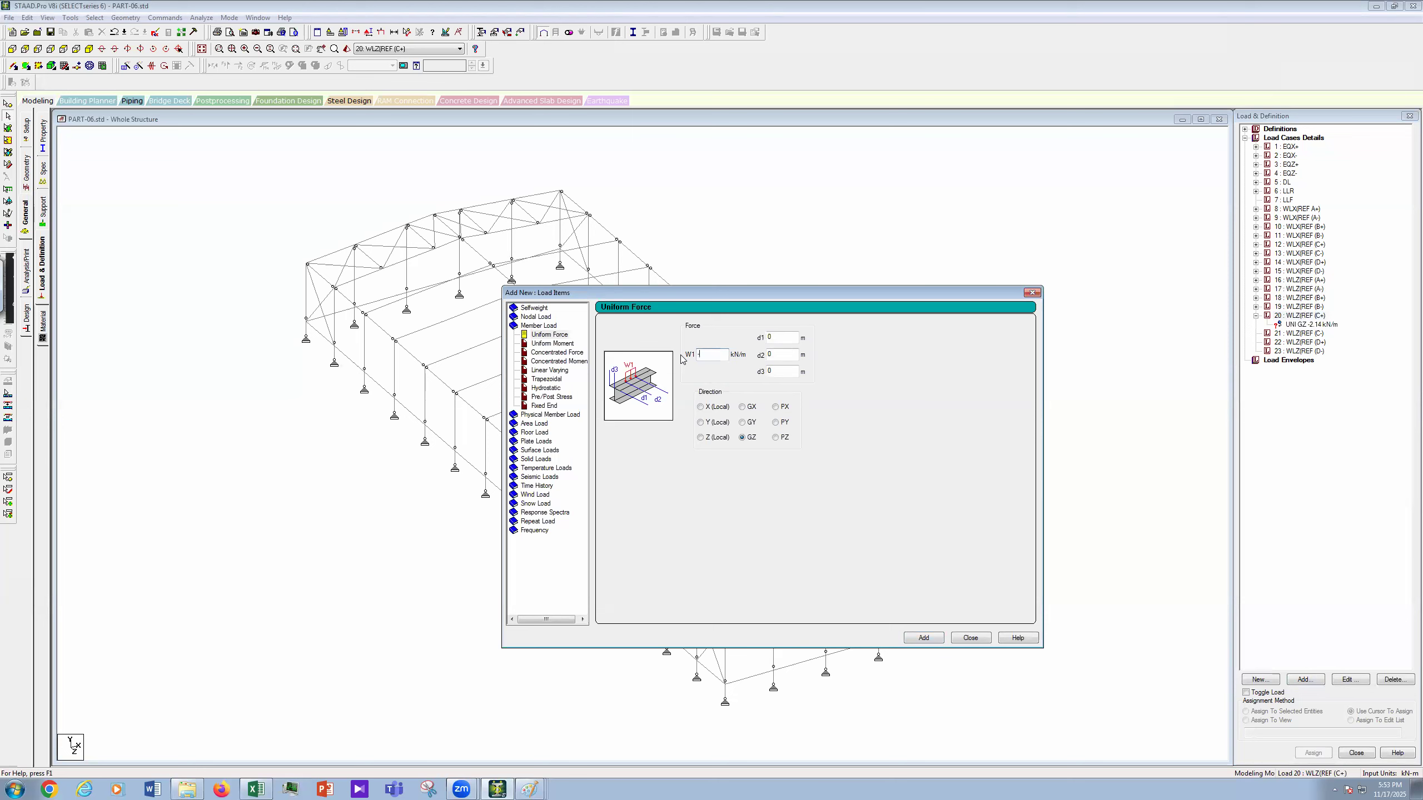
pyautogui.write('3.23')
pyautogui.click(924, 638)
# Step: Add uniform forces of 6.22 and 10.56 kN/m in the local Y direction to load case 20
pyautogui.click(701, 423)
pyautogui.click(721, 354)
pyautogui.hotkey('shift', 'Home')
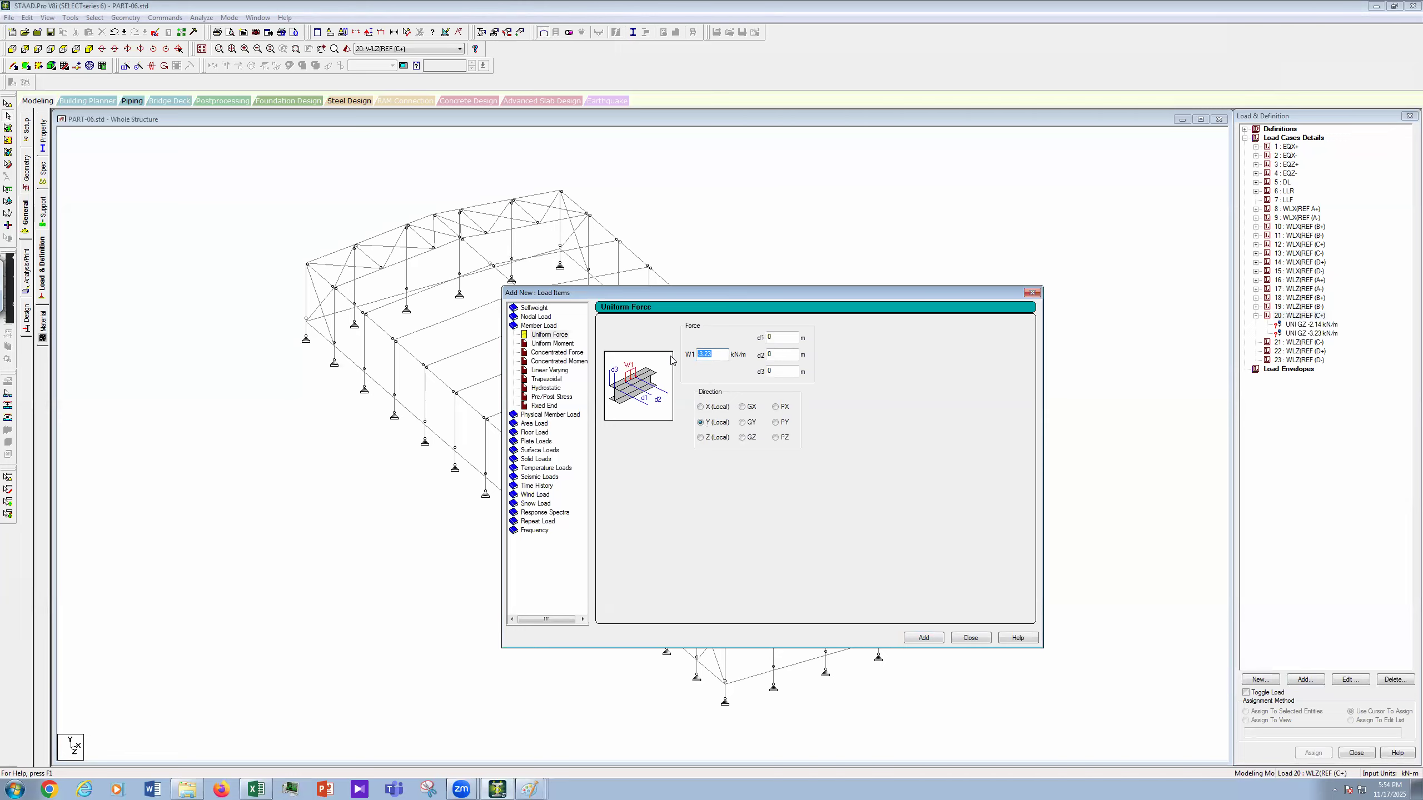
pyautogui.write('6.22')
pyautogui.click(937, 642)
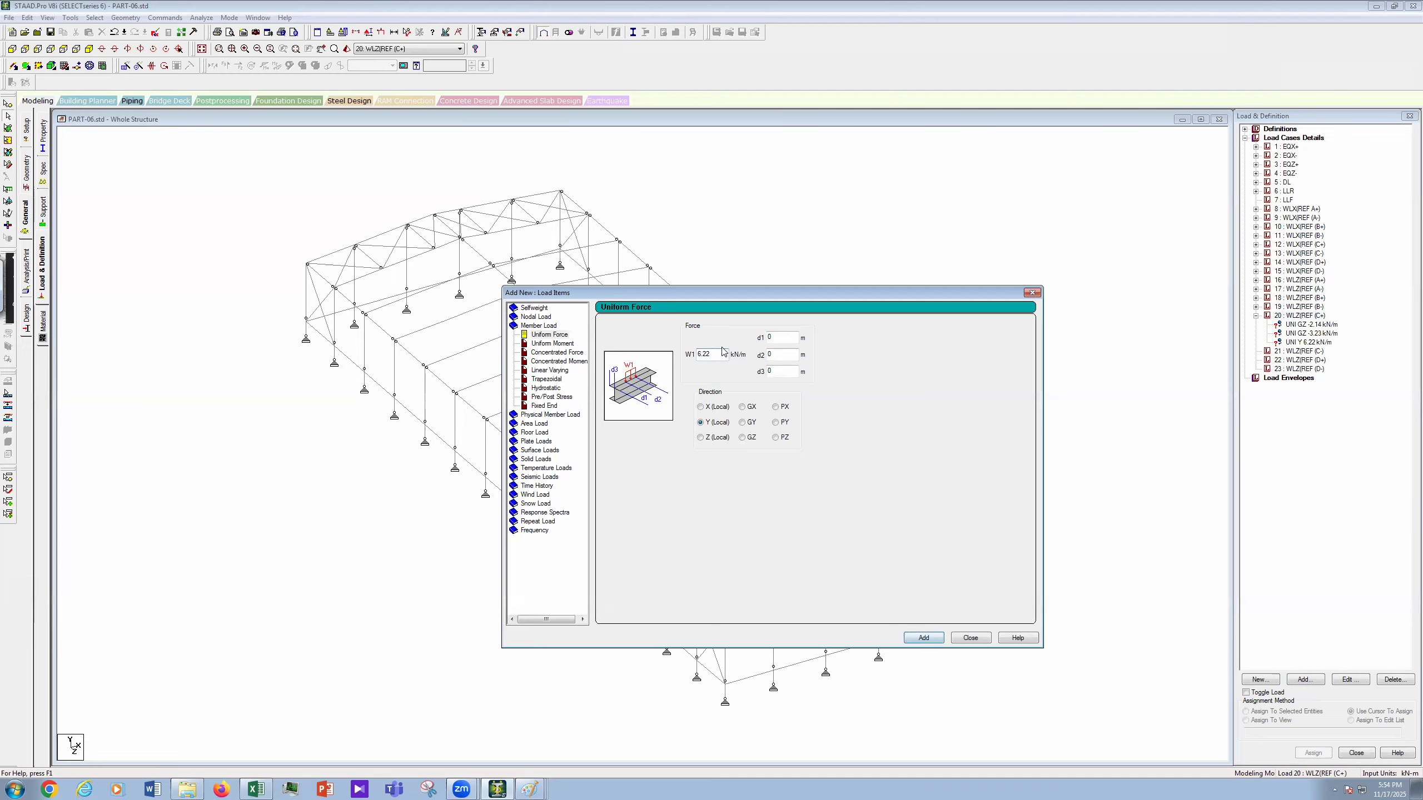
pyautogui.doubleClick(694, 357)
pyautogui.write('10.56')
pyautogui.press('Return')
# Step: Add uniform forces of 6.27 and 3.53 kN/m in the local Y direction to load case 20
pyautogui.moveTo(718, 356); pyautogui.dragTo(677, 361)
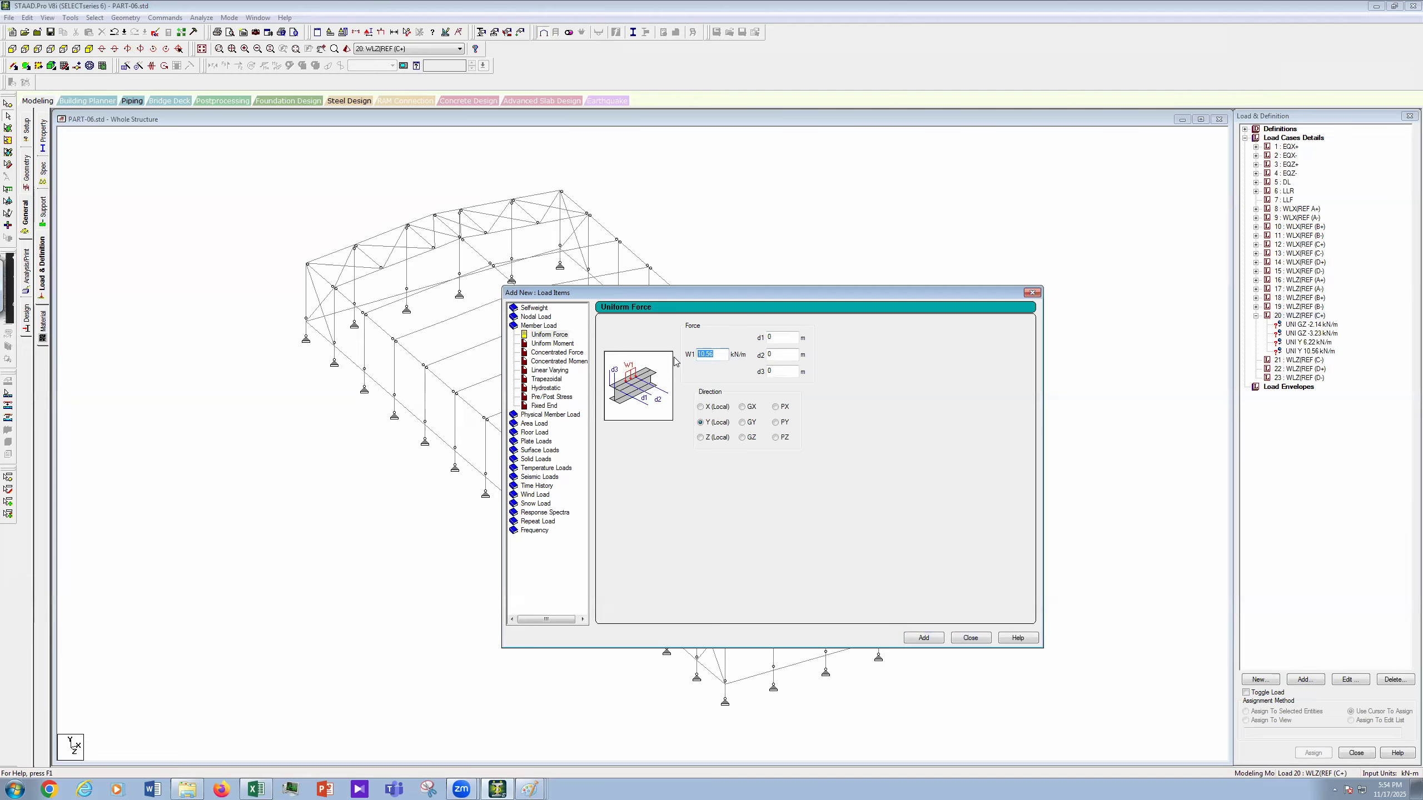
pyautogui.write('6.27')
pyautogui.click(932, 639)
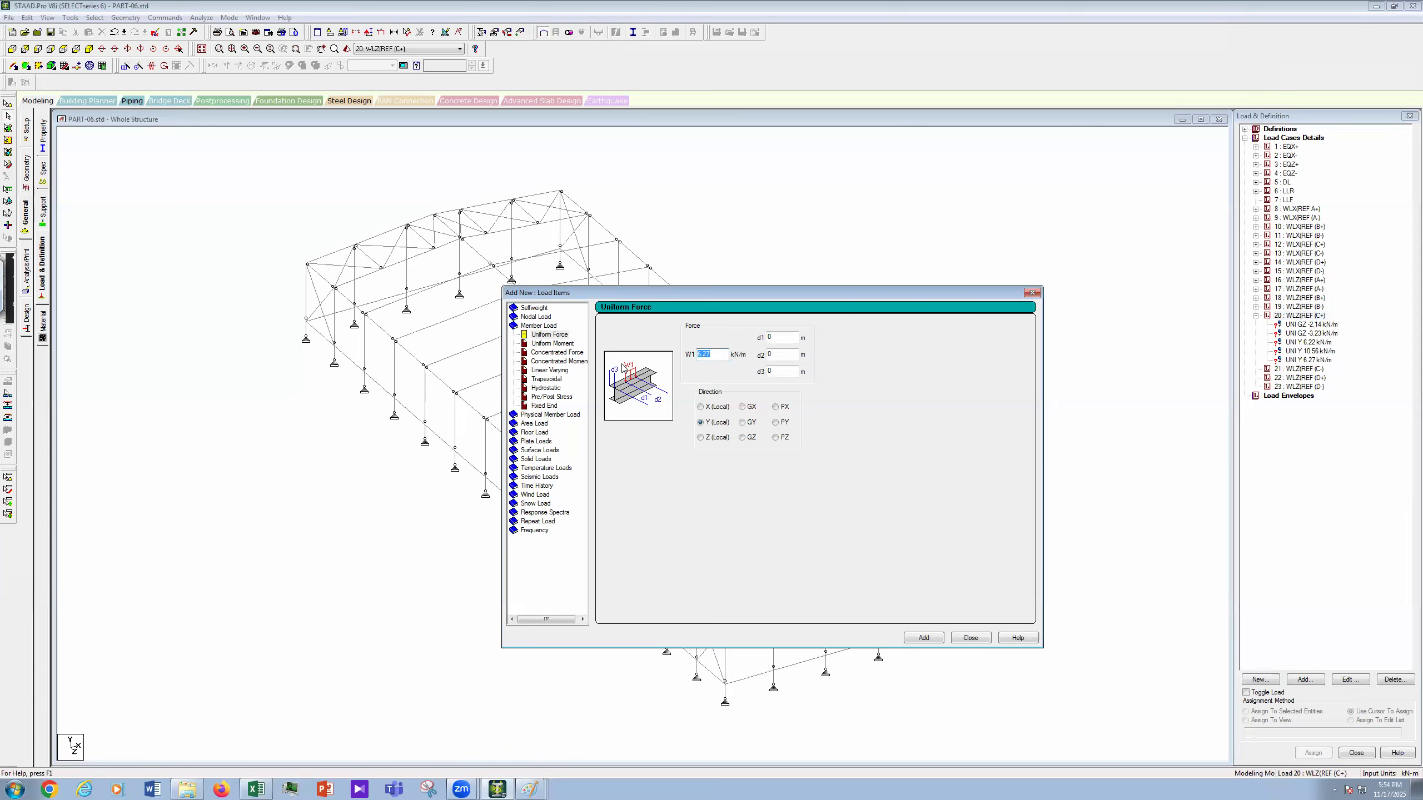
pyautogui.write('3.53')
pyautogui.click(925, 639)
# Step: Add a uniform force of 3.03 kN/m in the GZ direction to load case 20
pyautogui.click(742, 437)
pyautogui.click(701, 354)
pyautogui.hotkey('shift', 'Home')
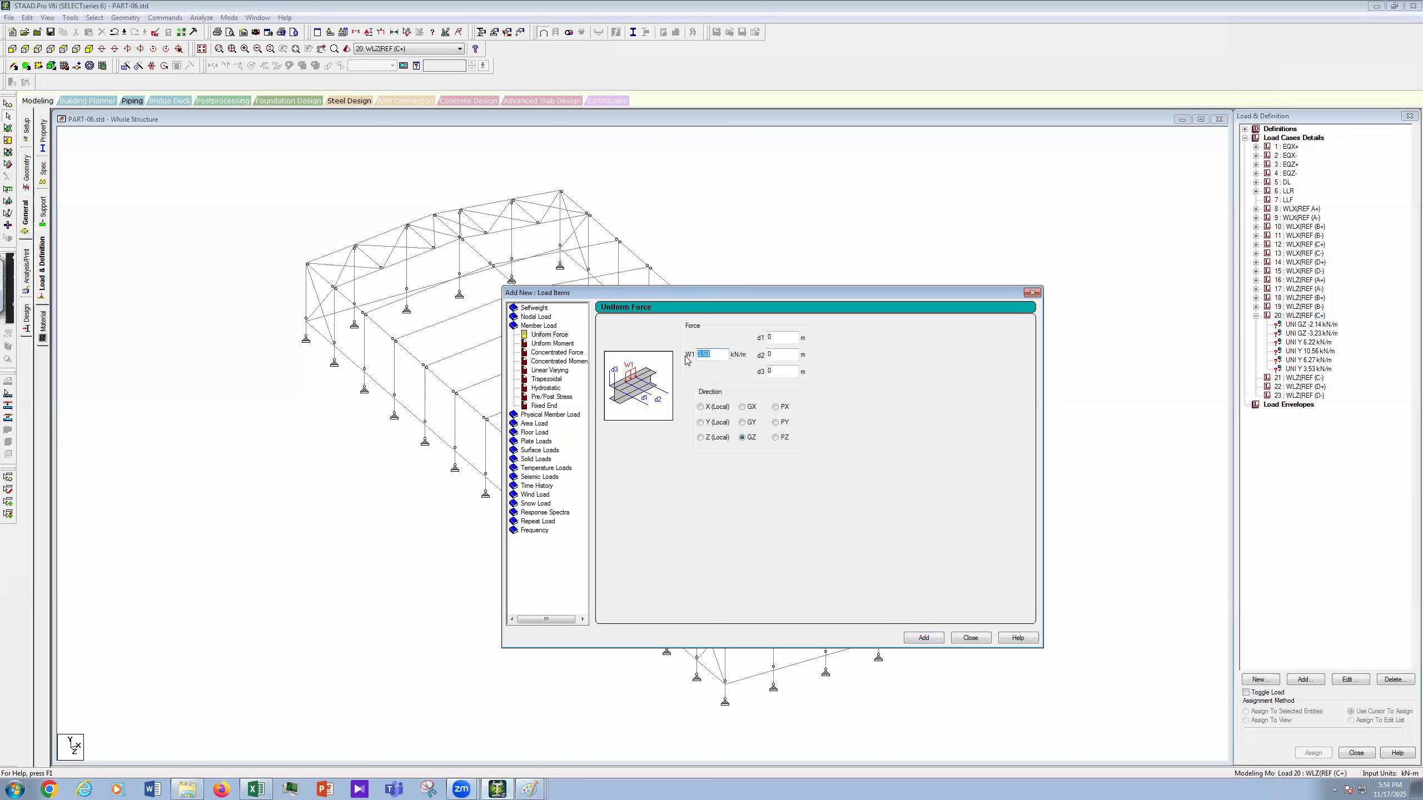
pyautogui.write('3')
pyautogui.click(932, 639)
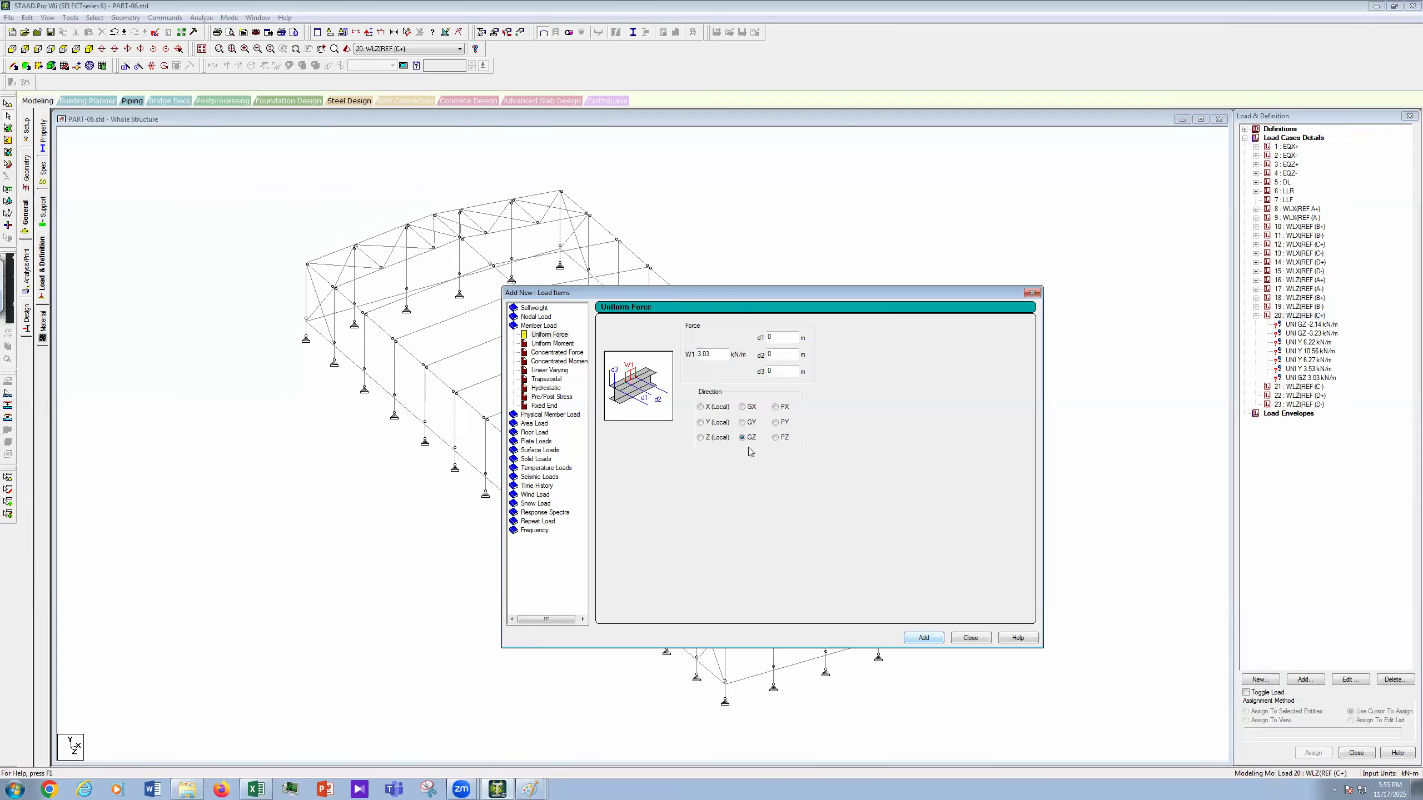
# Step: Add a uniform force of -5.37 kN/m in the GZ direction to load case 20
pyautogui.doubleClick(715, 353)
pyautogui.click(700, 355)
pyautogui.press('BackSpace')
pyautogui.press('BackSpace')
pyautogui.press('BackSpace')
pyautogui.press('BackSpace')
pyautogui.click(924, 638)
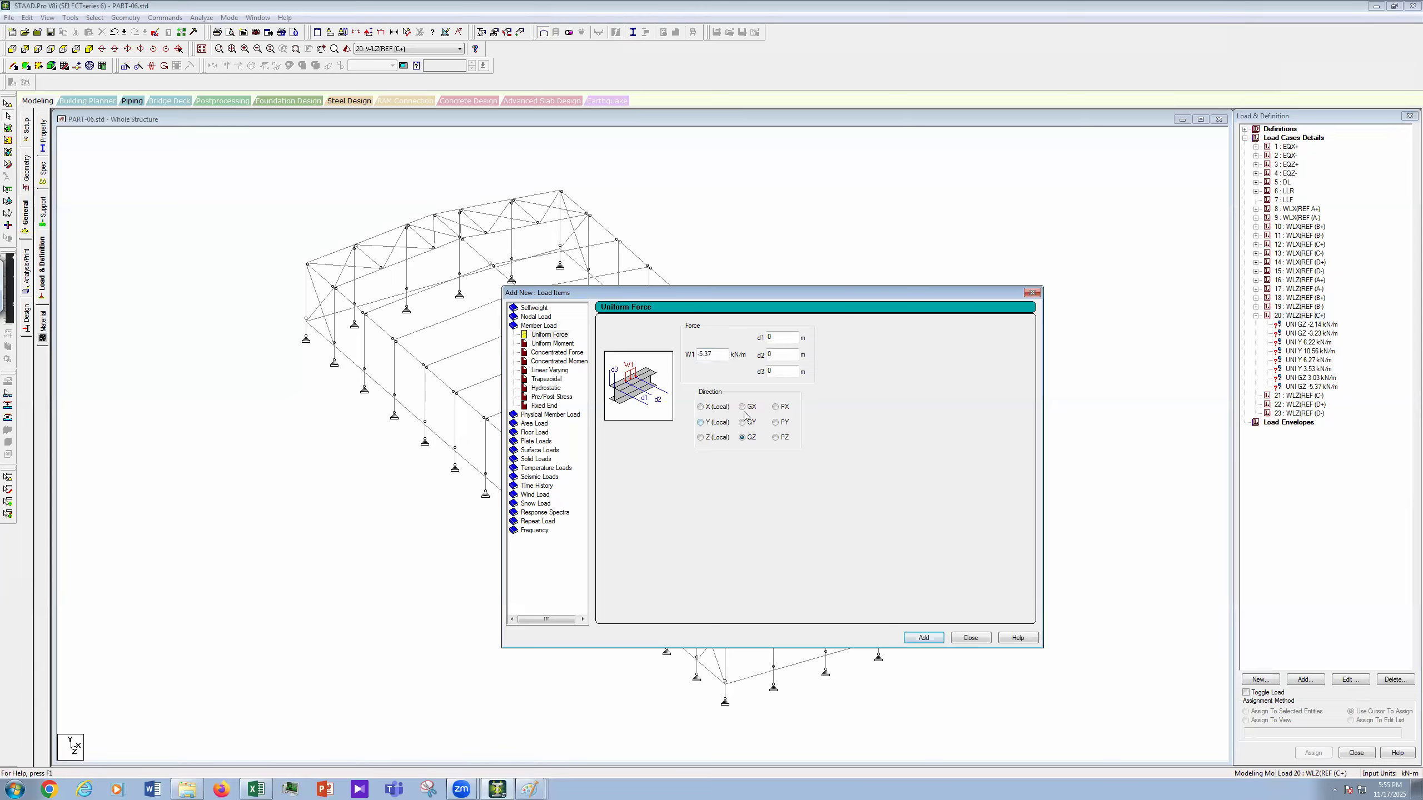
# Step: Add uniform forces of -2.19 and -1.09 kN/m in the GZ direction to load case 20
pyautogui.moveTo(715, 354); pyautogui.dragTo(626, 368)
pyautogui.write('-1')
pyautogui.click(924, 638)
pyautogui.moveTo(721, 353); pyautogui.dragTo(681, 364)
pyautogui.write('-')
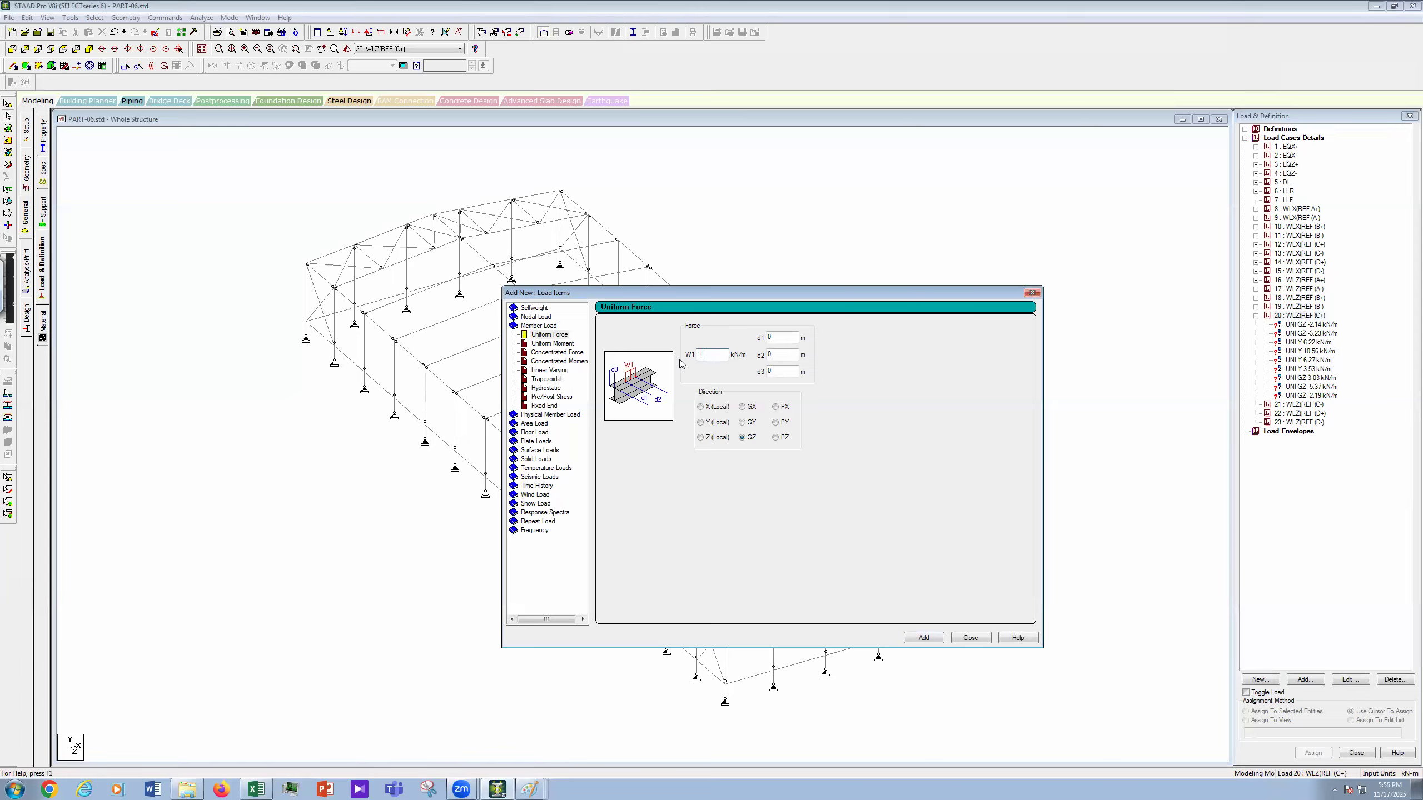
pyautogui.write('1.09')
pyautogui.click(925, 639)
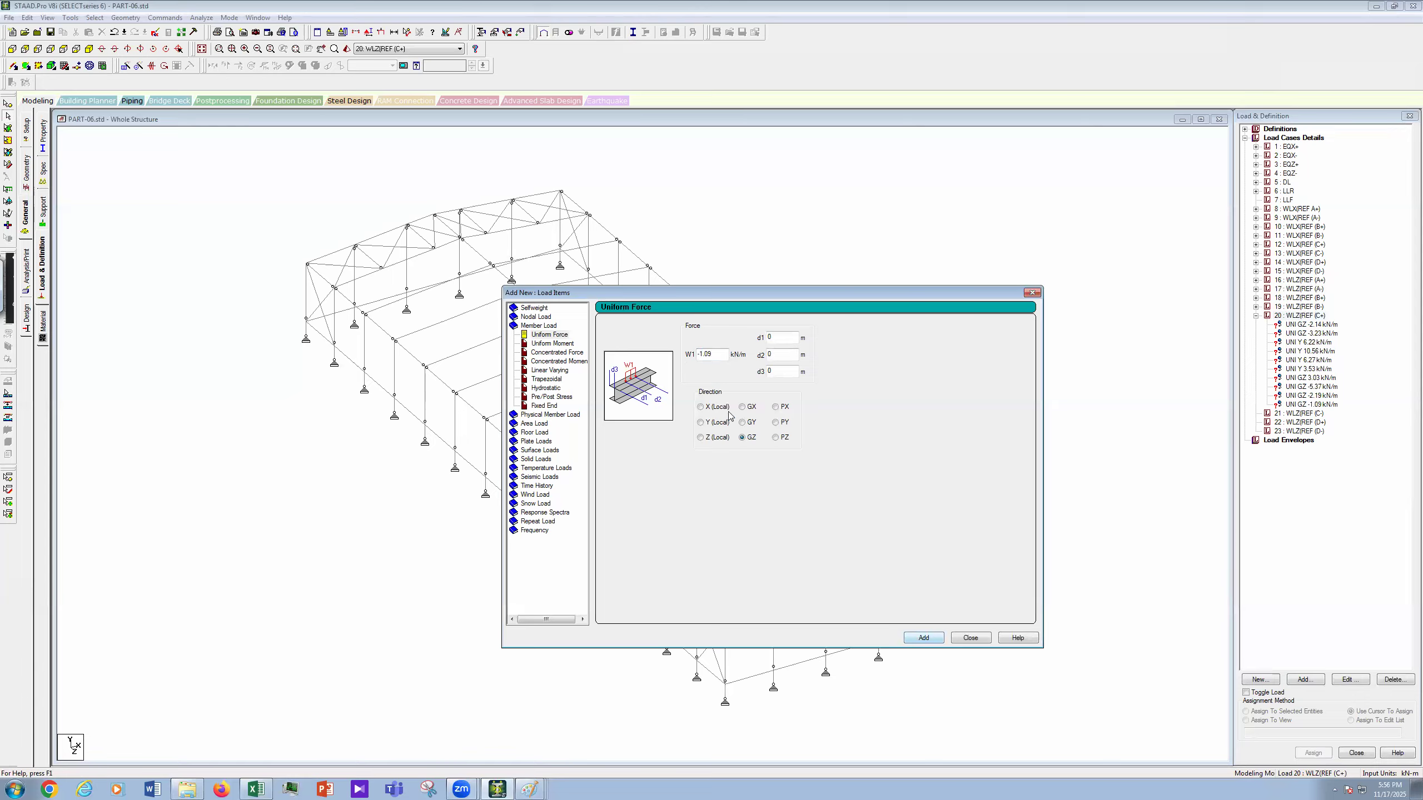
# Step: Add uniform forces of 8.66 and 4.33 kN/m in the local Y direction to load case 20
pyautogui.click(701, 422)
pyautogui.moveTo(724, 354); pyautogui.dragTo(674, 356)
pyautogui.write('8.66')
pyautogui.click(924, 639)
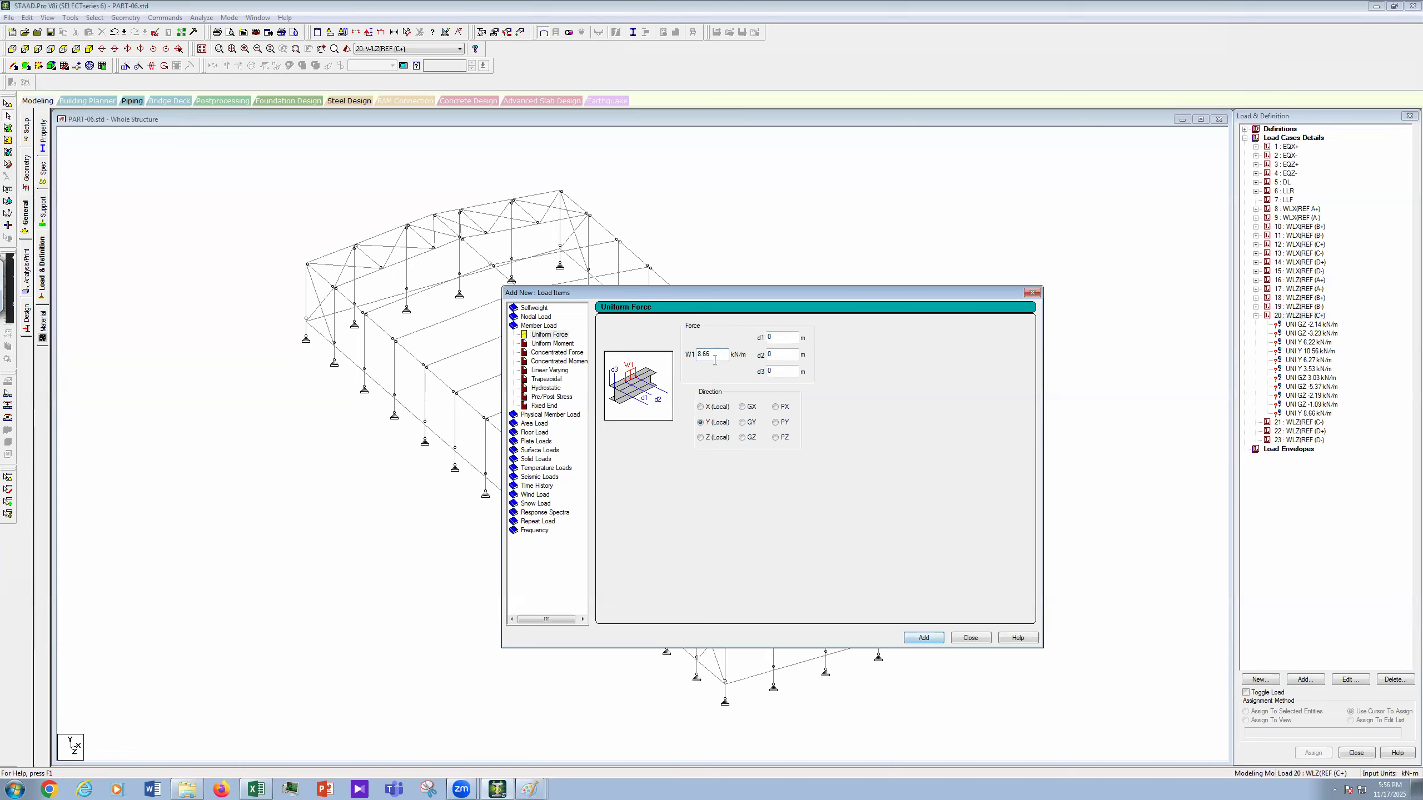
pyautogui.write('4,33')
pyautogui.click(931, 640)
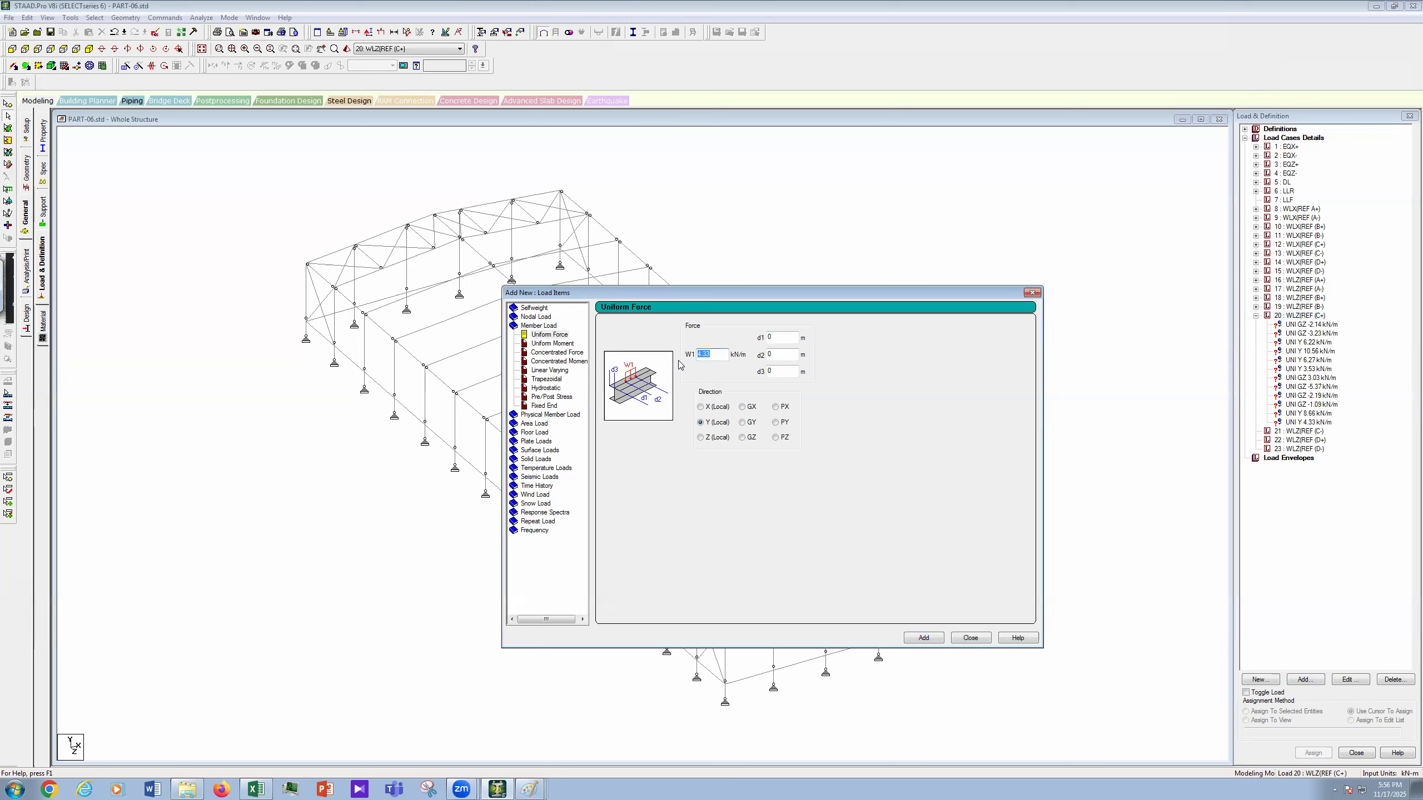
# Step: Add uniform forces of 5.48 and 2.74 kN/m in the local Y direction to load case 20
pyautogui.write('5.48')
pyautogui.click(924, 638)
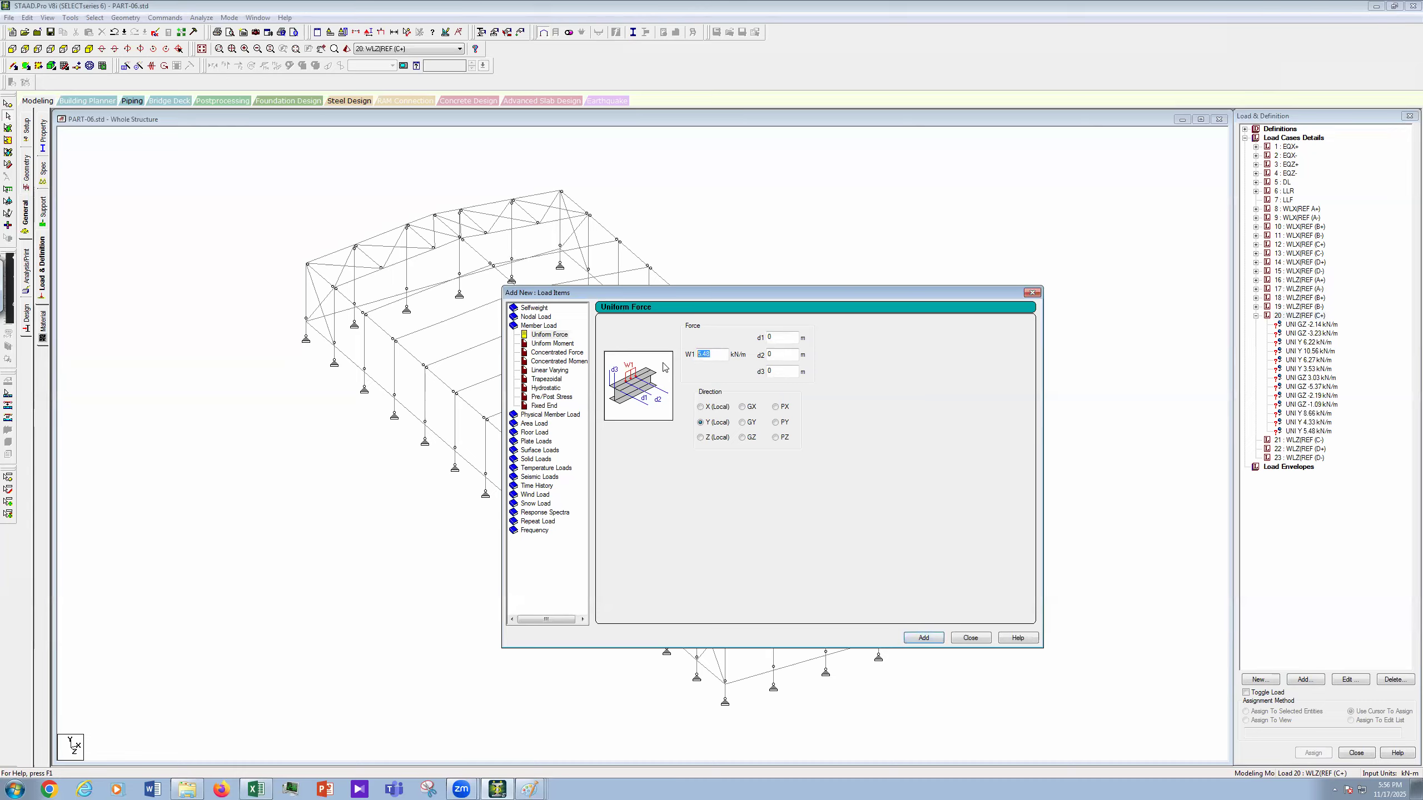
pyautogui.write('2')
pyautogui.click(925, 639)
# Step: Add uniform forces of -4.68 and -2.34 kN/m in the GZ direction to load case 20
pyautogui.click(742, 437)
pyautogui.moveTo(717, 354); pyautogui.dragTo(670, 367)
pyautogui.write('-4.68')
pyautogui.click(935, 641)
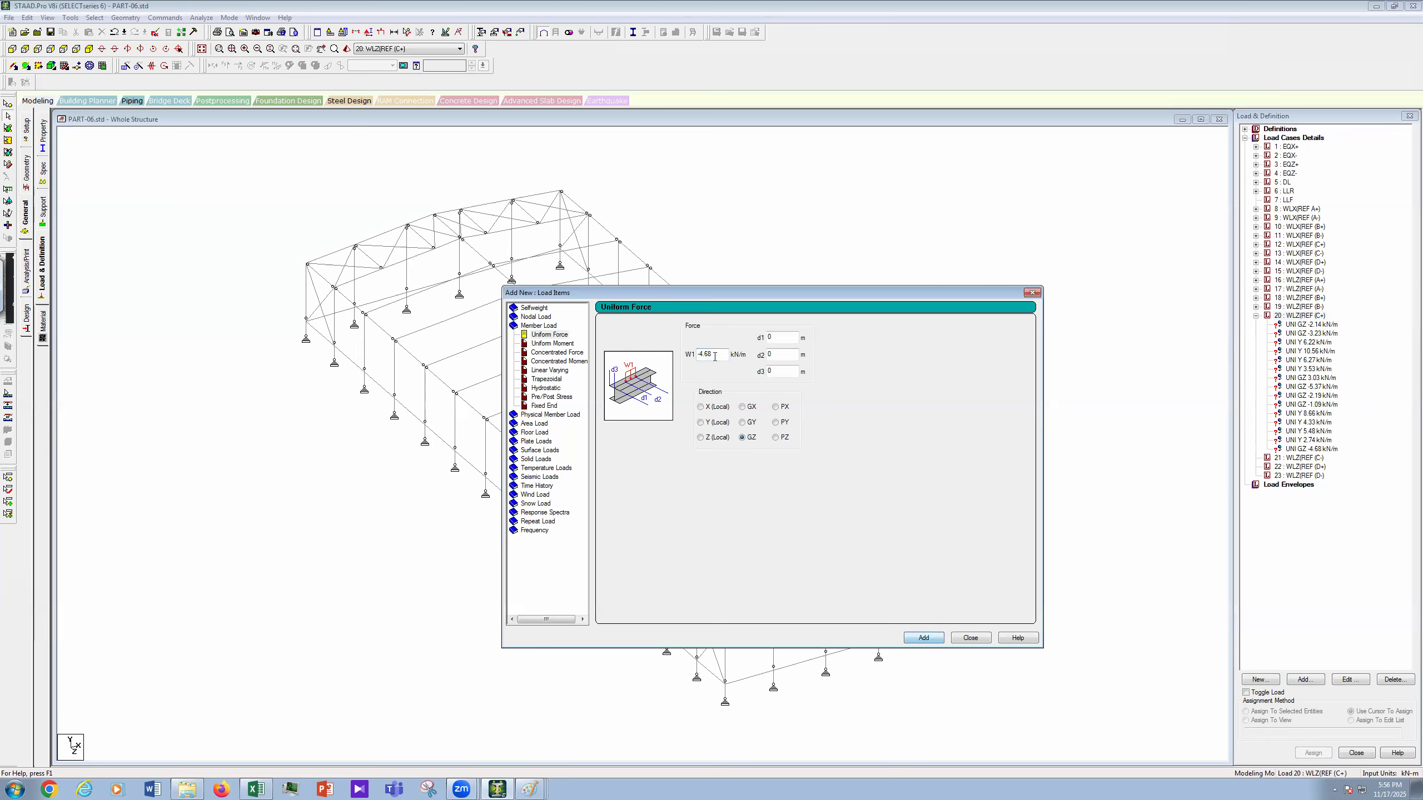
pyautogui.press('BackSpace')
pyautogui.press('BackSpace')
pyautogui.press('BackSpace')
pyautogui.press('BackSpace')
pyautogui.write('2.34')
pyautogui.press('Return')
# Step: Add uniform forces of 6.27 and 3.13 kN/m in the GX direction to load case 20
pyautogui.click(743, 407)
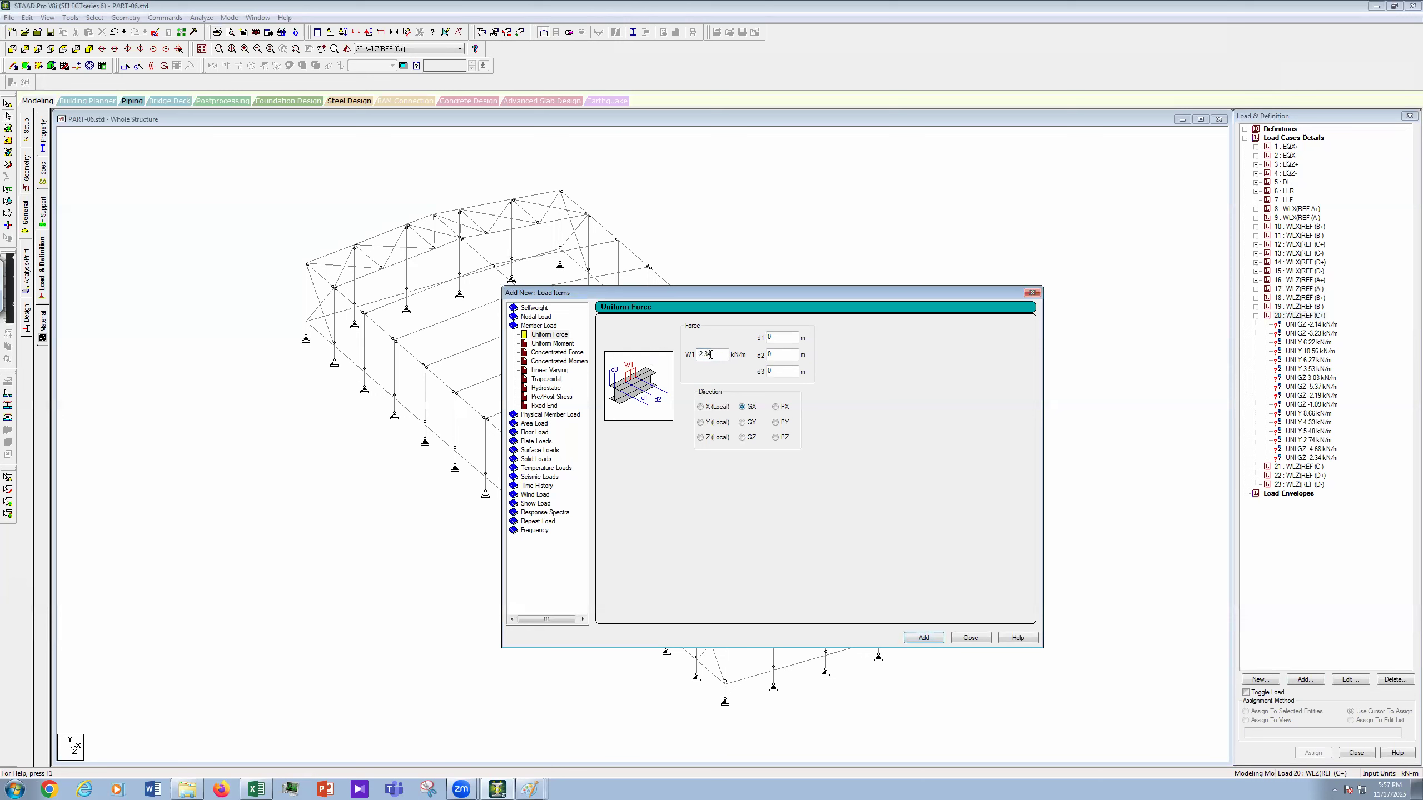
pyautogui.moveTo(713, 355); pyautogui.dragTo(669, 358)
pyautogui.write('6.27')
pyautogui.press('Return')
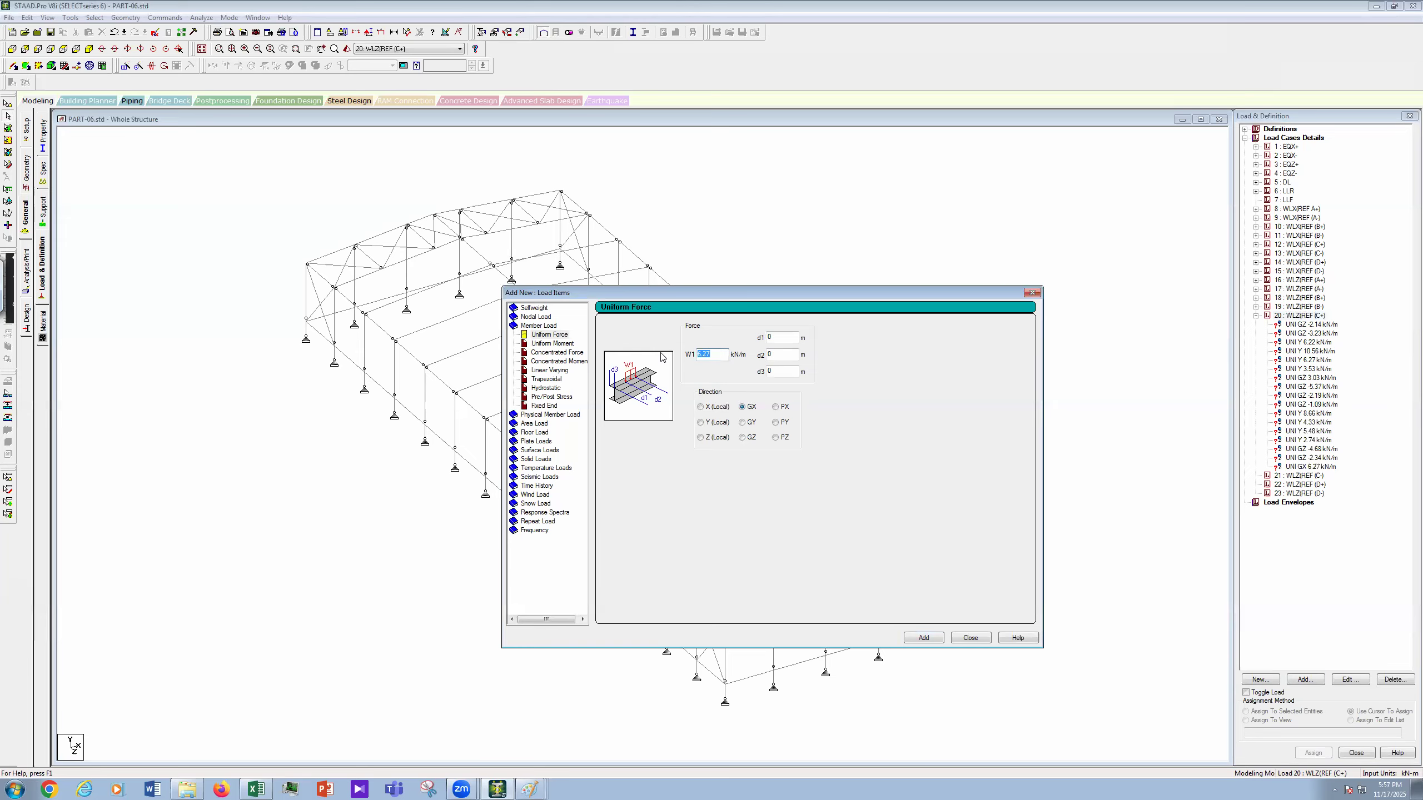
pyautogui.write('3.13')
pyautogui.press('Return')
# Step: Add uniform forces of -6.27 and -3.13 kN/m in the GX direction to load case 20 and finish adding load items
pyautogui.write('-6.27')
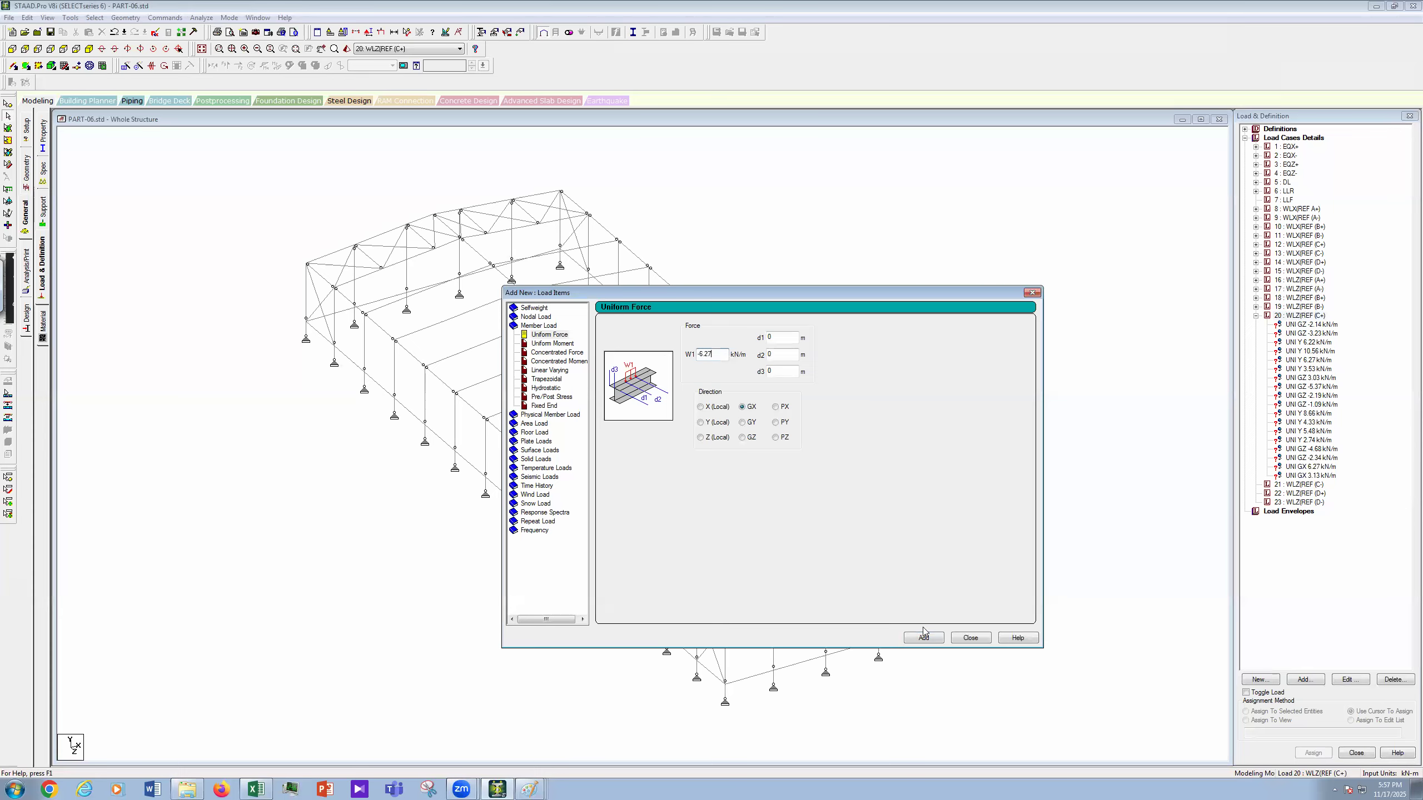
pyautogui.press('Return')
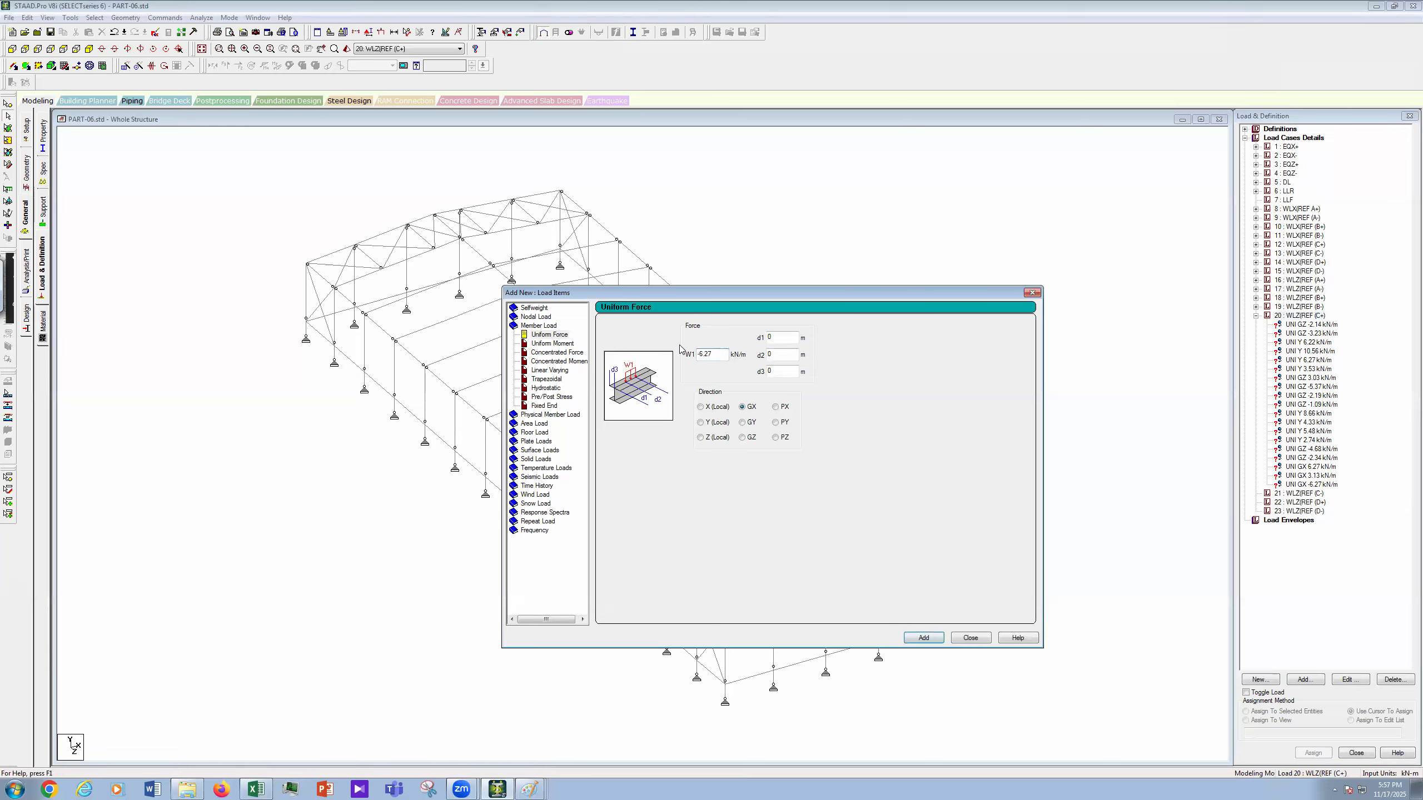
pyautogui.write('-3.13')
pyautogui.click(934, 639)
pyautogui.click(971, 639)
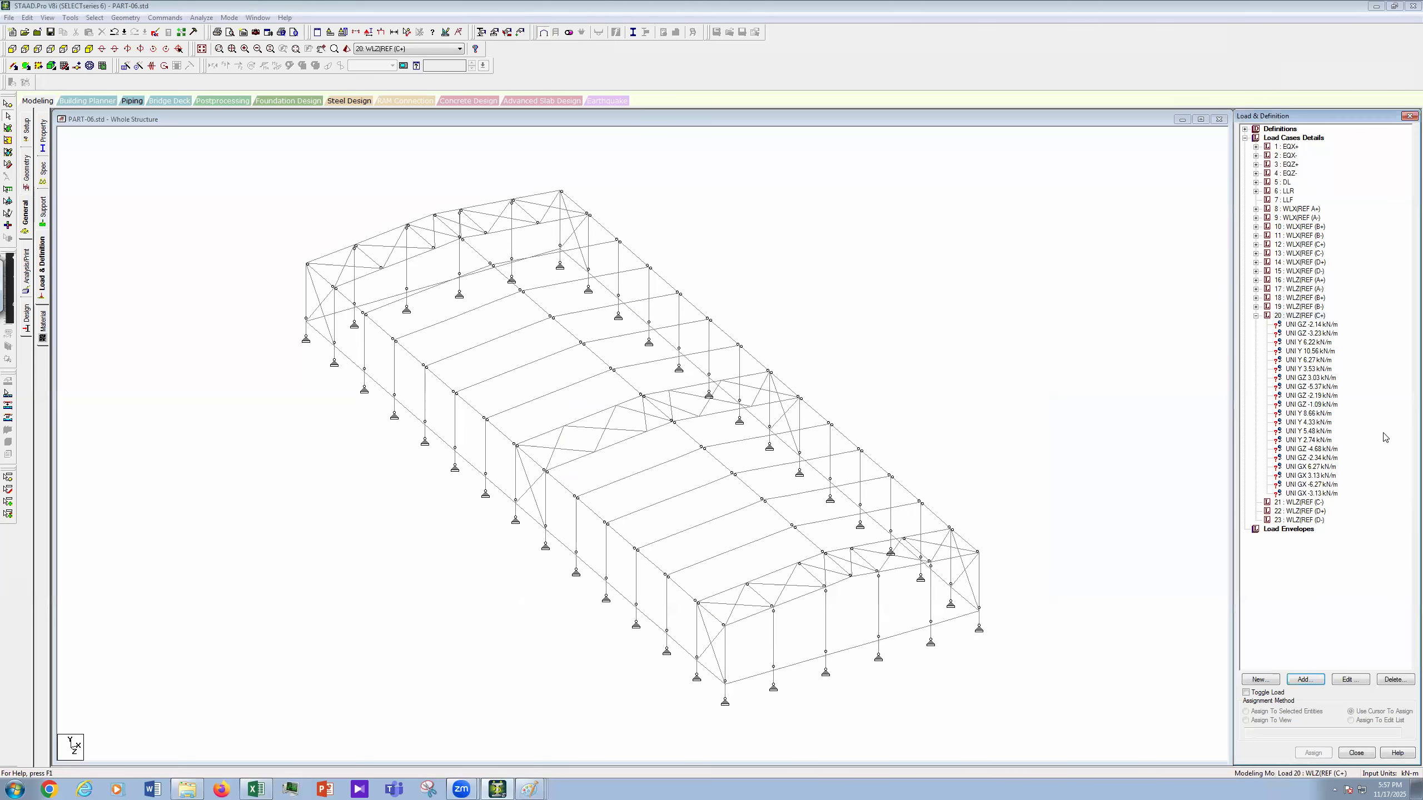
# Step: Change load case 20's GZ 3.03 kN/m load to -3.03 kN/m
pyautogui.doubleClick(1312, 380)
pyautogui.click(656, 343)
pyautogui.write('-3.03')
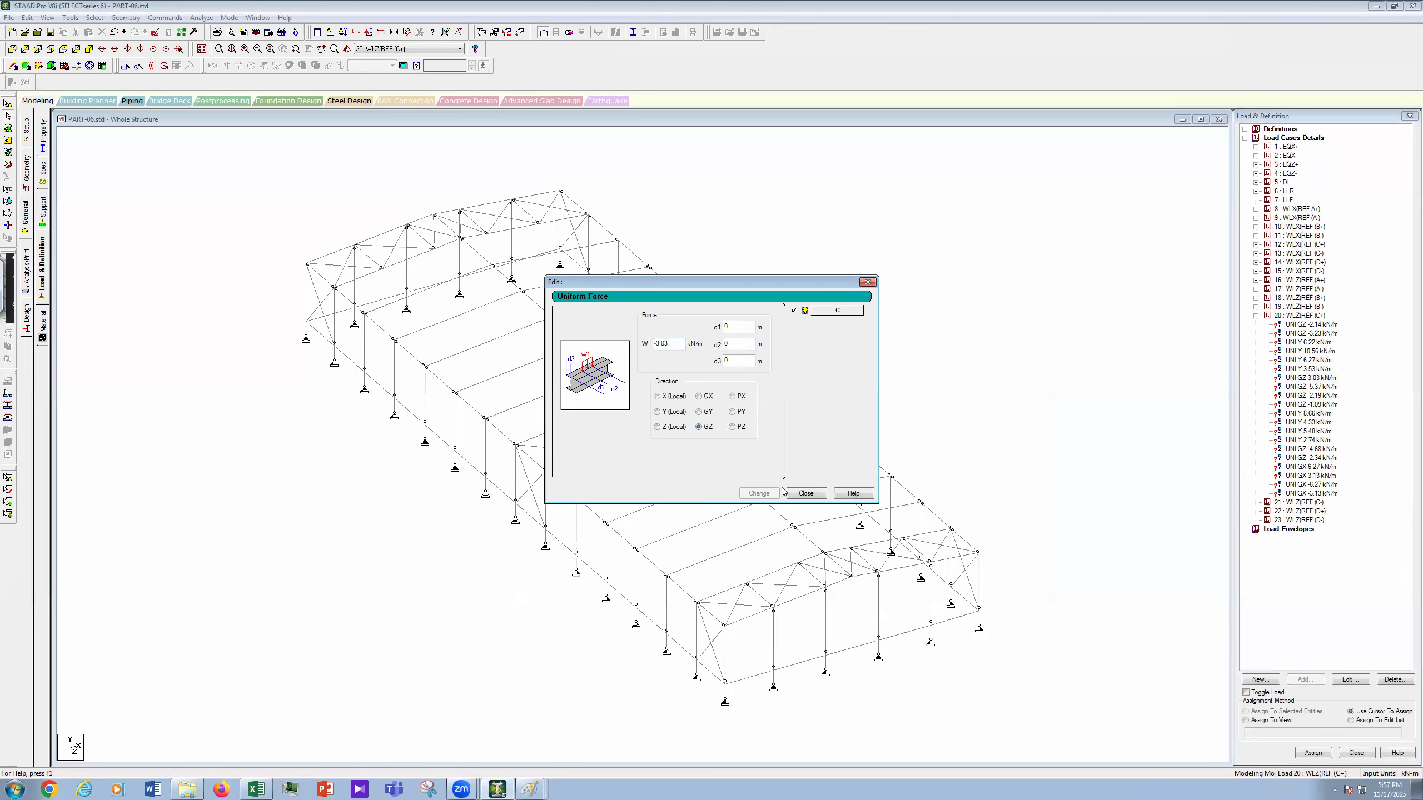
pyautogui.click(766, 493)
pyautogui.click(805, 493)
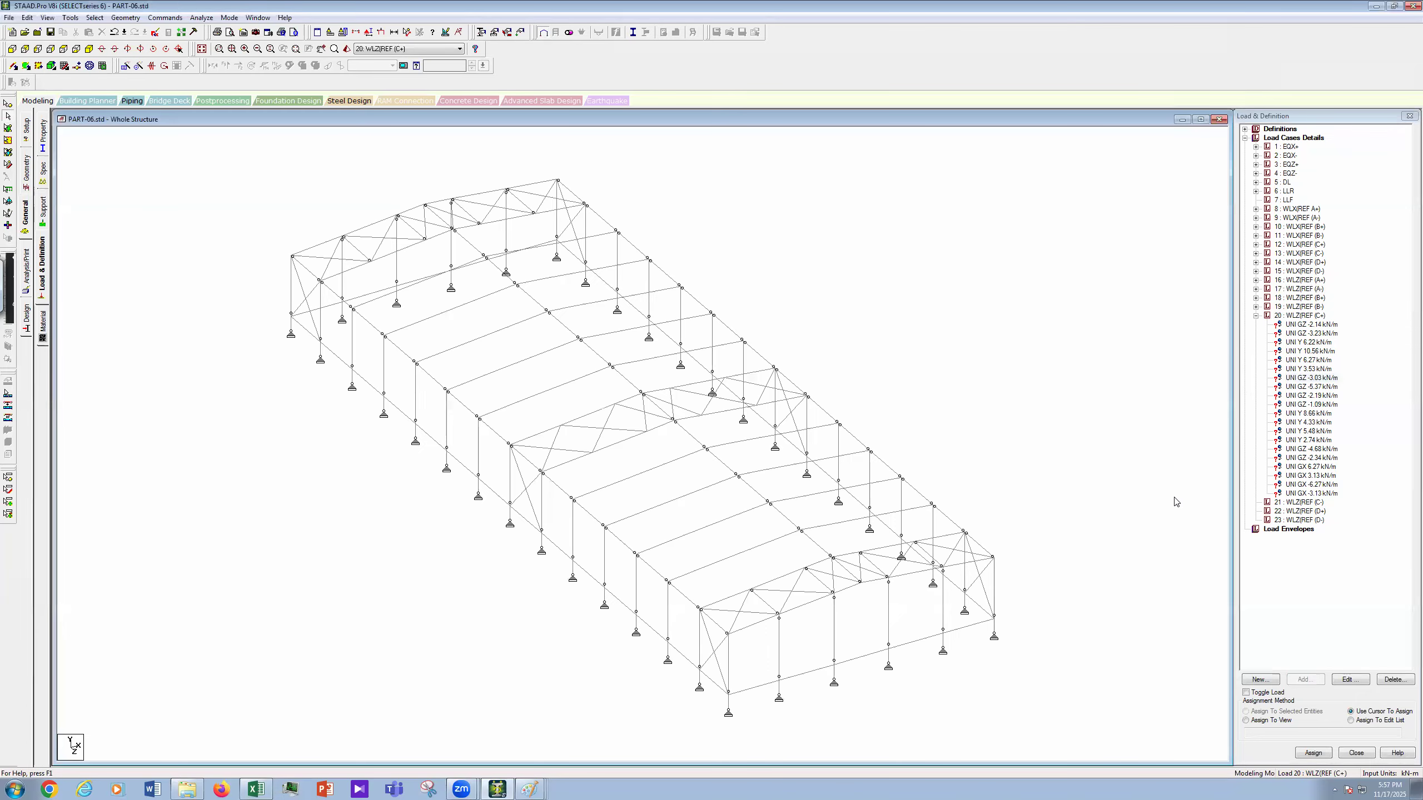
# Step: Assign load case 20's GZ -2.14 kN/m load to the near gable's corner column on the far long wall
pyautogui.scroll(-1, 1143, 533)
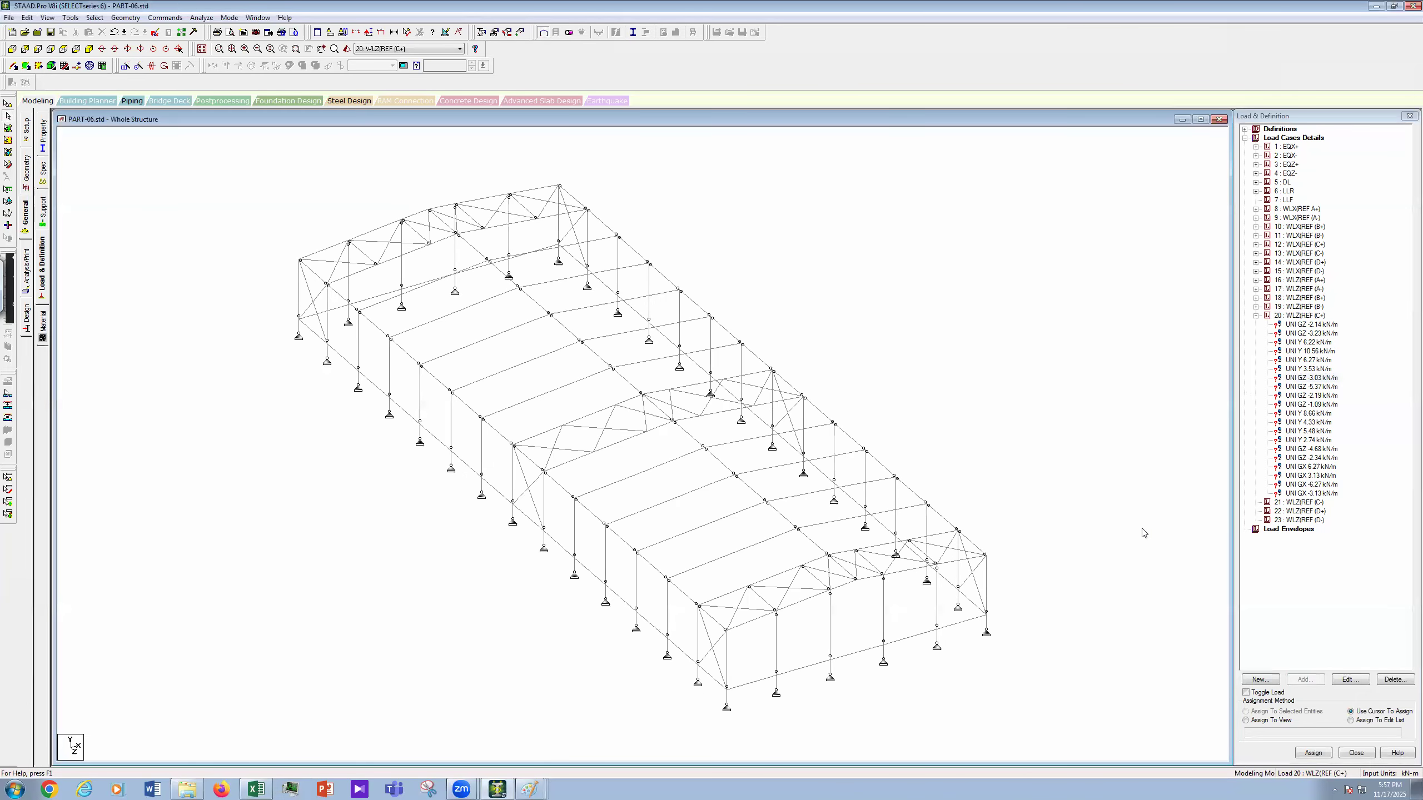
pyautogui.scroll(1, 1143, 533)
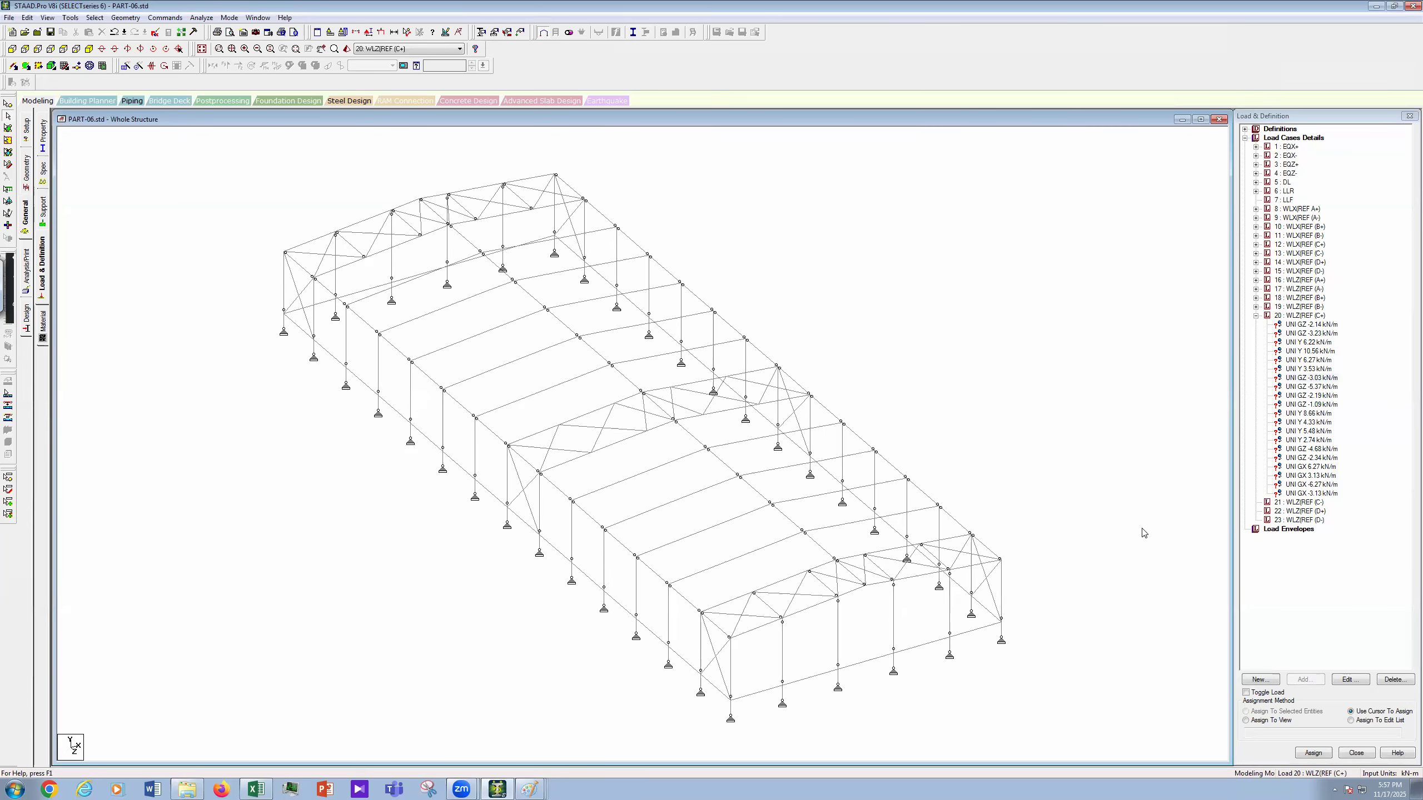
pyautogui.click(1329, 325)
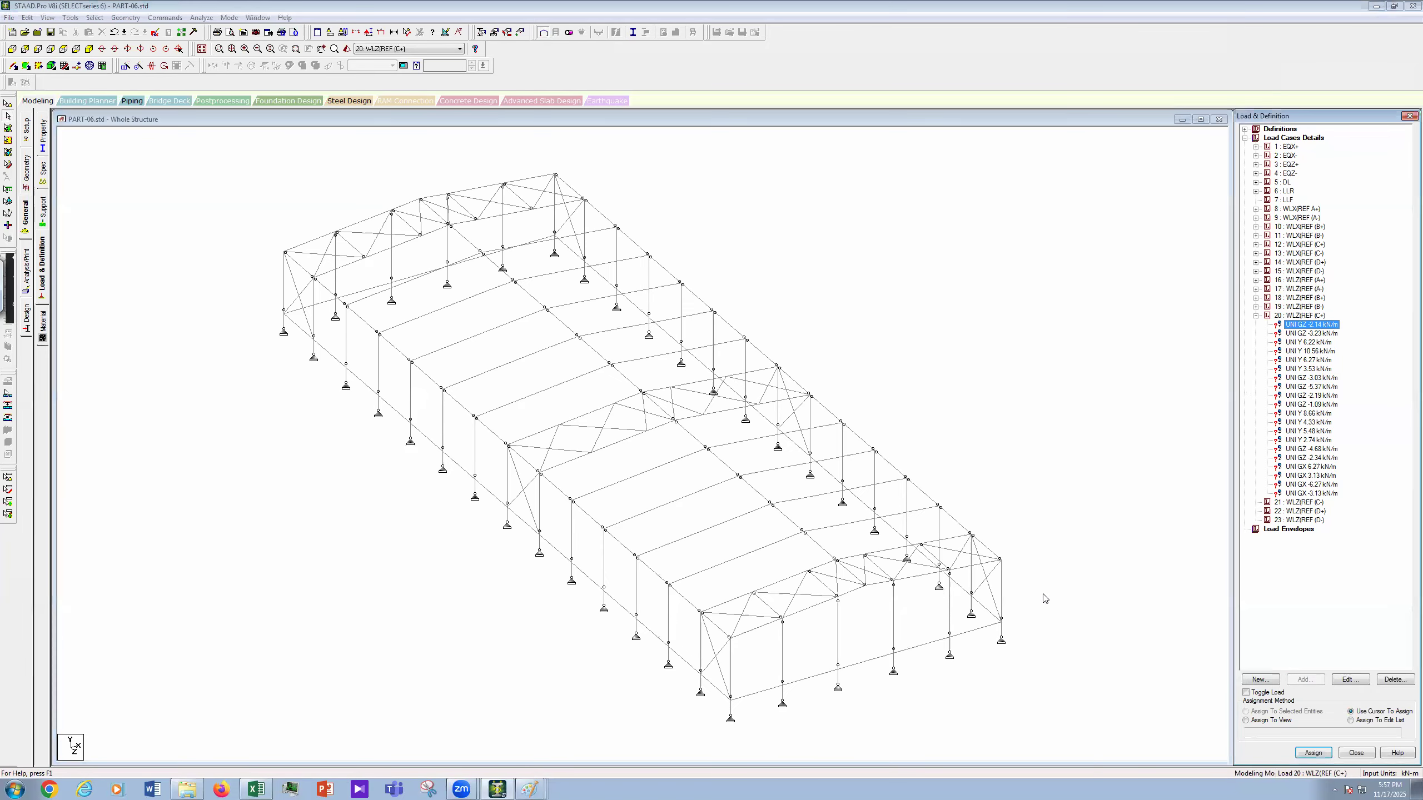
pyautogui.click(1001, 595)
pyautogui.click(1279, 712)
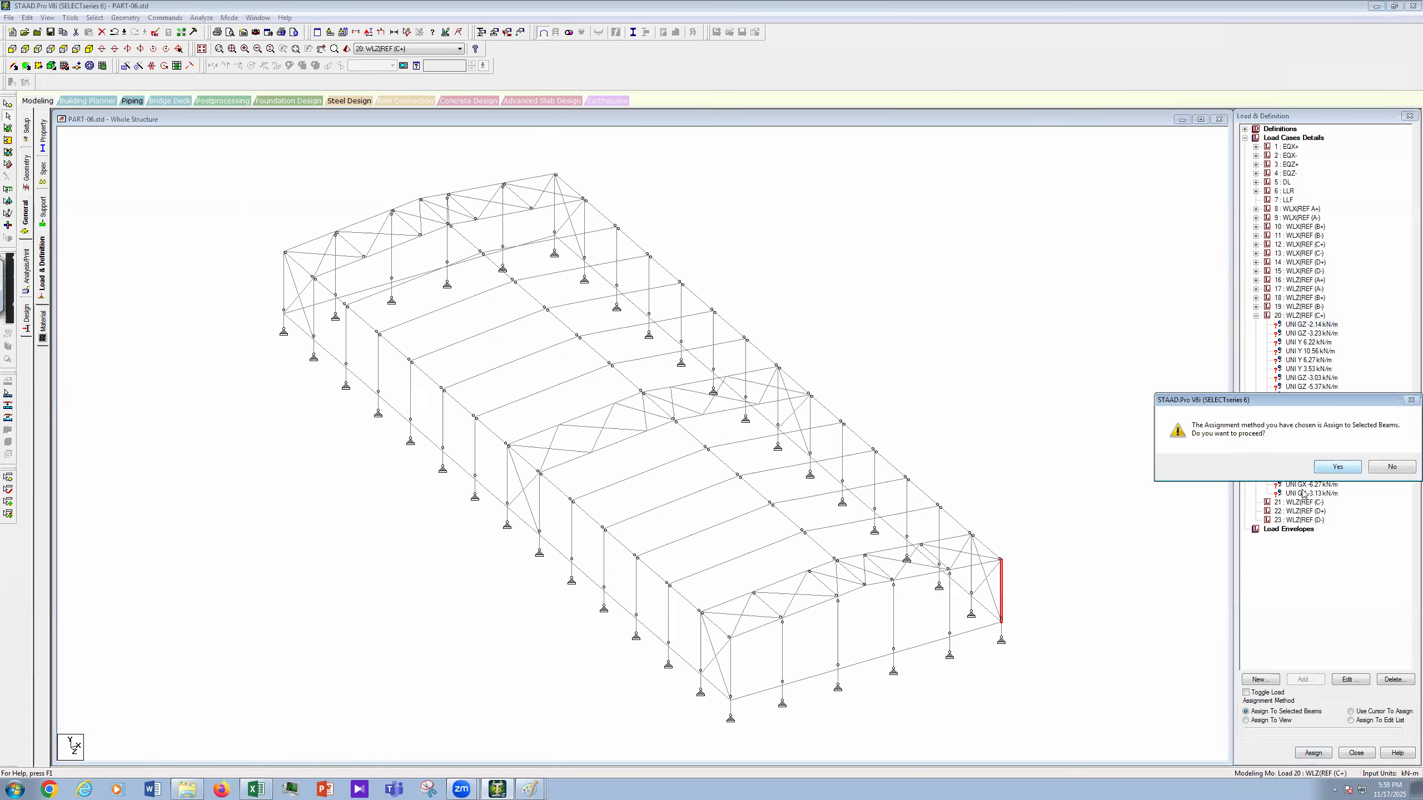
pyautogui.click(1338, 467)
# Step: Assign the GZ -3.23 kN/m load to the near gable column beside the far long wall's corner column (member 85)
pyautogui.click(1311, 334)
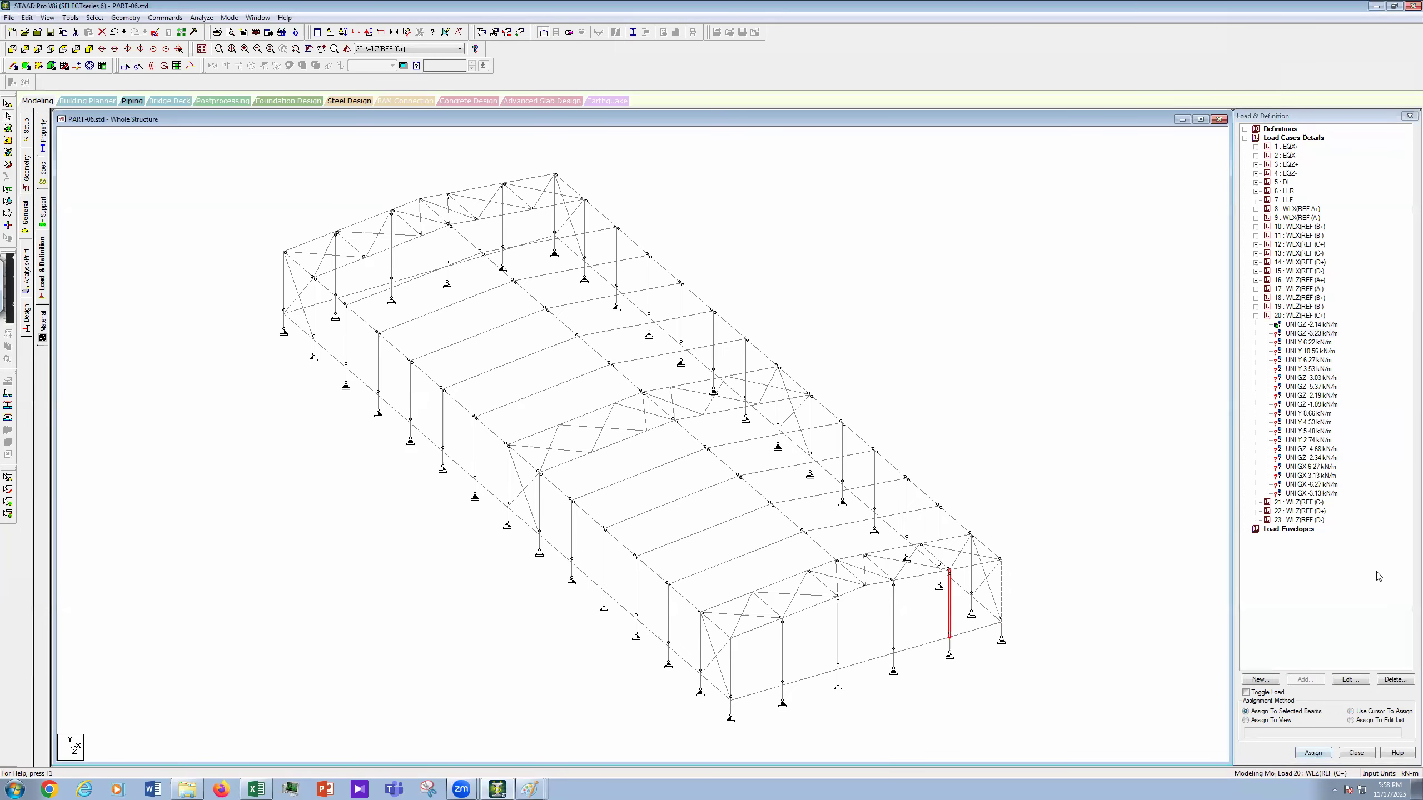
pyautogui.click(1314, 753)
pyautogui.click(1338, 466)
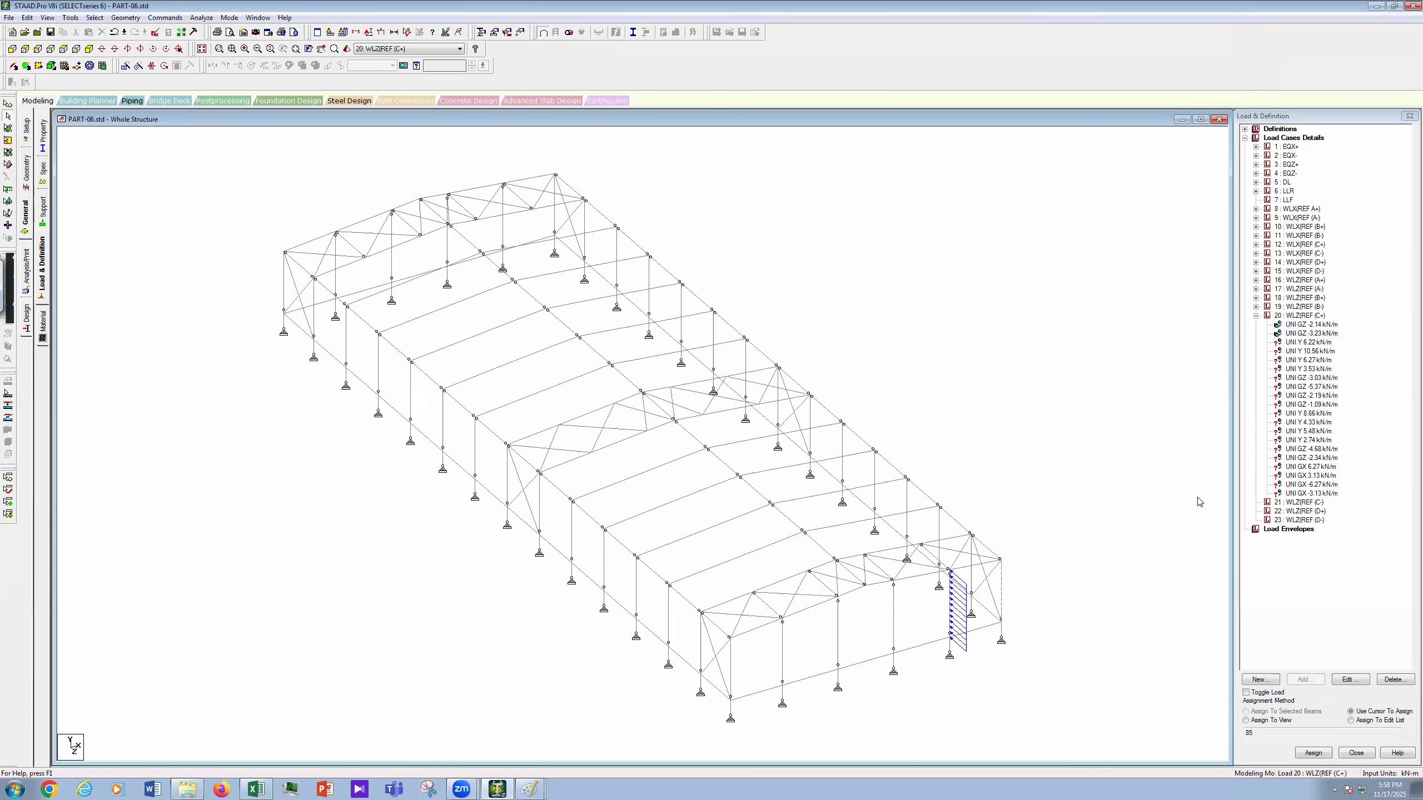
# Step: Assign the local Y 6.22 kN/m load to the near gable's outermost rafter segment (member 84) and accept the automatic save
pyautogui.click(1308, 342)
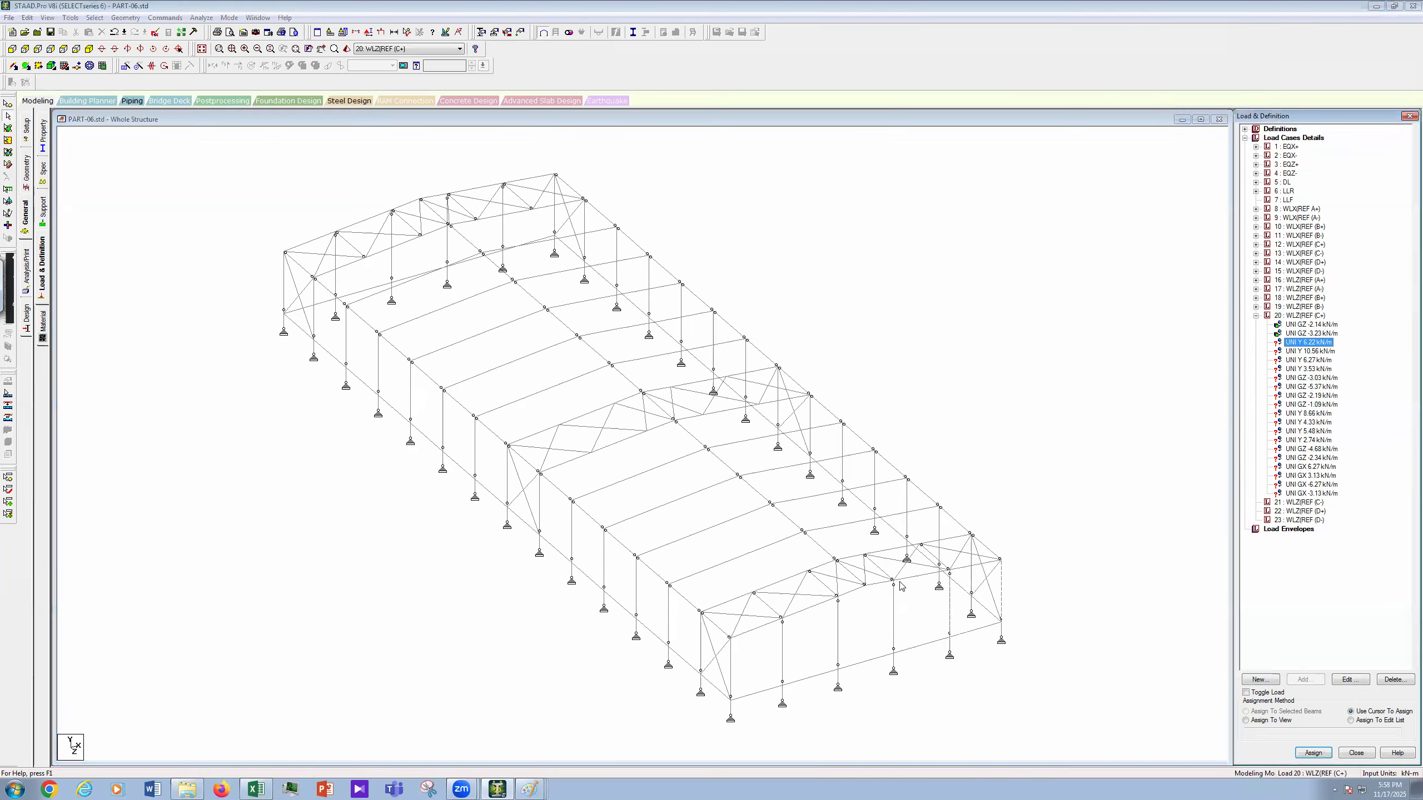
pyautogui.click(961, 566)
pyautogui.click(1280, 712)
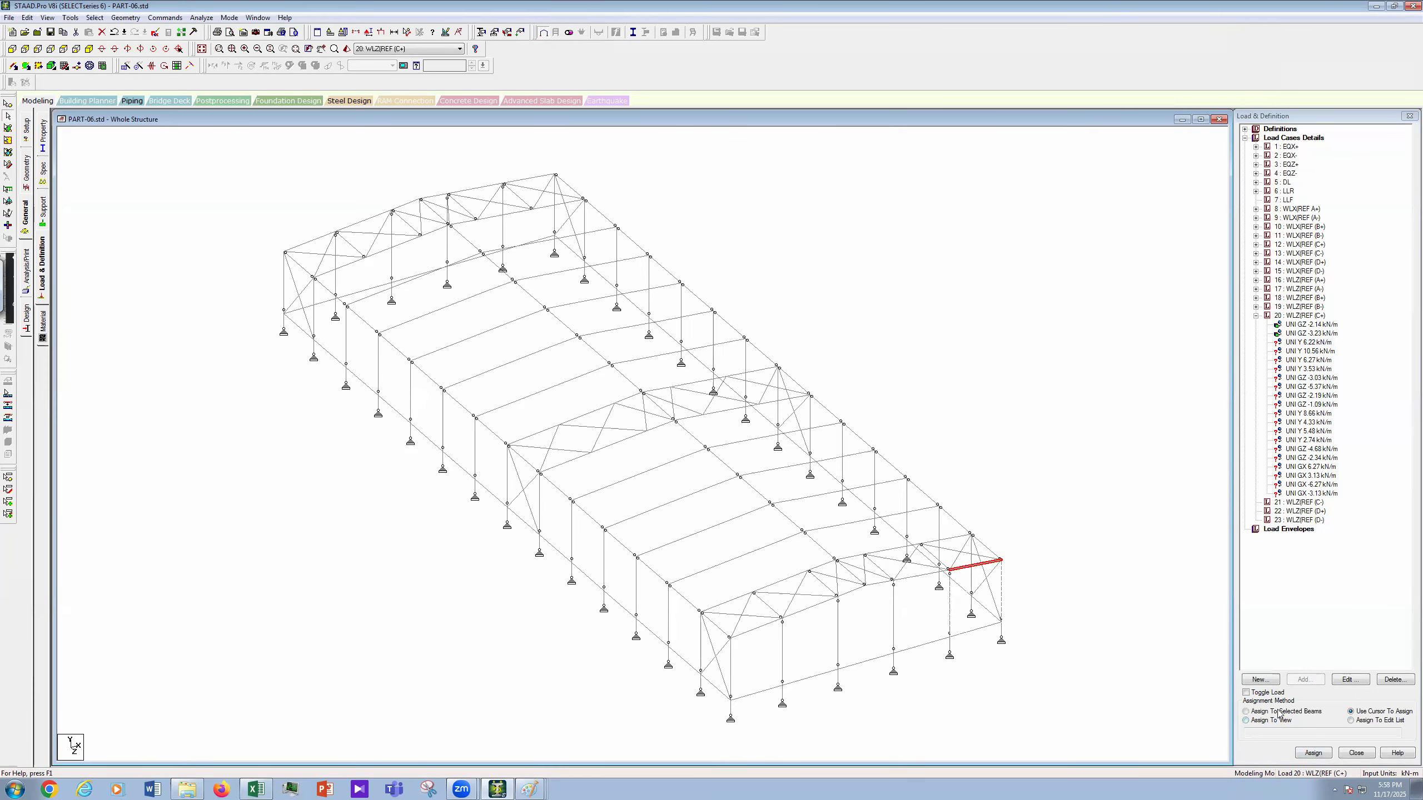
pyautogui.click(1303, 752)
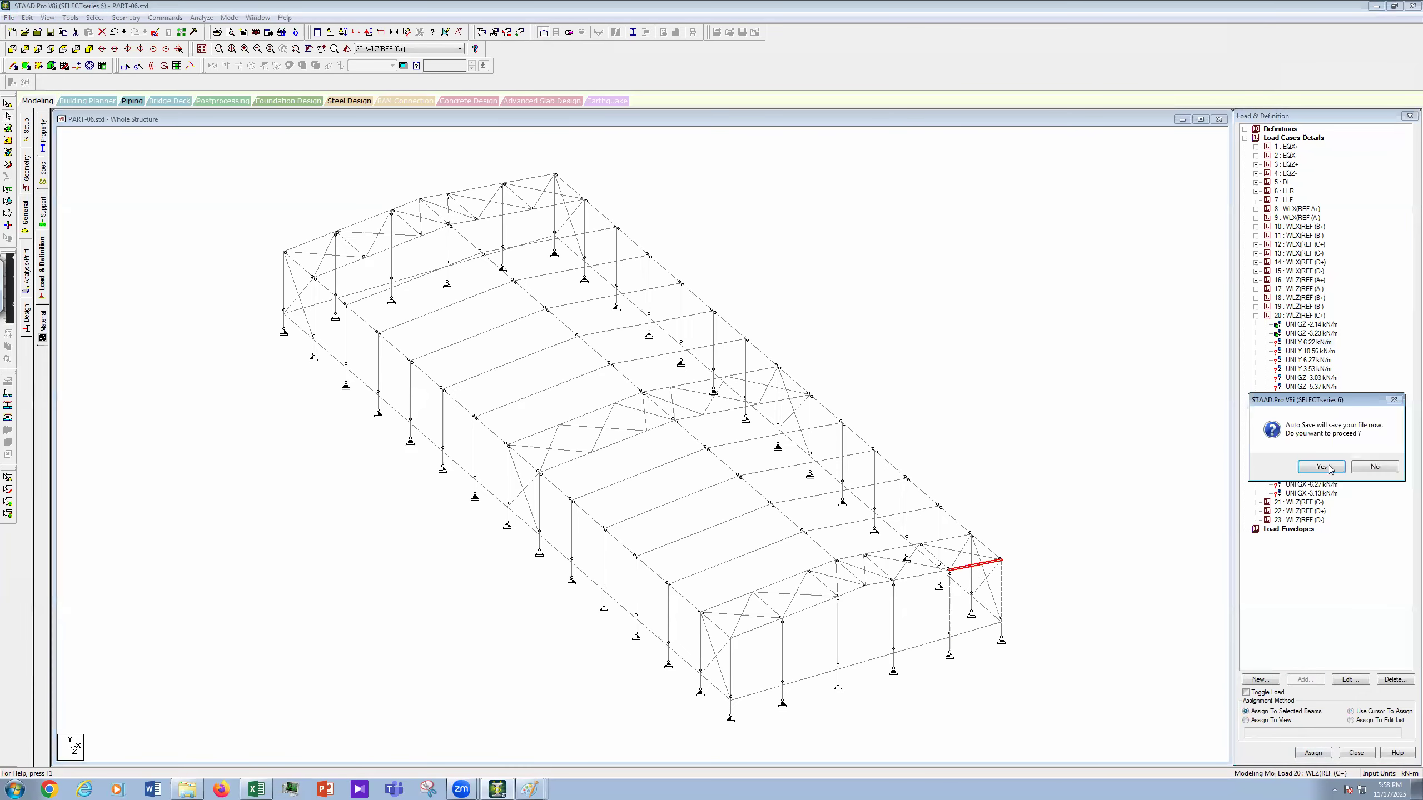
pyautogui.click(1334, 469)
pyautogui.click(644, 410)
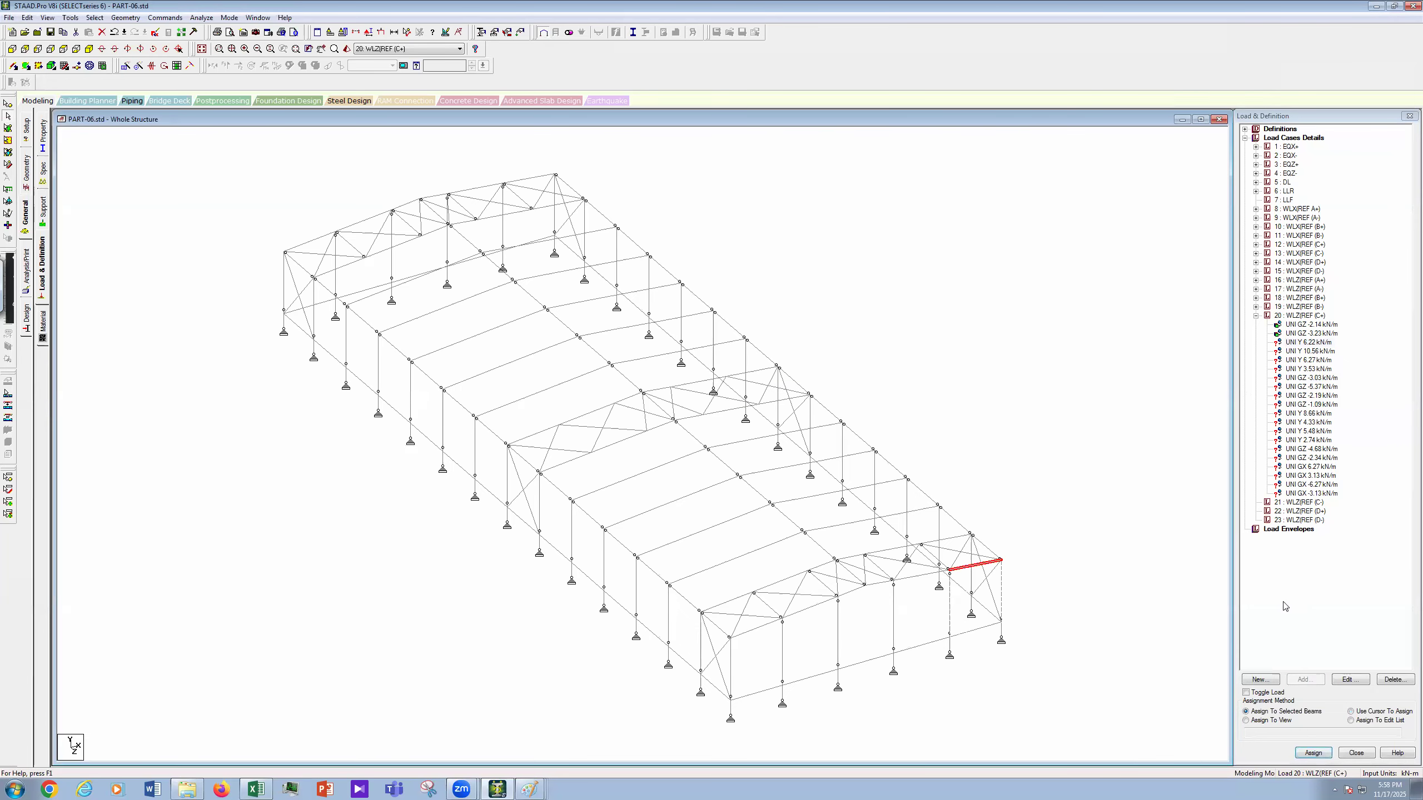
pyautogui.click(1312, 752)
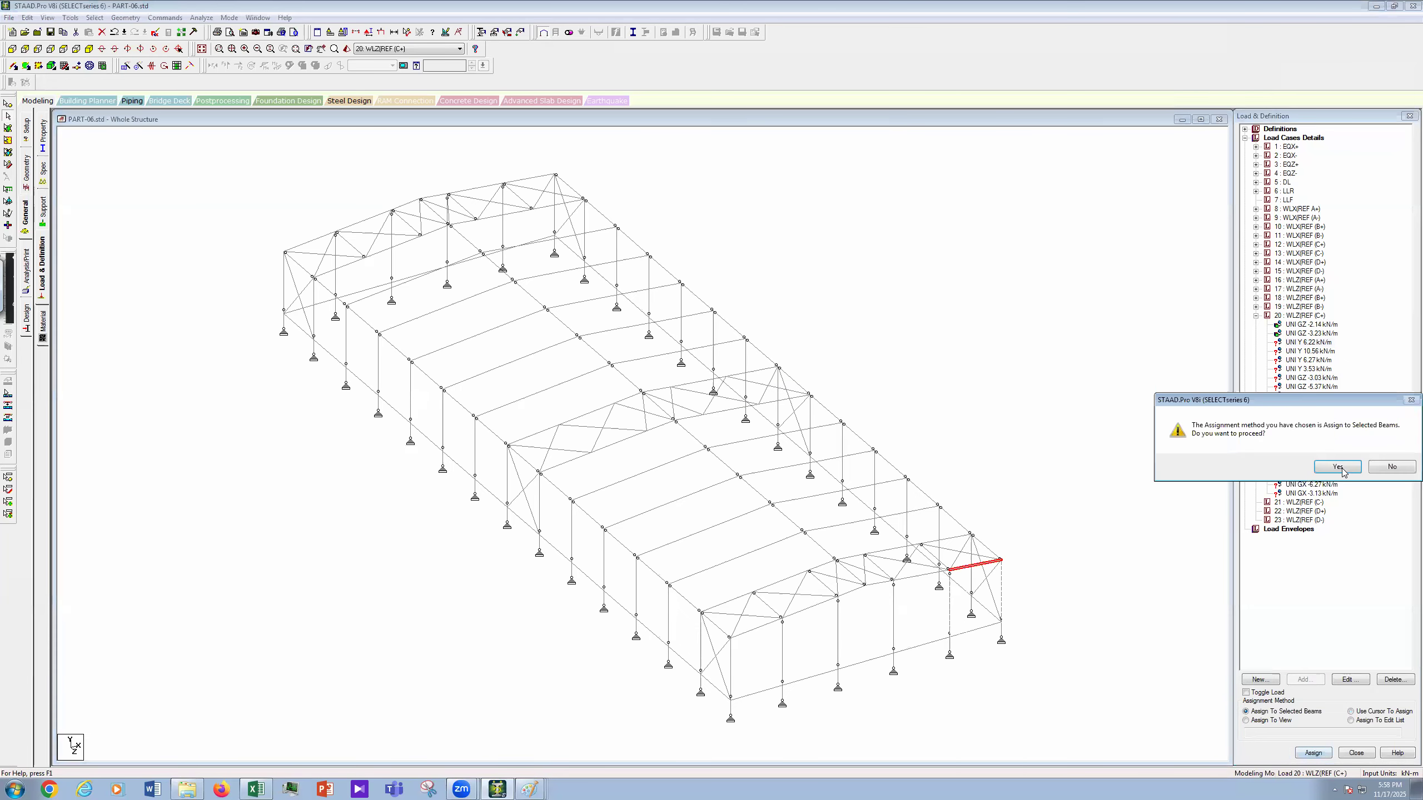
pyautogui.click(1339, 469)
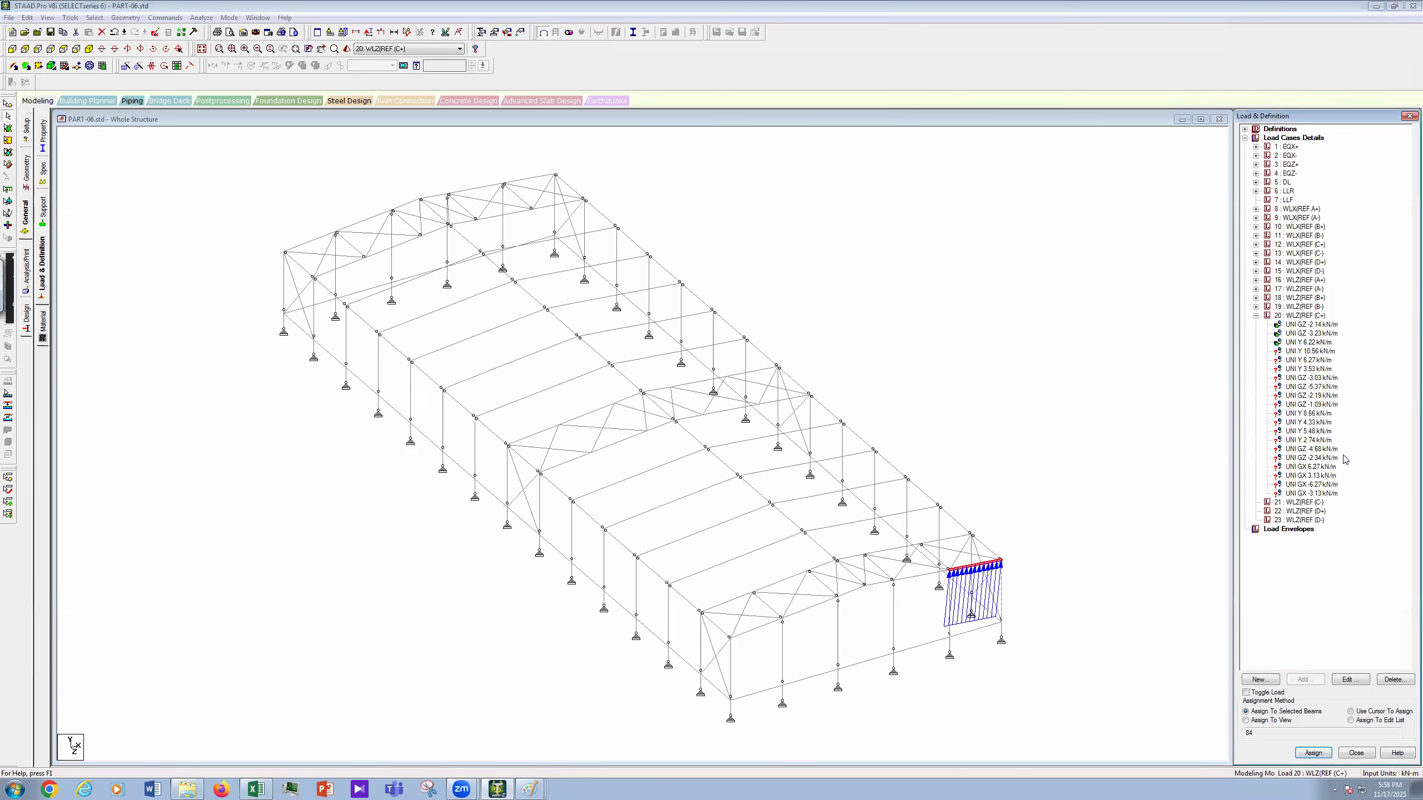
# Step: Assign load case 20's local Y 10.56 kN/m load to the far-side outer rafter segments of the three interior frames nearest the near gable
pyautogui.click(1310, 351)
pyautogui.click(949, 541)
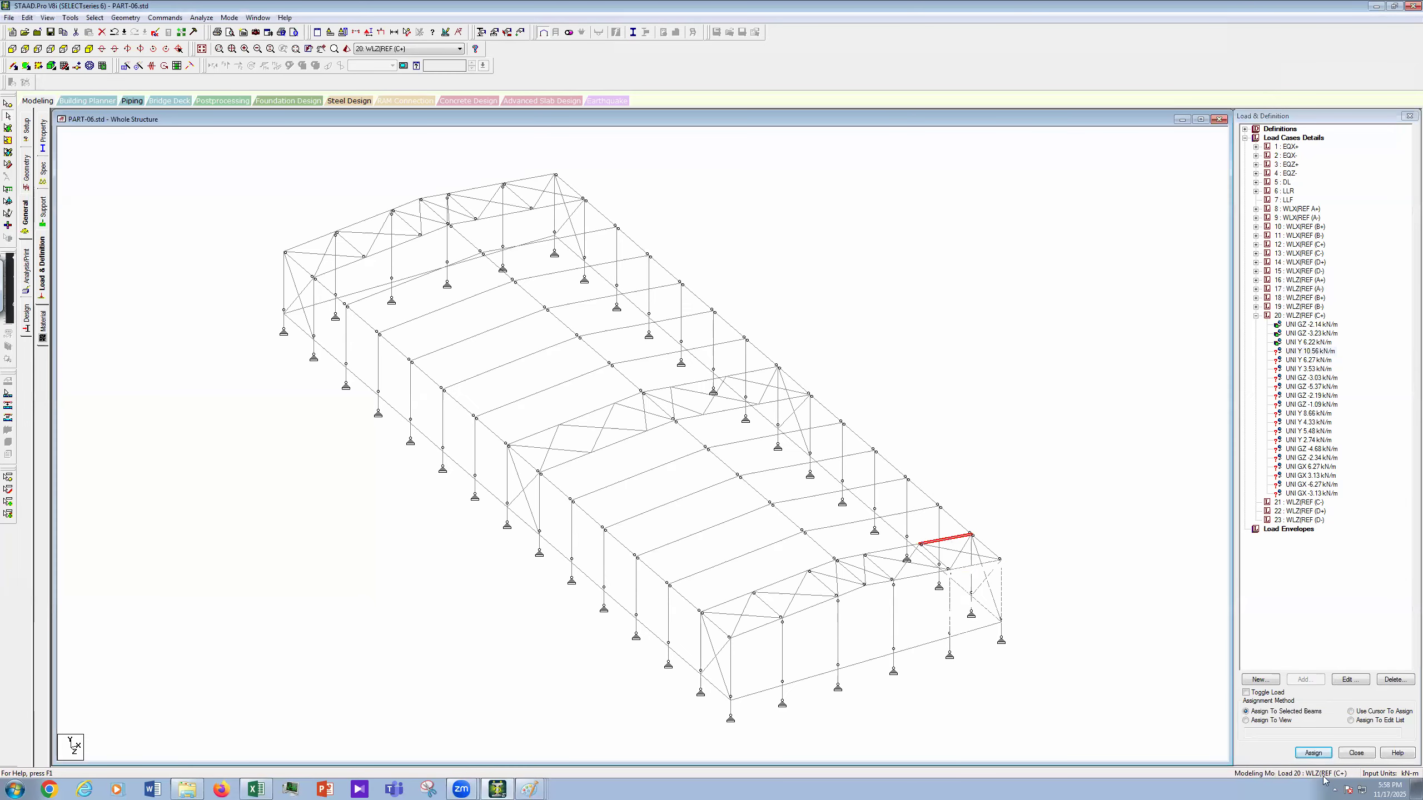
pyautogui.click(1312, 753)
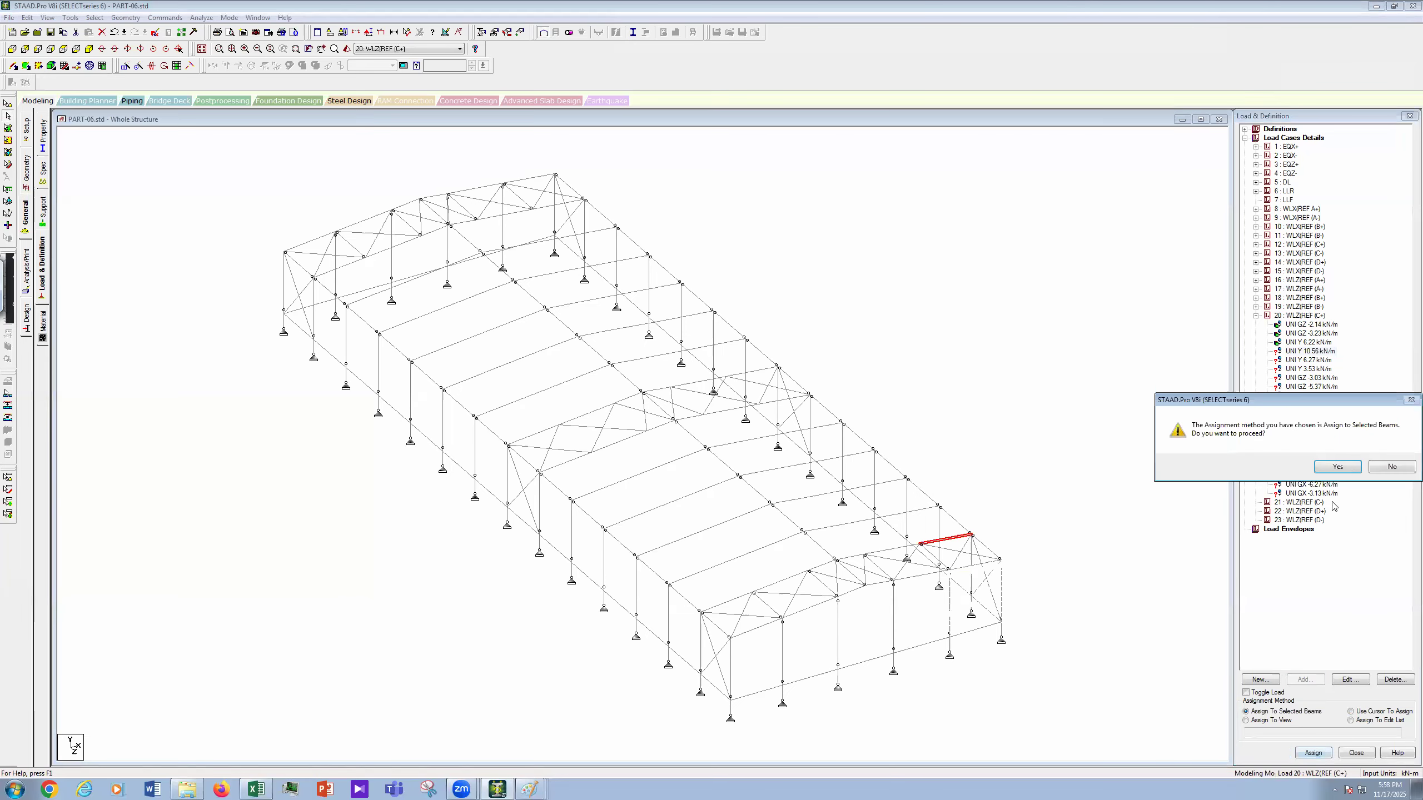
pyautogui.click(1338, 467)
pyautogui.keyDown('ctrl'); pyautogui.click(925, 509); pyautogui.keyUp('ctrl')
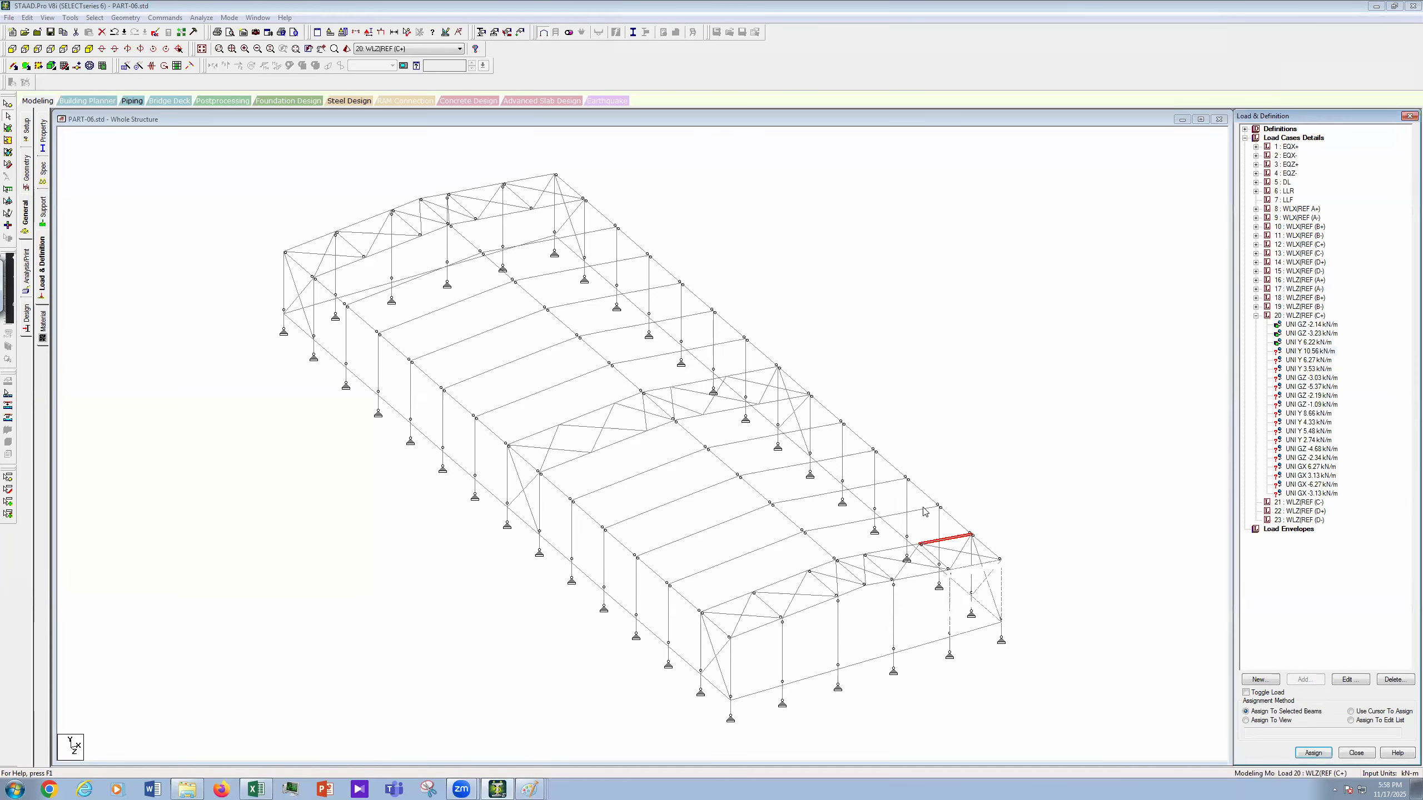
pyautogui.keyDown('ctrl'); pyautogui.click(891, 481); pyautogui.keyUp('ctrl')
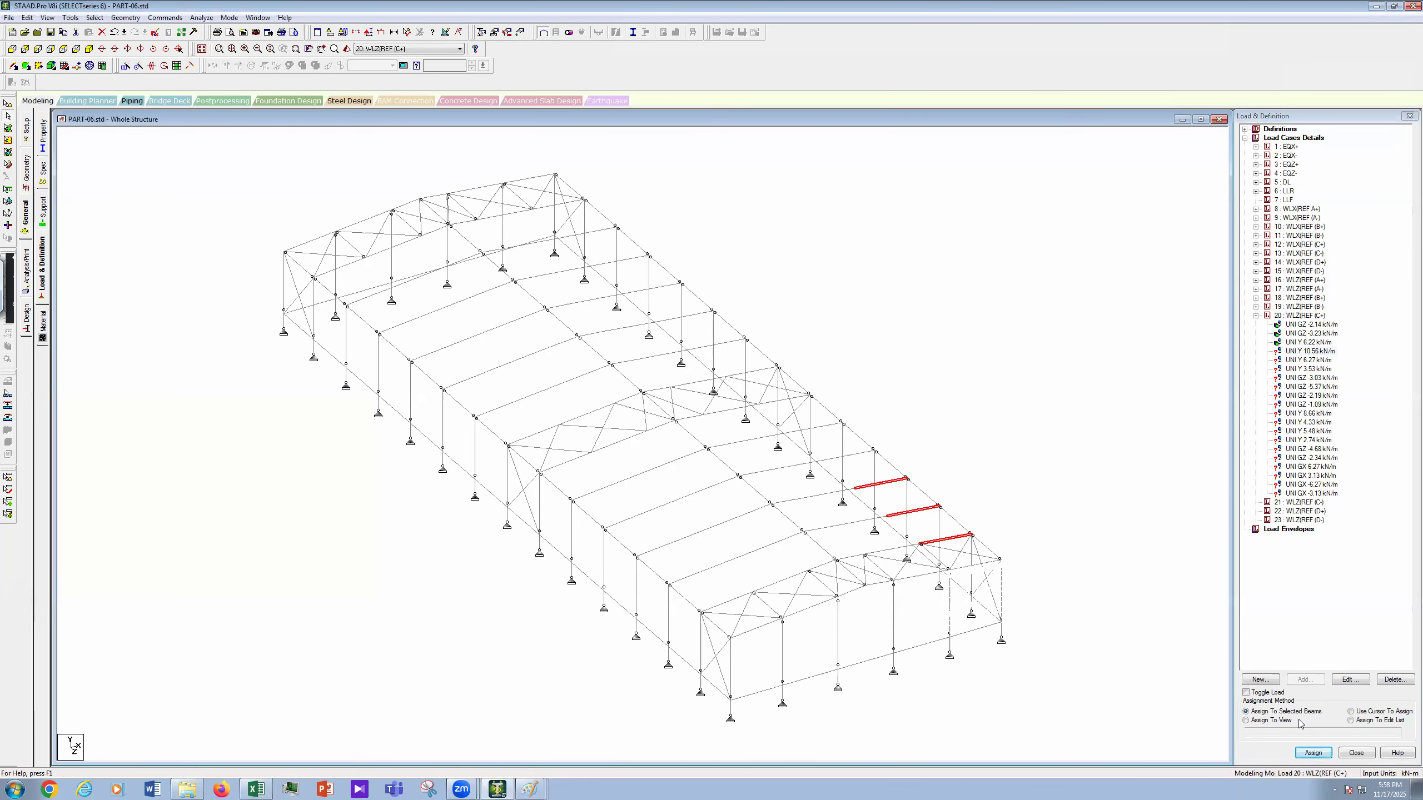
pyautogui.click(1312, 752)
pyautogui.click(1337, 467)
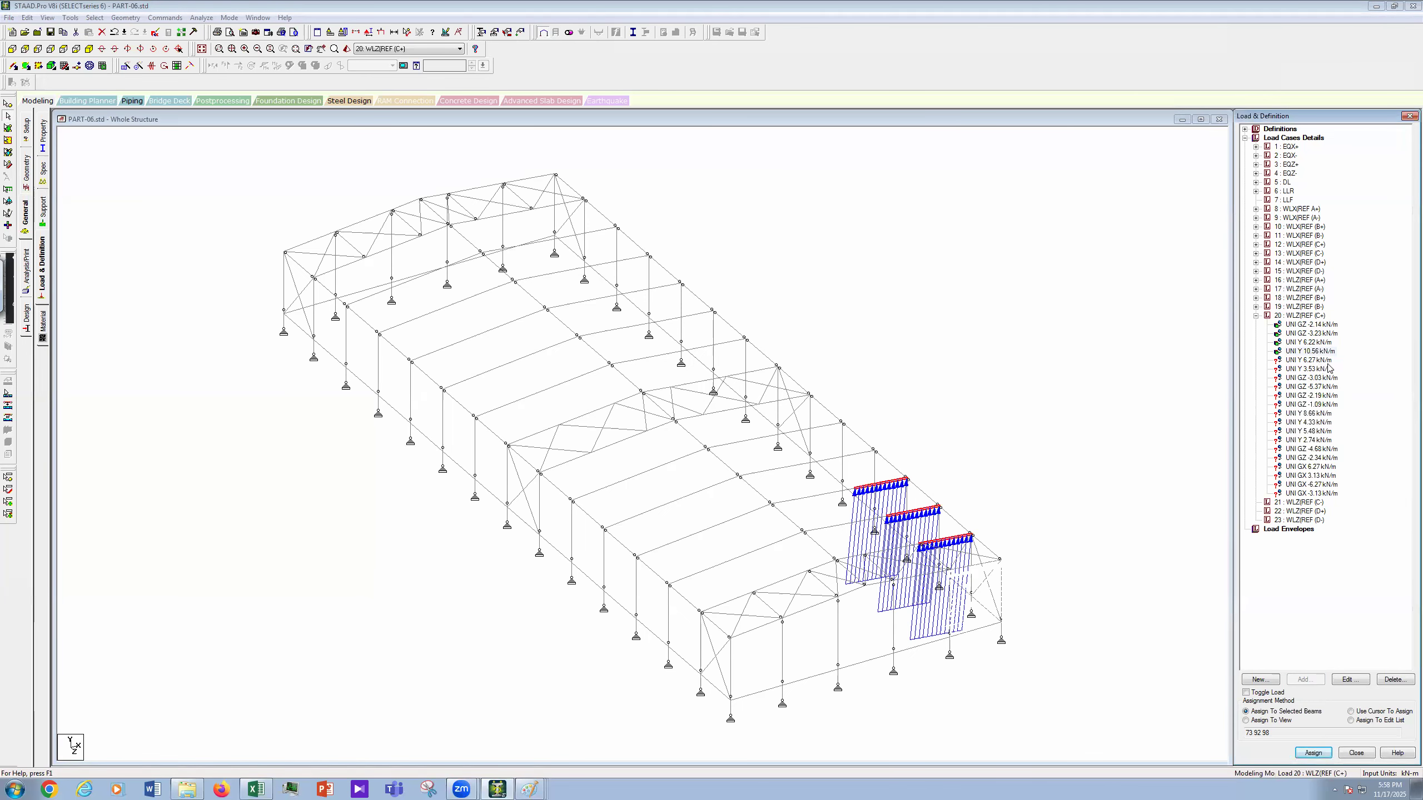
# Step: Assign the local Y 6.27 kN/m load to the outer rafter segments along the far long wall on the ten remaining interior frames
pyautogui.click(1327, 361)
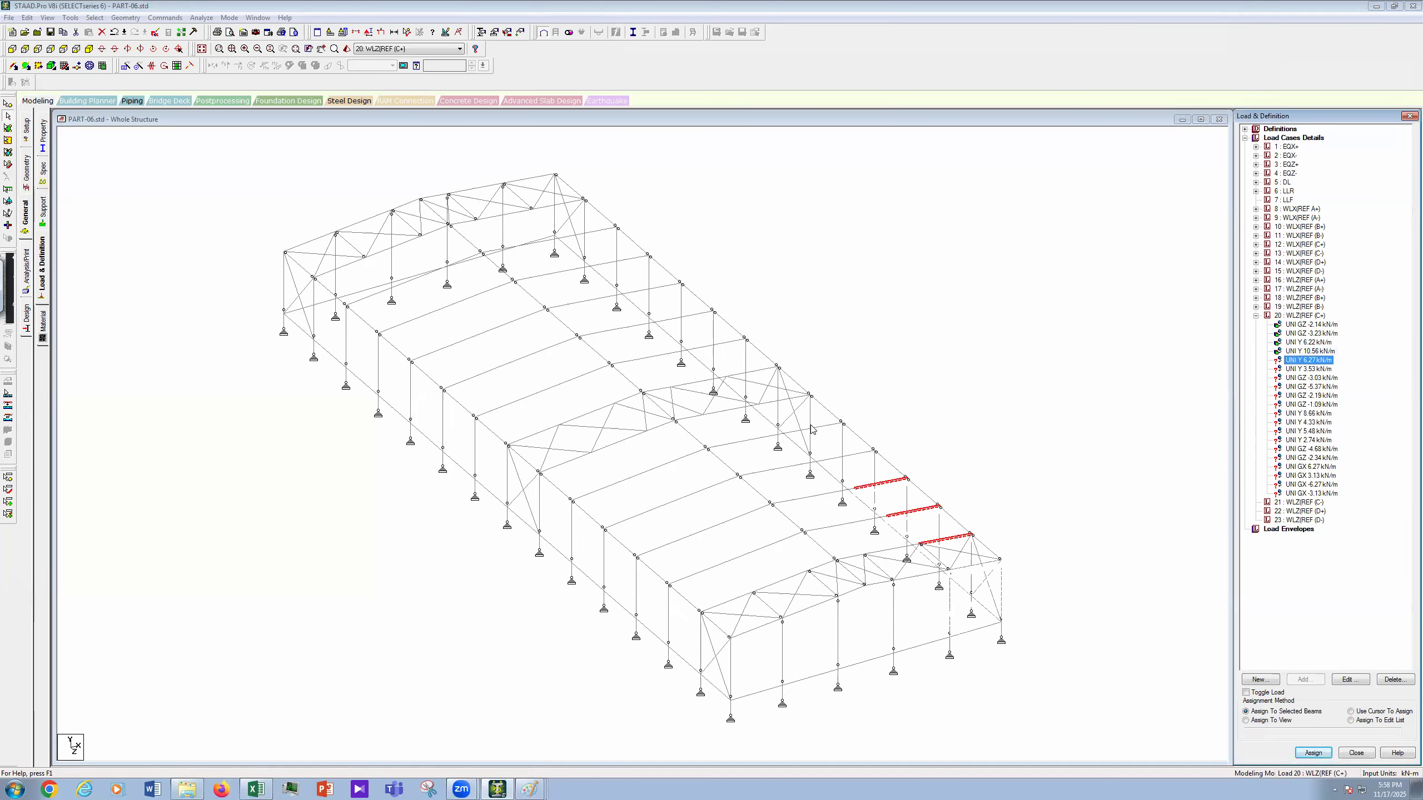
pyautogui.click(843, 456)
pyautogui.keyDown('ctrl'); pyautogui.click(823, 425); pyautogui.keyUp('ctrl')
pyautogui.keyDown('ctrl'); pyautogui.click(770, 403); pyautogui.keyUp('ctrl')
pyautogui.keyDown('ctrl'); pyautogui.click(753, 372); pyautogui.keyUp('ctrl')
pyautogui.keyDown('ctrl'); pyautogui.click(700, 346); pyautogui.keyUp('ctrl')
pyautogui.keyDown('ctrl'); pyautogui.click(697, 314); pyautogui.keyUp('ctrl')
pyautogui.keyDown('ctrl'); pyautogui.click(656, 288); pyautogui.keyUp('ctrl')
pyautogui.keyDown('ctrl'); pyautogui.click(625, 259); pyautogui.keyUp('ctrl')
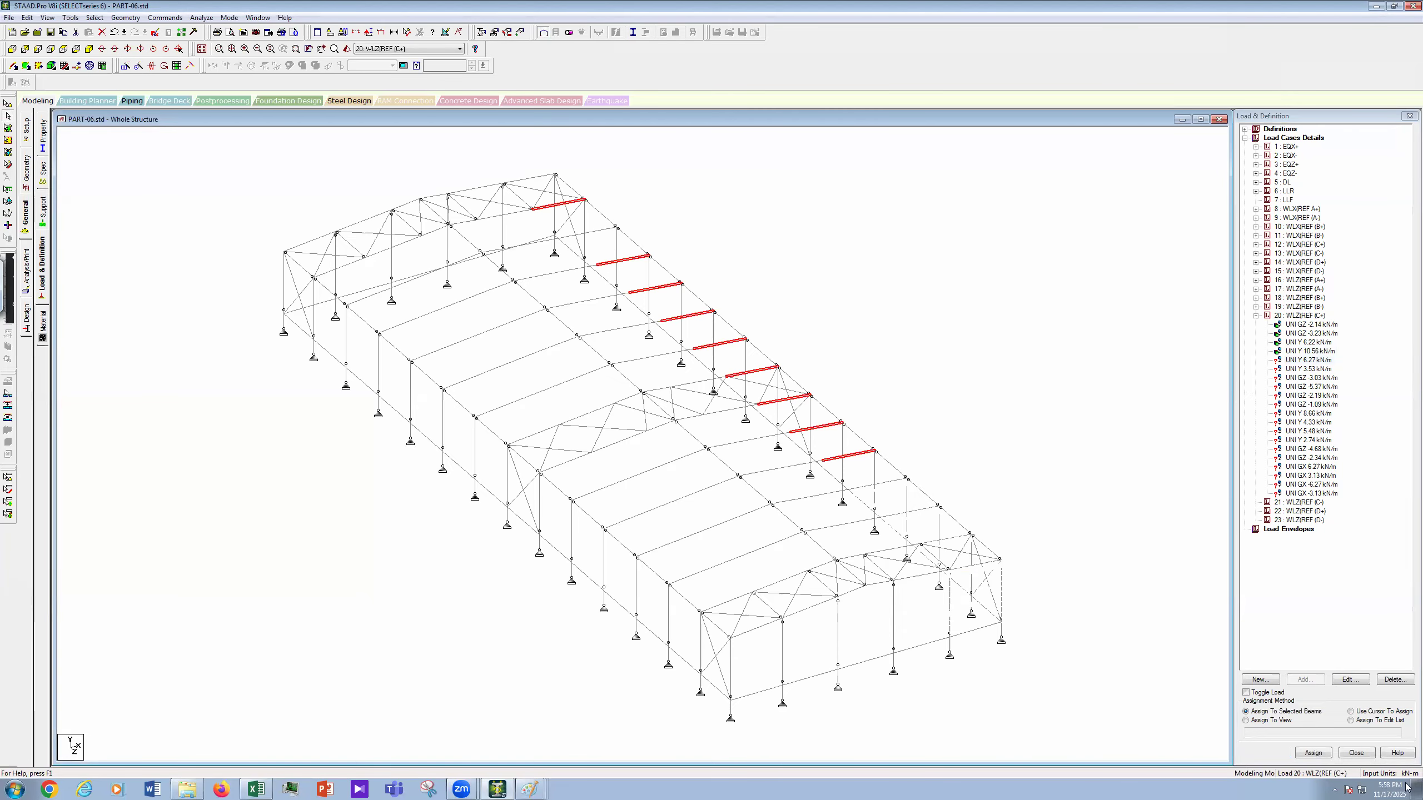
pyautogui.click(1314, 753)
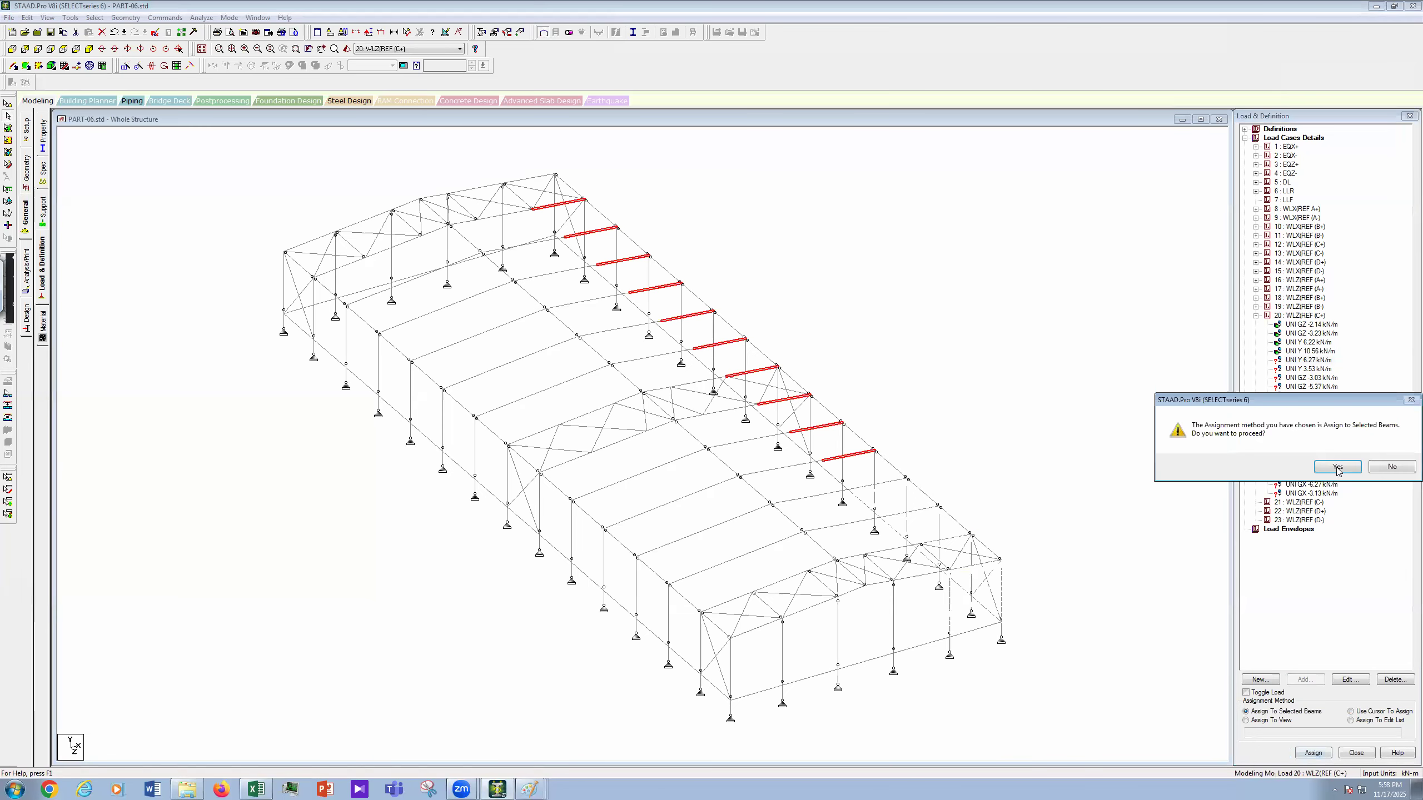
pyautogui.click(1338, 468)
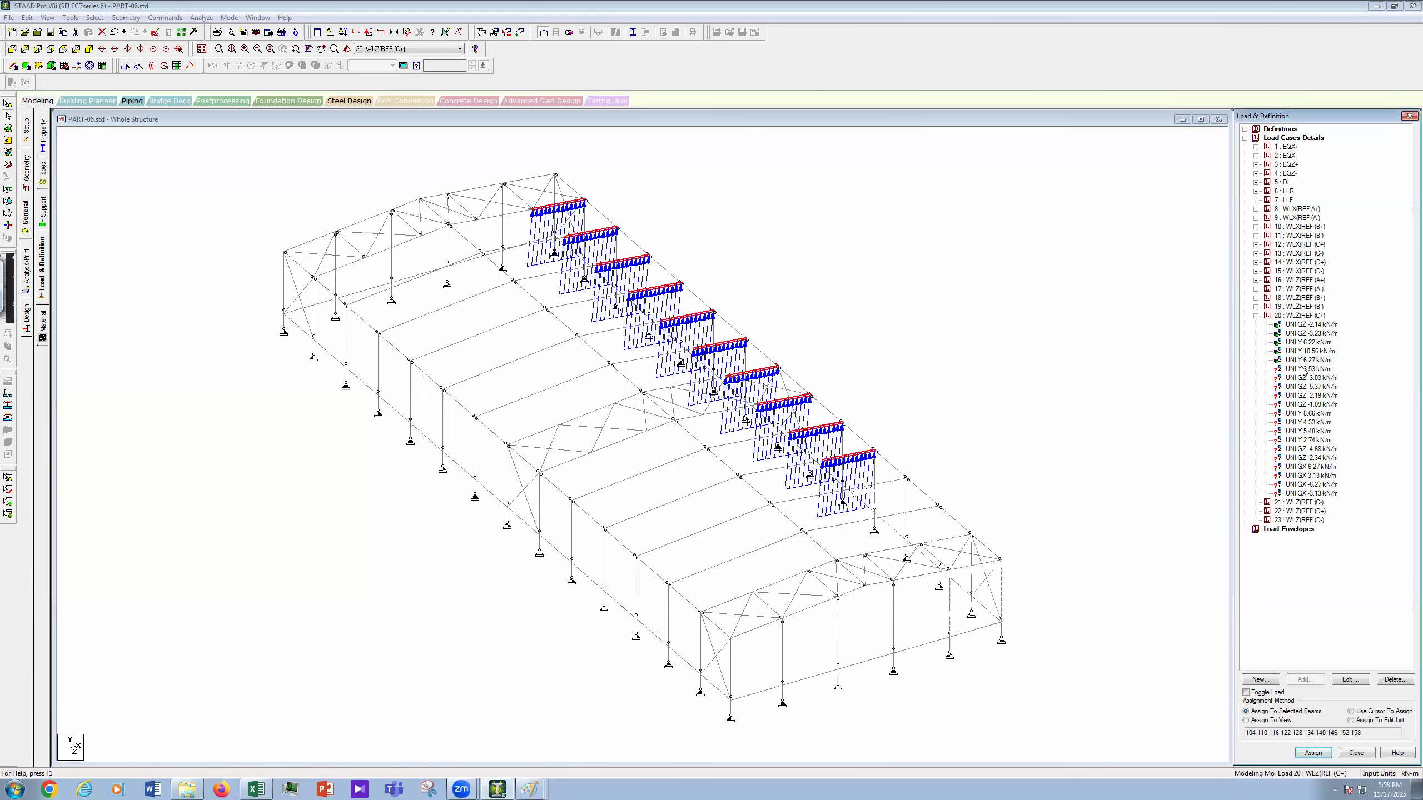
# Step: Assign the local Y 3.53 kN/m load to the far gable's outermost rafter segment beside the far long wall (member 166)
pyautogui.click(1308, 369)
pyautogui.click(532, 179)
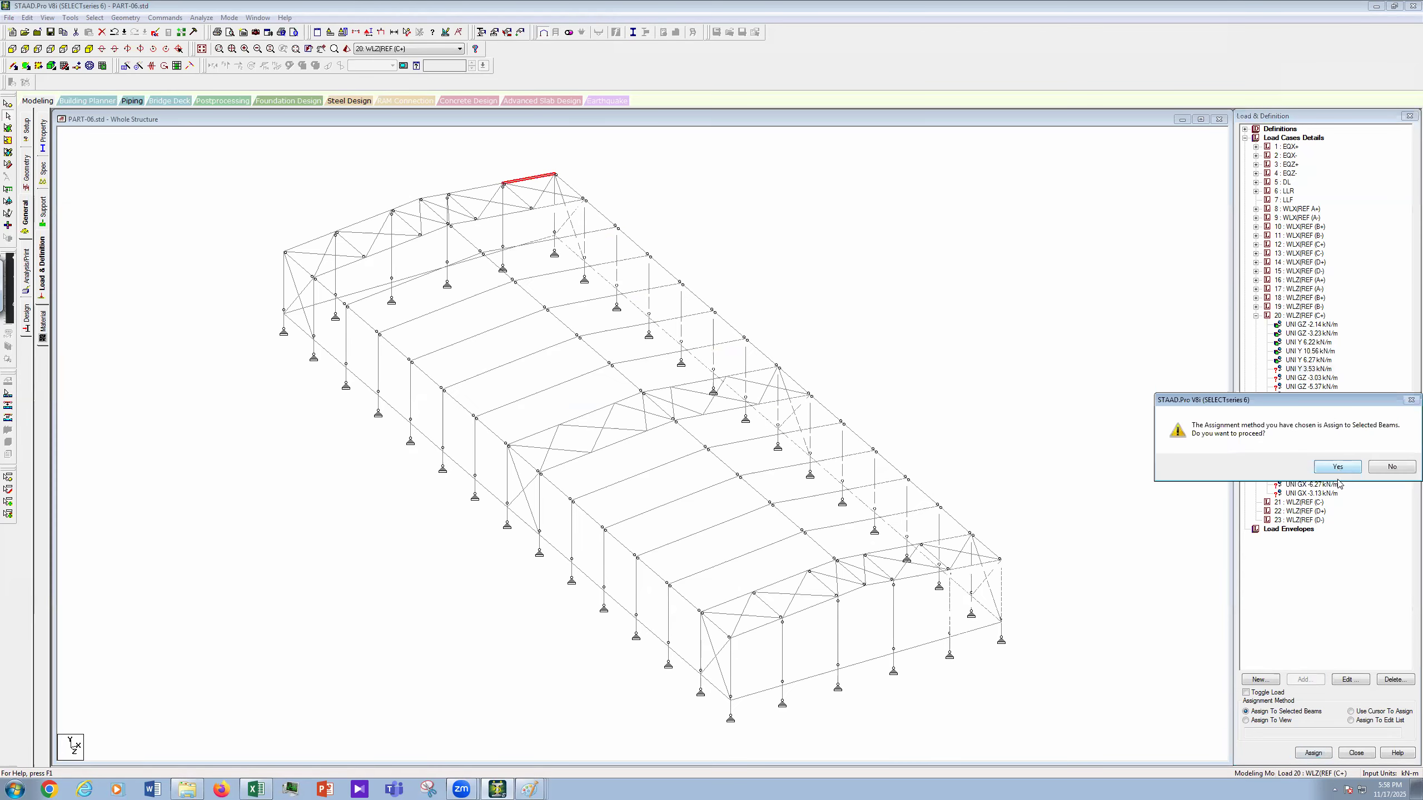
pyautogui.click(1338, 467)
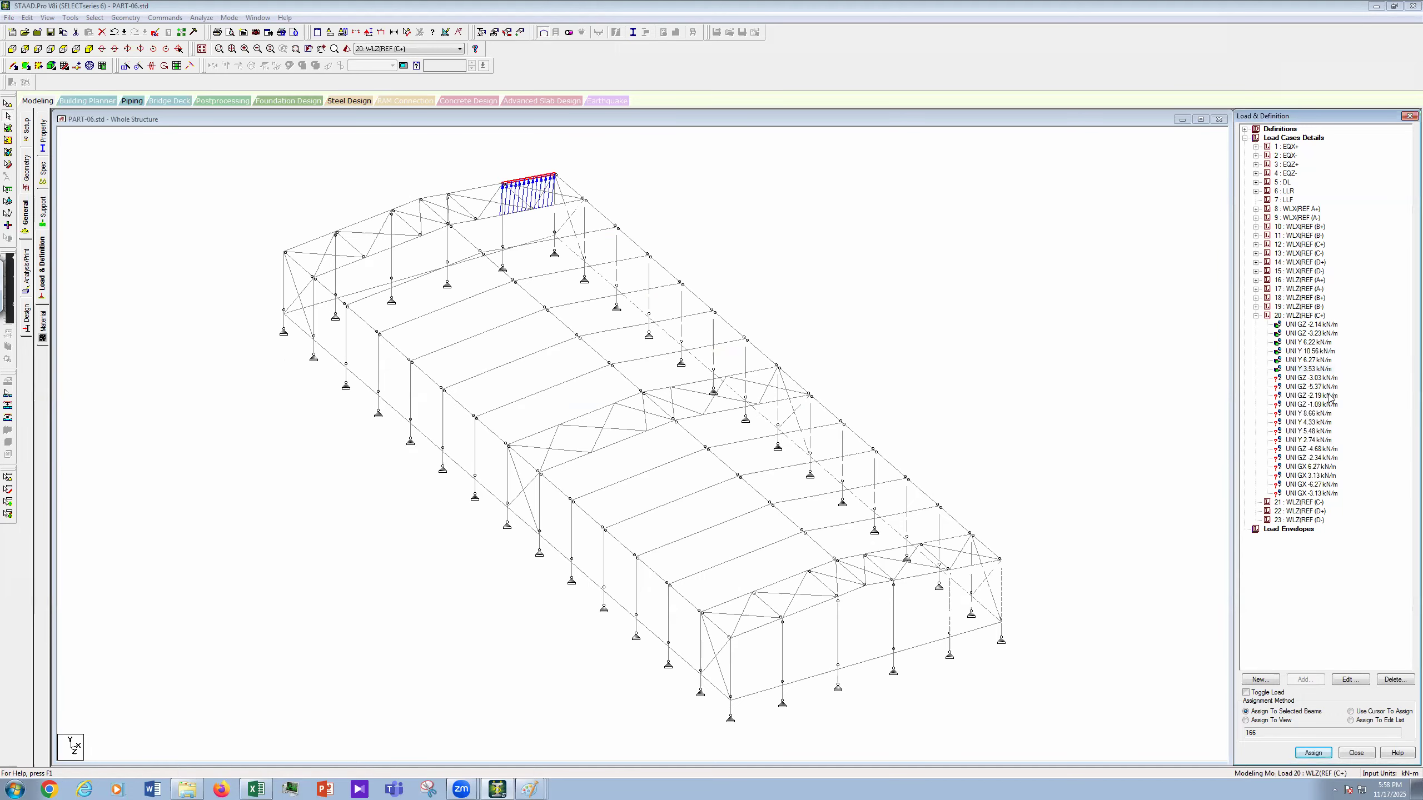
# Step: Assign the GZ -3.03 kN/m load to the far gable's corner column (member 54) and GZ -5.37 kN/m to the adjacent gable column (member 167)
pyautogui.click(1319, 379)
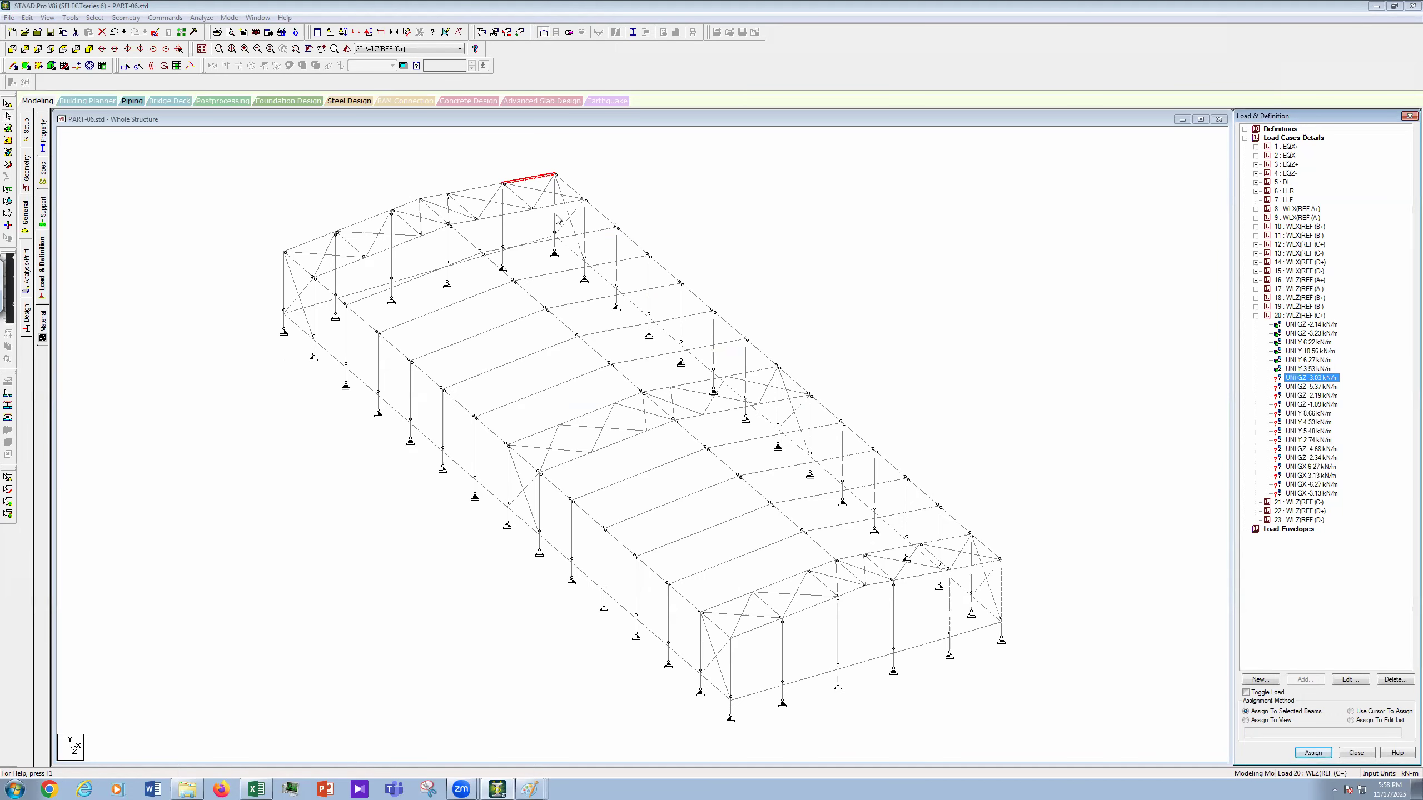
pyautogui.click(1314, 752)
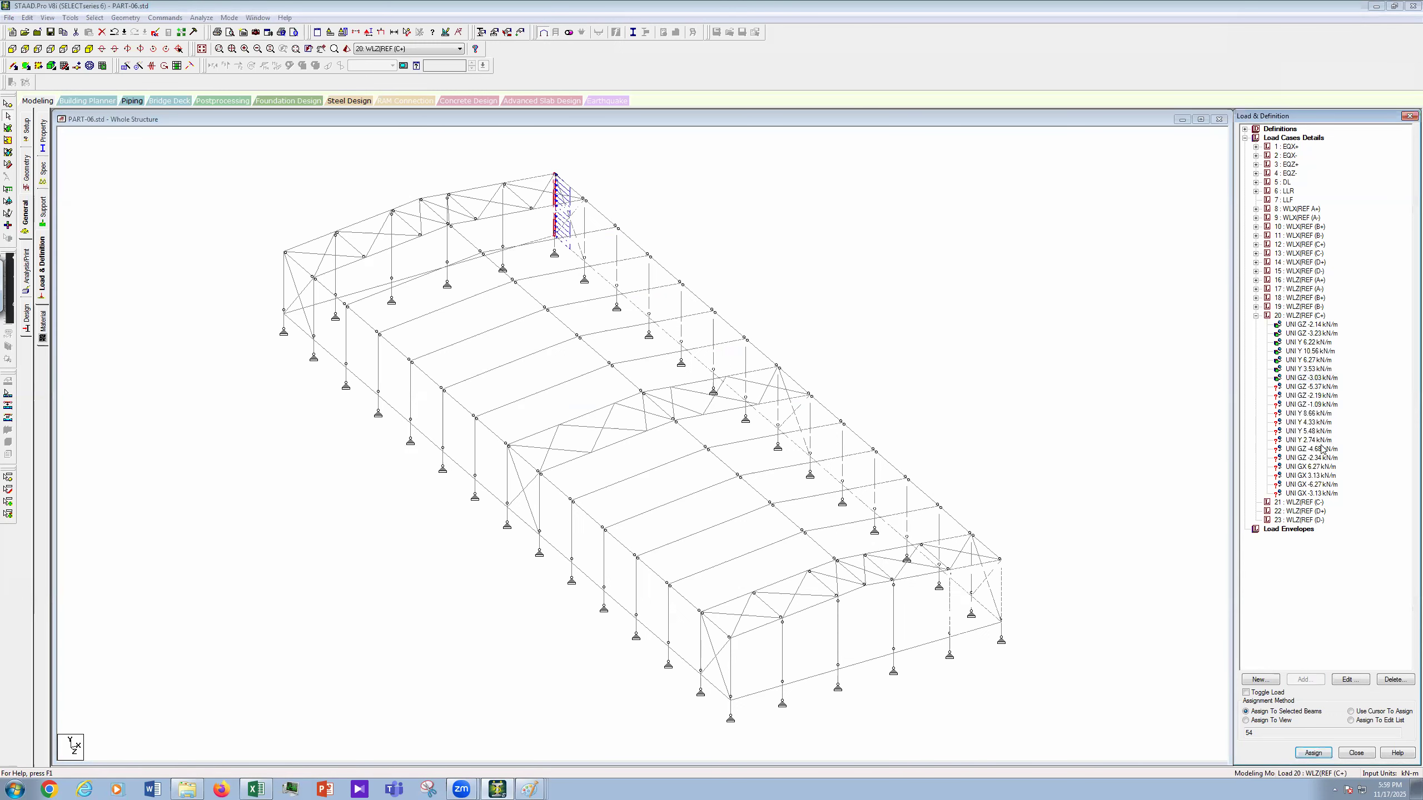
pyautogui.click(1319, 388)
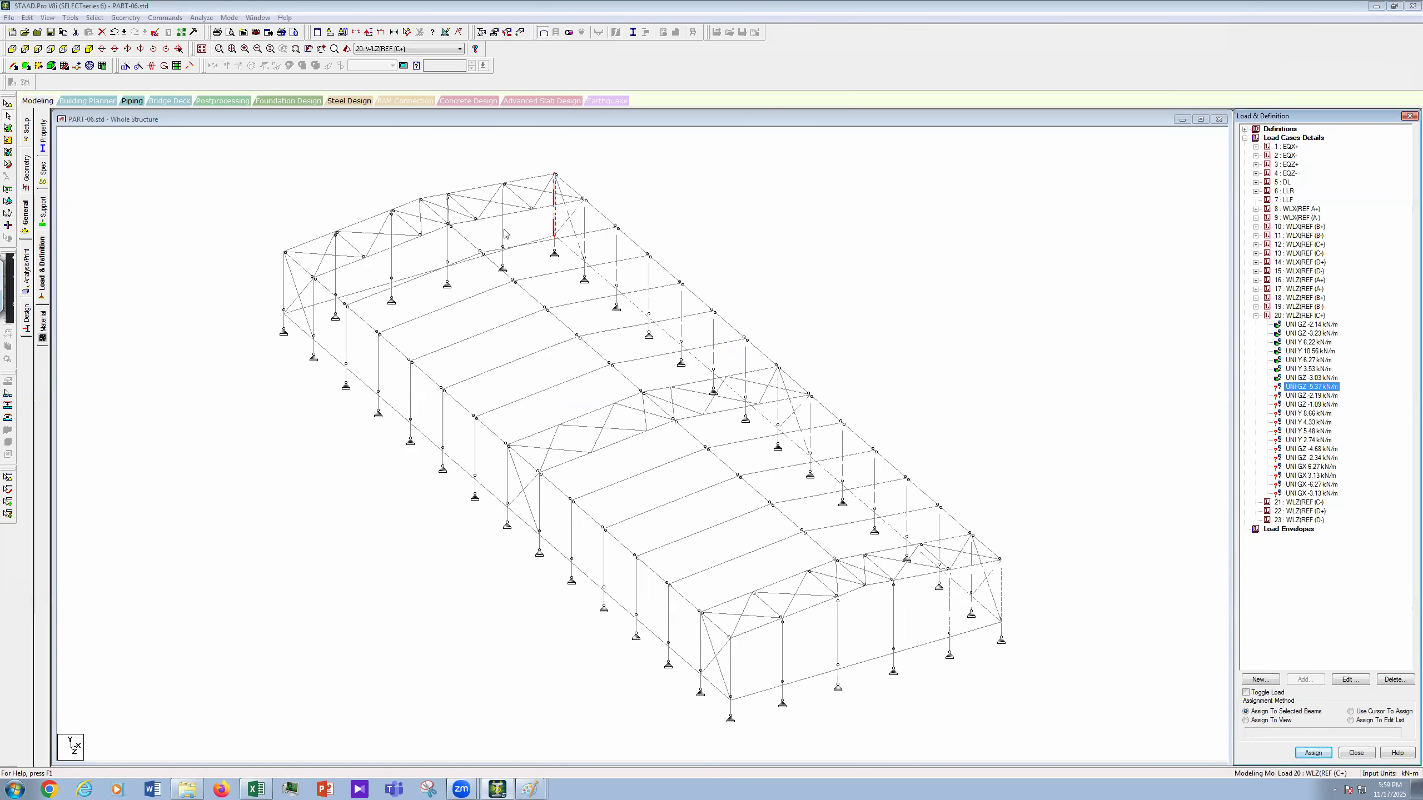
pyautogui.click(1316, 752)
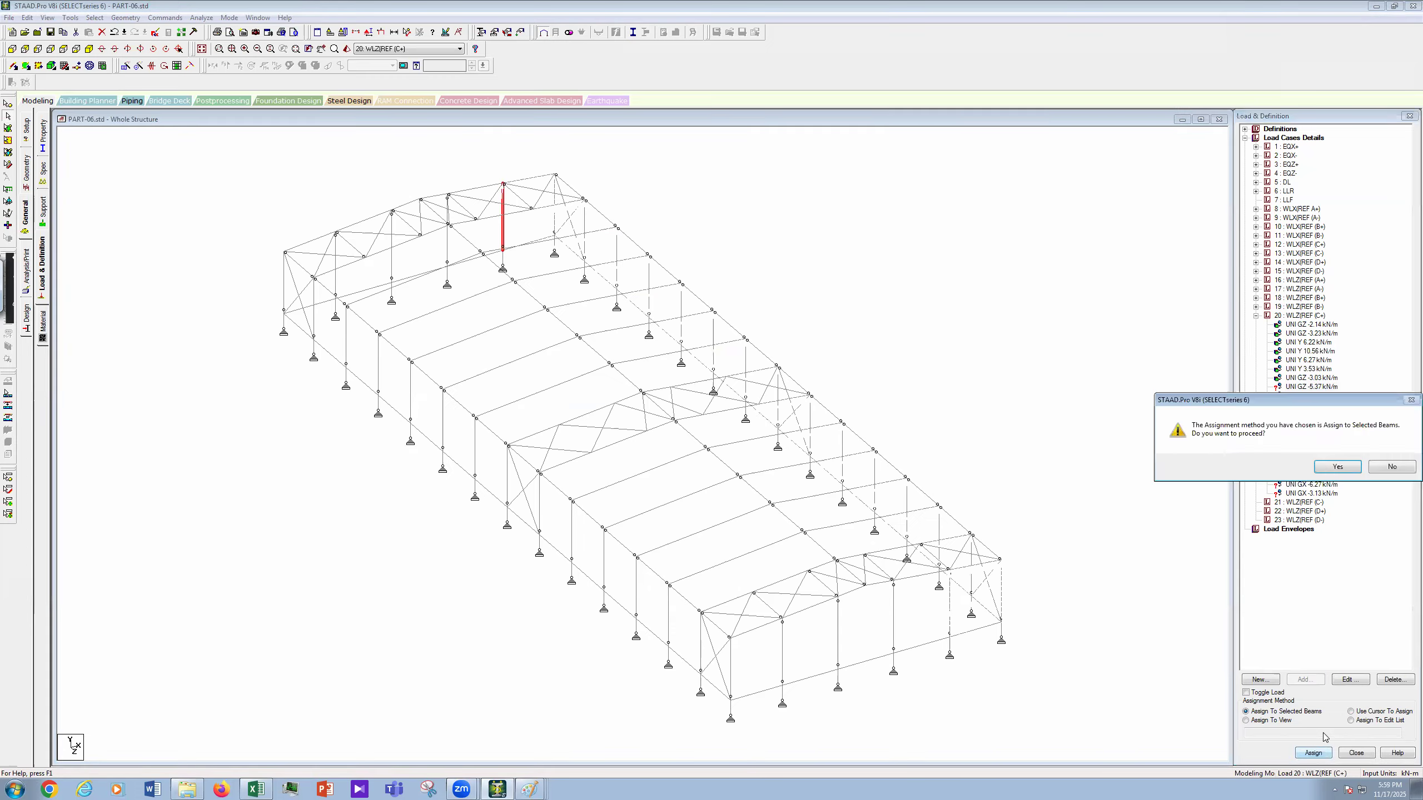
pyautogui.click(1337, 466)
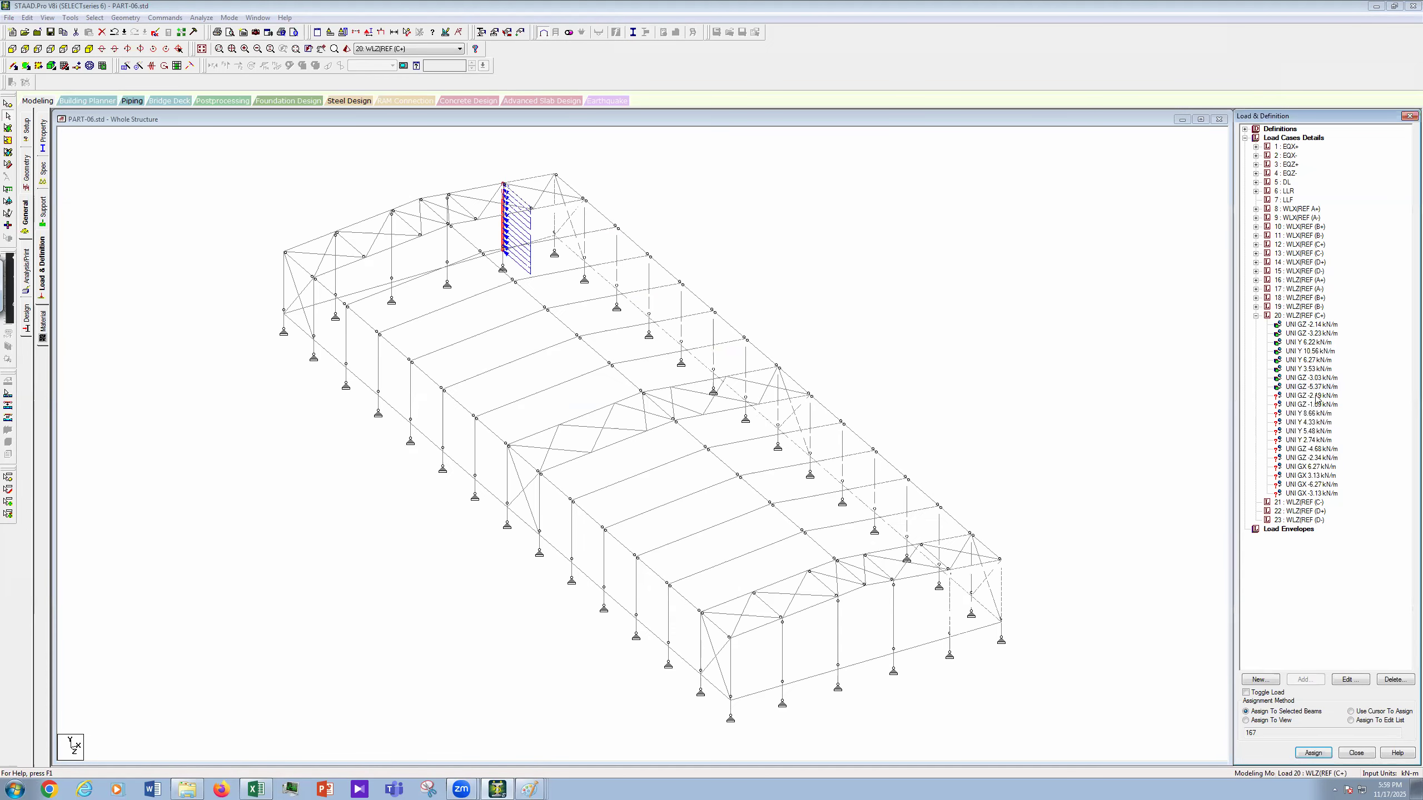
# Step: Assign the GZ -2.19 kN/m load to the three remaining intermediate columns of the near gable
pyautogui.click(1314, 396)
pyautogui.click(891, 626)
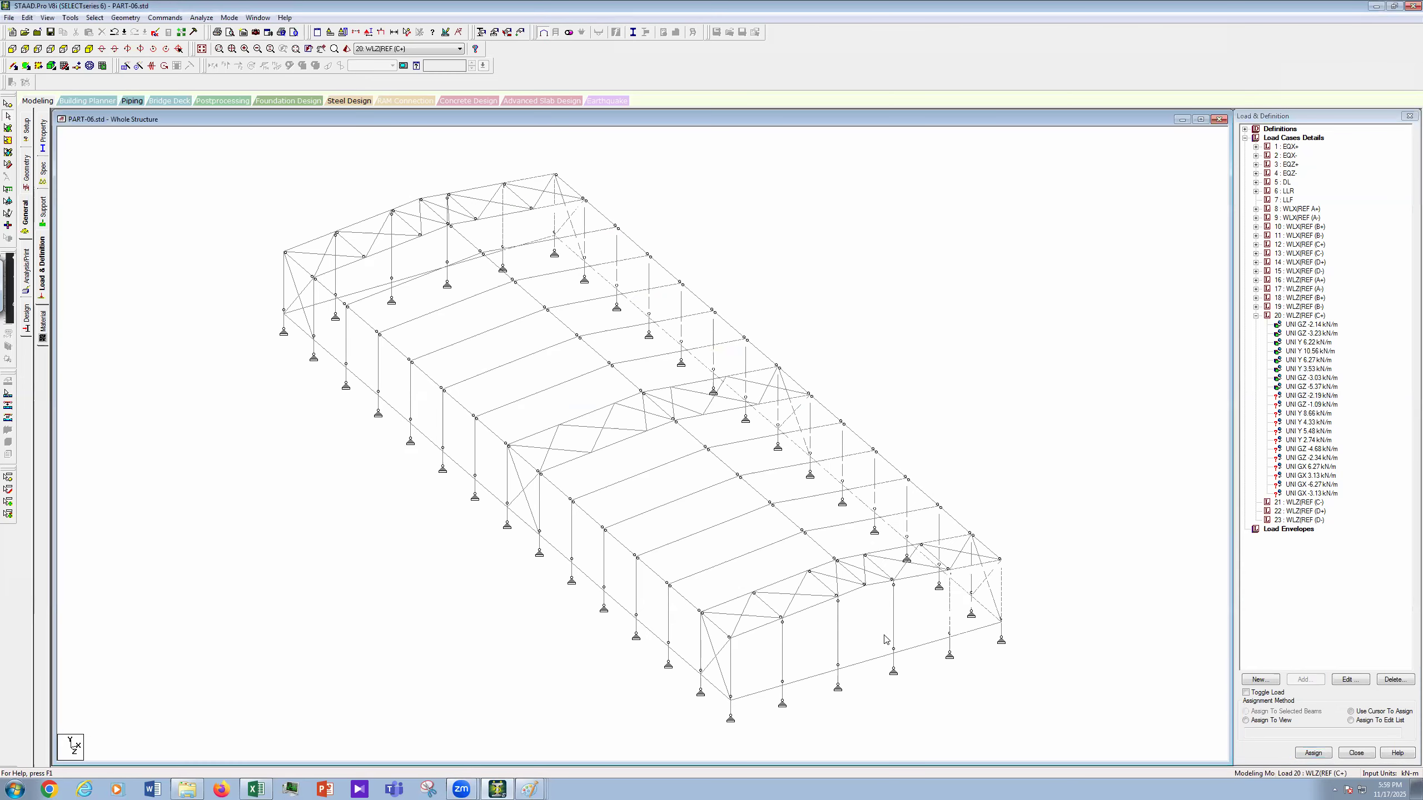
pyautogui.click(839, 643)
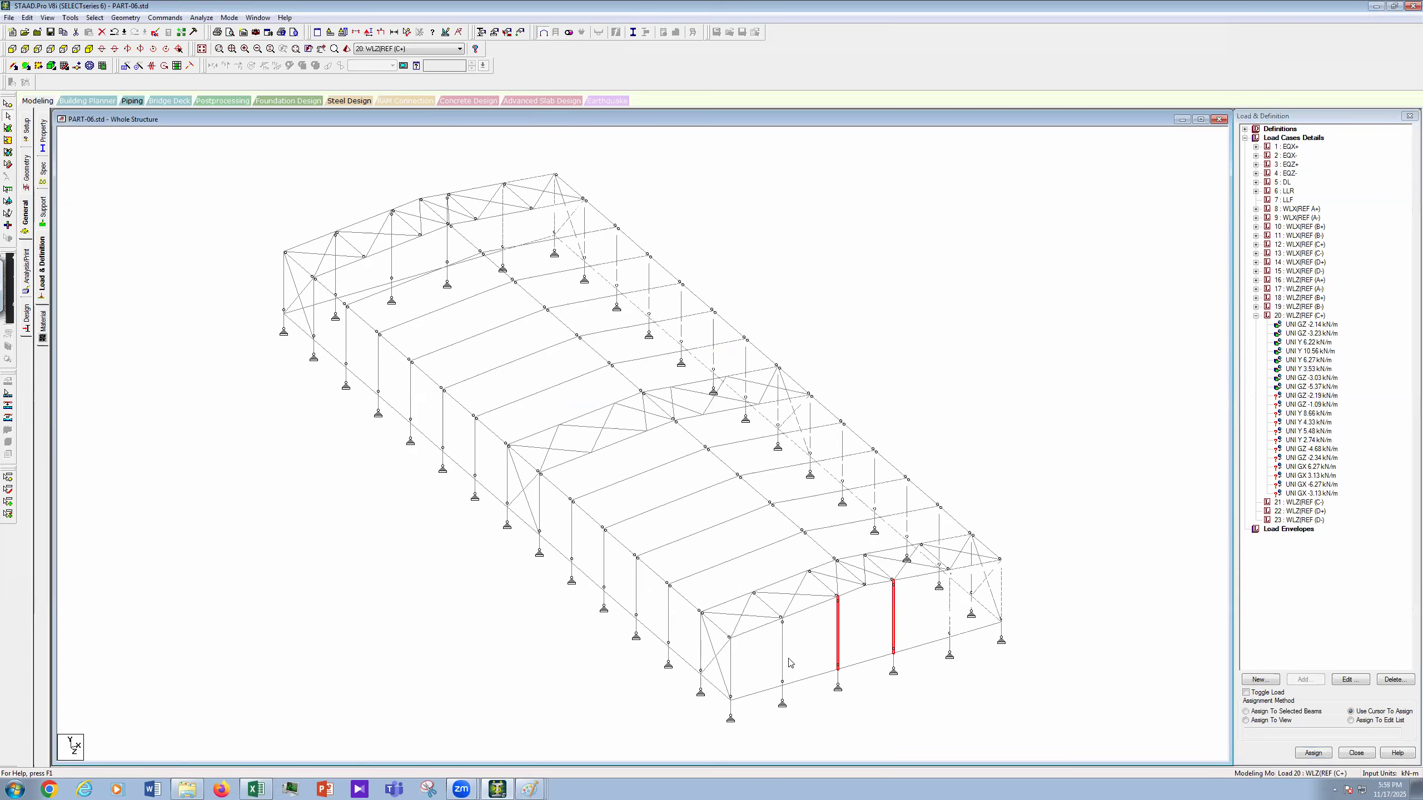
pyautogui.click(782, 676)
pyautogui.click(1313, 753)
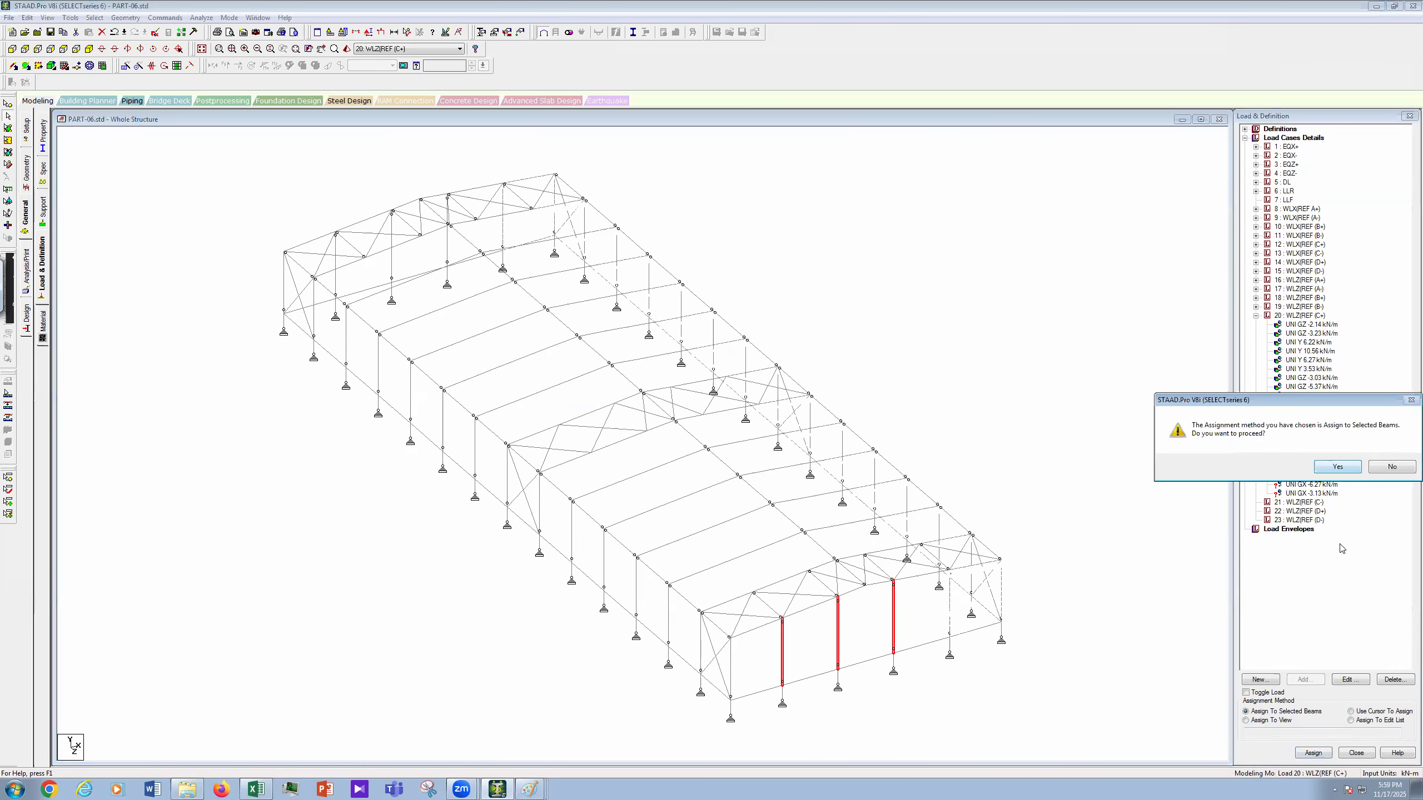
pyautogui.click(1338, 466)
# Step: Assign the GZ -1.09 kN/m load to the near gable's corner column on the near long wall (member 53)
pyautogui.click(1312, 405)
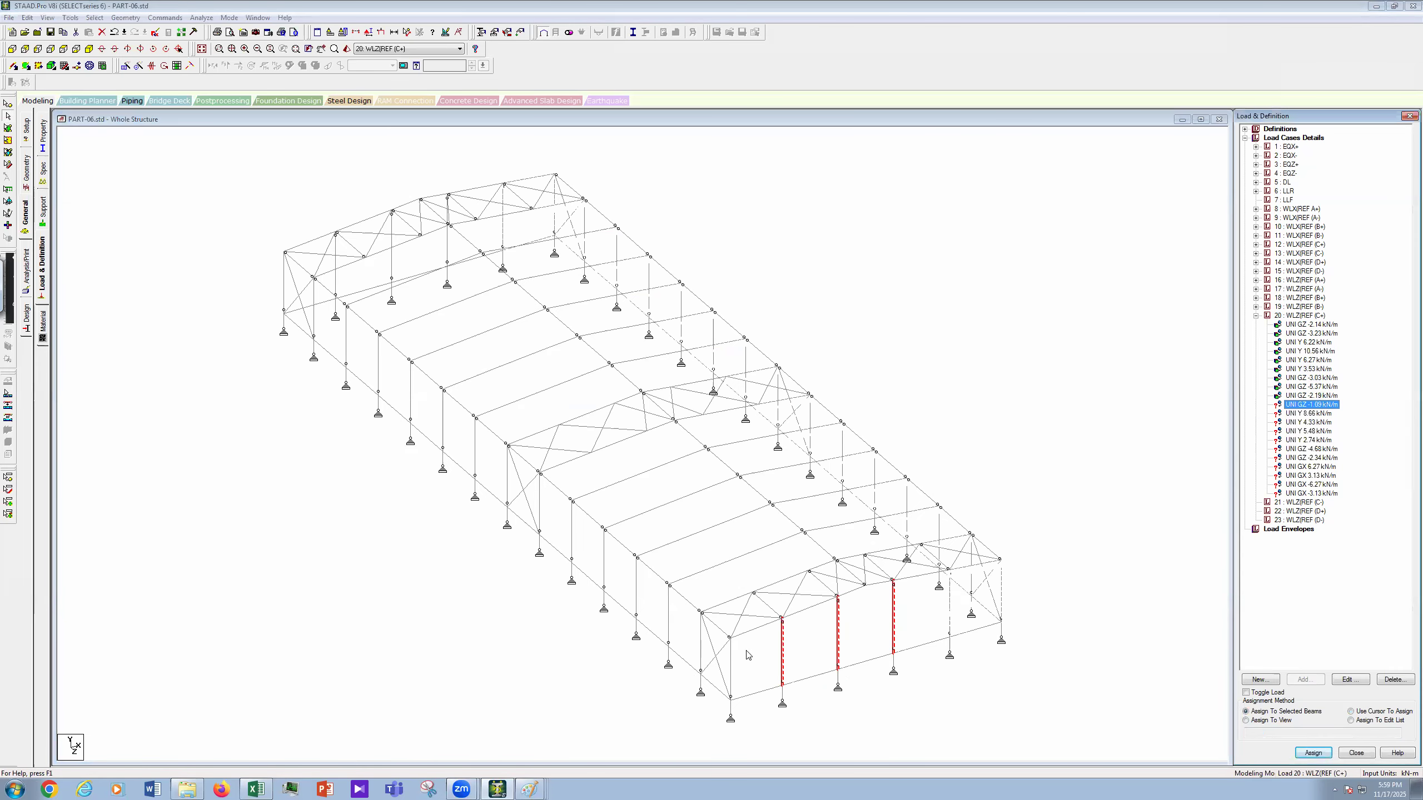
pyautogui.click(732, 687)
pyautogui.click(1313, 751)
pyautogui.click(1345, 509)
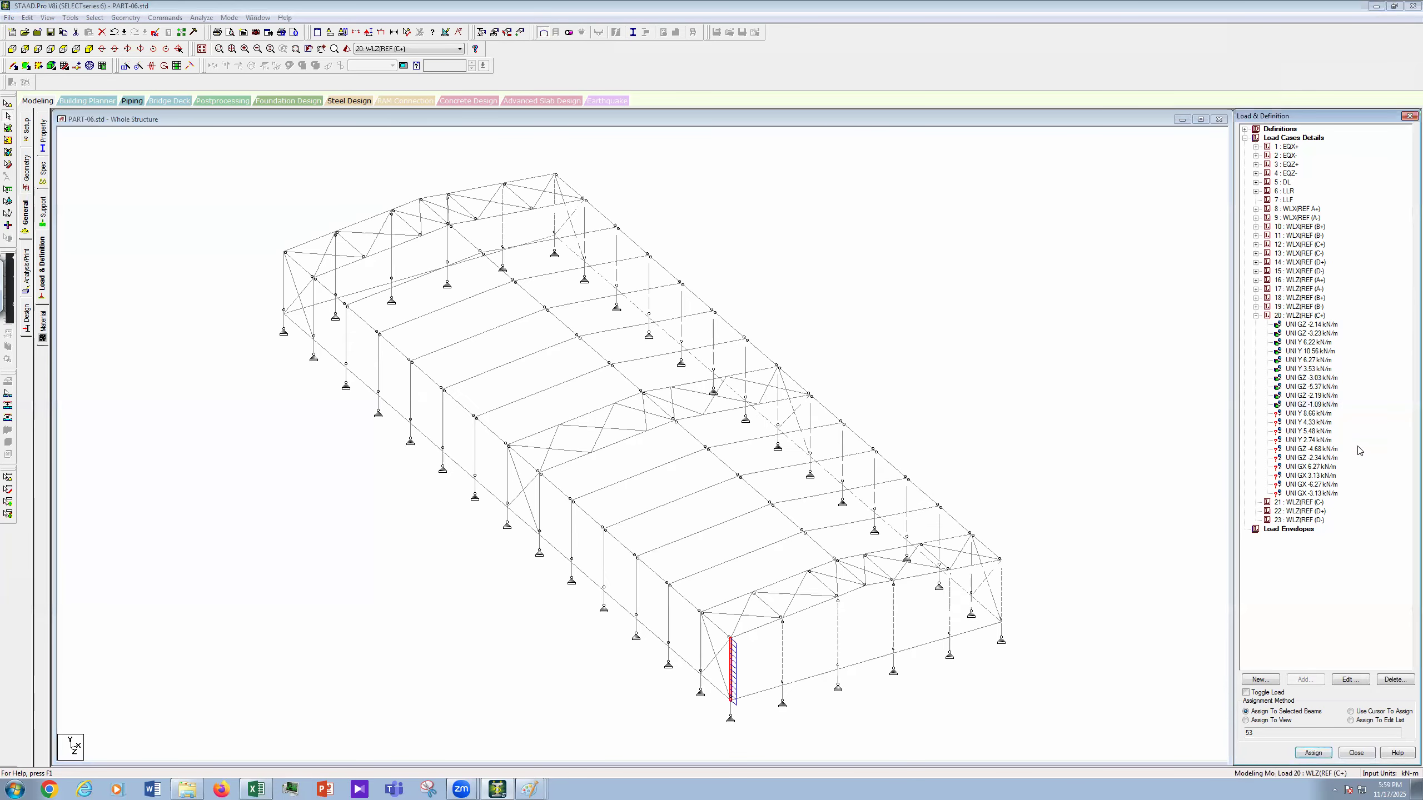
# Step: Assign the local Y 8.66 kN/m load to all remaining rafter segments of the three interior frames nearest the near gable
pyautogui.click(1323, 416)
pyautogui.keyDown('ctrl'); pyautogui.click(849, 557); pyautogui.keyUp('ctrl')
pyautogui.keyDown('ctrl'); pyautogui.click(879, 552); pyautogui.keyUp('ctrl')
pyautogui.keyDown('ctrl'); pyautogui.click(782, 581); pyautogui.keyUp('ctrl')
pyautogui.keyDown('ctrl'); pyautogui.click(735, 601); pyautogui.keyUp('ctrl')
pyautogui.keyDown('ctrl'); pyautogui.click(704, 570); pyautogui.keyUp('ctrl')
pyautogui.keyDown('ctrl'); pyautogui.click(791, 536); pyautogui.keyUp('ctrl')
pyautogui.keyDown('ctrl'); pyautogui.click(828, 528); pyautogui.keyUp('ctrl')
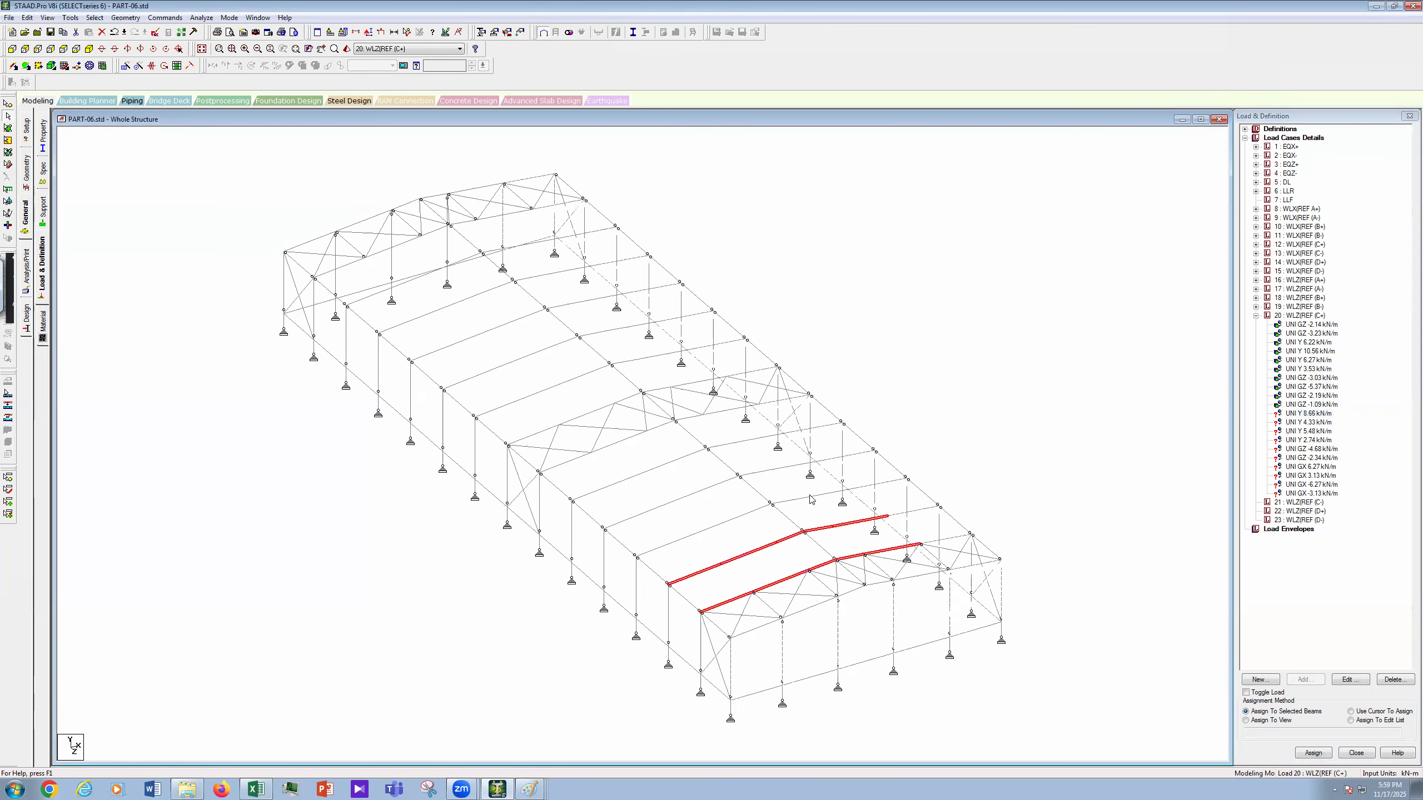
pyautogui.keyDown('ctrl'); pyautogui.click(780, 504); pyautogui.keyUp('ctrl')
pyautogui.keyDown('ctrl'); pyautogui.click(722, 524); pyautogui.keyUp('ctrl')
pyautogui.keyDown('ctrl'); pyautogui.click(662, 554); pyautogui.keyUp('ctrl')
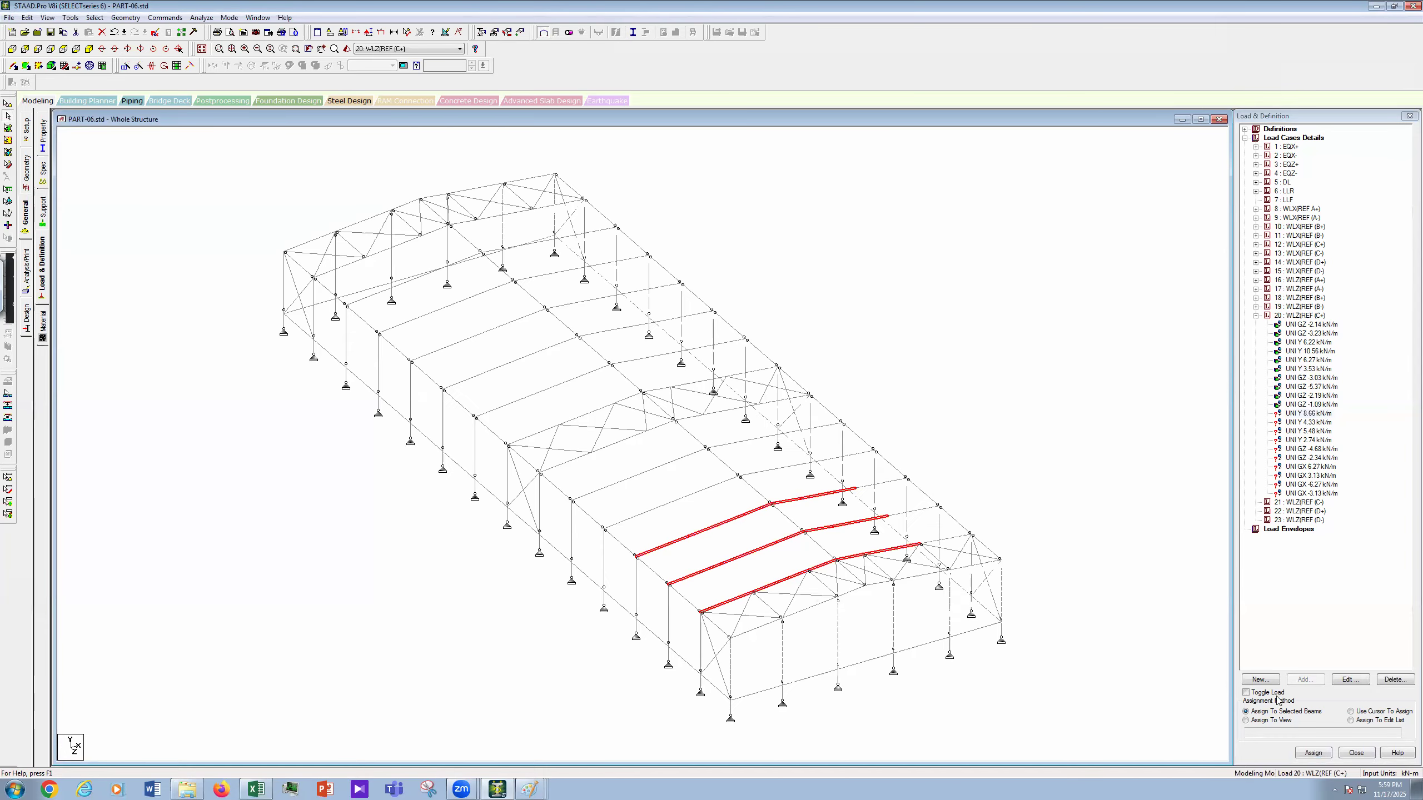
pyautogui.click(1311, 753)
pyautogui.click(1347, 466)
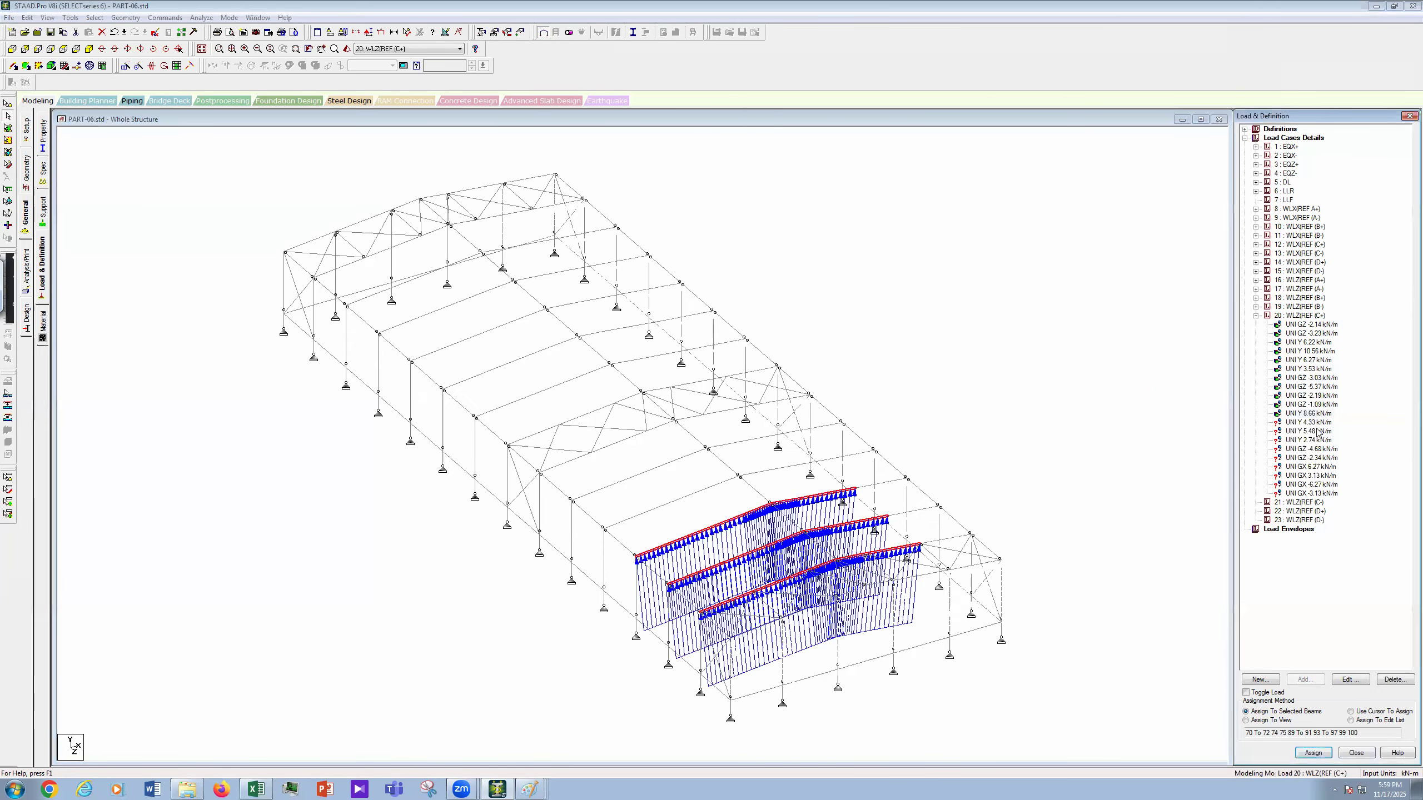
# Step: Assign the local Y 4.33 kN/m load to the near gable's remaining rafter segments, from the near corner to member 84
pyautogui.click(760, 628)
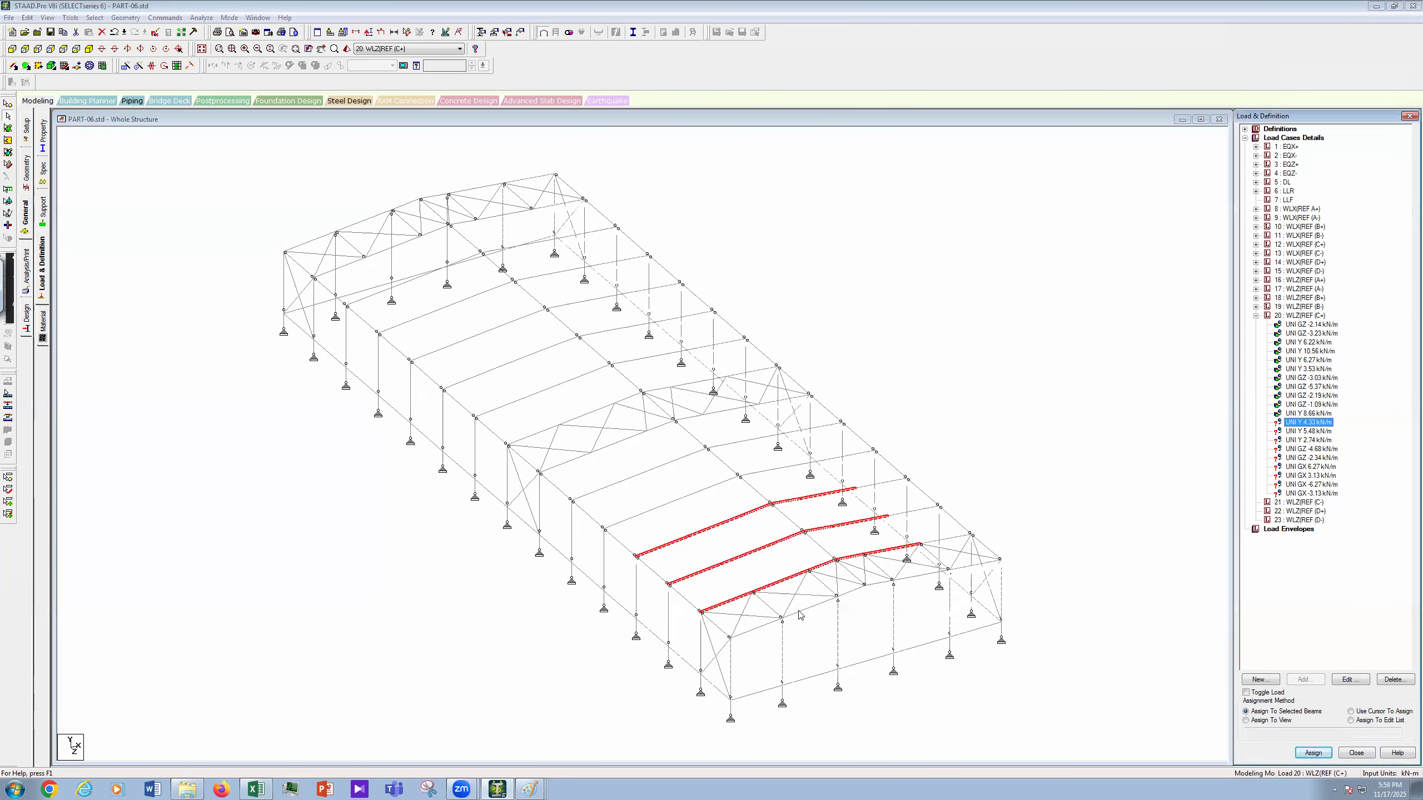
pyautogui.keyDown('ctrl'); pyautogui.click(800, 611); pyautogui.keyUp('ctrl')
pyautogui.keyDown('ctrl'); pyautogui.click(879, 587); pyautogui.keyUp('ctrl')
pyautogui.keyDown('ctrl'); pyautogui.click(922, 578); pyautogui.keyUp('ctrl')
pyautogui.click(1314, 753)
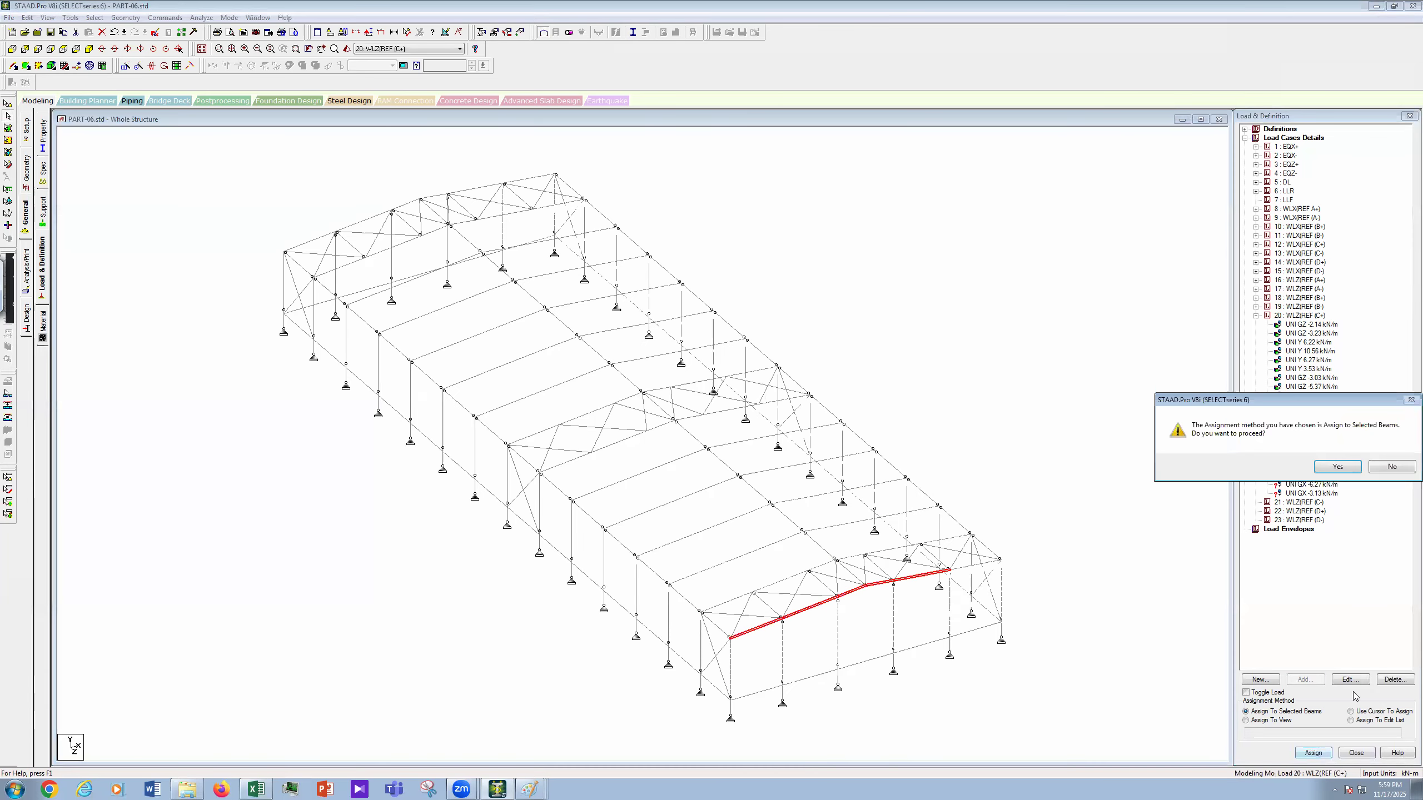
pyautogui.click(1338, 466)
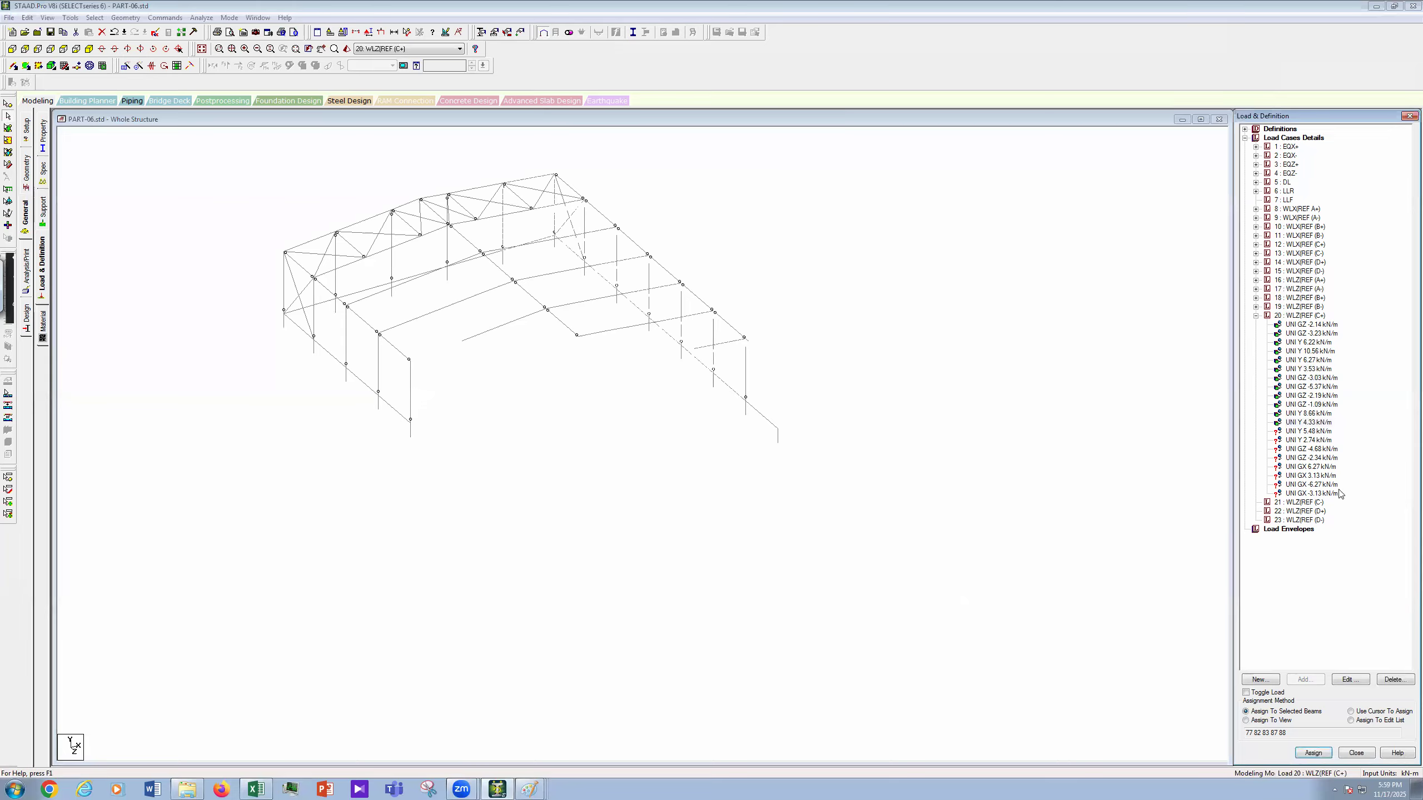
# Step: Assign the local Y 5.48 kN/m load to the ten interior frames nearest the far gable, on all rafter segments except those at the far long wall
pyautogui.click(1308, 431)
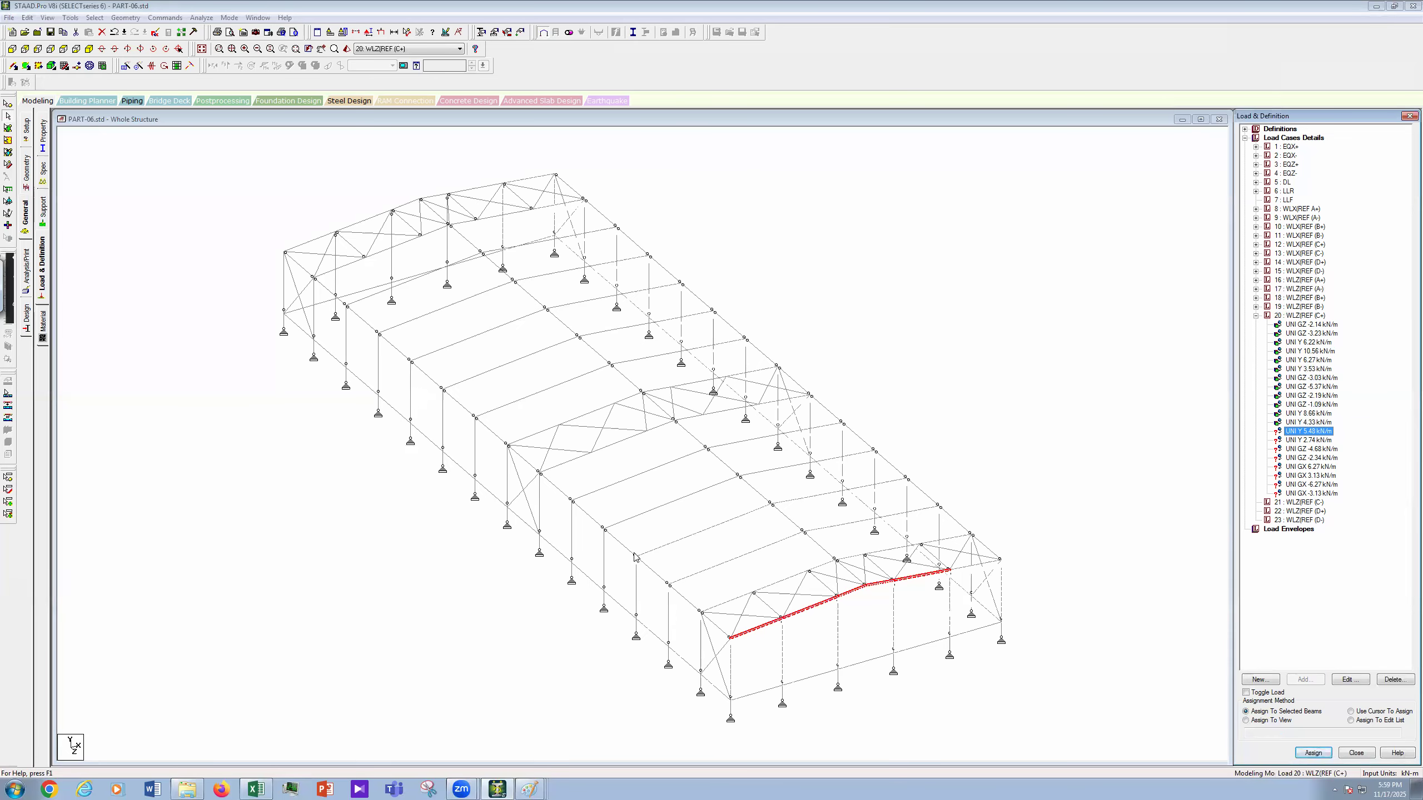
pyautogui.click(681, 501)
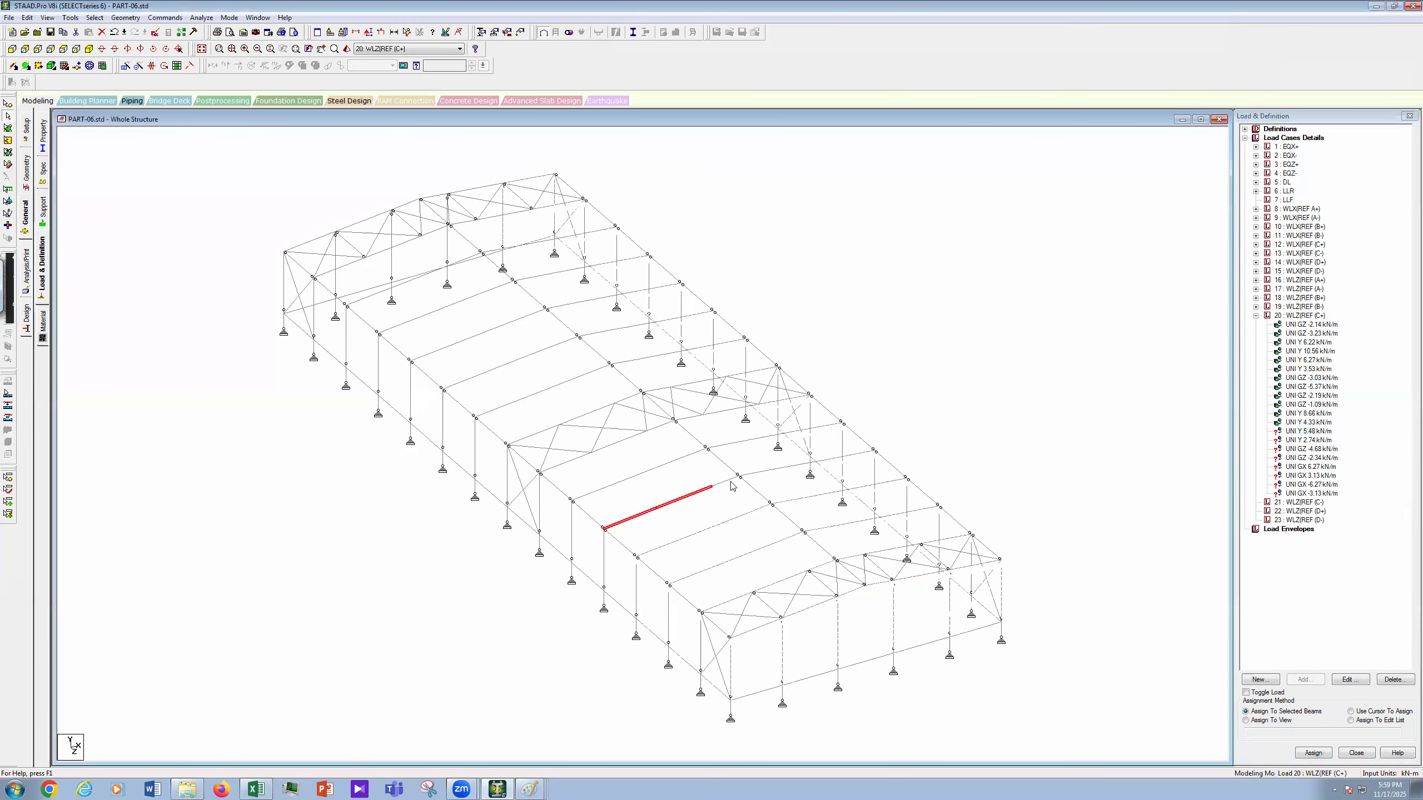
pyautogui.keyDown('ctrl'); pyautogui.click(810, 463); pyautogui.keyUp('ctrl')
pyautogui.keyDown('ctrl'); pyautogui.click(716, 446); pyautogui.keyUp('ctrl')
pyautogui.keyDown('ctrl'); pyautogui.click(666, 464); pyautogui.keyUp('ctrl')
pyautogui.keyDown('ctrl'); pyautogui.click(670, 424); pyautogui.keyUp('ctrl')
pyautogui.keyDown('ctrl'); pyautogui.click(719, 413); pyautogui.keyUp('ctrl')
pyautogui.keyDown('ctrl'); pyautogui.click(672, 386); pyautogui.keyUp('ctrl')
pyautogui.keyDown('ctrl'); pyautogui.click(619, 403); pyautogui.keyUp('ctrl')
pyautogui.keyDown('ctrl'); pyautogui.click(572, 421); pyautogui.keyUp('ctrl')
pyautogui.keyDown('ctrl'); pyautogui.click(638, 409); pyautogui.keyUp('ctrl')
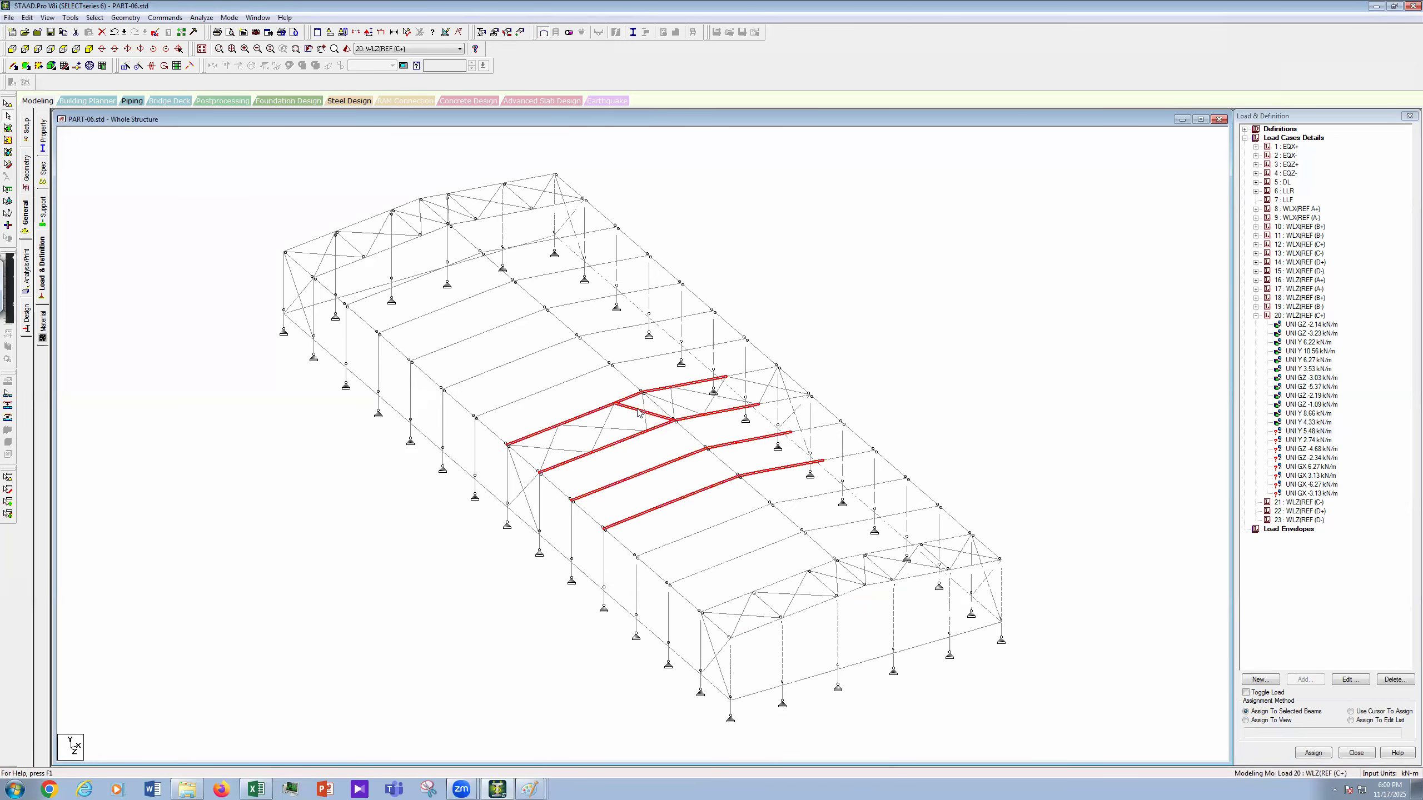
pyautogui.scroll(1, 653, 412)
pyautogui.keyDown('ctrl'); pyautogui.click(629, 360); pyautogui.keyUp('ctrl')
pyautogui.keyDown('ctrl'); pyautogui.click(494, 406); pyautogui.keyUp('ctrl')
pyautogui.keyDown('ctrl'); pyautogui.click(482, 371); pyautogui.keyUp('ctrl')
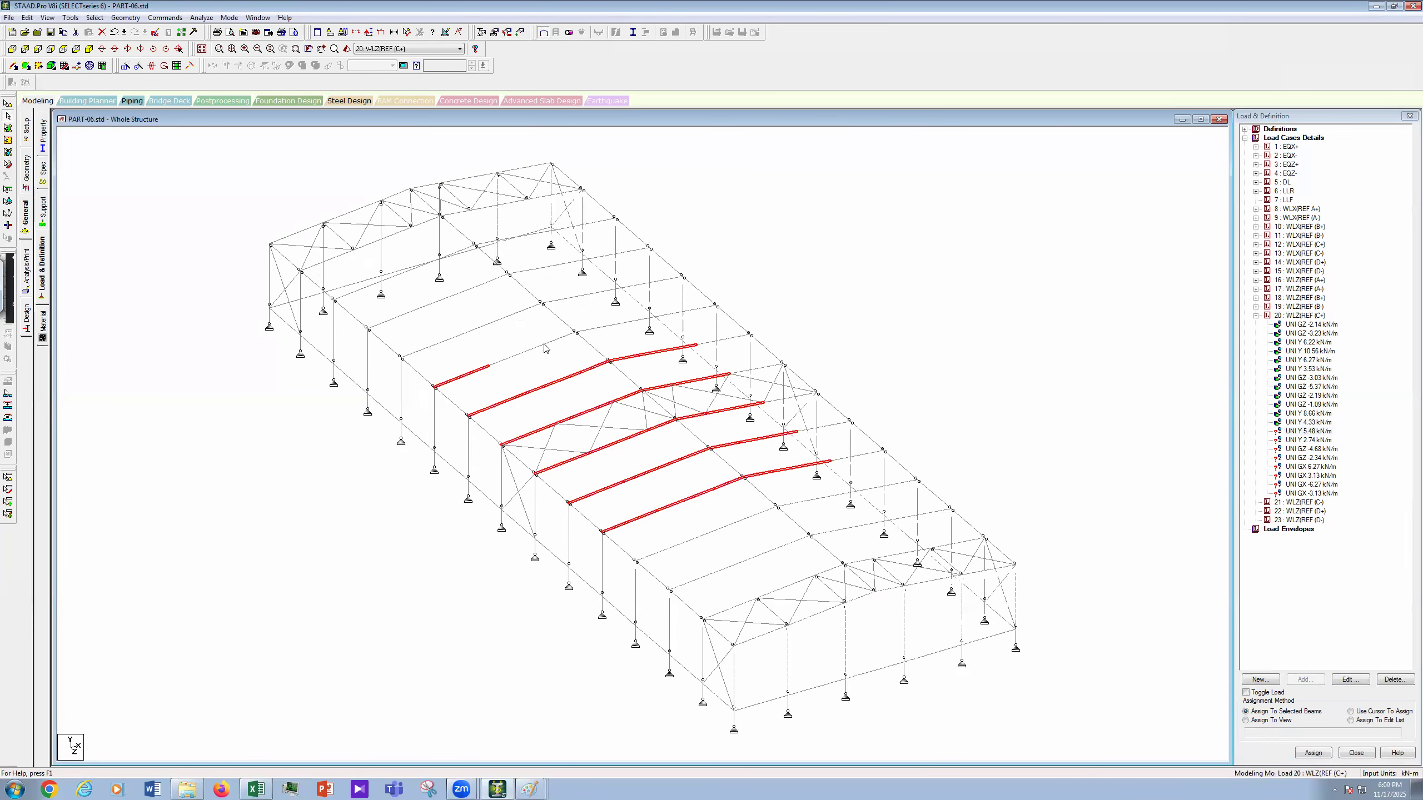
pyautogui.keyDown('ctrl'); pyautogui.click(628, 322); pyautogui.keyUp('ctrl')
pyautogui.keyDown('ctrl'); pyautogui.click(568, 300); pyautogui.keyUp('ctrl')
pyautogui.keyDown('ctrl'); pyautogui.click(495, 322); pyautogui.keyUp('ctrl')
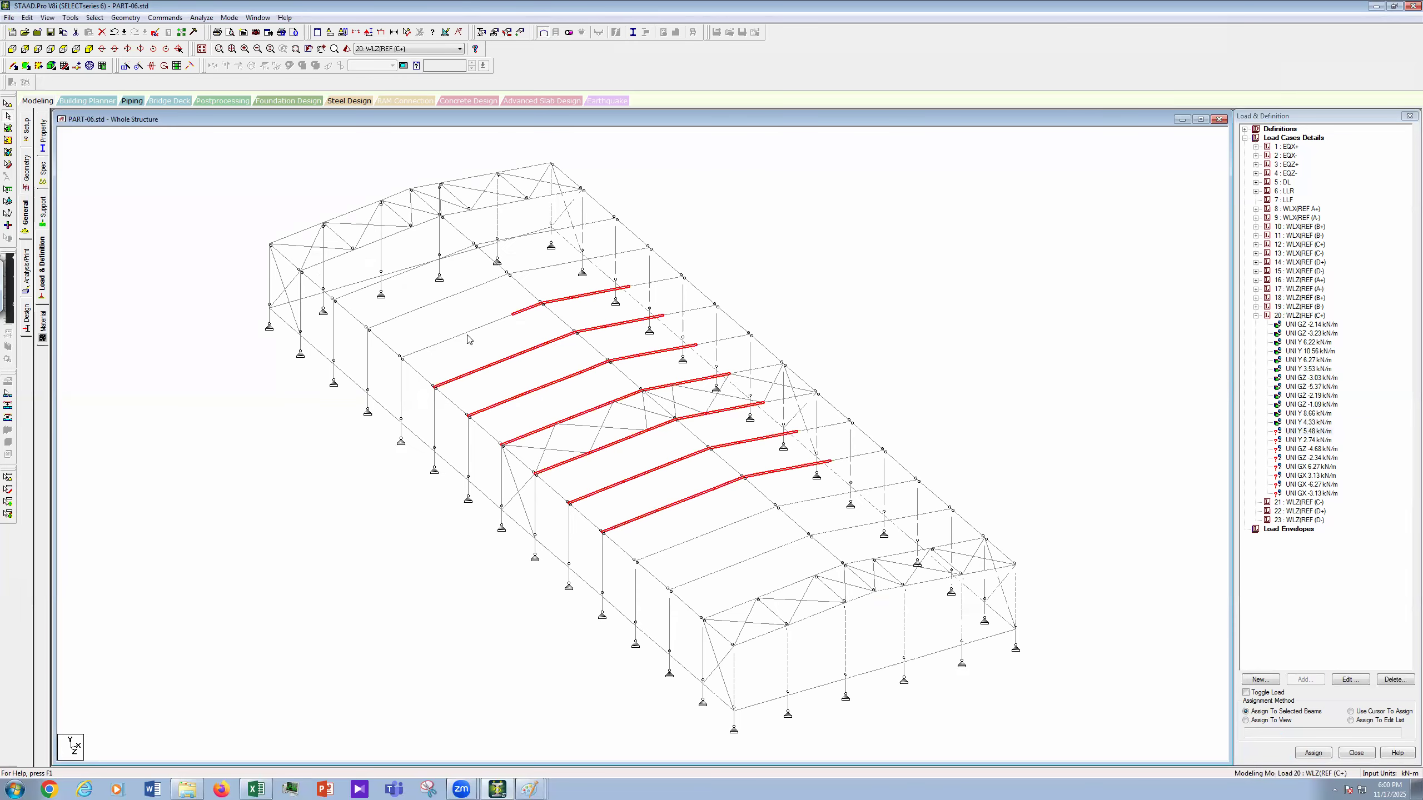
pyautogui.keyDown('ctrl'); pyautogui.click(430, 346); pyautogui.keyUp('ctrl')
pyautogui.keyDown('ctrl'); pyautogui.click(439, 303); pyautogui.keyUp('ctrl')
pyautogui.keyDown('ctrl'); pyautogui.click(494, 280); pyautogui.keyUp('ctrl')
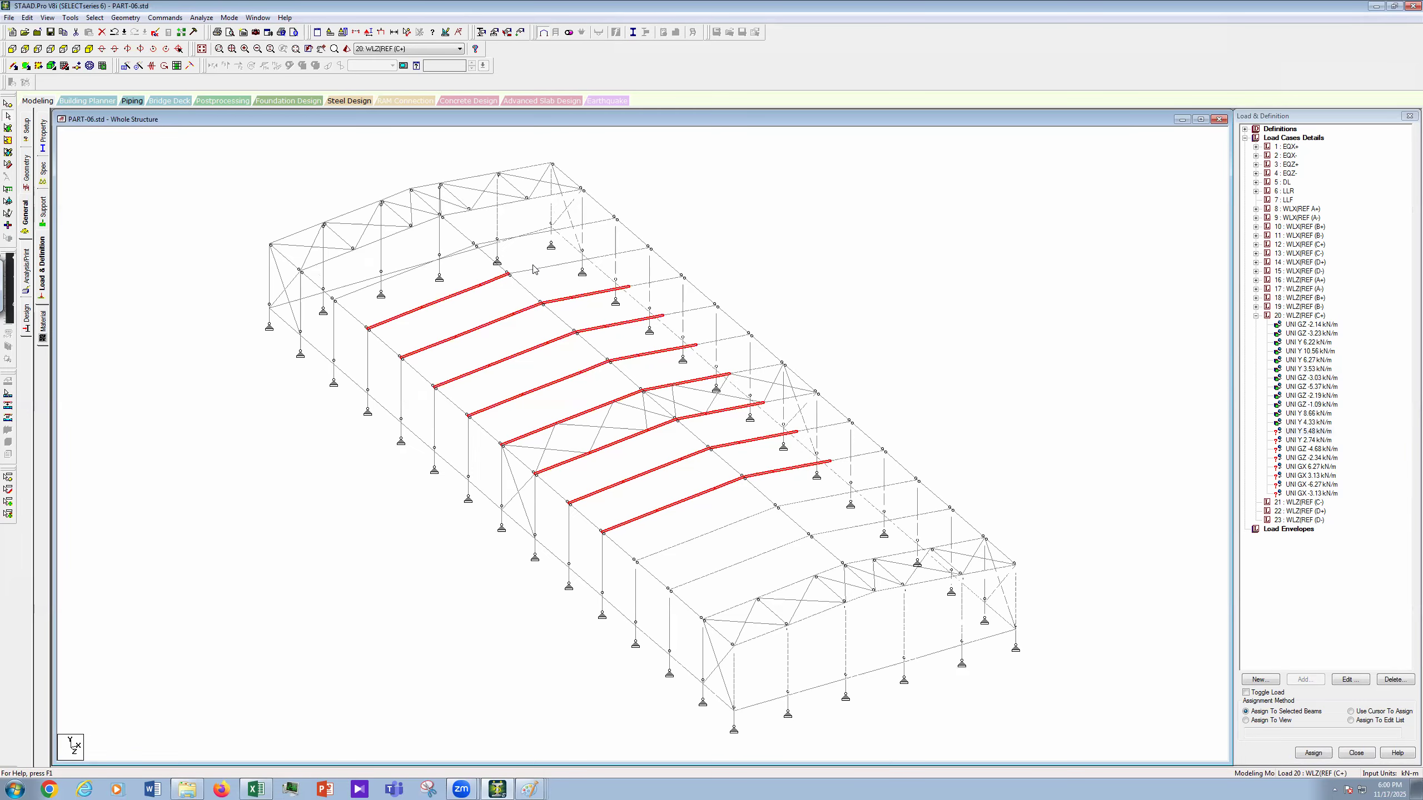
pyautogui.keyDown('ctrl'); pyautogui.click(542, 268); pyautogui.keyUp('ctrl')
pyautogui.keyDown('ctrl'); pyautogui.click(385, 282); pyautogui.keyUp('ctrl')
pyautogui.keyDown('ctrl'); pyautogui.click(460, 252); pyautogui.keyUp('ctrl')
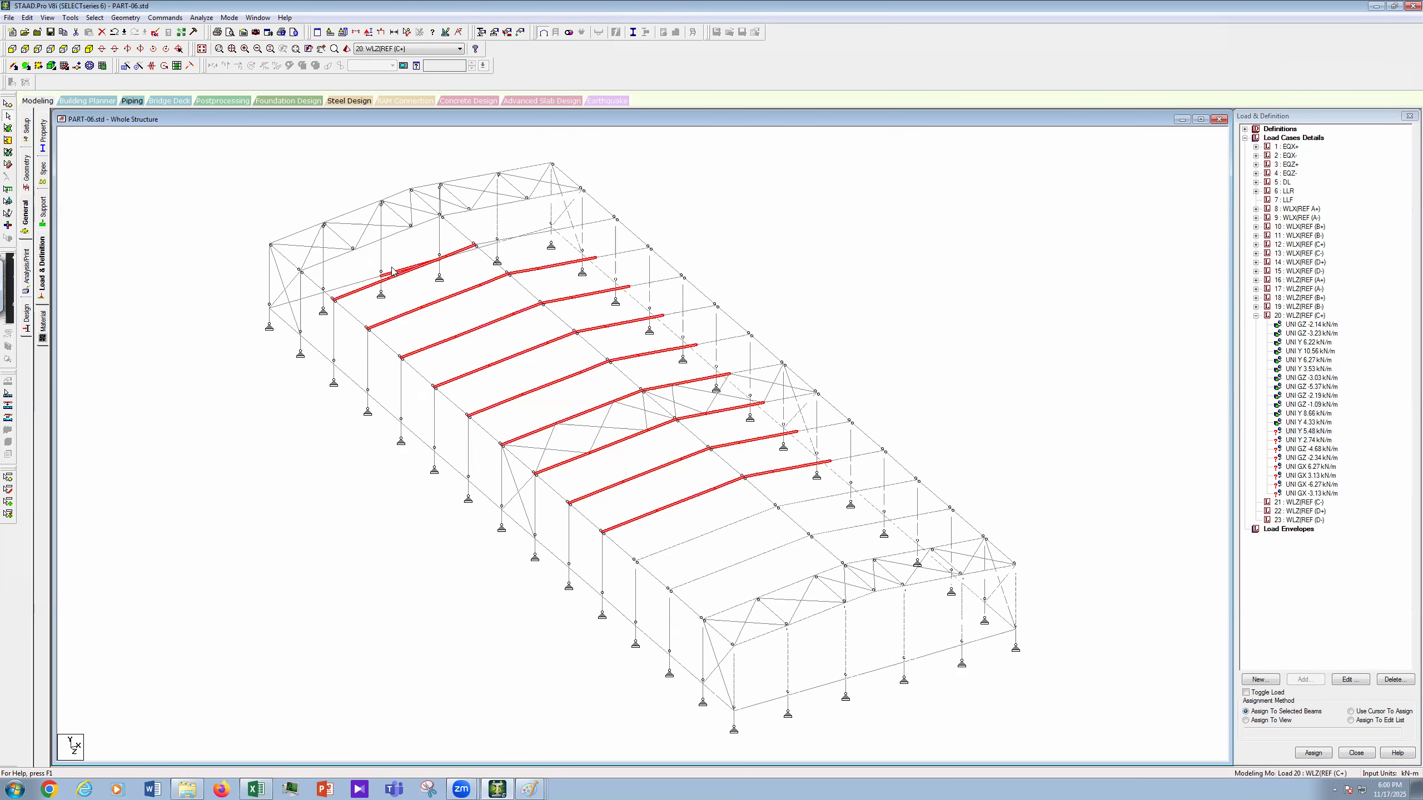
pyautogui.keyDown('ctrl'); pyautogui.click(488, 243); pyautogui.keyUp('ctrl')
pyautogui.scroll(1, 561, 285)
pyautogui.click(127, 49)
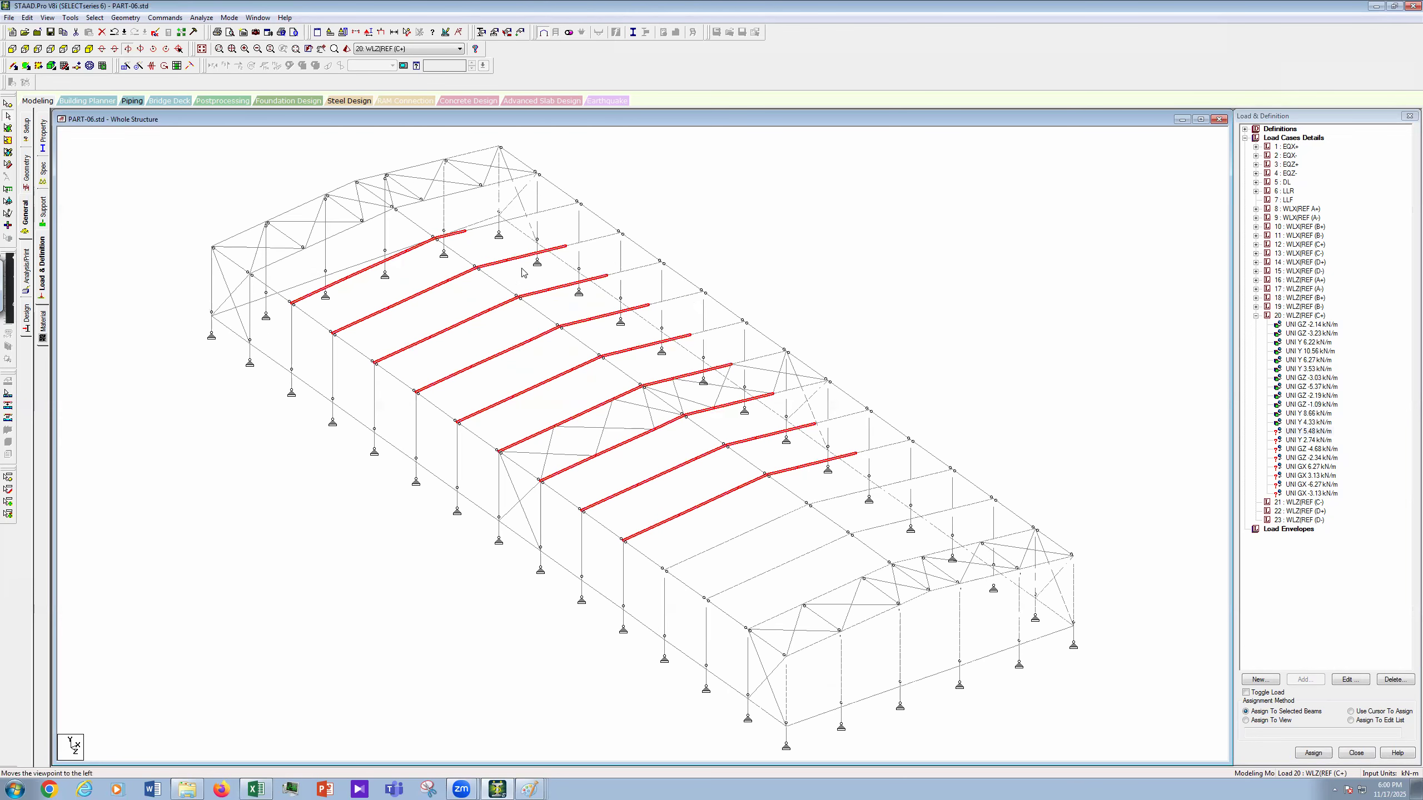
pyautogui.keyDown('ctrl'); pyautogui.click(475, 222); pyautogui.keyUp('ctrl')
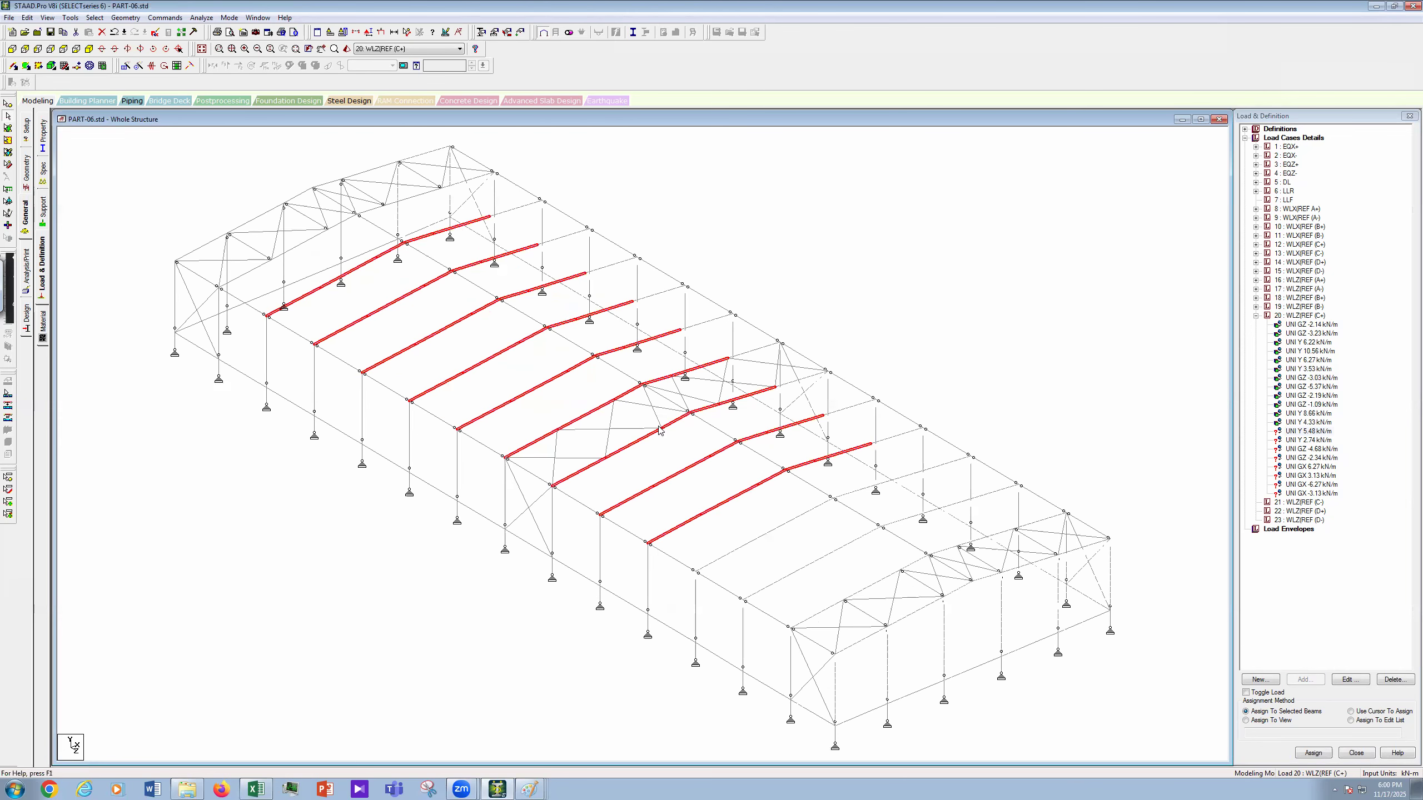
pyautogui.keyDown('ctrl'); pyautogui.click(286, 287); pyautogui.keyUp('ctrl')
pyautogui.keyDown('ctrl'); pyautogui.click(346, 255); pyautogui.keyUp('ctrl')
pyautogui.keyDown('ctrl'); pyautogui.click(364, 233); pyautogui.keyUp('ctrl')
pyautogui.keyDown('ctrl'); pyautogui.click(432, 221); pyautogui.keyUp('ctrl')
pyautogui.keyDown('ctrl'); pyautogui.click(337, 229); pyautogui.keyUp('ctrl')
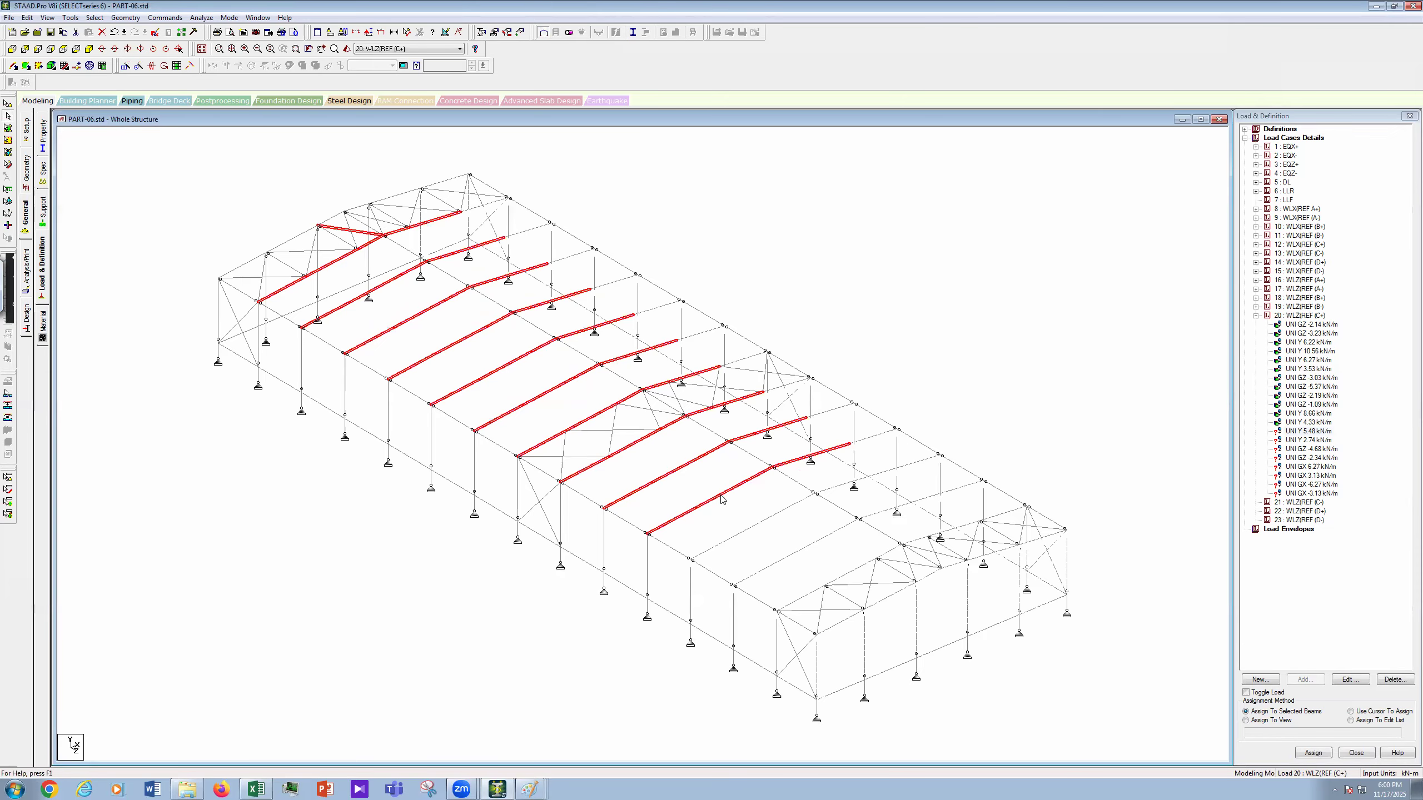
pyautogui.scroll(-1, 721, 494)
pyautogui.scroll(1, 1320, 670)
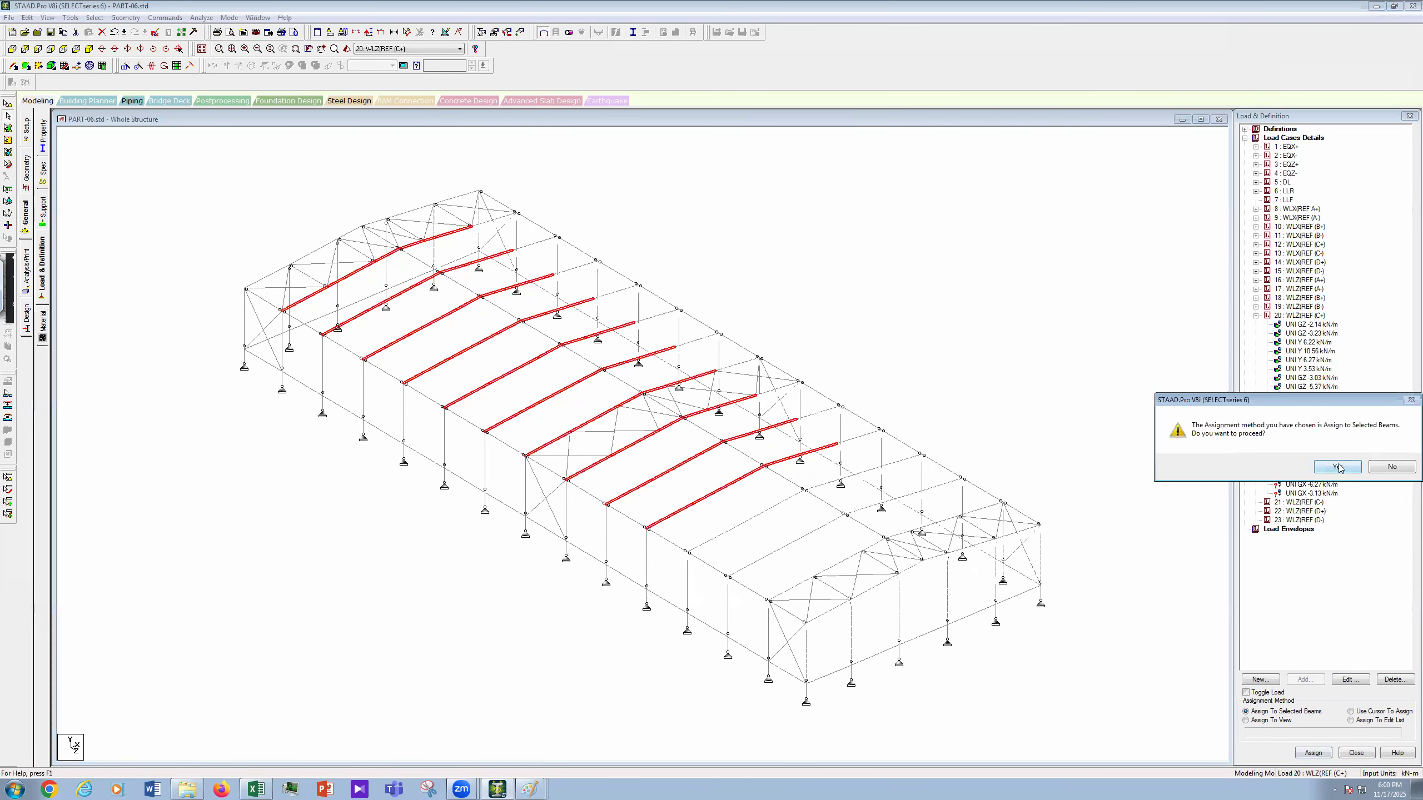
pyautogui.click(1338, 468)
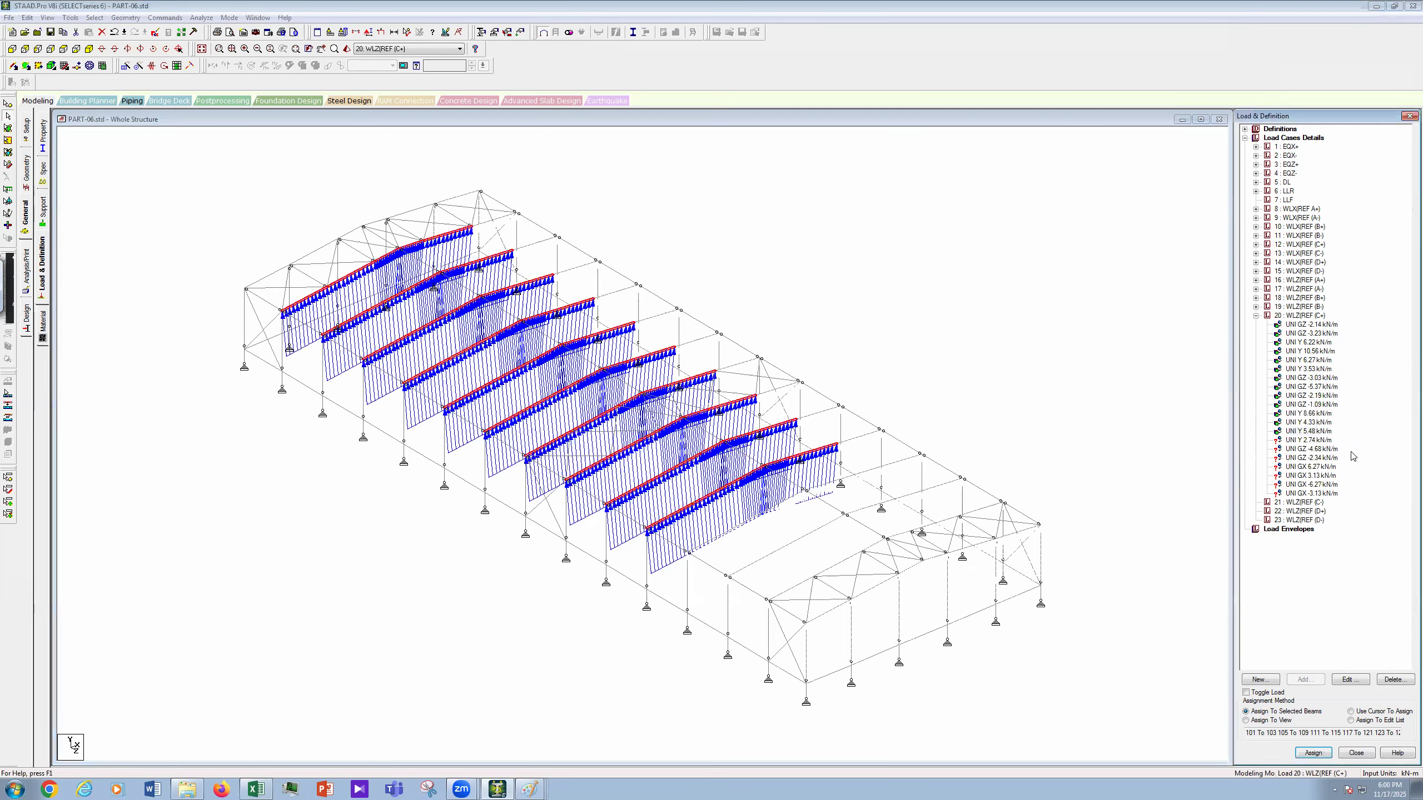
# Step: Assign the local Y 2.74 kN/m load to the far gable's rafter segments from the near-long-wall corner, leaving out the last segment (members 161, 164, 165, 169, 170)
pyautogui.click(1301, 441)
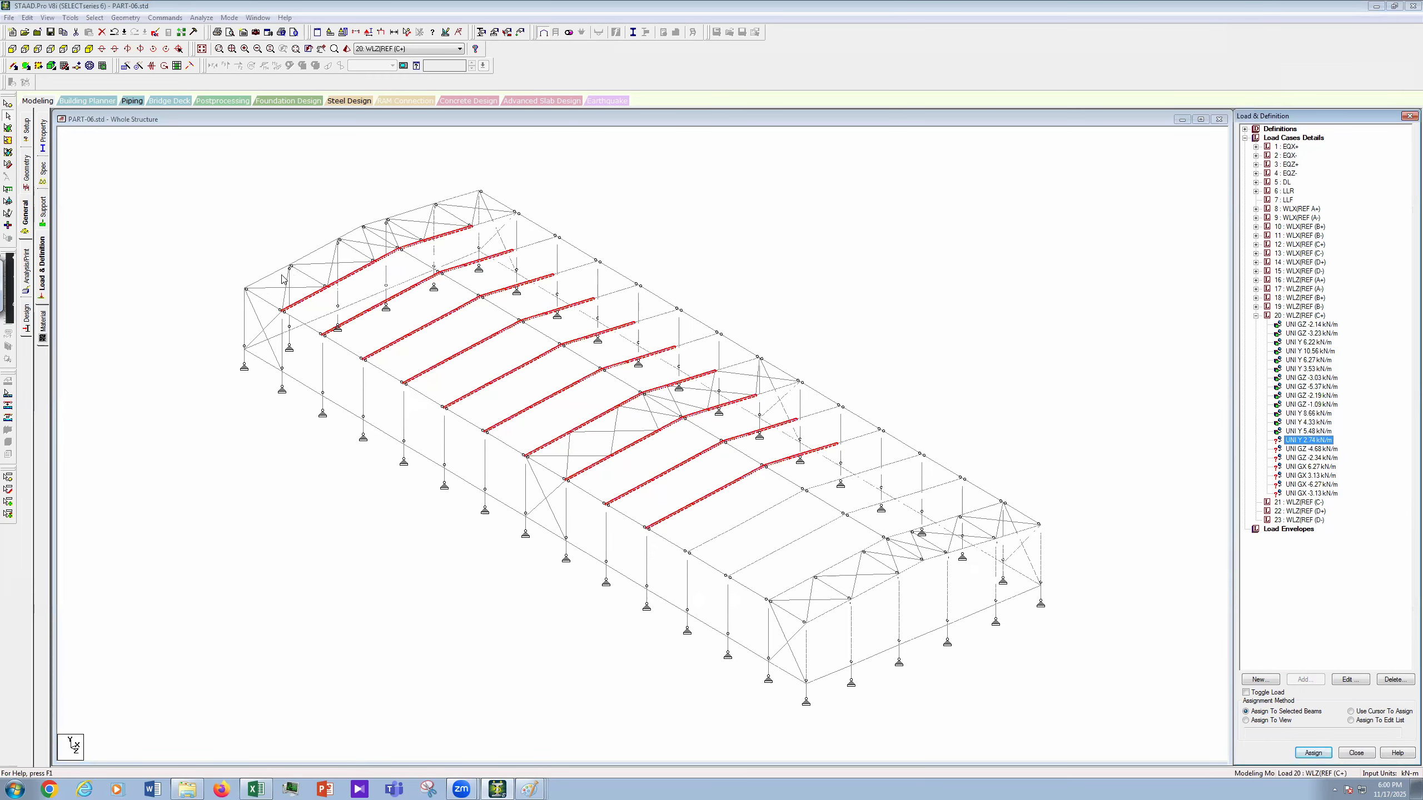
pyautogui.click(282, 271)
pyautogui.keyDown('ctrl'); pyautogui.click(315, 252); pyautogui.keyUp('ctrl')
pyautogui.keyDown('ctrl'); pyautogui.click(350, 234); pyautogui.keyUp('ctrl')
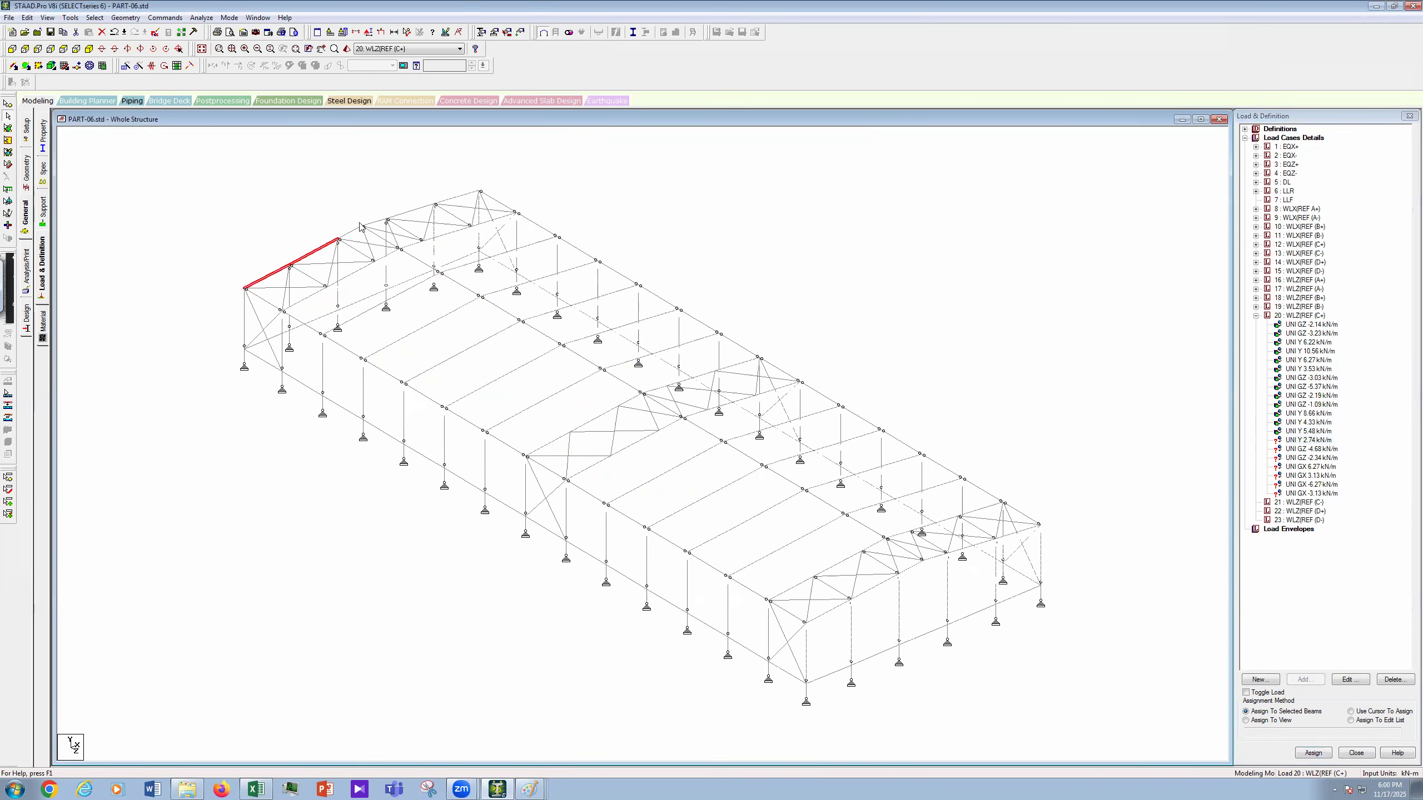
pyautogui.keyDown('ctrl'); pyautogui.click(374, 222); pyautogui.keyUp('ctrl')
pyautogui.keyDown('ctrl'); pyautogui.click(427, 206); pyautogui.keyUp('ctrl')
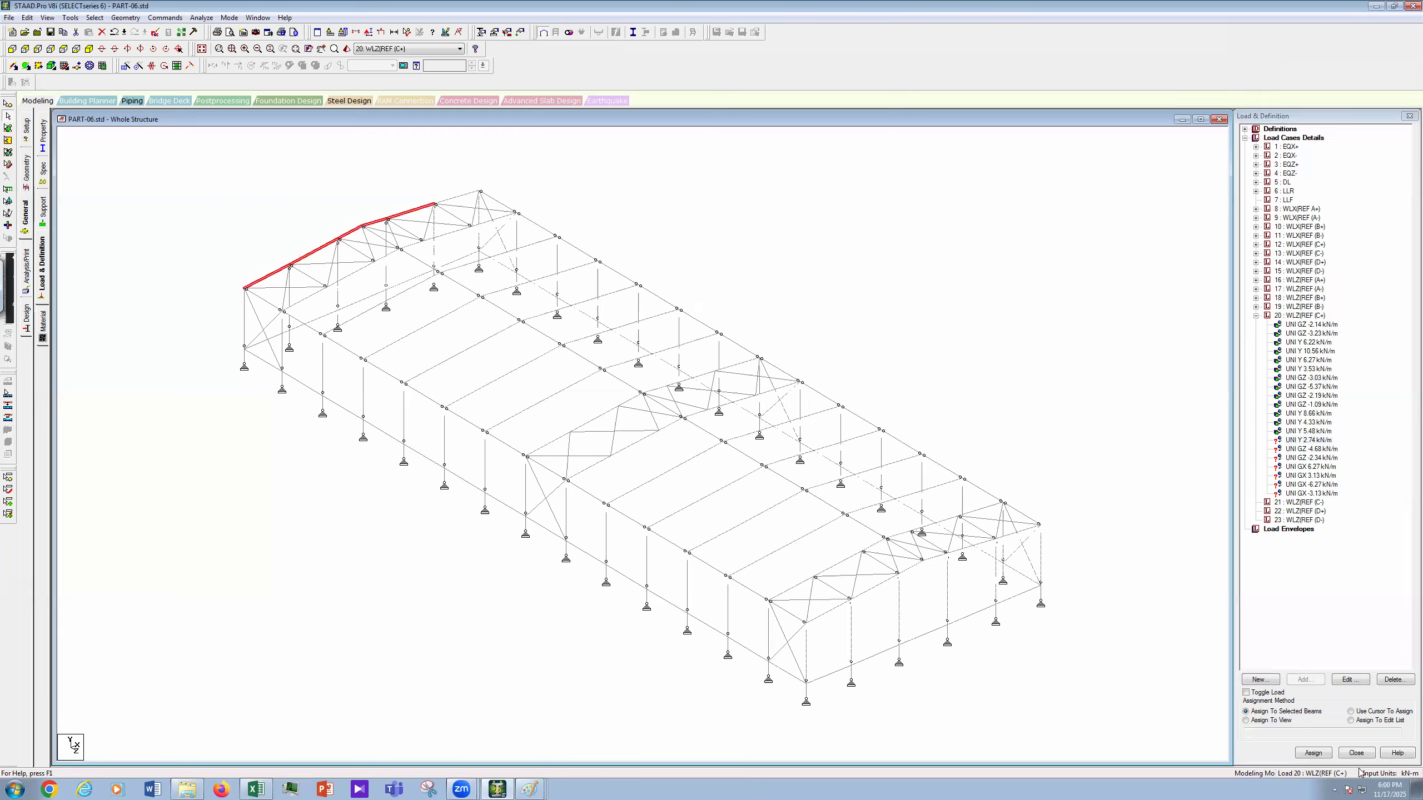
pyautogui.click(1314, 752)
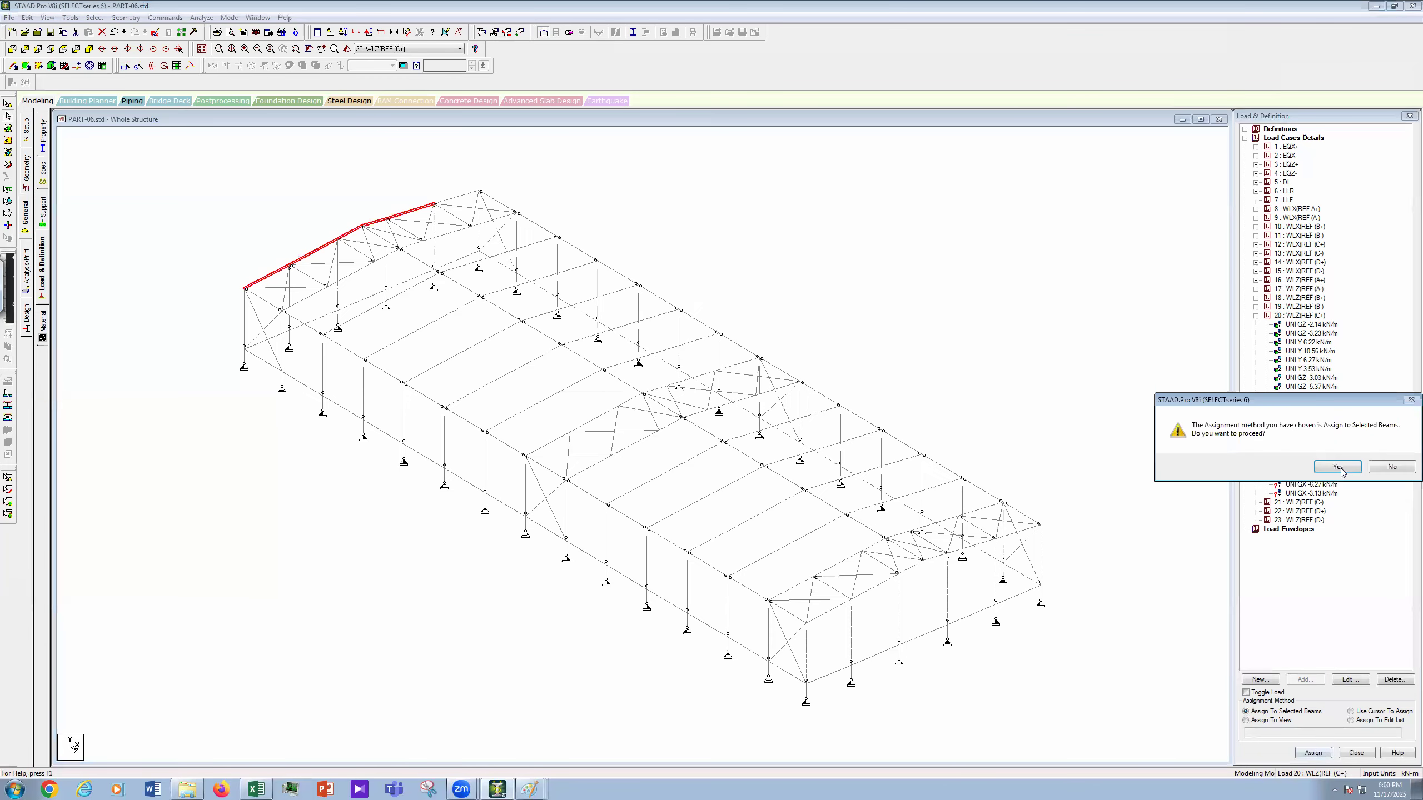
pyautogui.click(1337, 468)
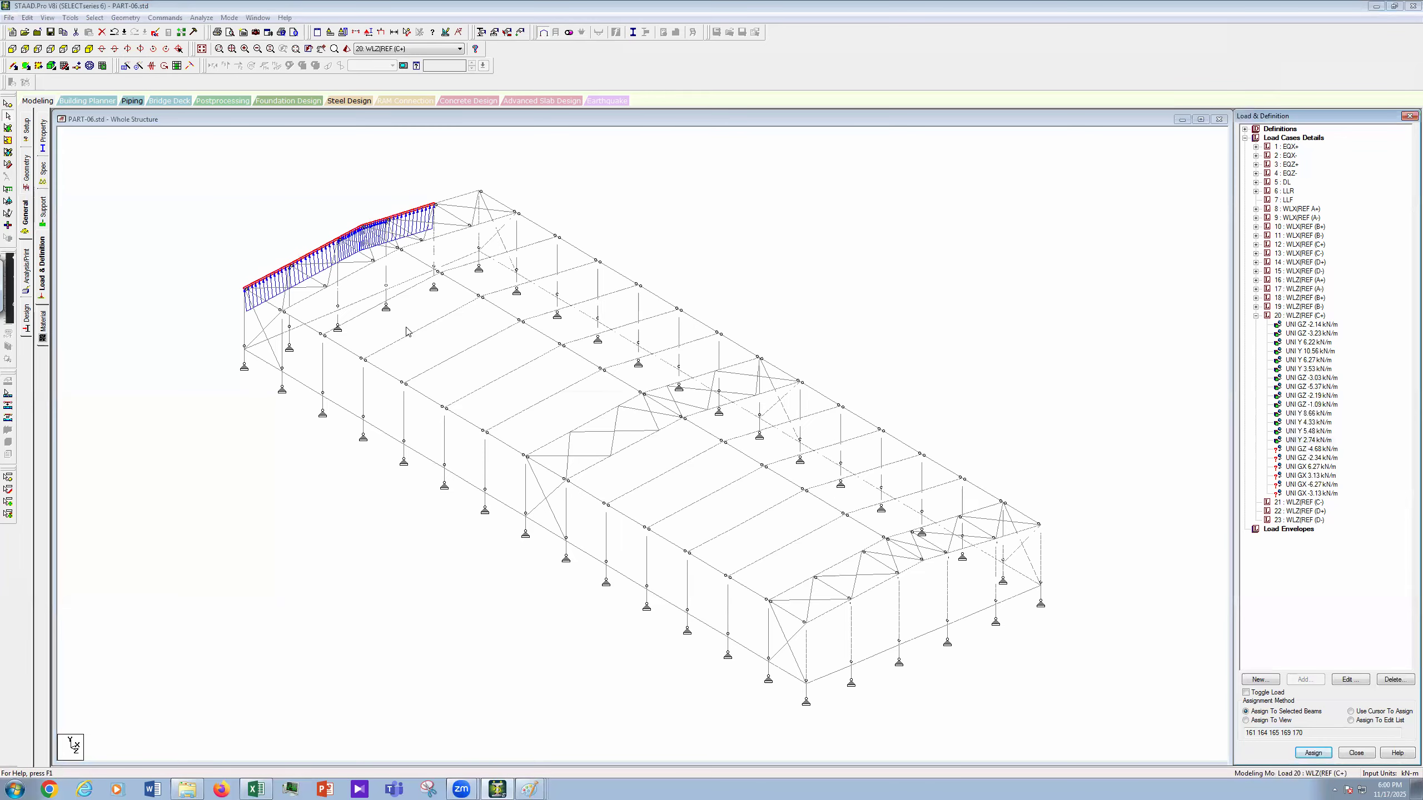
pyautogui.click(387, 279)
pyautogui.keyDown('ctrl'); pyautogui.click(338, 301); pyautogui.keyUp('ctrl')
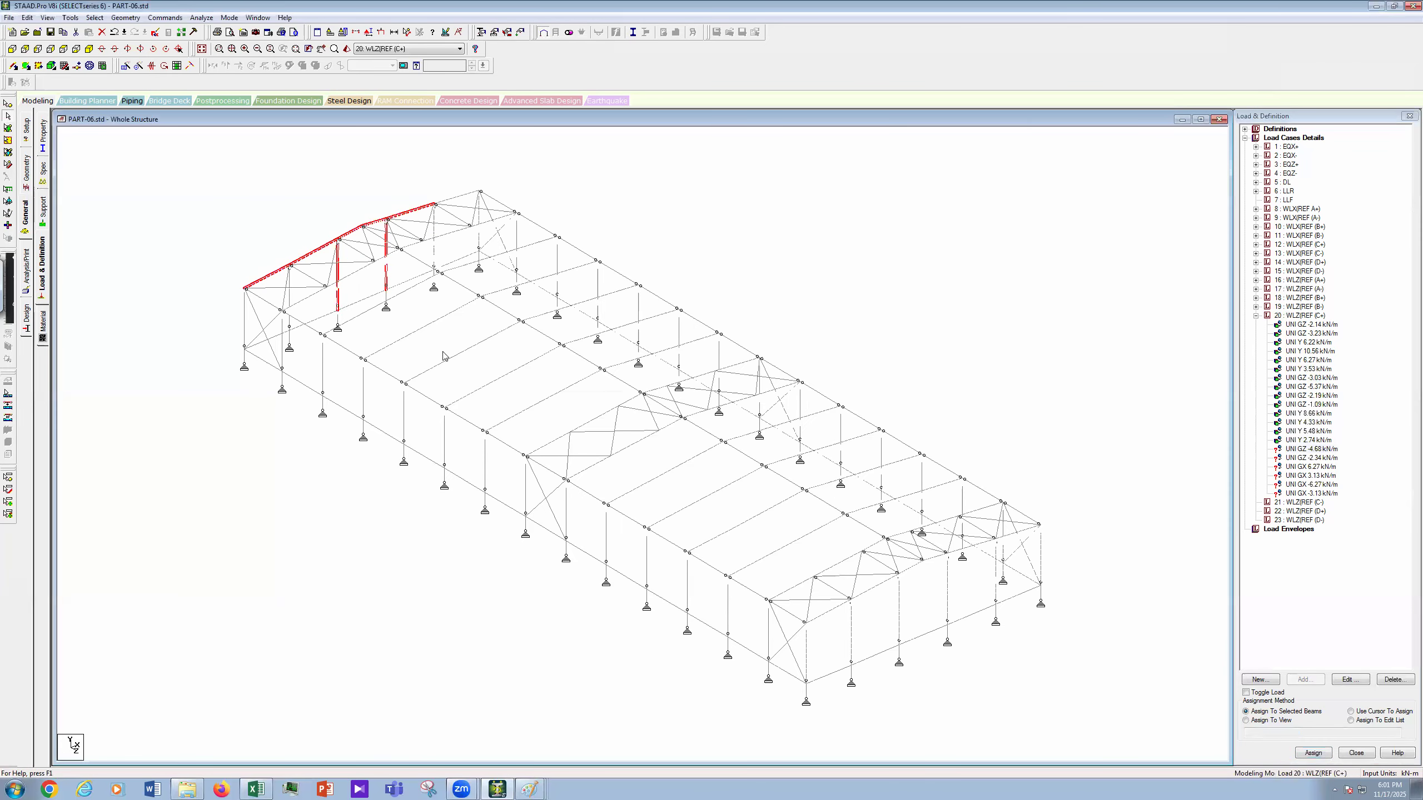
pyautogui.keyDown('ctrl'); pyautogui.click(289, 303); pyautogui.keyUp('ctrl')
pyautogui.keyDown('ctrl'); pyautogui.click(285, 303); pyautogui.keyUp('ctrl')
pyautogui.click(1311, 754)
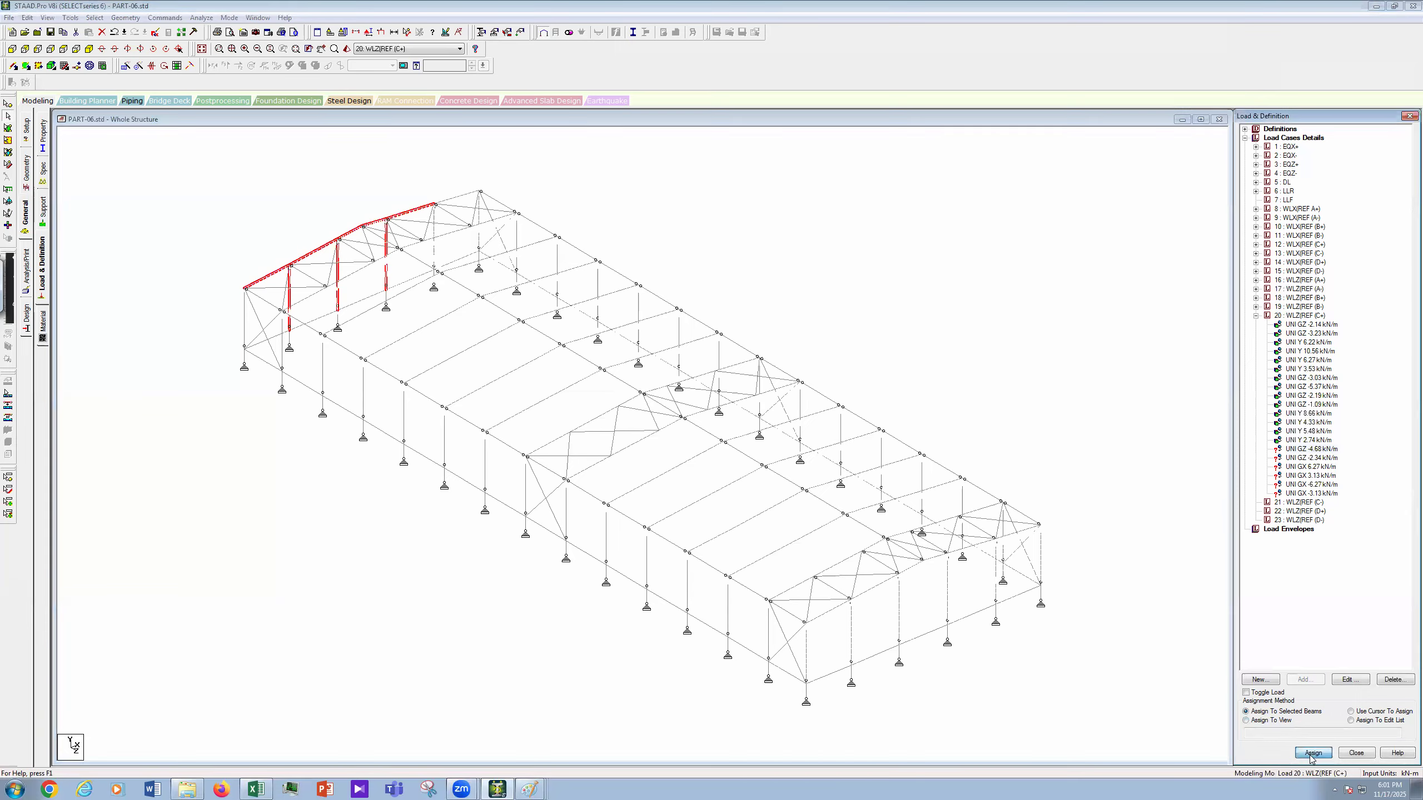
pyautogui.click(1338, 468)
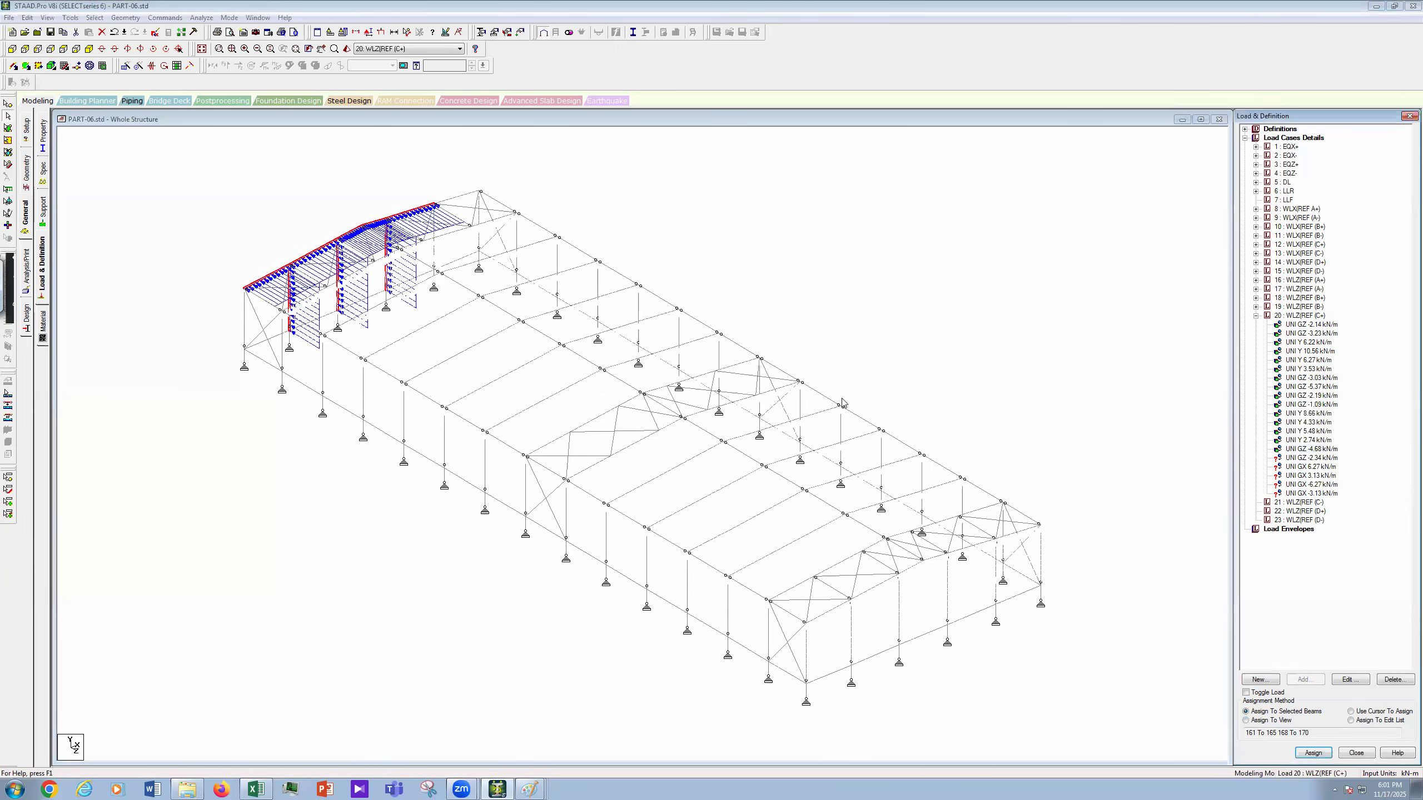
pyautogui.click(918, 332)
pyautogui.click(115, 33)
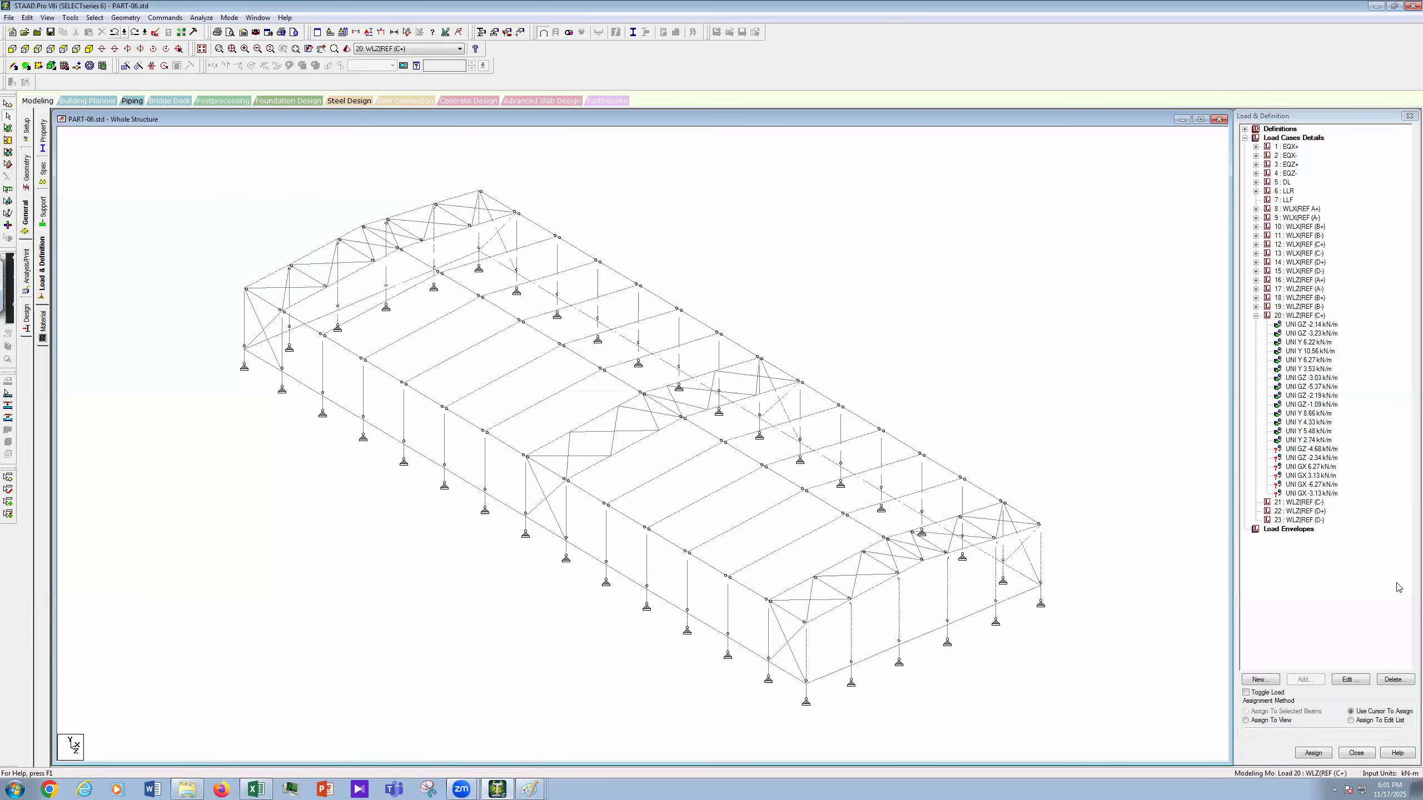
# Step: Assign the GZ -4.68 kN/m load to only the far gable's three intermediate columns nearest the near long wall (members 162, 163 and 168)
pyautogui.click(1309, 449)
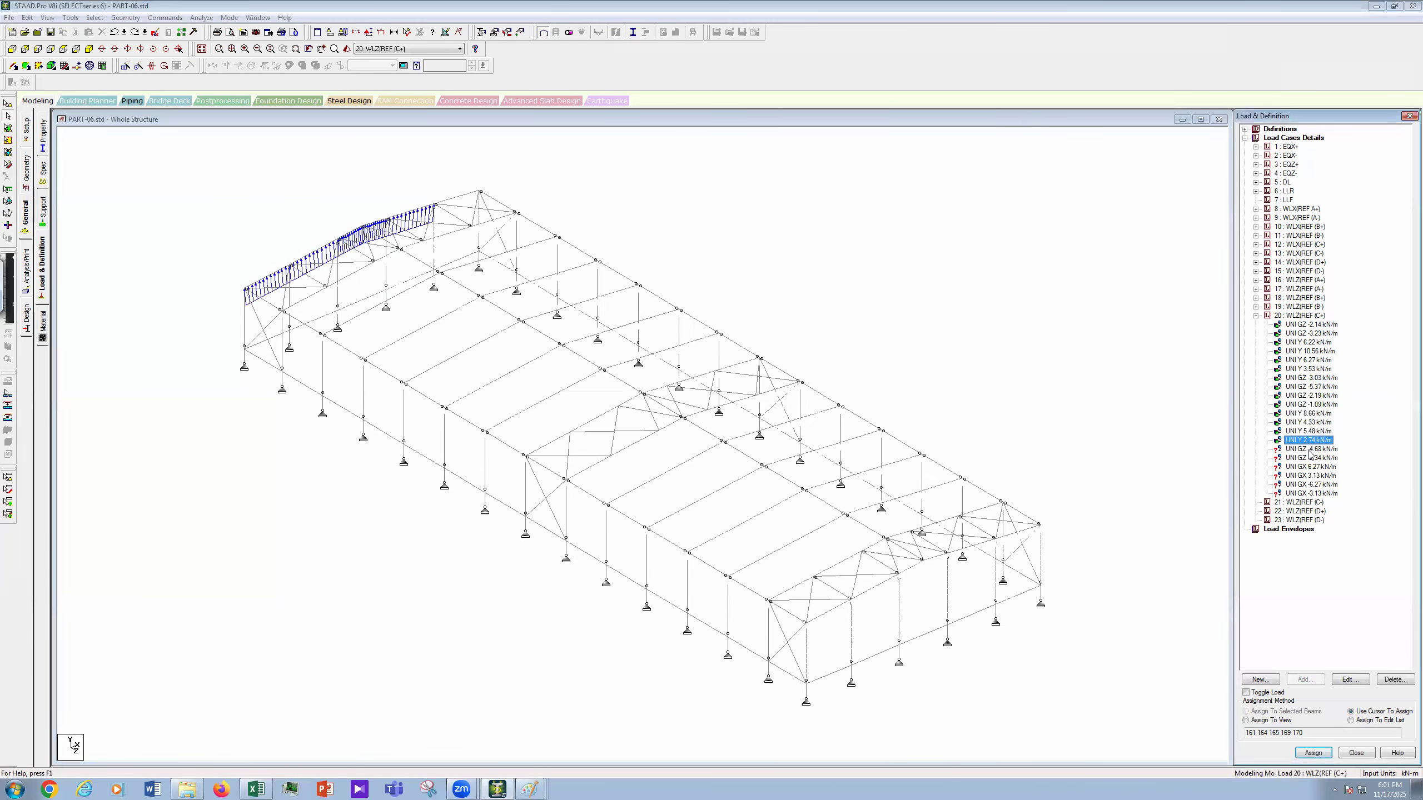
pyautogui.click(386, 279)
pyautogui.click(338, 306)
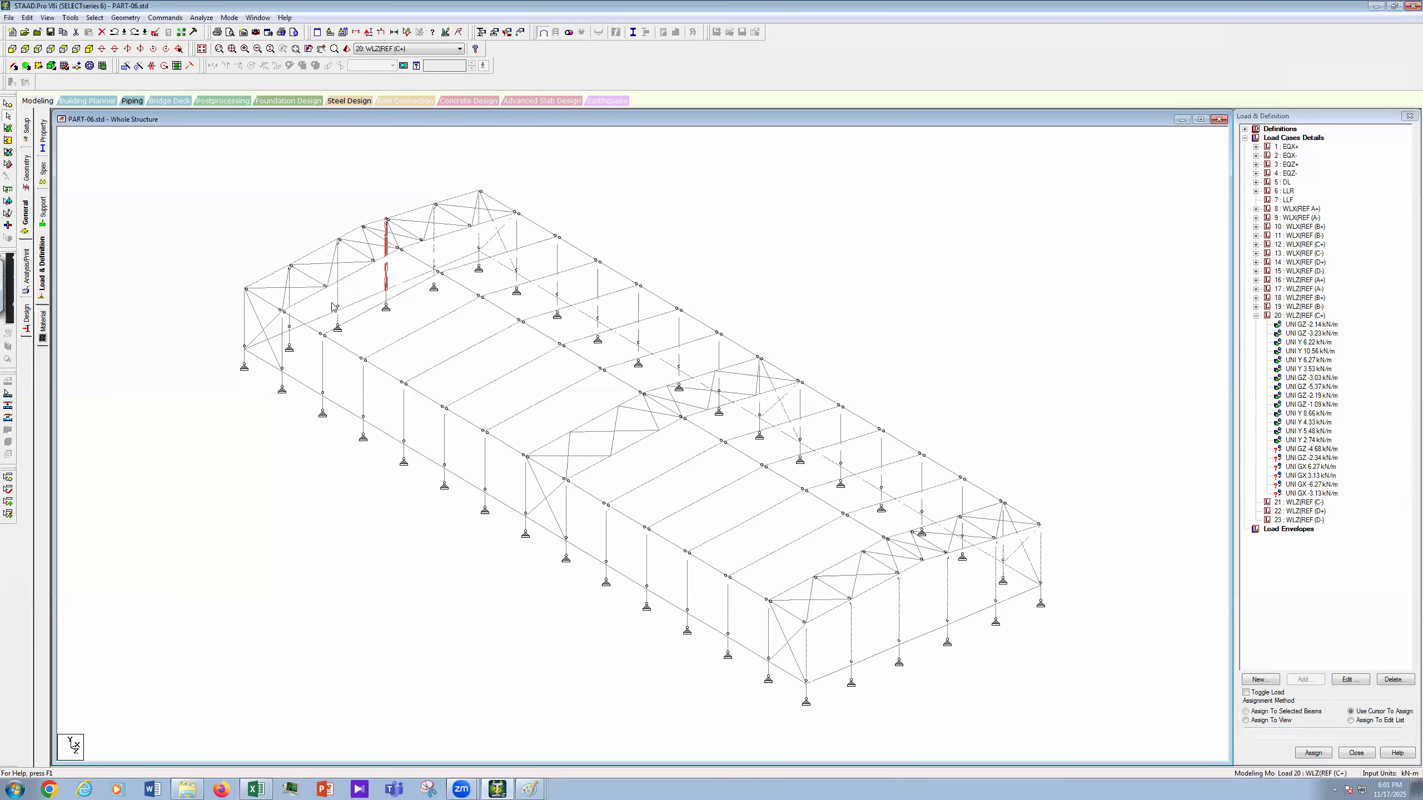
pyautogui.click(289, 328)
pyautogui.click(1291, 711)
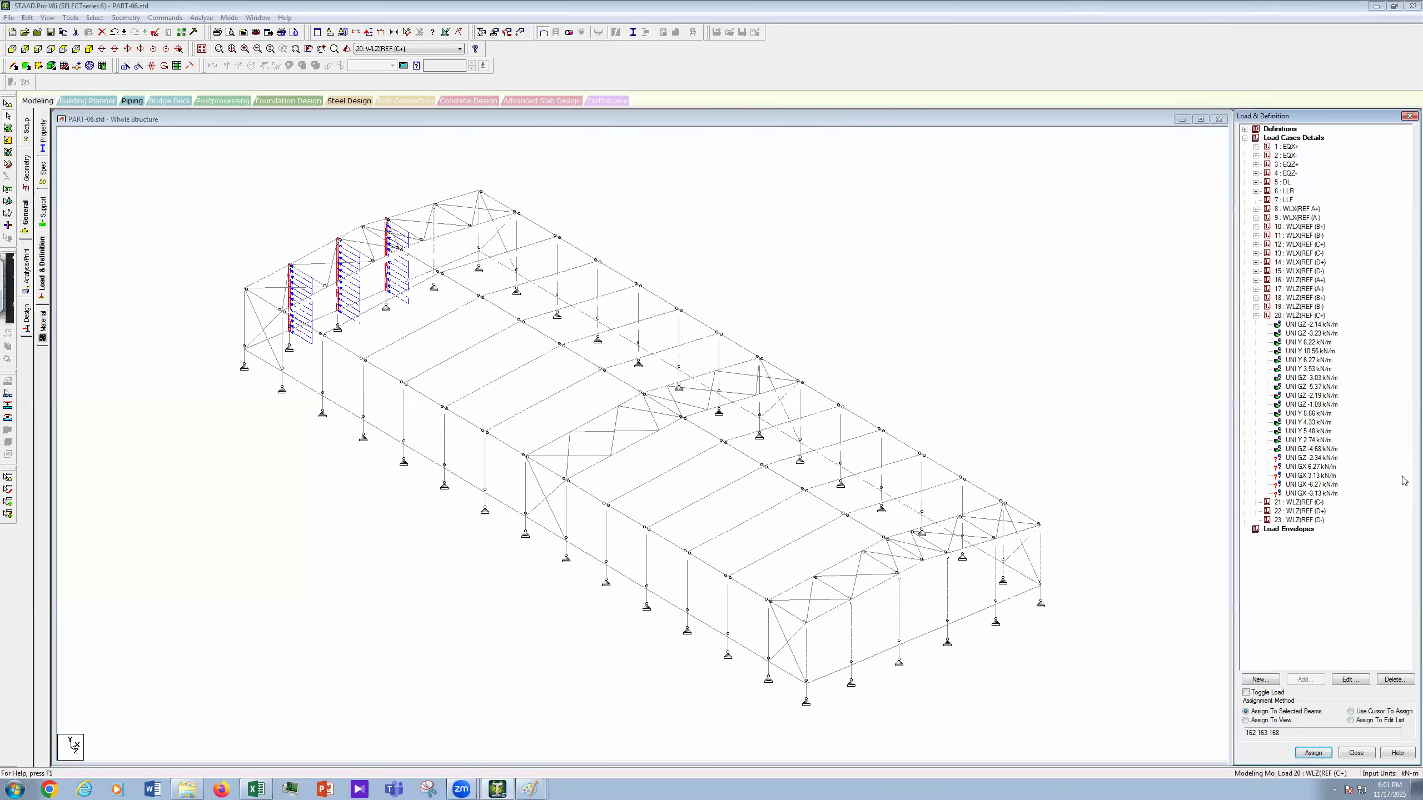
# Step: Assign the GZ -2.34 kN/m load to the far gable's corner column on the near long wall (member 39)
pyautogui.click(1312, 460)
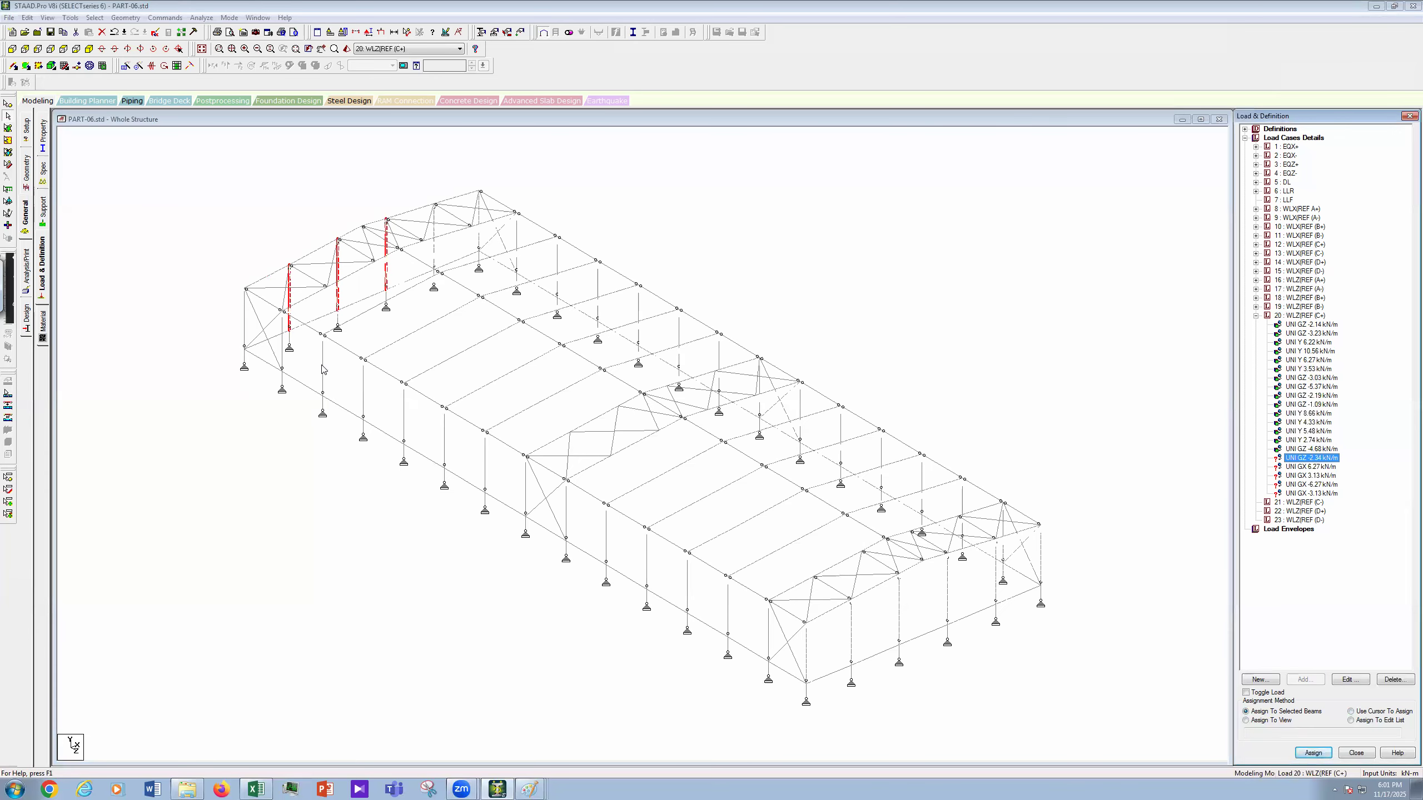
pyautogui.click(244, 320)
pyautogui.click(1329, 754)
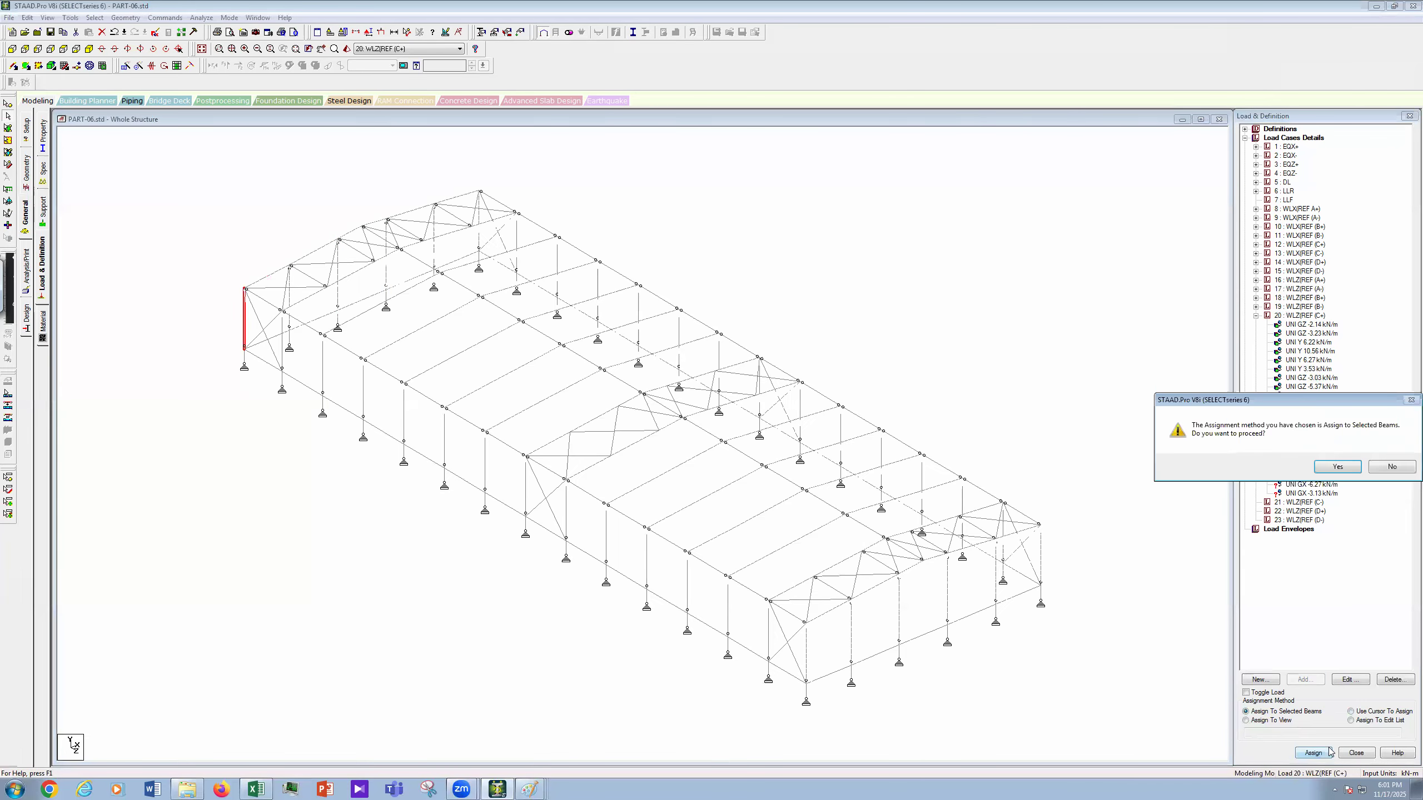
pyautogui.click(1343, 469)
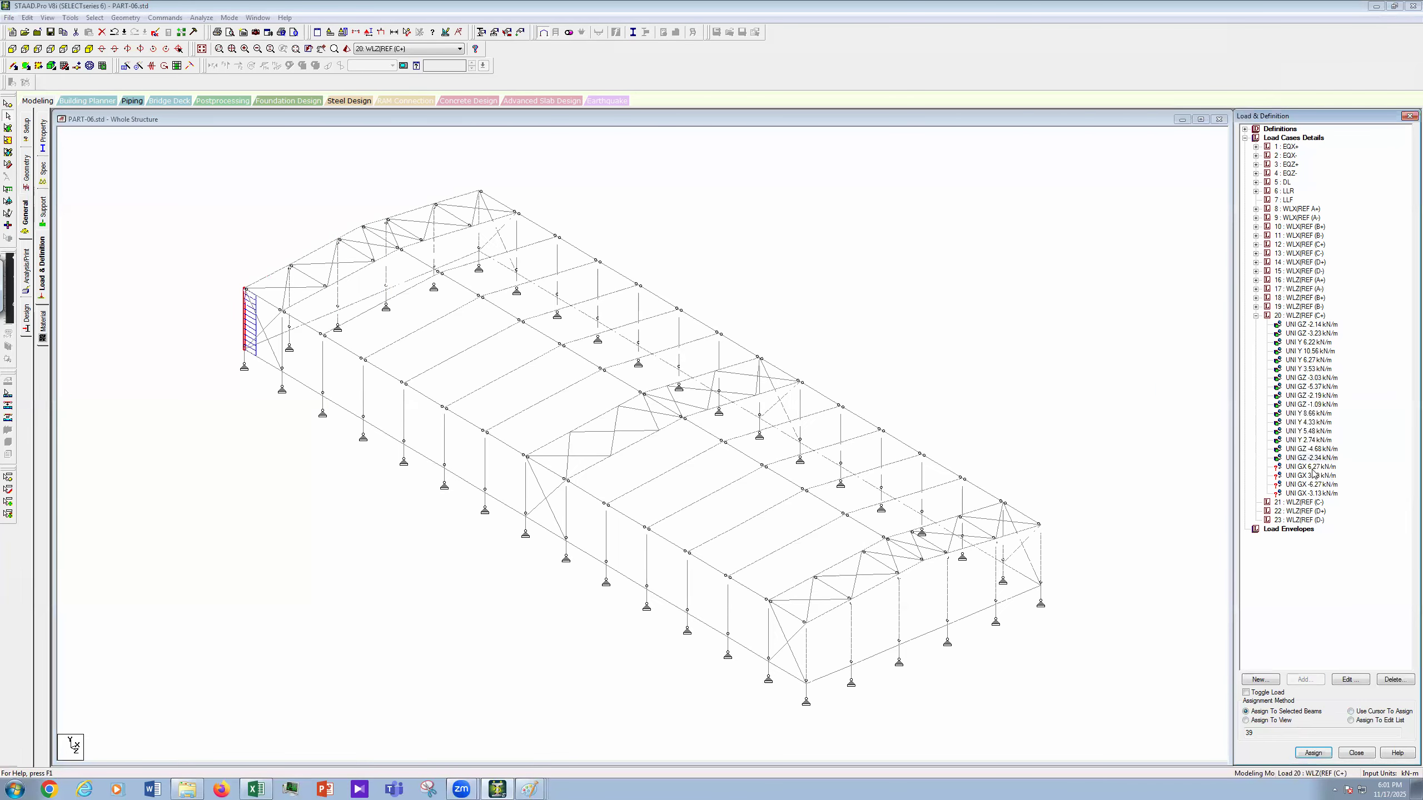
# Step: Assign the GX 6.27 kN/m load to all intermediate columns of the far long wall (members 55 to 67)
pyautogui.click(516, 237)
pyautogui.keyDown('ctrl'); pyautogui.click(557, 262); pyautogui.keyUp('ctrl')
pyautogui.keyDown('ctrl'); pyautogui.click(598, 285); pyautogui.keyUp('ctrl')
pyautogui.keyDown('ctrl'); pyautogui.click(638, 309); pyautogui.keyUp('ctrl')
pyautogui.keyDown('ctrl'); pyautogui.click(678, 333); pyautogui.keyUp('ctrl')
pyautogui.keyDown('ctrl'); pyautogui.click(718, 357); pyautogui.keyUp('ctrl')
pyautogui.keyDown('ctrl'); pyautogui.click(759, 382); pyautogui.keyUp('ctrl')
pyautogui.keyDown('ctrl'); pyautogui.click(962, 501); pyautogui.keyUp('ctrl')
pyautogui.keyDown('ctrl'); pyautogui.click(1003, 560); pyautogui.keyUp('ctrl')
pyautogui.click(1314, 752)
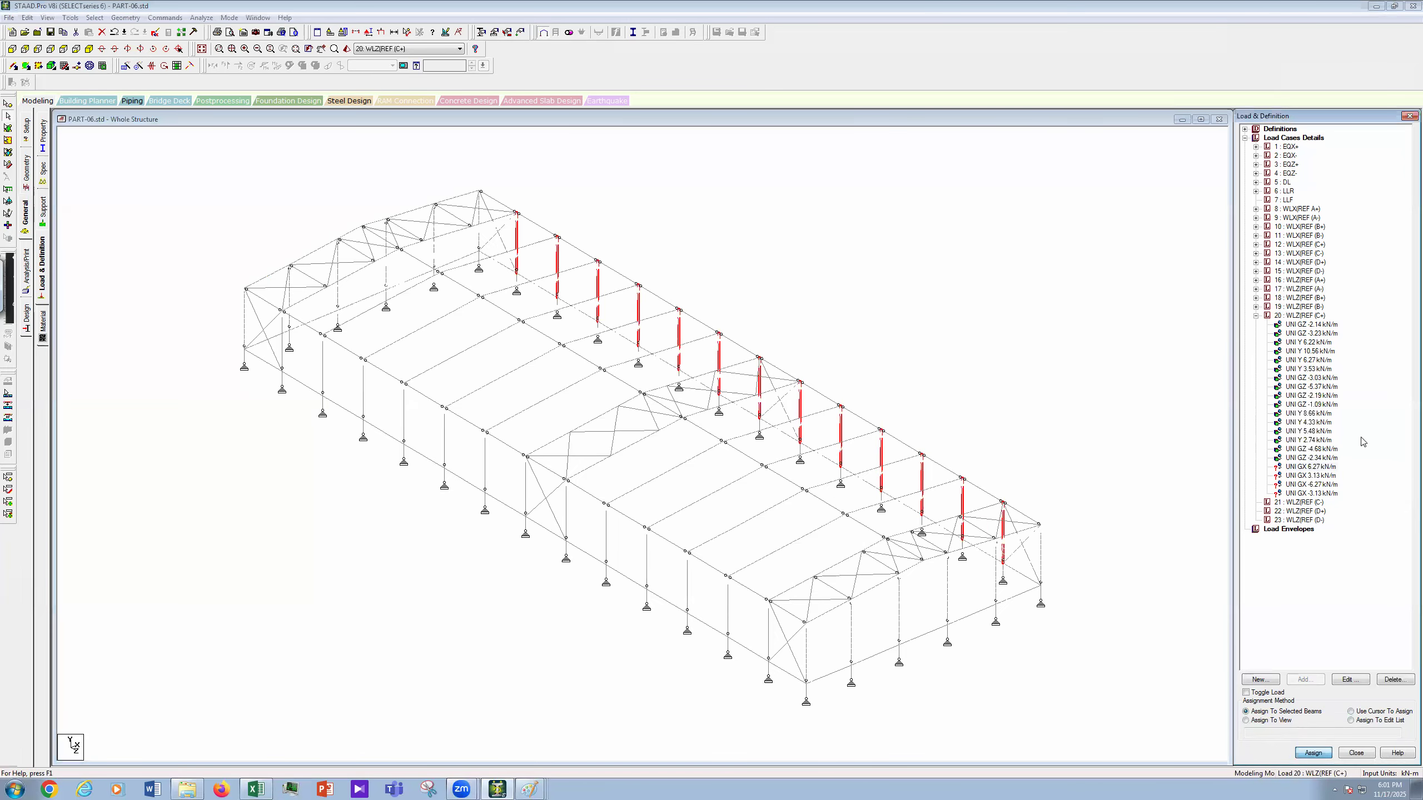
pyautogui.click(1338, 468)
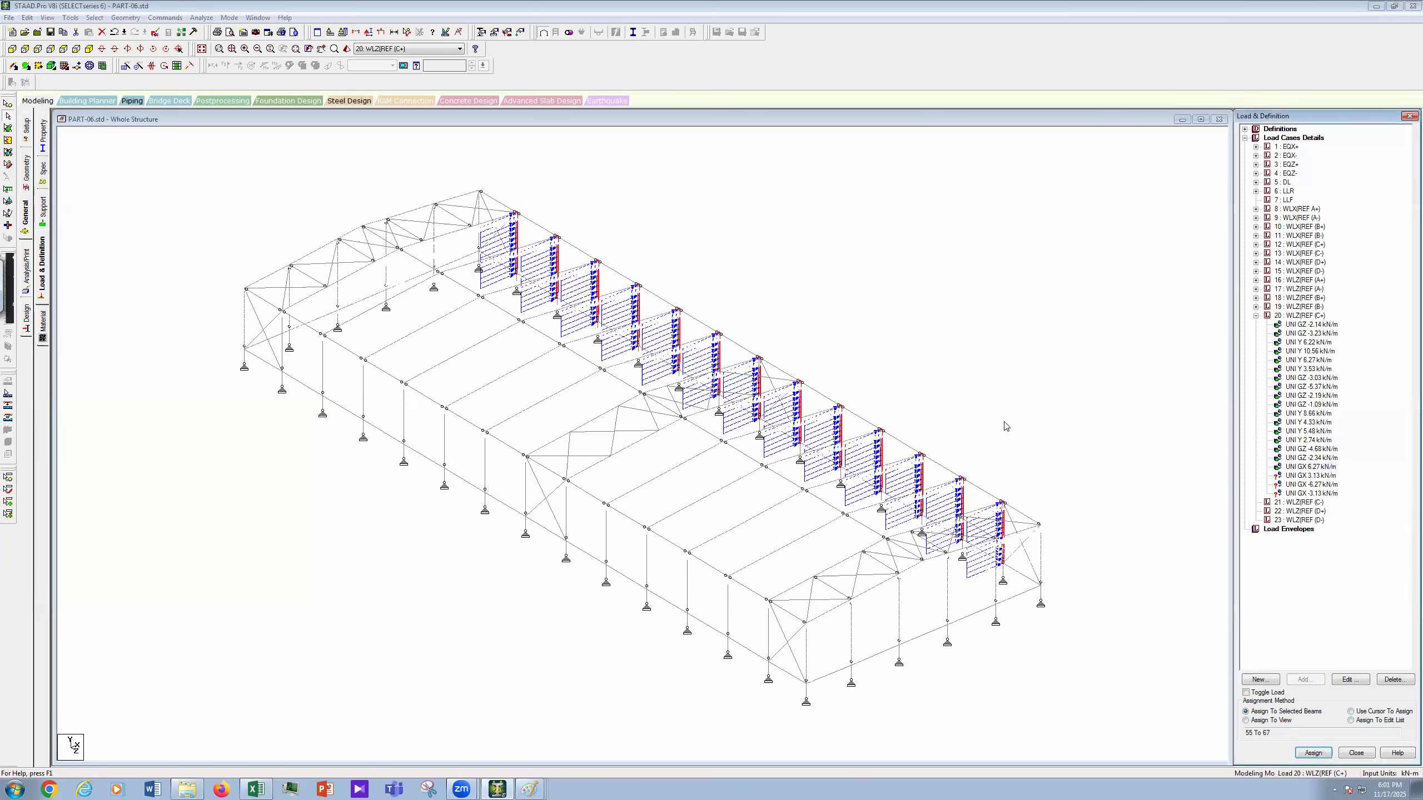
# Step: Assign the GX 3.13 kN/m load to the two corner columns of the far long wall
pyautogui.click(477, 243)
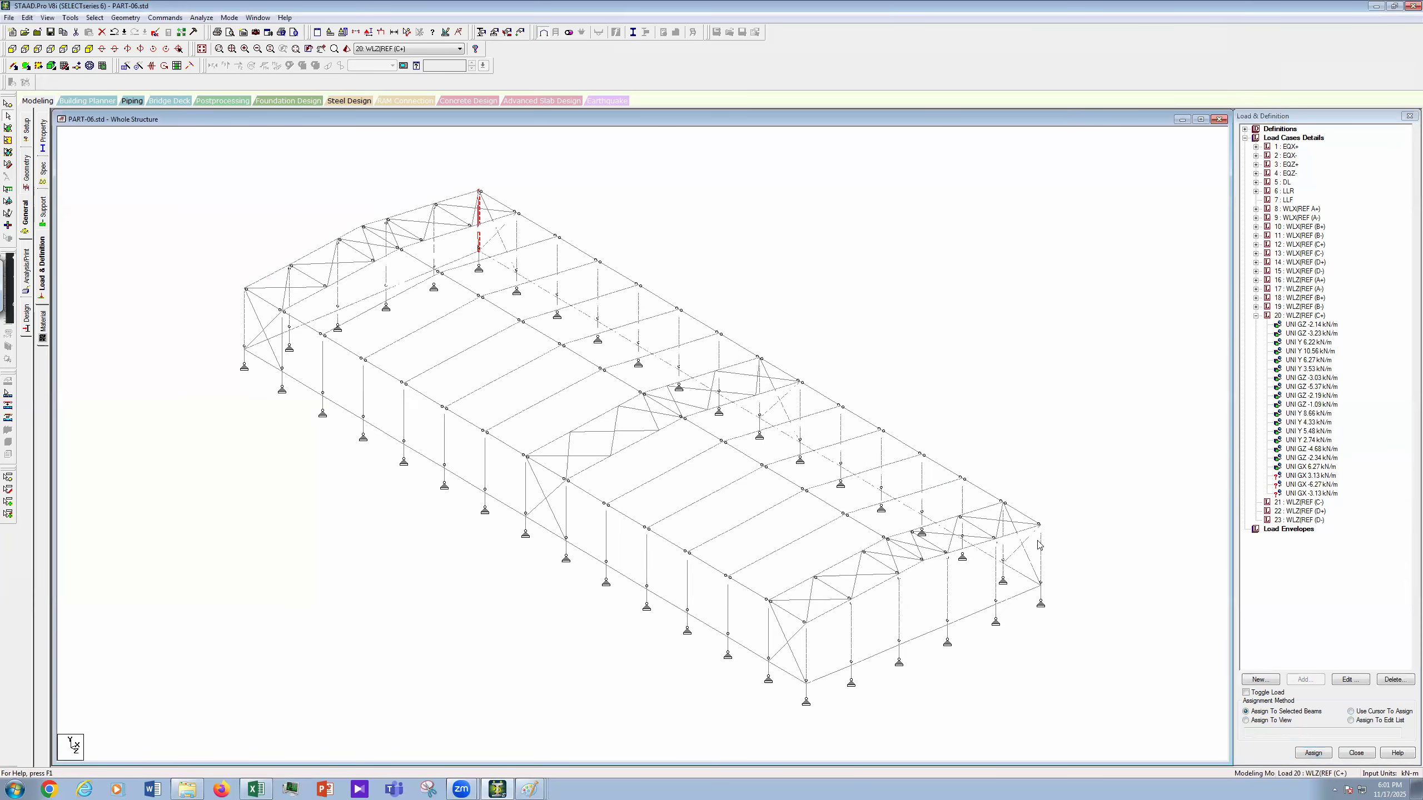
pyautogui.click(1320, 752)
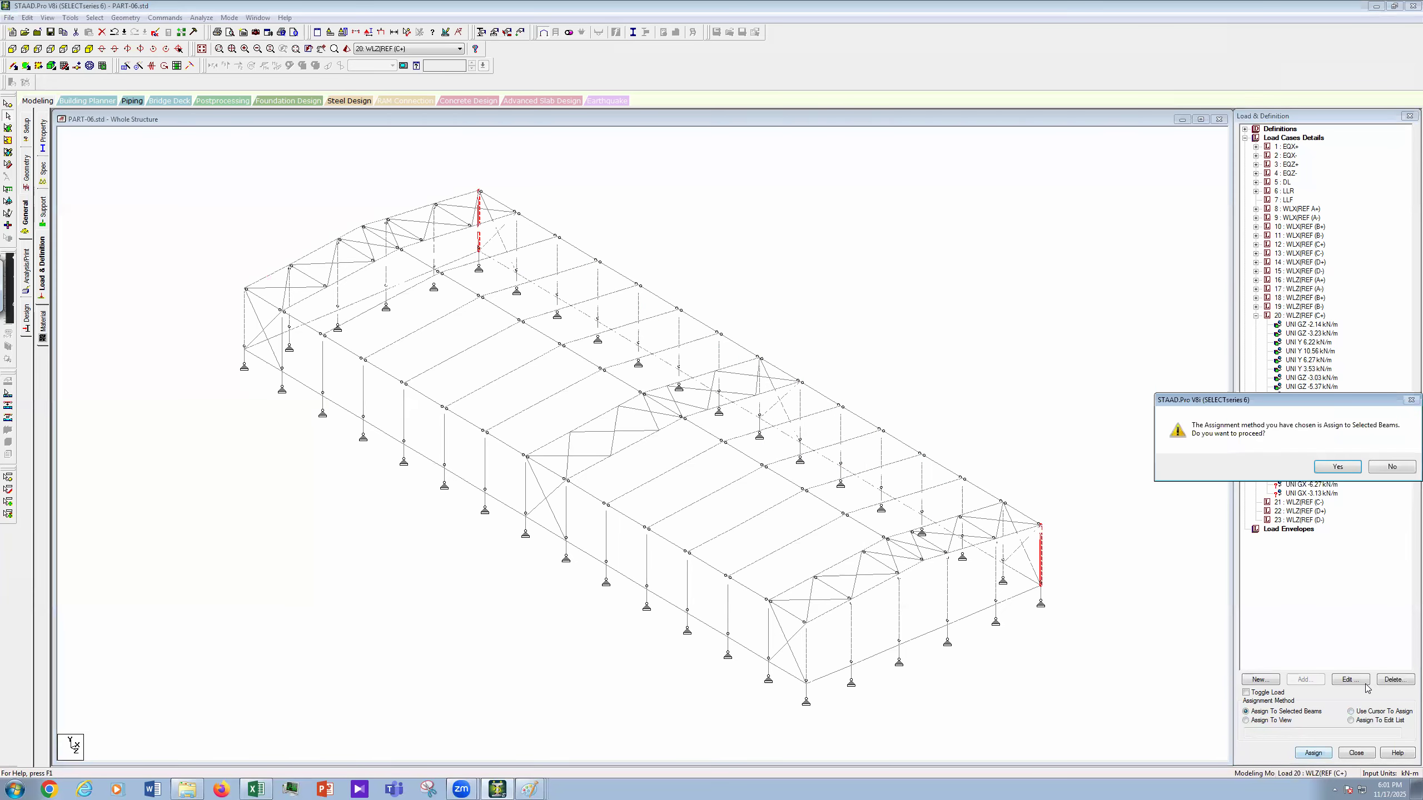
pyautogui.click(1338, 466)
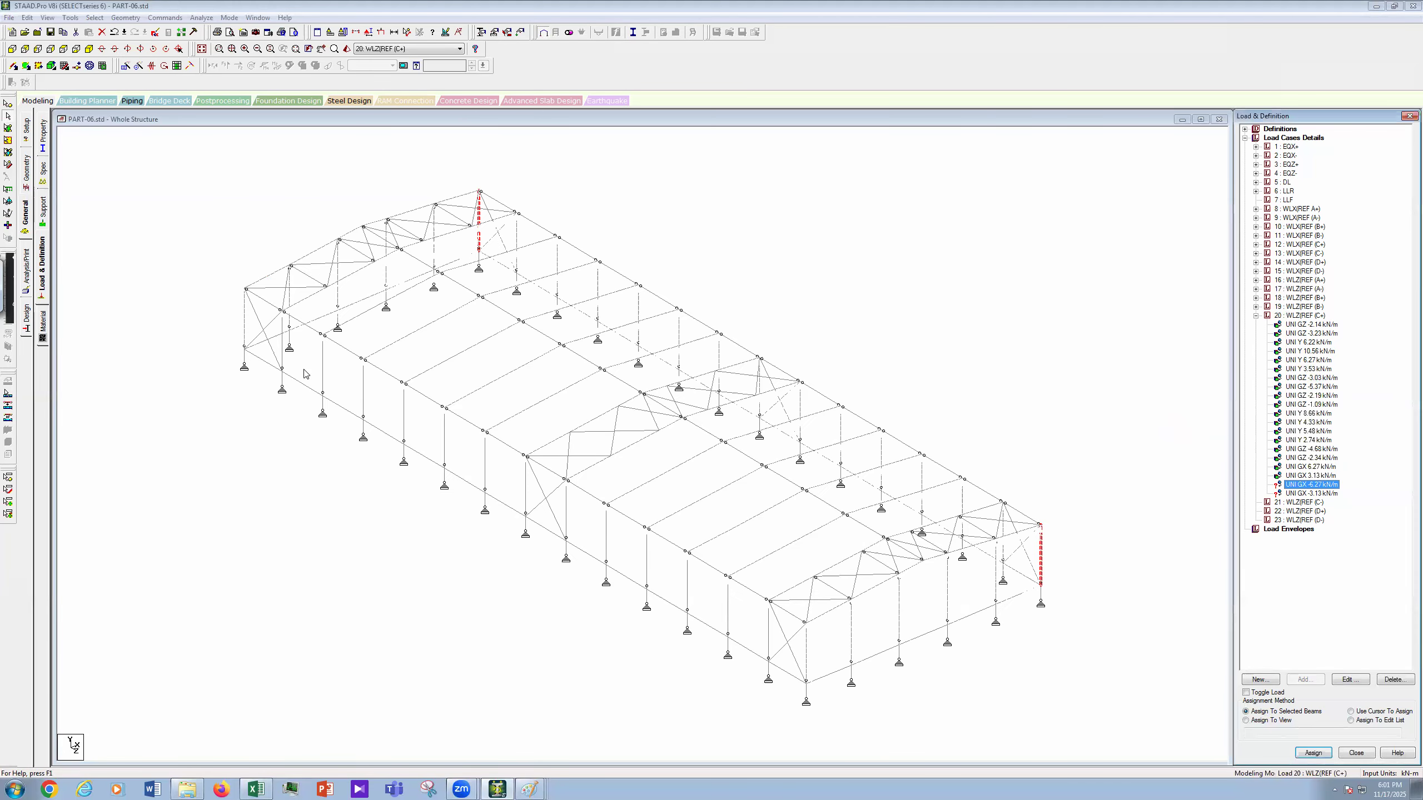
# Step: Assign the GX -6.27 kN/m load to all intermediate columns of the near long wall (members 40 to 52)
pyautogui.click(289, 361)
pyautogui.keyDown('ctrl'); pyautogui.click(324, 381); pyautogui.keyUp('ctrl')
pyautogui.keyDown('ctrl'); pyautogui.click(363, 405); pyautogui.keyUp('ctrl')
pyautogui.keyDown('ctrl'); pyautogui.click(405, 431); pyautogui.keyUp('ctrl')
pyautogui.keyDown('ctrl'); pyautogui.click(445, 443); pyautogui.keyUp('ctrl')
pyautogui.keyDown('ctrl'); pyautogui.click(485, 466); pyautogui.keyUp('ctrl')
pyautogui.keyDown('ctrl'); pyautogui.click(525, 487); pyautogui.keyUp('ctrl')
pyautogui.keyDown('ctrl'); pyautogui.click(567, 519); pyautogui.keyUp('ctrl')
pyautogui.keyDown('ctrl'); pyautogui.click(607, 553); pyautogui.keyUp('ctrl')
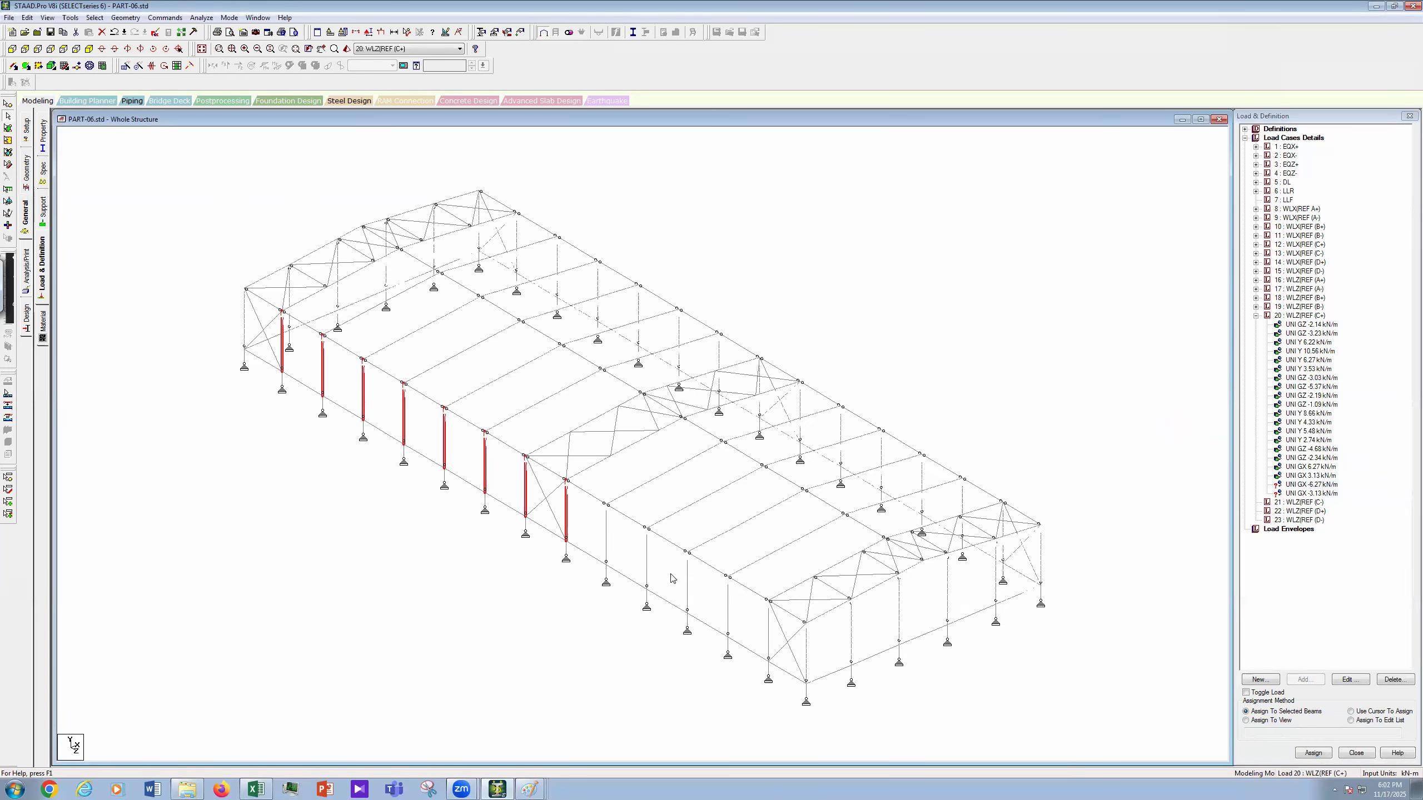
pyautogui.keyDown('ctrl'); pyautogui.click(693, 597); pyautogui.keyUp('ctrl')
pyautogui.keyDown('ctrl'); pyautogui.click(728, 611); pyautogui.keyUp('ctrl')
pyautogui.keyDown('ctrl'); pyautogui.click(769, 635); pyautogui.keyUp('ctrl')
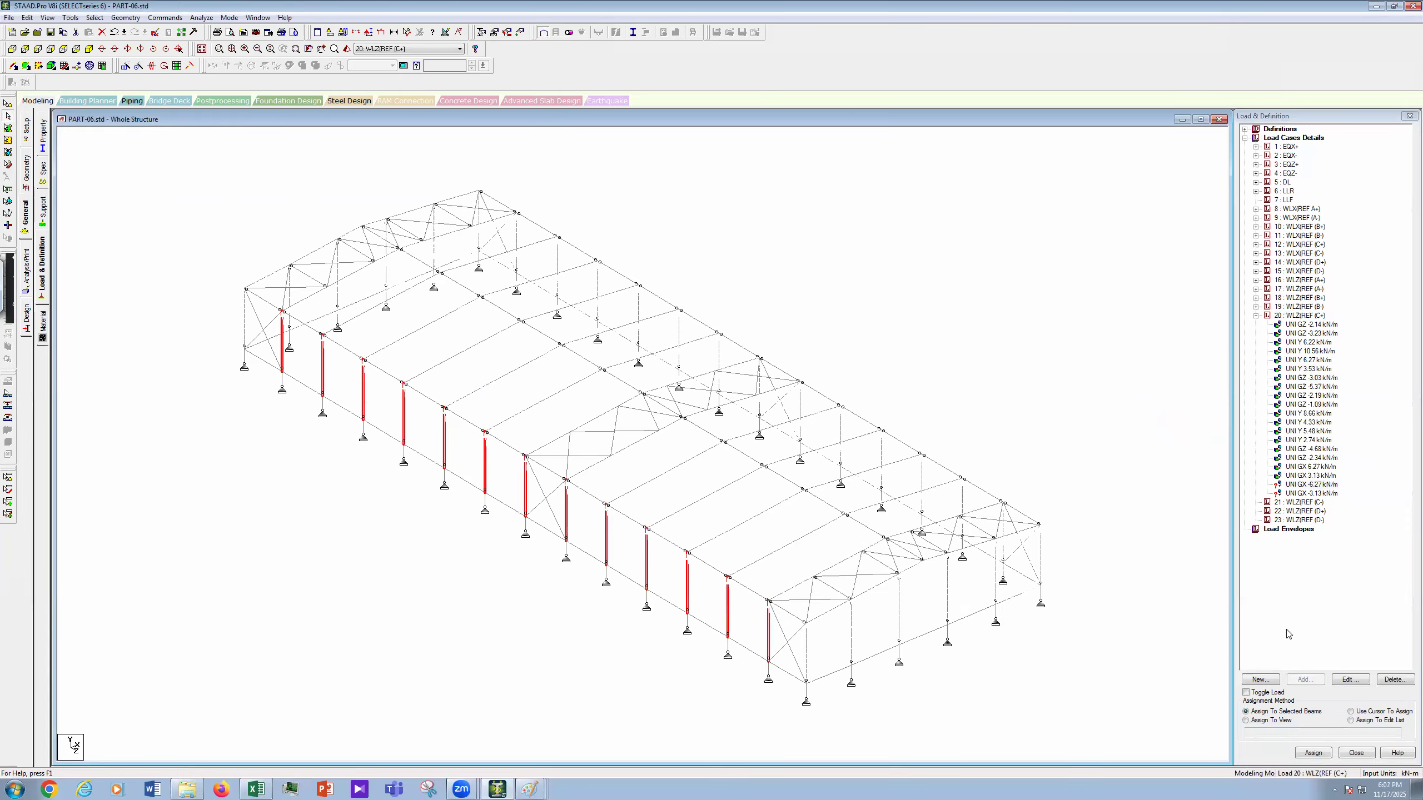
pyautogui.click(1300, 753)
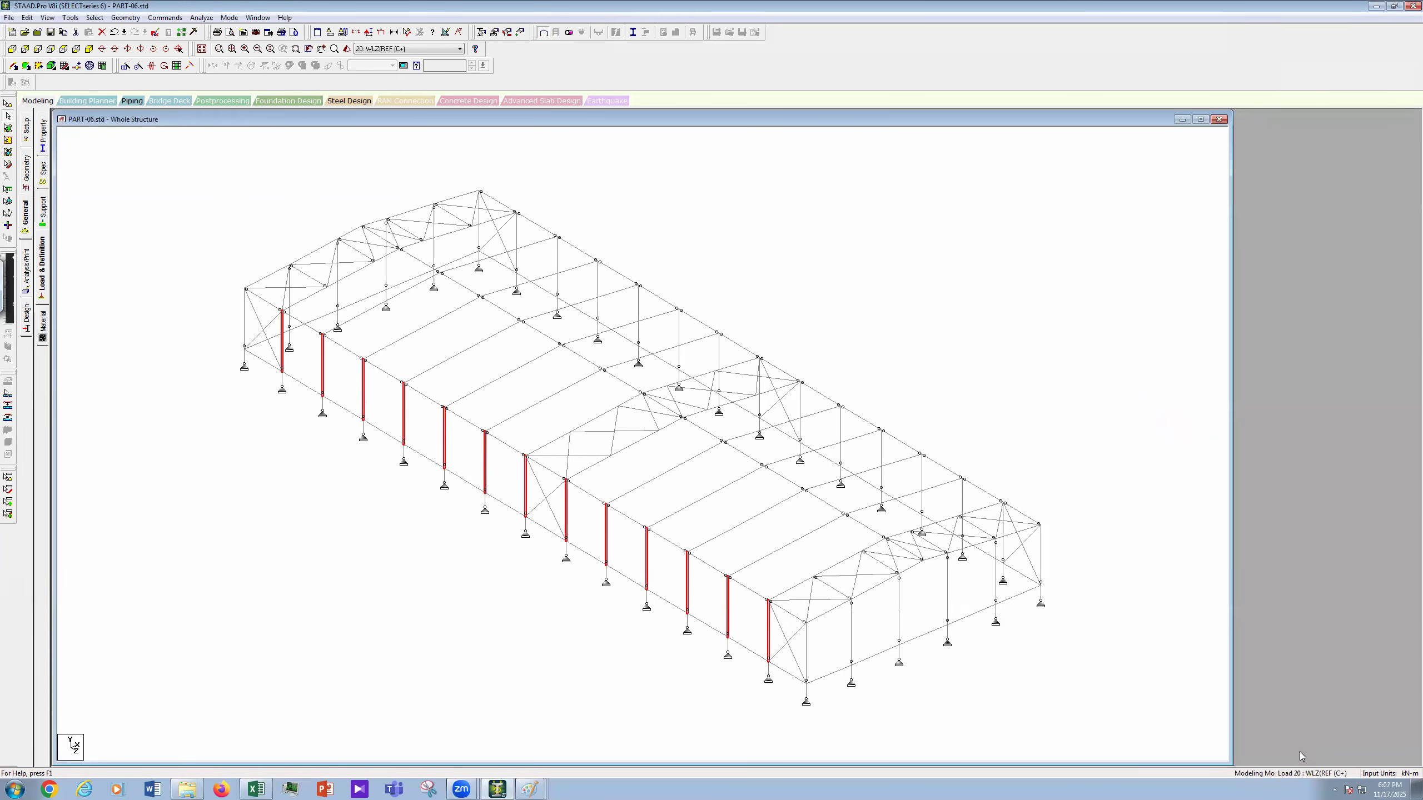
pyautogui.click(43, 276)
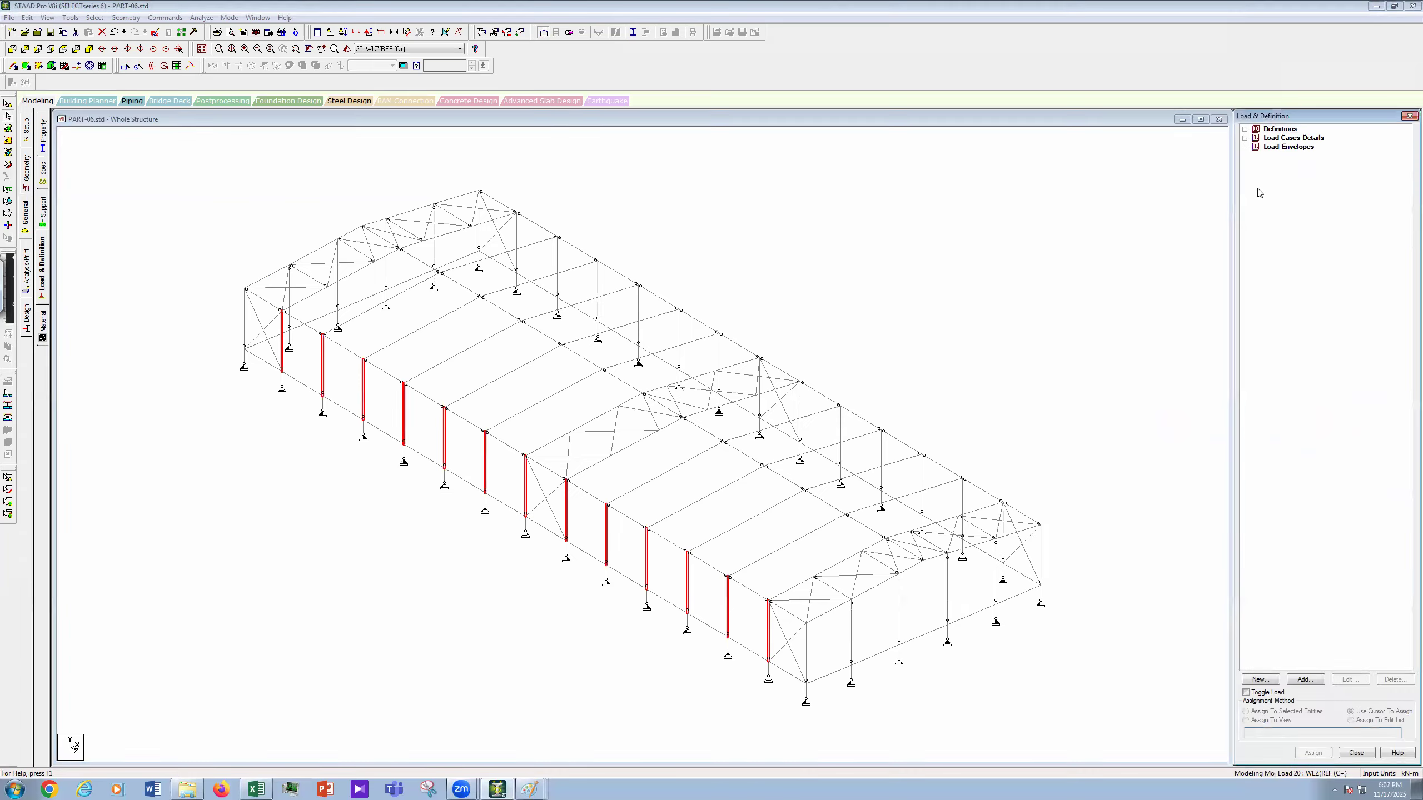
pyautogui.click(1245, 138)
pyautogui.click(1257, 315)
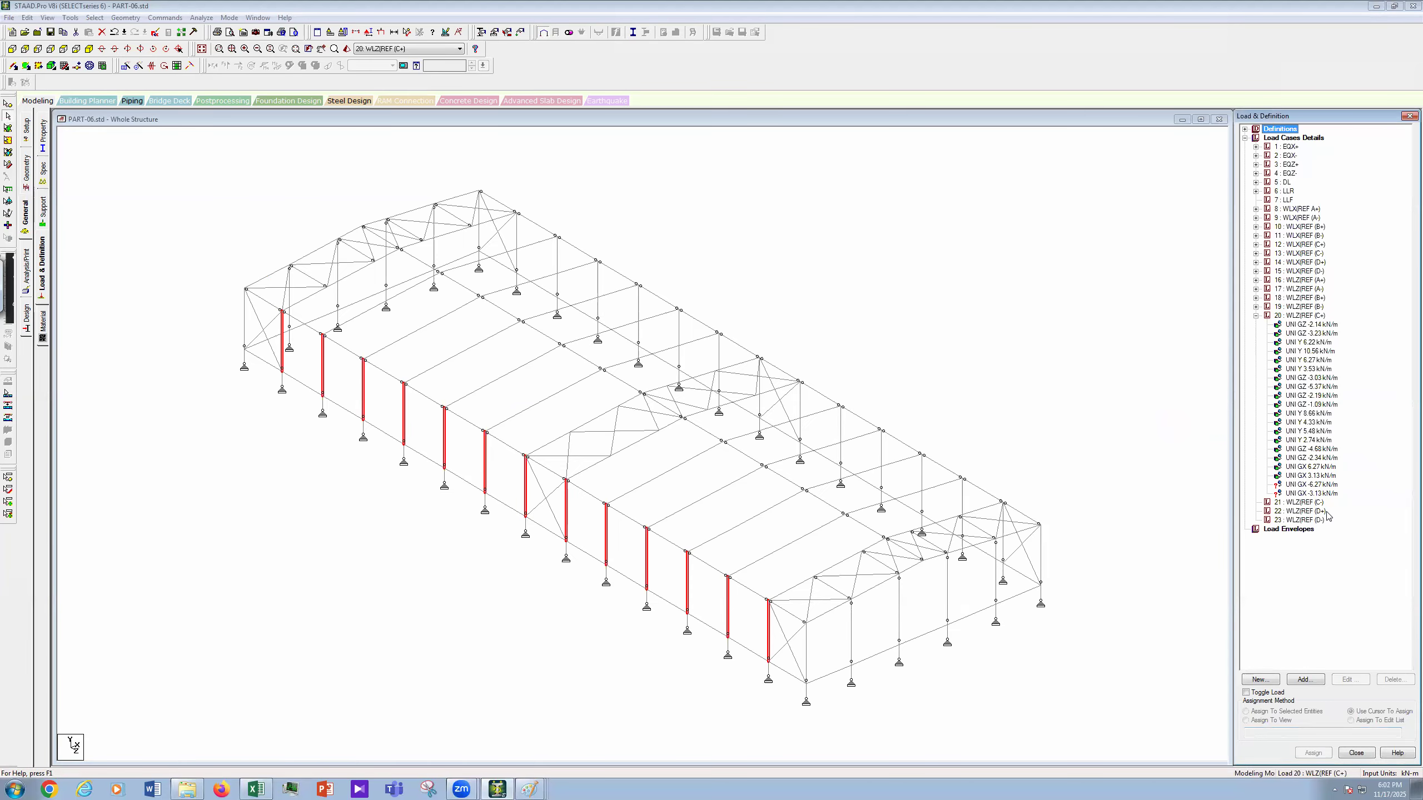
pyautogui.click(1309, 484)
pyautogui.click(1279, 712)
pyautogui.click(1313, 753)
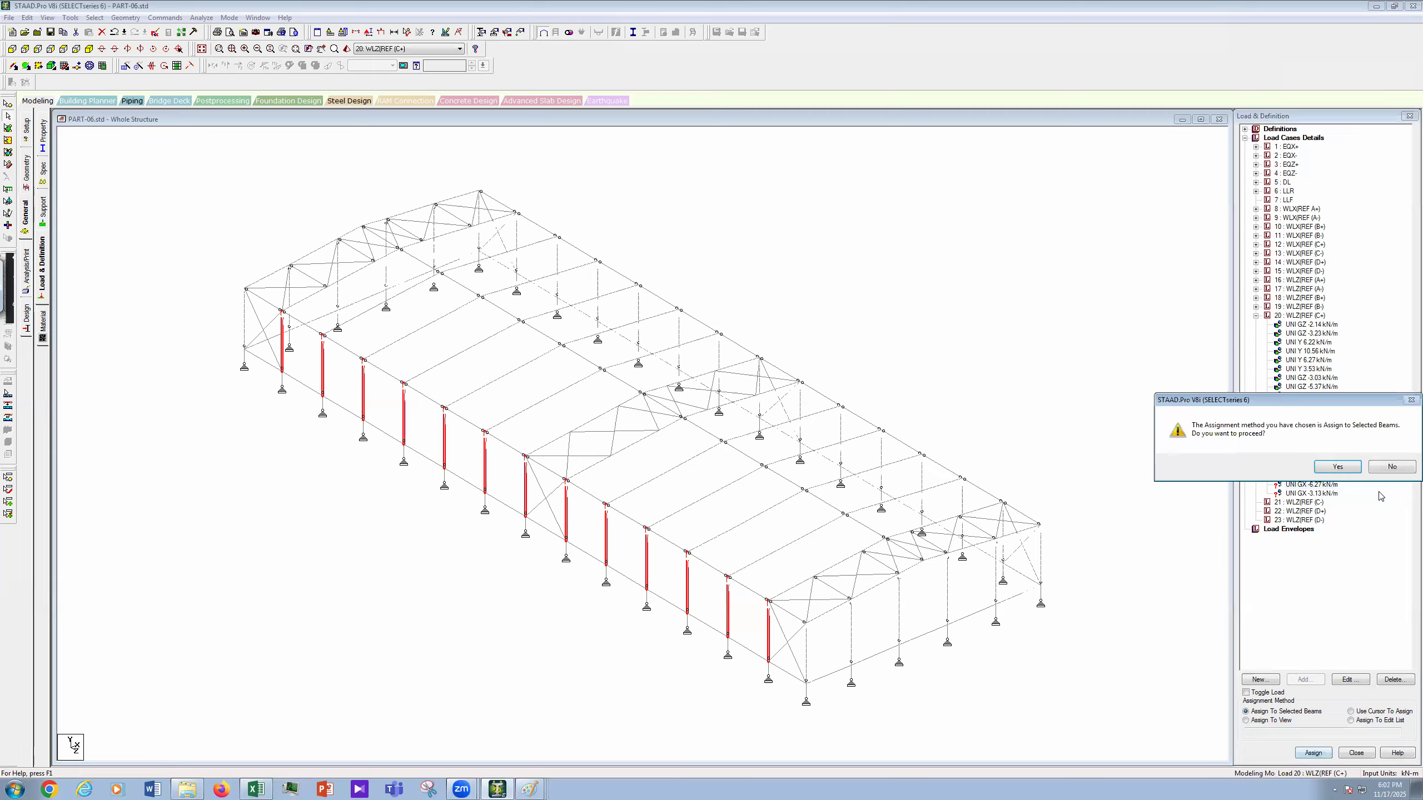
pyautogui.click(1338, 467)
# Step: Assign the GX -3.13 kN/m load to the two corner columns of the near long wall (members 39 and 53)
pyautogui.click(1305, 493)
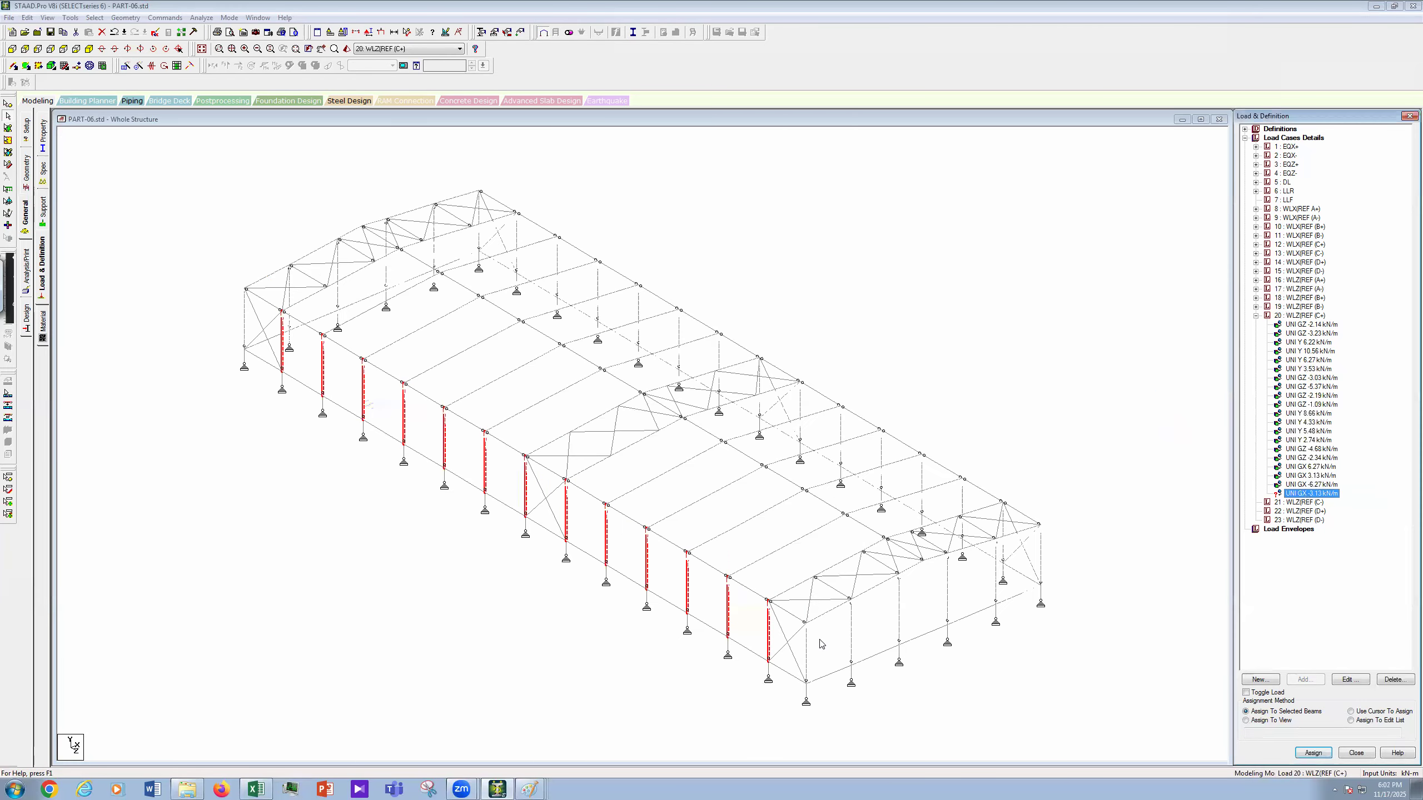
pyautogui.click(806, 653)
pyautogui.keyDown('ctrl'); pyautogui.click(244, 331); pyautogui.keyUp('ctrl')
pyautogui.click(1314, 753)
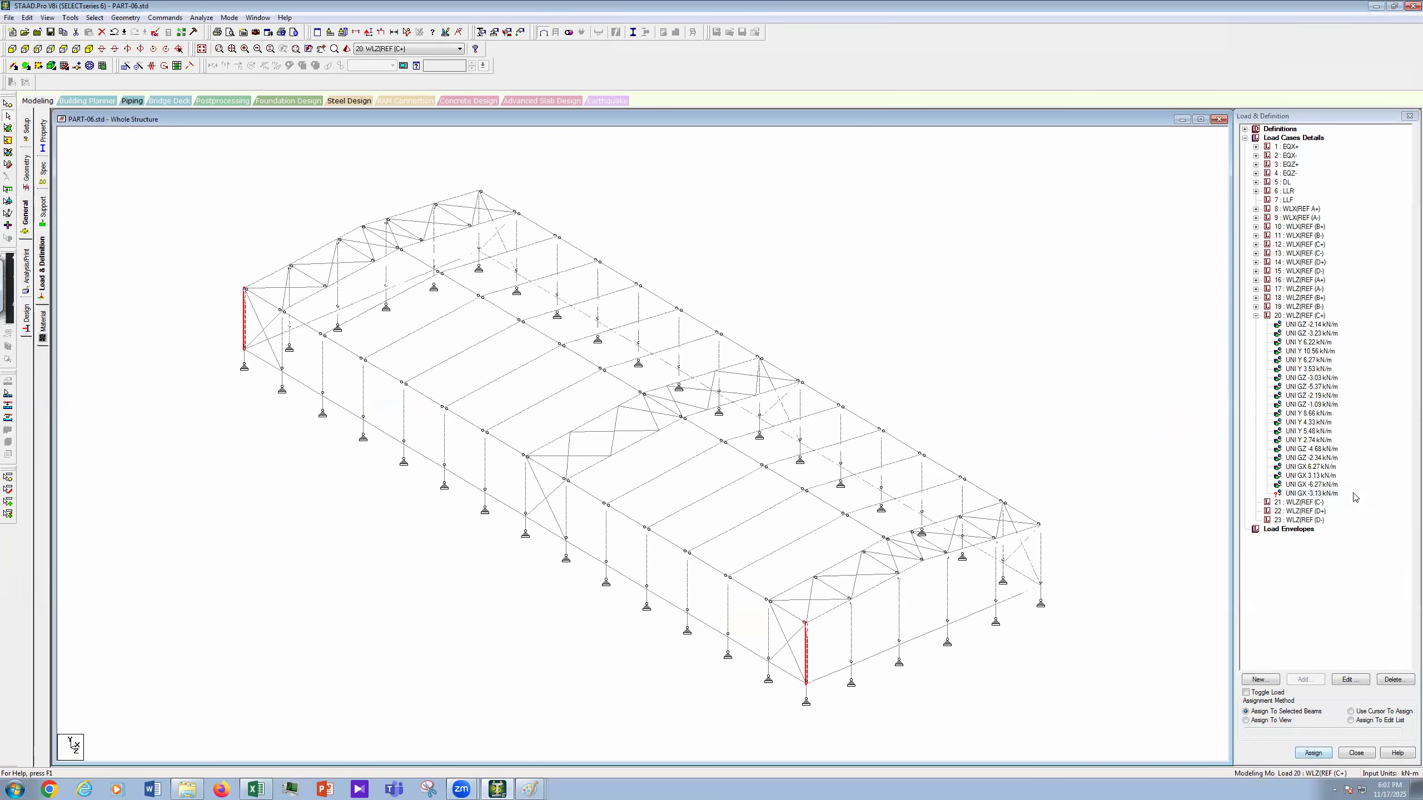
pyautogui.click(1347, 472)
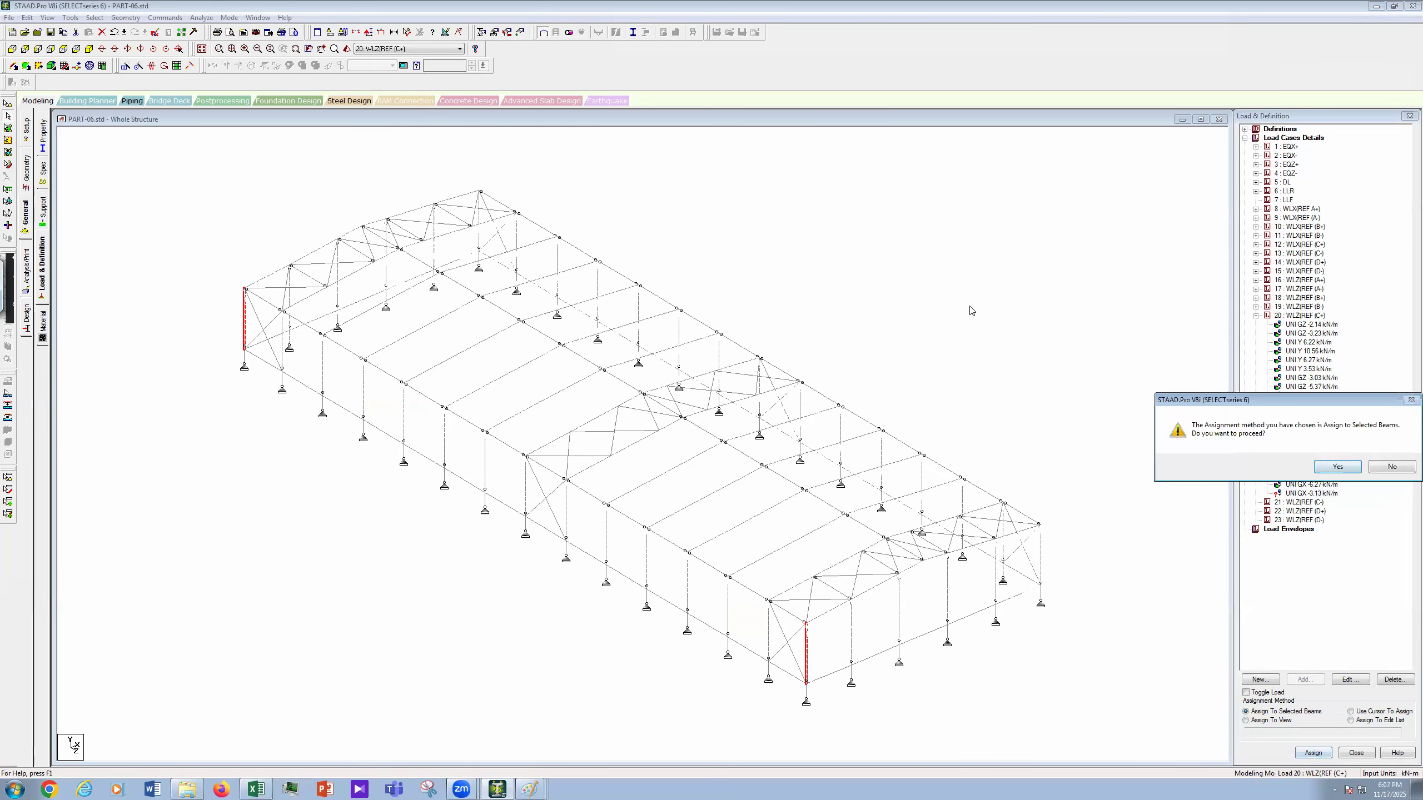
# Step: Review every uniform load of load case 20 on the whole structure one by one, checking its assigned members and direction
pyautogui.click(201, 50)
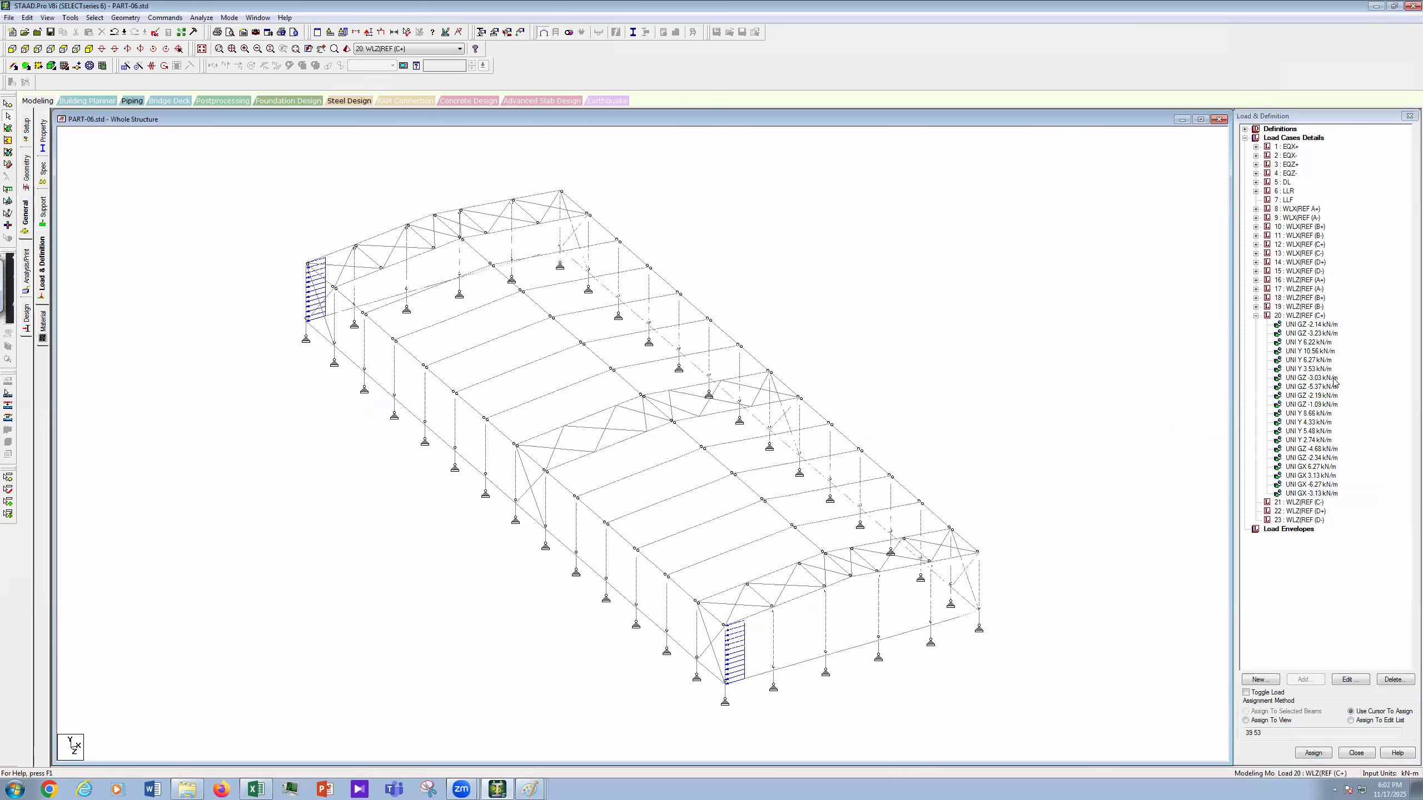
pyautogui.click(1310, 326)
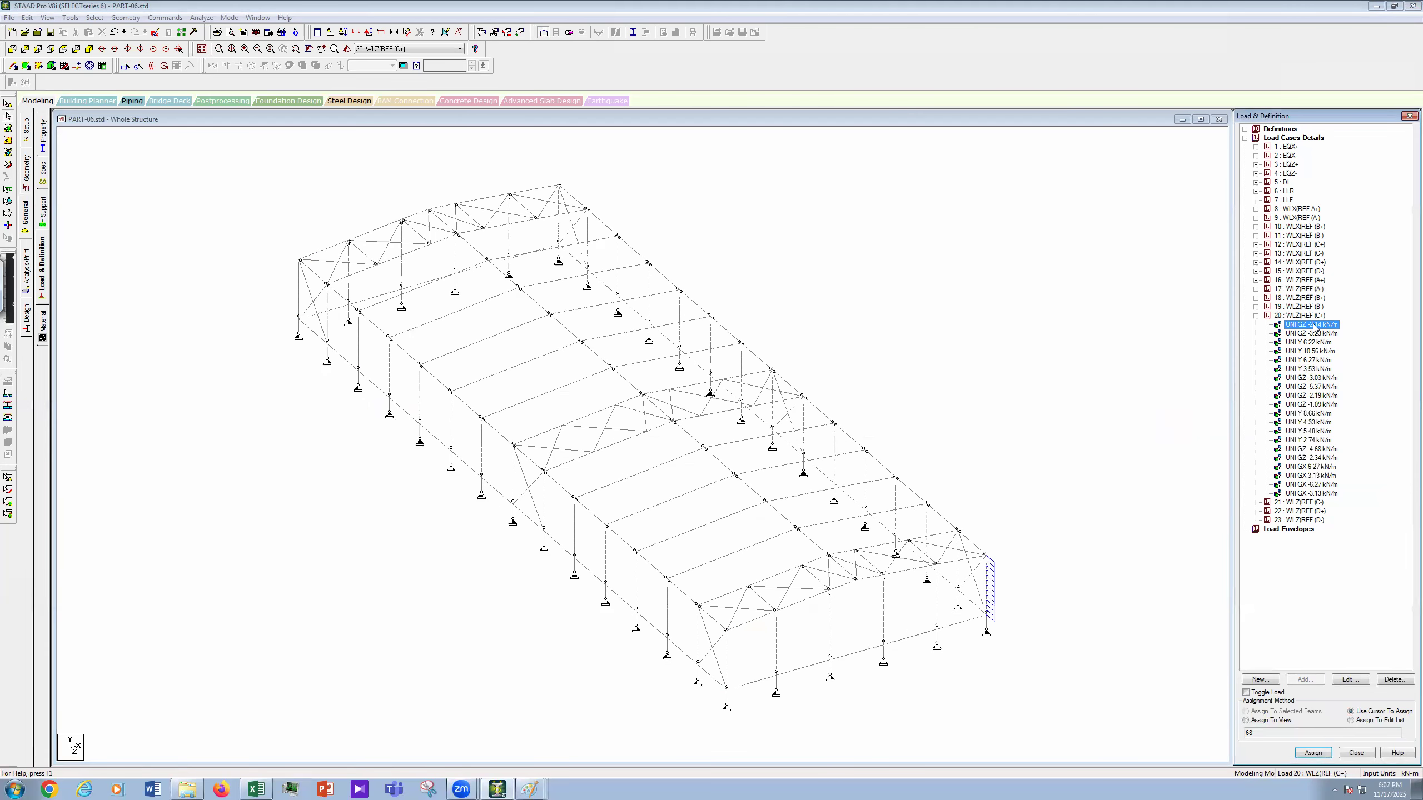
pyautogui.press('Down')
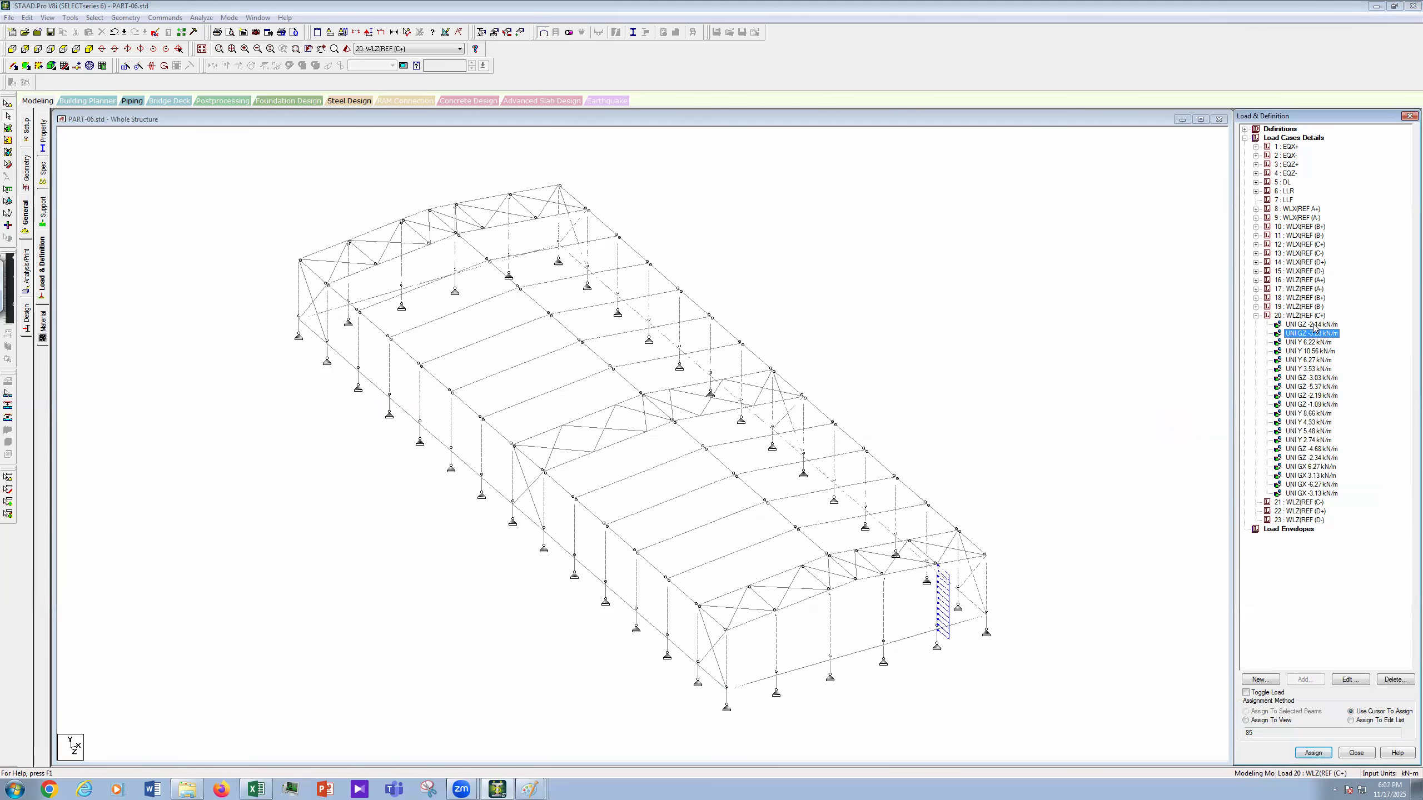
pyautogui.press('Down')
pyautogui.press('Down')
pyautogui.press('Down')
pyautogui.press('Down')
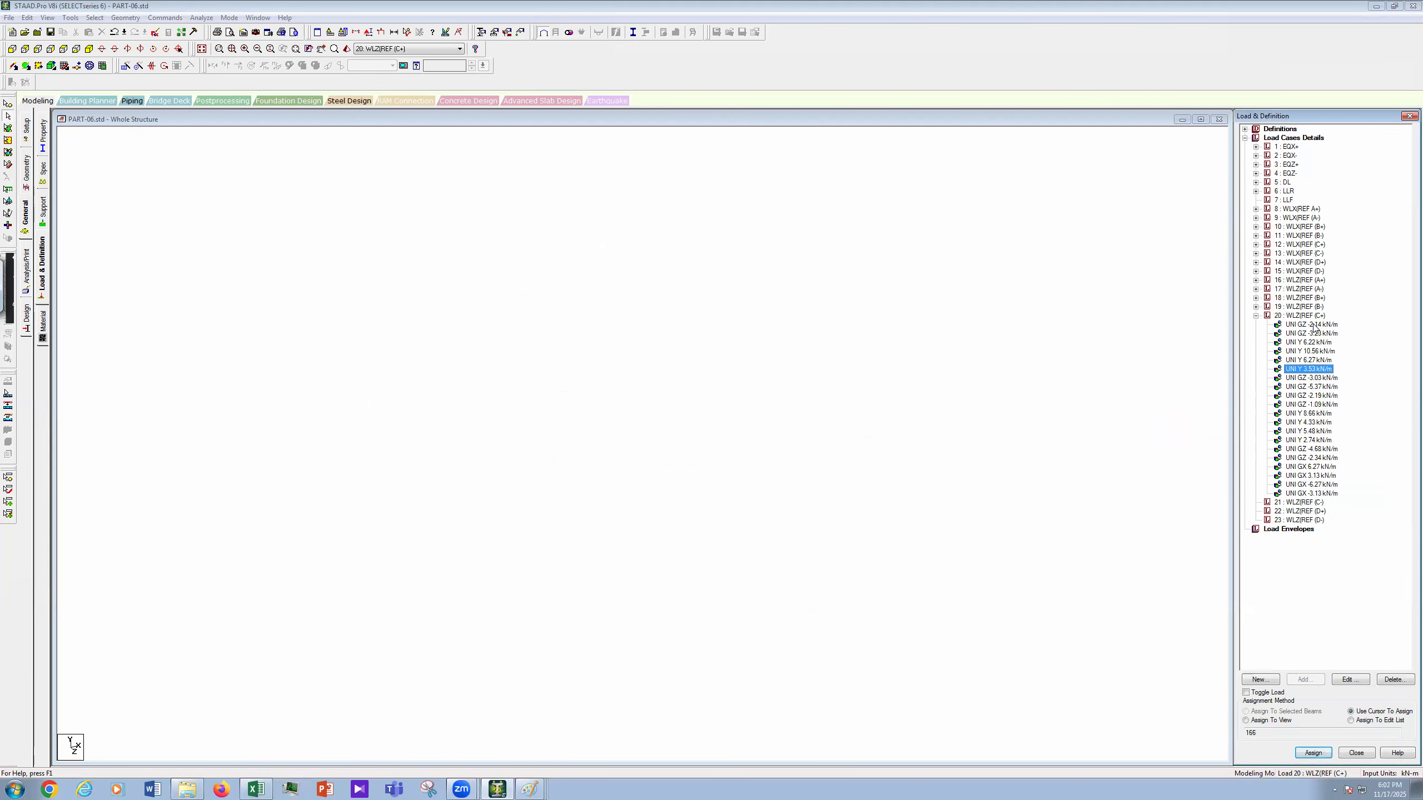
pyautogui.press('Down')
pyautogui.press('Down')
pyautogui.press('Down')
pyautogui.press('Down')
pyautogui.press('Down')
pyautogui.press('Down')
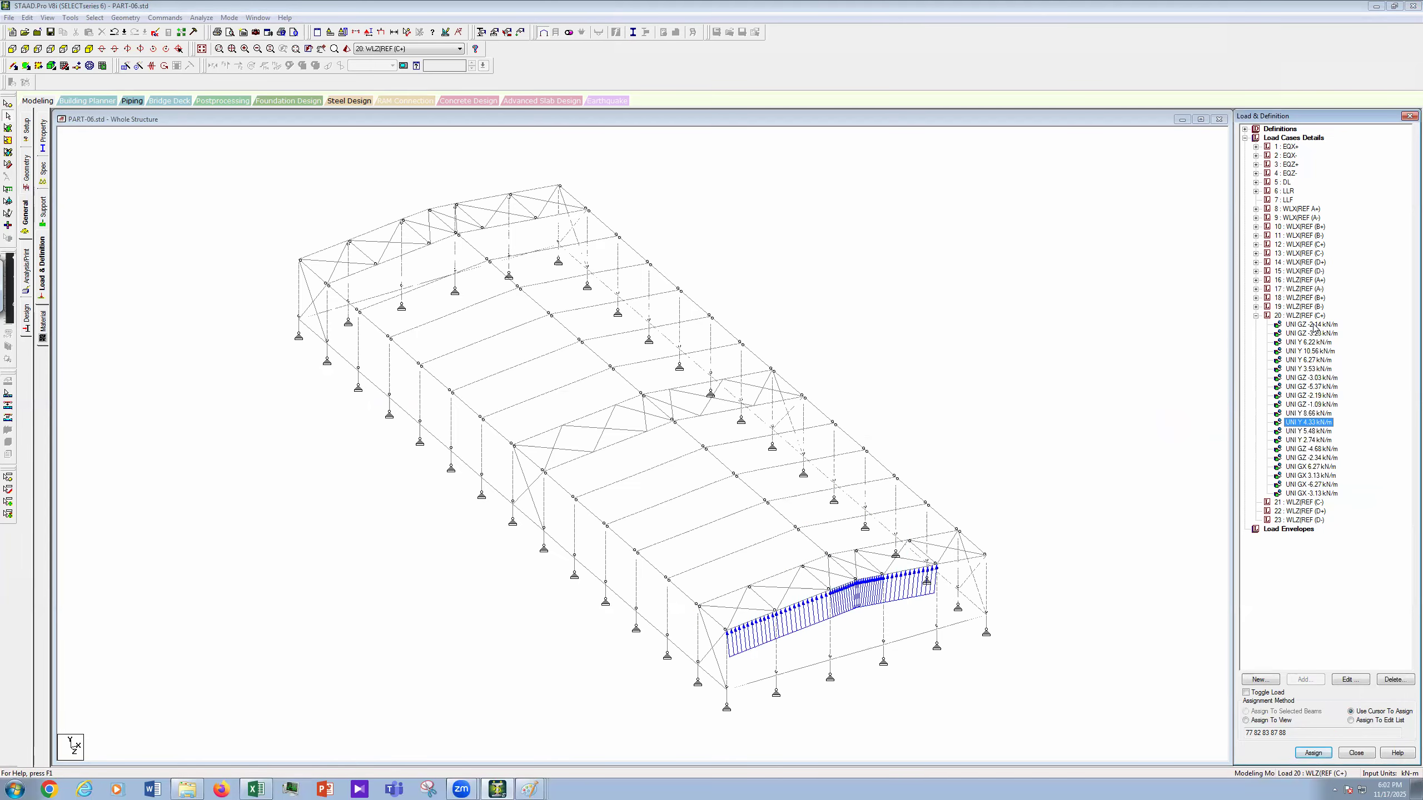
pyautogui.press('Down')
pyautogui.press('Down')
pyautogui.press('Down')
pyautogui.press('Down')
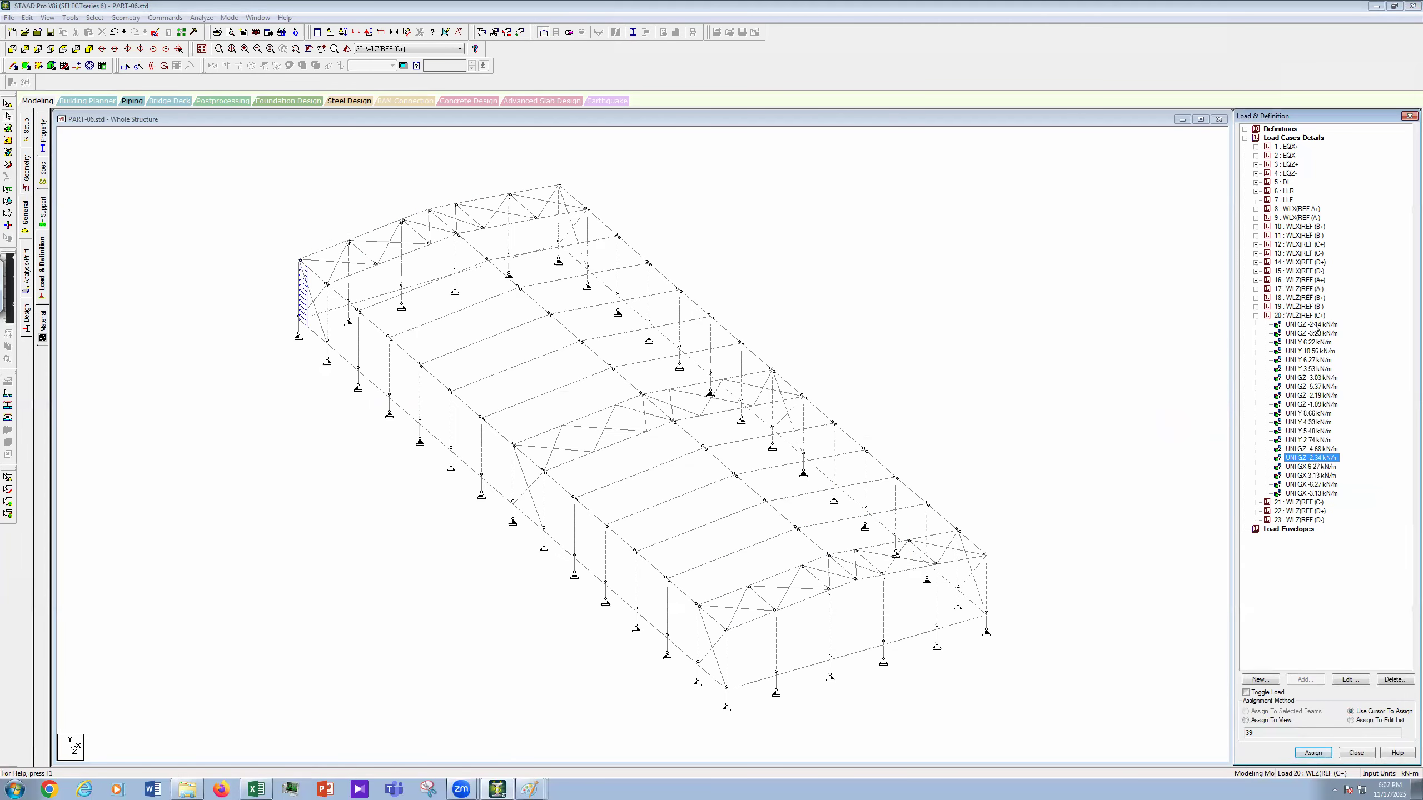
pyautogui.press('Down')
pyautogui.press('Down')
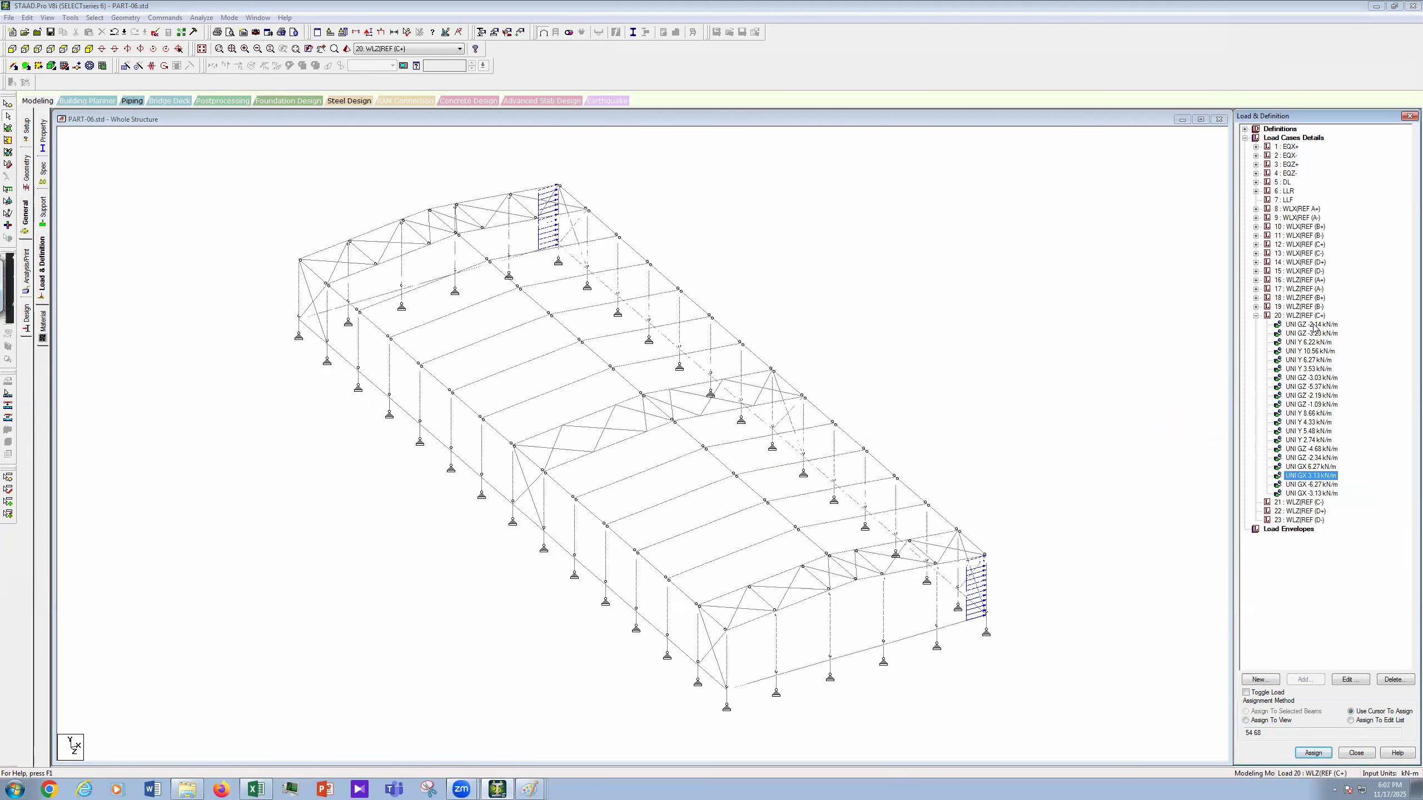
pyautogui.press('Down')
pyautogui.press('Down')
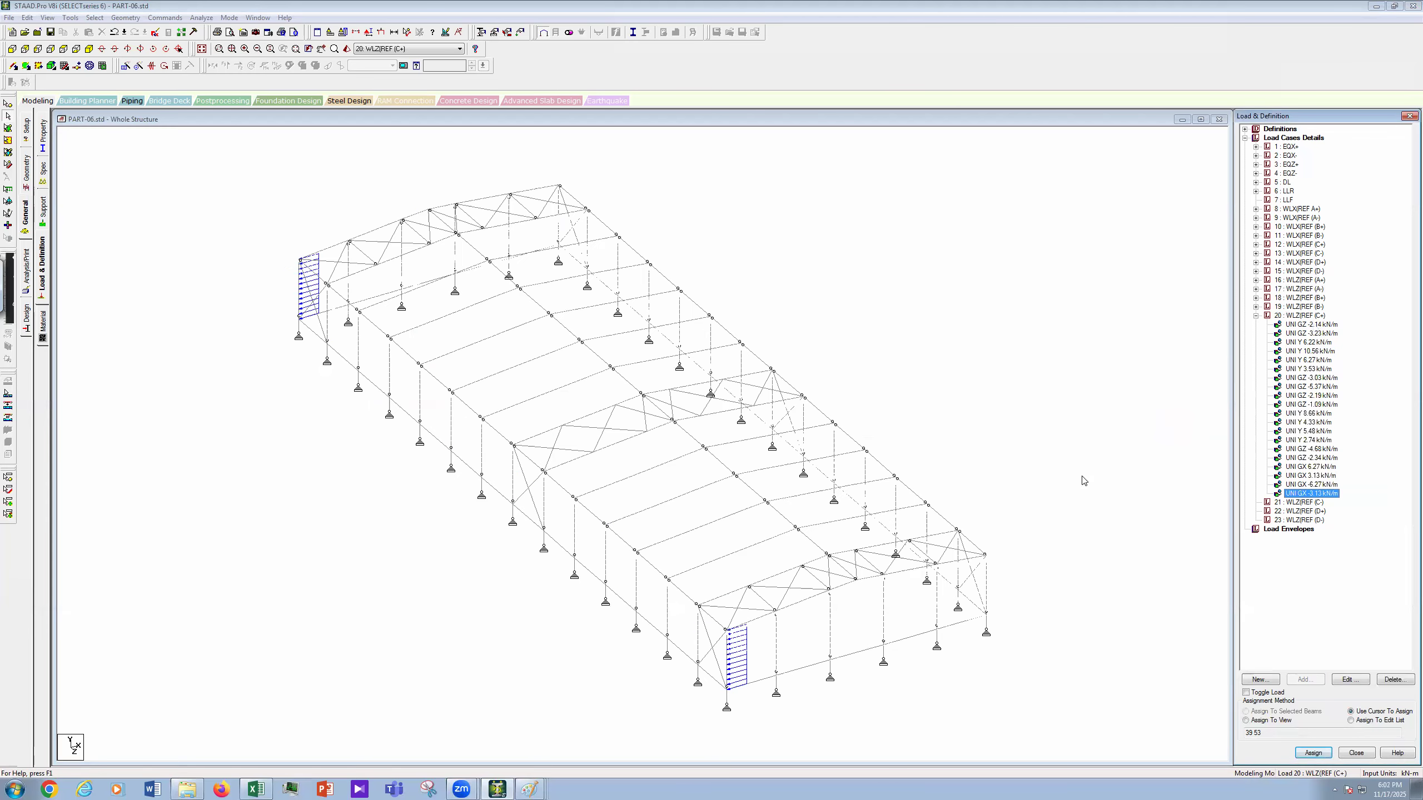
pyautogui.click(1095, 541)
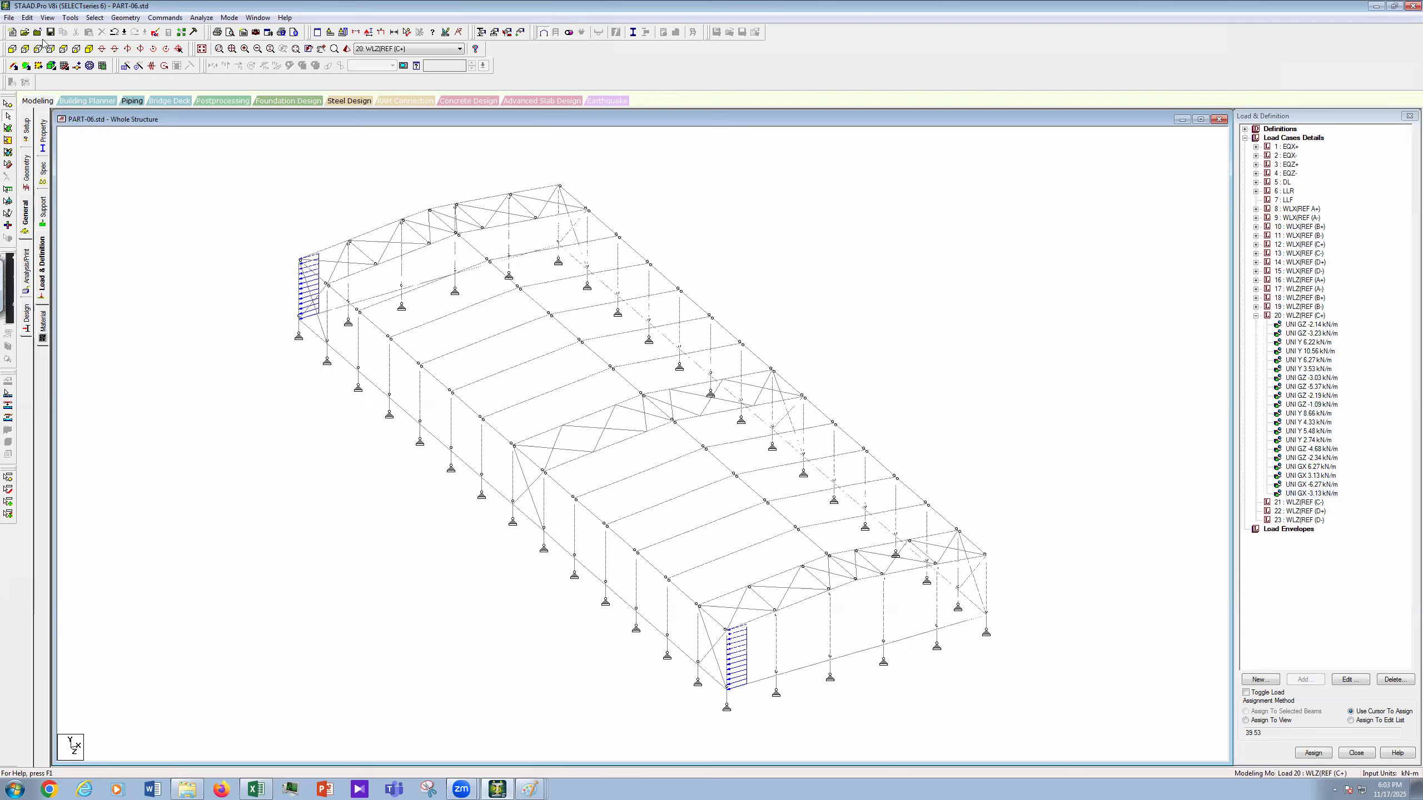
# Step: Copy the complete MEMBER LOAD block of load case 20 from the model's input file in the STAAD Editor
pyautogui.click(65, 134)
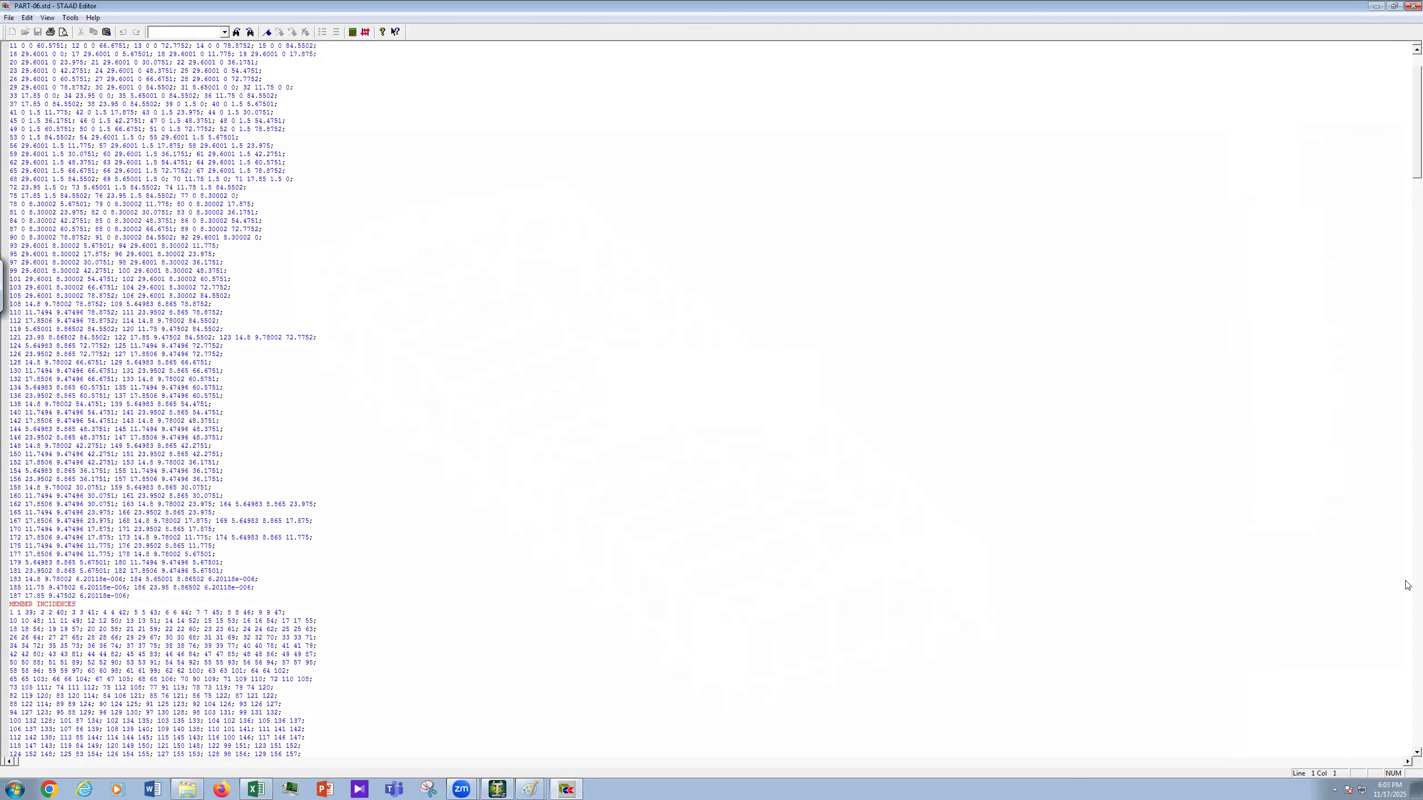
pyautogui.moveTo(1408, 159); pyautogui.dragTo(1407, 749)
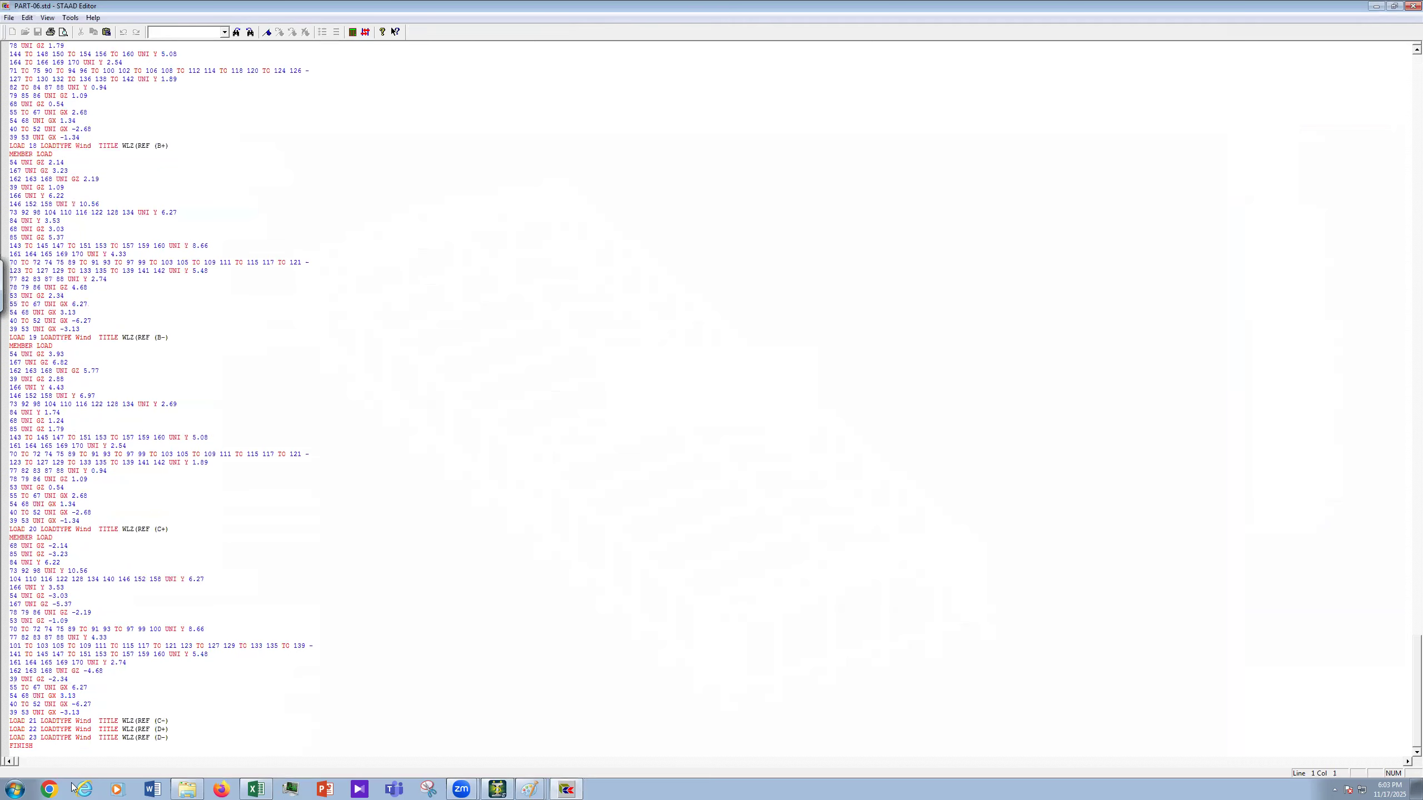
pyautogui.click(82, 714)
pyautogui.keyDown('shift'); pyautogui.click(29, 544); pyautogui.keyUp('shift')
pyautogui.keyDown('shift'); pyautogui.click(6, 537); pyautogui.keyUp('shift')
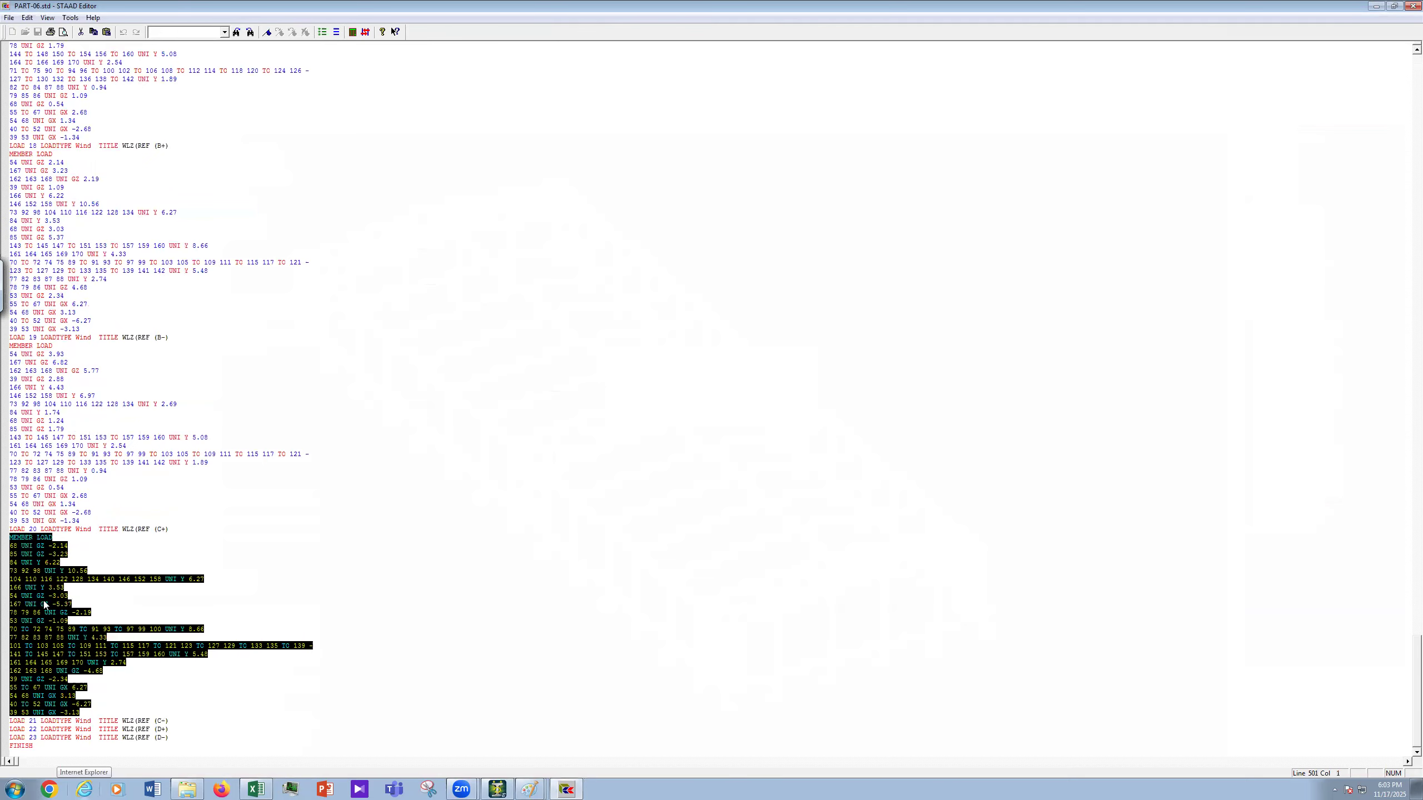
pyautogui.rightClick(74, 645)
pyautogui.click(71, 649)
# Step: Paste the copied block beneath the load case 21, WLZ(REF (C-), title line, then save the input file and close the editor
pyautogui.click(179, 721)
pyautogui.press('Return')
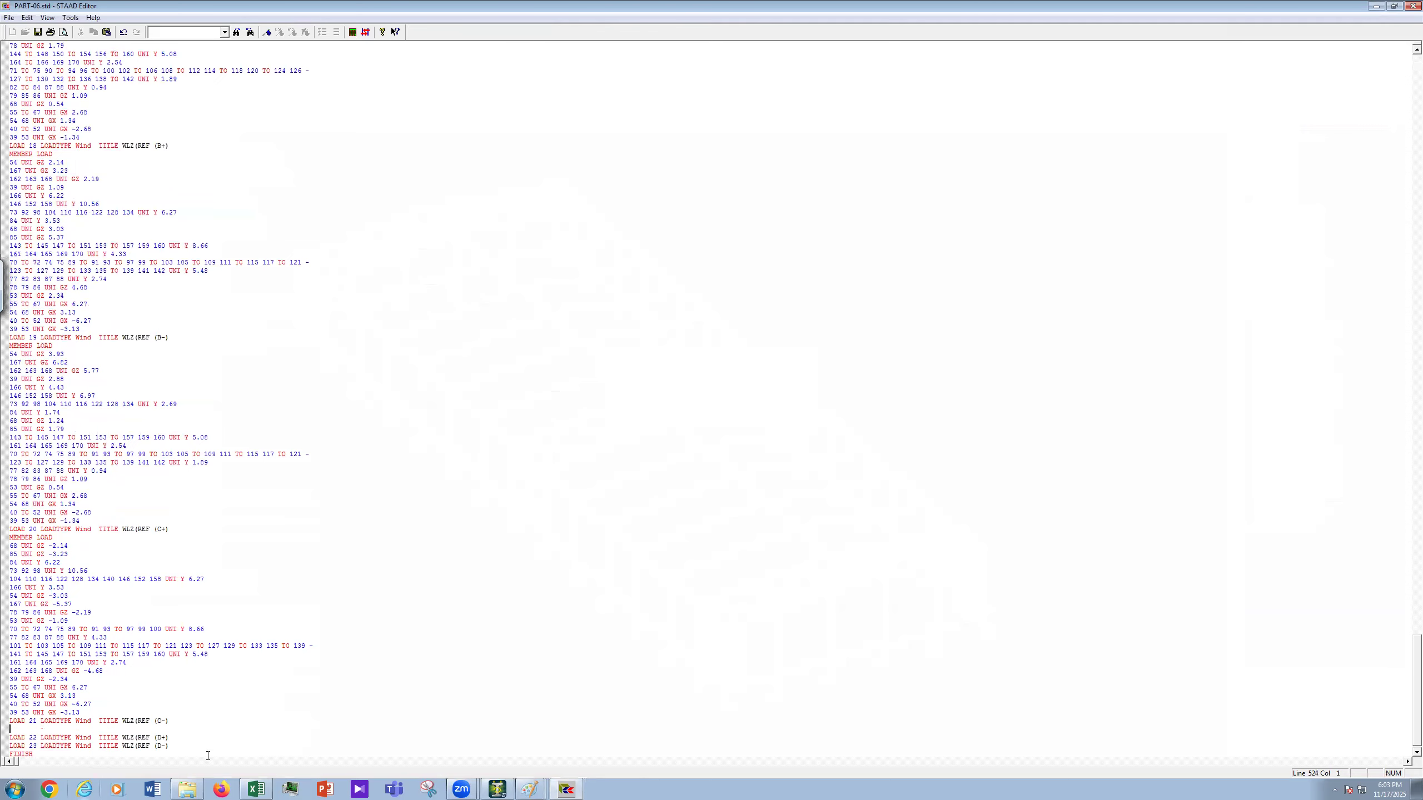
pyautogui.hotkey('ctrl', 'v')
pyautogui.click(38, 31)
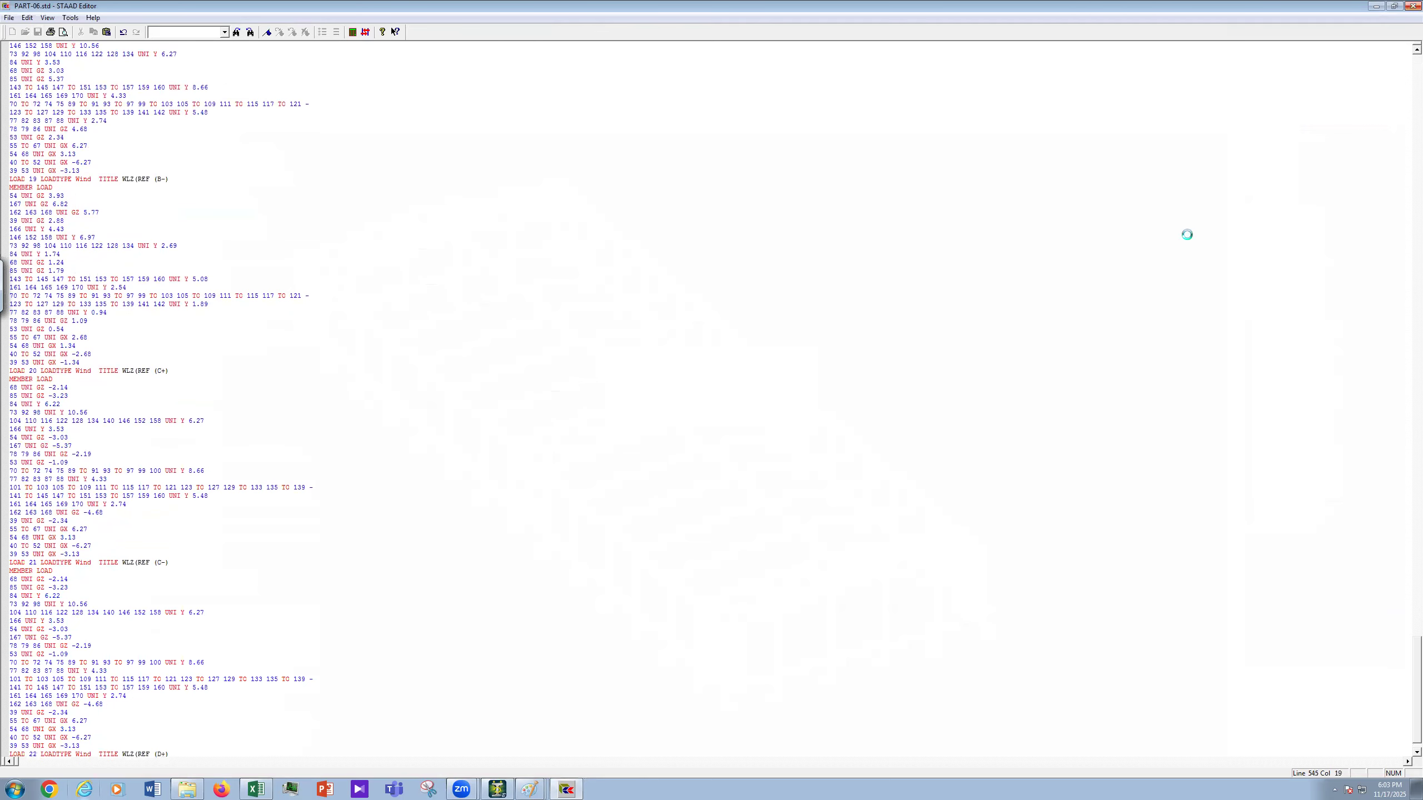
pyautogui.click(1412, 6)
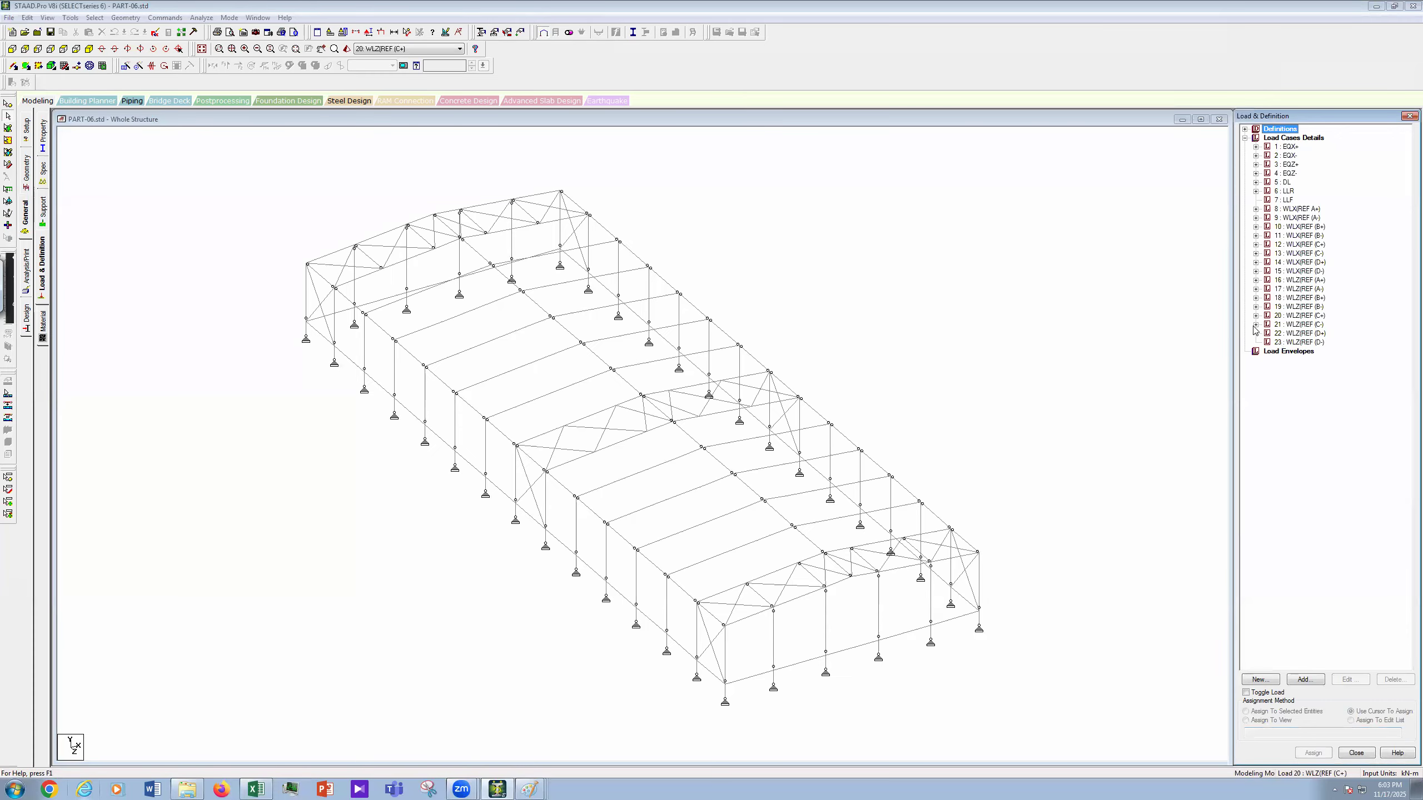
# Step: Set the first uniform load of load case 21, the GZ load on member 68, to -3.93 kN/m
pyautogui.click(1255, 324)
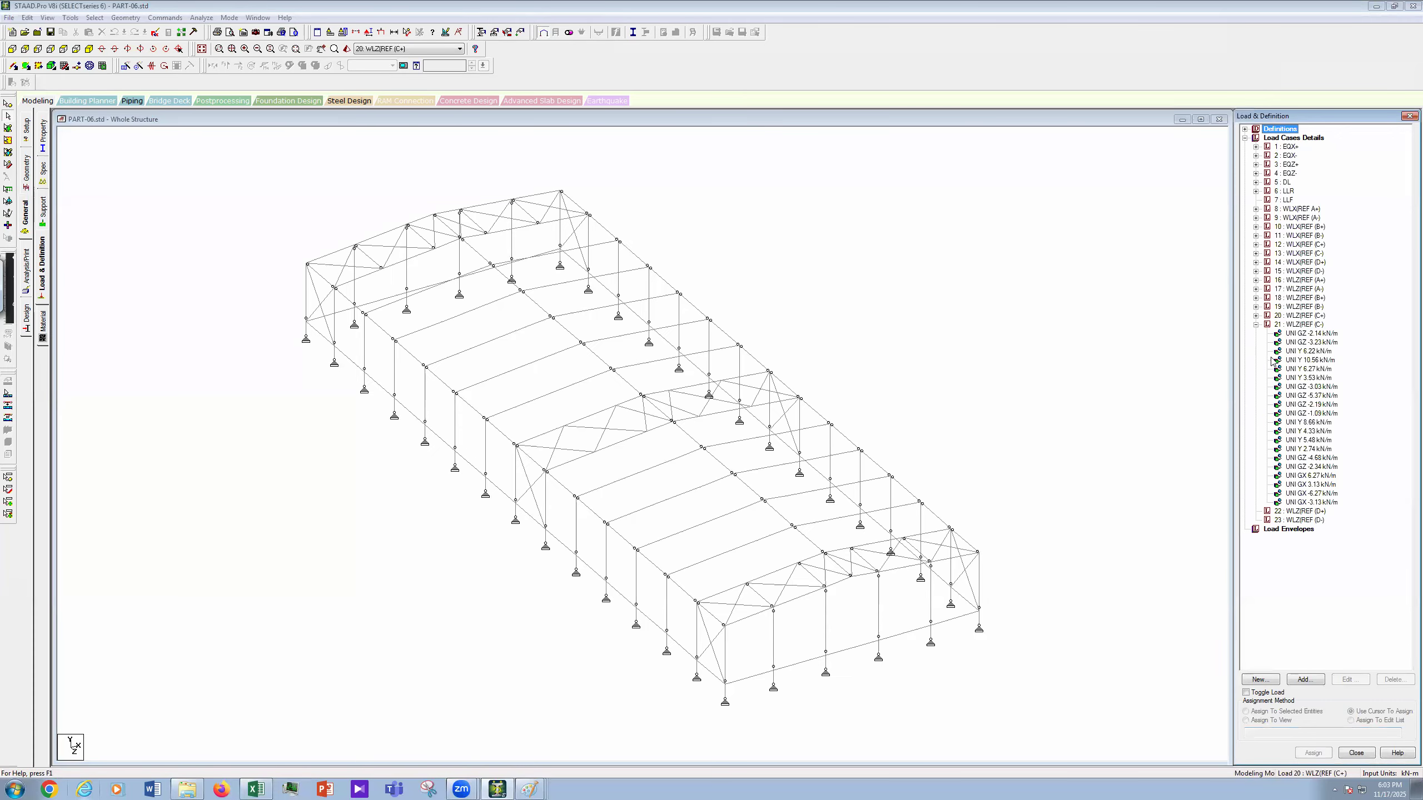
pyautogui.doubleClick(1310, 333)
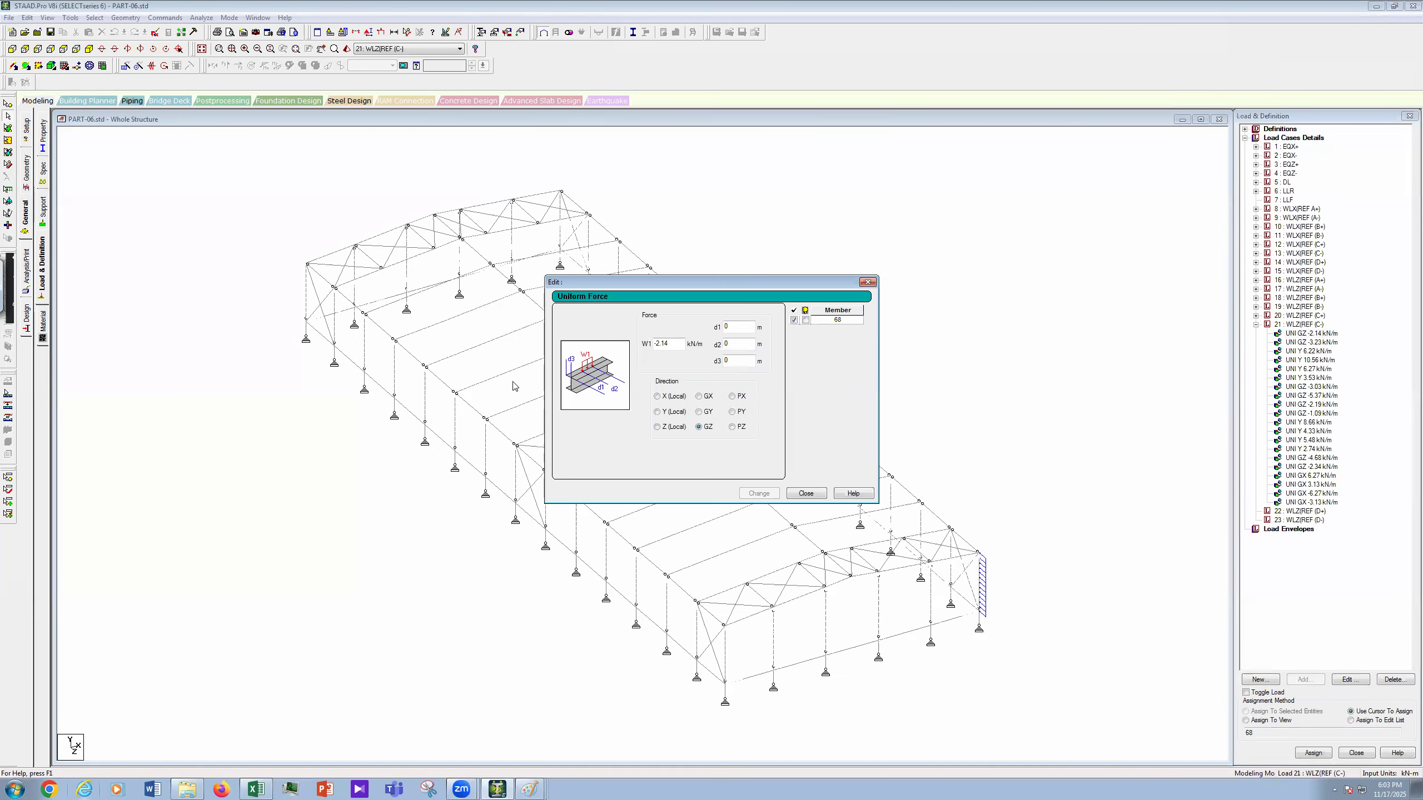
pyautogui.write('-')
pyautogui.click(771, 495)
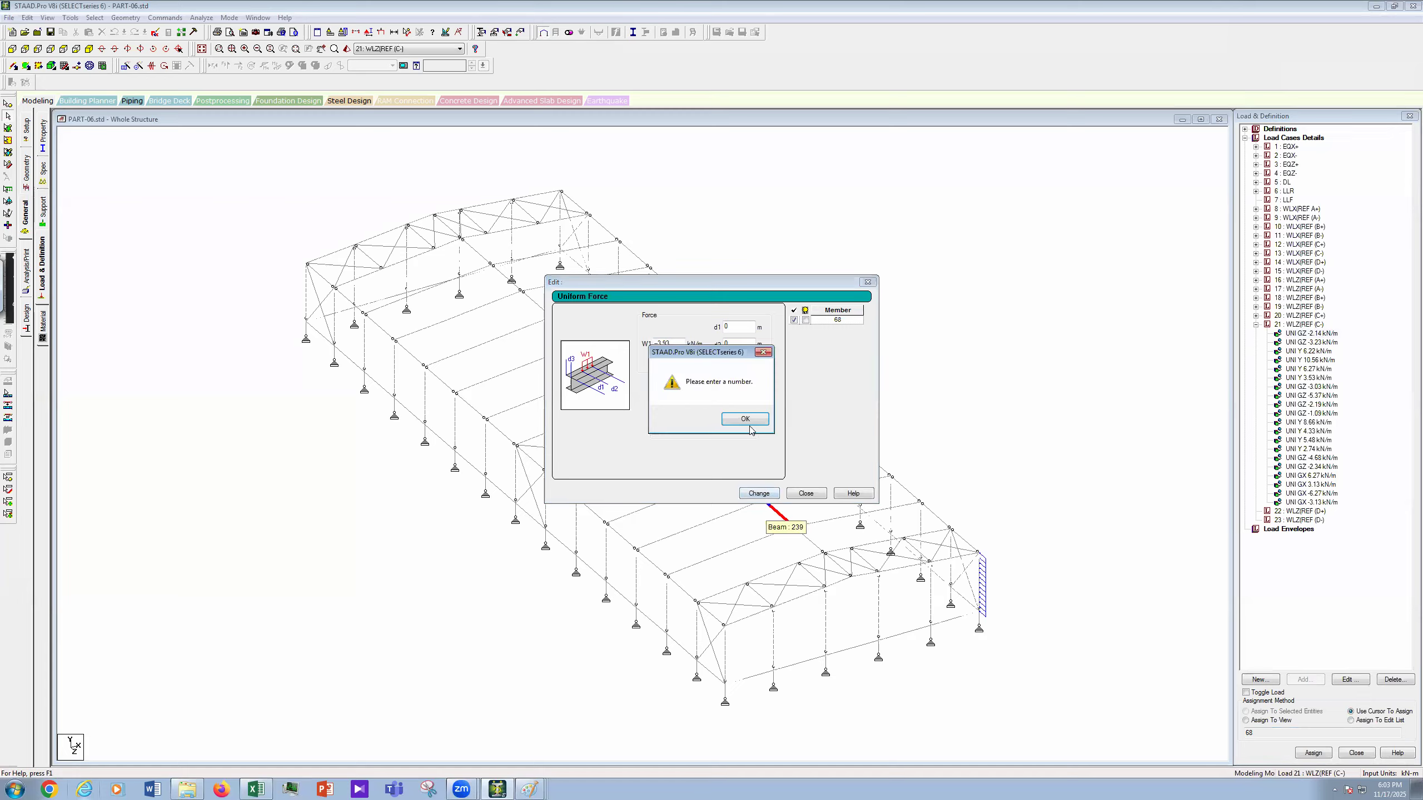
pyautogui.click(744, 419)
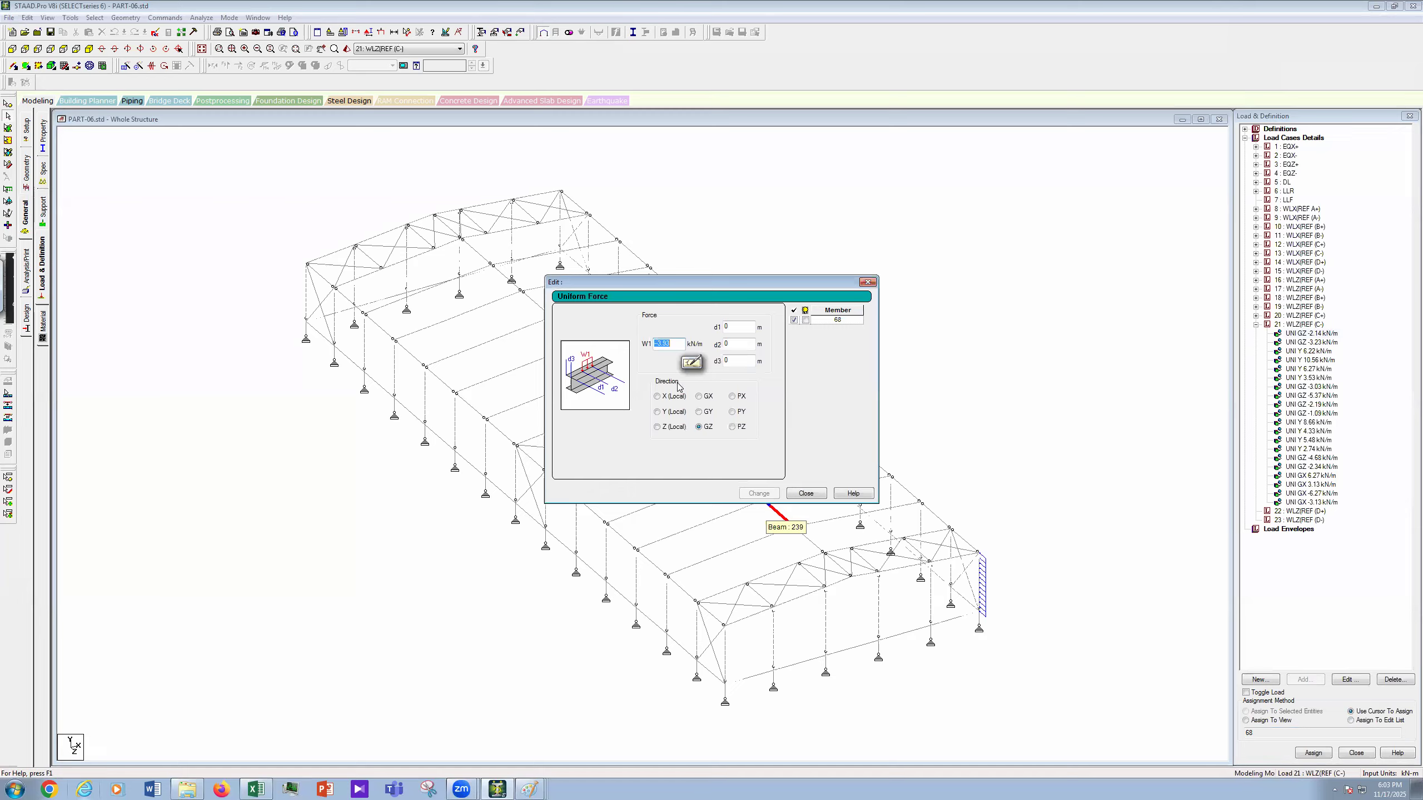
pyautogui.press('Home')
pyautogui.press('Delete')
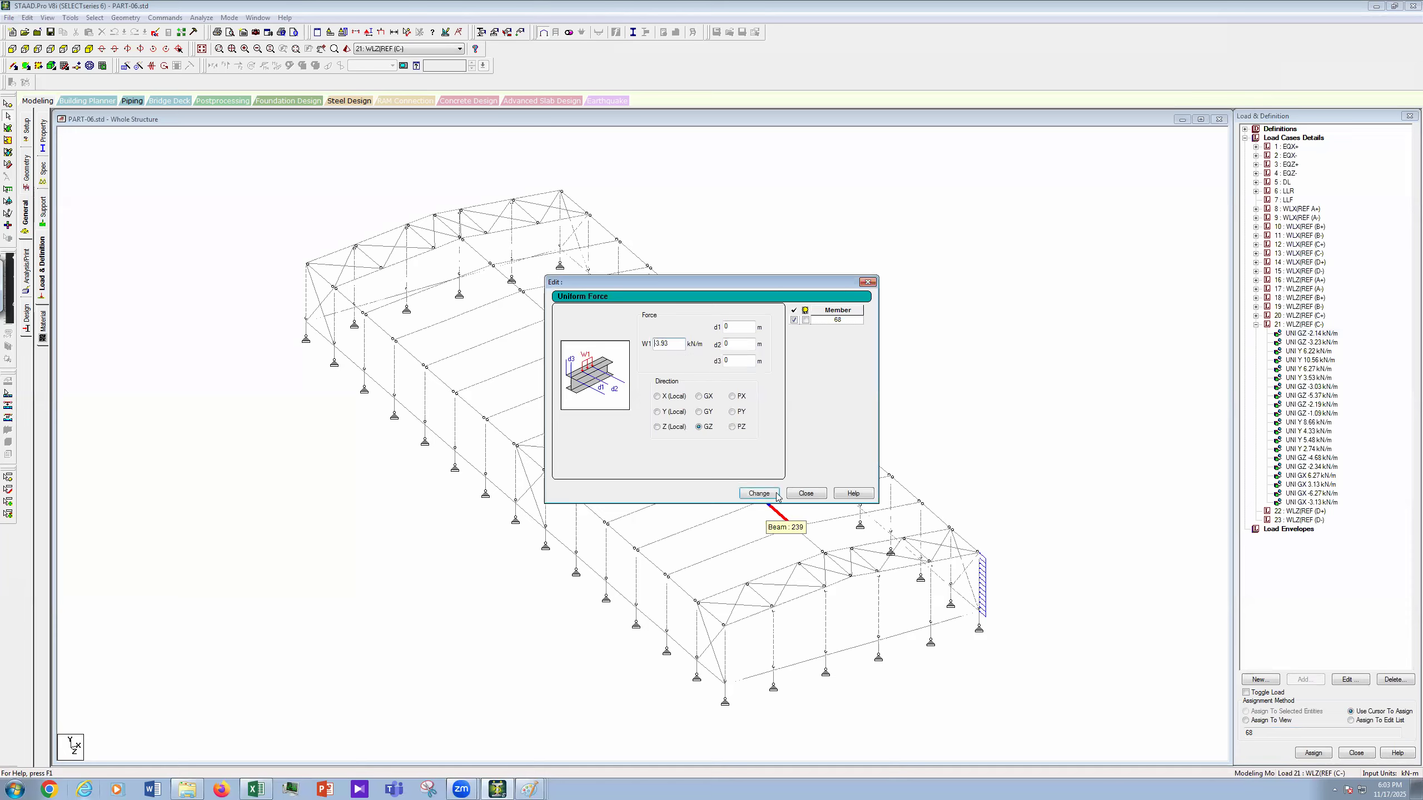
pyautogui.click(777, 494)
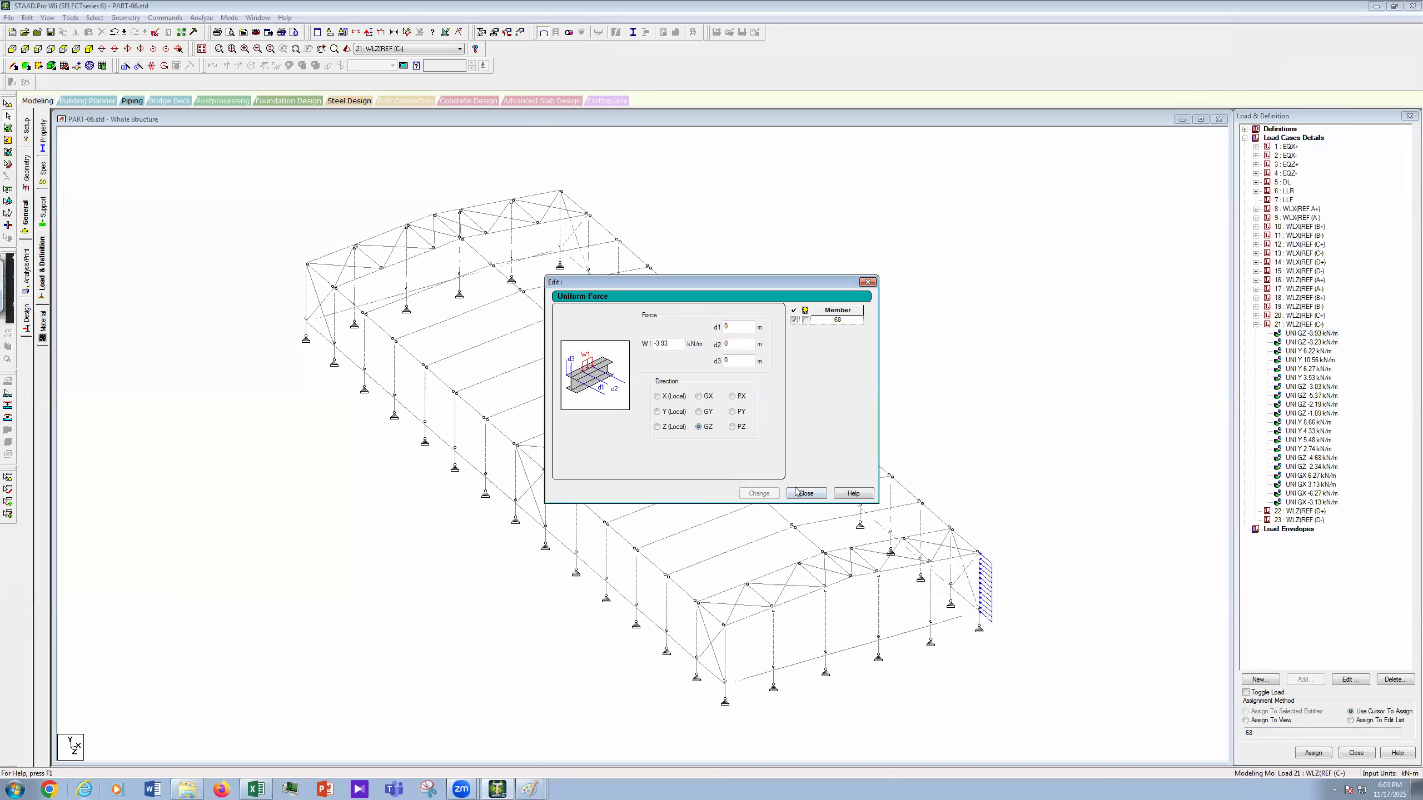
# Step: Set the uniform GZ force on member 85 in load case 21 to -6.97 kN/m
pyautogui.click(1318, 343)
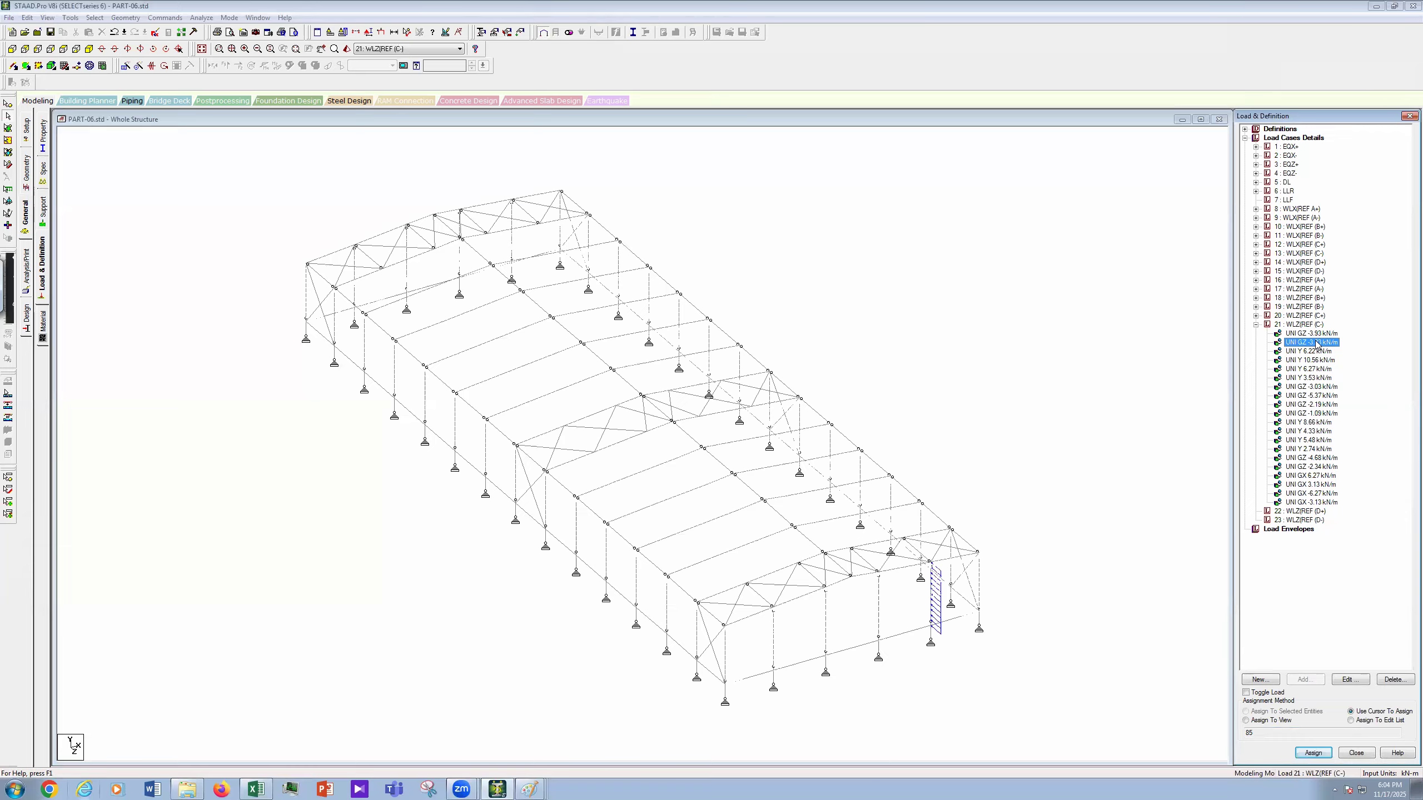
pyautogui.doubleClick(1295, 343)
pyautogui.moveTo(596, 354); pyautogui.dragTo(587, 357)
pyautogui.write('-6.97')
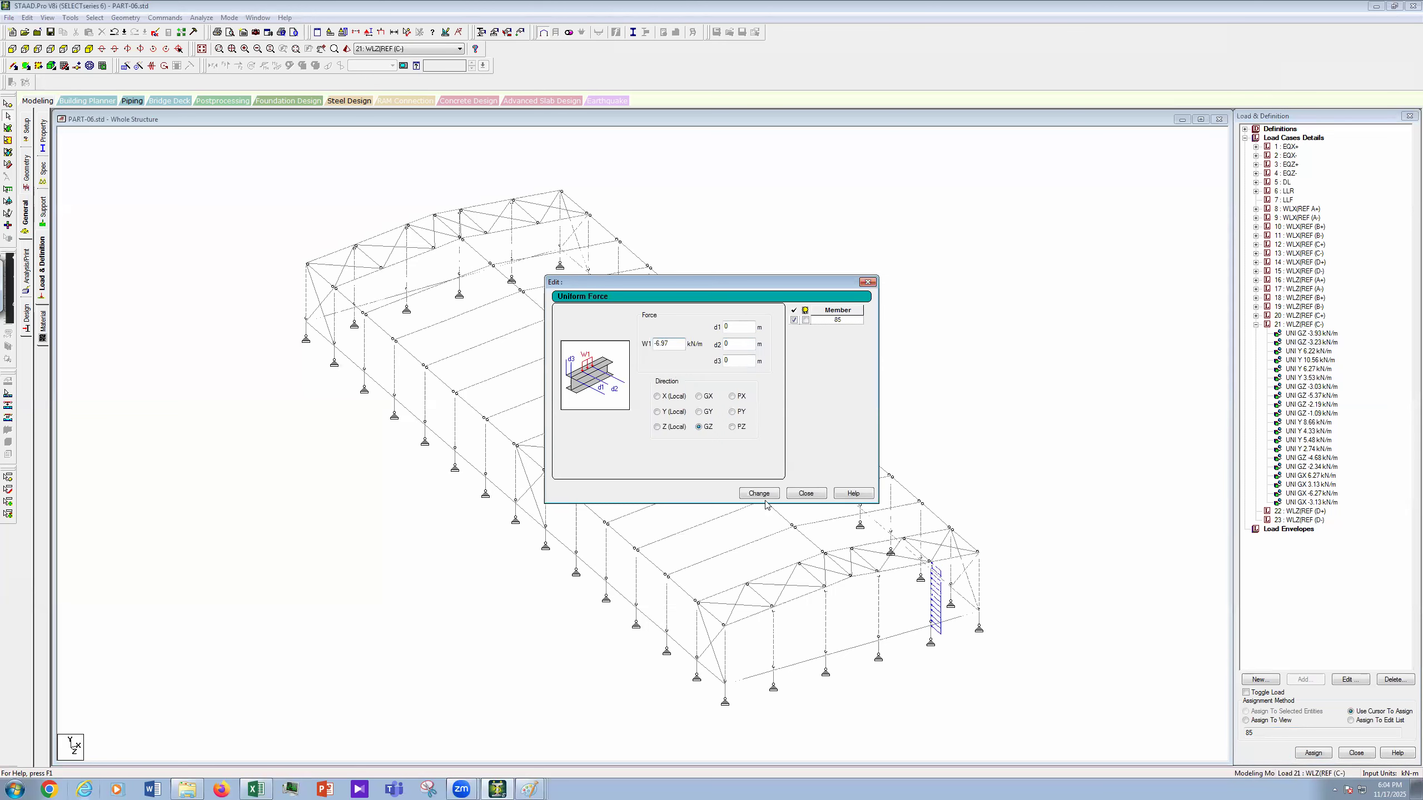
pyautogui.click(760, 493)
pyautogui.click(1308, 352)
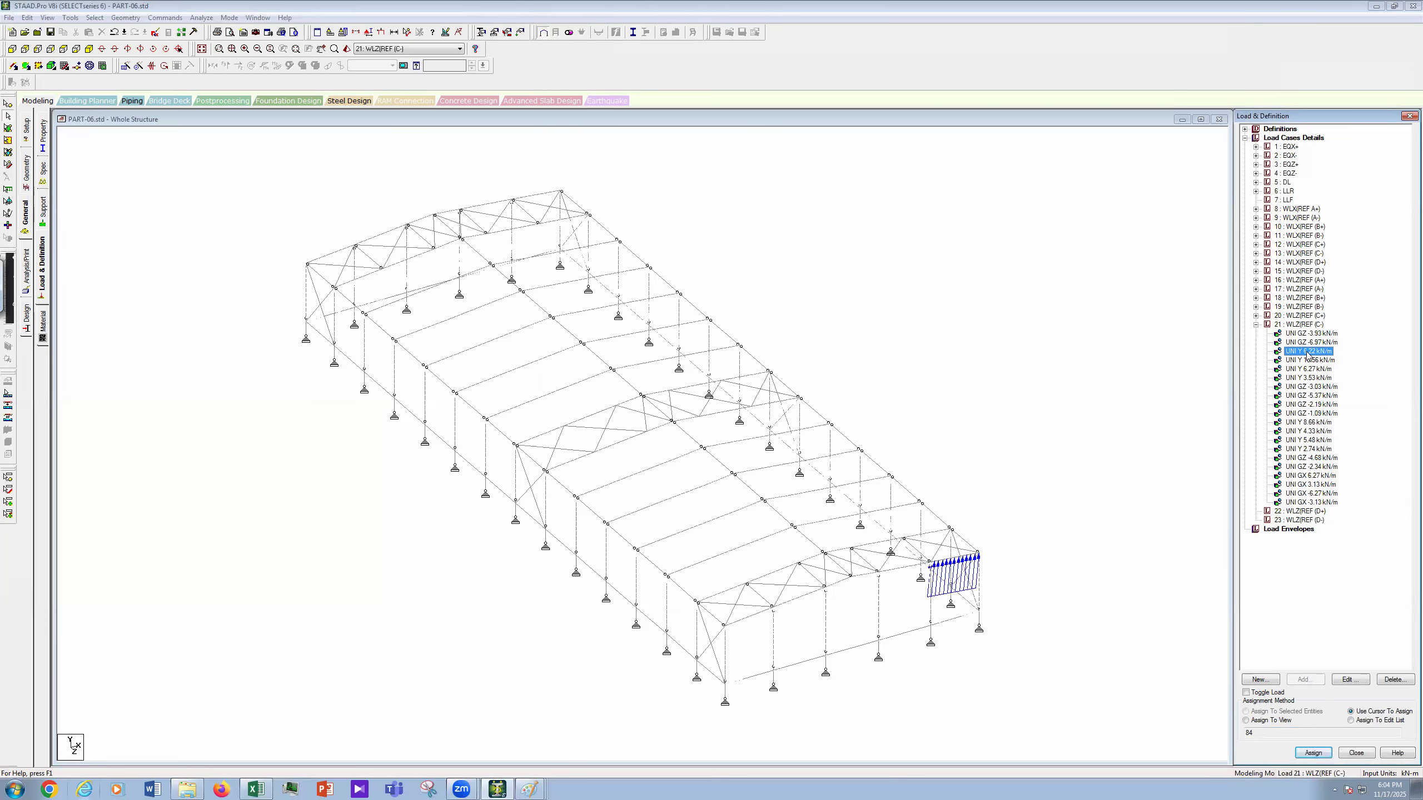
# Step: Correct the uniform GZ force on member 85 in load case 21 to -6.82 kN/m
pyautogui.doubleClick(1311, 342)
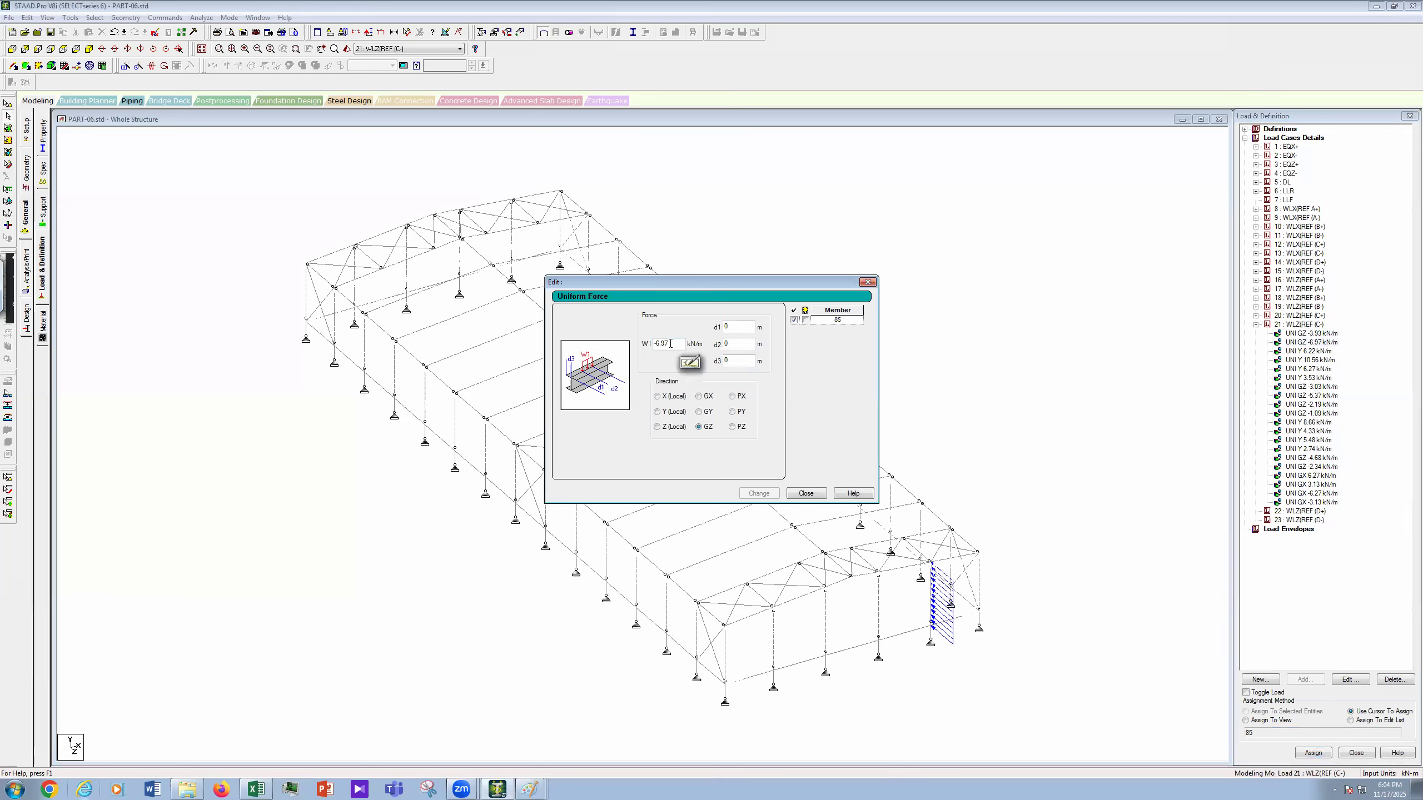
pyautogui.press('BackSpace')
pyautogui.press('BackSpace')
pyautogui.write('82')
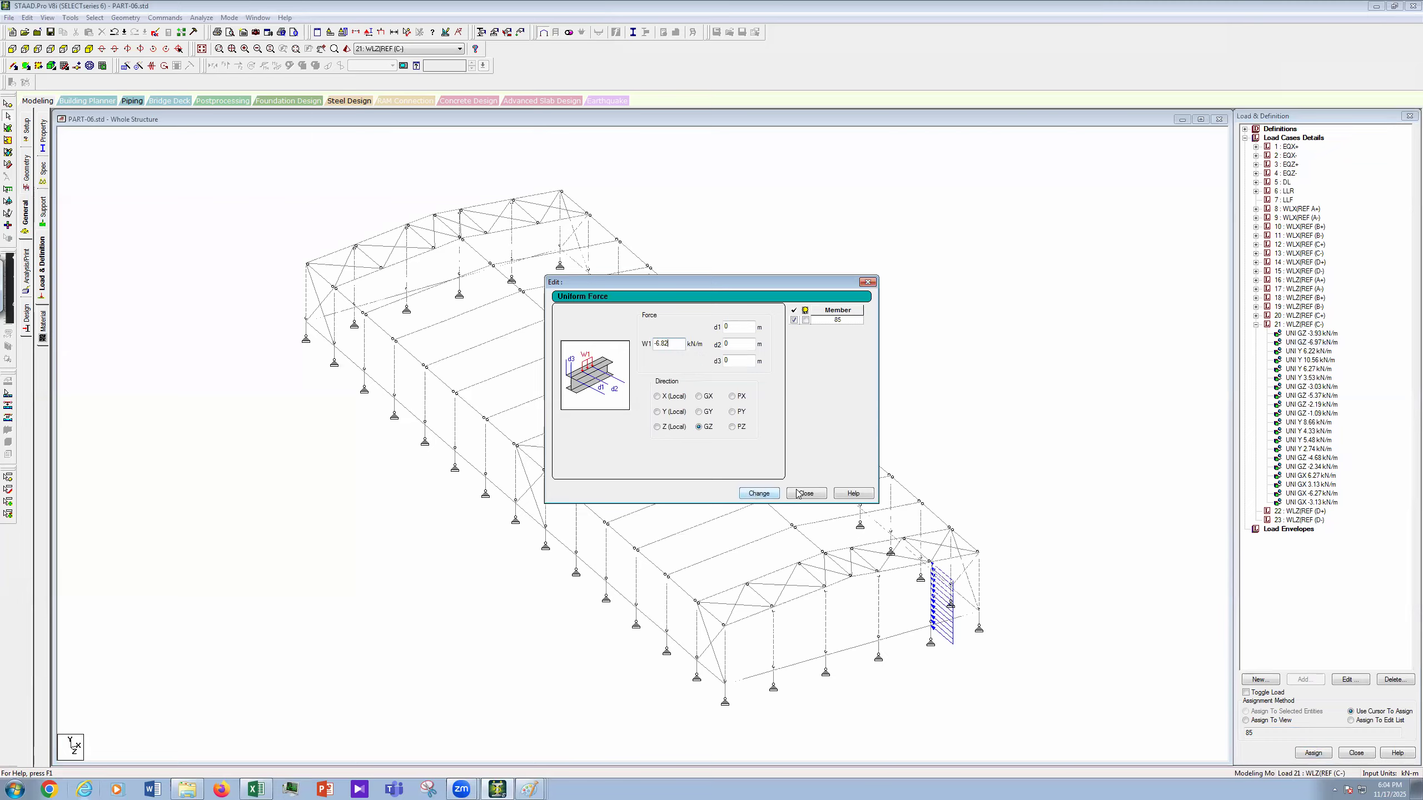
pyautogui.click(757, 494)
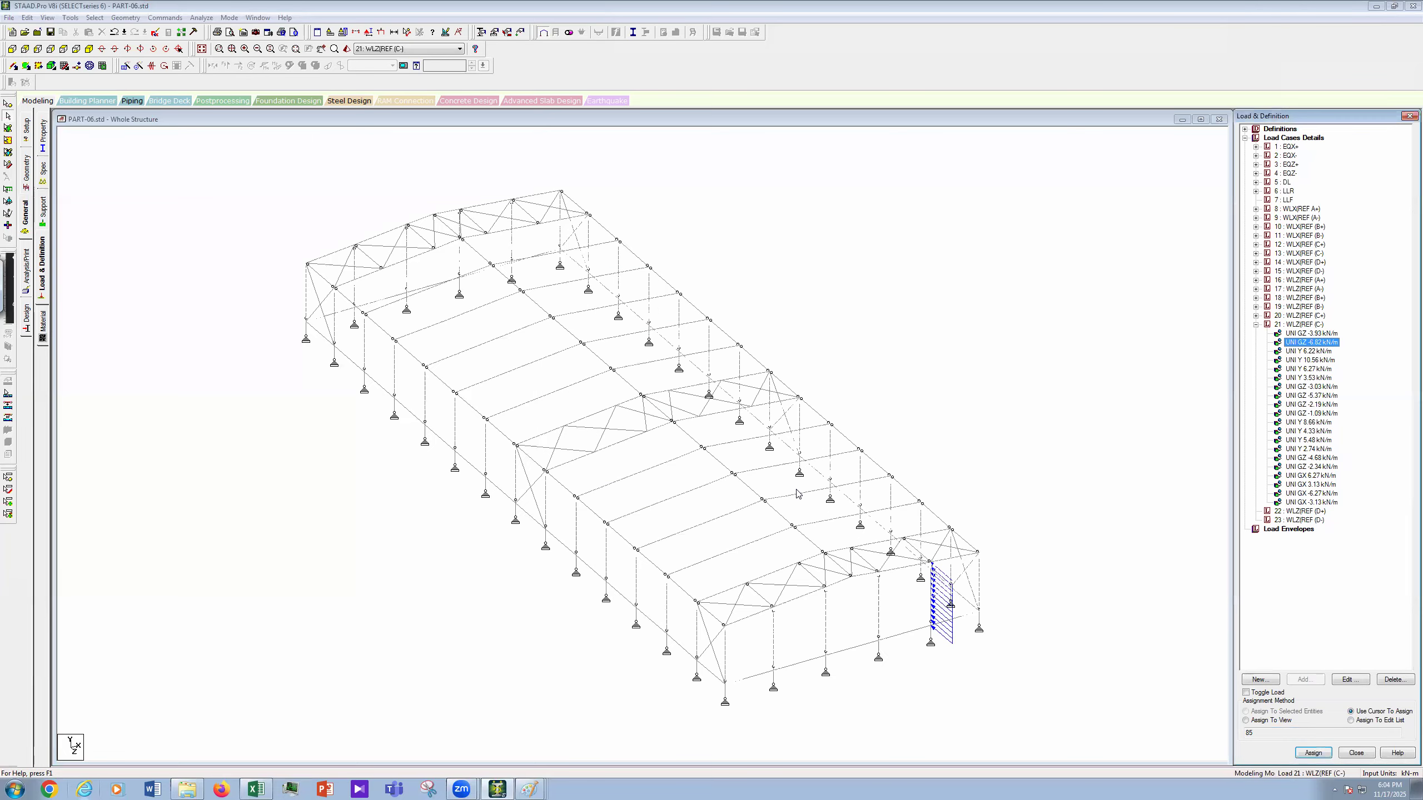
# Step: Set the uniform local Y force on member 84 in load case 21 to 4.43 kN/m
pyautogui.click(1309, 333)
pyautogui.press('Down')
pyautogui.press('Down')
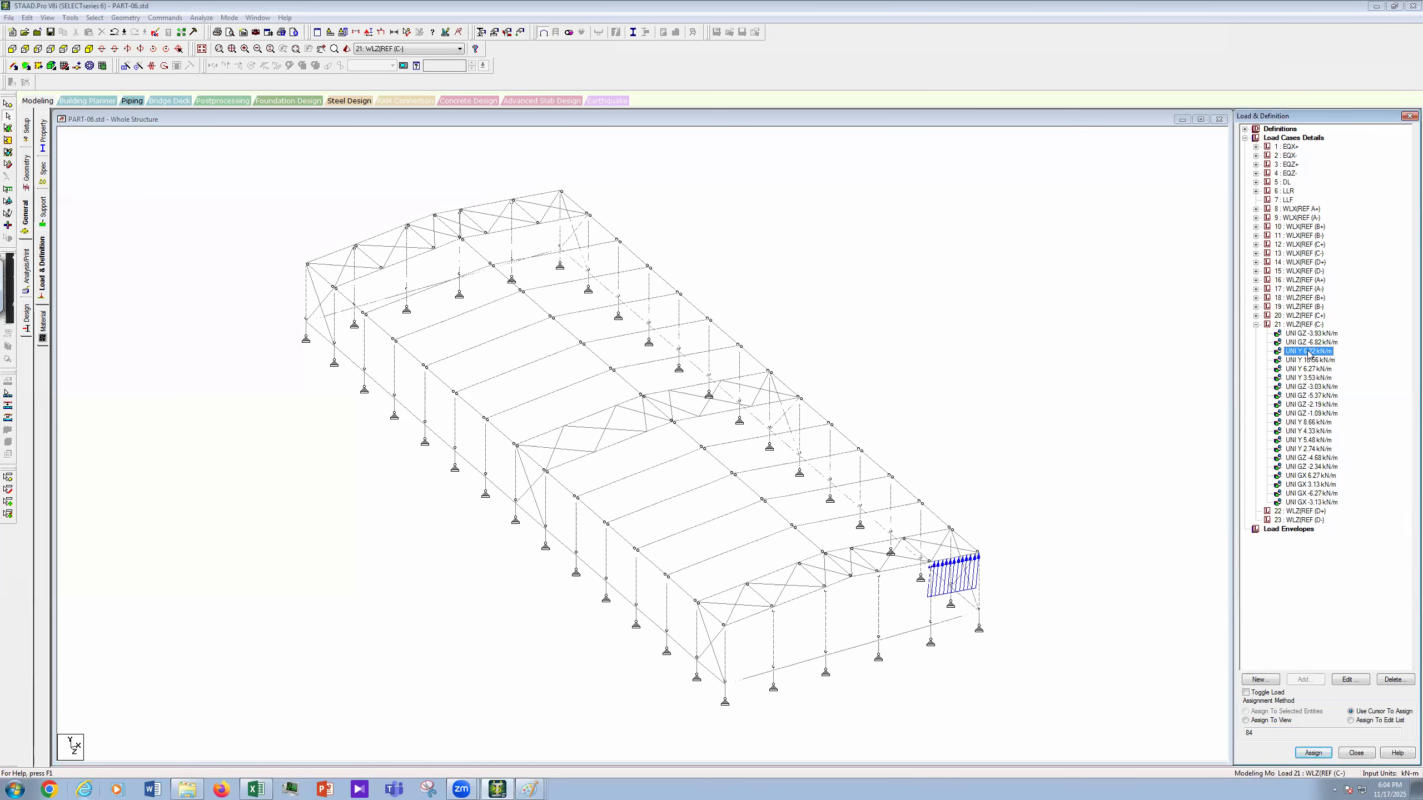
pyautogui.doubleClick(1308, 351)
pyautogui.press('Tab')
pyautogui.write('4.43')
pyautogui.click(759, 493)
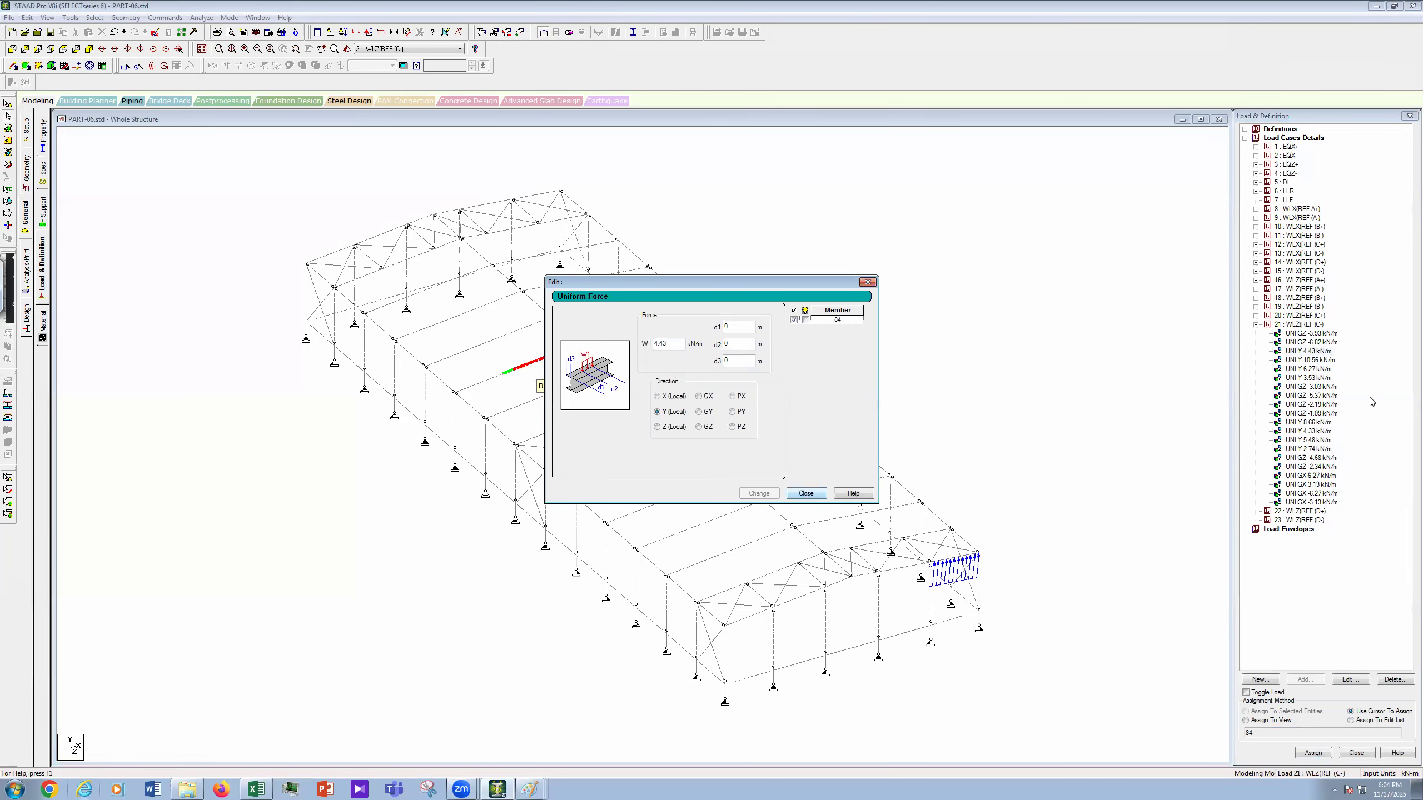
# Step: Change the uniform local Y force on members 73, 92 and 98 in load case 21 to 6.97 kN/m
pyautogui.click(1329, 360)
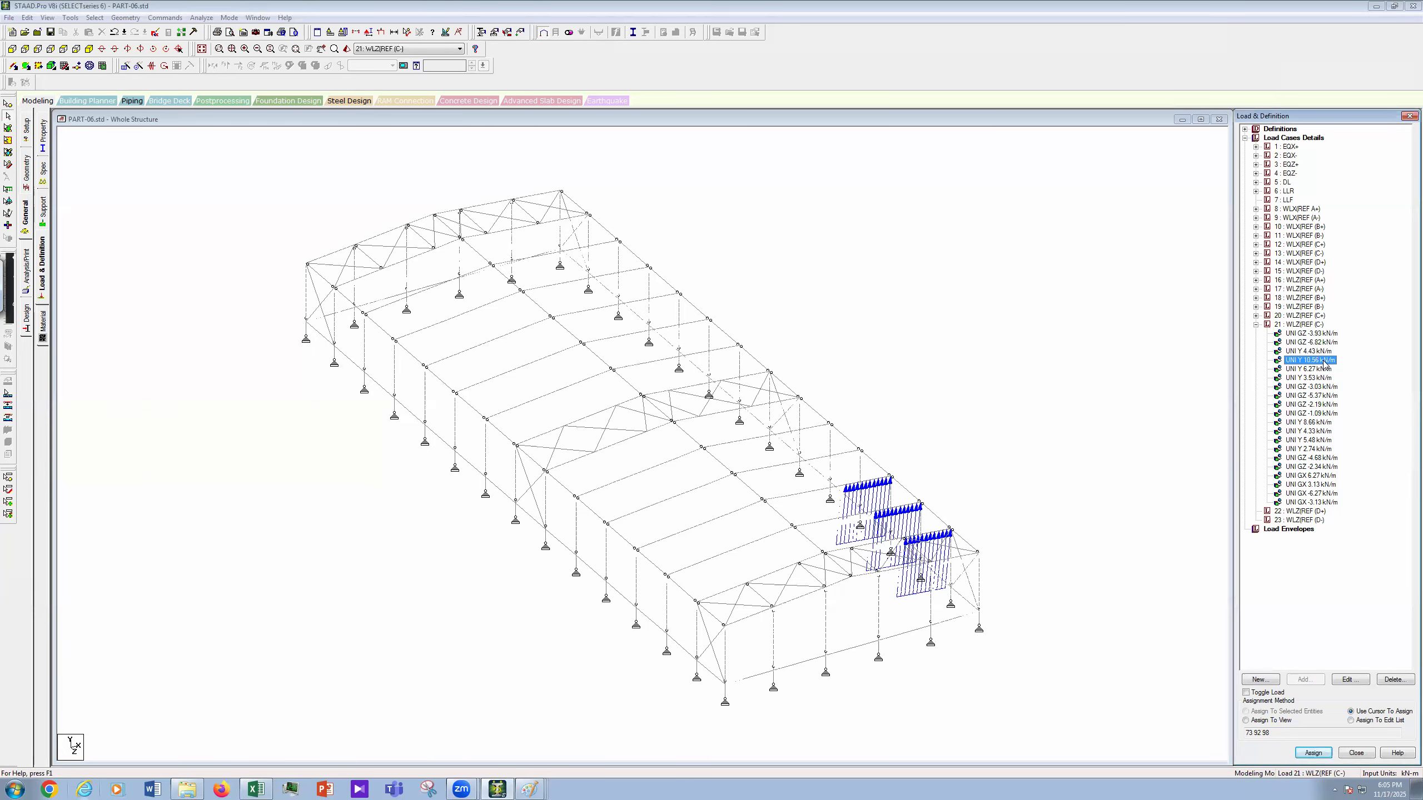
pyautogui.doubleClick(1310, 361)
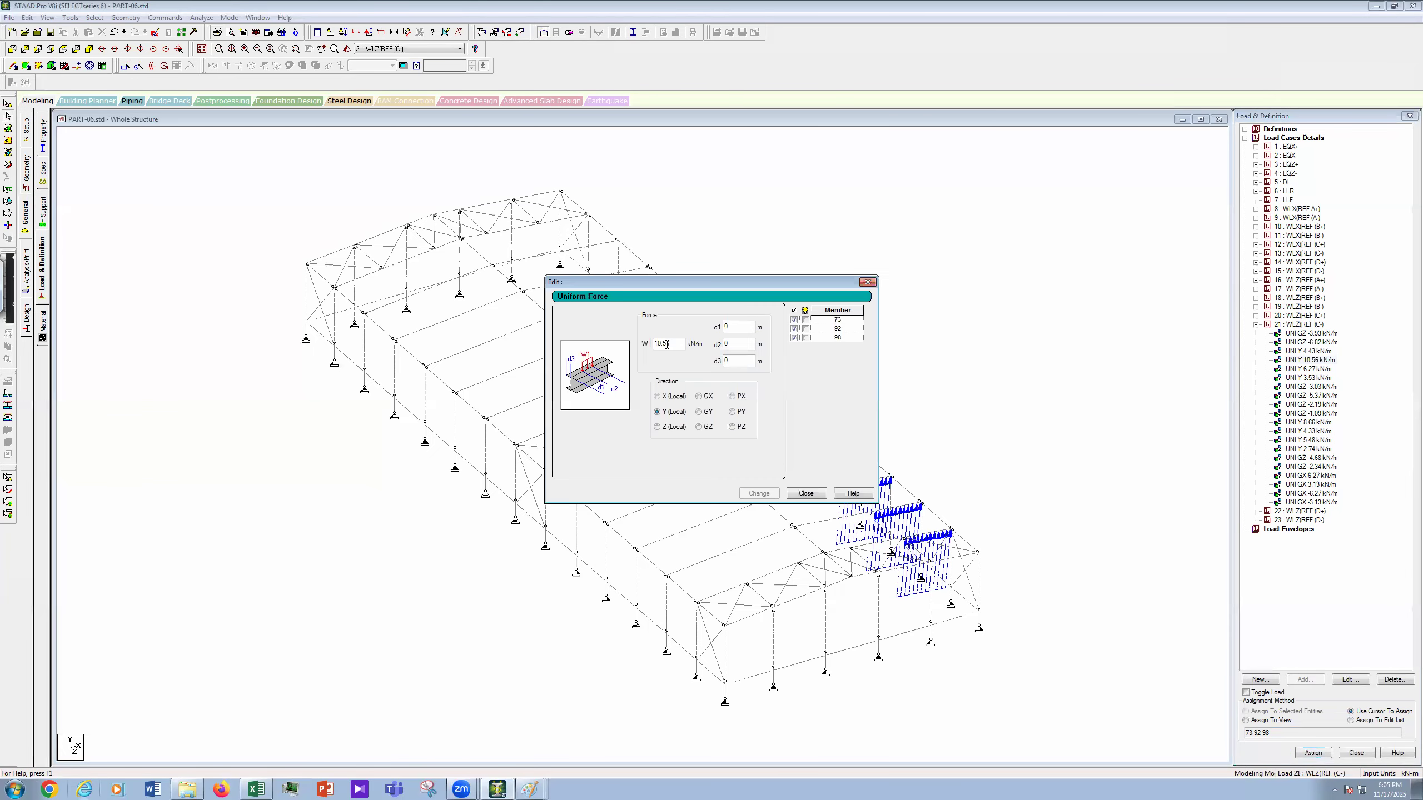
pyautogui.moveTo(675, 344); pyautogui.dragTo(590, 361)
pyautogui.write('6.97')
pyautogui.click(764, 493)
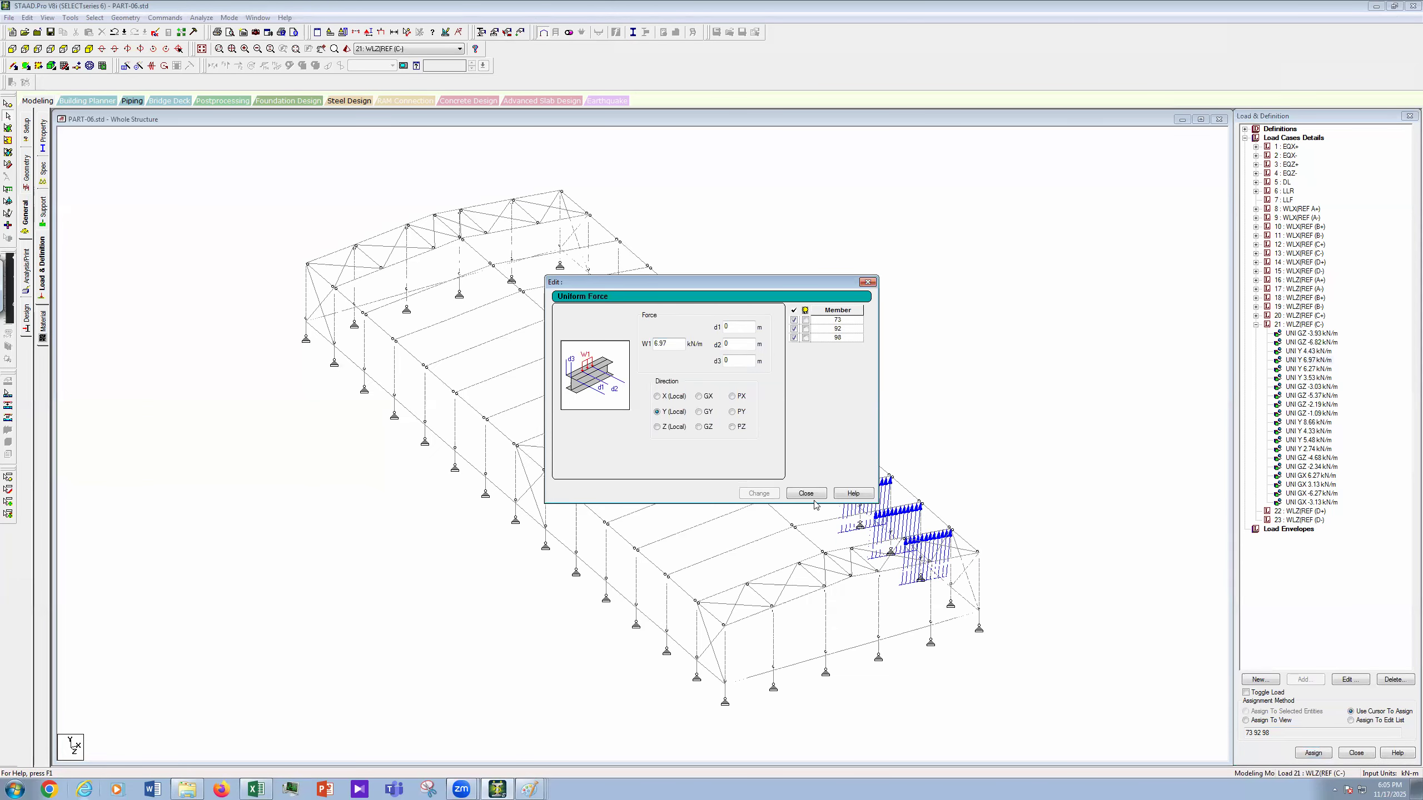
pyautogui.click(806, 494)
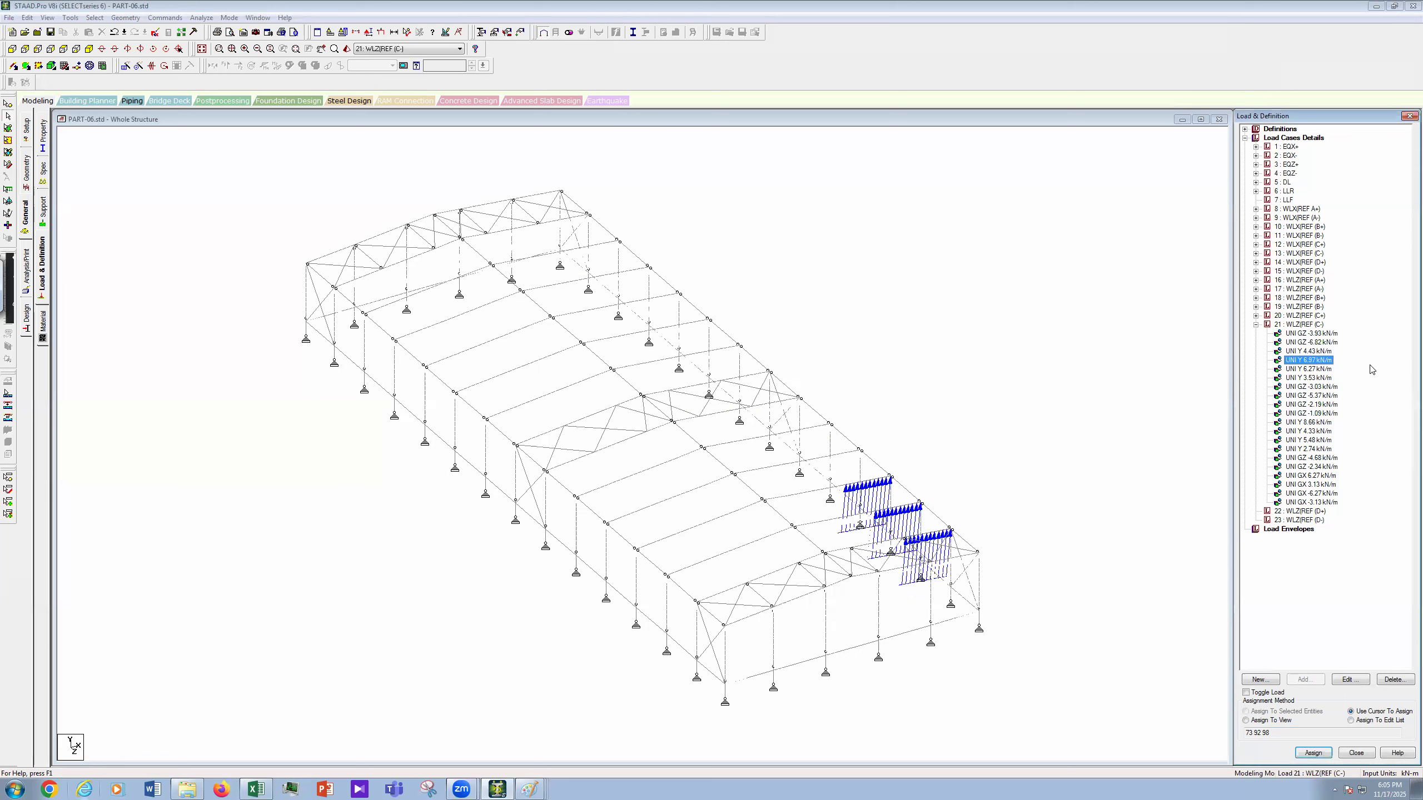
# Step: Set the uniform local Y force on the row of ten members from 104 to 158 to 4.43 kN/m
pyautogui.click(1319, 369)
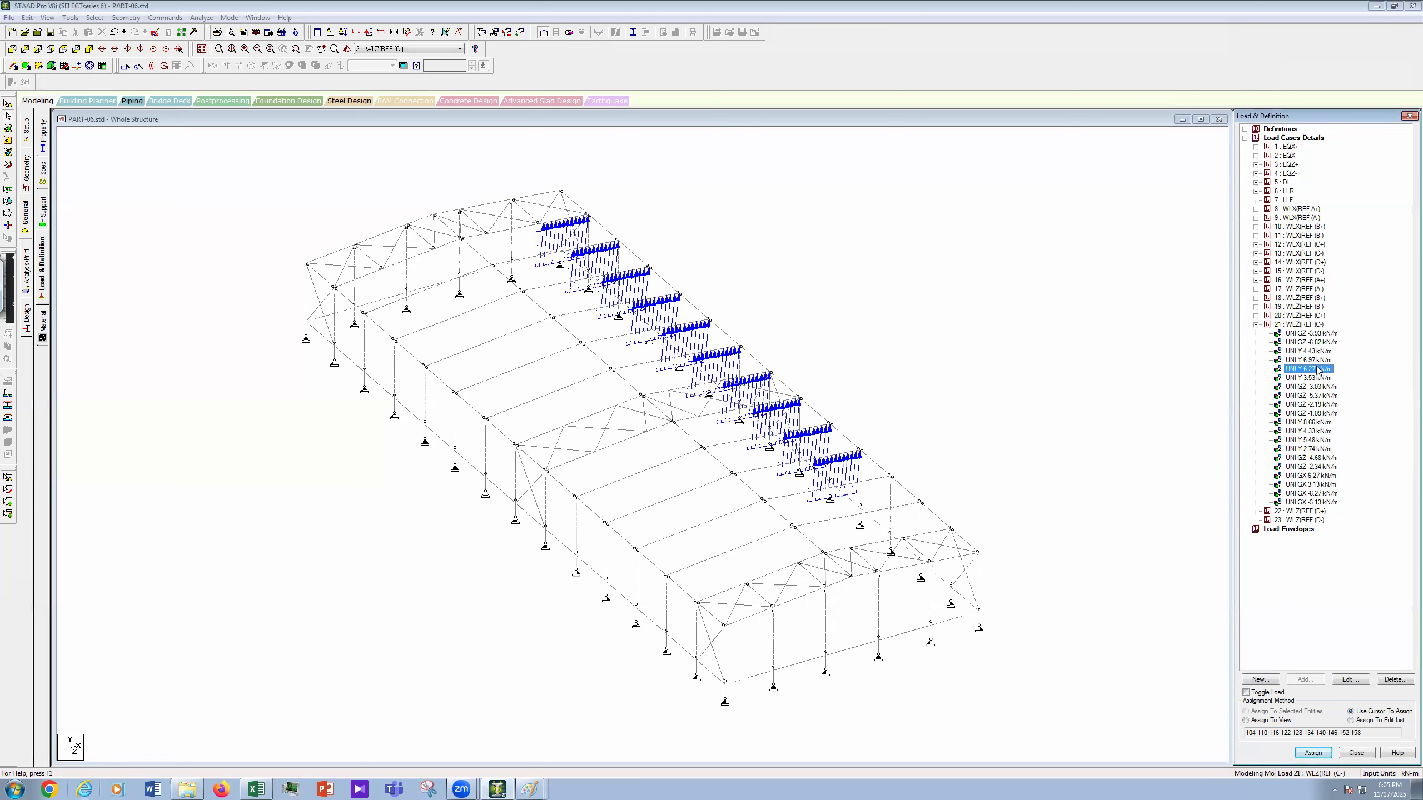
pyautogui.doubleClick(1319, 369)
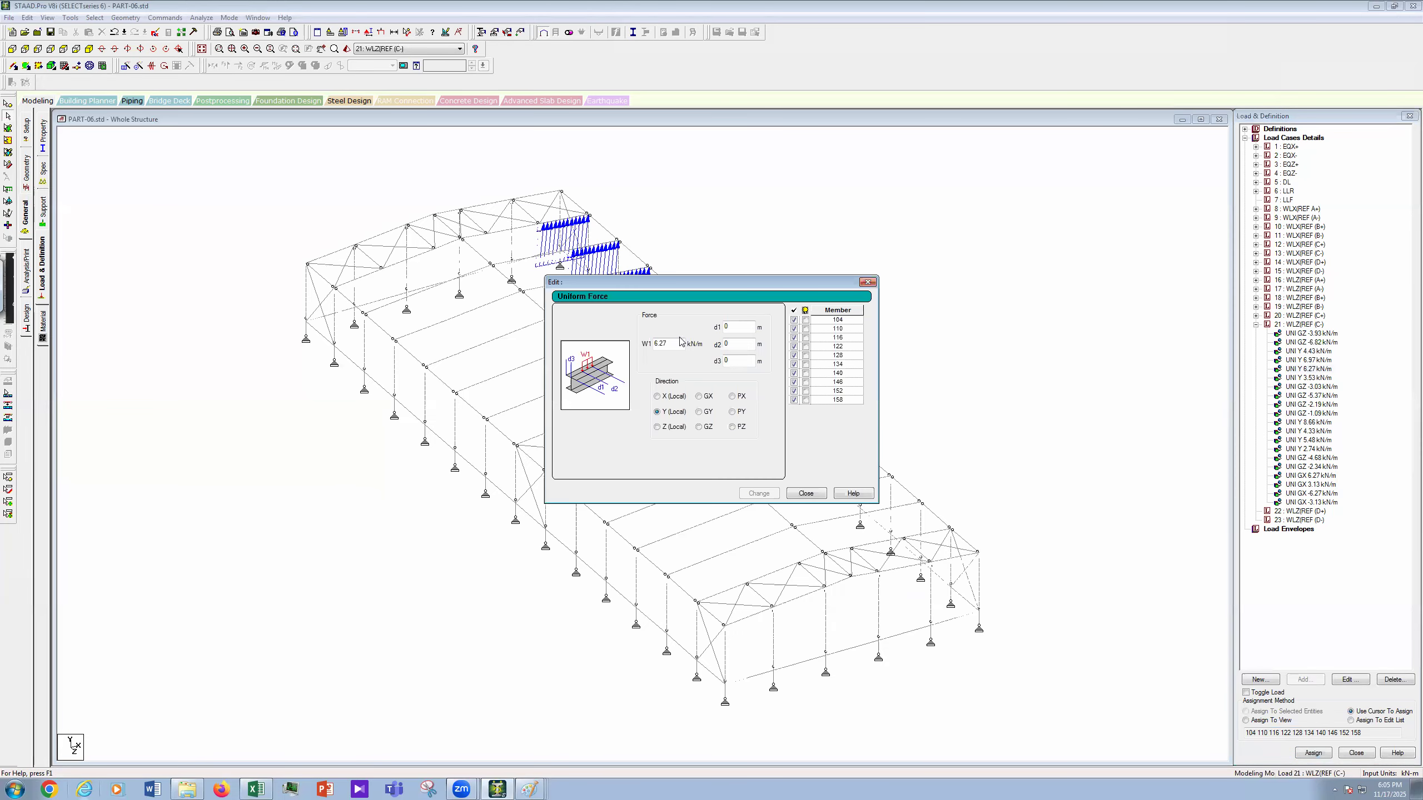
pyautogui.moveTo(670, 345); pyautogui.dragTo(591, 364)
pyautogui.write('4.43')
pyautogui.click(806, 493)
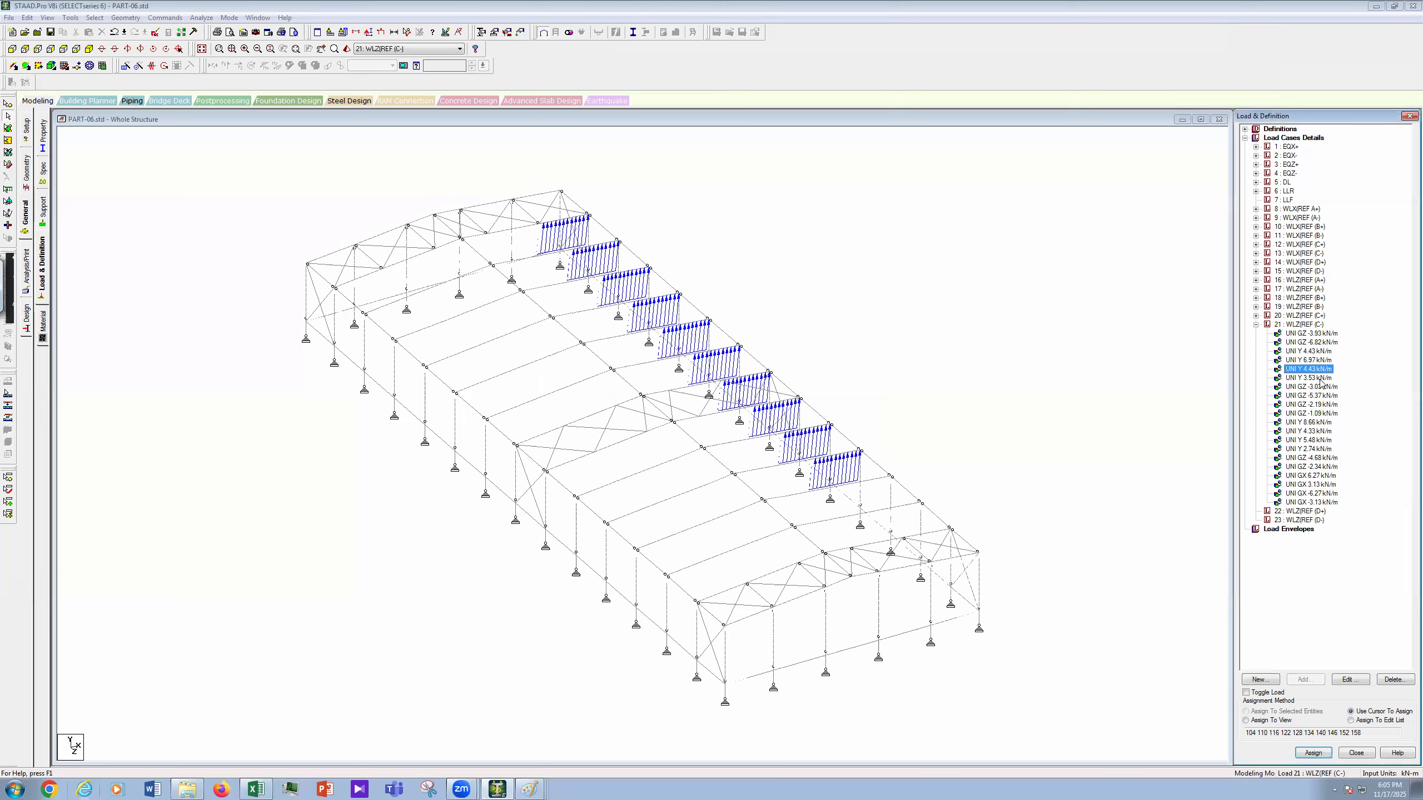
# Step: Set the uniform local Y force on member 166 in load case 21 to 2.69 kN/m
pyautogui.click(1310, 378)
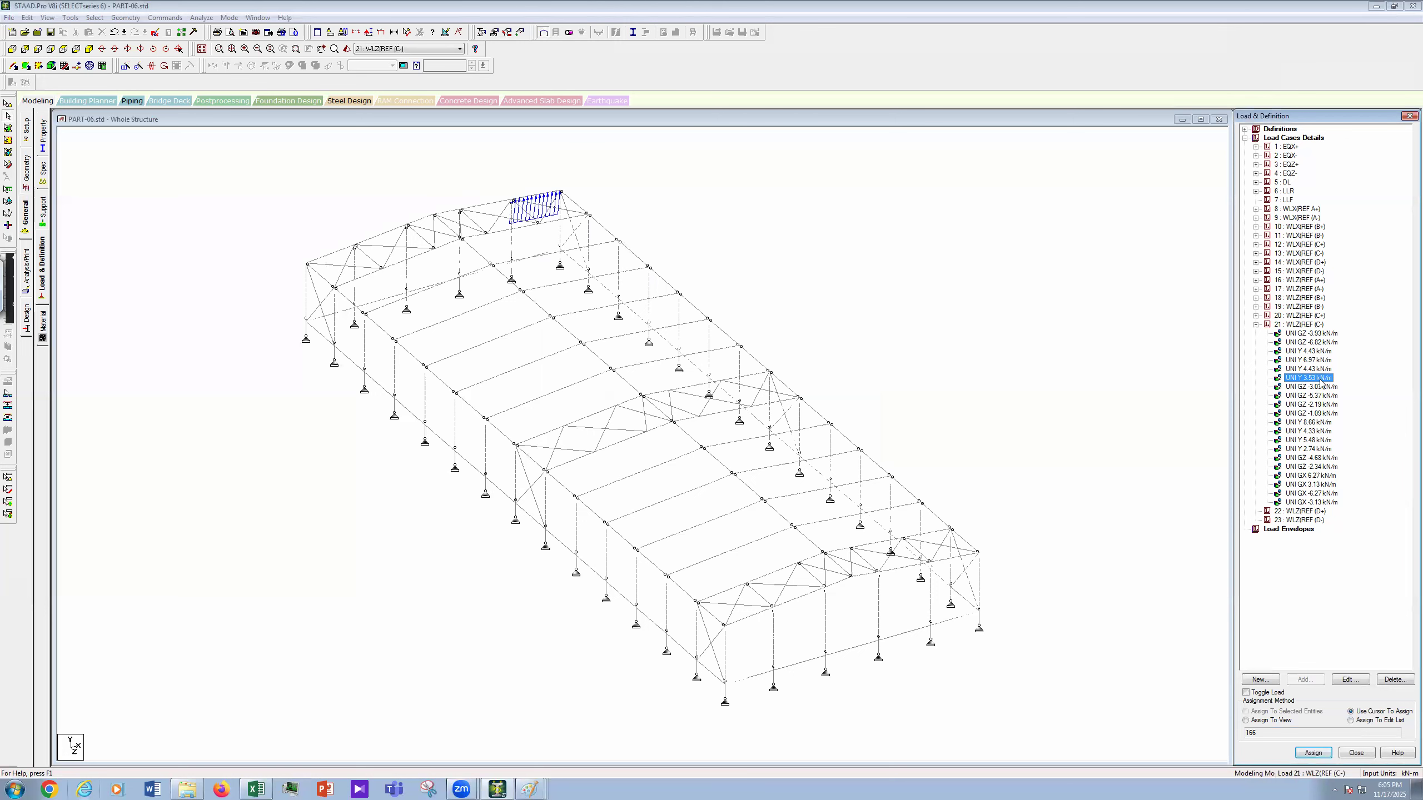
pyautogui.doubleClick(1321, 383)
pyautogui.doubleClick(678, 339)
pyautogui.write('2')
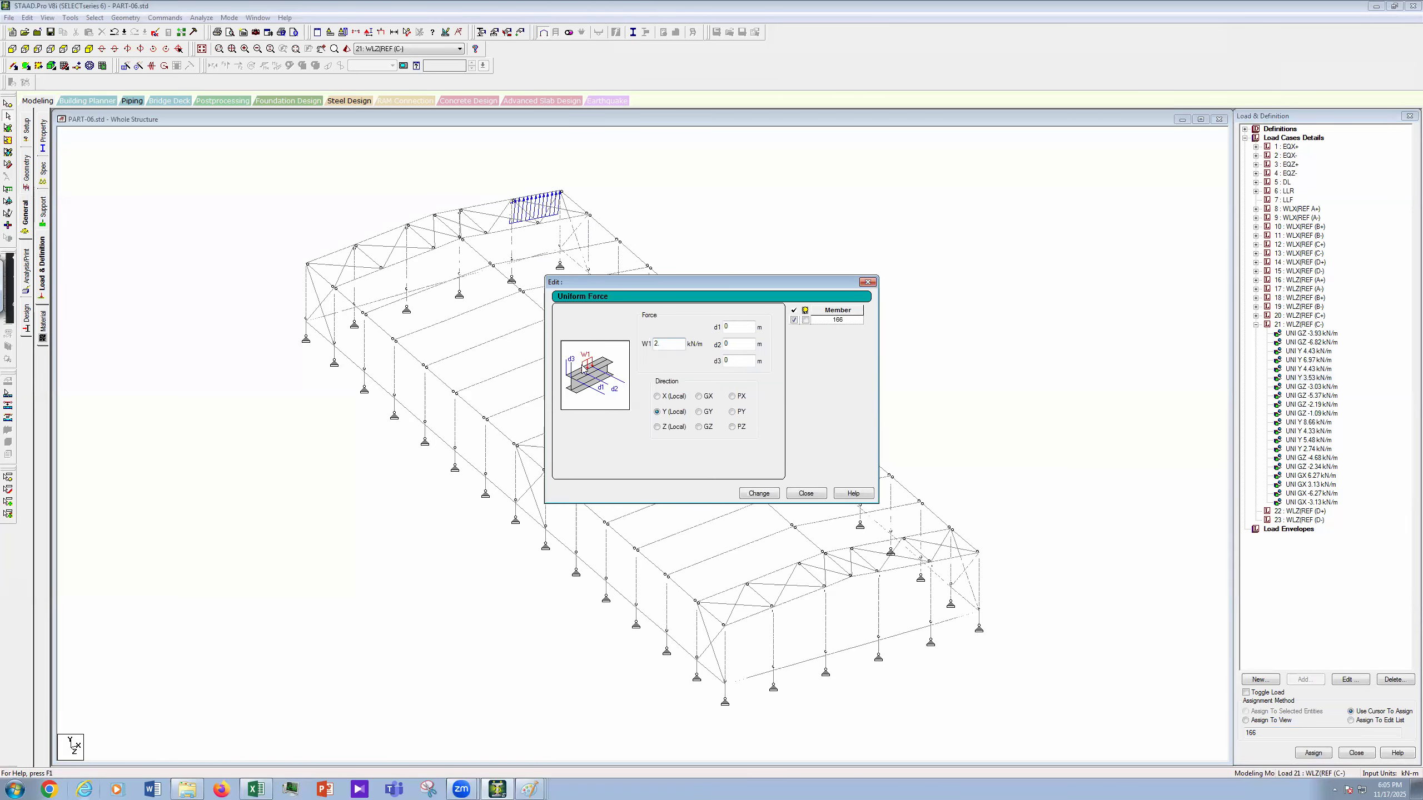
pyautogui.write('.69')
pyautogui.click(766, 494)
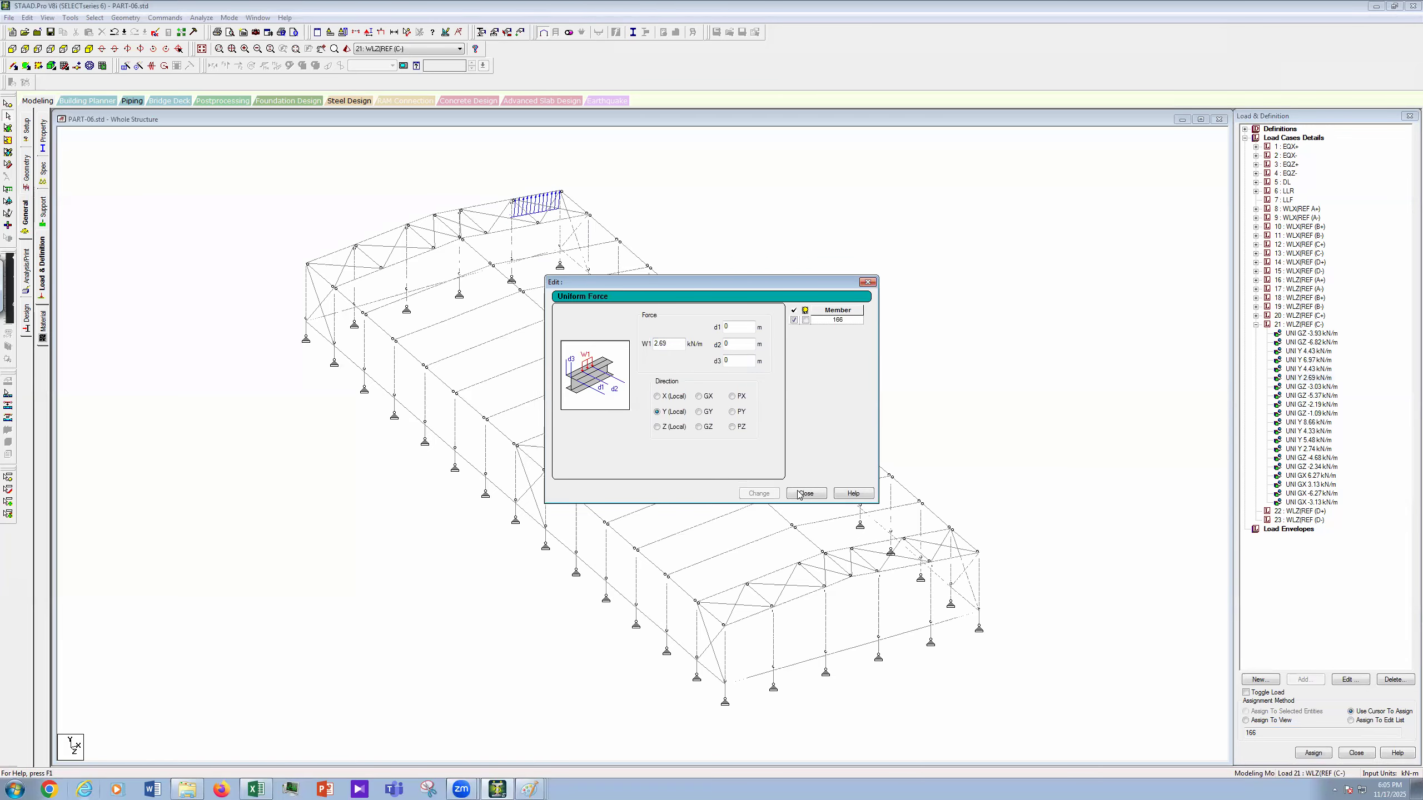
pyautogui.click(800, 493)
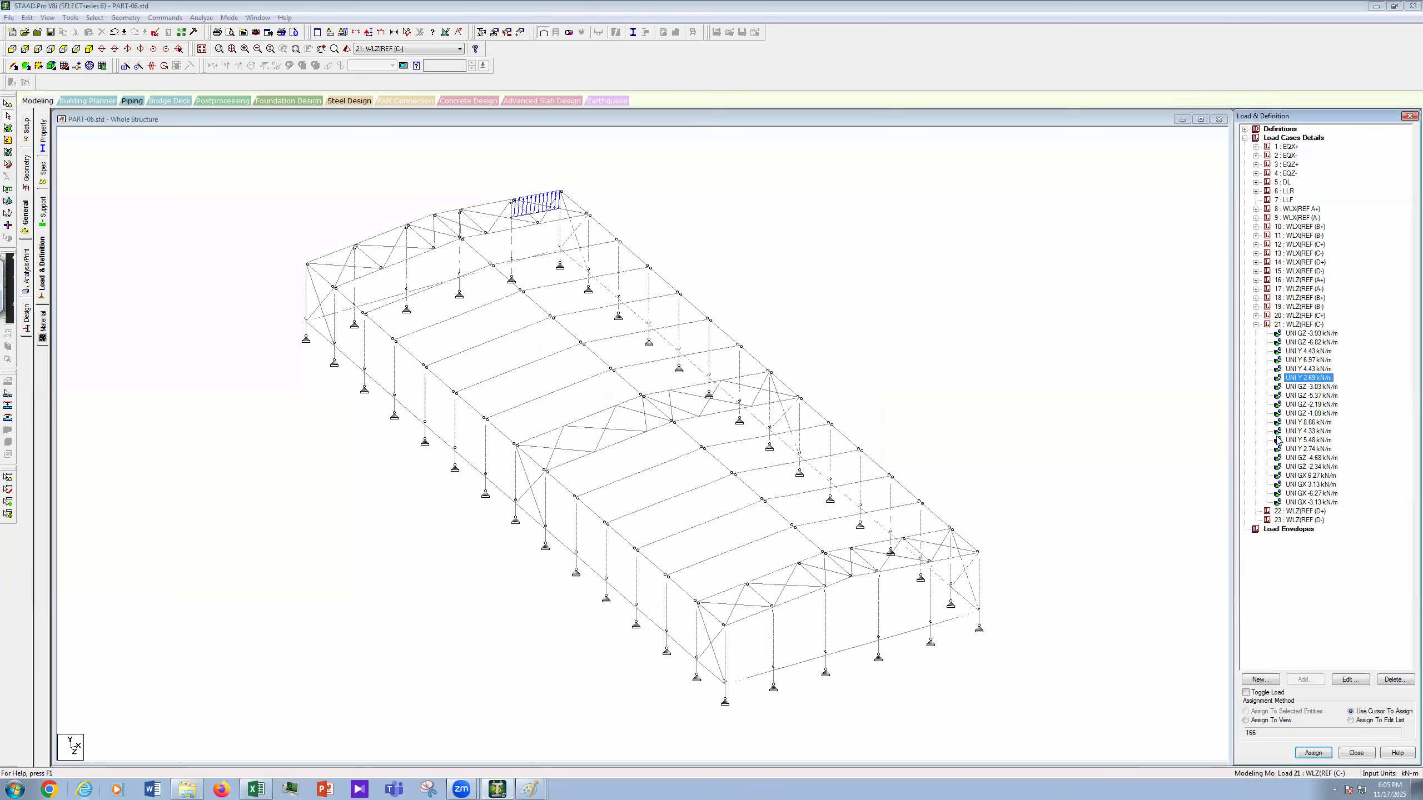
# Step: Correct the uniform local Y force on the row of ten members from 104 to 158 to 2.69 kN/m
pyautogui.doubleClick(1304, 370)
pyautogui.write('2.69')
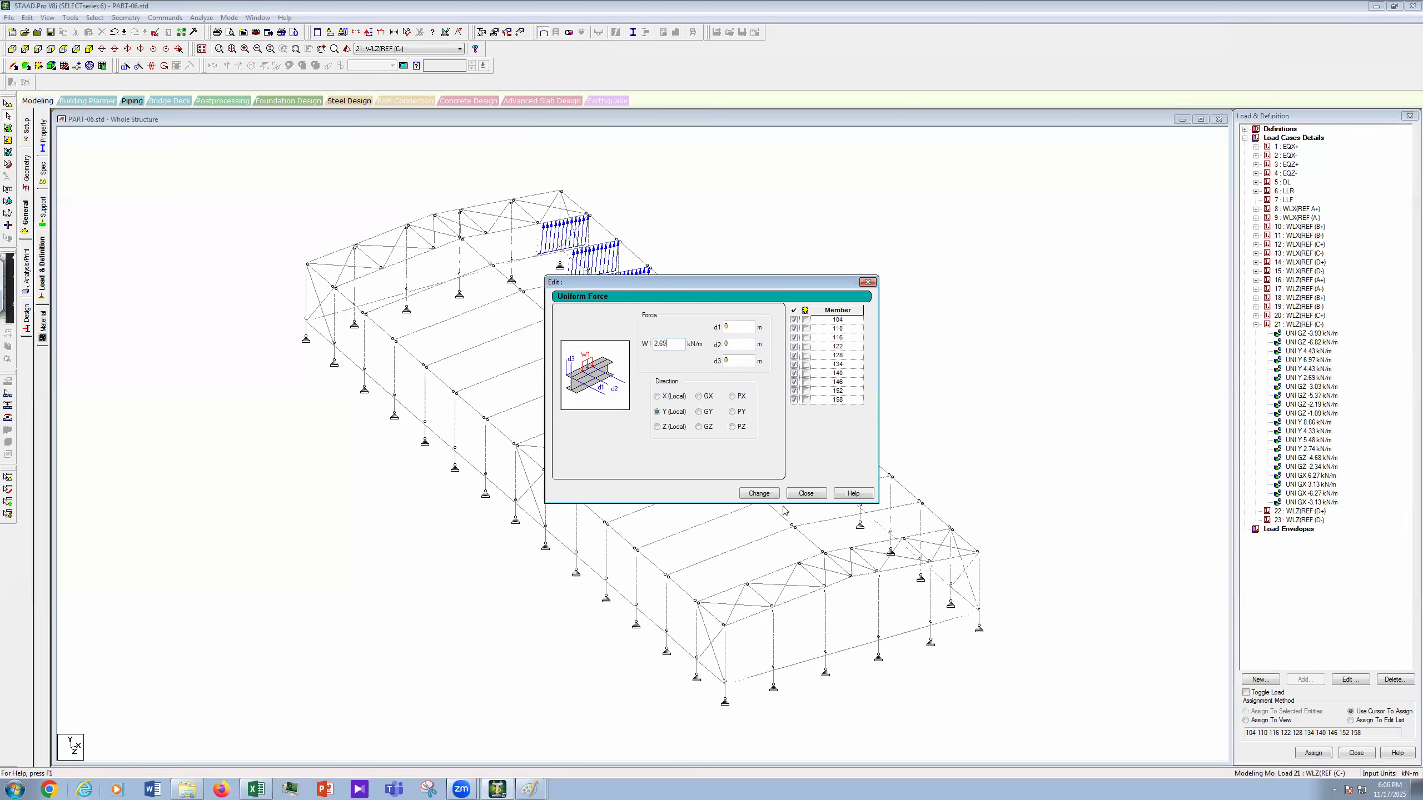
pyautogui.click(768, 495)
pyautogui.click(805, 493)
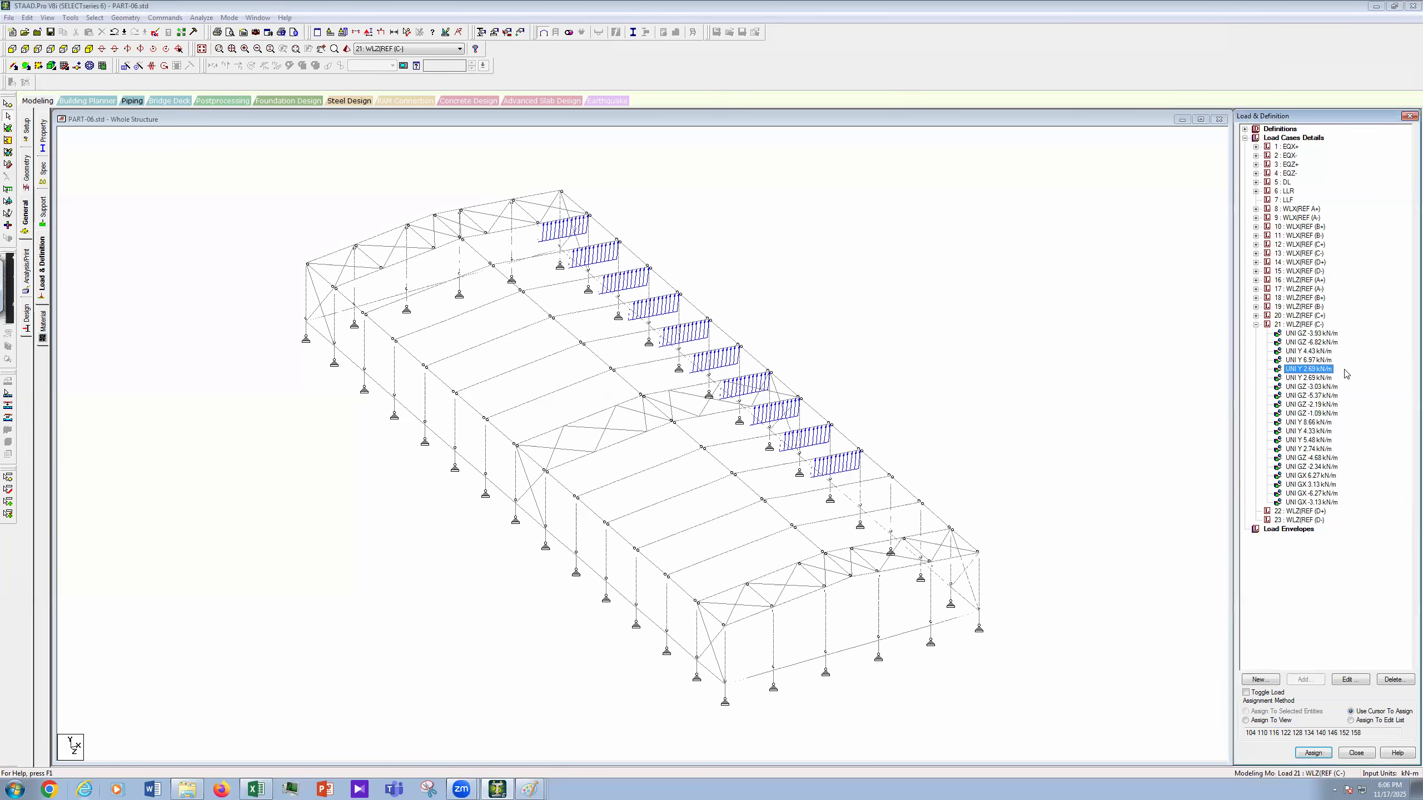
# Step: Correct the uniform local Y force on member 166 in load case 21 to 1.74 kN/m
pyautogui.click(1305, 379)
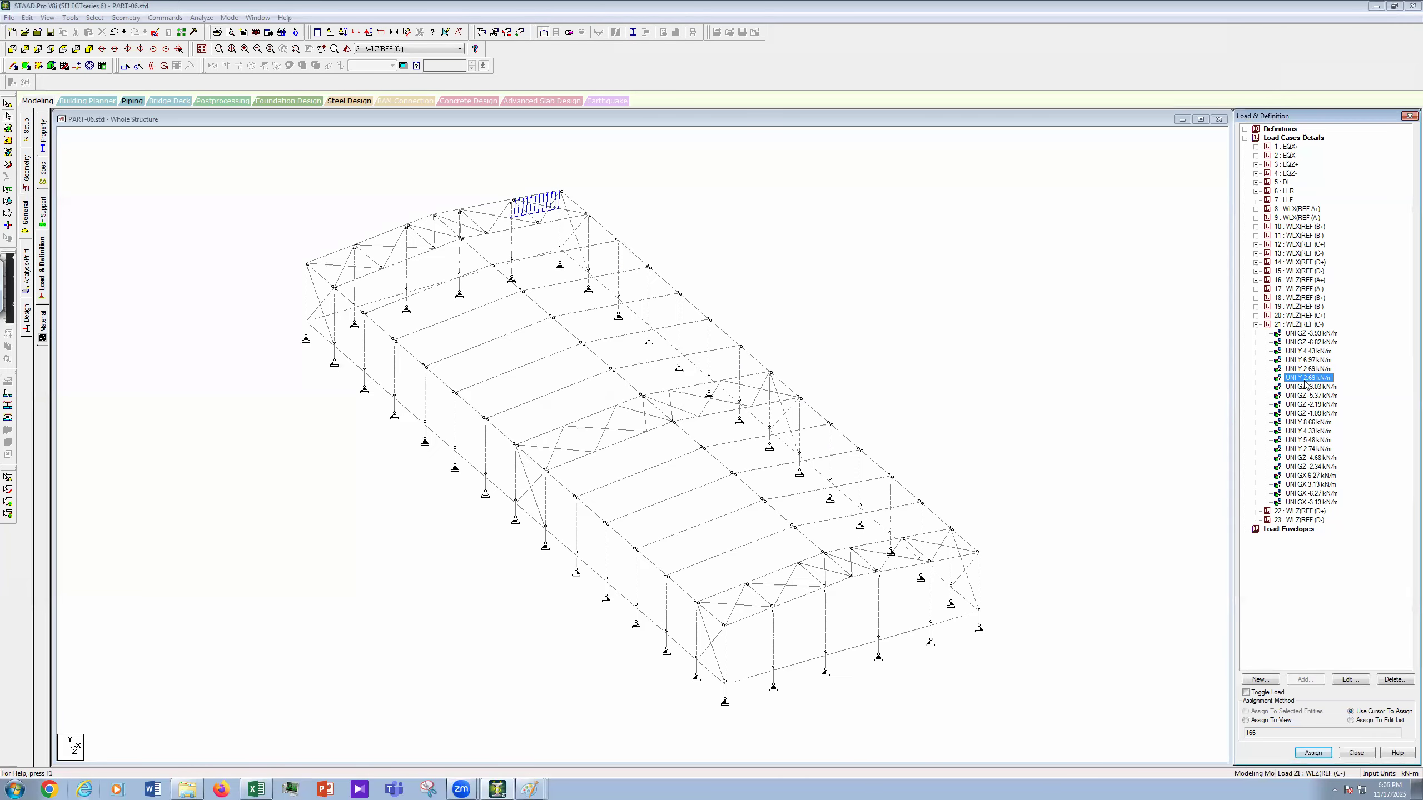
pyautogui.doubleClick(1305, 379)
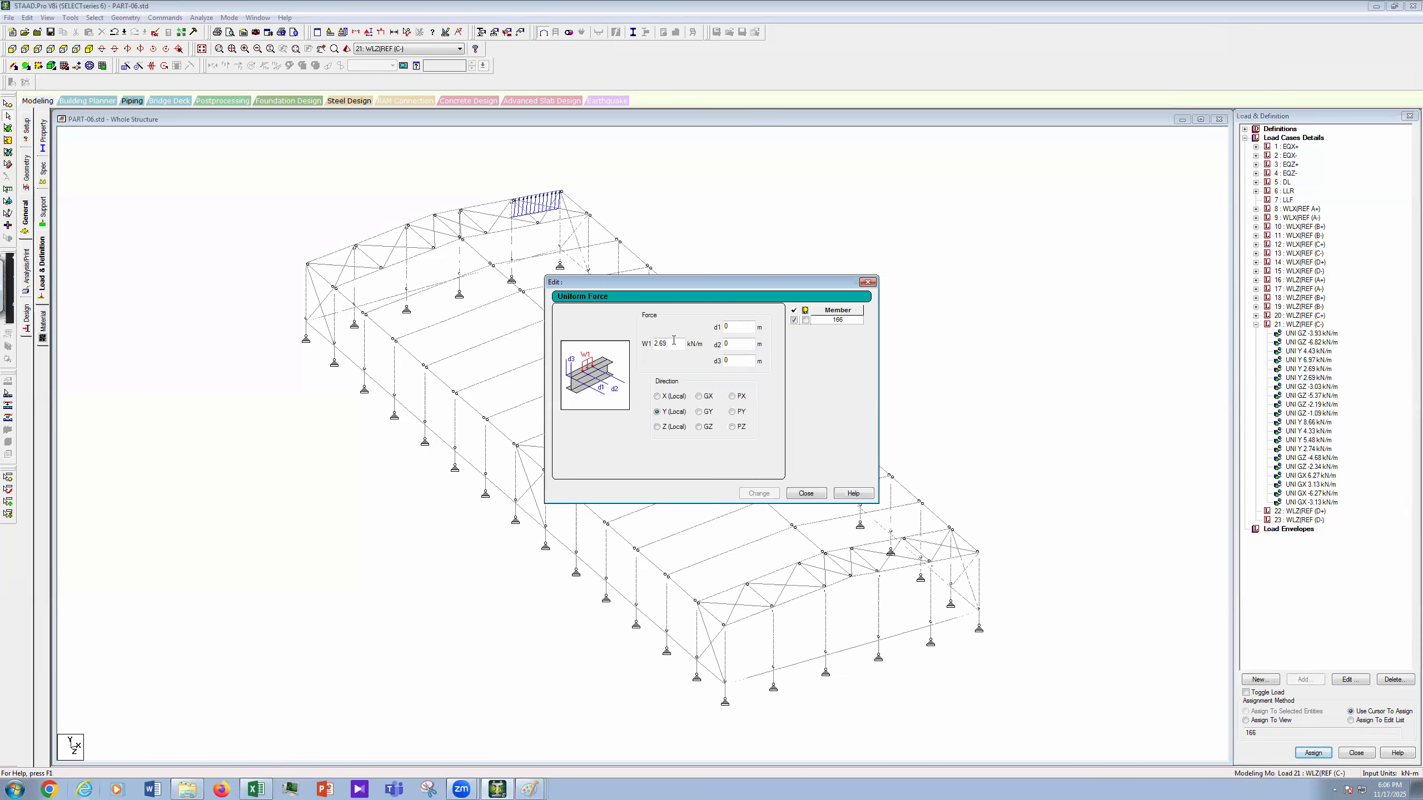
pyautogui.write('1.74')
pyautogui.click(756, 496)
pyautogui.click(816, 493)
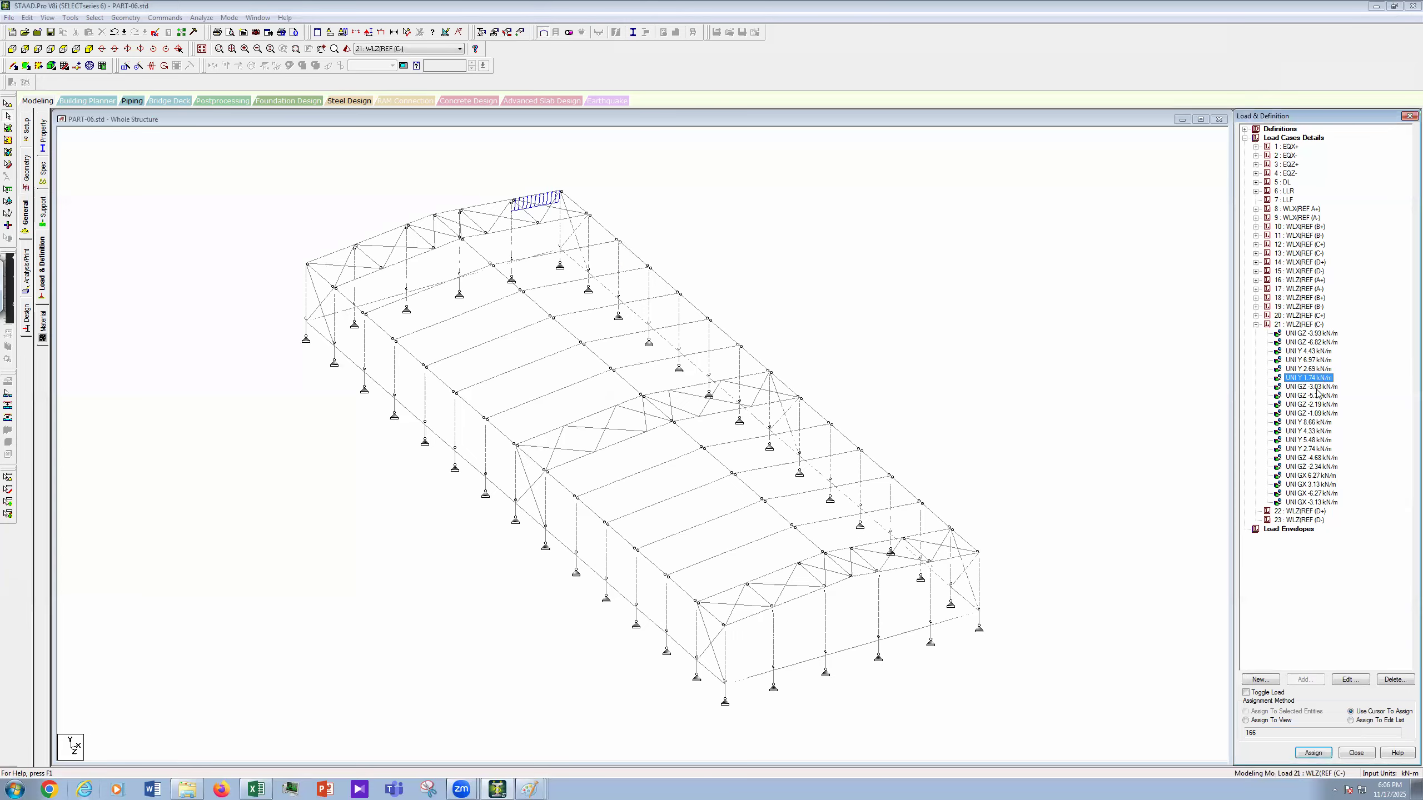
# Step: Set the uniform GZ force on member 54 in load case 21 to -1.24 kN/m
pyautogui.click(1311, 387)
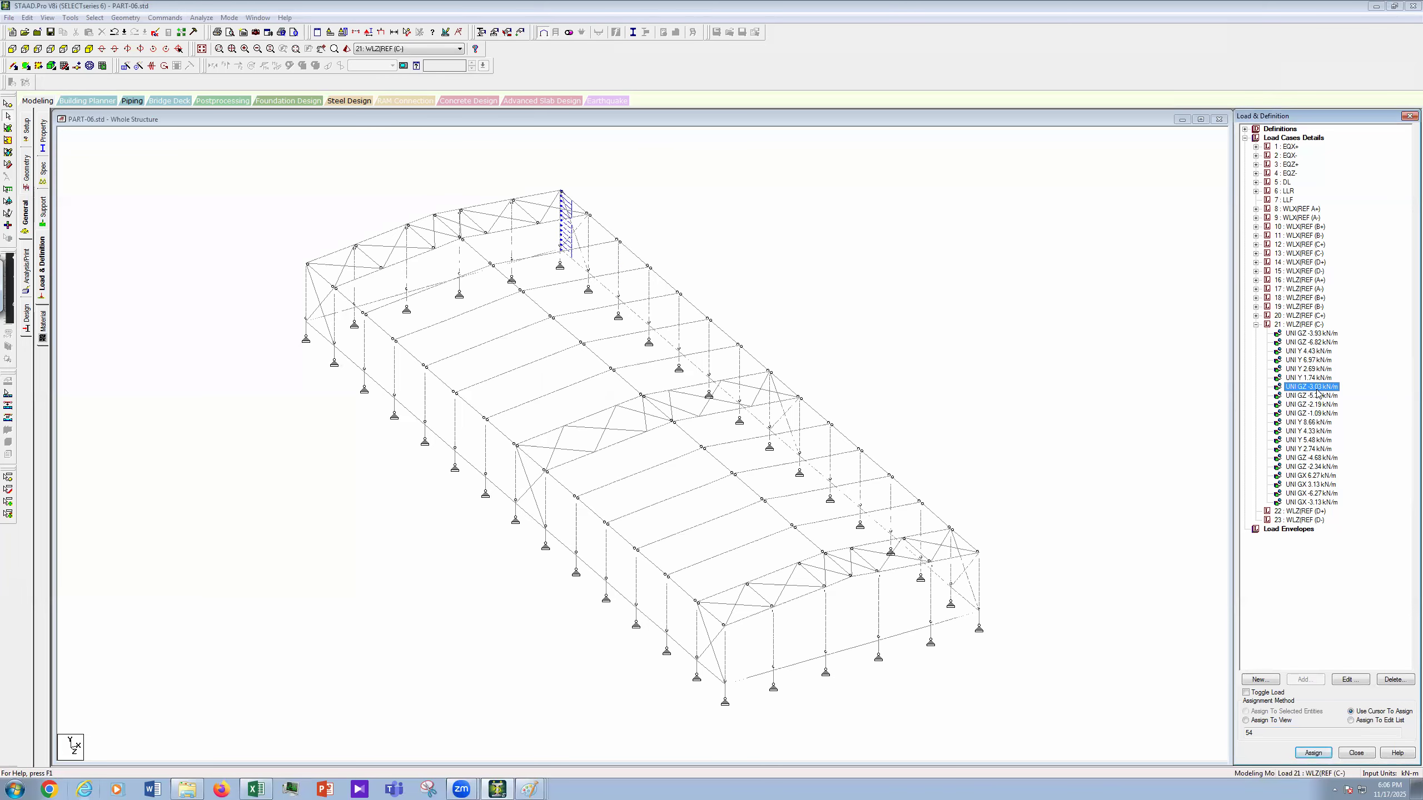
pyautogui.doubleClick(1316, 390)
pyautogui.write('-1.24')
pyautogui.click(764, 493)
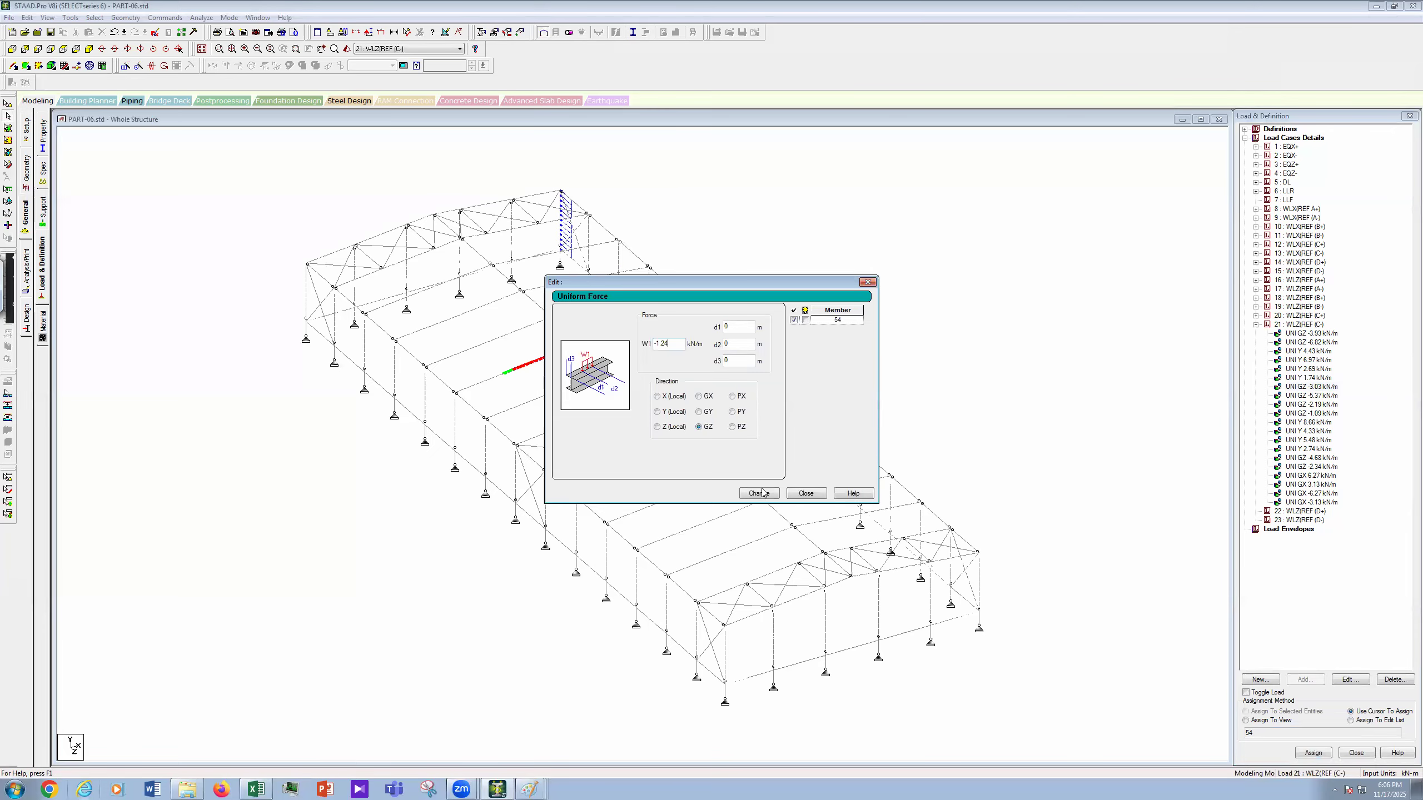
pyautogui.click(809, 496)
# Step: Set the uniform GZ force on member 167 in load case 21 to -1.79 kN/m
pyautogui.click(1314, 395)
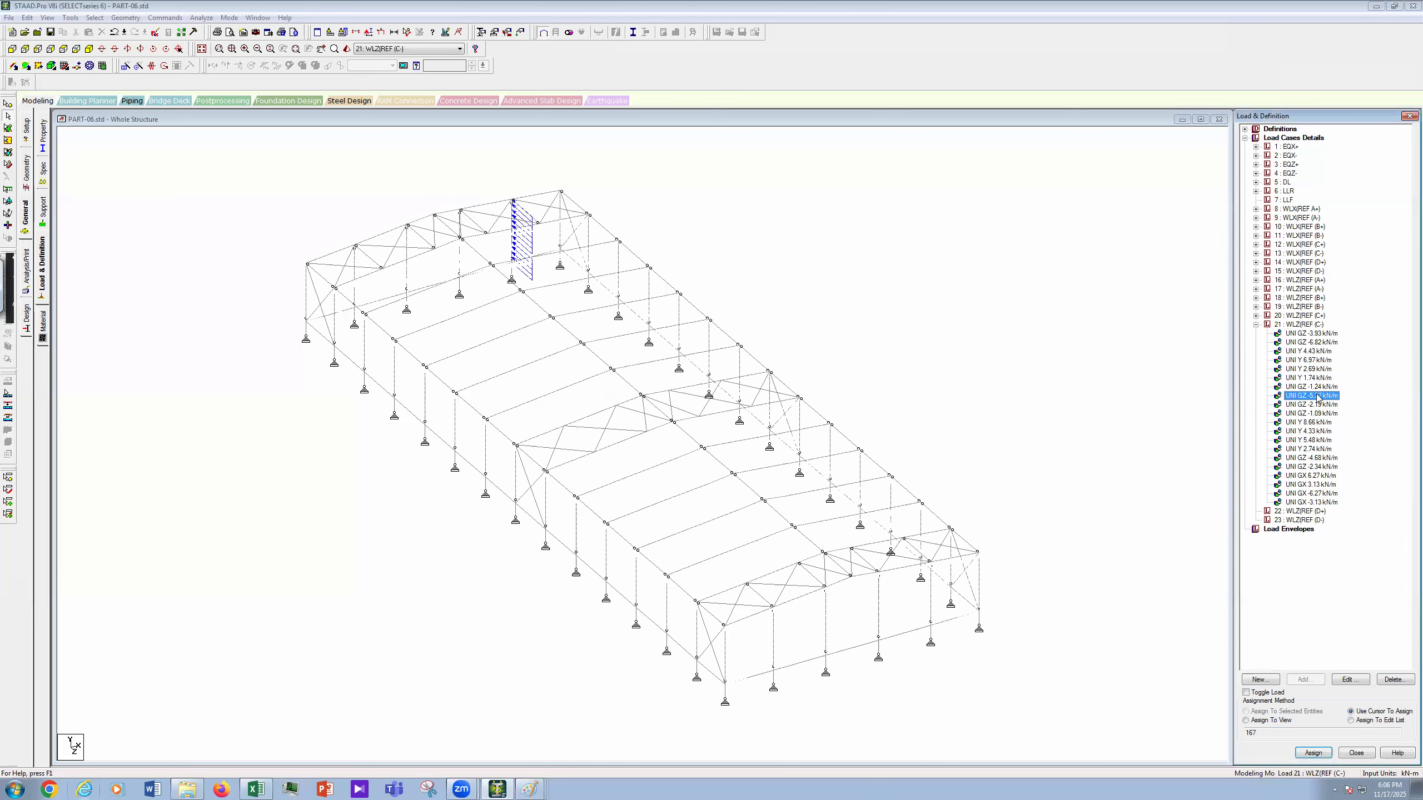
pyautogui.doubleClick(1318, 396)
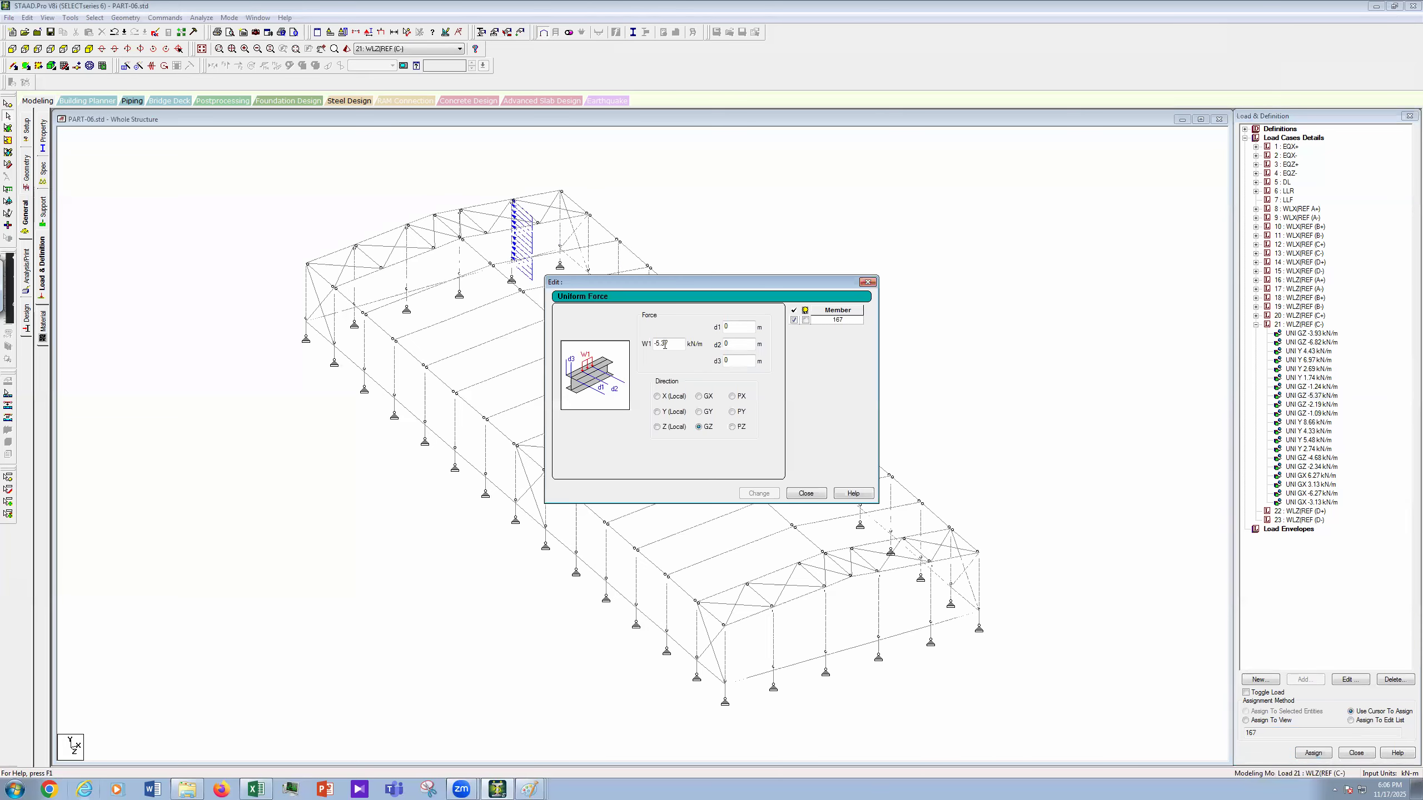
pyautogui.write('-1.79')
pyautogui.click(746, 493)
# Step: Change the uniform GZ force on end-wall members 78, 79 and 86 in load case 21 to -5.77 kN/m
pyautogui.click(1311, 404)
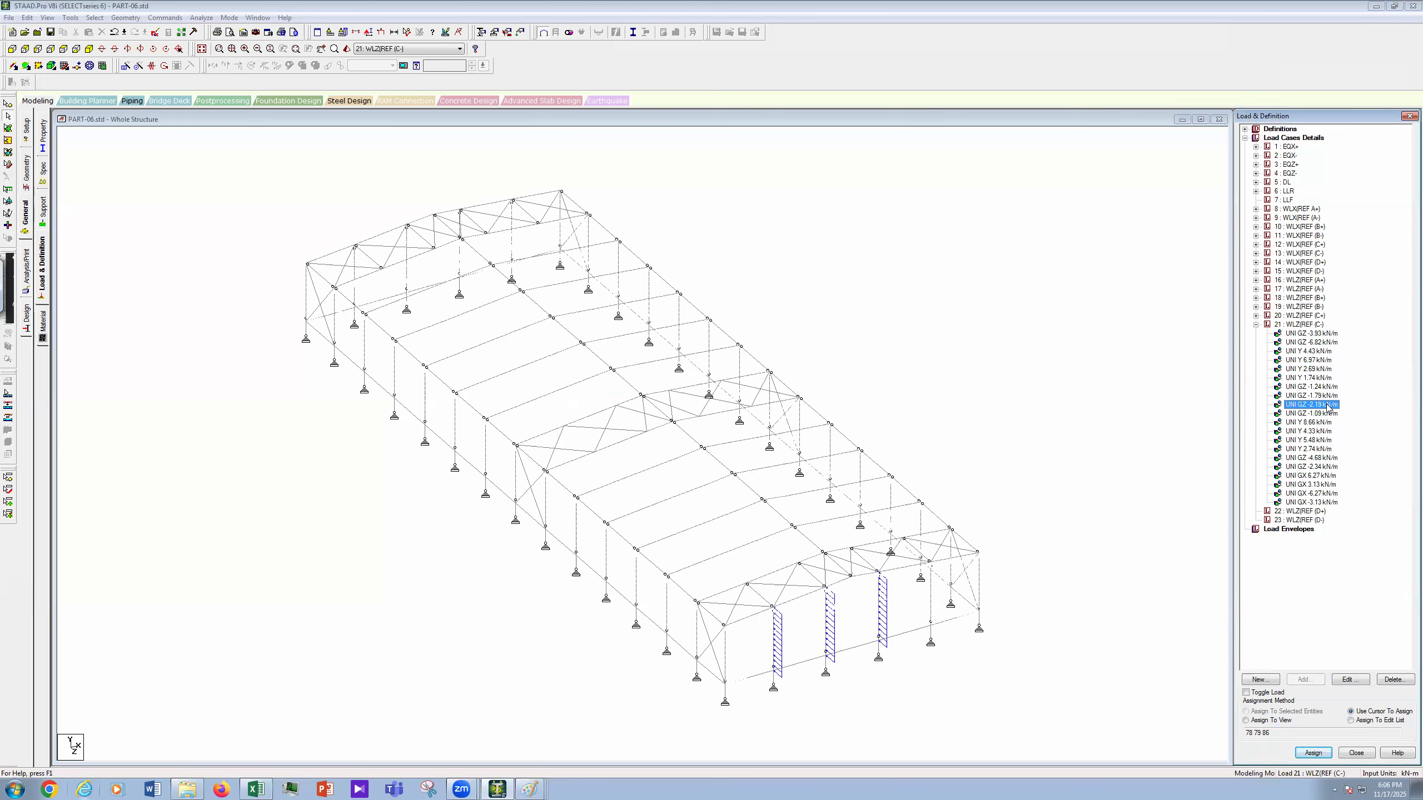
pyautogui.doubleClick(1326, 408)
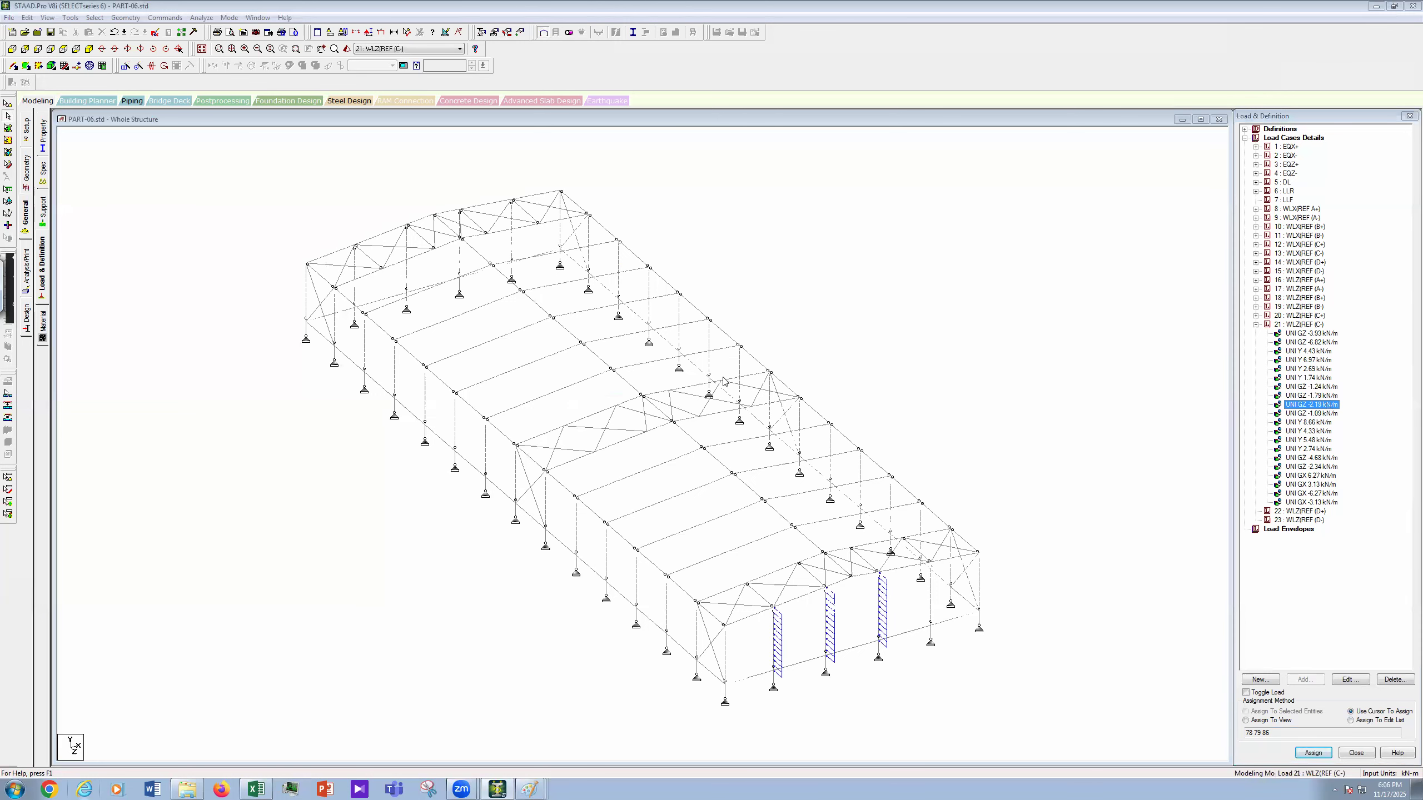
pyautogui.write('-5.77')
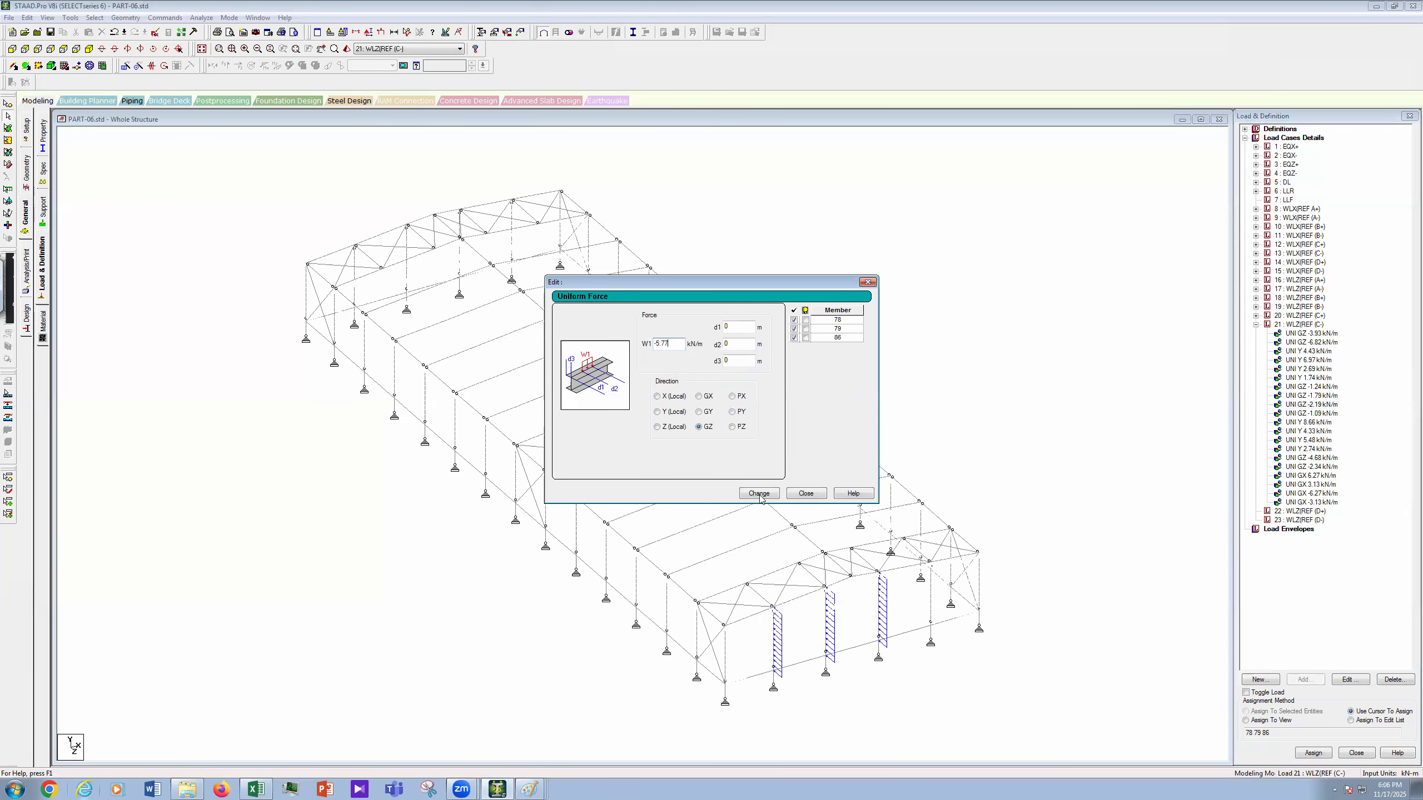
pyautogui.click(760, 494)
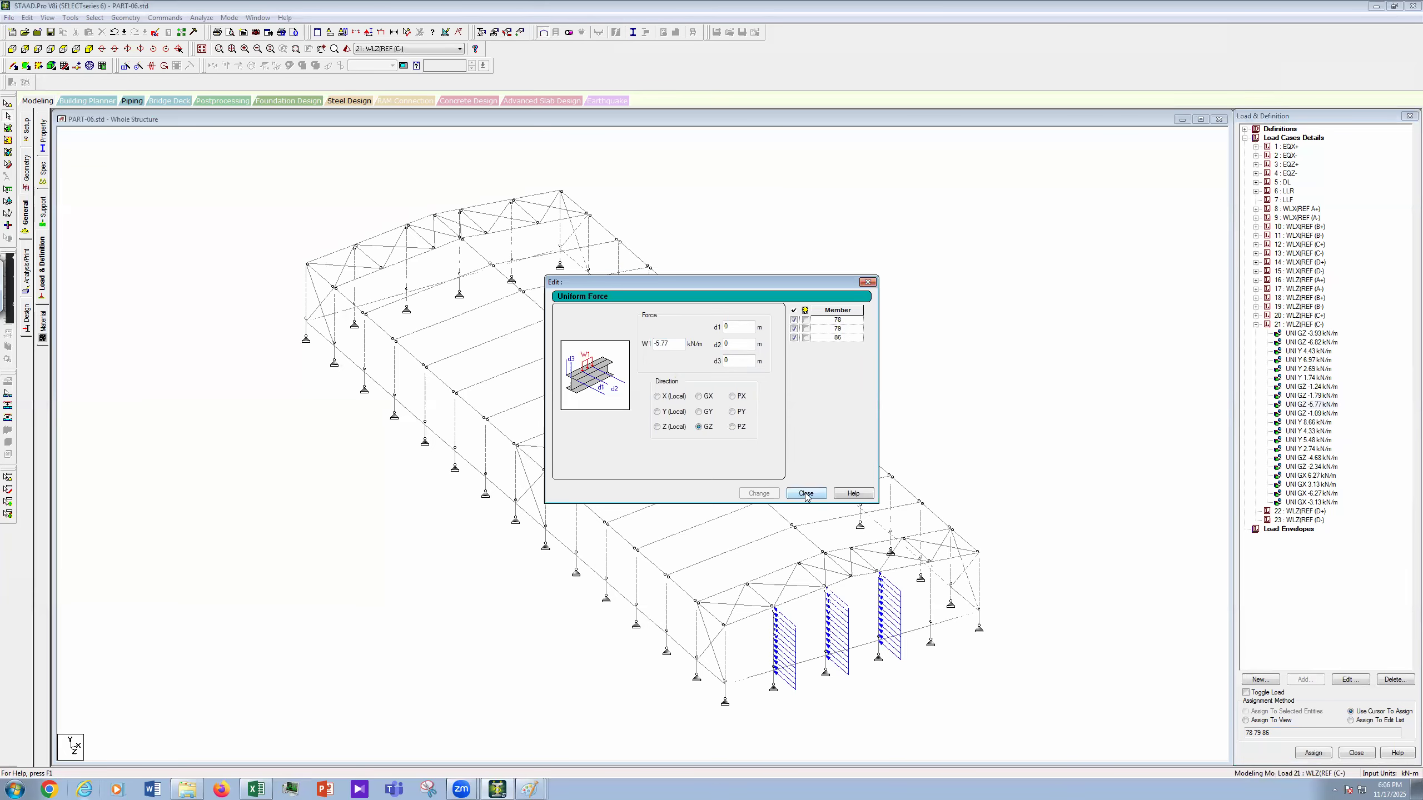
pyautogui.click(806, 495)
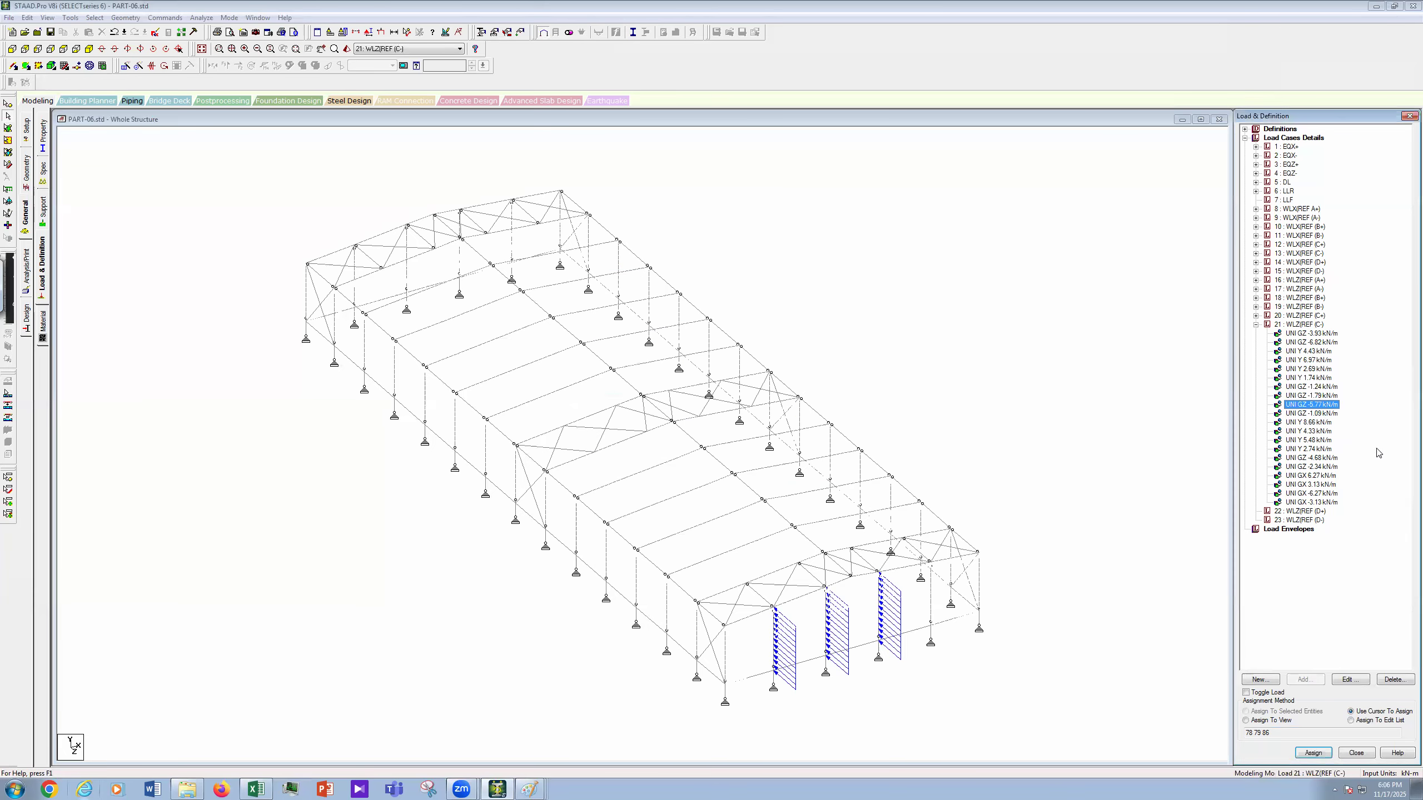
# Step: Set the uniform GZ force on member 53 in load case 21 to -2.88 kN/m
pyautogui.click(1315, 415)
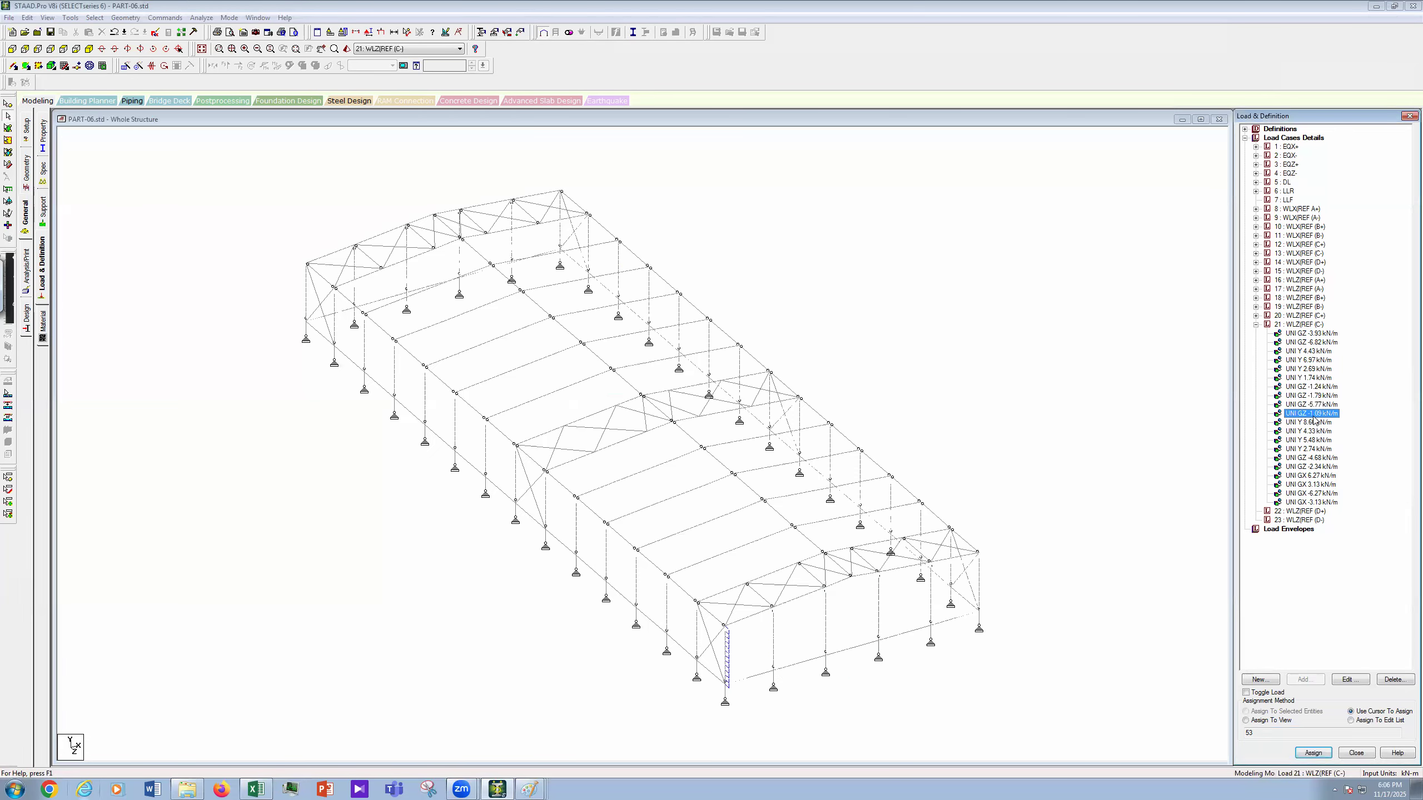
pyautogui.doubleClick(1313, 414)
pyautogui.write('-2.88')
pyautogui.click(759, 493)
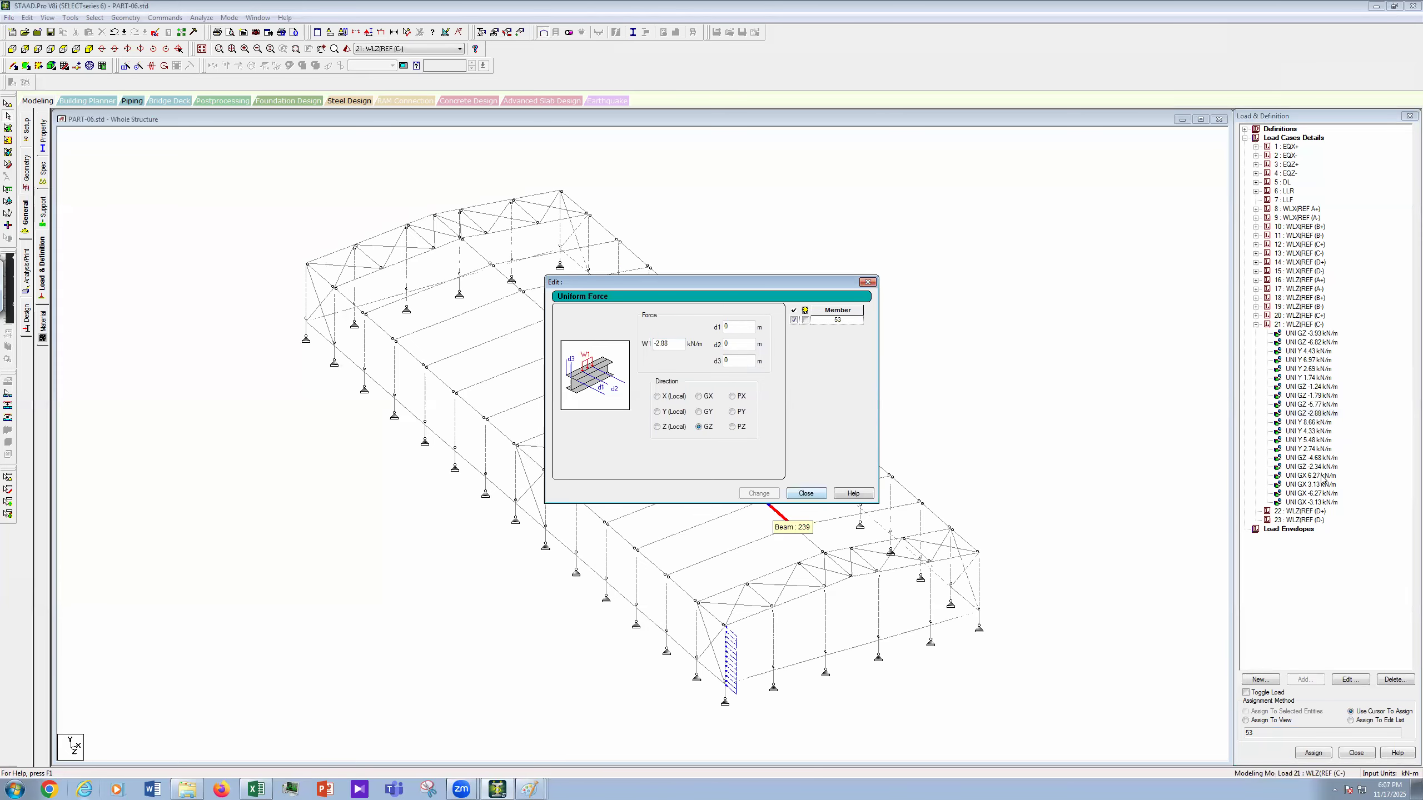
# Step: Set the uniform local Y force on roof members 70 to 100 near the front end in load case 21 to 5.08 kN/m
pyautogui.click(1310, 422)
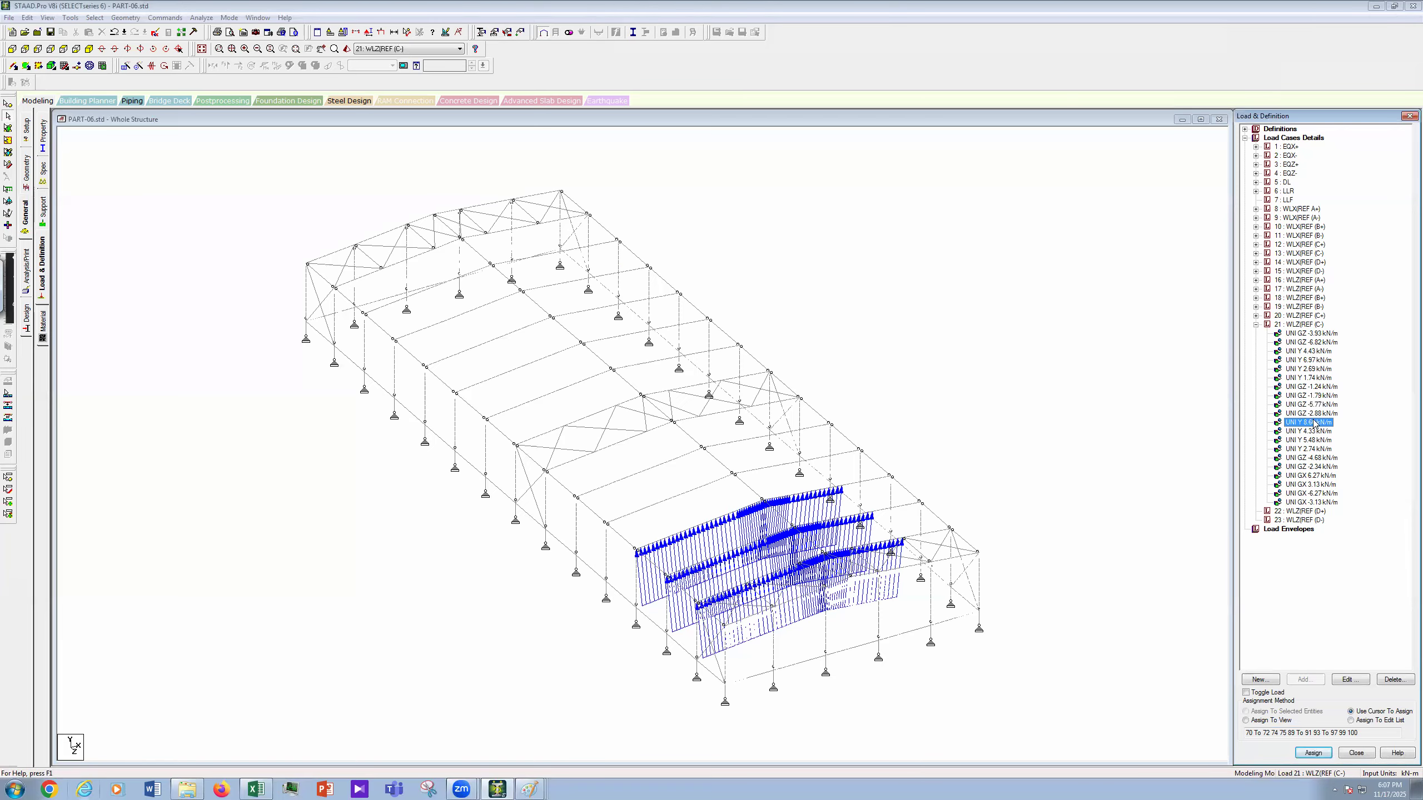
pyautogui.doubleClick(1310, 422)
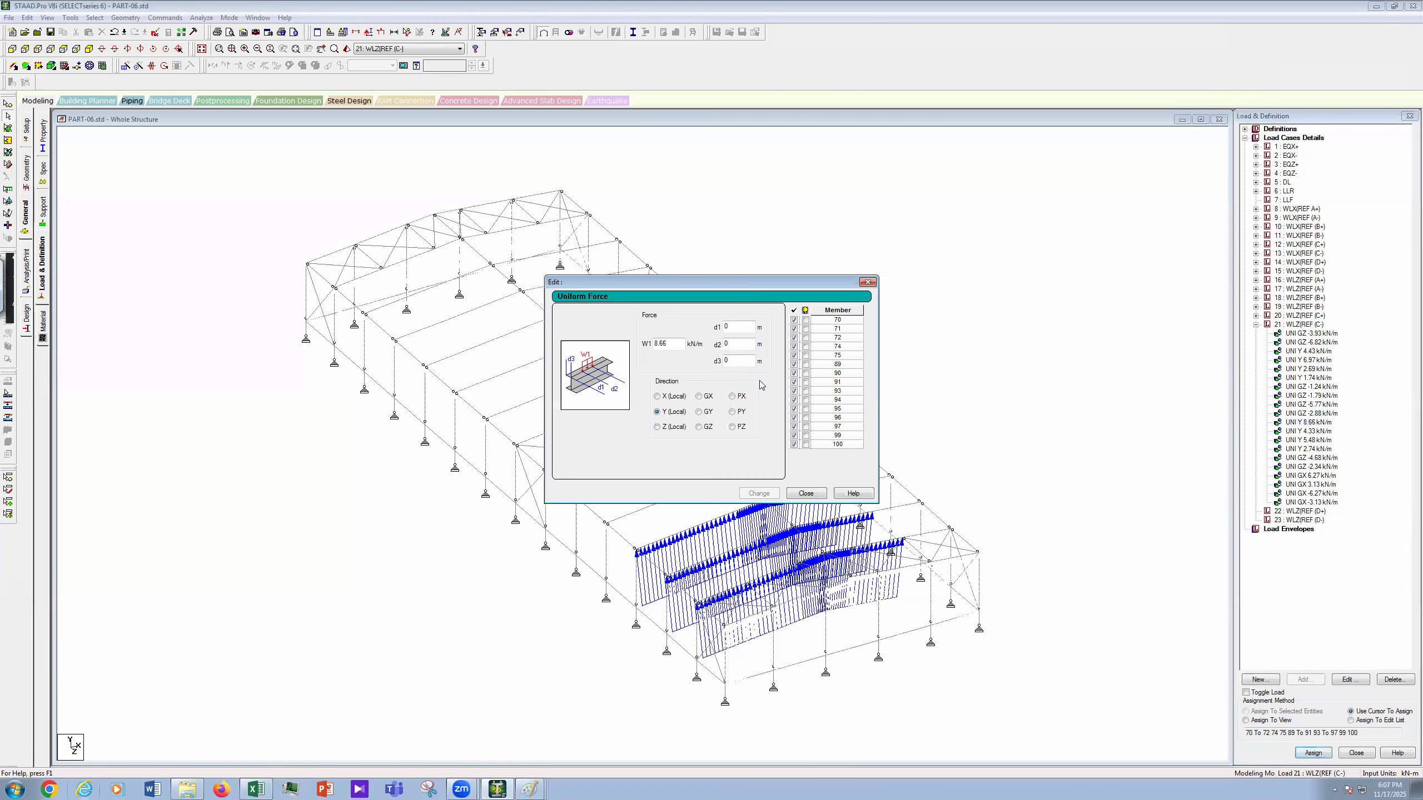
pyautogui.doubleClick(669, 344)
pyautogui.write('5.08')
pyautogui.click(773, 495)
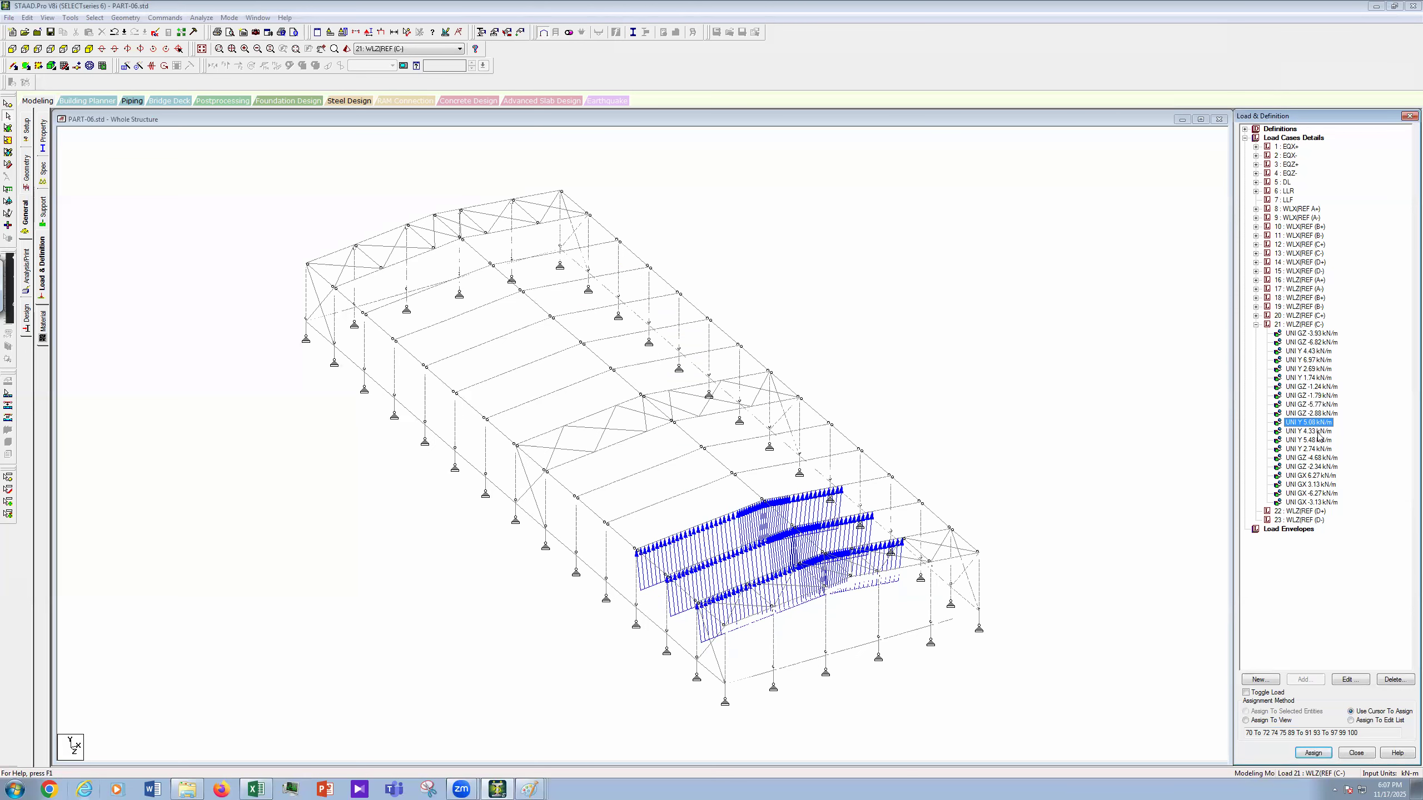
# Step: Change the uniform local Y force on end-frame roof members 77, 82, 83, 87 and 88 in load case 21 to 2.54 kN/m
pyautogui.click(1311, 431)
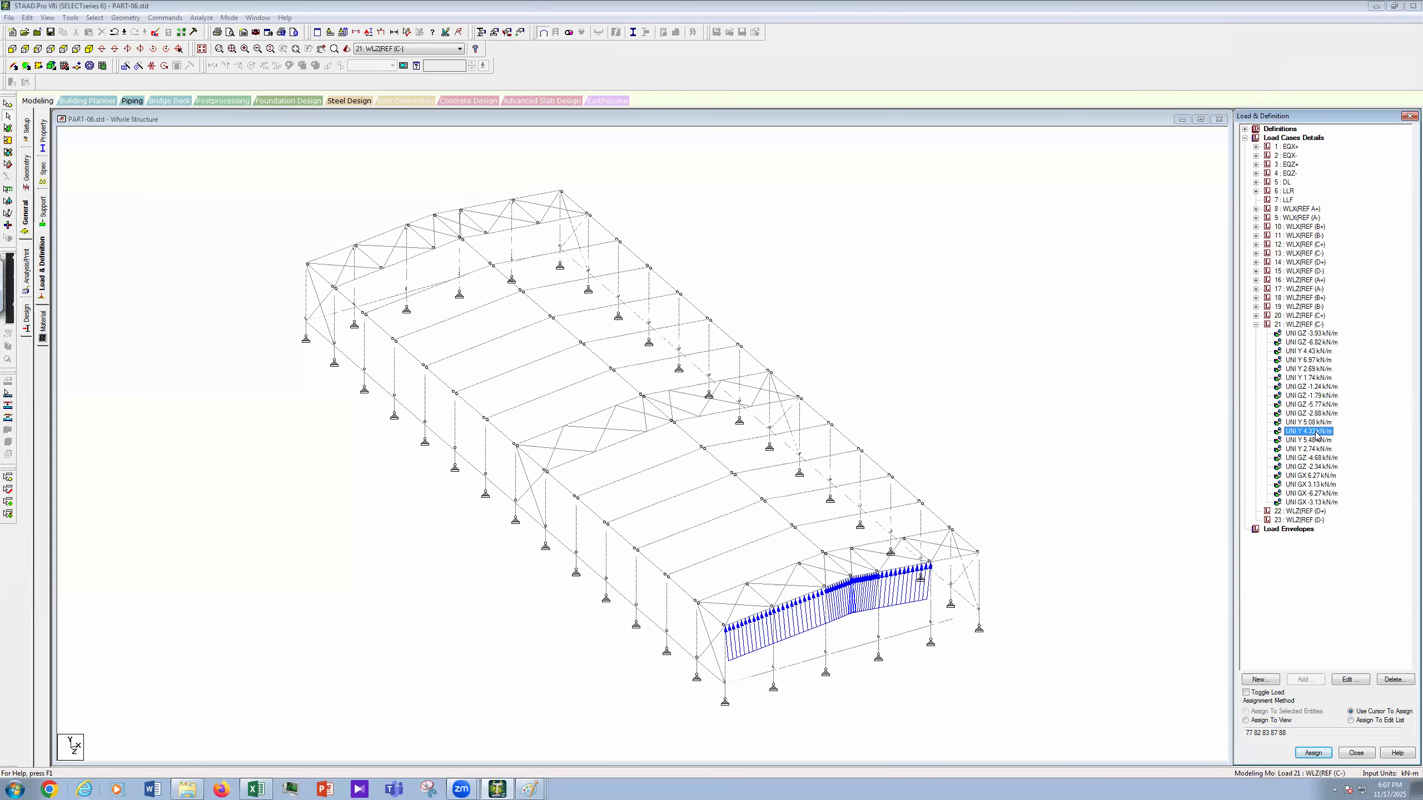
pyautogui.doubleClick(1316, 436)
pyautogui.moveTo(670, 348); pyautogui.dragTo(616, 365)
pyautogui.write('2.54')
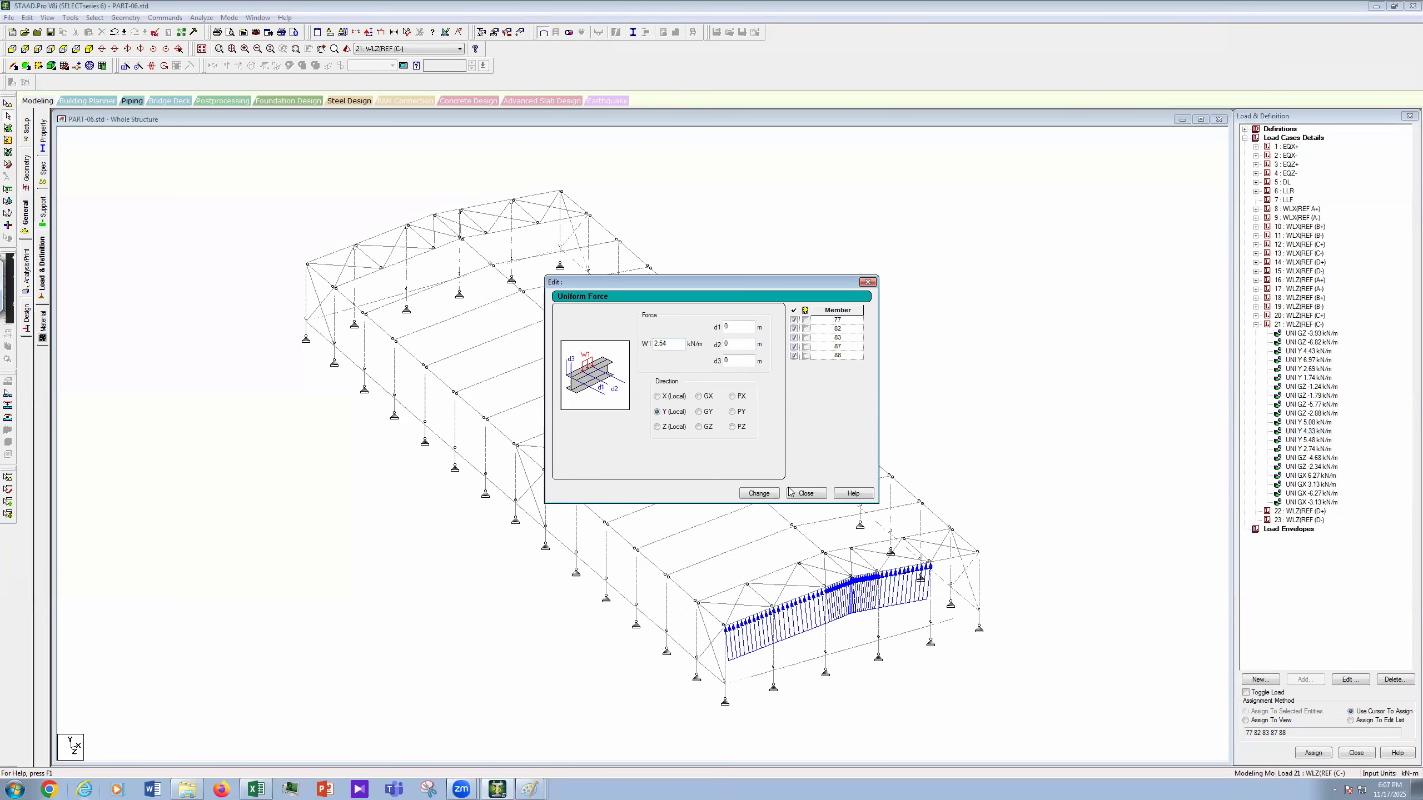
pyautogui.press('Return')
pyautogui.click(821, 495)
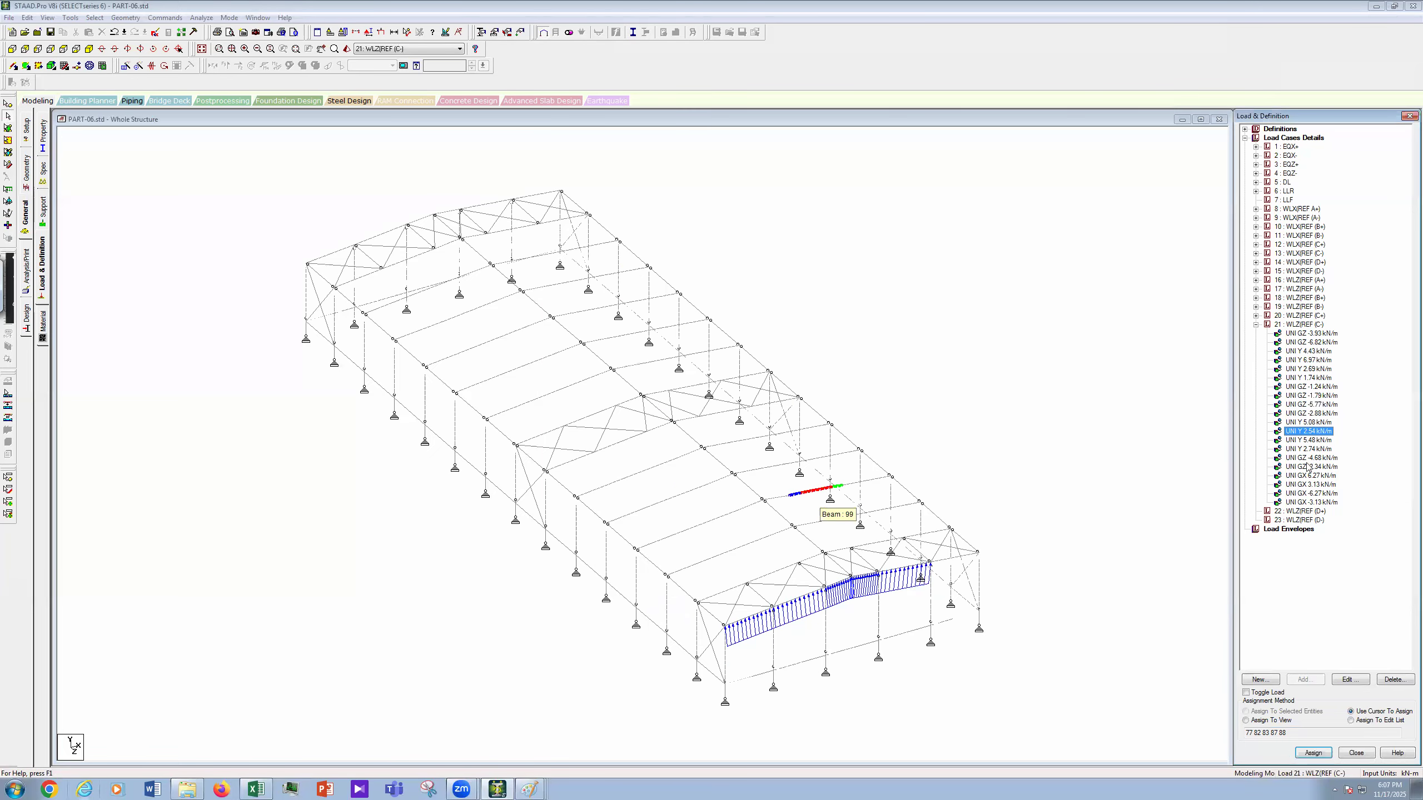
# Step: Set the uniform local Y force on the interior roof members from 101 onward in load case 21 to 1.89 kN/m
pyautogui.click(1308, 441)
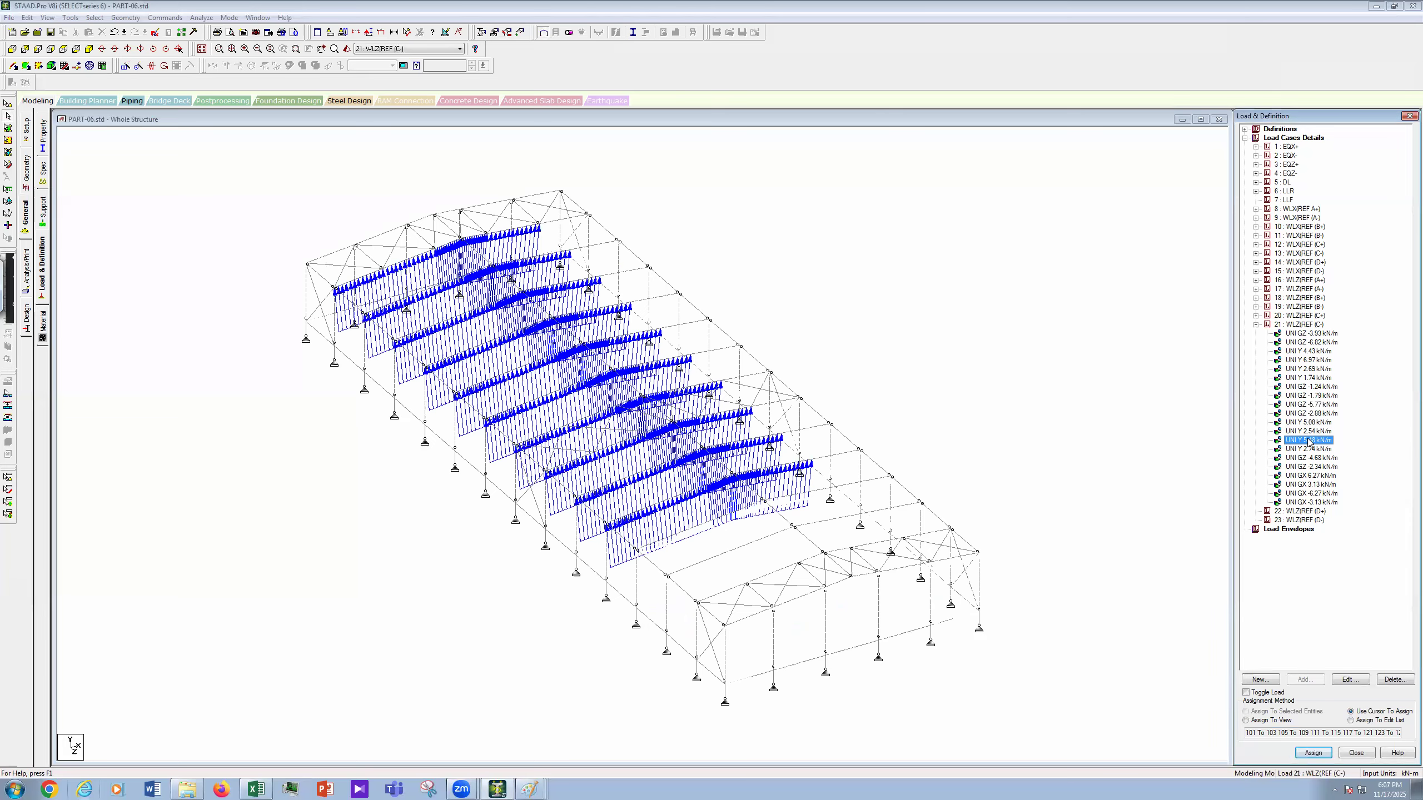
pyautogui.doubleClick(1308, 440)
pyautogui.write('1.89')
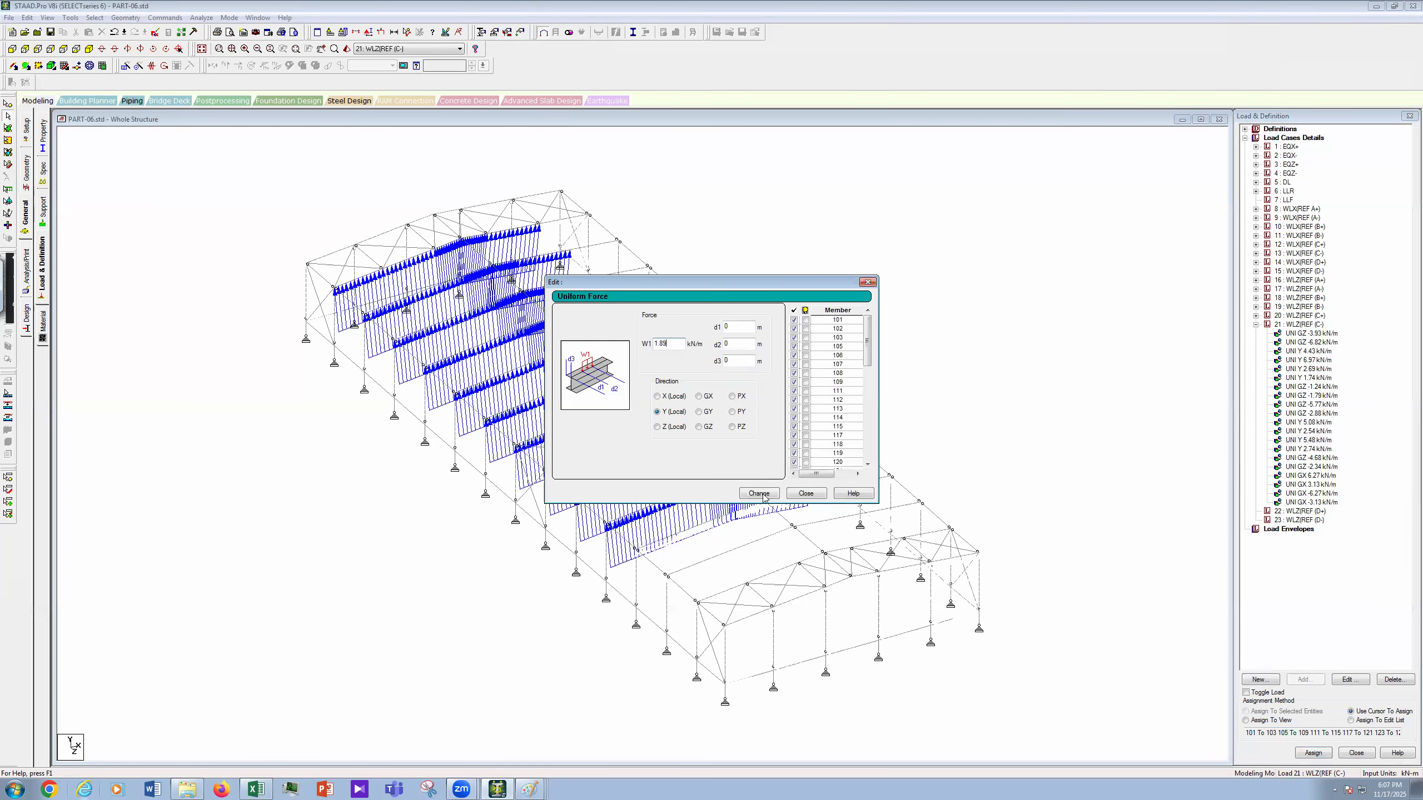
pyautogui.click(759, 493)
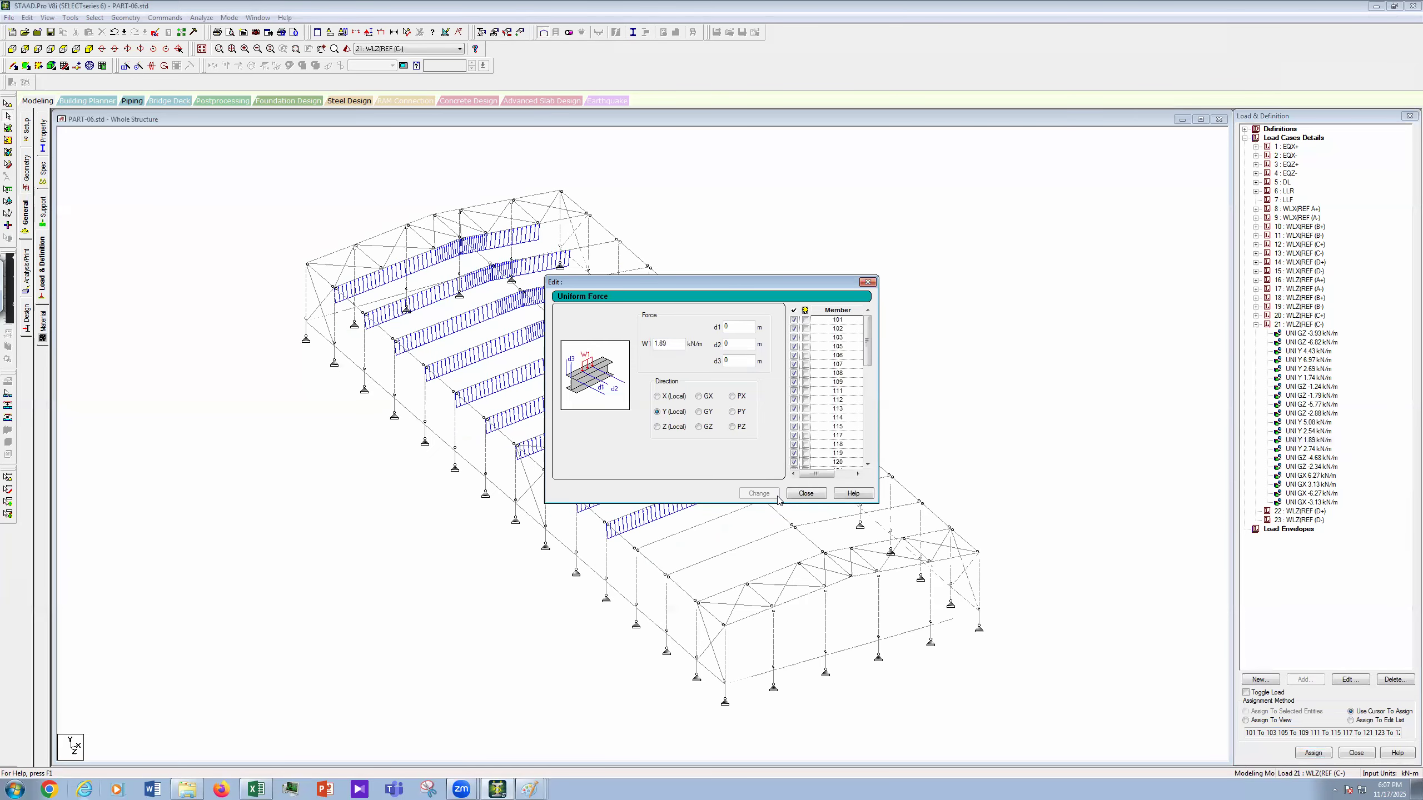
# Step: Set the uniform local Y force on far-end roof members 161, 164, 165, 169 and 170 in load case 21 to 0.94 kN/m
pyautogui.click(1312, 450)
pyautogui.doubleClick(1312, 451)
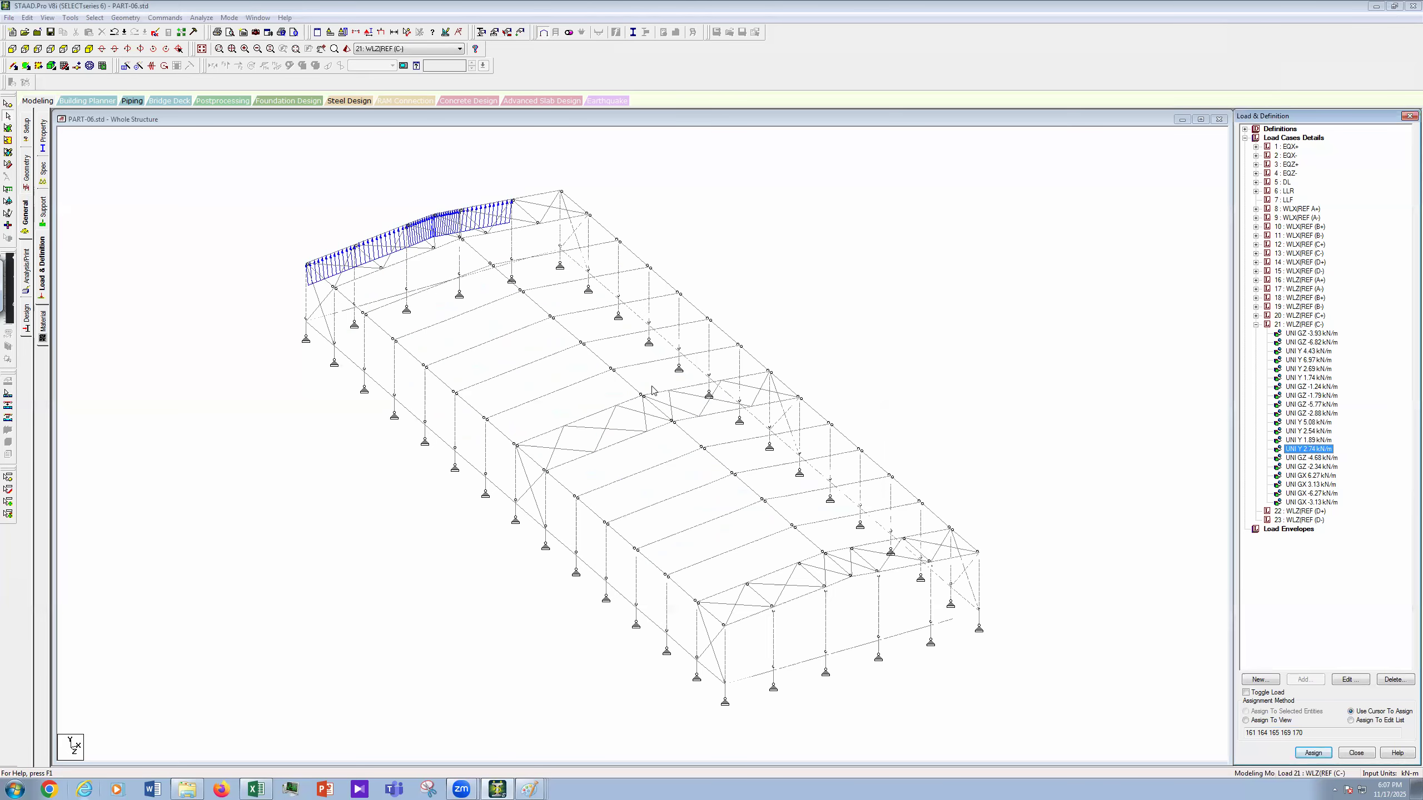
pyautogui.write('0.0')
pyautogui.write('94')
pyautogui.click(769, 494)
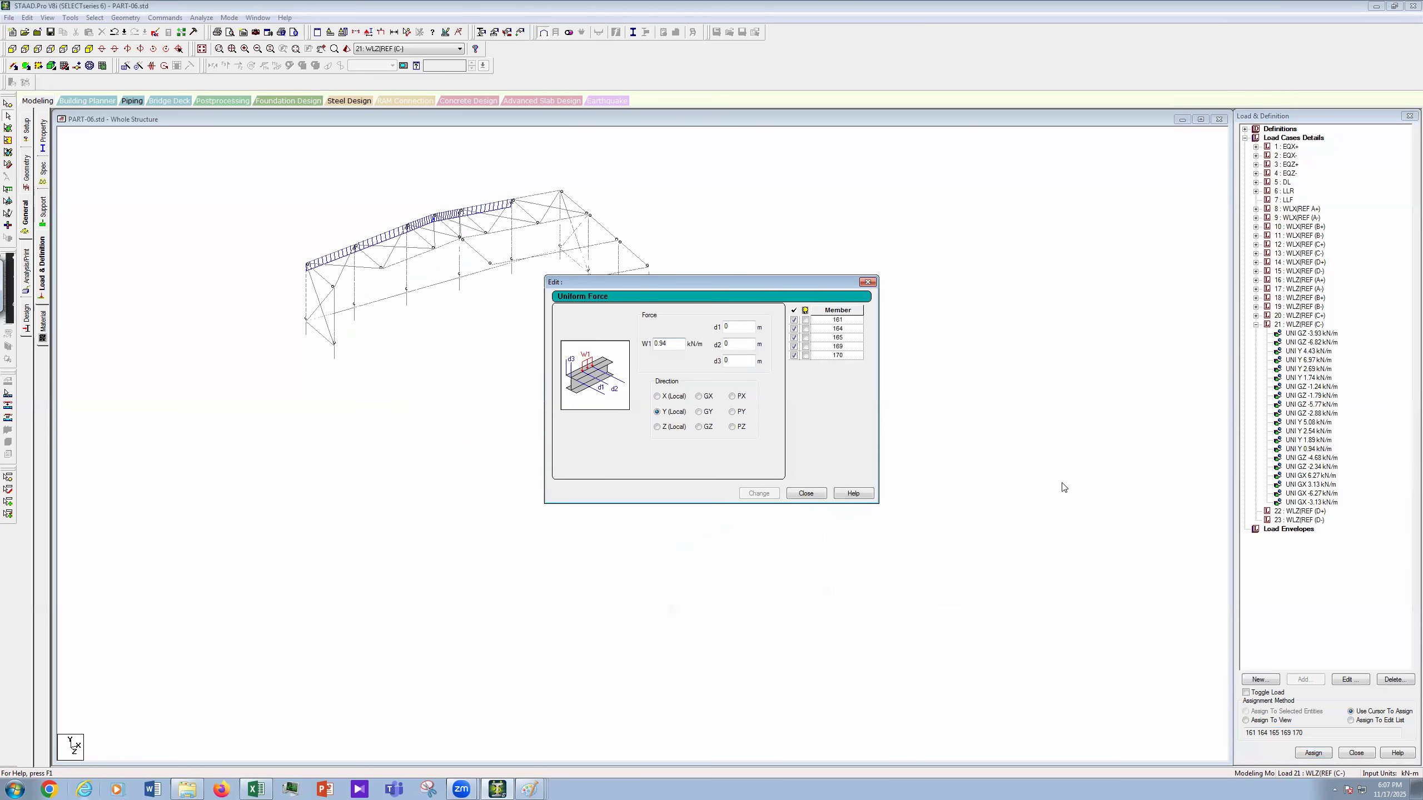
# Step: Change the uniform GZ force on end-wall members 162, 163 and 168 in load case 21 to -1.09 kN/m
pyautogui.click(1311, 459)
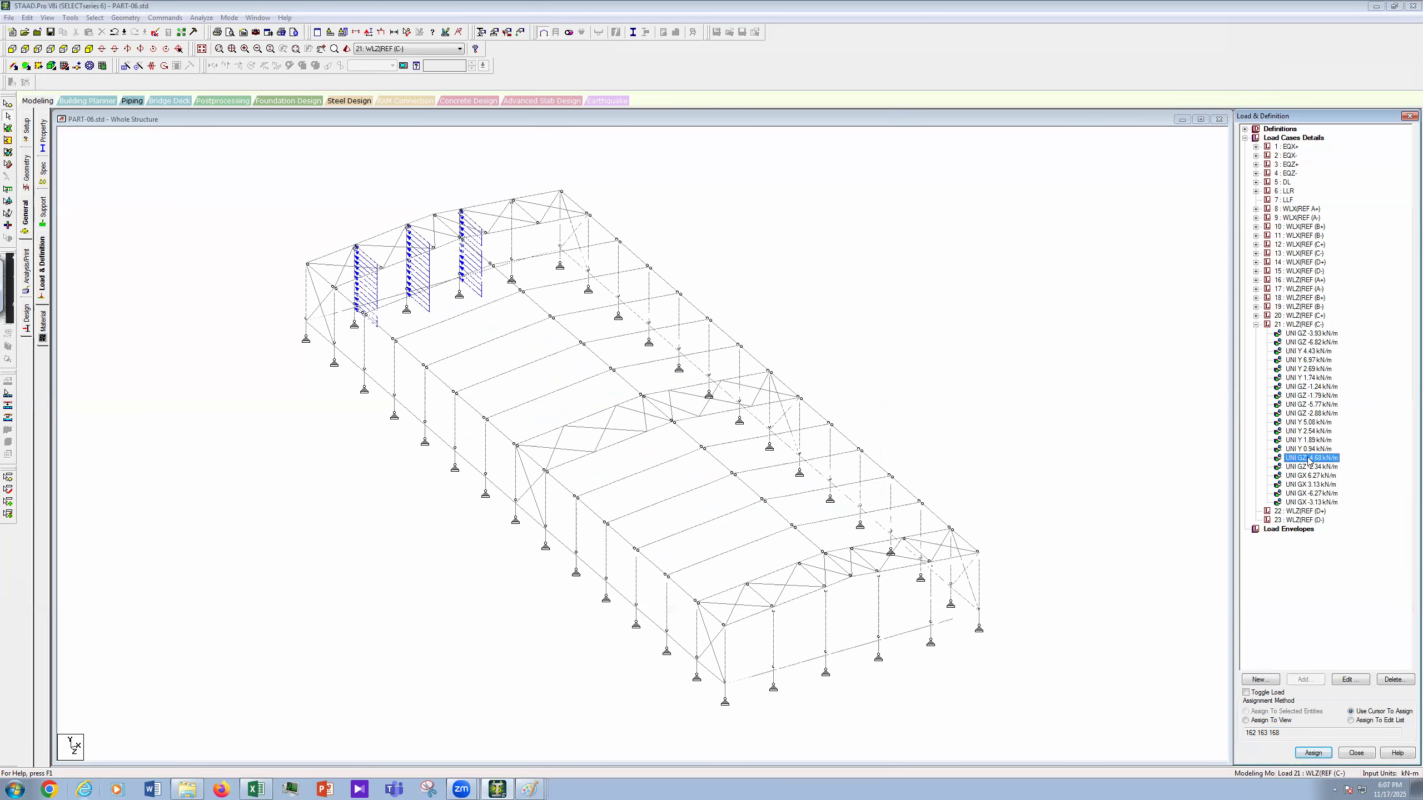
pyautogui.doubleClick(1309, 459)
pyautogui.moveTo(669, 343); pyautogui.dragTo(603, 363)
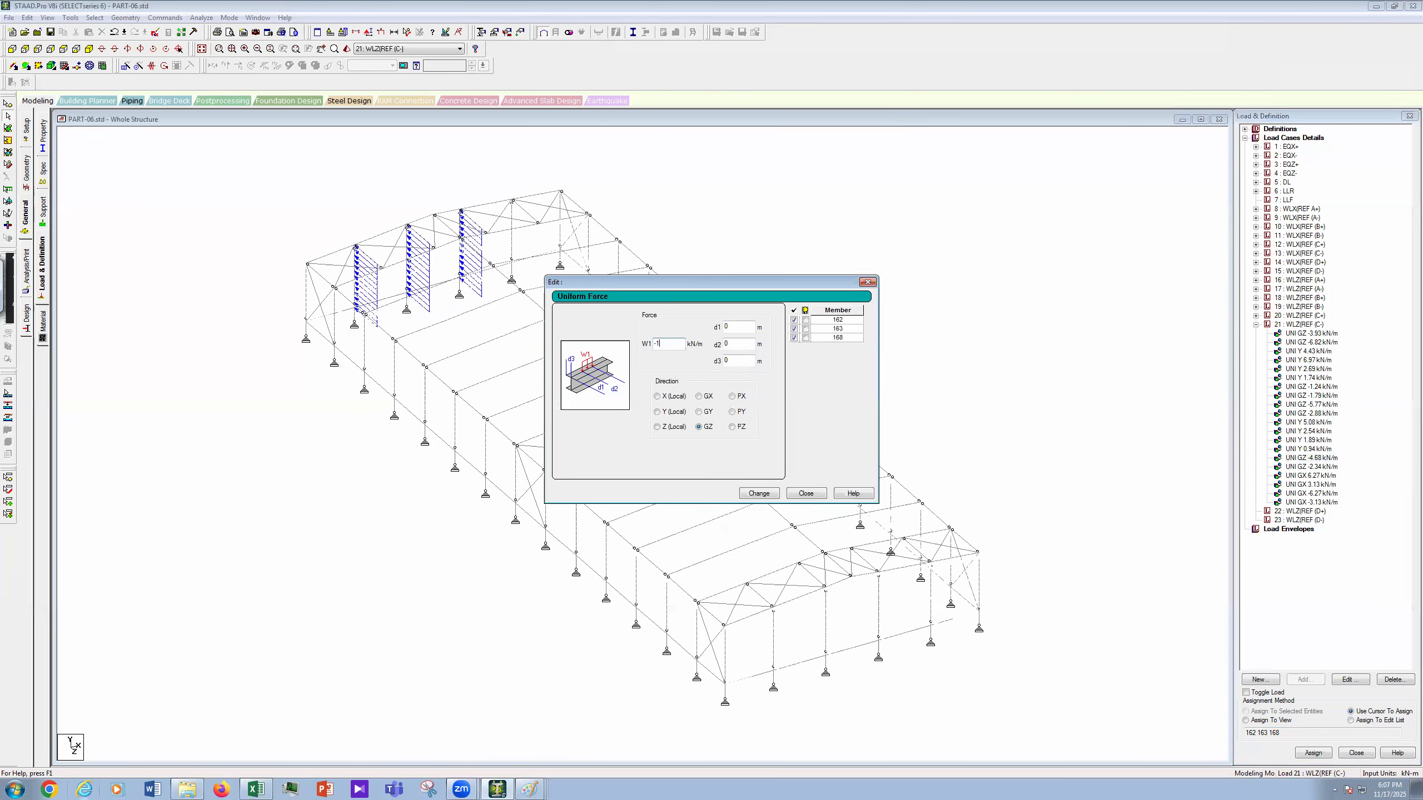
pyautogui.click(762, 494)
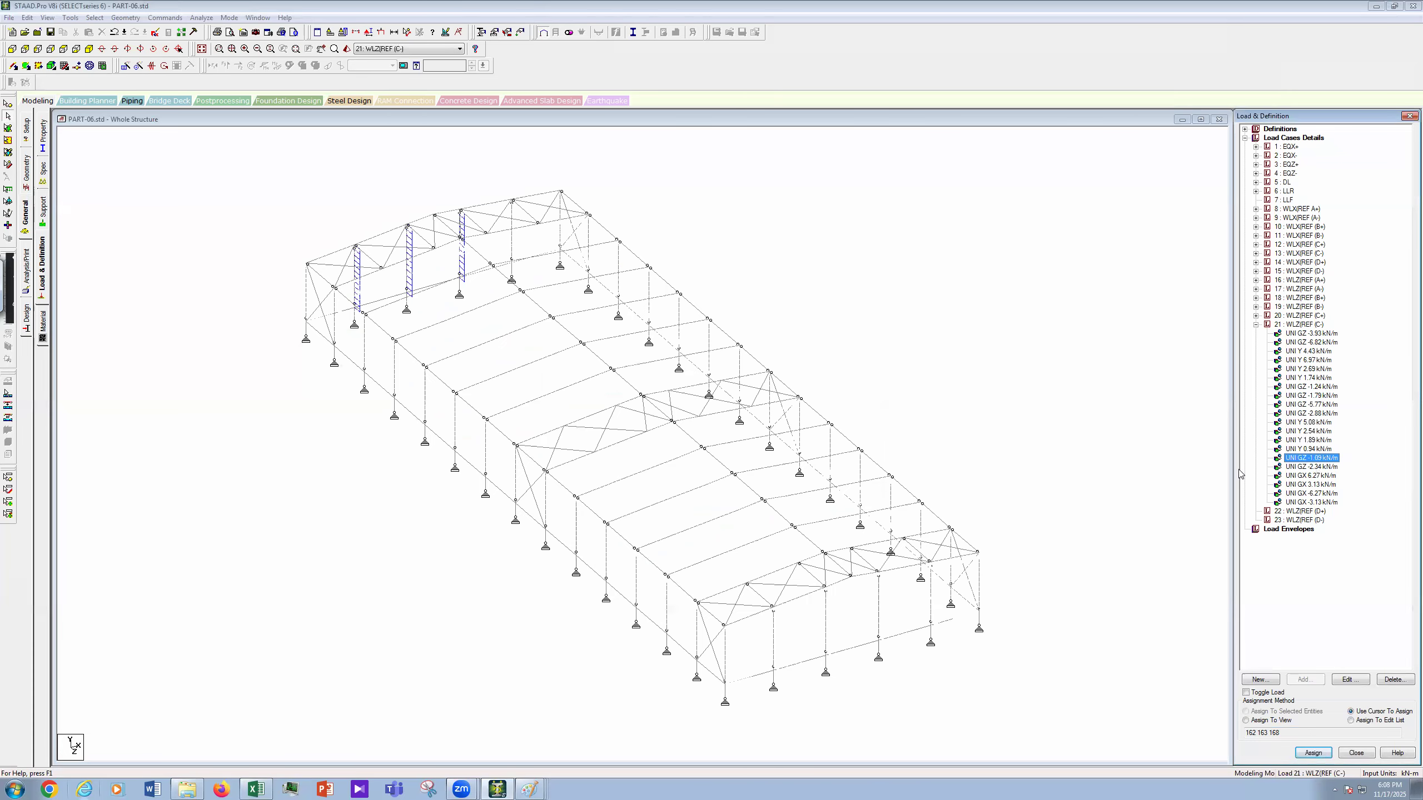
# Step: Set the uniform GZ force on corner member 39 in load case 21 to -0.54 kN/m
pyautogui.doubleClick(1310, 466)
pyautogui.write('-0.54')
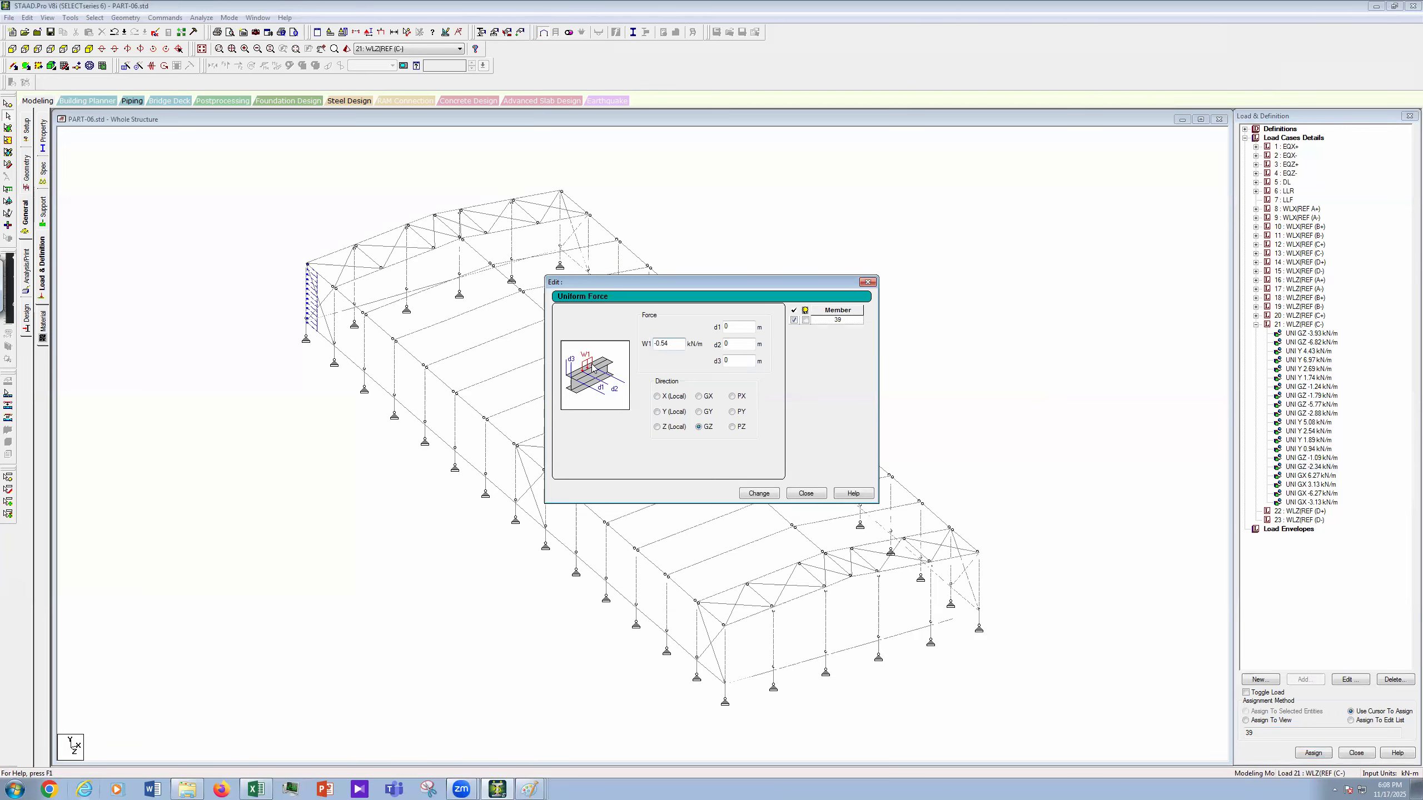
pyautogui.click(759, 494)
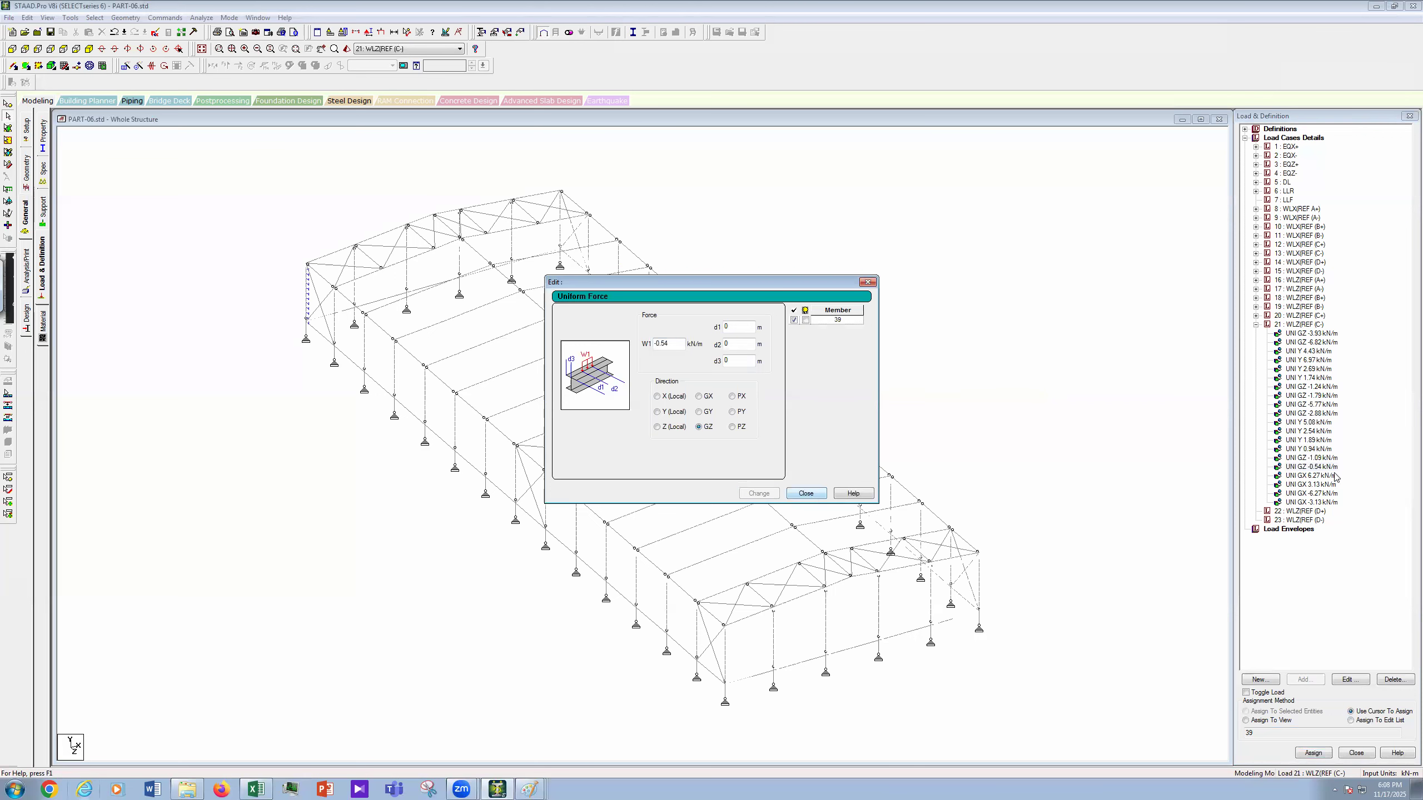
pyautogui.press('Return')
# Step: Set the uniform GX force on side-wall columns 55 to 67 in load case 21 to 2.68 kN/m
pyautogui.click(1314, 476)
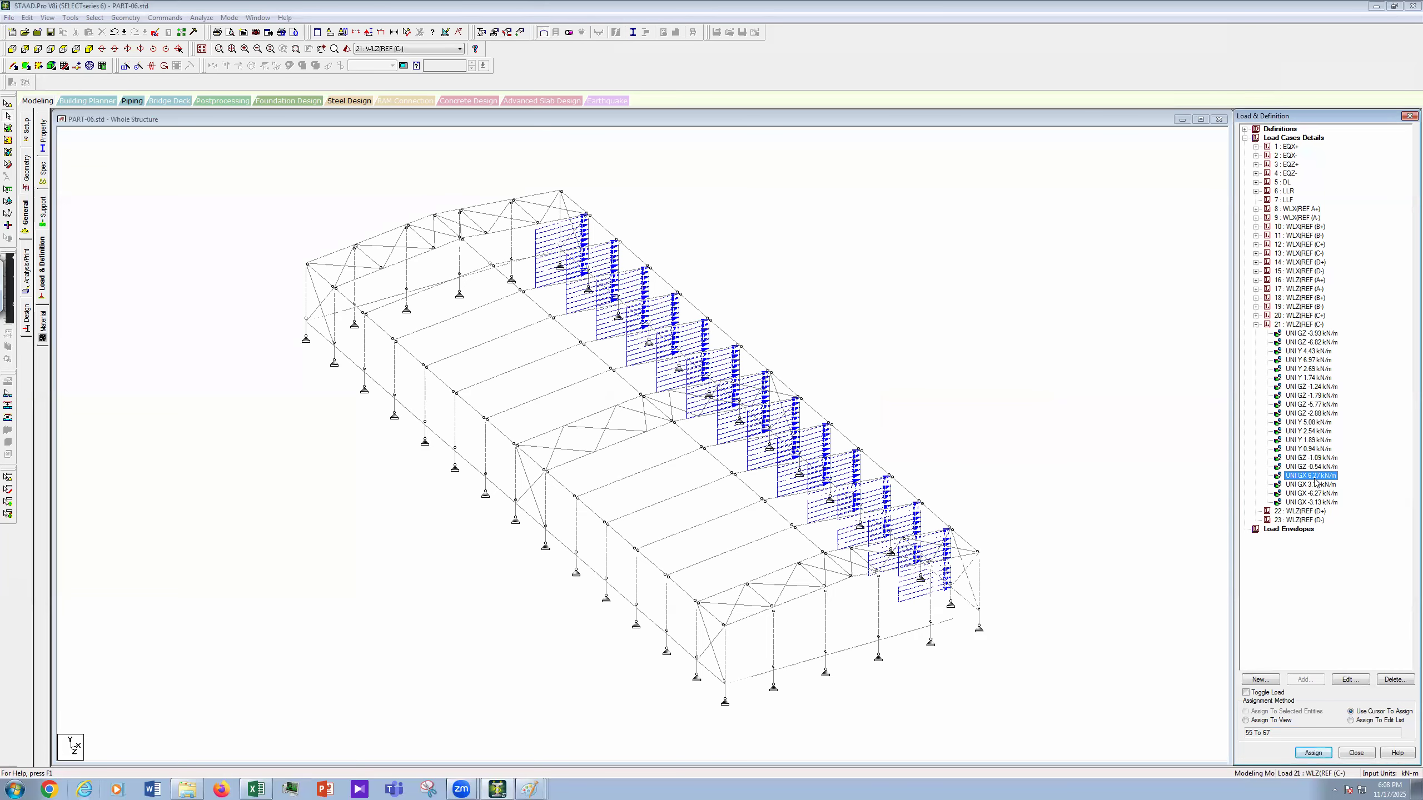
pyautogui.doubleClick(1314, 476)
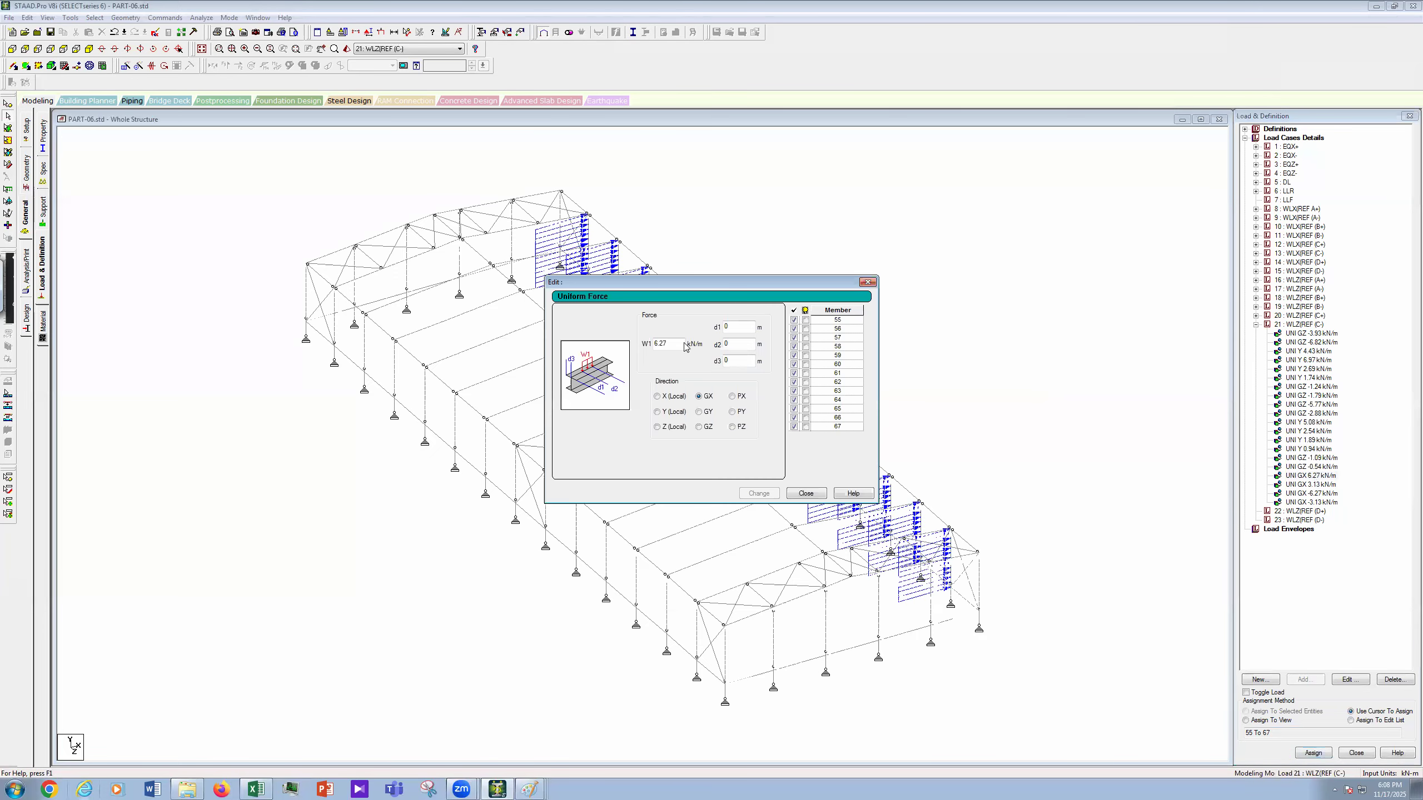
pyautogui.click(746, 422)
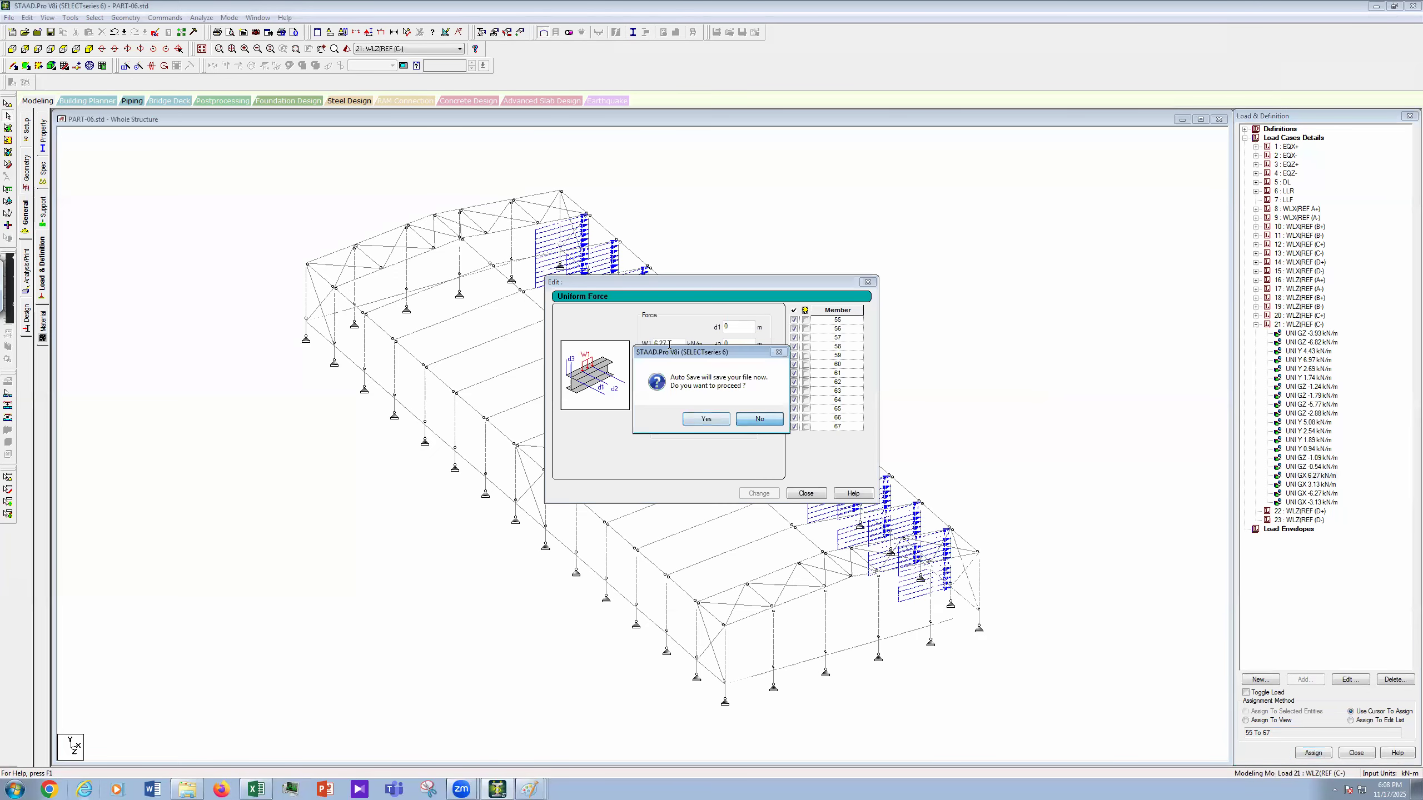
pyautogui.write('2.68')
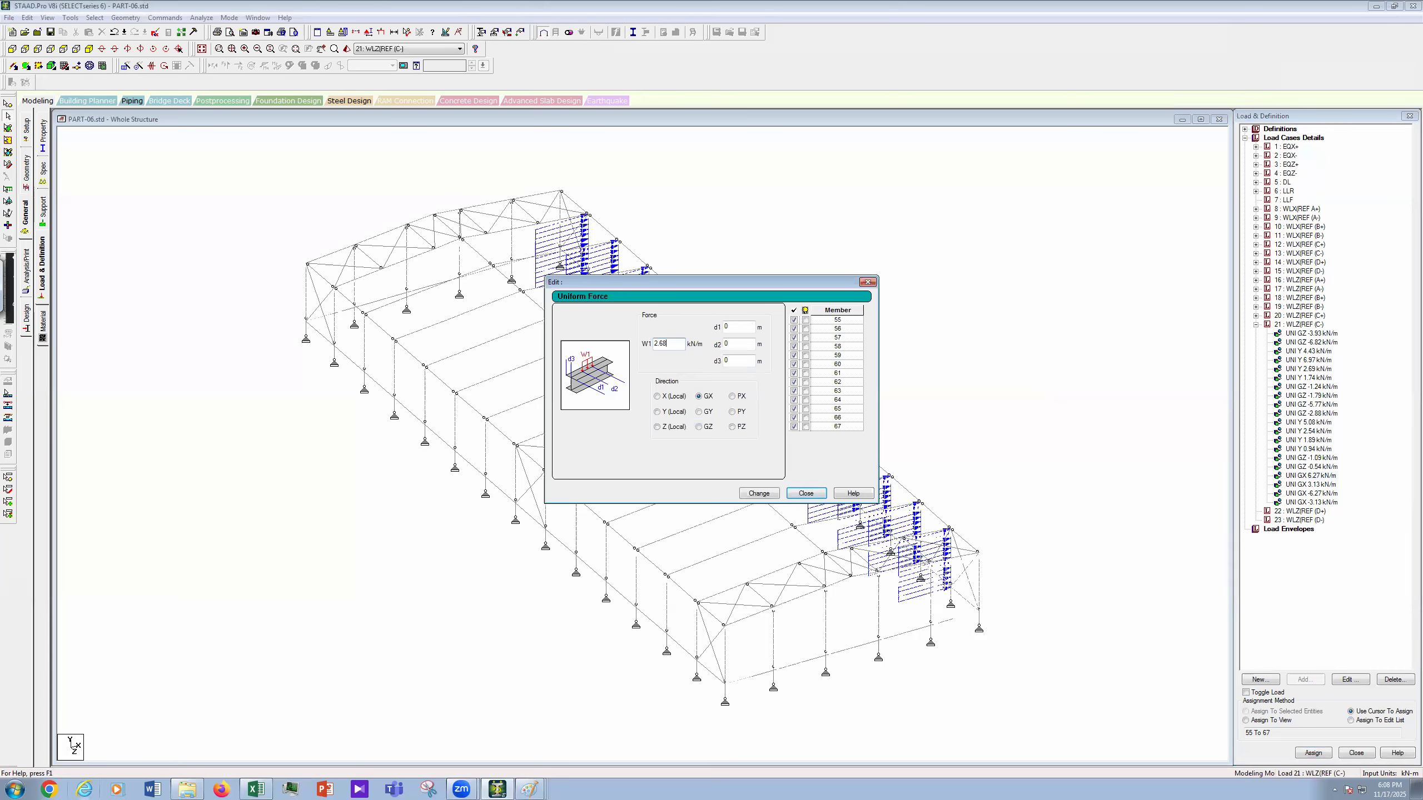
pyautogui.click(760, 493)
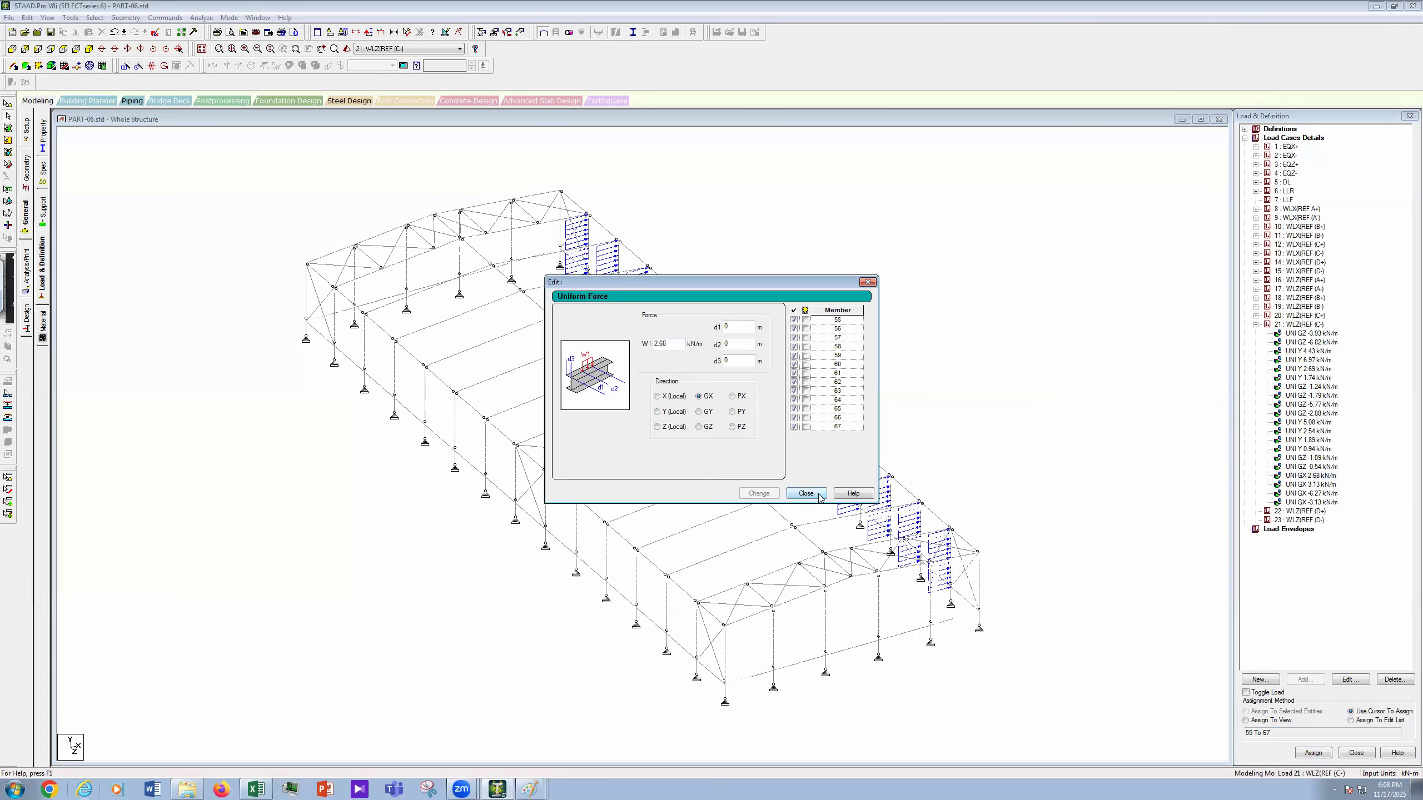
# Step: Set the uniform GX force on corner columns 54 and 68 in load case 21 to 1.34 kN/m
pyautogui.doubleClick(1310, 484)
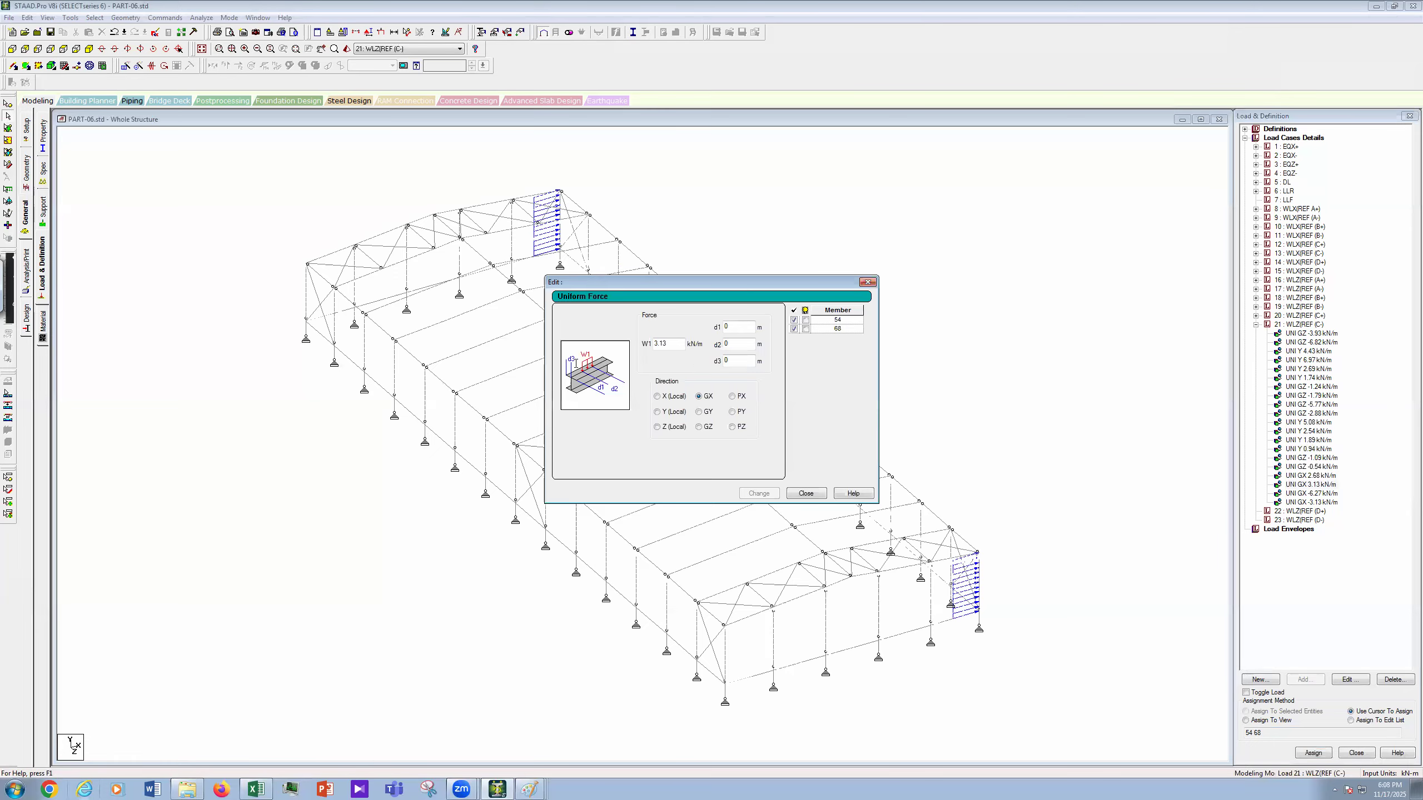
pyautogui.moveTo(669, 343); pyautogui.dragTo(576, 363)
pyautogui.write('1.34')
pyautogui.click(765, 495)
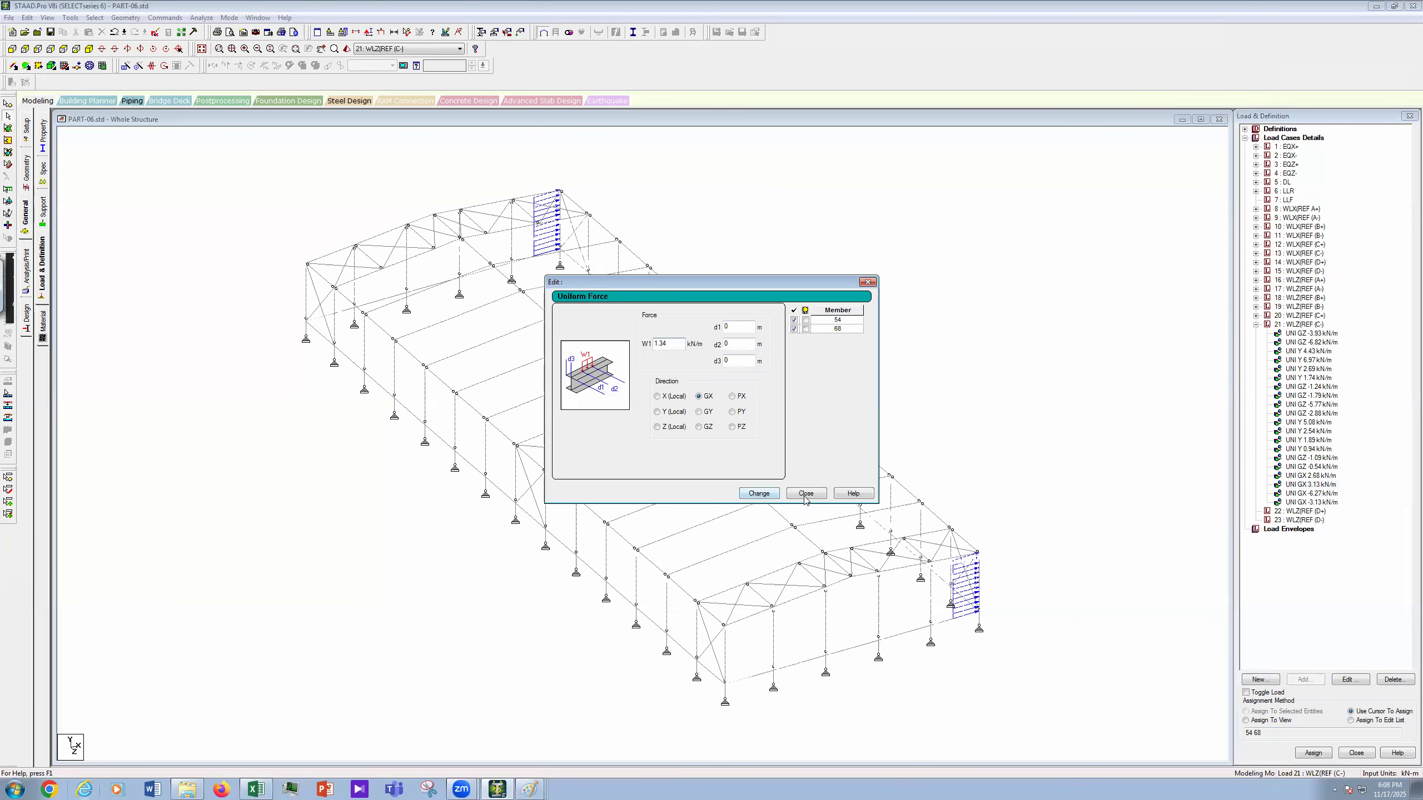
# Step: Change the uniform GX force on side-wall columns 40 to 52 in load case 21 to -2.68 kN/m
pyautogui.doubleClick(1313, 493)
pyautogui.press('Tab')
pyautogui.write('-')
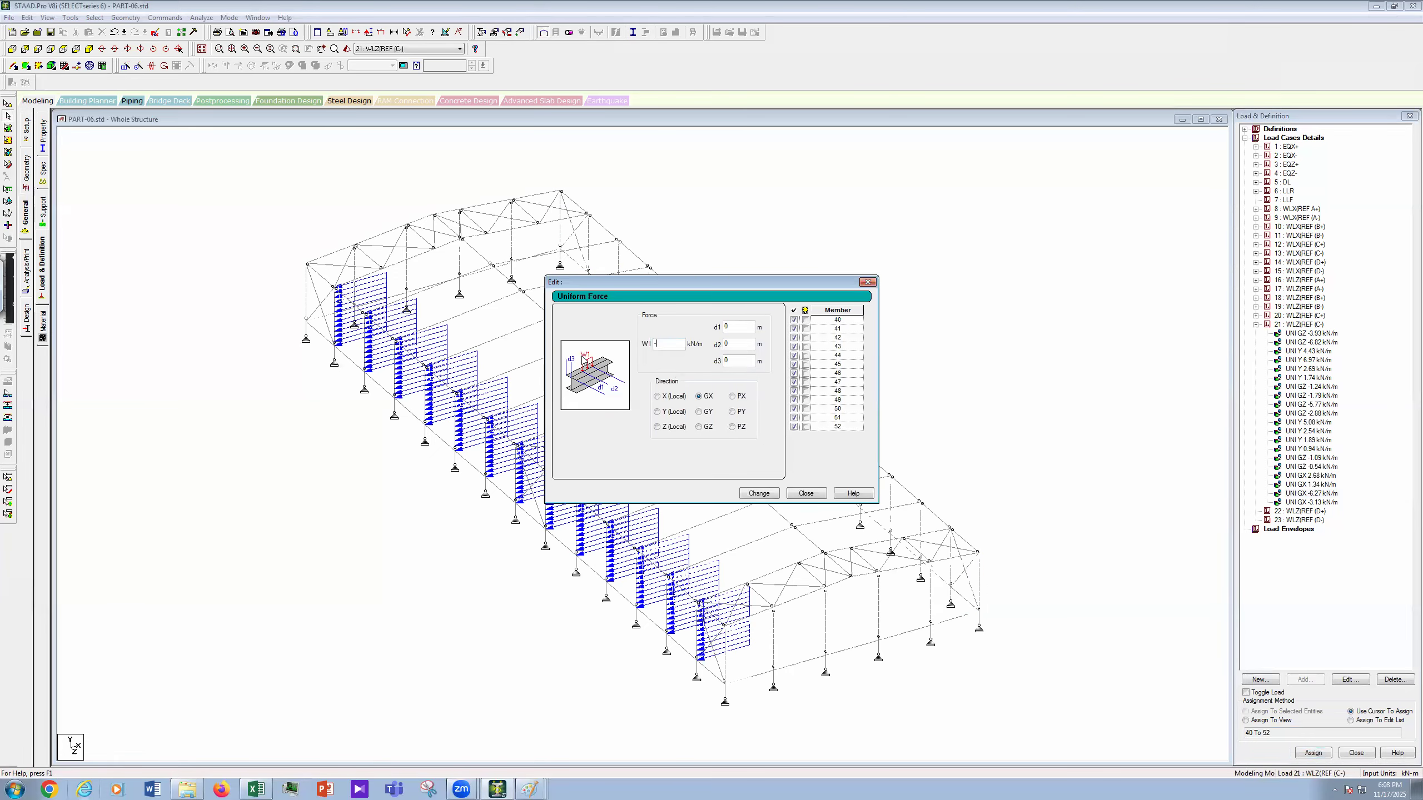
pyautogui.write('2.68')
pyautogui.click(763, 494)
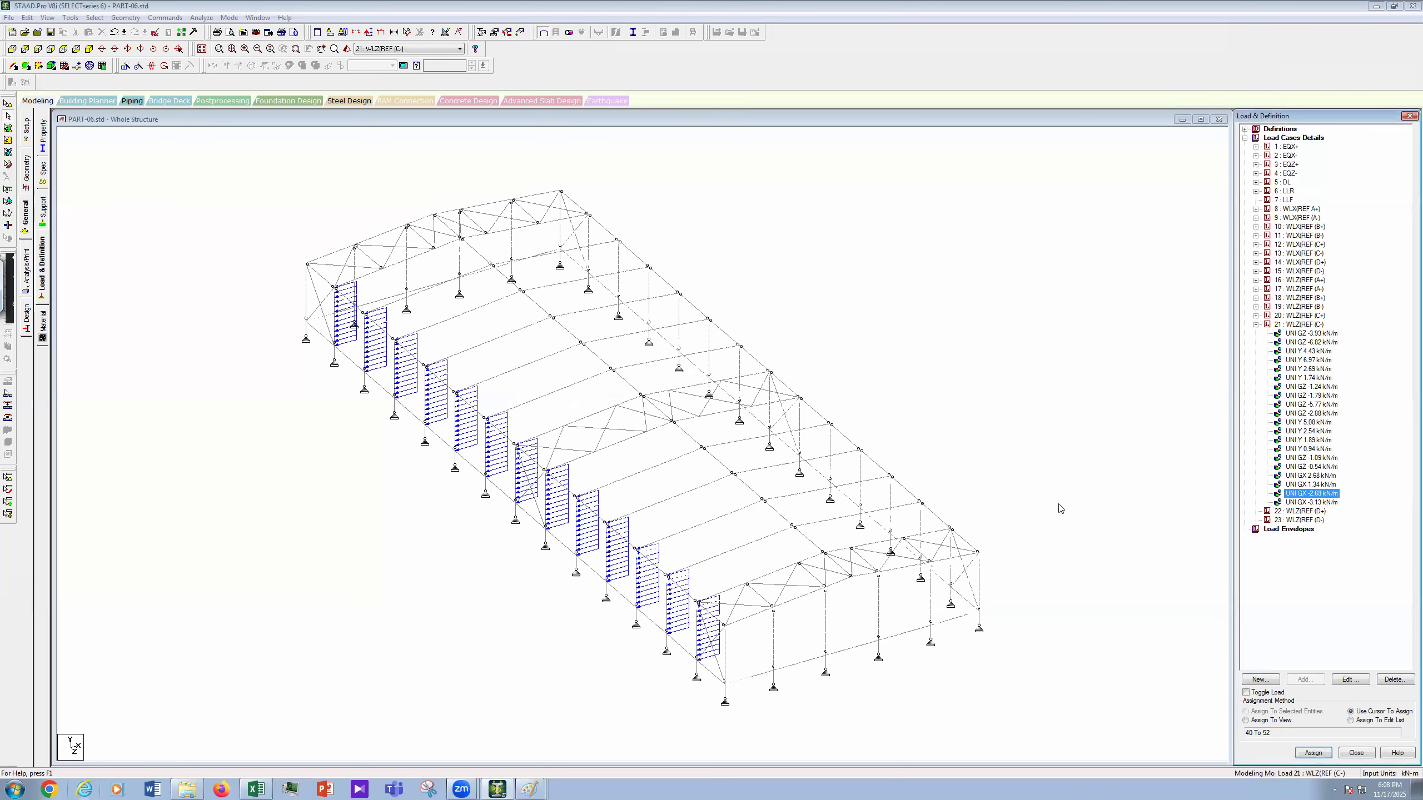
# Step: Set the uniform GX force on corner columns 39 and 53 in load case 21 to -1.34 kN/m
pyautogui.doubleClick(1311, 503)
pyautogui.write('-1.34')
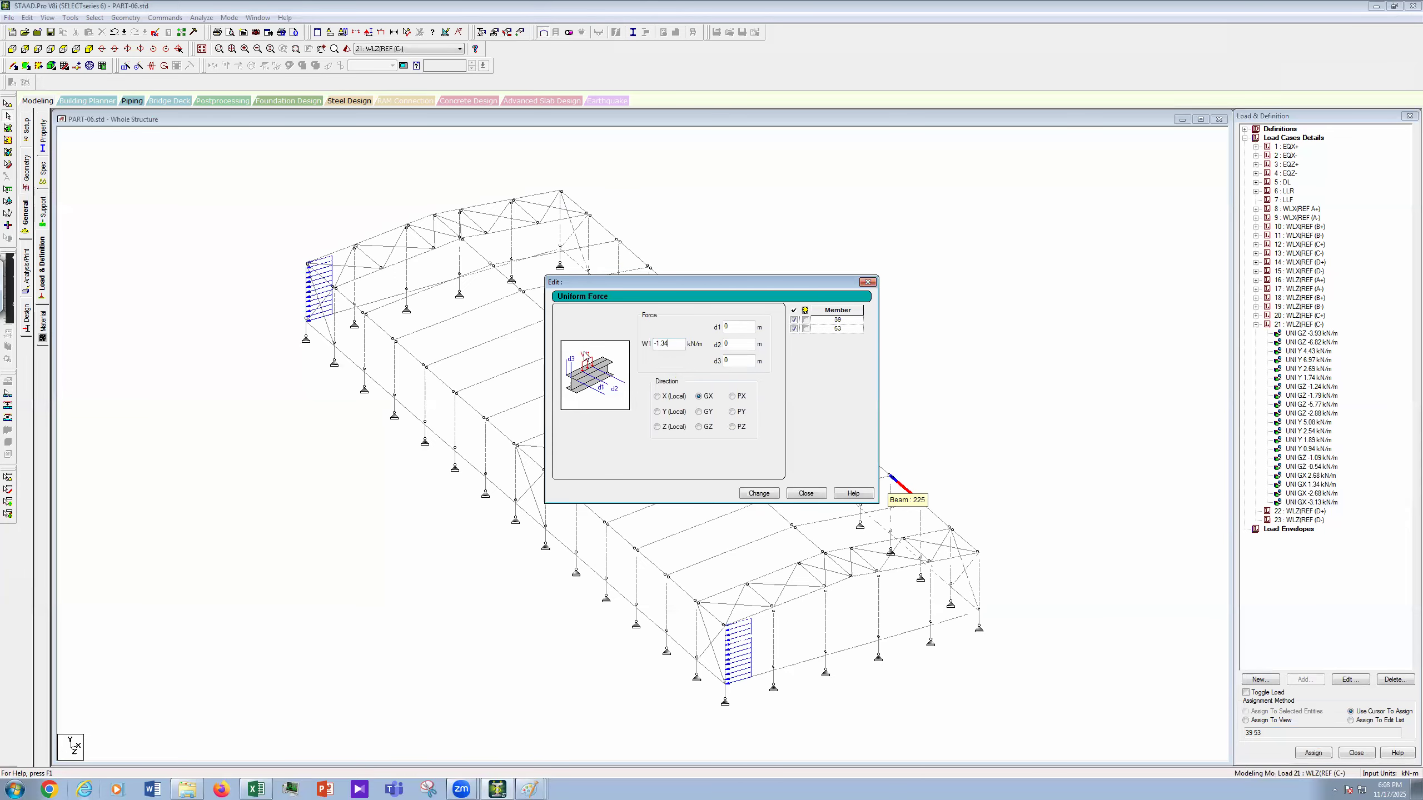
pyautogui.click(765, 492)
pyautogui.click(804, 493)
pyautogui.scroll(-2, 1047, 493)
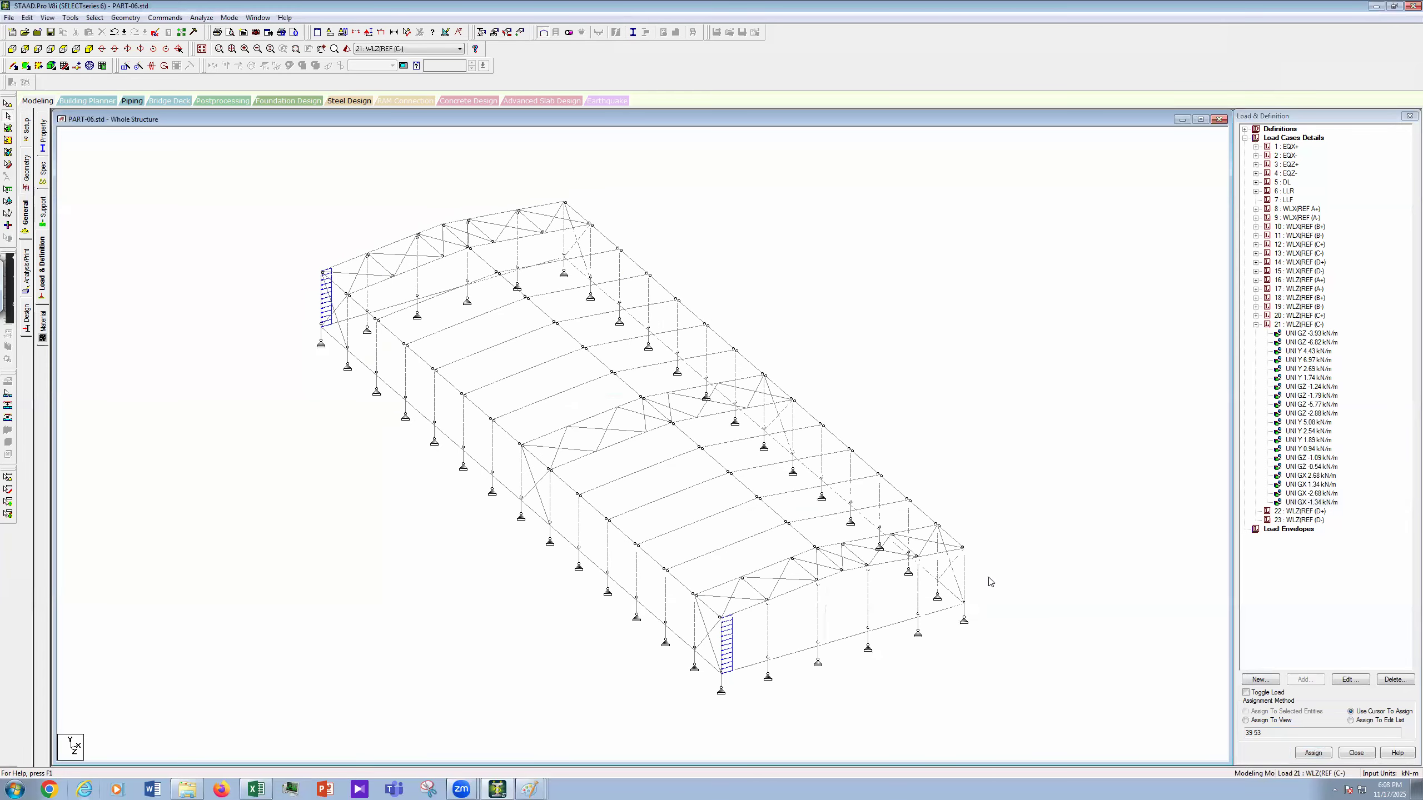
pyautogui.scroll(3, 988, 585)
pyautogui.scroll(1, 1067, 639)
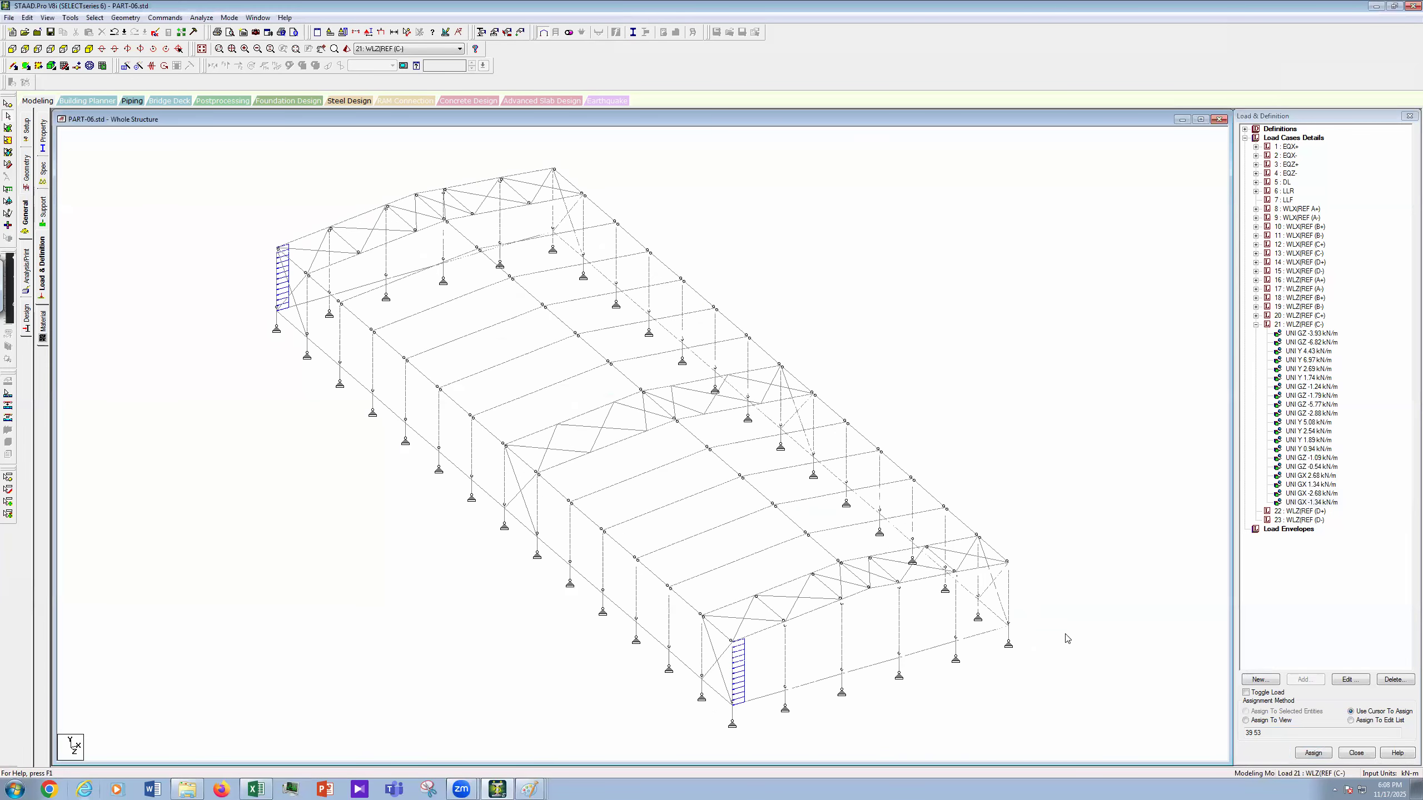
pyautogui.scroll(-1, 1026, 627)
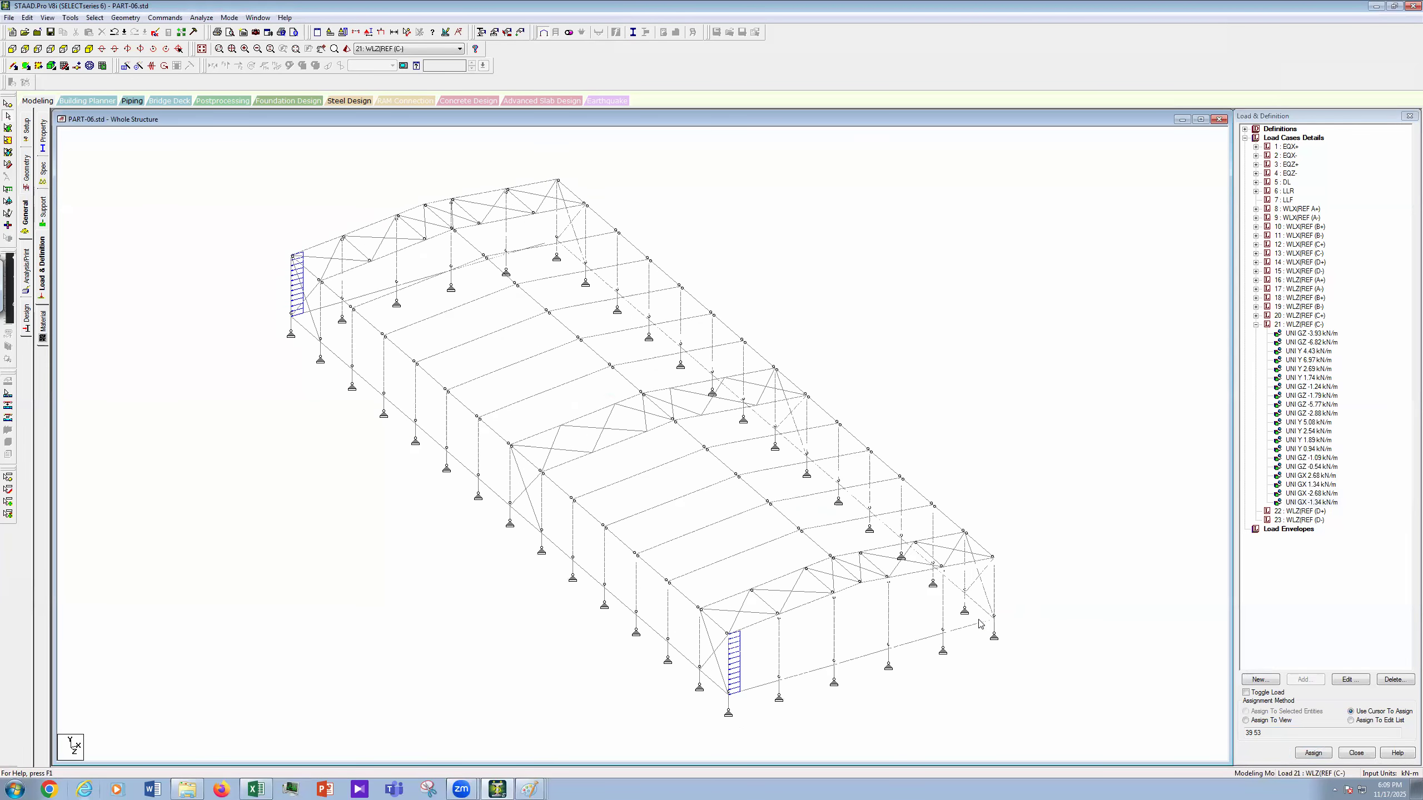
pyautogui.scroll(-1, 997, 621)
pyautogui.scroll(1, 998, 546)
pyautogui.scroll(-1, 964, 535)
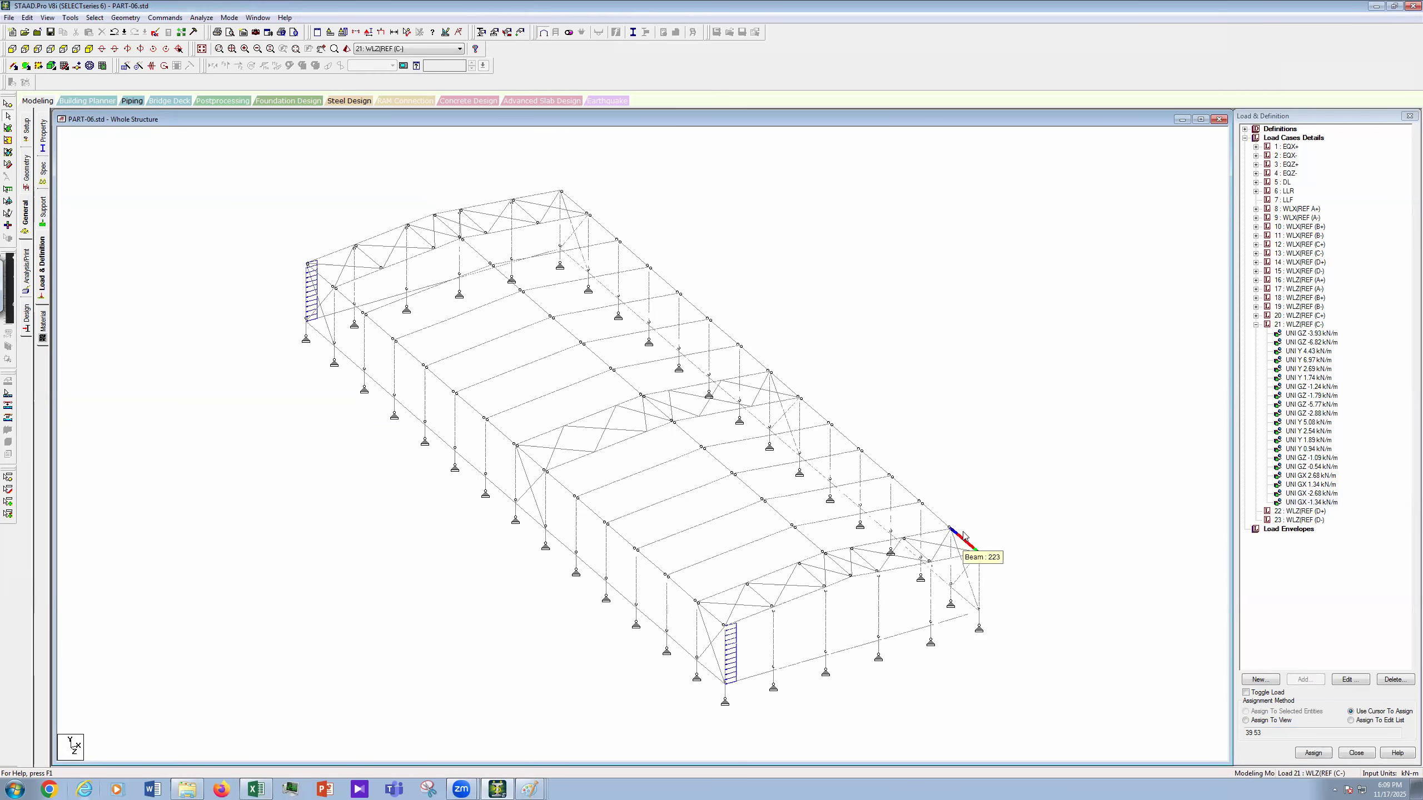
pyautogui.scroll(1, 1078, 499)
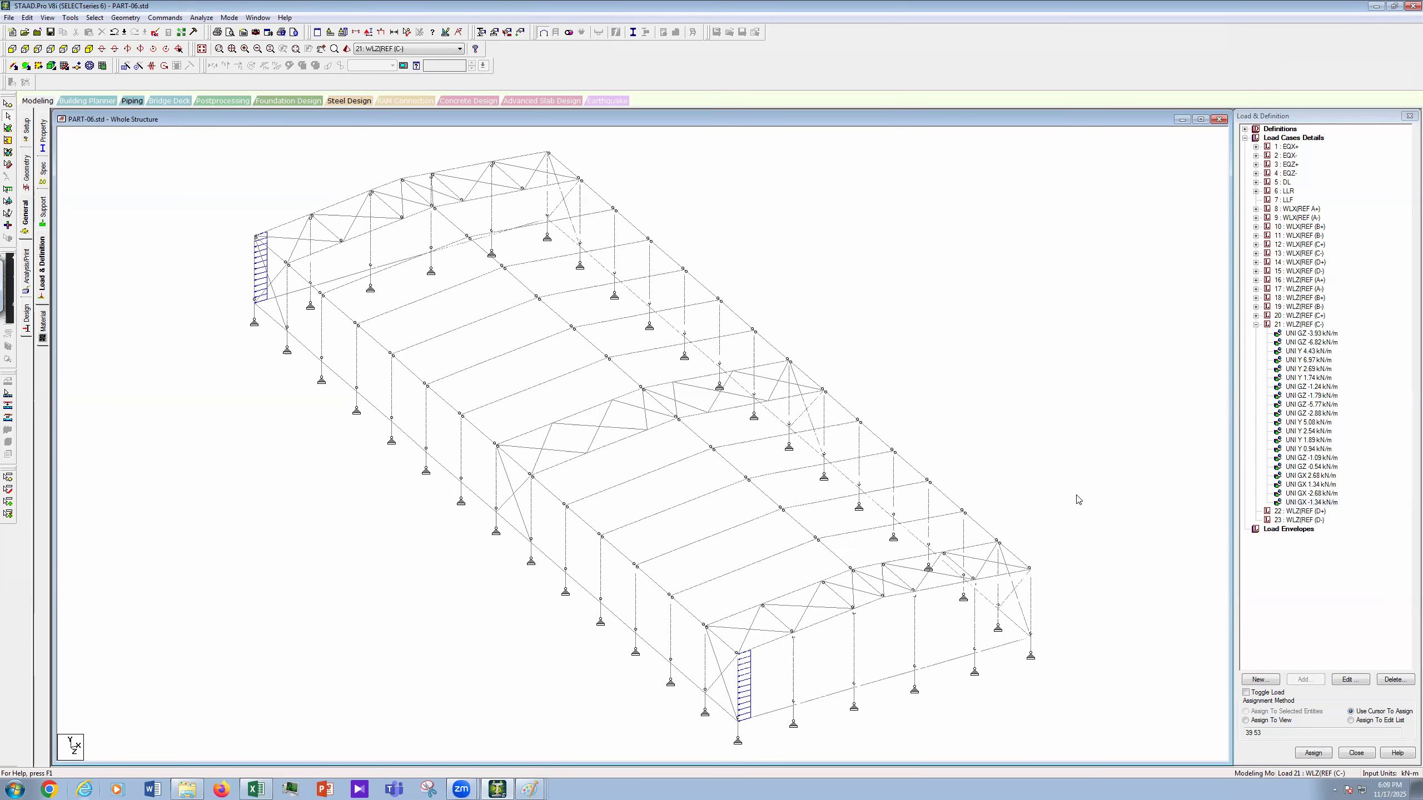
# Step: Display load case 22, WLZ(REF (D+), and load case 23, WLZ(REF (D-), on the model
pyautogui.click(1308, 512)
pyautogui.click(1305, 521)
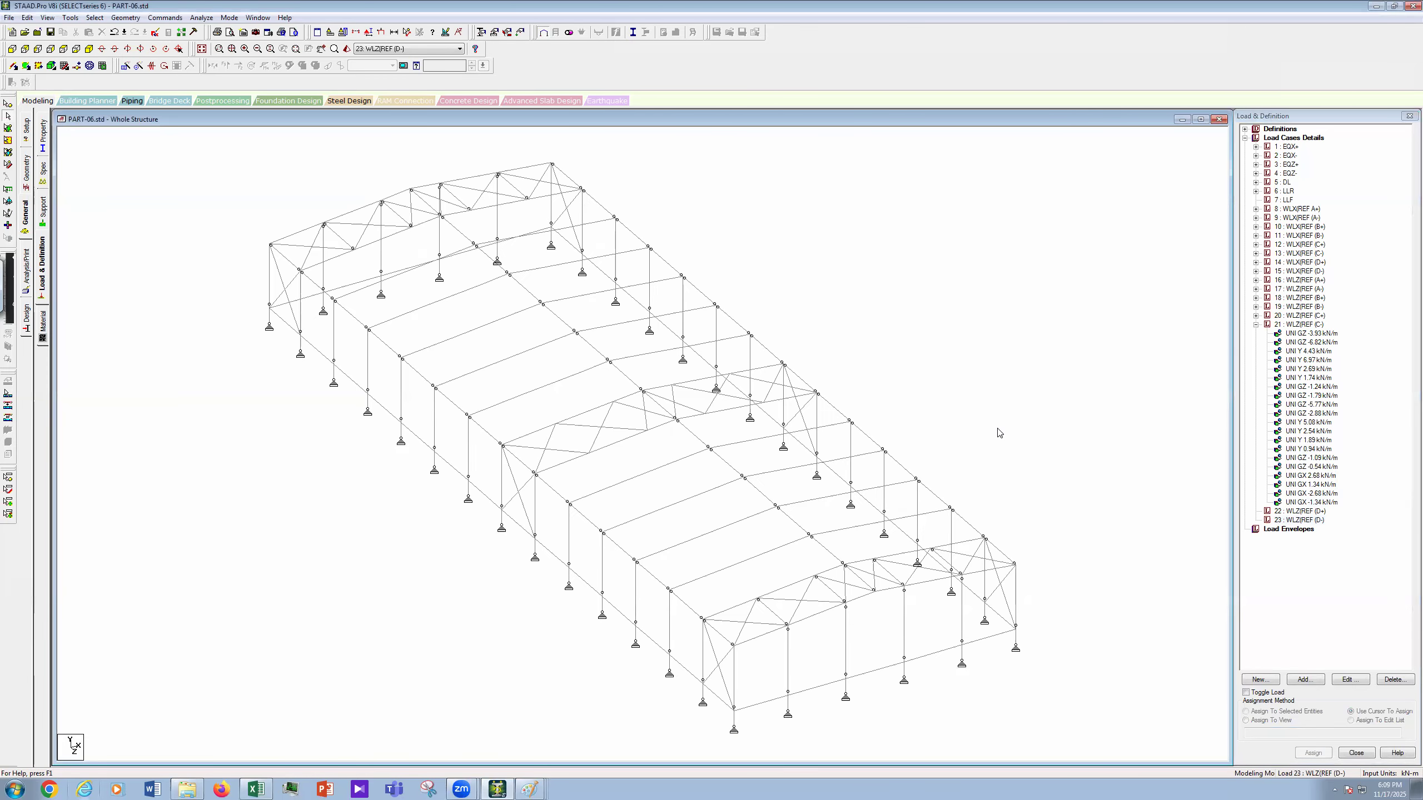
pyautogui.scroll(1, 1000, 432)
pyautogui.scroll(-1, 1006, 467)
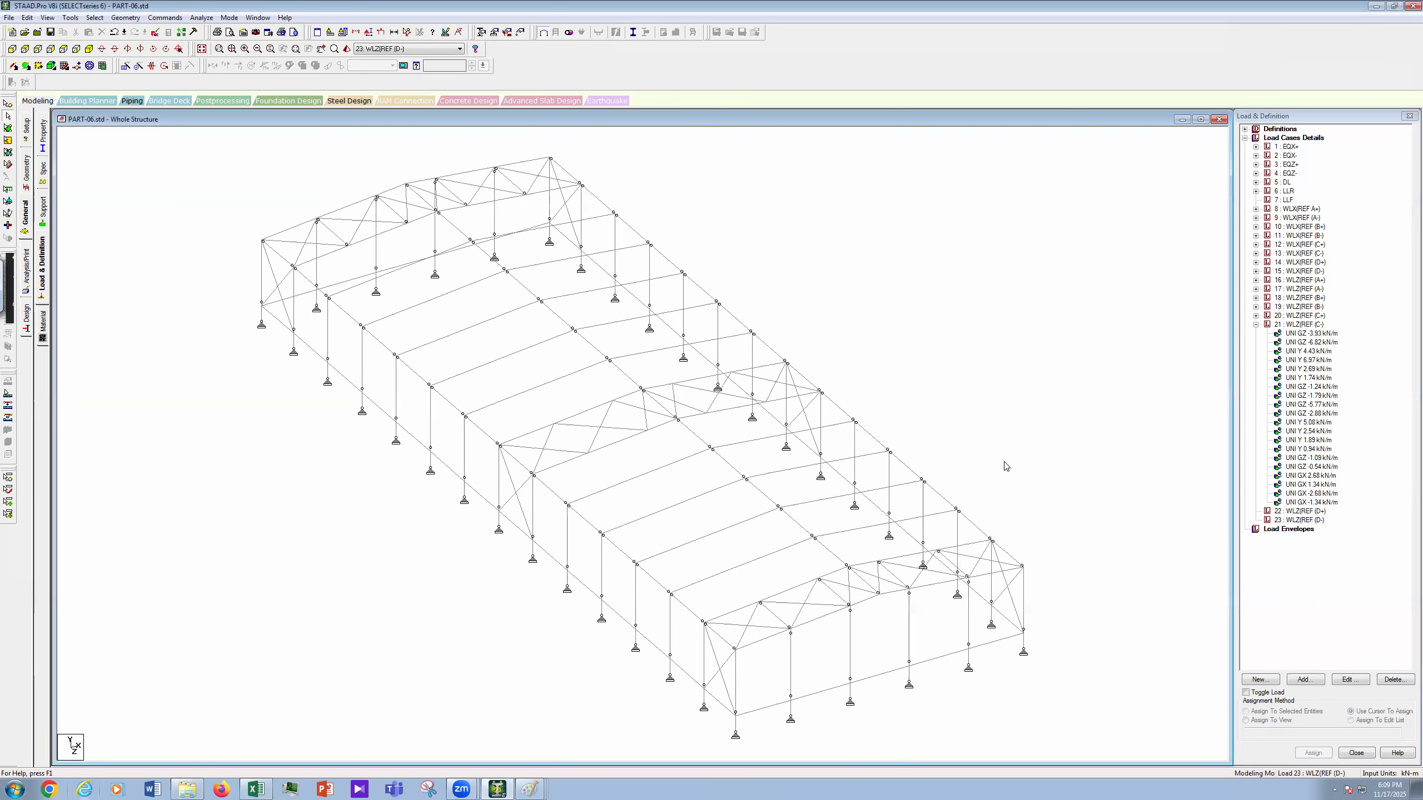
pyautogui.scroll(1, 1005, 466)
pyautogui.scroll(-1, 1005, 466)
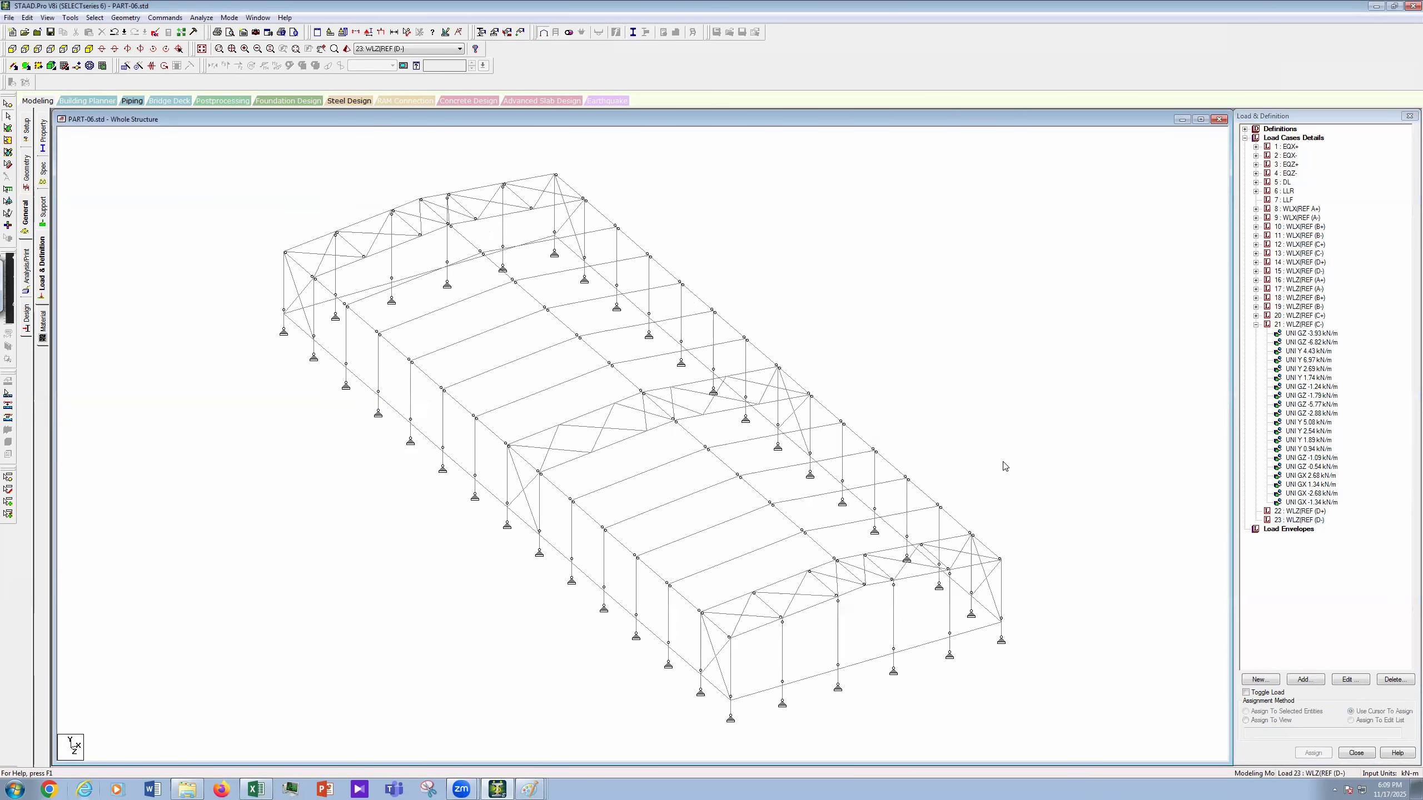
pyautogui.scroll(1, 1006, 466)
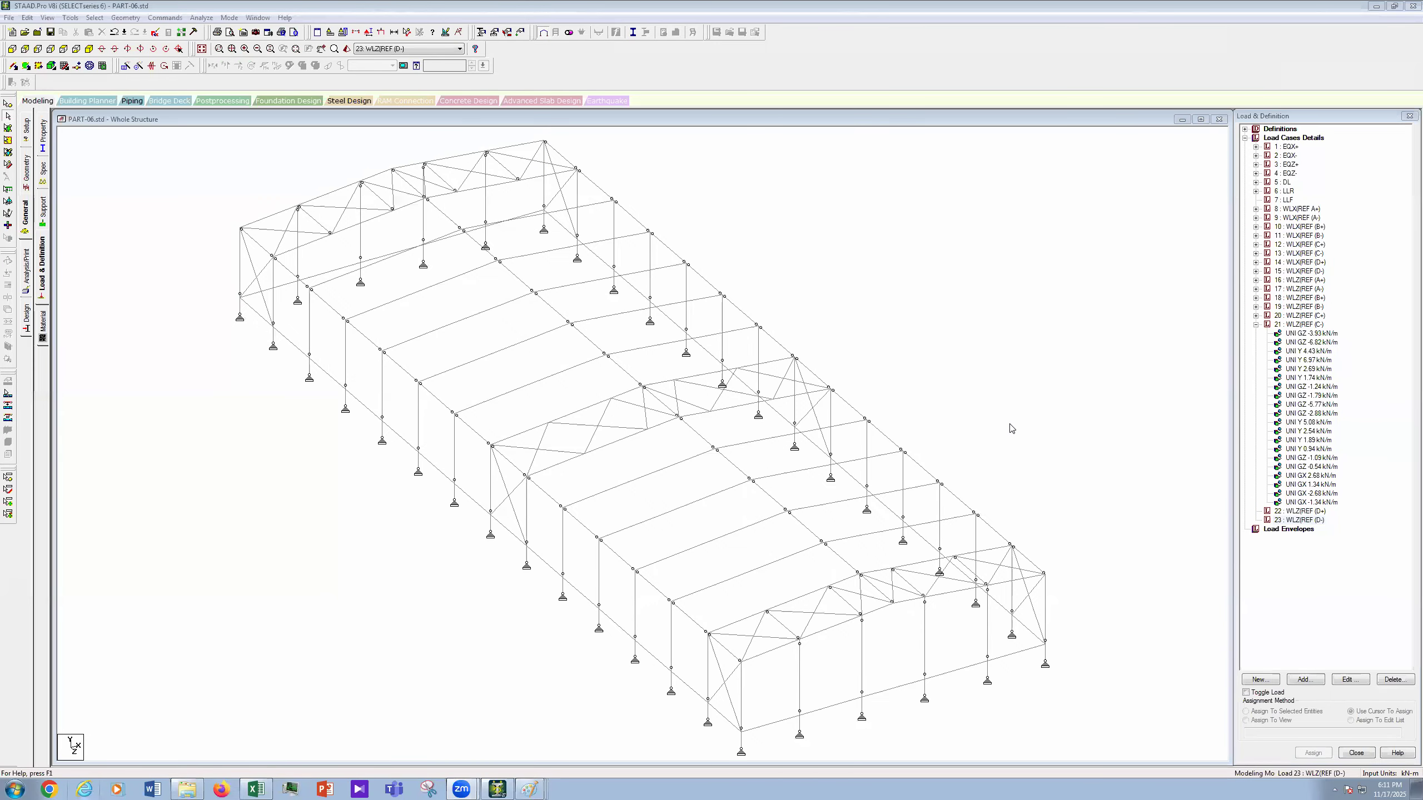
# Step: Open the model's input command file for editing at the wind load cases near its end
pyautogui.scroll(1, 1024, 437)
pyautogui.scroll(-1, 1038, 447)
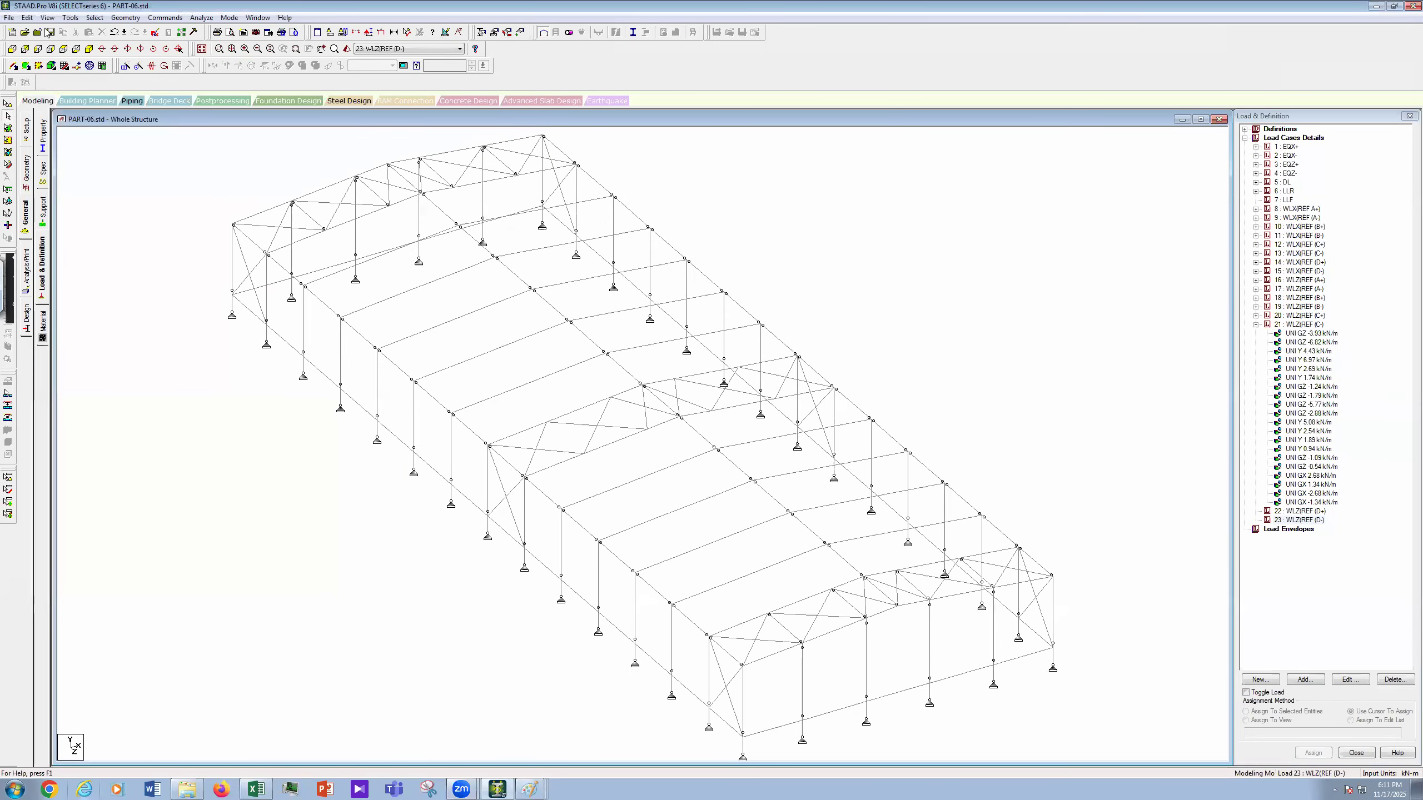
pyautogui.click(60, 134)
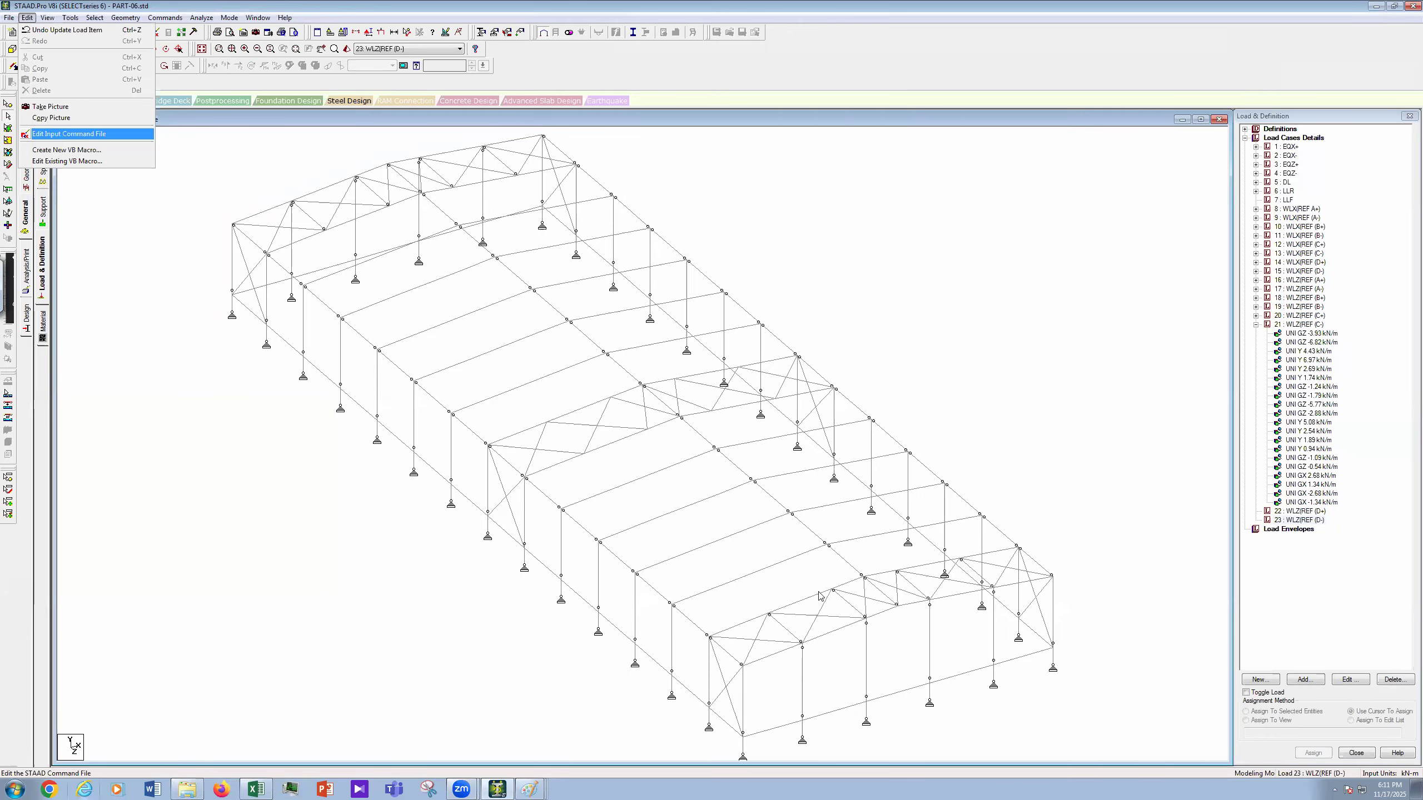
pyautogui.click(643, 408)
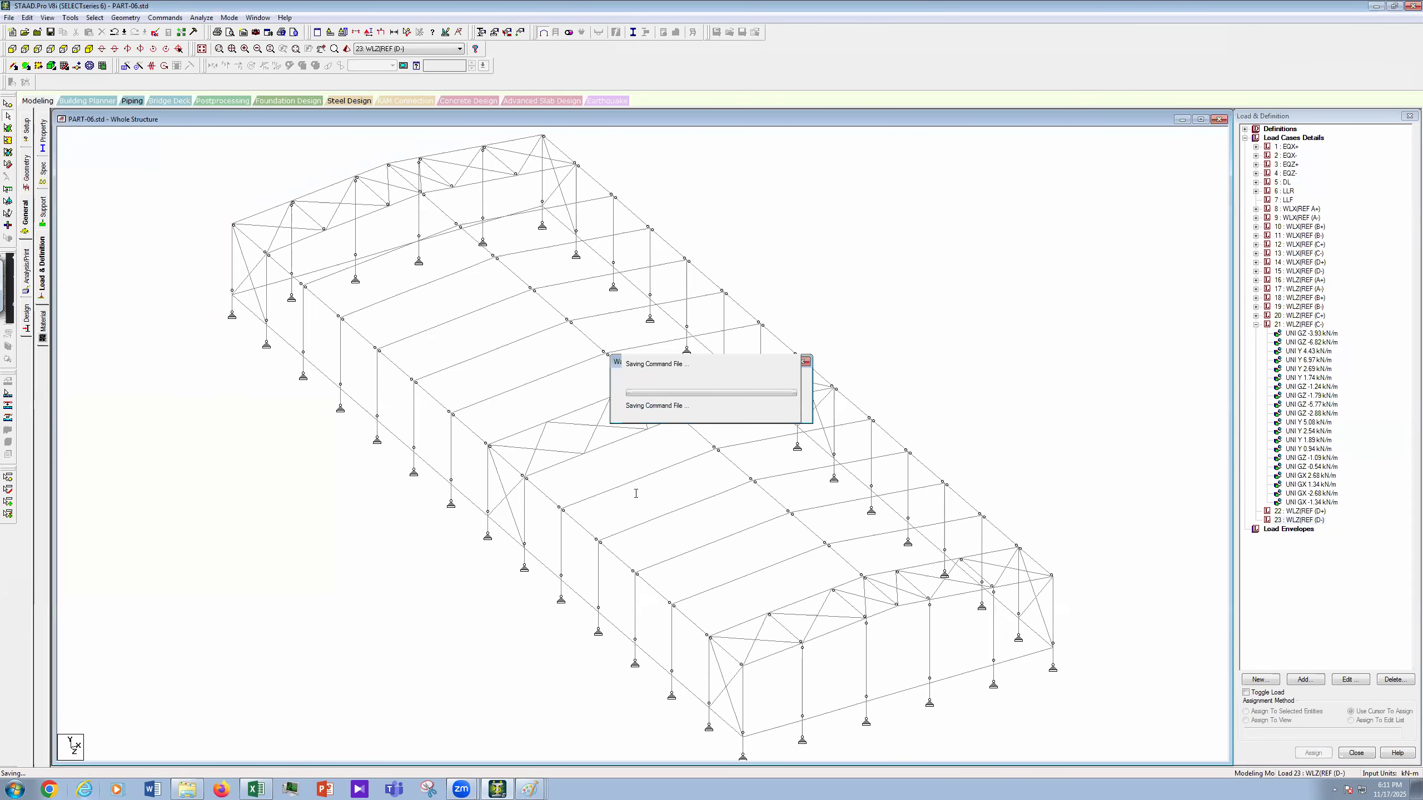
pyautogui.moveTo(1406, 100); pyautogui.dragTo(1407, 482)
pyautogui.moveTo(1407, 632); pyautogui.dragTo(1407, 703)
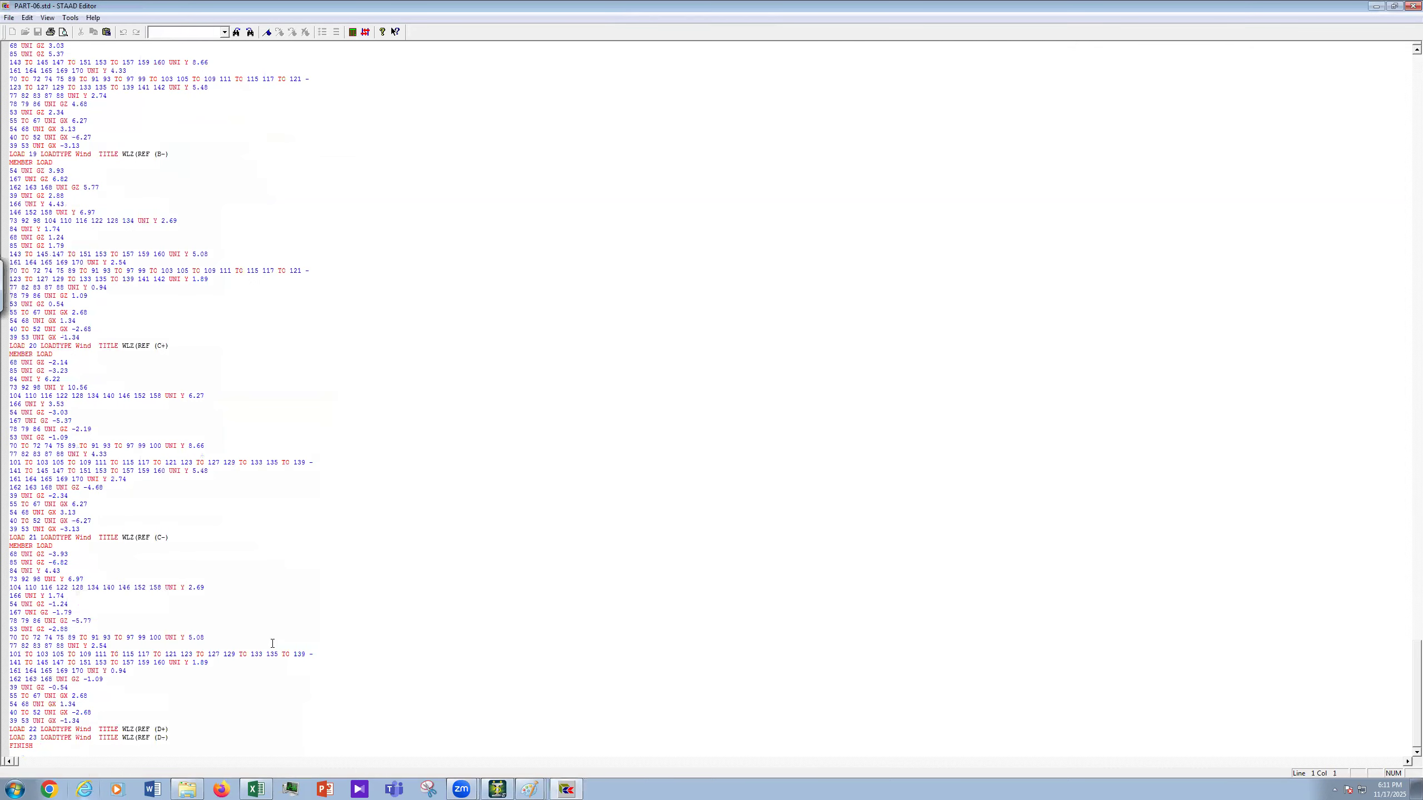
# Step: Copy the whole MEMBER LOAD block of load case 20, WLZ(REF (C+), in the command file
pyautogui.click(84, 521)
pyautogui.keyDown('shift'); pyautogui.click(49, 396); pyautogui.keyUp('shift')
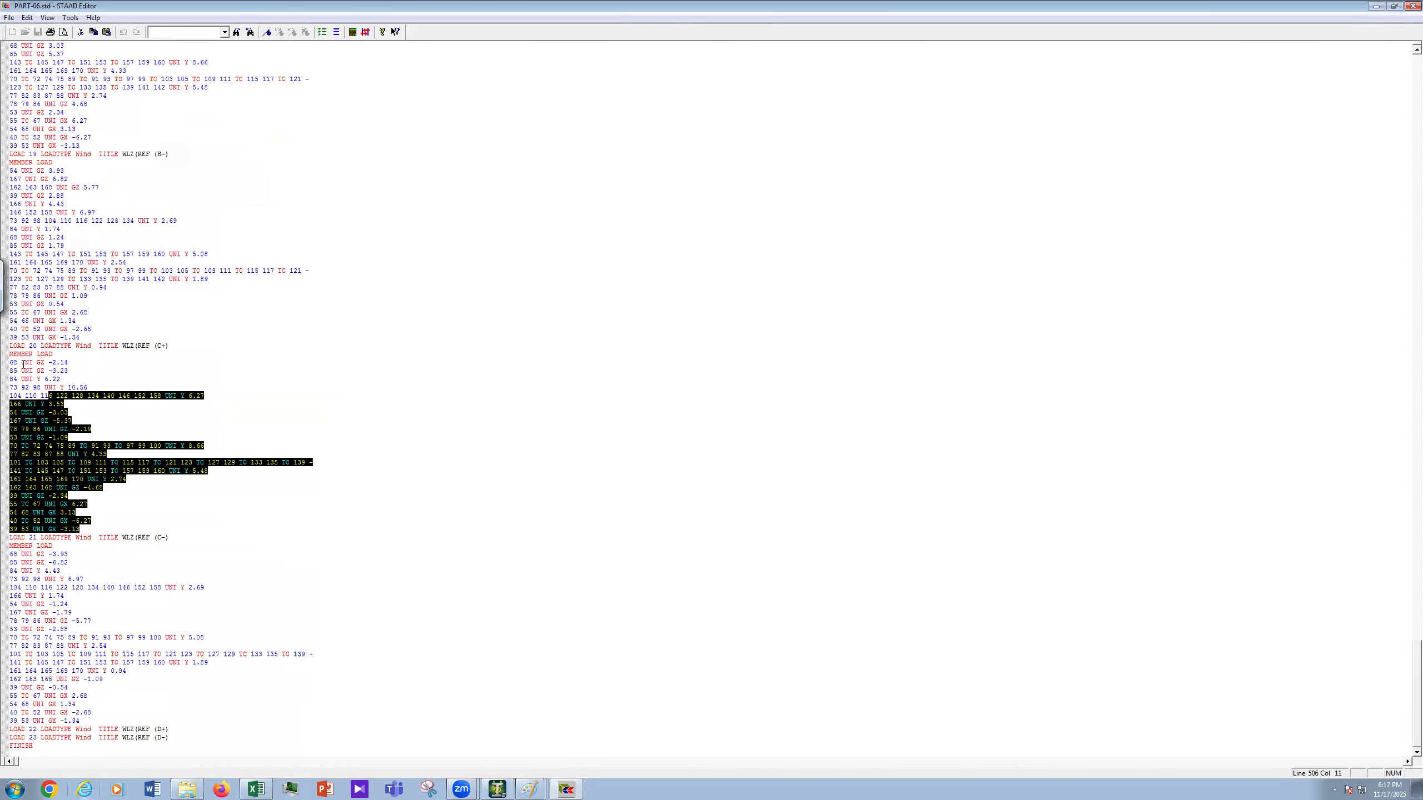
pyautogui.keyDown('shift'); pyautogui.click(10, 360); pyautogui.keyUp('shift')
pyautogui.hotkey('shift', 'Up')
pyautogui.rightClick(31, 388)
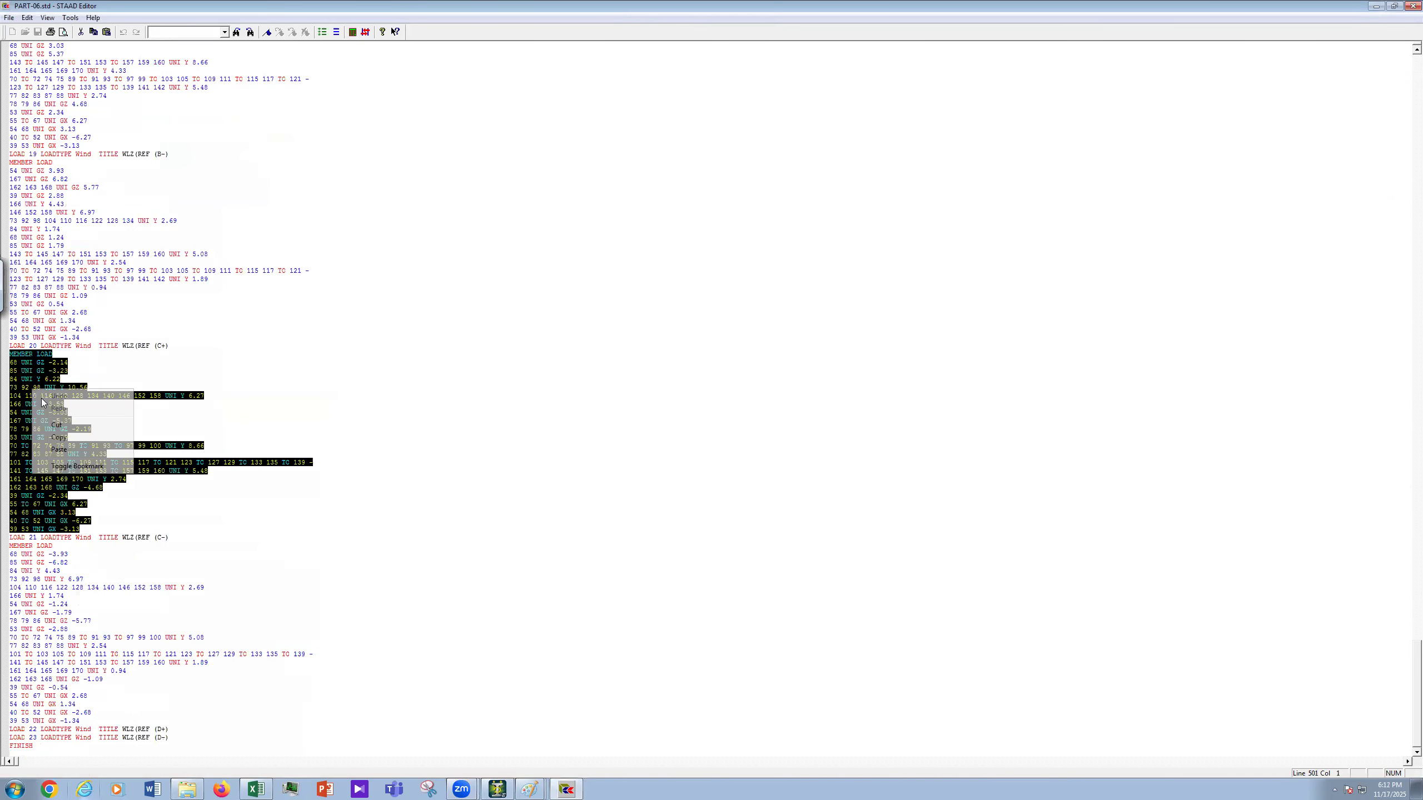
pyautogui.click(58, 438)
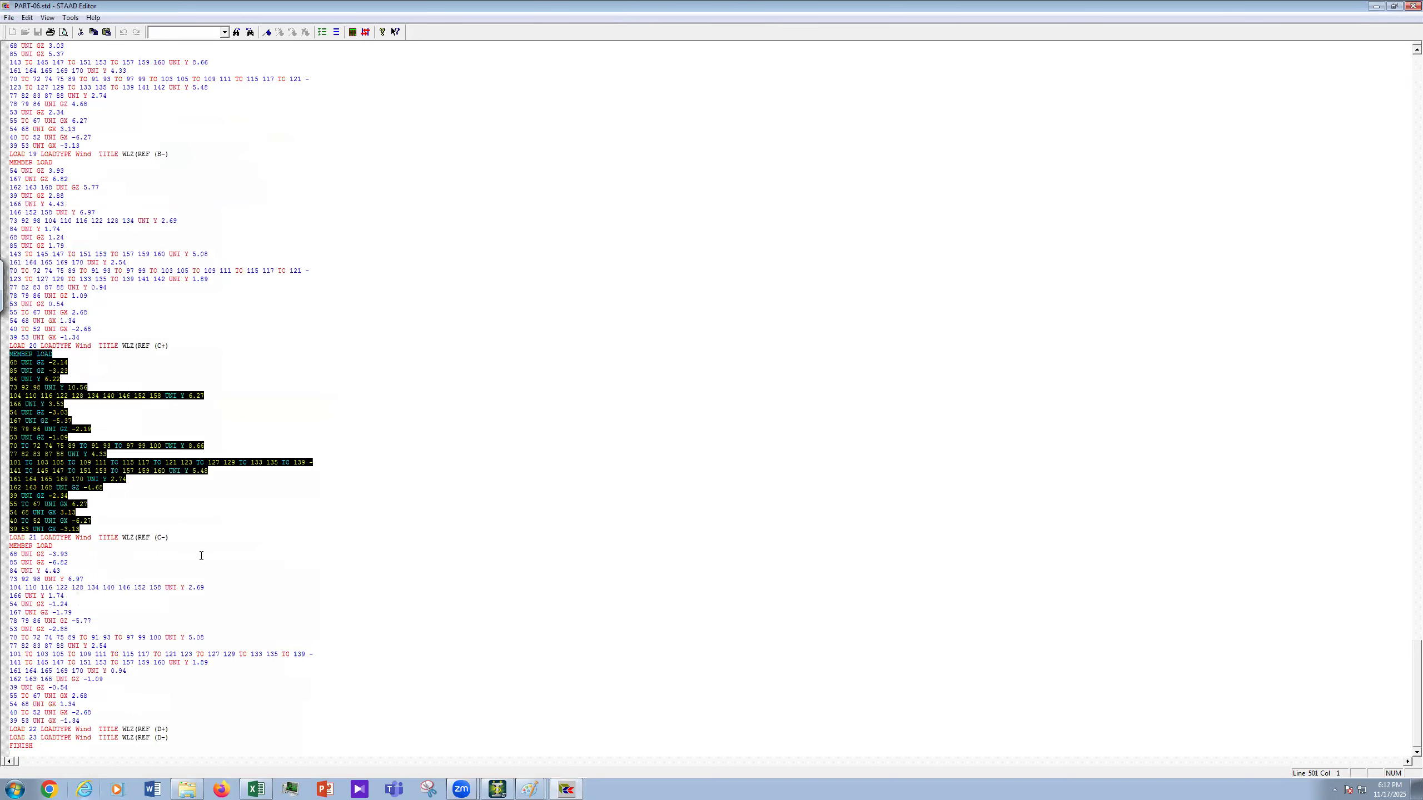
# Step: Paste the copied MEMBER LOAD block beneath the LOAD 22 title line, then save and close the command file
pyautogui.scroll(-3, 201, 555)
pyautogui.click(175, 654)
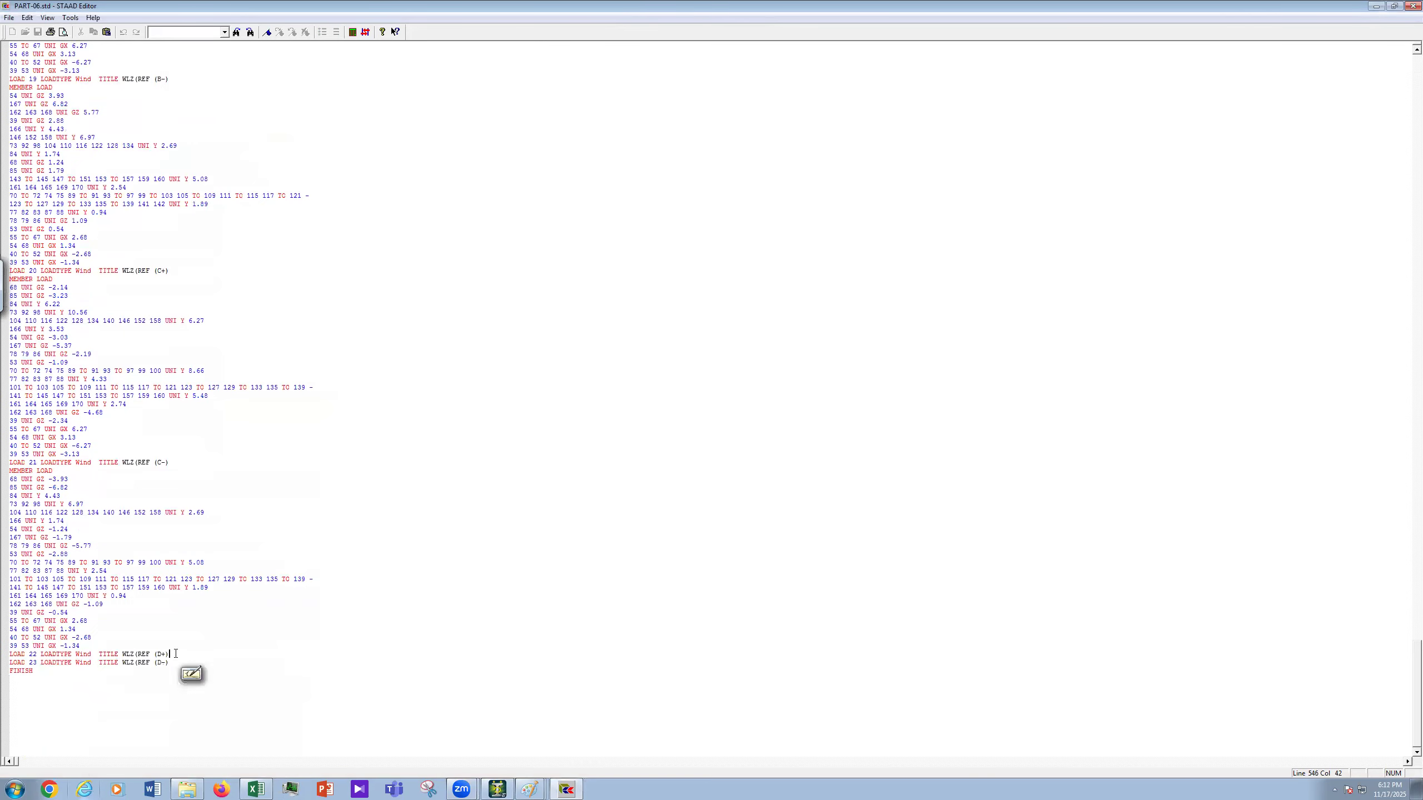
pyautogui.press('Return')
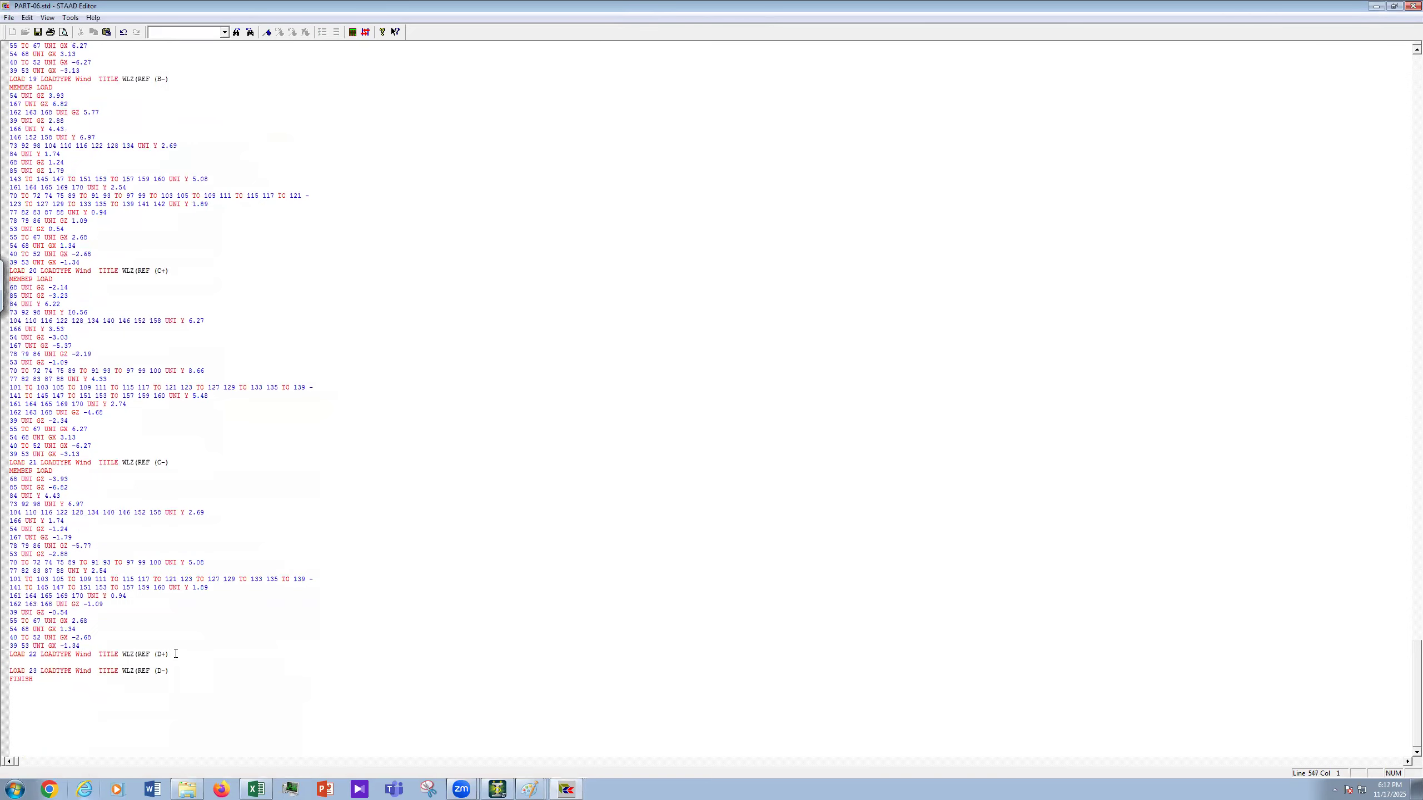
pyautogui.hotkey('ctrl', 'v')
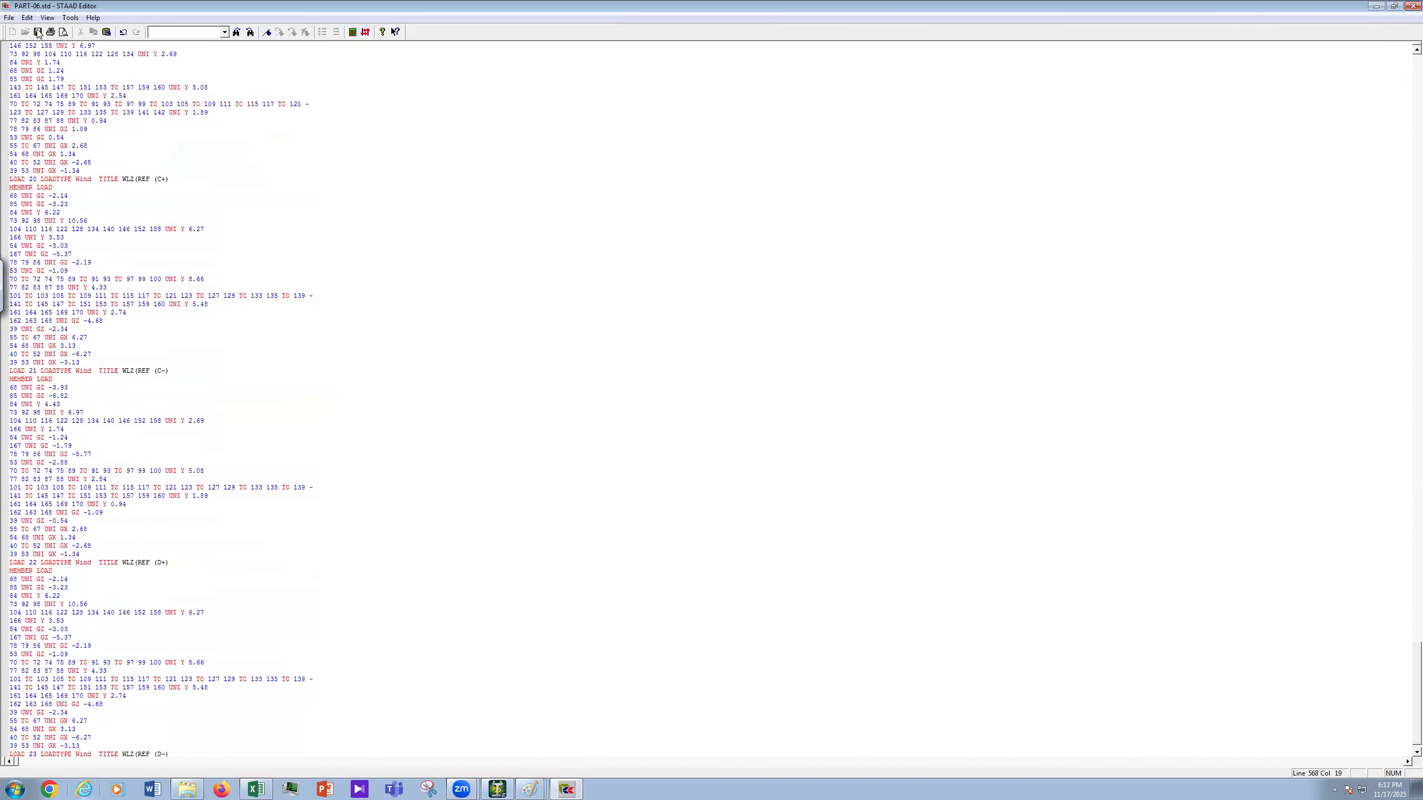
pyautogui.hotkey('ctrl', 's')
pyautogui.click(1409, 7)
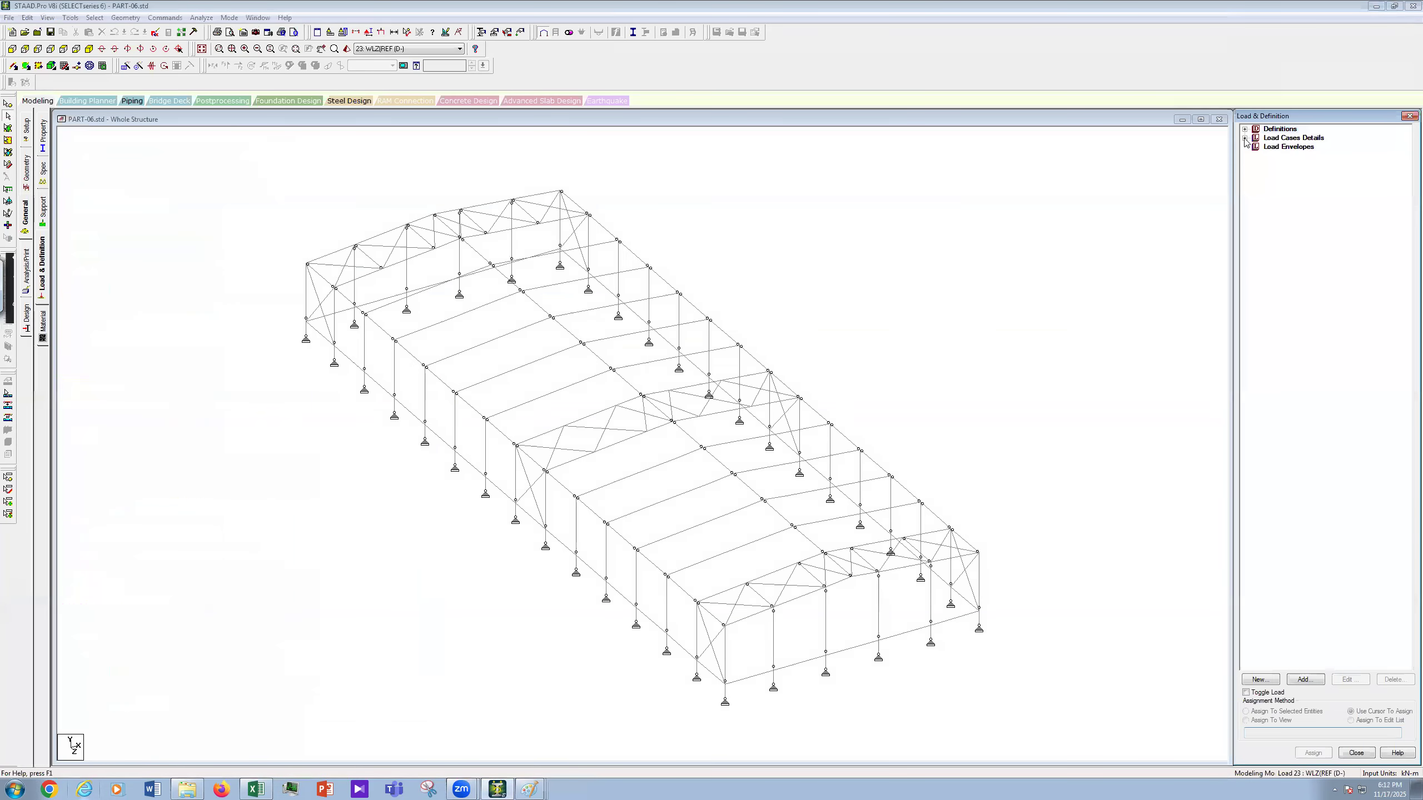
# Step: Unassign load case 22's uniform GZ -2.14 kN/m load from corner column 68 with Toggle Load and the selected-beams method
pyautogui.click(1245, 137)
pyautogui.click(1256, 333)
pyautogui.click(1311, 341)
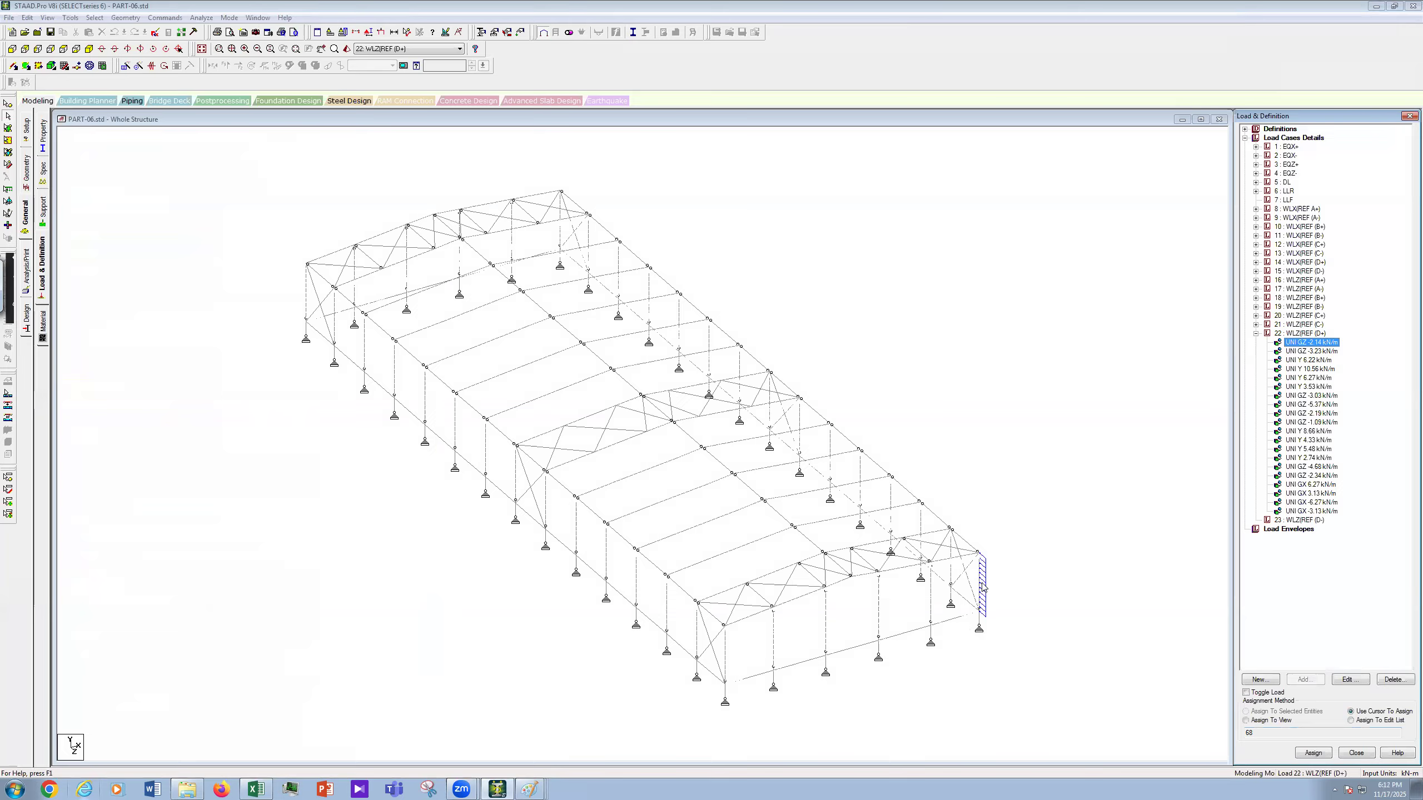
pyautogui.click(979, 583)
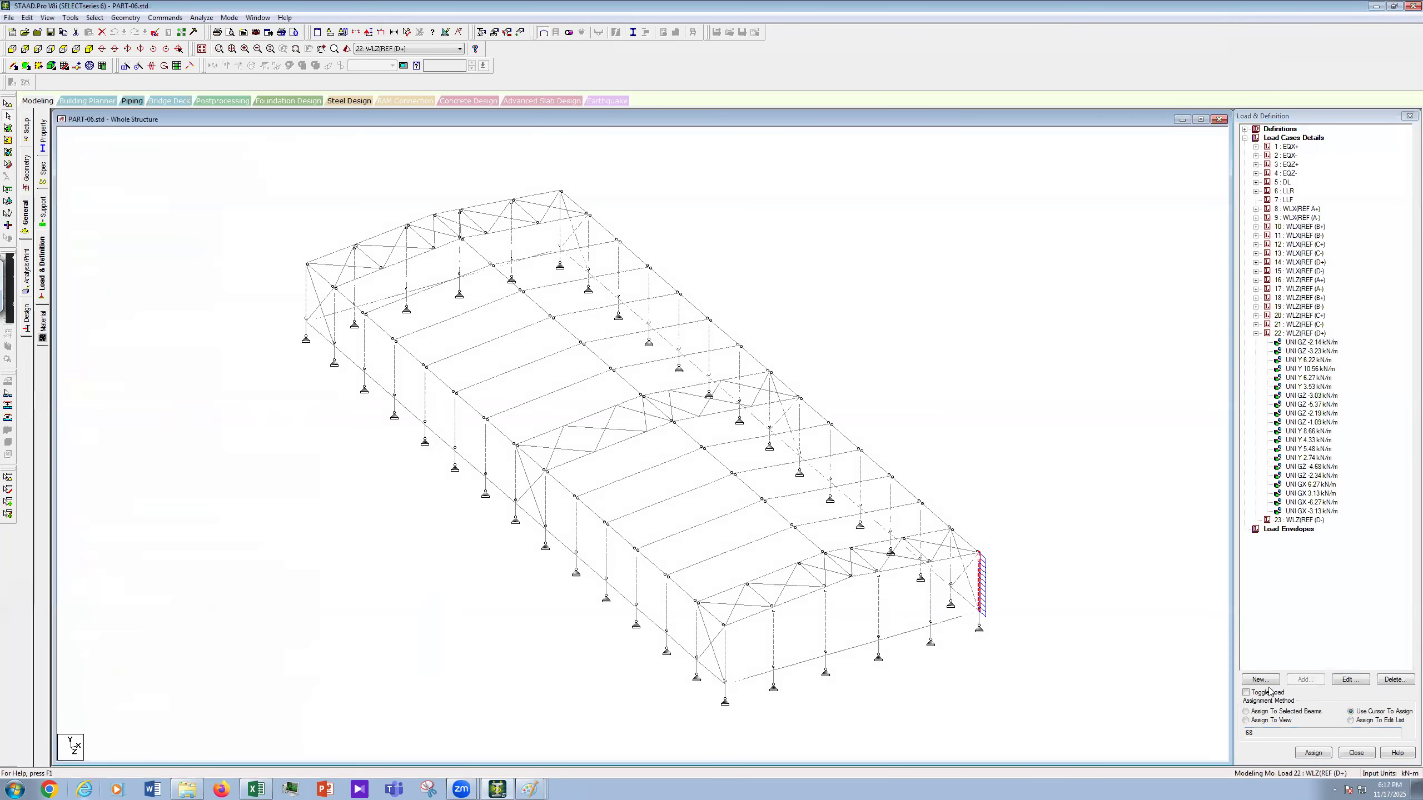
pyautogui.click(1260, 713)
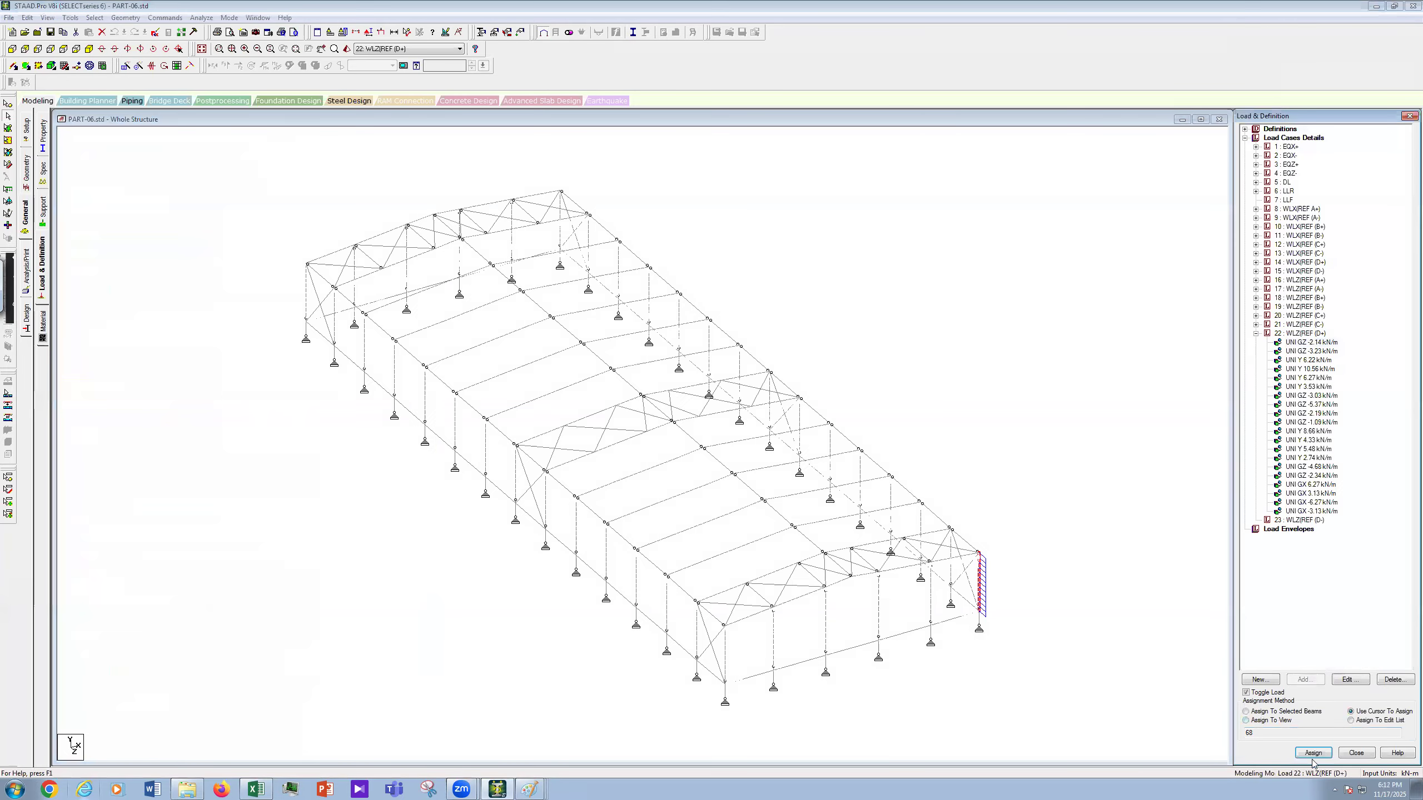
pyautogui.click(1331, 469)
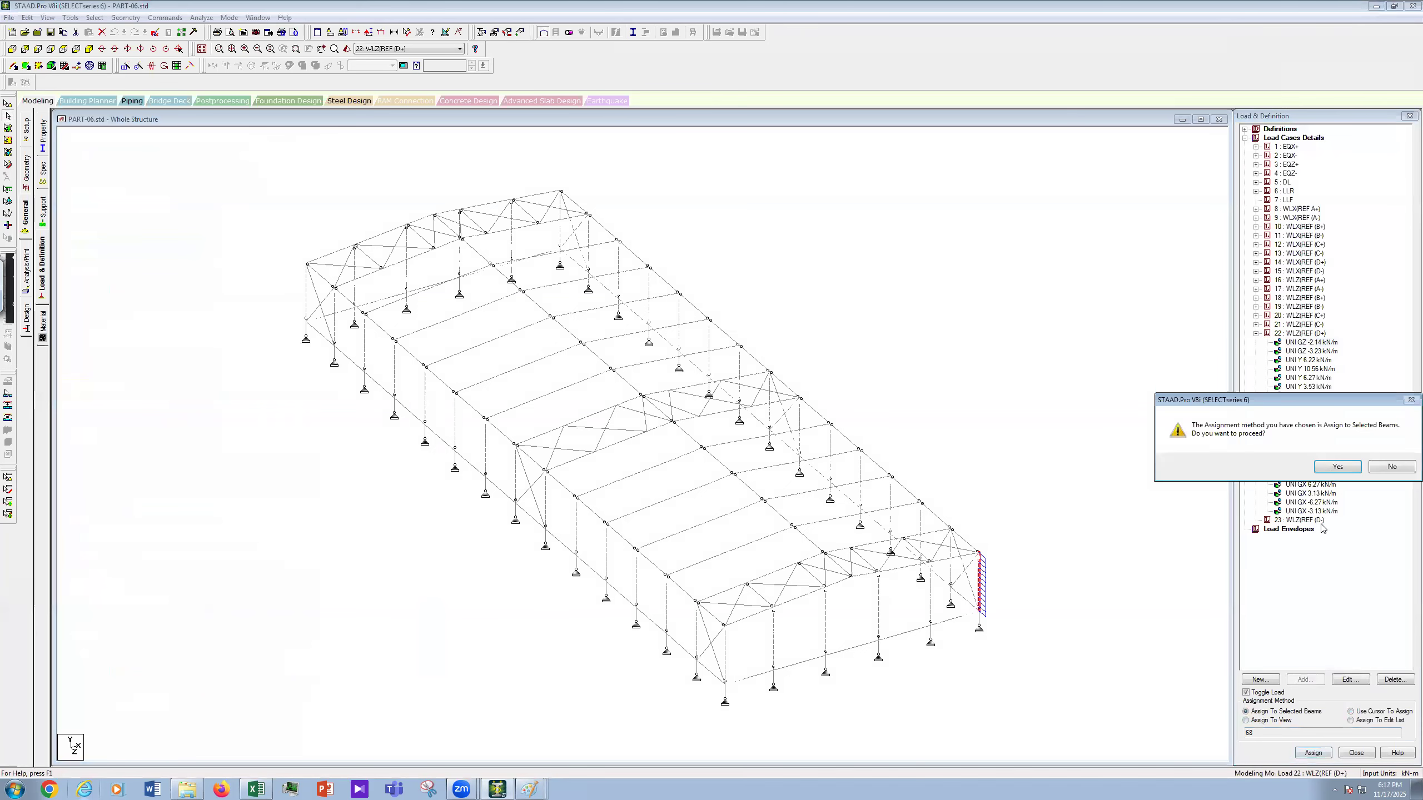
# Step: Unassign the uniform GZ -3.23 kN/m load from gable column 85 in load case 22
pyautogui.click(1310, 350)
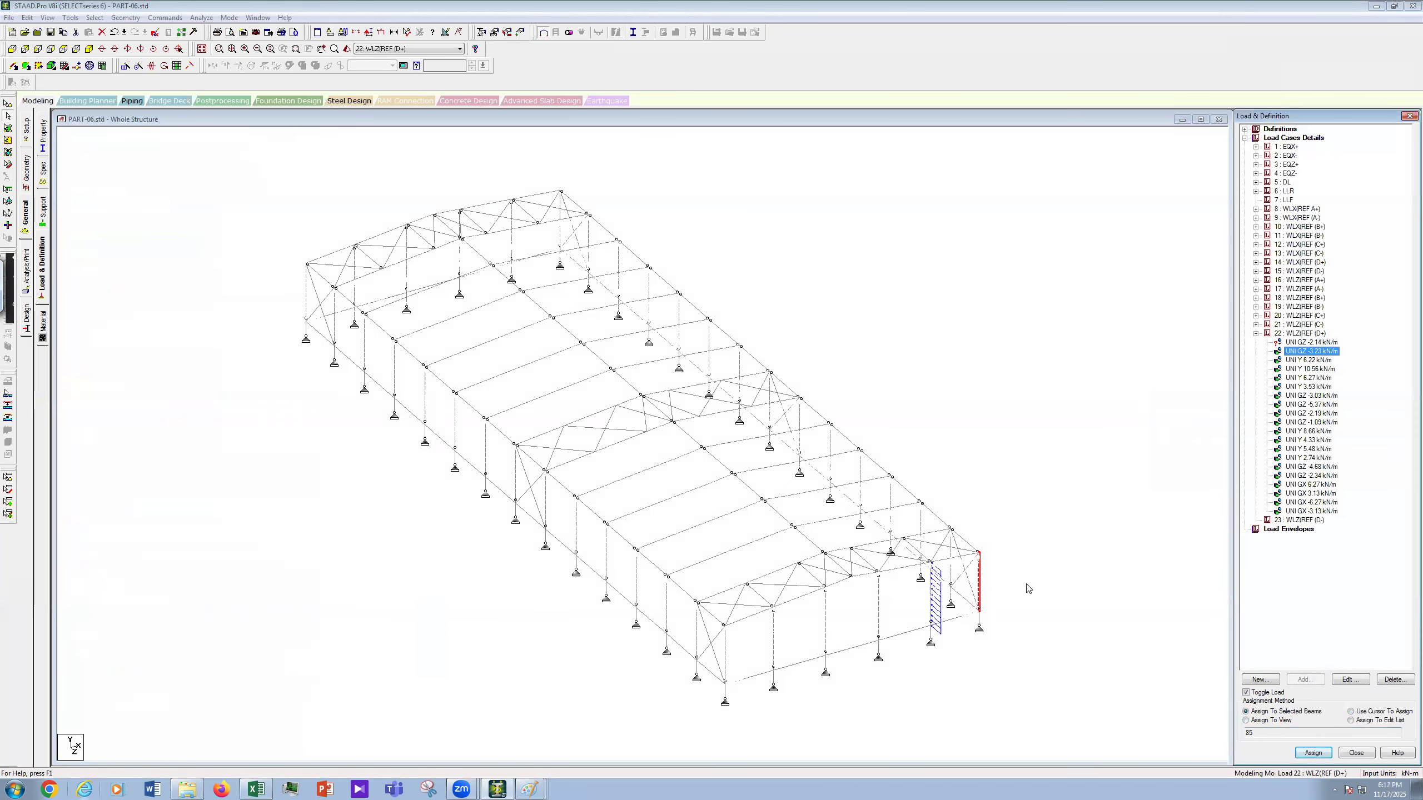
pyautogui.click(935, 614)
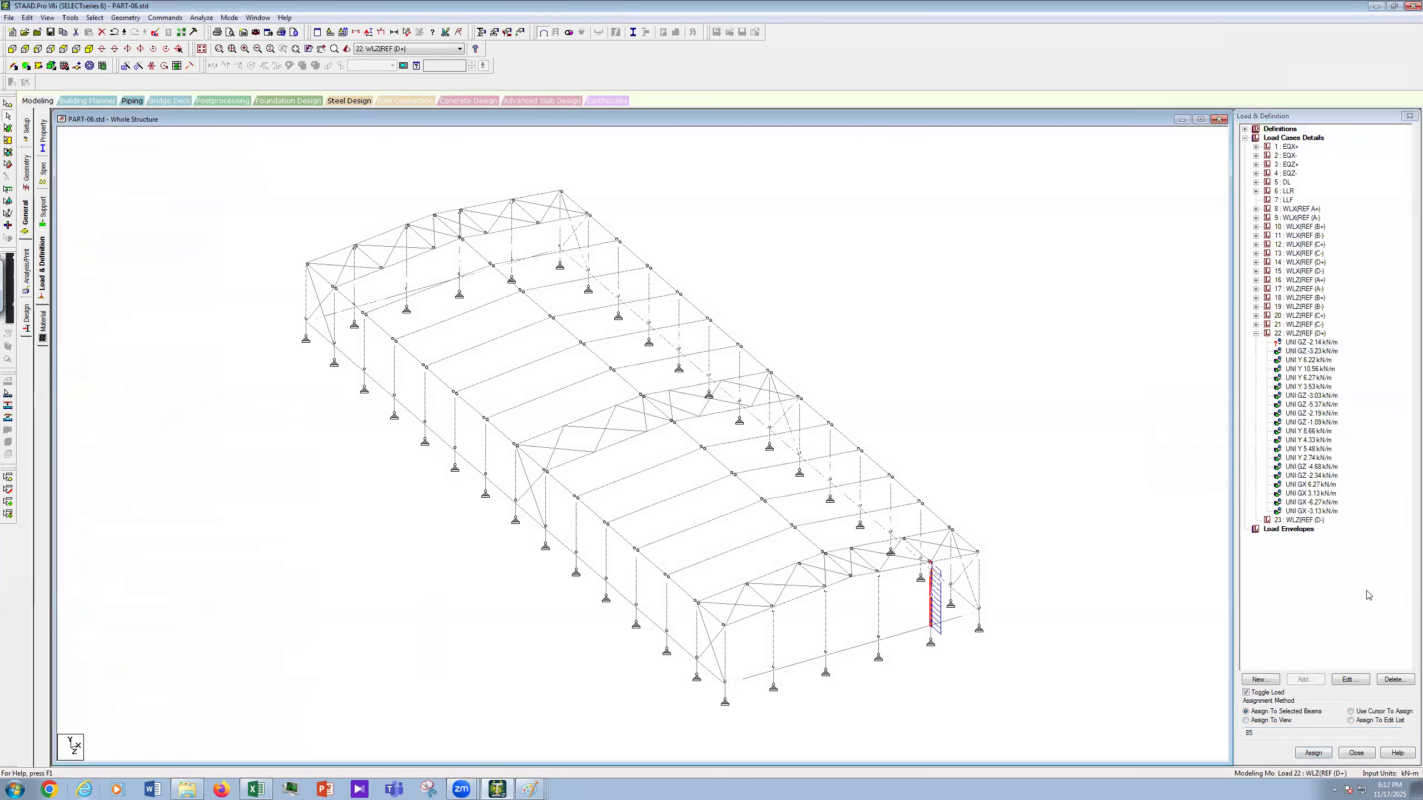
pyautogui.click(1346, 466)
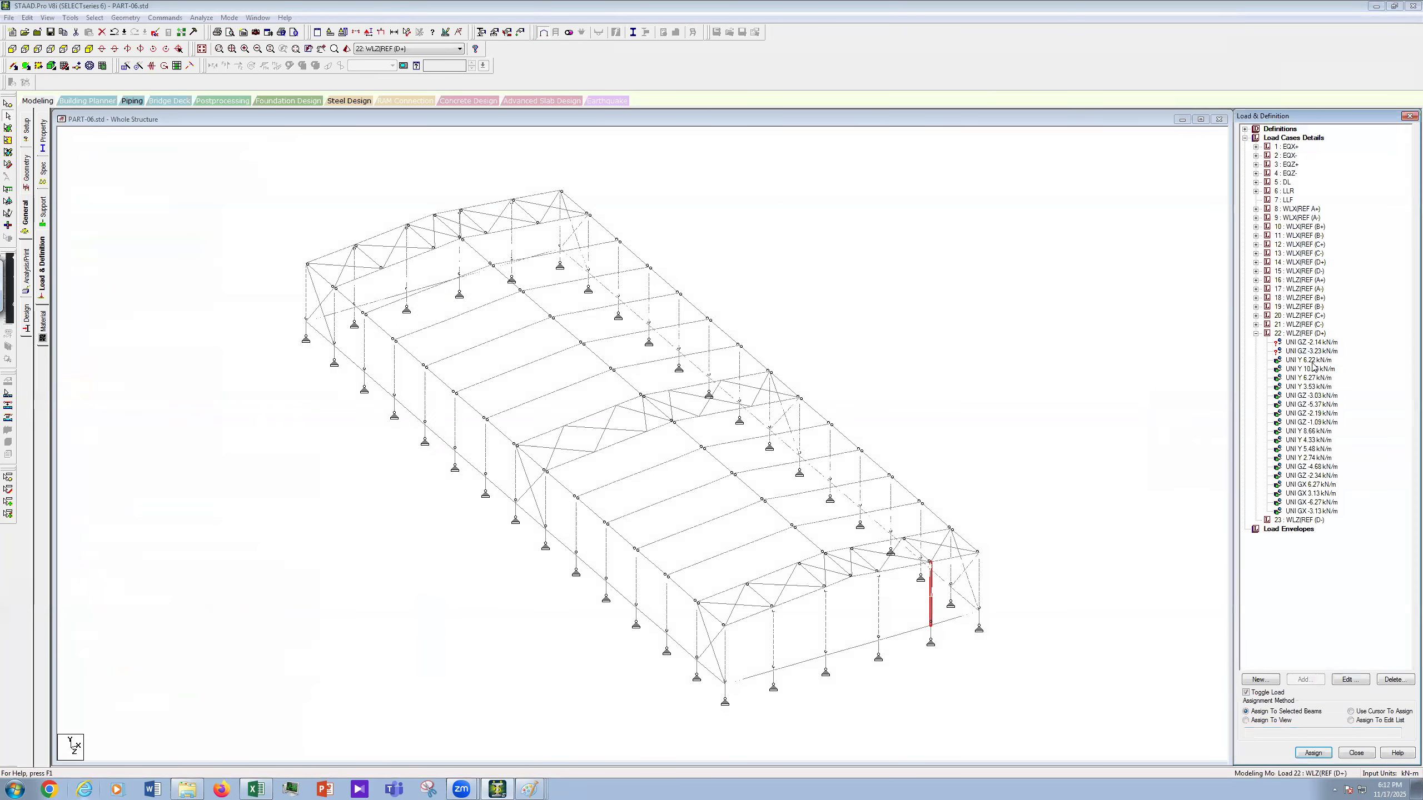
# Step: Unassign the uniform Y 6.22 kN/m load from front gable rafter beam 84 in load case 22
pyautogui.click(1311, 360)
pyautogui.click(1162, 432)
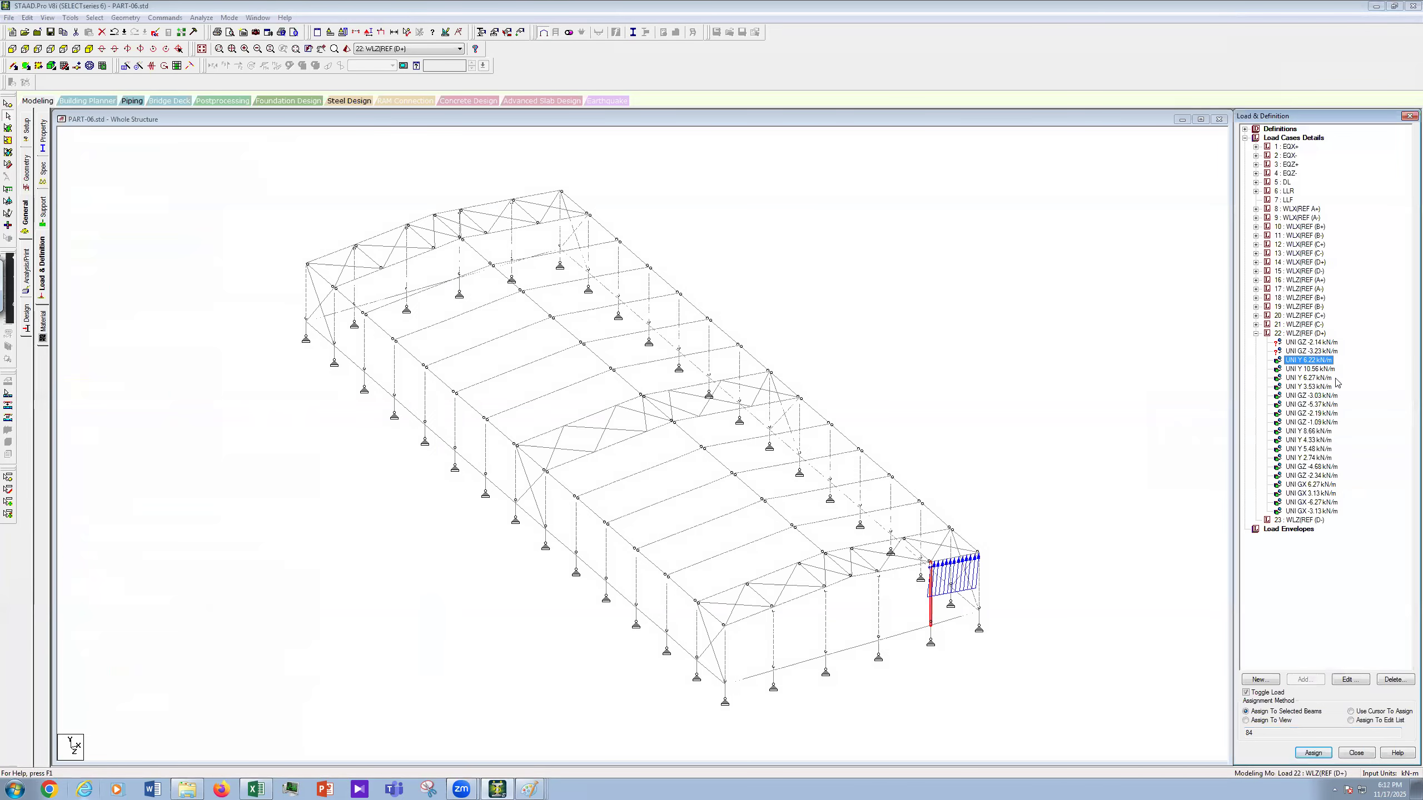
pyautogui.click(1305, 362)
pyautogui.click(943, 561)
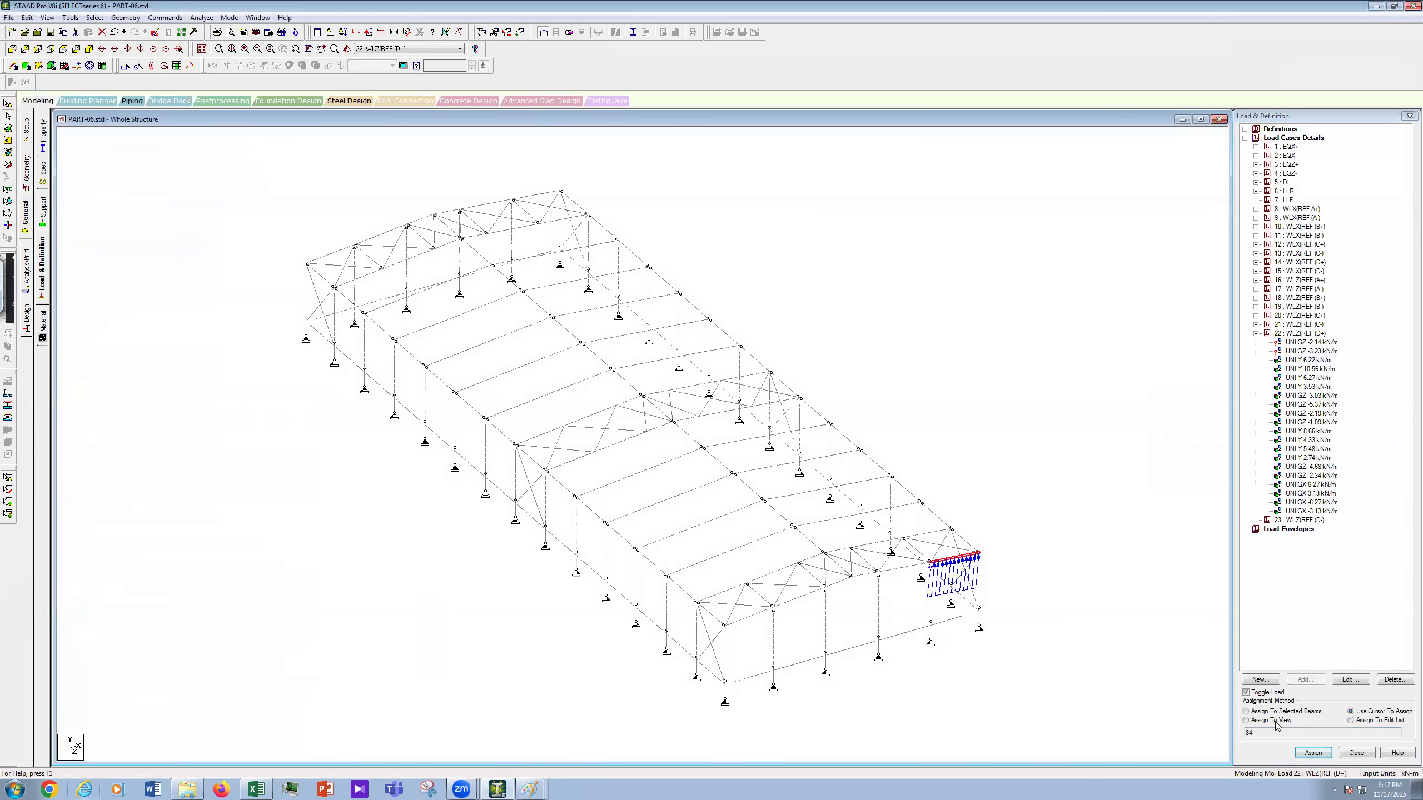
pyautogui.click(1313, 752)
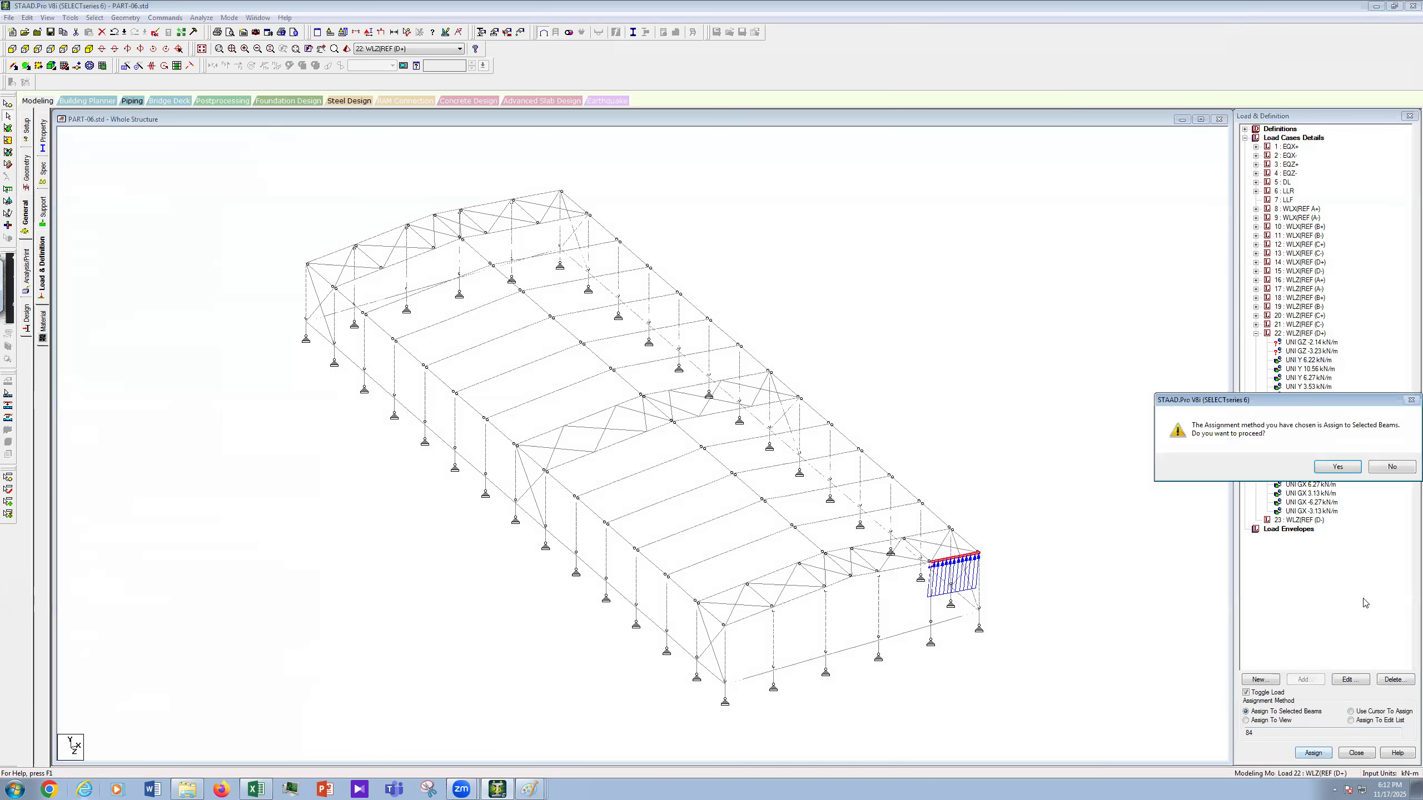
pyautogui.click(1328, 469)
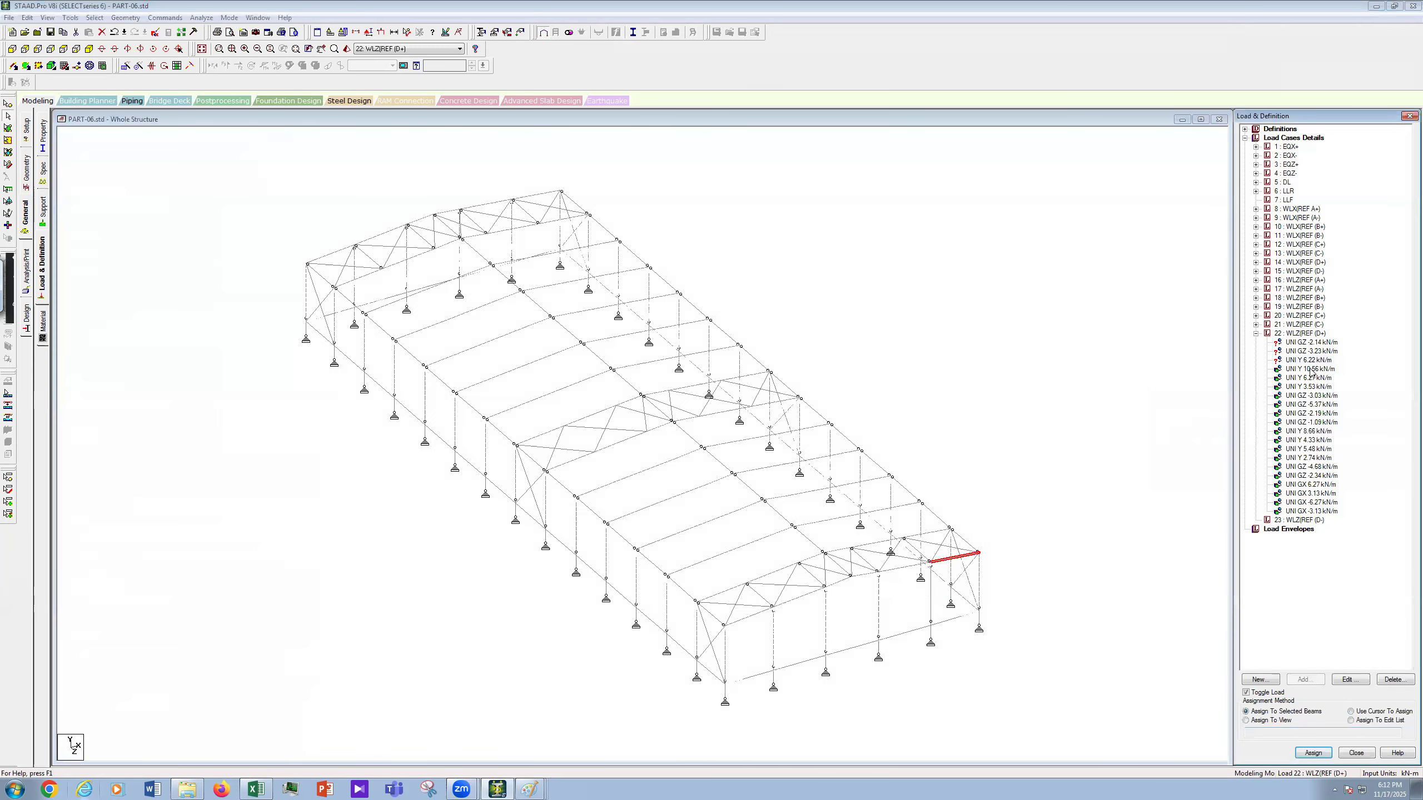
# Step: Unassign the uniform Y 10.56 kN/m load from eave-side rafters 73, 92 and 98 in load case 22
pyautogui.click(1313, 370)
pyautogui.click(923, 532)
pyautogui.keyDown('ctrl'); pyautogui.click(902, 505); pyautogui.keyUp('ctrl')
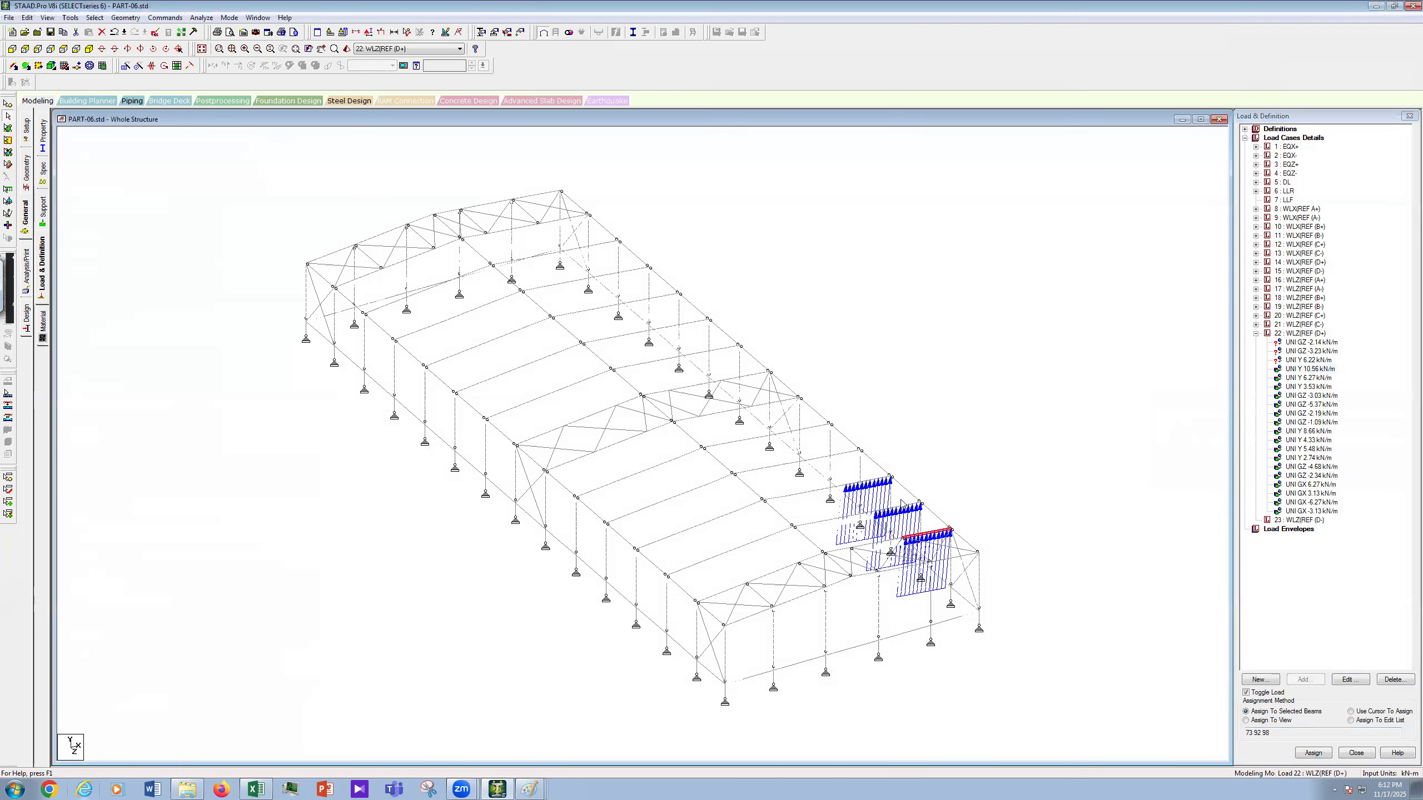
pyautogui.click(1323, 754)
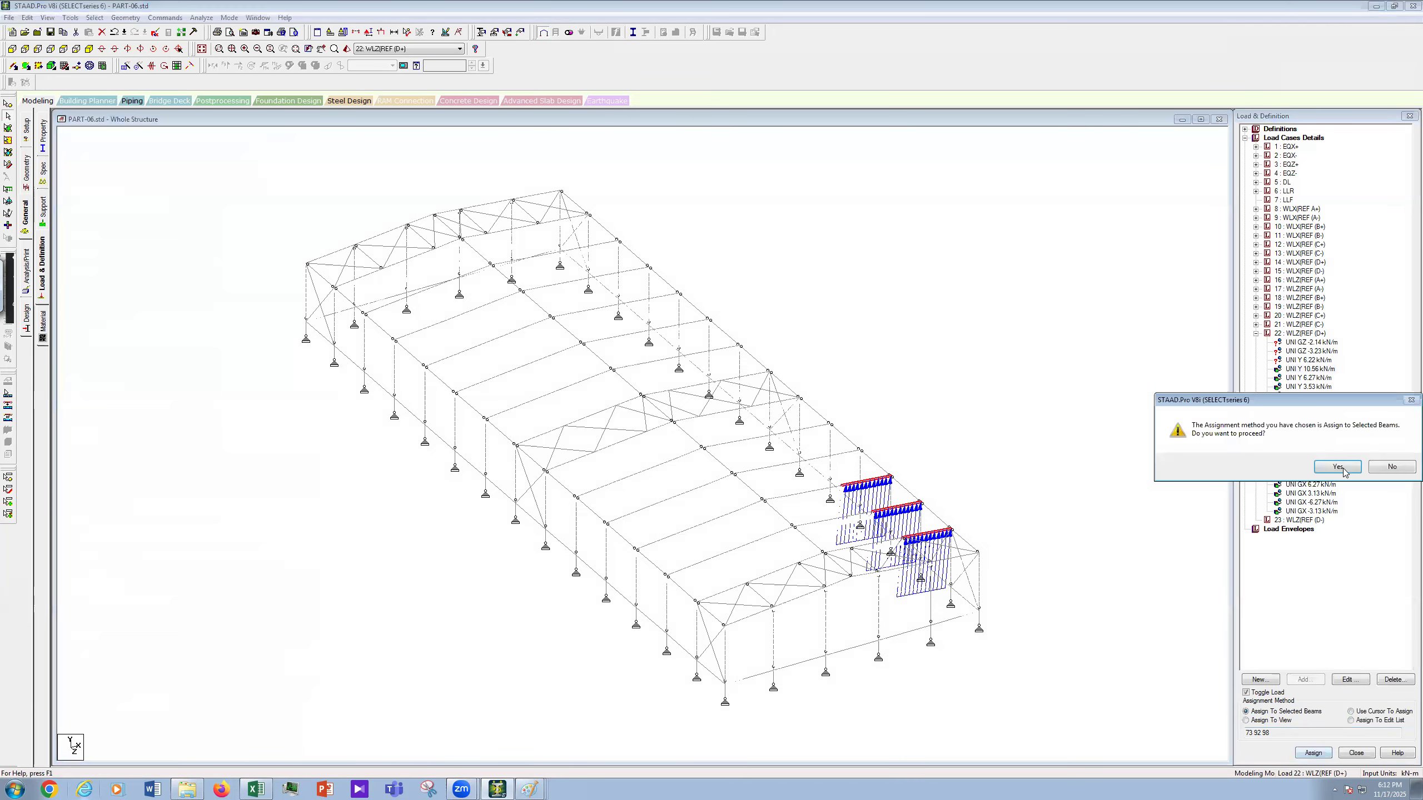
pyautogui.click(1338, 467)
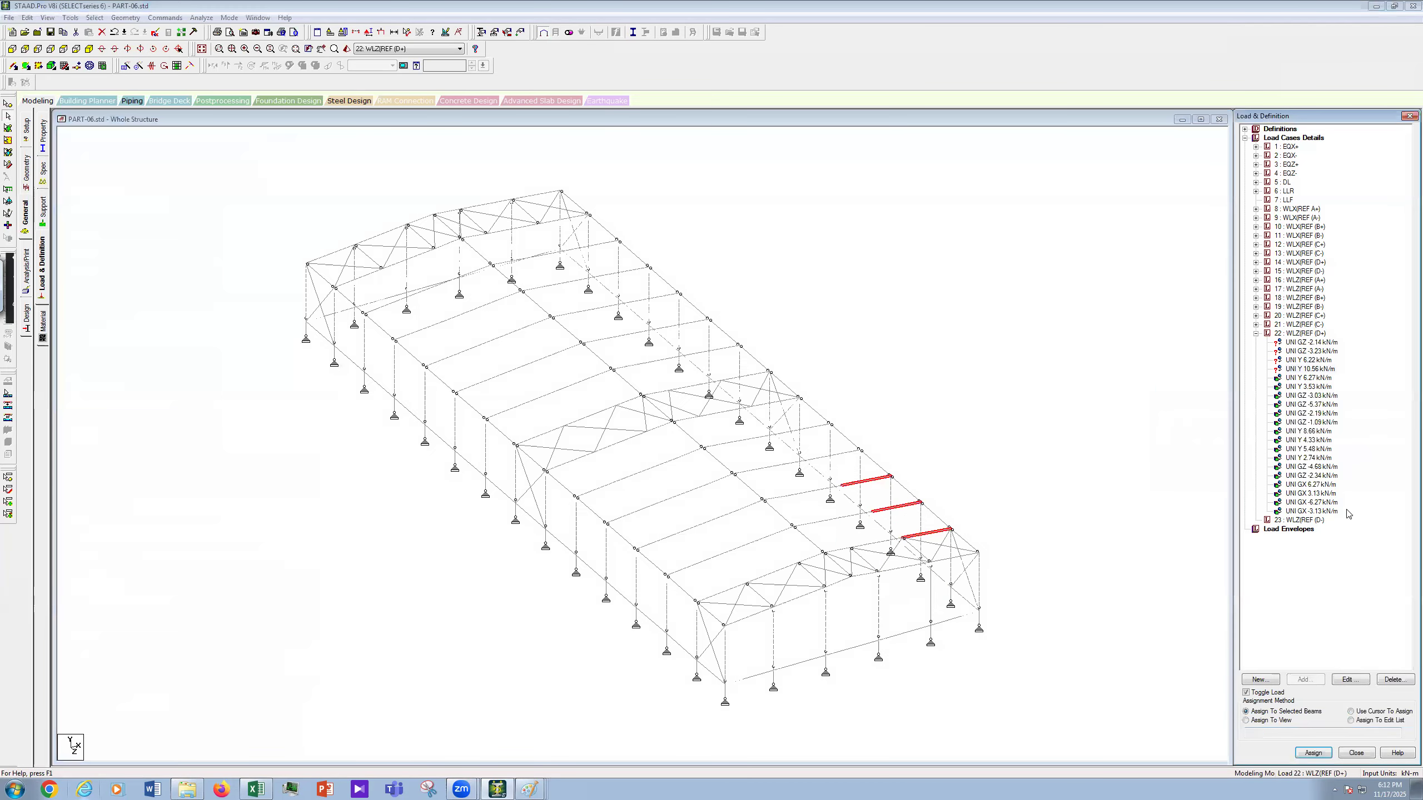
# Step: Unassign load case 22's uniform Y 6.27 kN/m load from eave-side rafters 104, 110, 116, 122, 128, 134, 140, 146, 152 and 158
pyautogui.click(1311, 379)
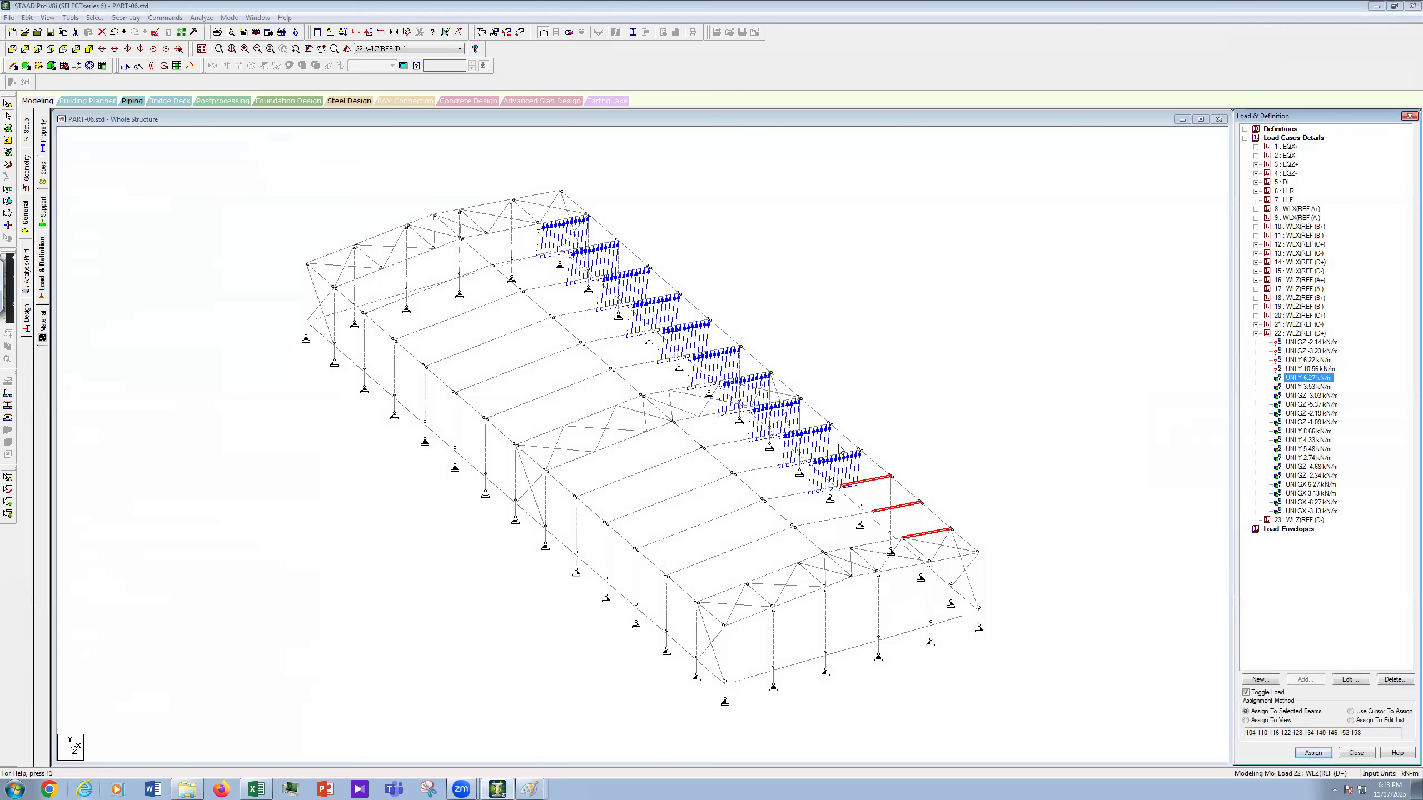
pyautogui.click(839, 454)
pyautogui.keyDown('ctrl'); pyautogui.click(816, 425); pyautogui.keyUp('ctrl')
pyautogui.keyDown('ctrl'); pyautogui.click(776, 403); pyautogui.keyUp('ctrl')
pyautogui.keyDown('ctrl'); pyautogui.click(746, 376); pyautogui.keyUp('ctrl')
pyautogui.keyDown('ctrl'); pyautogui.click(716, 349); pyautogui.keyUp('ctrl')
pyautogui.keyDown('ctrl'); pyautogui.click(694, 321); pyautogui.keyUp('ctrl')
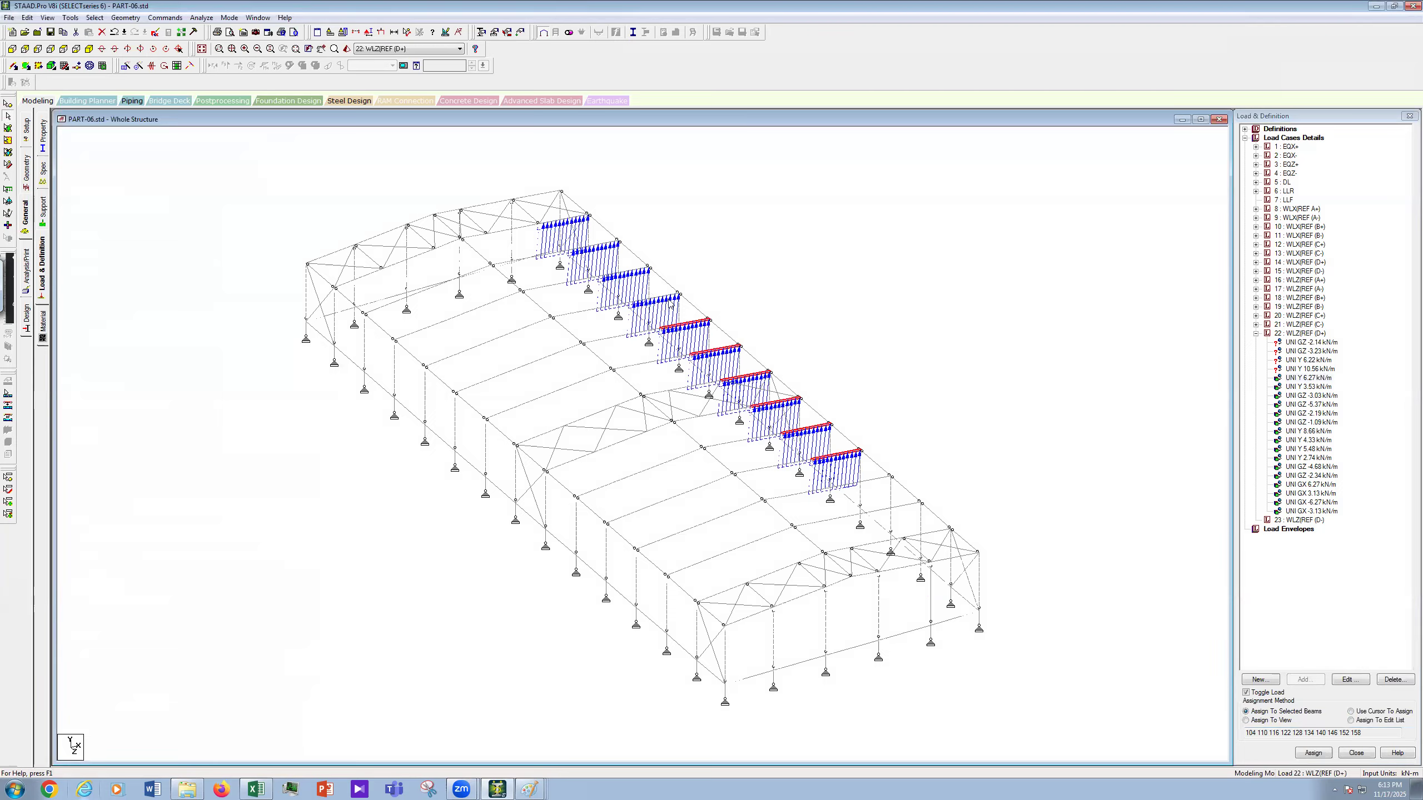
pyautogui.keyDown('ctrl'); pyautogui.click(664, 299); pyautogui.keyUp('ctrl')
pyautogui.keyDown('ctrl'); pyautogui.click(638, 273); pyautogui.keyUp('ctrl')
pyautogui.keyDown('ctrl'); pyautogui.click(594, 247); pyautogui.keyUp('ctrl')
pyautogui.click(1313, 752)
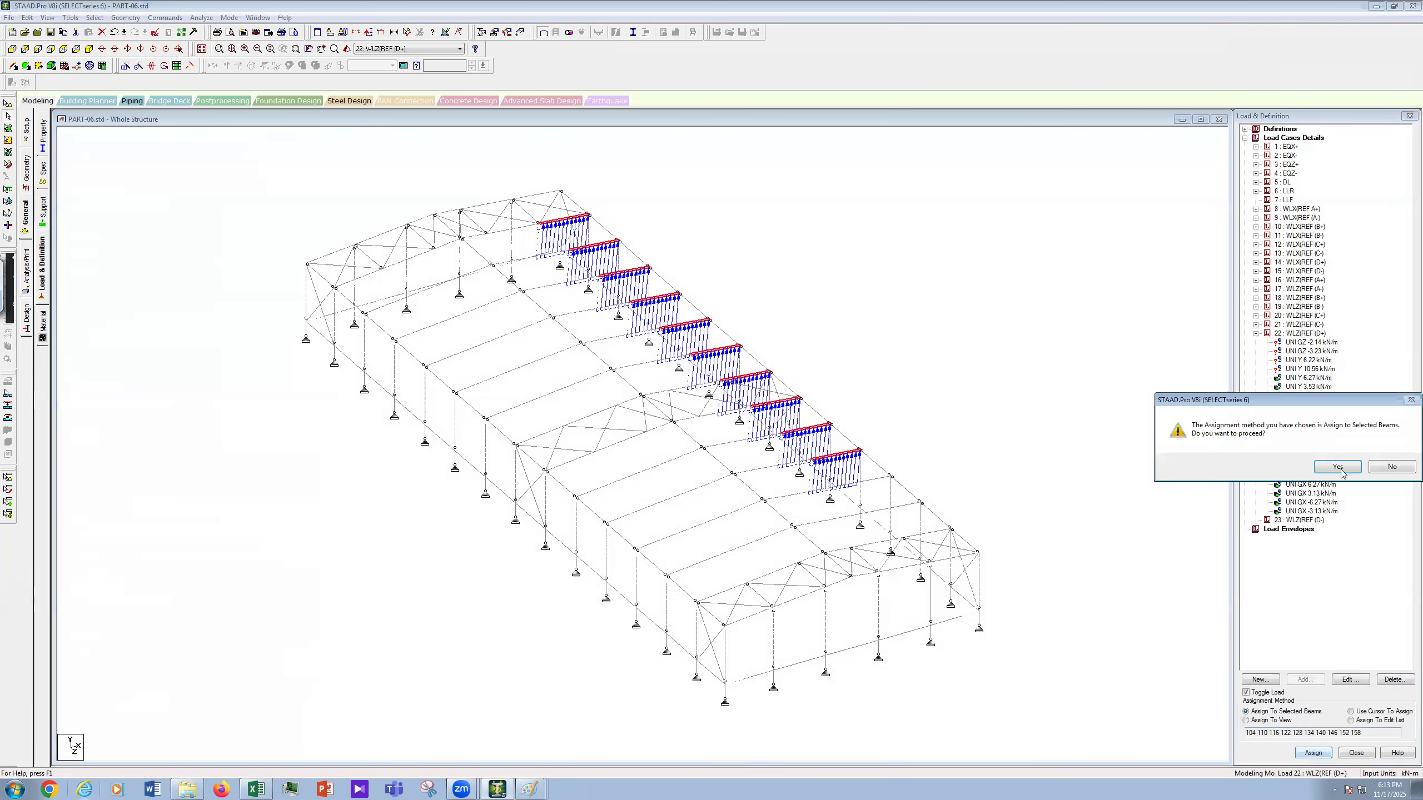
pyautogui.click(1338, 467)
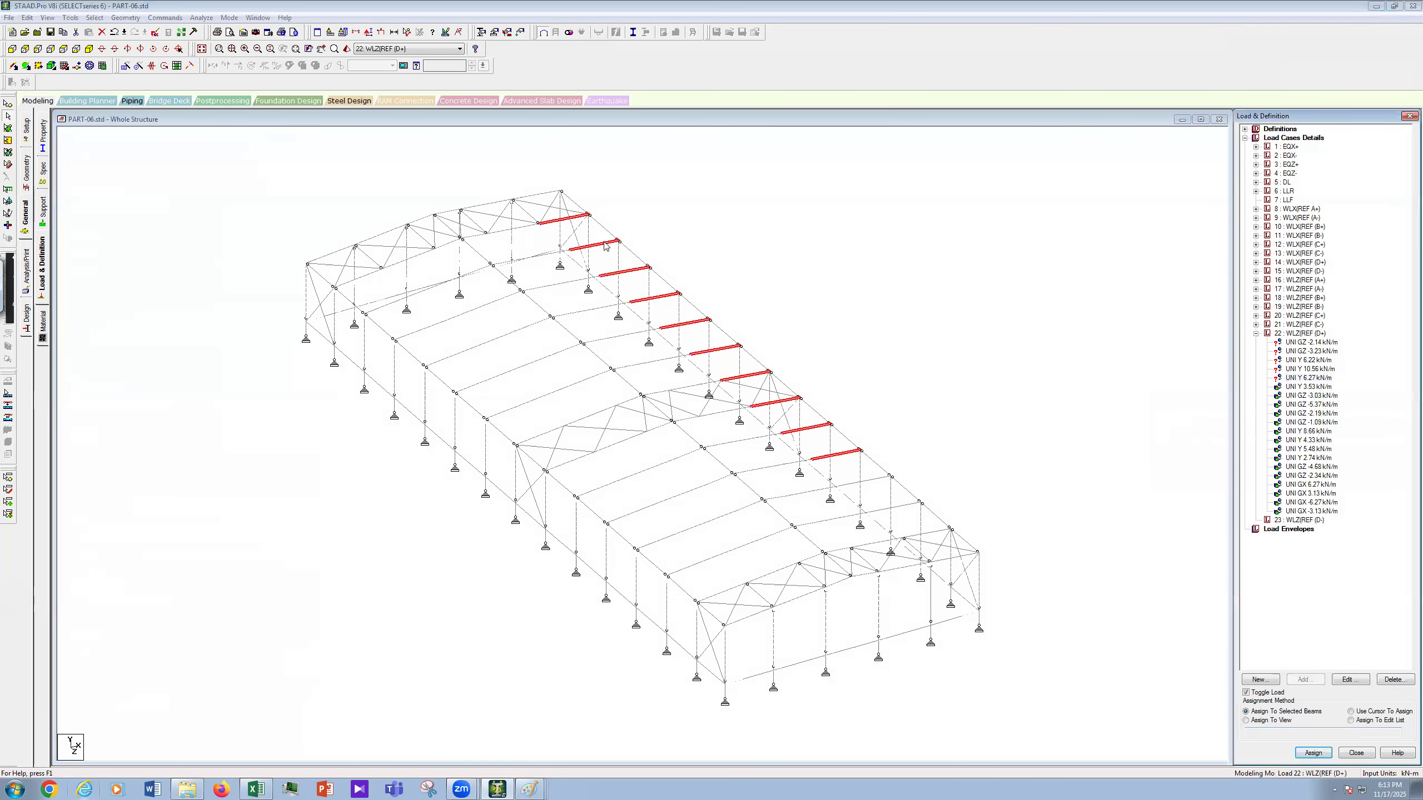
# Step: Unassign the uniform Y 3.53 kN/m load from rear gable rafter beam 166 in load case 22
pyautogui.click(540, 199)
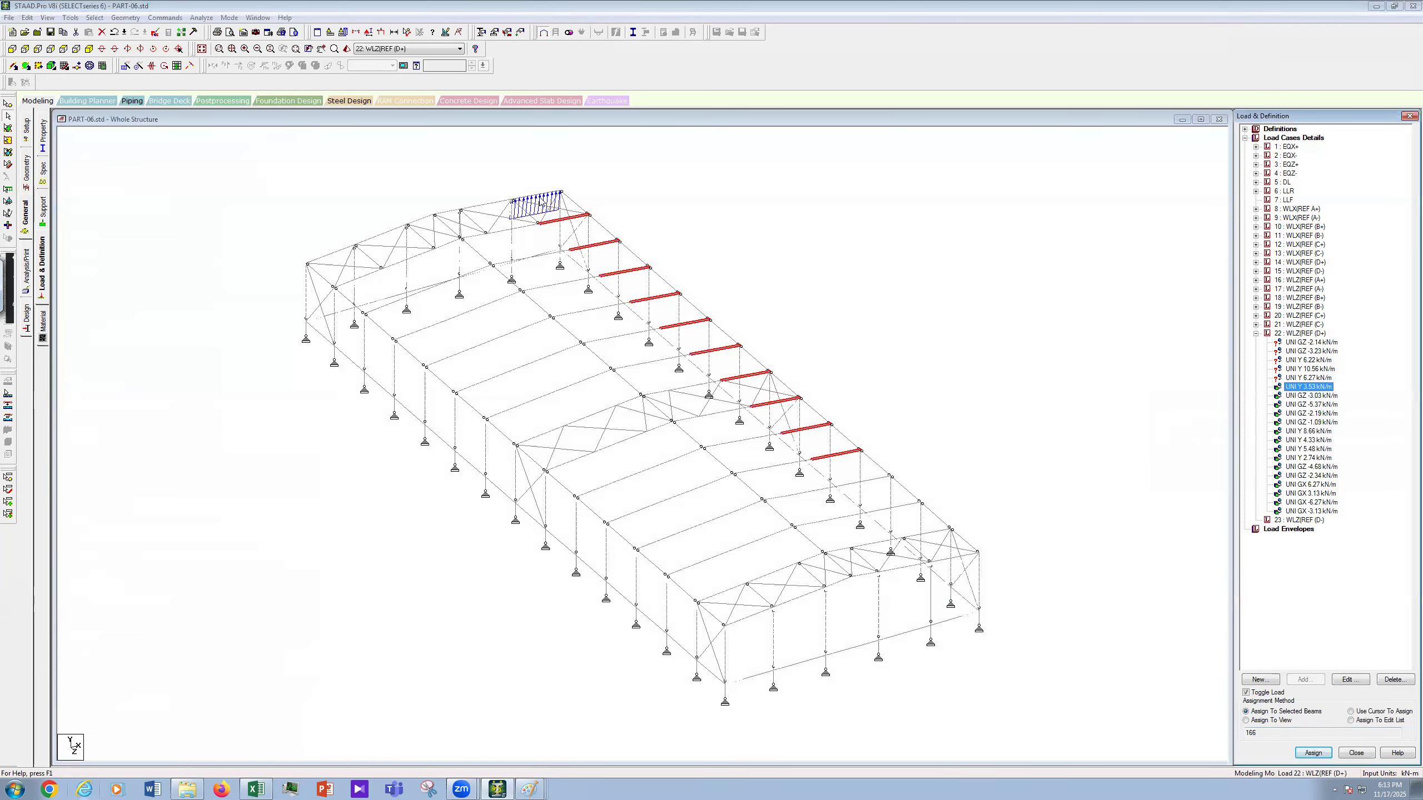
pyautogui.click(1298, 754)
pyautogui.click(1338, 471)
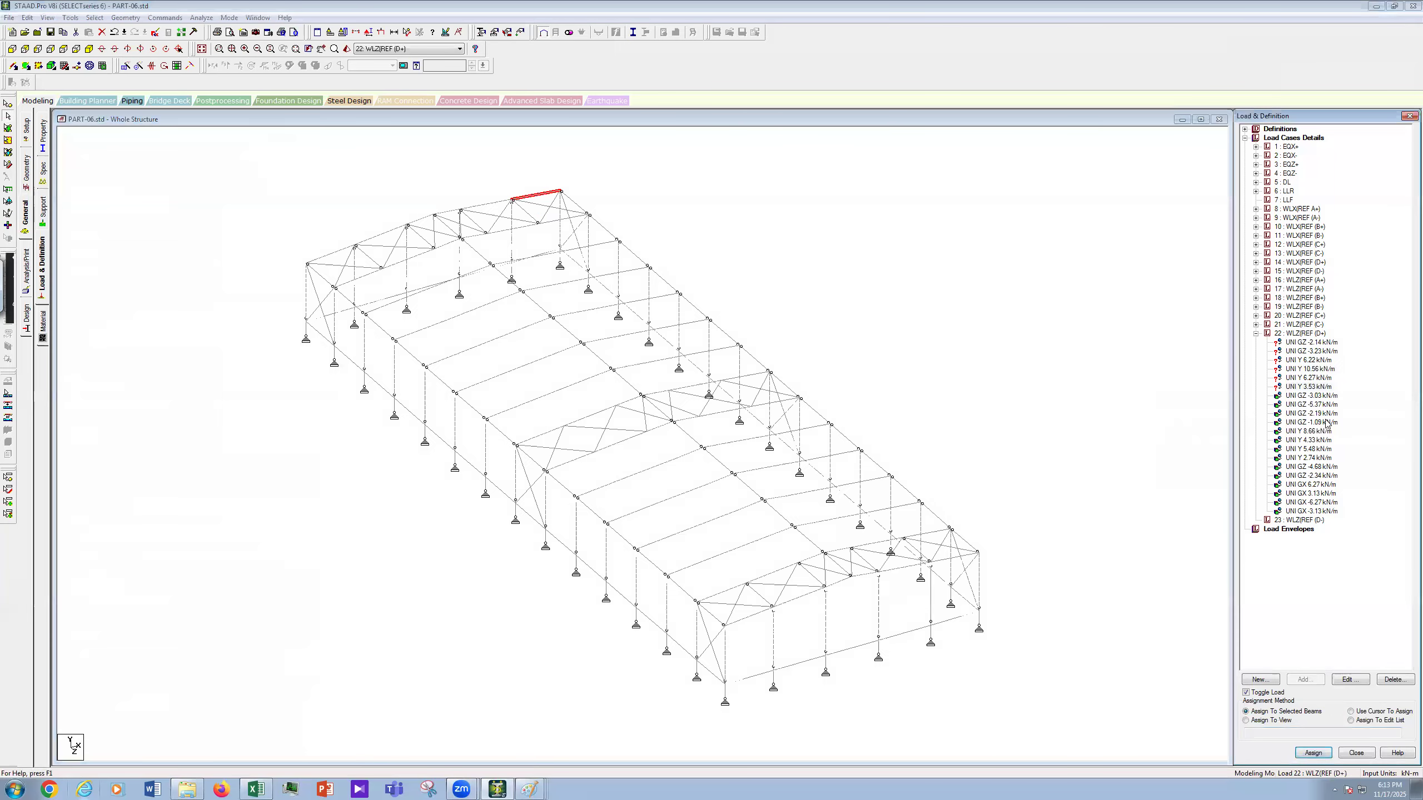
# Step: Unassign the uniform GZ -3.03 kN/m load from rear corner column 54 and GZ -5.37 kN/m from gable column 167 in load case 22
pyautogui.click(1310, 397)
pyautogui.click(563, 235)
pyautogui.click(1313, 753)
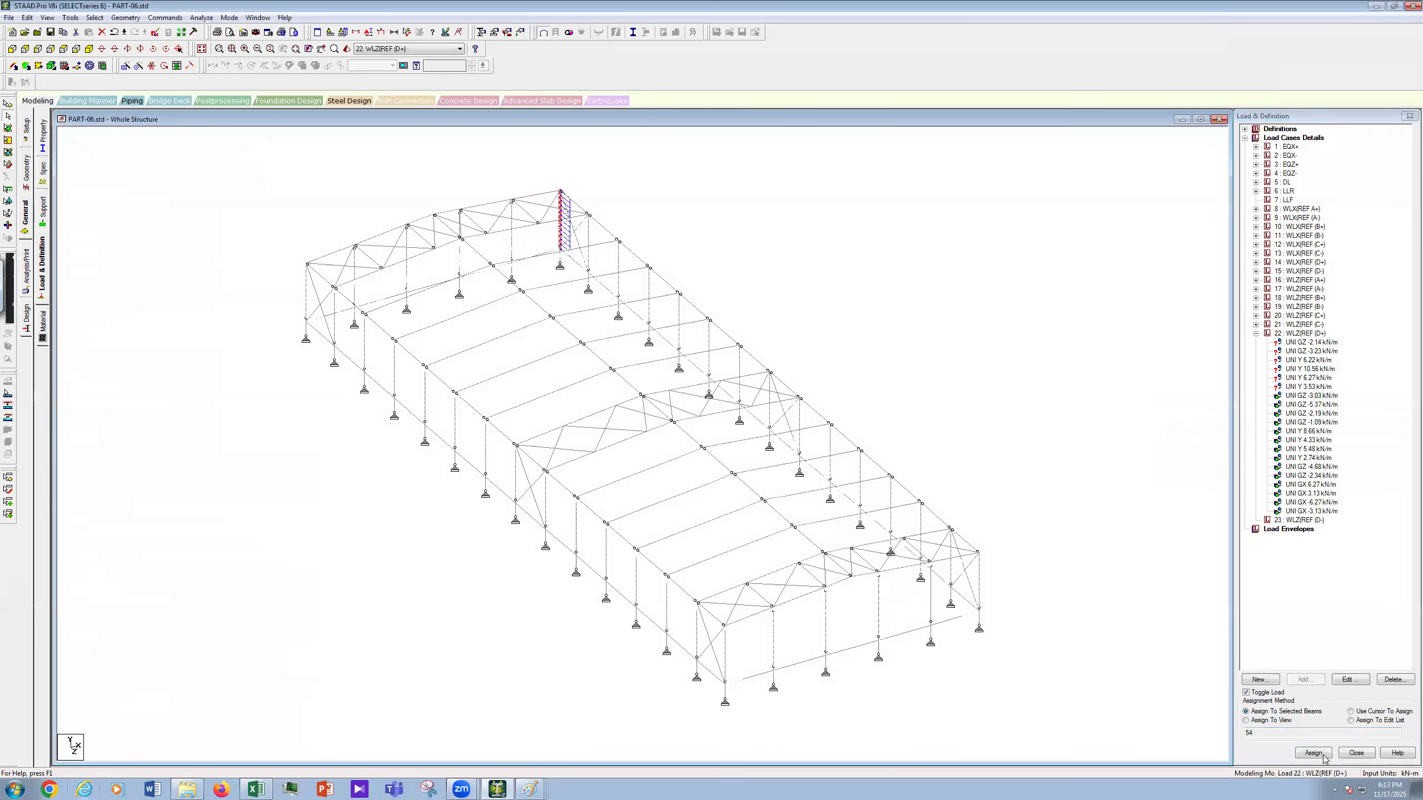
pyautogui.click(1341, 468)
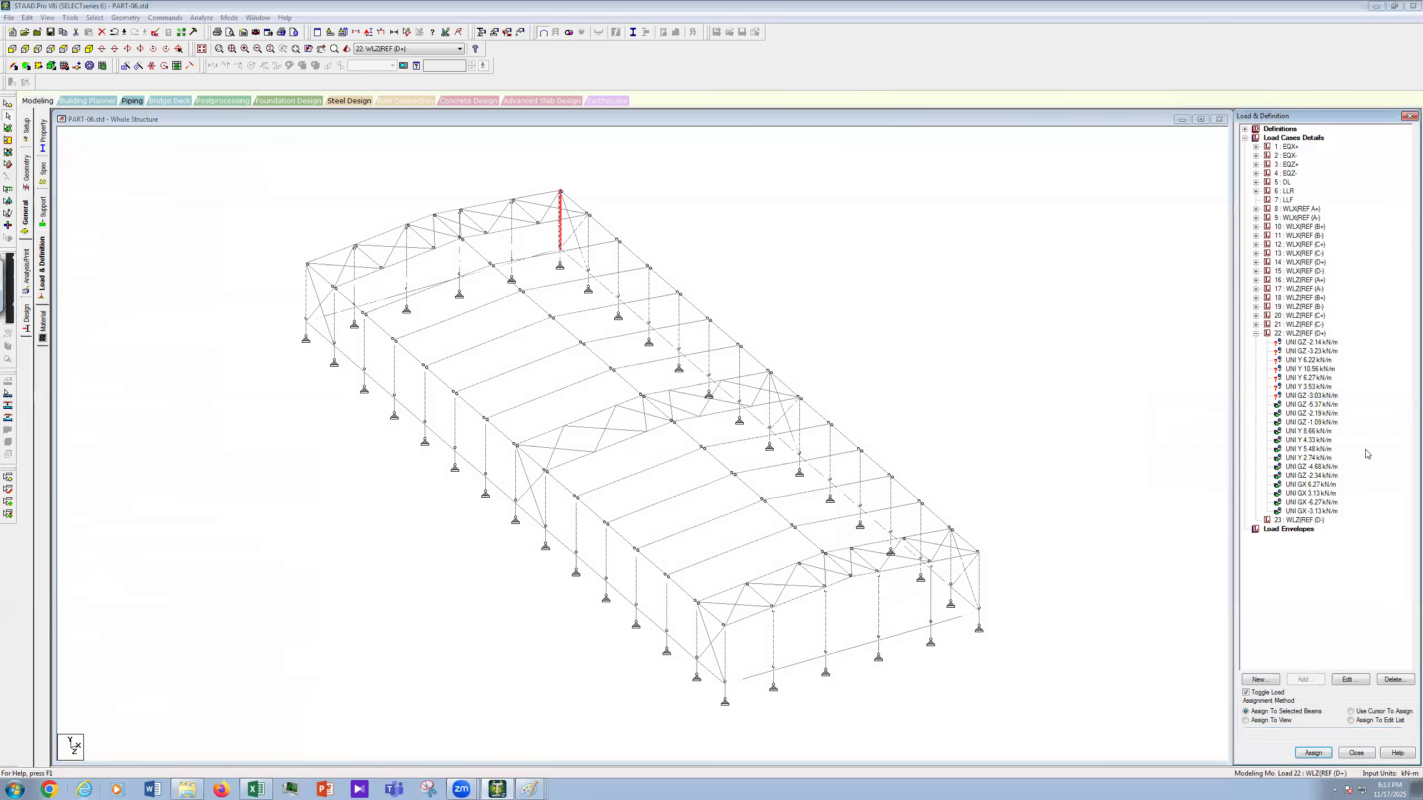
pyautogui.click(1323, 406)
pyautogui.click(513, 244)
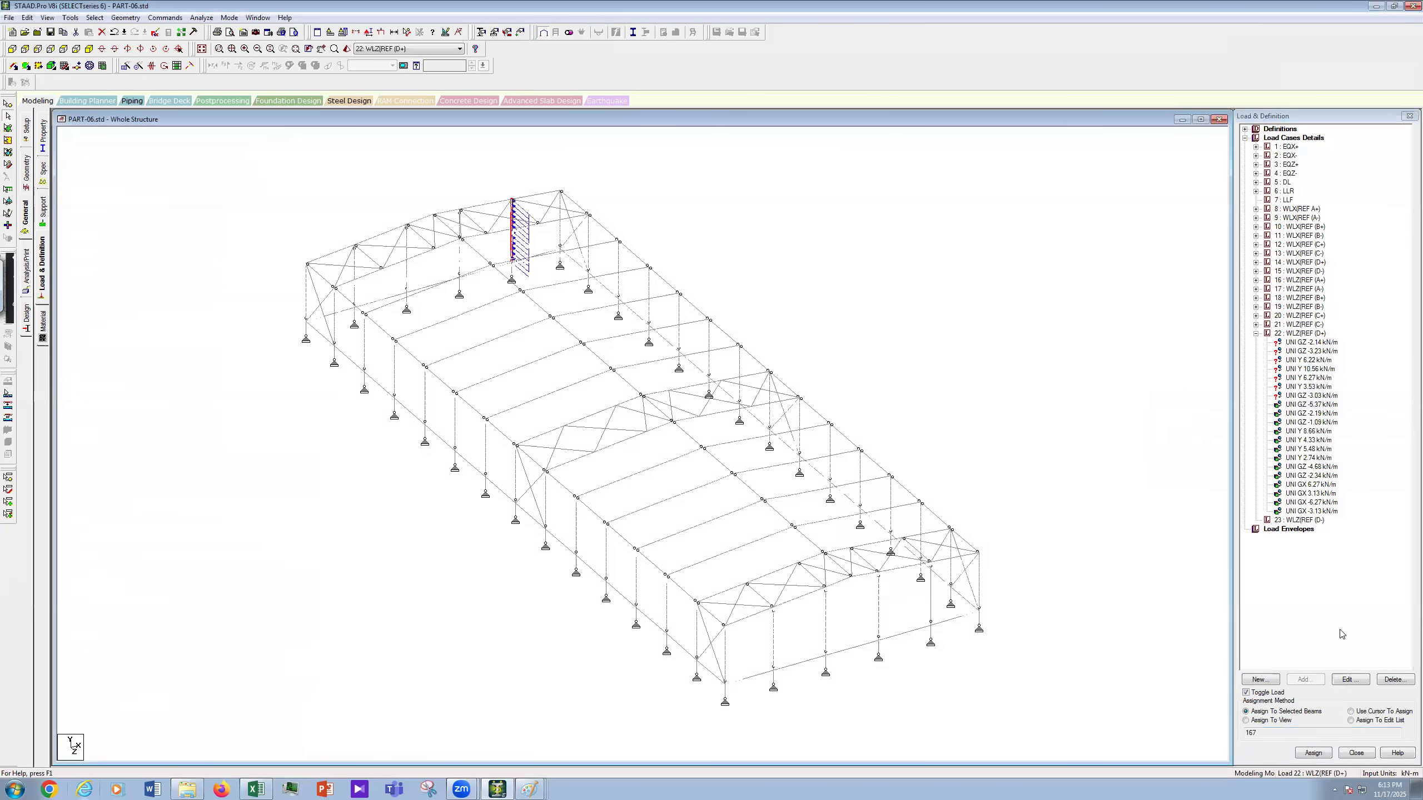
pyautogui.click(1343, 472)
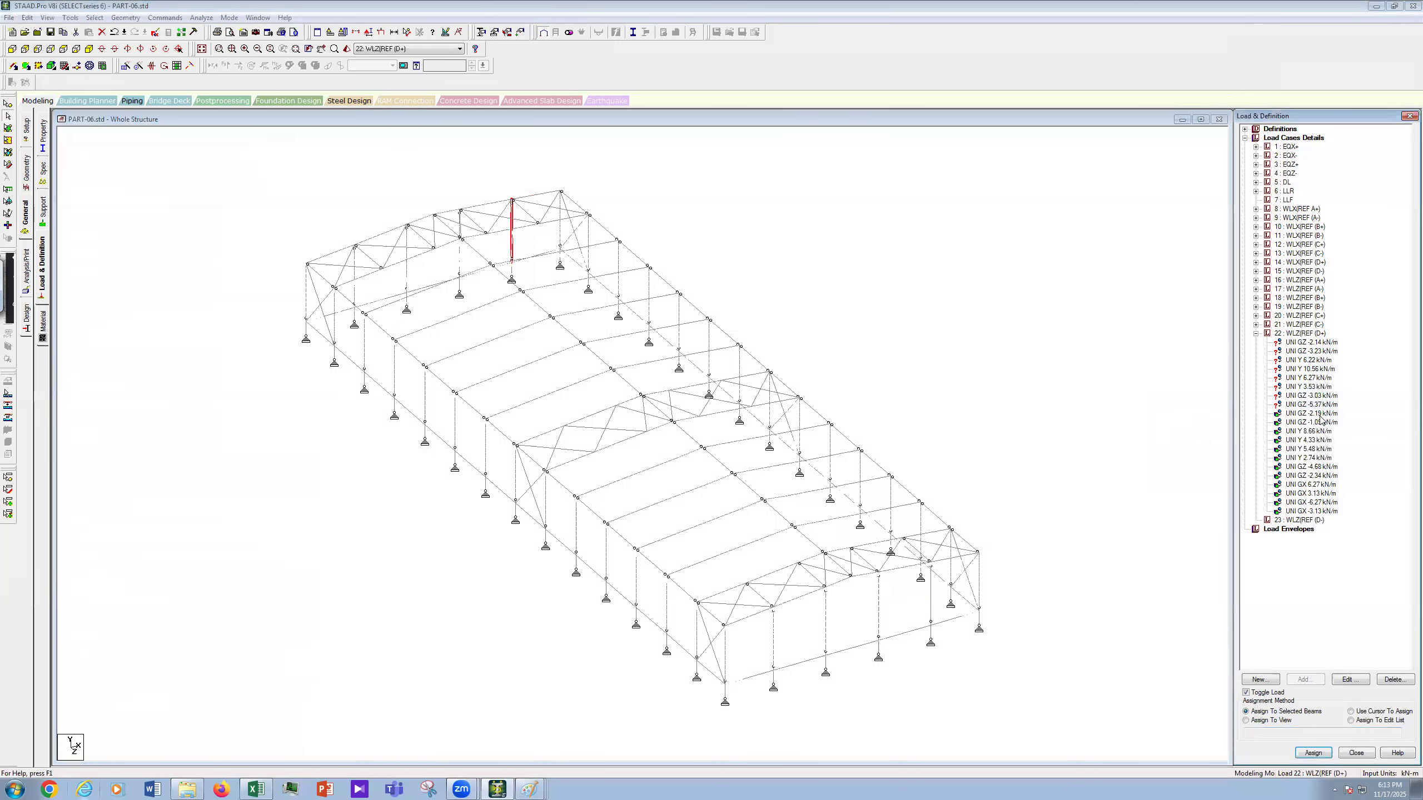
# Step: Unassign the uniform GZ -2.19 kN/m load from front gable column 78 in load case 22
pyautogui.click(1321, 414)
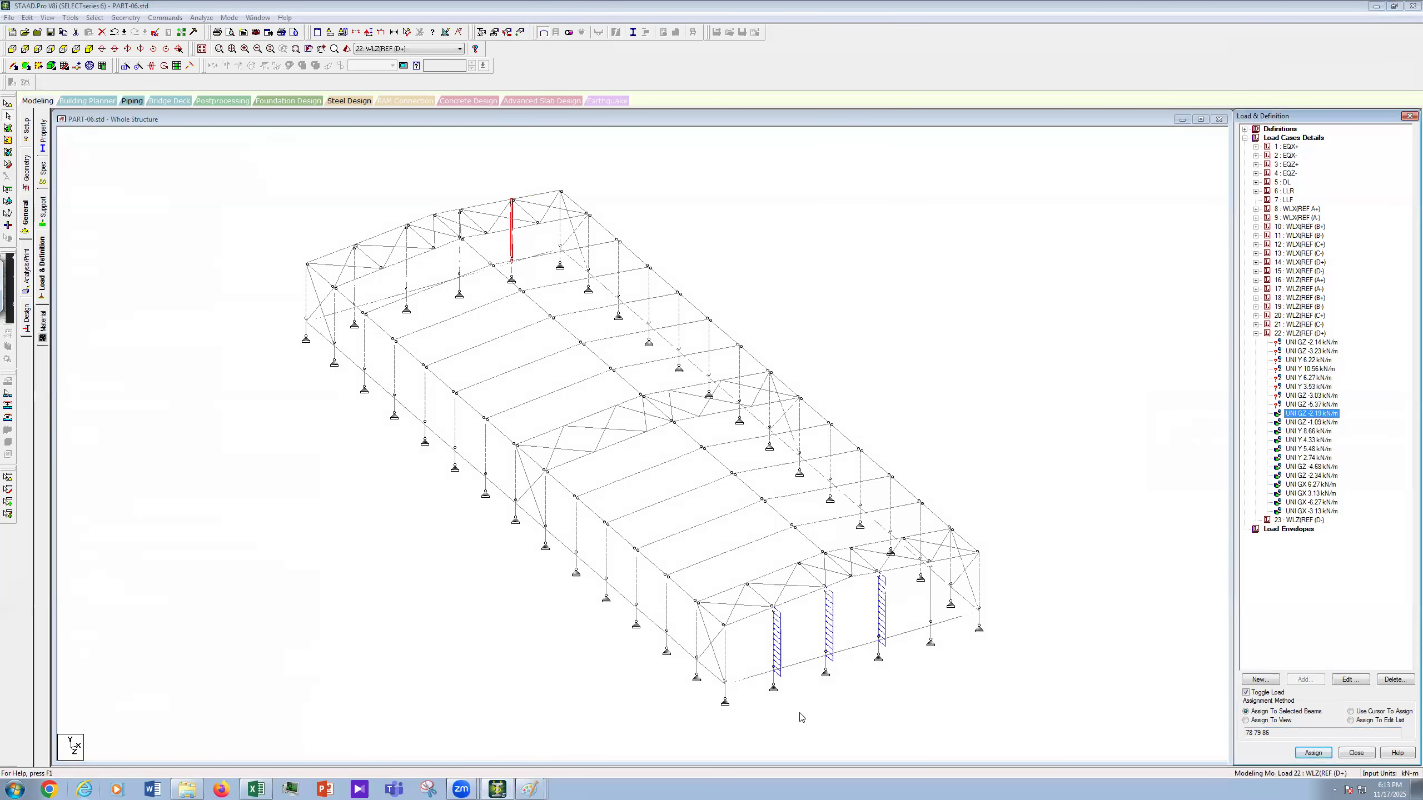
pyautogui.click(1318, 754)
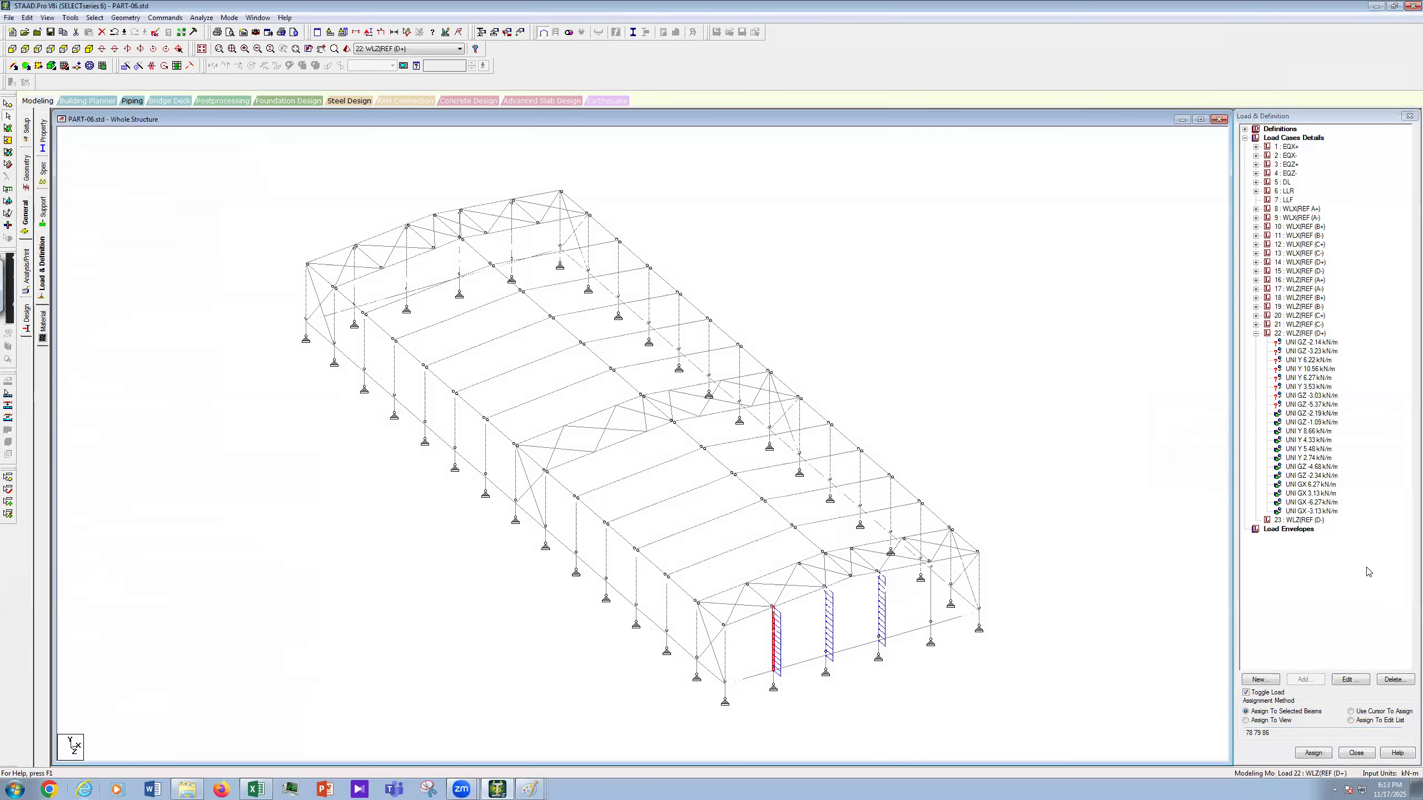
pyautogui.press('Return')
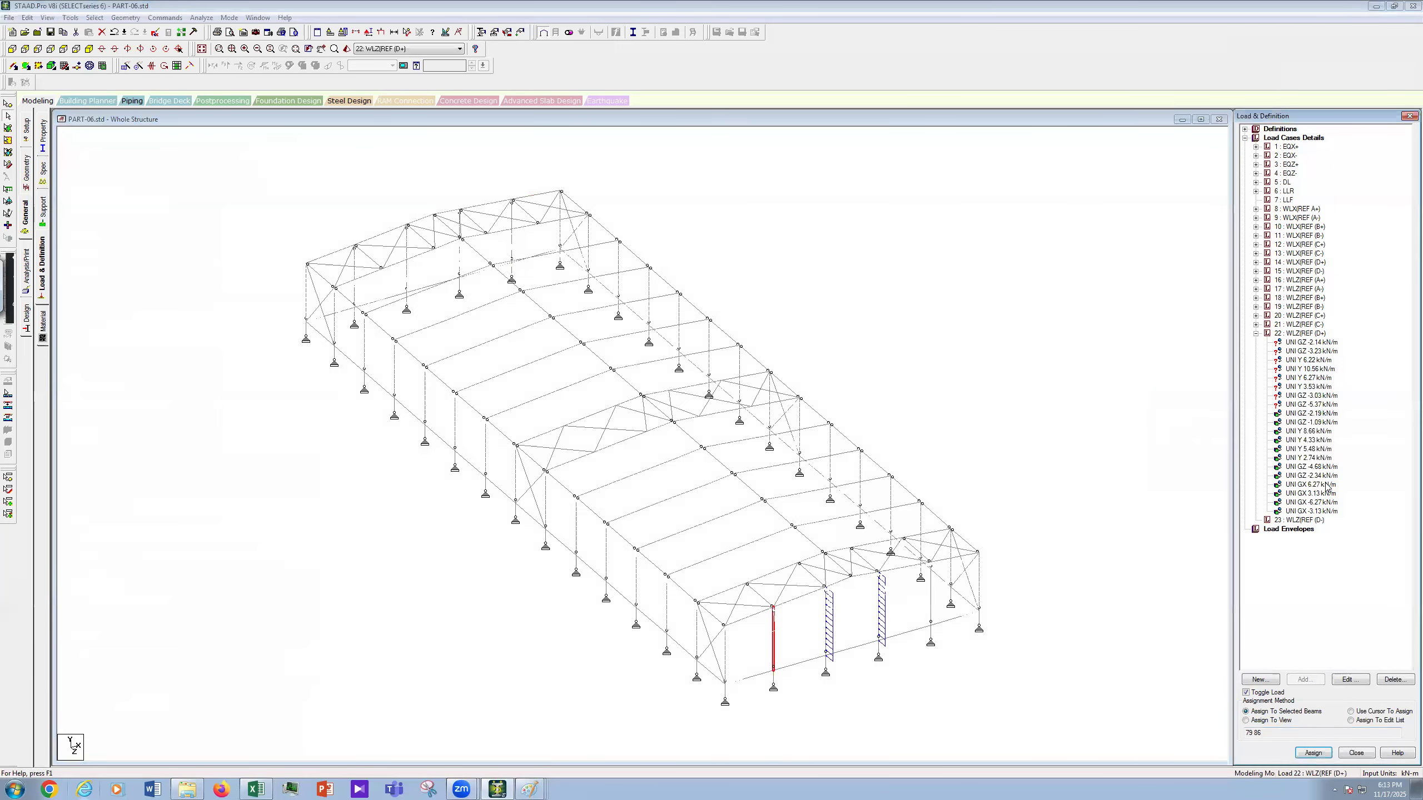
pyautogui.click(1314, 415)
# Step: Unassign the uniform GZ -1.09 kN/m load from front corner column 53 in load case 22
pyautogui.click(1318, 424)
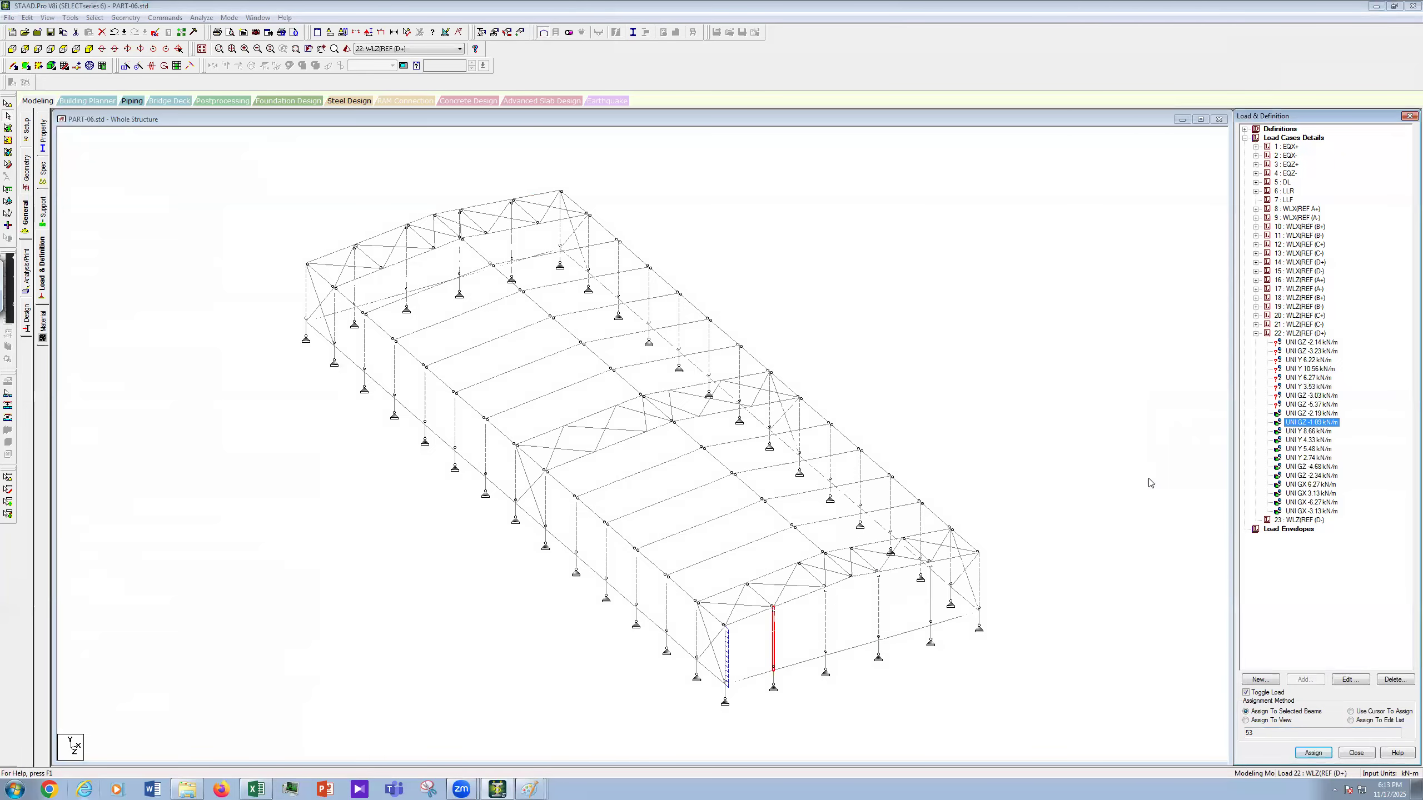
pyautogui.click(1302, 423)
pyautogui.click(726, 655)
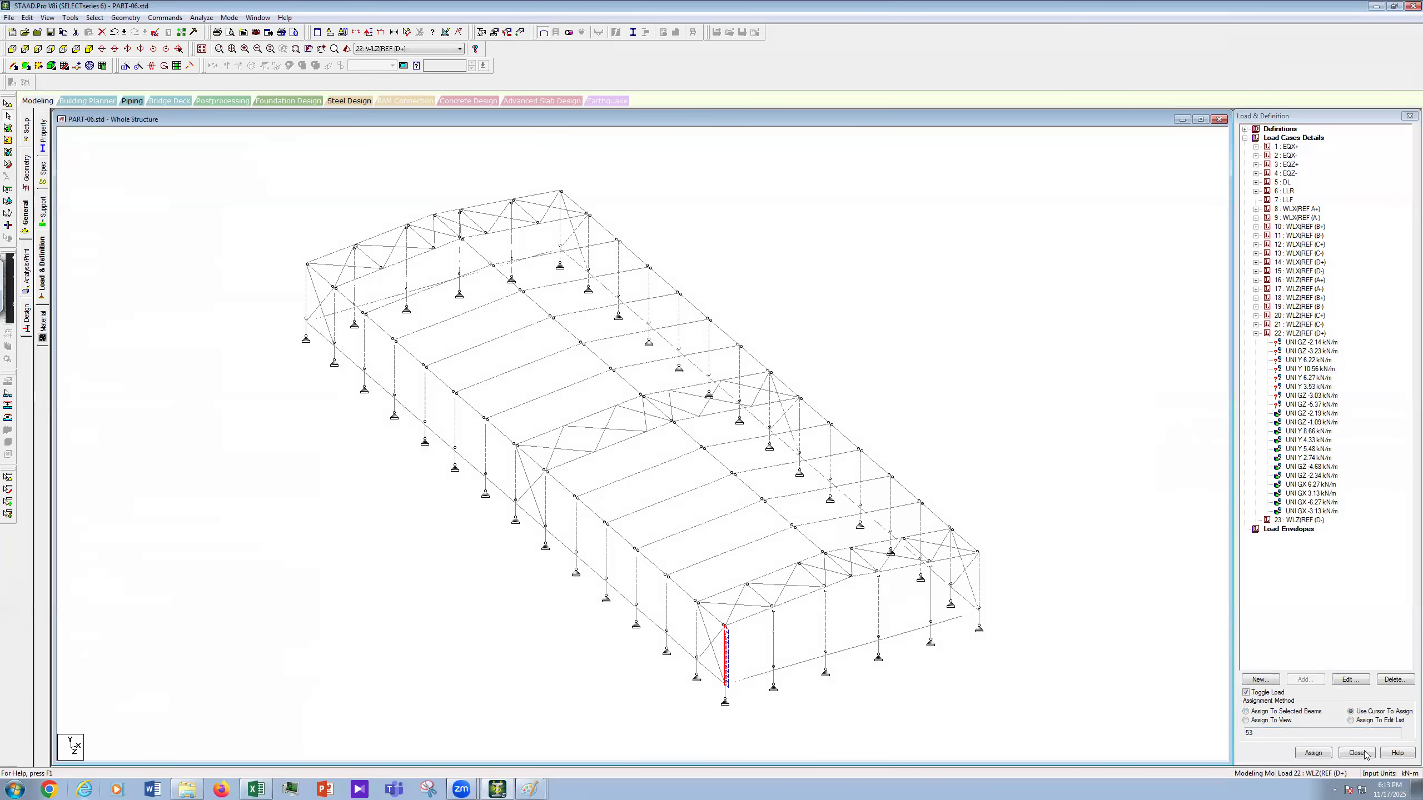
pyautogui.click(1313, 753)
pyautogui.click(1310, 751)
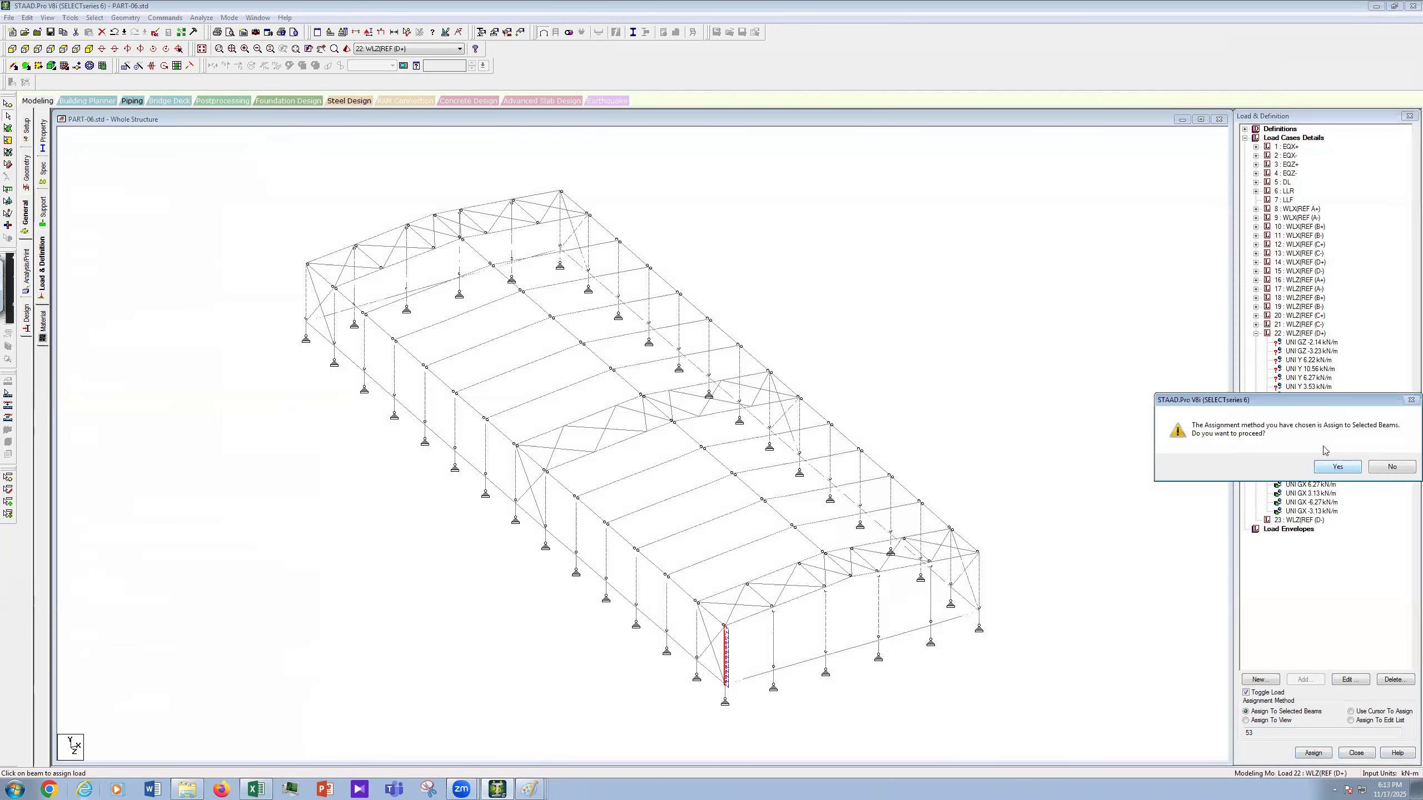
pyautogui.press('Return')
# Step: Unassign the uniform Y 8.66 kN/m load from eave-side rafters 70, 89 and 95 in load case 22
pyautogui.click(1306, 432)
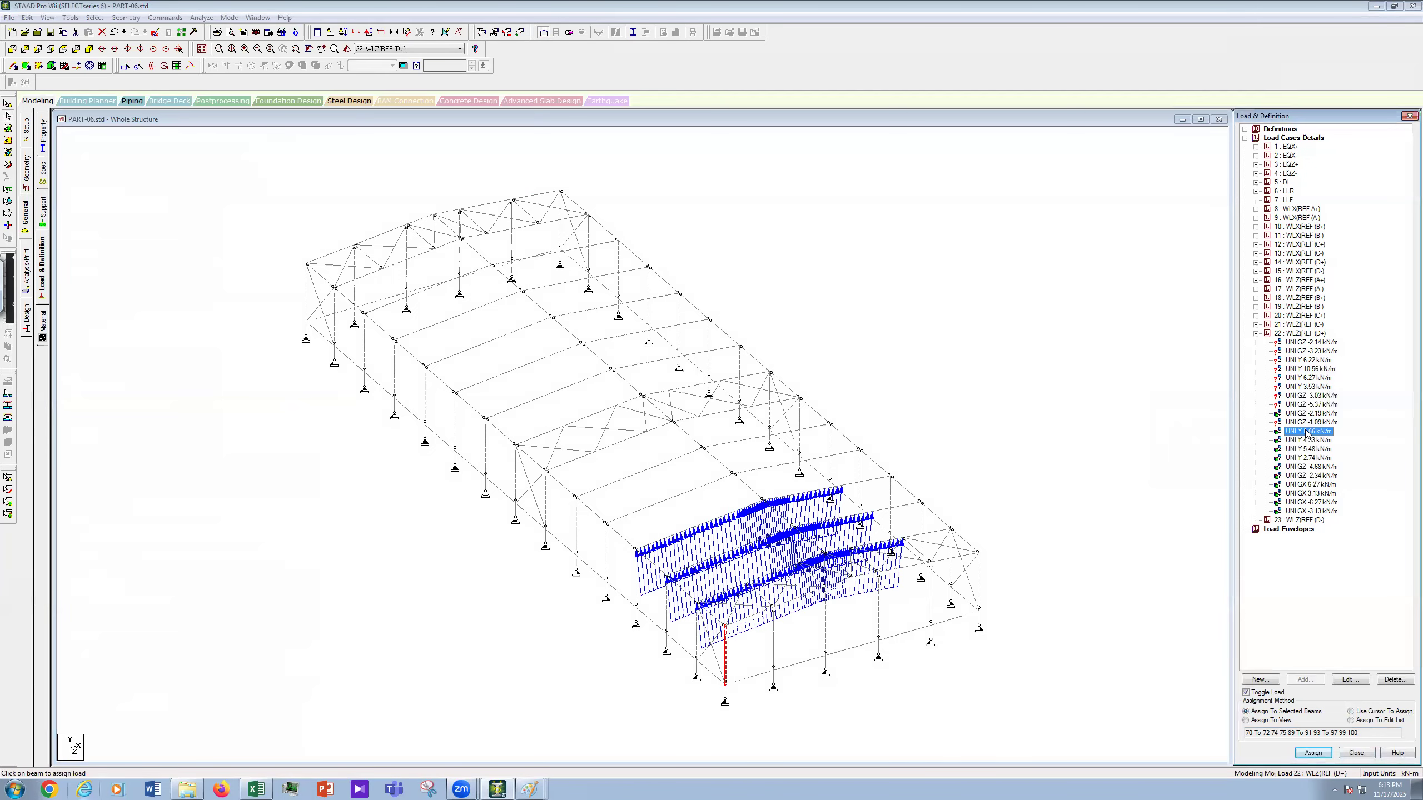
pyautogui.click(661, 539)
pyautogui.keyDown('ctrl'); pyautogui.click(693, 566); pyautogui.keyUp('ctrl')
pyautogui.keyDown('ctrl'); pyautogui.click(723, 592); pyautogui.keyUp('ctrl')
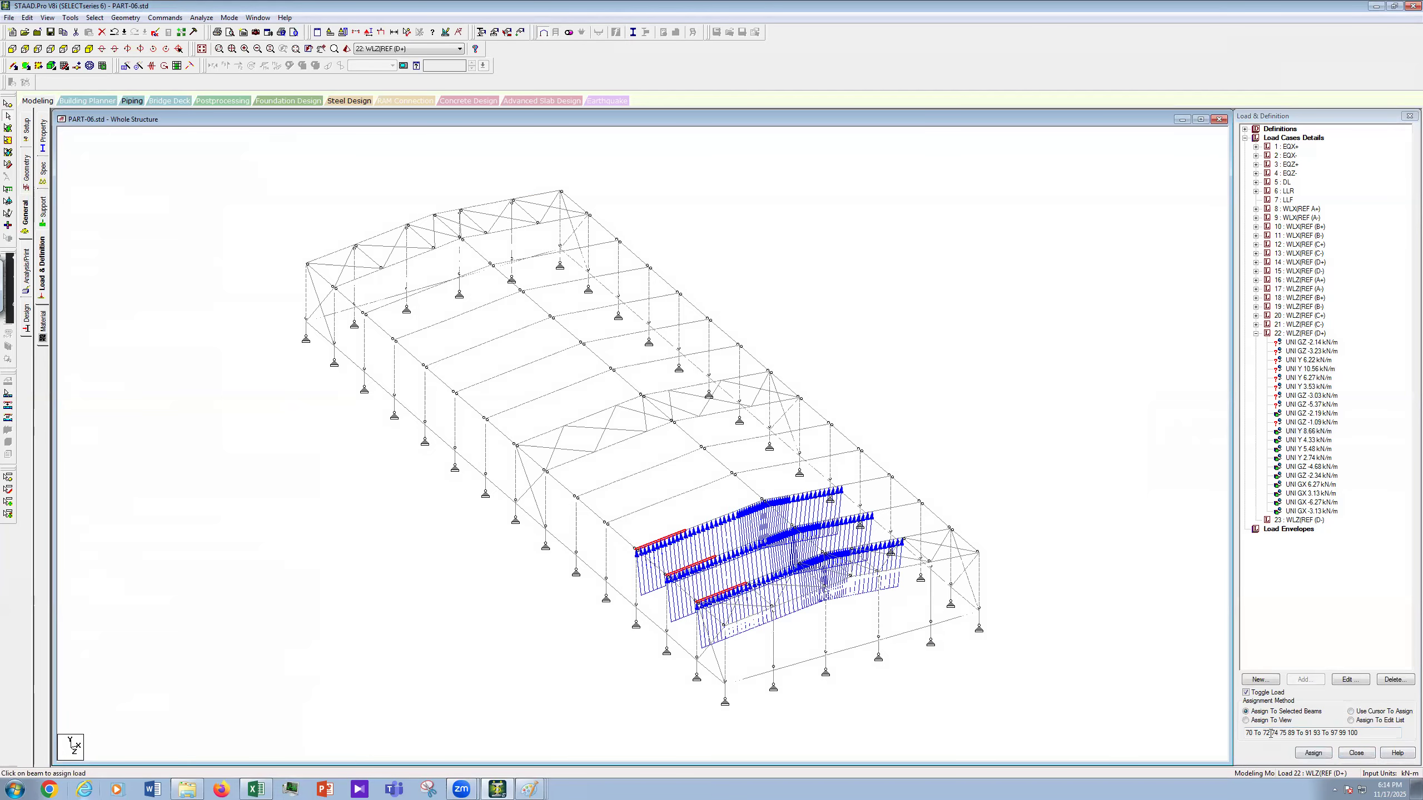
pyautogui.click(1322, 756)
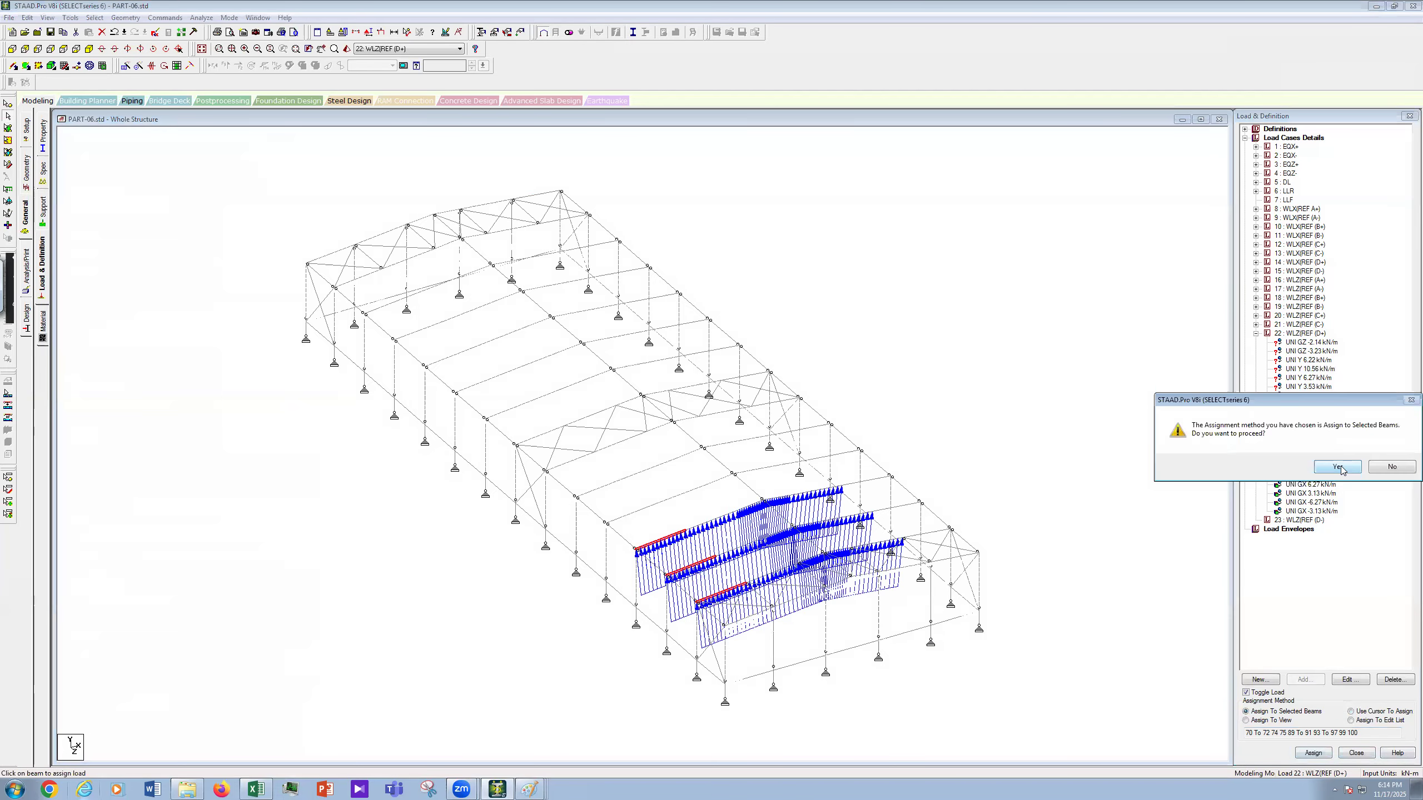
pyautogui.click(1339, 467)
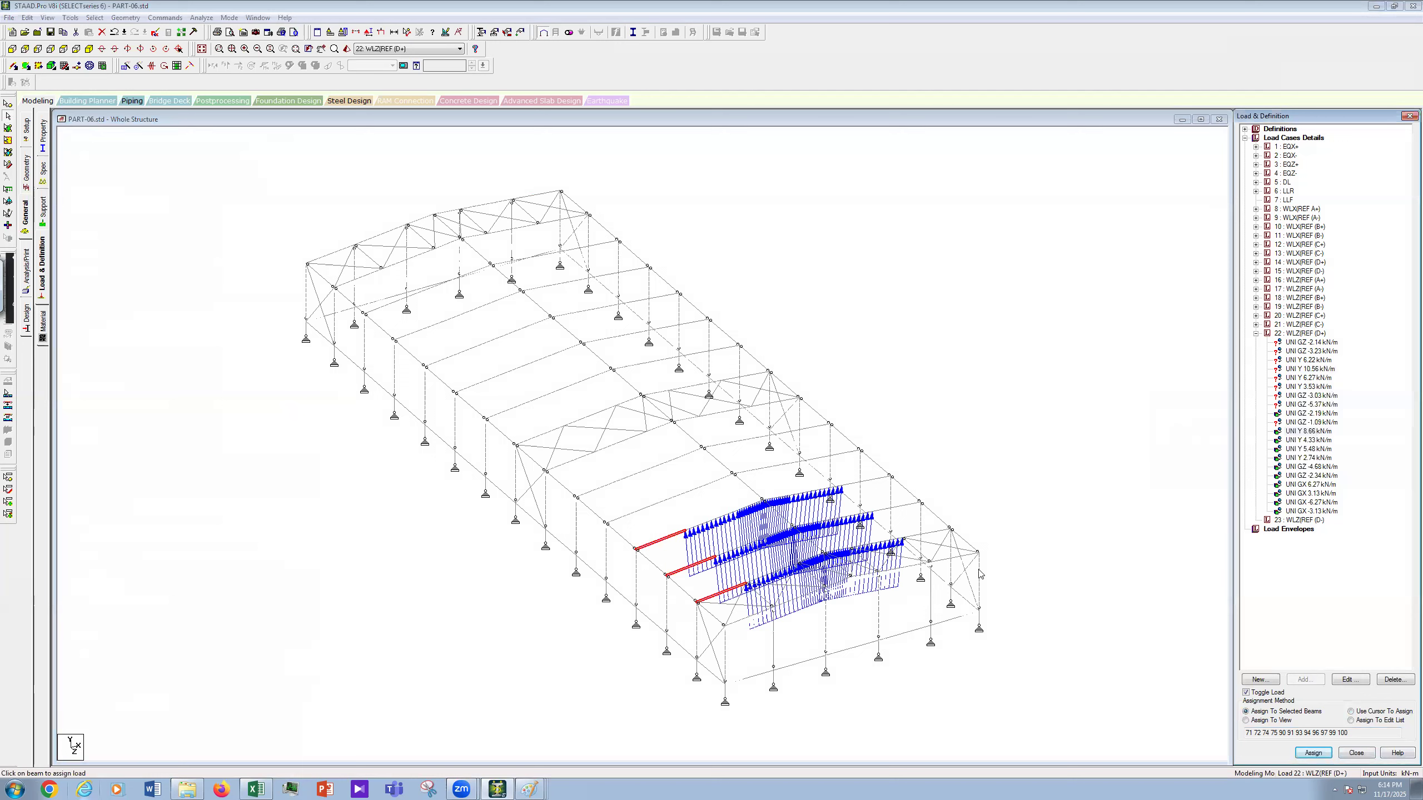
# Step: Unassign the uniform Y 4.33 kN/m load from front gable rafter beam 77 in load case 22
pyautogui.click(1308, 440)
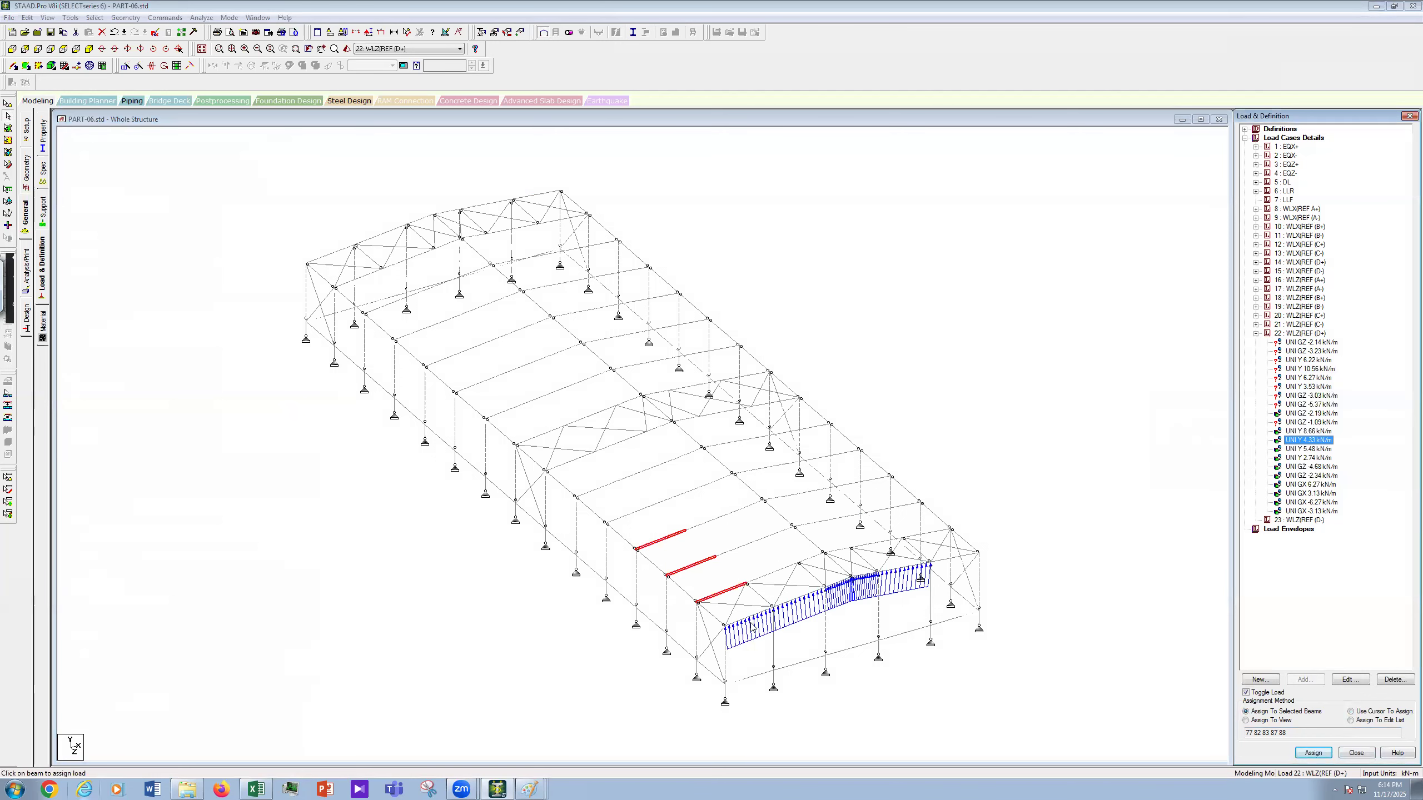
pyautogui.click(755, 619)
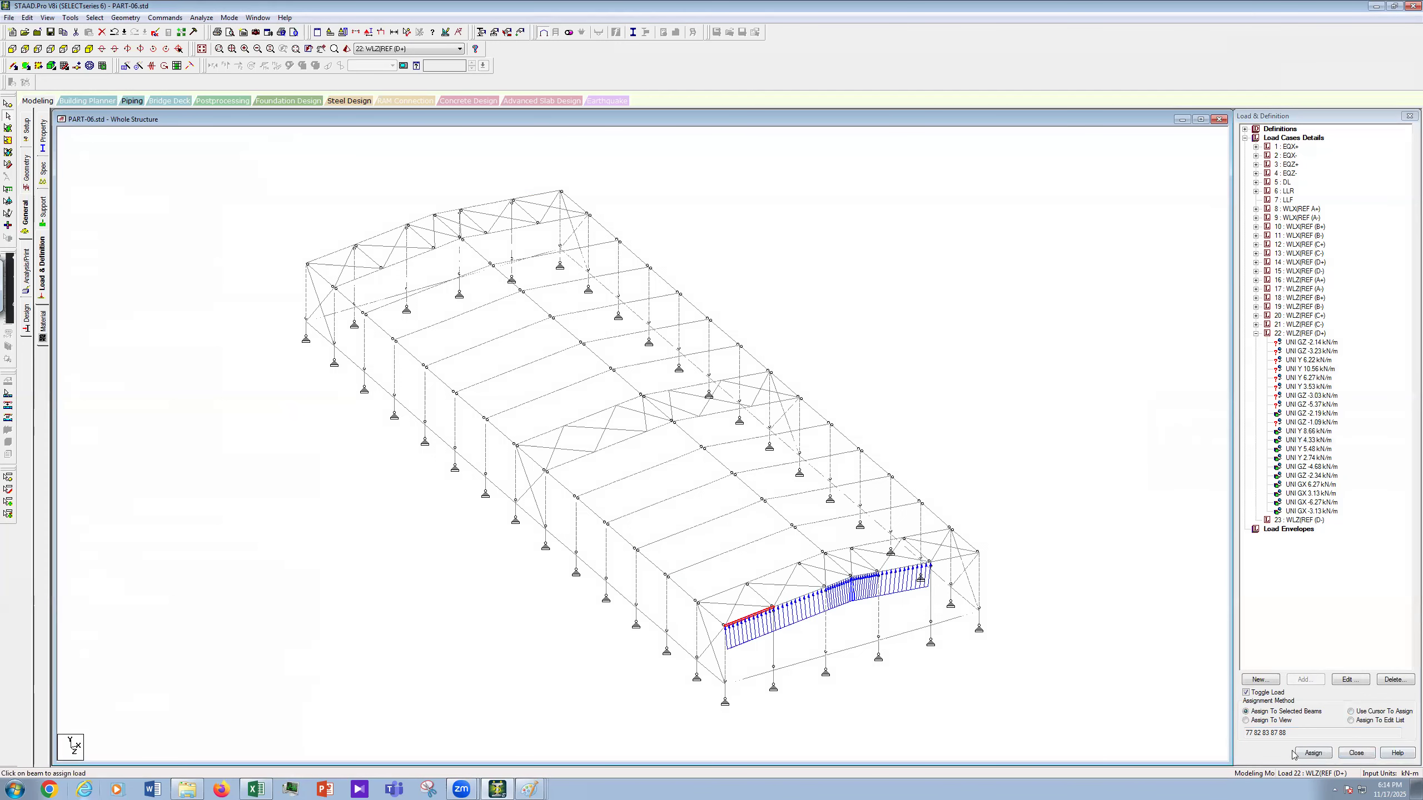
pyautogui.click(1312, 753)
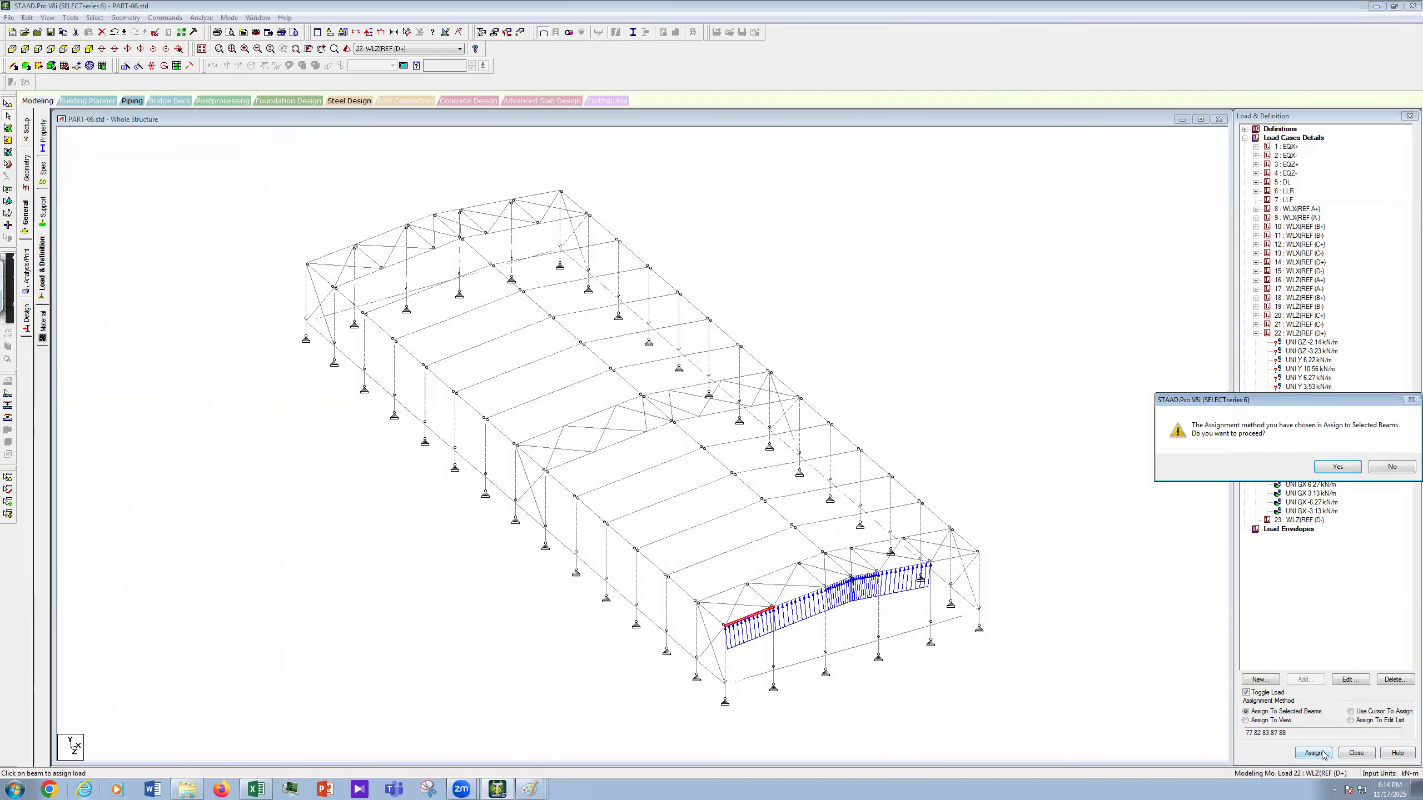
pyautogui.click(1347, 468)
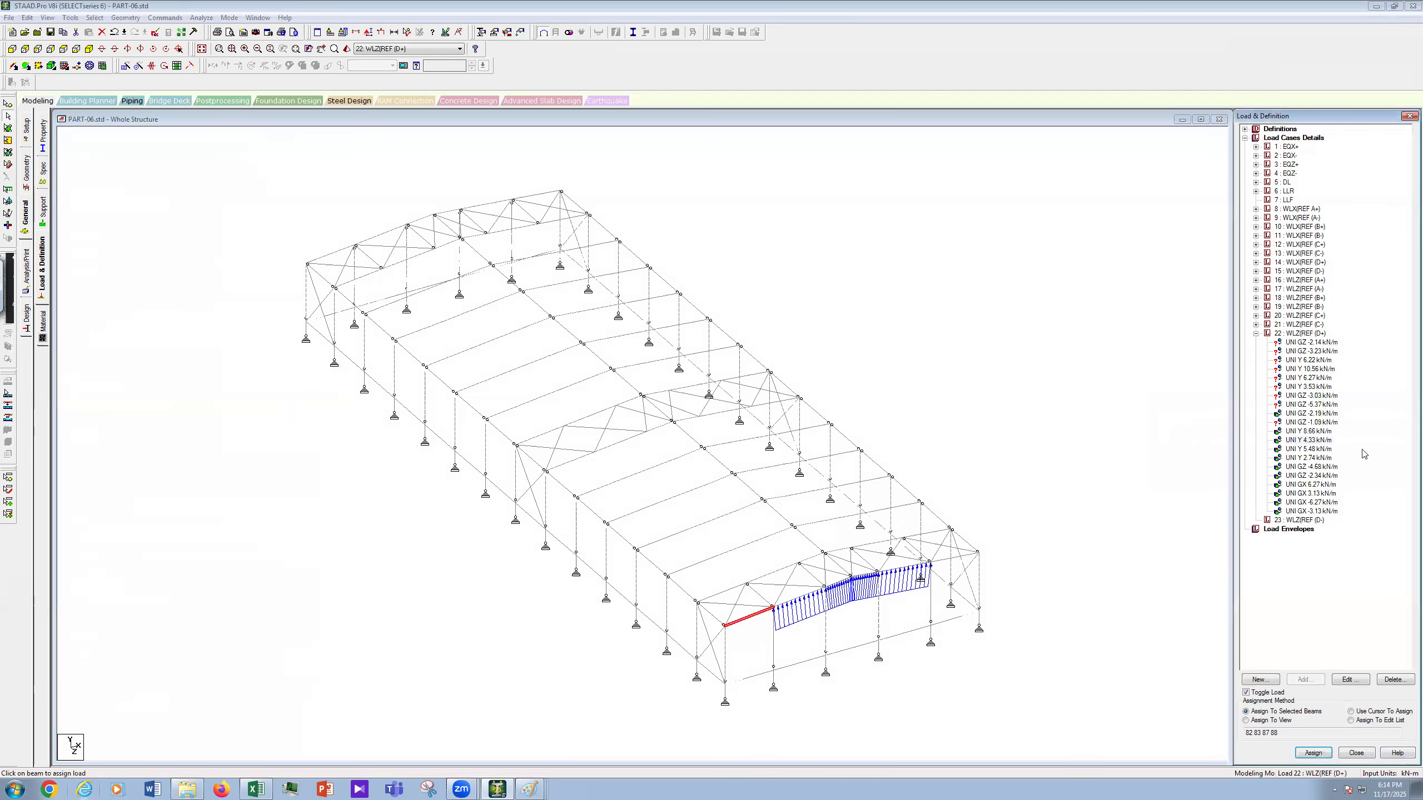
# Step: Unassign load case 22's uniform Y 5.48 kN/m load from the ten loaded eave-side rafters along the long side between corner columns 39 and 53
pyautogui.click(1308, 451)
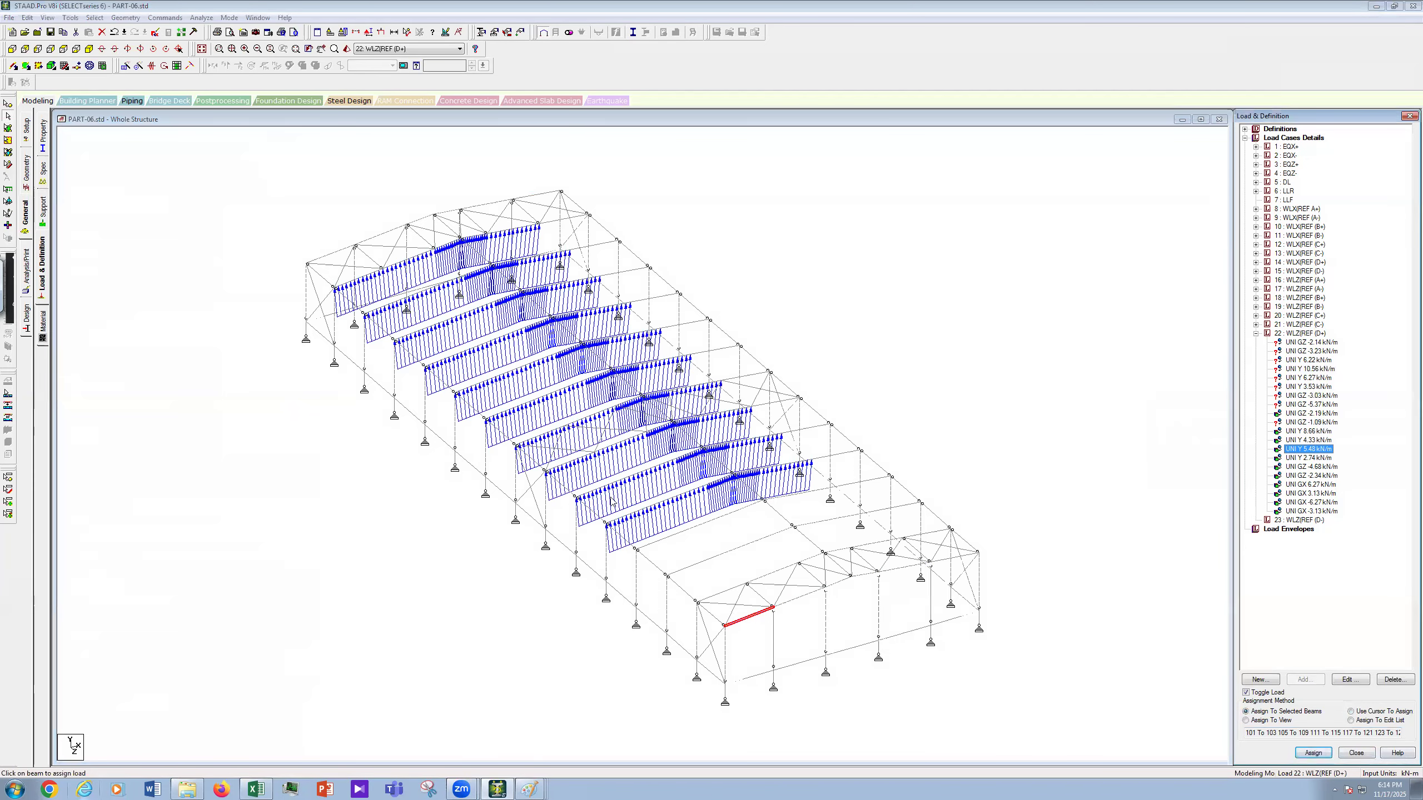
pyautogui.click(630, 514)
pyautogui.keyDown('ctrl'); pyautogui.click(599, 487); pyautogui.keyUp('ctrl')
pyautogui.keyDown('ctrl'); pyautogui.click(569, 461); pyautogui.keyUp('ctrl')
pyautogui.keyDown('ctrl'); pyautogui.click(516, 418); pyautogui.keyUp('ctrl')
pyautogui.keyDown('ctrl'); pyautogui.click(480, 395); pyautogui.keyUp('ctrl')
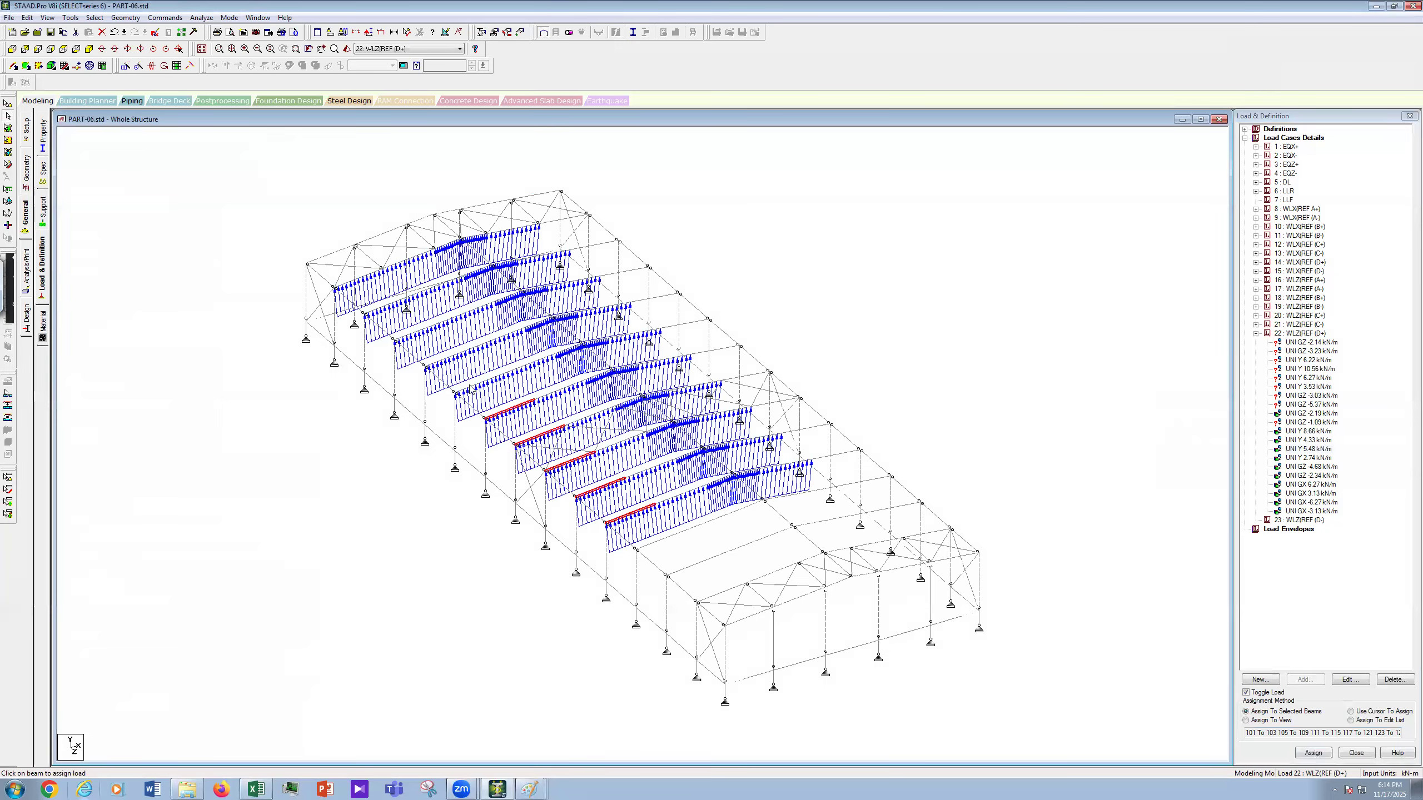
pyautogui.keyDown('ctrl'); pyautogui.click(452, 364); pyautogui.keyUp('ctrl')
pyautogui.keyDown('ctrl'); pyautogui.click(432, 344); pyautogui.keyUp('ctrl')
pyautogui.keyDown('ctrl'); pyautogui.click(404, 337); pyautogui.keyUp('ctrl')
pyautogui.keyDown('ctrl'); pyautogui.click(388, 307); pyautogui.keyUp('ctrl')
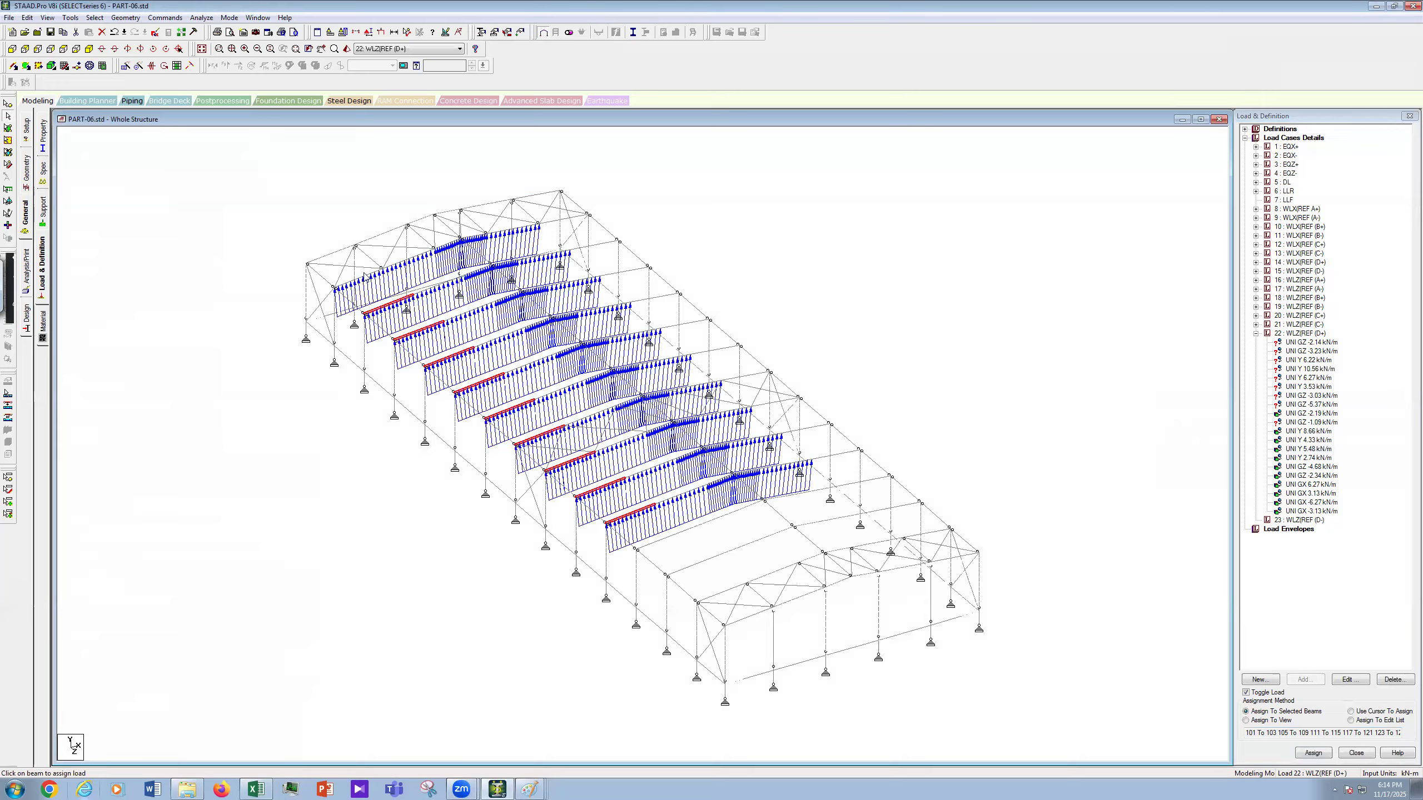
pyautogui.keyDown('ctrl'); pyautogui.click(366, 275); pyautogui.keyUp('ctrl')
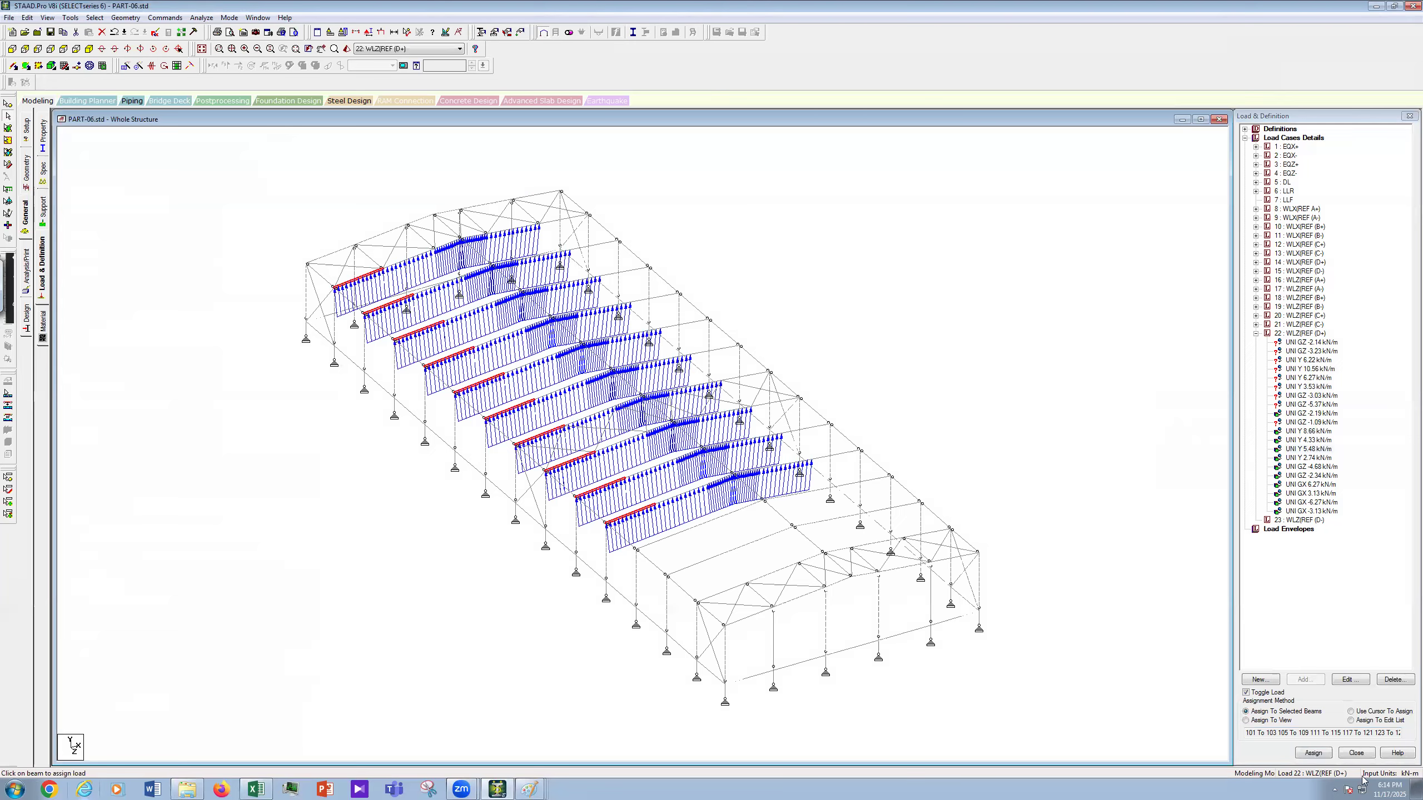
pyautogui.click(1313, 754)
pyautogui.click(1337, 468)
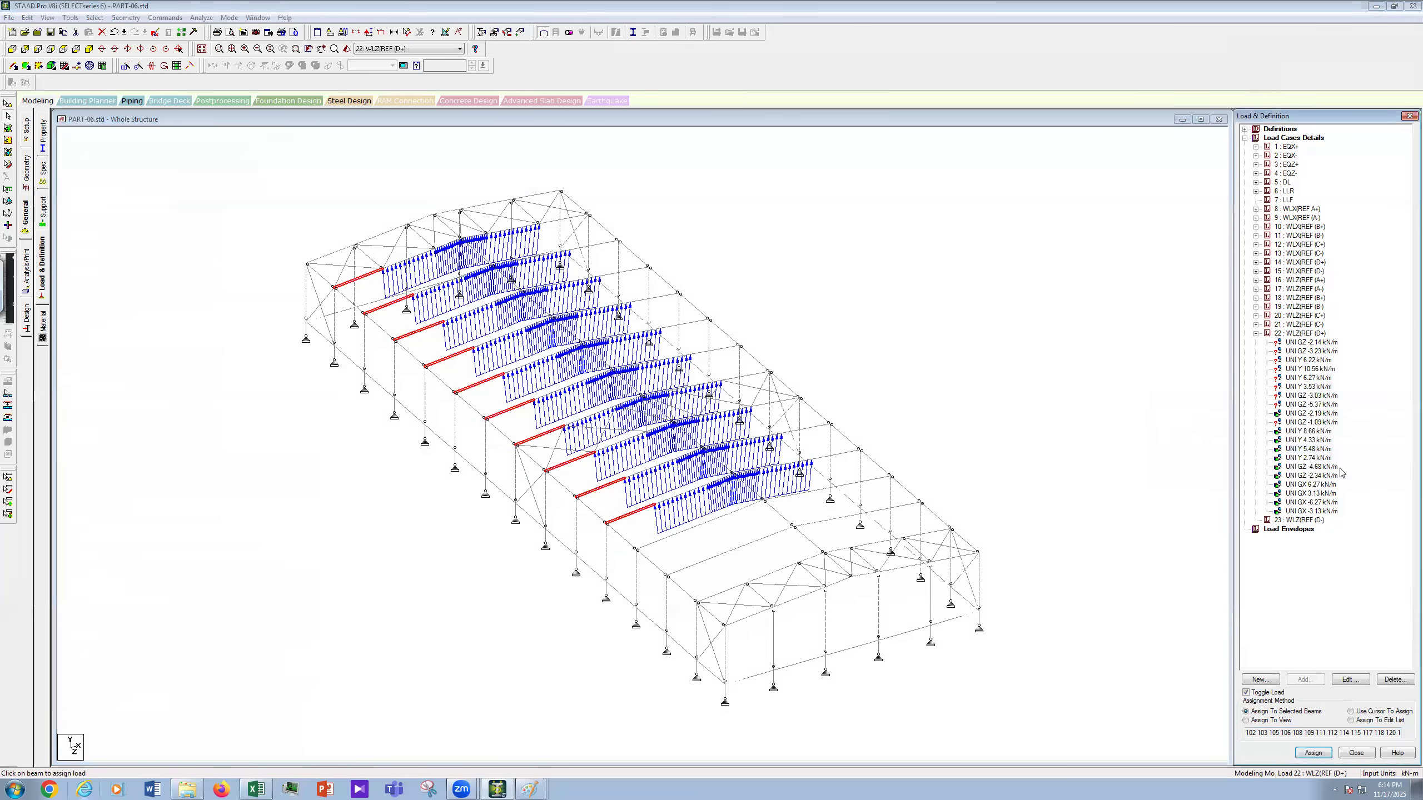
# Step: Unassign the uniform Y 2.74 kN/m load from rear gable rafter beam 161 in load case 22
pyautogui.click(1311, 458)
pyautogui.click(332, 252)
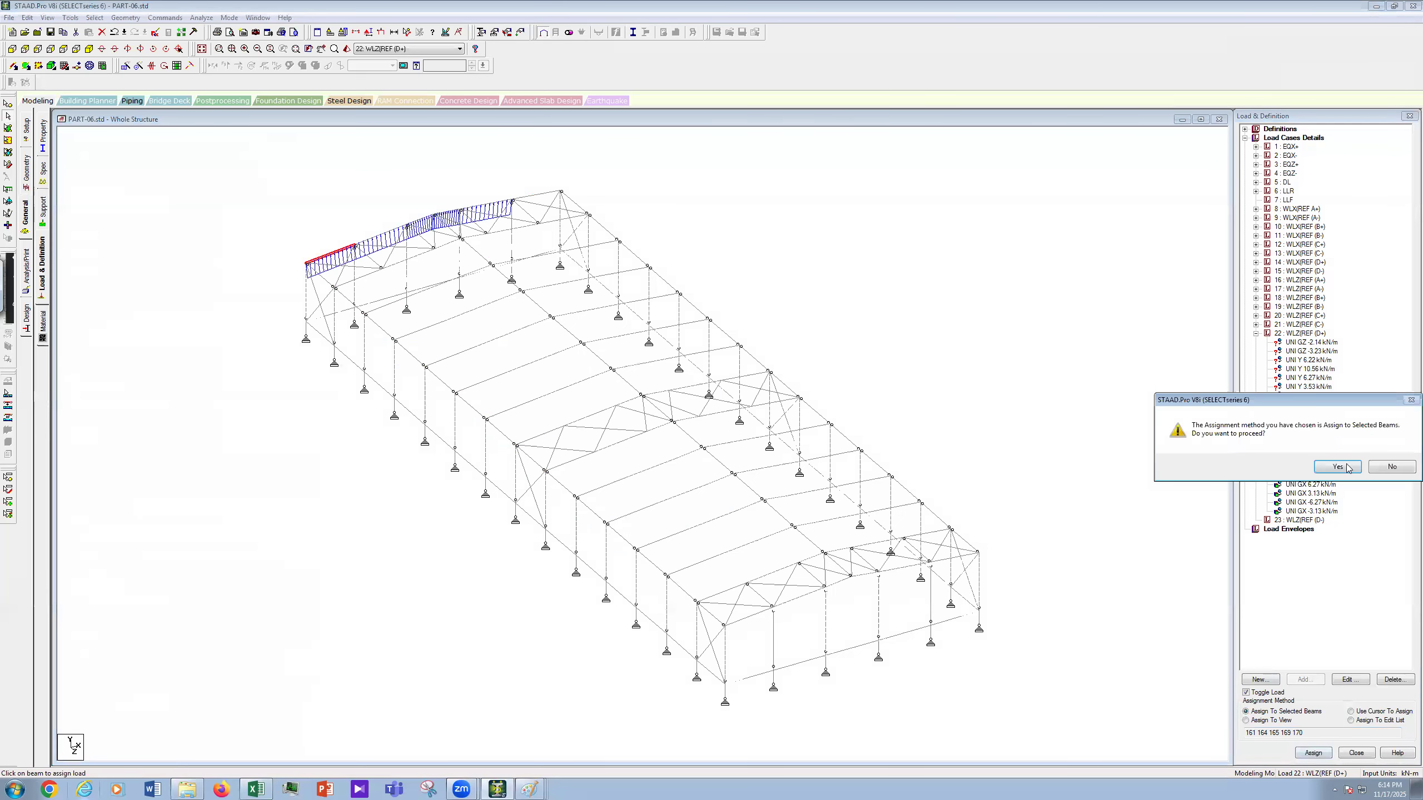
pyautogui.click(1348, 468)
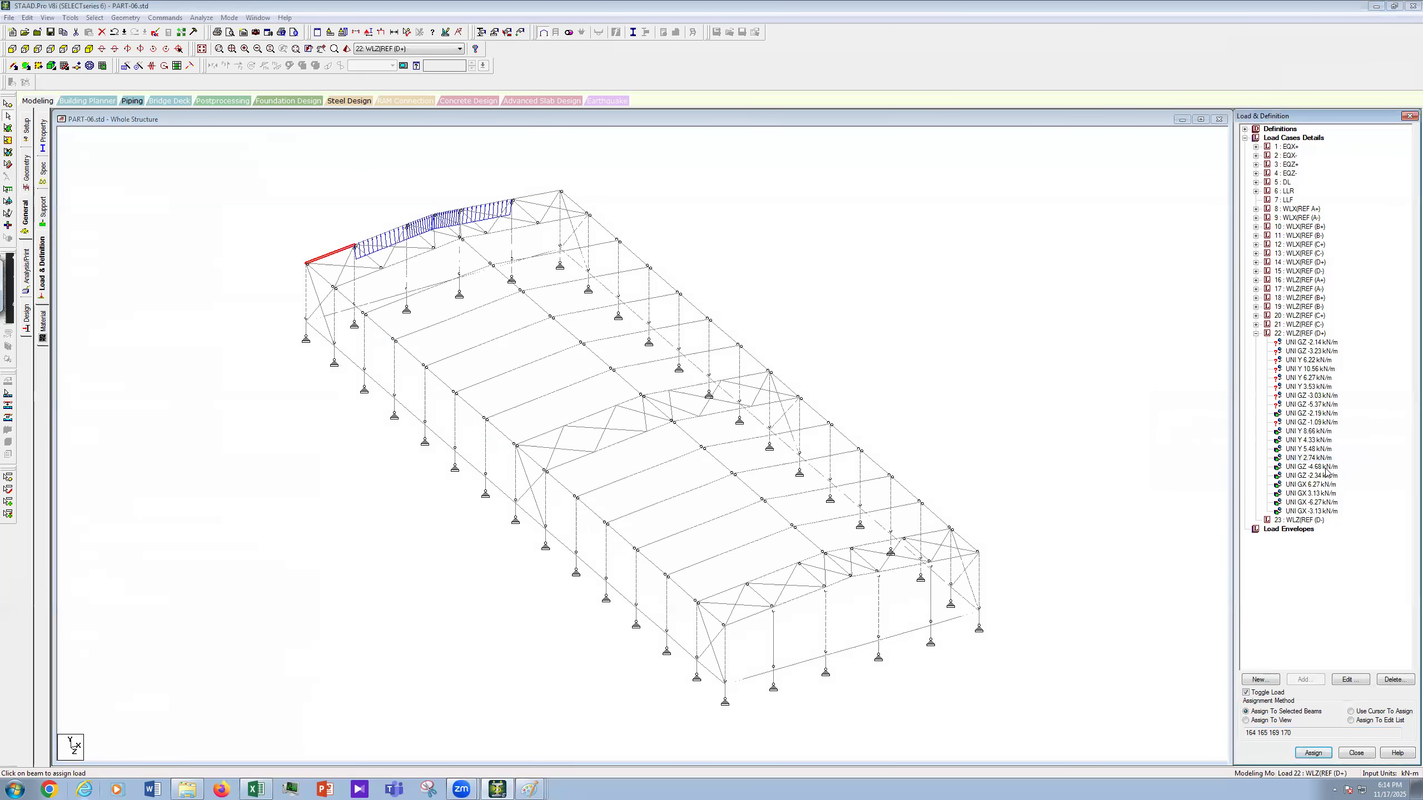
# Step: Unassign the uniform GZ -4.68 kN/m load from the rear gable column beside corner column 39, and GZ -2.34 kN/m from column 39
pyautogui.click(1326, 468)
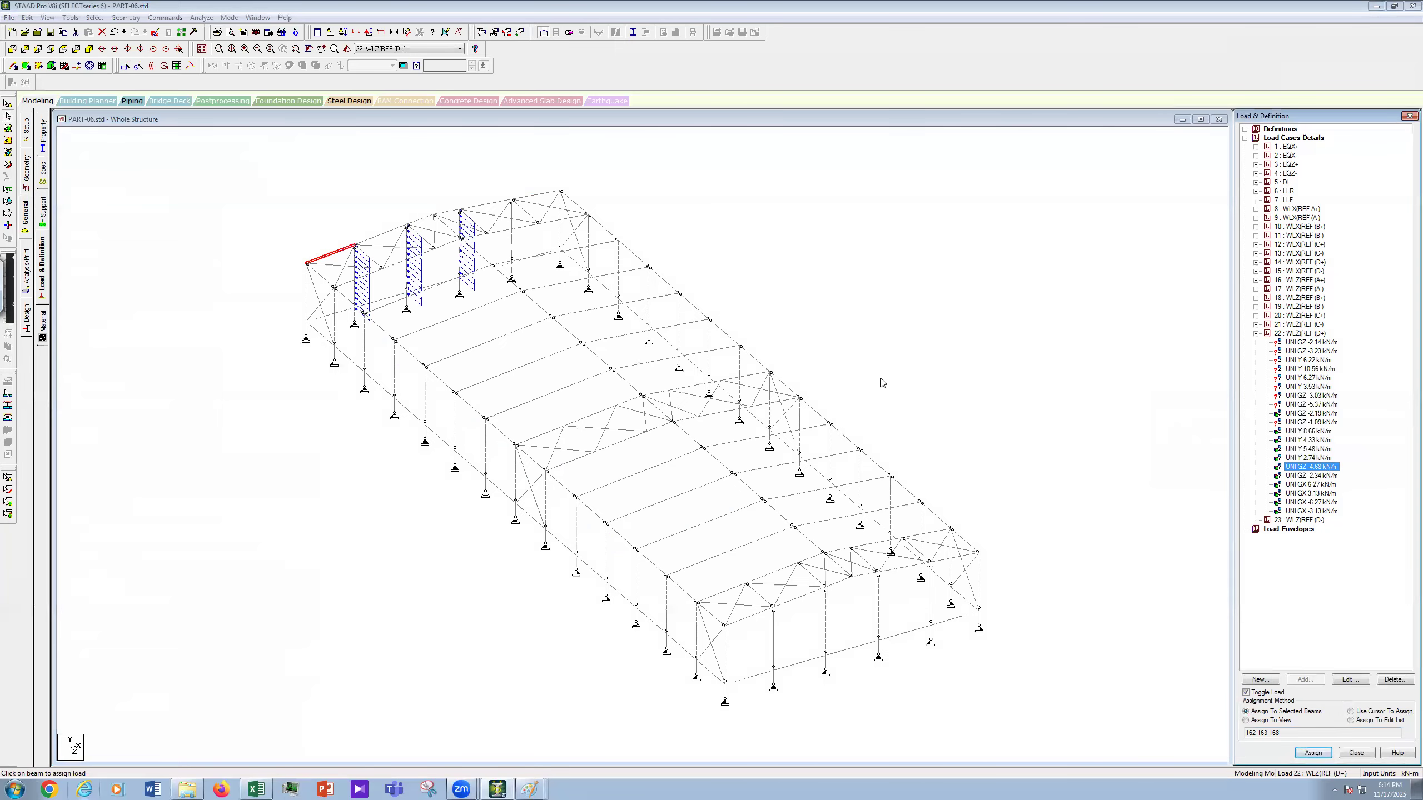
pyautogui.click(357, 307)
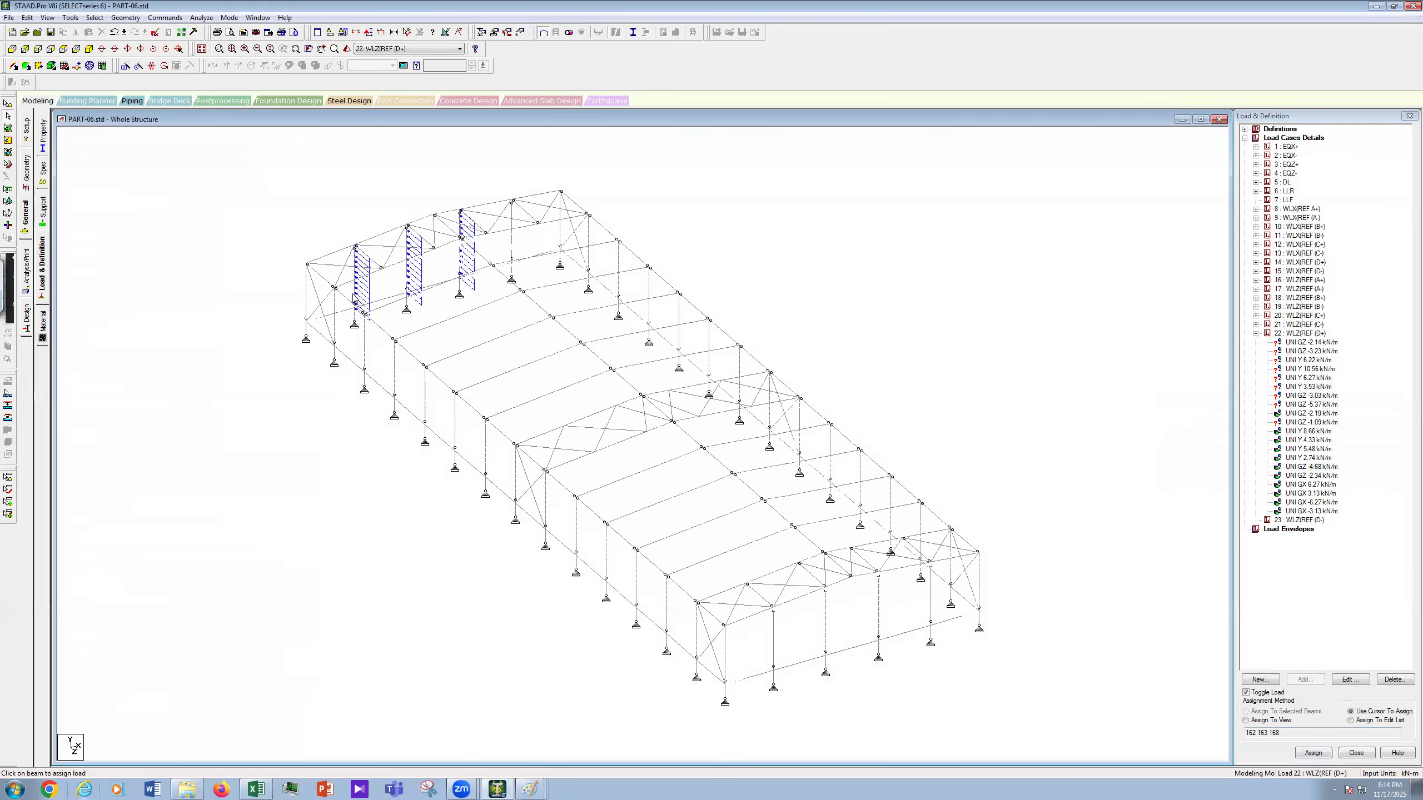
pyautogui.click(354, 295)
pyautogui.click(1278, 712)
pyautogui.click(1310, 753)
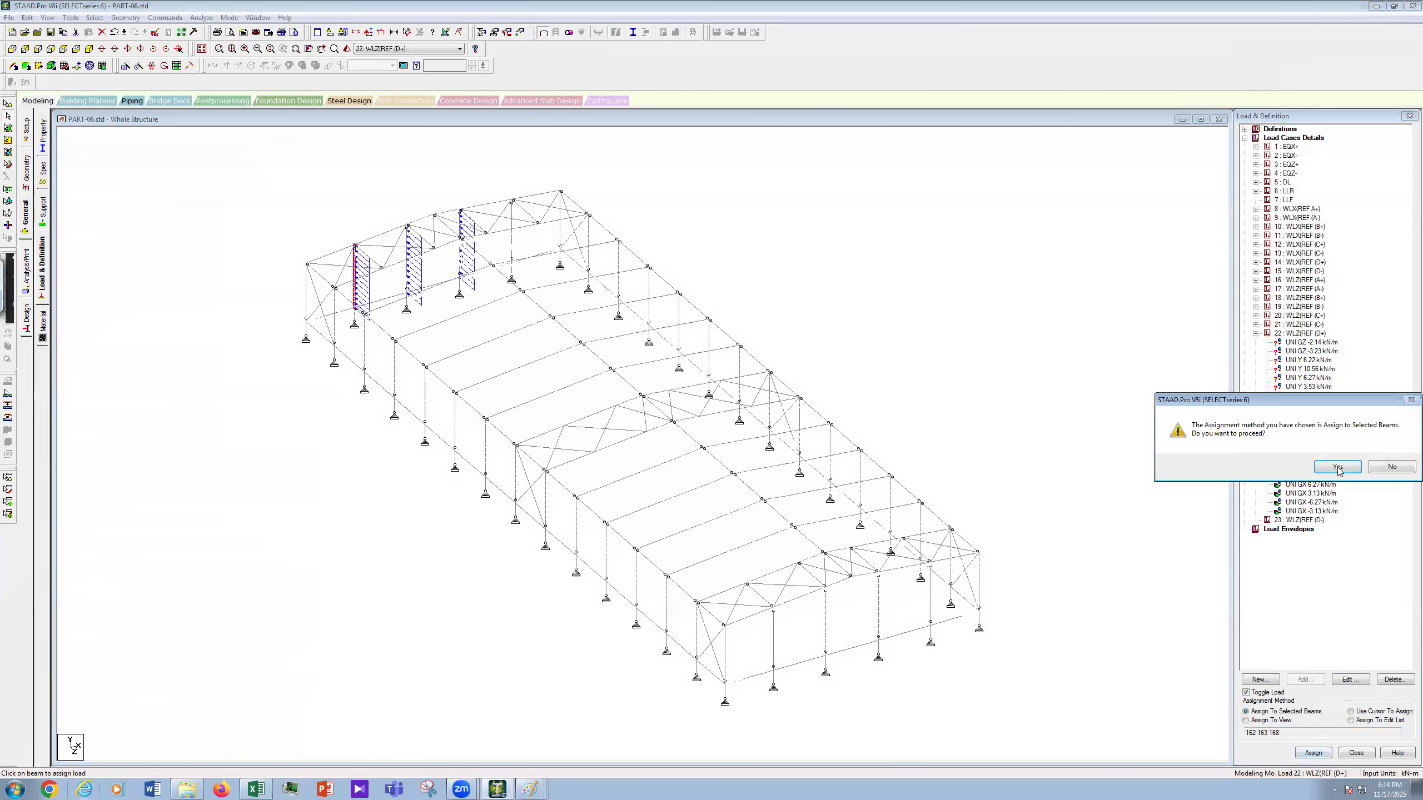
pyautogui.click(1325, 467)
pyautogui.click(1318, 475)
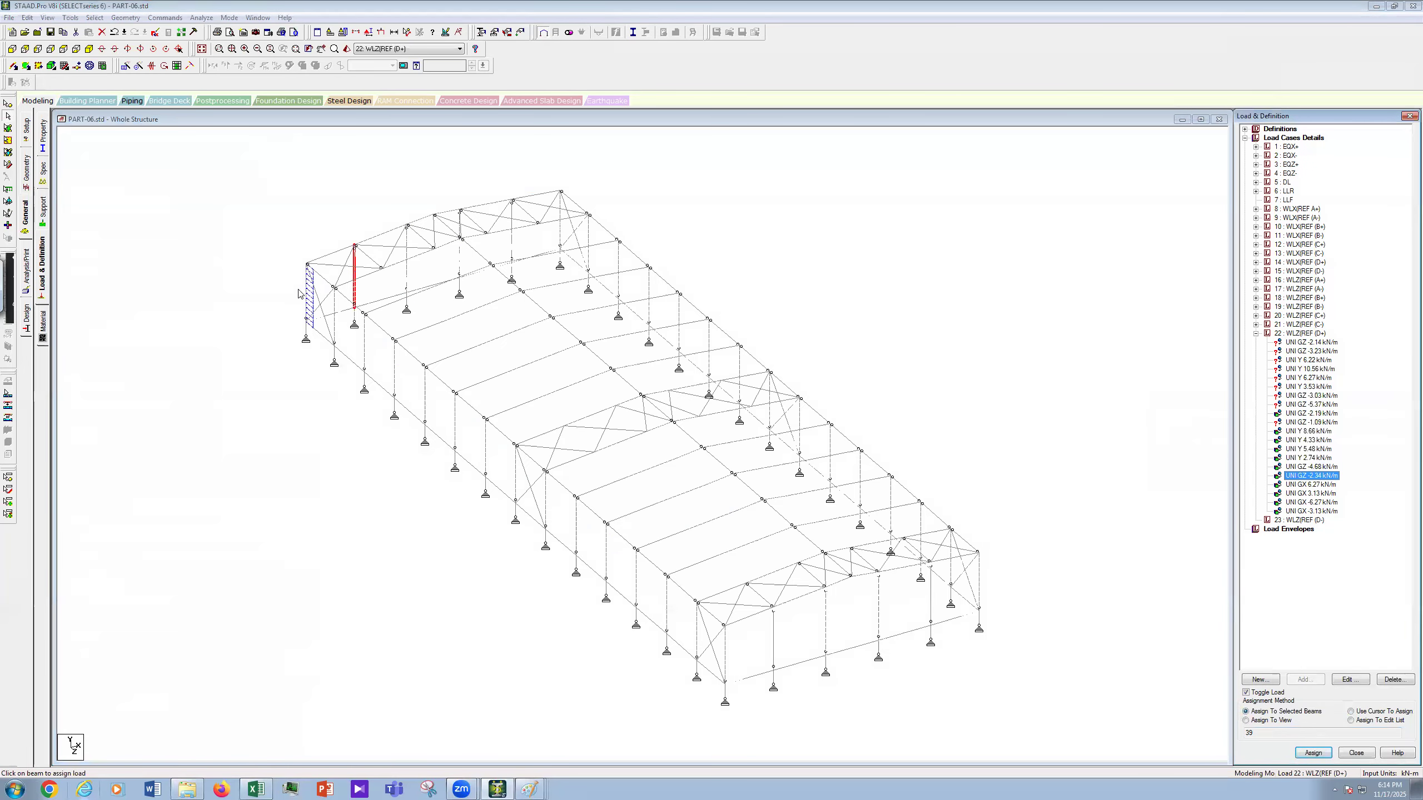
pyautogui.click(308, 303)
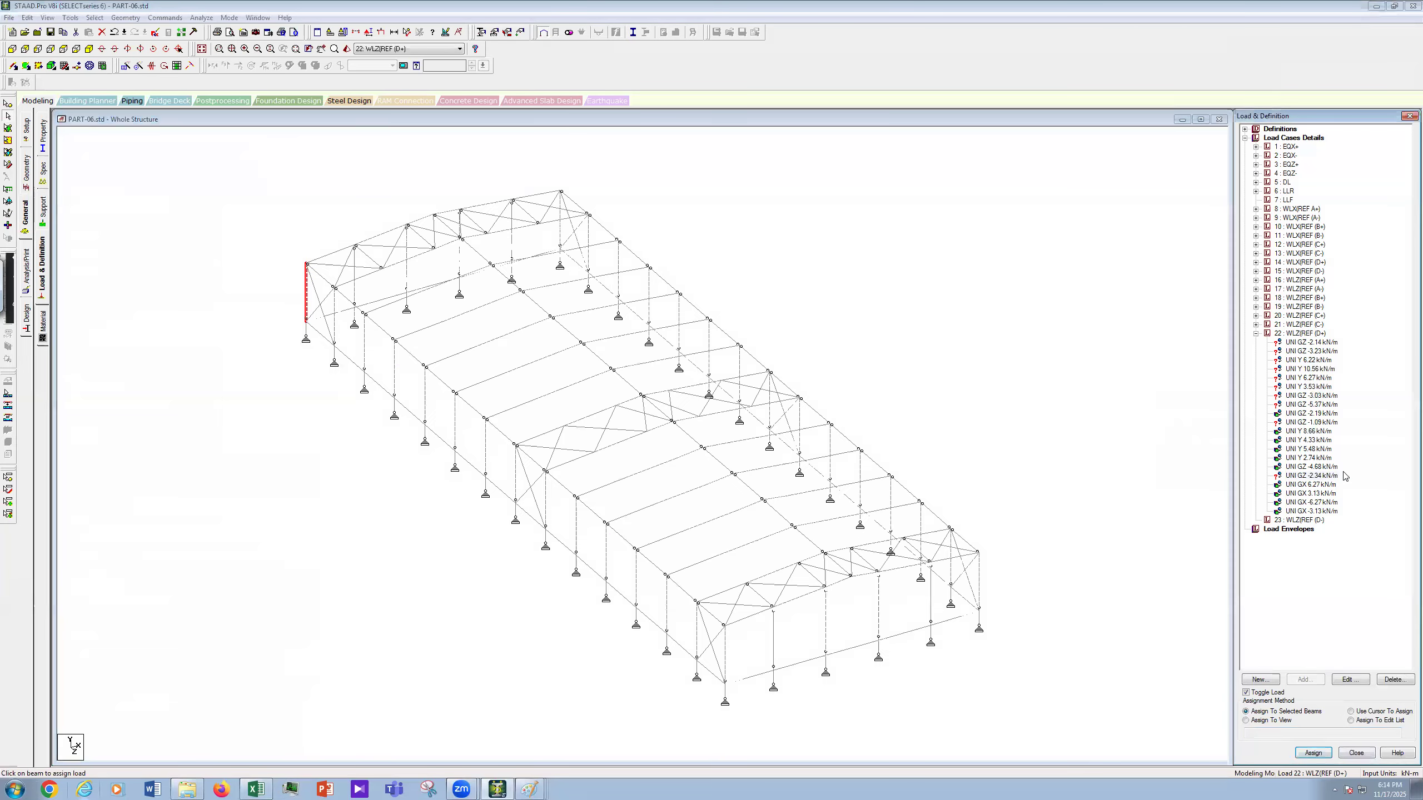
# Step: Assign the uniform GZ -2.14 kN/m load to front corner column 53 in load case 22
pyautogui.click(1315, 485)
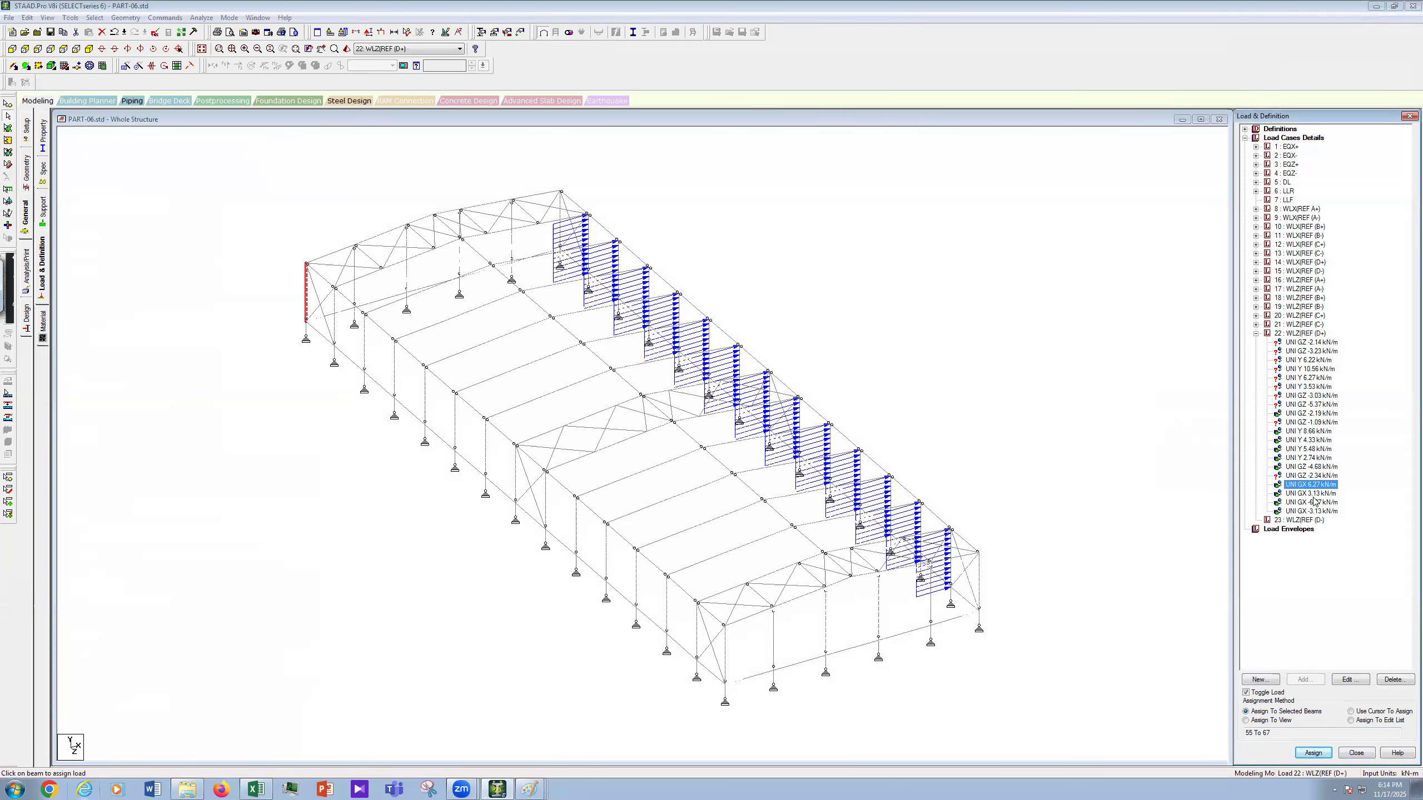
pyautogui.click(1315, 494)
pyautogui.click(1319, 512)
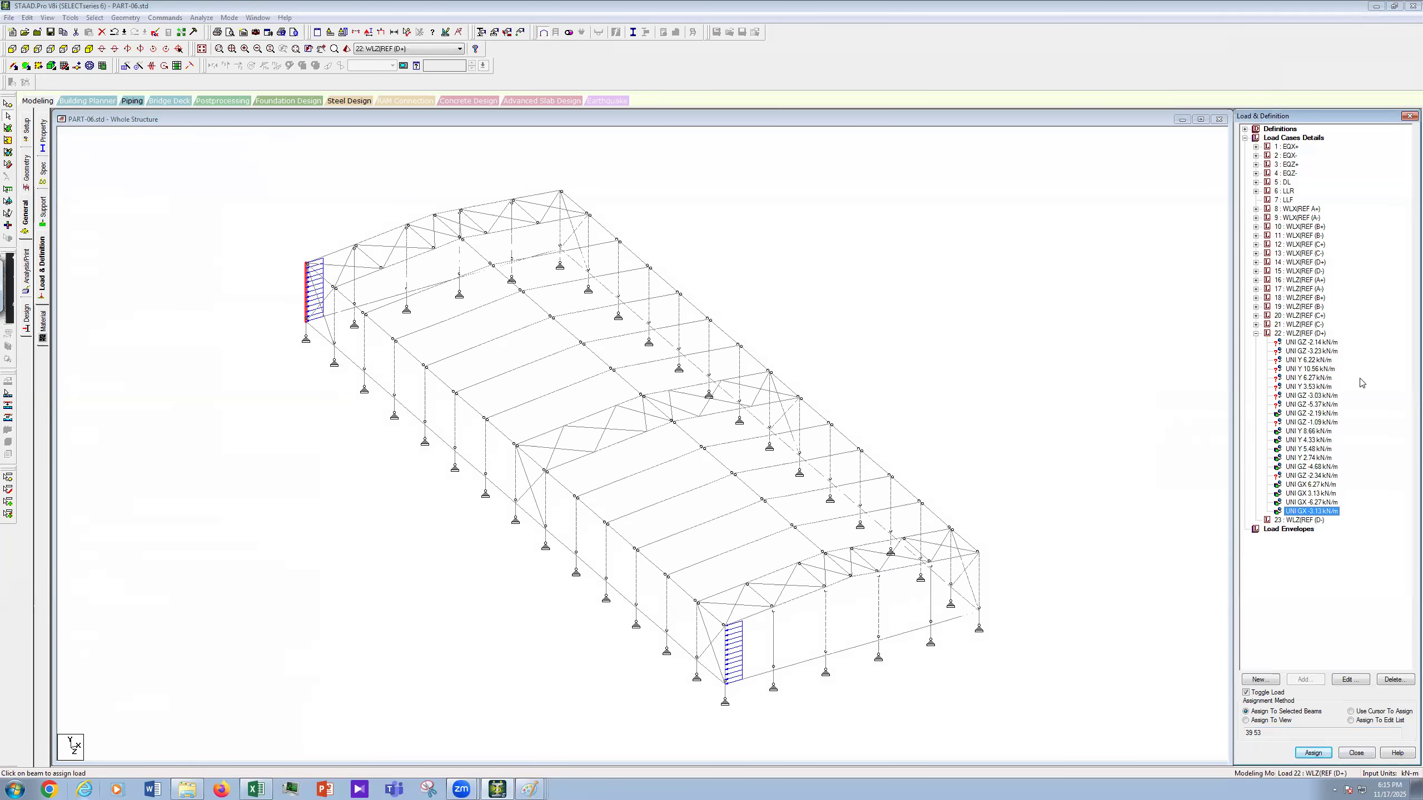
pyautogui.click(1320, 342)
pyautogui.click(1025, 350)
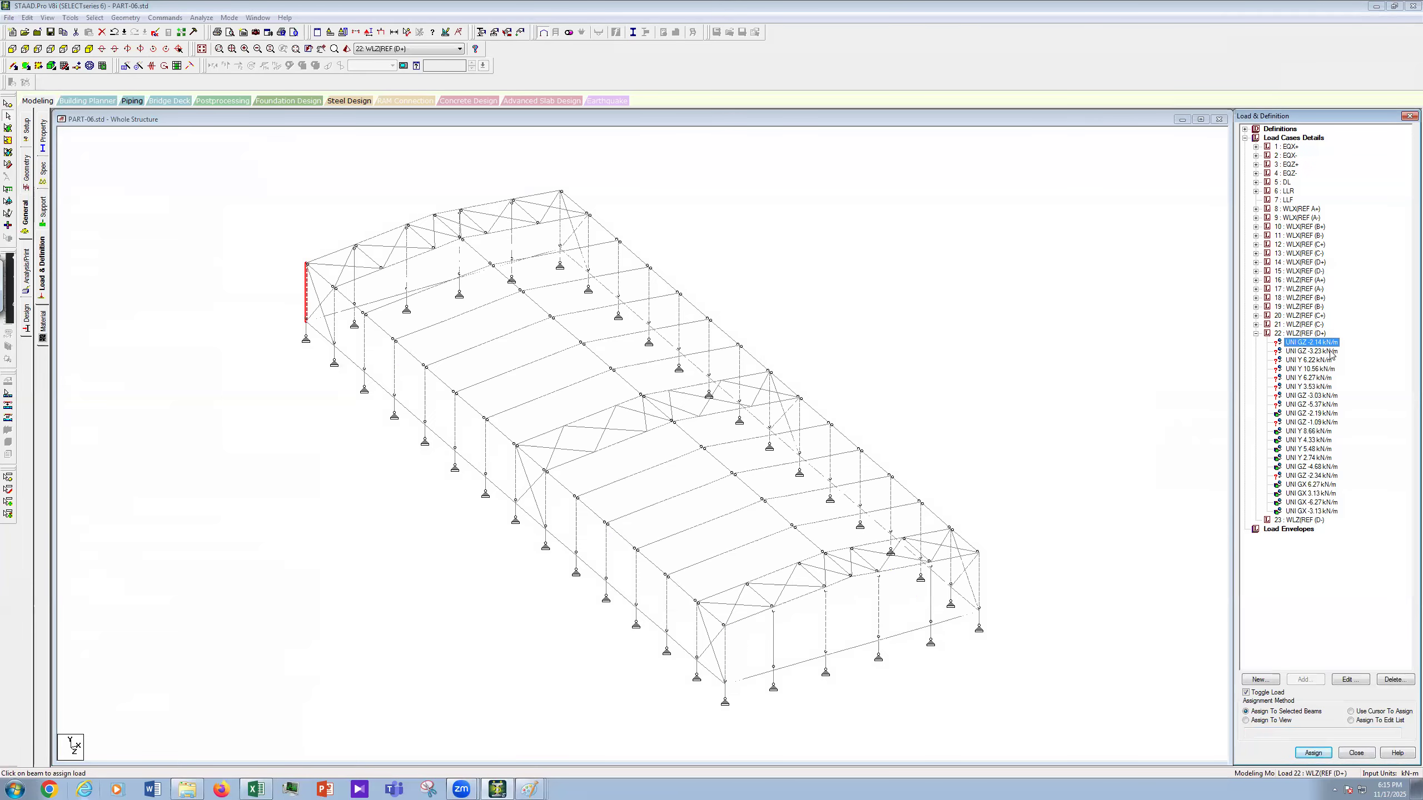
pyautogui.click(1321, 343)
pyautogui.click(725, 659)
pyautogui.click(1273, 713)
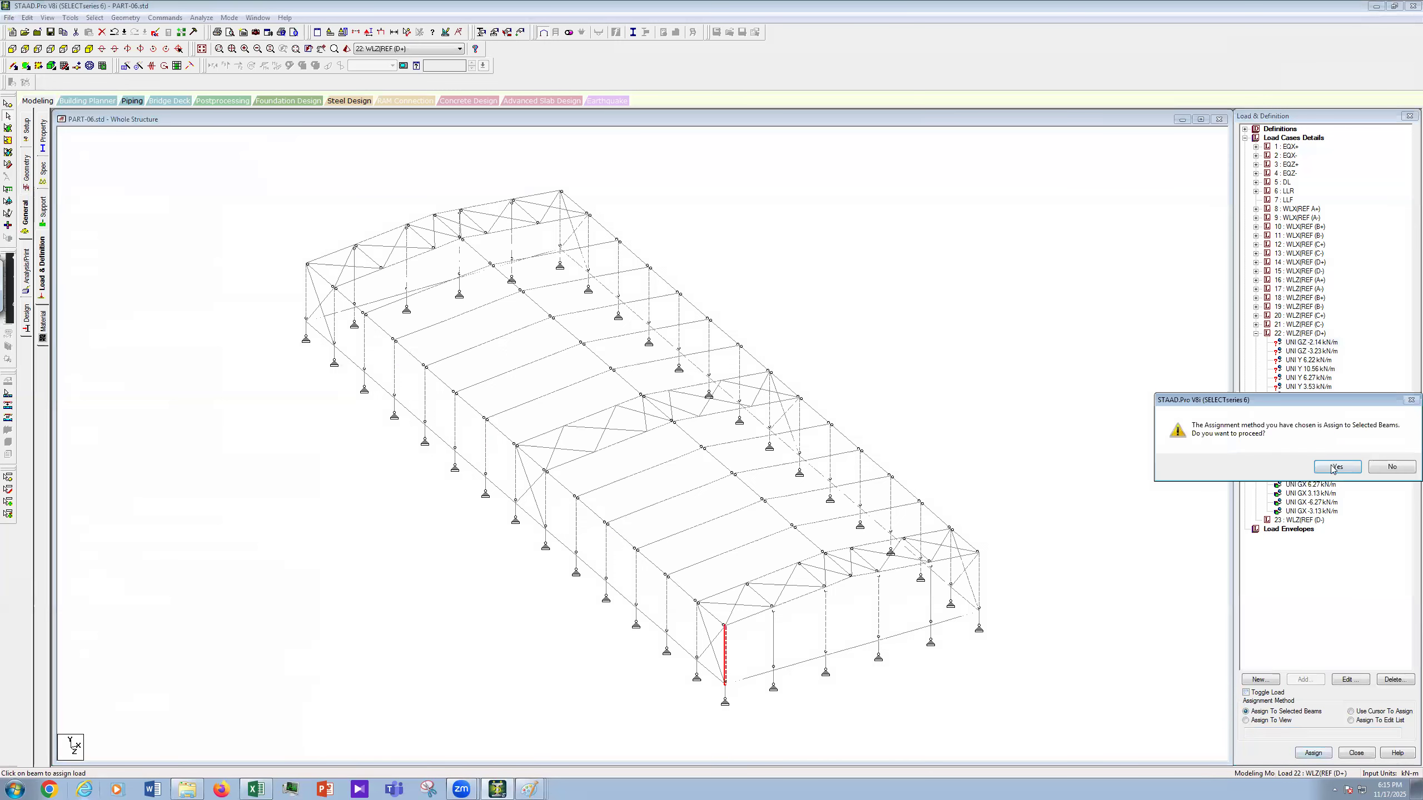
pyautogui.click(1332, 470)
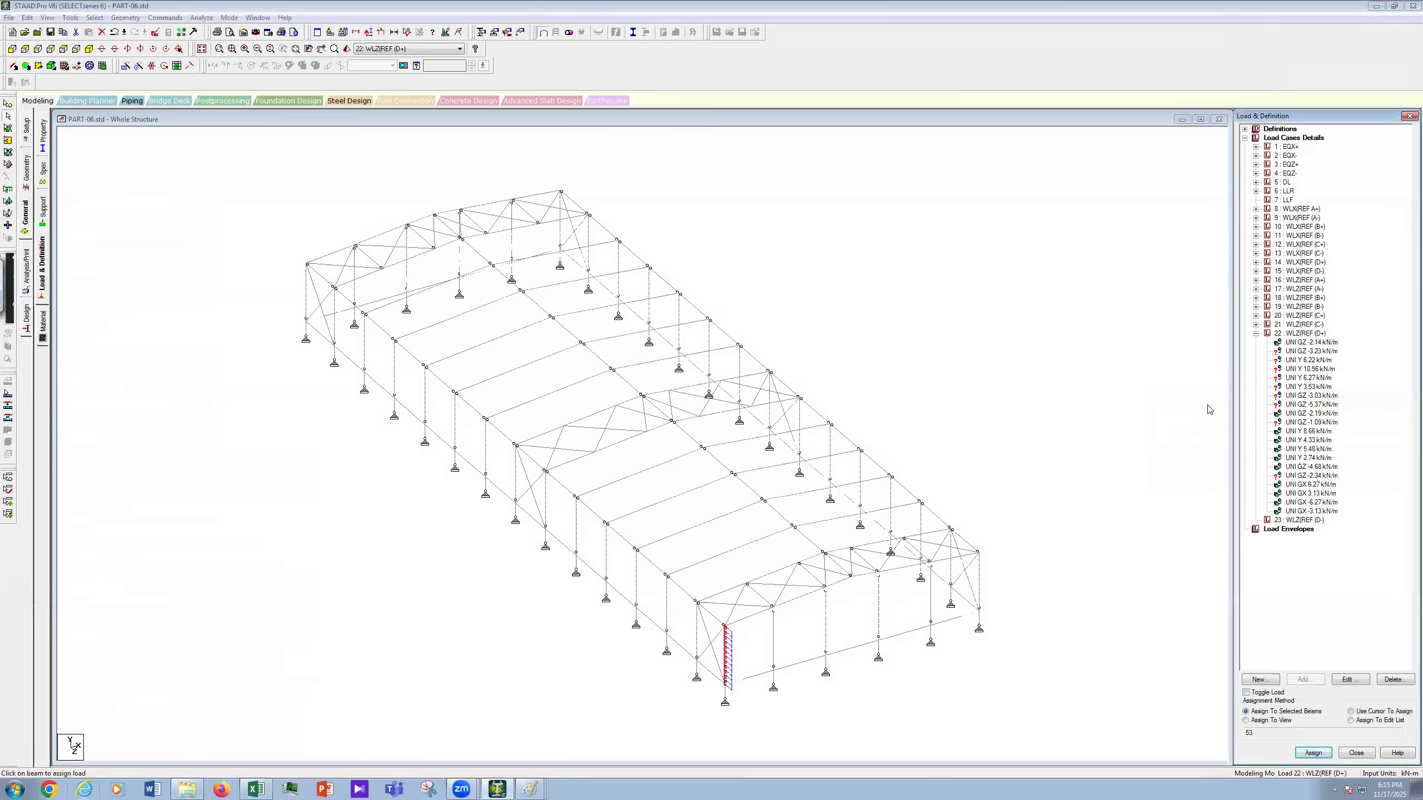
# Step: Assign the uniform GZ -3.23 kN/m load to front gable column 78 in load case 22
pyautogui.click(774, 644)
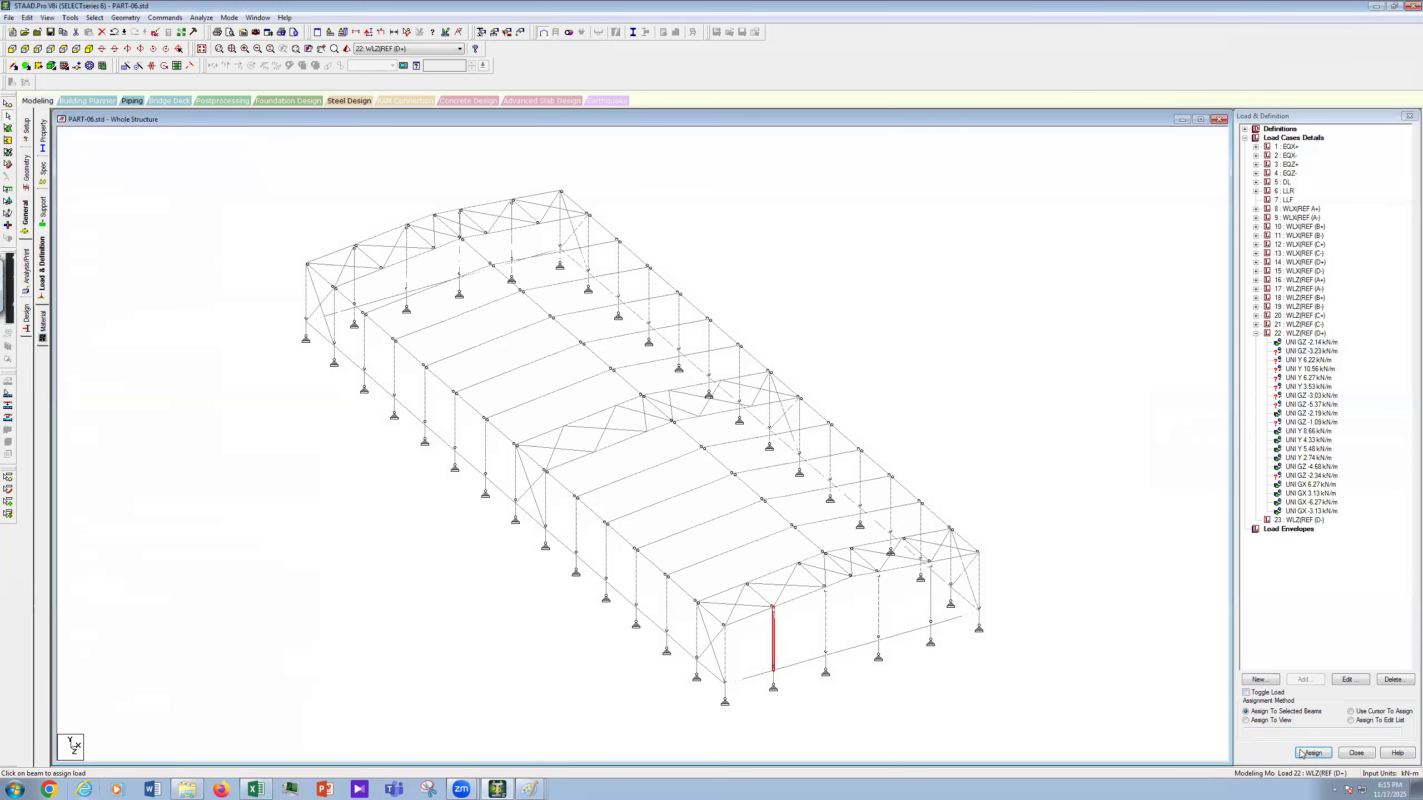
pyautogui.click(1343, 467)
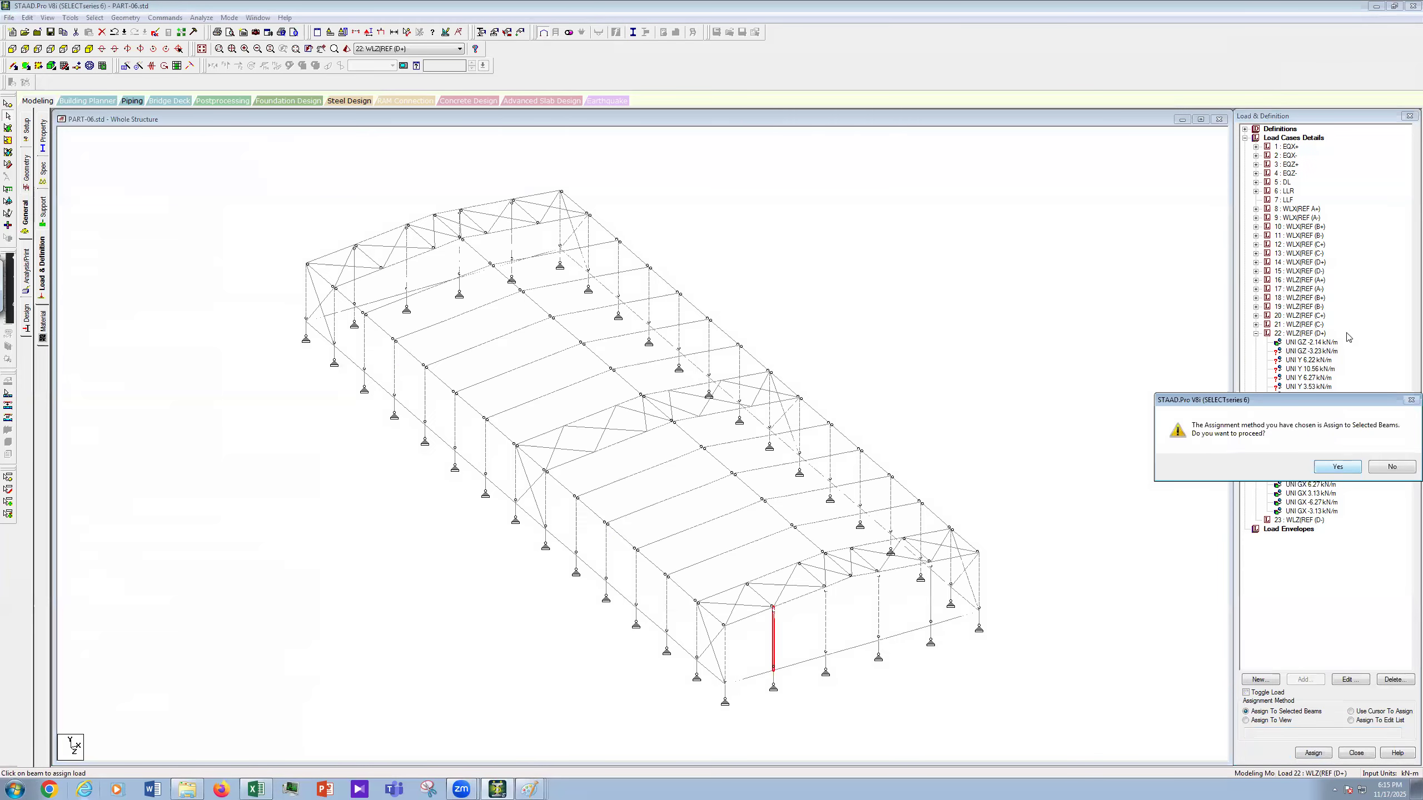
pyautogui.click(1310, 360)
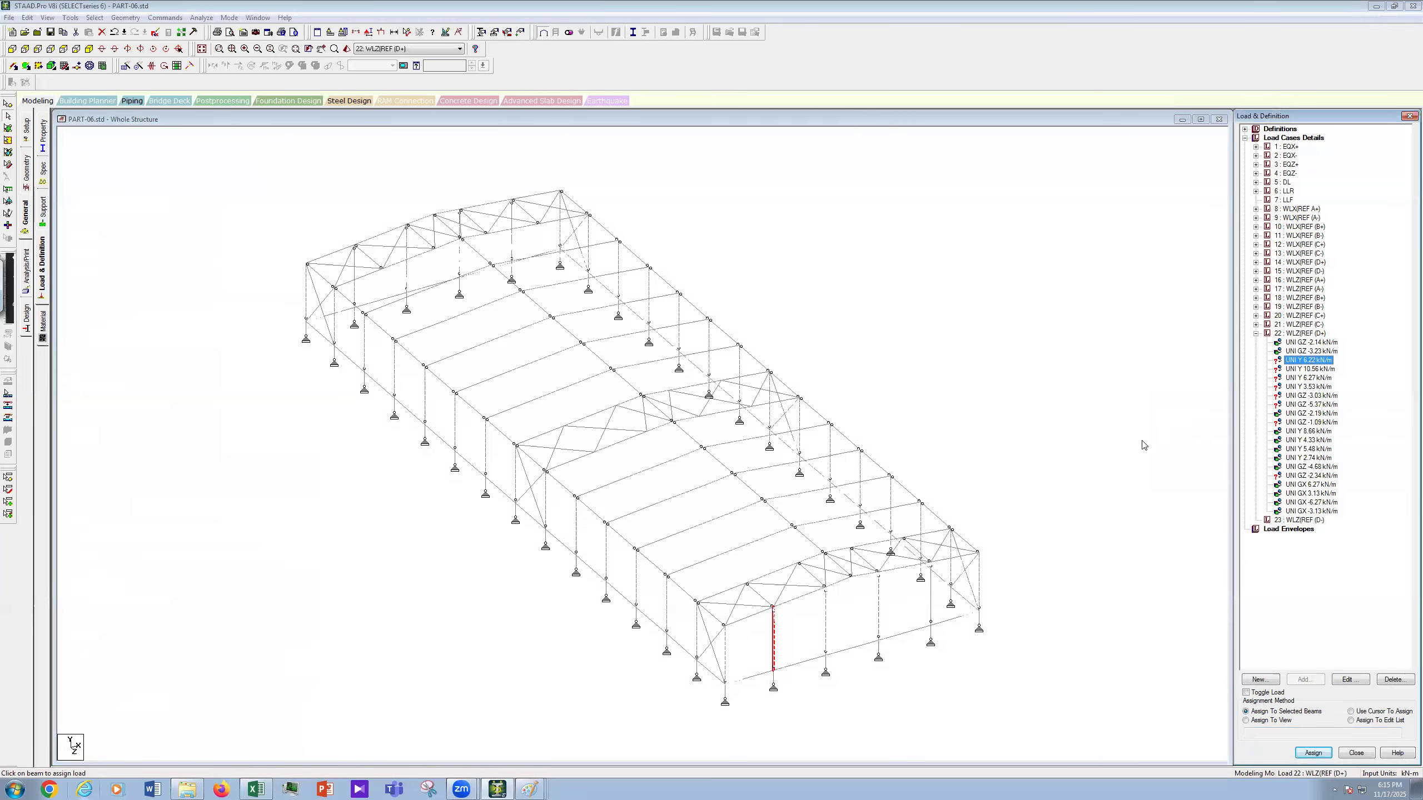
pyautogui.click(1310, 342)
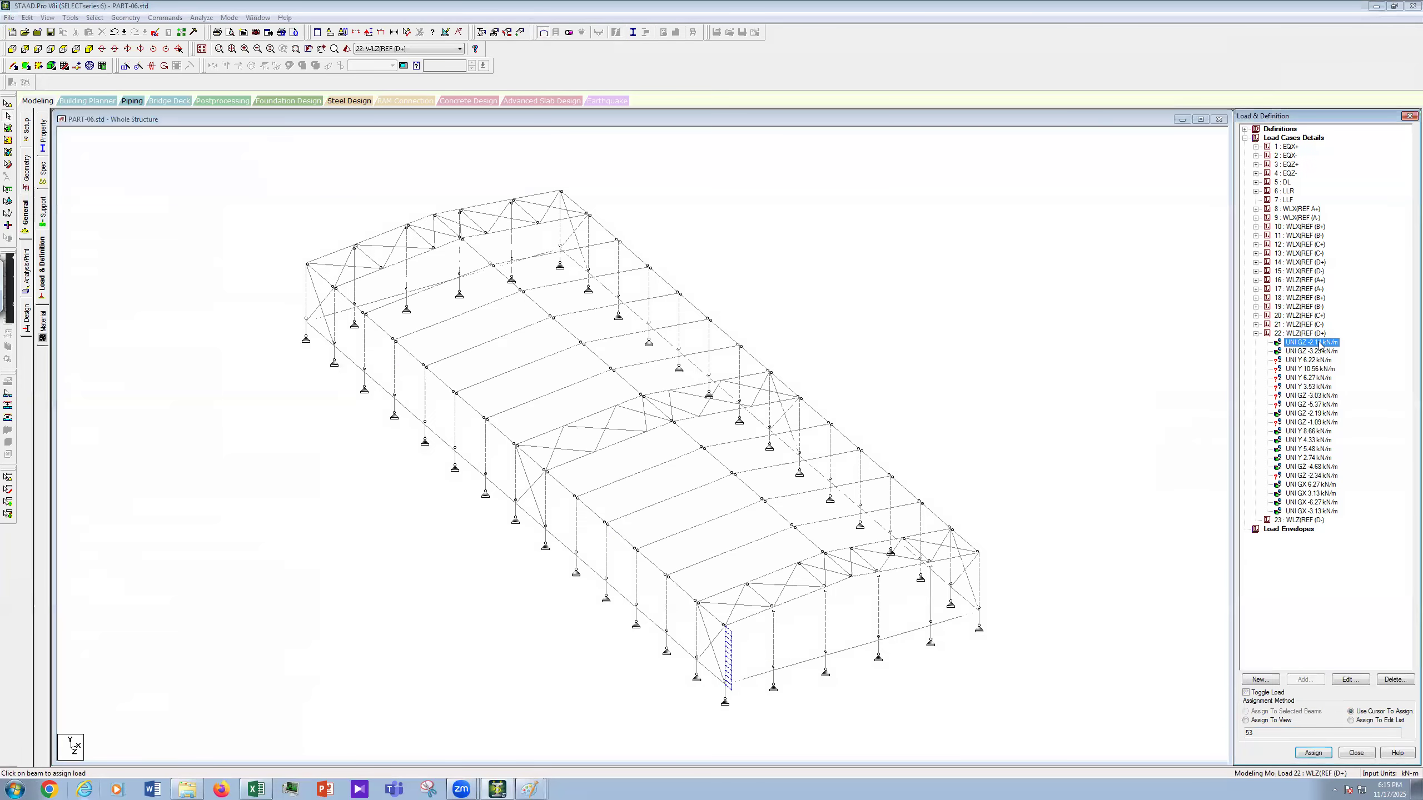
# Step: Assign the uniform Y 6.22 kN/m load to front gable rafter beam 77 in load case 22
pyautogui.press('Down')
pyautogui.press('Down')
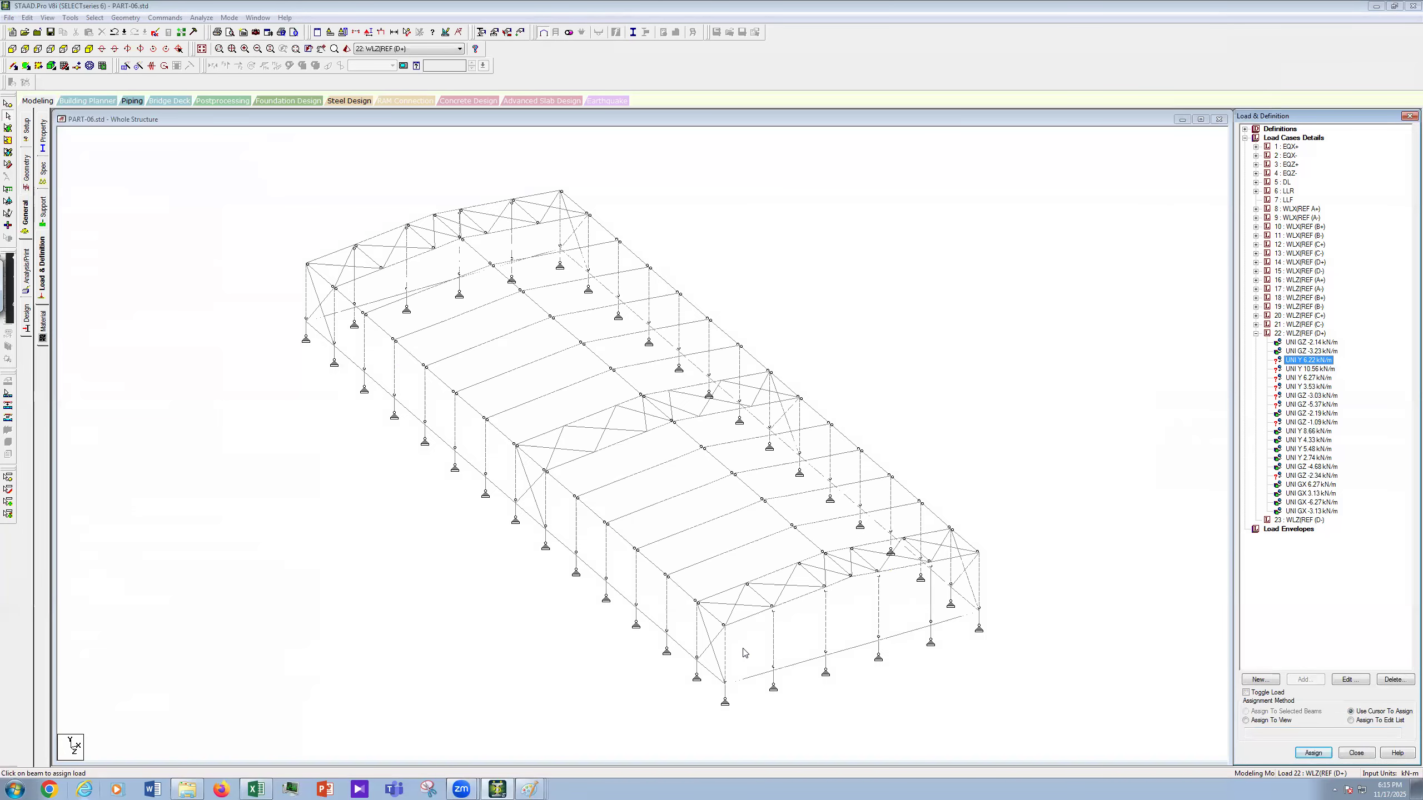
pyautogui.click(750, 616)
pyautogui.click(1245, 712)
pyautogui.click(1313, 752)
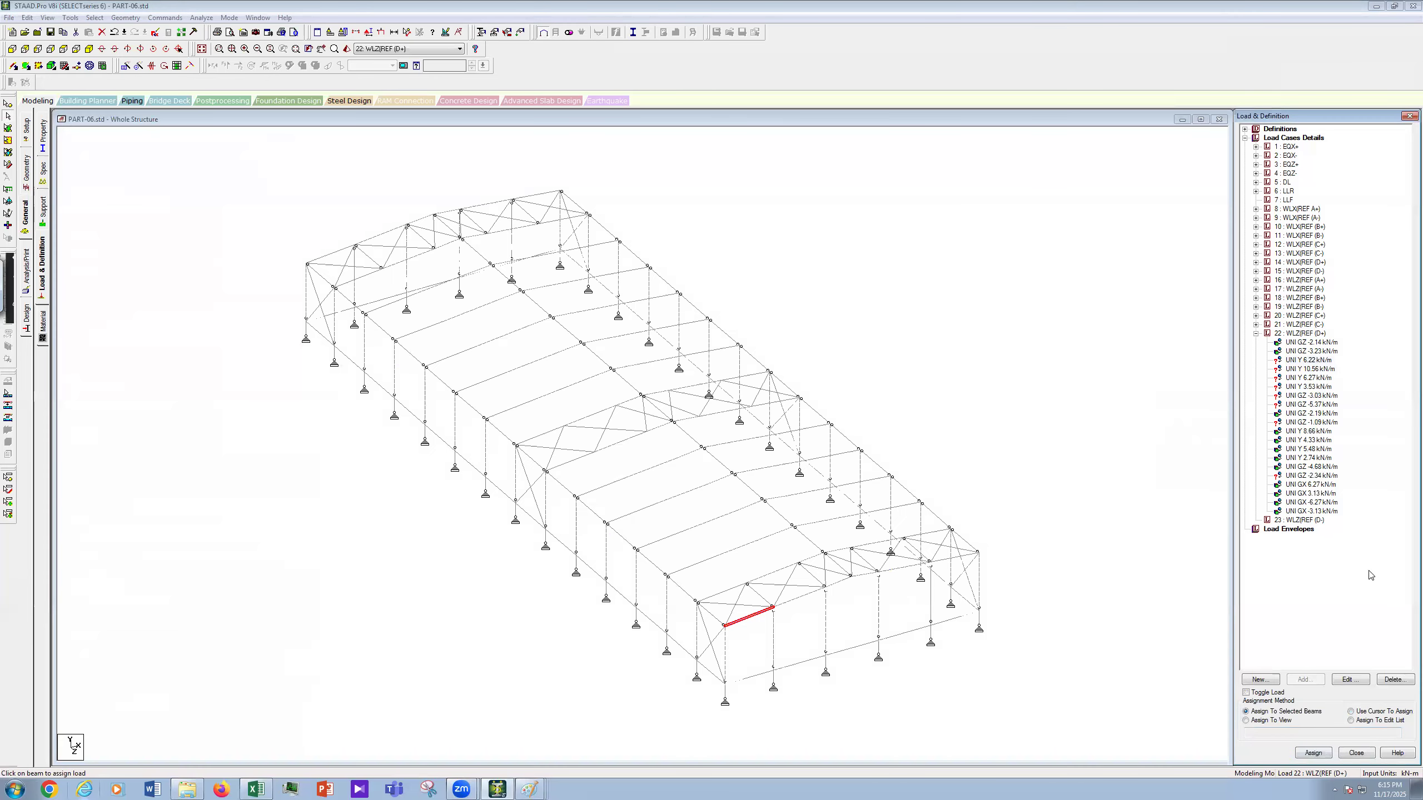
pyautogui.press('Return')
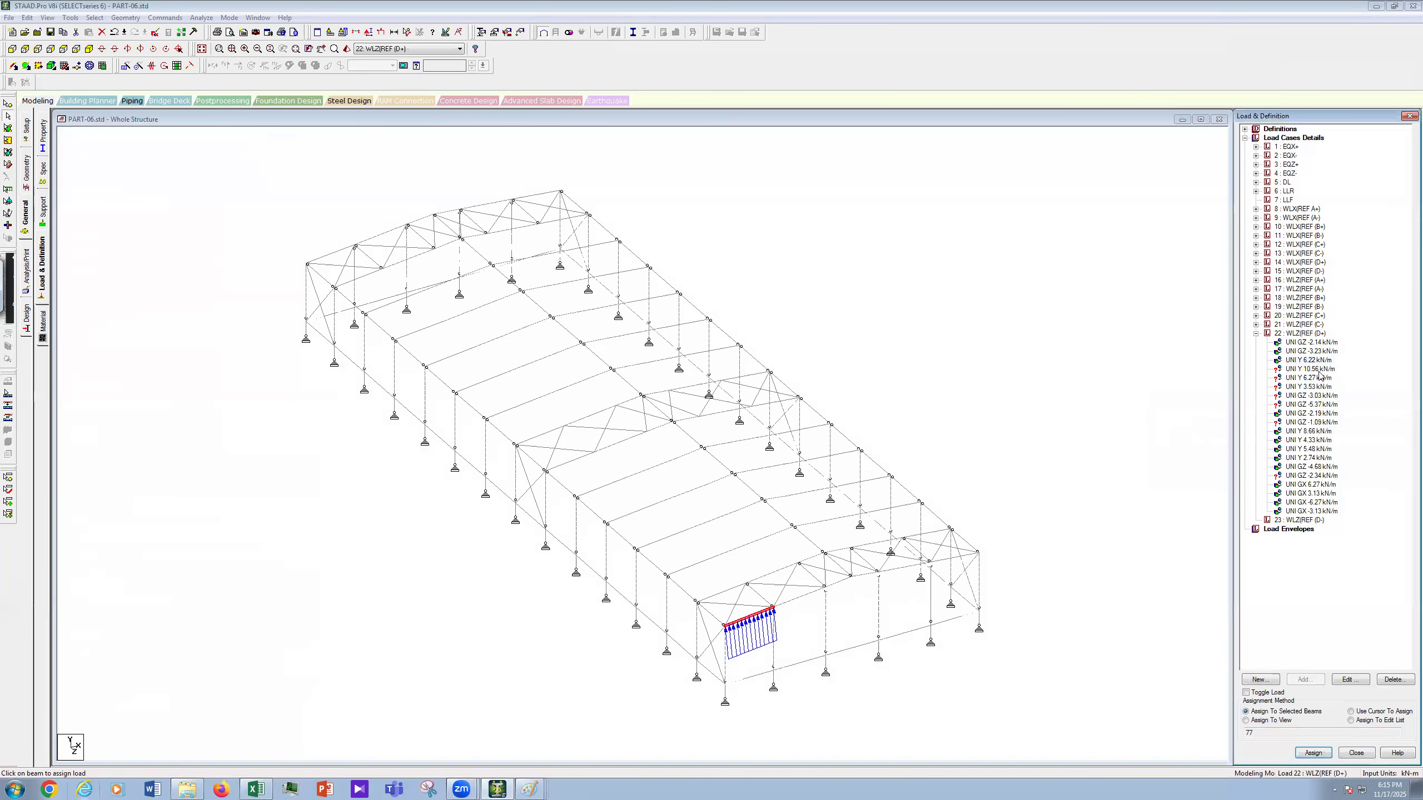
# Step: Assign the uniform Y 10.56 kN/m load to eave-end rafter beams 70, 89 and 95 of the three frames behind the front gable
pyautogui.press('Down')
pyautogui.click(712, 598)
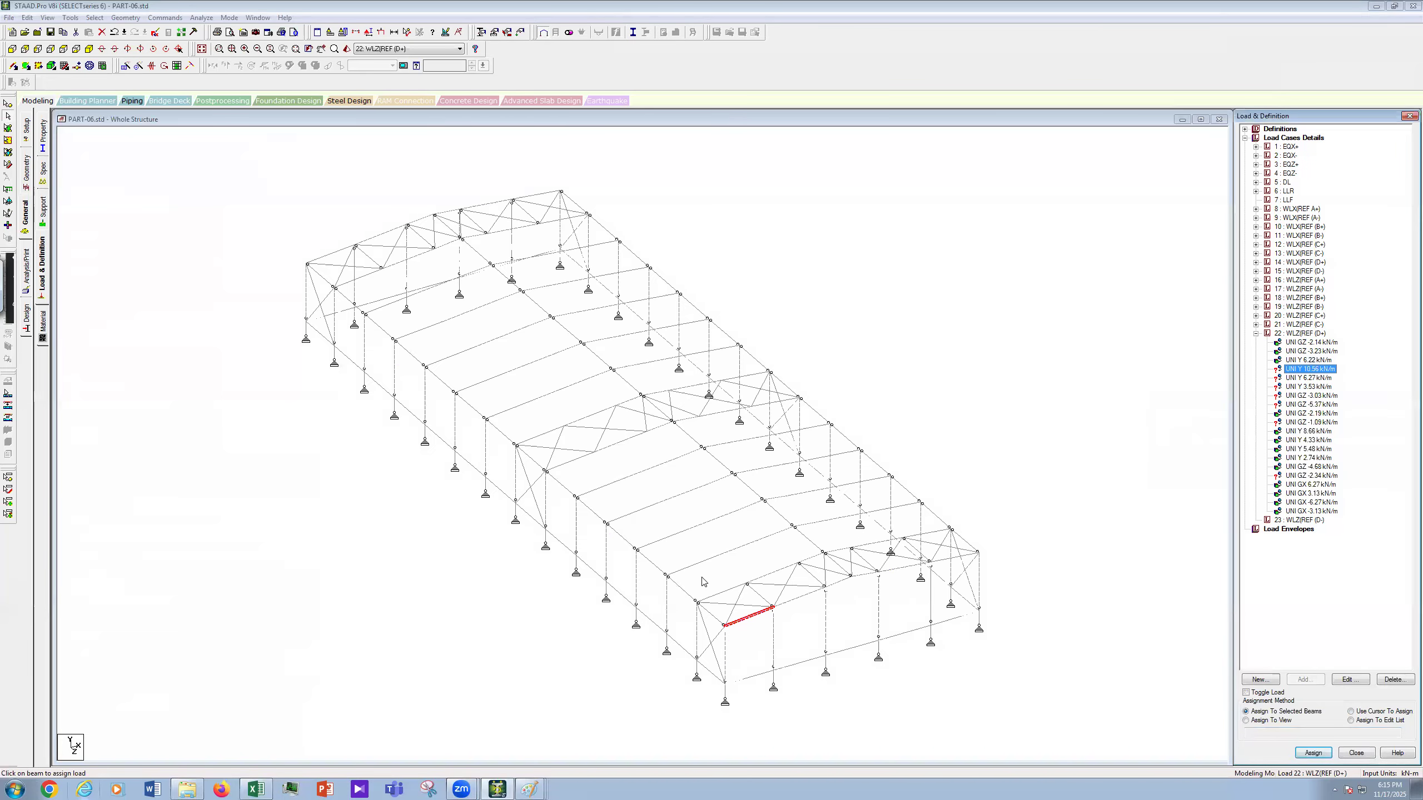
pyautogui.keyDown('ctrl'); pyautogui.click(667, 539); pyautogui.keyUp('ctrl')
pyautogui.click(1317, 752)
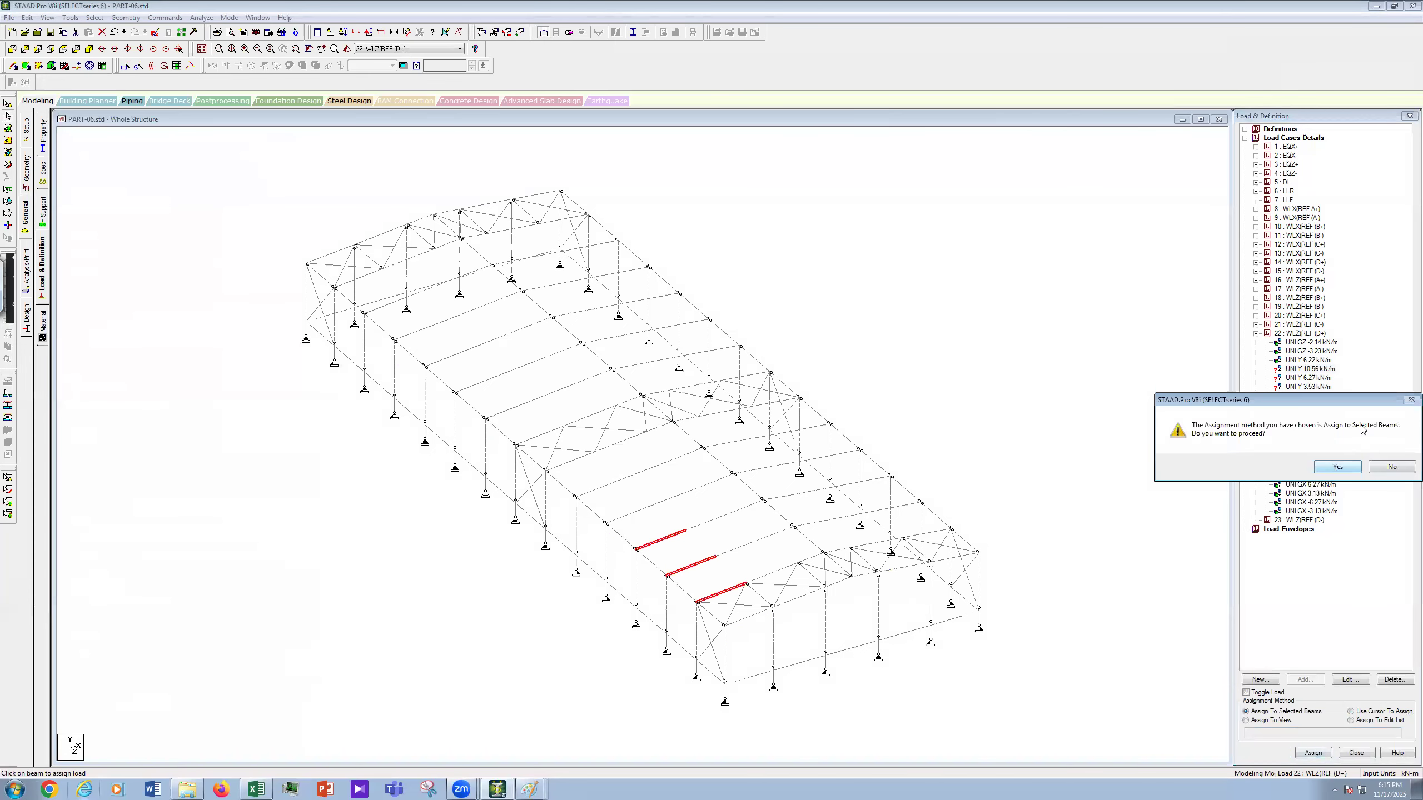
pyautogui.press('Return')
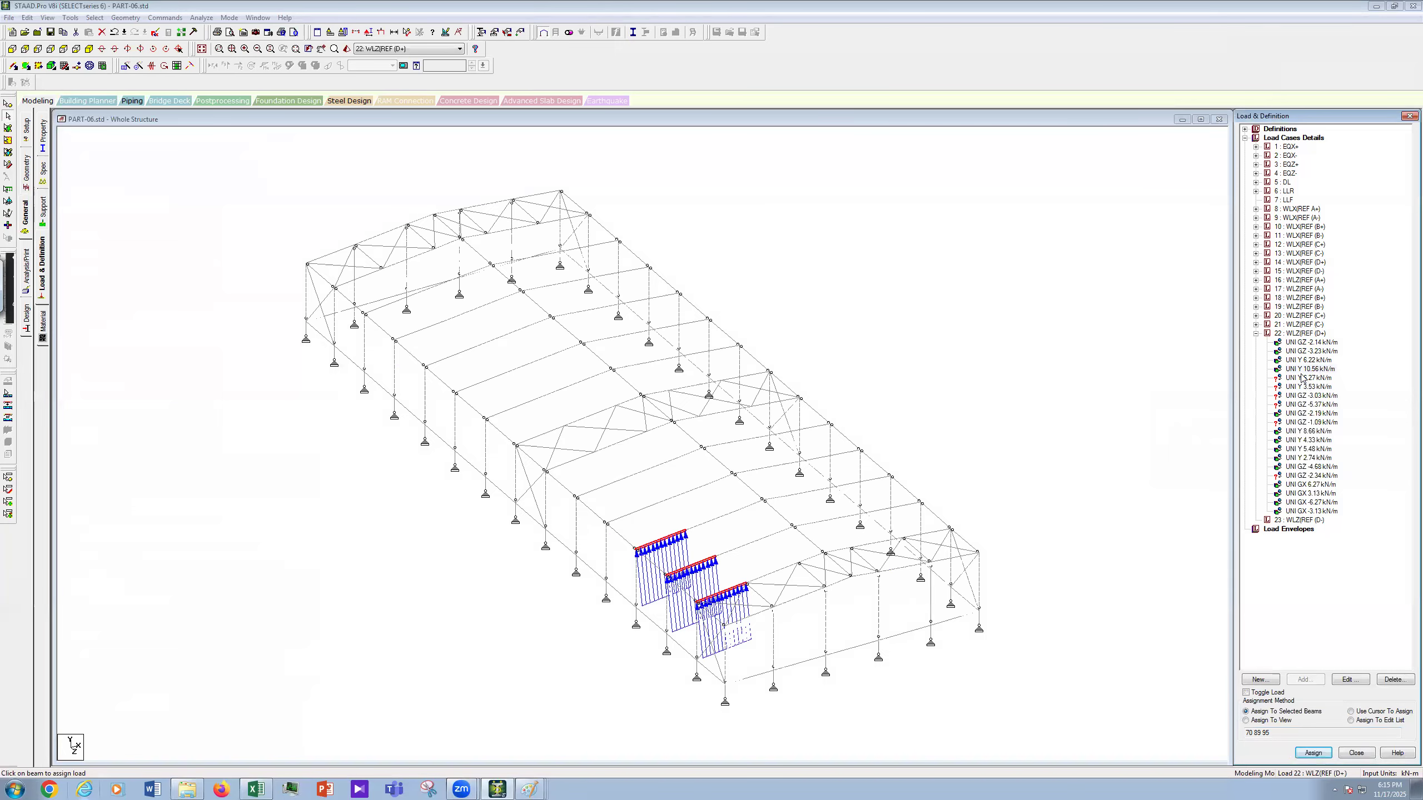
# Step: Assign the uniform Y 6.27 kN/m load to the ten eave-end rafter beams 101, 107, 113, 119, 125, 131, 137, 143, 149 and 155
pyautogui.click(1308, 378)
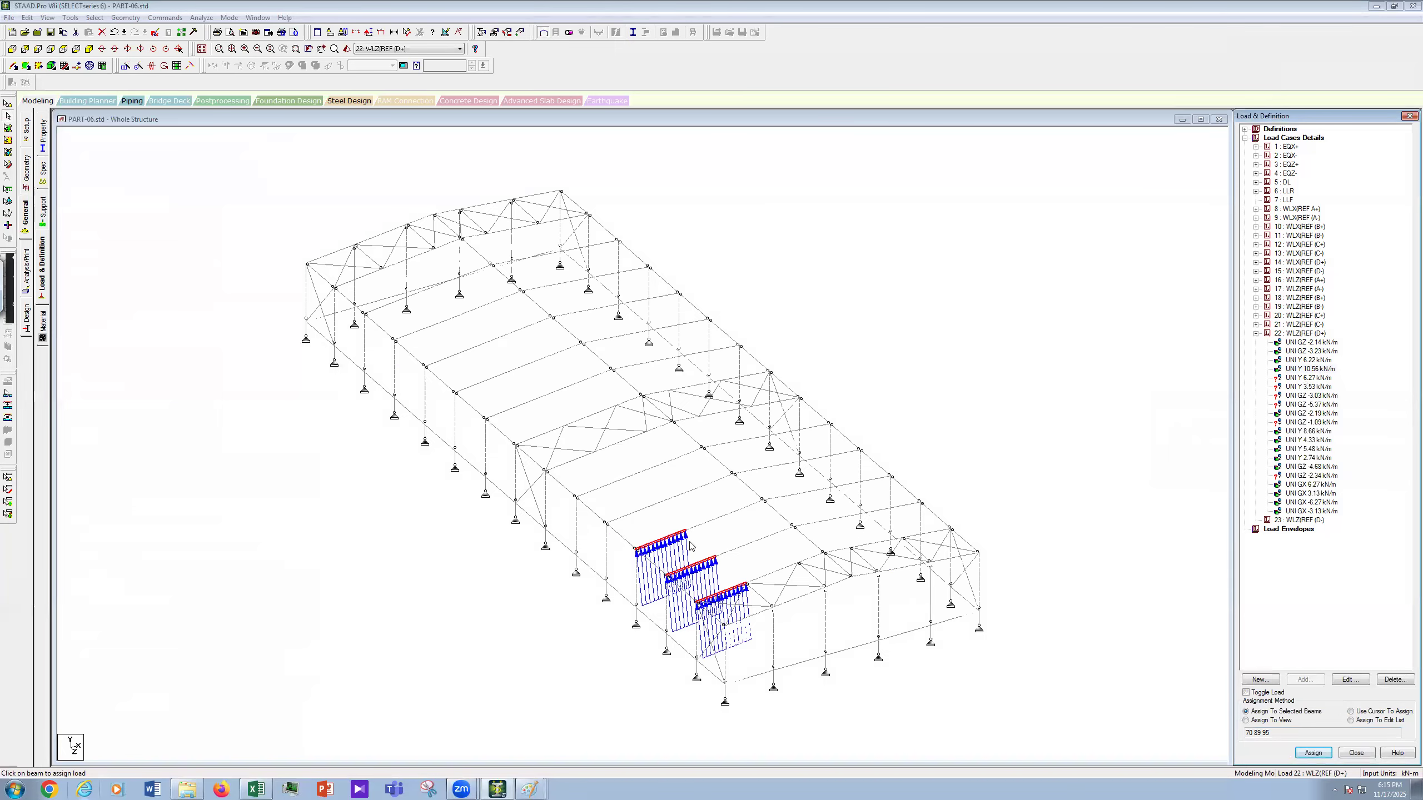
pyautogui.click(620, 516)
pyautogui.keyDown('ctrl'); pyautogui.click(598, 489); pyautogui.keyUp('ctrl')
pyautogui.keyDown('ctrl'); pyautogui.click(569, 461); pyautogui.keyUp('ctrl')
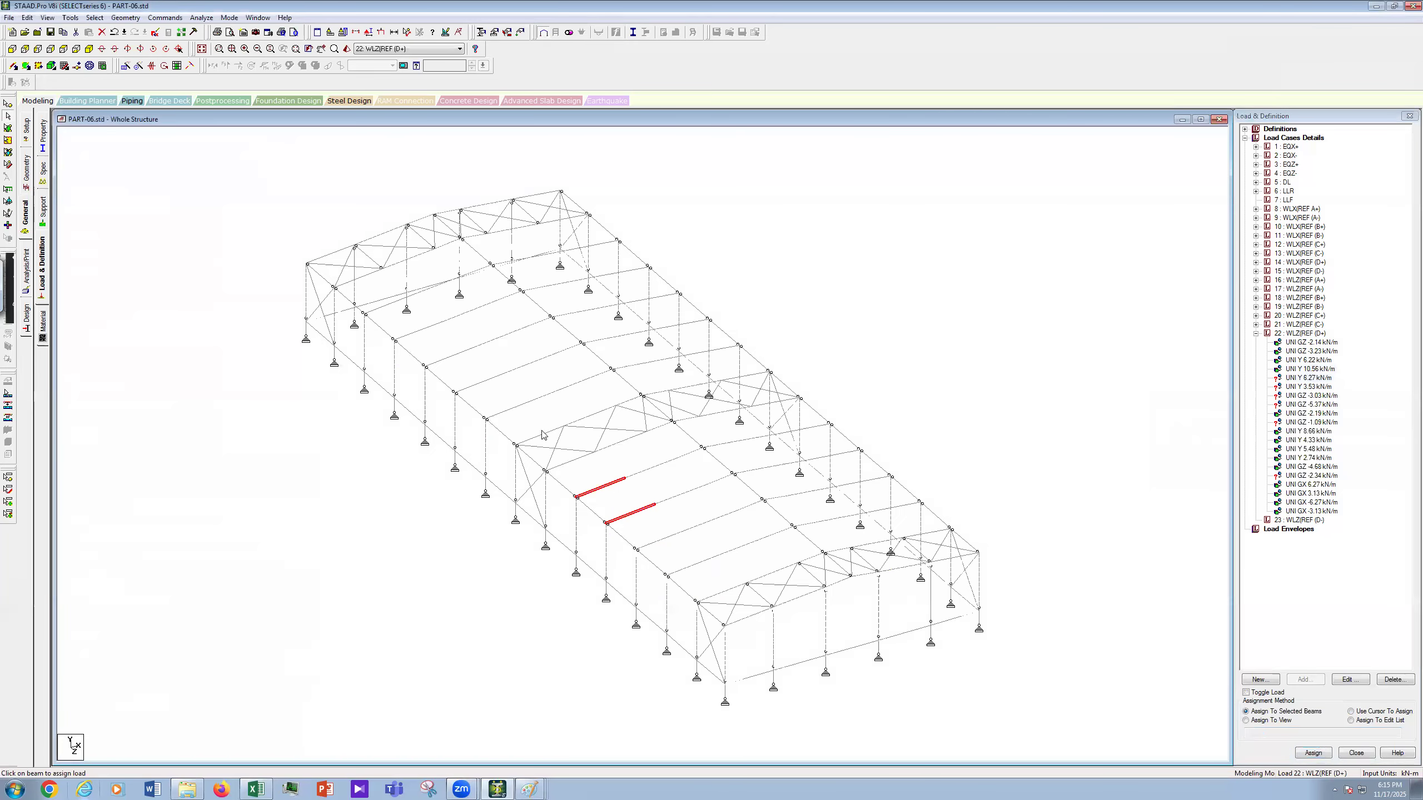
pyautogui.keyDown('ctrl'); pyautogui.click(539, 436); pyautogui.keyUp('ctrl')
pyautogui.keyDown('ctrl'); pyautogui.click(508, 409); pyautogui.keyUp('ctrl')
pyautogui.keyDown('ctrl'); pyautogui.click(455, 372); pyautogui.keyUp('ctrl')
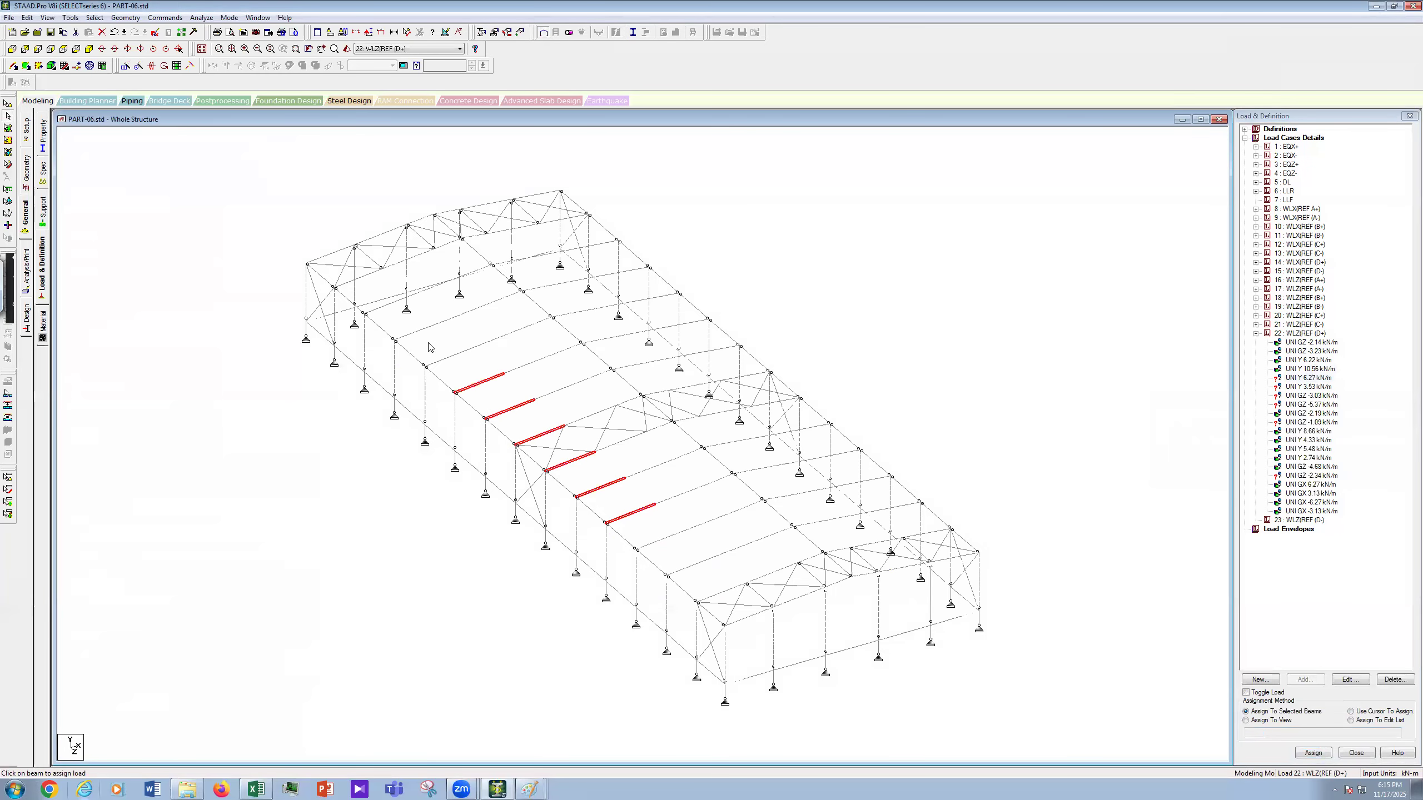
pyautogui.keyDown('ctrl'); pyautogui.click(367, 274); pyautogui.keyUp('ctrl')
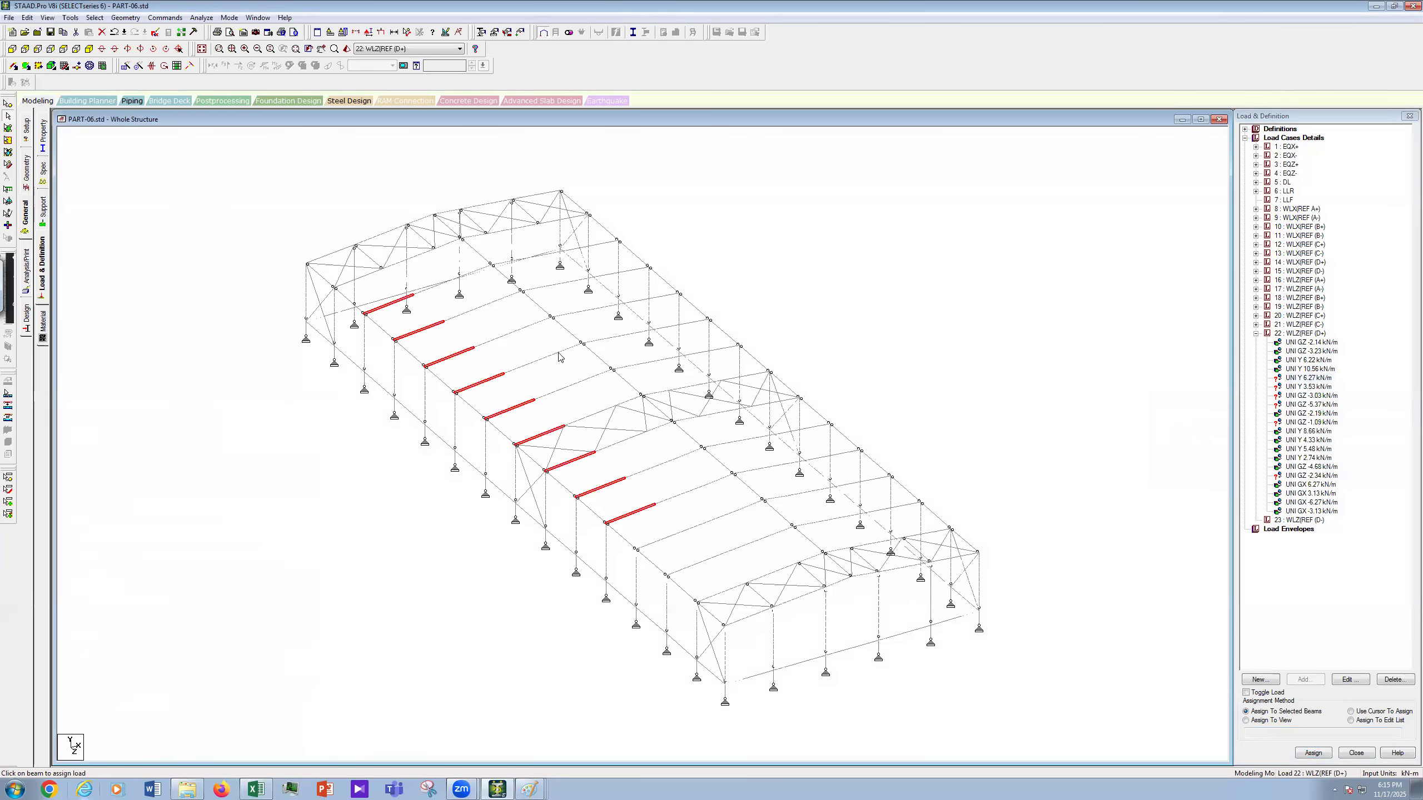
pyautogui.click(1313, 753)
pyautogui.click(1338, 467)
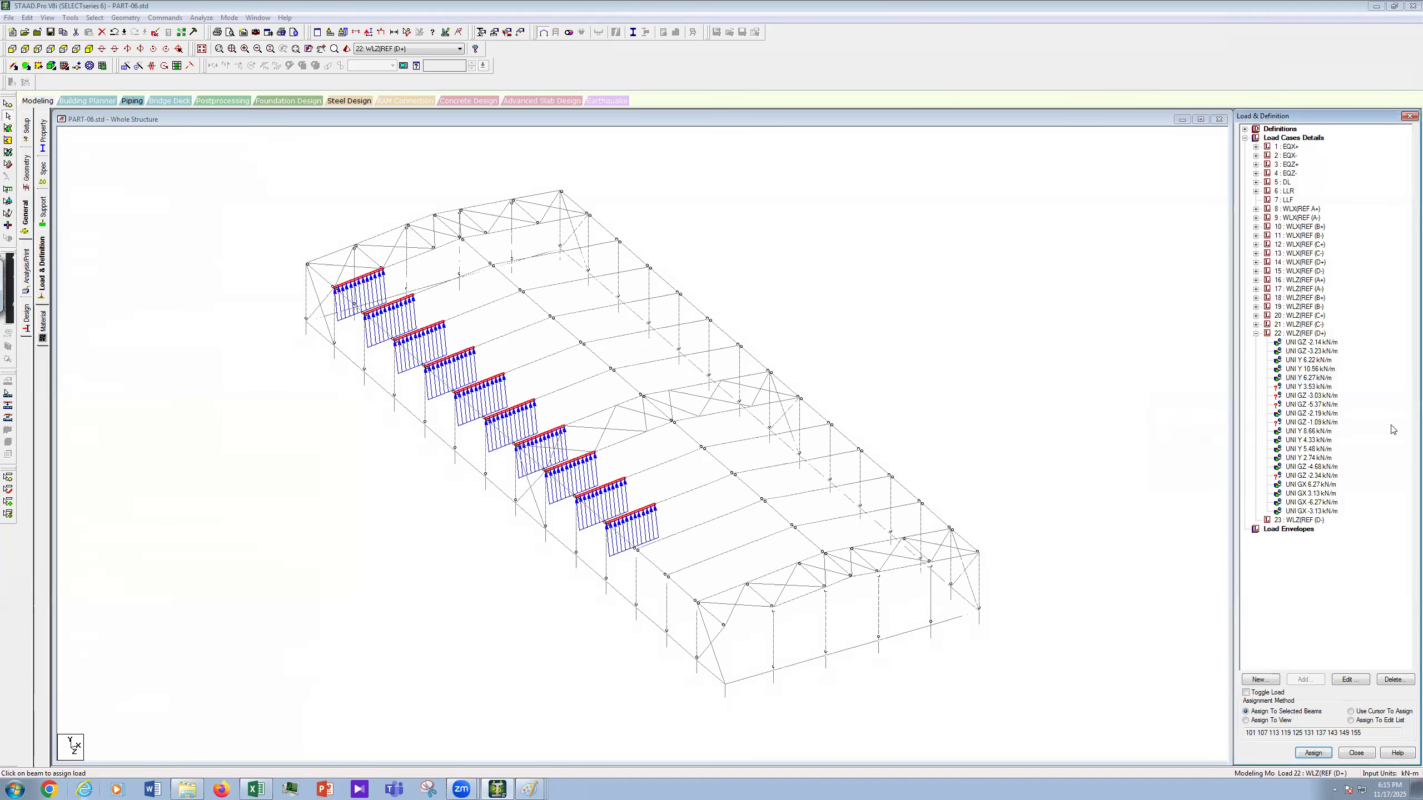
# Step: Assign the uniform Y 3.53 kN/m load to rear gable rafter beam 161 in load case 22
pyautogui.click(1300, 387)
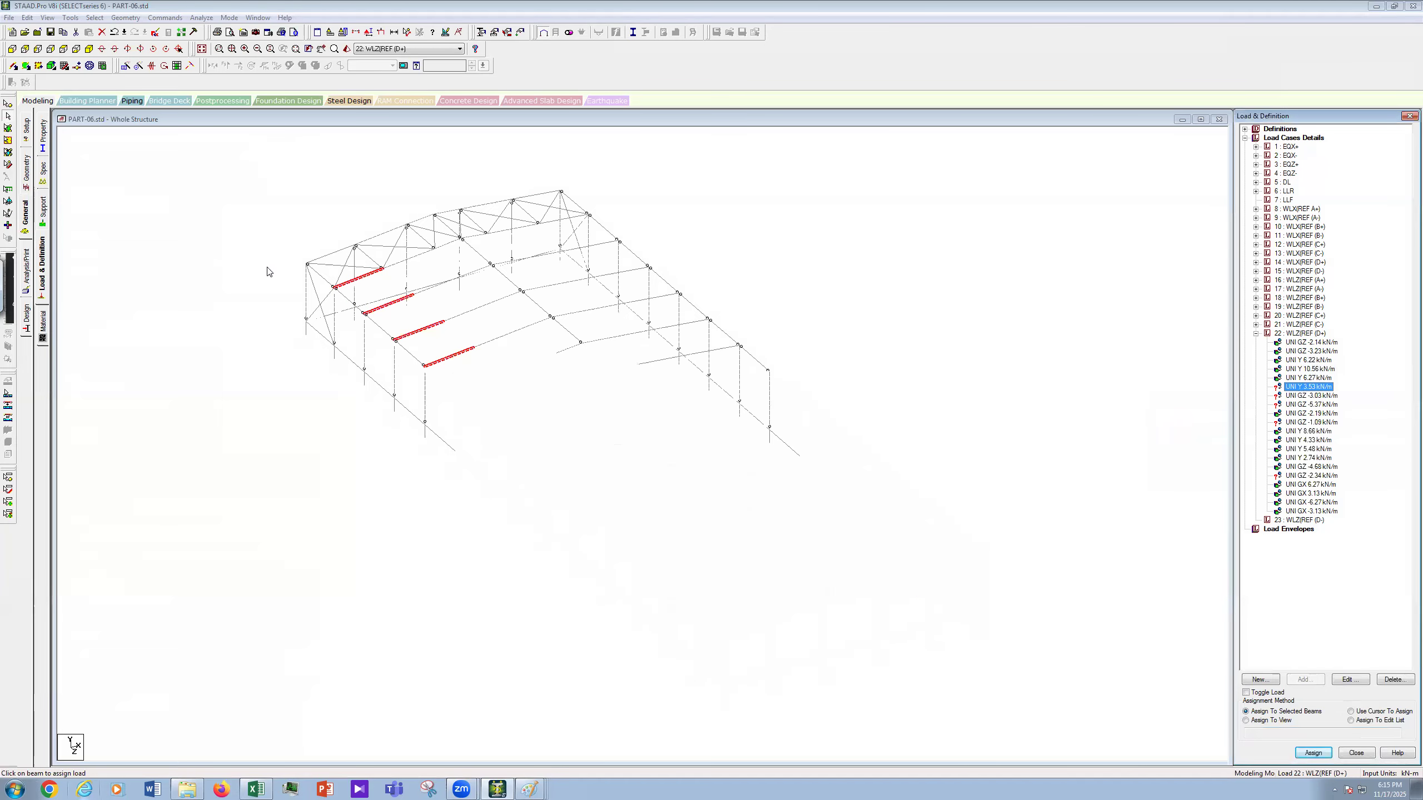
pyautogui.click(331, 255)
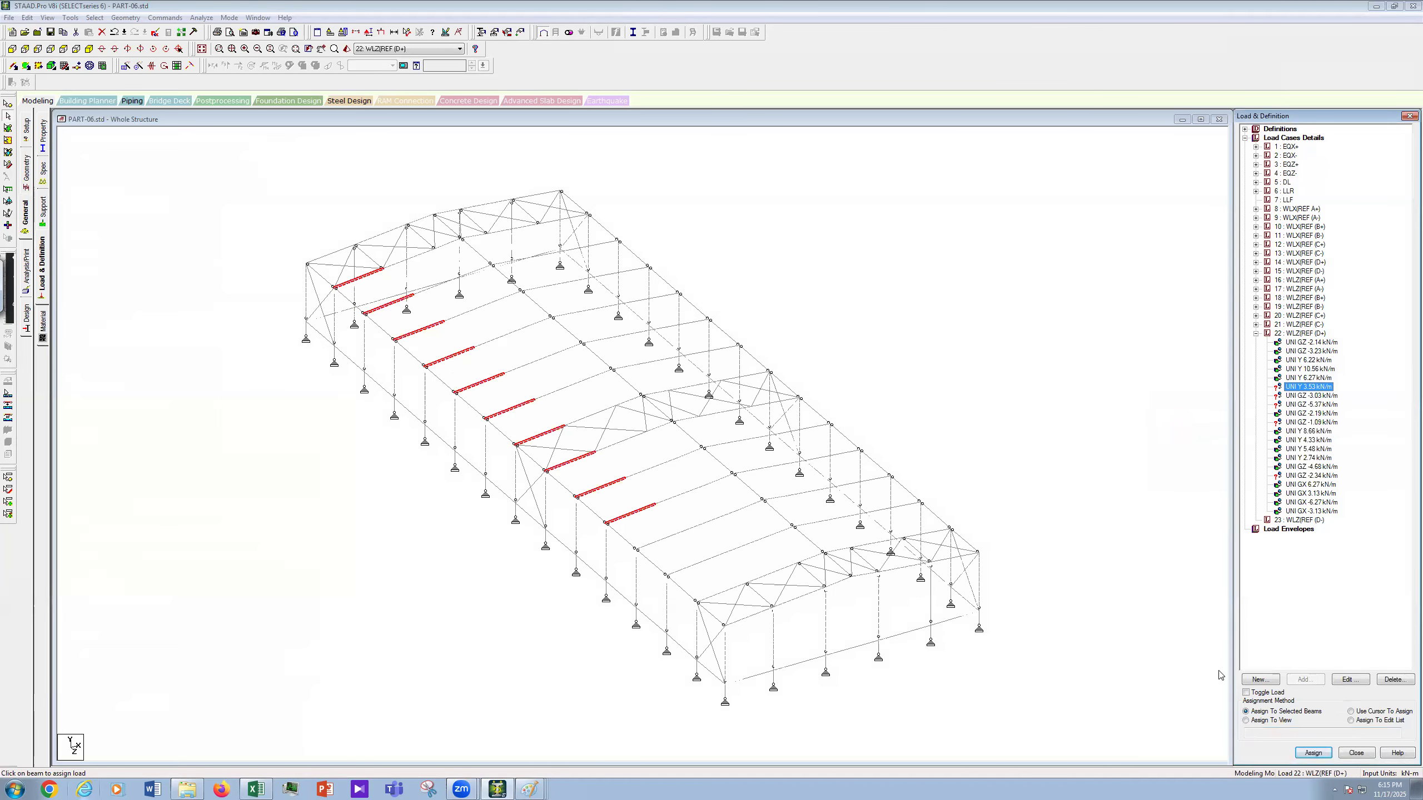
pyautogui.click(1326, 749)
pyautogui.click(1342, 468)
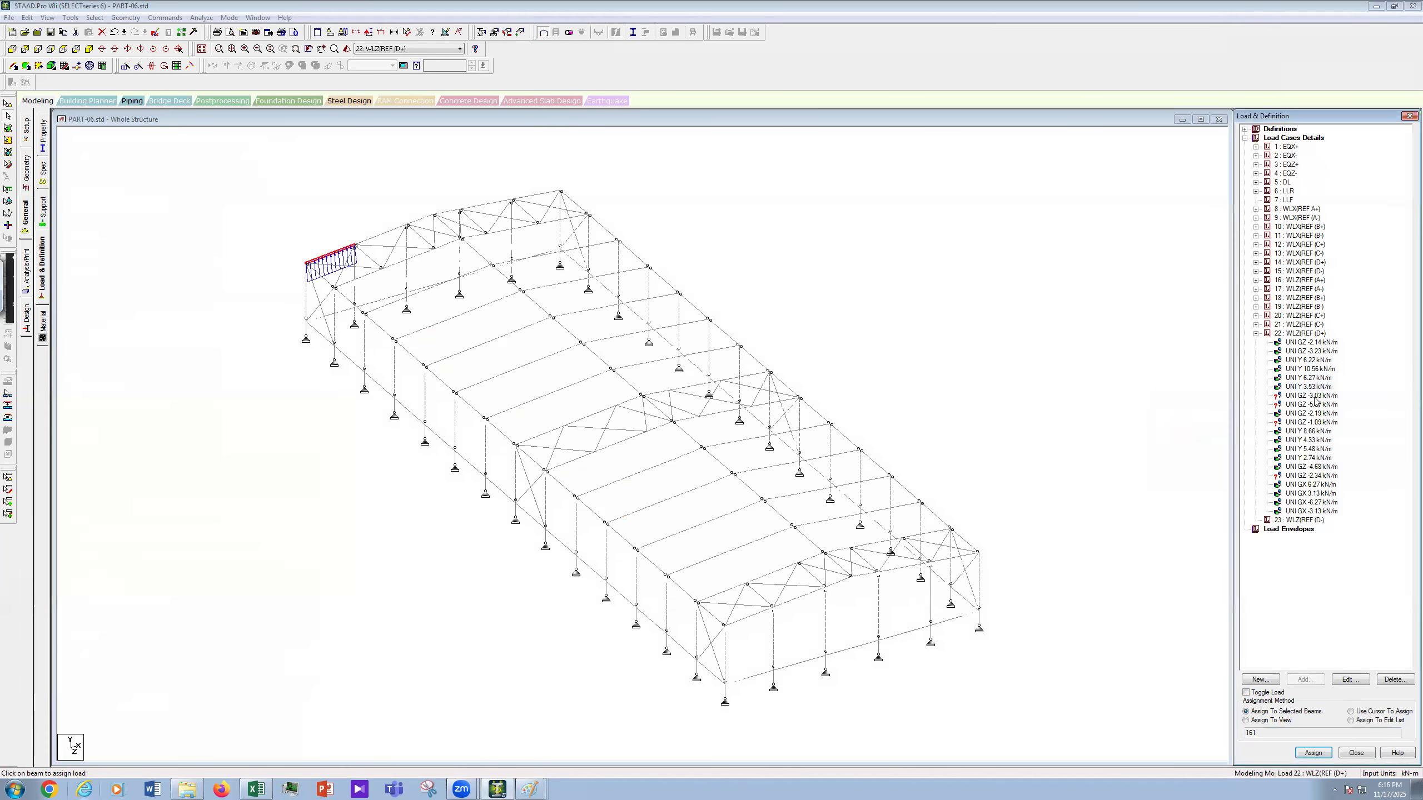
# Step: Assign the uniform GZ -3.03 kN/m load to the rear corner column below rafter beam 161
pyautogui.click(1313, 396)
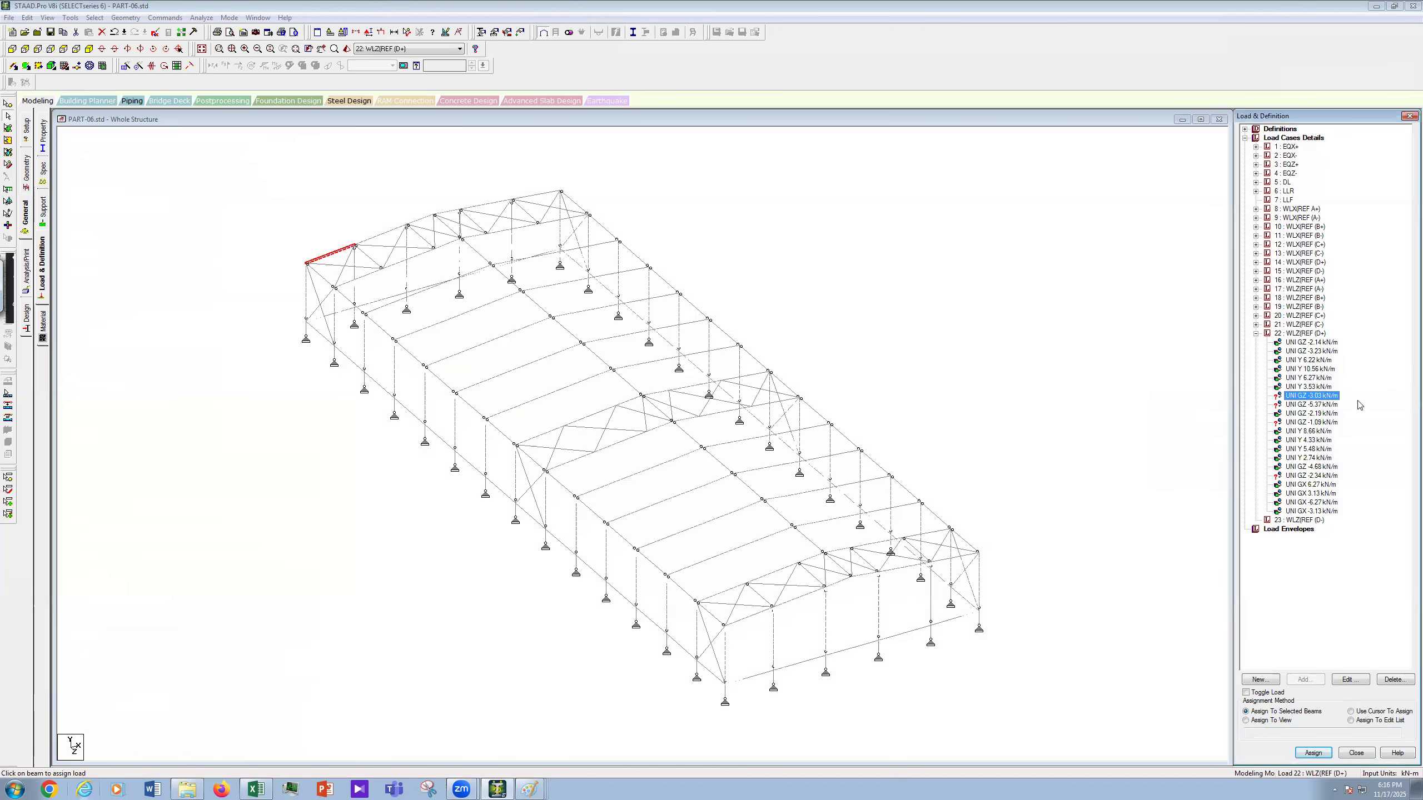
pyautogui.click(1312, 396)
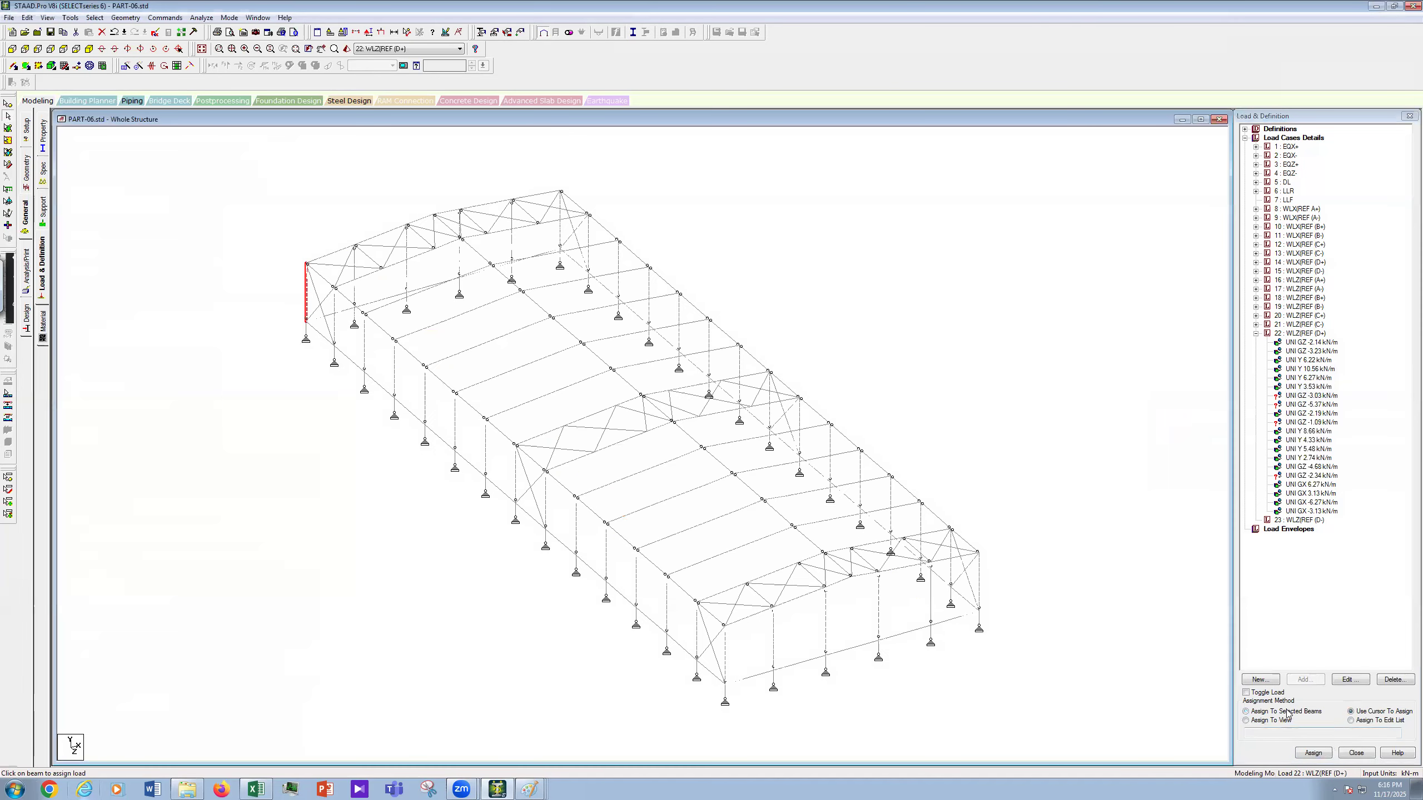
pyautogui.click(1288, 712)
pyautogui.click(1313, 753)
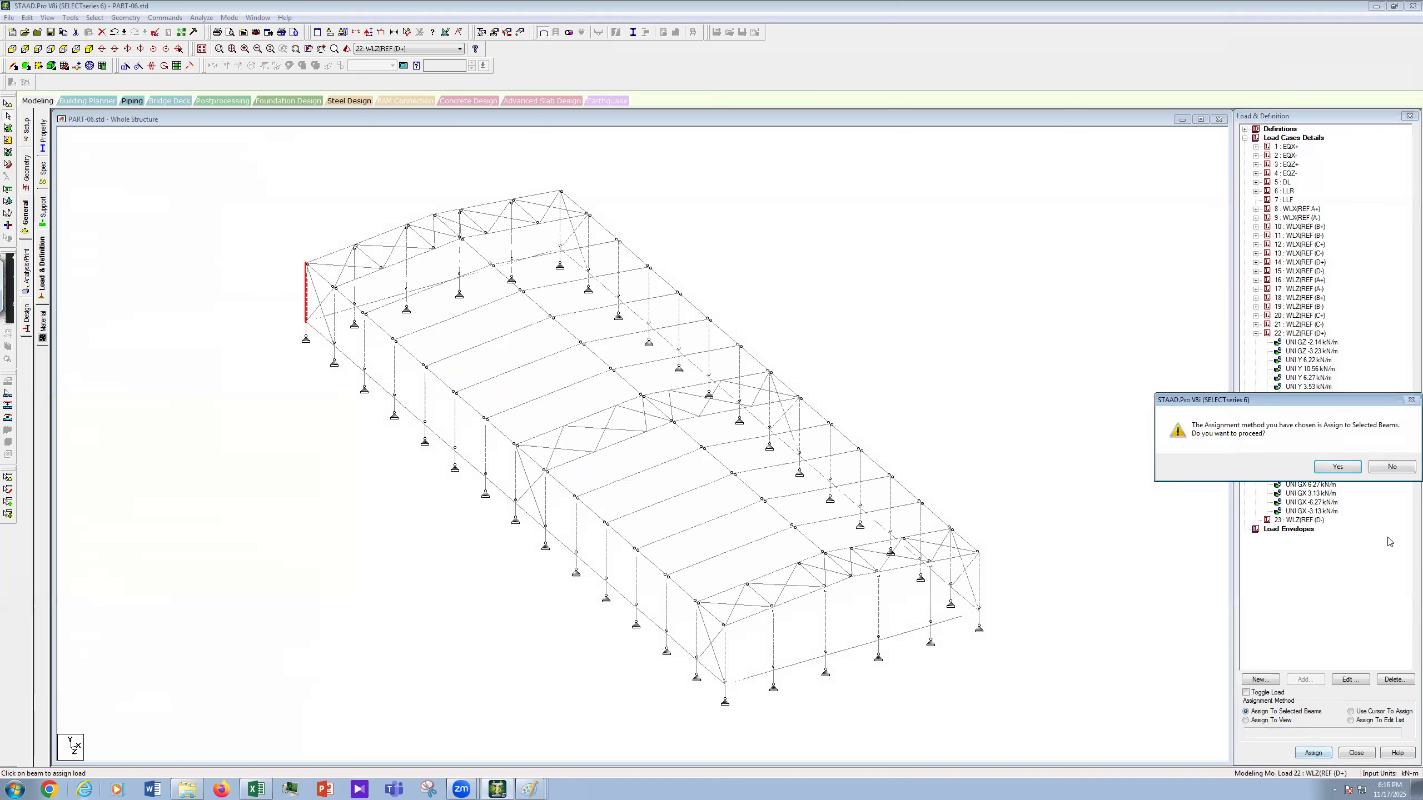
pyautogui.click(1338, 474)
# Step: Assign the uniform GZ -5.37 kN/m load to rear gable column 162 in load case 22
pyautogui.click(1313, 405)
pyautogui.click(354, 298)
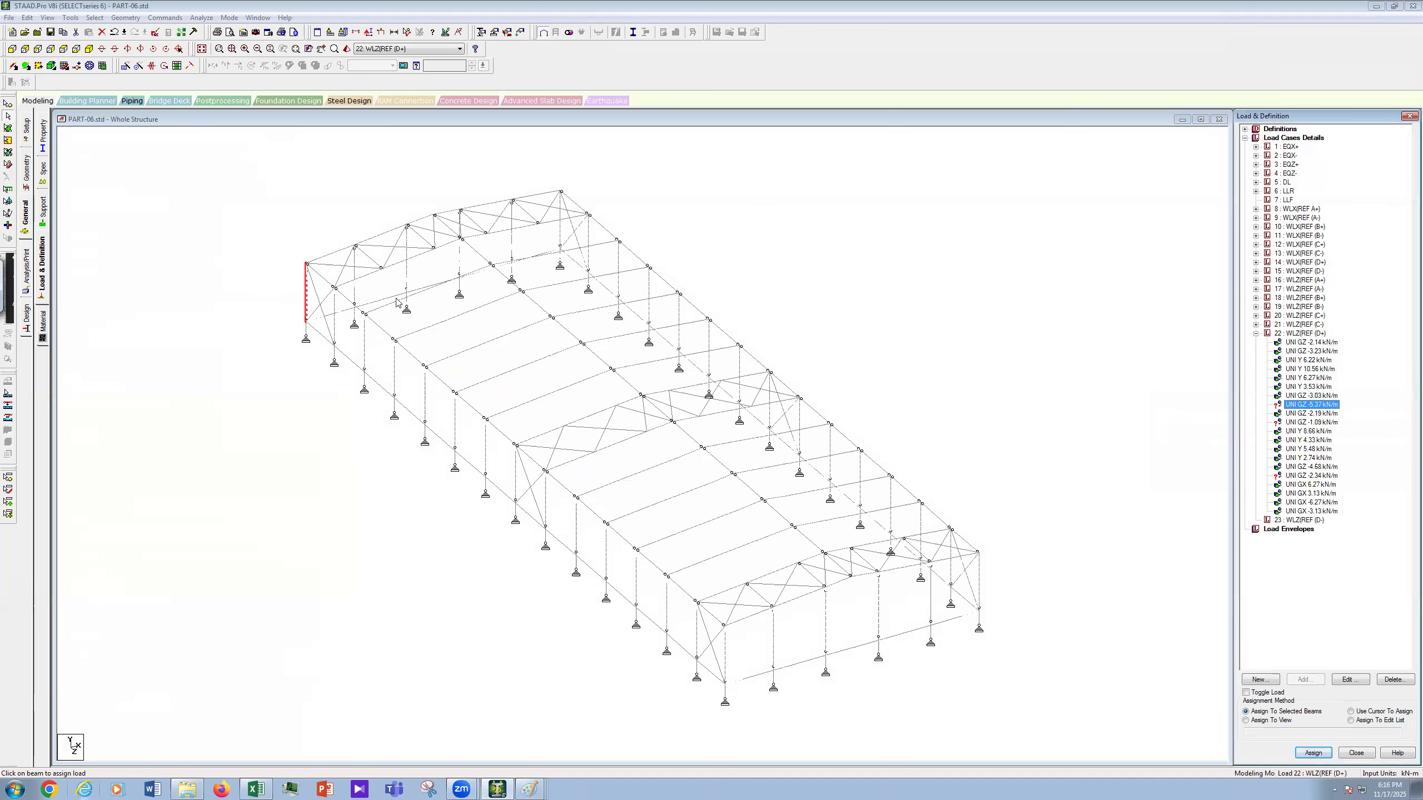
pyautogui.click(1313, 753)
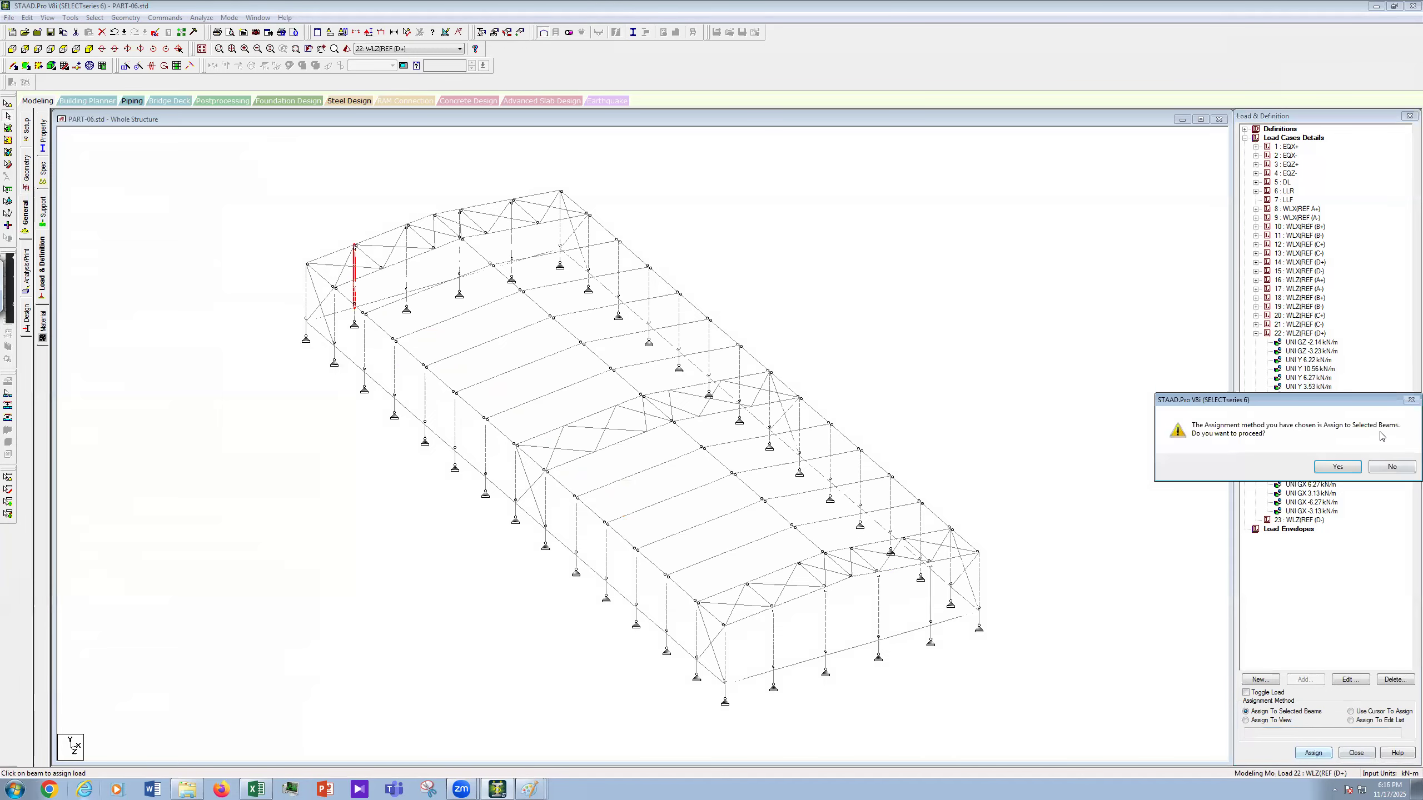
pyautogui.click(1338, 468)
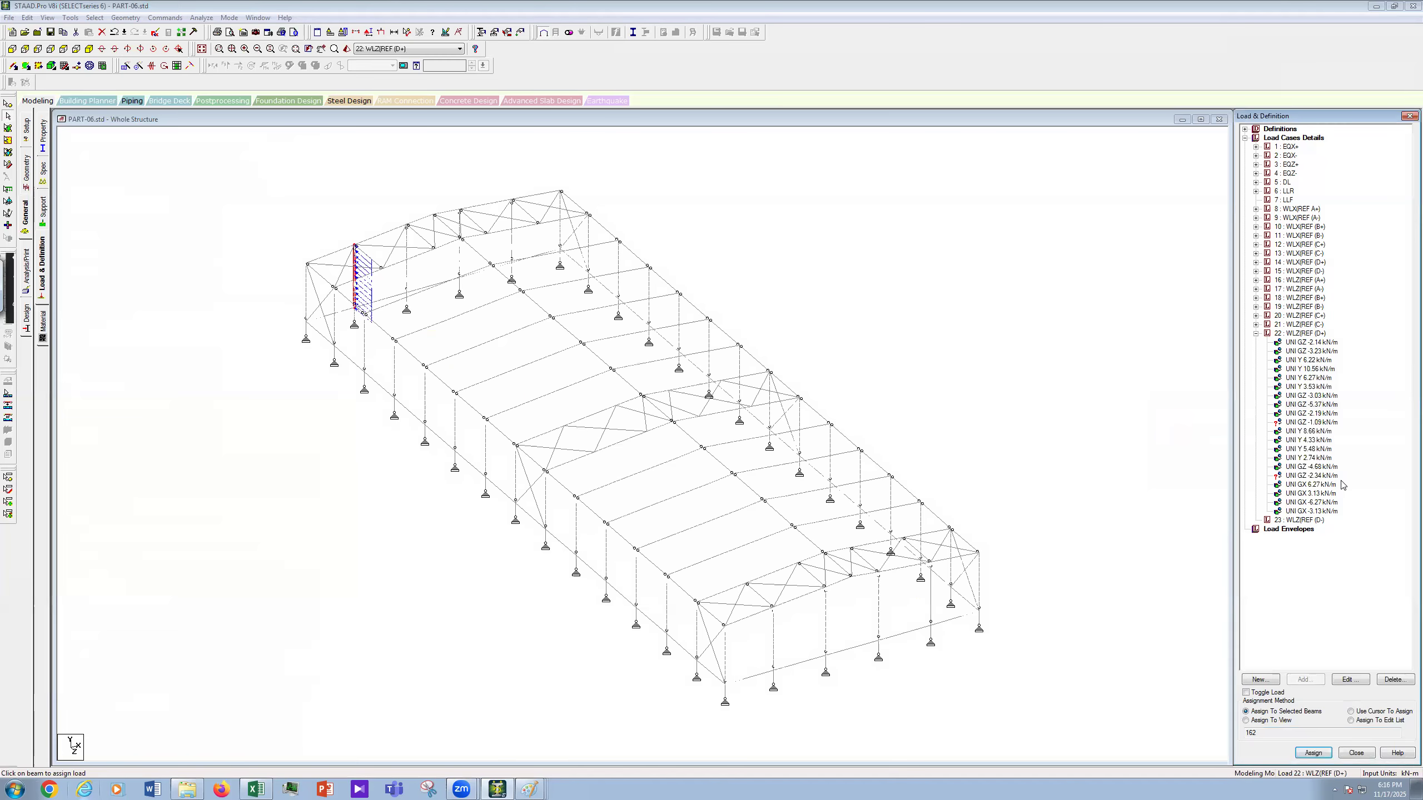
# Step: Assign the uniform GZ -2.19 kN/m load to the last front gable column before the far corner, and GZ -1.09 kN/m to that corner column
pyautogui.click(1308, 414)
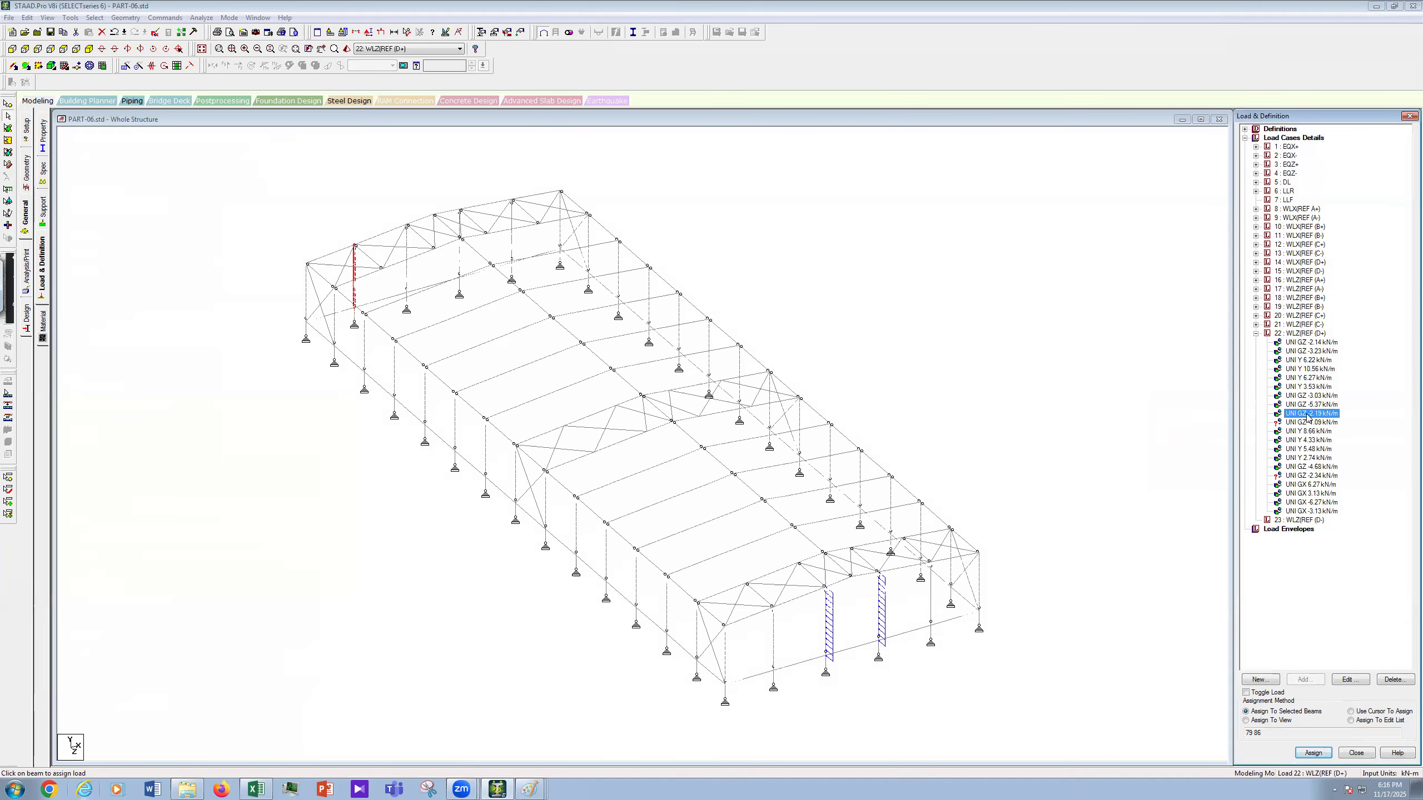
pyautogui.click(978, 660)
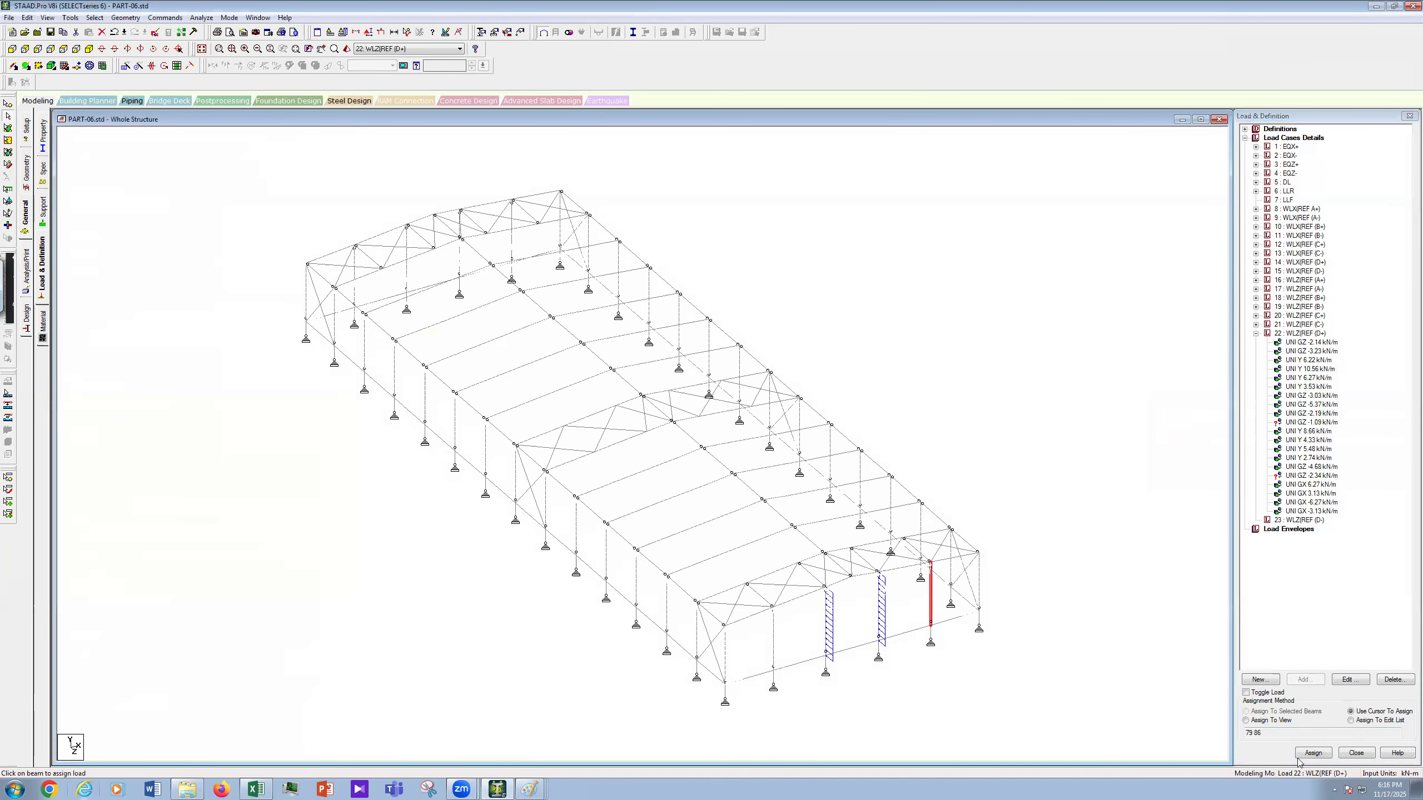
pyautogui.click(1266, 711)
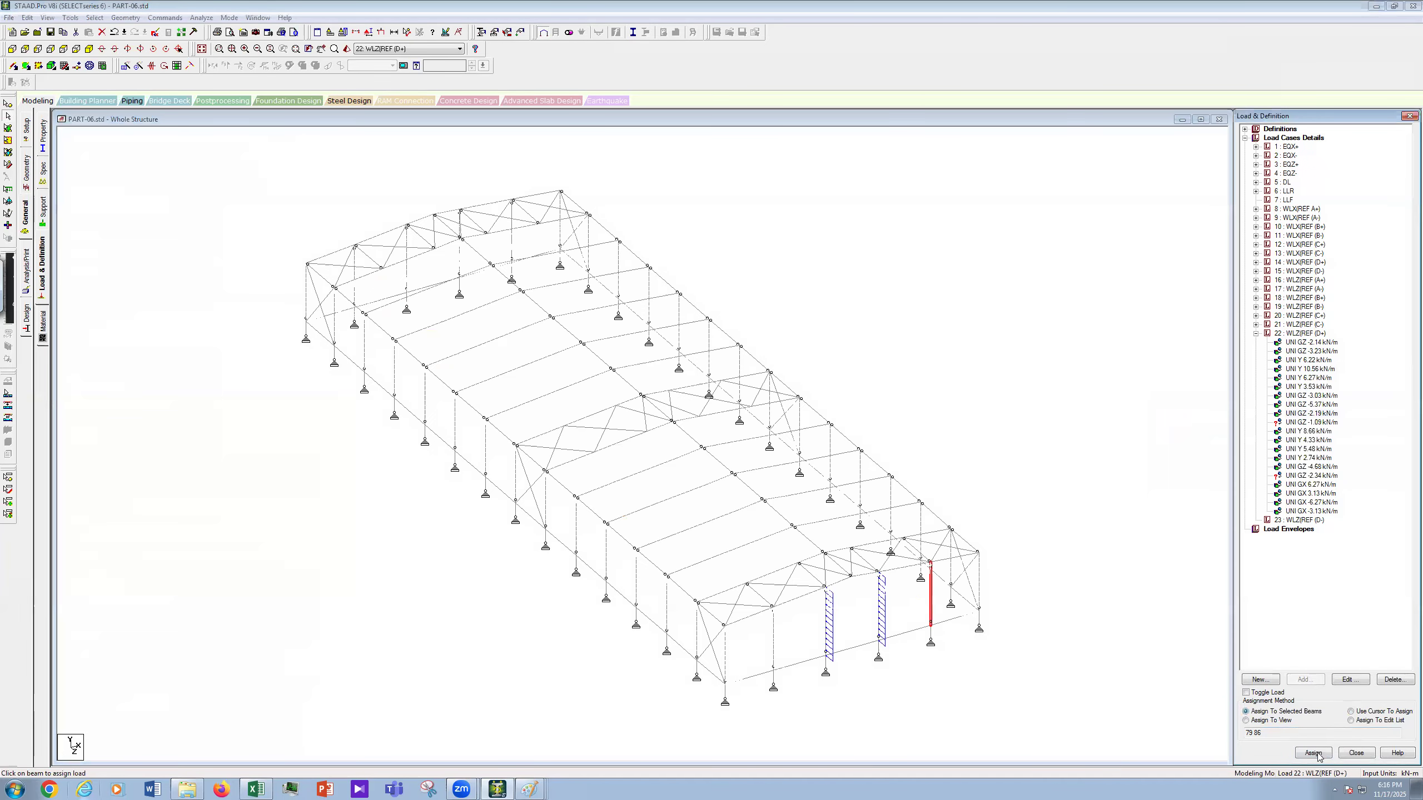
pyautogui.click(1314, 752)
pyautogui.click(1337, 467)
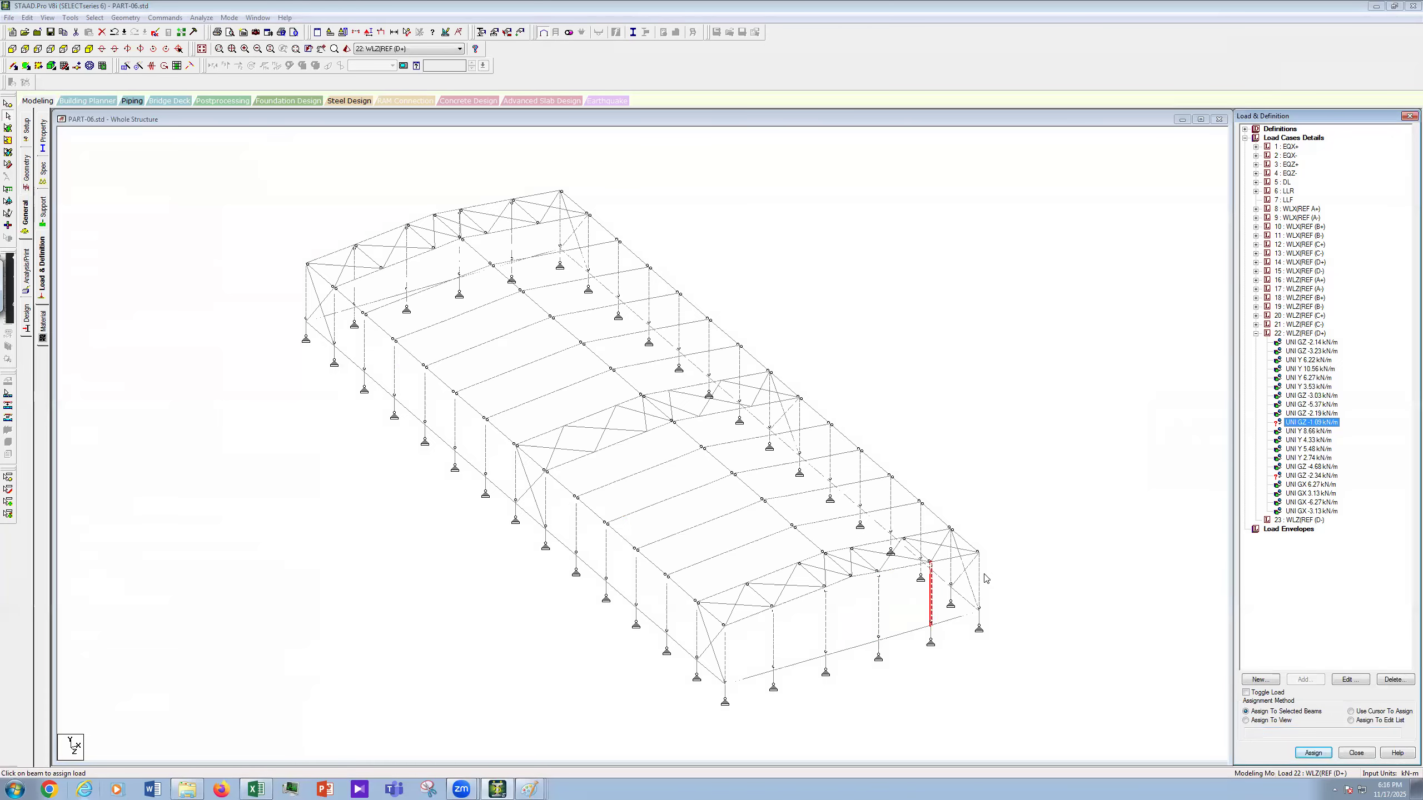
pyautogui.click(1313, 752)
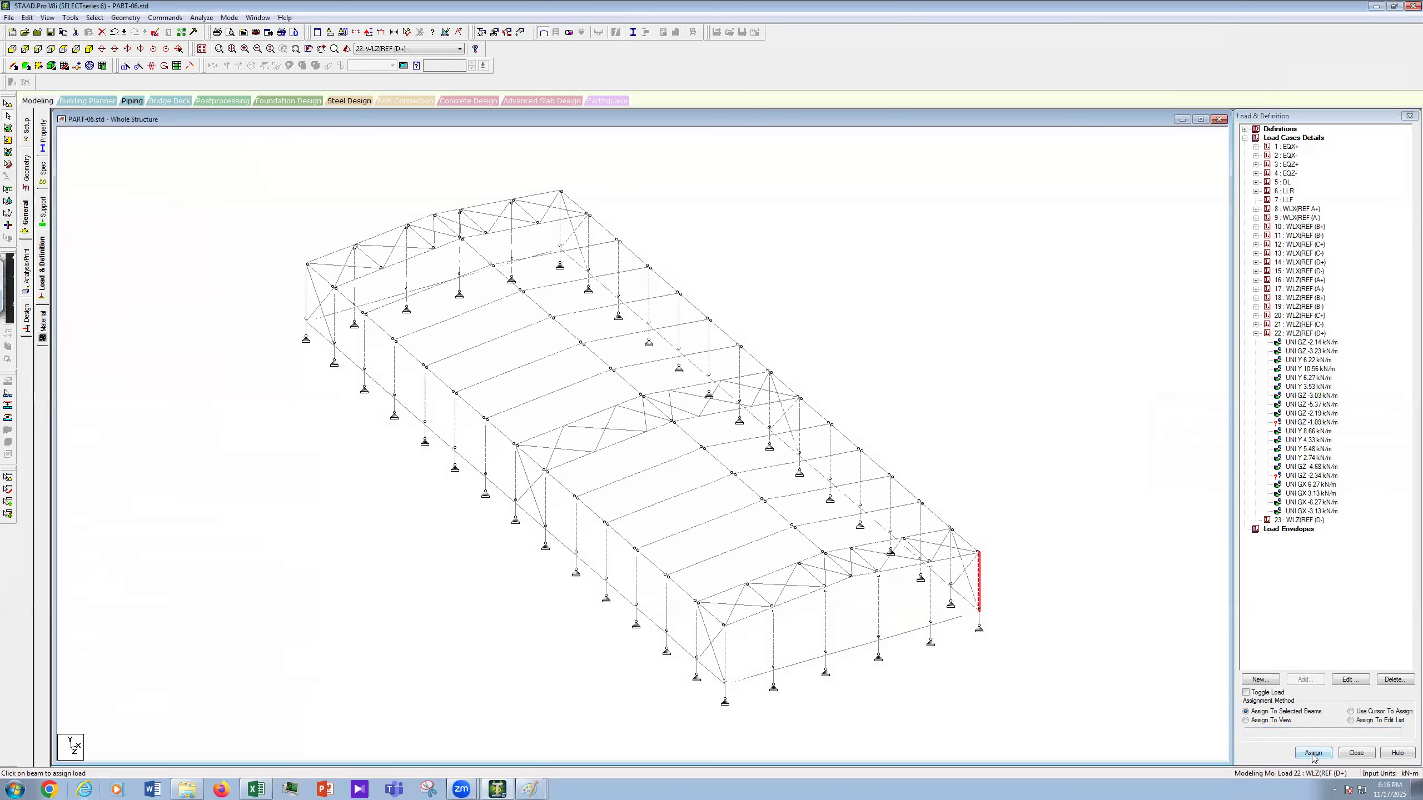
pyautogui.click(1337, 466)
# Step: Assign the uniform Y 8.66 kN/m load to far-eave rafter beams 73, 92 and 98 of the three frames behind the front gable
pyautogui.click(1309, 432)
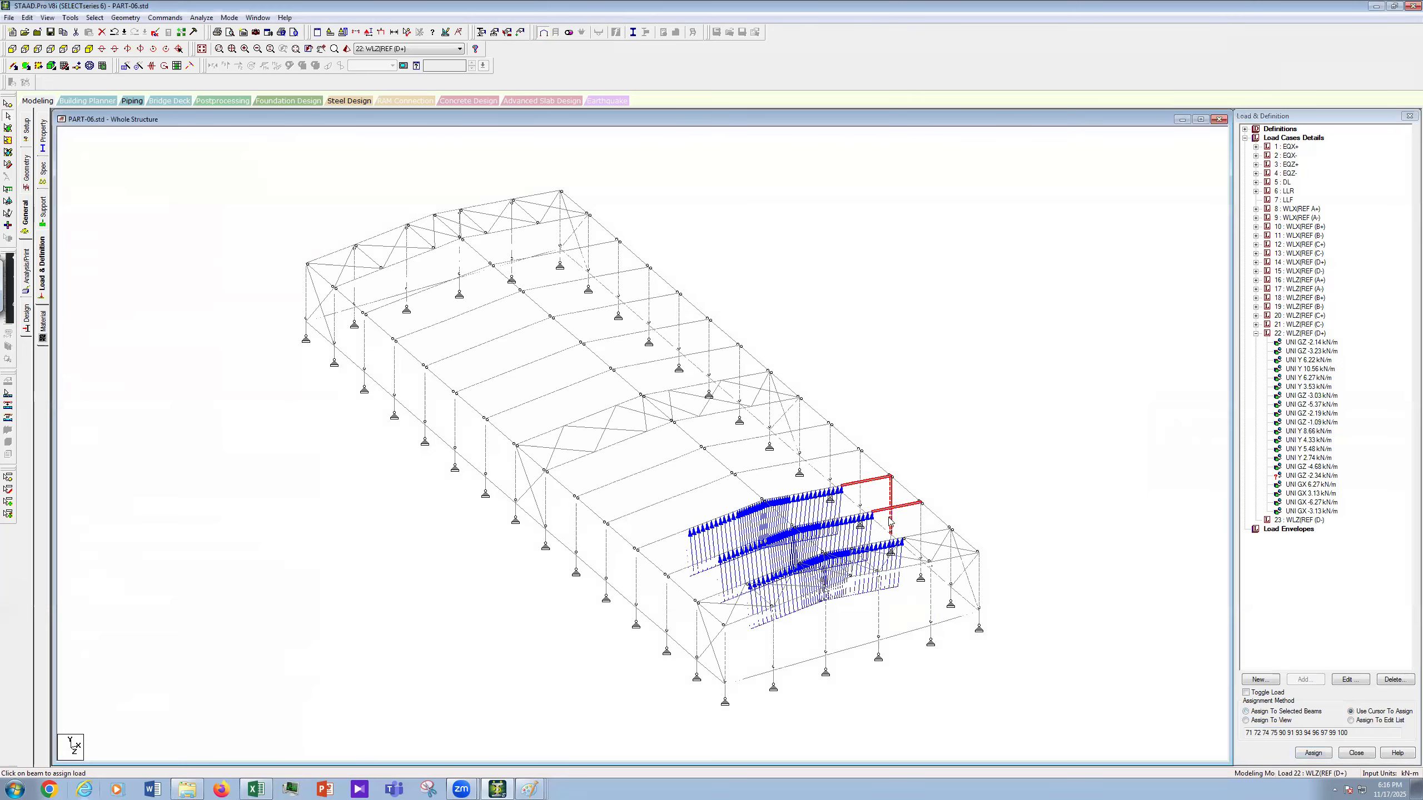
pyautogui.click(1265, 713)
pyautogui.click(1323, 753)
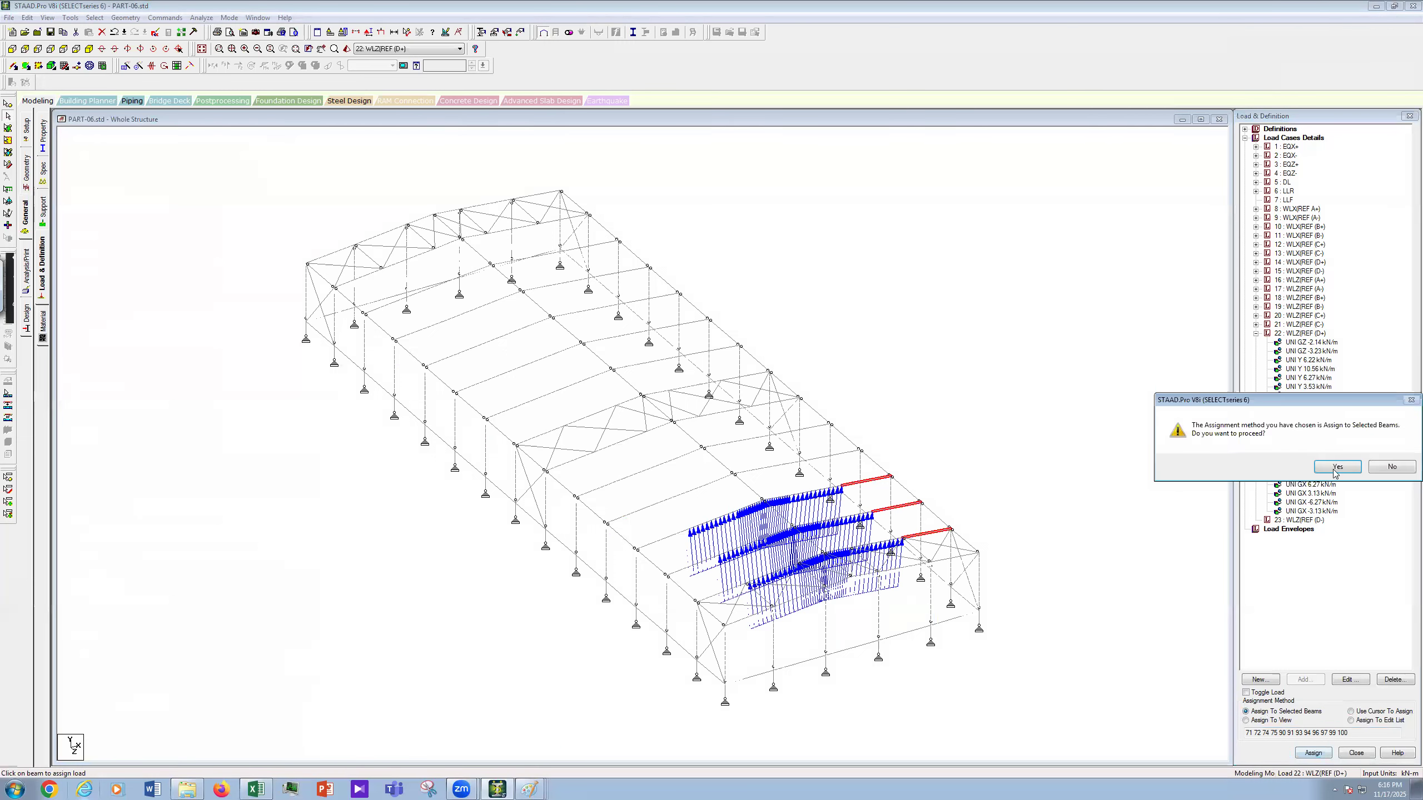
pyautogui.click(1337, 467)
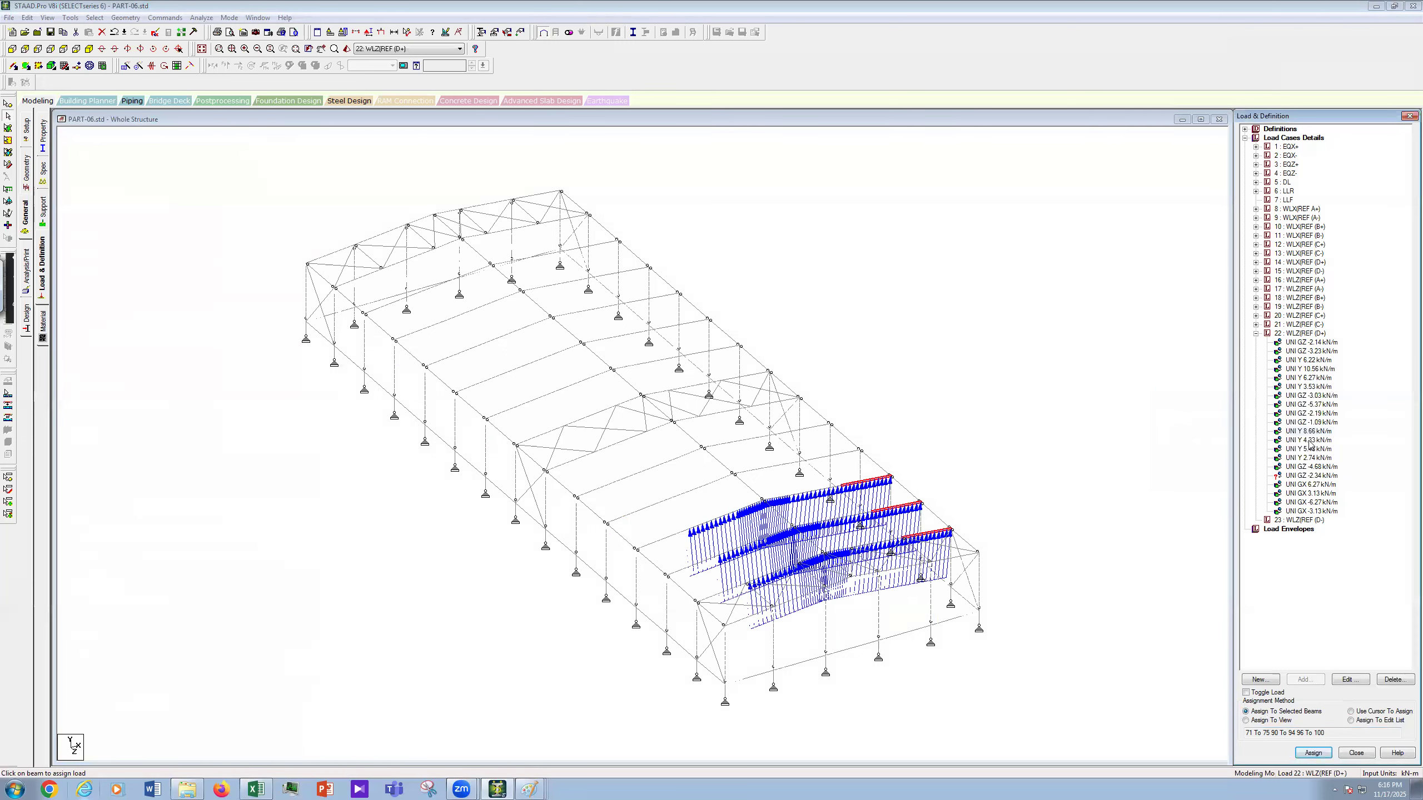
# Step: Assign the uniform Y 4.33 kN/m load to front gable rafter beam 84 at the far corner
pyautogui.click(1308, 441)
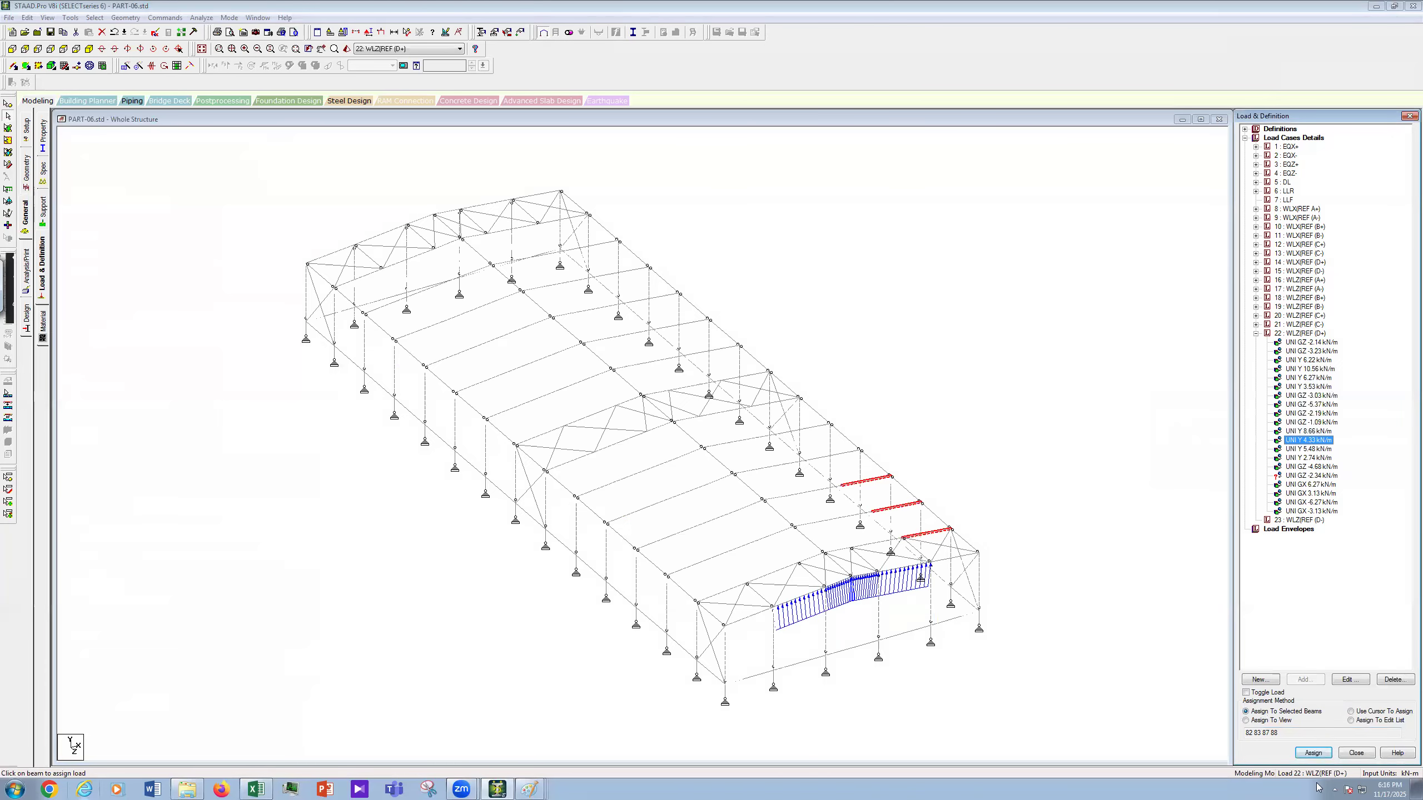
pyautogui.click(1313, 752)
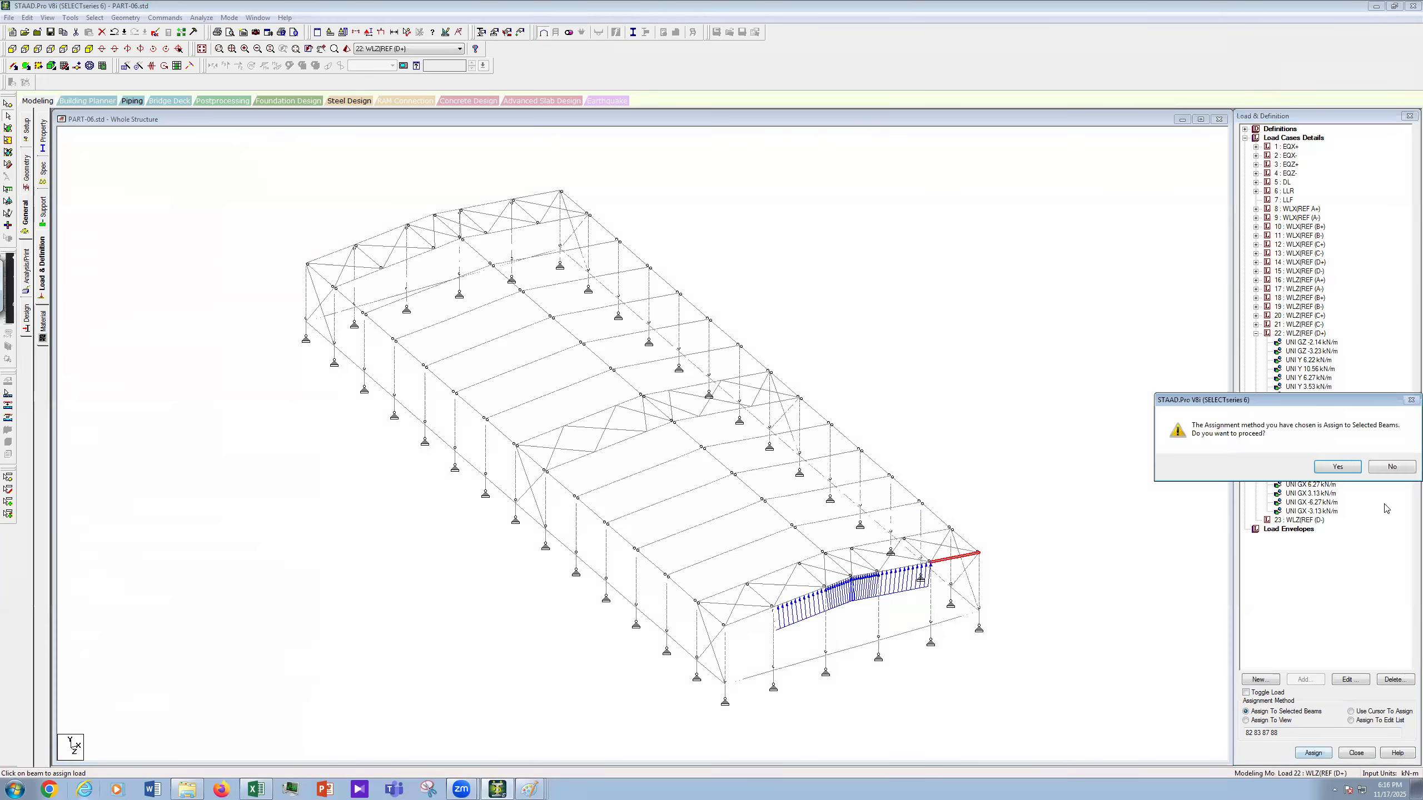
pyautogui.click(1338, 466)
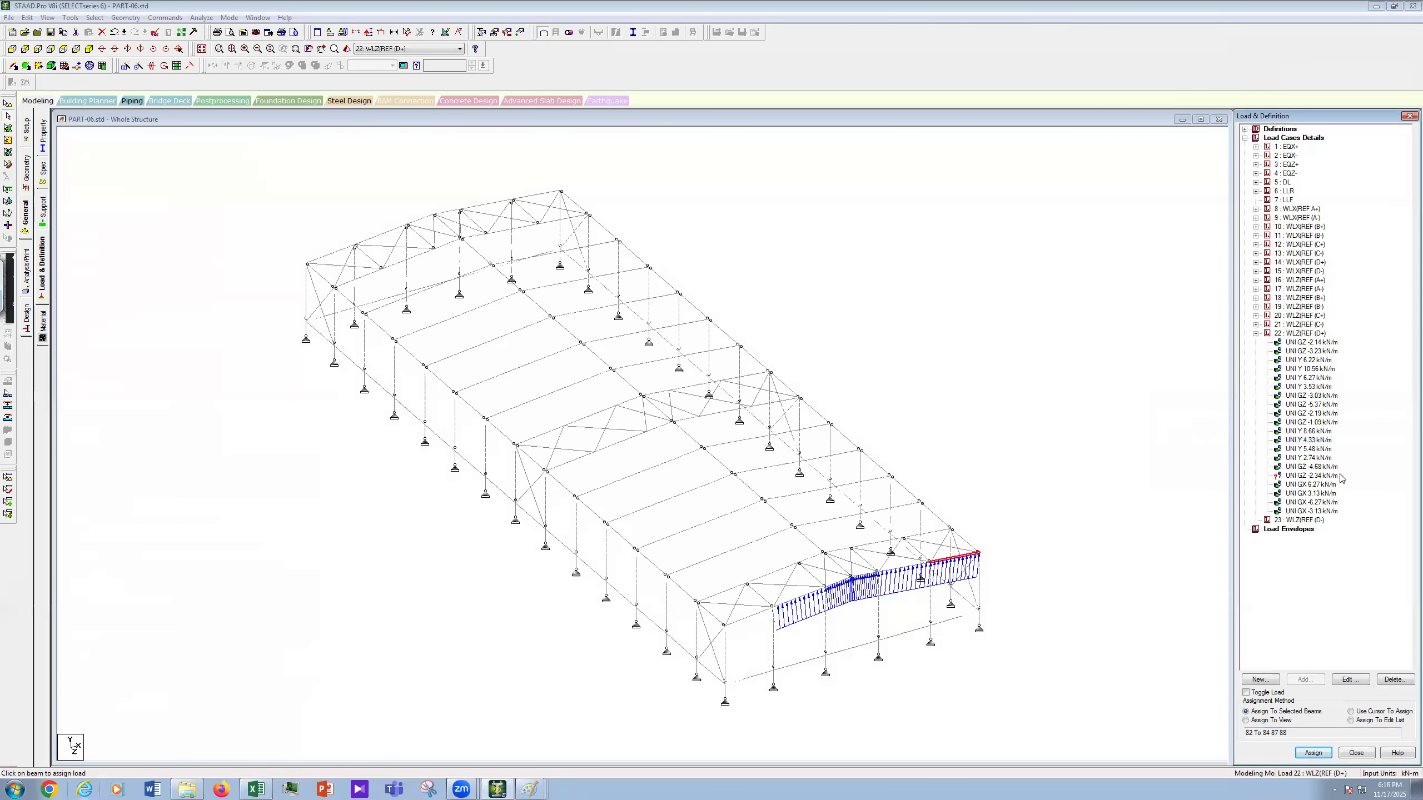
# Step: Assign the uniform Y 5.48 kN/m load to the far-eave end rafter beams of the ten remaining interior frames
pyautogui.click(1308, 449)
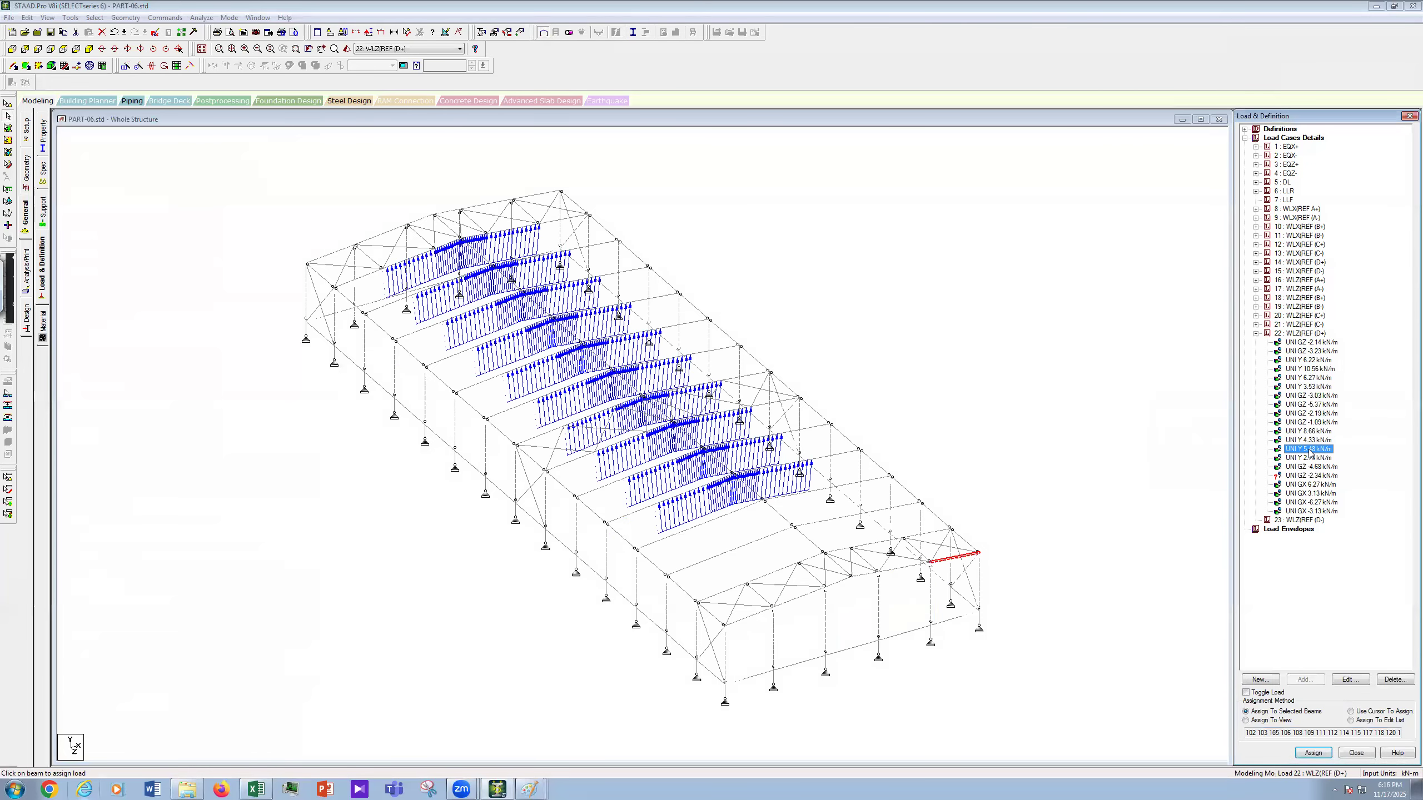
pyautogui.click(821, 459)
pyautogui.keyDown('ctrl'); pyautogui.click(819, 424); pyautogui.keyUp('ctrl')
pyautogui.keyDown('ctrl'); pyautogui.click(764, 404); pyautogui.keyUp('ctrl')
pyautogui.keyDown('ctrl'); pyautogui.click(752, 377); pyautogui.keyUp('ctrl')
pyautogui.keyDown('ctrl'); pyautogui.click(721, 351); pyautogui.keyUp('ctrl')
pyautogui.keyDown('ctrl'); pyautogui.click(696, 325); pyautogui.keyUp('ctrl')
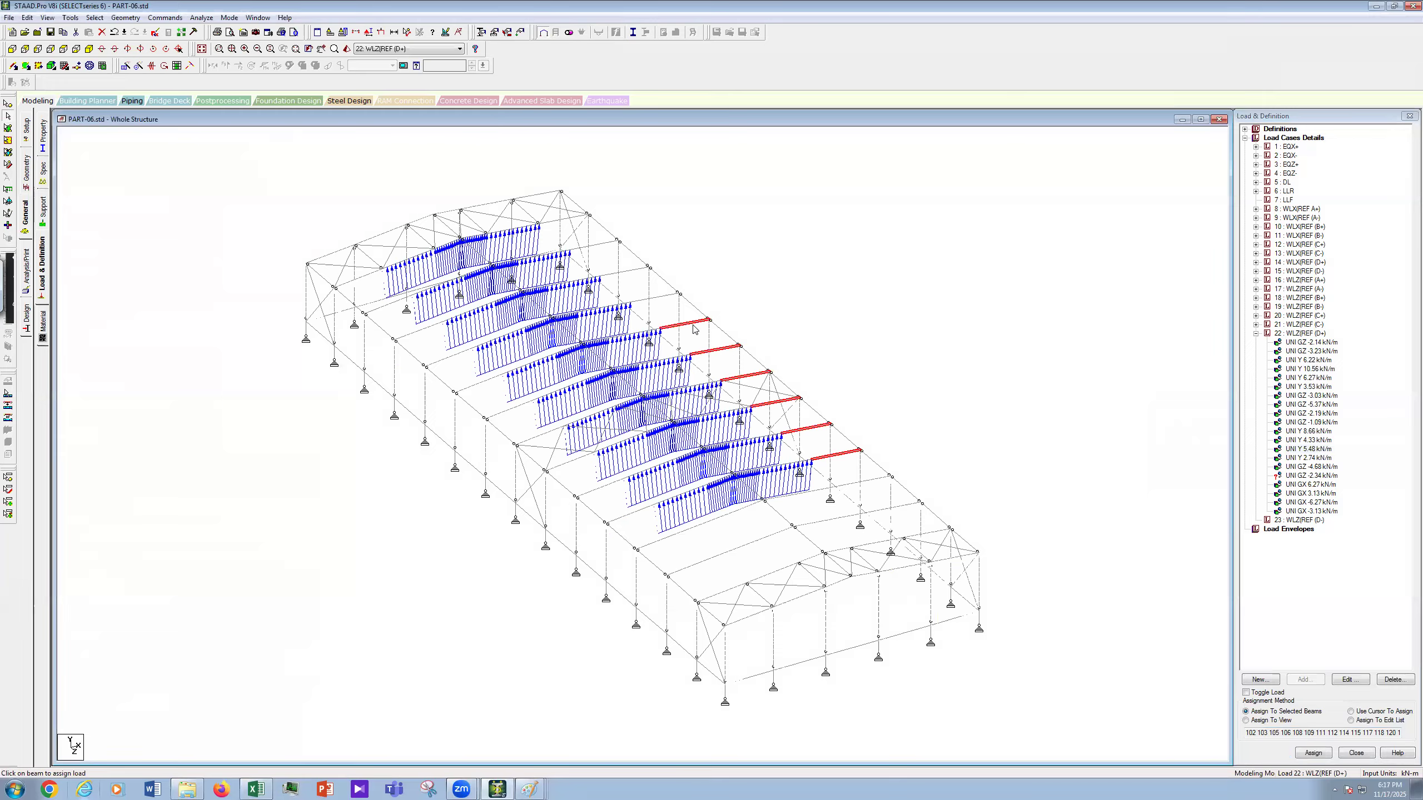
pyautogui.keyDown('ctrl'); pyautogui.click(660, 296); pyautogui.keyUp('ctrl')
pyautogui.keyDown('ctrl'); pyautogui.click(636, 271); pyautogui.keyUp('ctrl')
pyautogui.keyDown('ctrl'); pyautogui.click(595, 247); pyautogui.keyUp('ctrl')
pyautogui.keyDown('ctrl'); pyautogui.click(559, 222); pyautogui.keyUp('ctrl')
pyautogui.click(1312, 751)
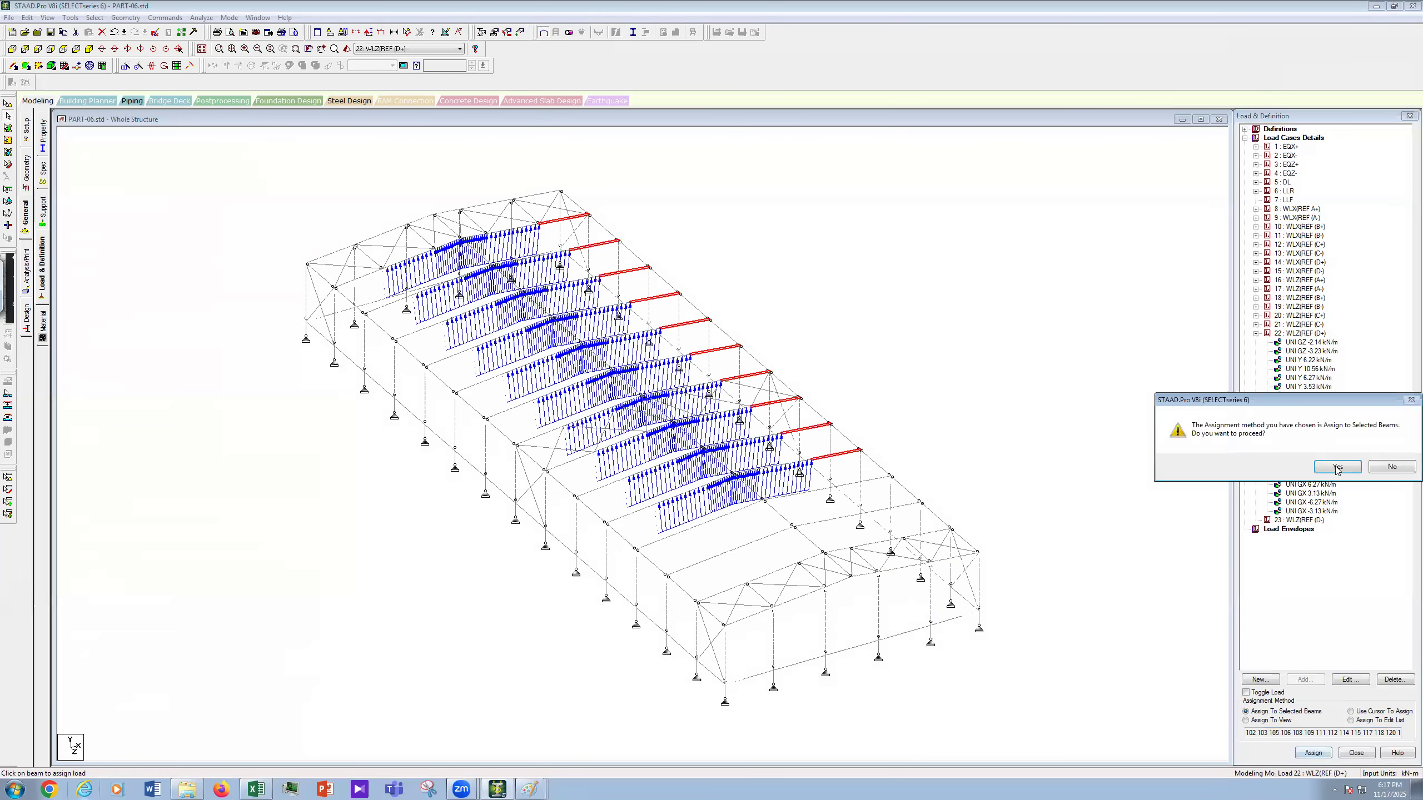
pyautogui.click(1342, 473)
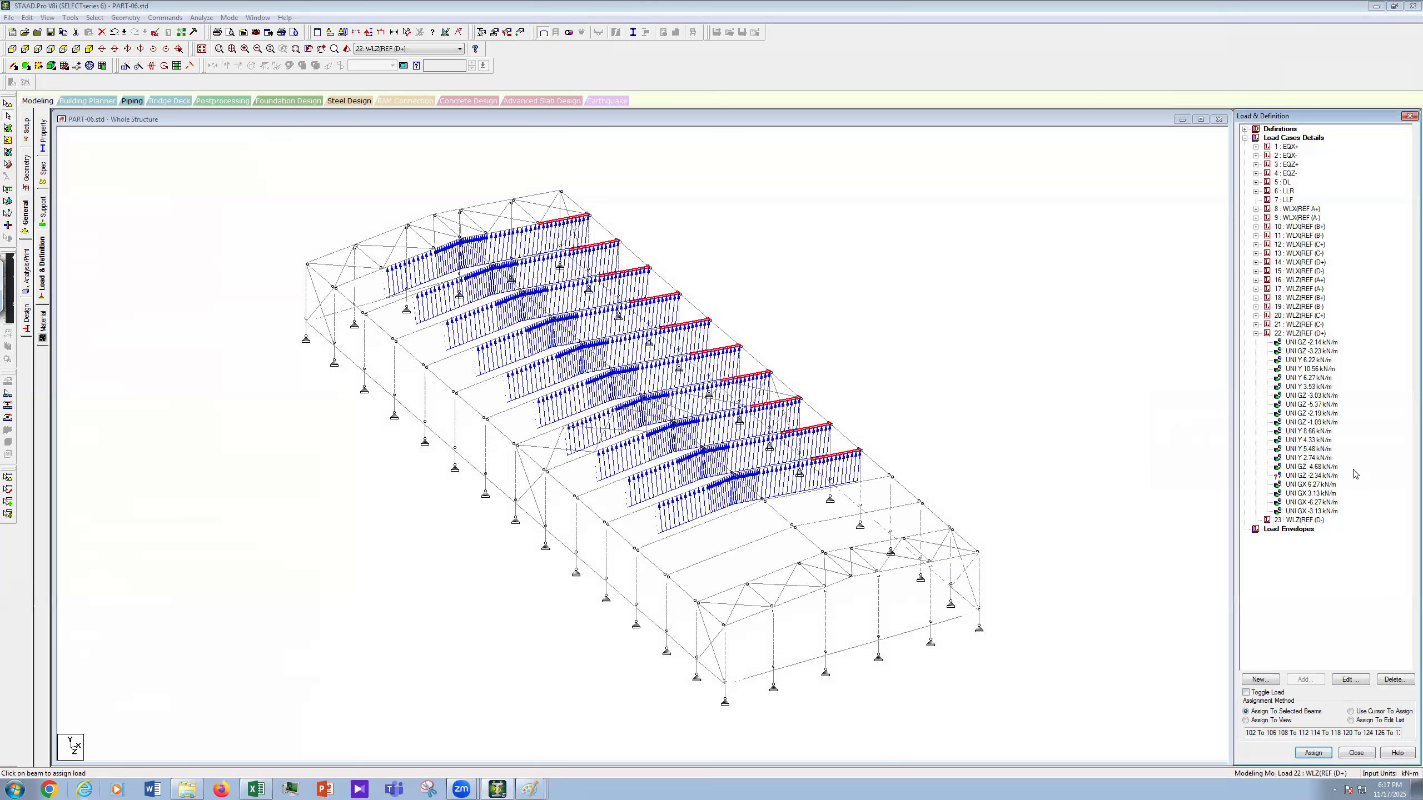
# Step: Assign the uniform Y 2.74 kN/m load to rear gable rafter beam 166 at the far corner, and GZ -4.68 kN/m to the column beside that corner
pyautogui.click(1309, 458)
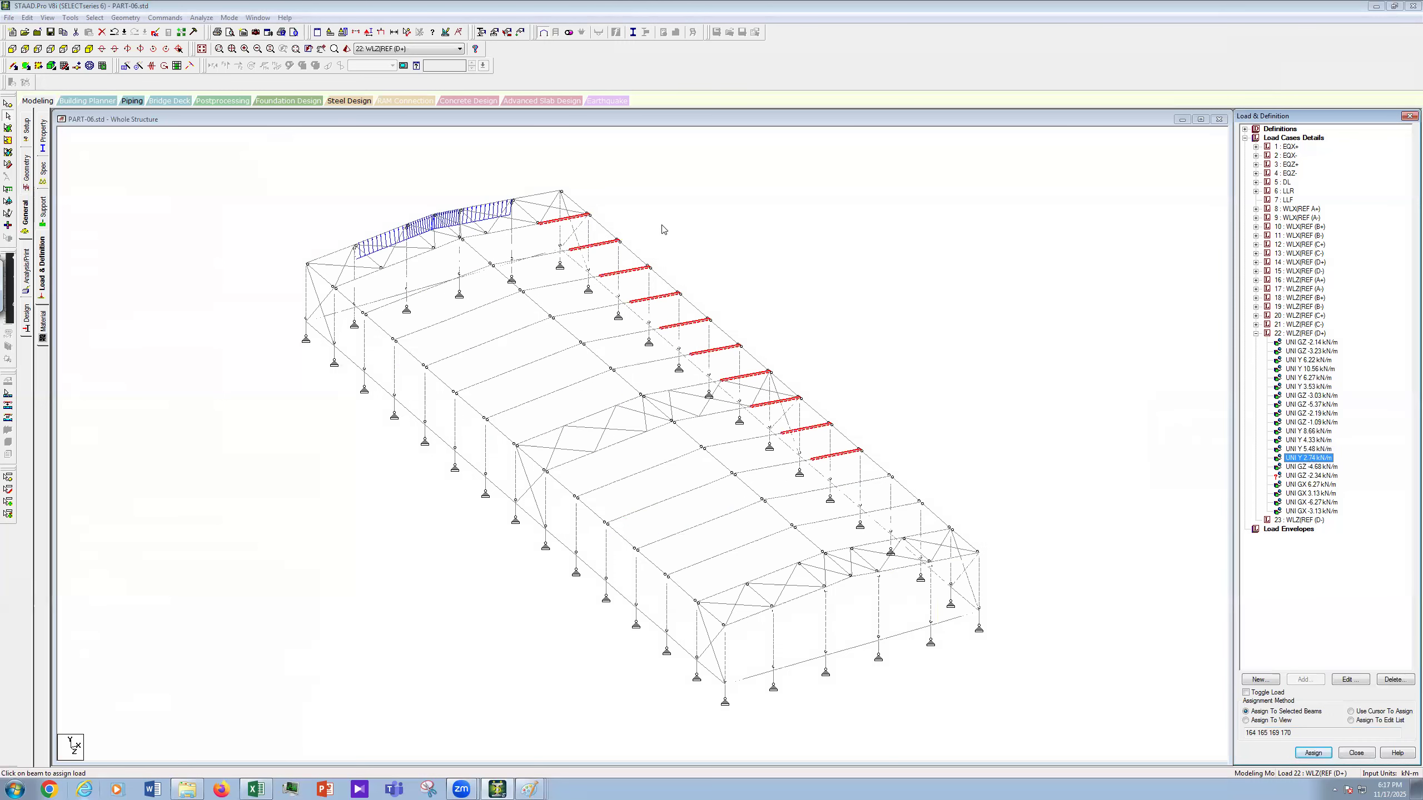
pyautogui.click(540, 195)
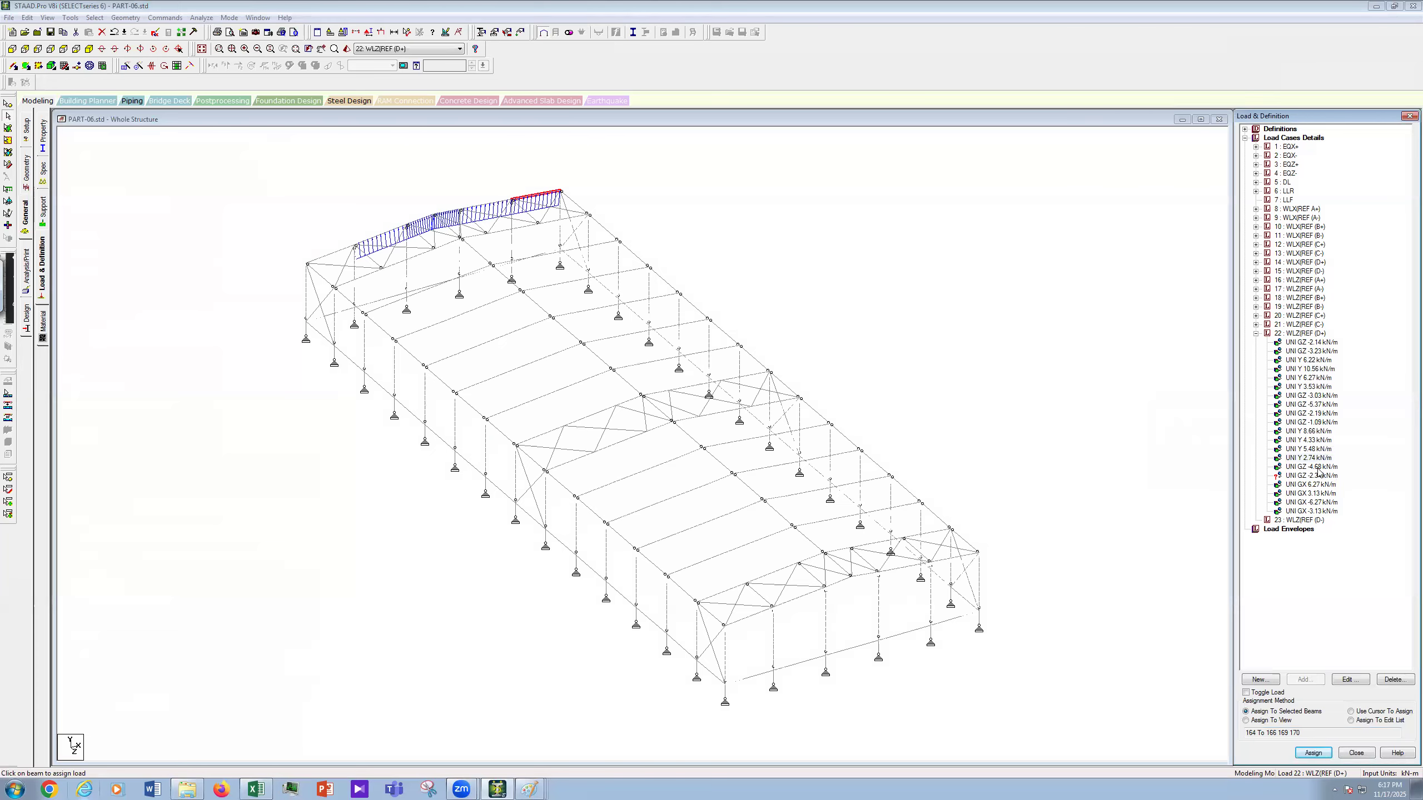
pyautogui.click(1374, 467)
pyautogui.click(512, 235)
# Step: Assign the uniform GZ -2.34 kN/m load to the rear gable's far corner column using the selected-beams method
pyautogui.click(1310, 475)
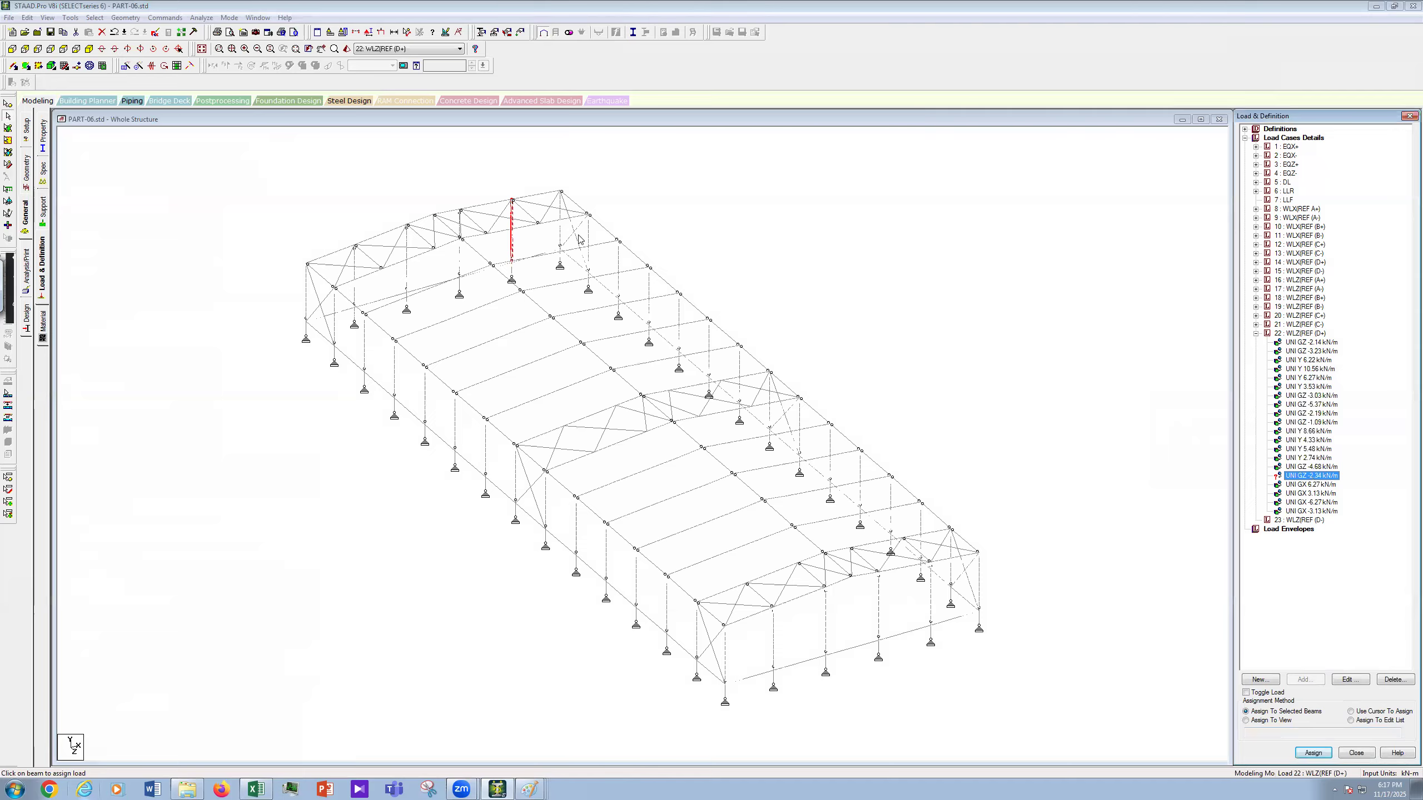
pyautogui.click(561, 235)
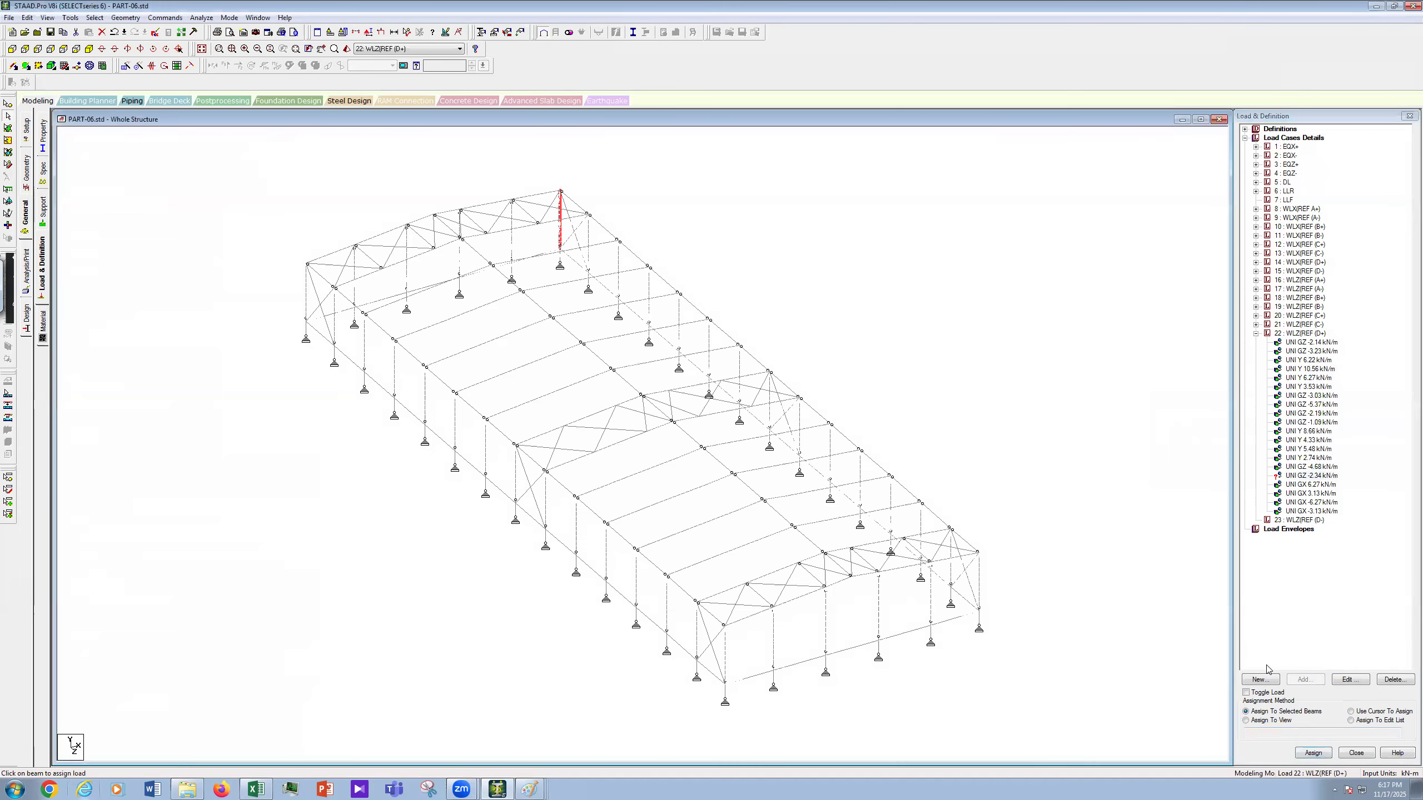
pyautogui.click(1313, 752)
pyautogui.click(1338, 467)
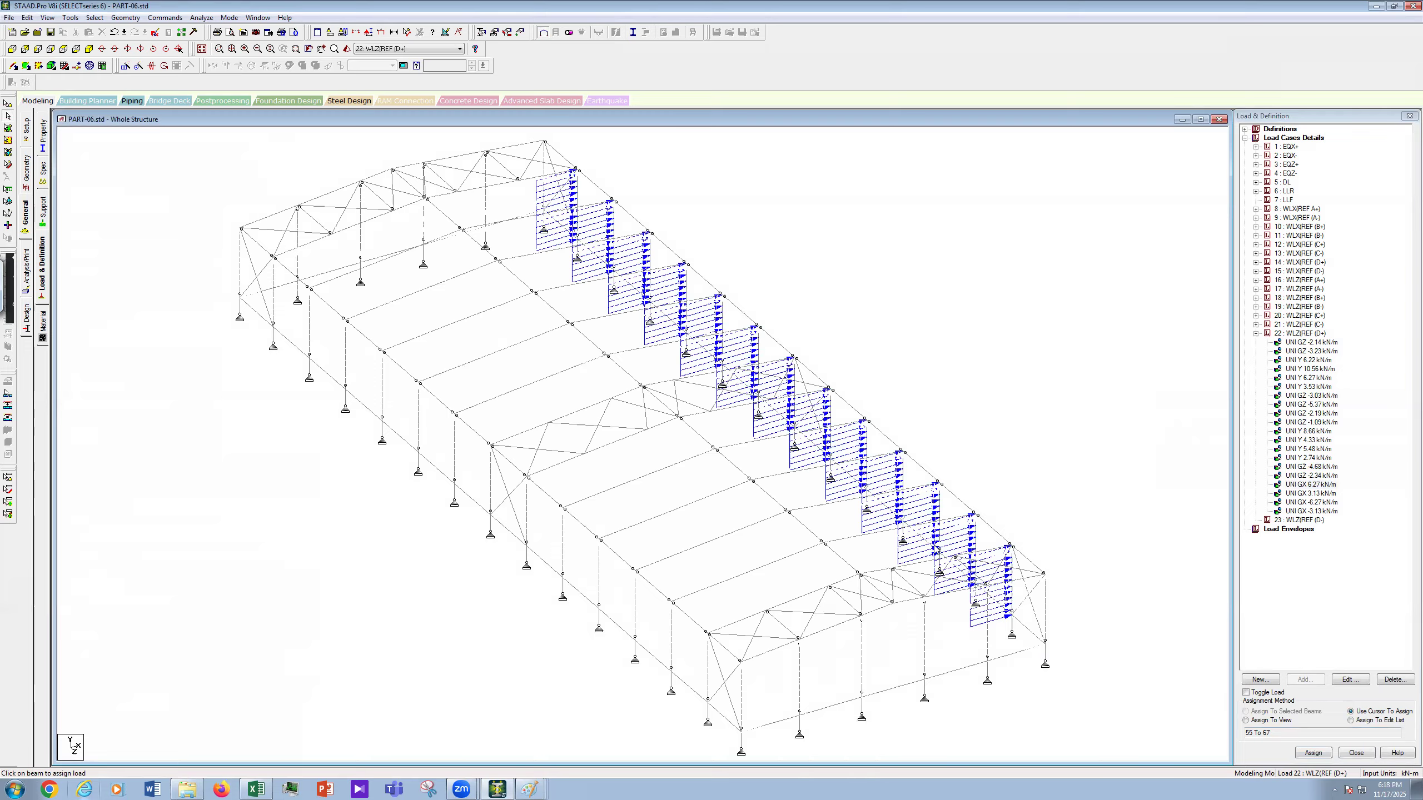
# Step: Open the model's input file in the STAAD Editor and copy the complete MEMBER LOAD block of load case 21
pyautogui.click(25, 32)
pyautogui.click(648, 410)
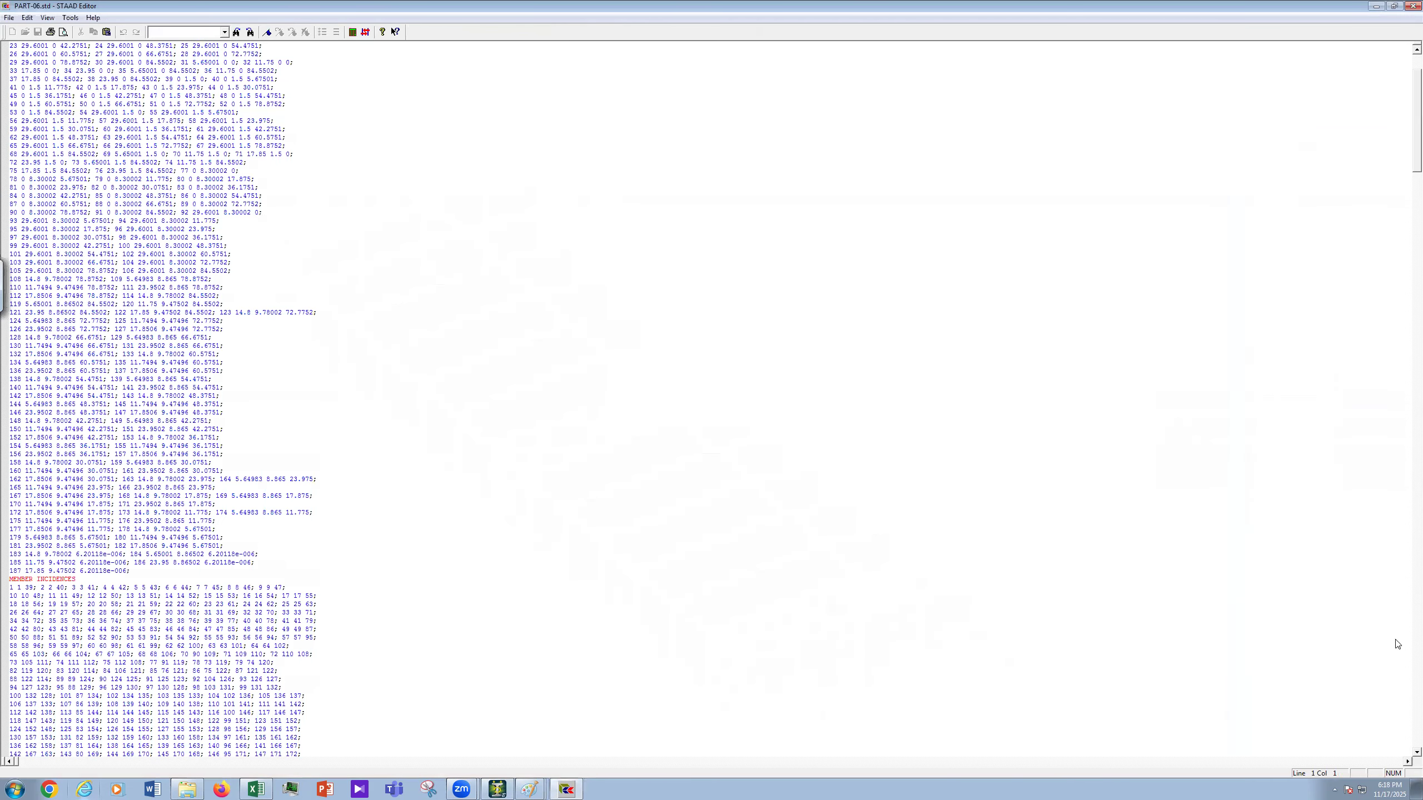
pyautogui.scroll(-20, 1119, 624)
pyautogui.scroll(-6, 437, 494)
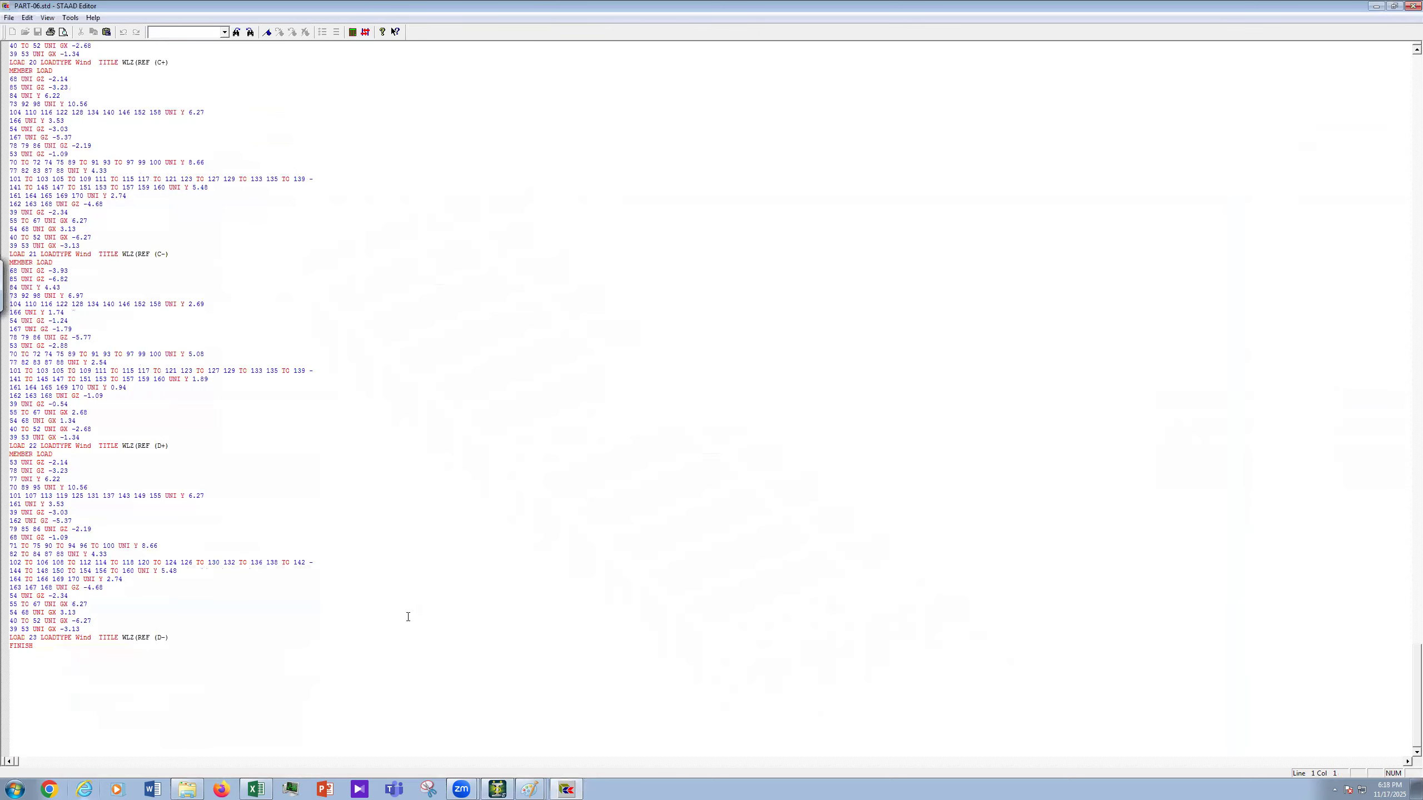
pyautogui.scroll(2, 297, 565)
pyautogui.scroll(2, 208, 557)
pyautogui.click(92, 538)
pyautogui.keyDown('shift'); pyautogui.click(17, 370); pyautogui.keyUp('shift')
pyautogui.keyDown('shift'); pyautogui.click(12, 362); pyautogui.keyUp('shift')
pyautogui.rightClick(37, 415)
pyautogui.click(65, 458)
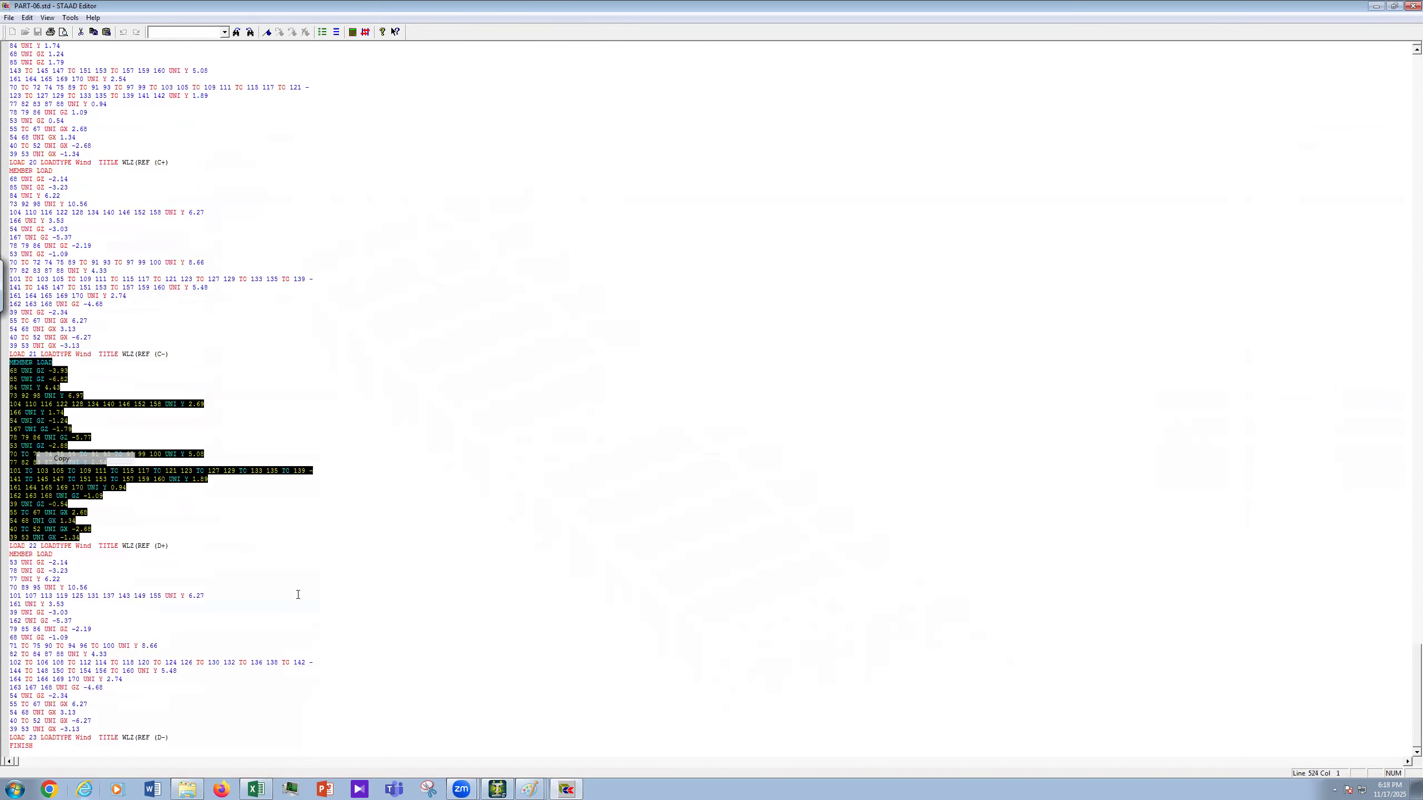
# Step: Paste the copied member loads below the load case 23 title line, save the input file and return to the model
pyautogui.scroll(-5, 298, 594)
pyautogui.scroll(-4, 155, 527)
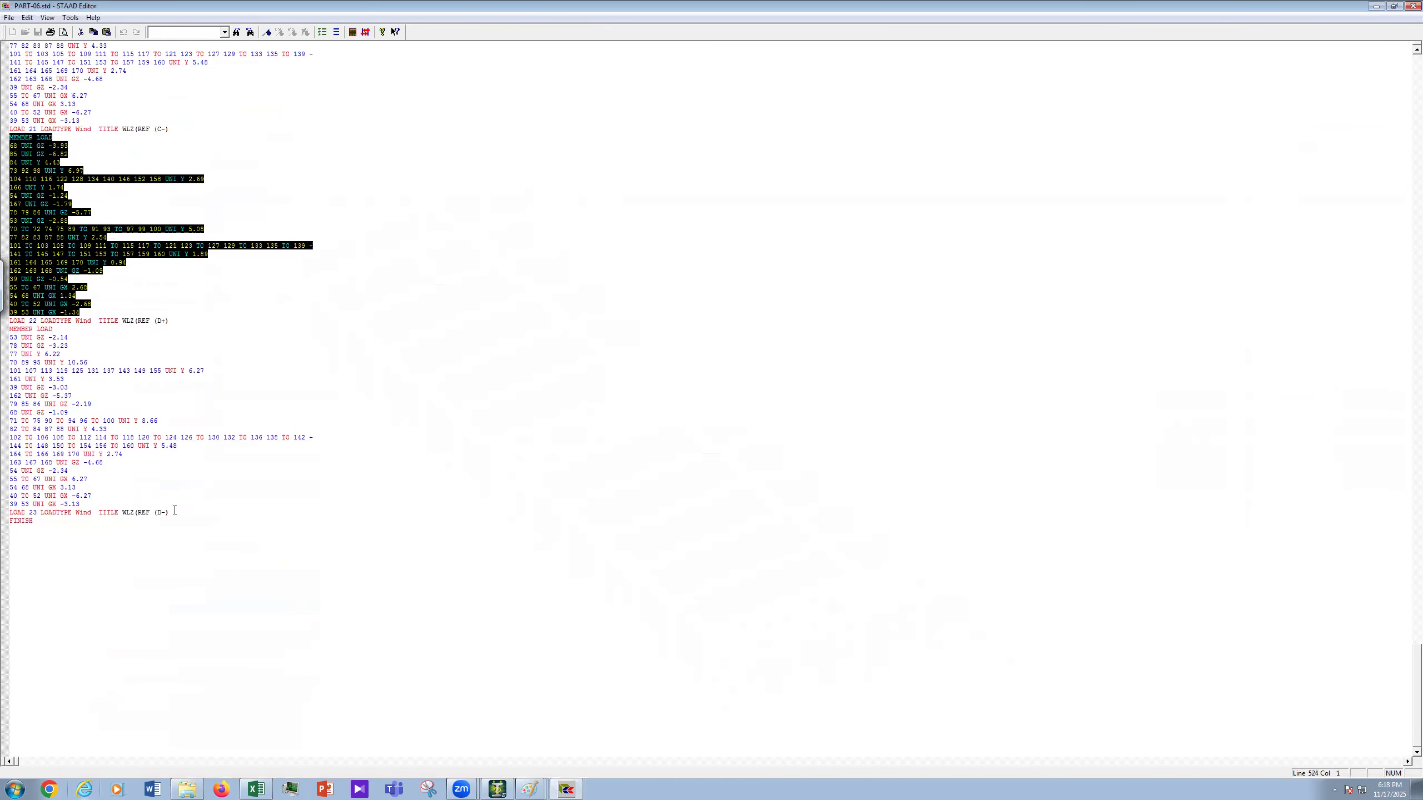
pyautogui.click(174, 511)
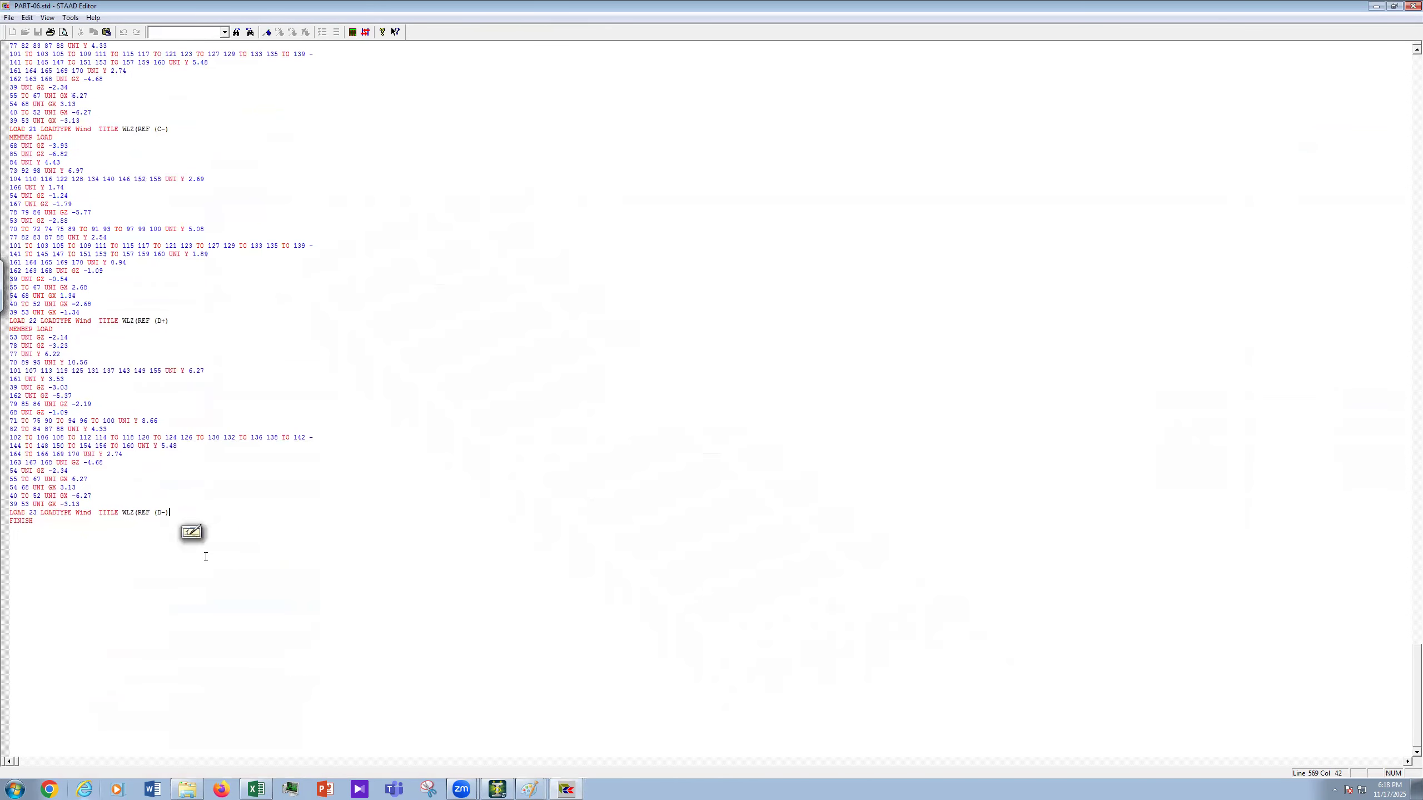
pyautogui.press('Return')
pyautogui.hotkey('ctrl', 'v')
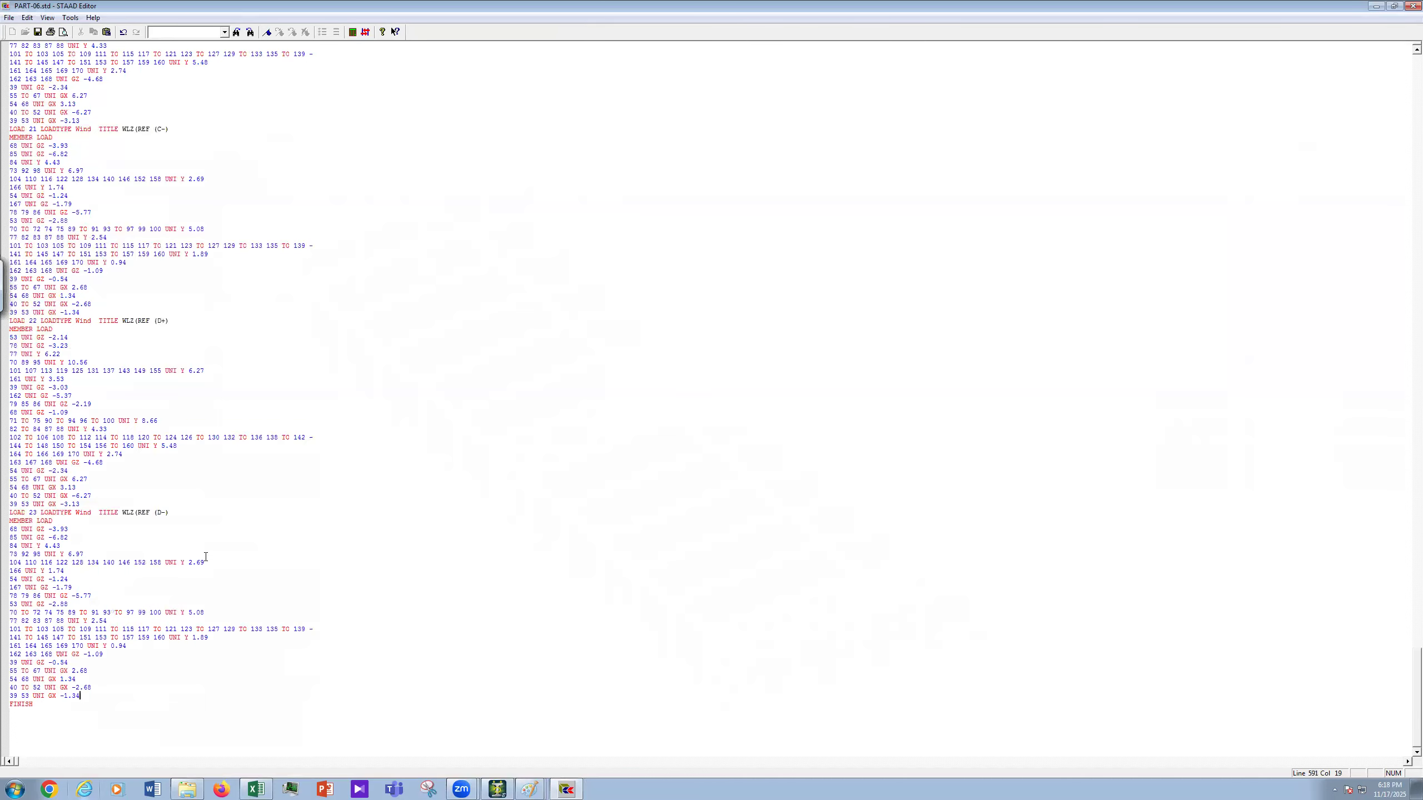
pyautogui.click(40, 35)
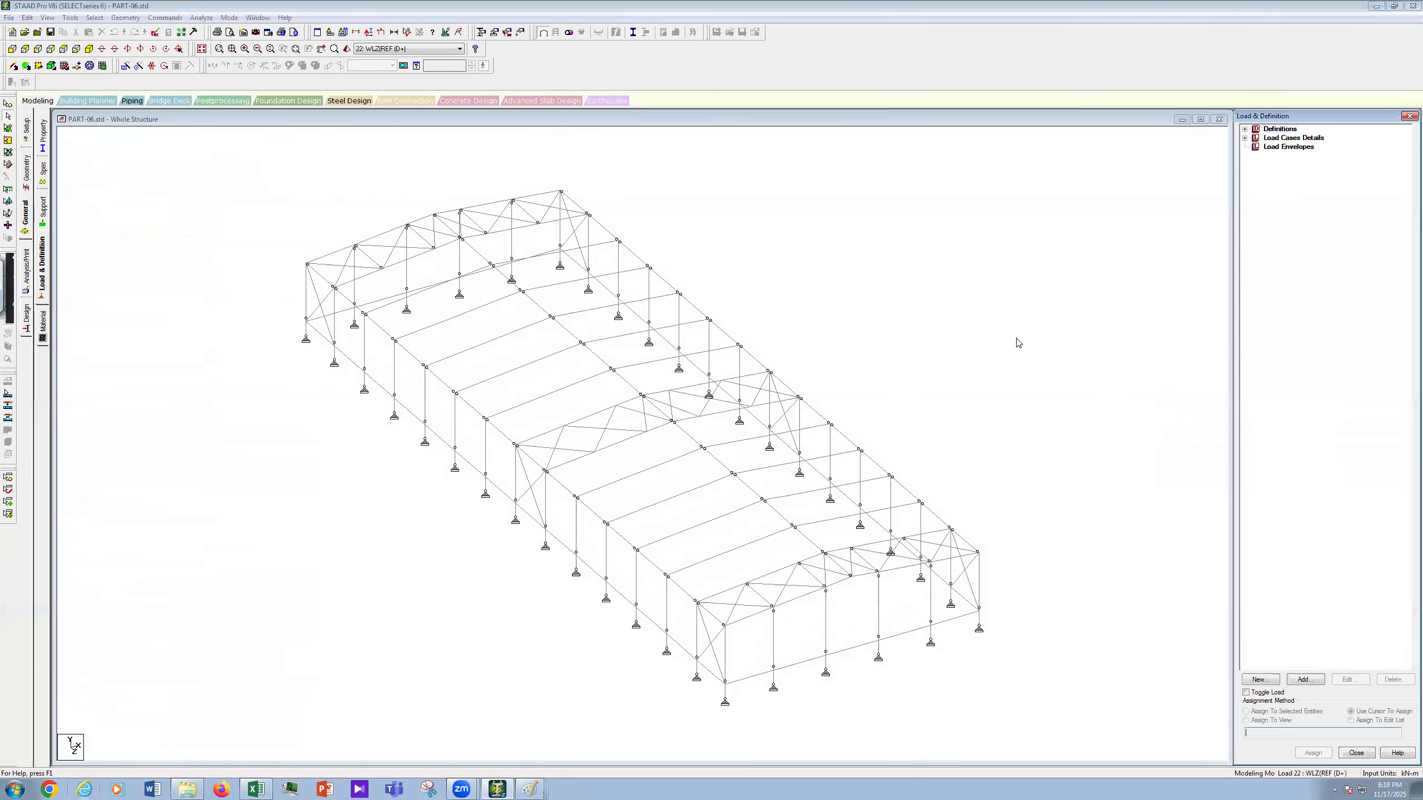
# Step: Enable Toggle Load and remove case 23's uniform GZ -3.93 kN/m load from front gable far corner column 68
pyautogui.click(1244, 138)
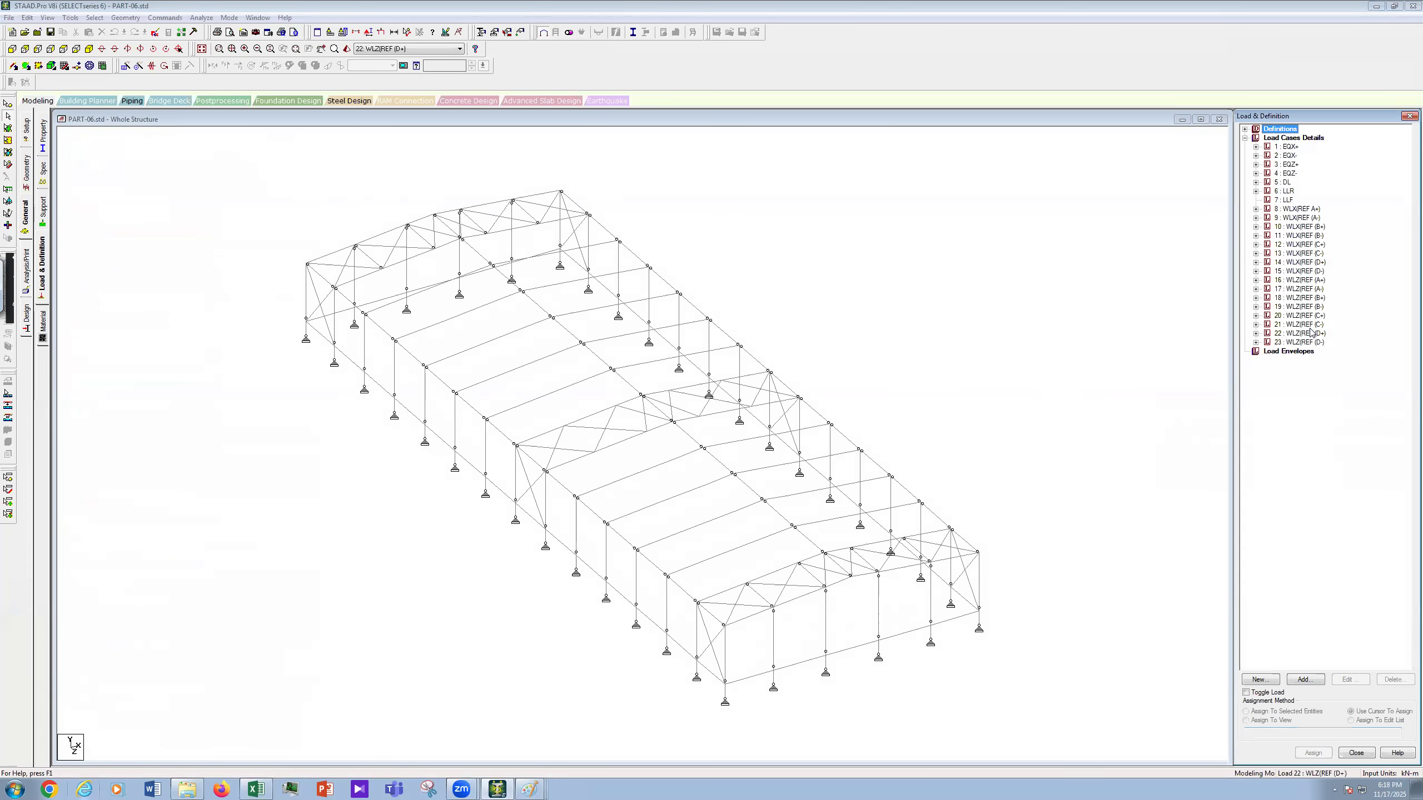
pyautogui.click(1256, 343)
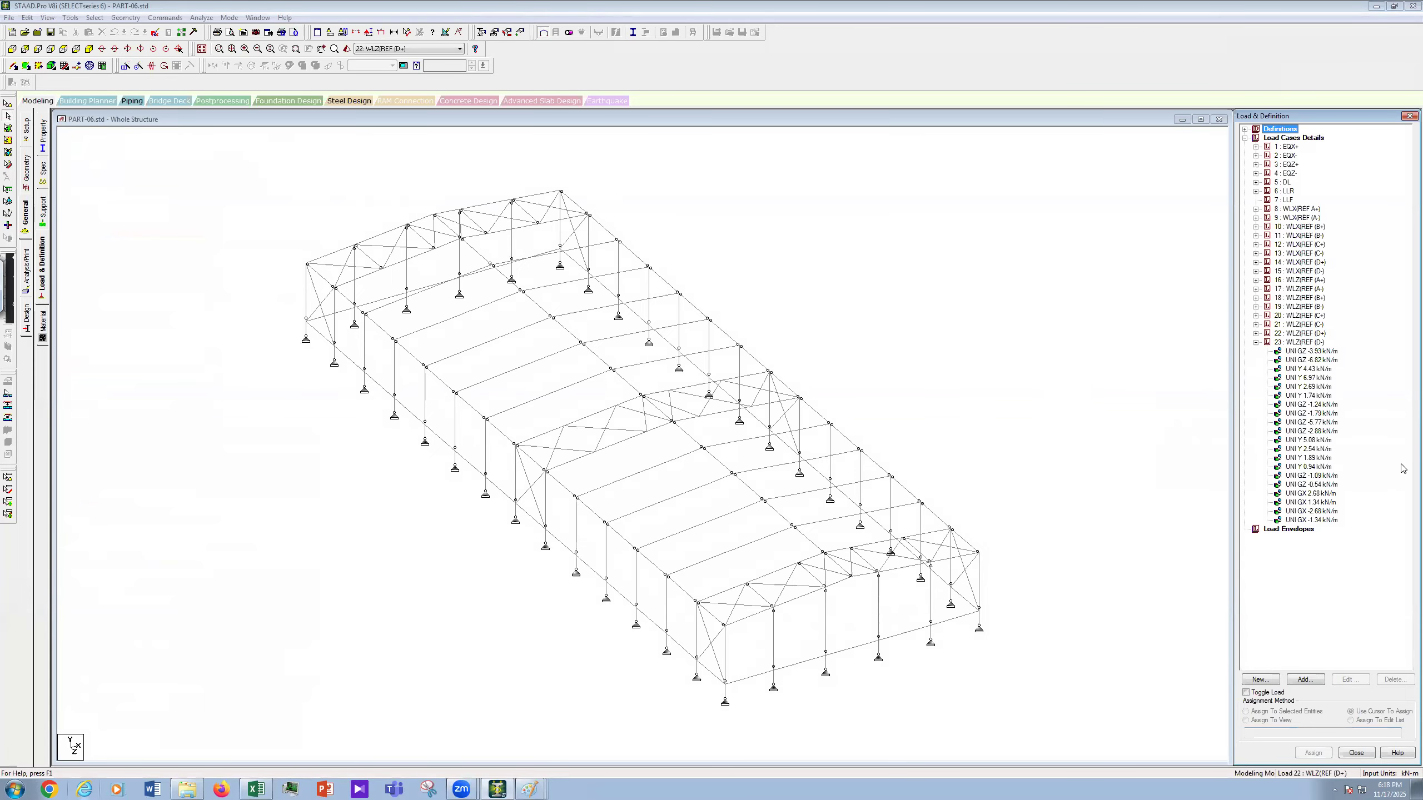
pyautogui.scroll(1, 1013, 446)
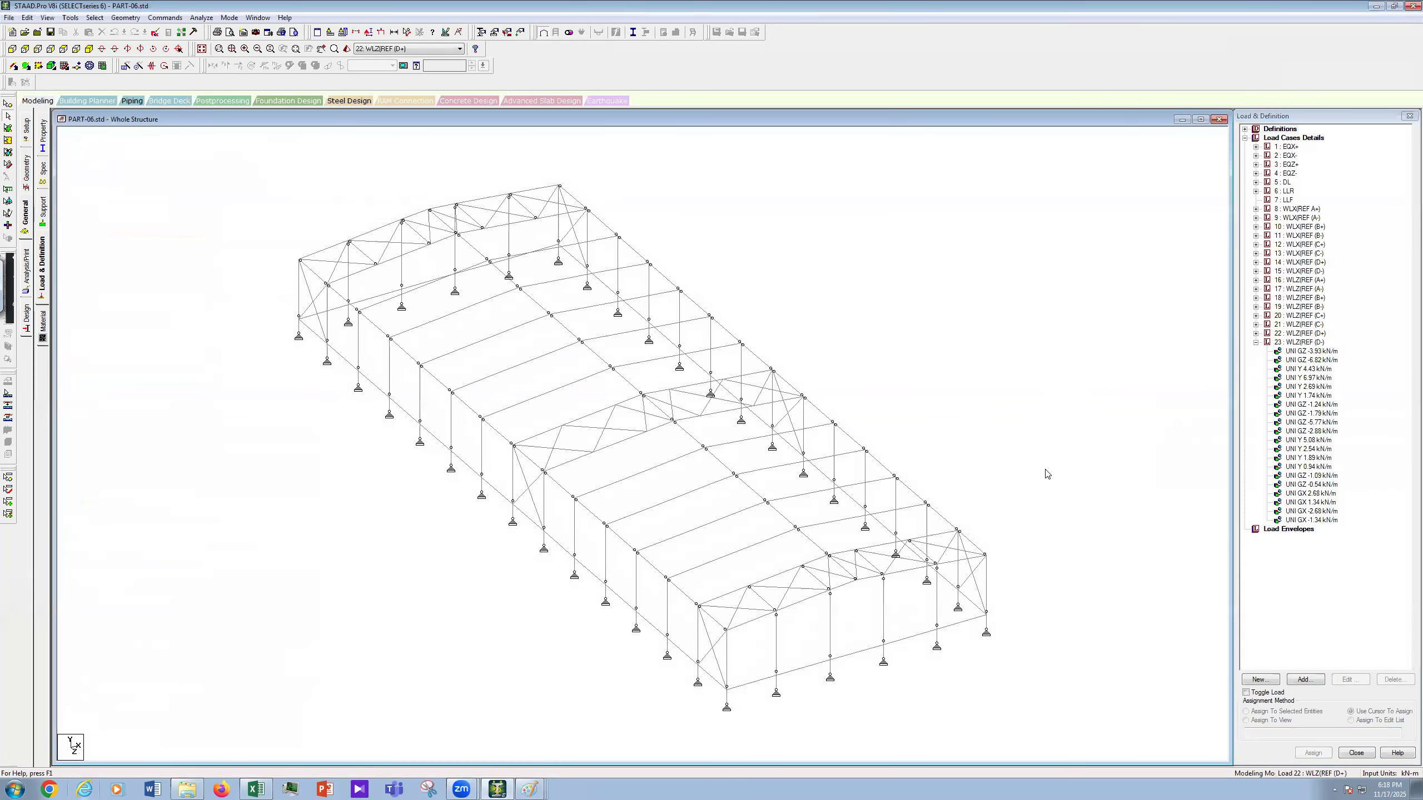
pyautogui.scroll(1, 1070, 476)
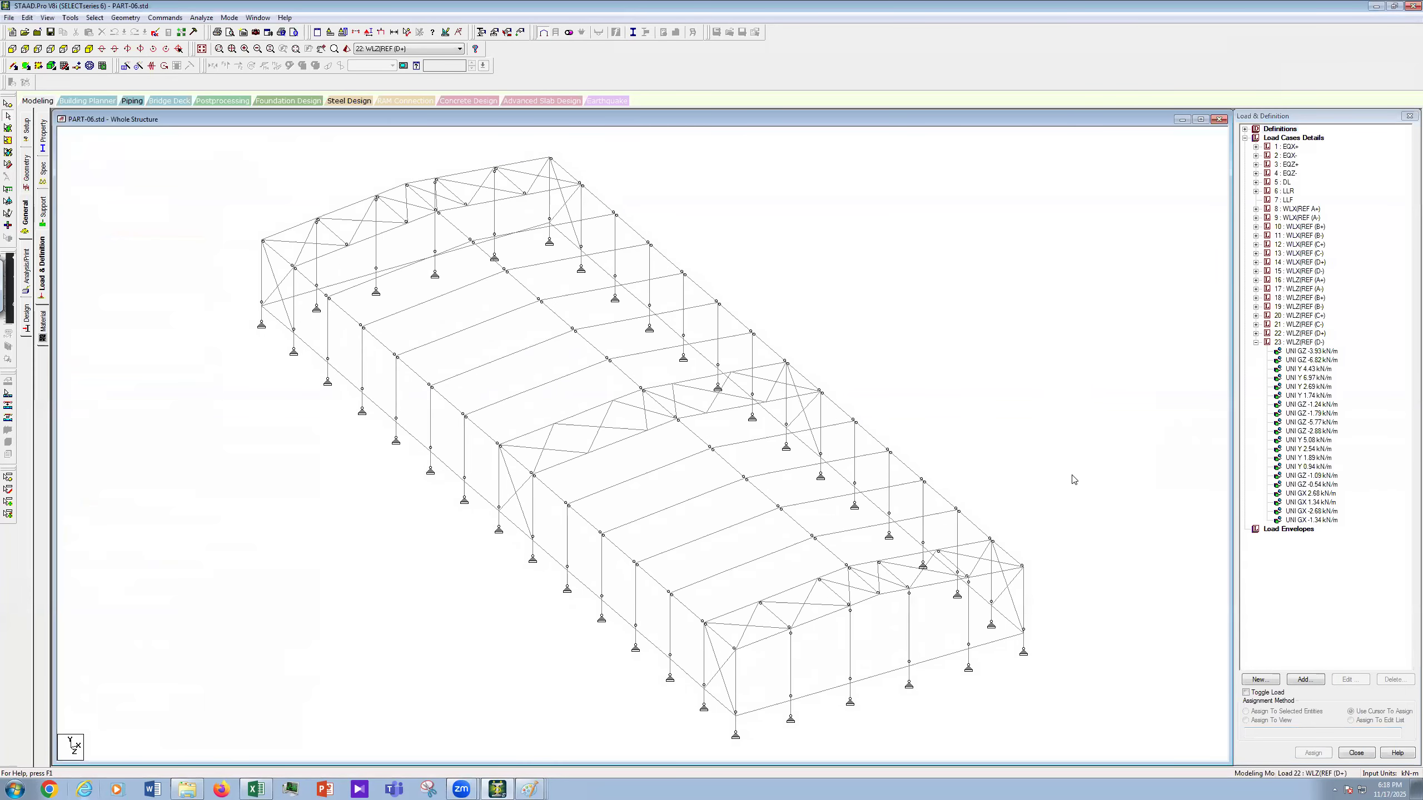
pyautogui.click(1307, 351)
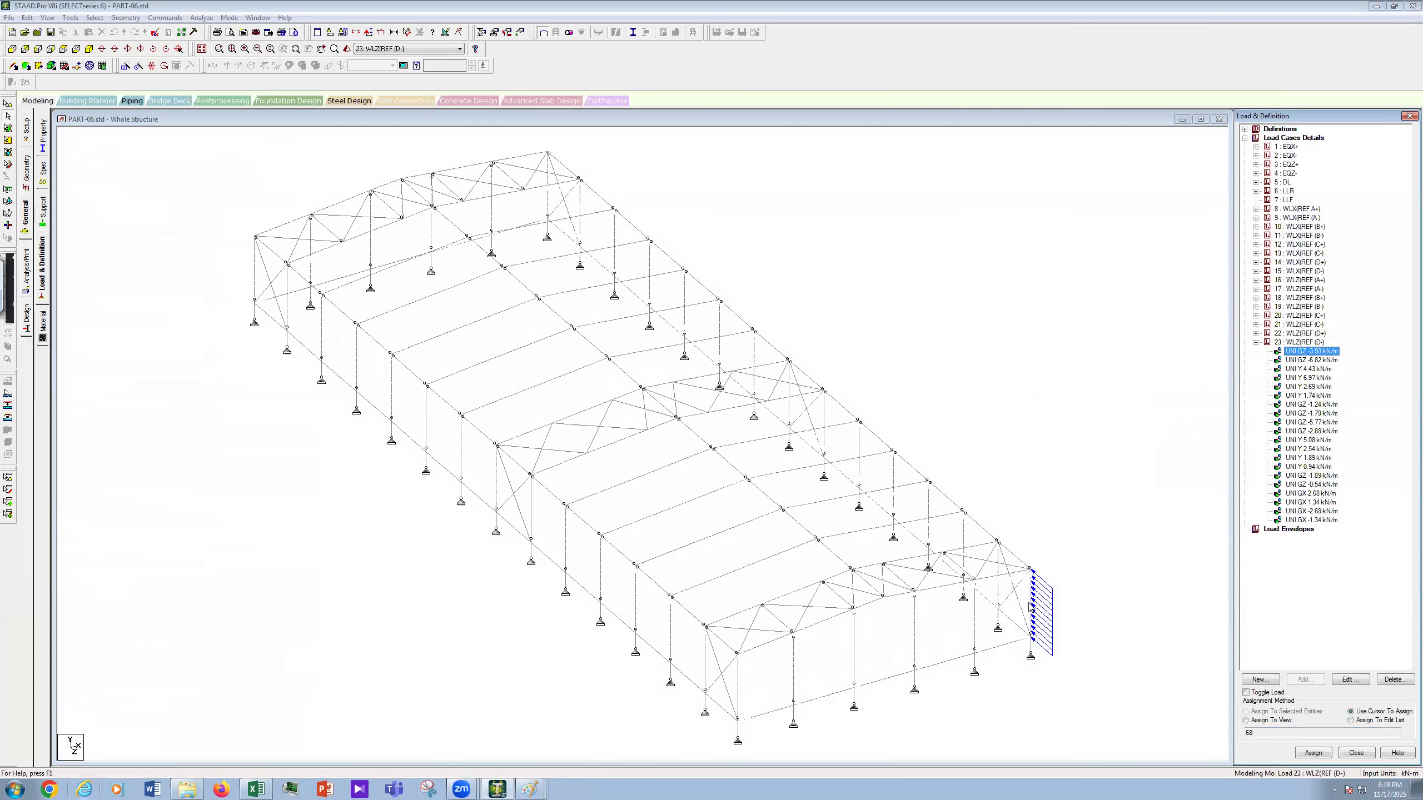
pyautogui.click(1034, 602)
pyautogui.click(1264, 712)
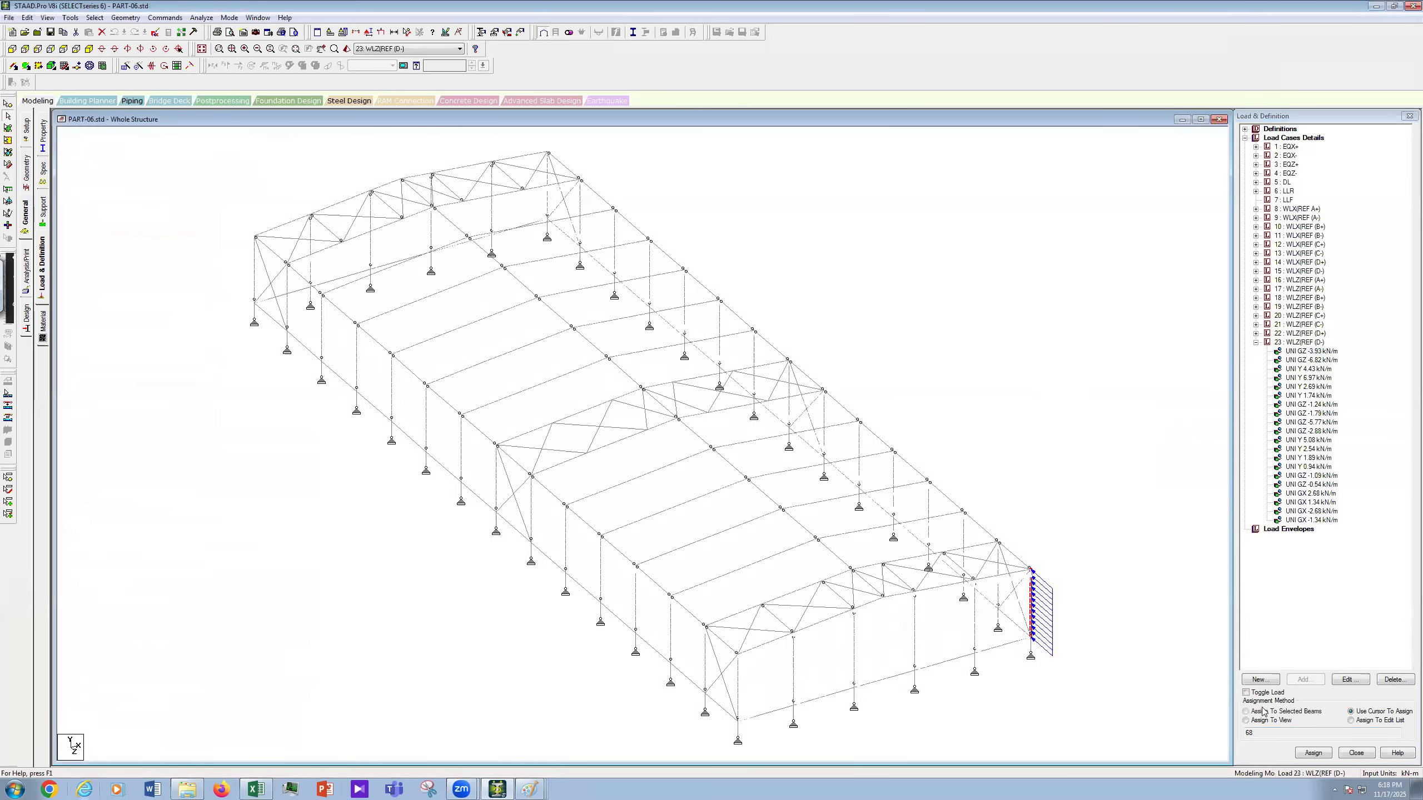
pyautogui.click(1314, 753)
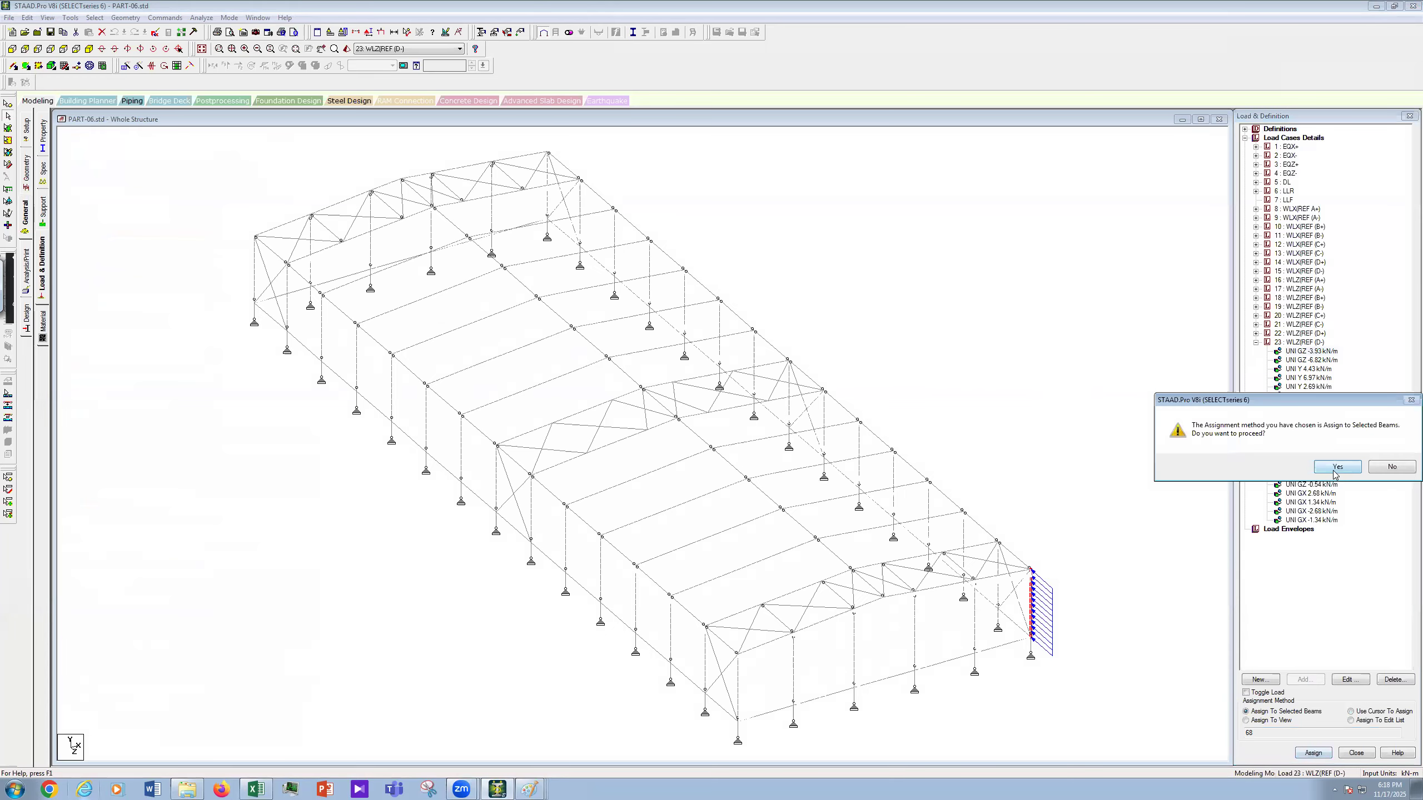
pyautogui.click(1337, 467)
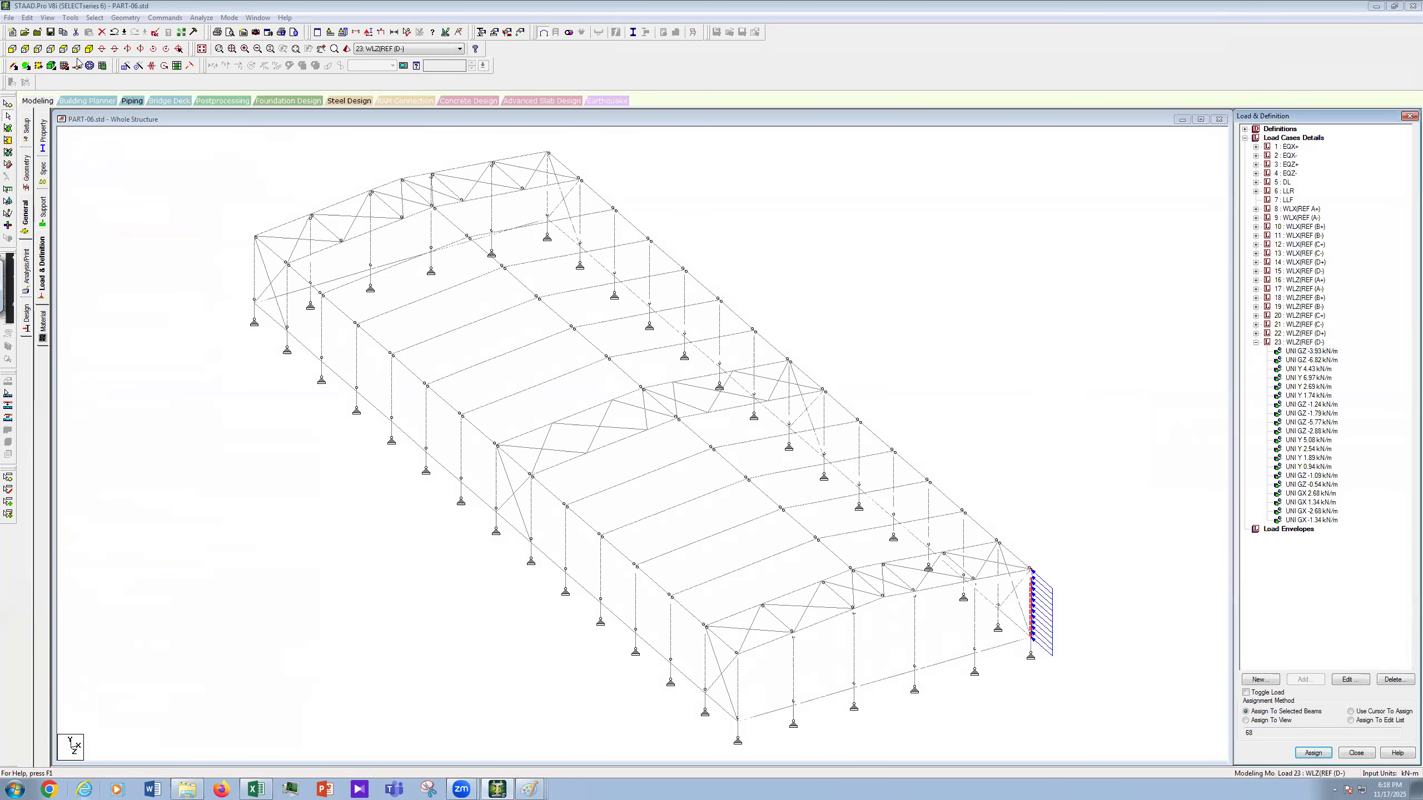
pyautogui.click(1258, 695)
pyautogui.click(1331, 470)
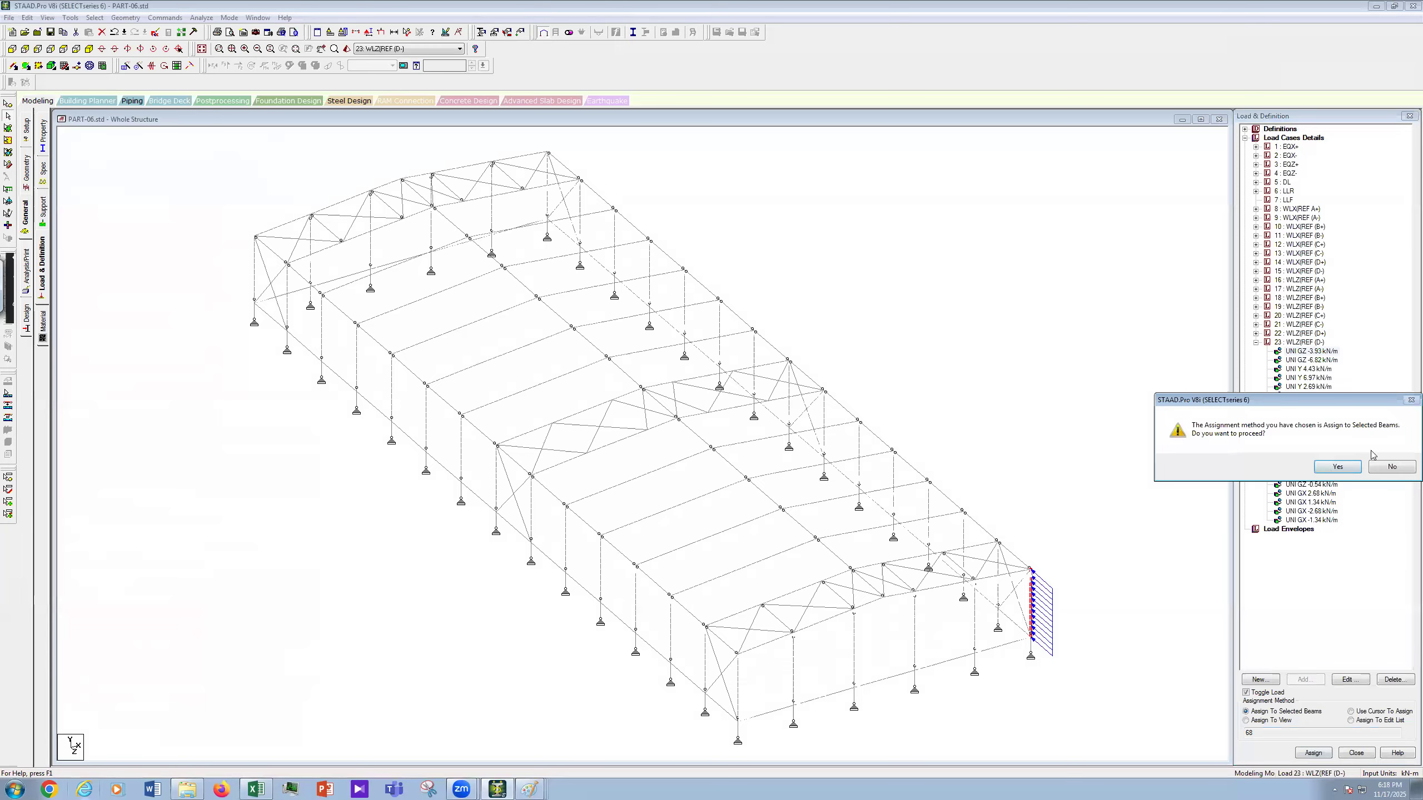
# Step: Remove the uniform GZ -6.82 kN/m load from front gable column 85 and the Y 4.43 kN/m load from rafter beam 84
pyautogui.click(1311, 360)
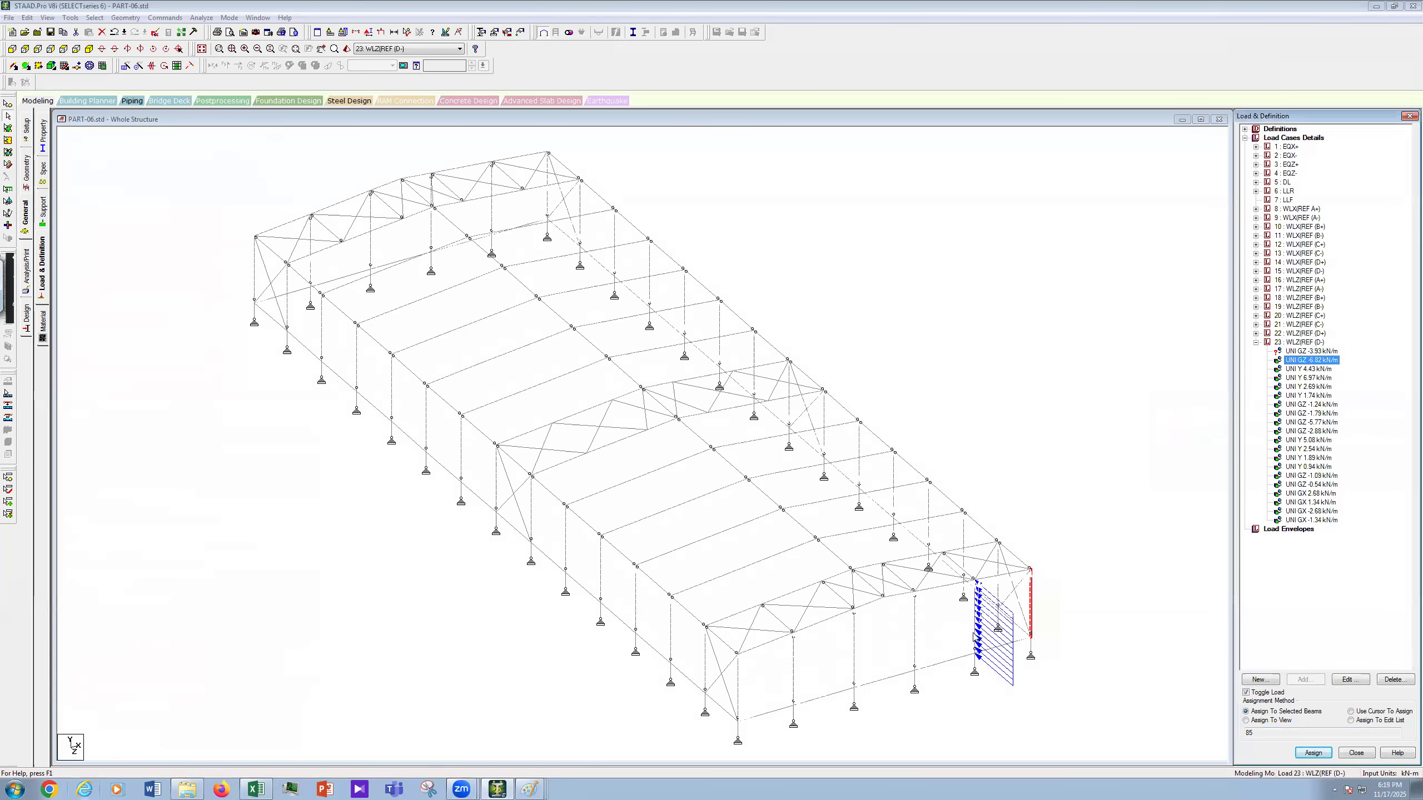
pyautogui.click(1313, 753)
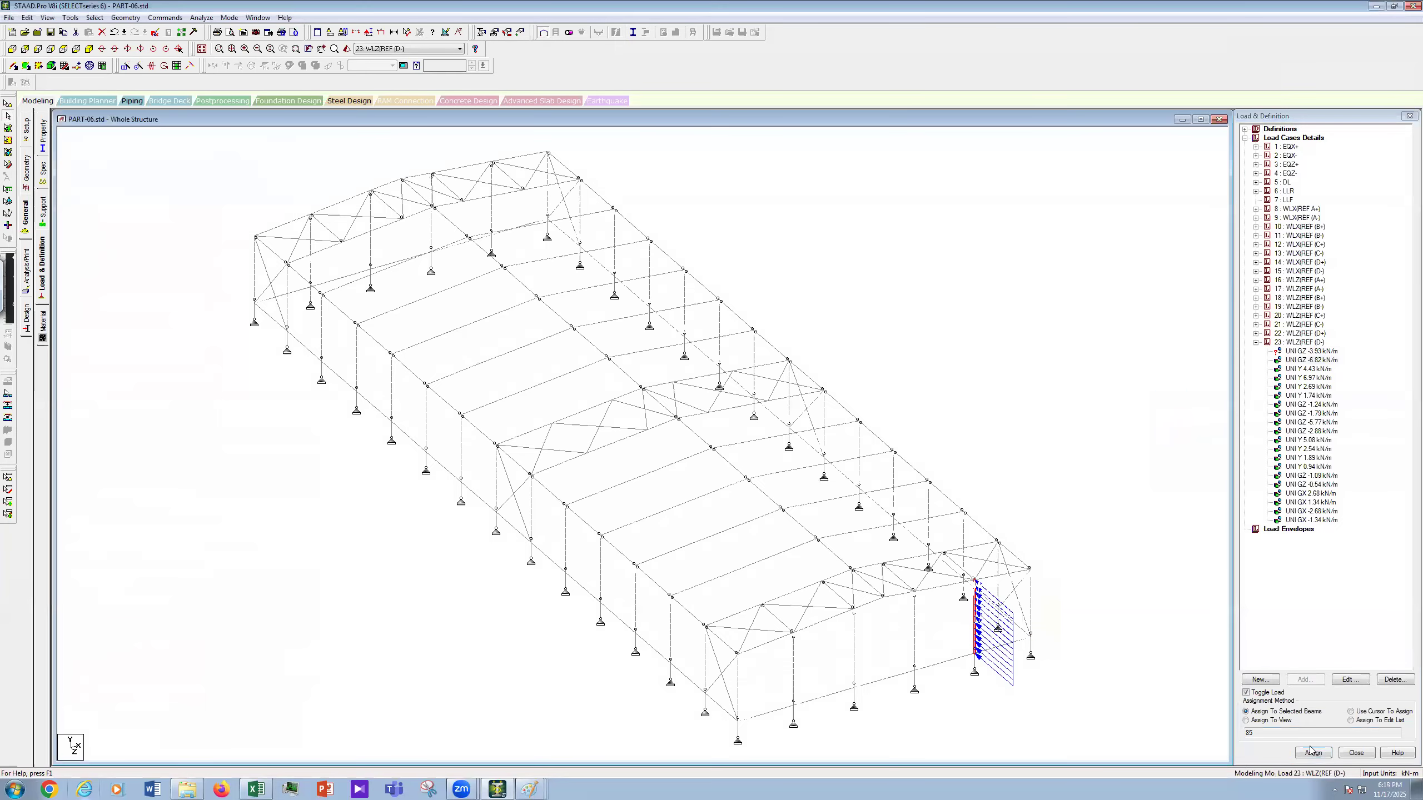
pyautogui.click(1338, 468)
pyautogui.click(1309, 369)
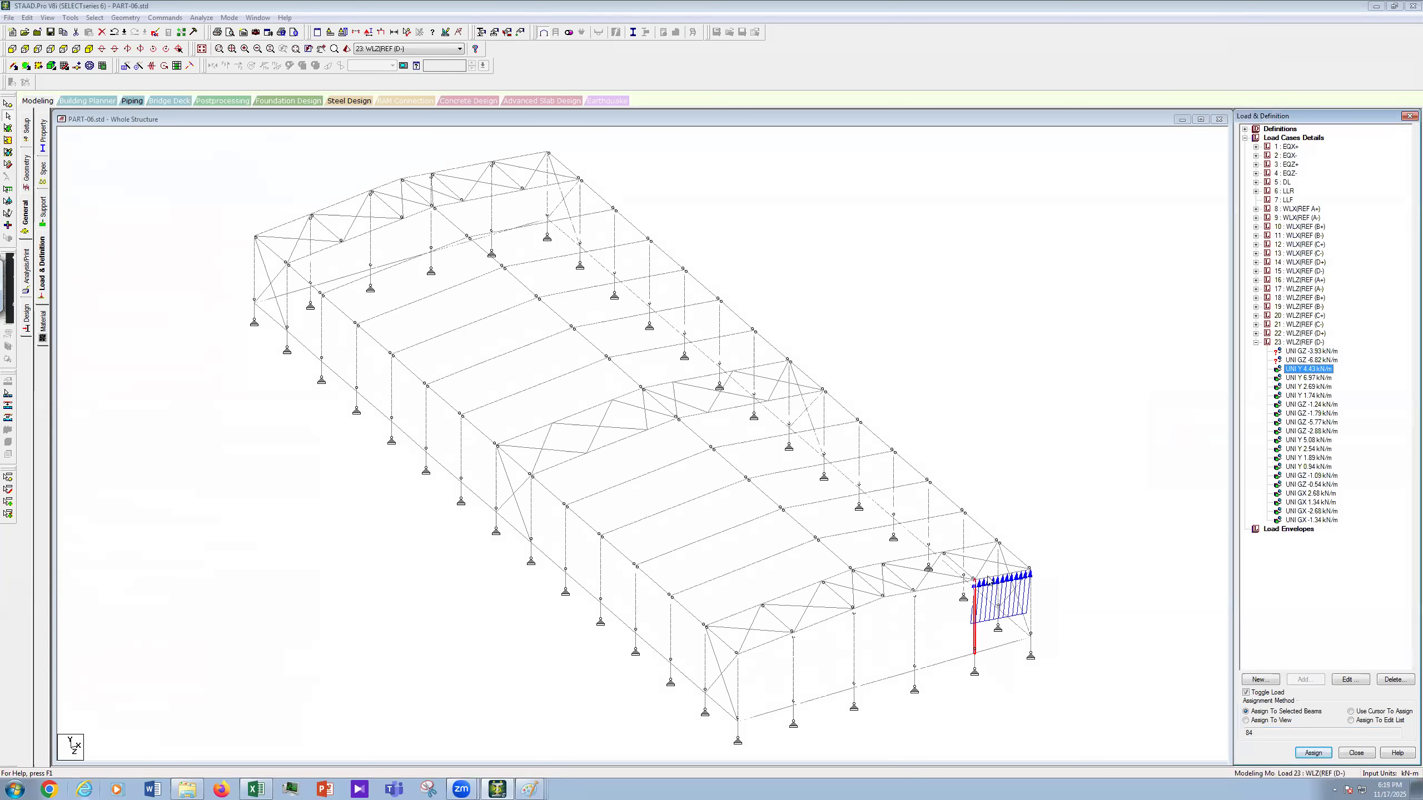
pyautogui.click(985, 578)
pyautogui.click(1315, 753)
# Step: Remove the uniform Y 6.97 kN/m load from far-eave rafter beams 73, 92 and 98 behind the front gable
pyautogui.click(1304, 378)
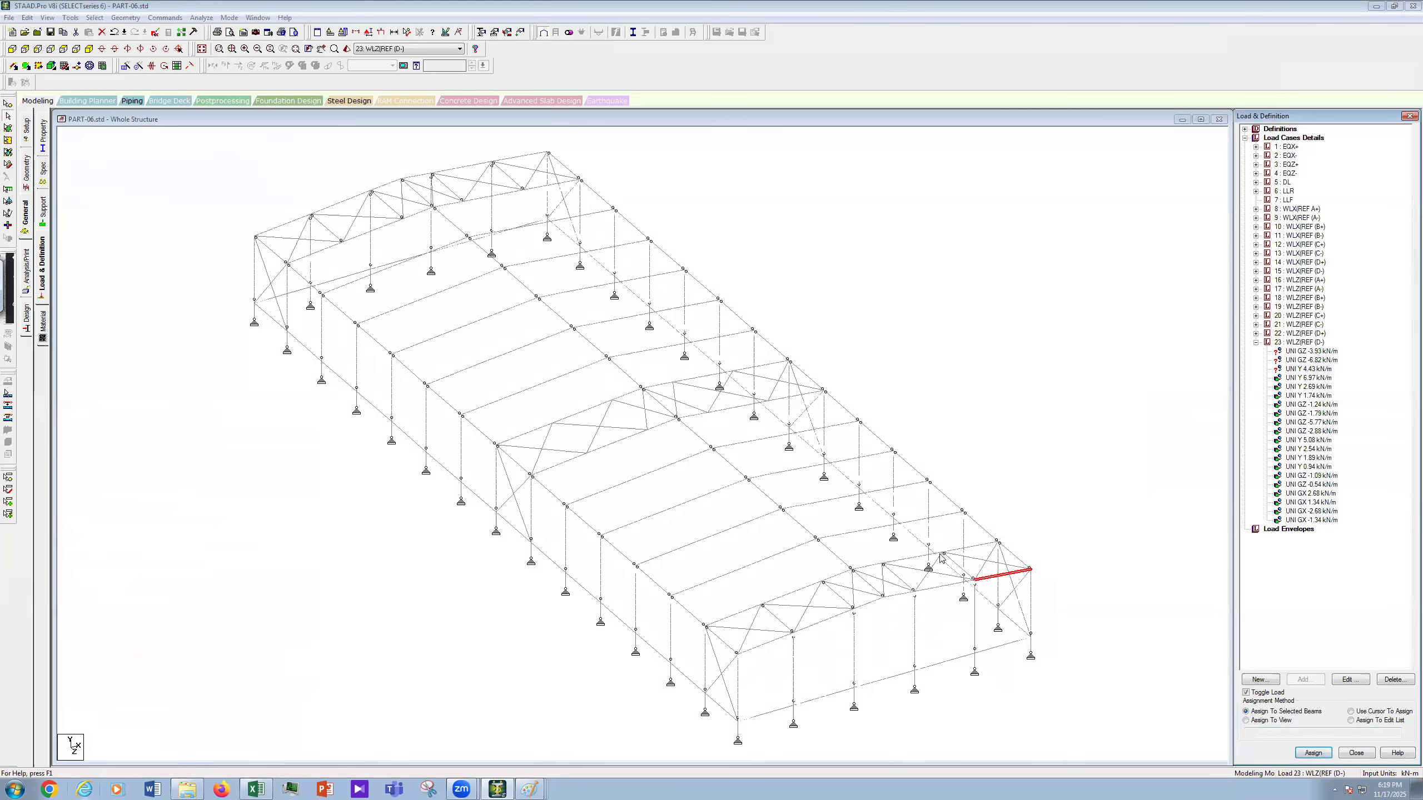
pyautogui.click(980, 546)
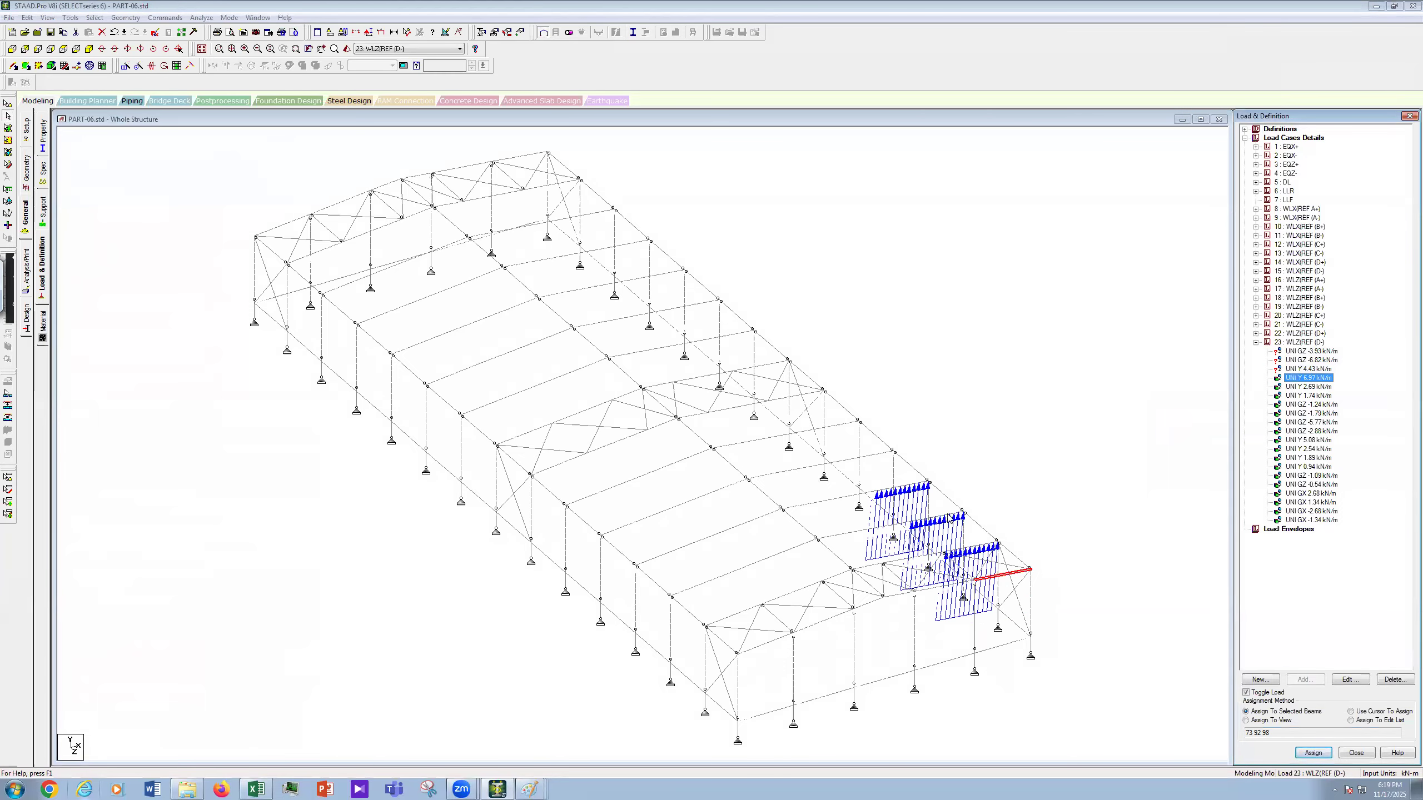
pyautogui.keyDown('ctrl'); pyautogui.click(948, 515); pyautogui.keyUp('ctrl')
pyautogui.keyDown('ctrl'); pyautogui.click(919, 483); pyautogui.keyUp('ctrl')
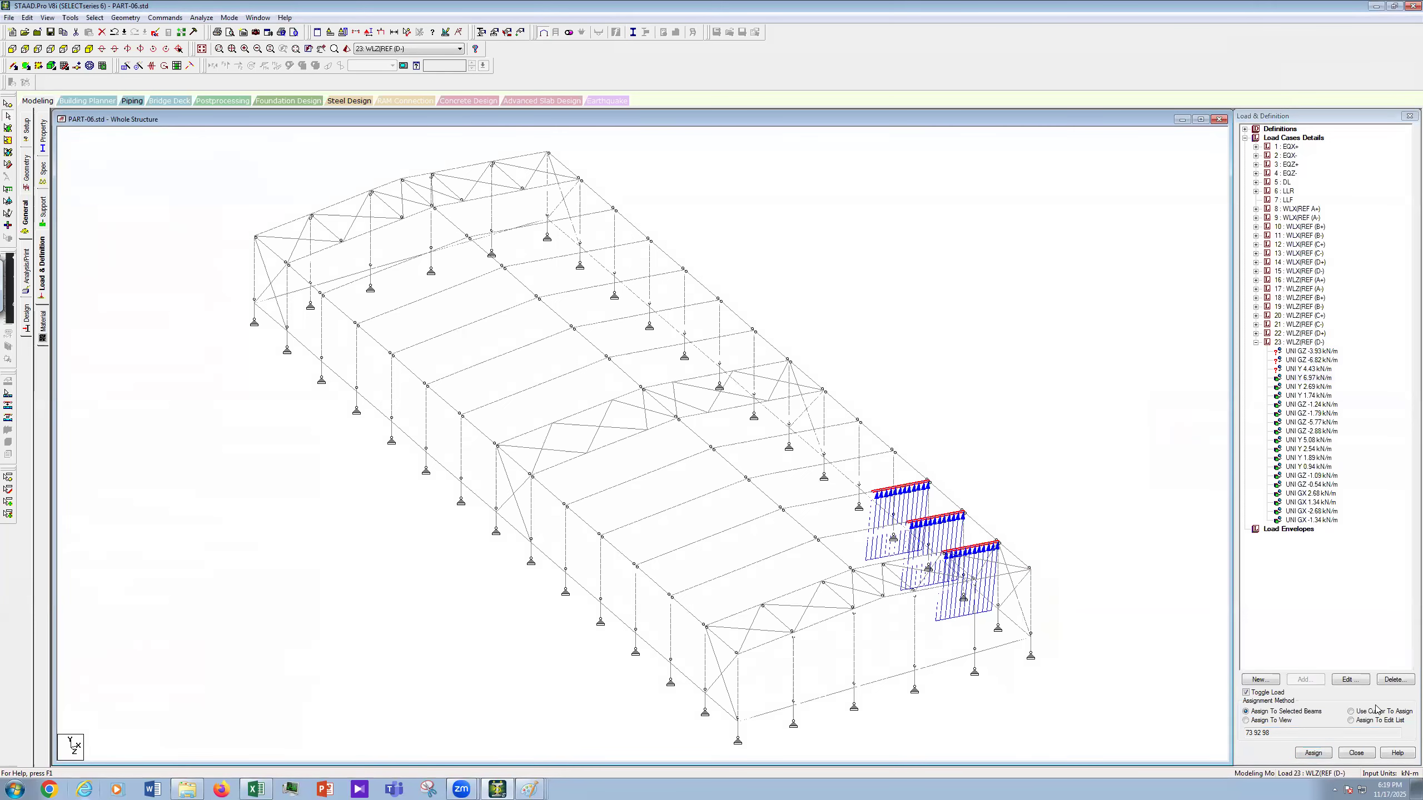
pyautogui.click(1313, 753)
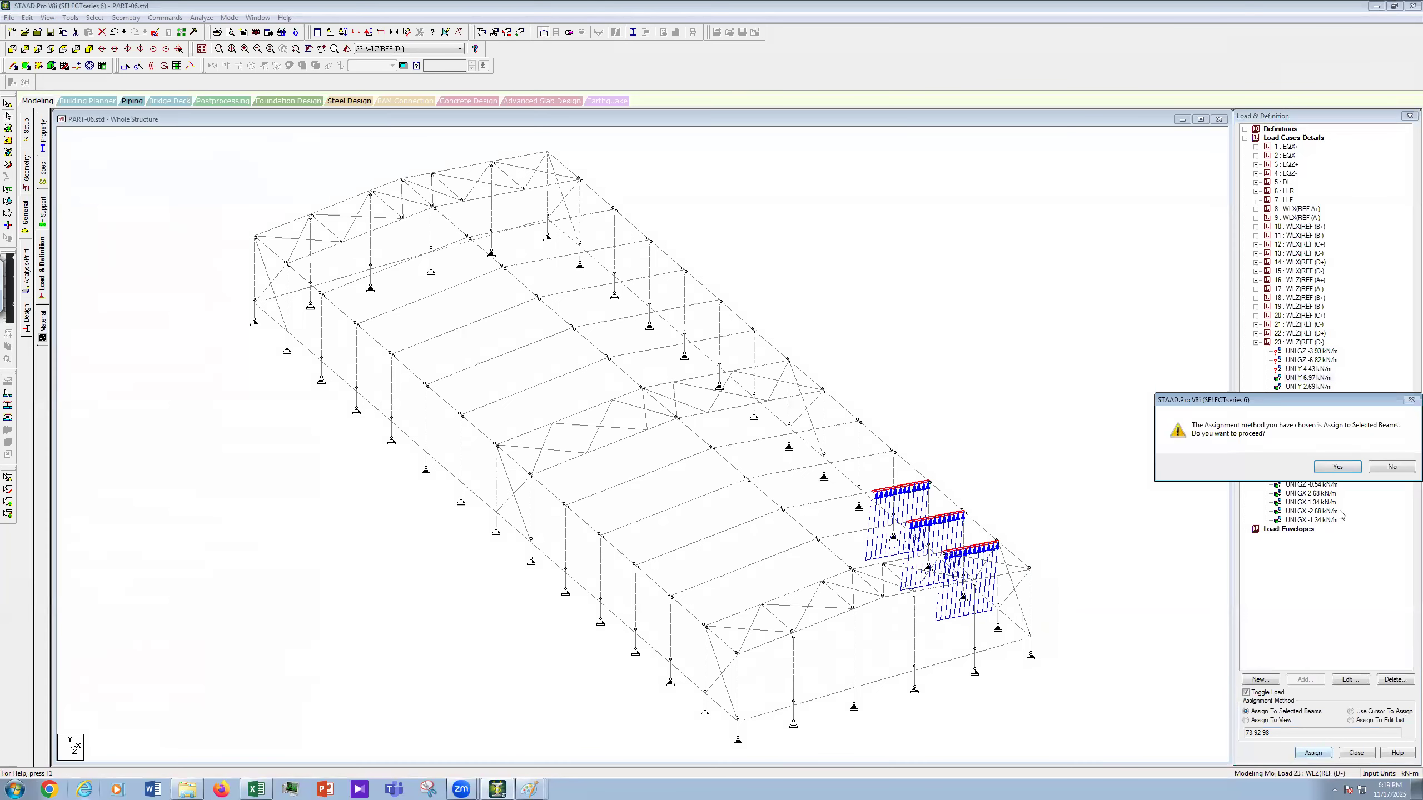
pyautogui.click(1334, 468)
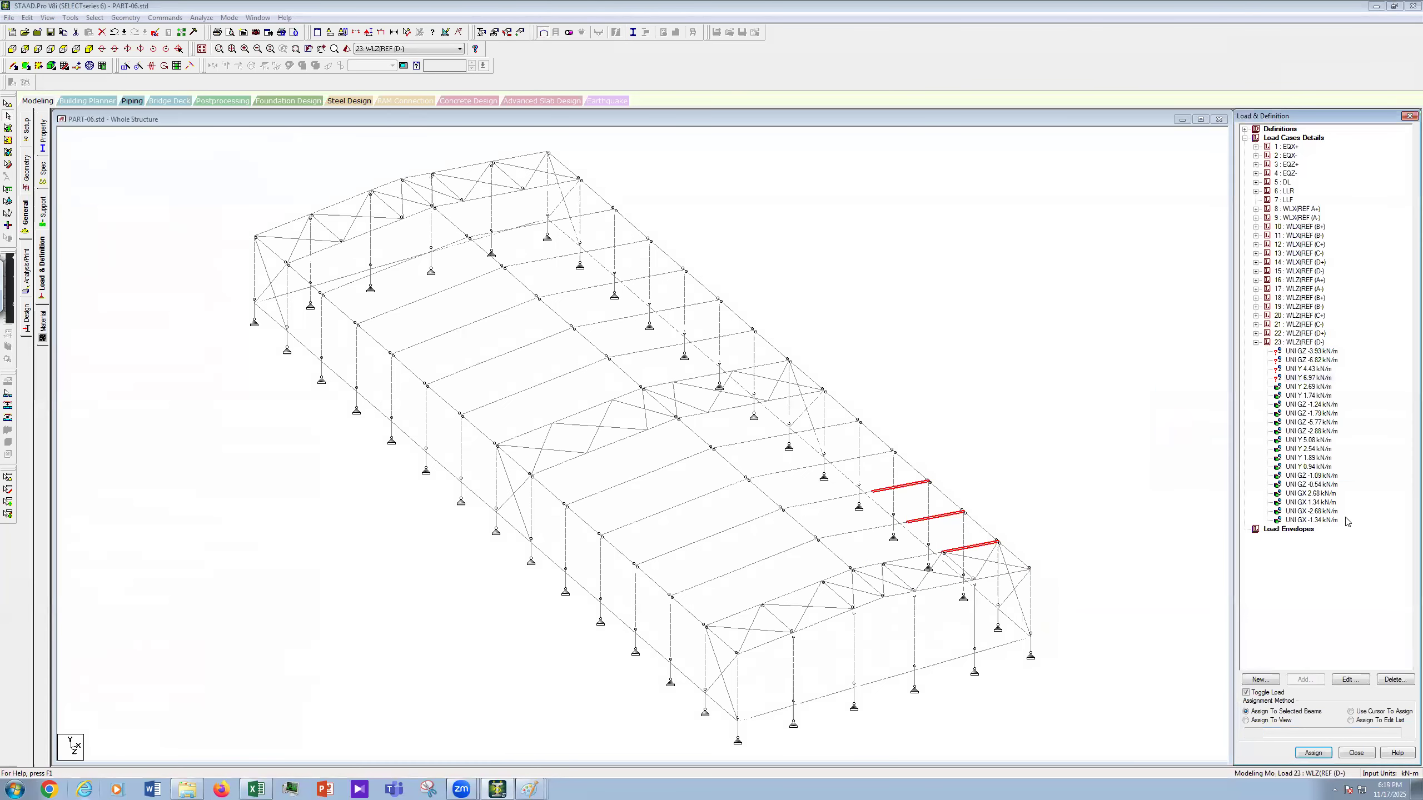
# Step: Remove the uniform Y 2.69 kN/m load from the far-eave end rafter beams of the ten remaining interior frames
pyautogui.click(1307, 388)
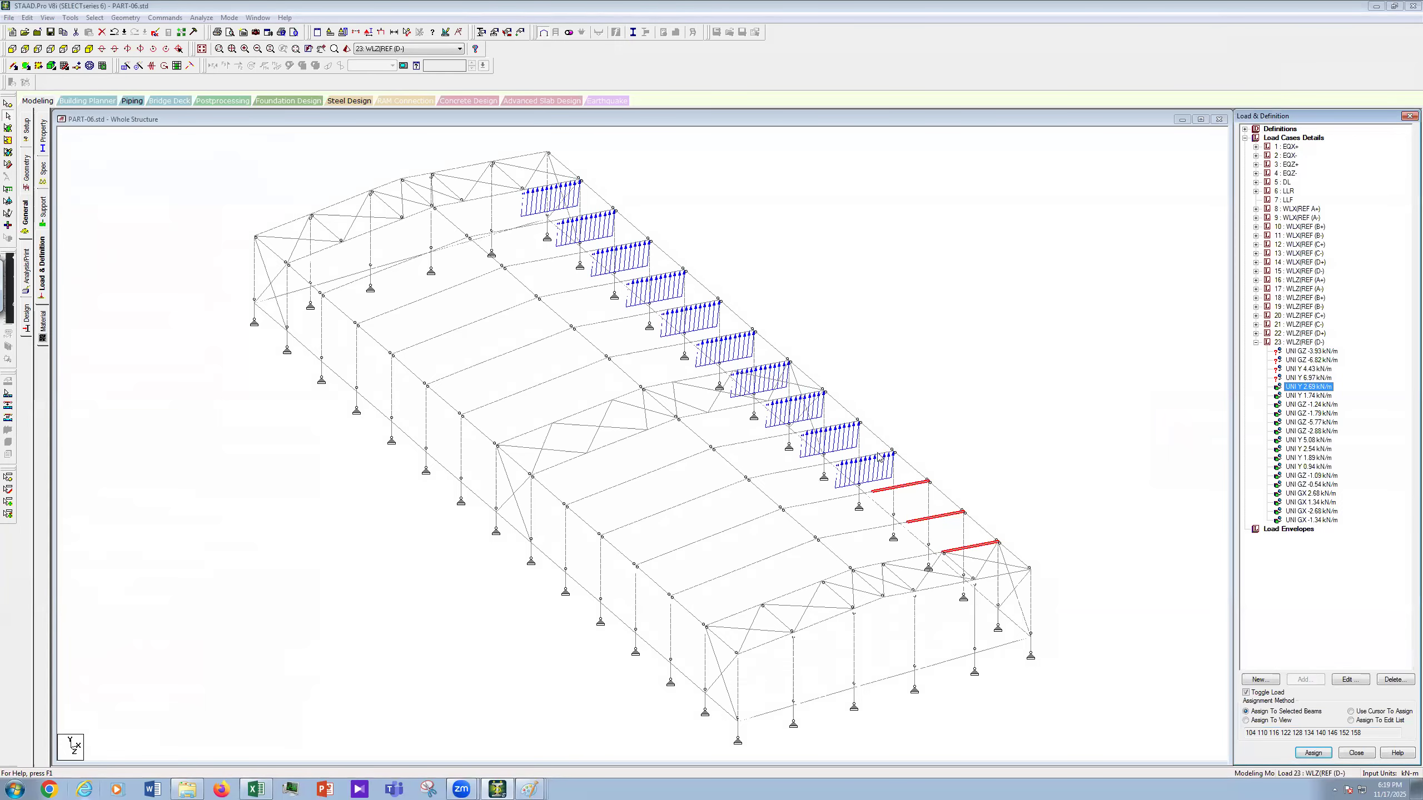
pyautogui.click(875, 457)
pyautogui.keyDown('ctrl'); pyautogui.click(796, 397); pyautogui.keyUp('ctrl')
pyautogui.keyDown('ctrl'); pyautogui.click(749, 349); pyautogui.keyUp('ctrl')
pyautogui.keyDown('ctrl'); pyautogui.click(702, 304); pyautogui.keyUp('ctrl')
pyautogui.keyDown('ctrl'); pyautogui.click(666, 280); pyautogui.keyUp('ctrl')
pyautogui.keyDown('ctrl'); pyautogui.click(632, 250); pyautogui.keyUp('ctrl')
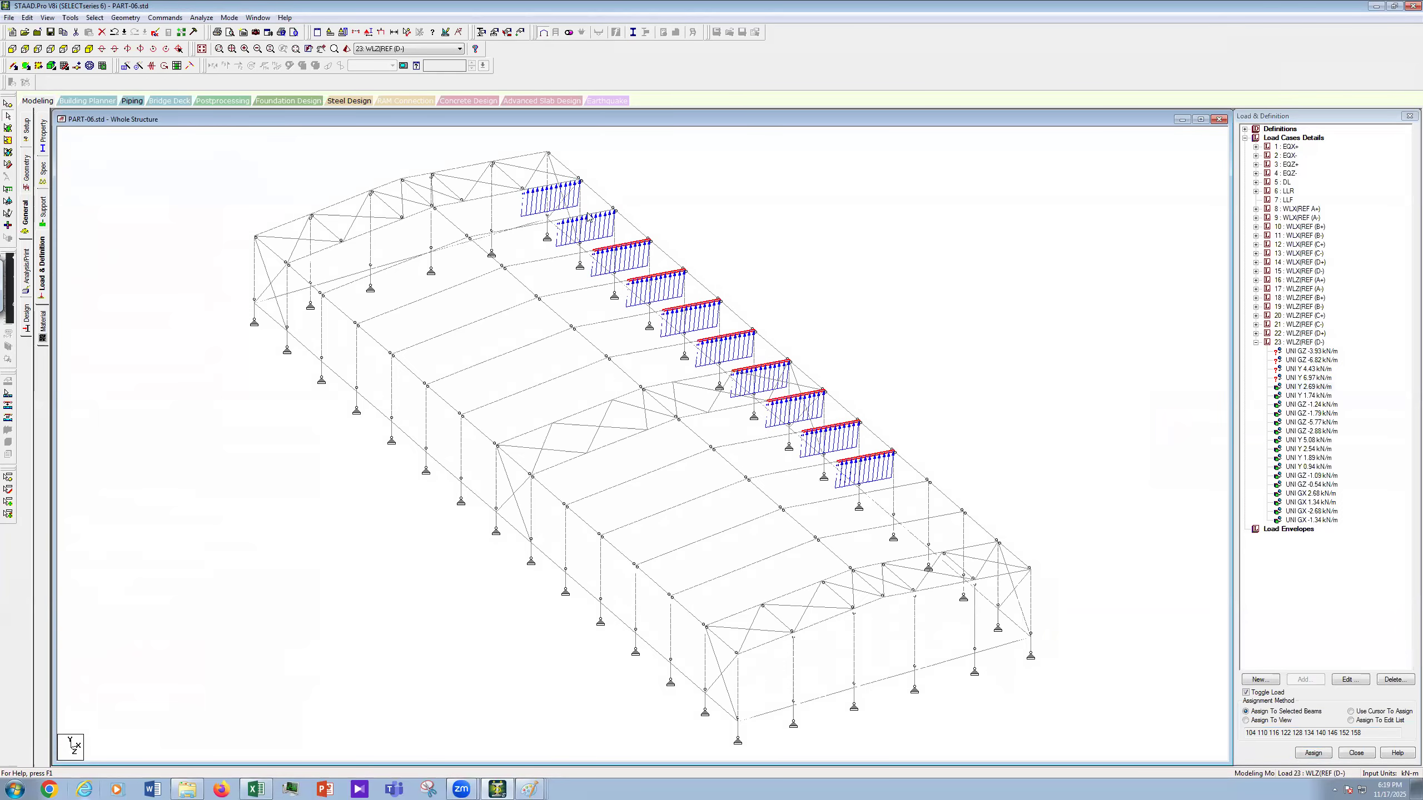
pyautogui.keyDown('ctrl'); pyautogui.click(566, 190); pyautogui.keyUp('ctrl')
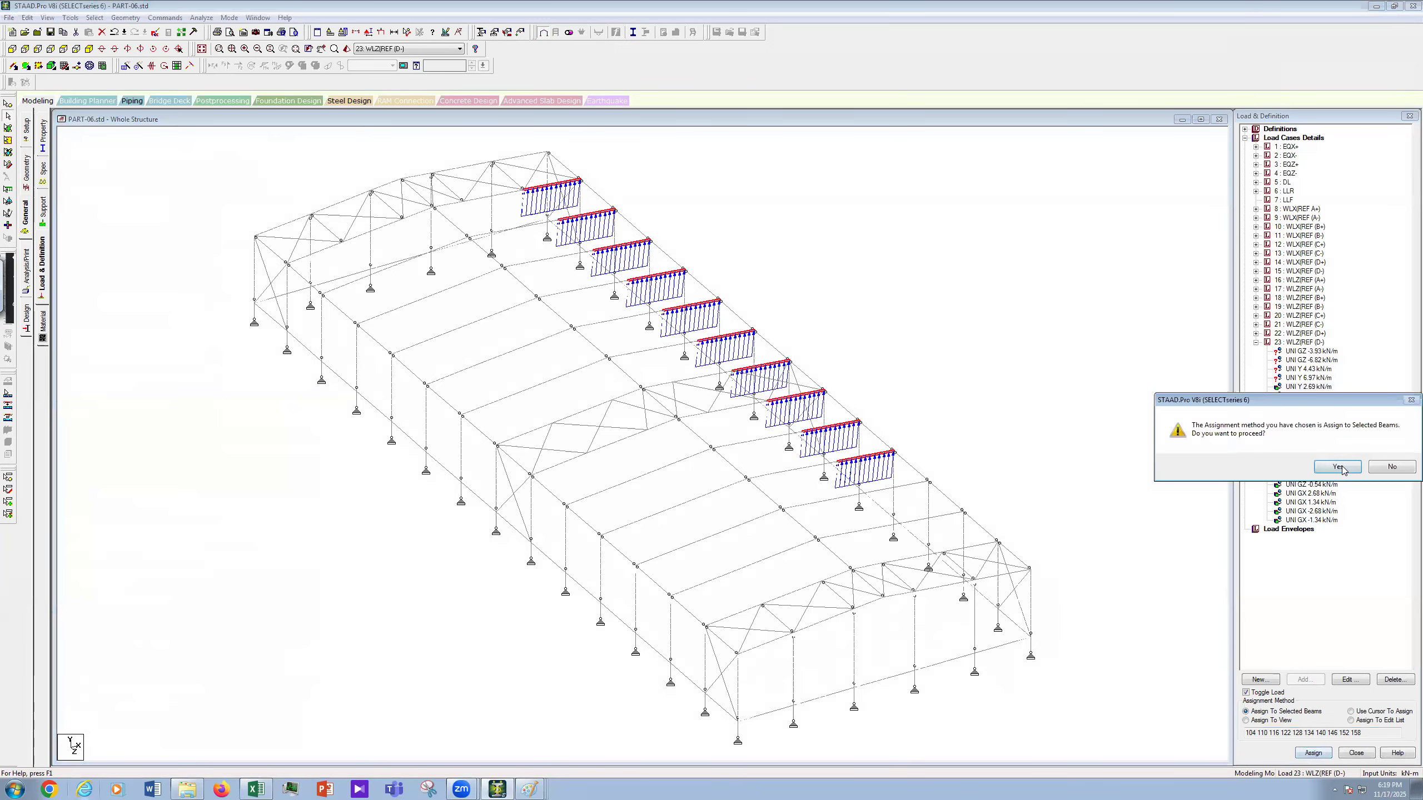
pyautogui.click(1342, 468)
# Step: Remove the uniform Y 1.74 kN/m load from rear gable rafter beam 166 at the far corner
pyautogui.click(1307, 395)
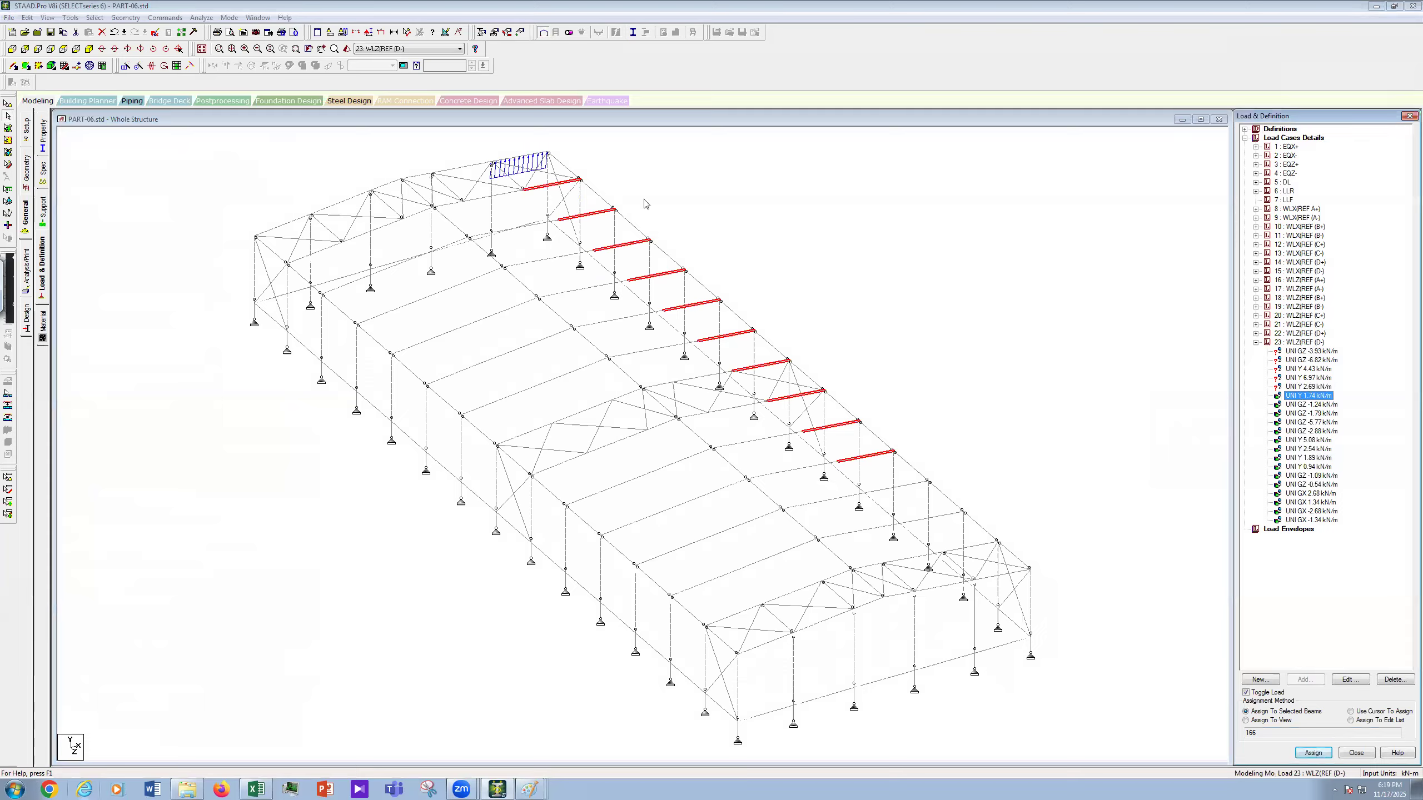
pyautogui.click(535, 157)
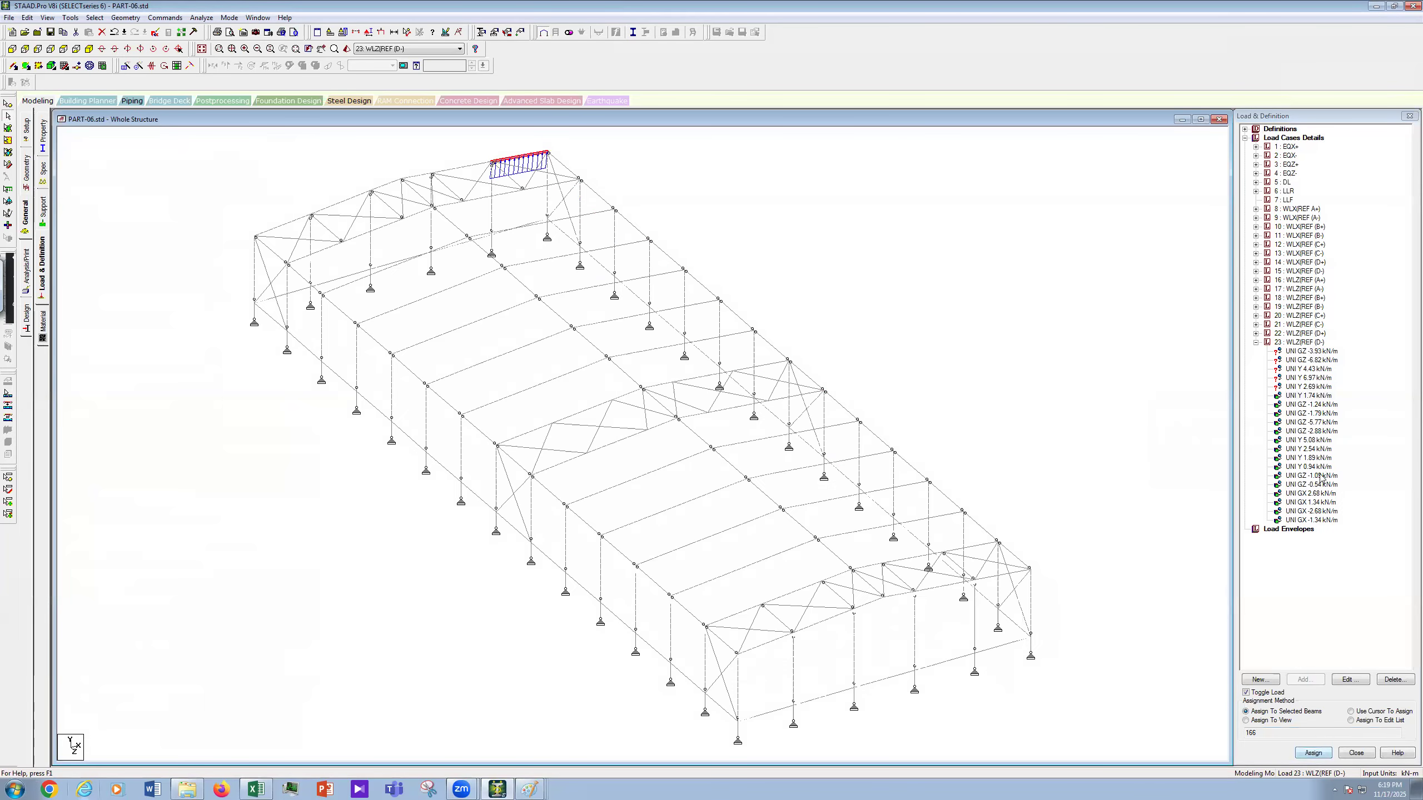
pyautogui.click(1339, 468)
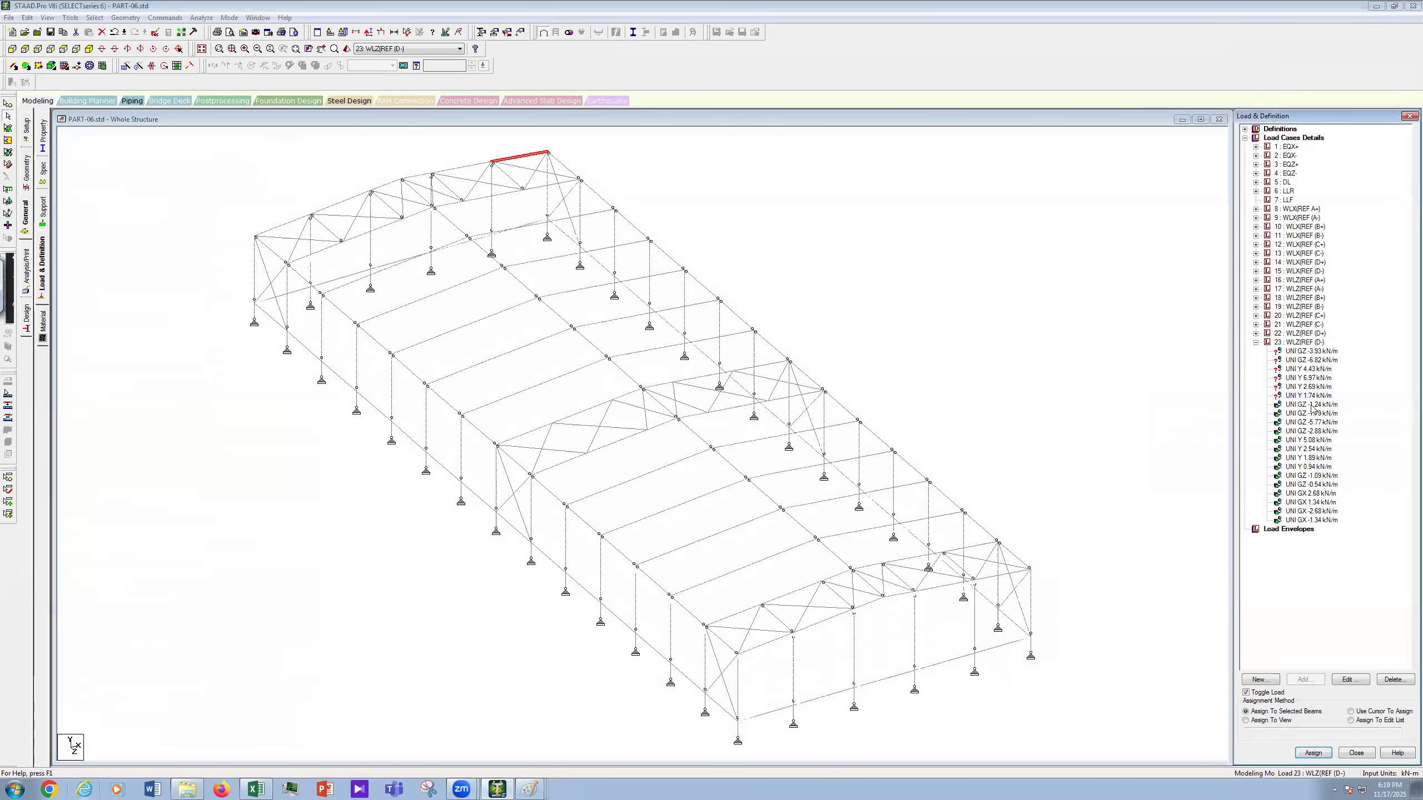
# Step: Remove the uniform GZ -1.24 kN/m and GZ -1.79 kN/m loads from the rear gable columns at the far corner
pyautogui.click(1310, 405)
pyautogui.click(1313, 752)
pyautogui.click(1339, 467)
pyautogui.click(1311, 414)
pyautogui.click(1312, 752)
pyautogui.click(1339, 468)
# Step: Remove the uniform GZ -5.77 kN/m load from front gable column 78, the one nearest the near corner
pyautogui.click(1311, 422)
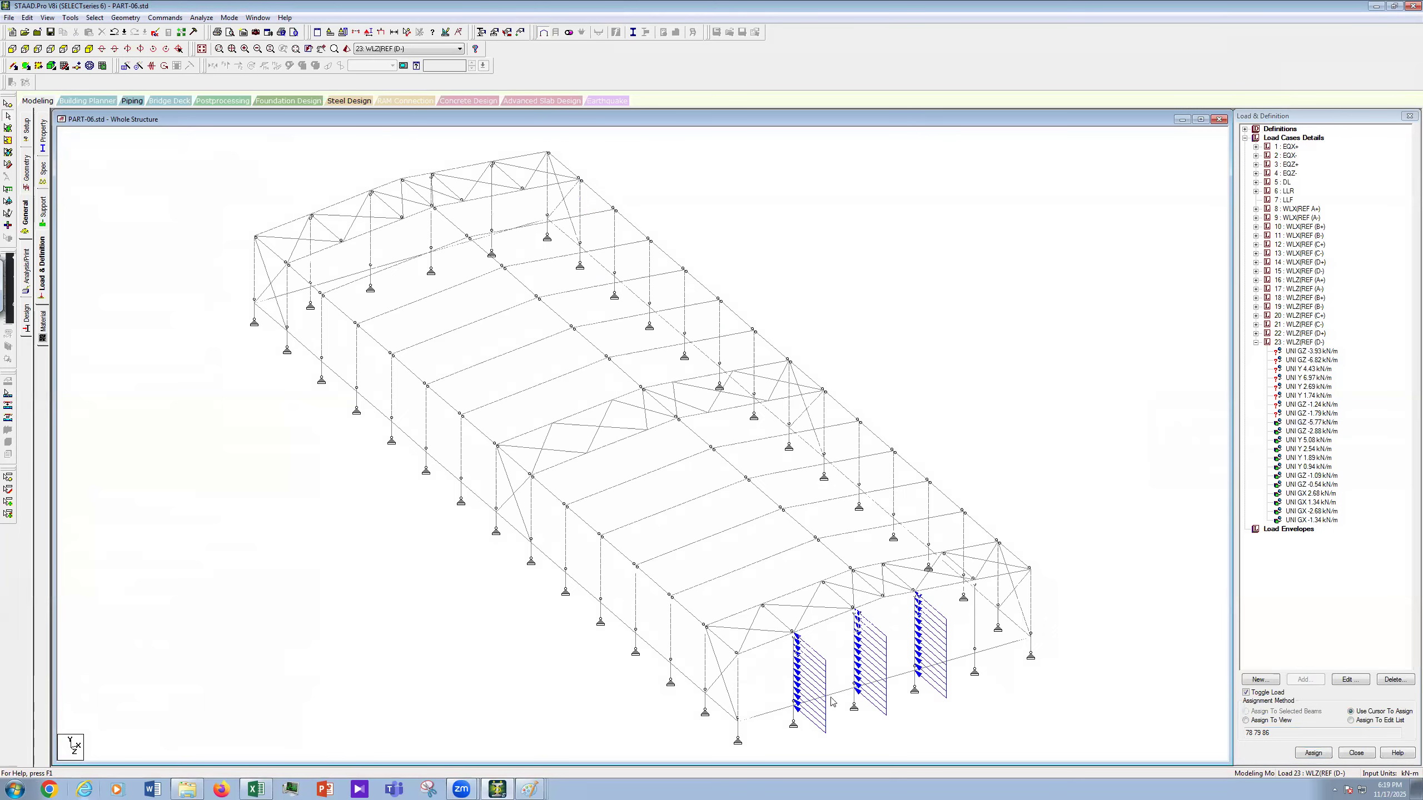
pyautogui.click(795, 680)
pyautogui.click(1314, 752)
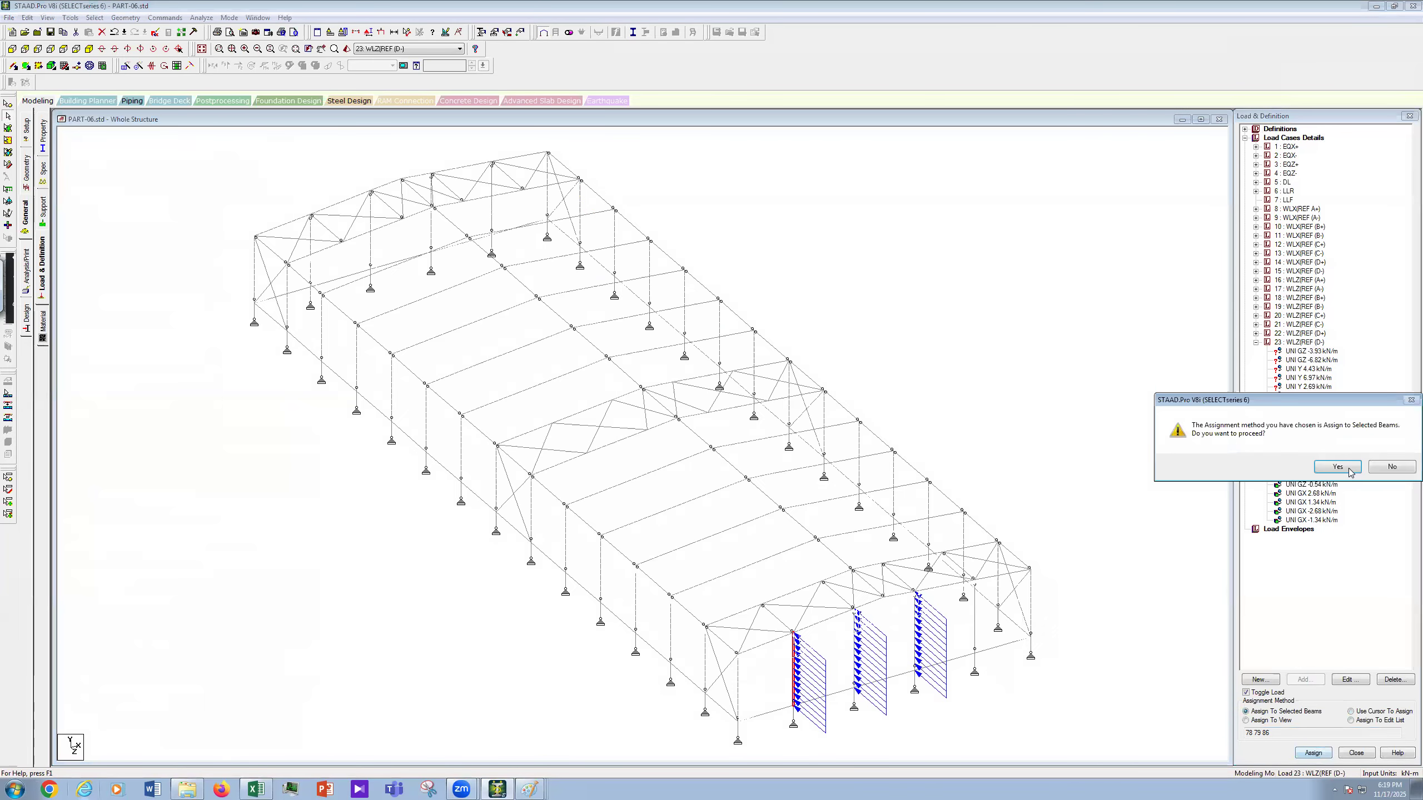
pyautogui.click(1345, 469)
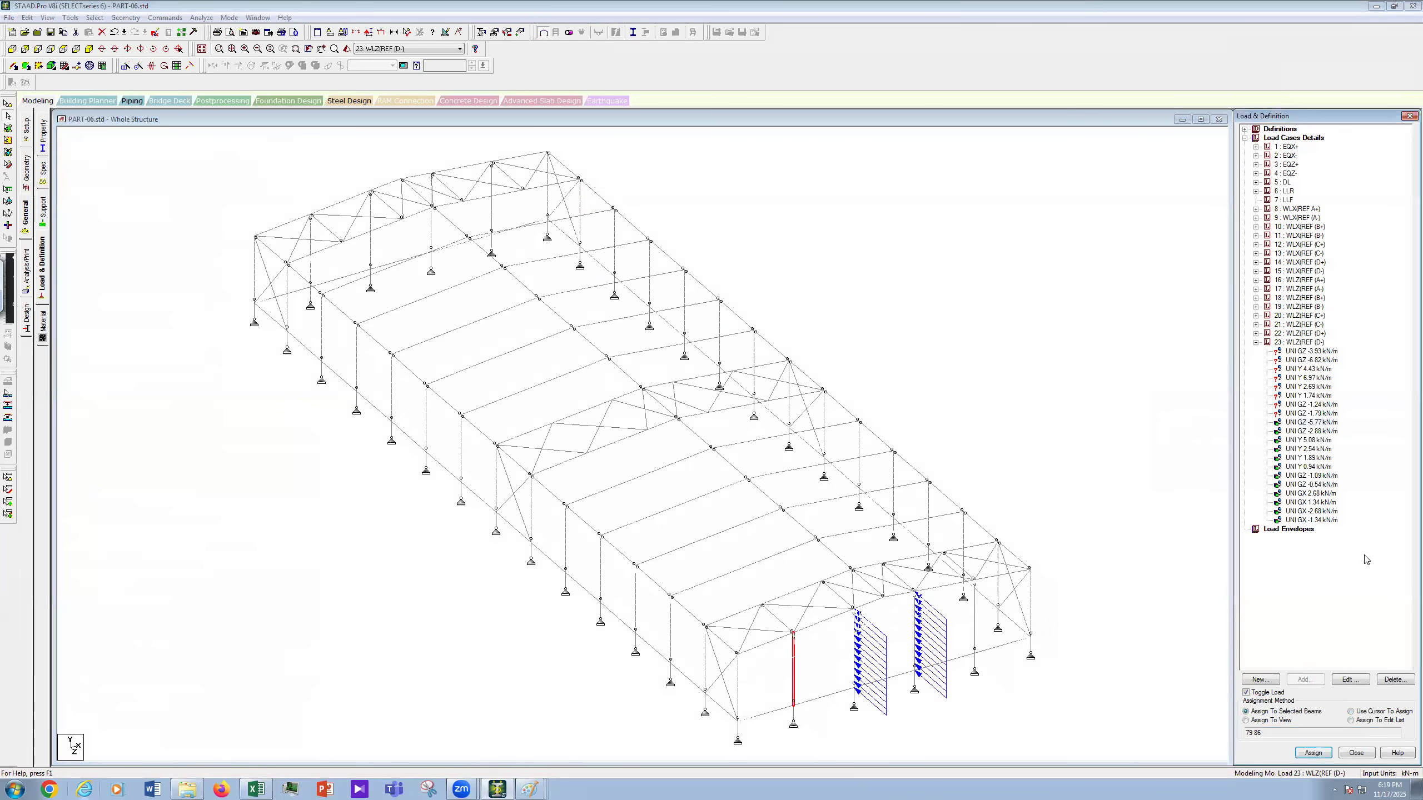
# Step: Remove the uniform GZ -2.88 kN/m load from front corner column 53 on the near side
pyautogui.click(1318, 431)
pyautogui.click(740, 690)
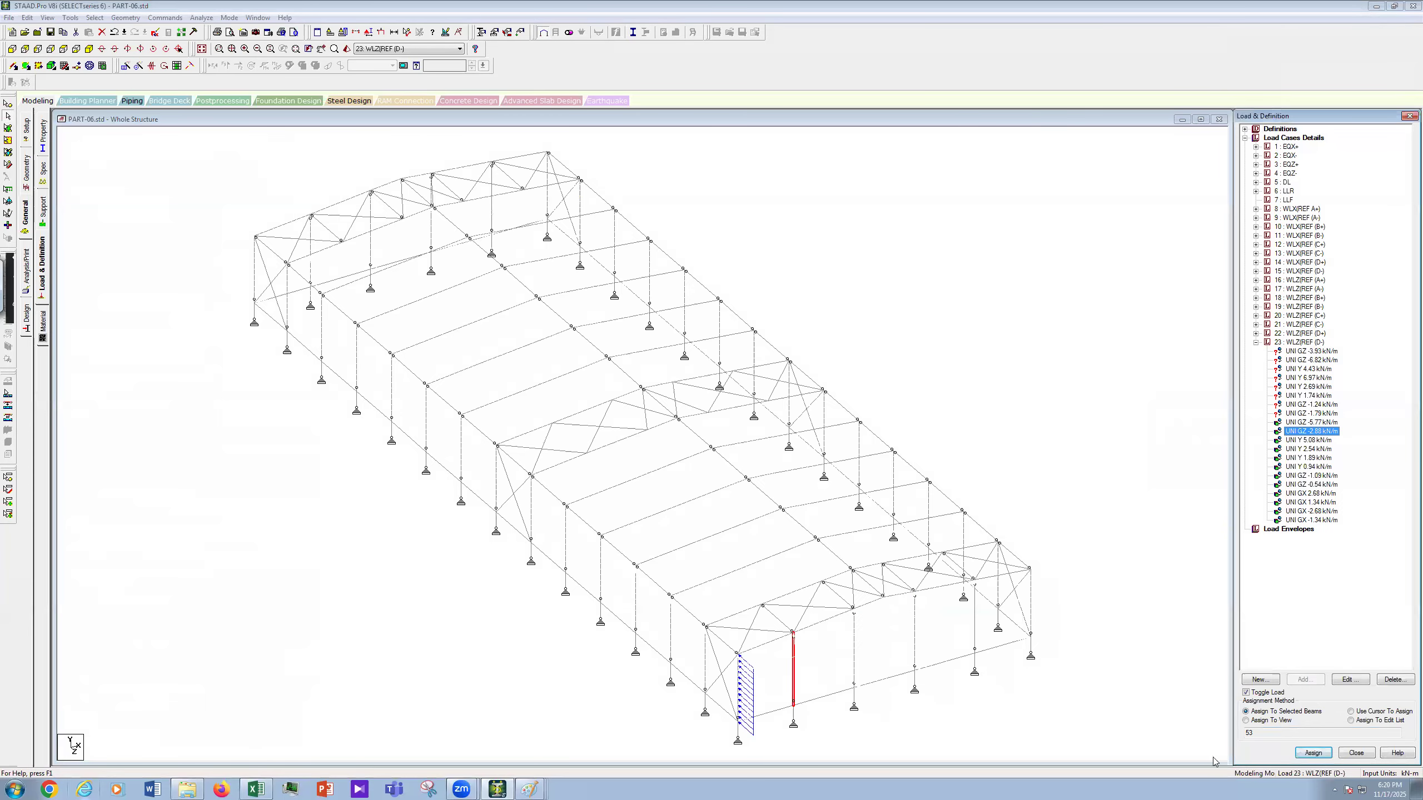
pyautogui.click(1312, 752)
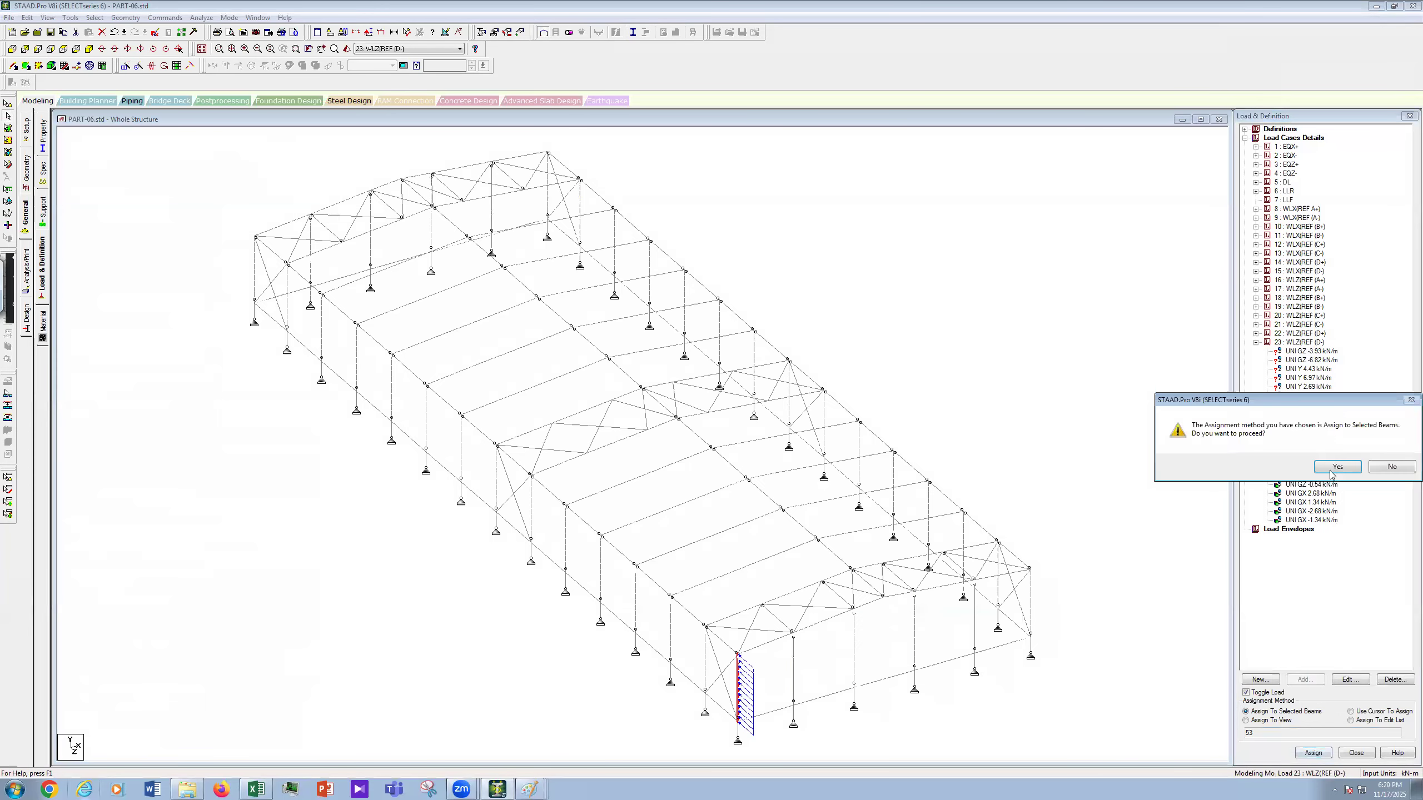
pyautogui.click(1336, 468)
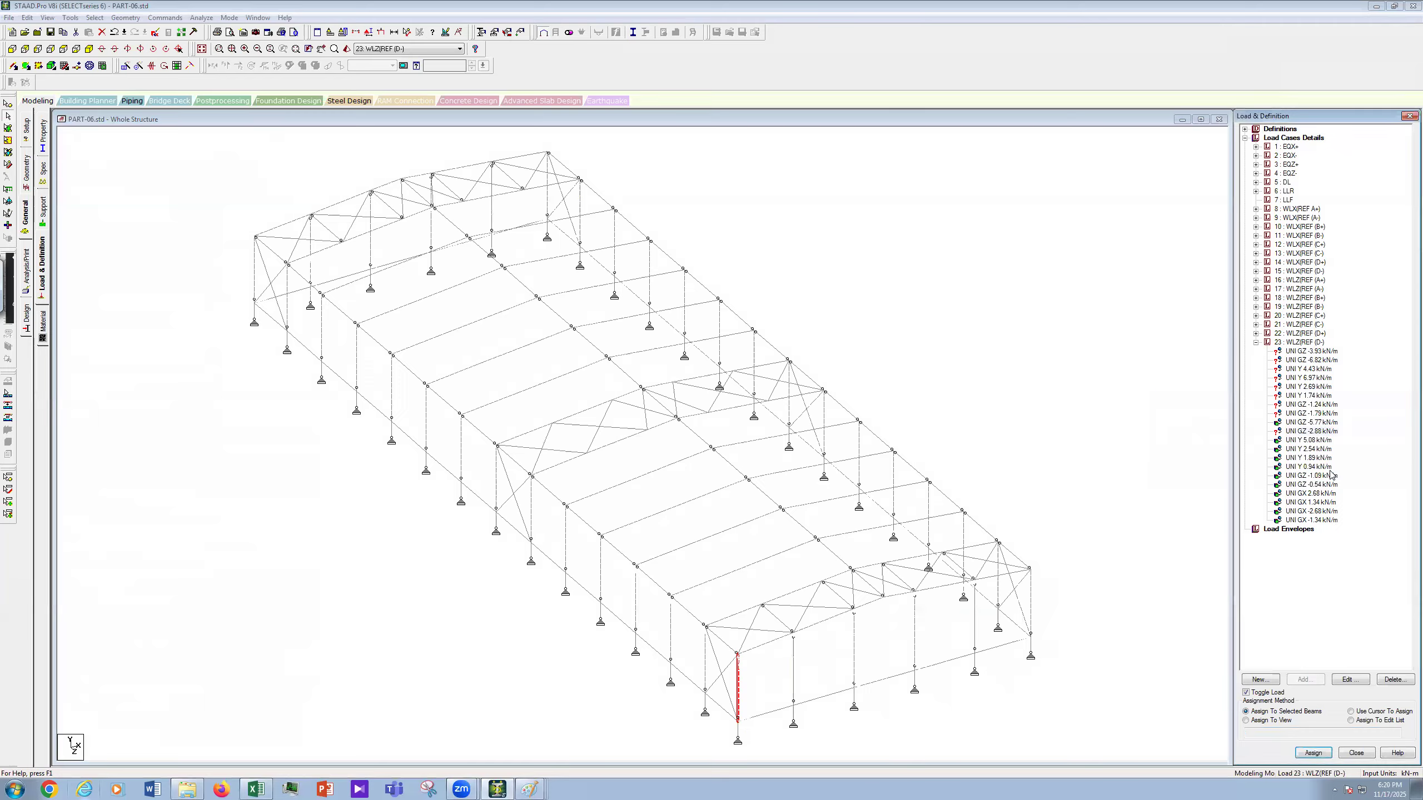
# Step: Remove the uniform Y 5.08 kN/m load from near-eave rafter beams 70, 89 and 95 behind the front gable
pyautogui.click(1312, 442)
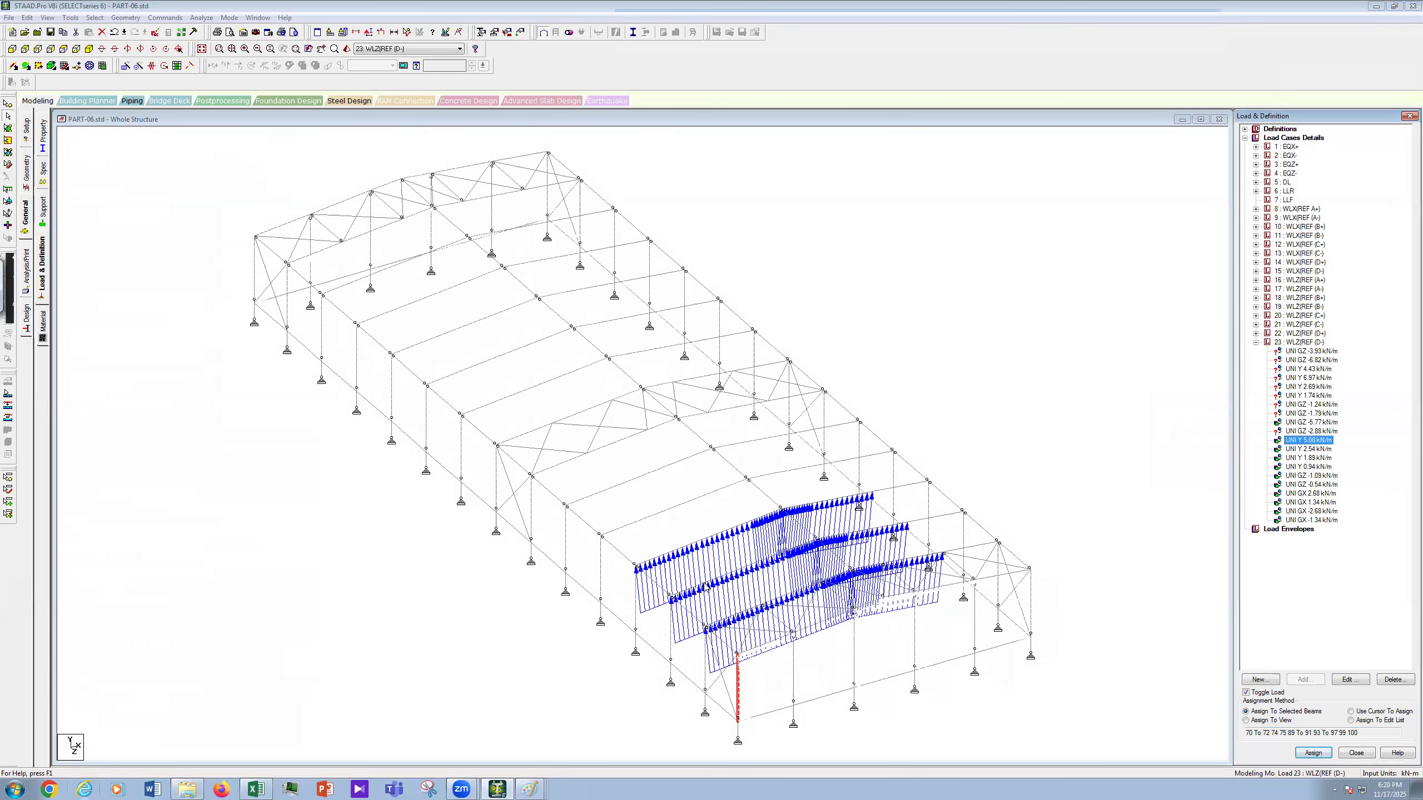
pyautogui.click(689, 565)
pyautogui.keyDown('ctrl'); pyautogui.click(675, 552); pyautogui.keyUp('ctrl')
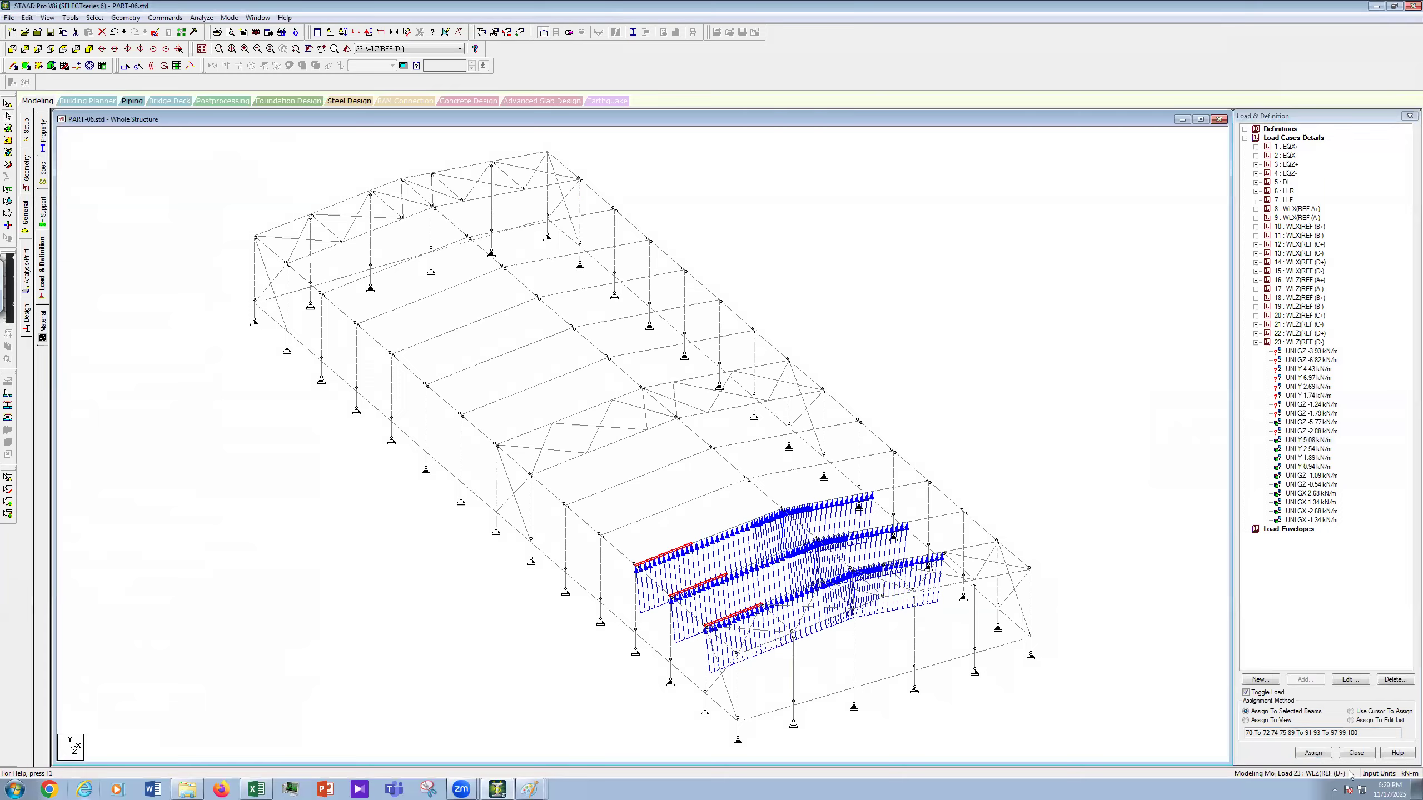
pyautogui.click(1310, 754)
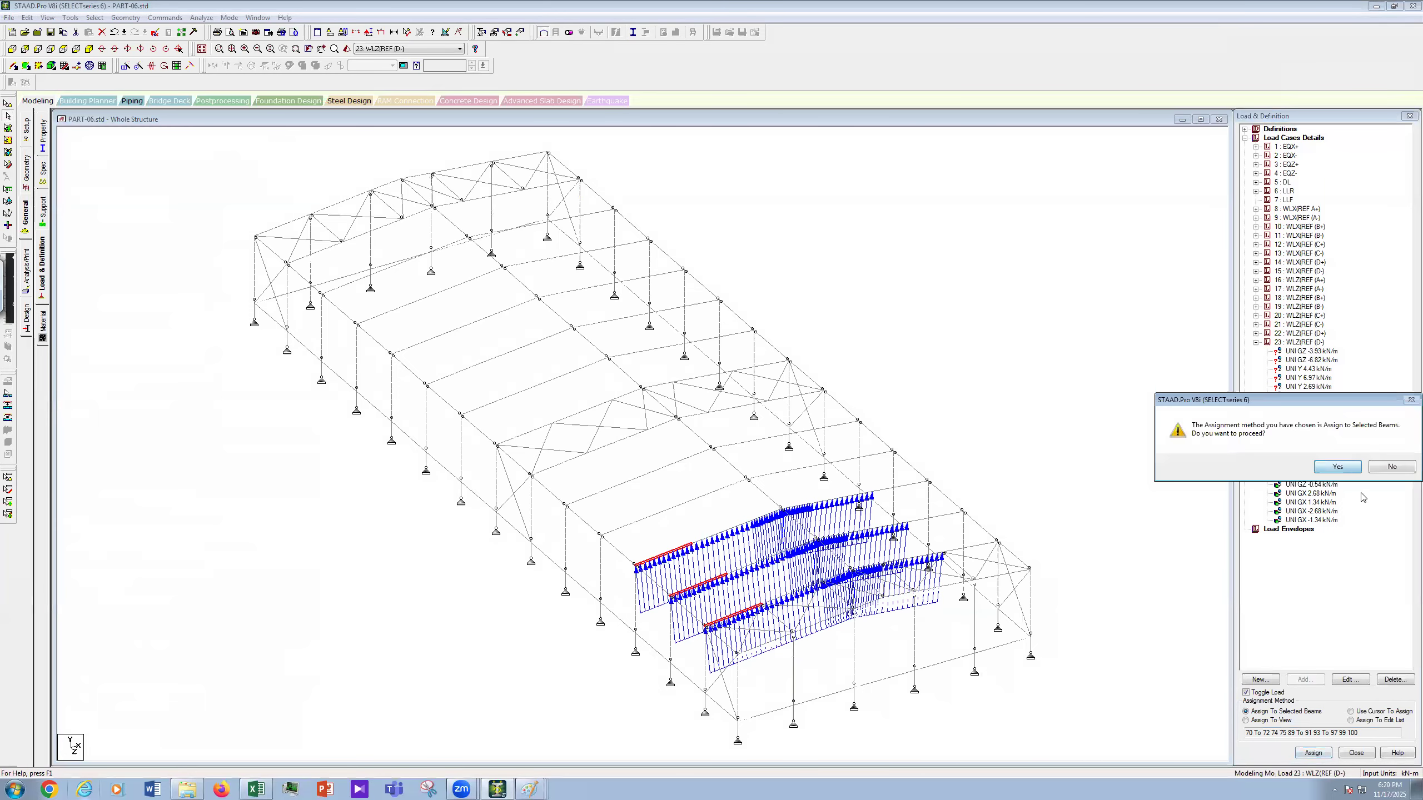
pyautogui.click(1338, 467)
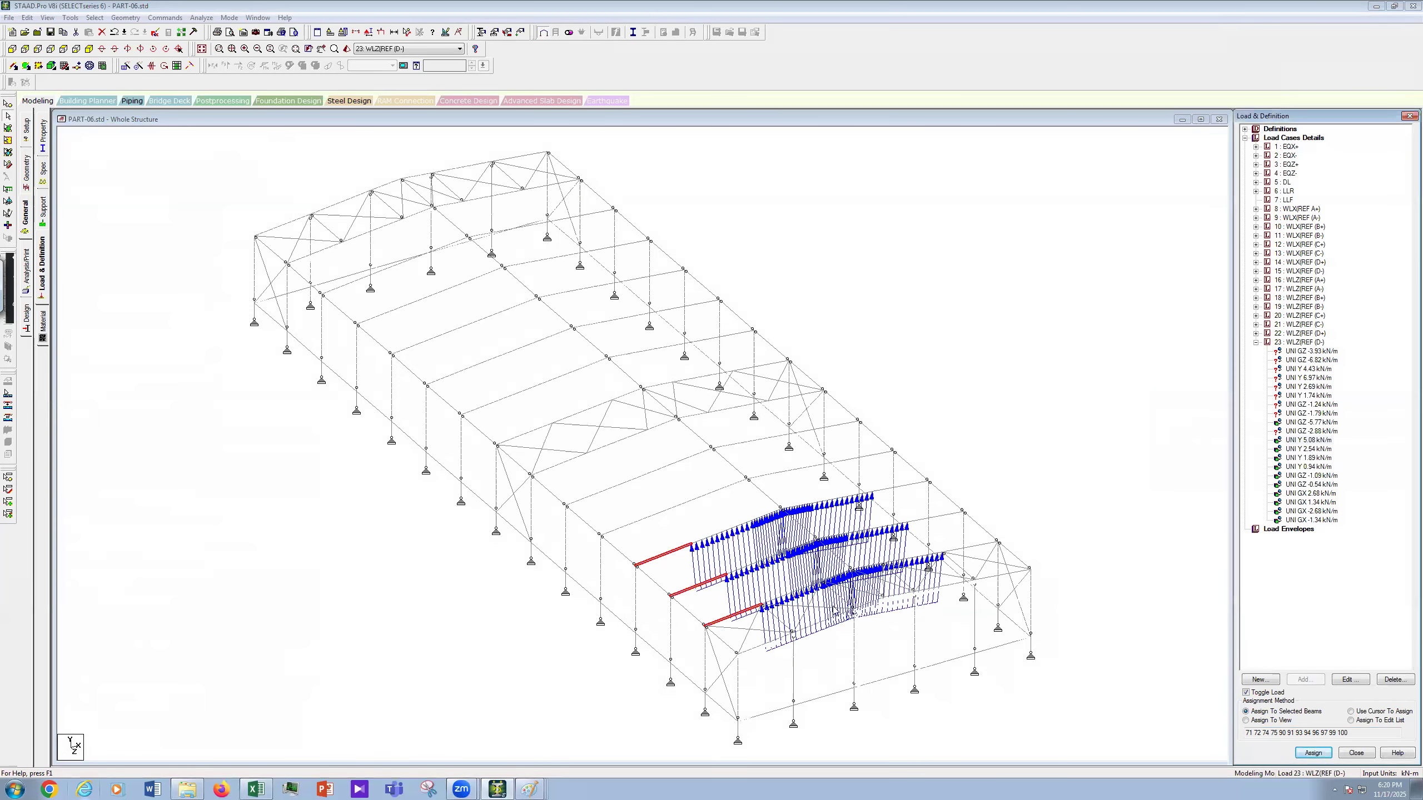
# Step: Remove the uniform Y 2.54 kN/m load from front gable rafter beam 77 at the near corner
pyautogui.click(778, 639)
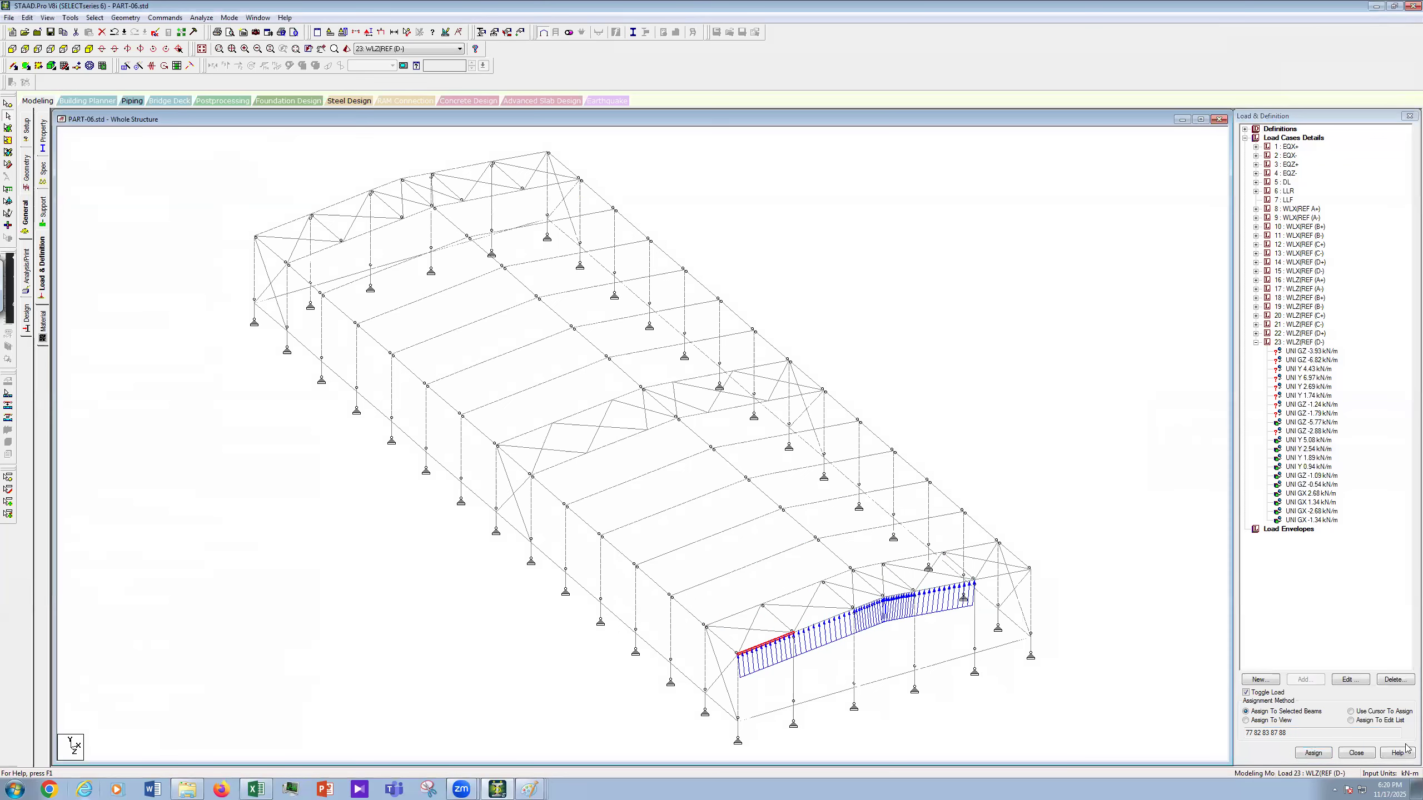
pyautogui.click(1320, 756)
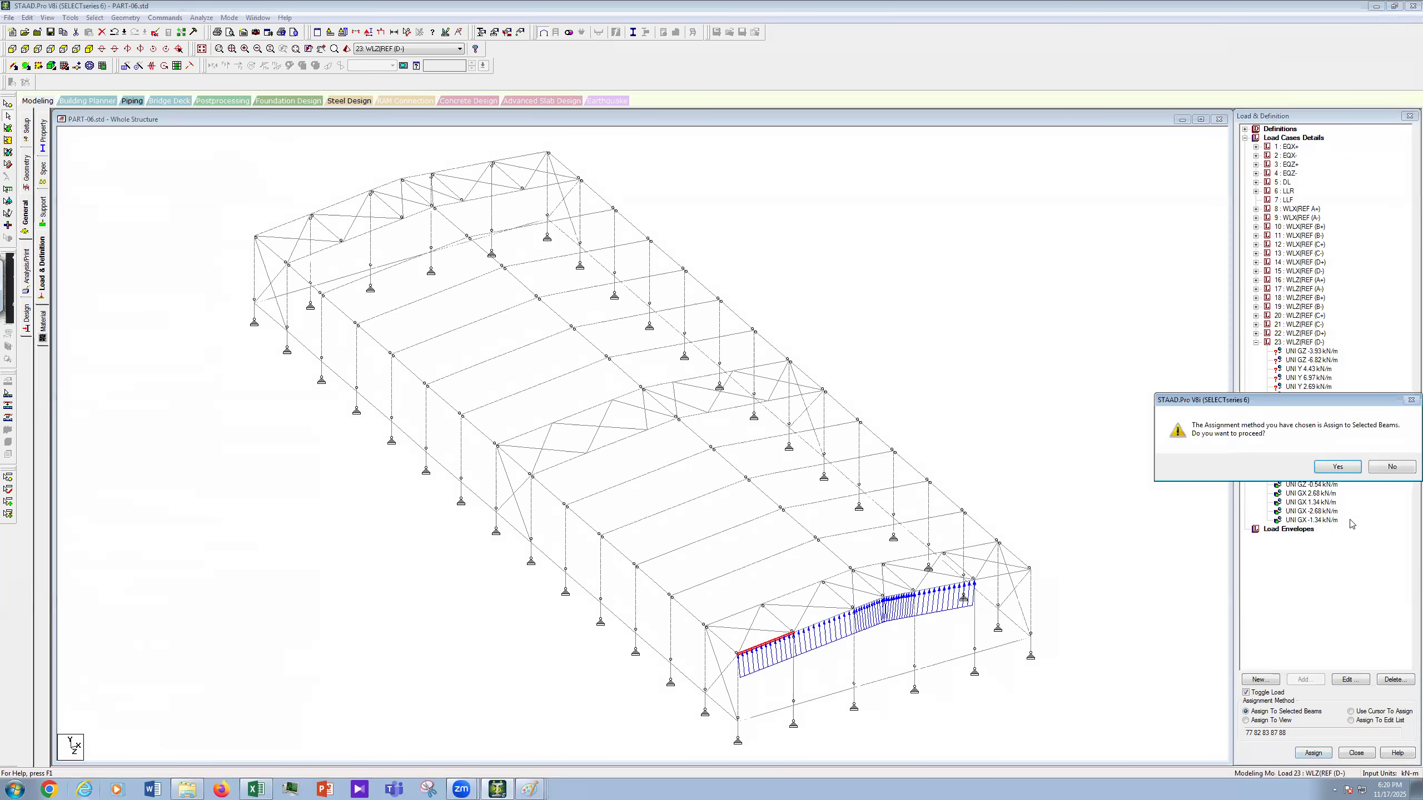
pyautogui.press('Return')
# Step: Remove the uniform Y 1.89 kN/m load from the near-eave end rafter beams of the ten remaining interior frames
pyautogui.click(1308, 458)
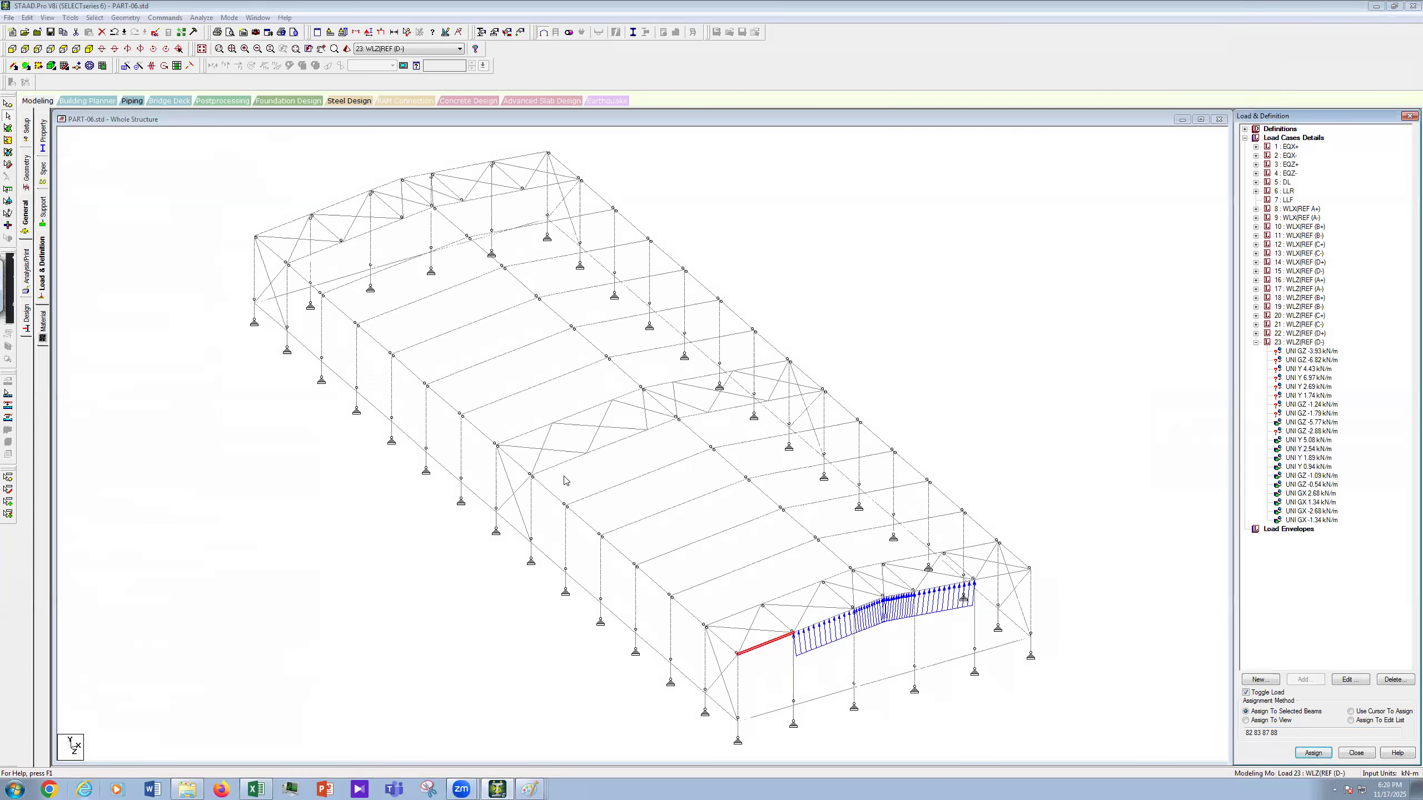
pyautogui.click(628, 525)
pyautogui.keyDown('ctrl'); pyautogui.click(584, 494); pyautogui.keyUp('ctrl')
pyautogui.keyDown('ctrl'); pyautogui.click(557, 467); pyautogui.keyUp('ctrl')
pyautogui.keyDown('ctrl'); pyautogui.click(520, 437); pyautogui.keyUp('ctrl')
pyautogui.keyDown('ctrl'); pyautogui.click(485, 407); pyautogui.keyUp('ctrl')
pyautogui.keyDown('ctrl'); pyautogui.click(451, 374); pyautogui.keyUp('ctrl')
pyautogui.keyDown('ctrl'); pyautogui.click(417, 344); pyautogui.keyUp('ctrl')
pyautogui.keyDown('ctrl'); pyautogui.click(384, 315); pyautogui.keyUp('ctrl')
pyautogui.keyDown('ctrl'); pyautogui.click(341, 287); pyautogui.keyUp('ctrl')
pyautogui.keyDown('ctrl'); pyautogui.click(322, 251); pyautogui.keyUp('ctrl')
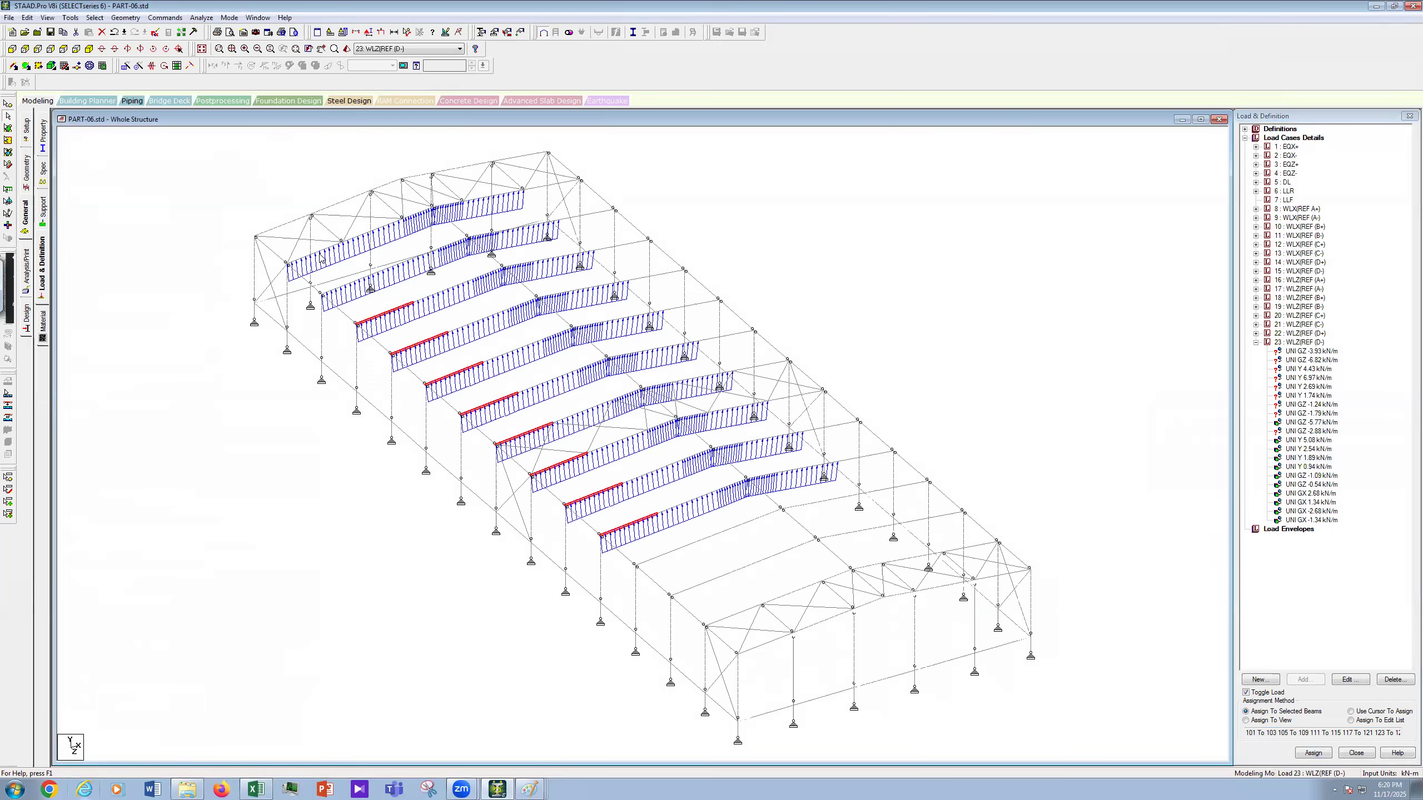
pyautogui.click(1313, 753)
# Step: Remove the uniform Y 0.94 kN/m load from rear gable rafter beam 161 at the near-side corner
pyautogui.click(1306, 469)
pyautogui.click(277, 227)
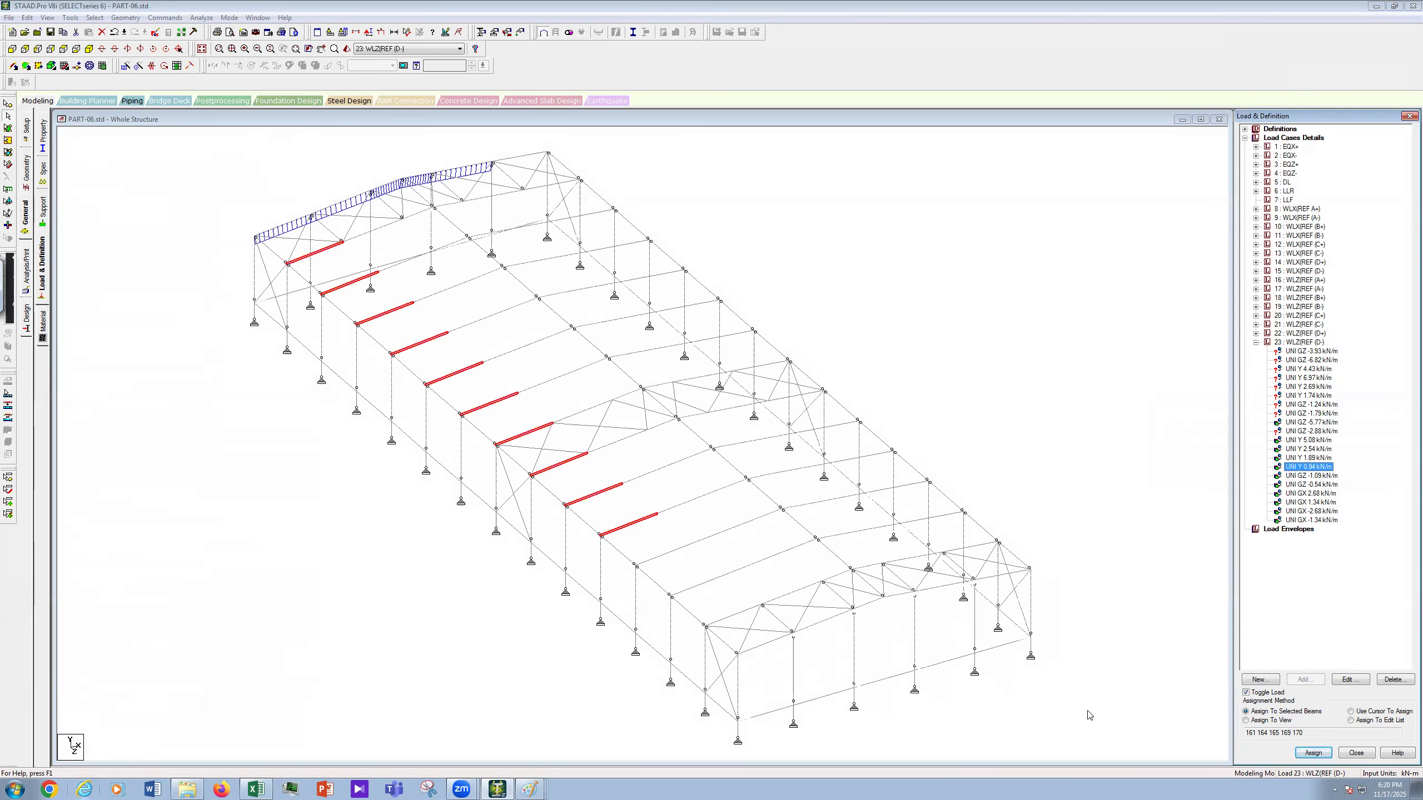
pyautogui.click(1311, 750)
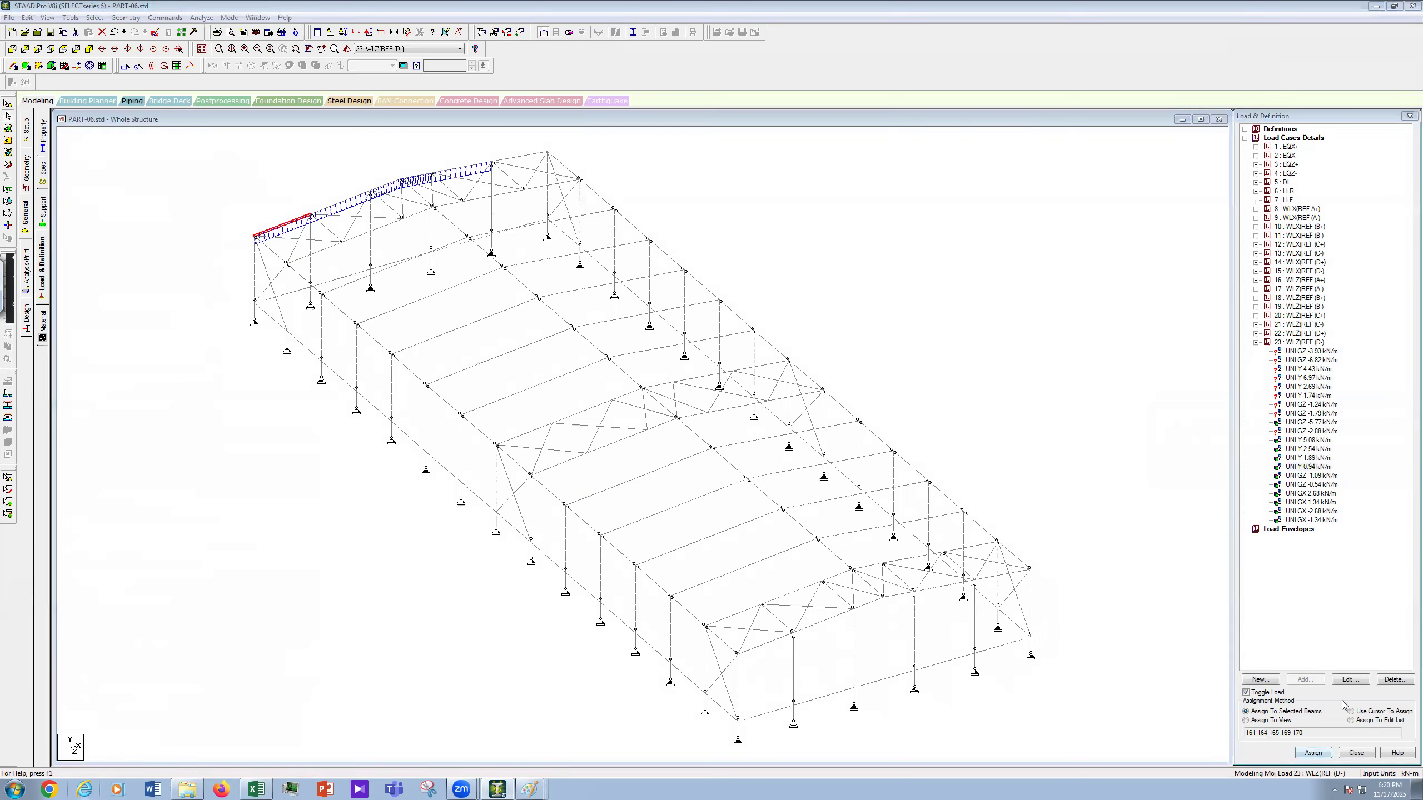
pyautogui.click(1334, 465)
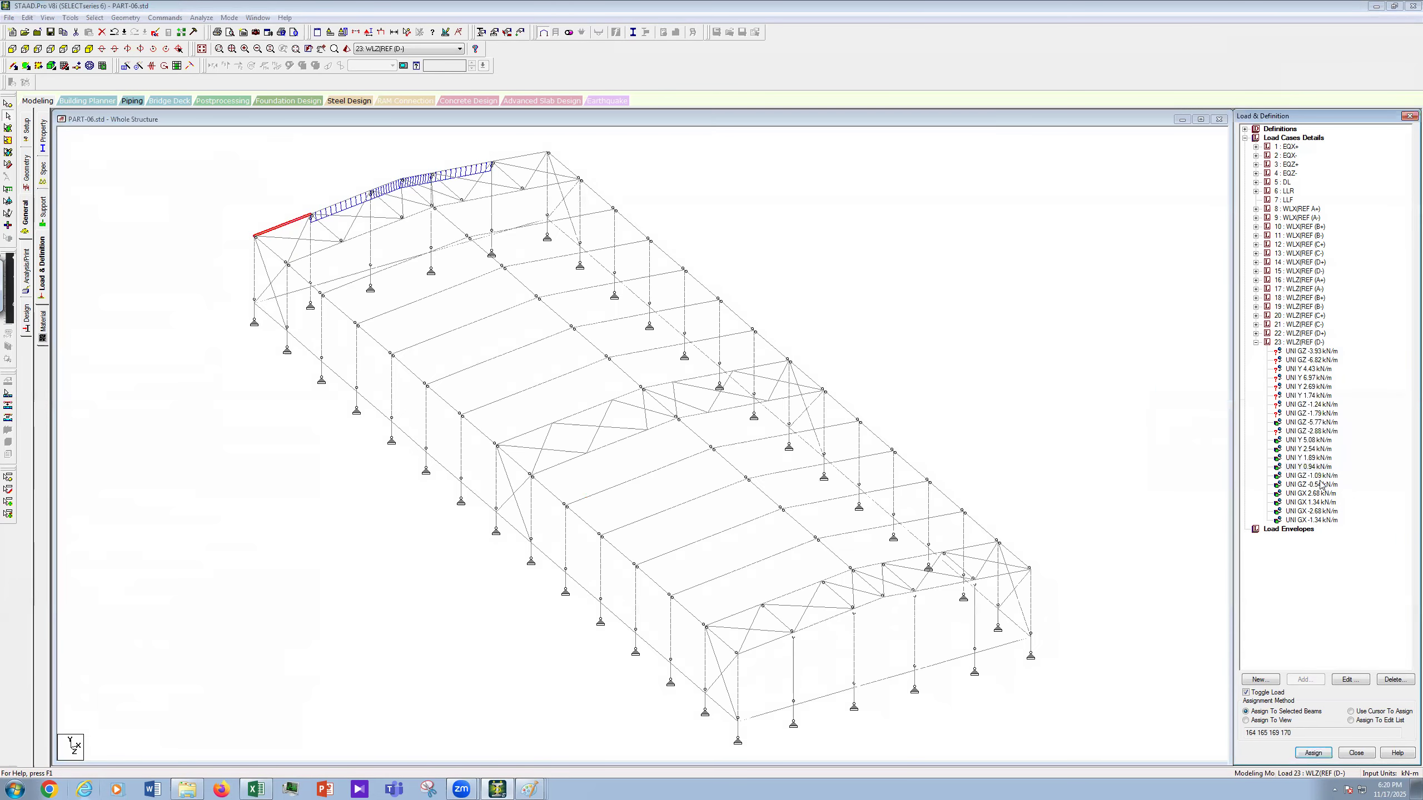
# Step: Remove the uniform GZ -1.09 kN/m load from rear gable column 162 next to the near-side corner
pyautogui.click(1311, 477)
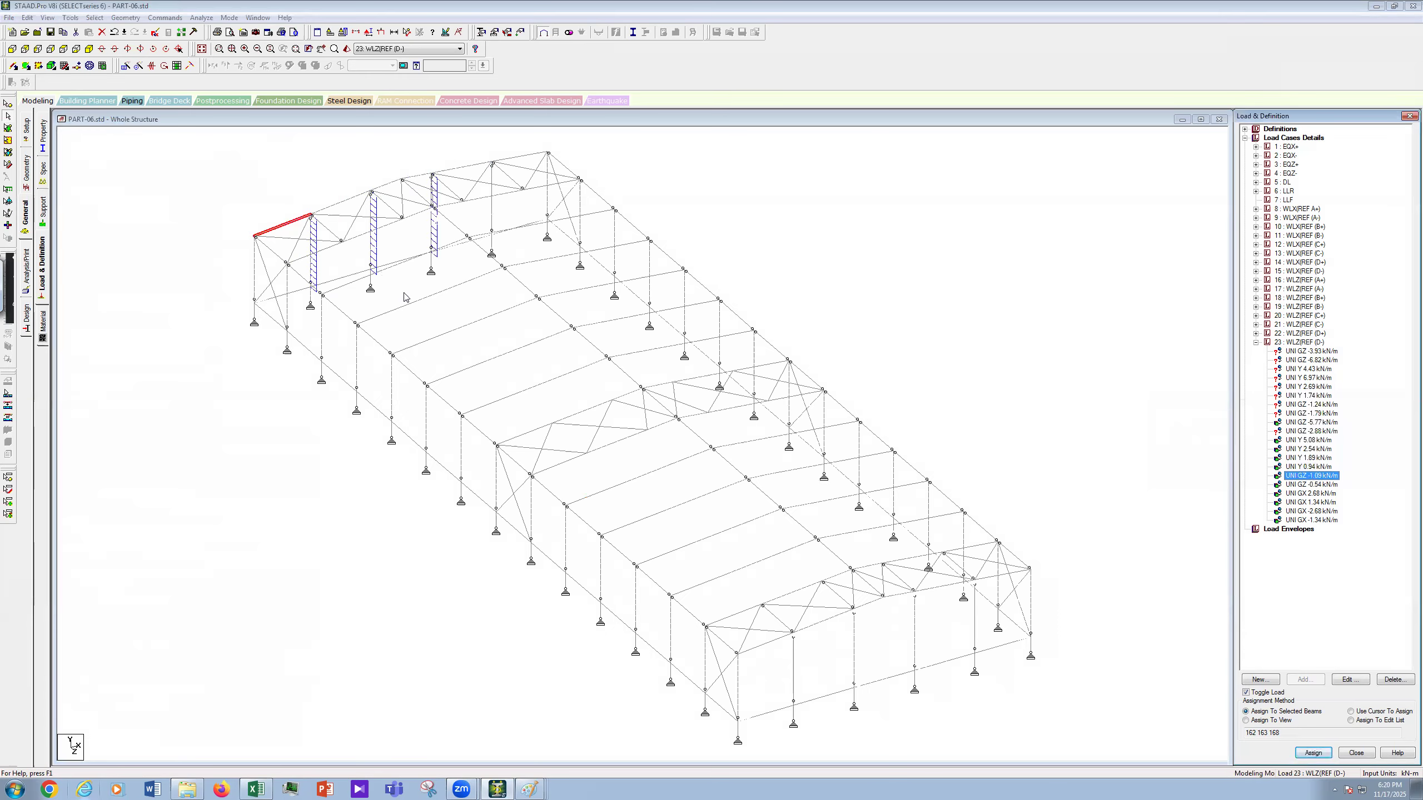
pyautogui.click(309, 269)
pyautogui.click(1316, 754)
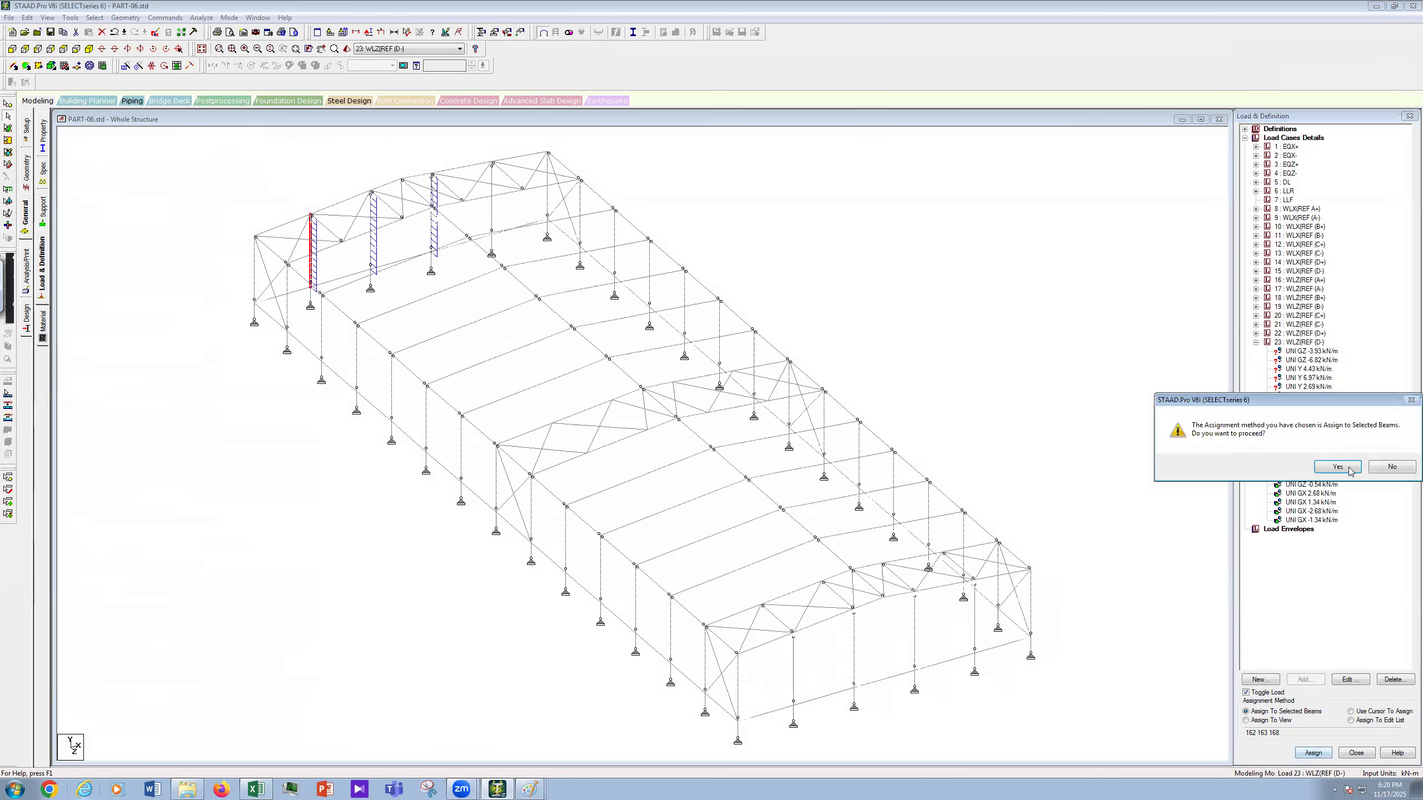
pyautogui.click(1350, 472)
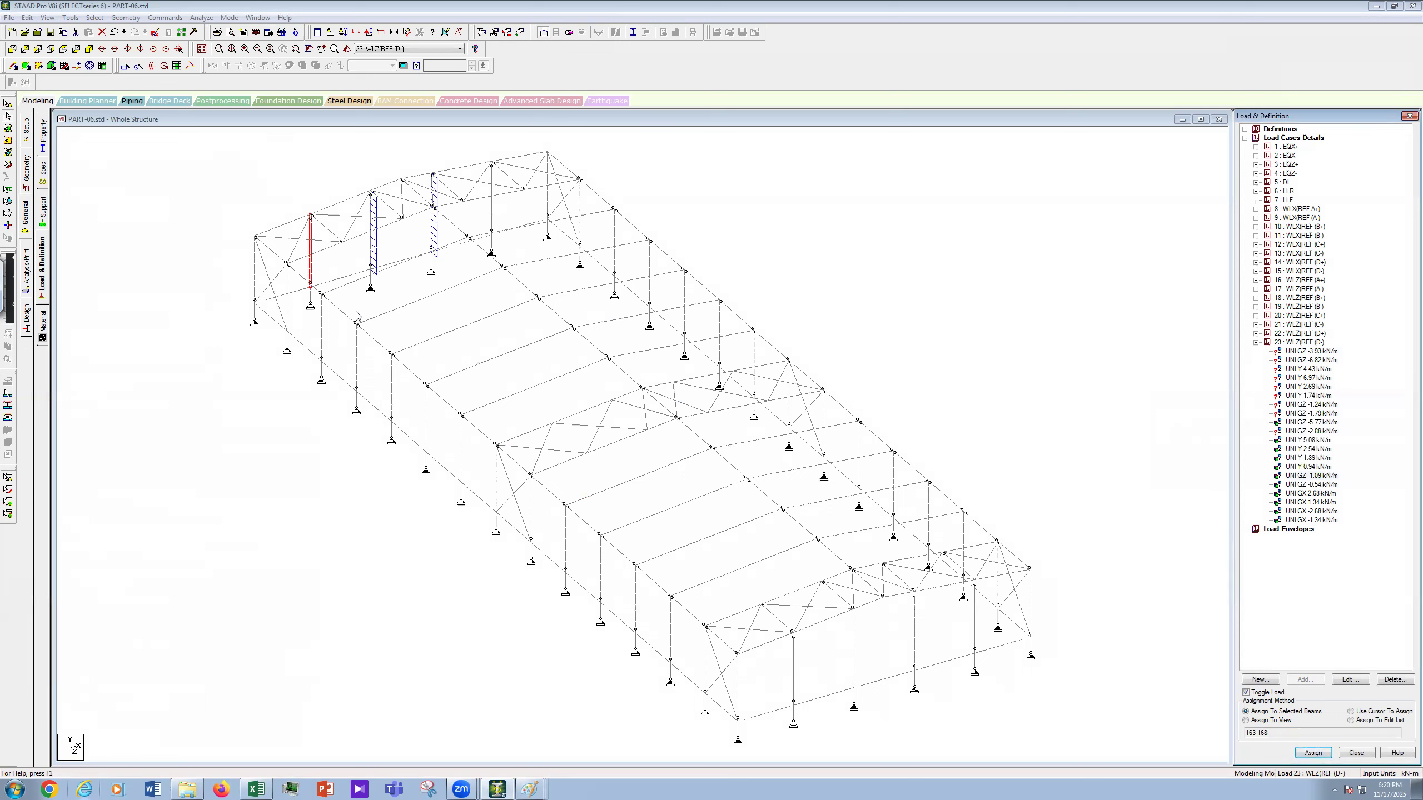
# Step: Remove the uniform GZ -0.54 kN/m load from rear corner column 39 on the near side
pyautogui.click(255, 269)
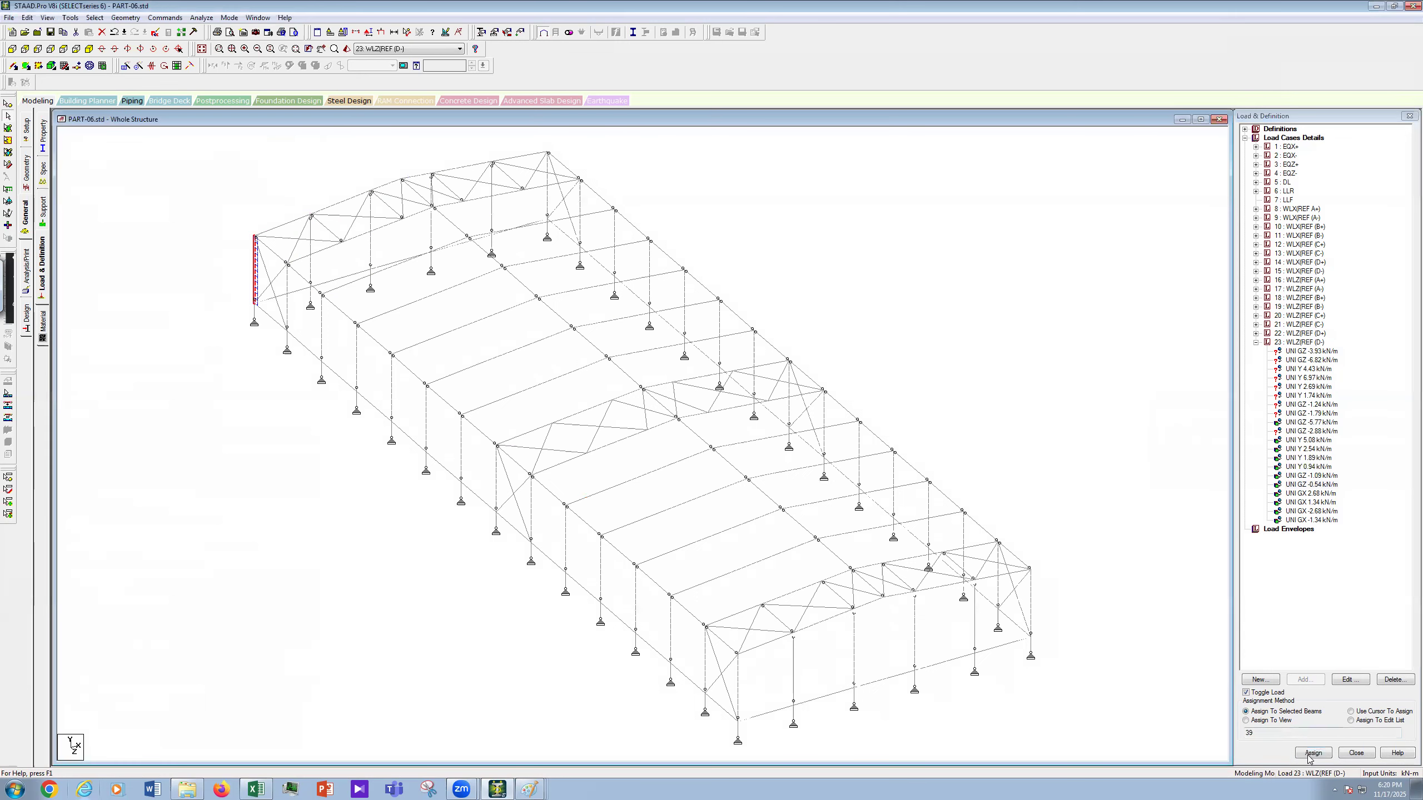
pyautogui.click(1308, 754)
pyautogui.click(1347, 470)
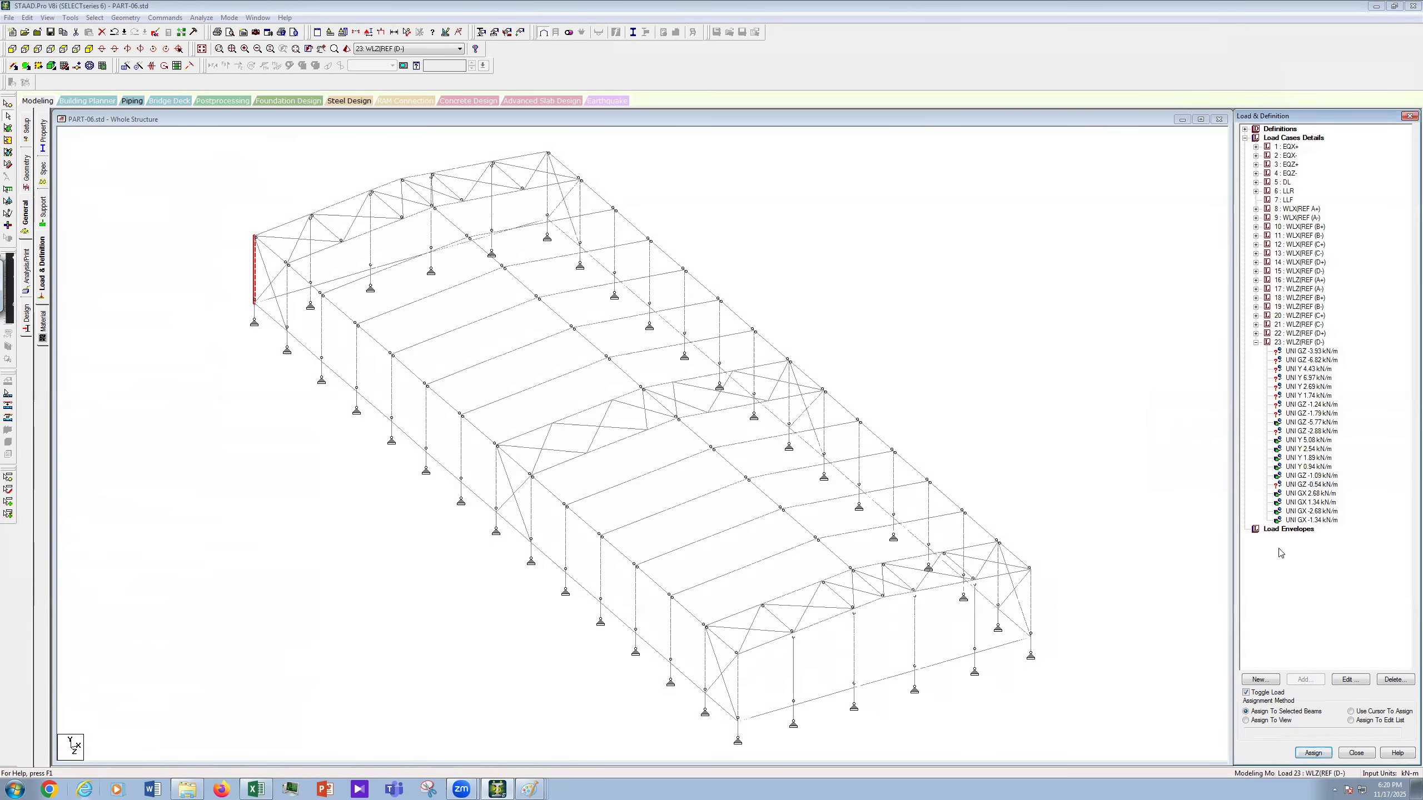
pyautogui.click(1326, 494)
pyautogui.press('Down')
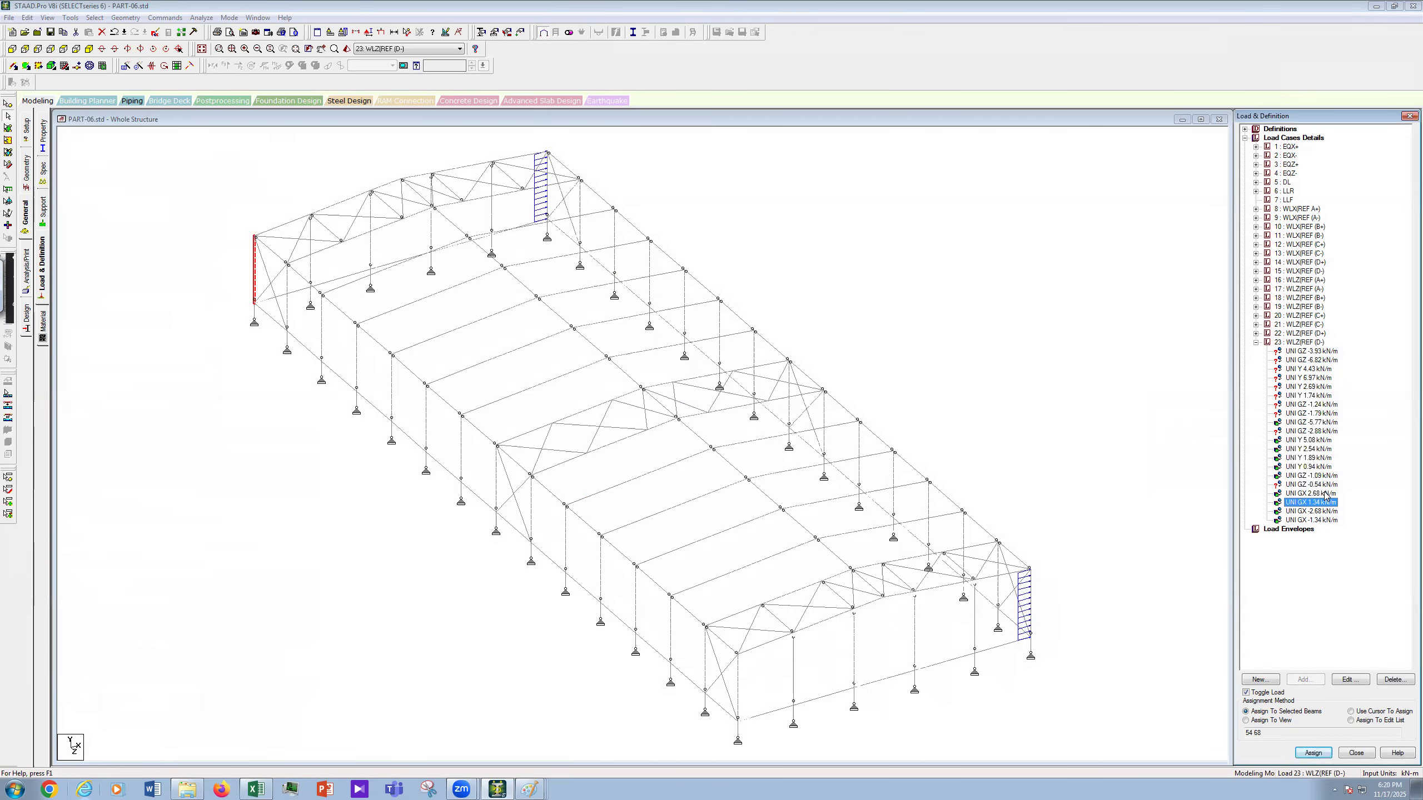
pyautogui.press('Down')
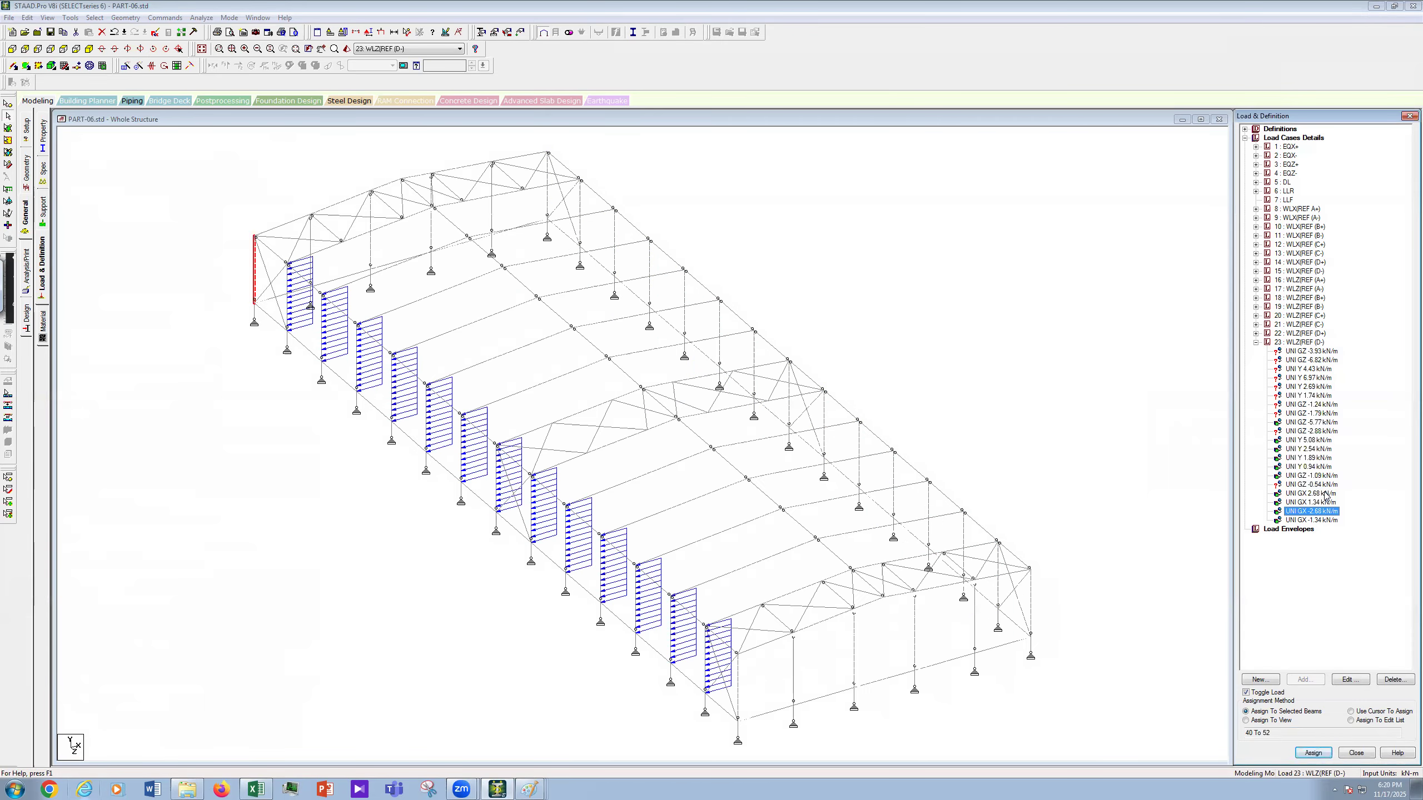
# Step: Assign the uniform GZ -3.93 kN/m load to front corner column 53 on the near side, with the load display toggle off
pyautogui.click(1299, 354)
pyautogui.click(641, 699)
pyautogui.click(739, 685)
pyautogui.click(1247, 692)
pyautogui.click(1307, 754)
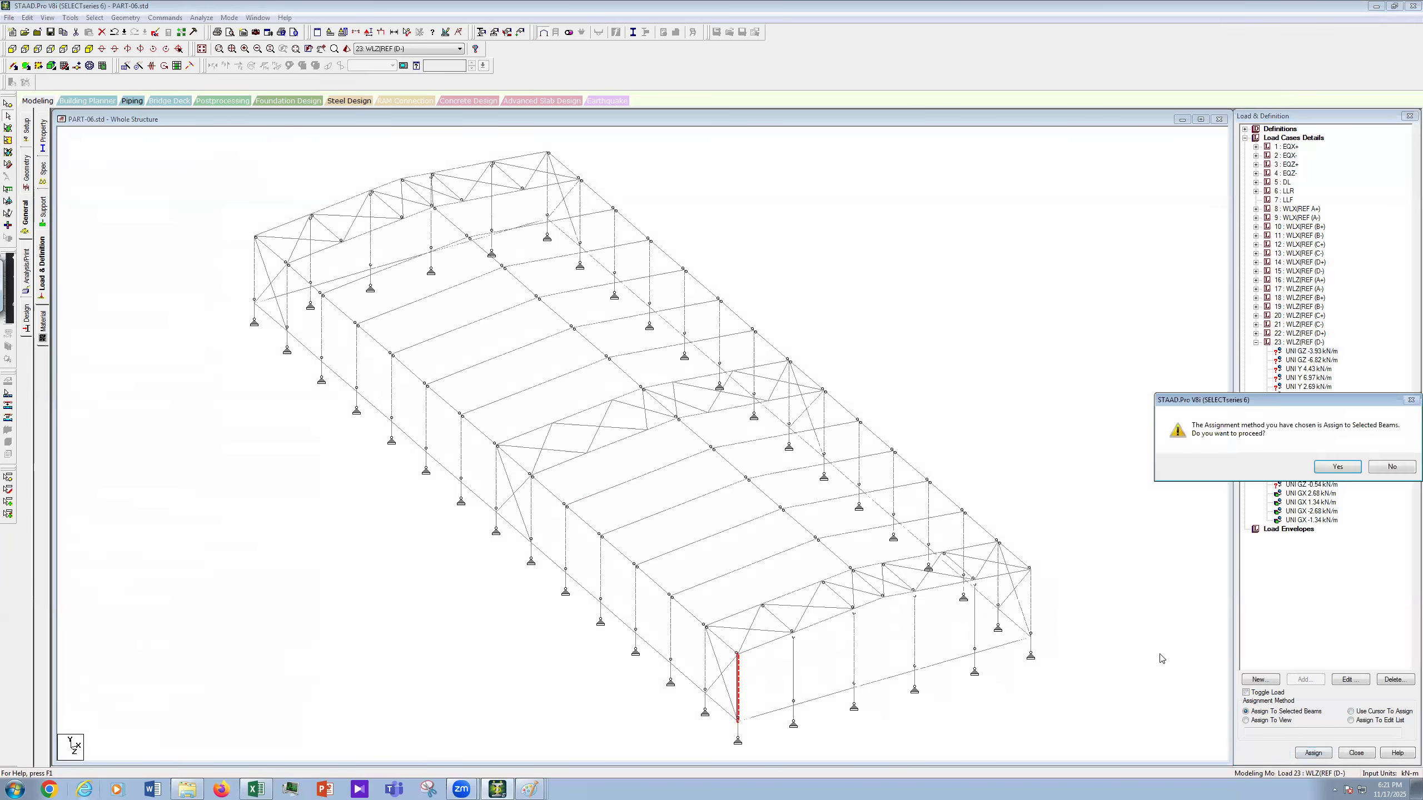
pyautogui.press('Return')
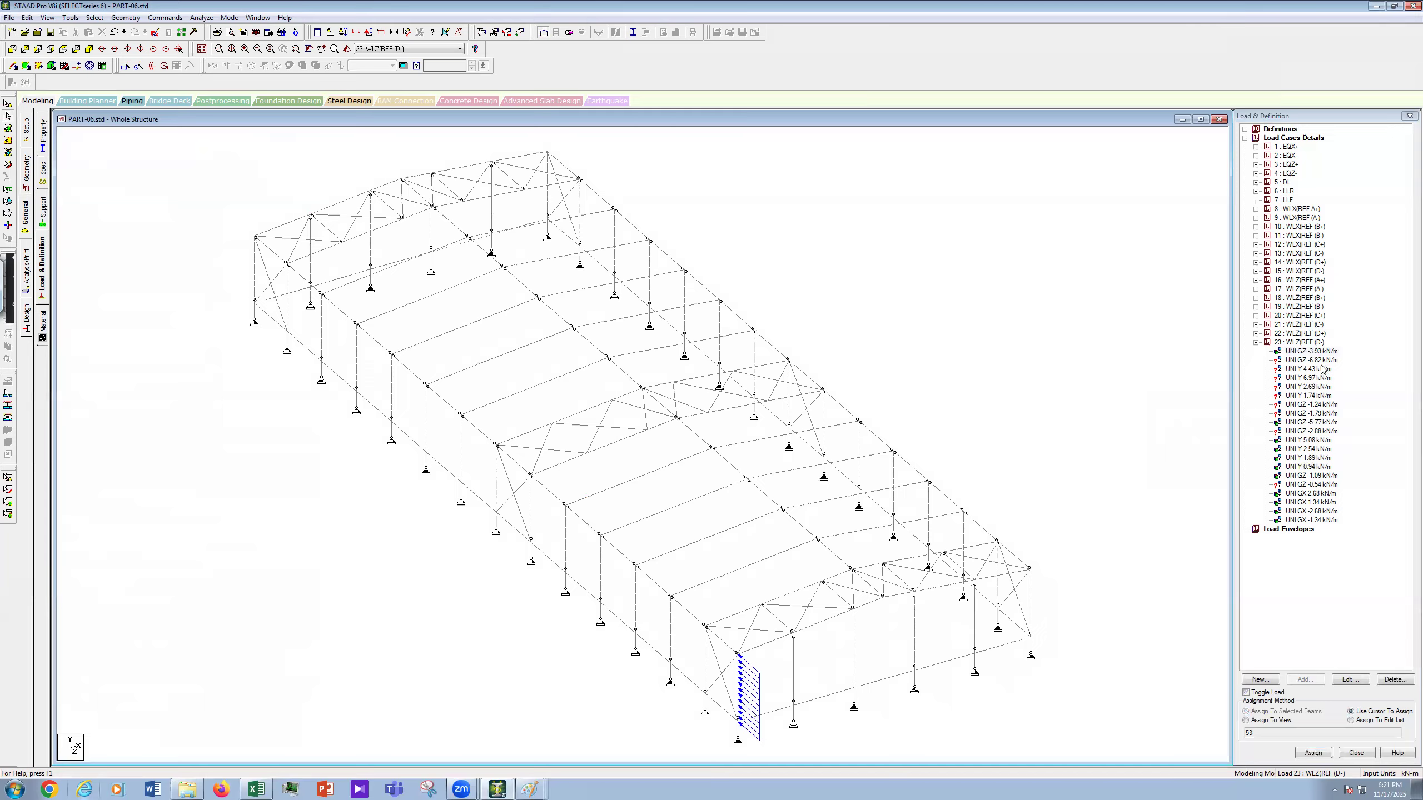
# Step: Assign the uniform GZ -6.82 kN/m load to front gable column 78 next to the near corner
pyautogui.click(1321, 369)
pyautogui.click(794, 678)
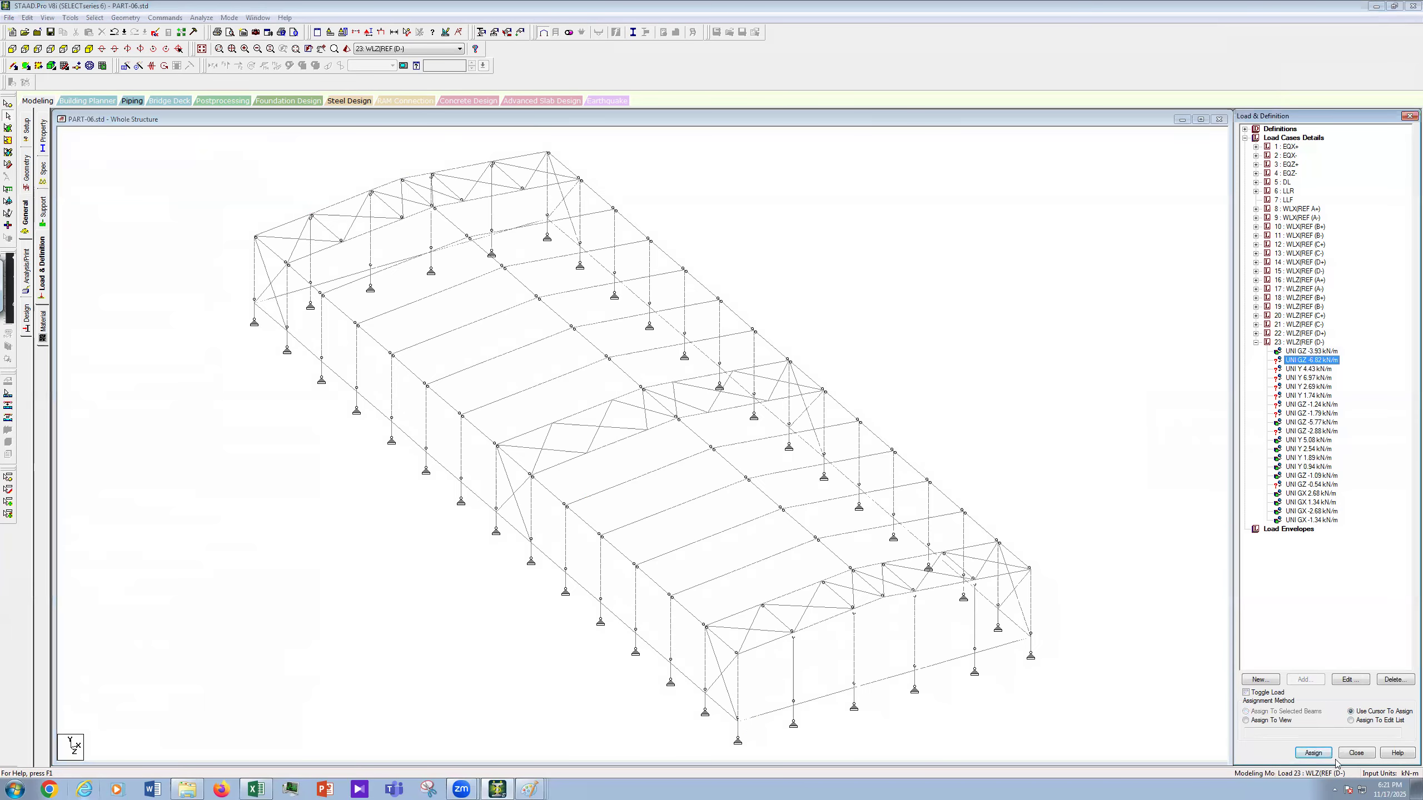
pyautogui.click(1272, 713)
pyautogui.click(1312, 752)
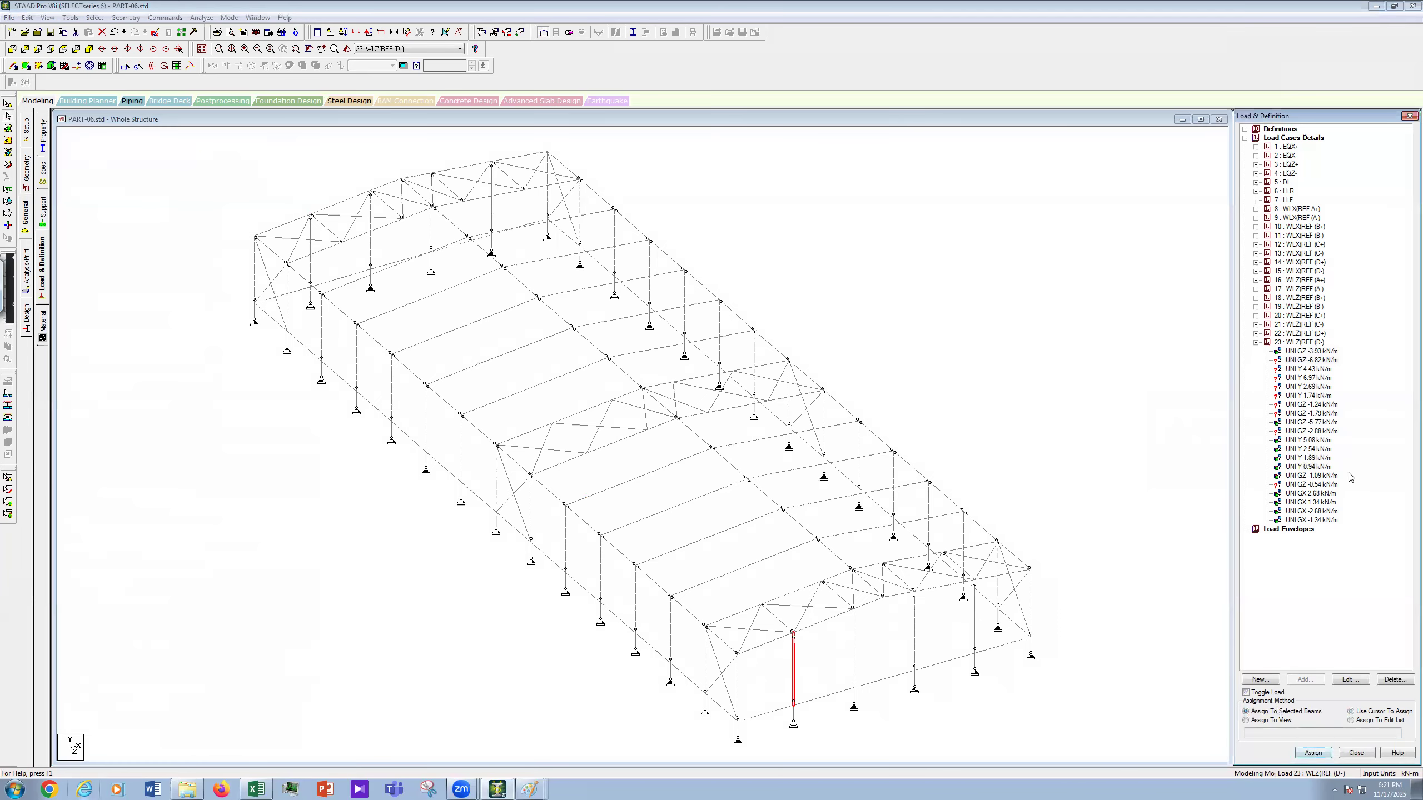
pyautogui.press('Return')
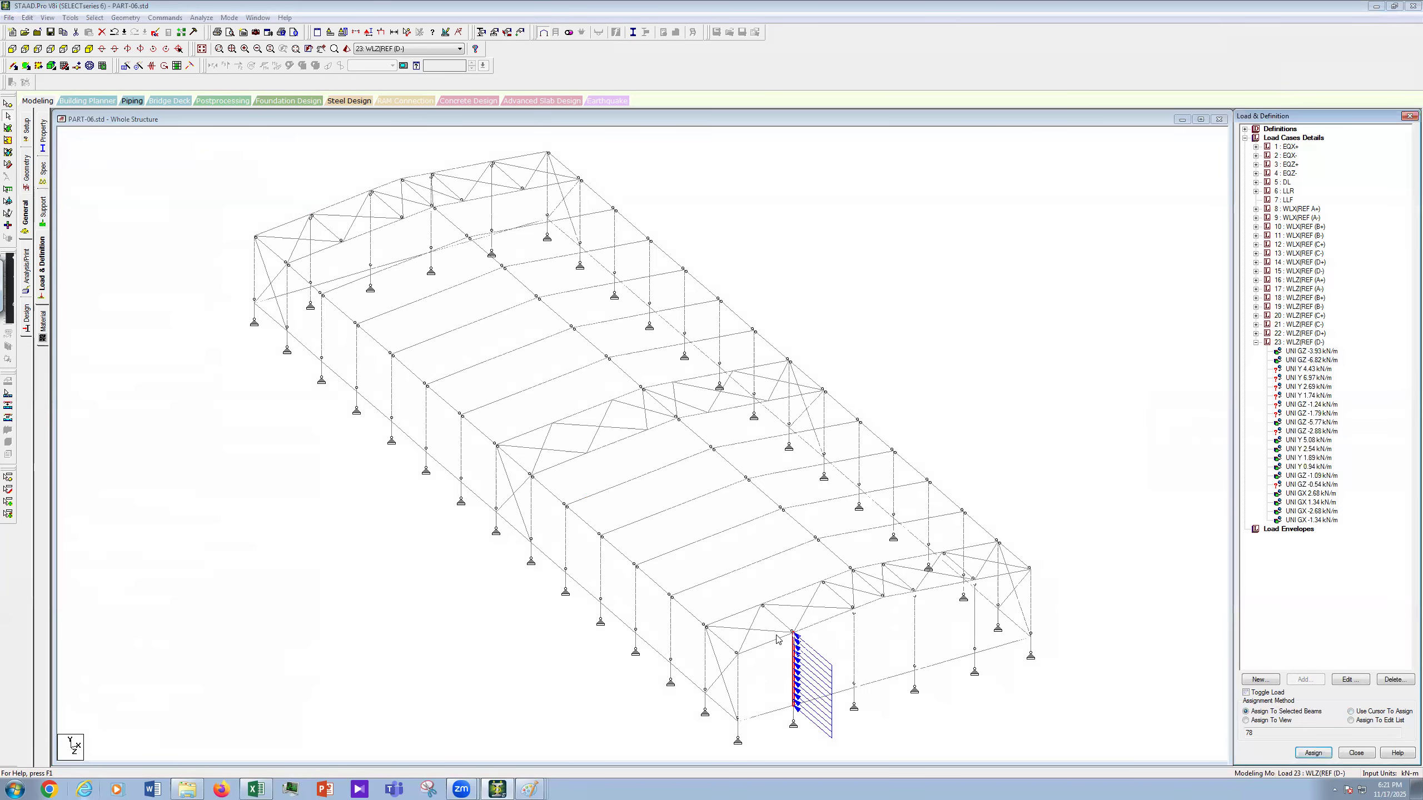
# Step: Assign the uniform Y 4.43 kN/m load to front gable rafter beam 77 and Y 6.97 kN/m to near-eave rafter beams 70, 89 and 95
pyautogui.click(1314, 753)
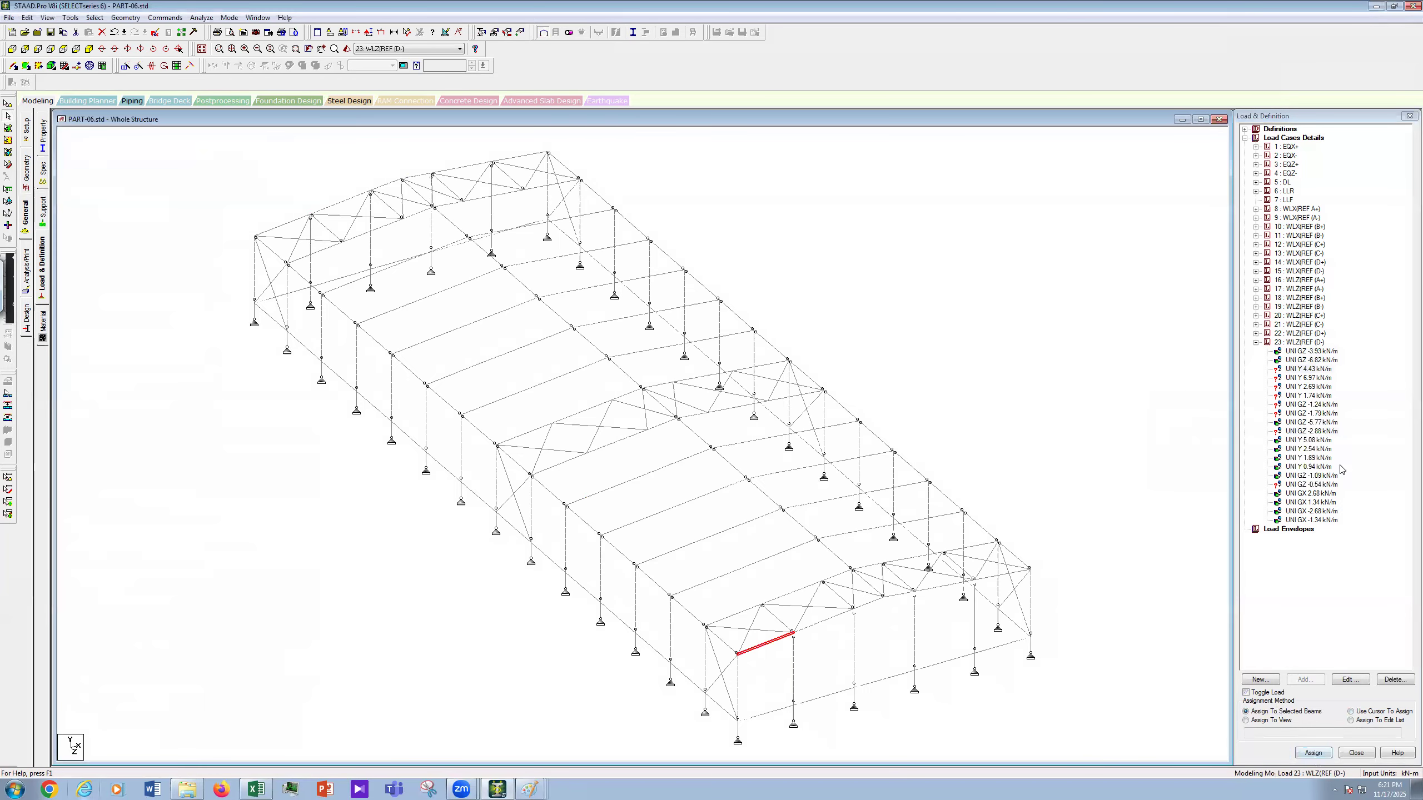
pyautogui.press('Return')
# Step: Assign the uniform Y 2.69 kN/m load to near-eave rafter beams 101, 107, 113, 119, 125, 131, 137, 143, 149 and 155
pyautogui.click(1308, 387)
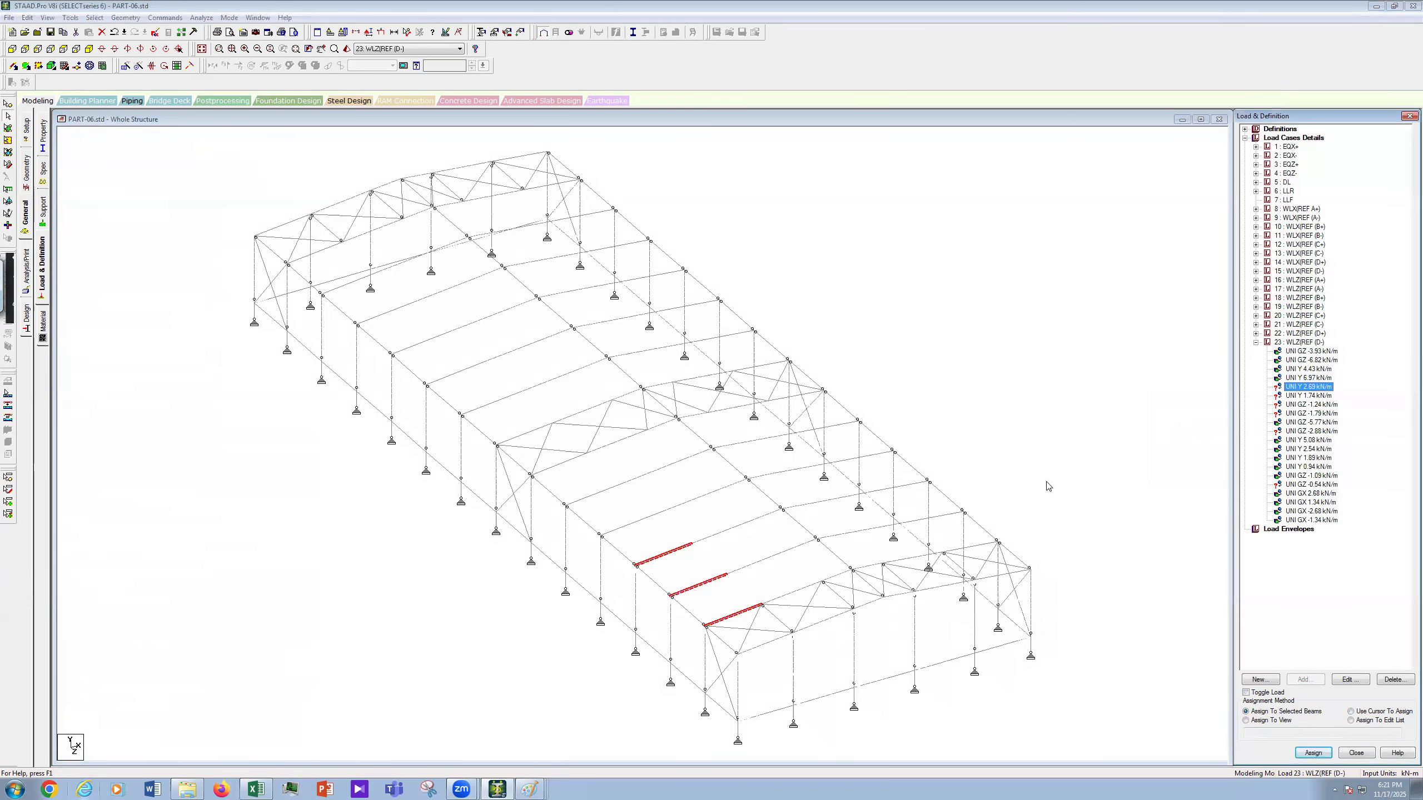
pyautogui.click(1046, 483)
pyautogui.click(1307, 387)
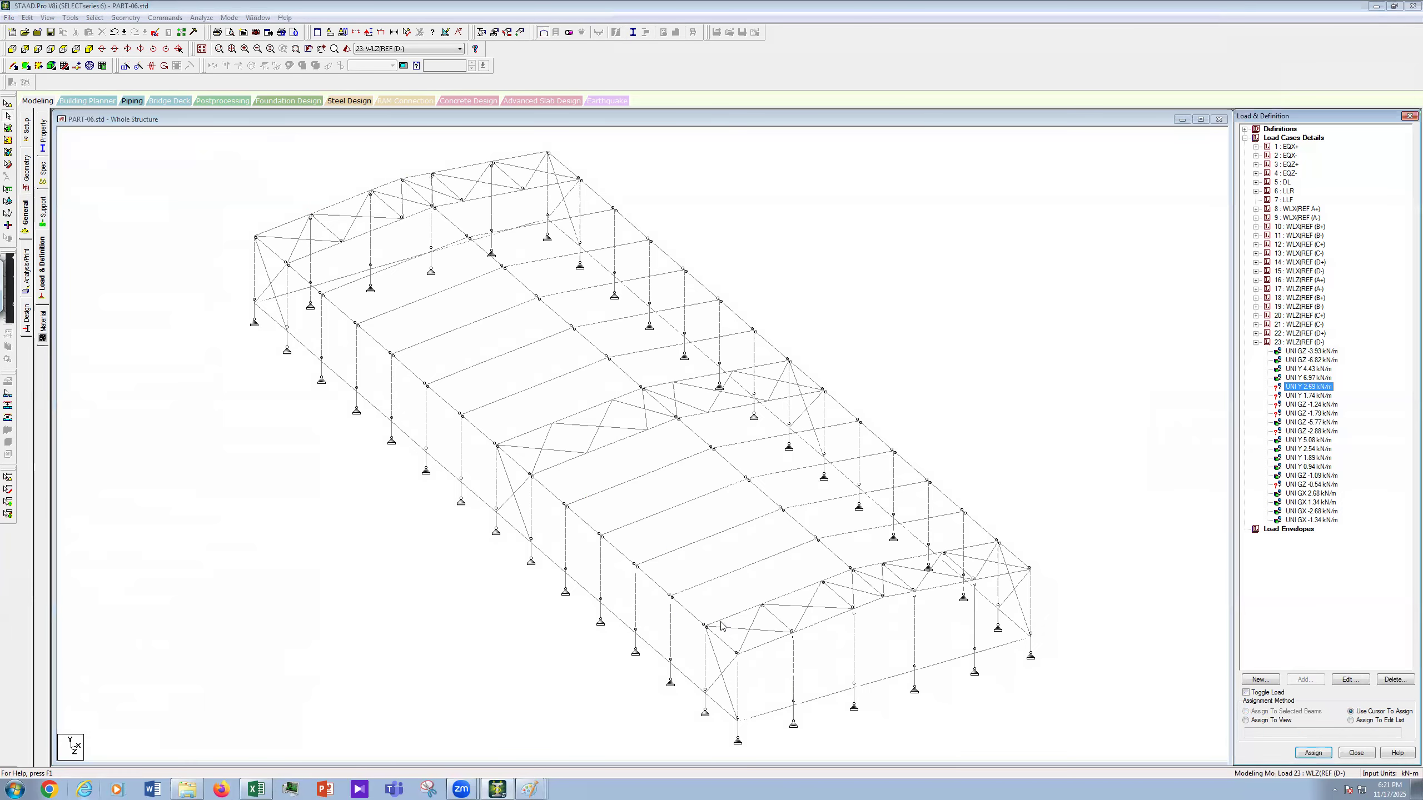
pyautogui.click(588, 497)
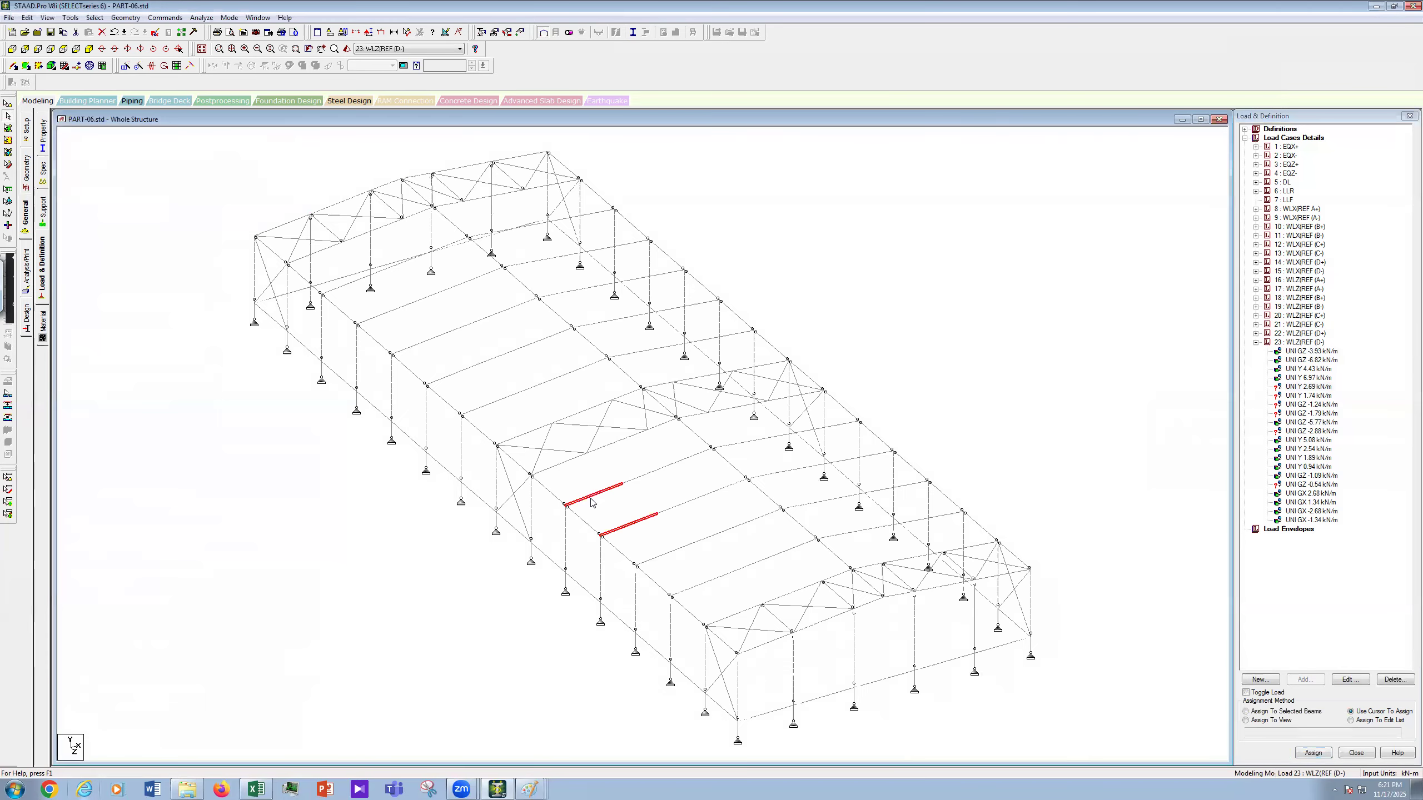
pyautogui.click(521, 435)
pyautogui.click(483, 404)
pyautogui.click(454, 374)
pyautogui.click(420, 343)
pyautogui.click(385, 314)
pyautogui.click(350, 283)
pyautogui.click(315, 252)
pyautogui.click(1246, 711)
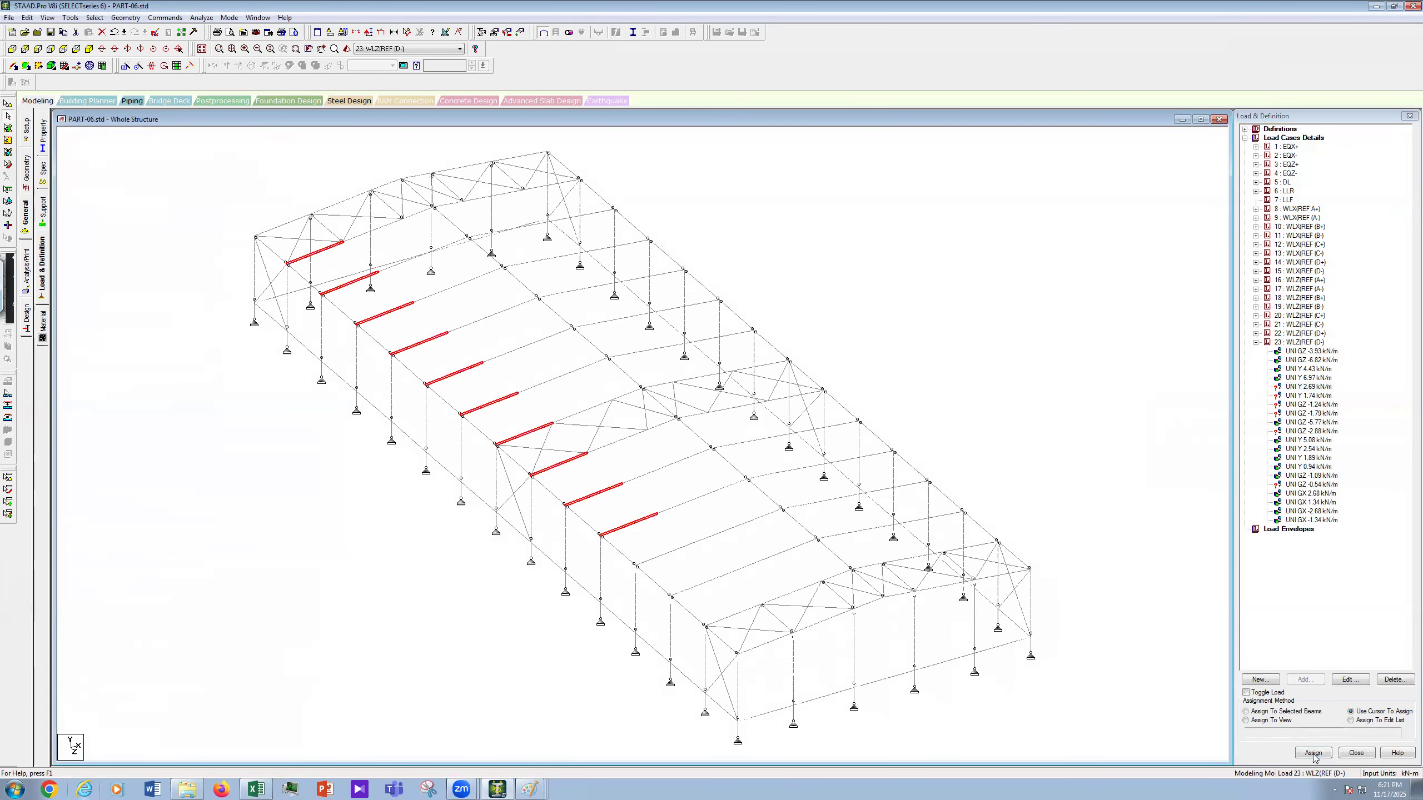
pyautogui.press('Return')
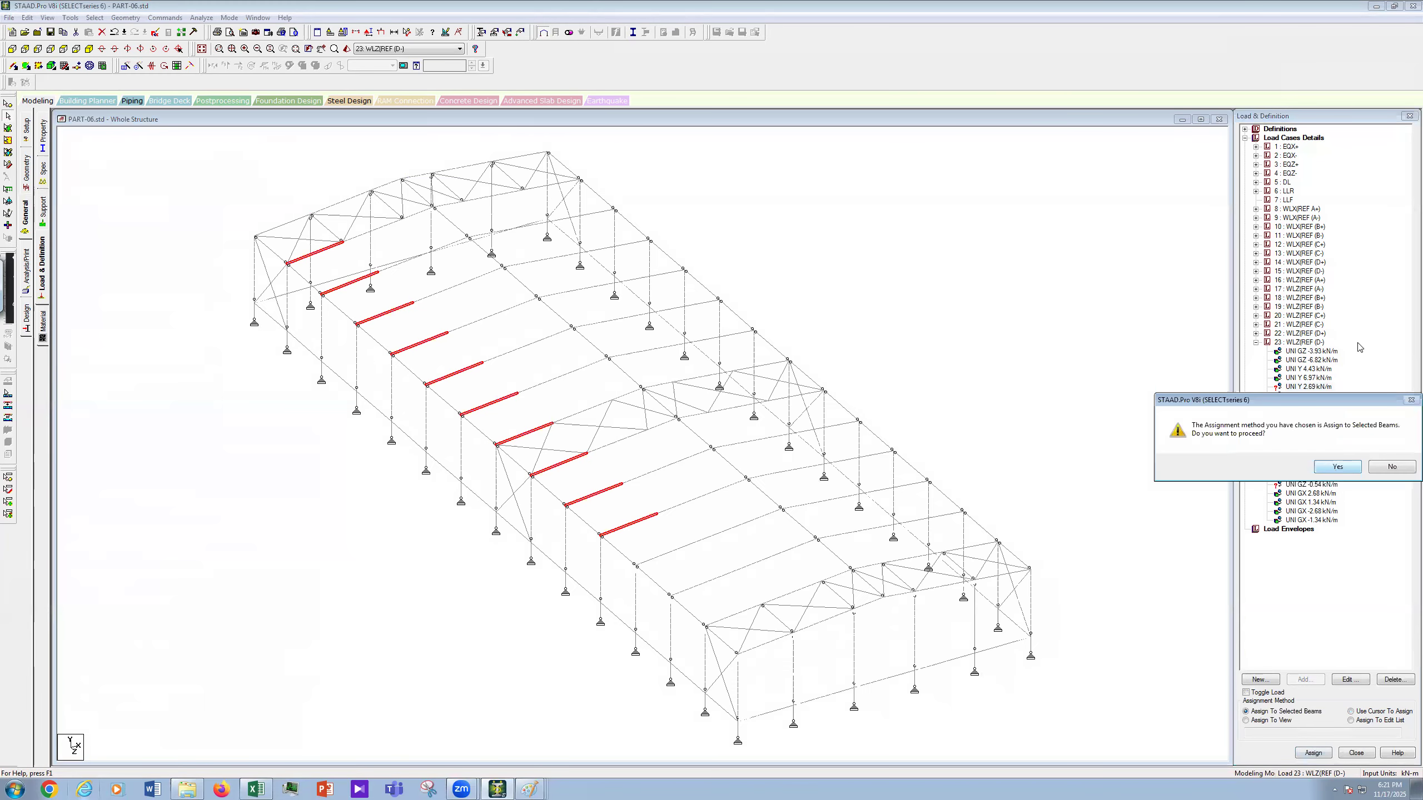
pyautogui.press('Return')
# Step: Assign the uniform Y 1.74 kN/m load to rear gable rafter beam 161 at the near corner
pyautogui.click(1323, 395)
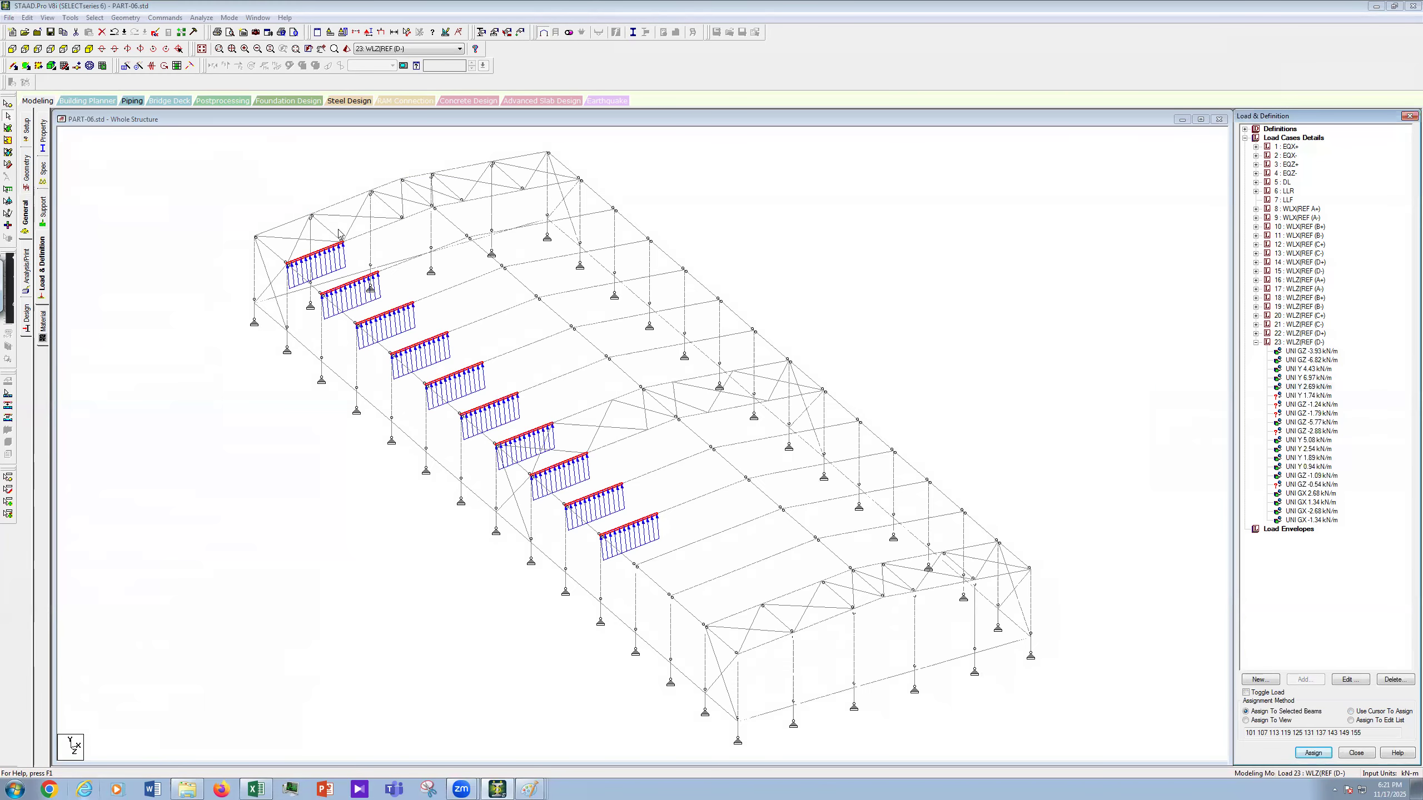
pyautogui.click(289, 226)
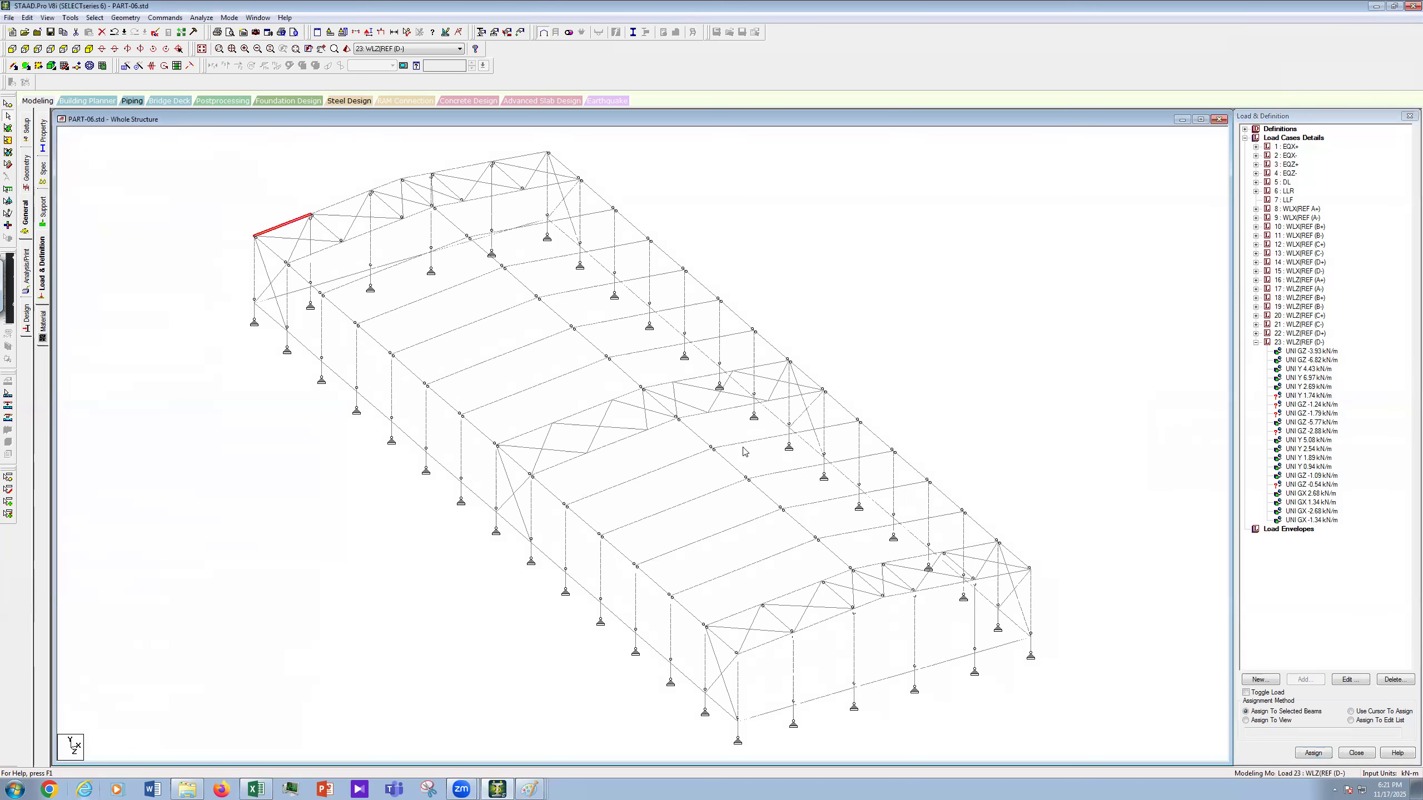
pyautogui.click(1312, 752)
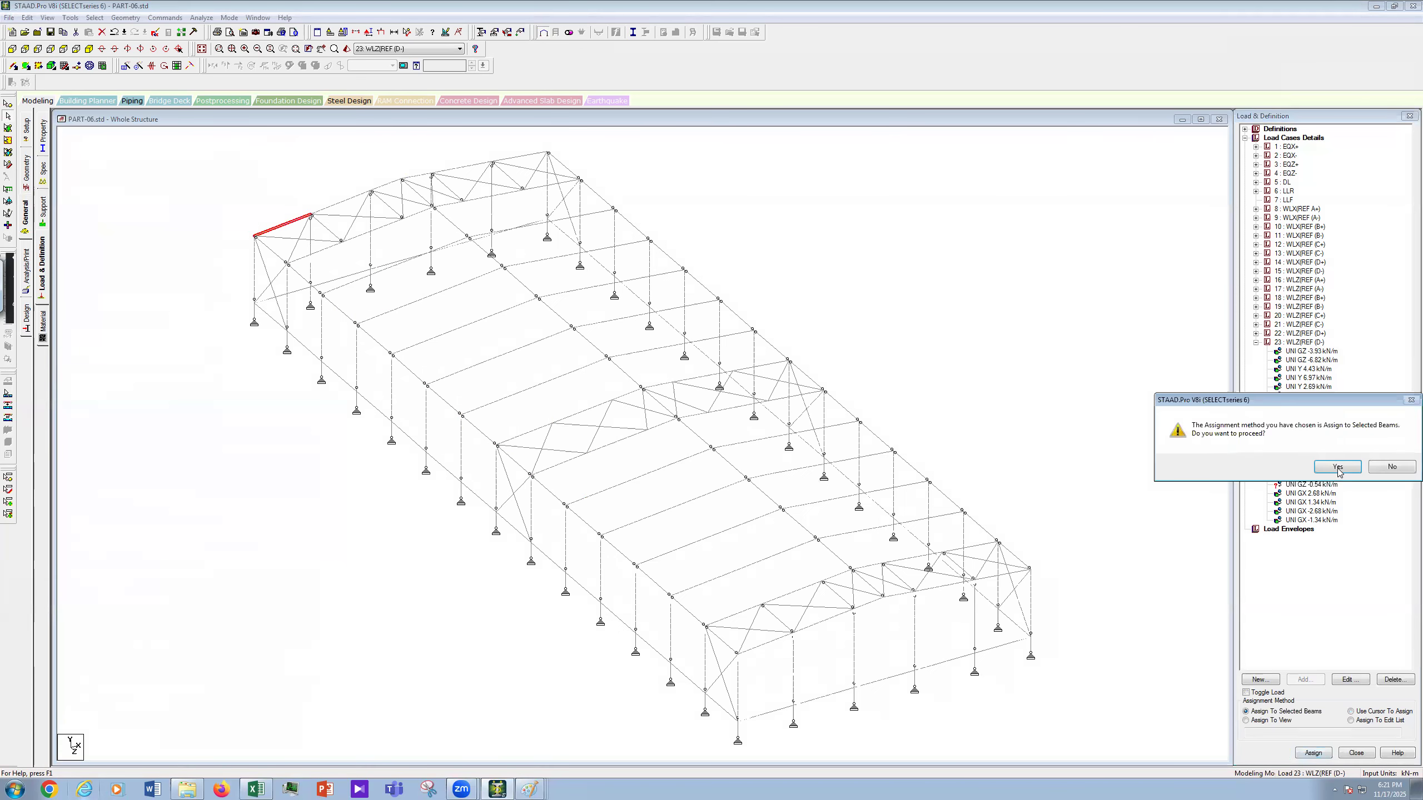
pyautogui.press('Return')
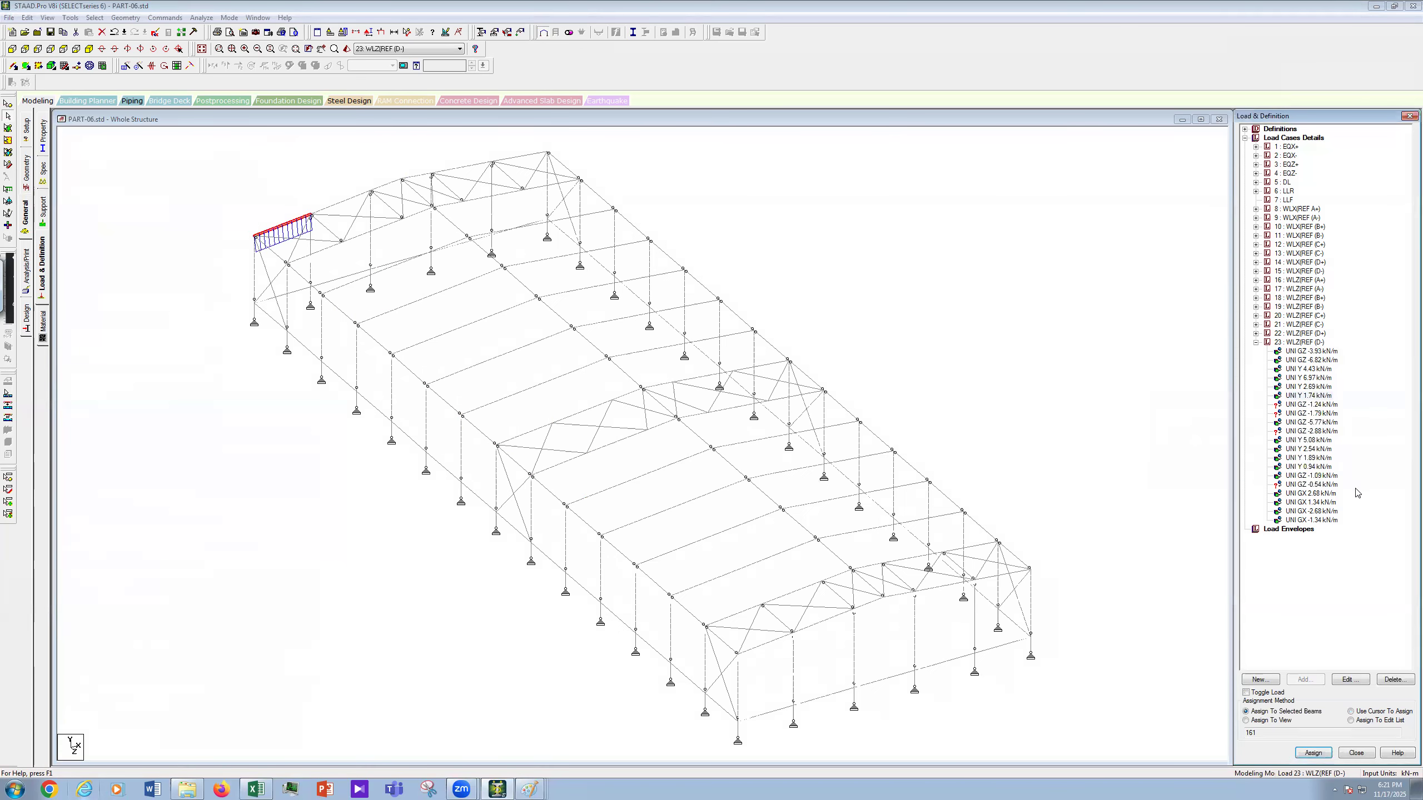
# Step: Assign the uniform GZ -1.24 kN/m load to near-side rear corner column 39 and GZ -1.79 kN/m to the adjacent rear gable column 162
pyautogui.click(1311, 405)
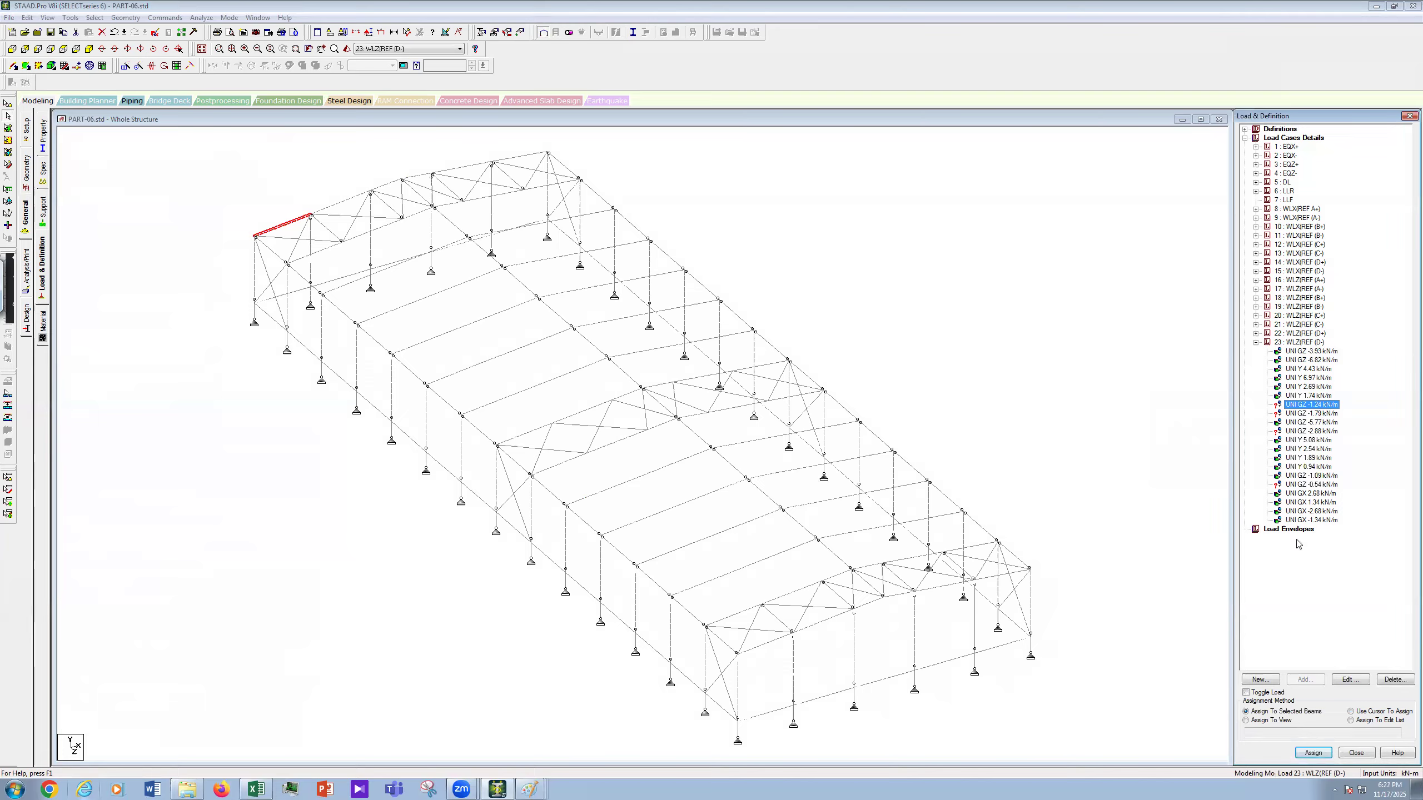
pyautogui.click(255, 272)
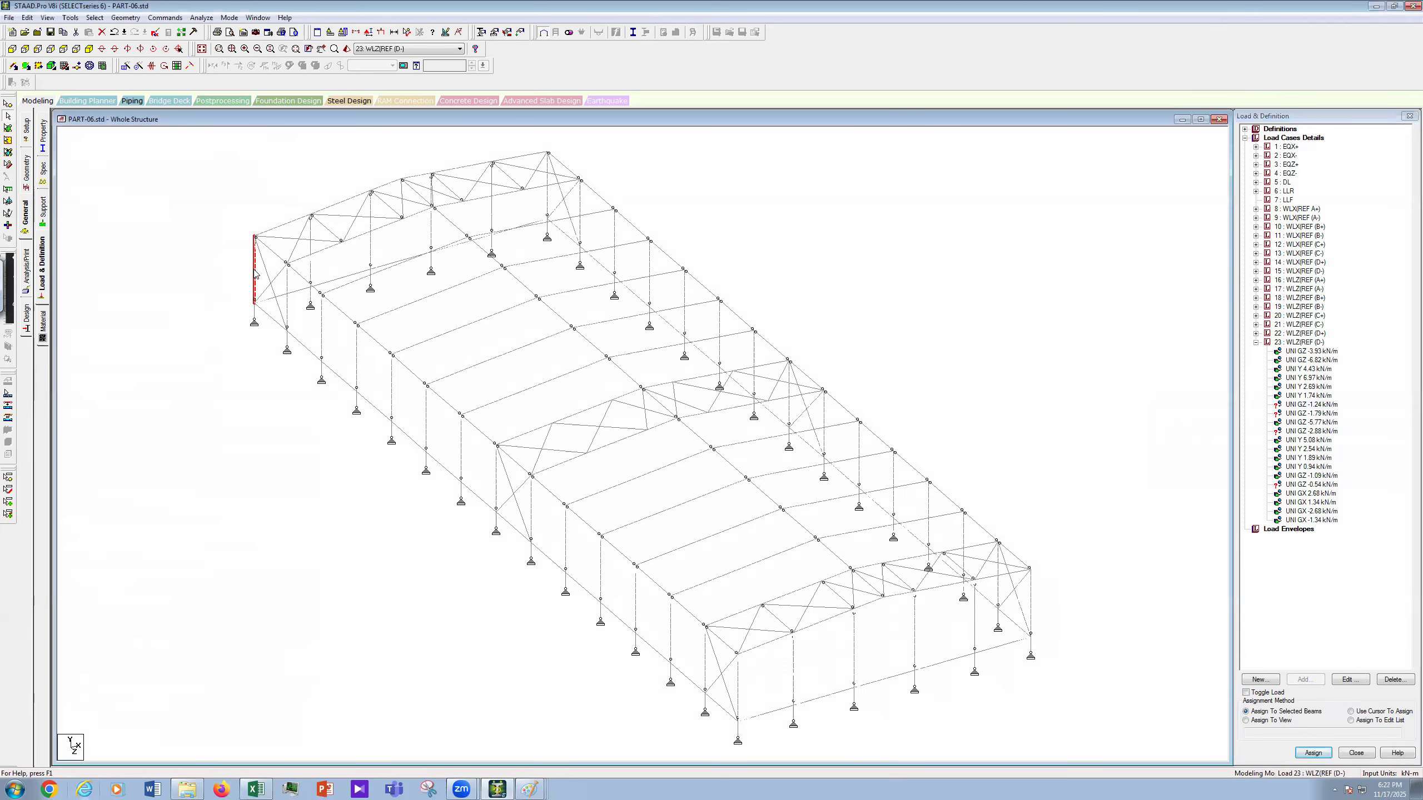
pyautogui.click(1338, 468)
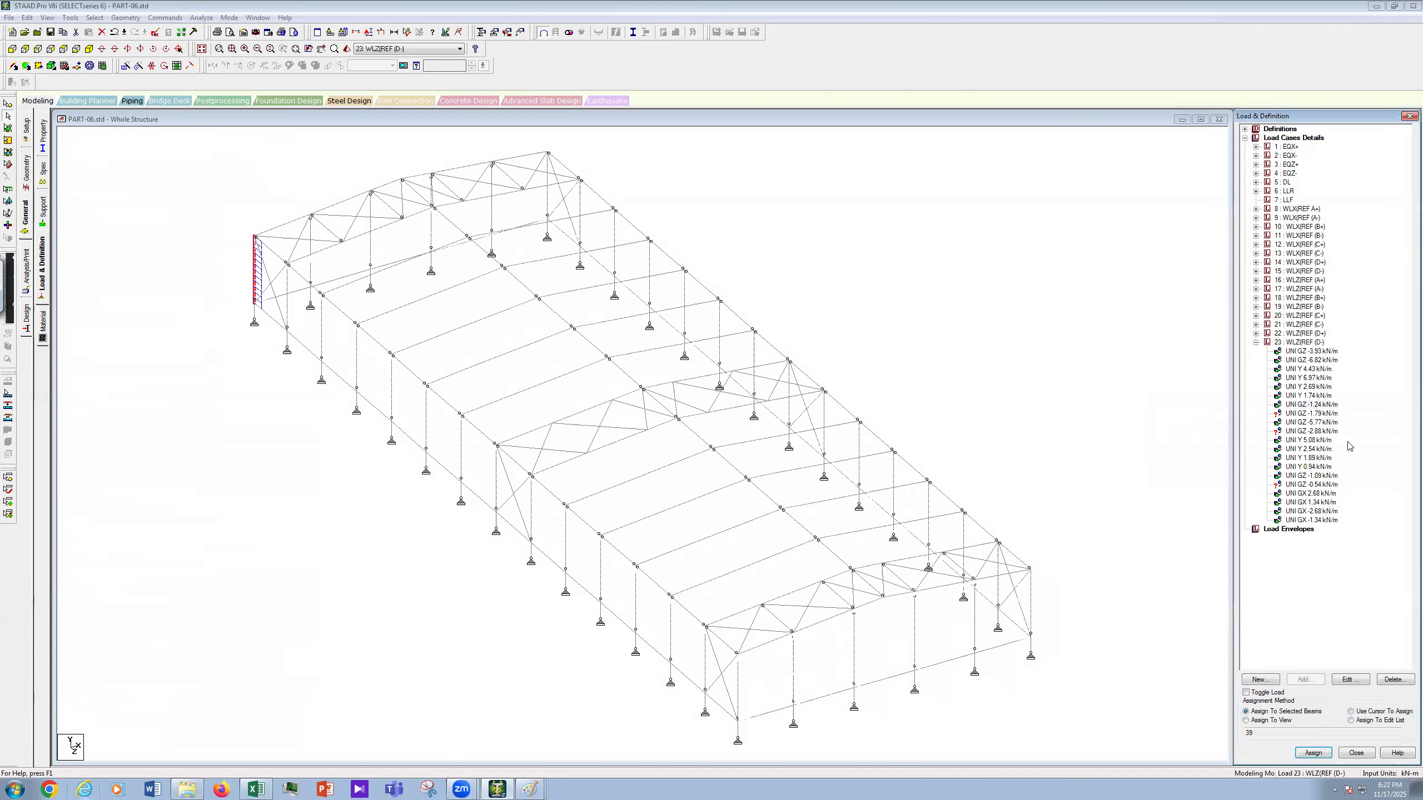
pyautogui.click(1318, 414)
pyautogui.click(310, 271)
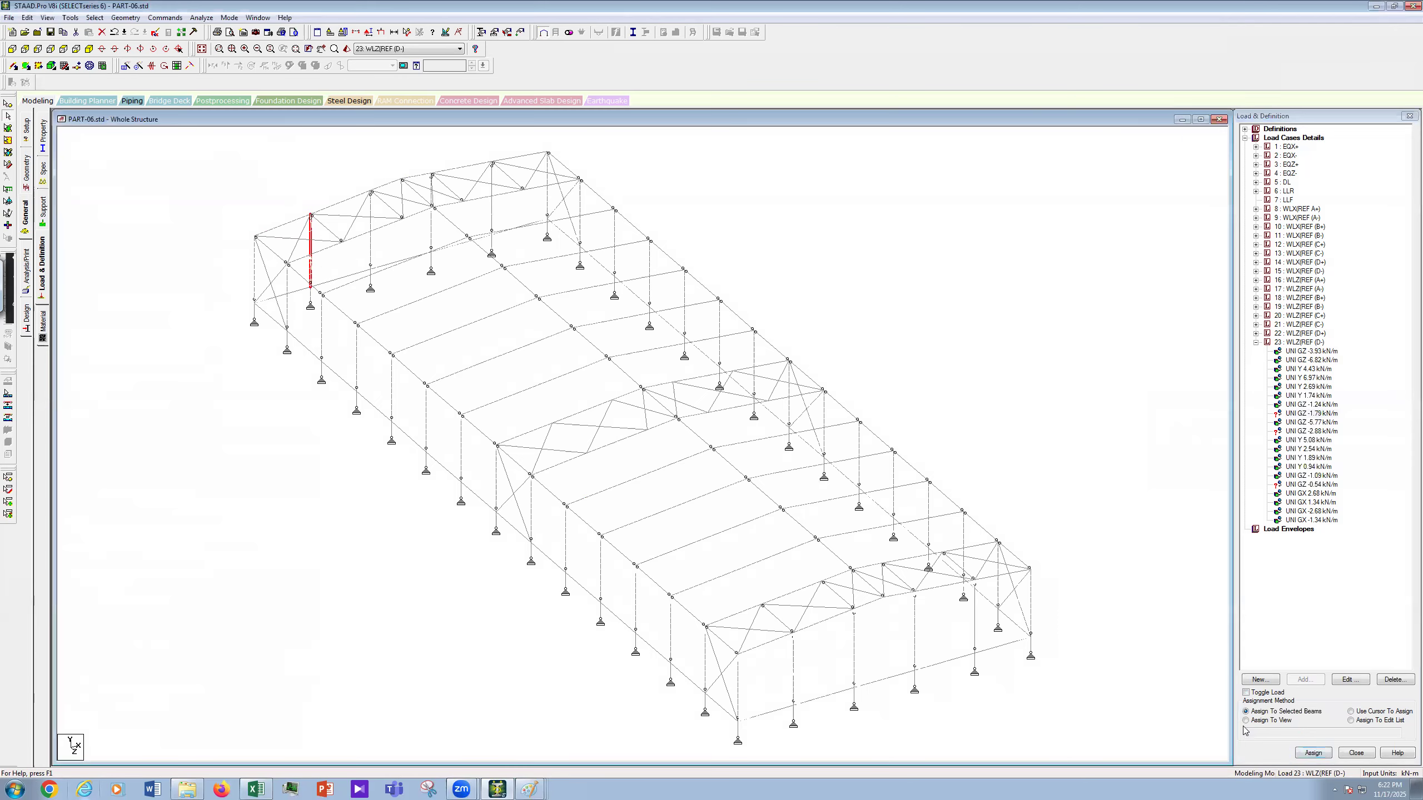
pyautogui.click(1313, 752)
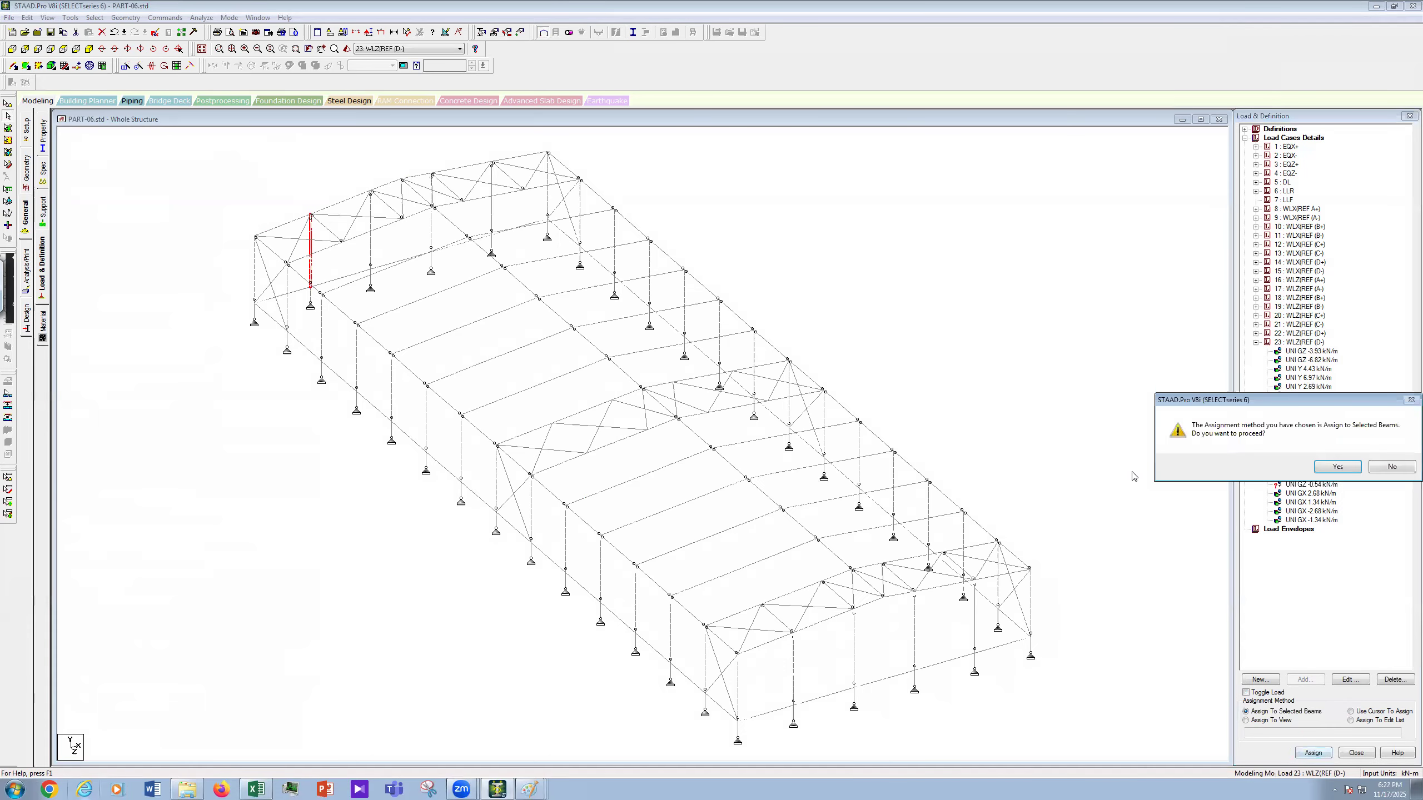
pyautogui.click(1338, 466)
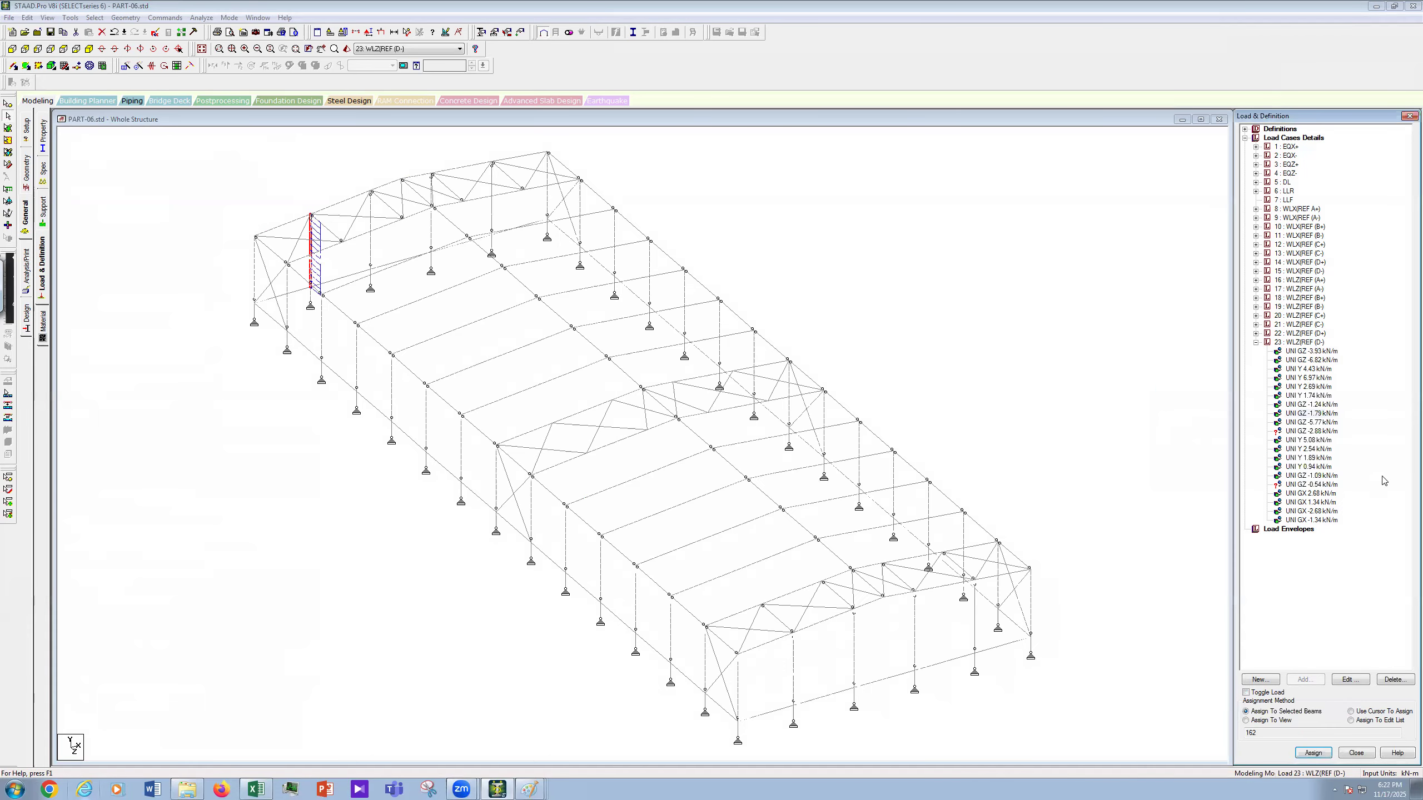
# Step: Assign the uniform GZ -5.77 kN/m load to front gable column 85 and GZ -2.88 kN/m to front corner column 68 on the far side
pyautogui.click(1311, 423)
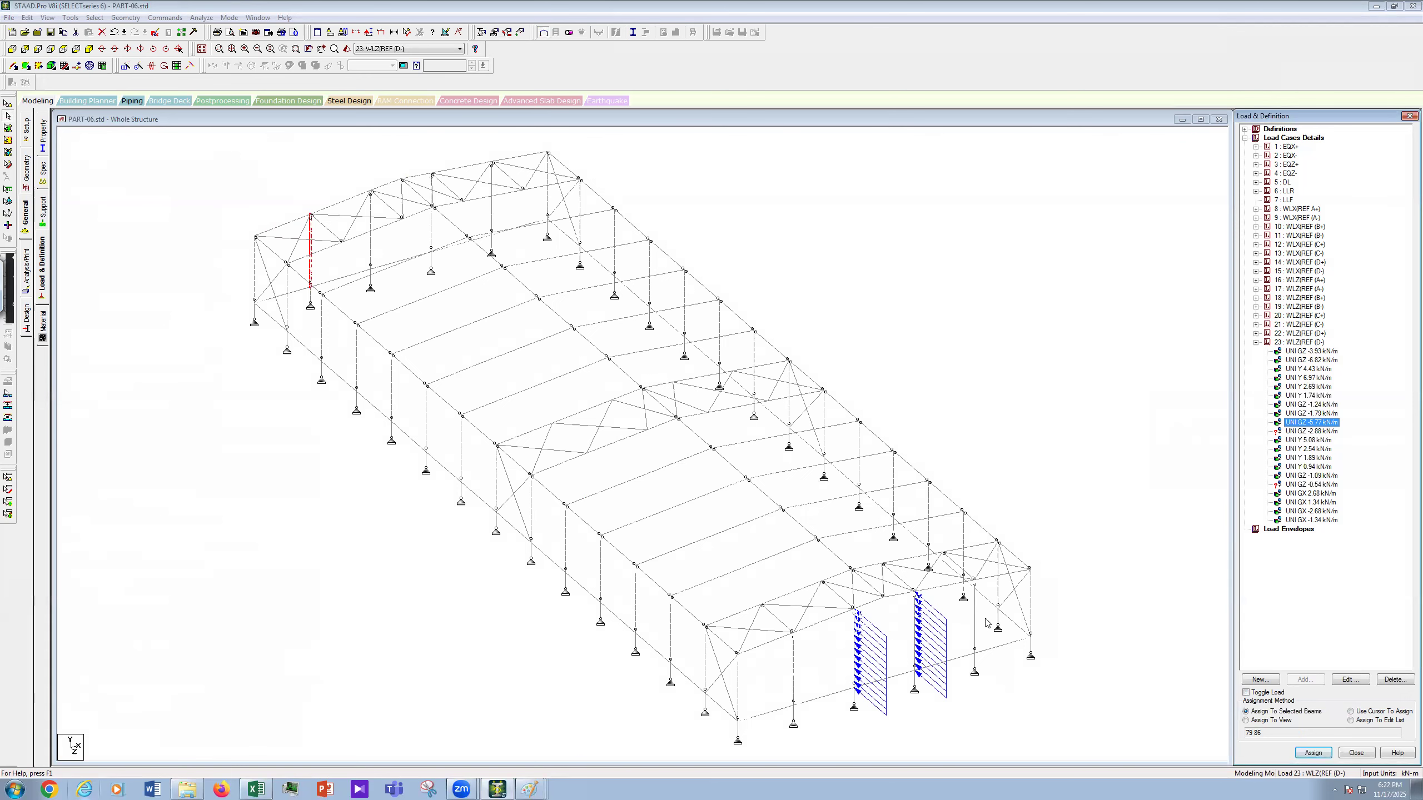
pyautogui.click(975, 639)
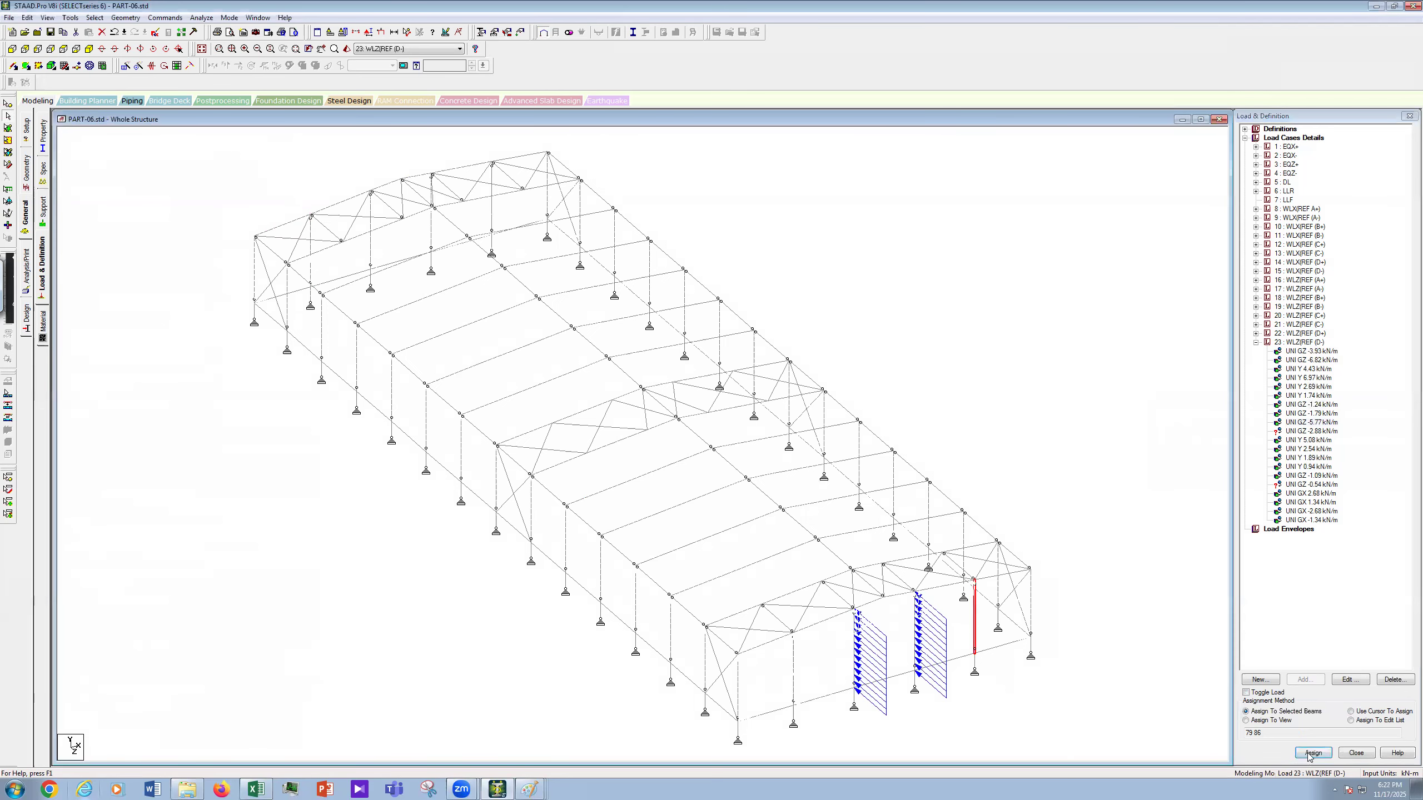
pyautogui.click(1313, 752)
pyautogui.click(1337, 467)
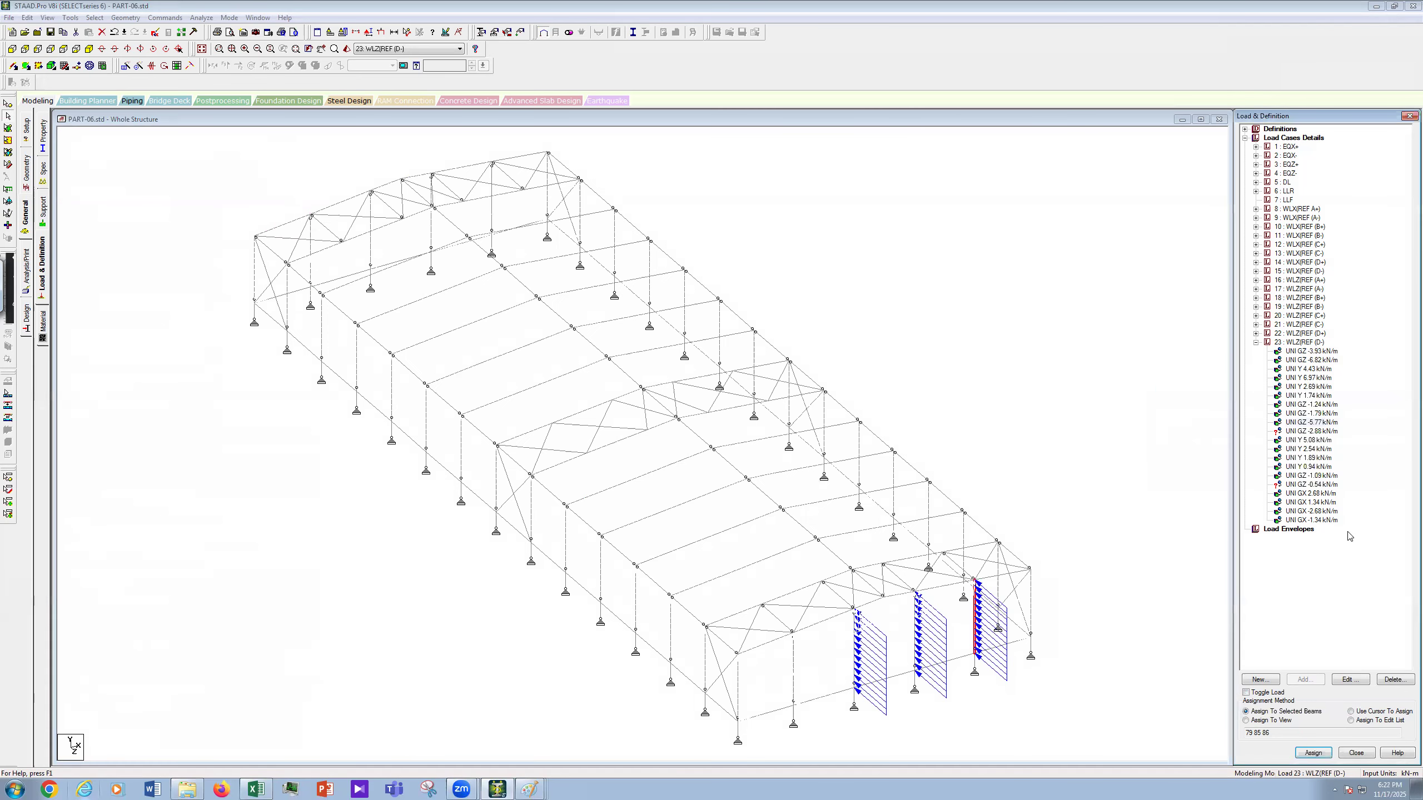
pyautogui.click(1317, 431)
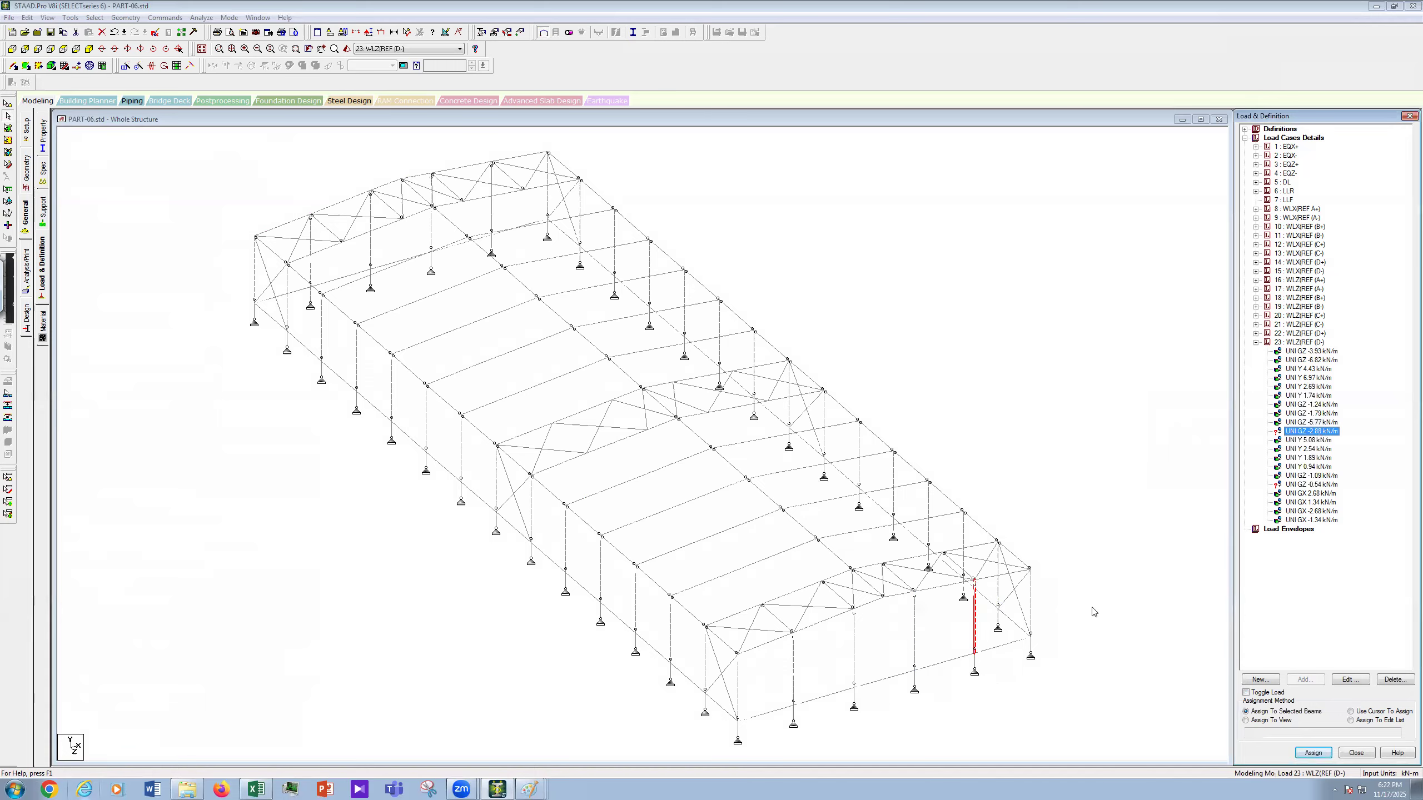
pyautogui.click(1030, 605)
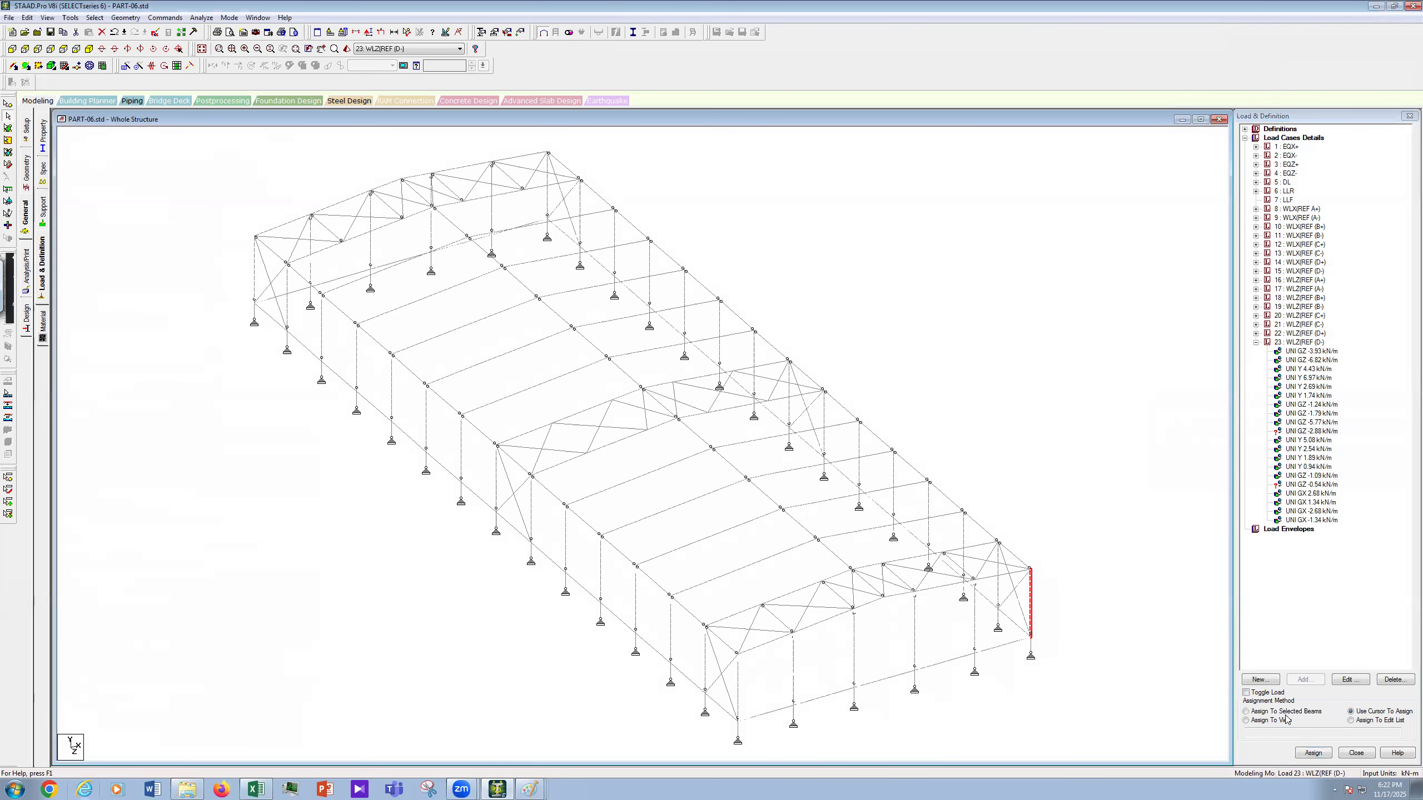
pyautogui.click(1313, 752)
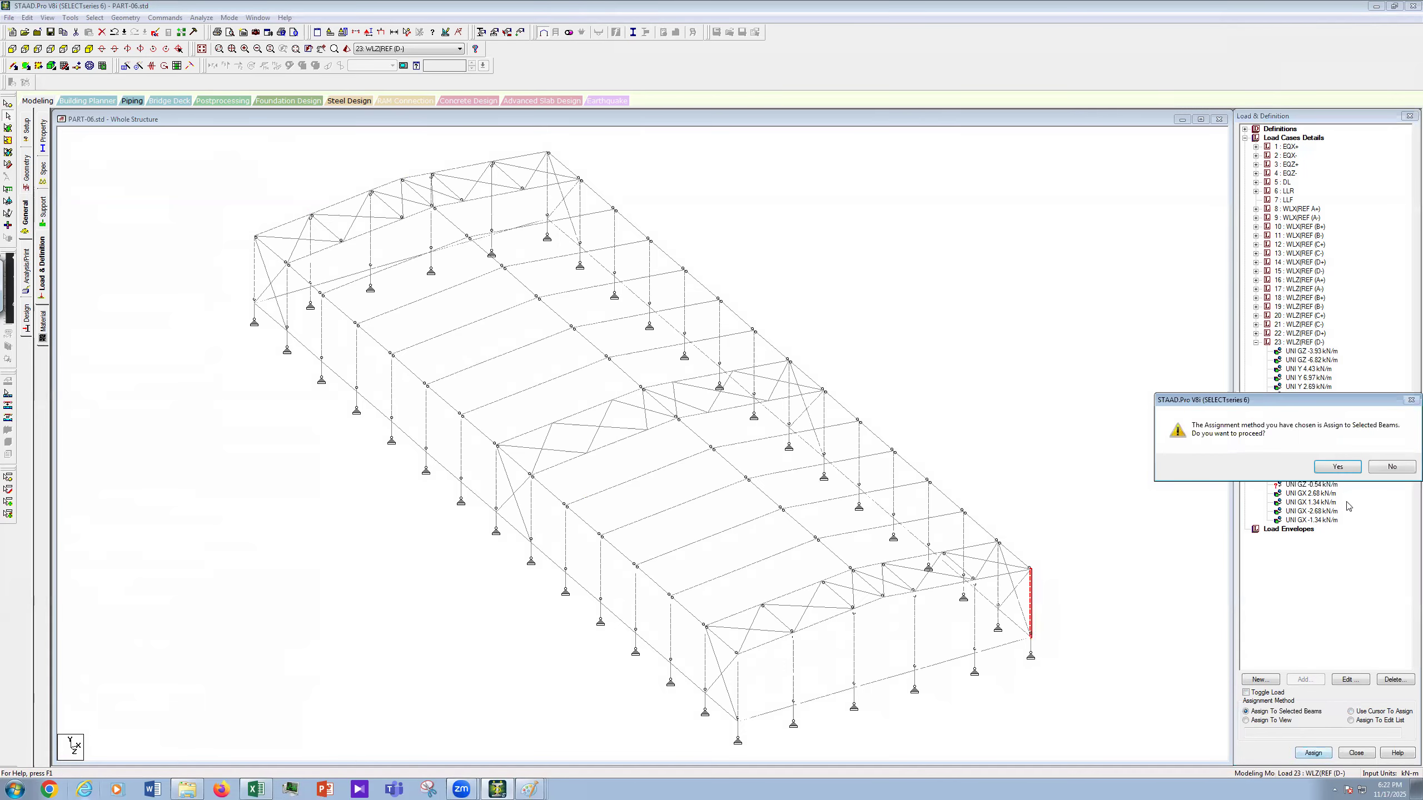
pyautogui.click(1338, 467)
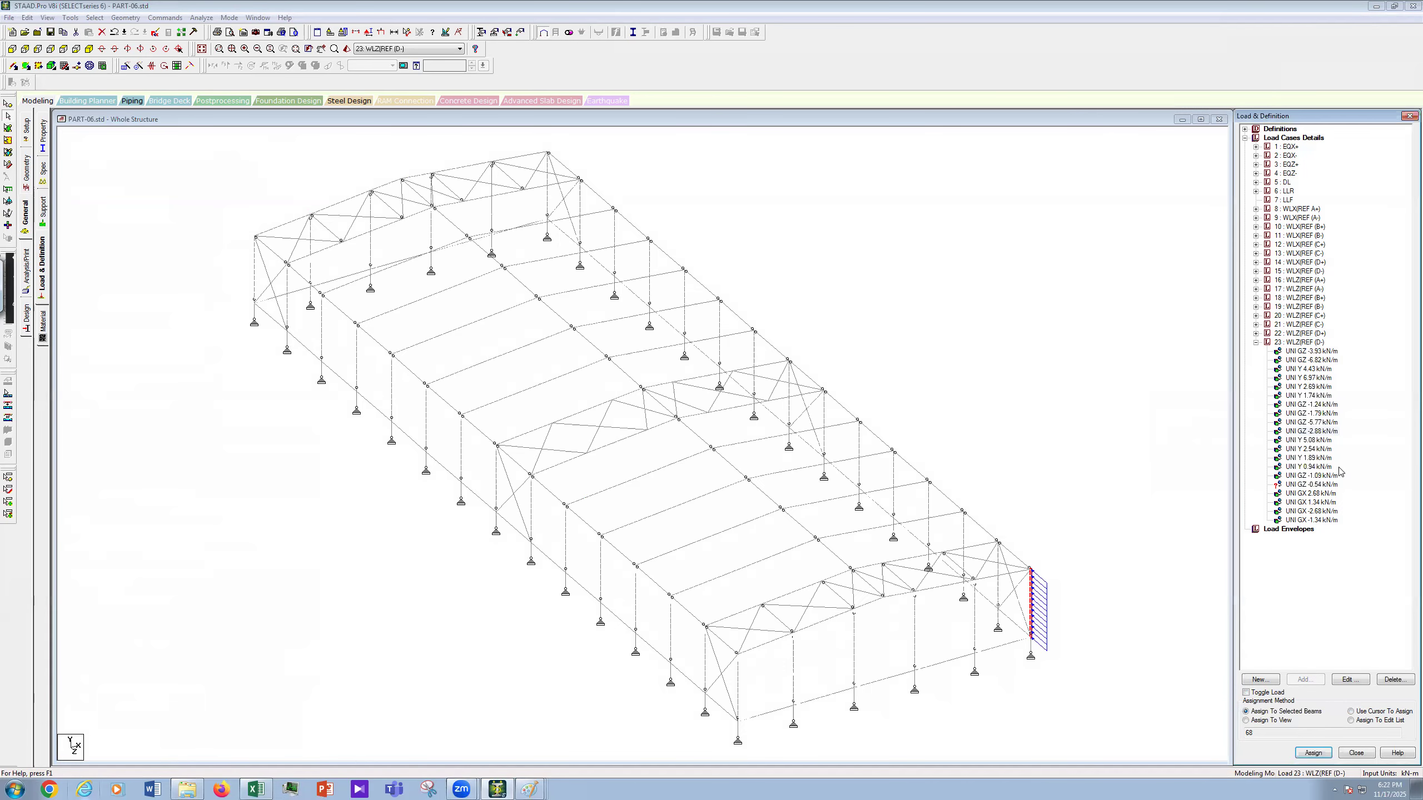
# Step: Assign the uniform Y 5.08 kN/m load to far-eave rafter beams 73, 92 and 98, and Y 2.54 kN/m to front gable rafter beam 84
pyautogui.click(1308, 440)
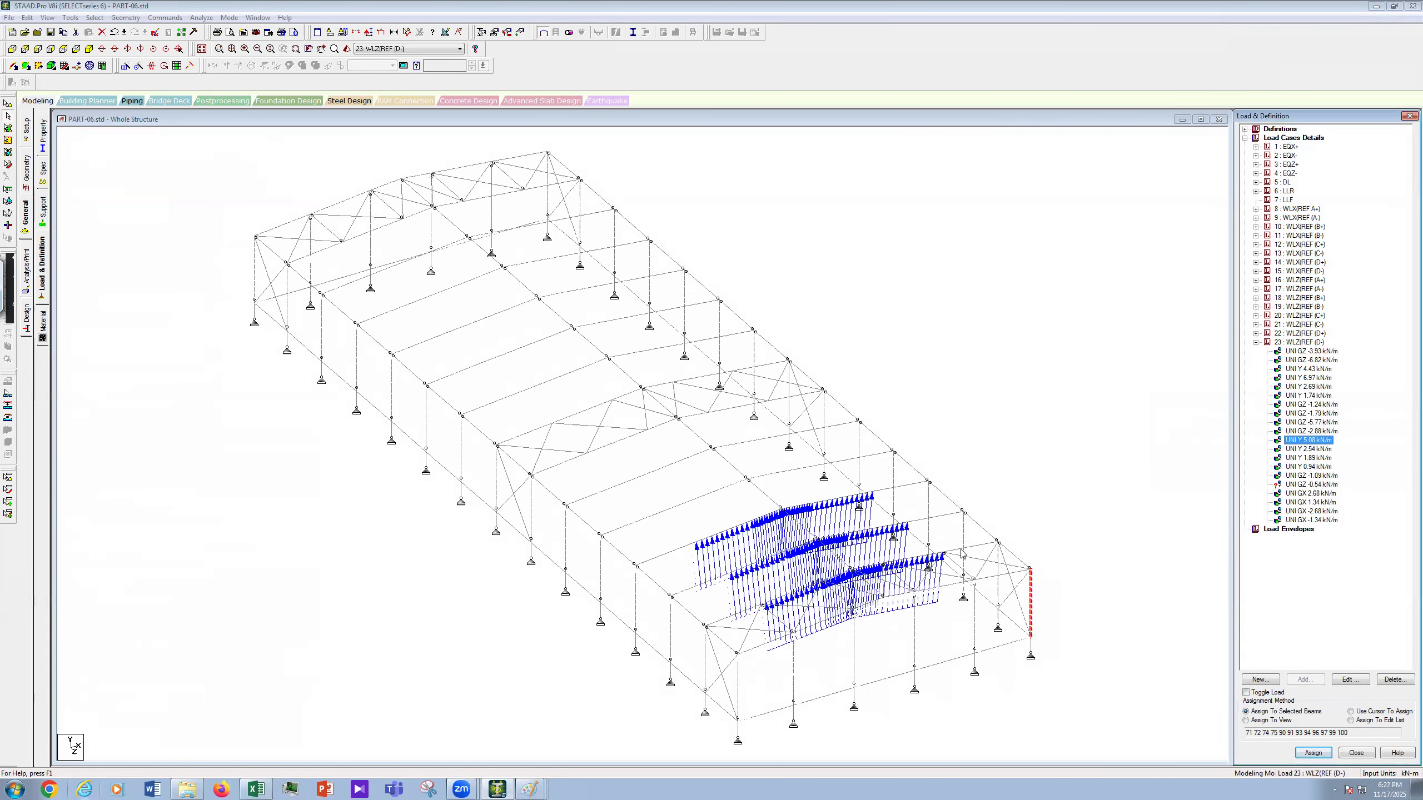
pyautogui.click(983, 546)
pyautogui.keyDown('ctrl'); pyautogui.click(935, 517); pyautogui.keyUp('ctrl')
pyautogui.keyDown('ctrl'); pyautogui.click(900, 486); pyautogui.keyUp('ctrl')
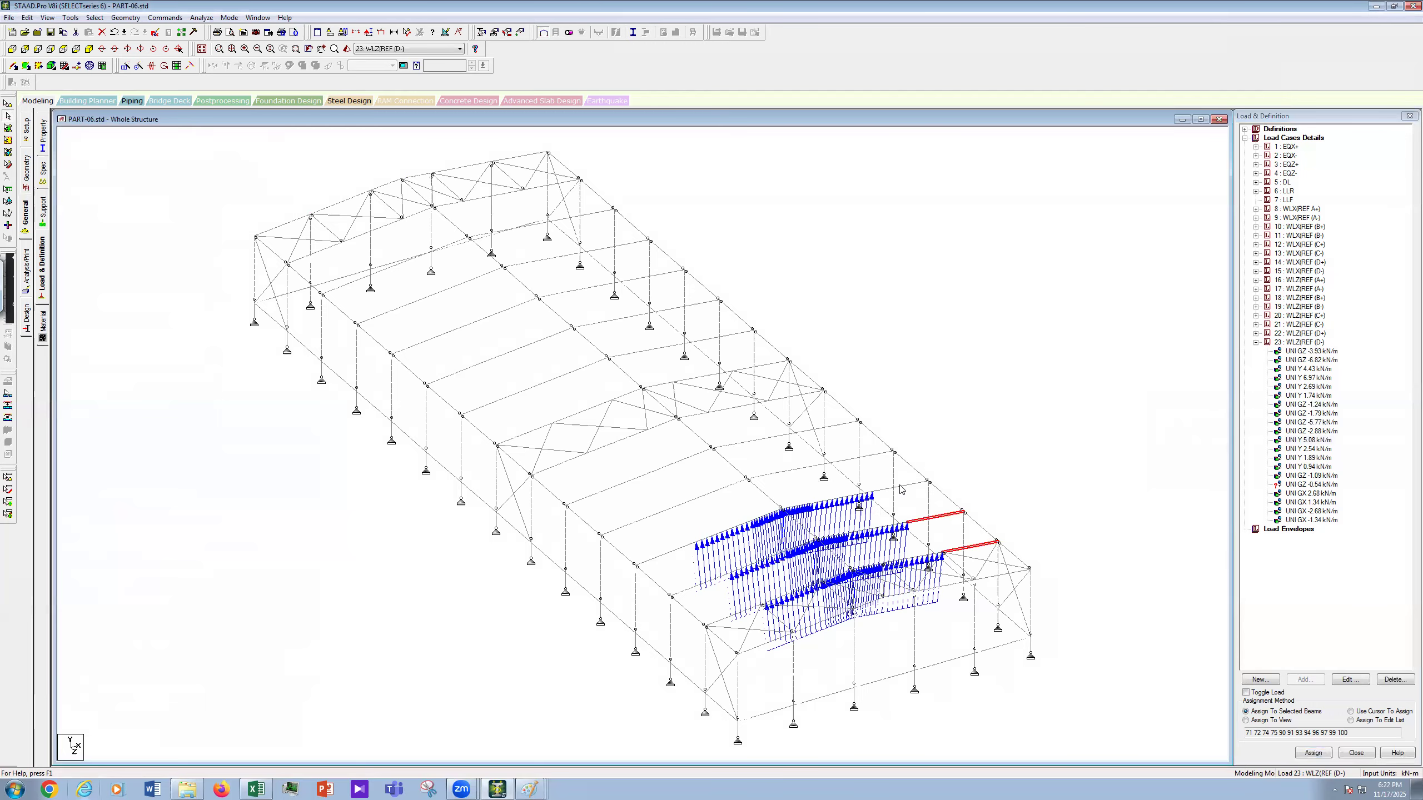
pyautogui.click(1313, 753)
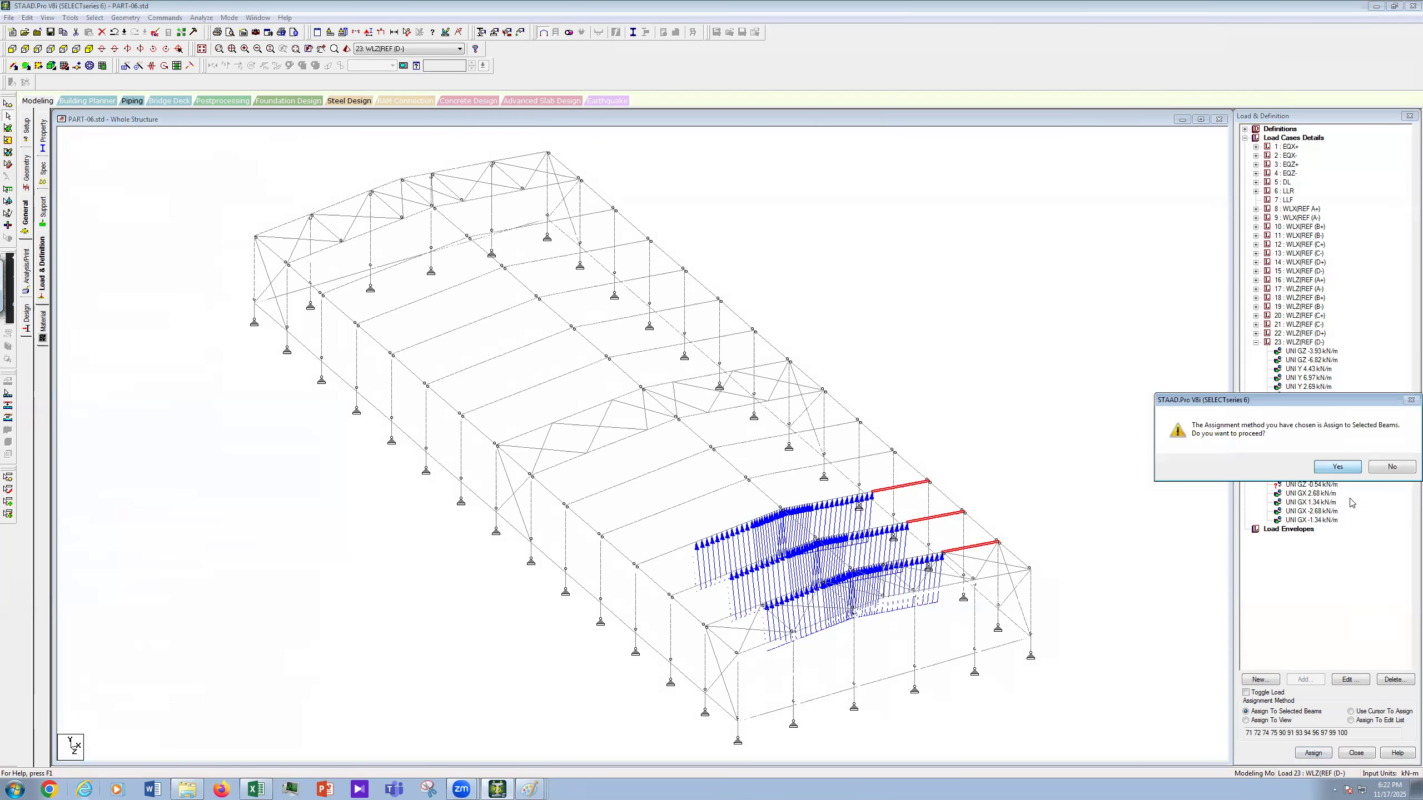
pyautogui.click(1338, 467)
pyautogui.click(1306, 449)
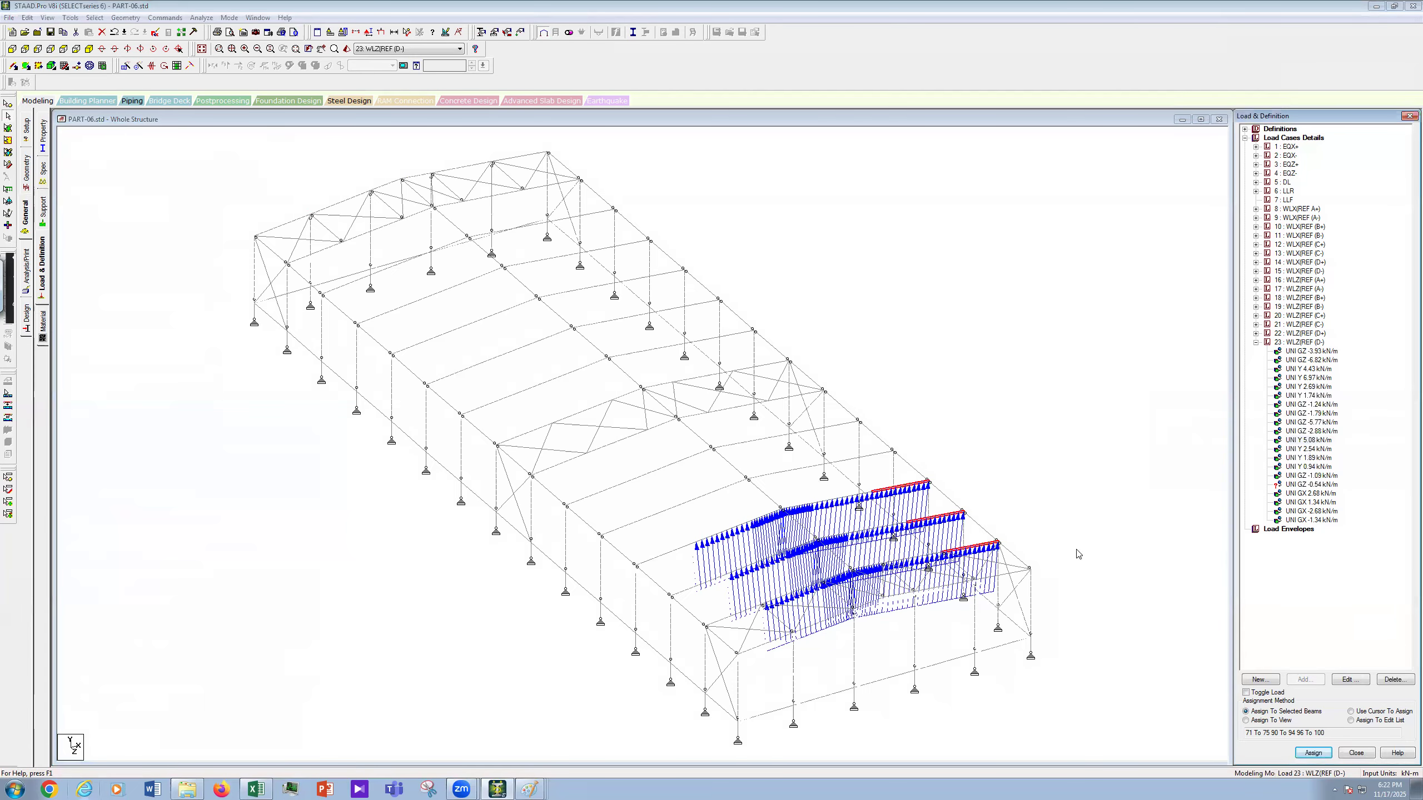
pyautogui.click(993, 577)
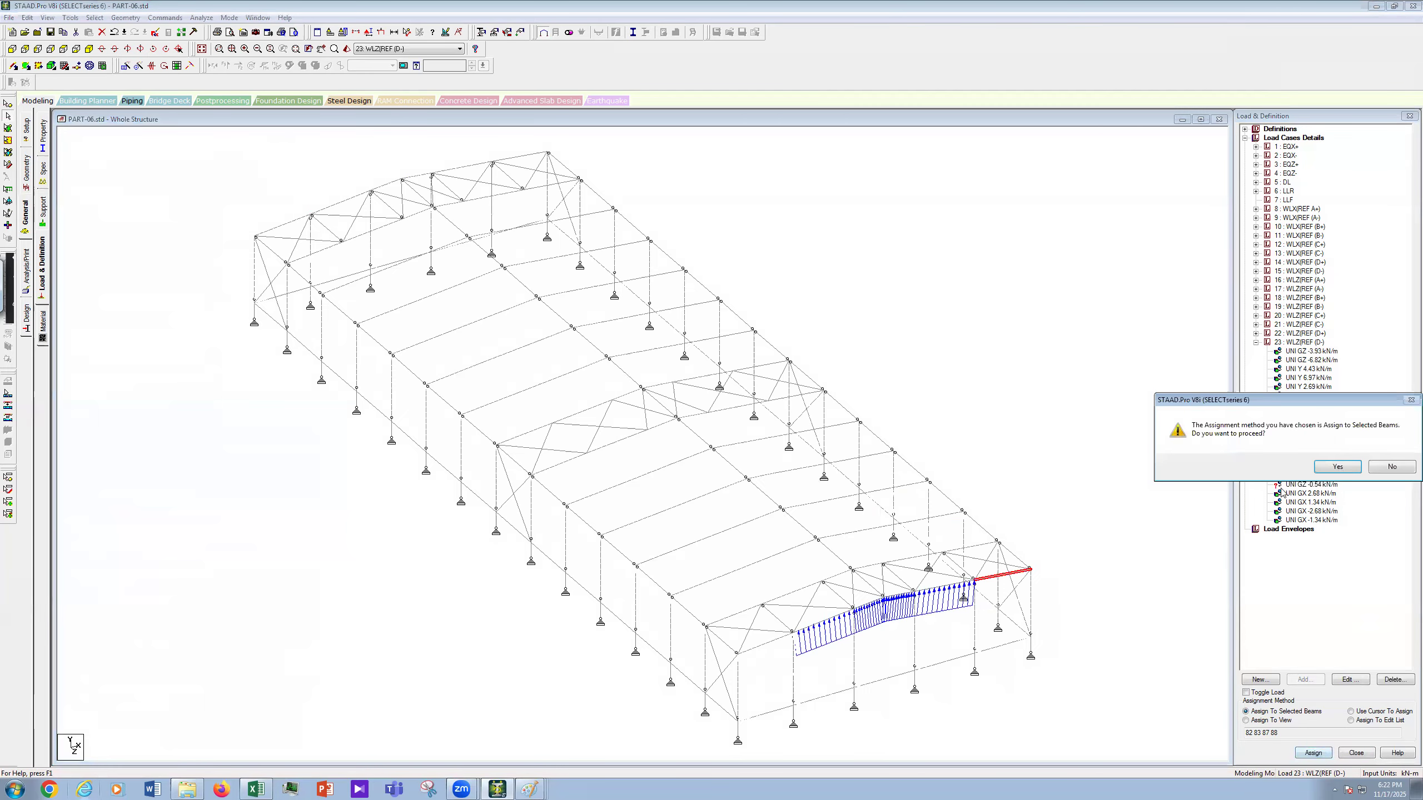
pyautogui.click(1339, 467)
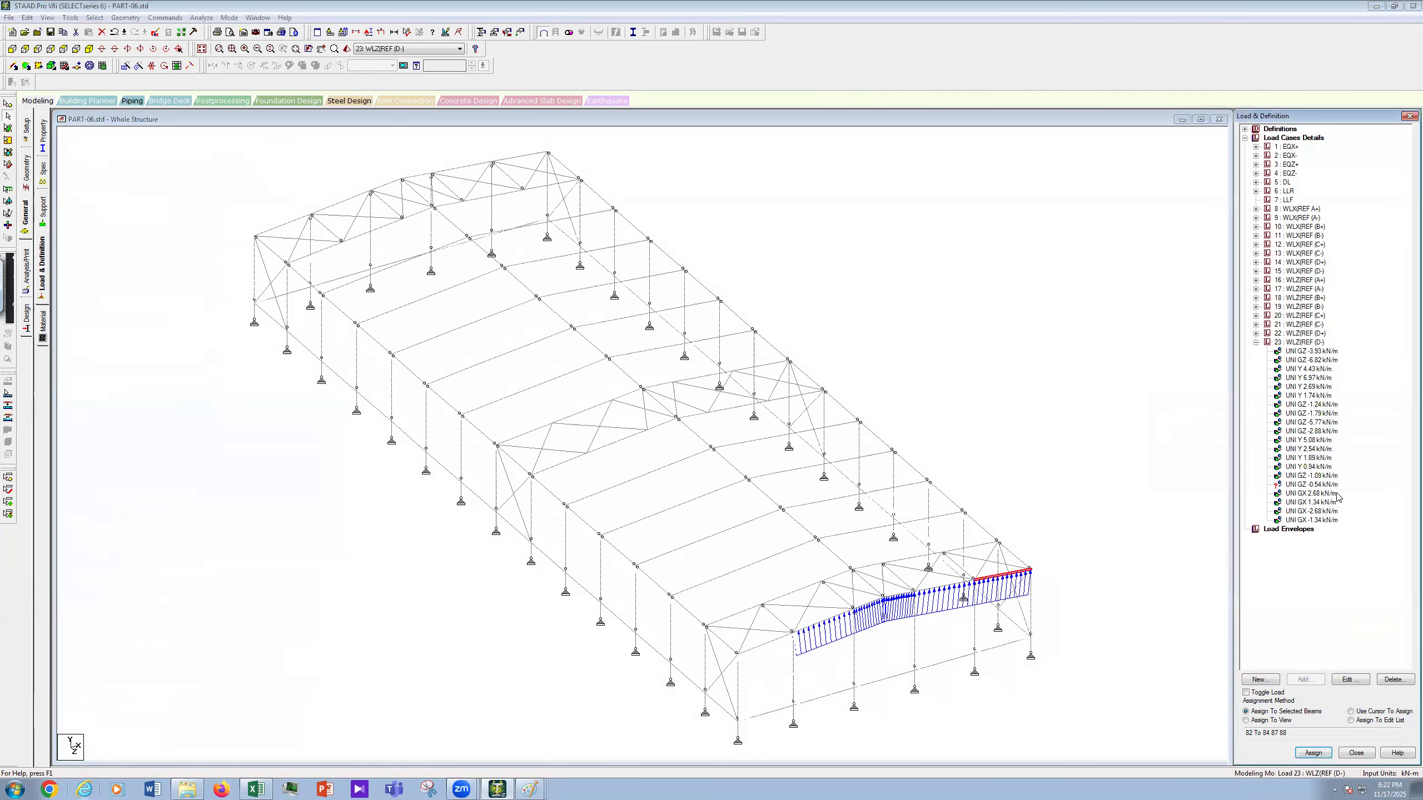
# Step: Assign the uniform Y 1.89 kN/m load to the far-eave rafter beams of the ten remaining inner frames, and Y 0.94 kN/m to the far-corner rear gable rafter
pyautogui.click(1308, 458)
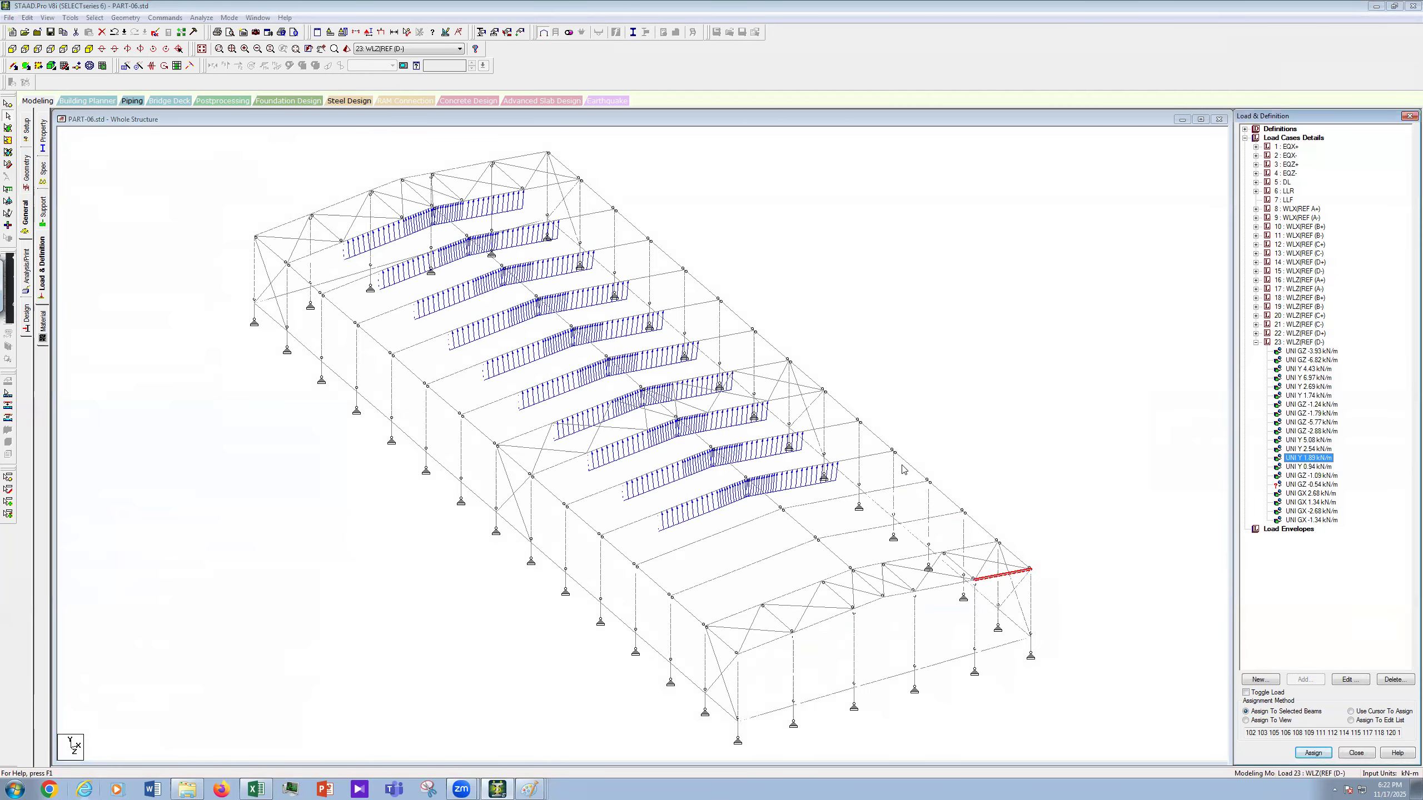
pyautogui.click(841, 462)
pyautogui.keyDown('ctrl'); pyautogui.click(839, 426); pyautogui.keyUp('ctrl')
pyautogui.keyDown('ctrl'); pyautogui.click(783, 398); pyautogui.keyUp('ctrl')
pyautogui.keyDown('ctrl'); pyautogui.click(771, 366); pyautogui.keyUp('ctrl')
pyautogui.keyDown('ctrl'); pyautogui.click(727, 336); pyautogui.keyUp('ctrl')
pyautogui.keyDown('ctrl'); pyautogui.click(663, 273); pyautogui.keyUp('ctrl')
pyautogui.keyDown('ctrl'); pyautogui.click(571, 217); pyautogui.keyUp('ctrl')
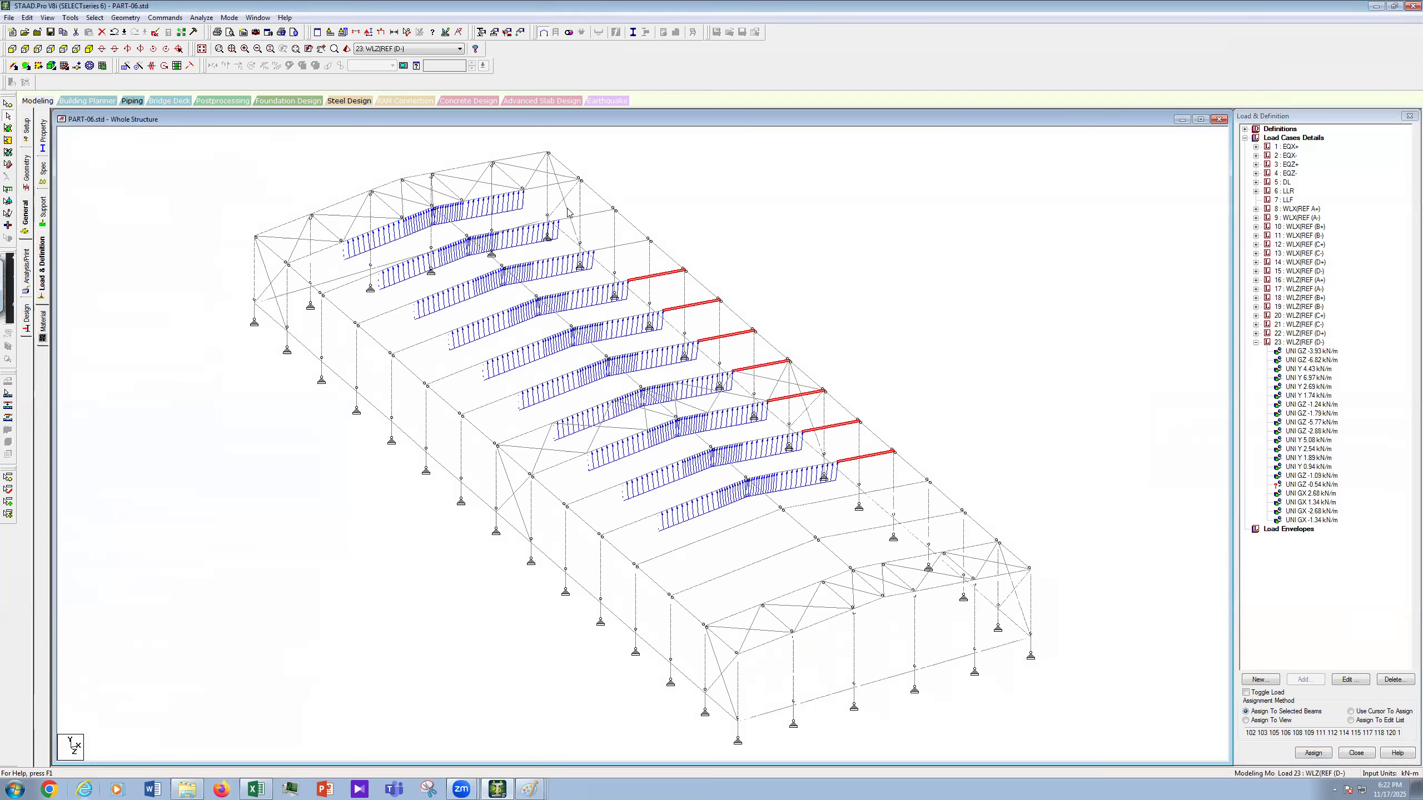
pyautogui.keyDown('ctrl'); pyautogui.click(539, 190); pyautogui.keyUp('ctrl')
pyautogui.click(1313, 753)
pyautogui.click(1337, 473)
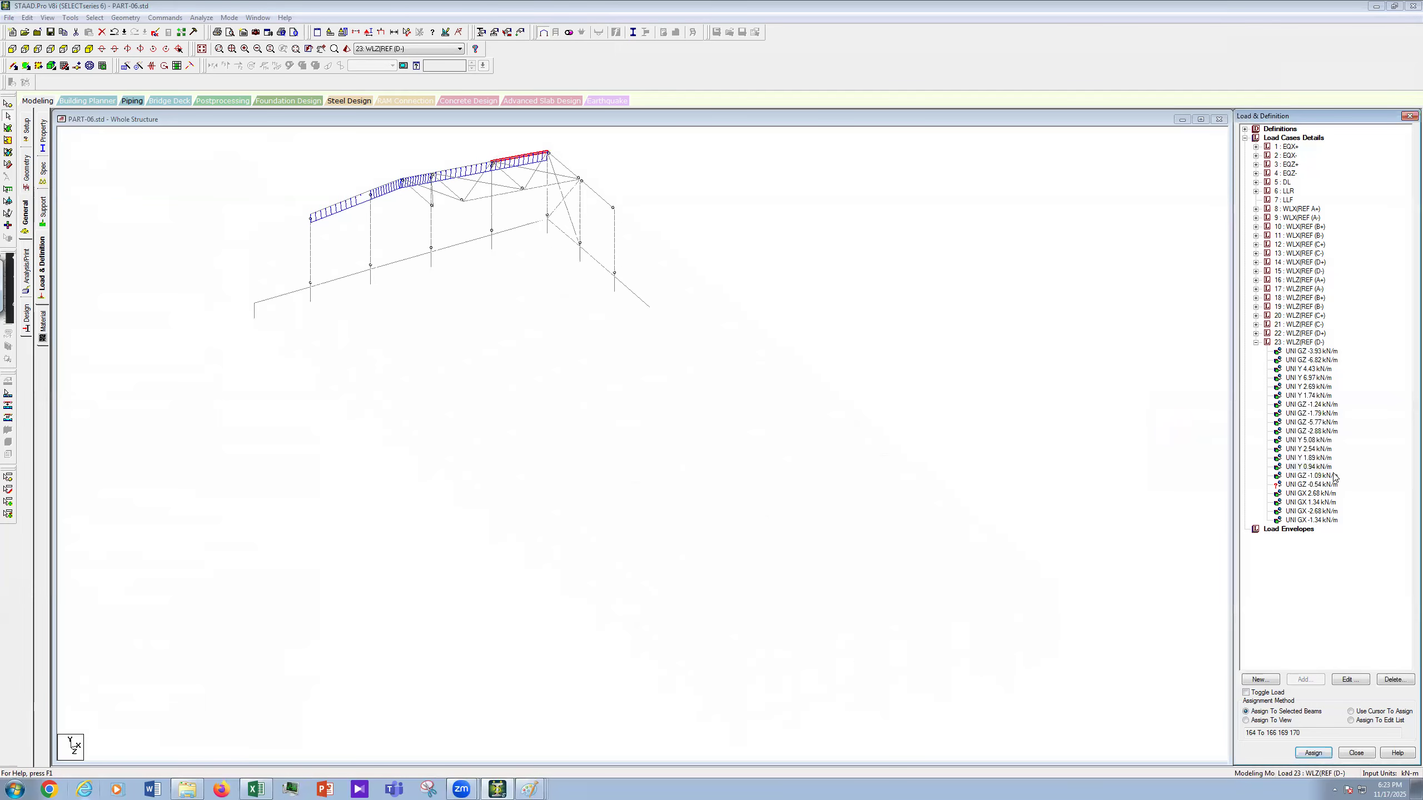
# Step: Assign the uniform GZ -1.09 kN/m load to rear gable column 167 and GZ -0.54 kN/m to rear corner column 54 on the far side
pyautogui.click(1318, 475)
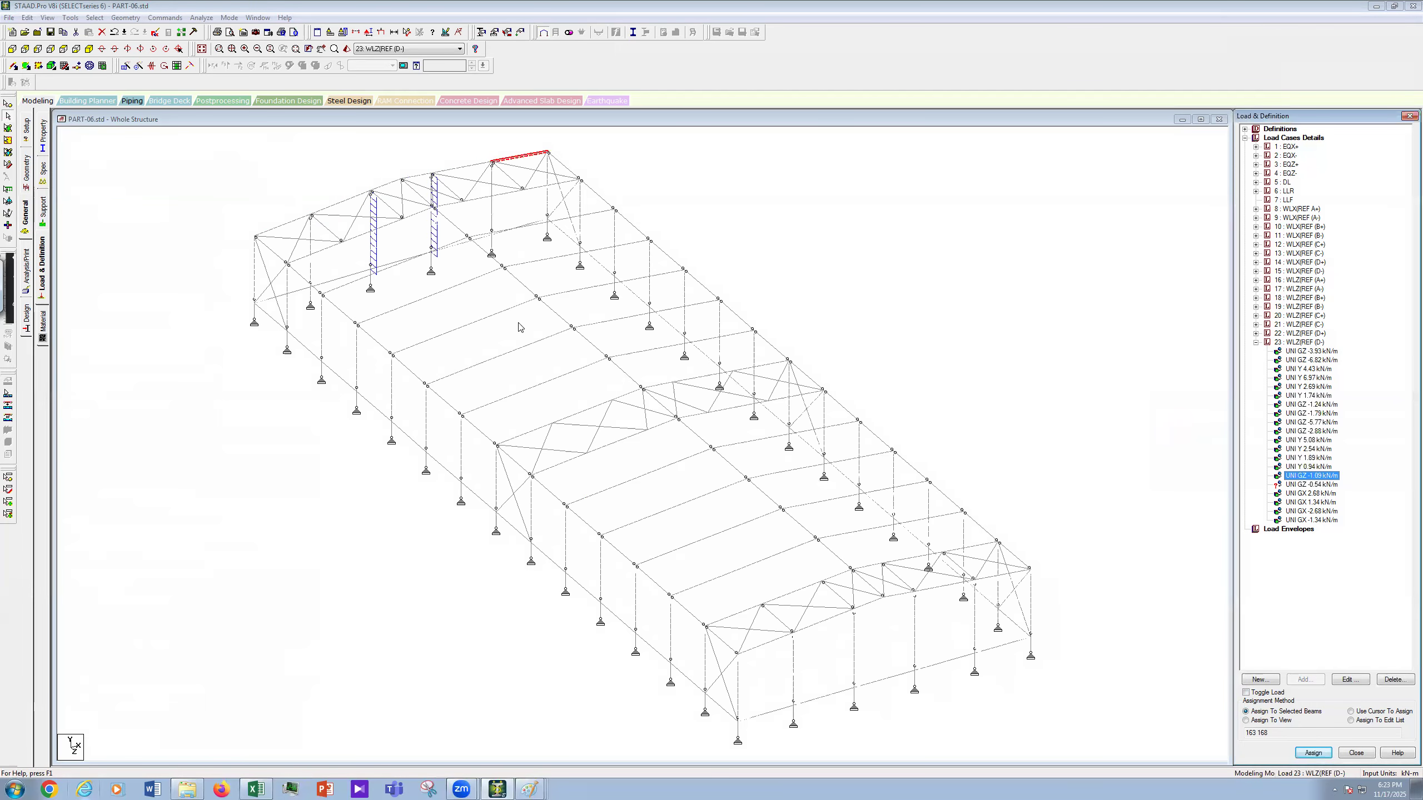
pyautogui.click(492, 202)
pyautogui.click(1312, 752)
pyautogui.click(1336, 467)
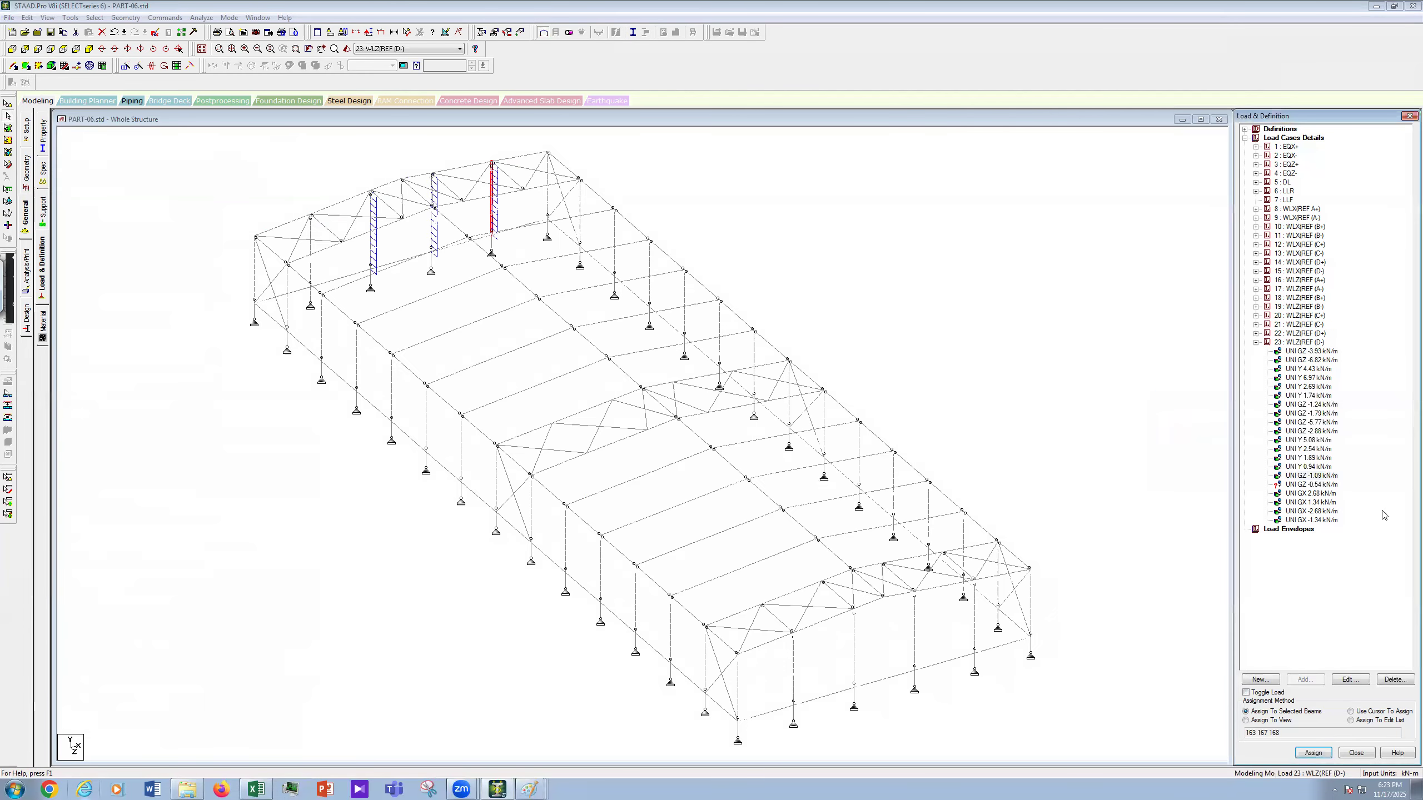
pyautogui.click(547, 205)
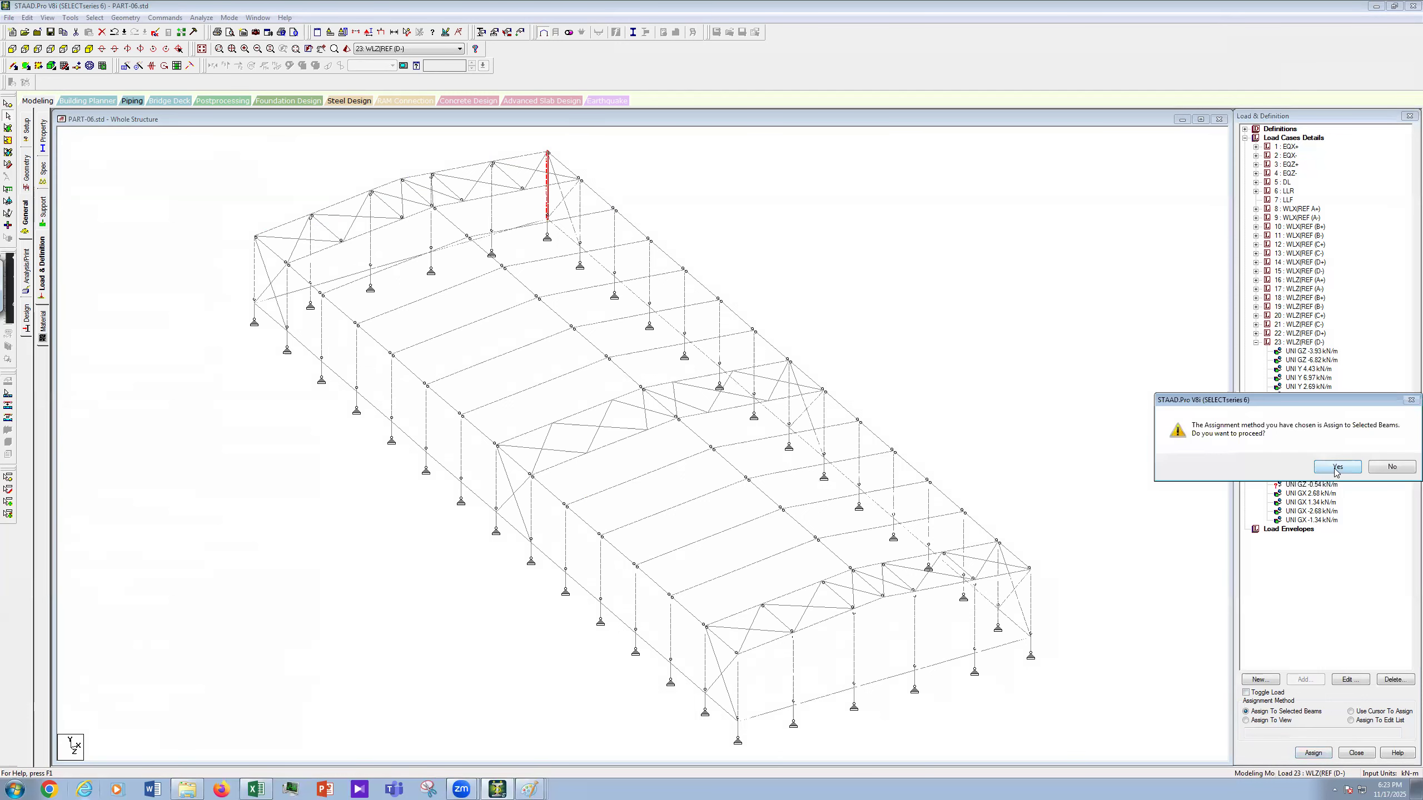
pyautogui.click(1337, 467)
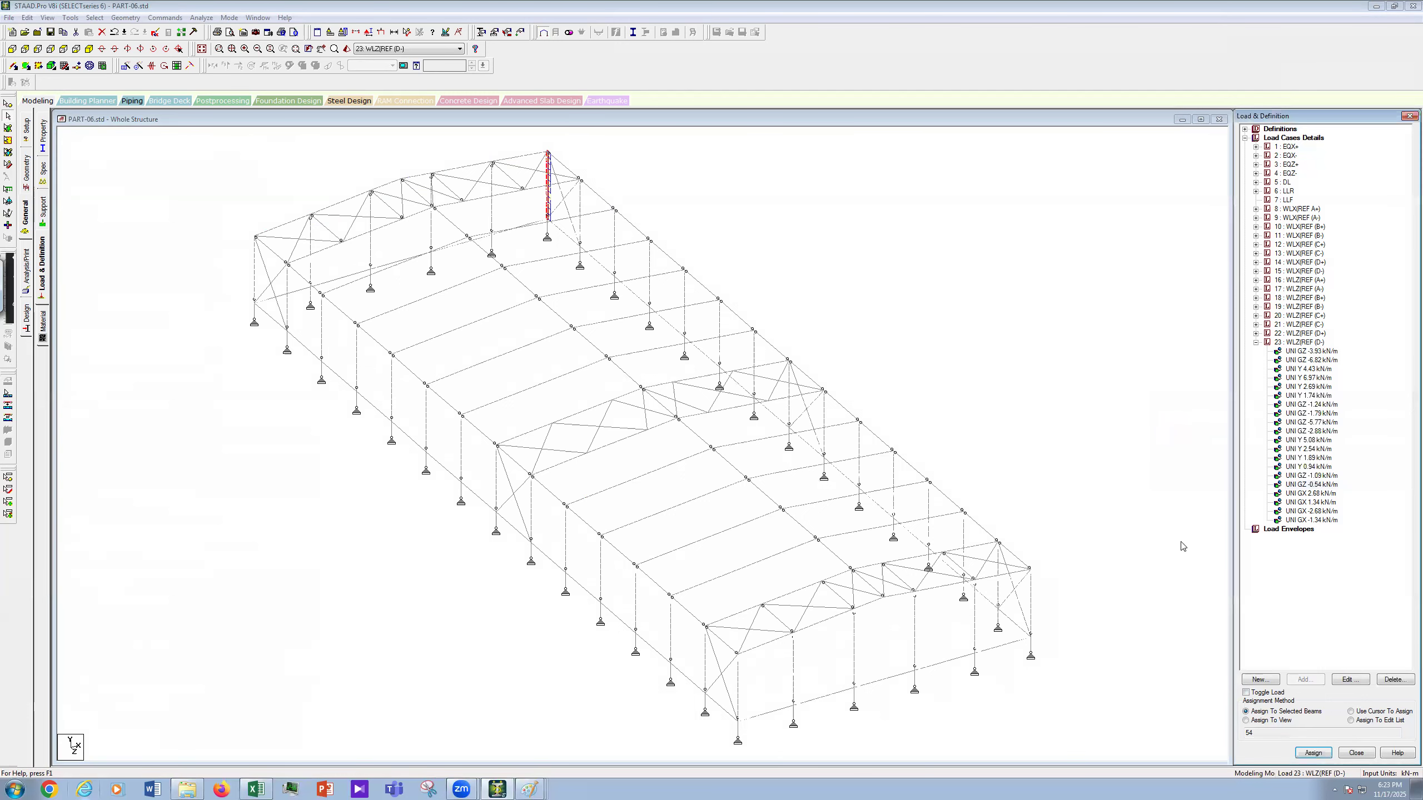
# Step: Review the member assignments of the uniform GX 1.34, GX -2.68 and GX -1.34 kN/m loads in load case 23
pyautogui.click(1327, 503)
pyautogui.click(1329, 512)
pyautogui.click(1328, 520)
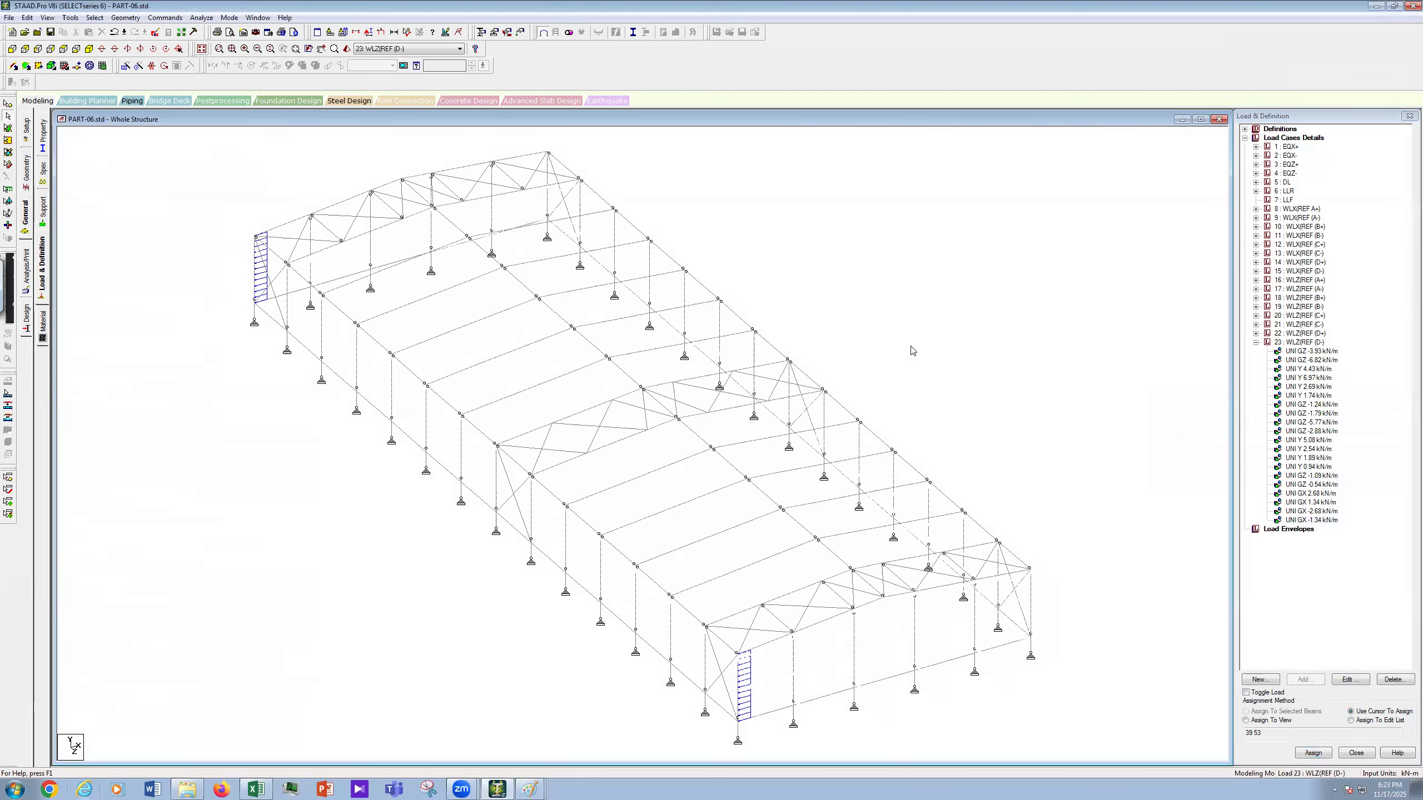
pyautogui.scroll(-1, 912, 349)
pyautogui.scroll(1, 682, 396)
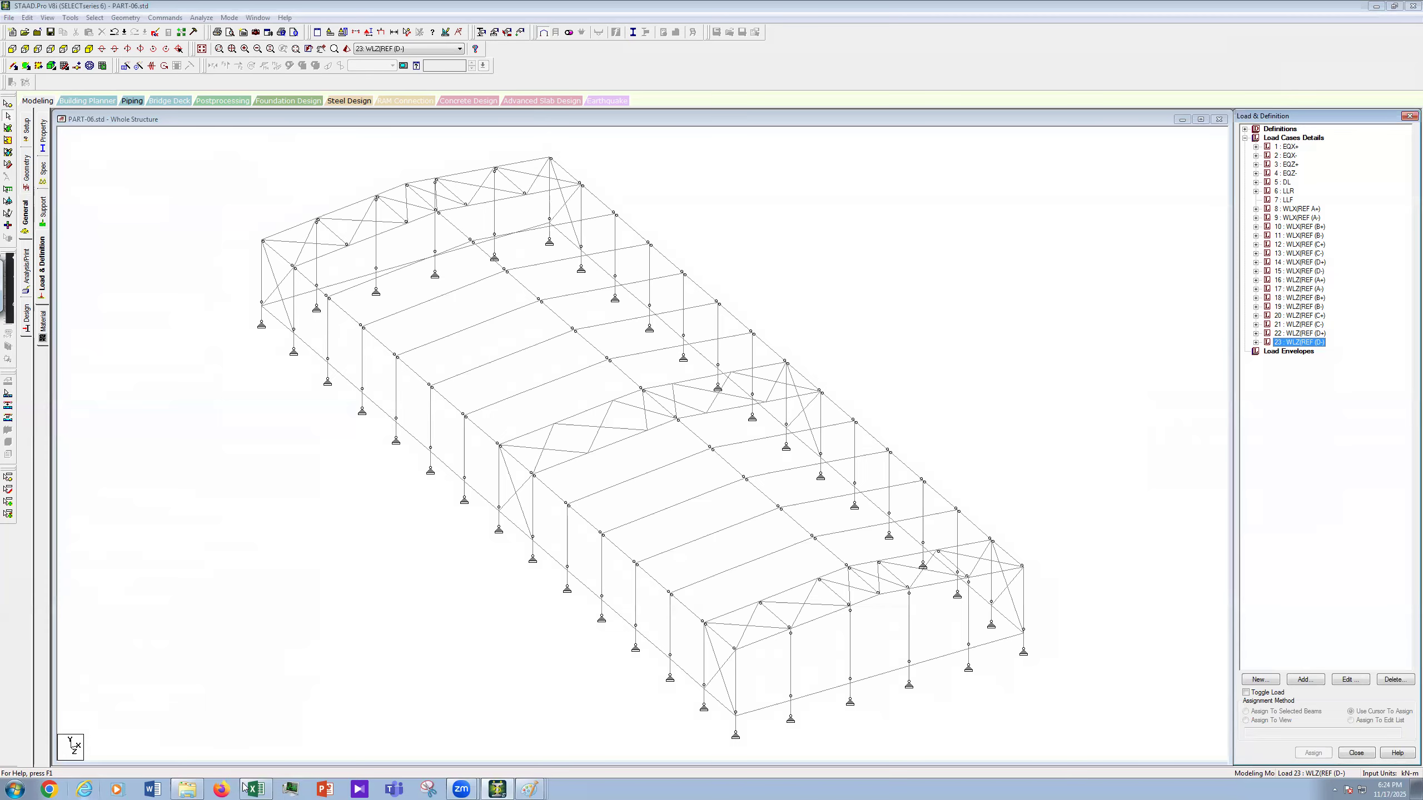
# Step: Switch to the Excel wind load workbook, examine the wind speed input on the MWFRS (Low-Rise) sheet, and return to STAAD.Pro
pyautogui.click(261, 787)
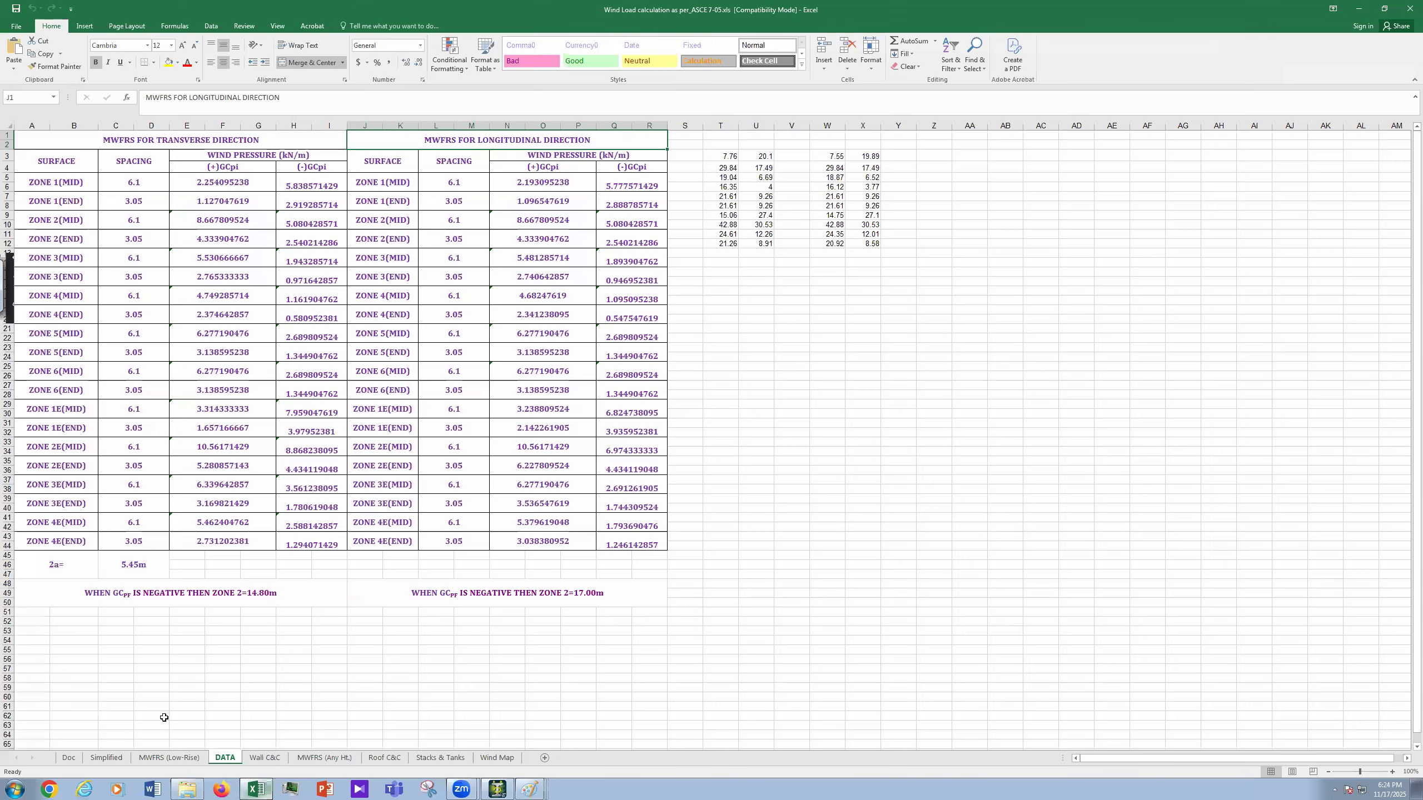
pyautogui.click(182, 756)
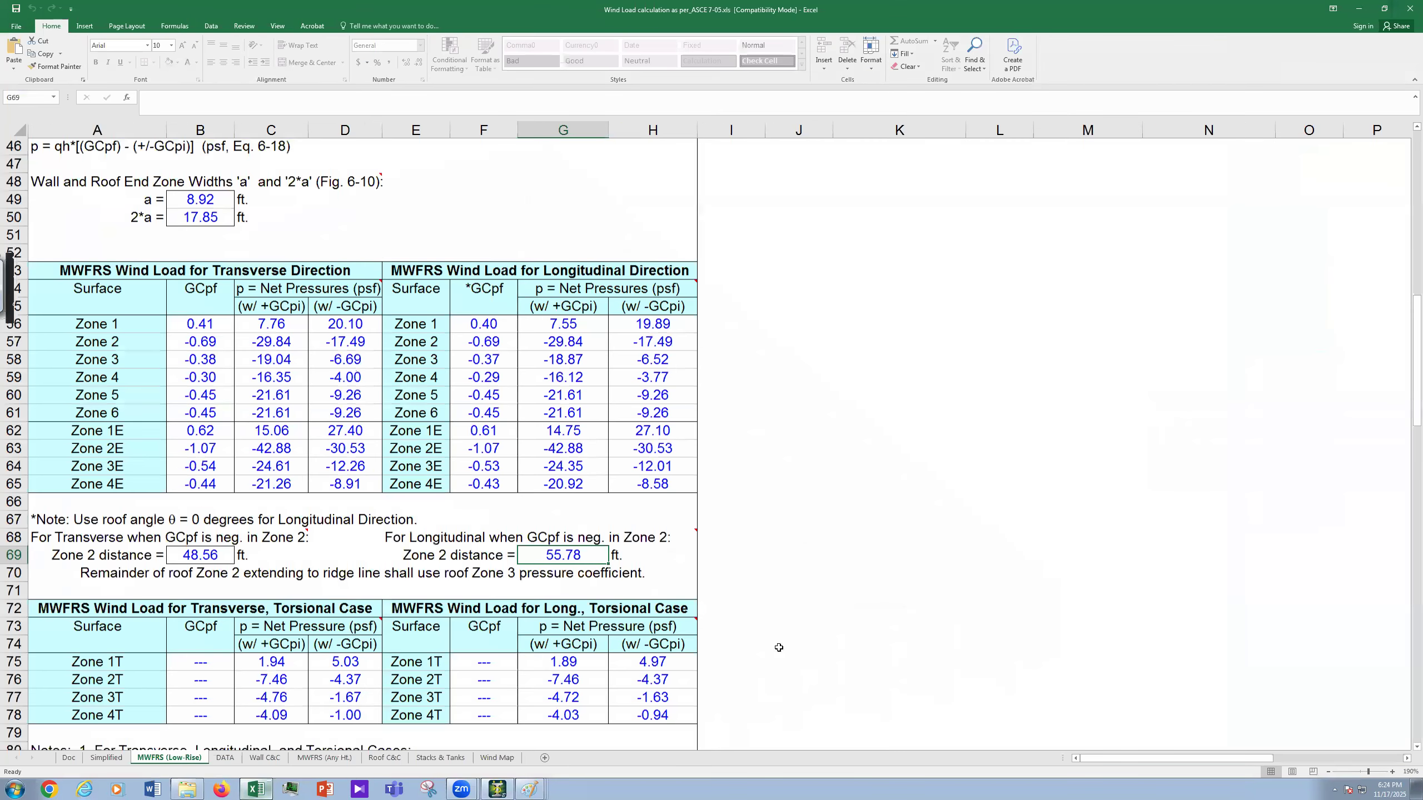
pyautogui.scroll(15, 779, 648)
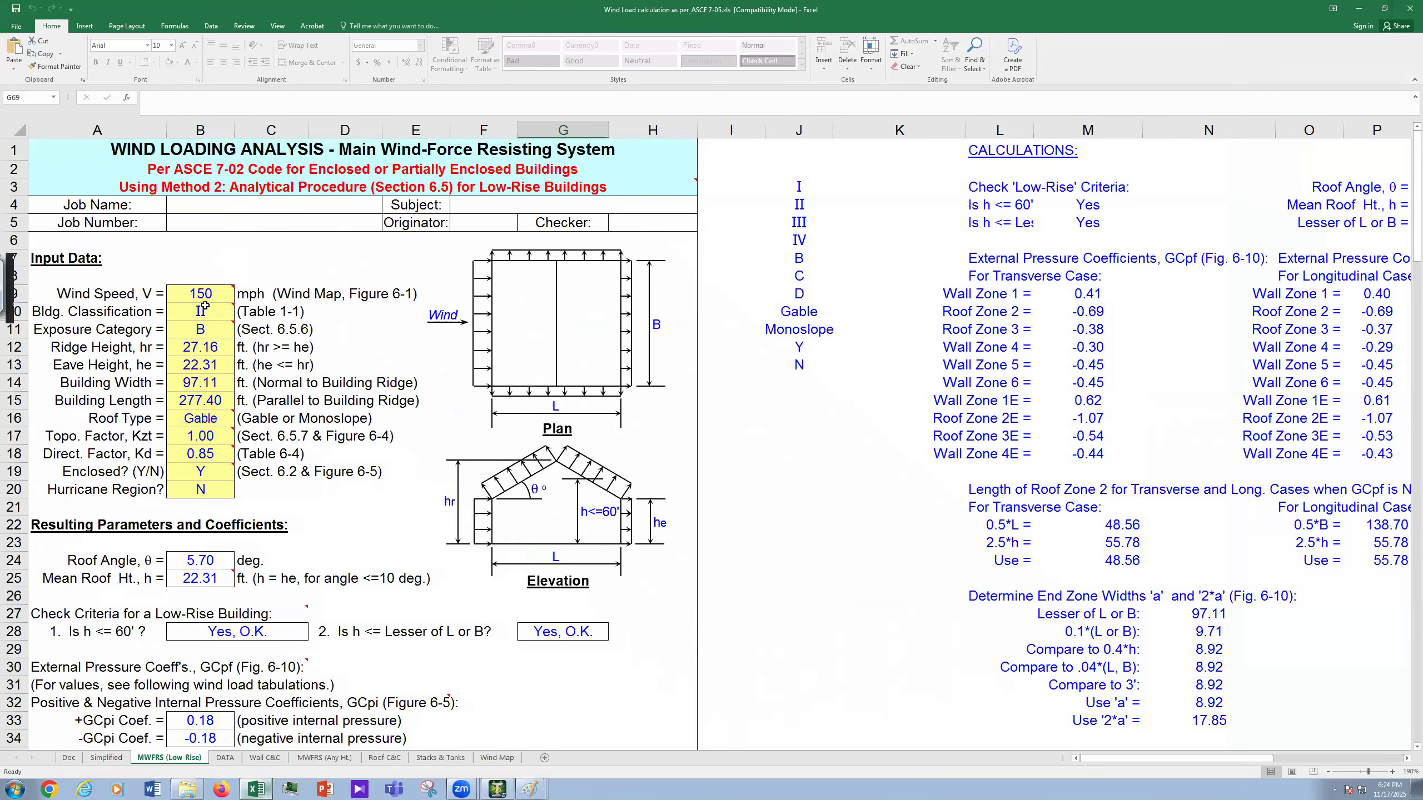
pyautogui.click(203, 294)
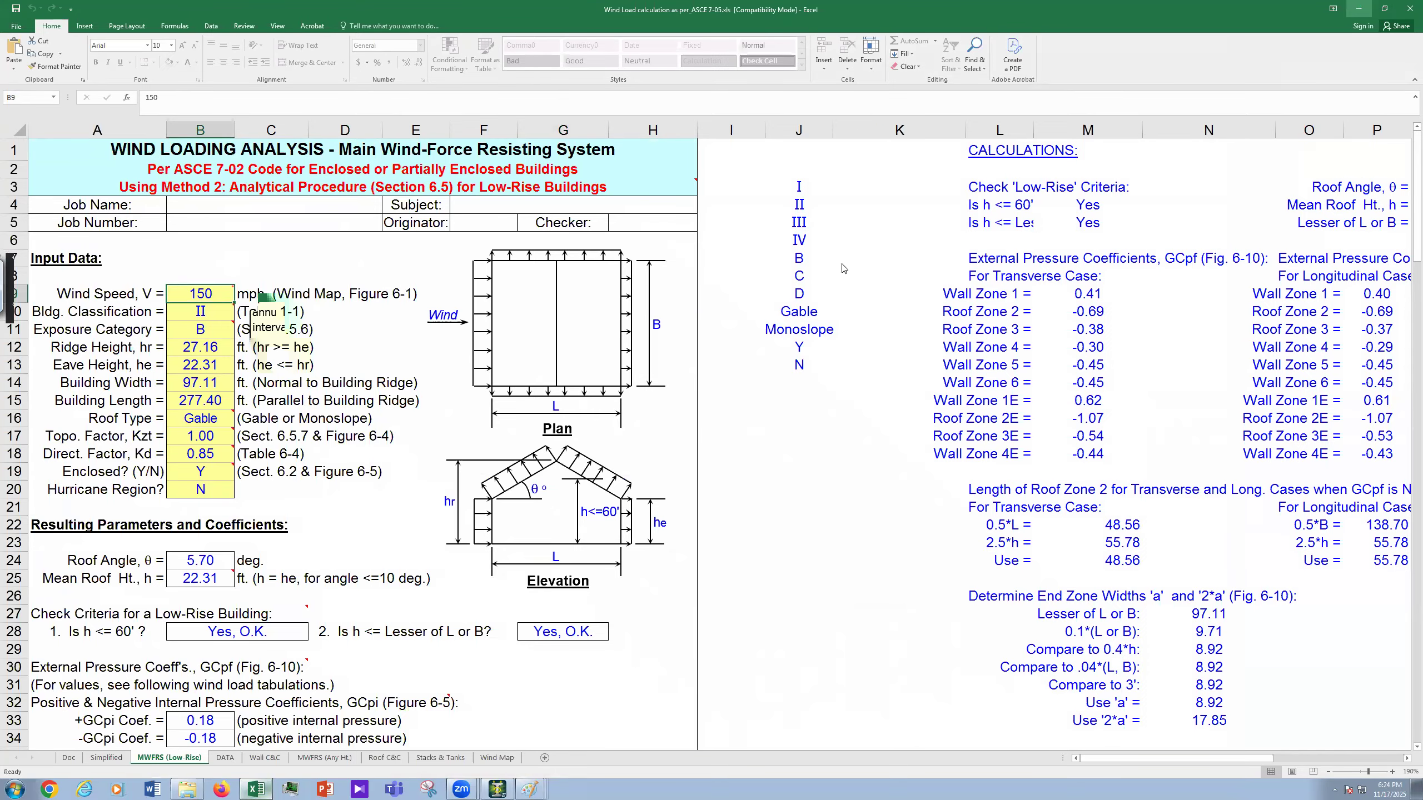
pyautogui.hotkey('alt', 'Tab')
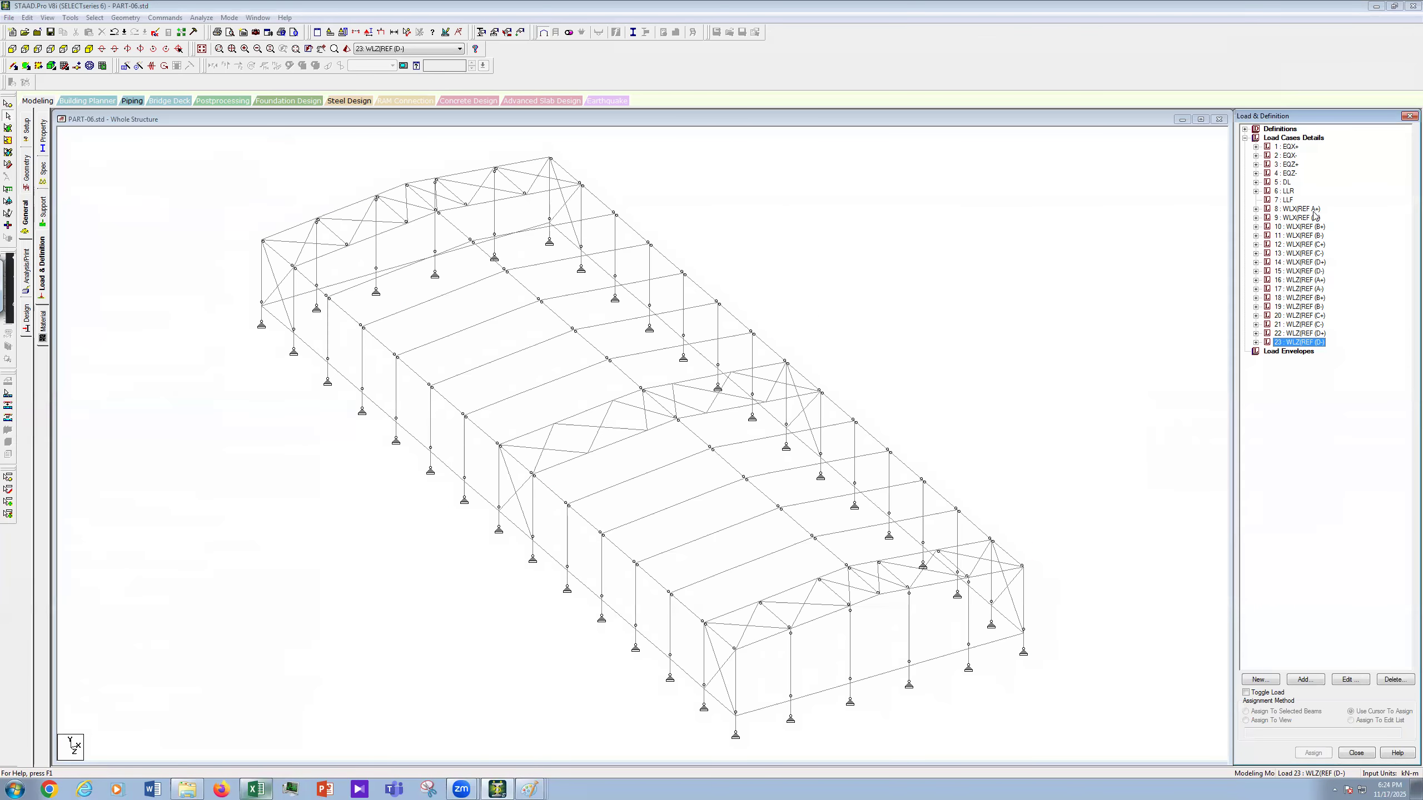
pyautogui.click(412, 512)
pyautogui.scroll(2, 412, 511)
pyautogui.scroll(-2, 976, 444)
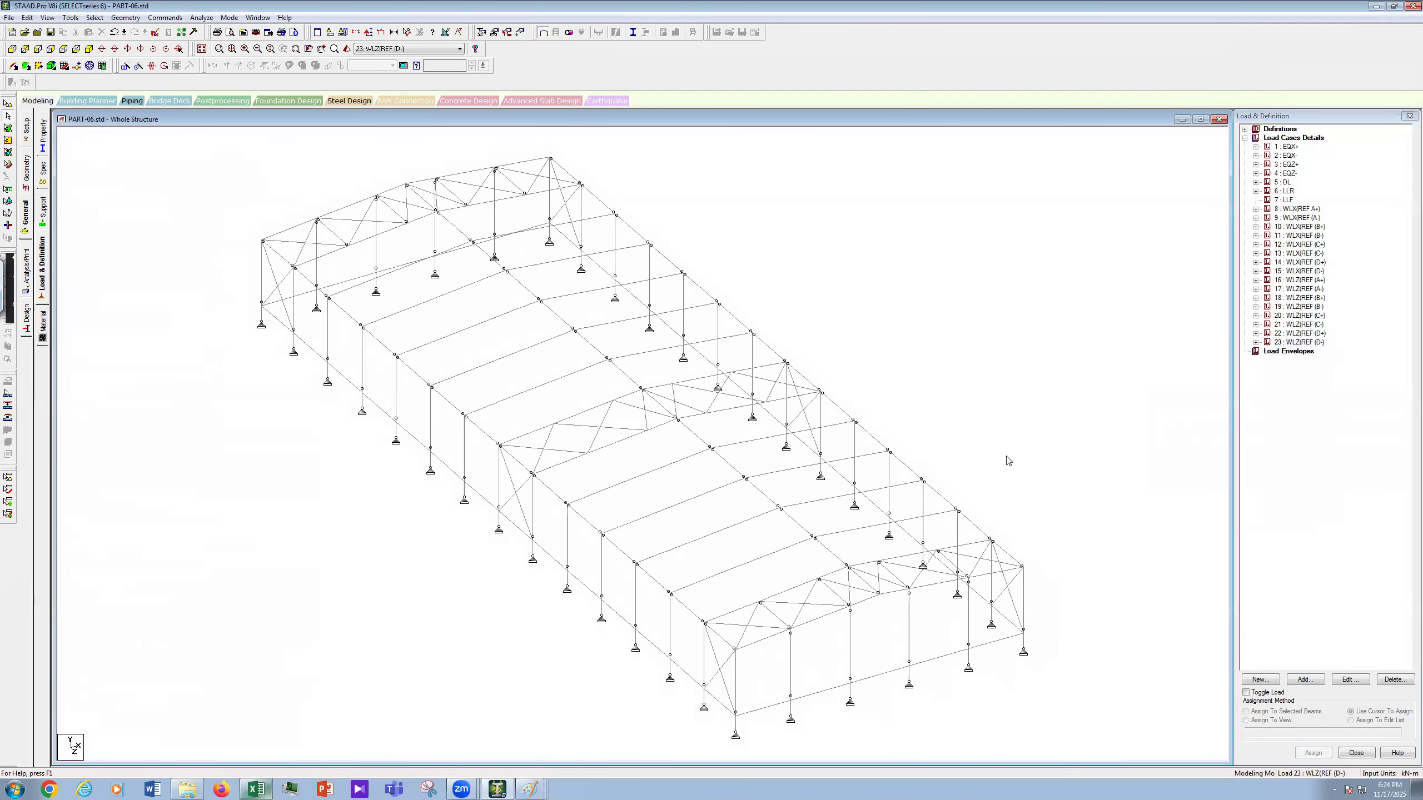
pyautogui.scroll(1, 718, 510)
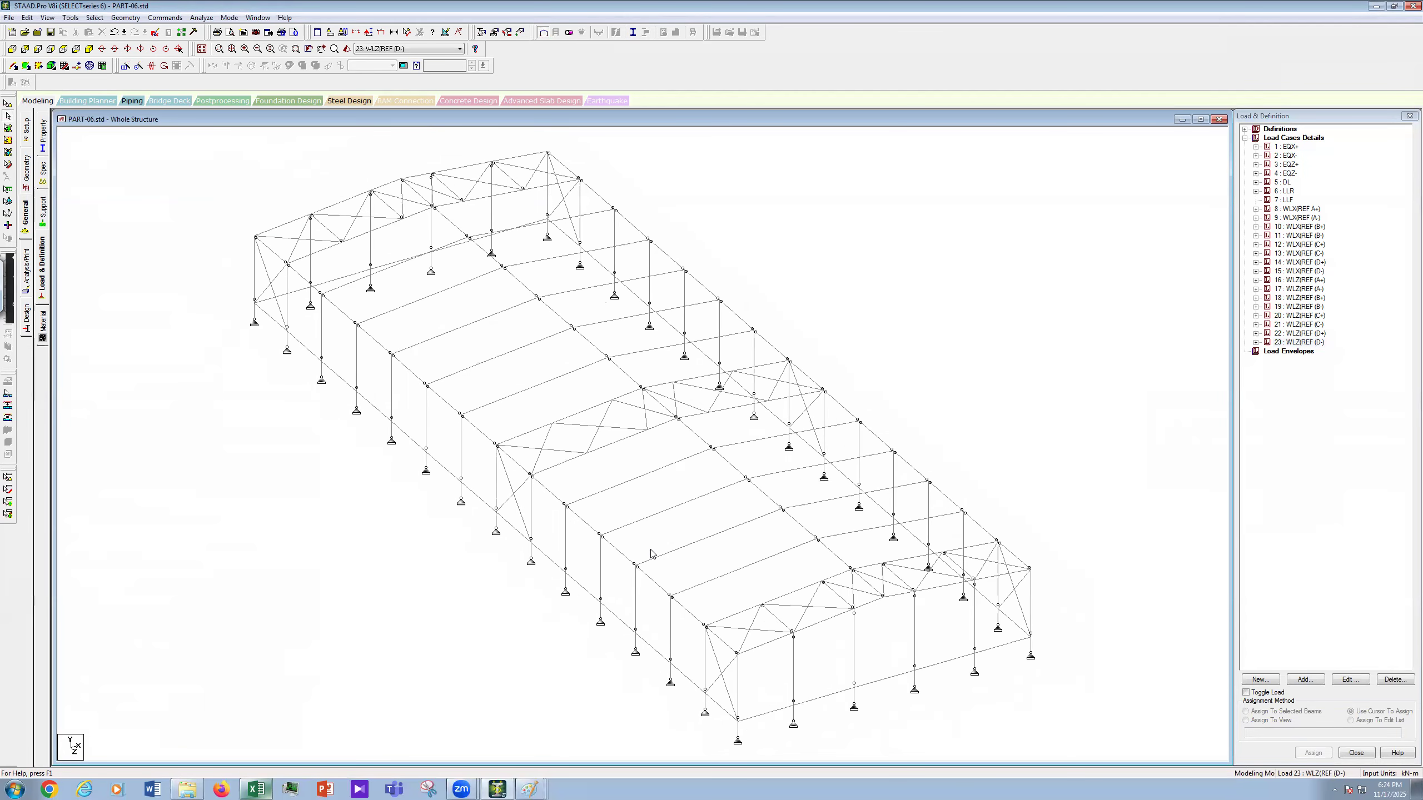
# Step: Review the first six member loads of load case 8, WLX(REF A+), and the loads listed under case 6, LLR
pyautogui.click(1256, 209)
pyautogui.click(1311, 218)
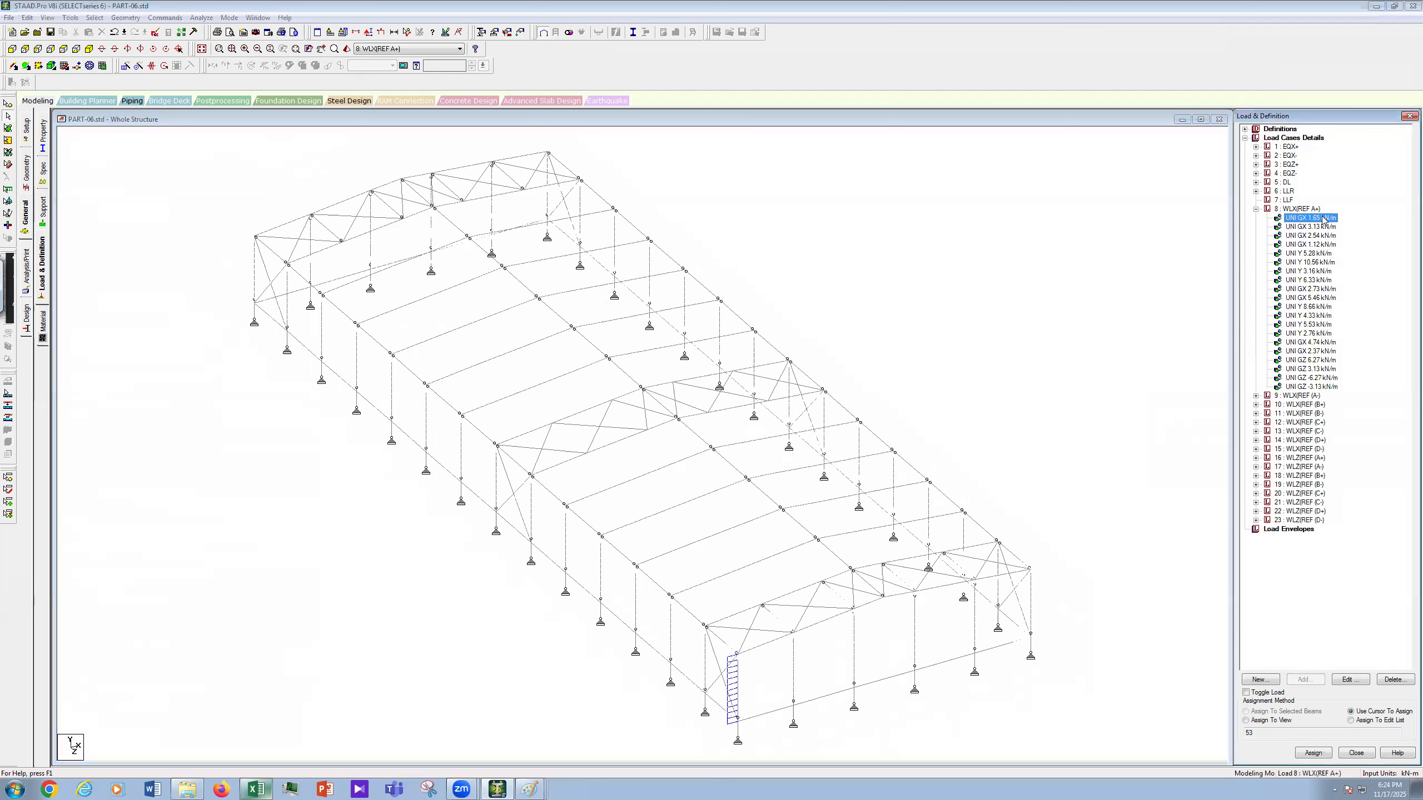
pyautogui.press('Down')
pyautogui.press('Down')
pyautogui.press('Down')
pyautogui.press('Down')
pyautogui.press('Down')
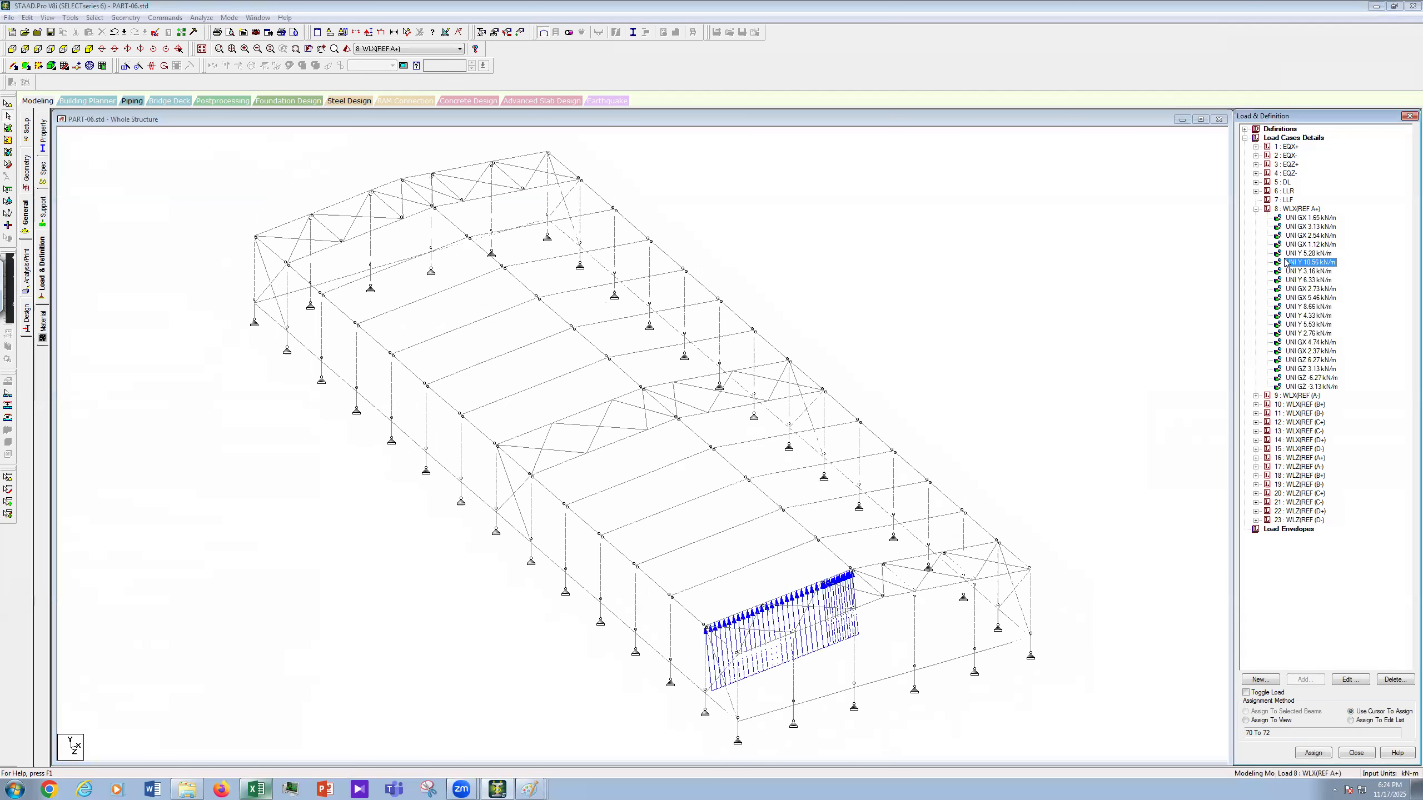
pyautogui.click(1256, 209)
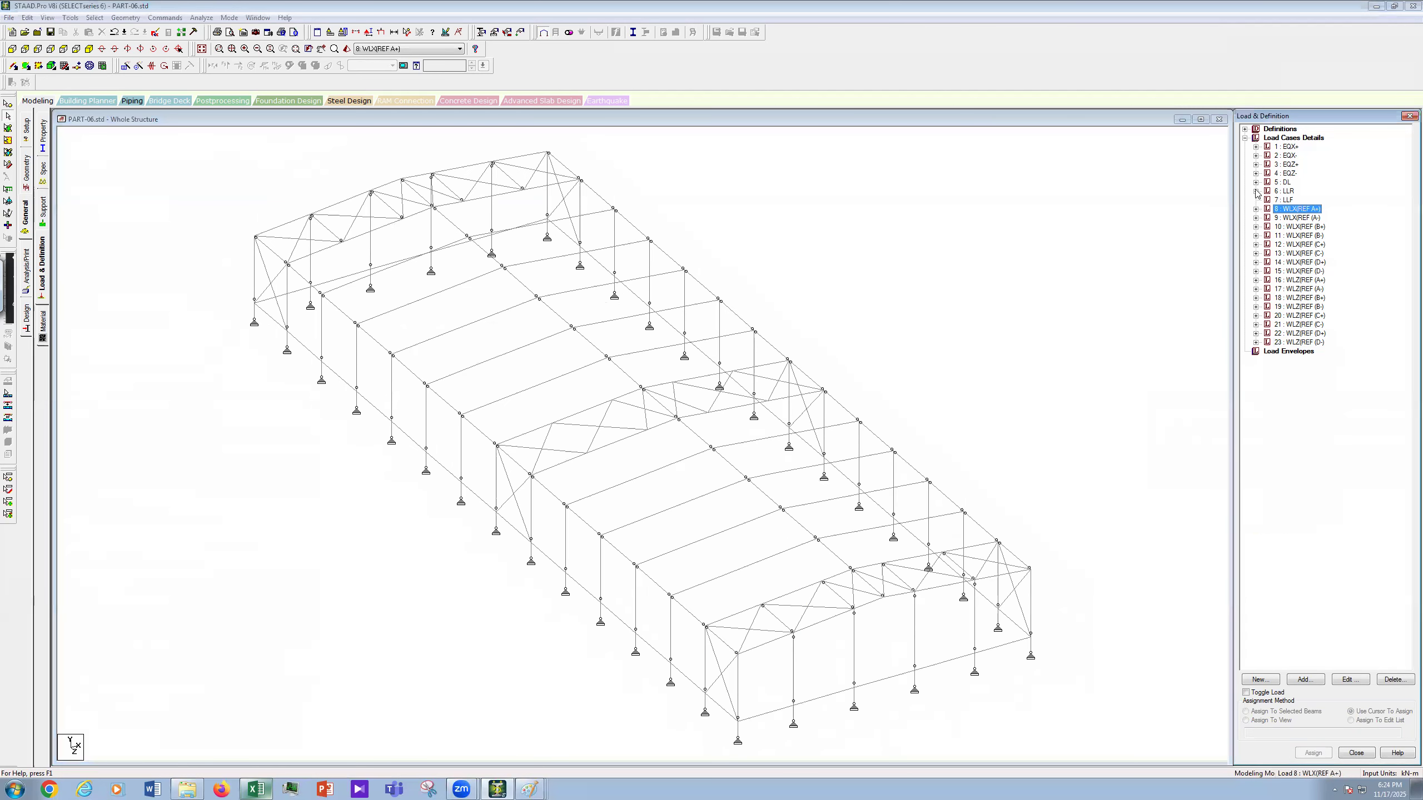
pyautogui.click(1256, 191)
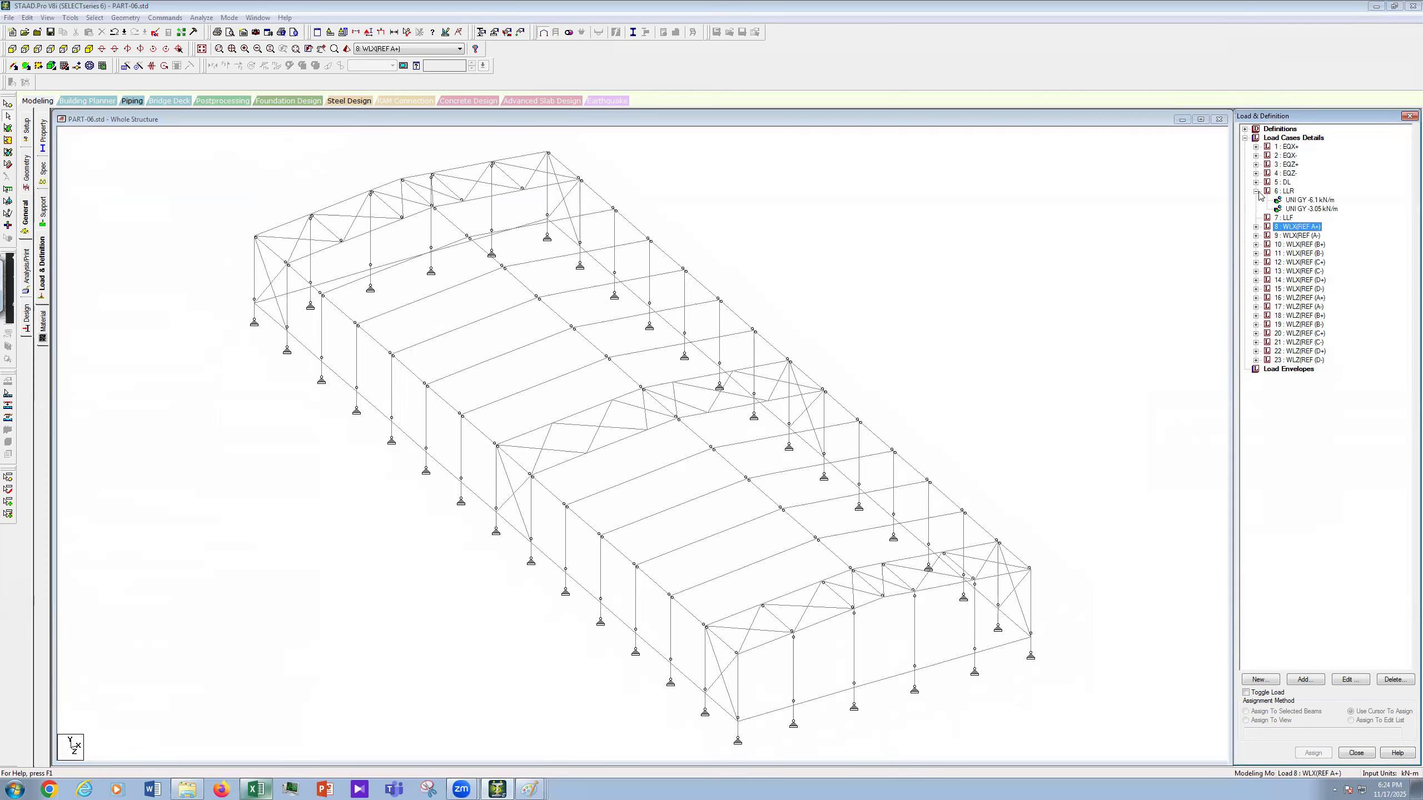
pyautogui.click(1256, 191)
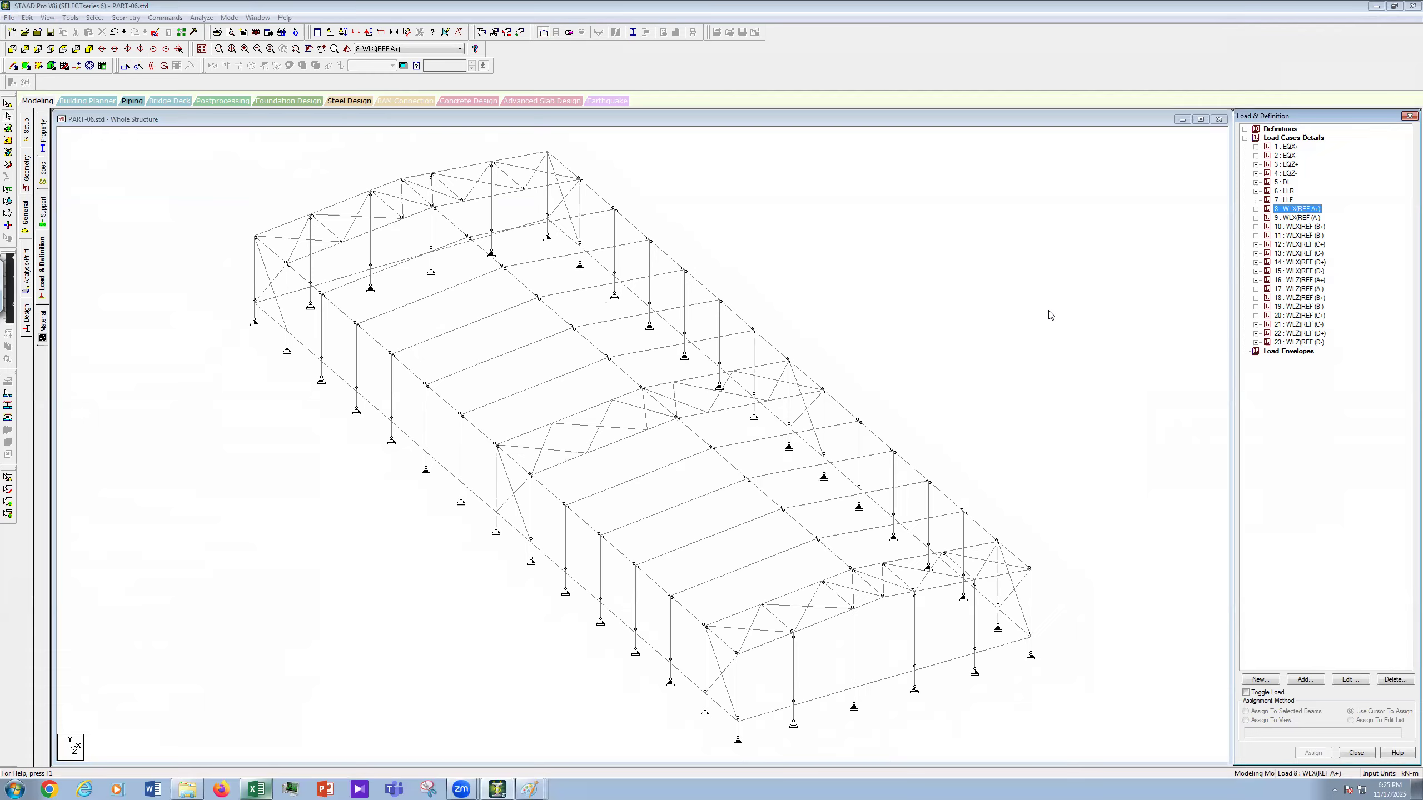
pyautogui.click(1063, 473)
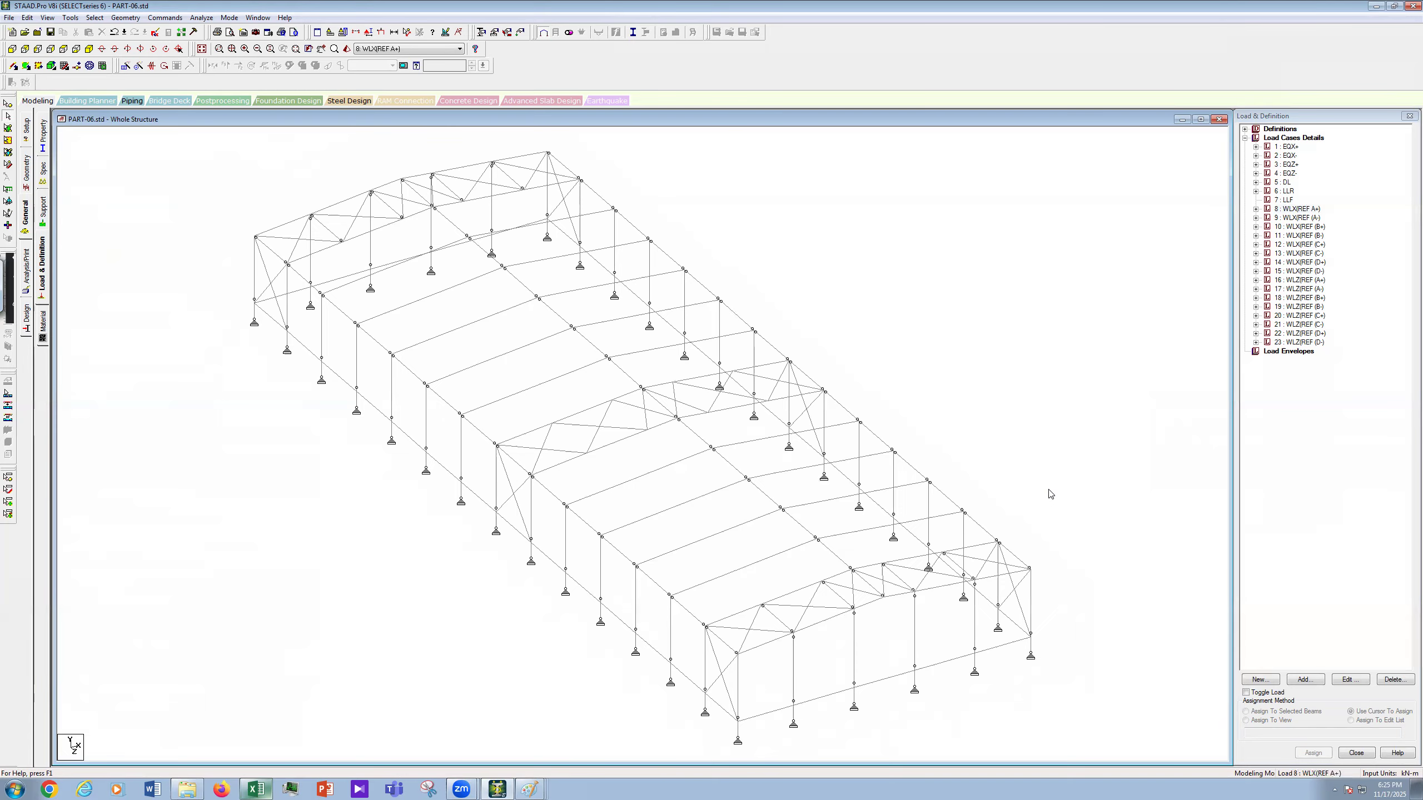
pyautogui.scroll(1, 1050, 503)
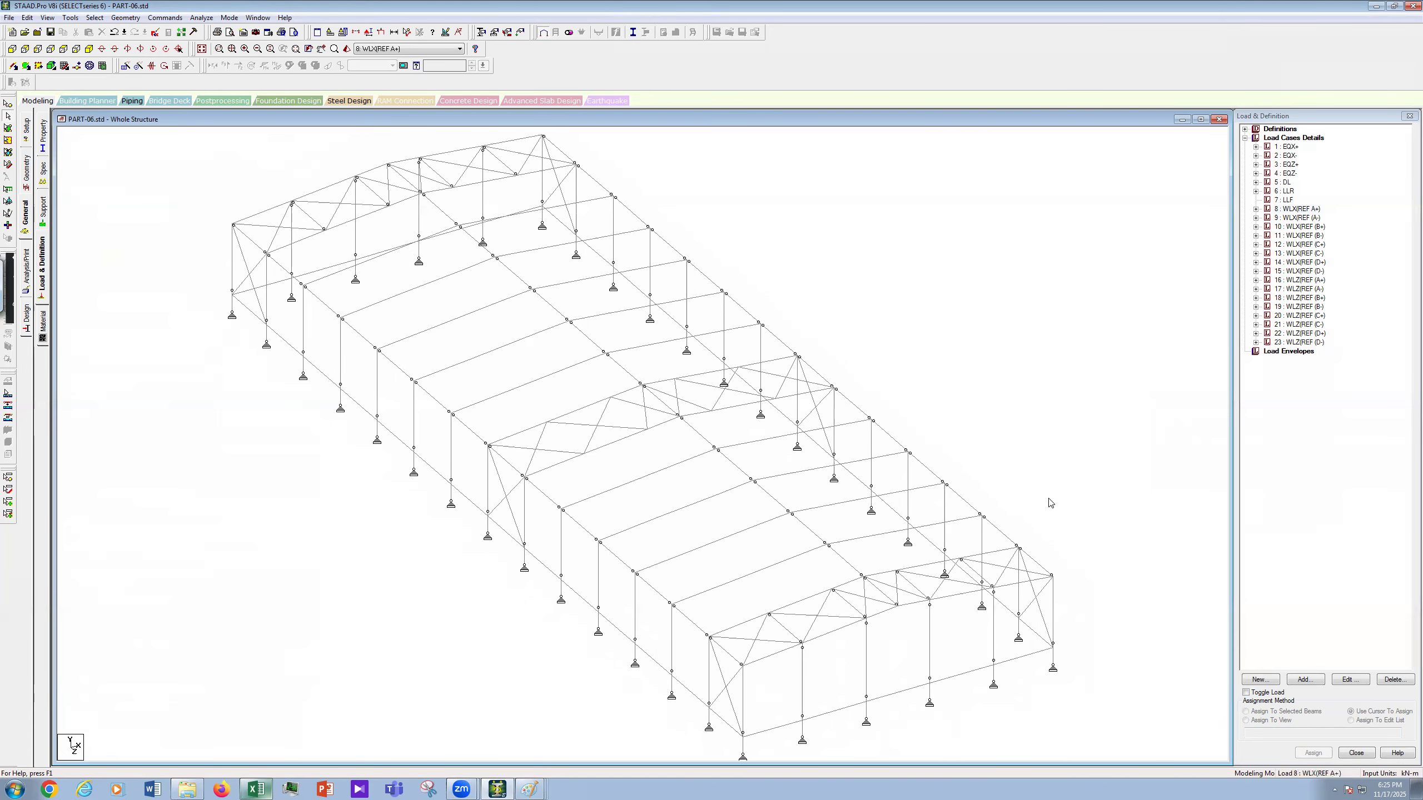
pyautogui.scroll(-1, 1050, 503)
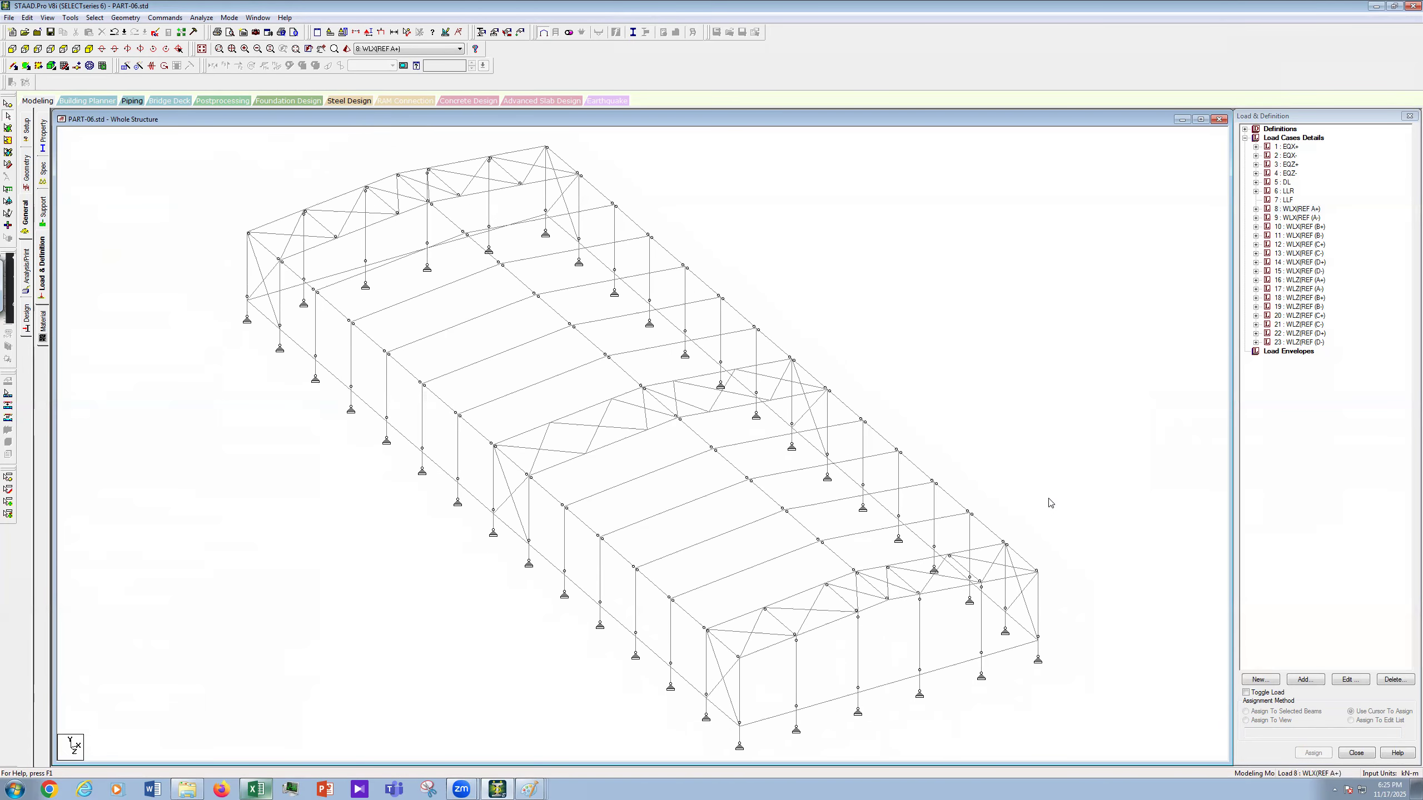